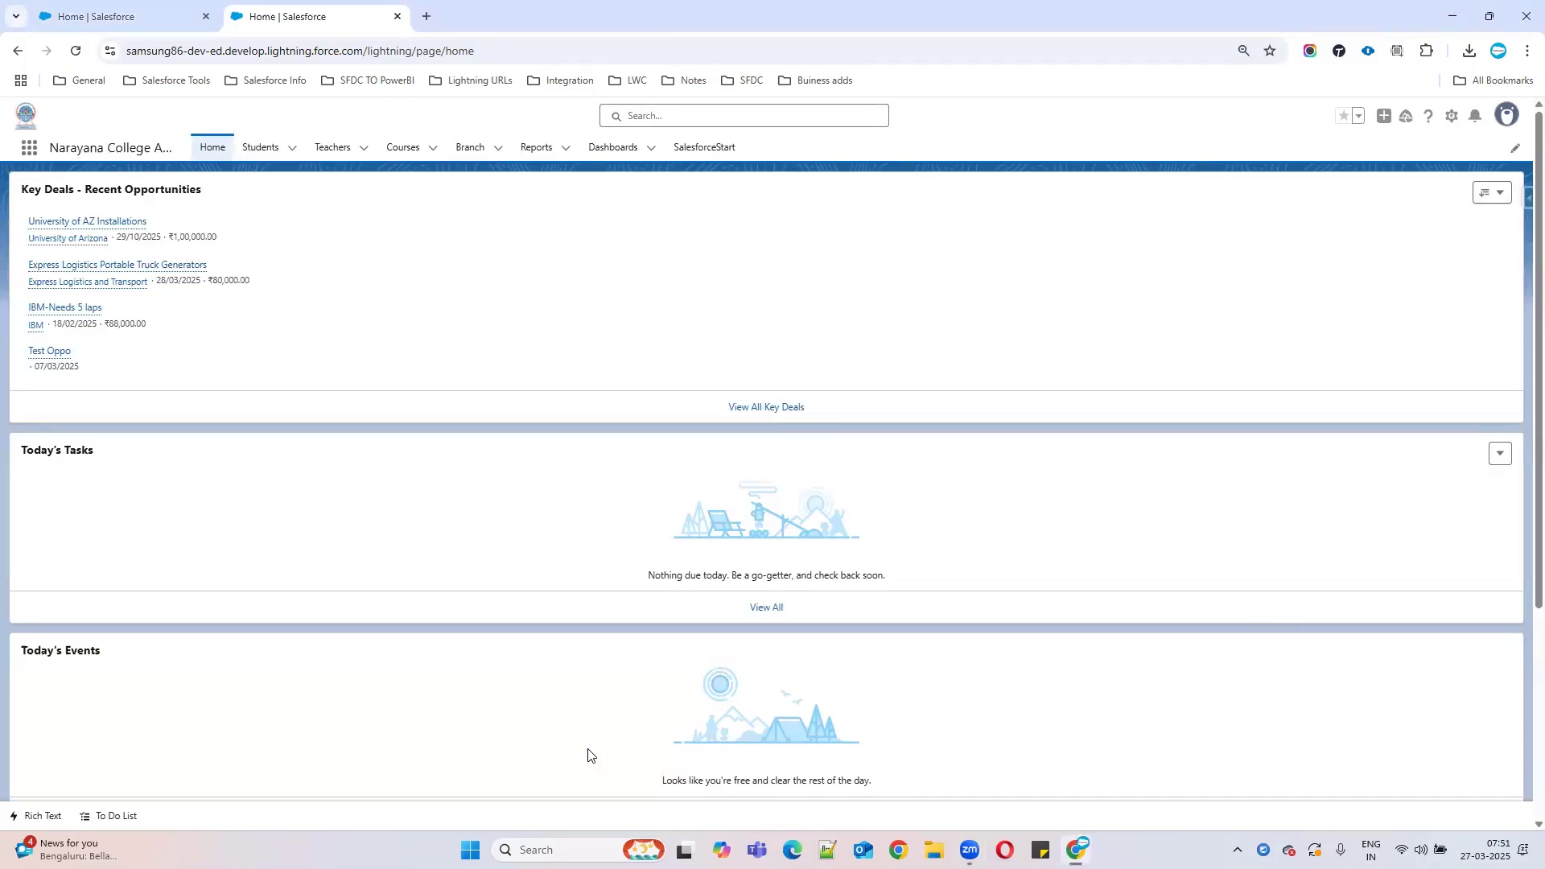
# Launch the Developer Console from the Setup gear menu.
pyautogui.click(1452, 117)
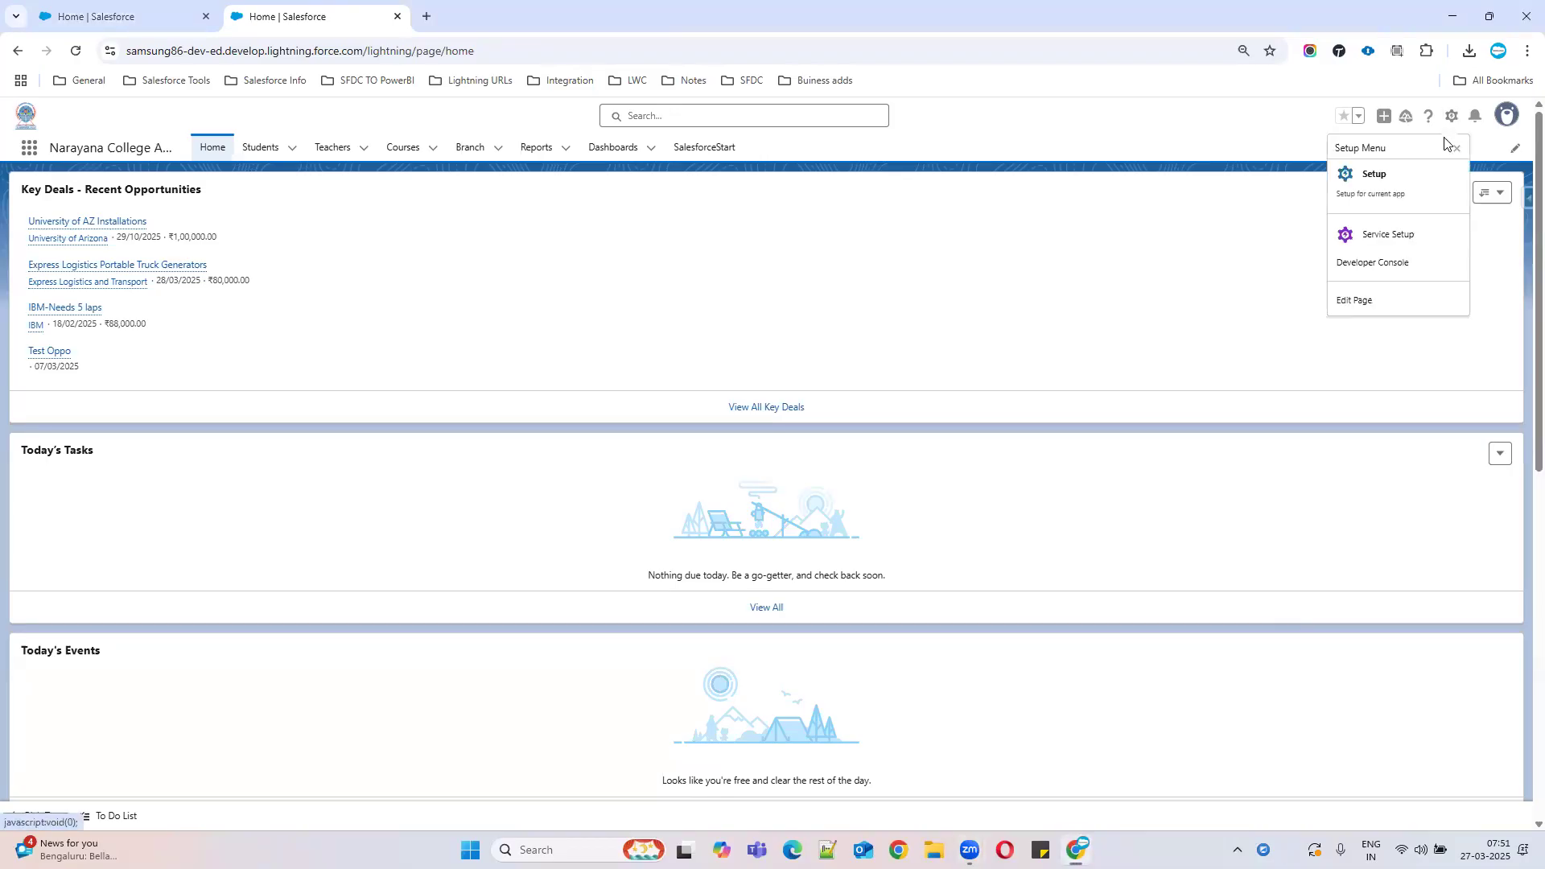
pyautogui.click(1380, 263)
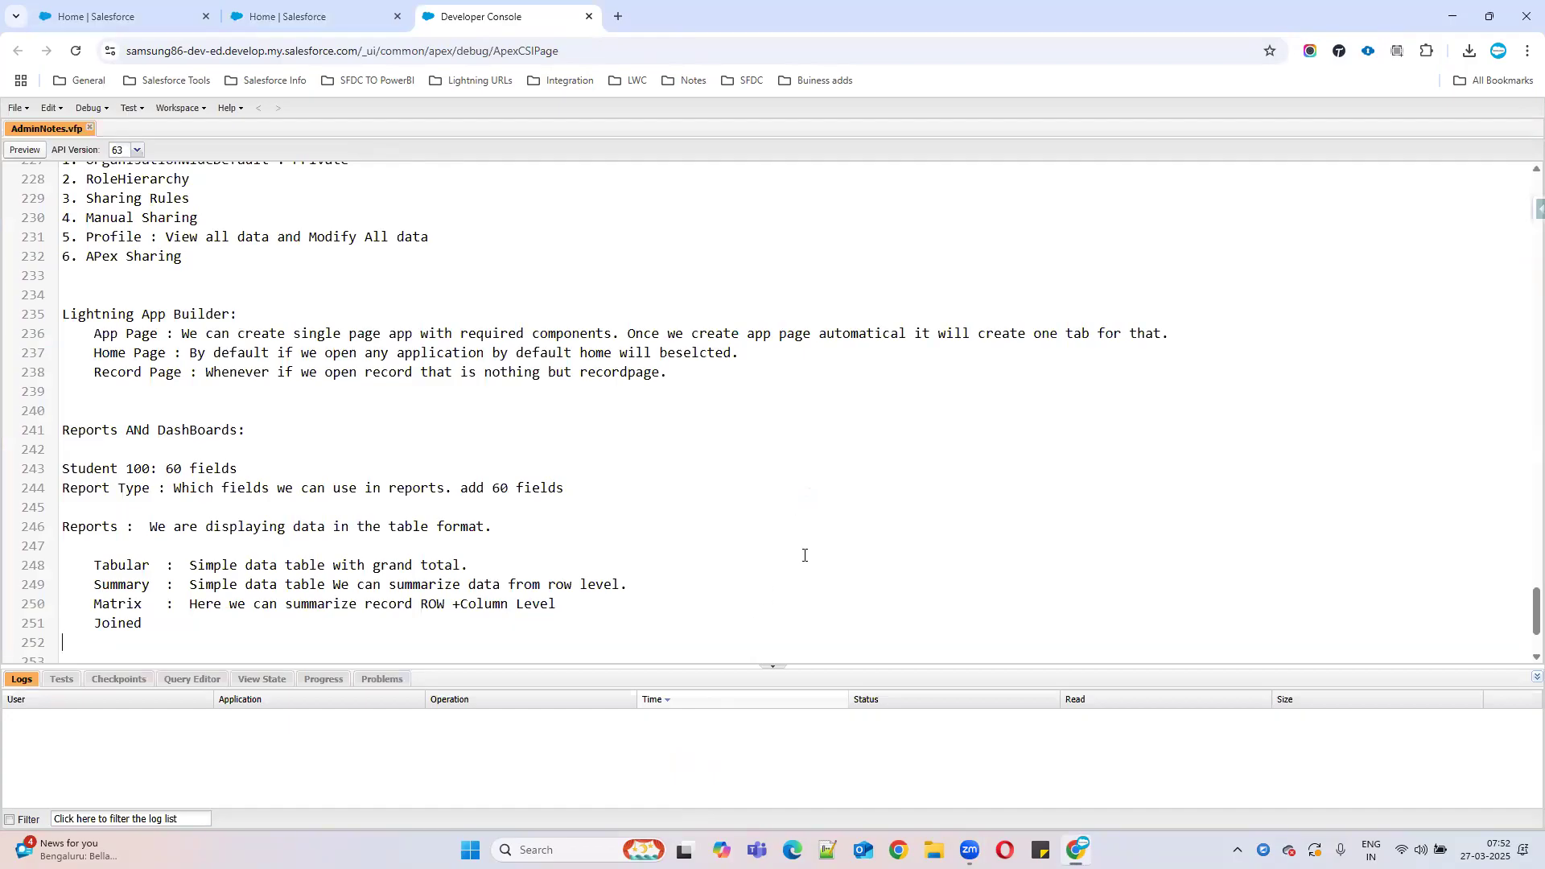
pyautogui.scroll(3, 542, 593)
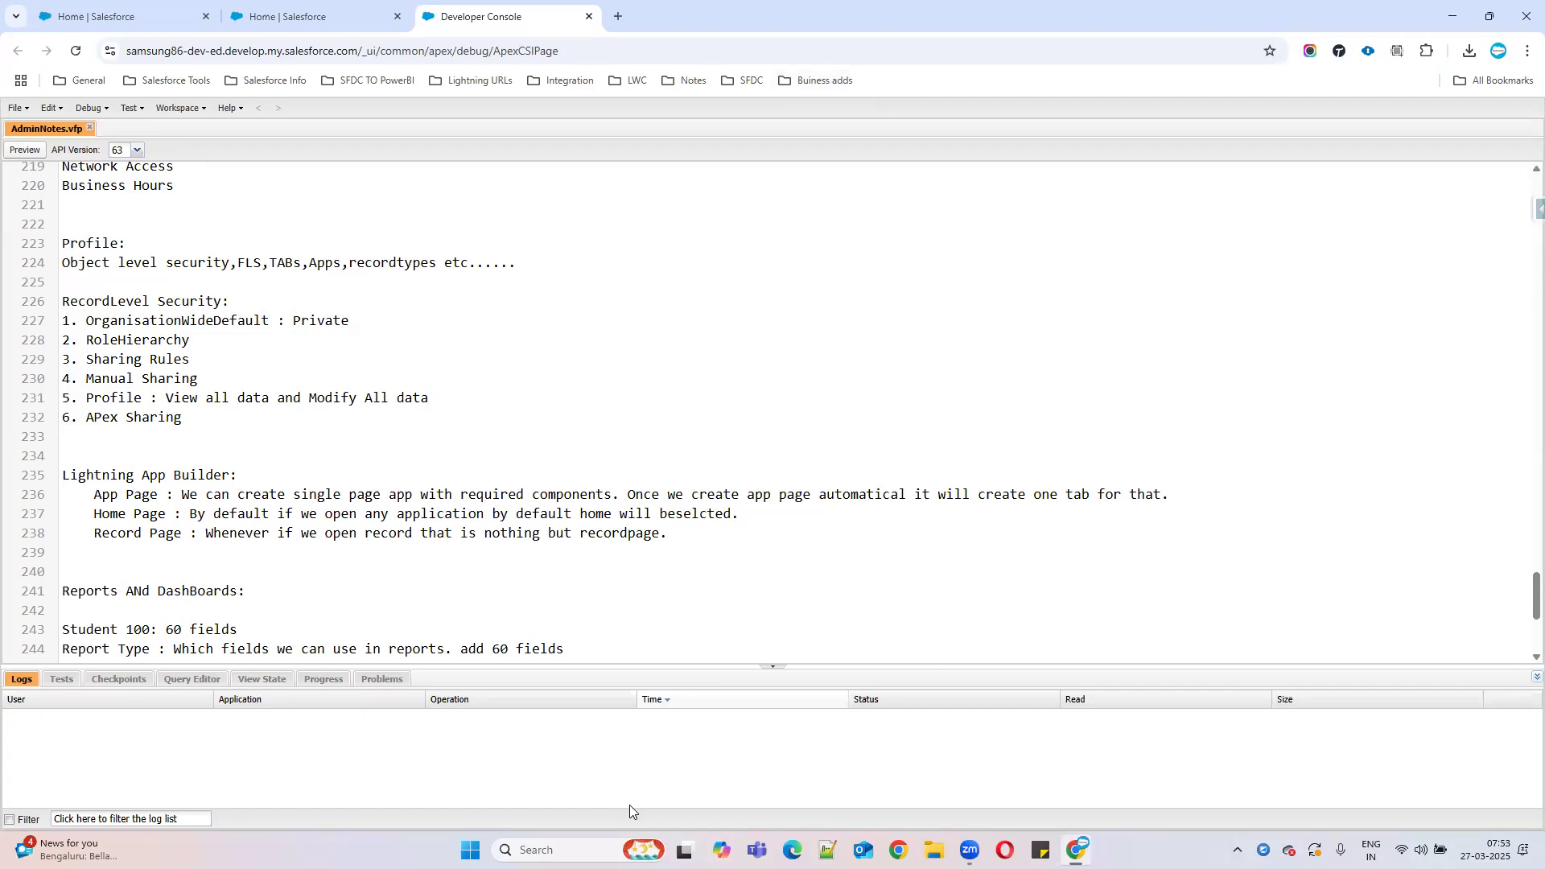
pyautogui.scroll(-2, 879, 535)
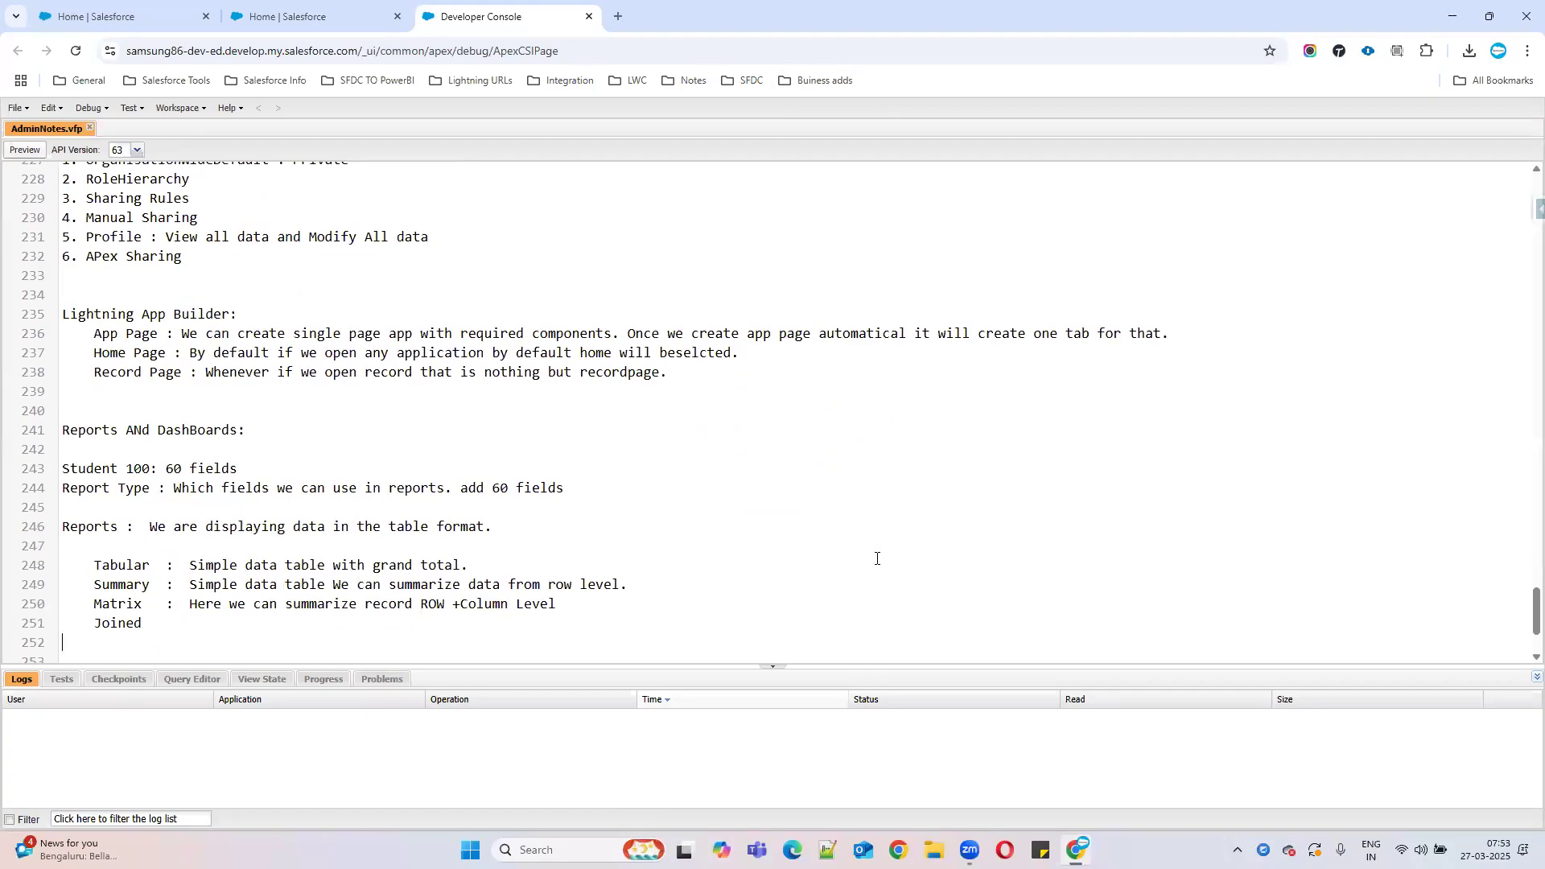
pyautogui.scroll(-1, 877, 559)
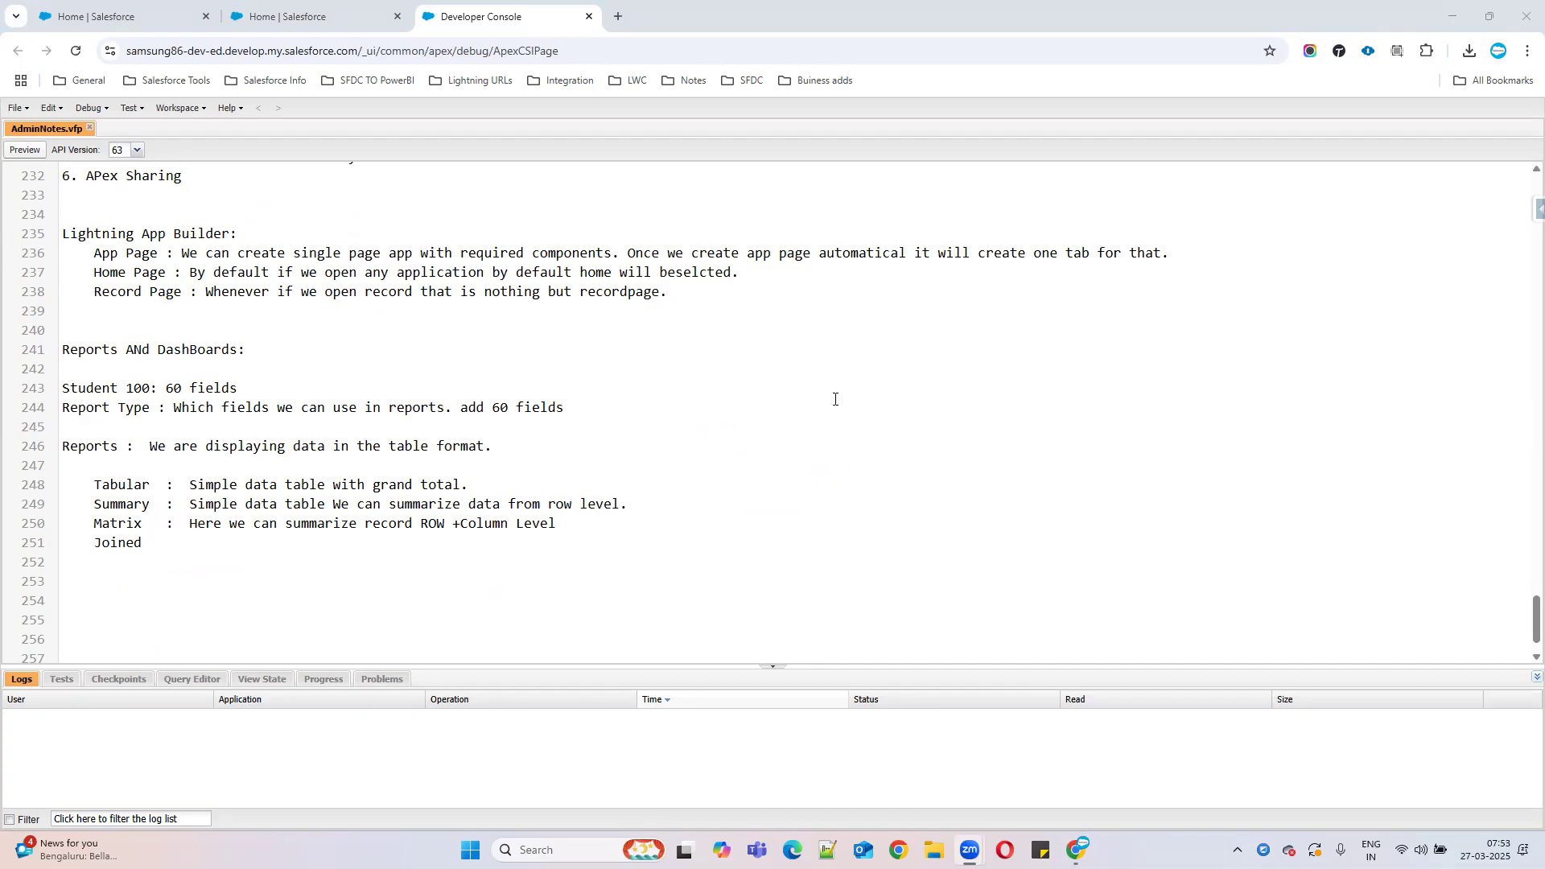
pyautogui.scroll(5, 661, 532)
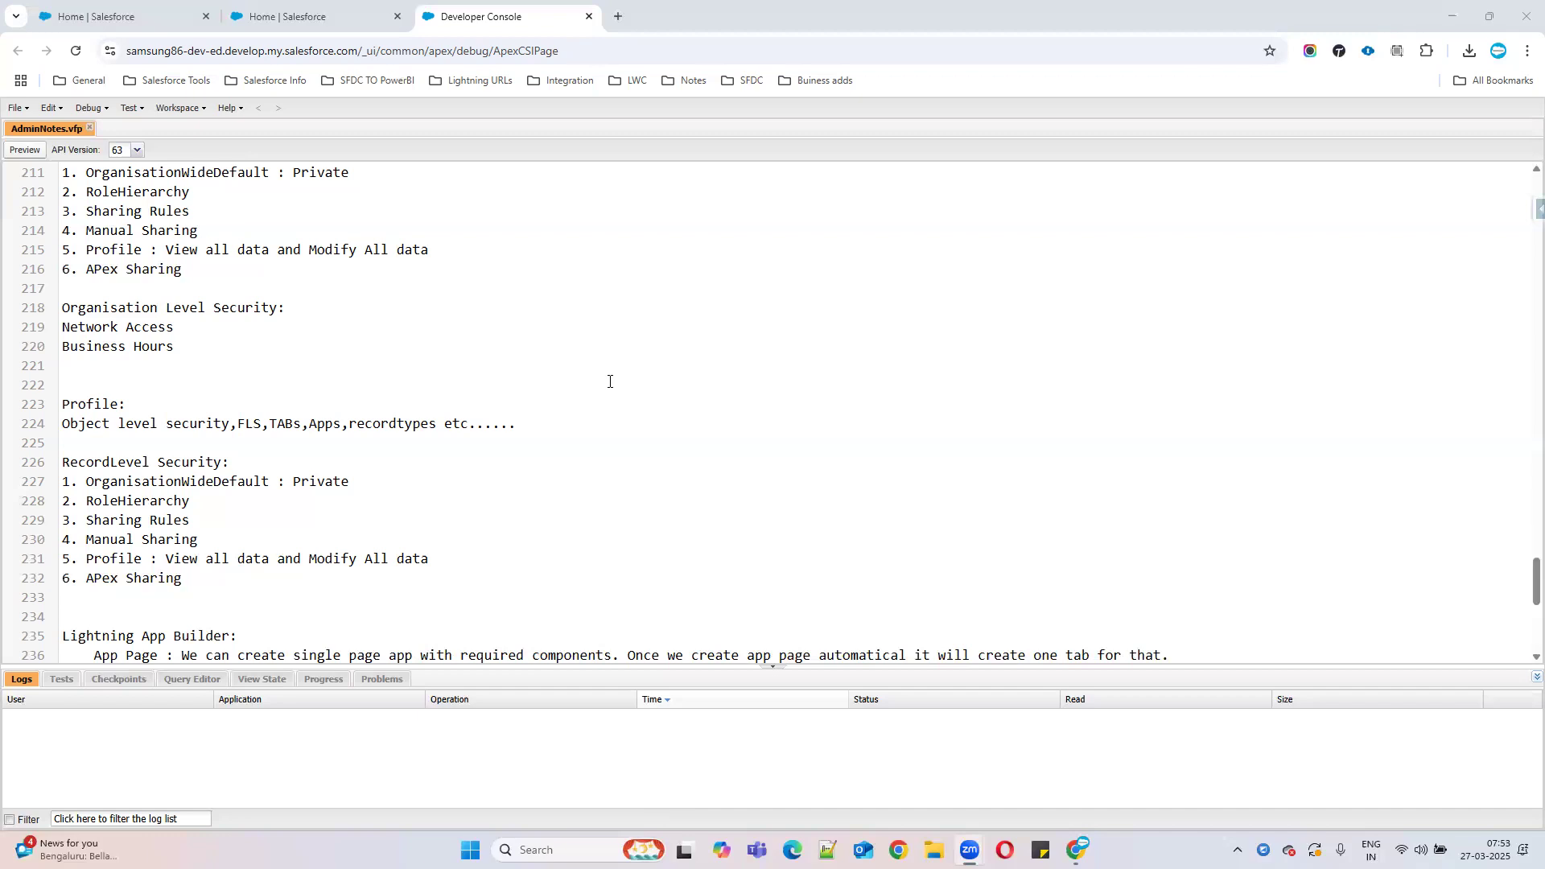
pyautogui.scroll(-3, 603, 521)
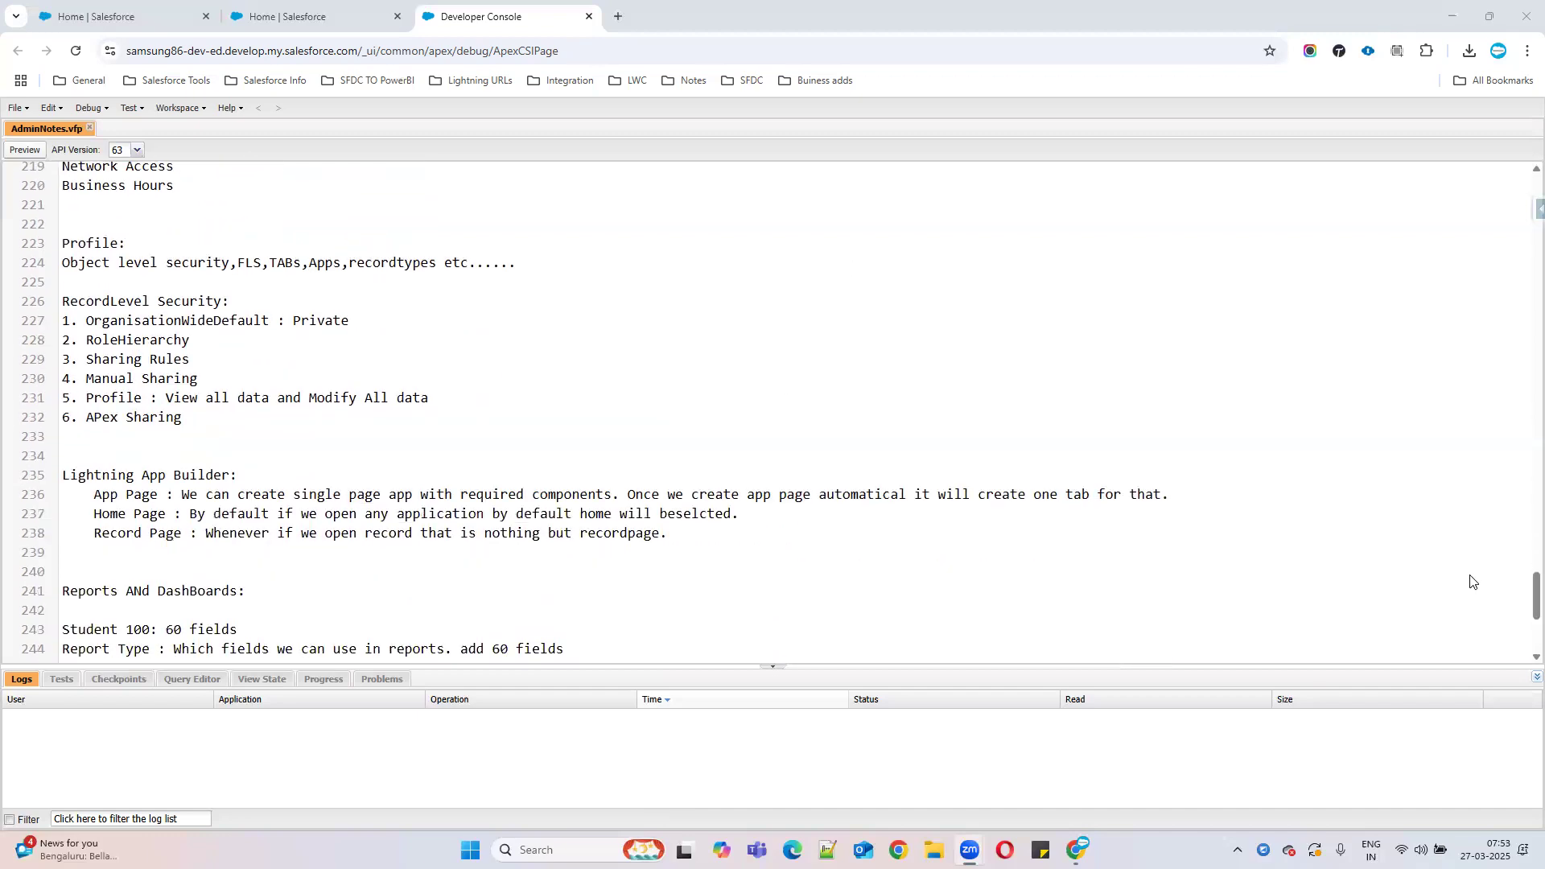
pyautogui.moveTo(1520, 597); pyautogui.dragTo(1520, 662)
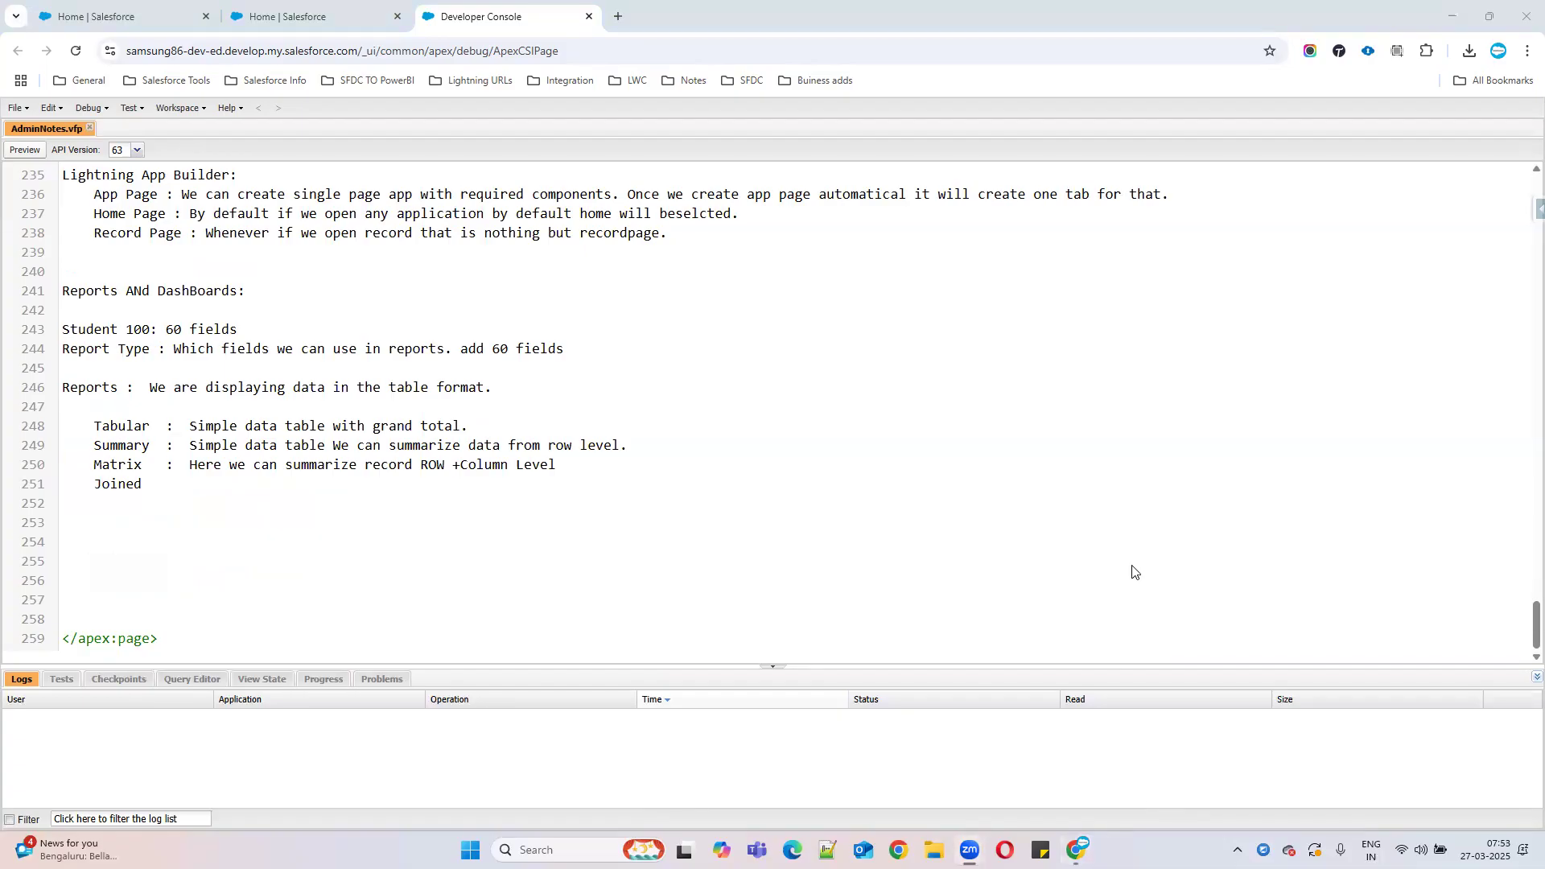
pyautogui.click(623, 491)
# After 'Joined', add ': In single report if you want todisplay multiple objects data then we can use data reports.'.
pyautogui.moveTo(102, 426); pyautogui.dragTo(614, 462)
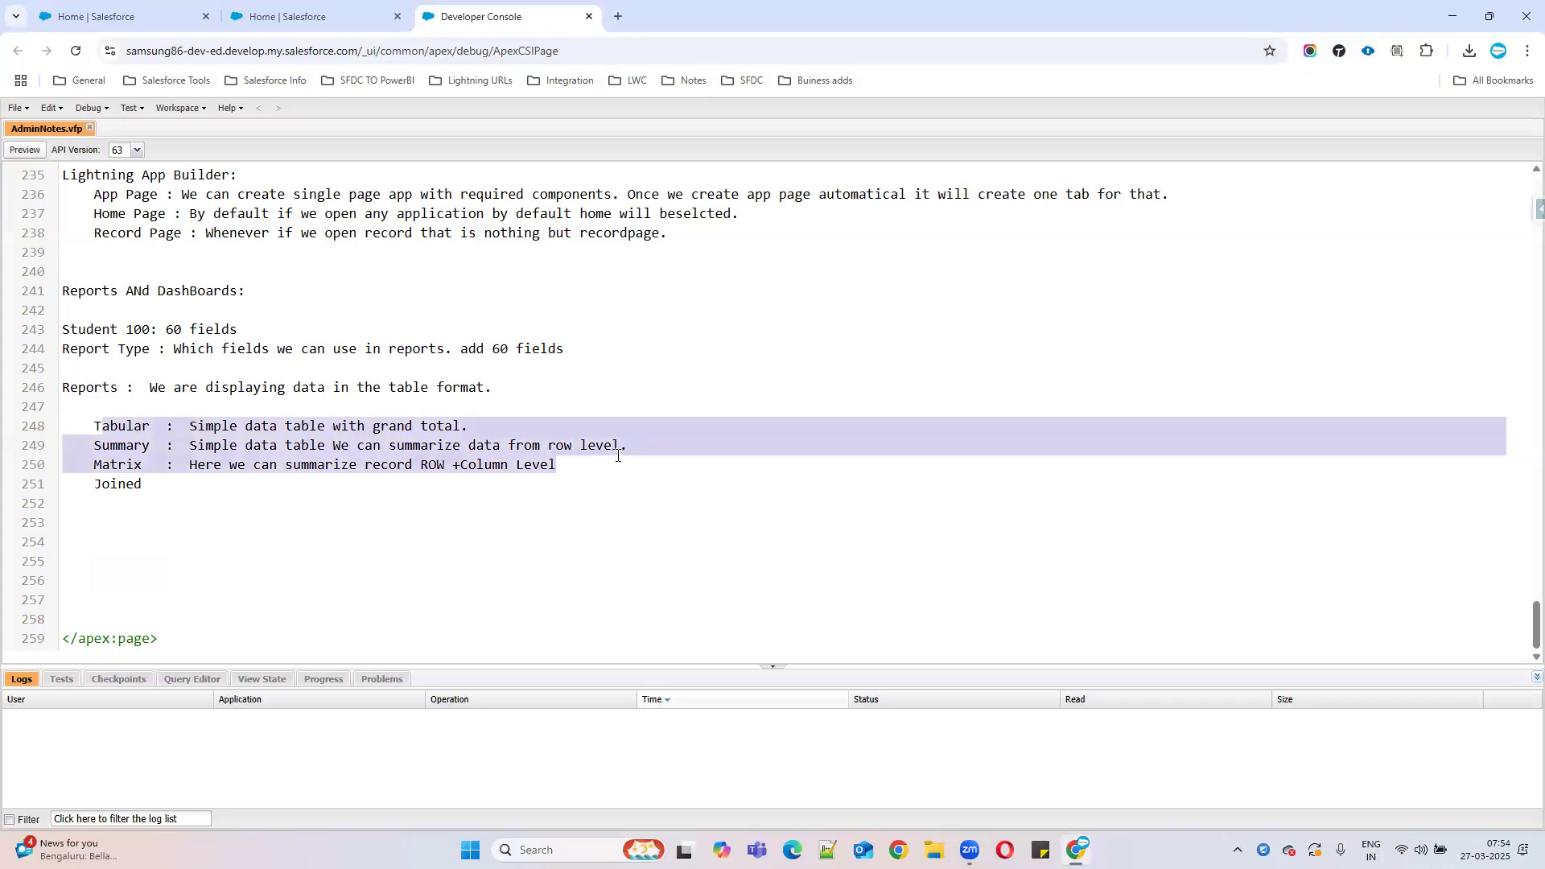
pyautogui.click(177, 477)
pyautogui.write(':')
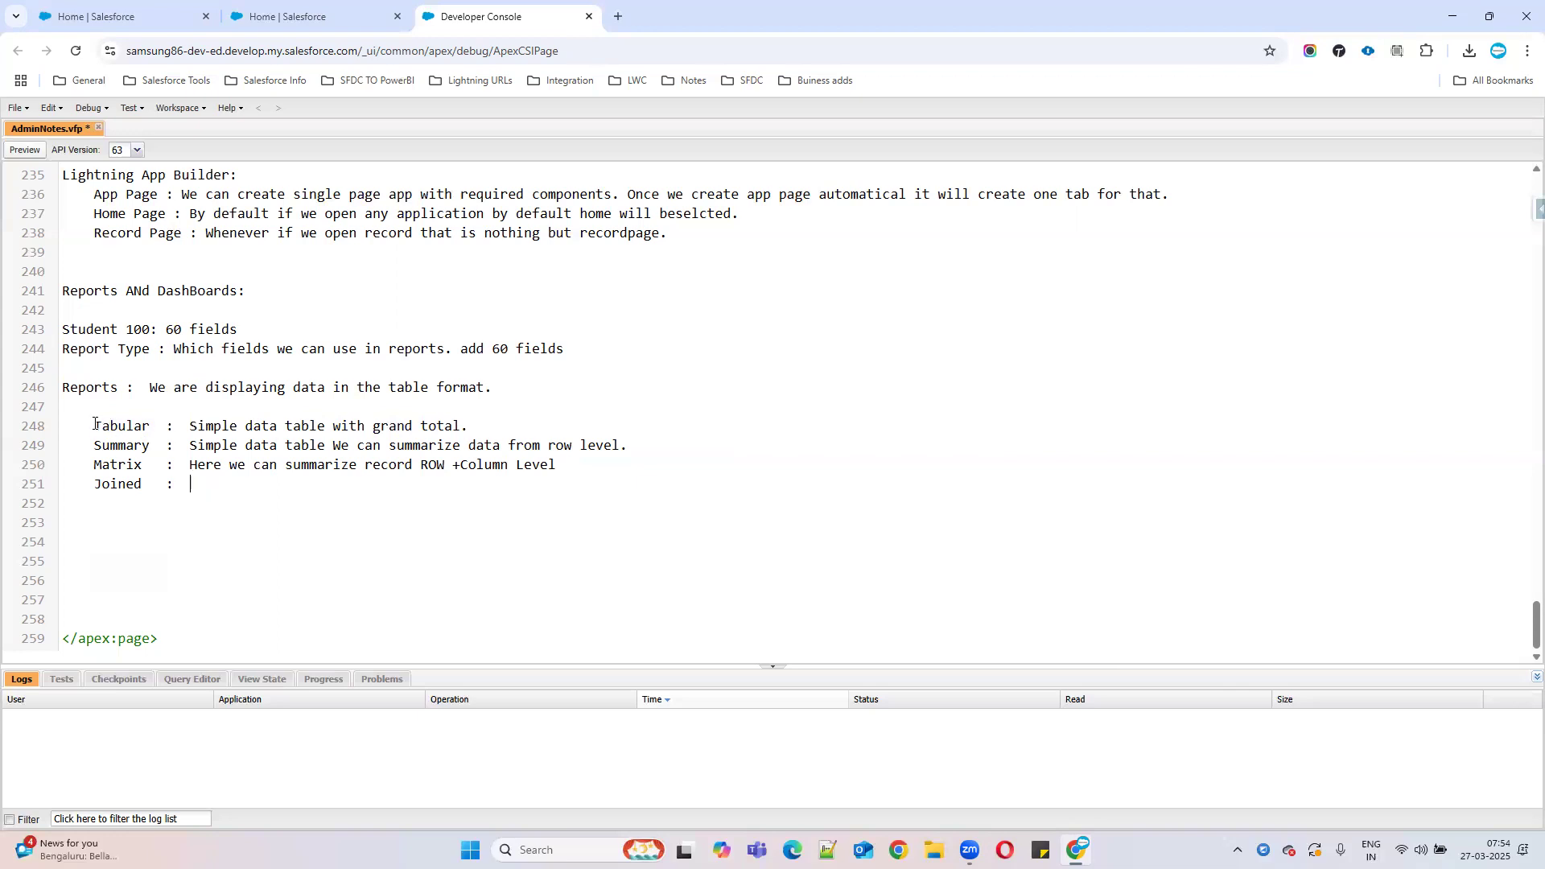
pyautogui.moveTo(93, 426); pyautogui.dragTo(605, 459)
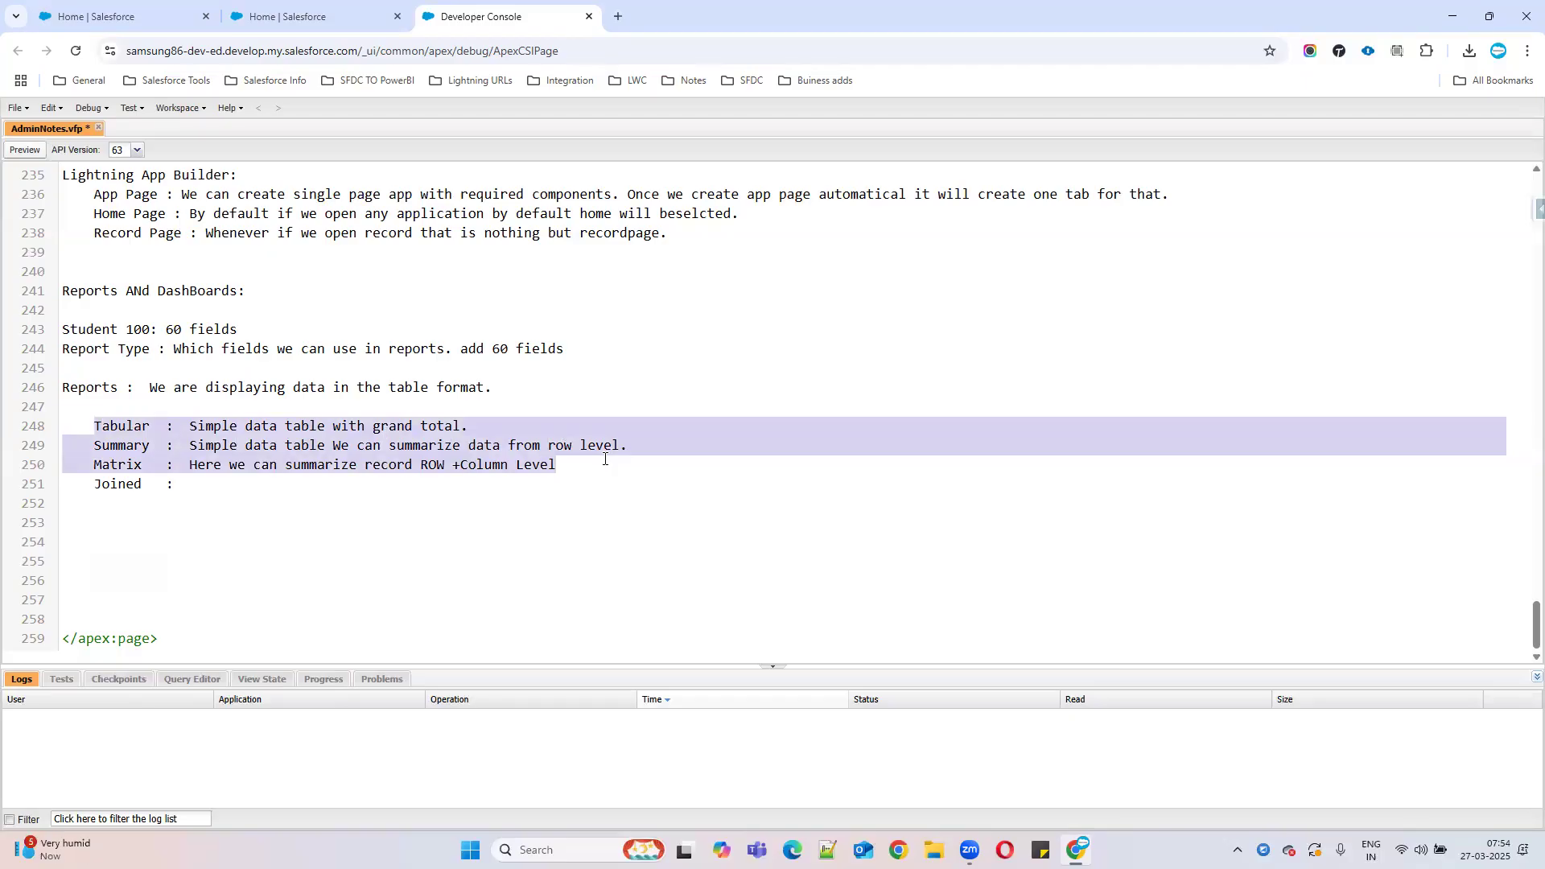
pyautogui.moveTo(632, 445); pyautogui.dragTo(66, 431)
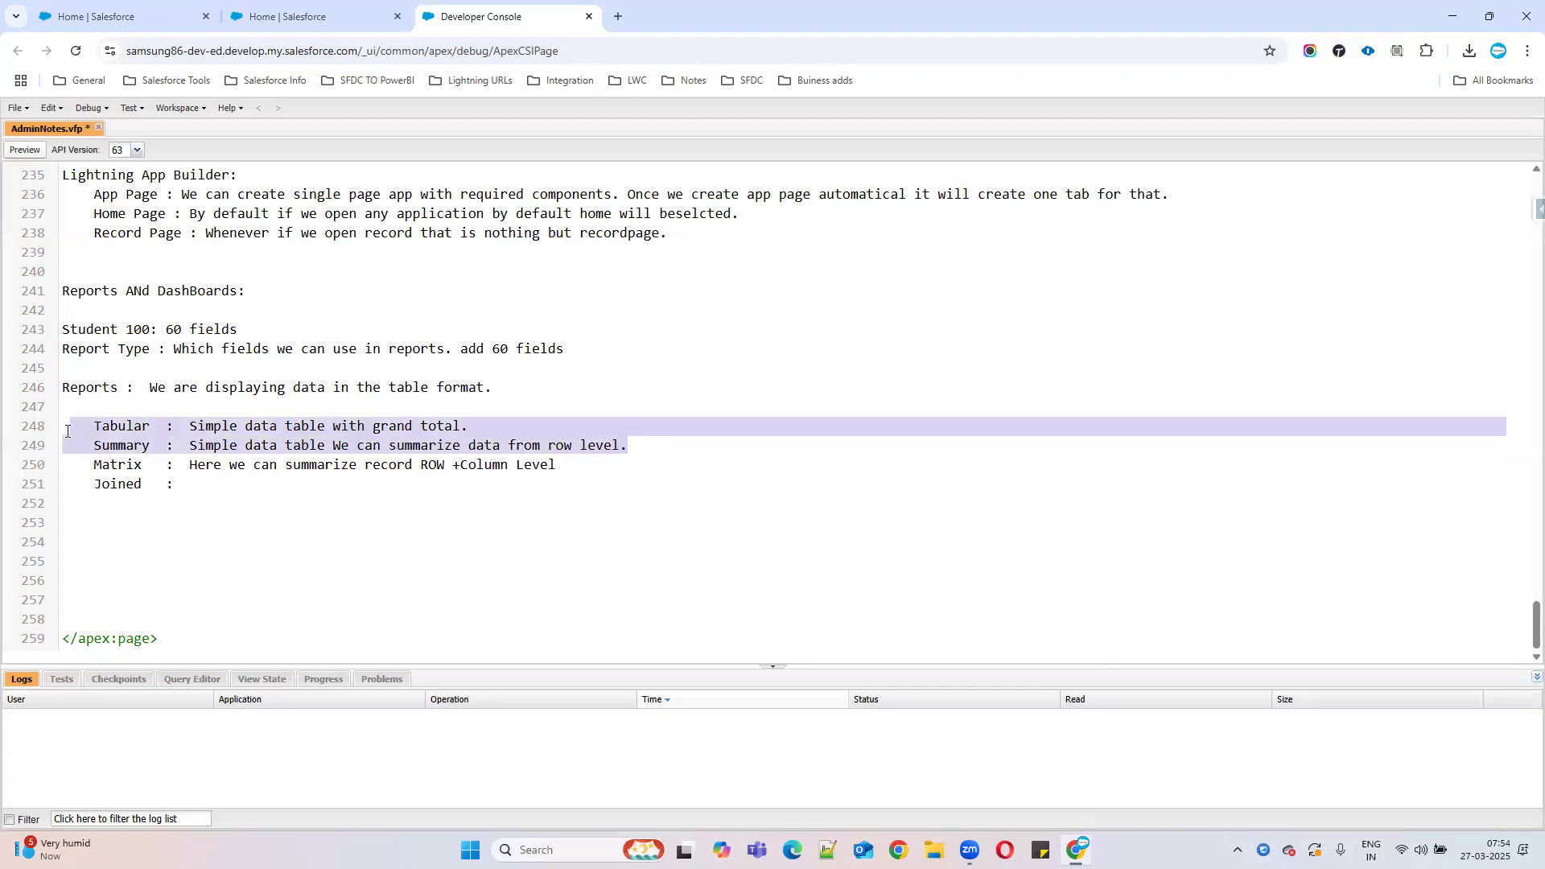
pyautogui.moveTo(559, 465); pyautogui.dragTo(69, 467)
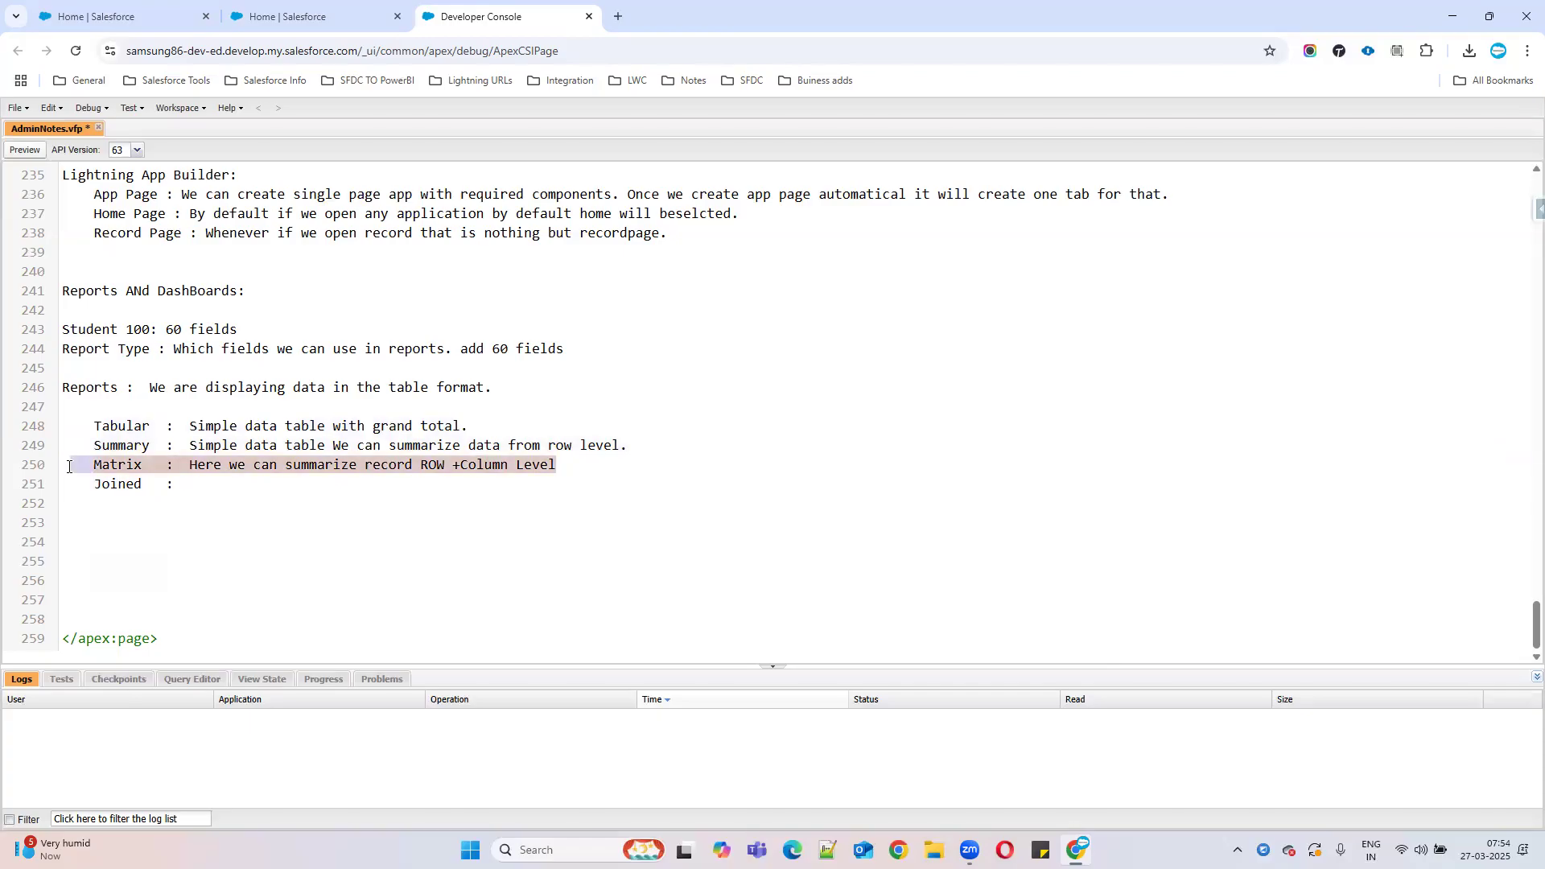
pyautogui.click(229, 483)
pyautogui.write('In single')
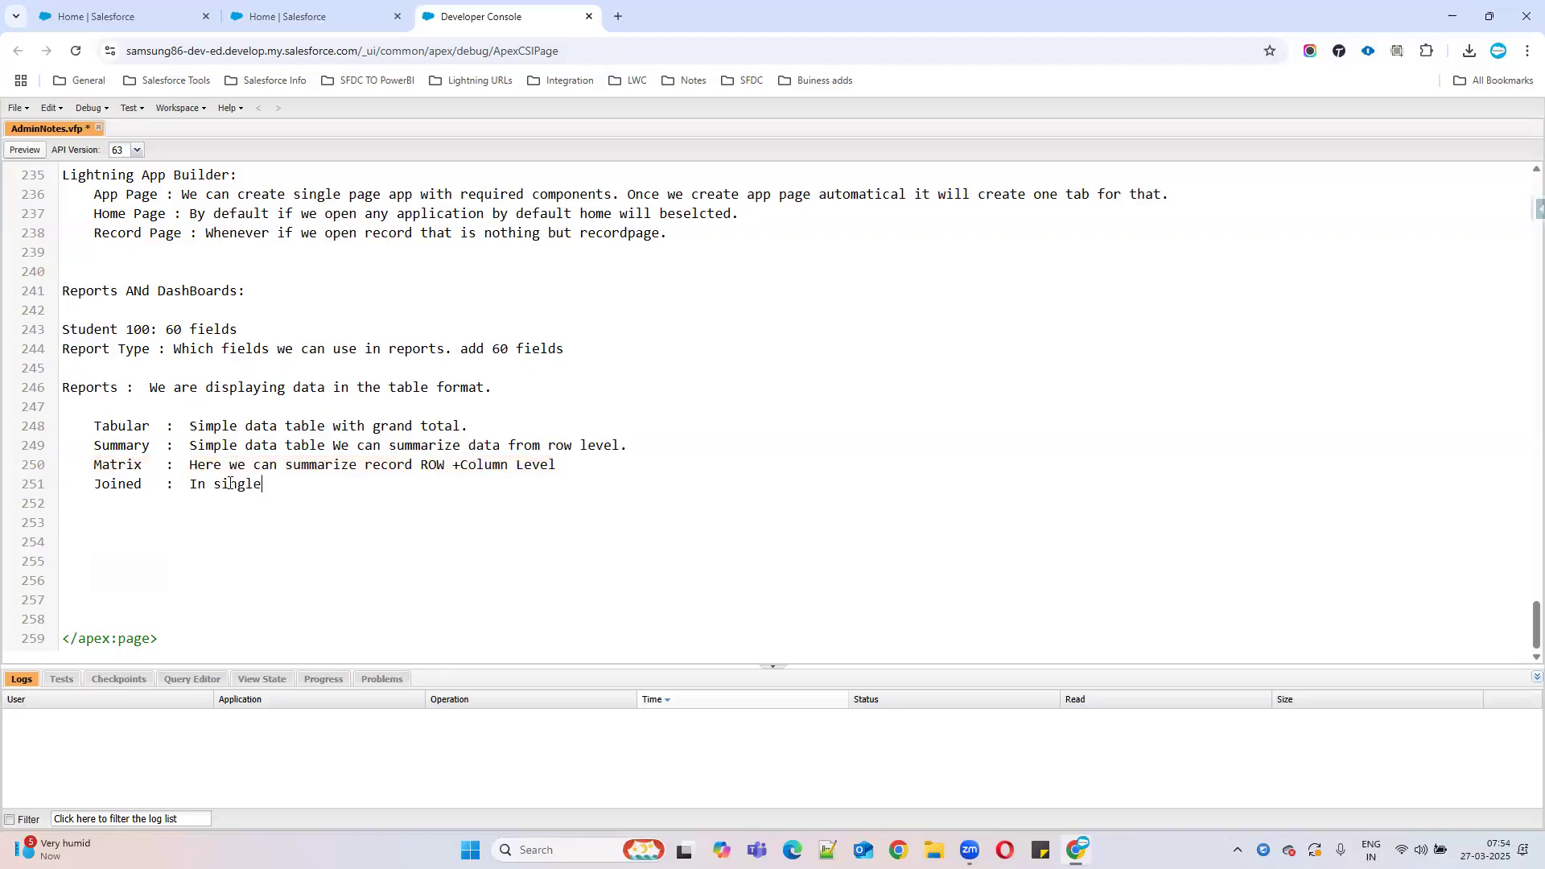
pyautogui.write(' report if you want todisplay multiple objects data then we can use data rep')
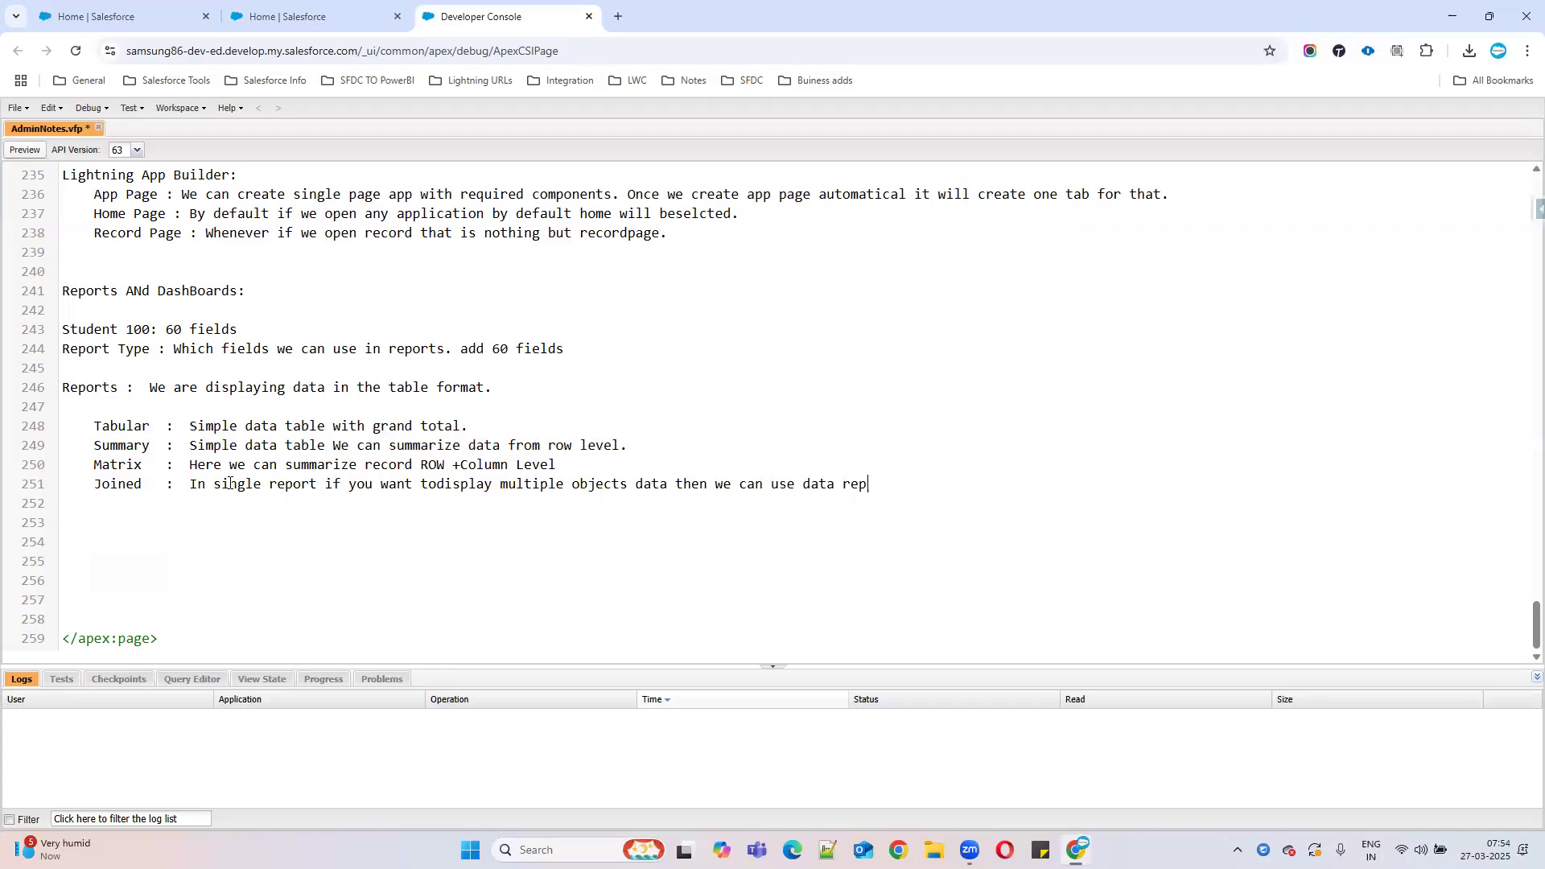
pyautogui.write('orts.')
pyautogui.click(282, 8)
# Go to the Reports tab and begin a new report.
pyautogui.click(527, 149)
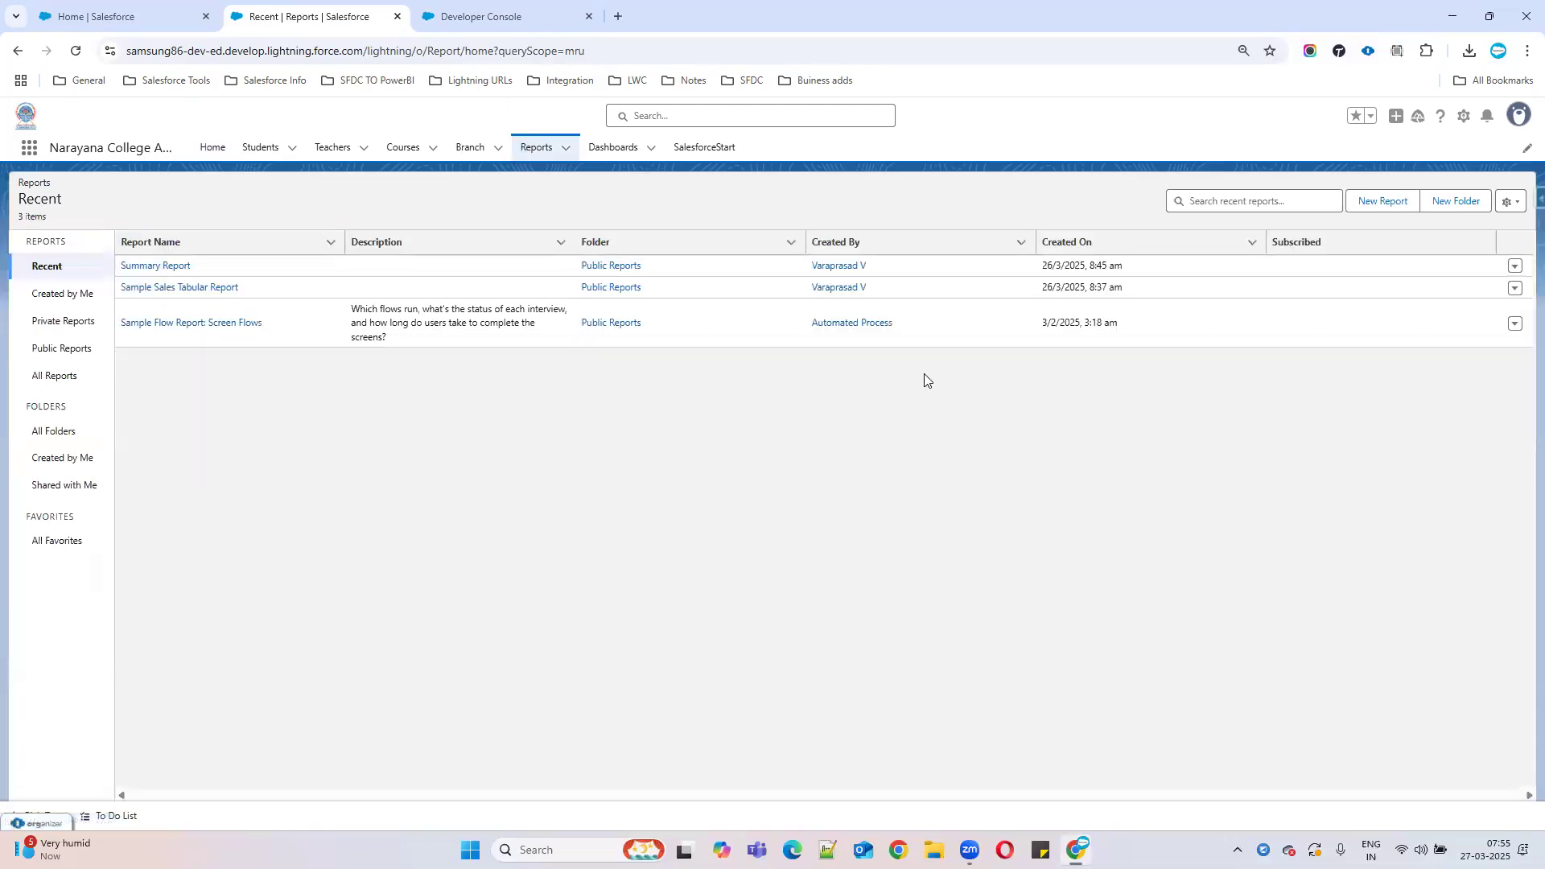
pyautogui.click(1385, 204)
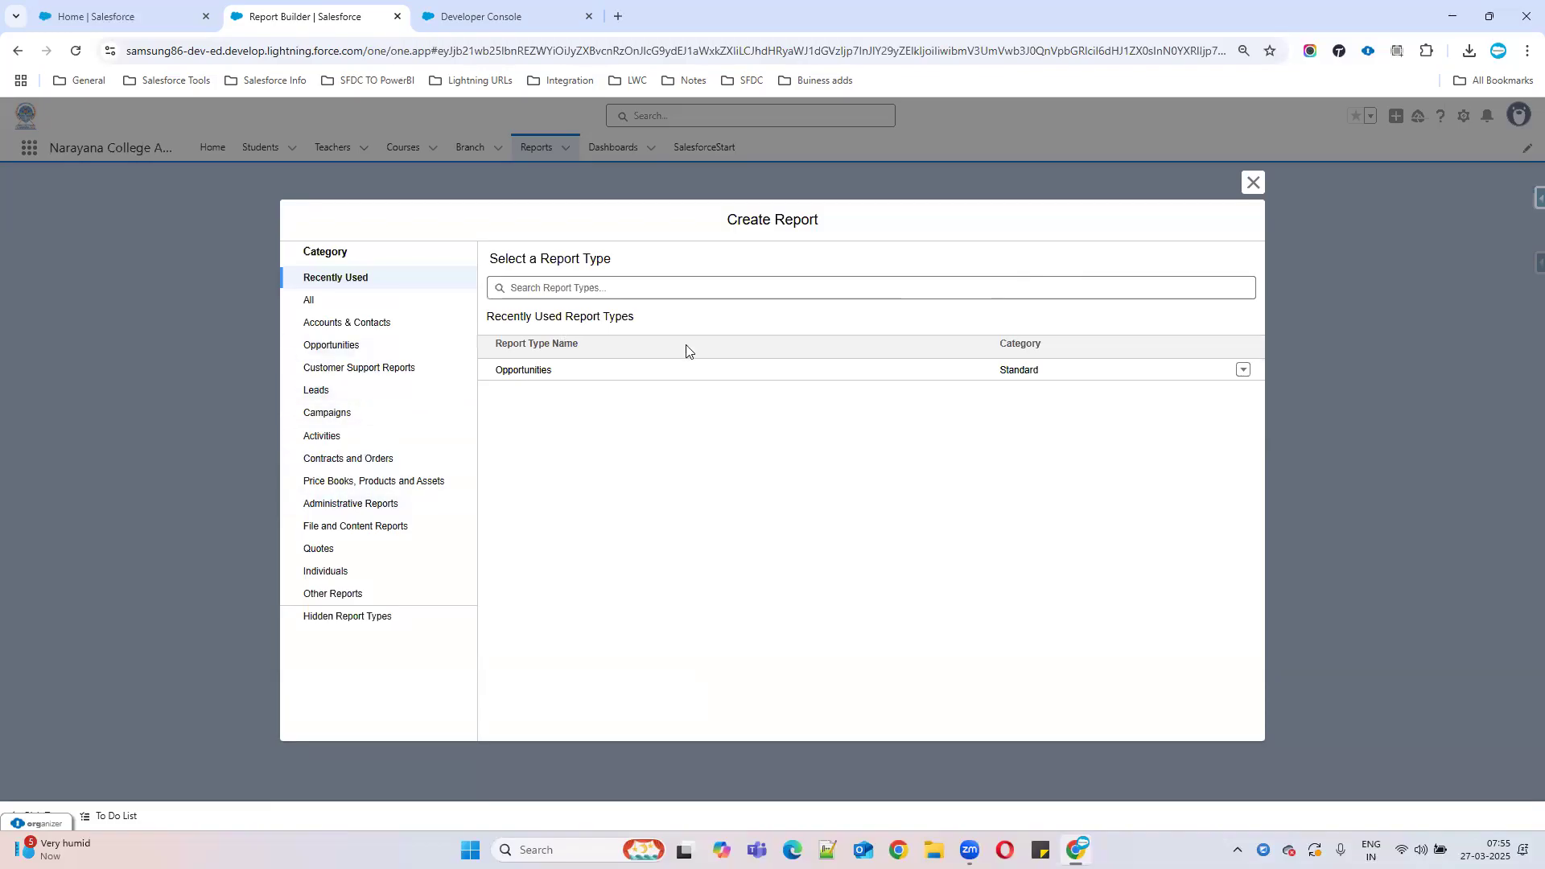
# Search all report types for 'cam' and start a report on Campaigns.
pyautogui.click(320, 302)
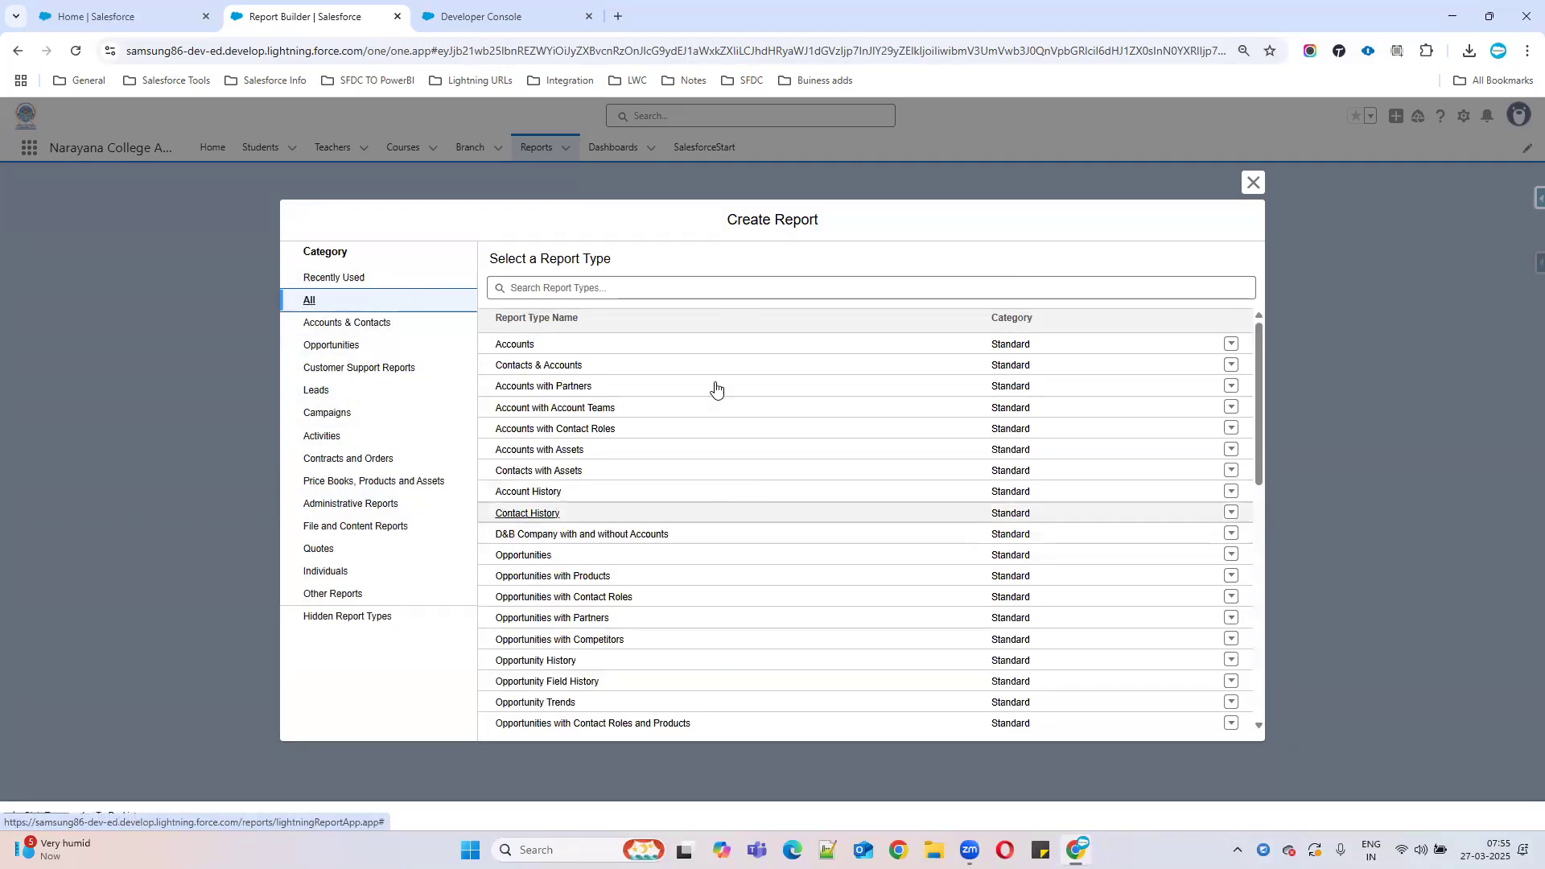
pyautogui.click(510, 352)
pyautogui.click(561, 280)
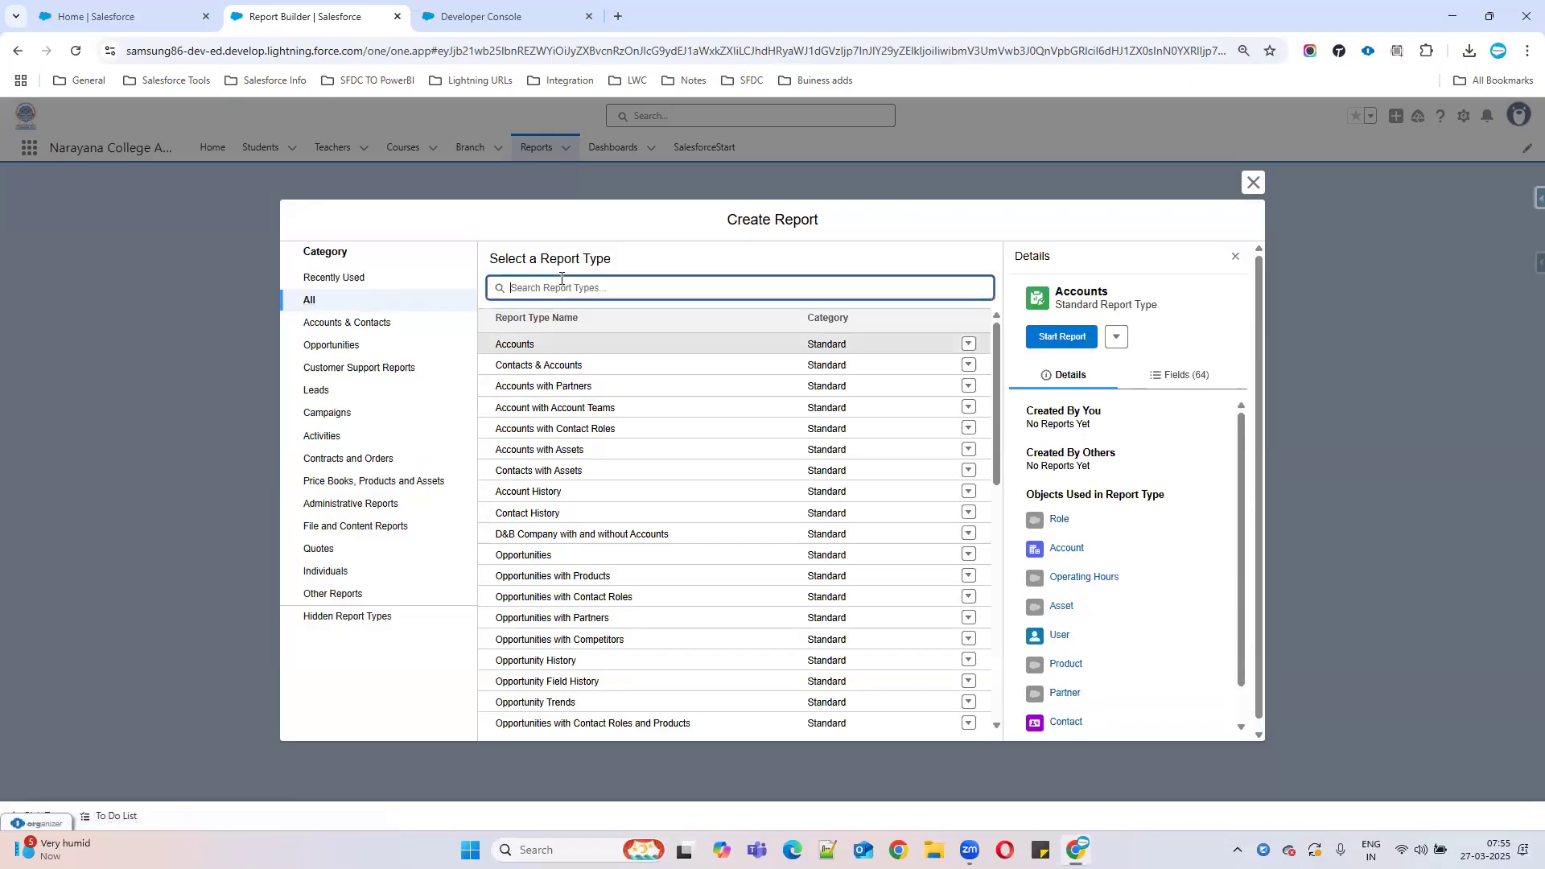
pyautogui.write('cap')
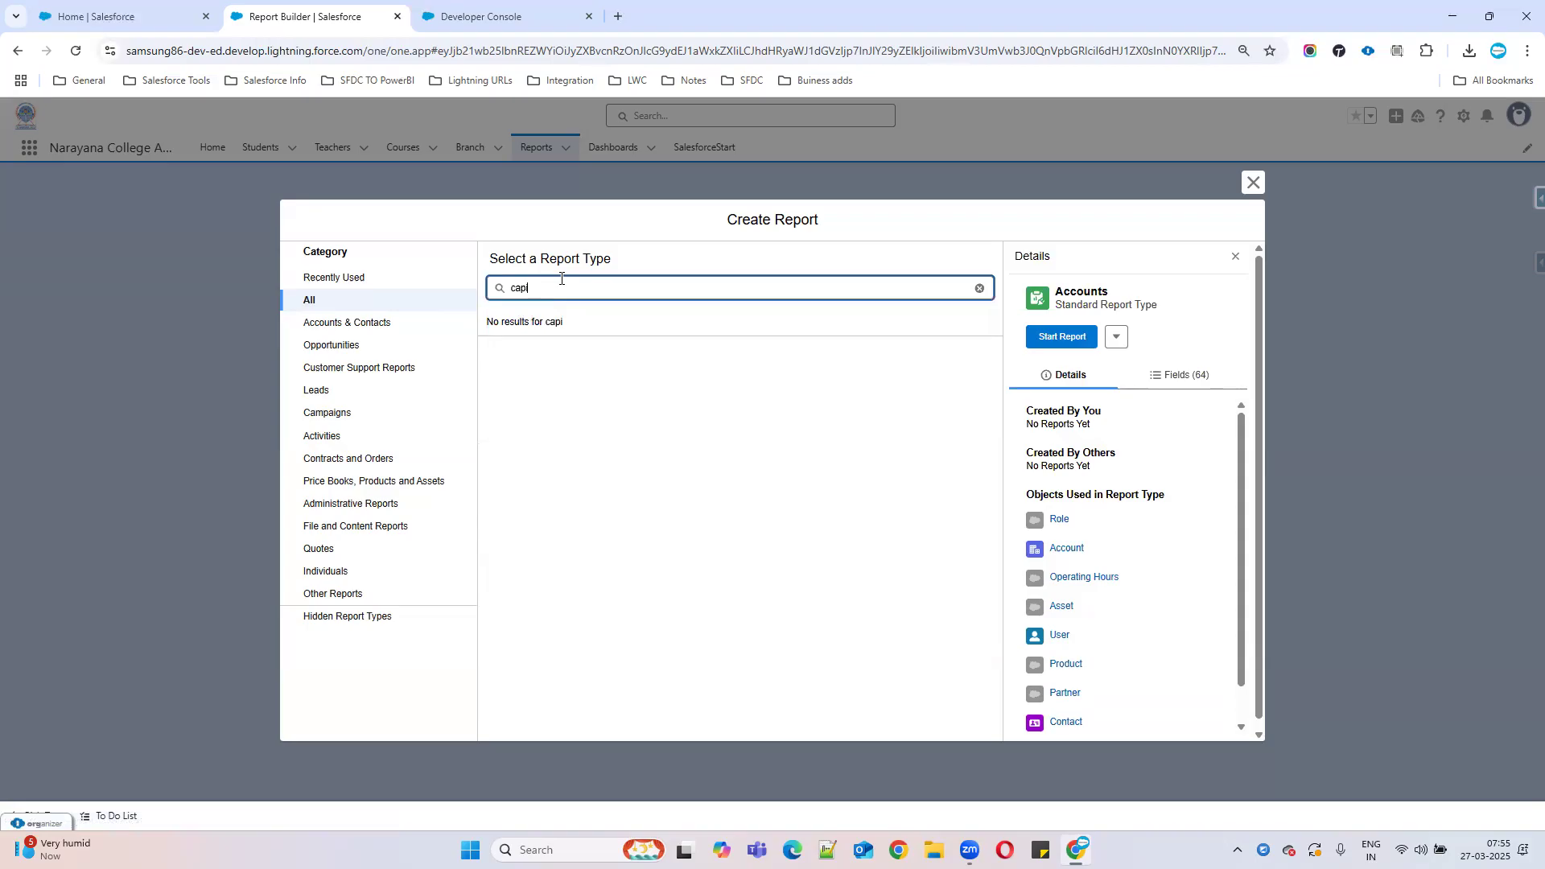
pyautogui.press('BackSpace')
pyautogui.write('m')
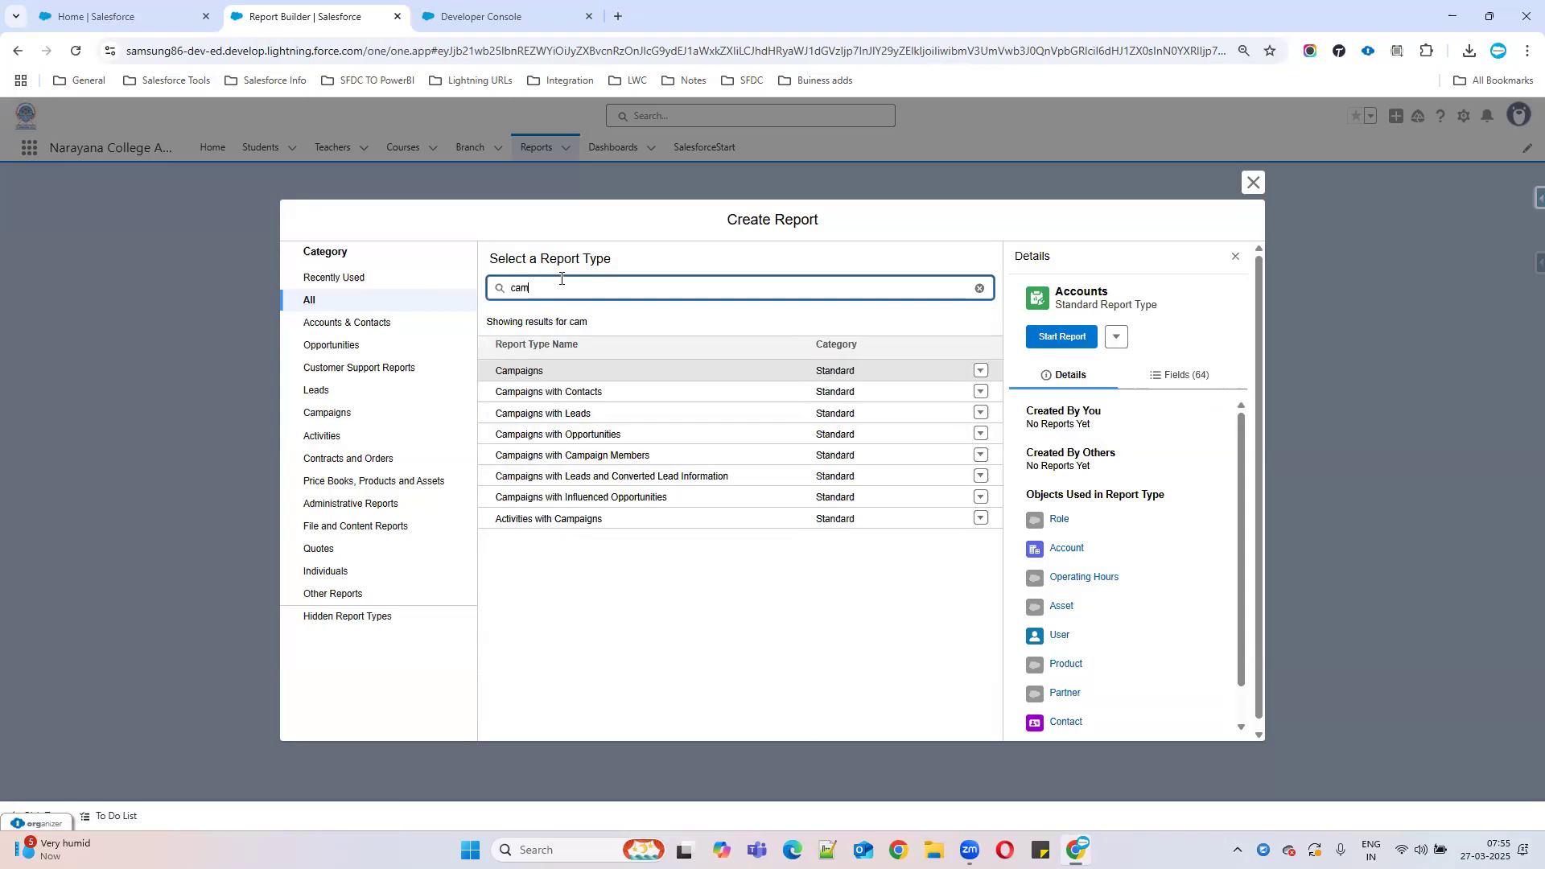
pyautogui.click(519, 370)
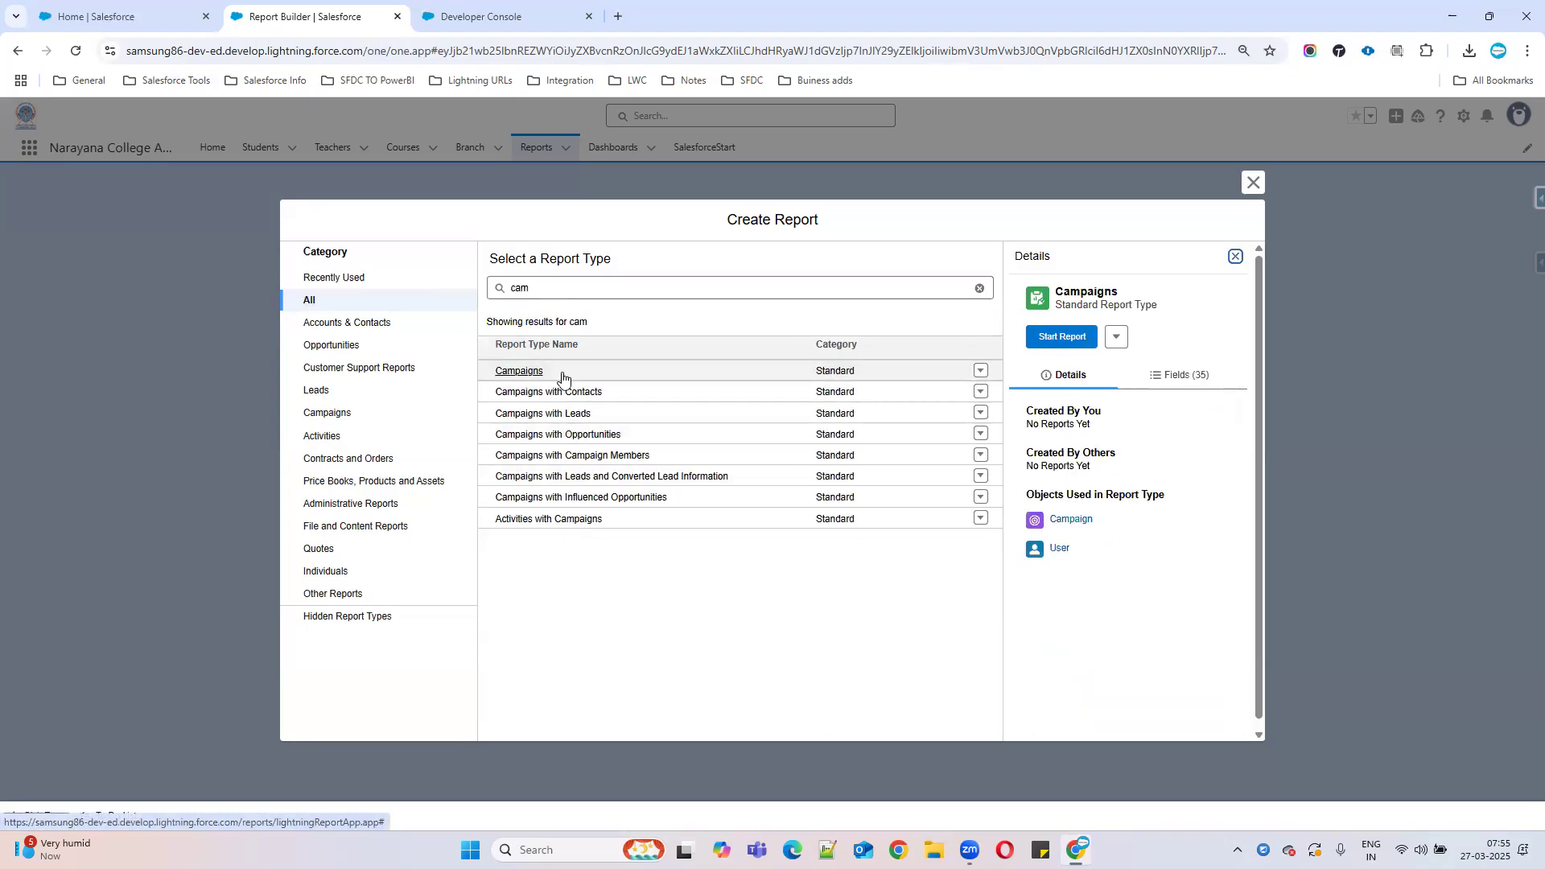
pyautogui.click(1062, 338)
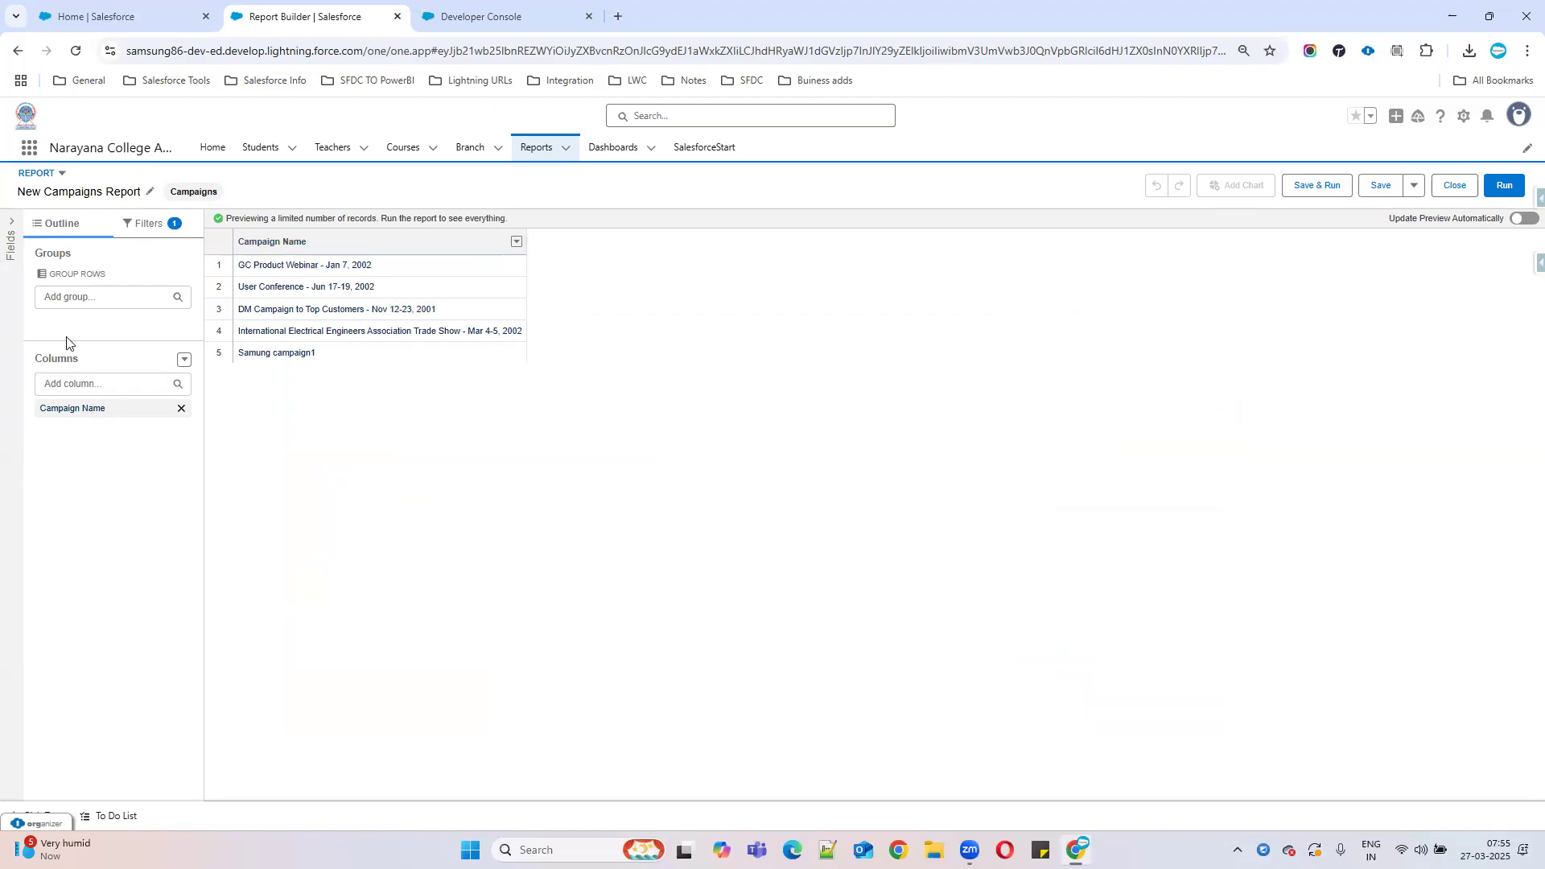
# Add Start Date and End Date as report columns and refresh the preview.
pyautogui.click(11, 242)
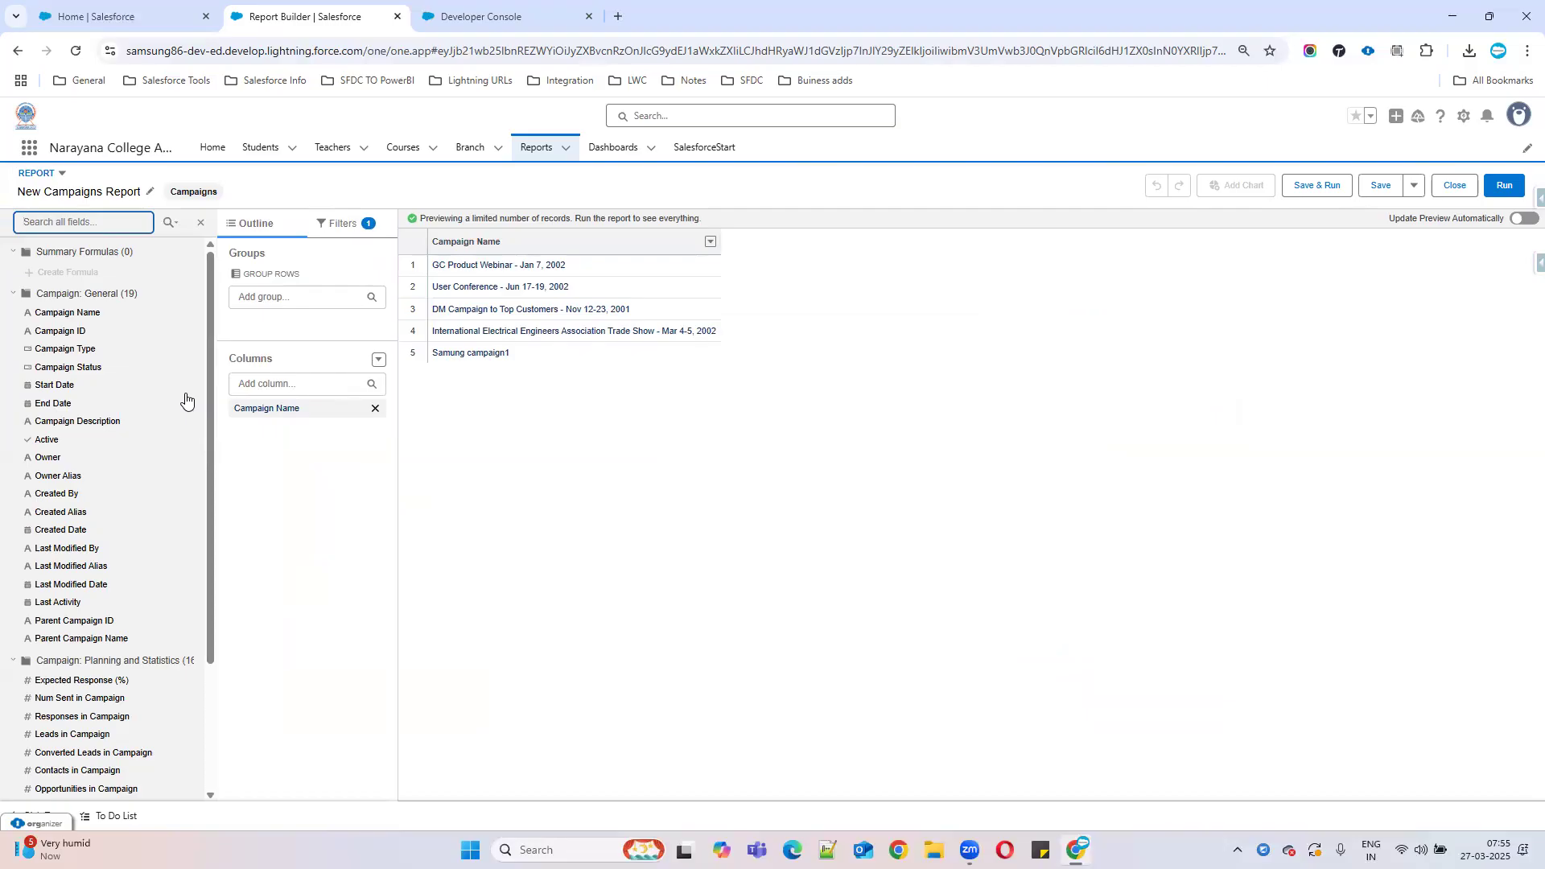
pyautogui.click(55, 385)
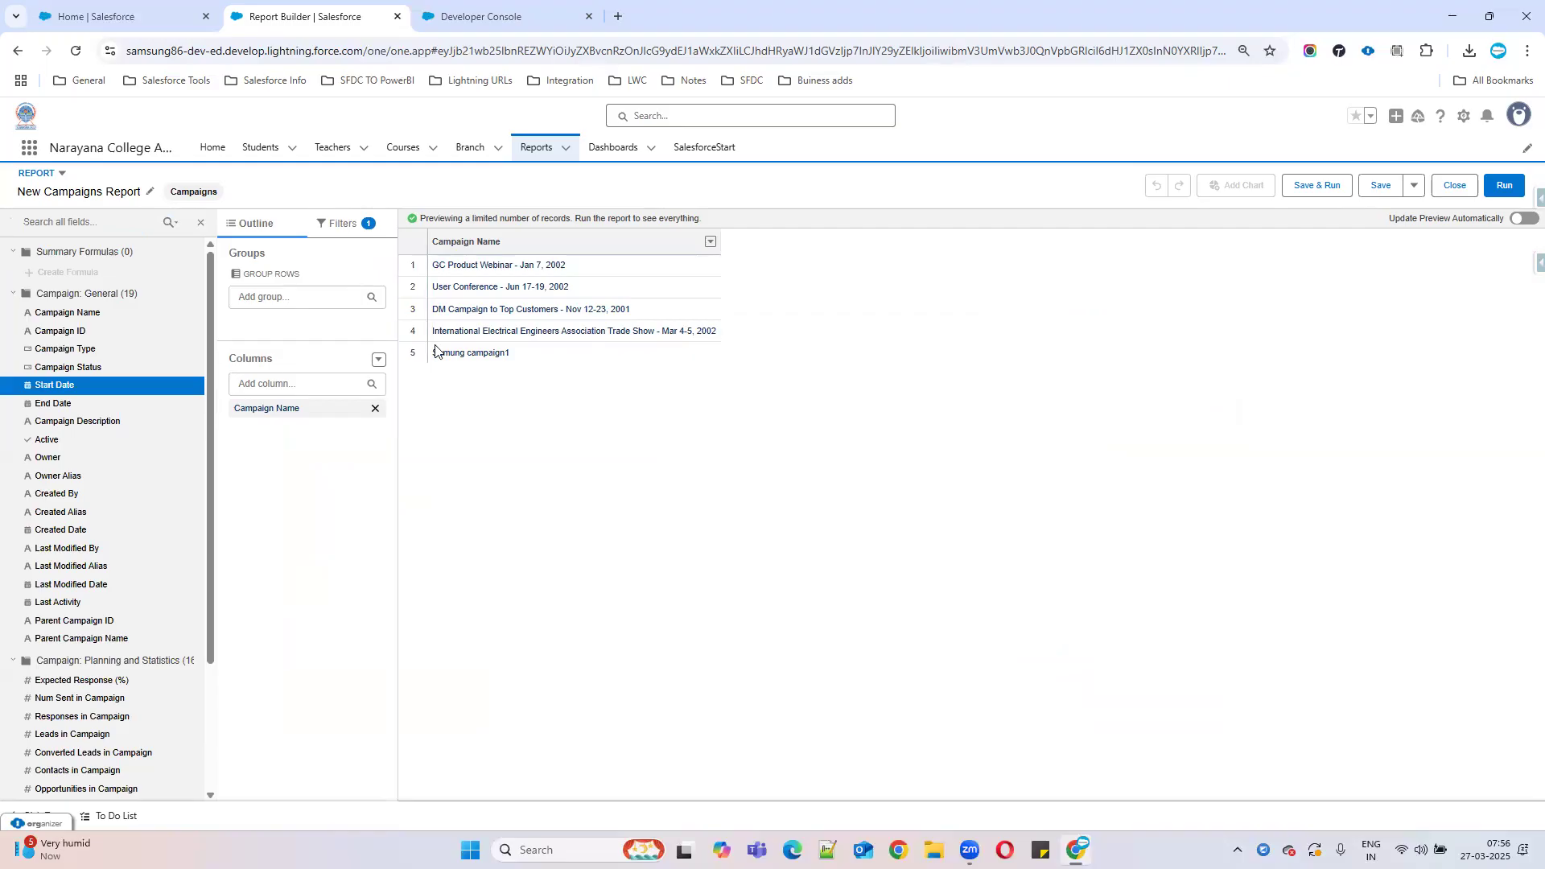
pyautogui.doubleClick(73, 386)
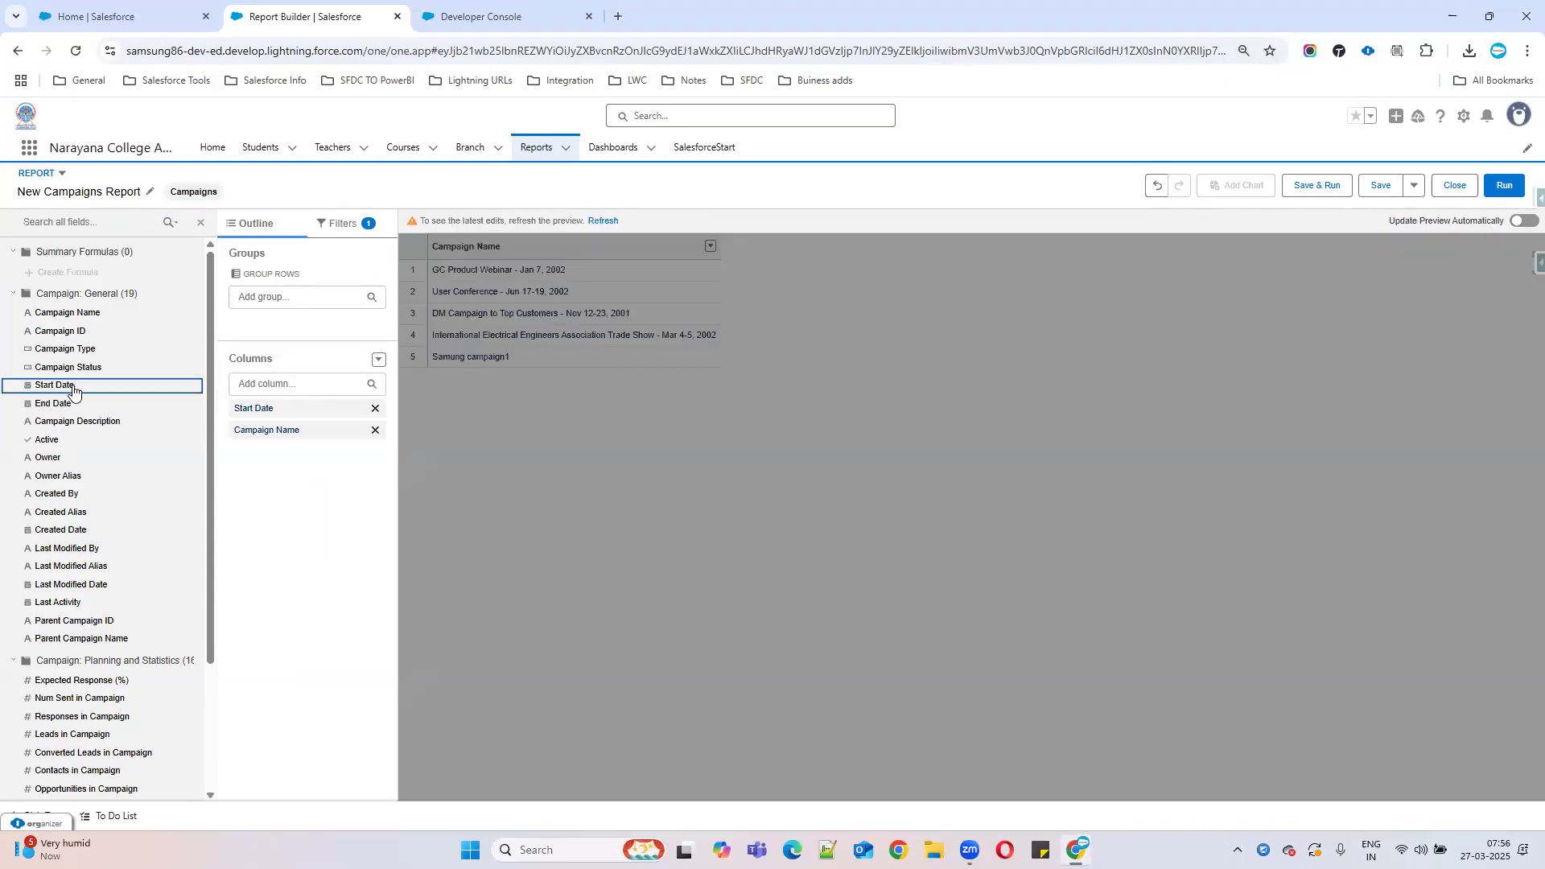
pyautogui.click(602, 221)
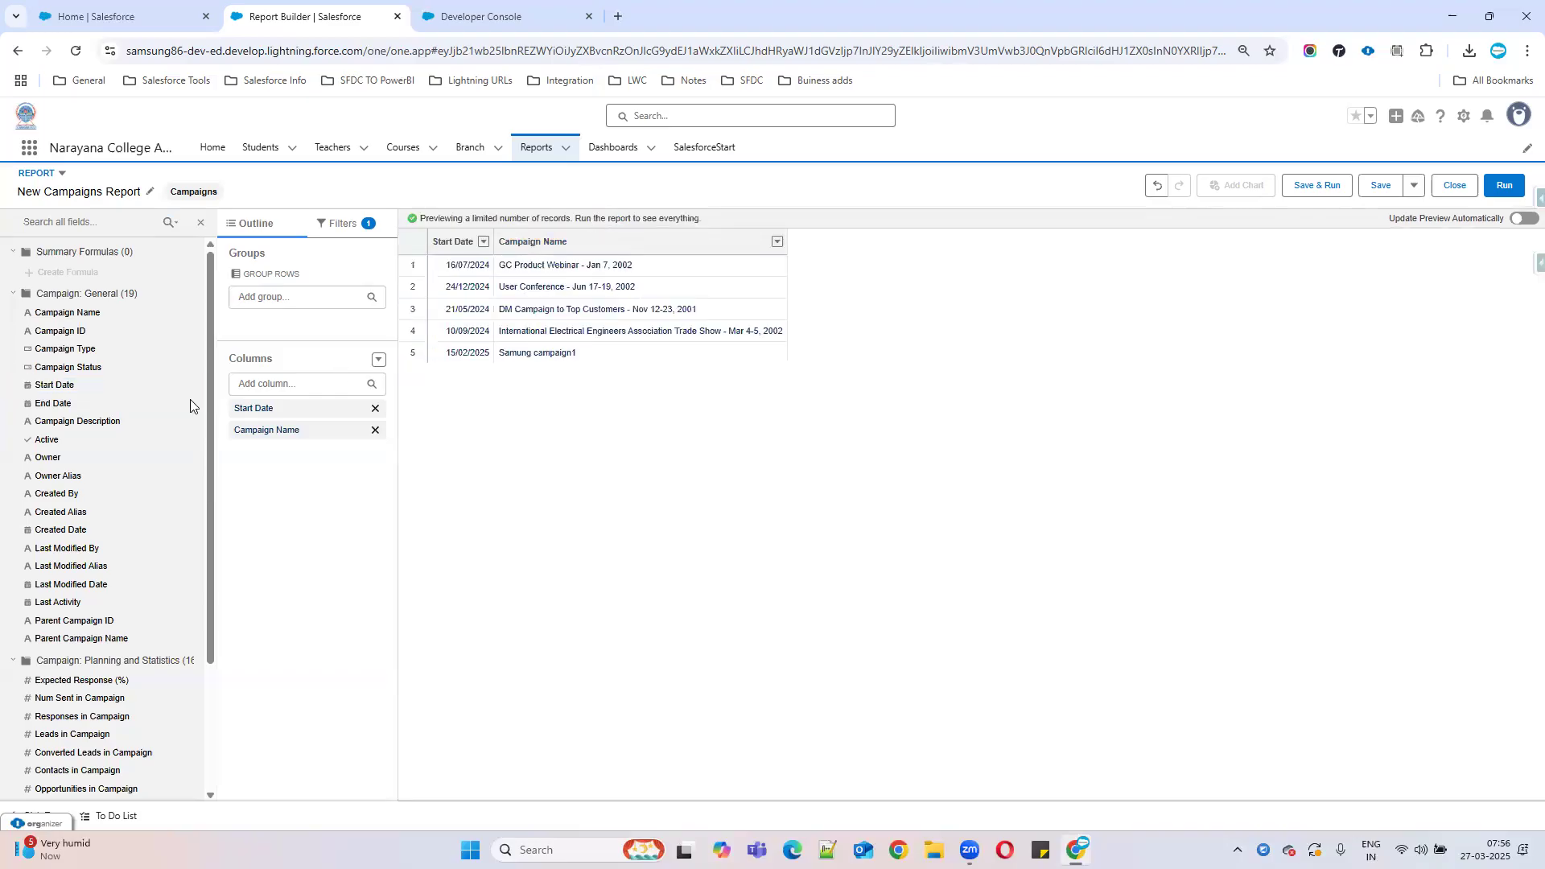
pyautogui.doubleClick(70, 404)
pyautogui.click(611, 222)
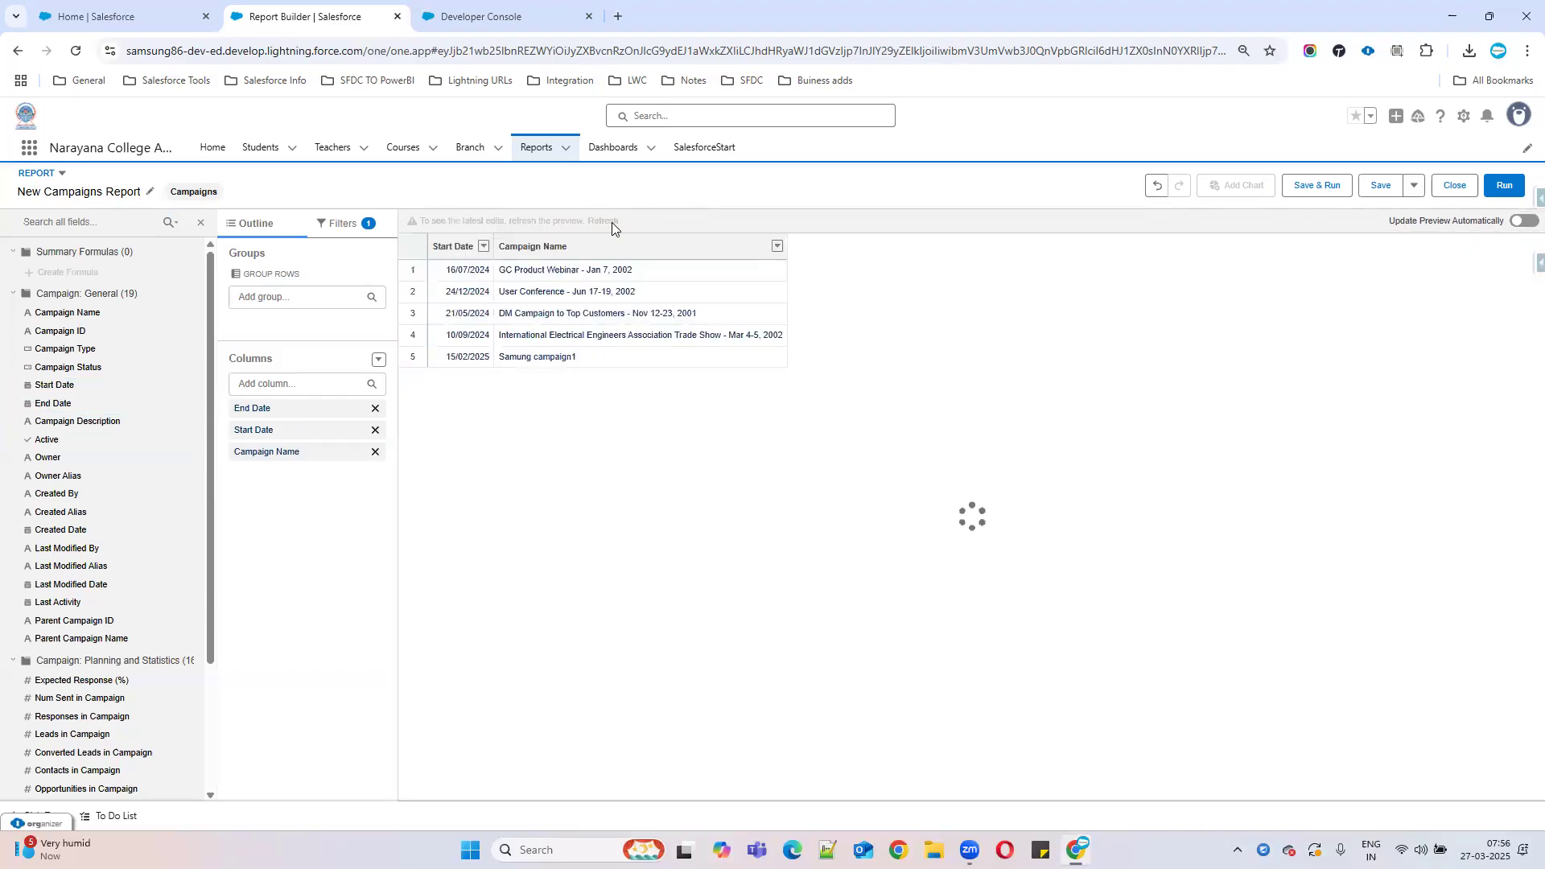
# Add the Active field as a column and refresh the preview.
pyautogui.click(266, 382)
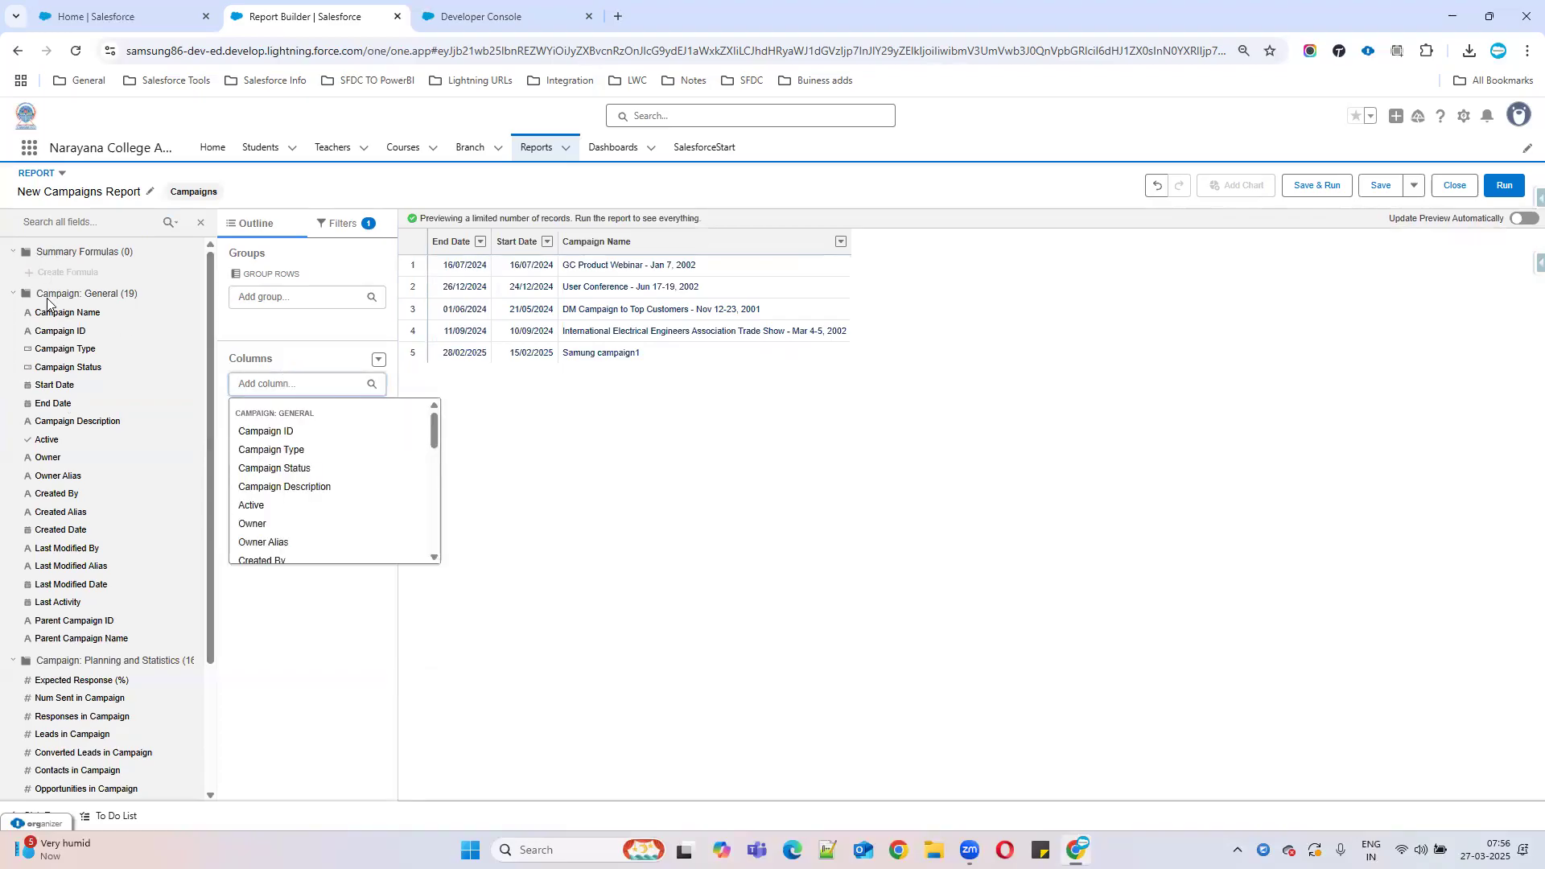
pyautogui.moveTo(48, 440); pyautogui.dragTo(829, 297)
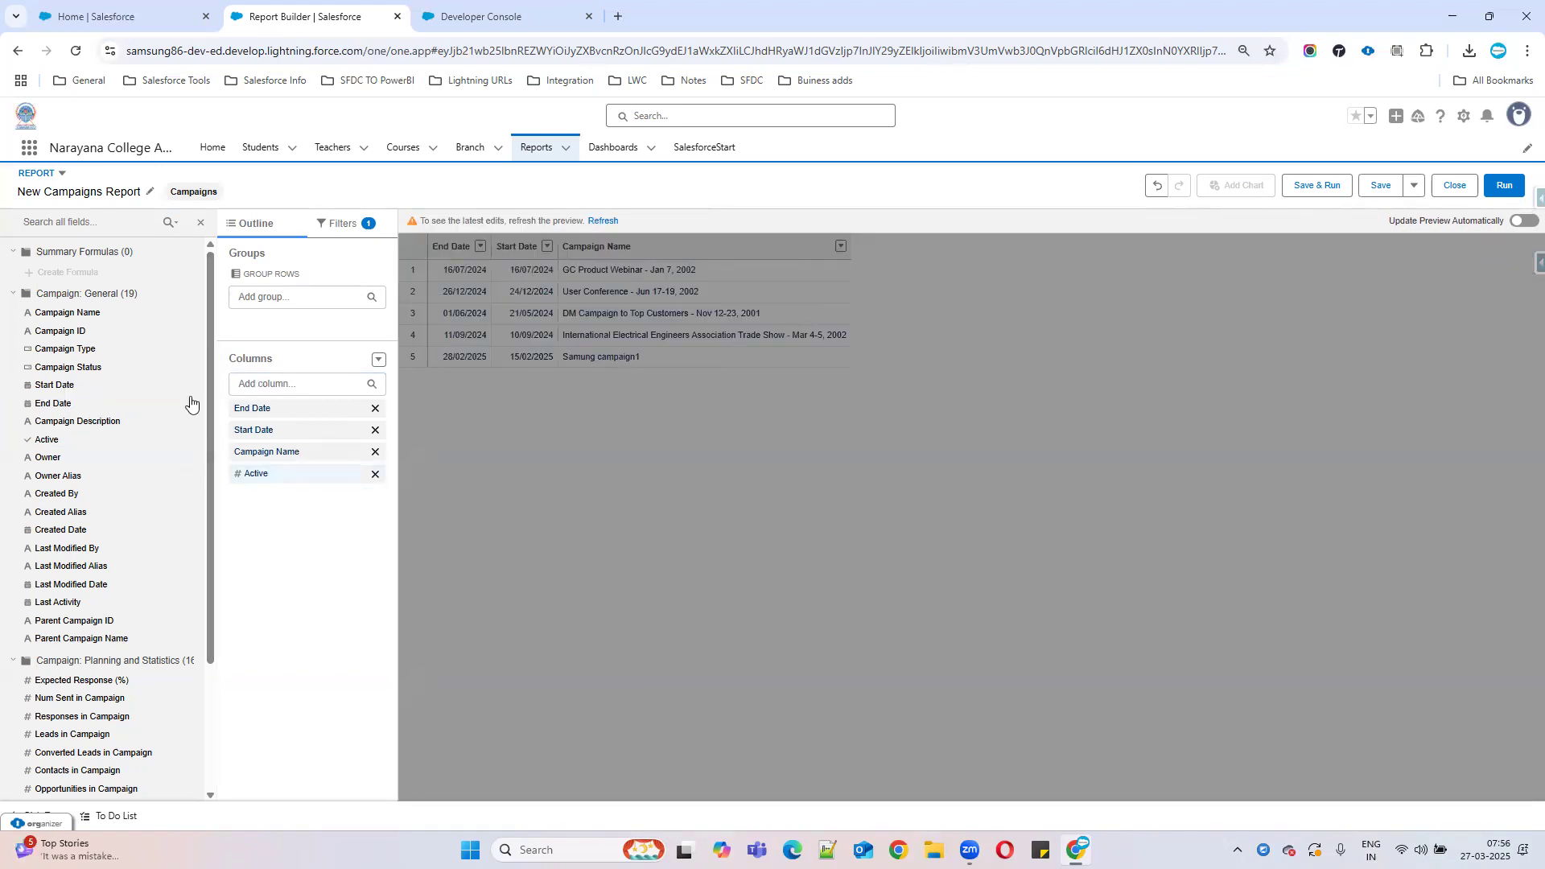
pyautogui.click(271, 392)
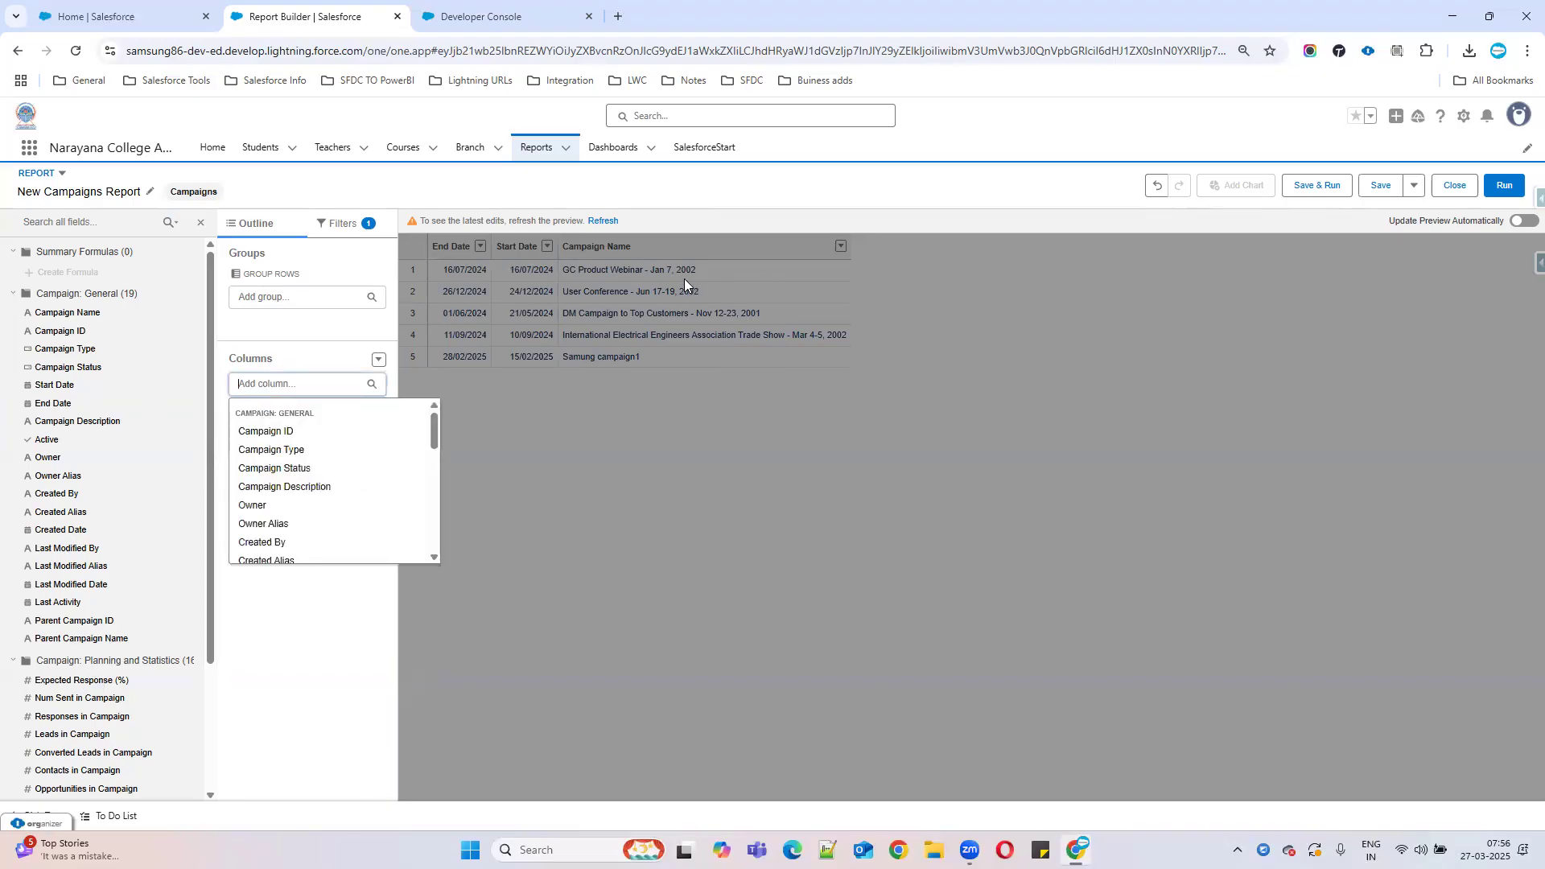
pyautogui.click(942, 582)
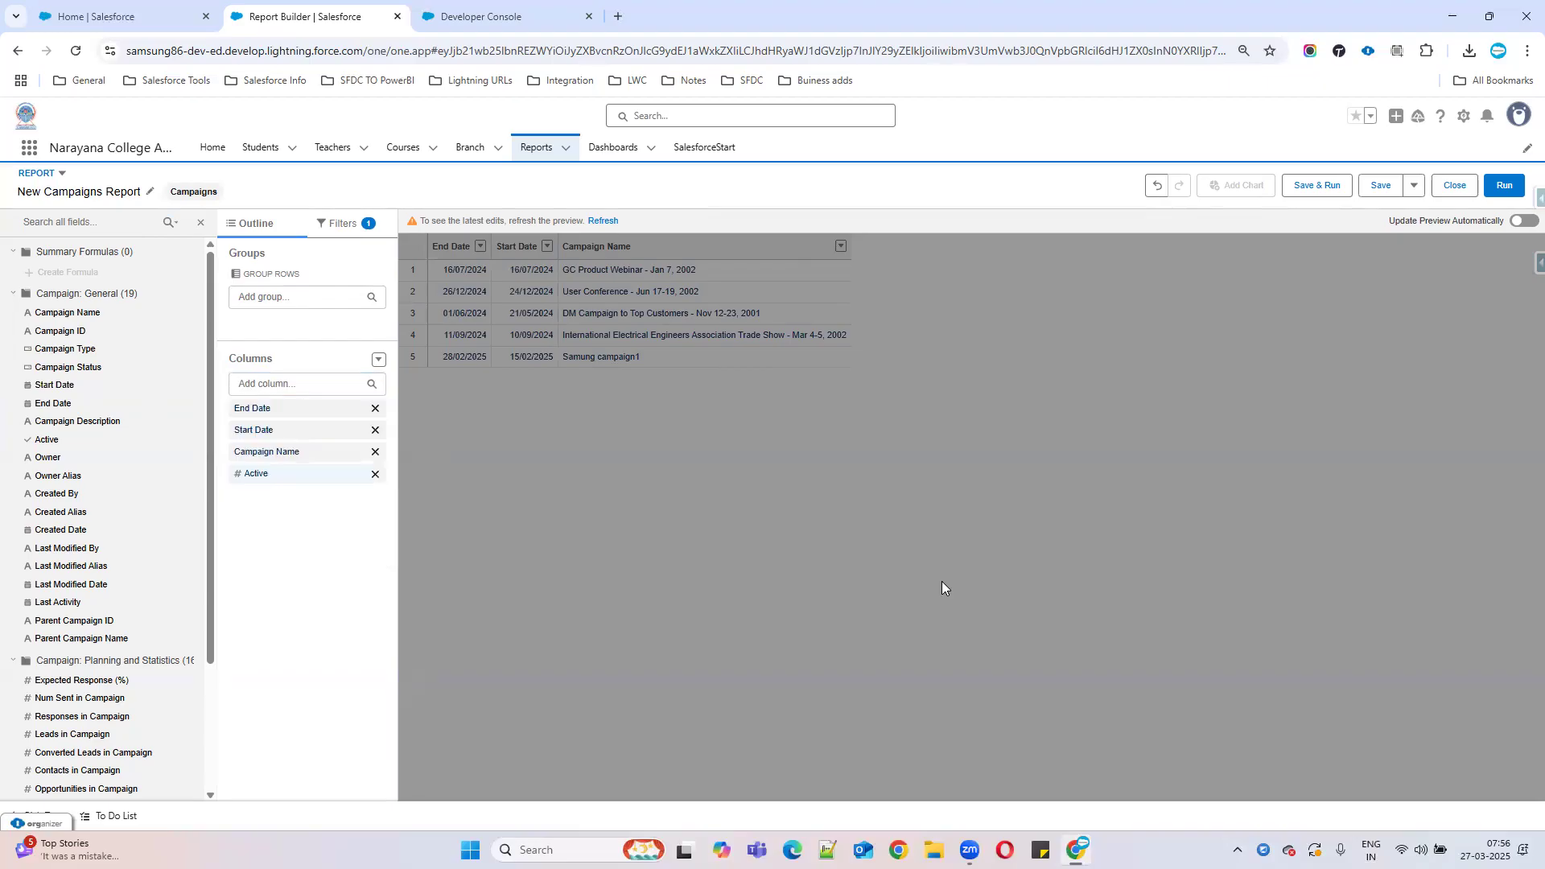
pyautogui.click(616, 222)
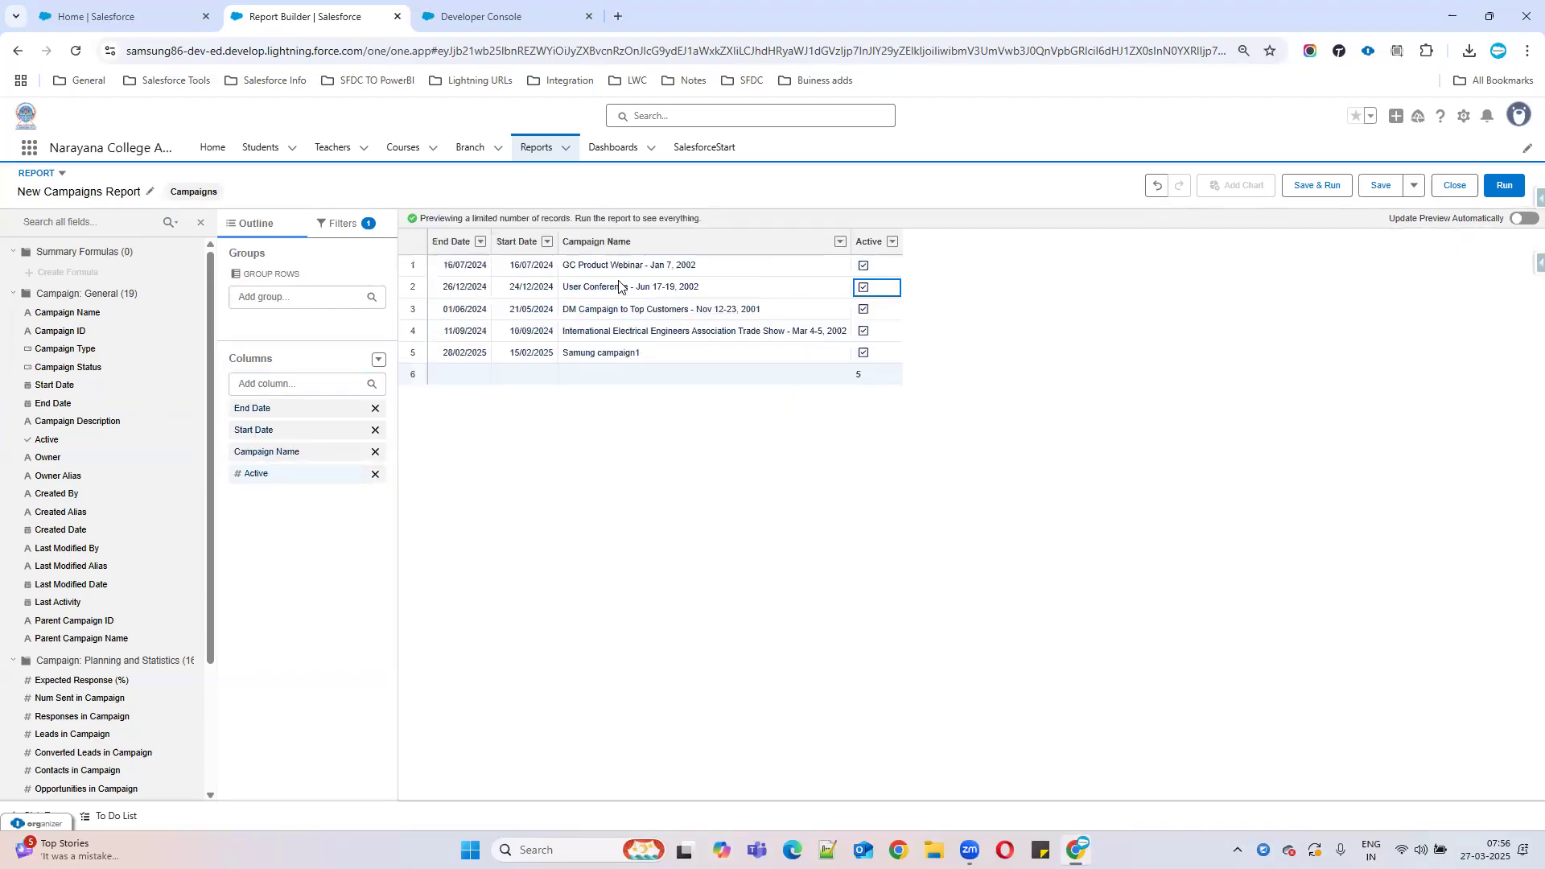
# Move Campaign Name to the first column and Start Date before End Date.
pyautogui.moveTo(639, 243); pyautogui.dragTo(443, 261)
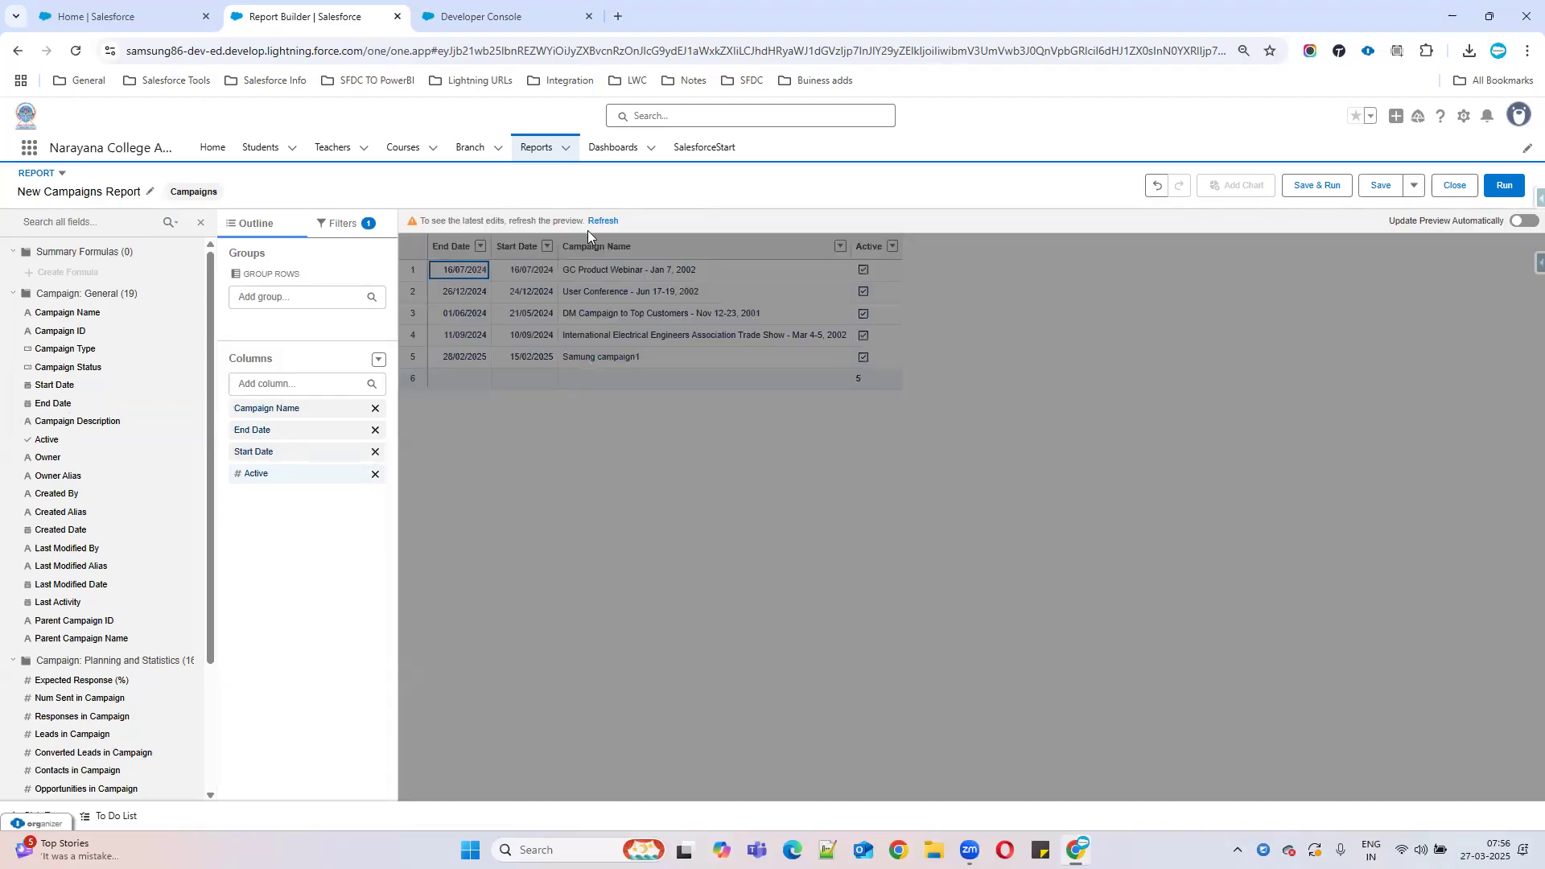
pyautogui.click(606, 219)
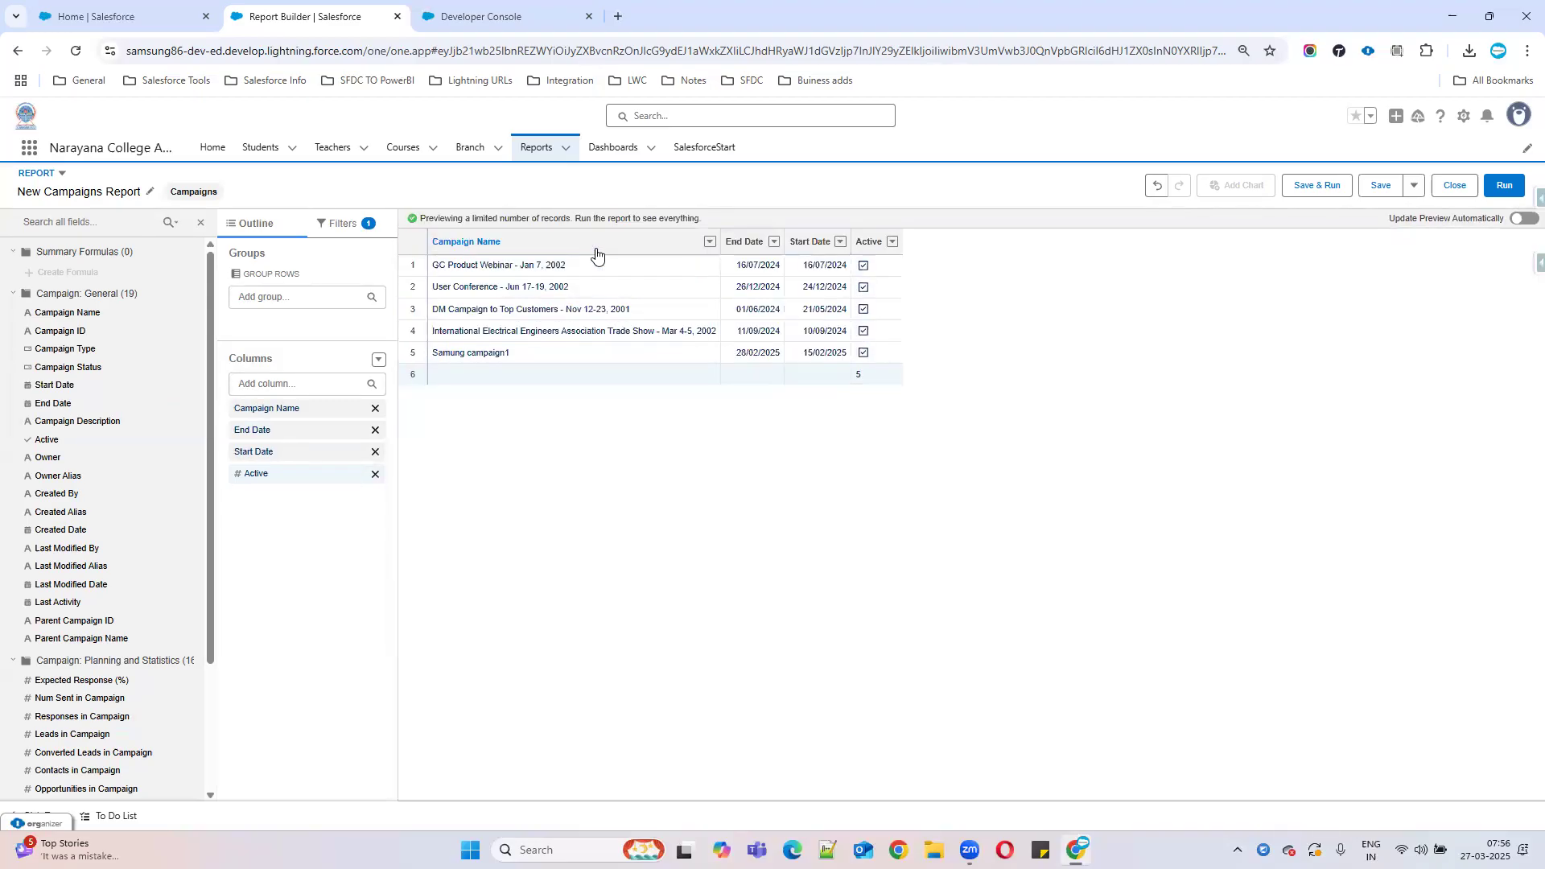
pyautogui.moveTo(802, 242); pyautogui.dragTo(697, 250)
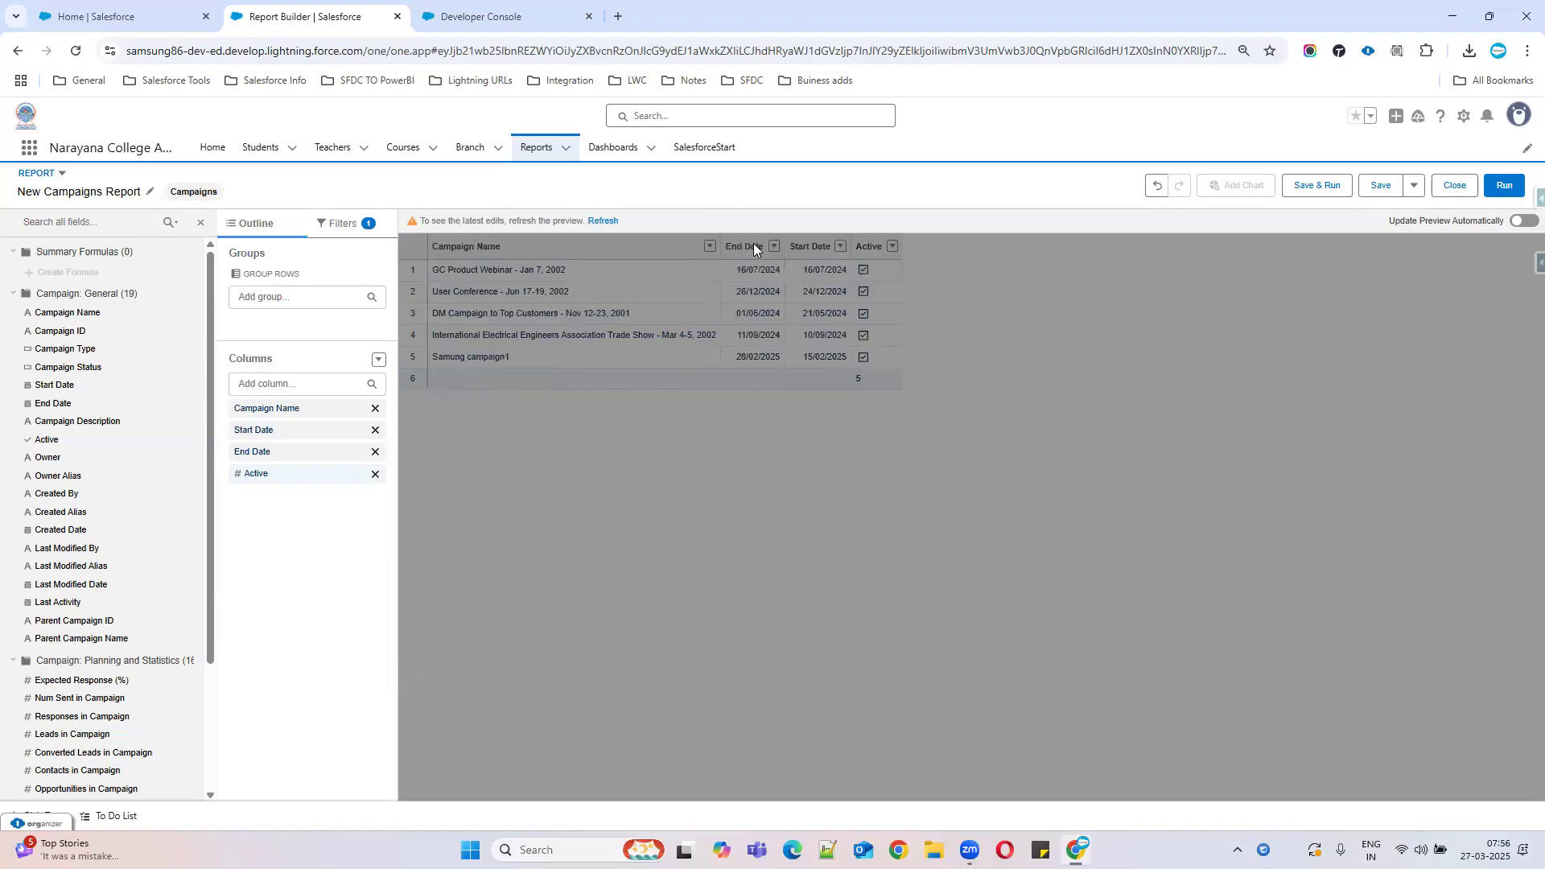
pyautogui.click(603, 221)
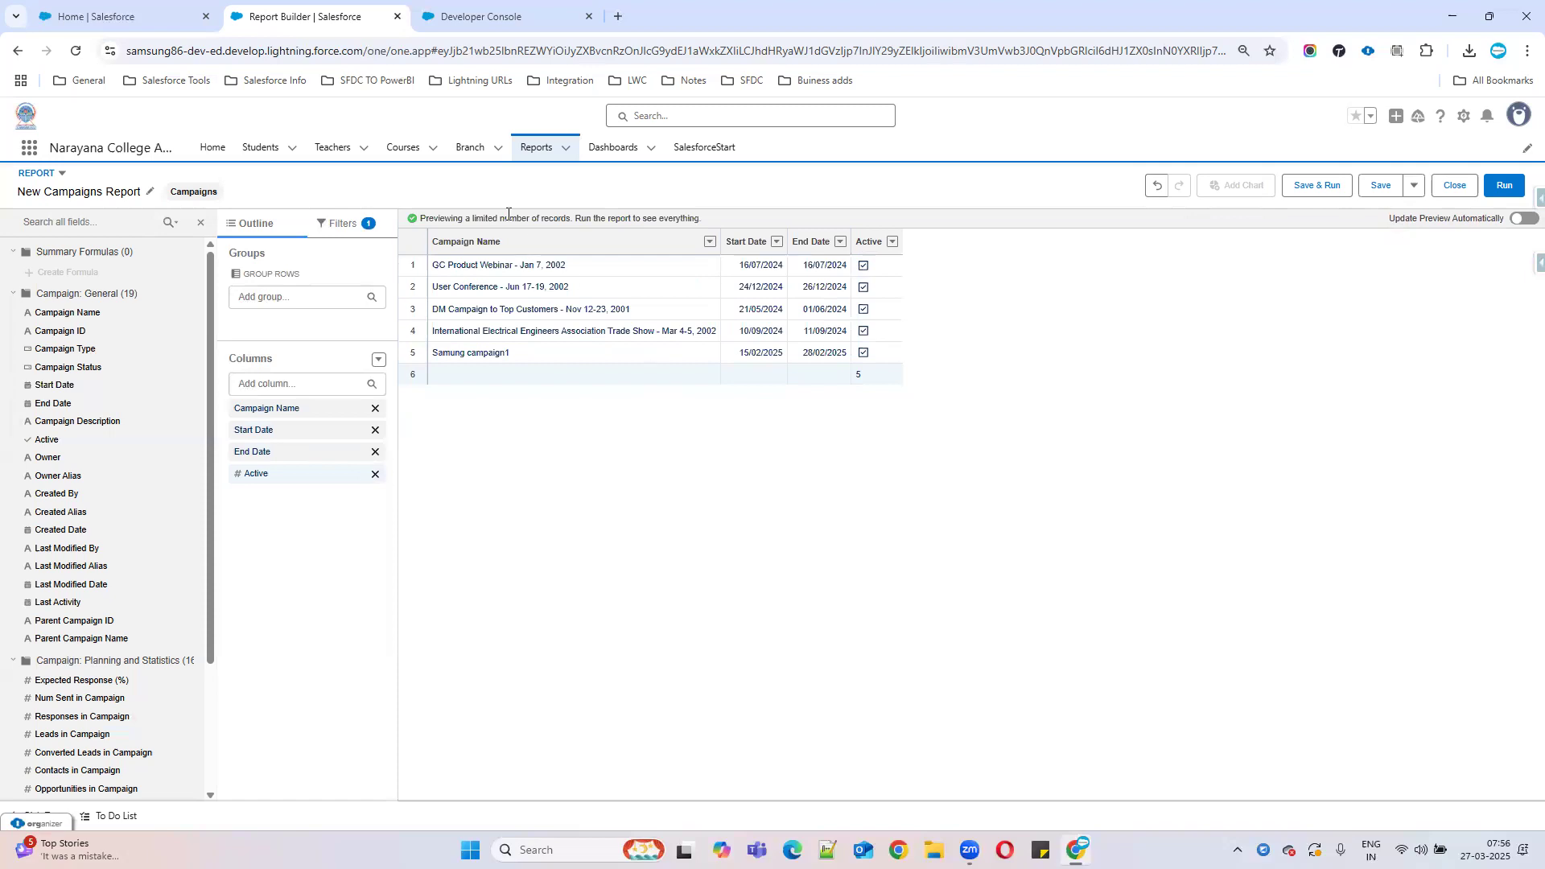
# Set the Show Me filter to All campaigns, refresh, and run the report.
pyautogui.click(351, 227)
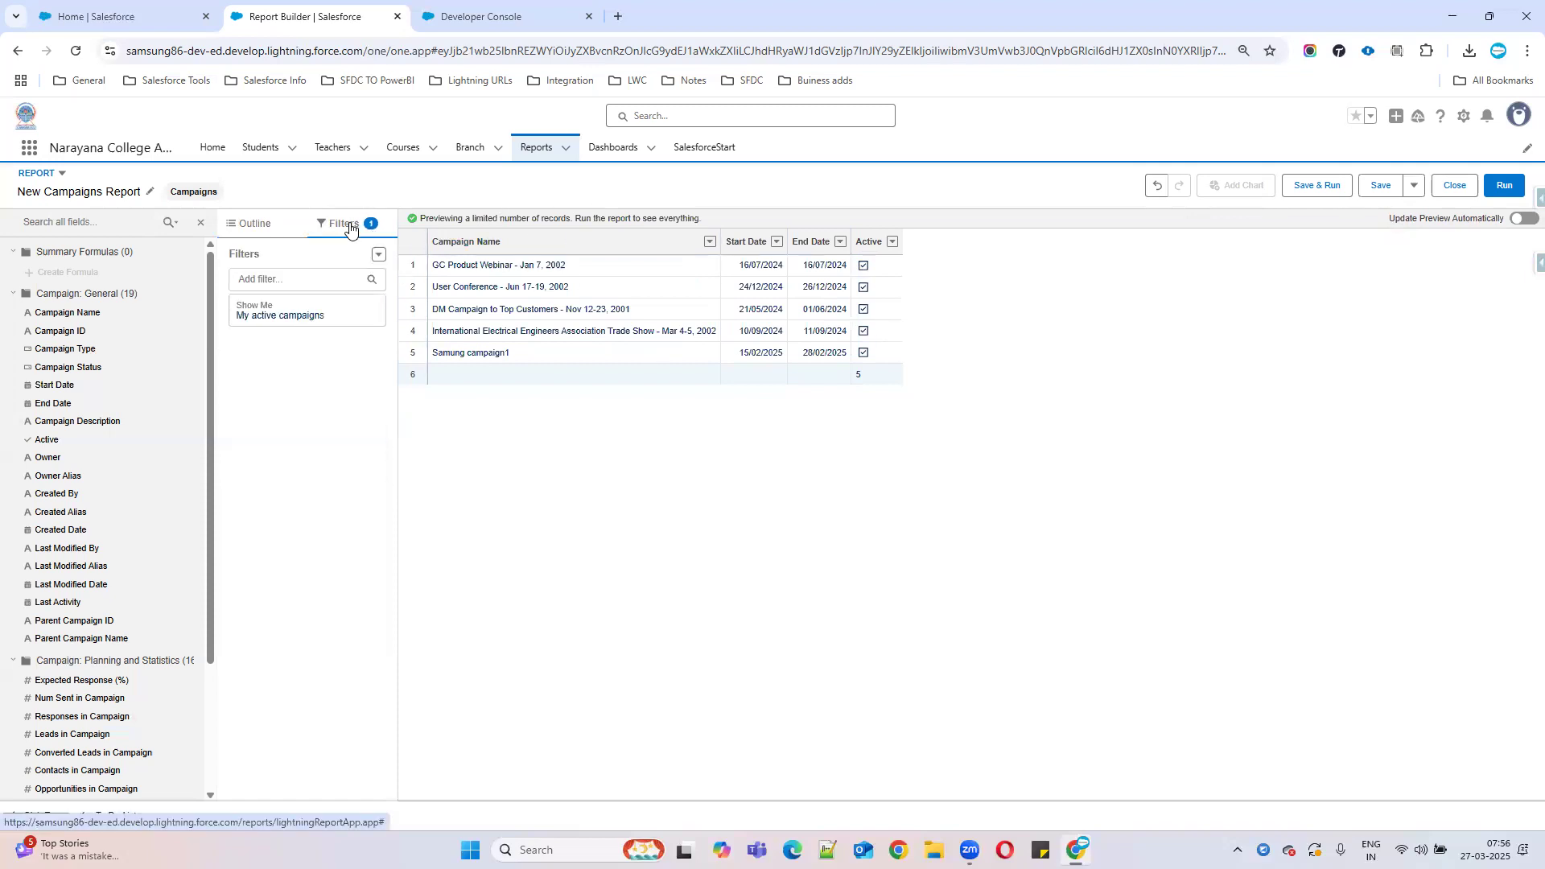
pyautogui.click(295, 312)
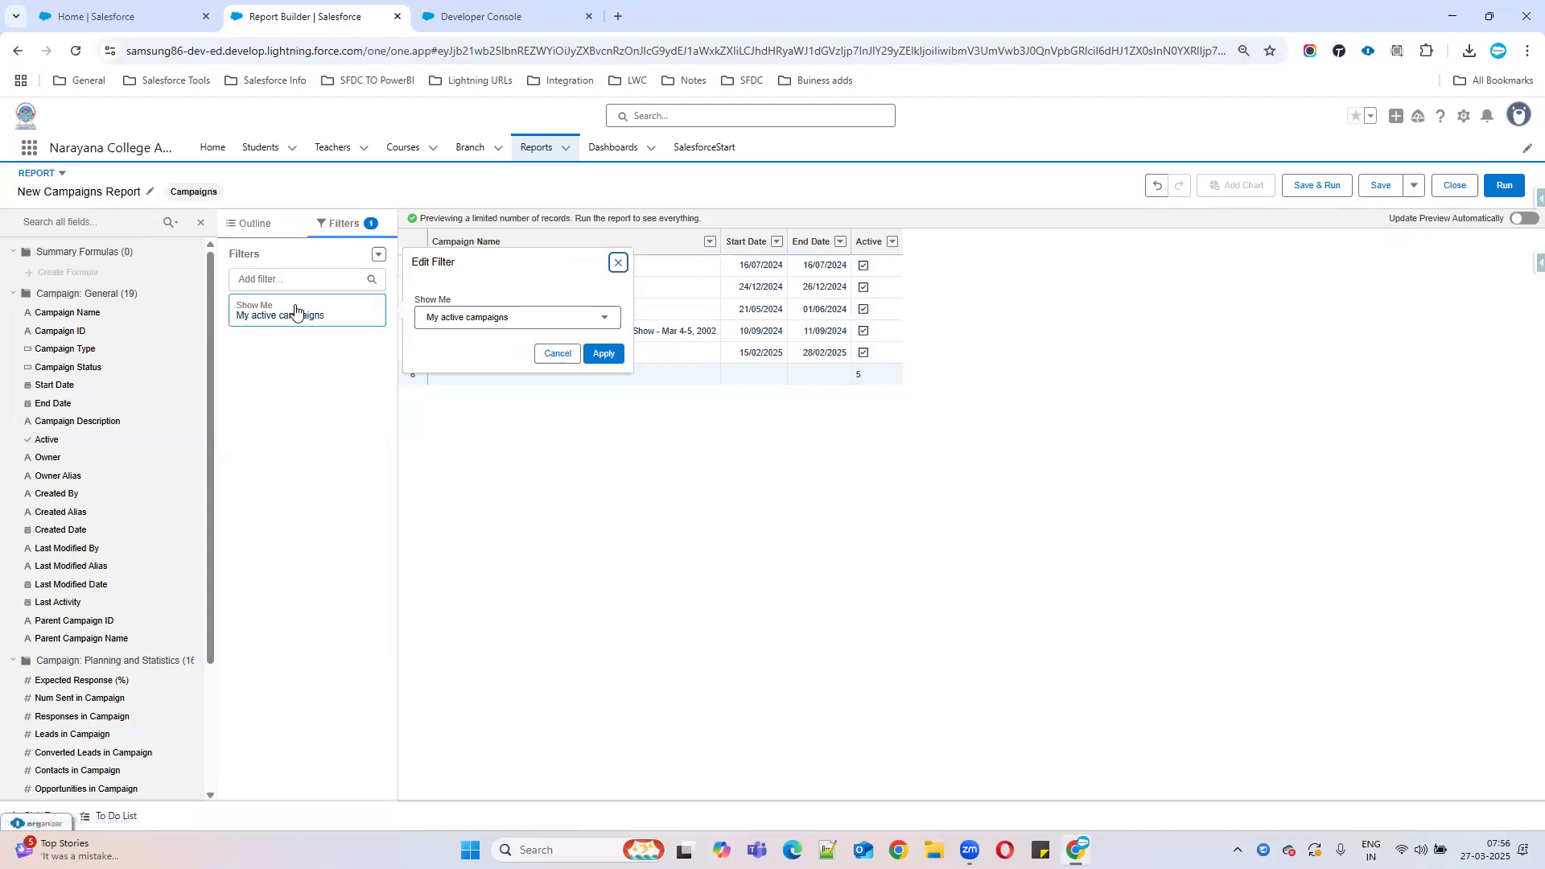
pyautogui.click(519, 317)
pyautogui.click(474, 421)
pyautogui.click(614, 353)
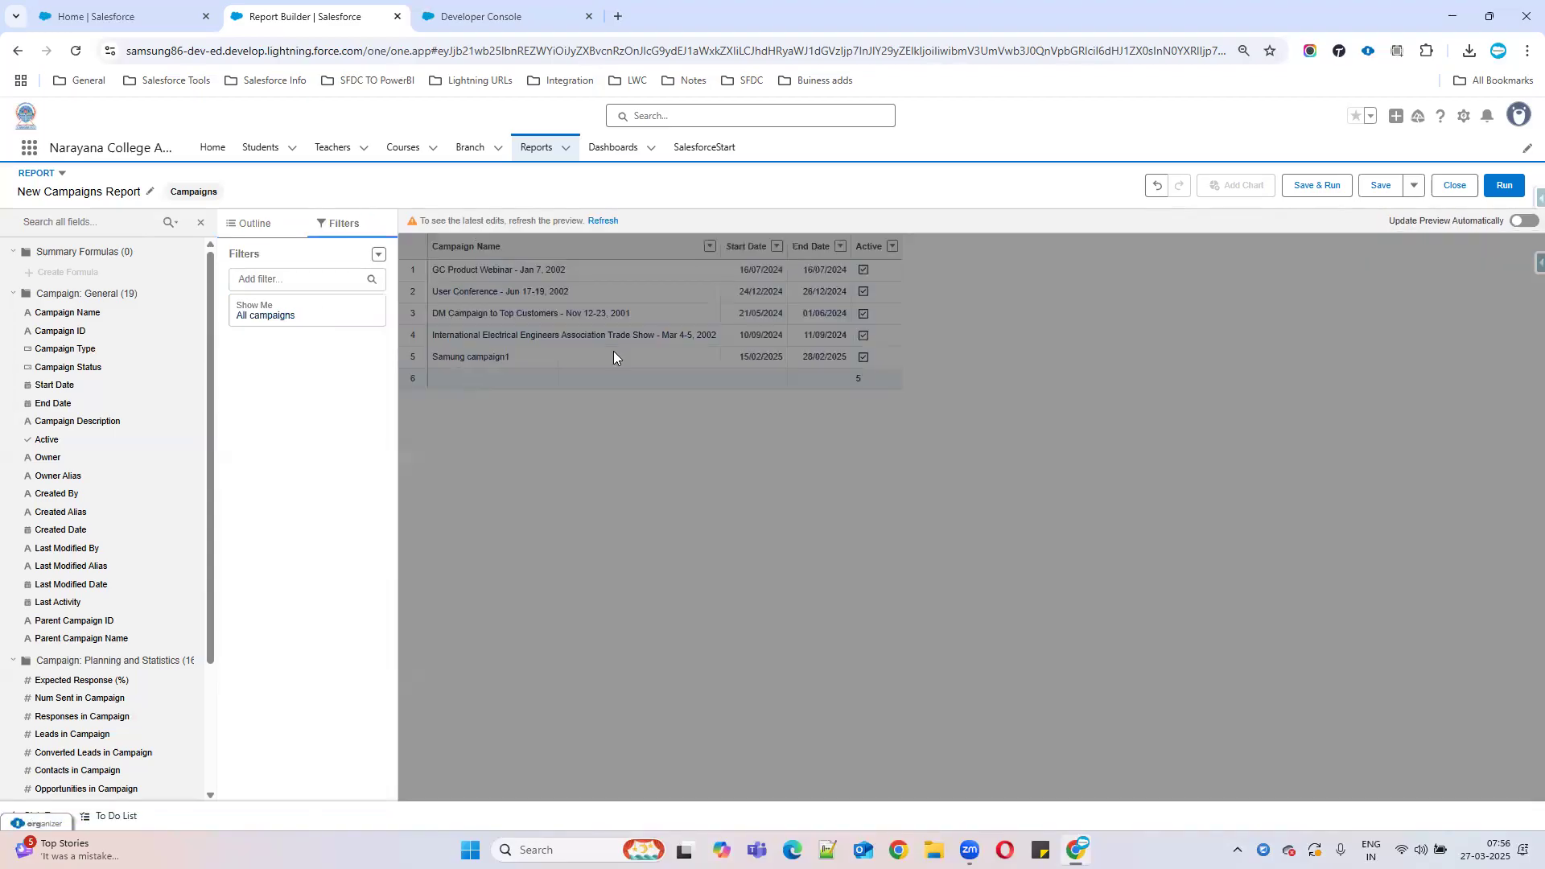
pyautogui.click(612, 221)
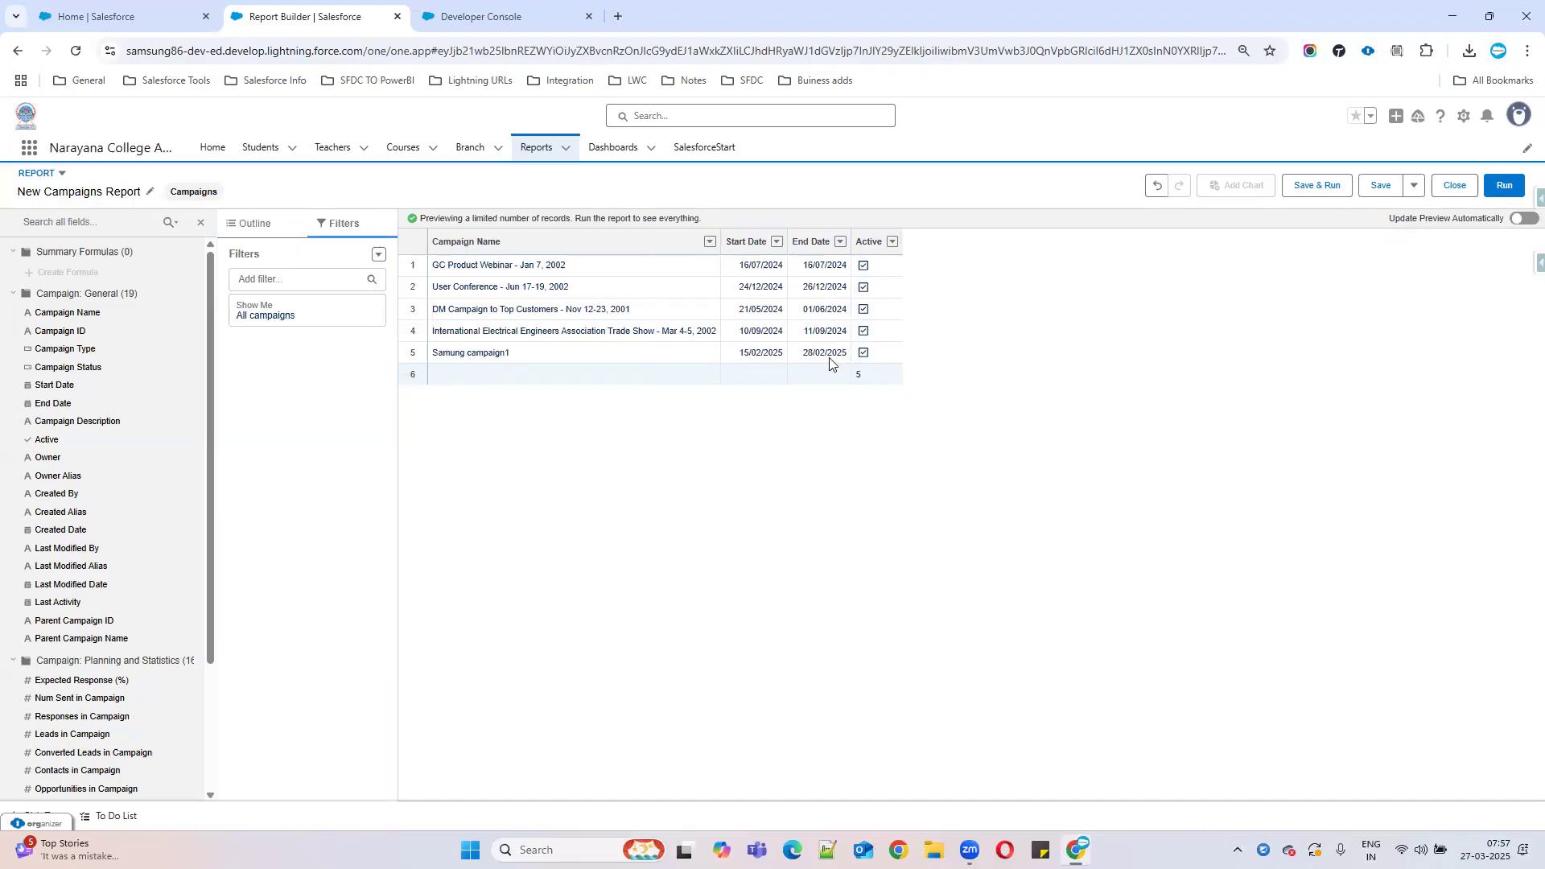
pyautogui.click(1504, 185)
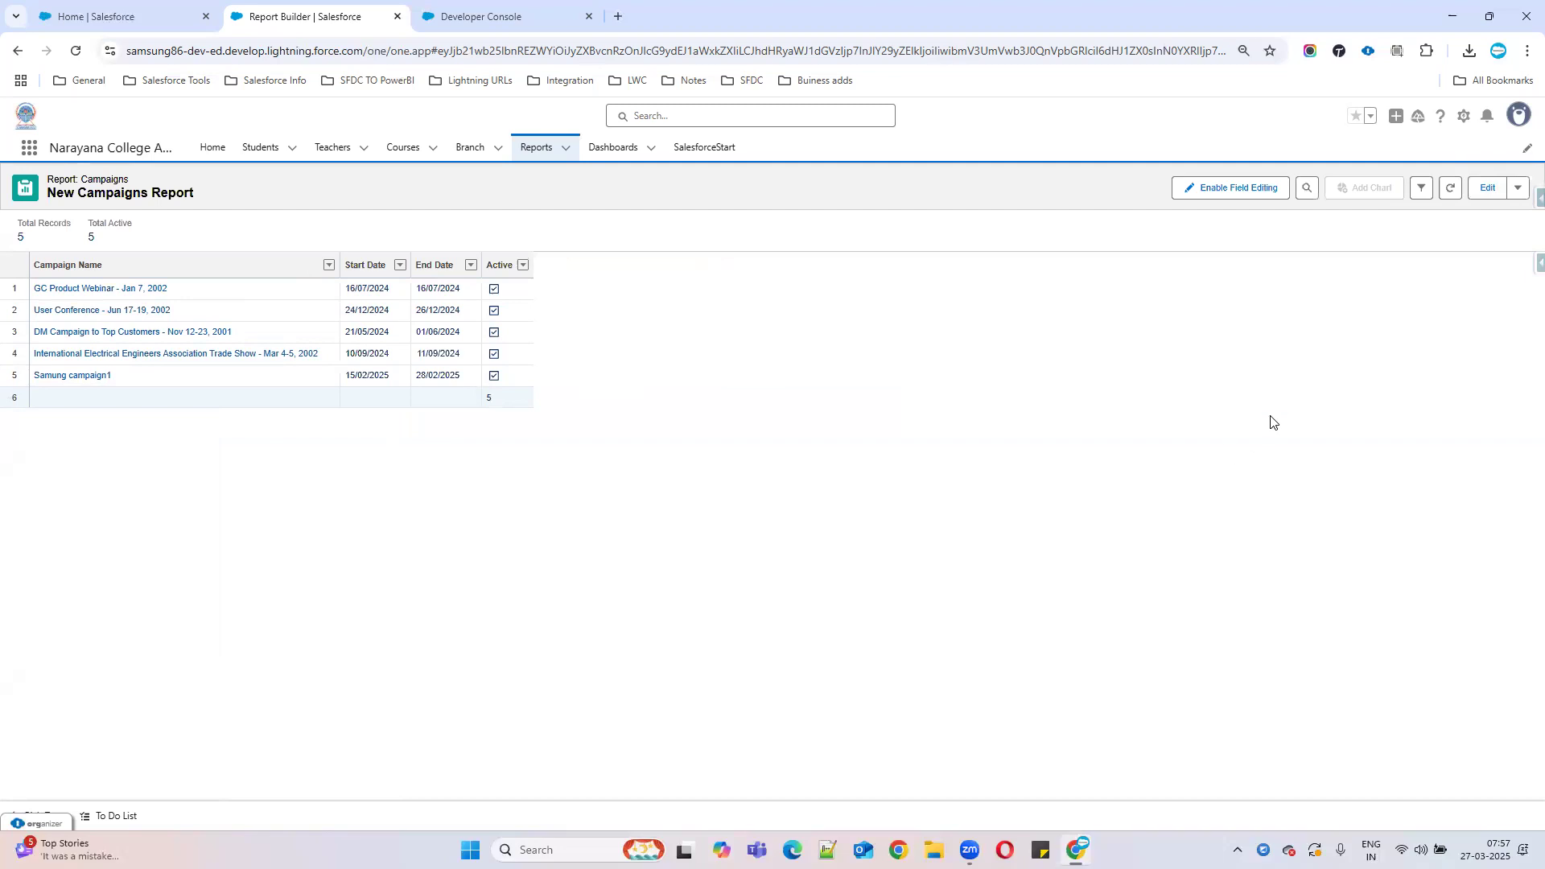
# Return the run Campaigns report to Report Builder with Edit.
pyautogui.click(1490, 190)
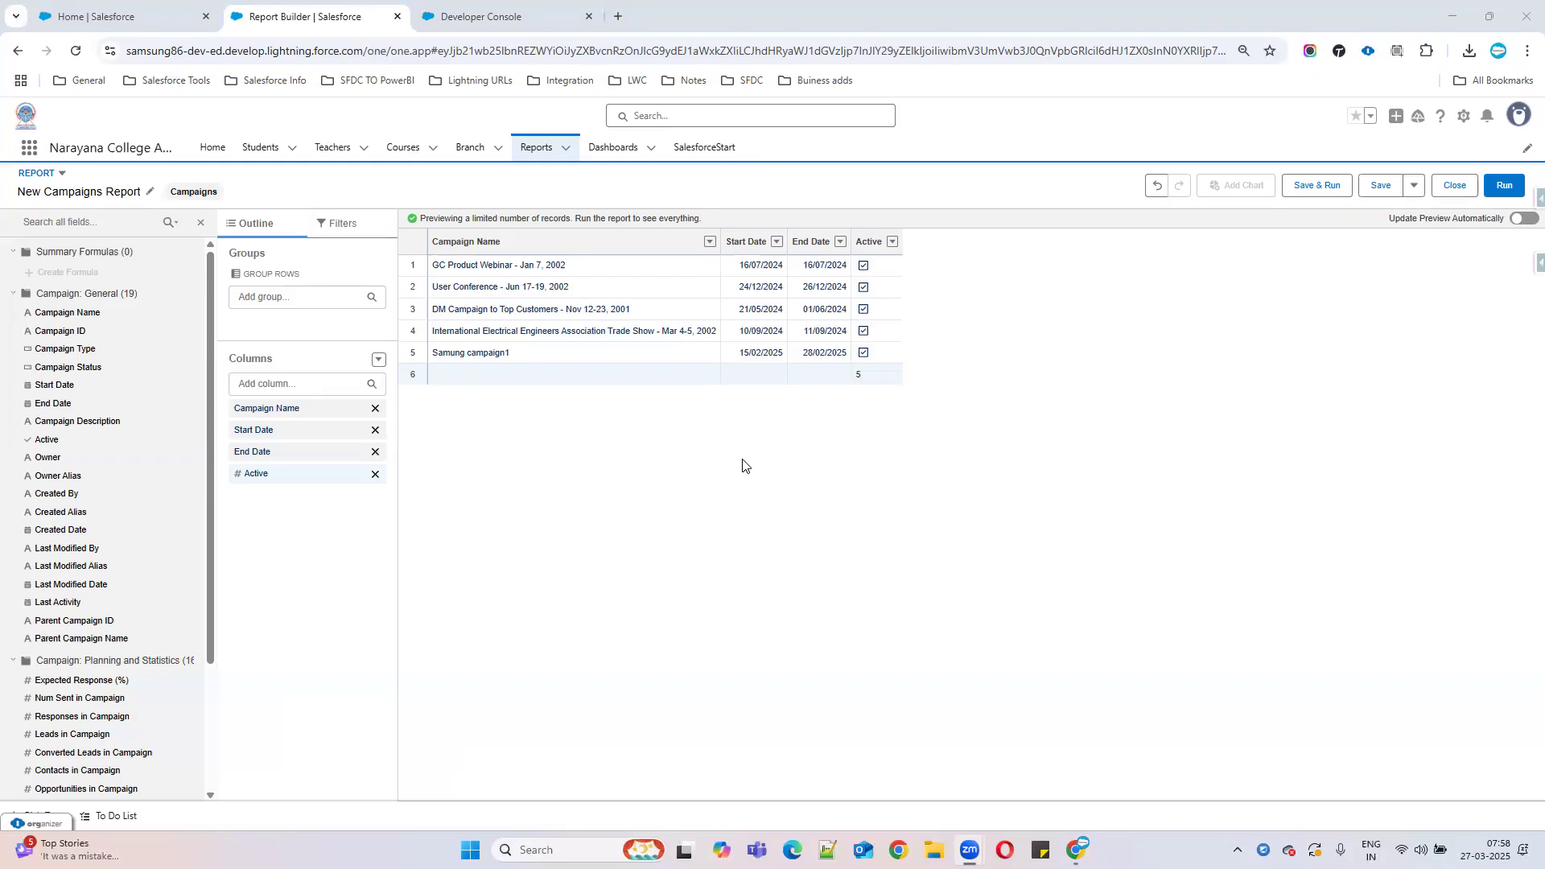
pyautogui.click(265, 382)
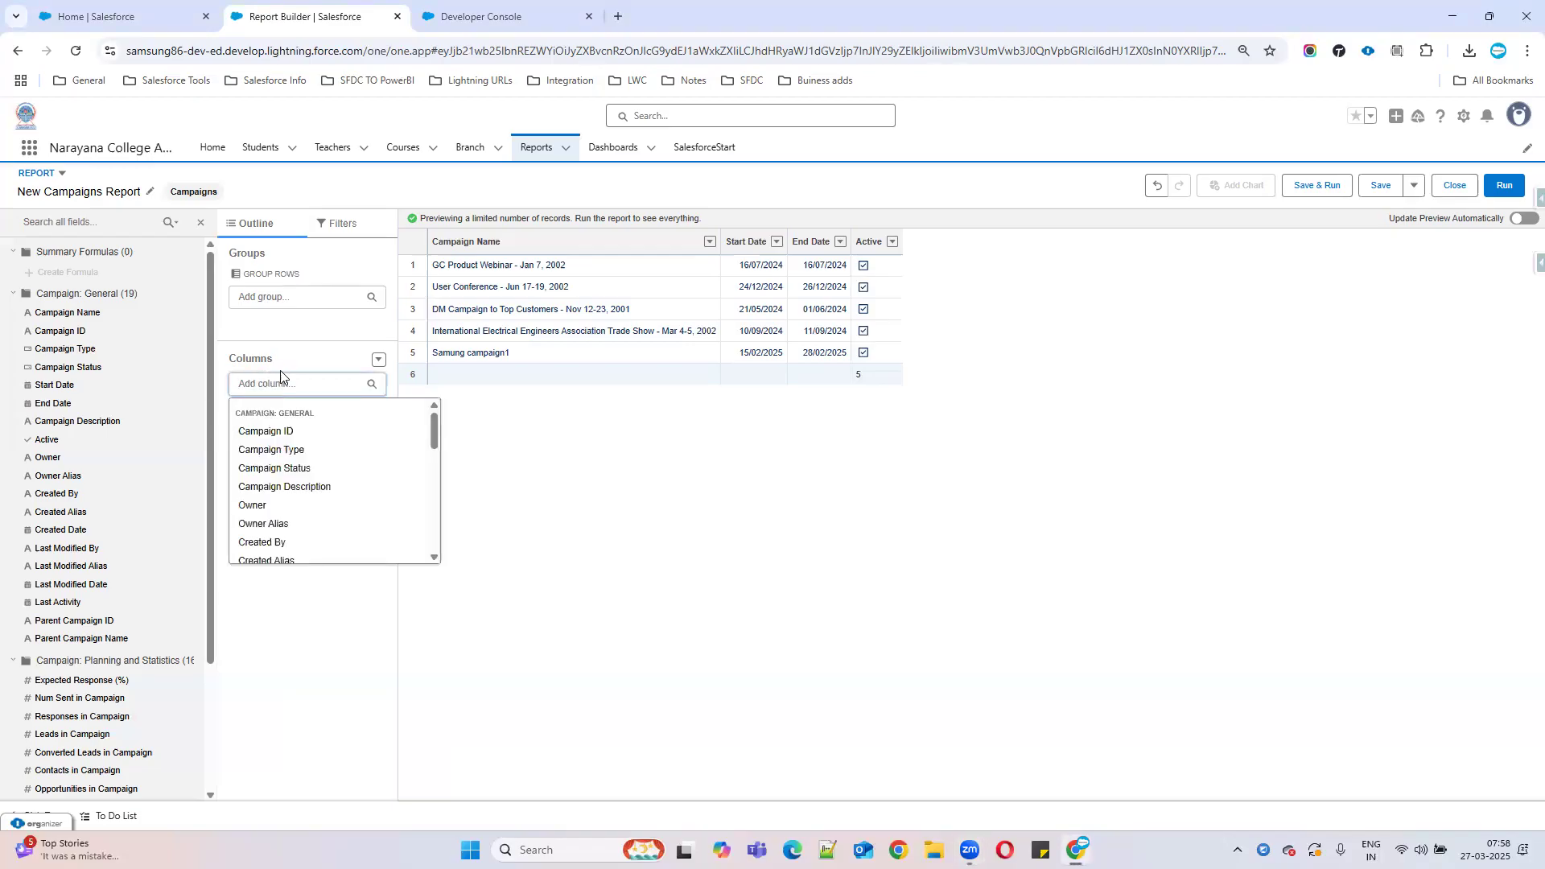
pyautogui.write('lead')
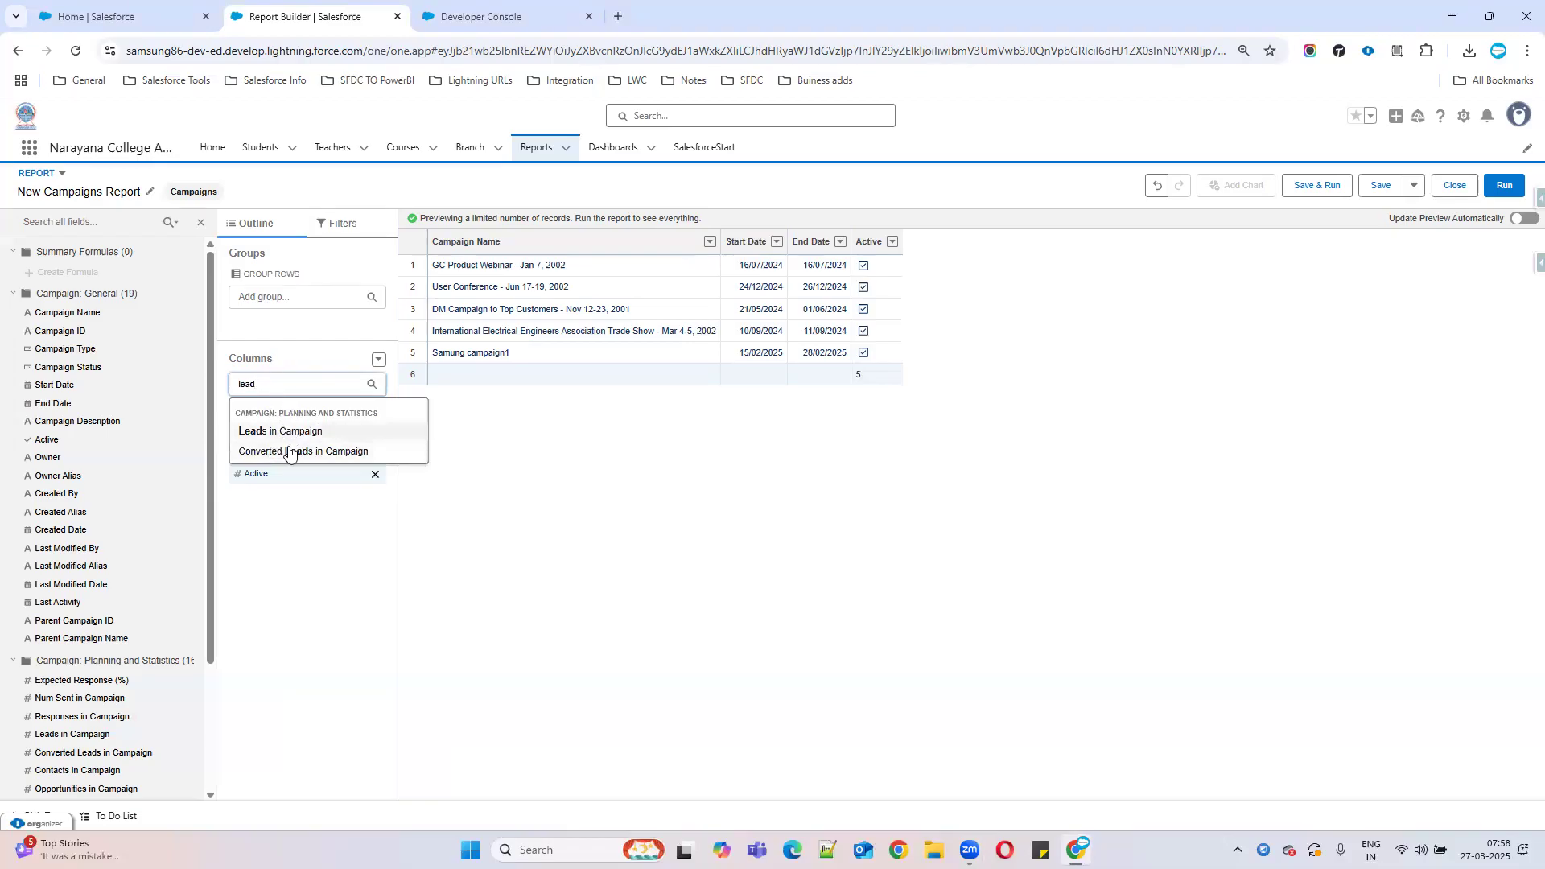
pyautogui.click(569, 511)
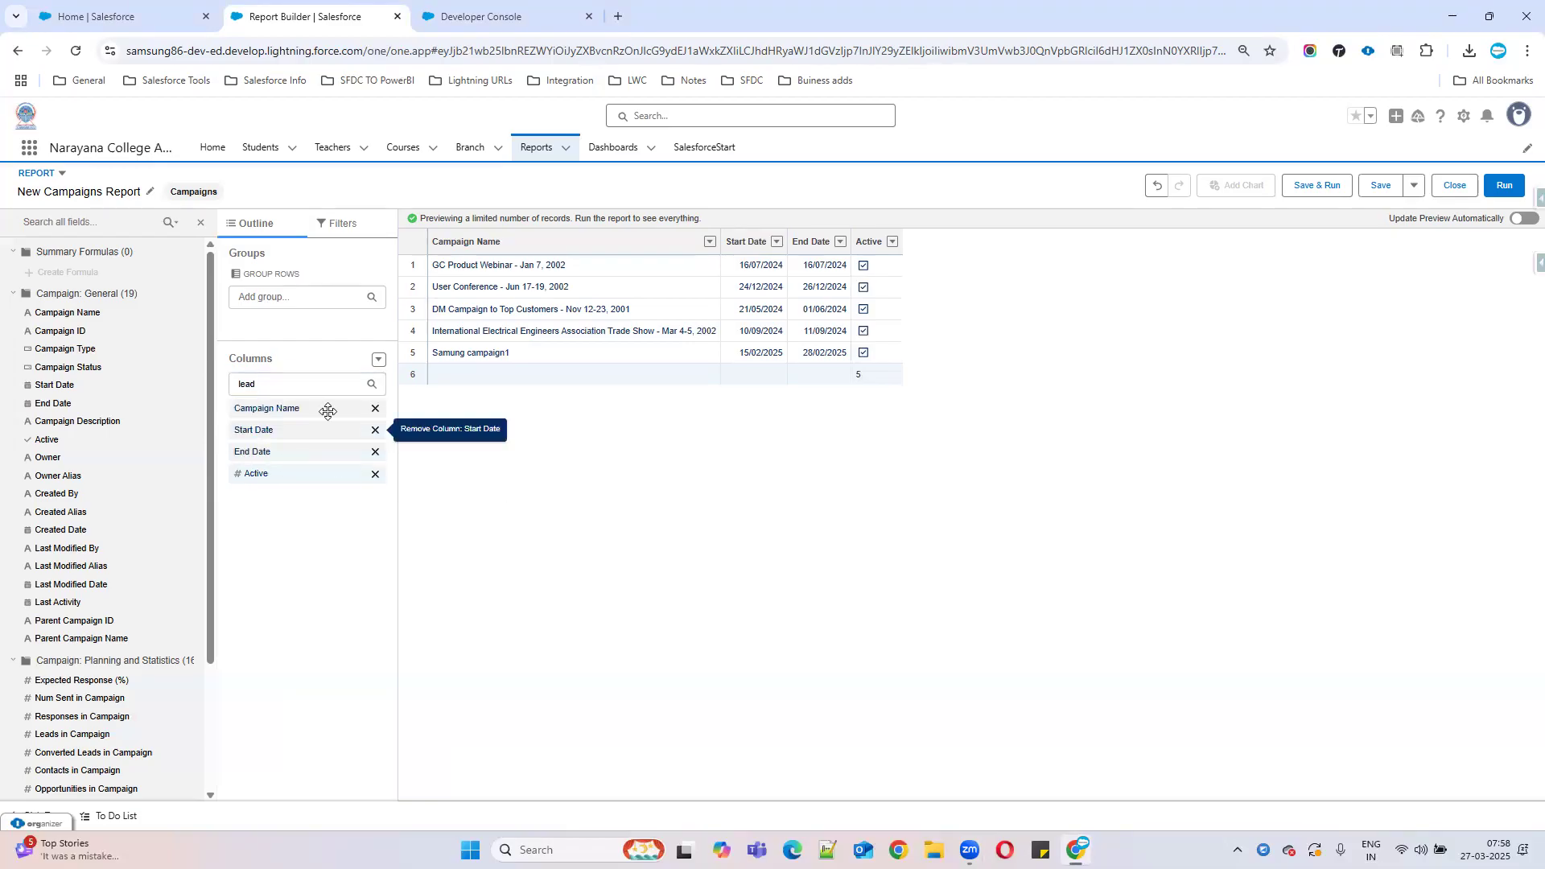
pyautogui.doubleClick(268, 387)
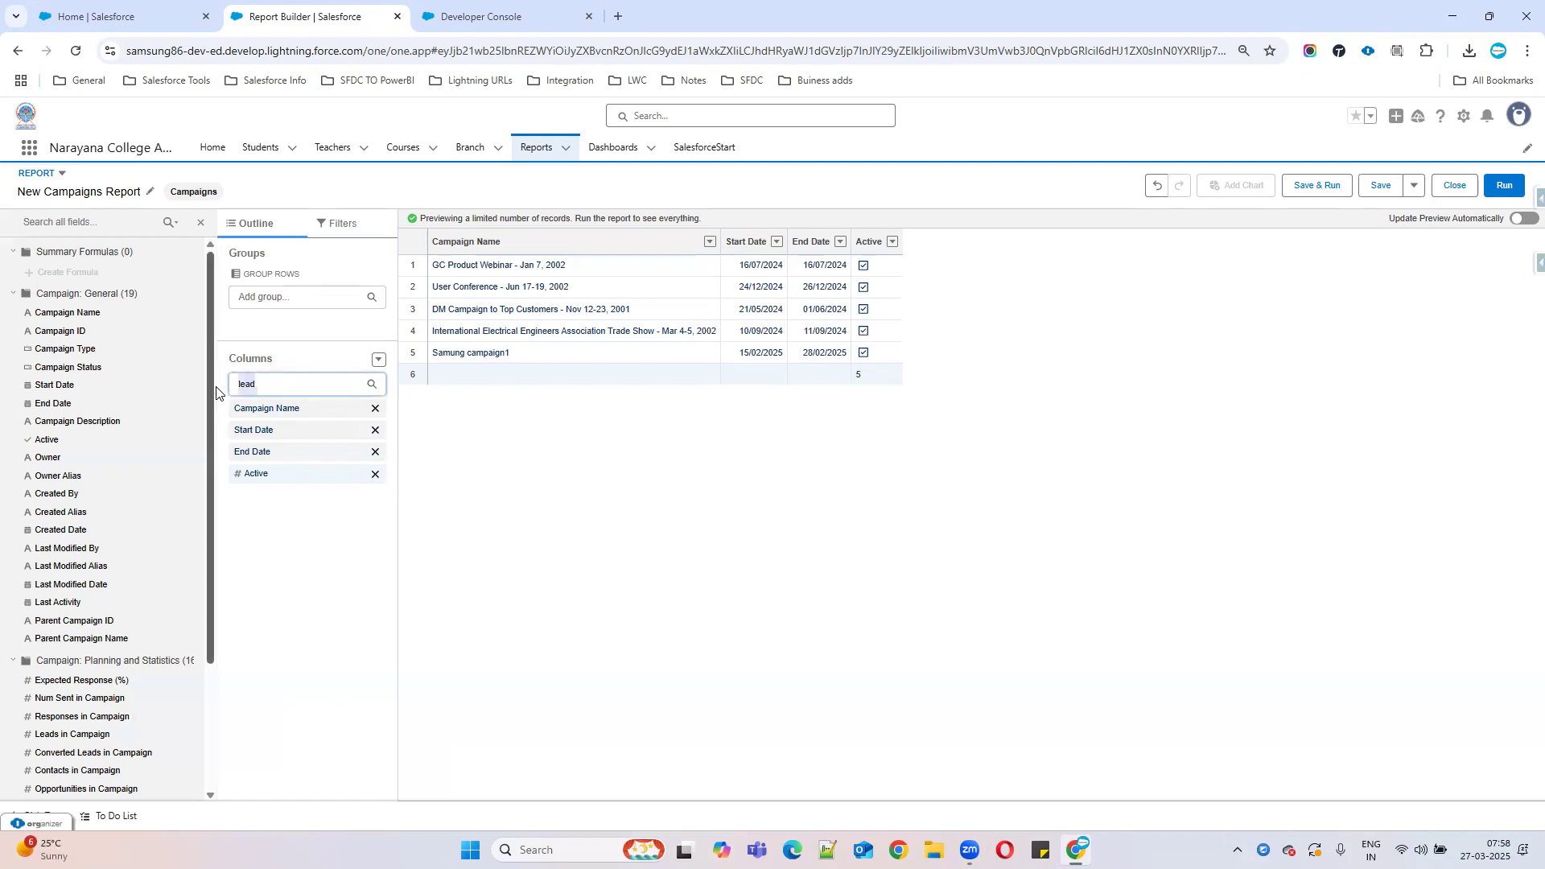
pyautogui.press('BackSpace')
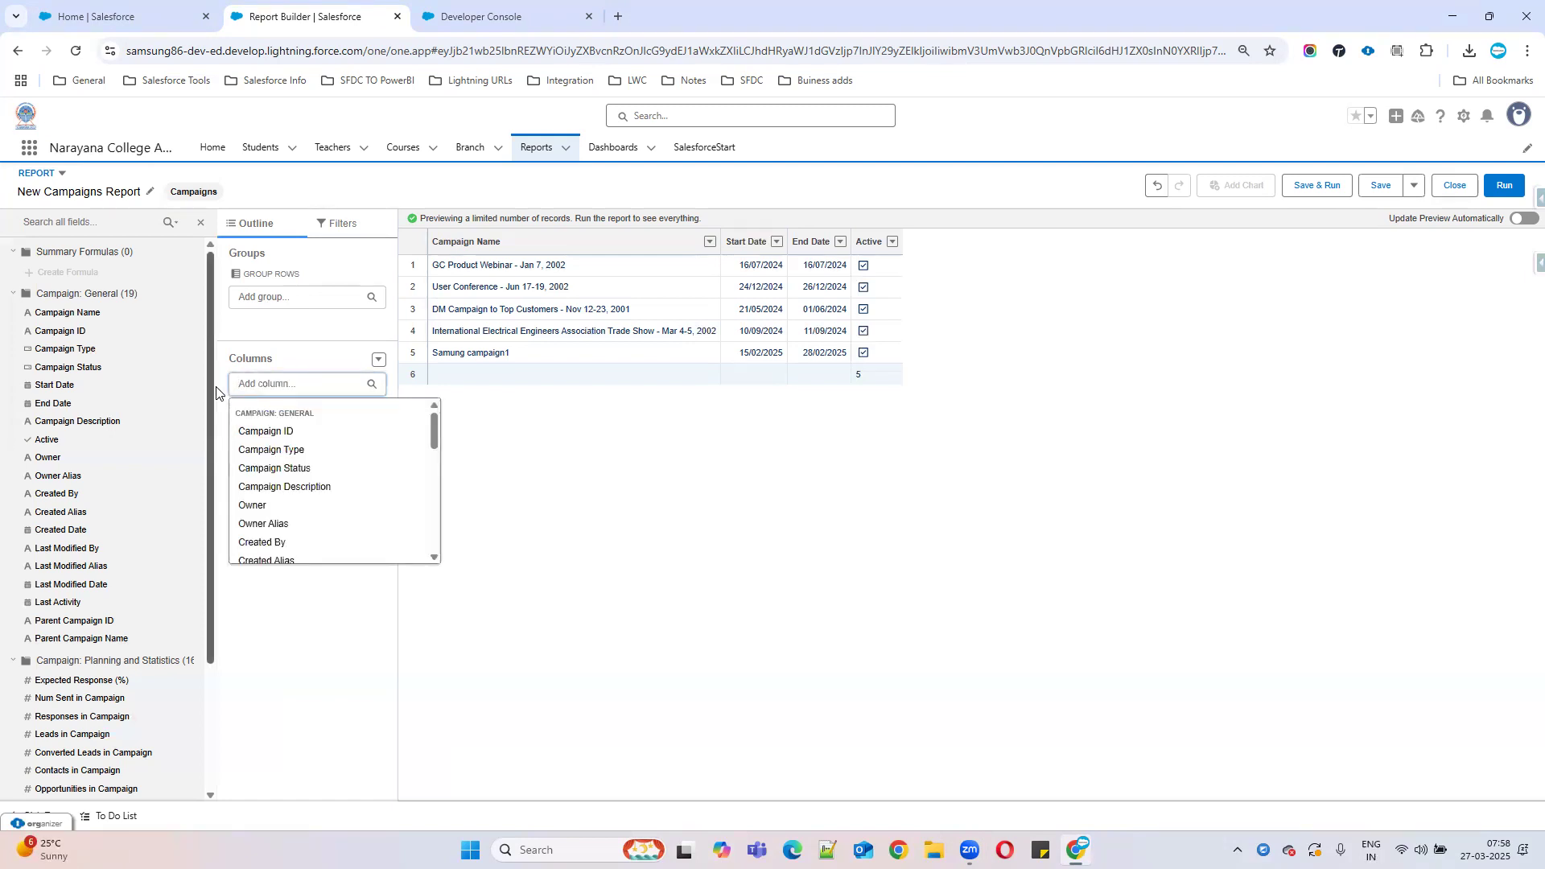
pyautogui.click(798, 529)
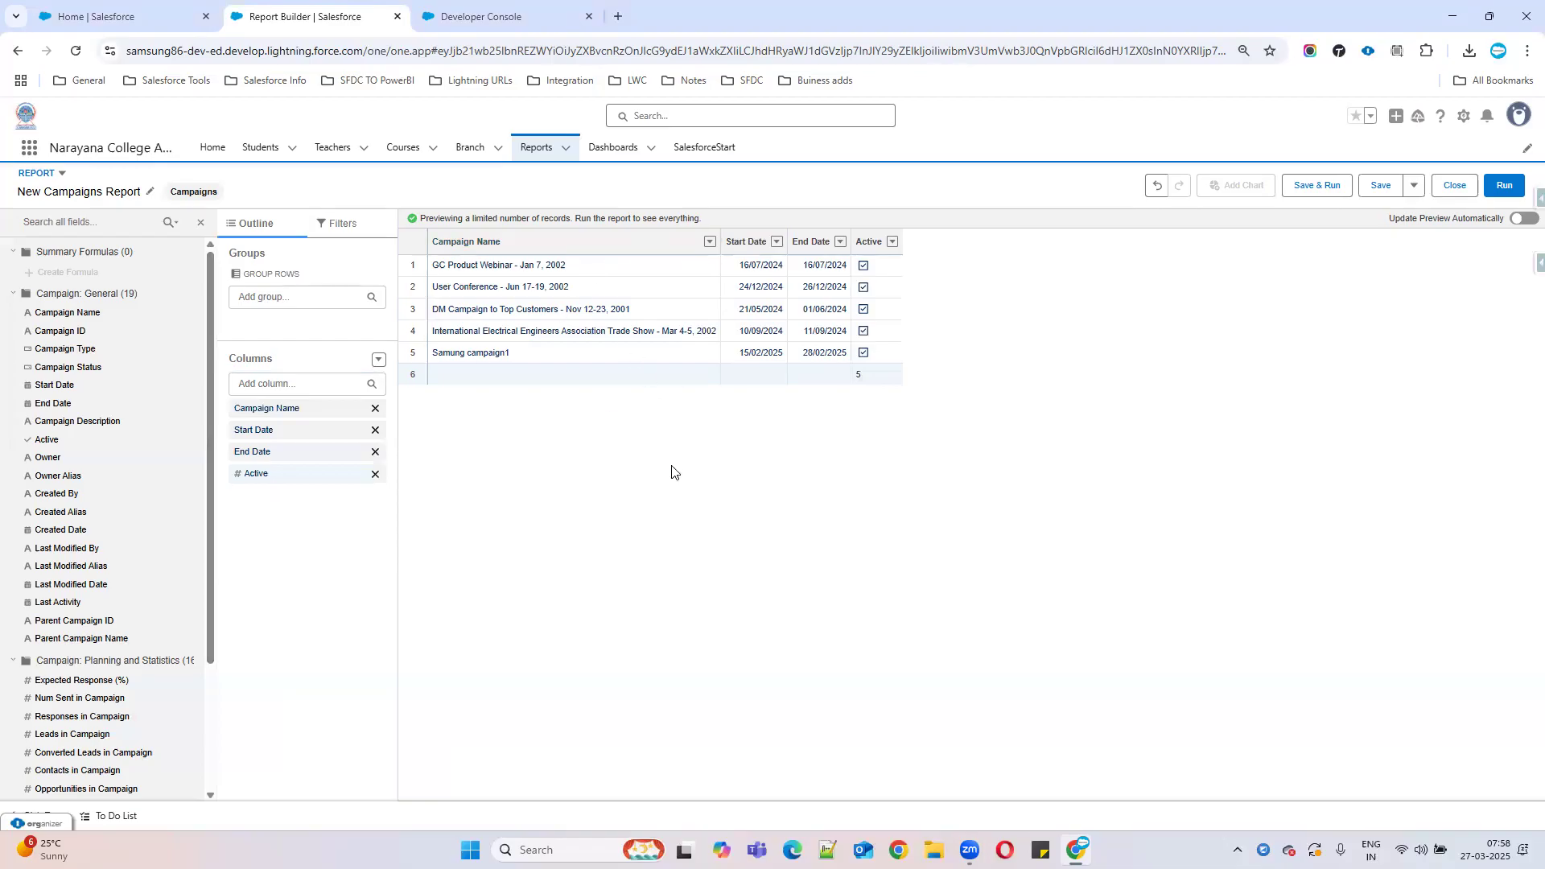
# Change the report format to Joined Report and refresh the preview.
pyautogui.click(57, 173)
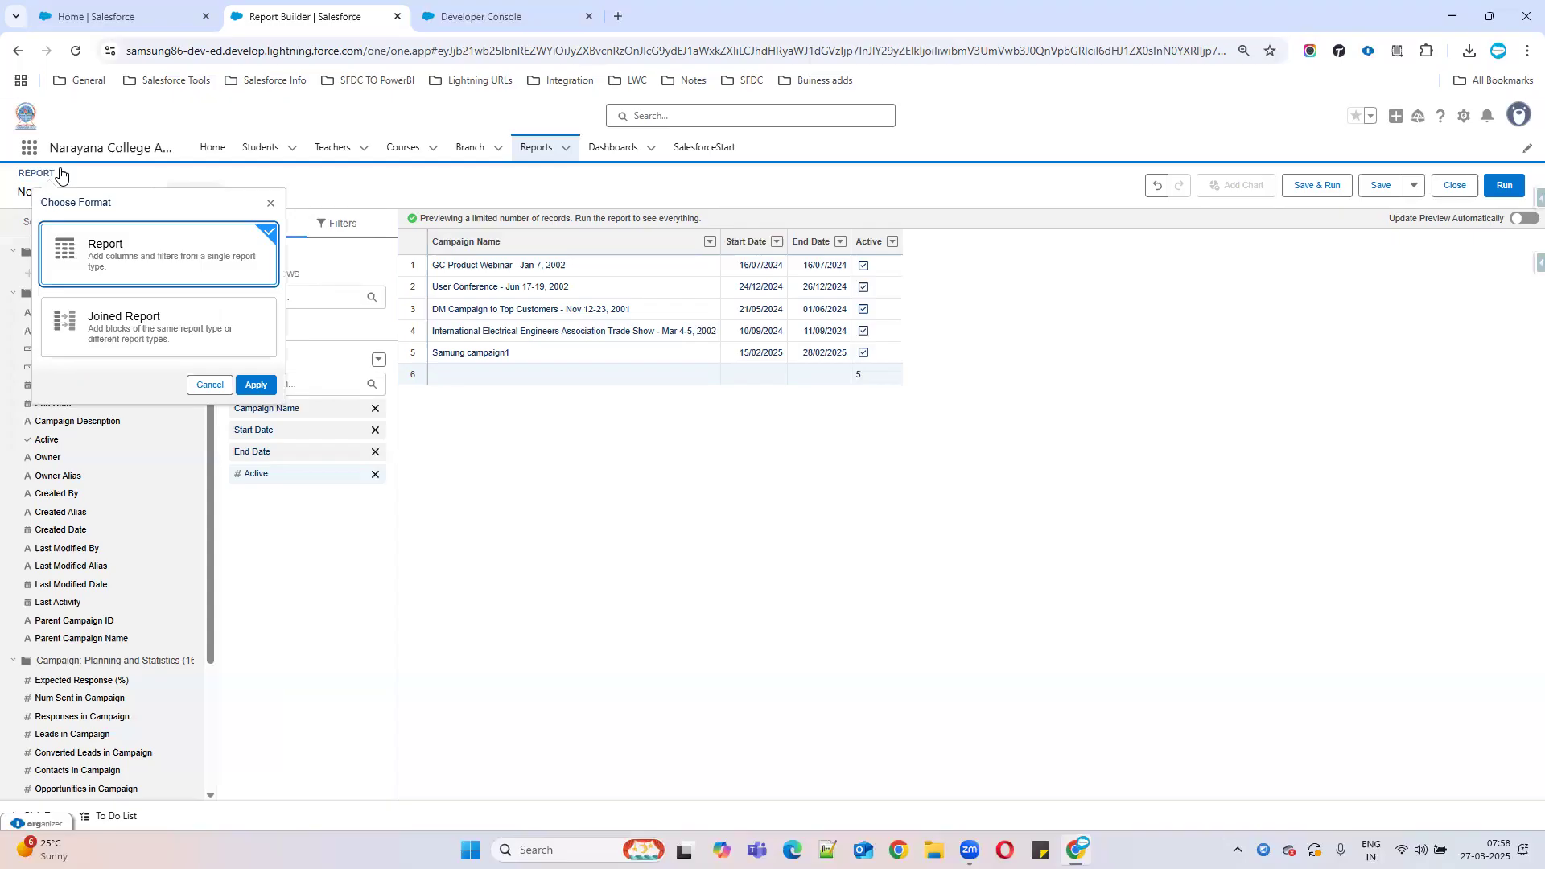
pyautogui.click(133, 319)
pyautogui.click(258, 386)
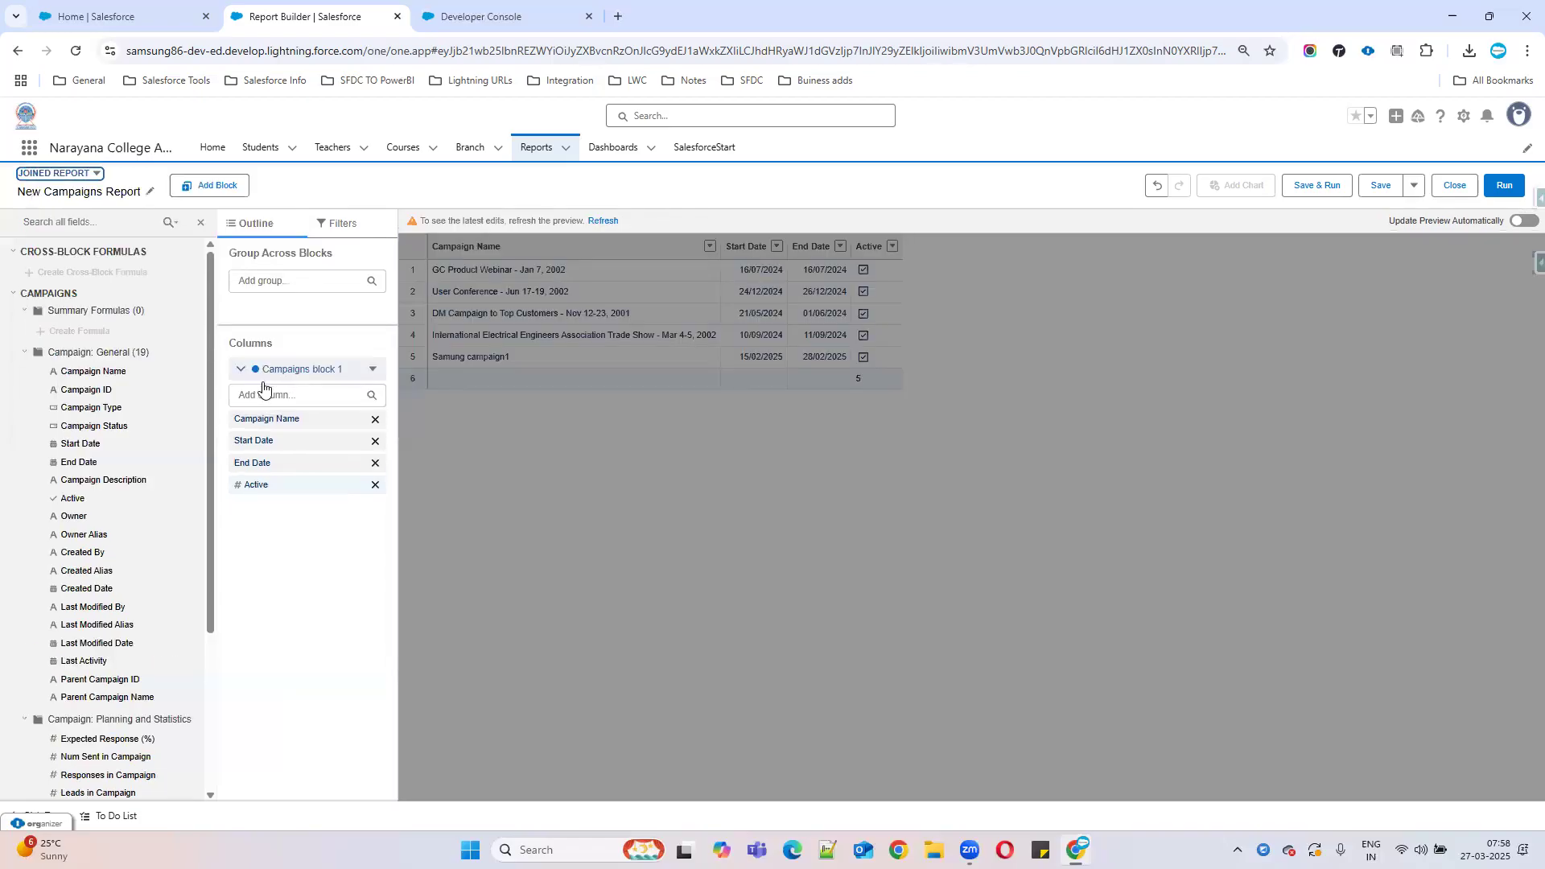
pyautogui.click(609, 220)
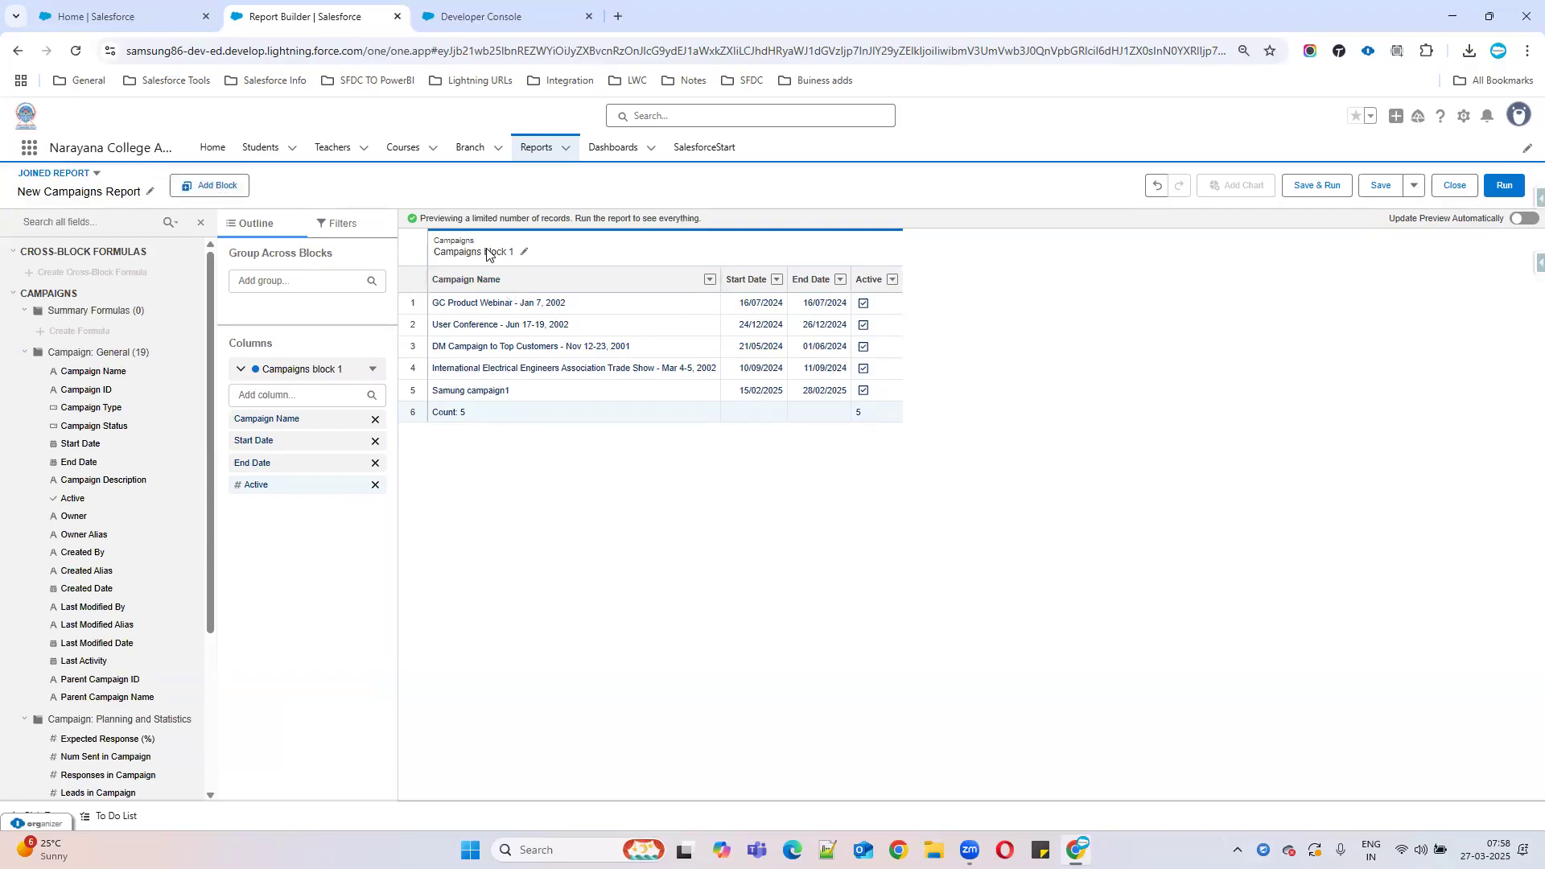
# Add a block of type 'Leads with converted lead information', found by searching 'lead'.
pyautogui.click(211, 190)
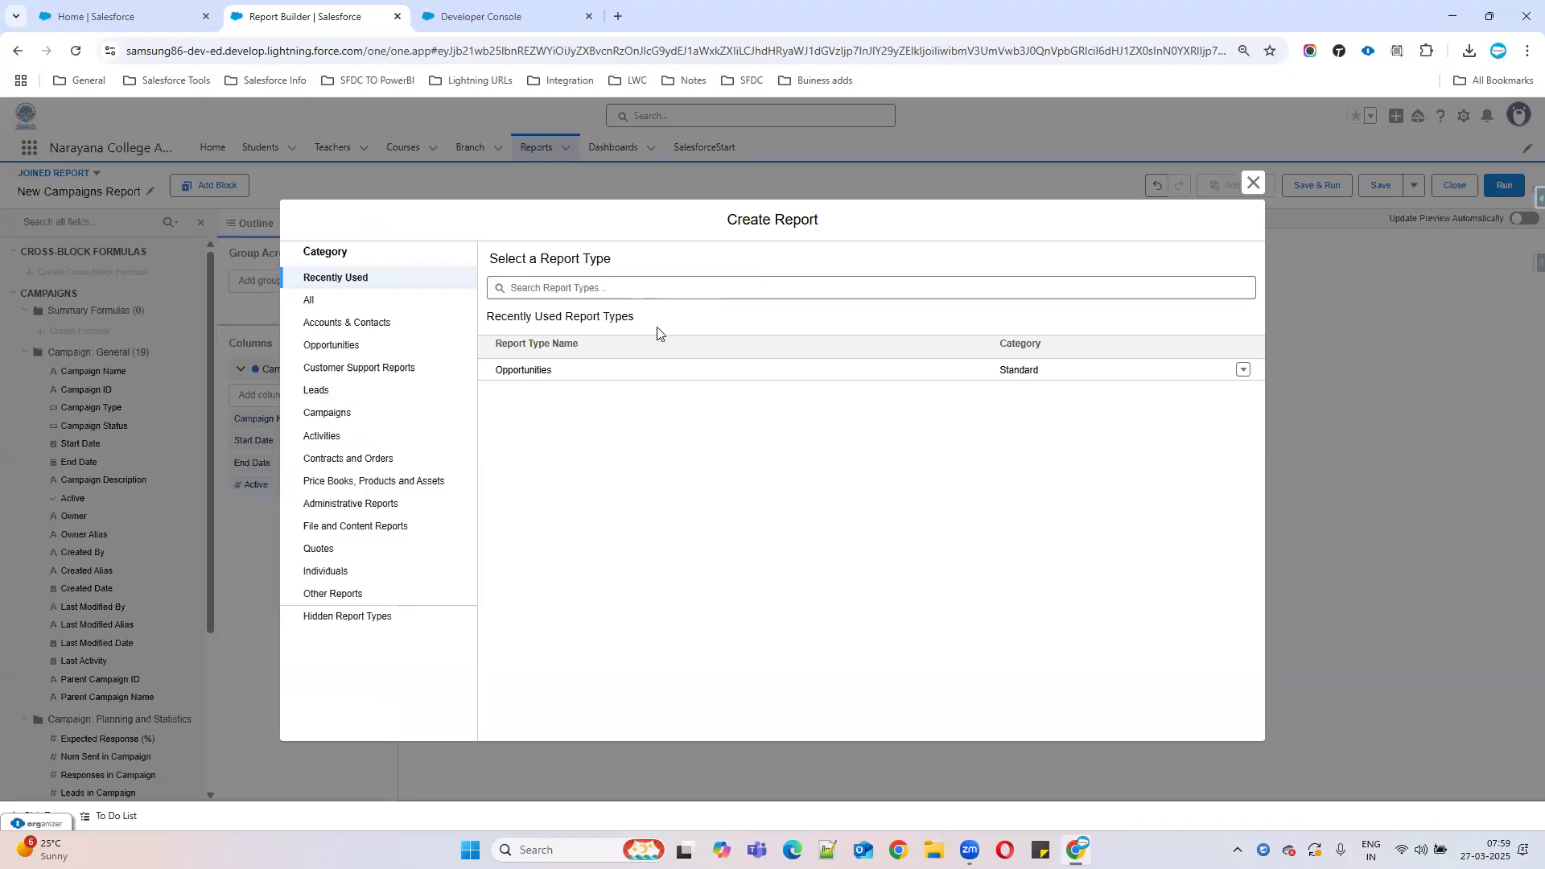
pyautogui.click(310, 301)
pyautogui.click(584, 295)
pyautogui.write('lead')
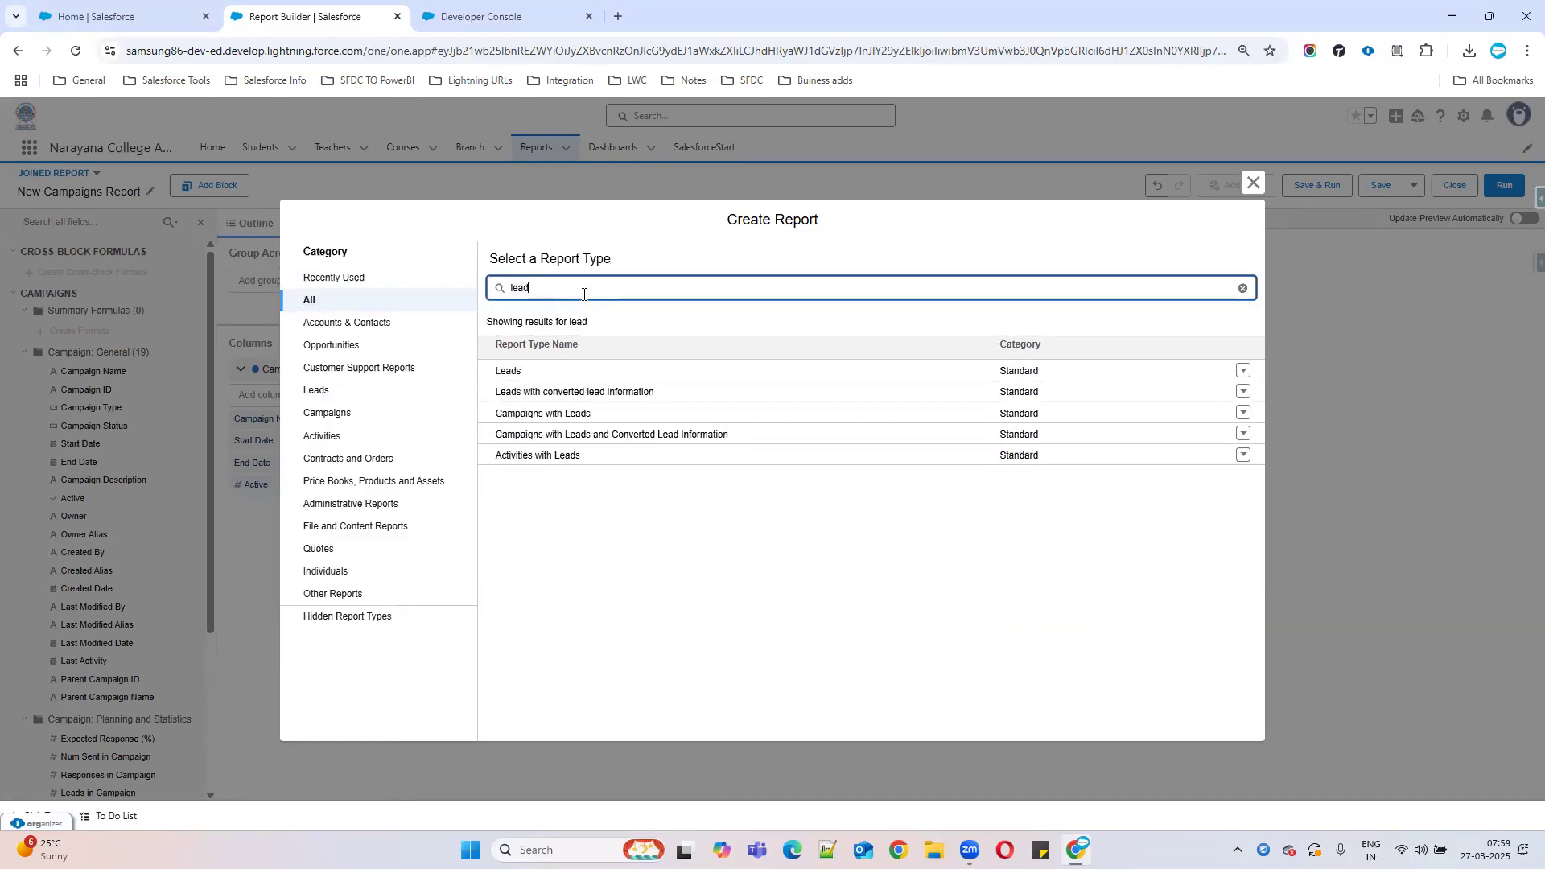
pyautogui.click(508, 372)
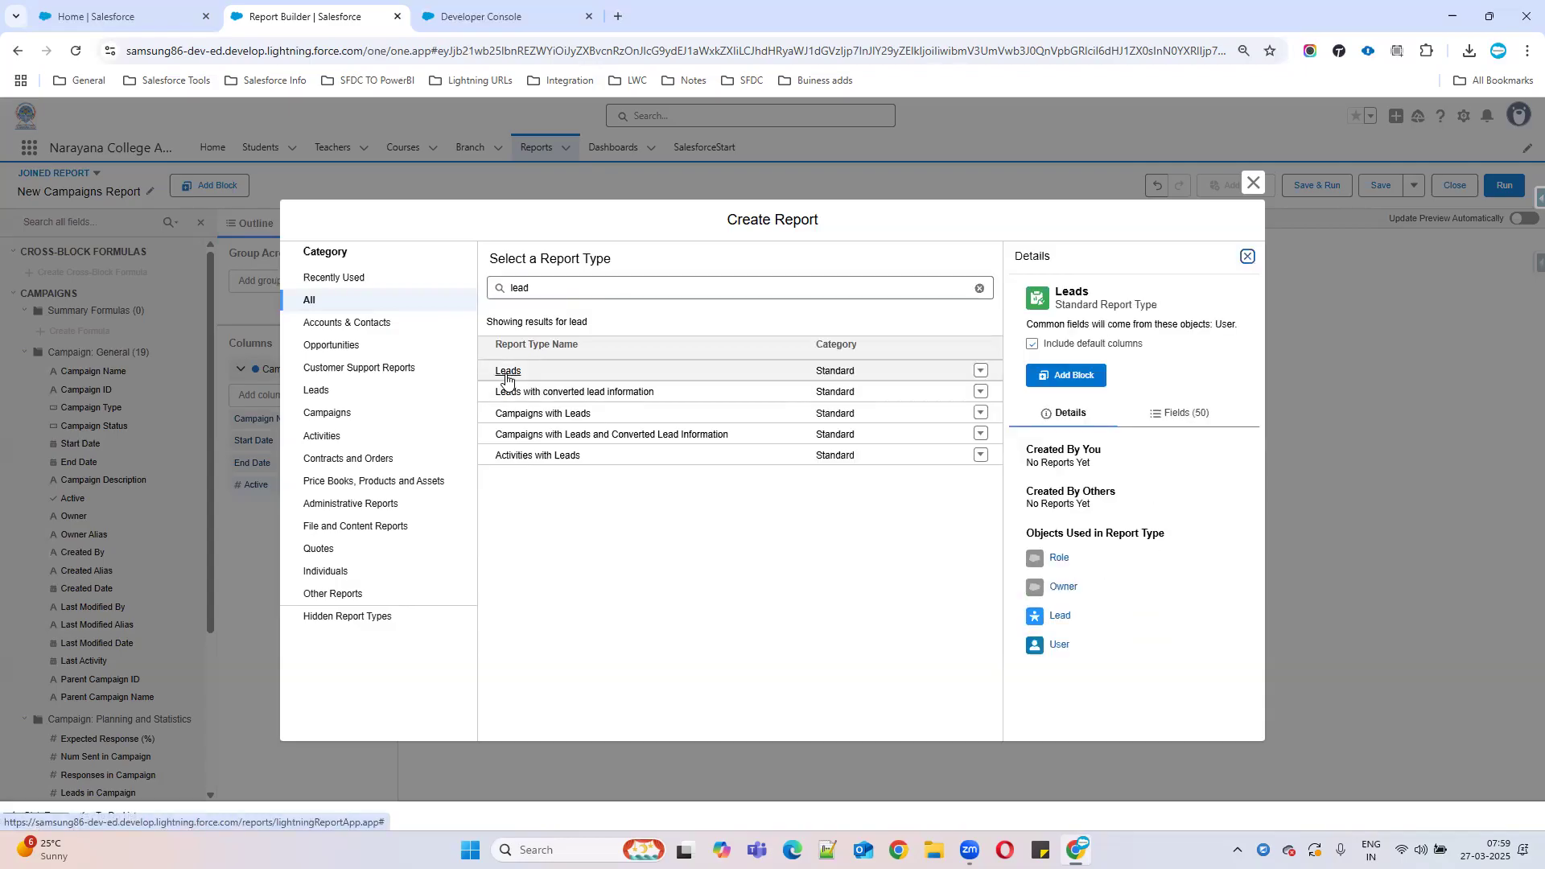
pyautogui.click(571, 398)
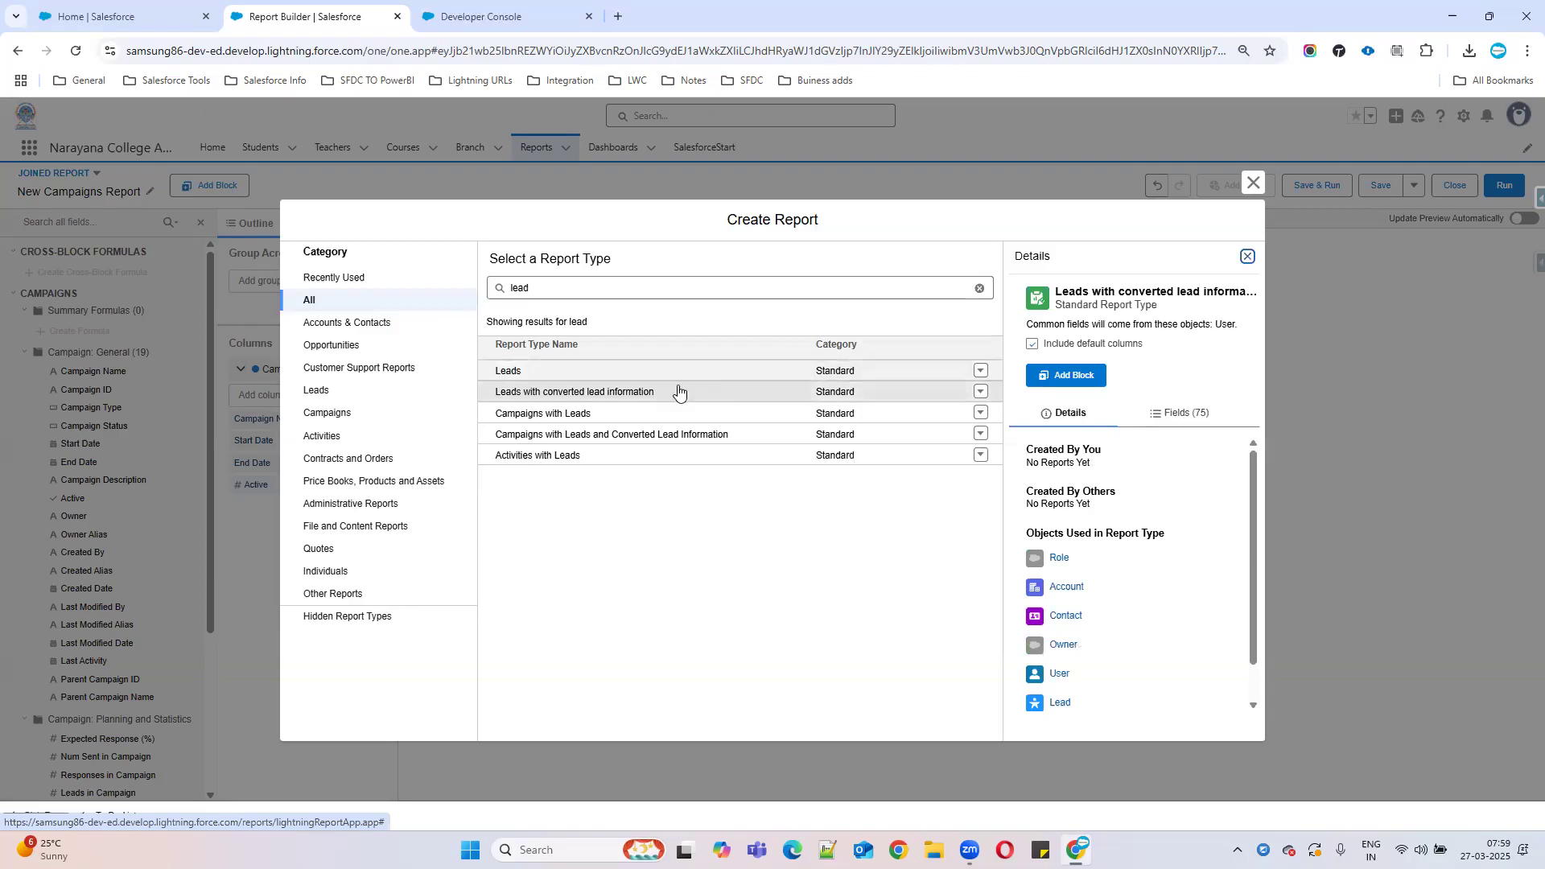
pyautogui.click(1060, 375)
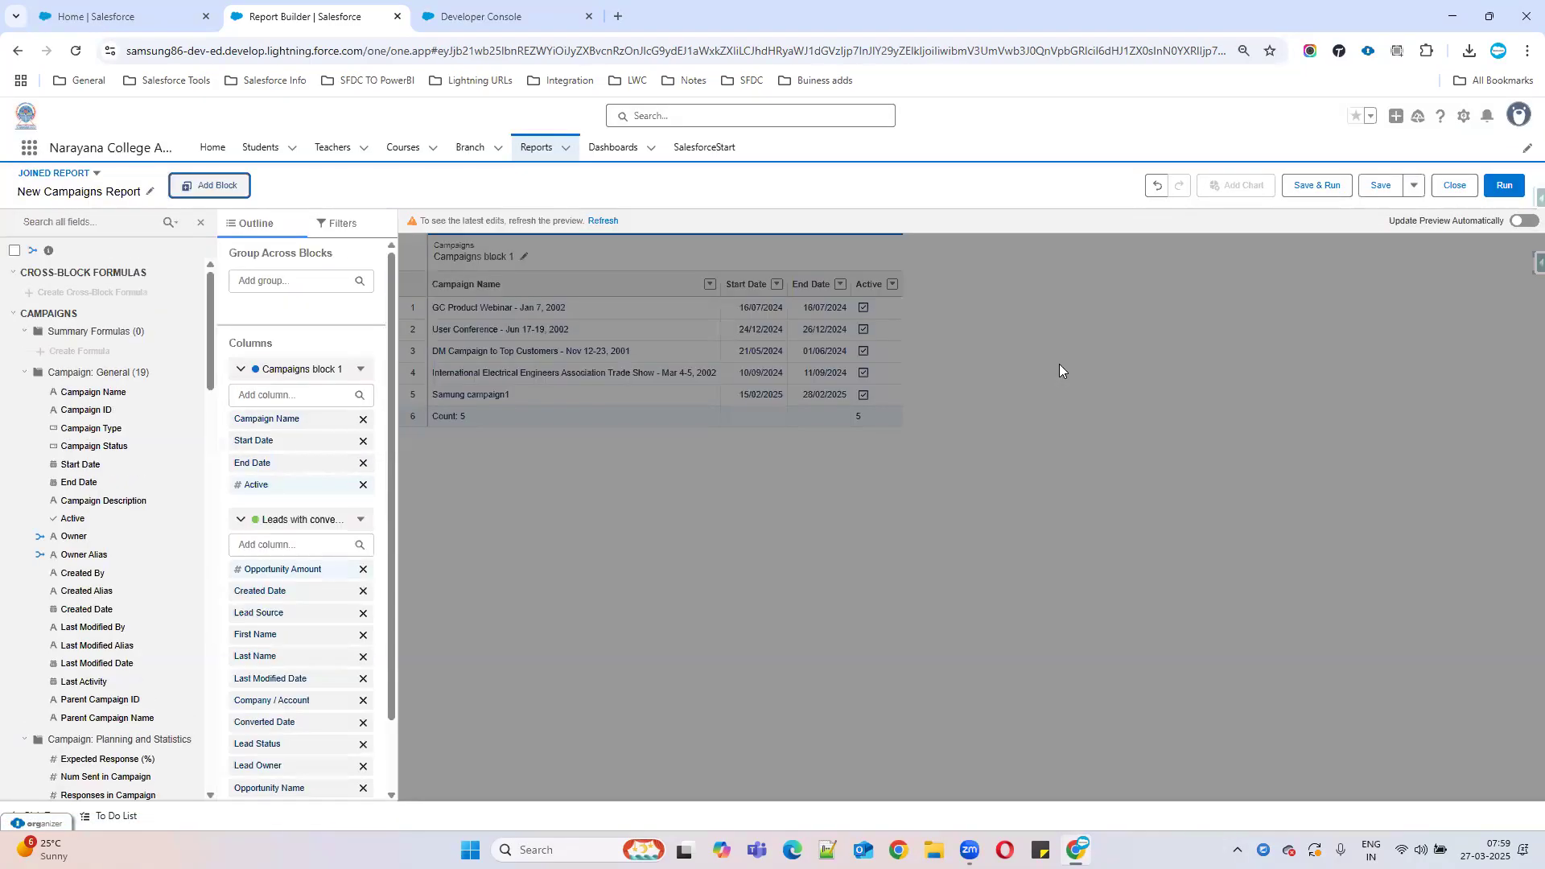
pyautogui.click(602, 219)
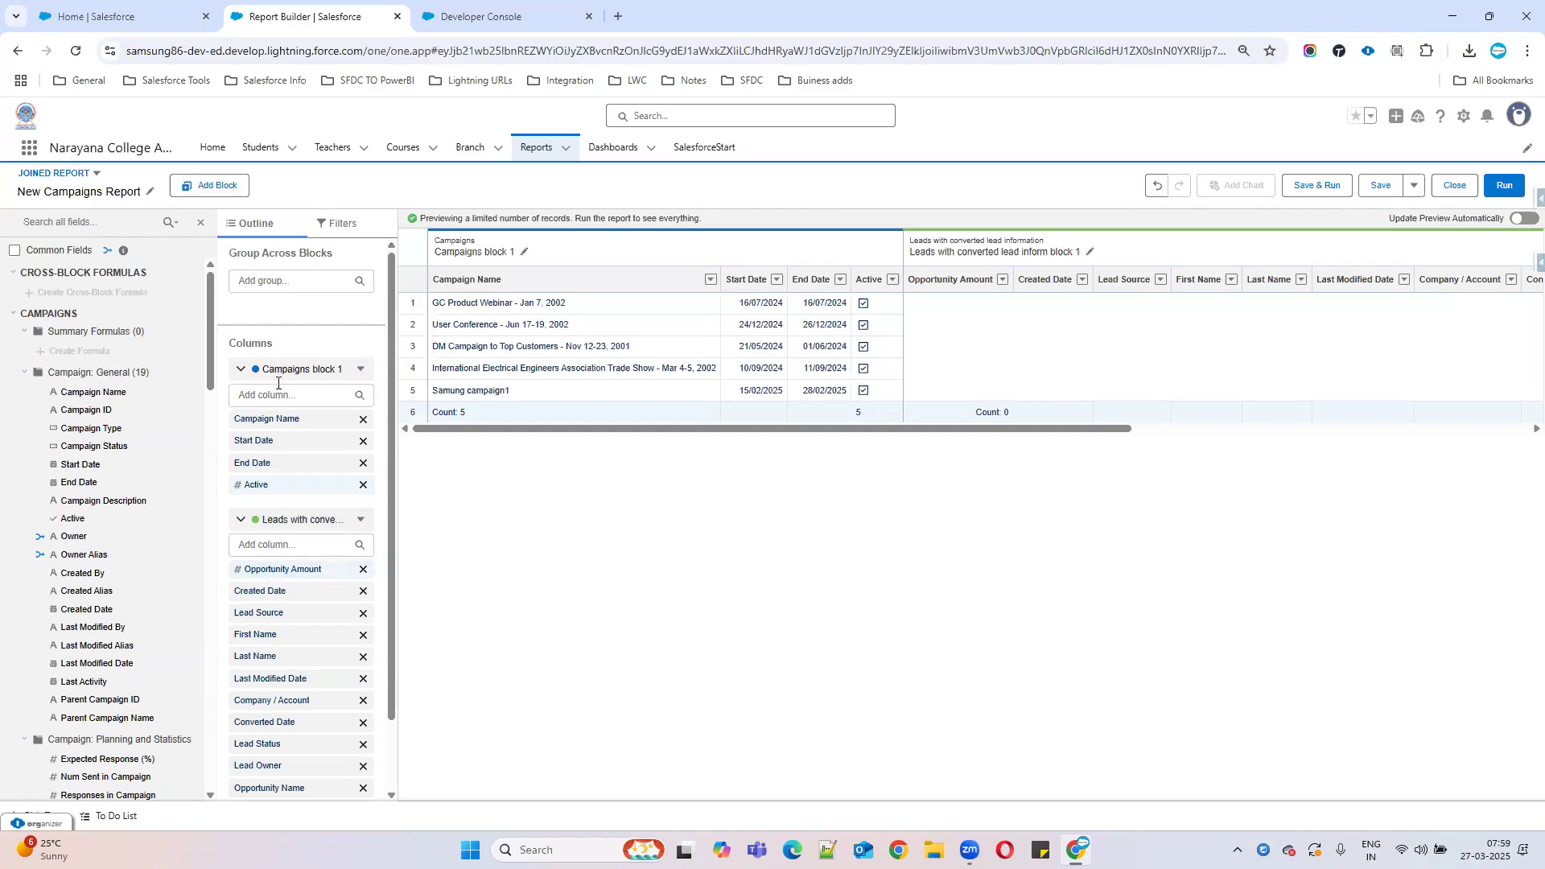
# Set the leads block's Show Me filter to All leads.
pyautogui.click(283, 525)
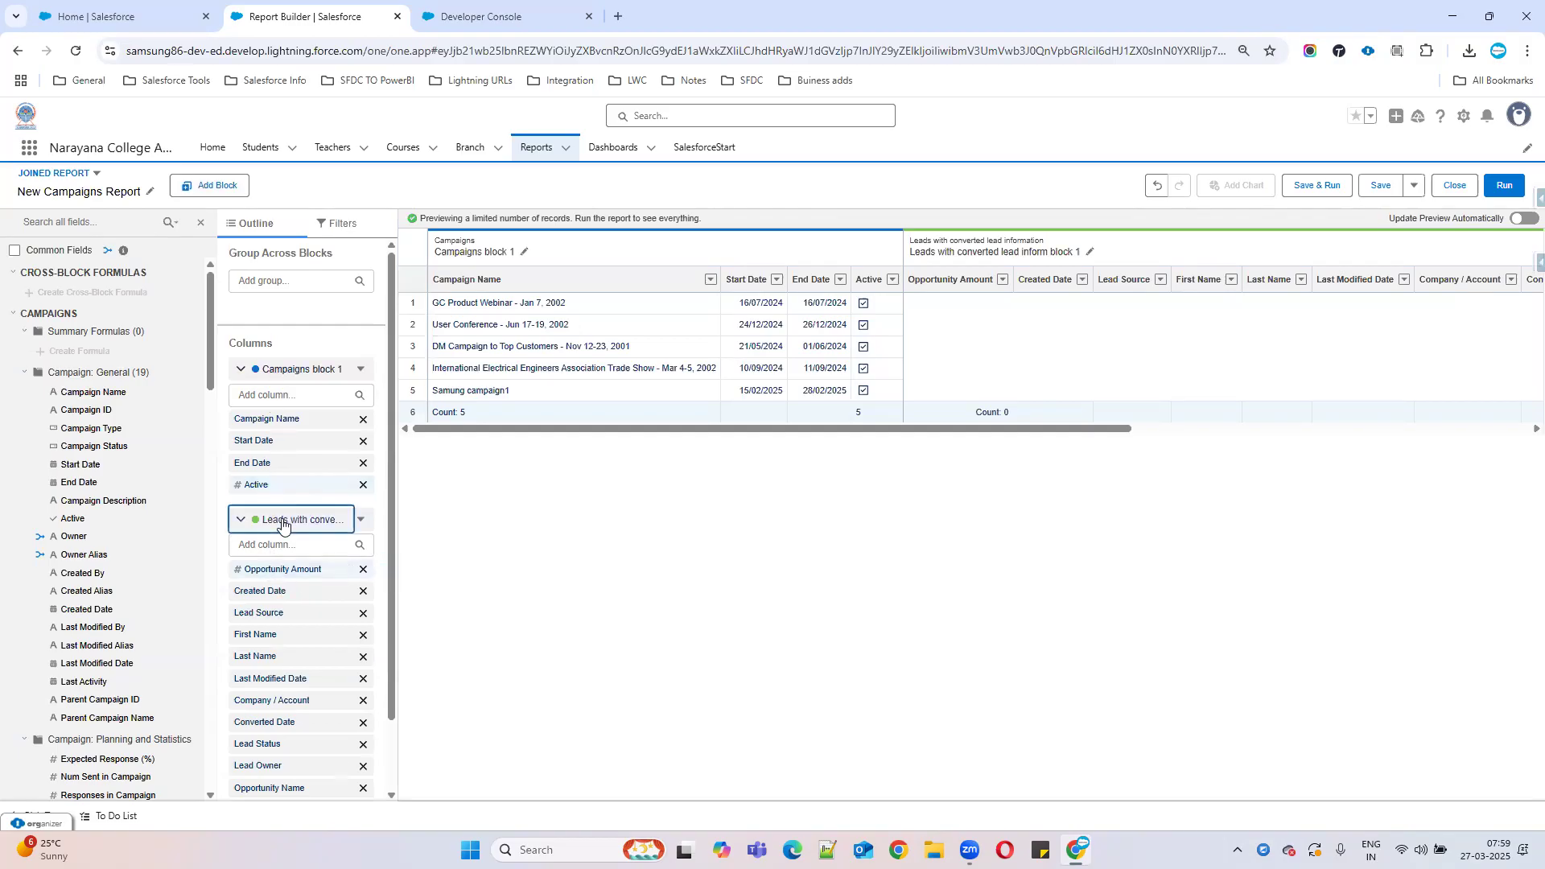
pyautogui.click(361, 524)
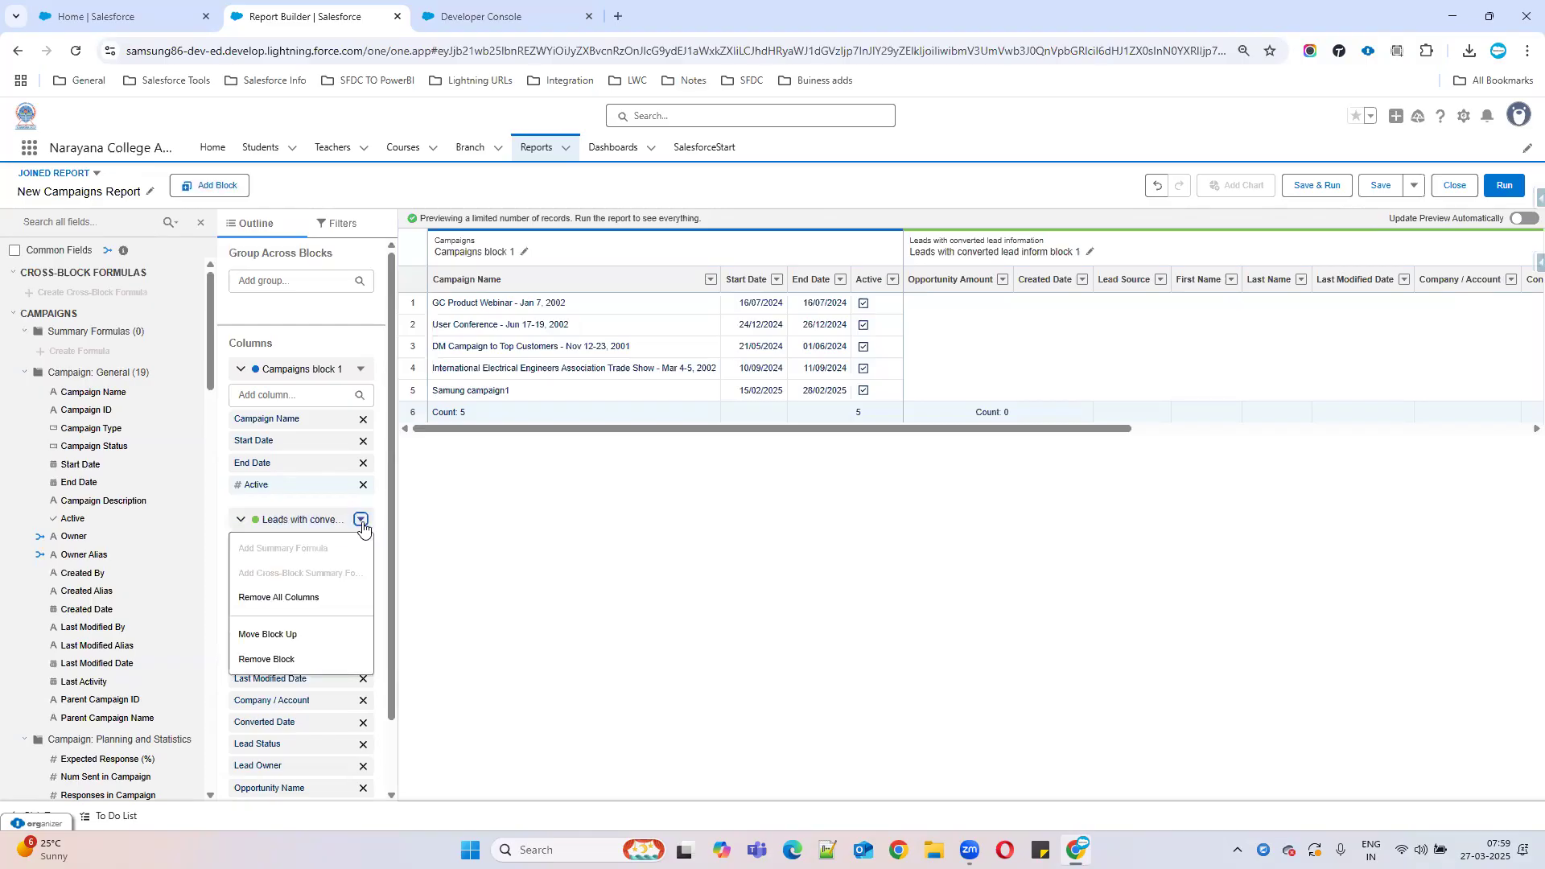
pyautogui.click(333, 227)
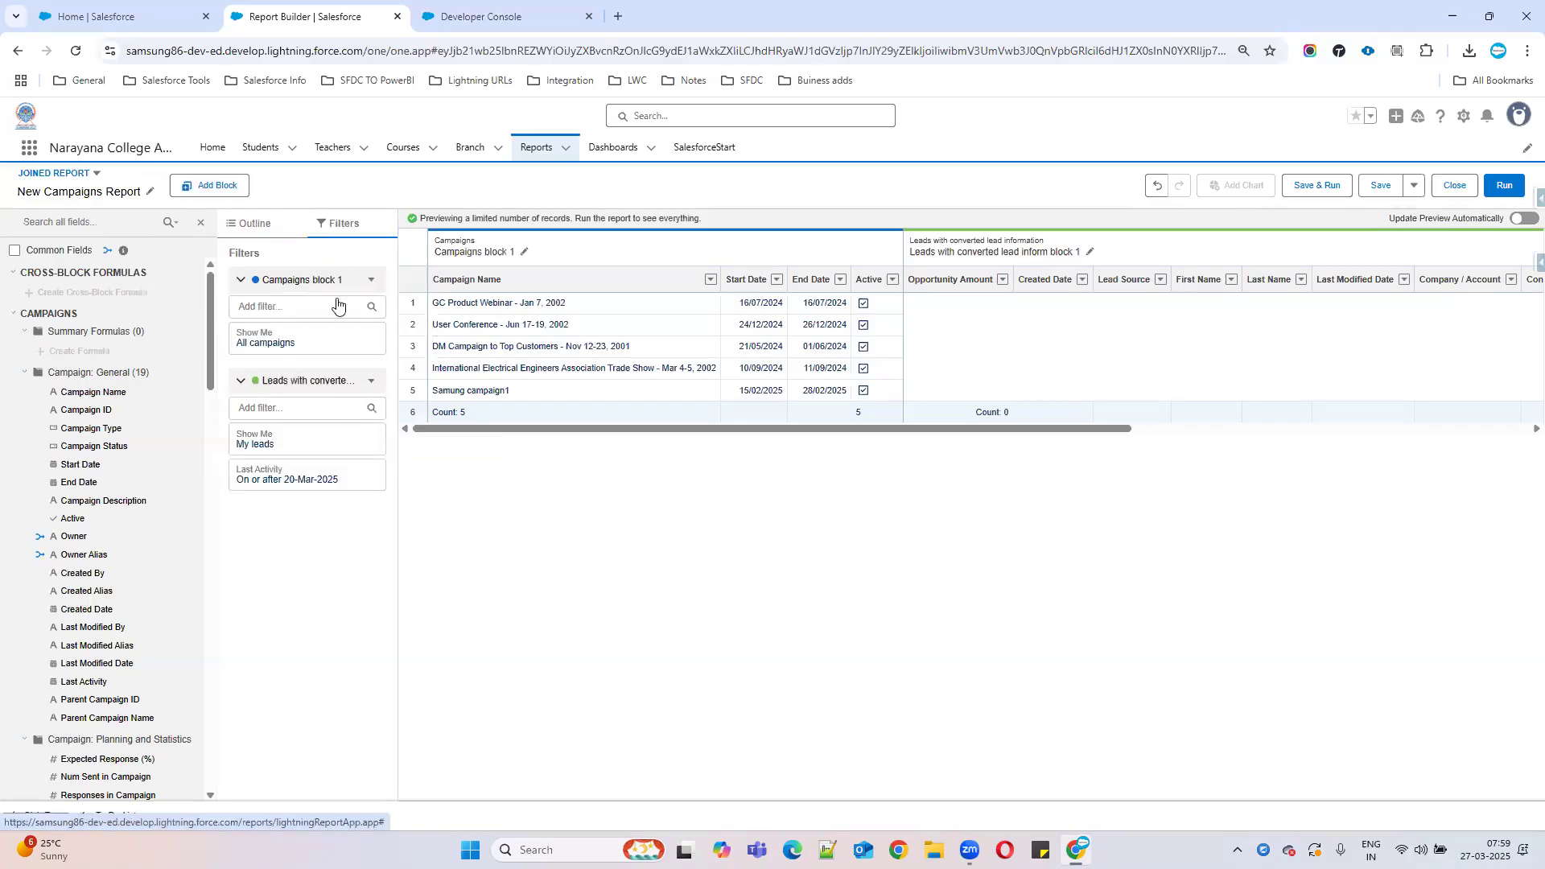
pyautogui.click(258, 444)
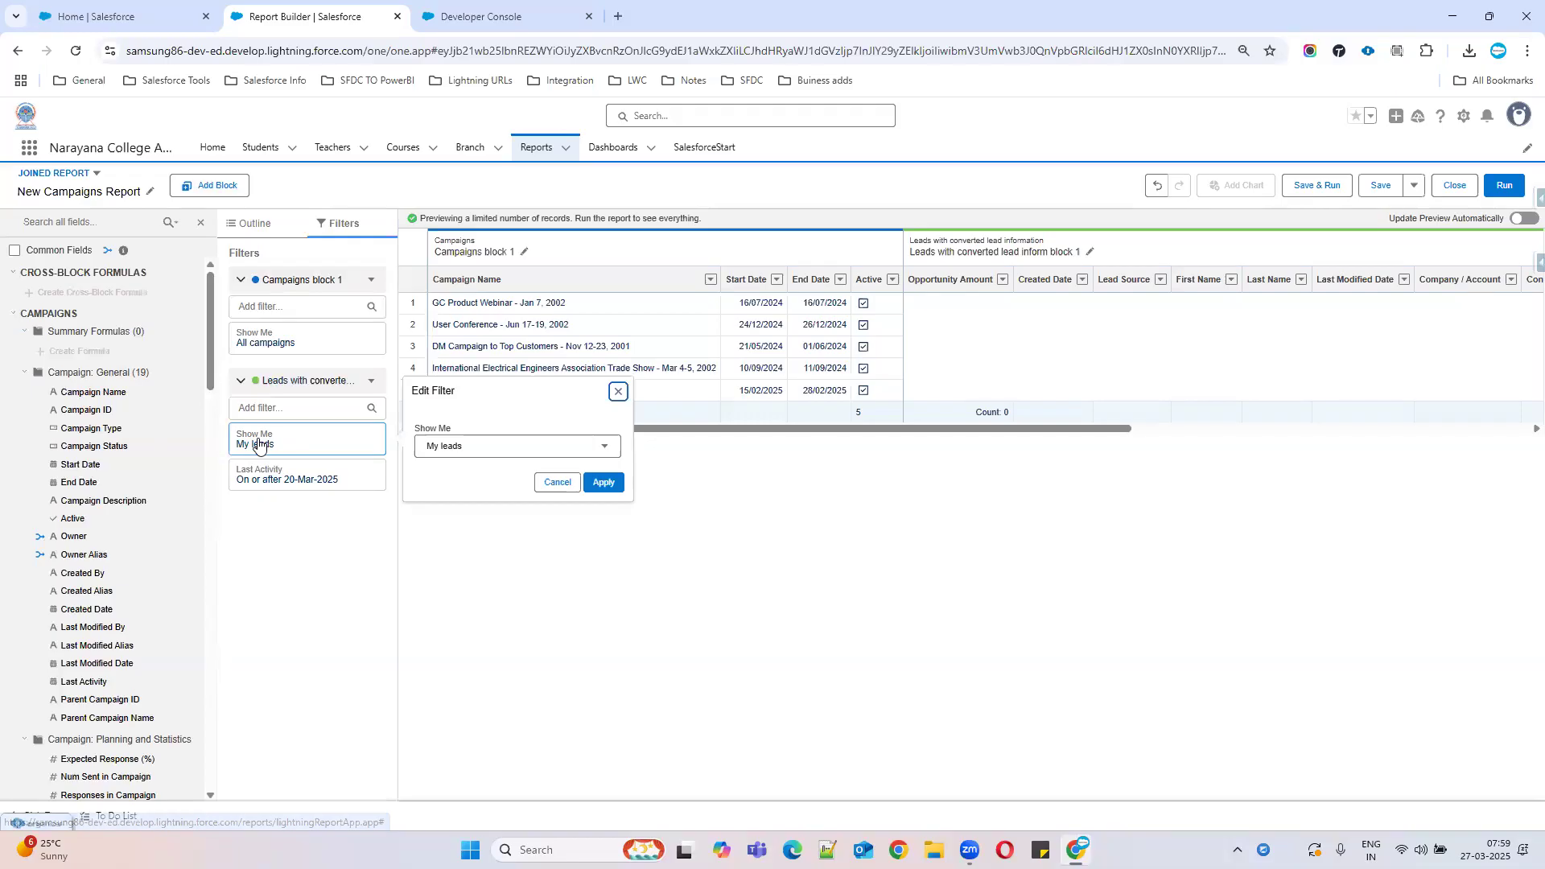
pyautogui.click(461, 453)
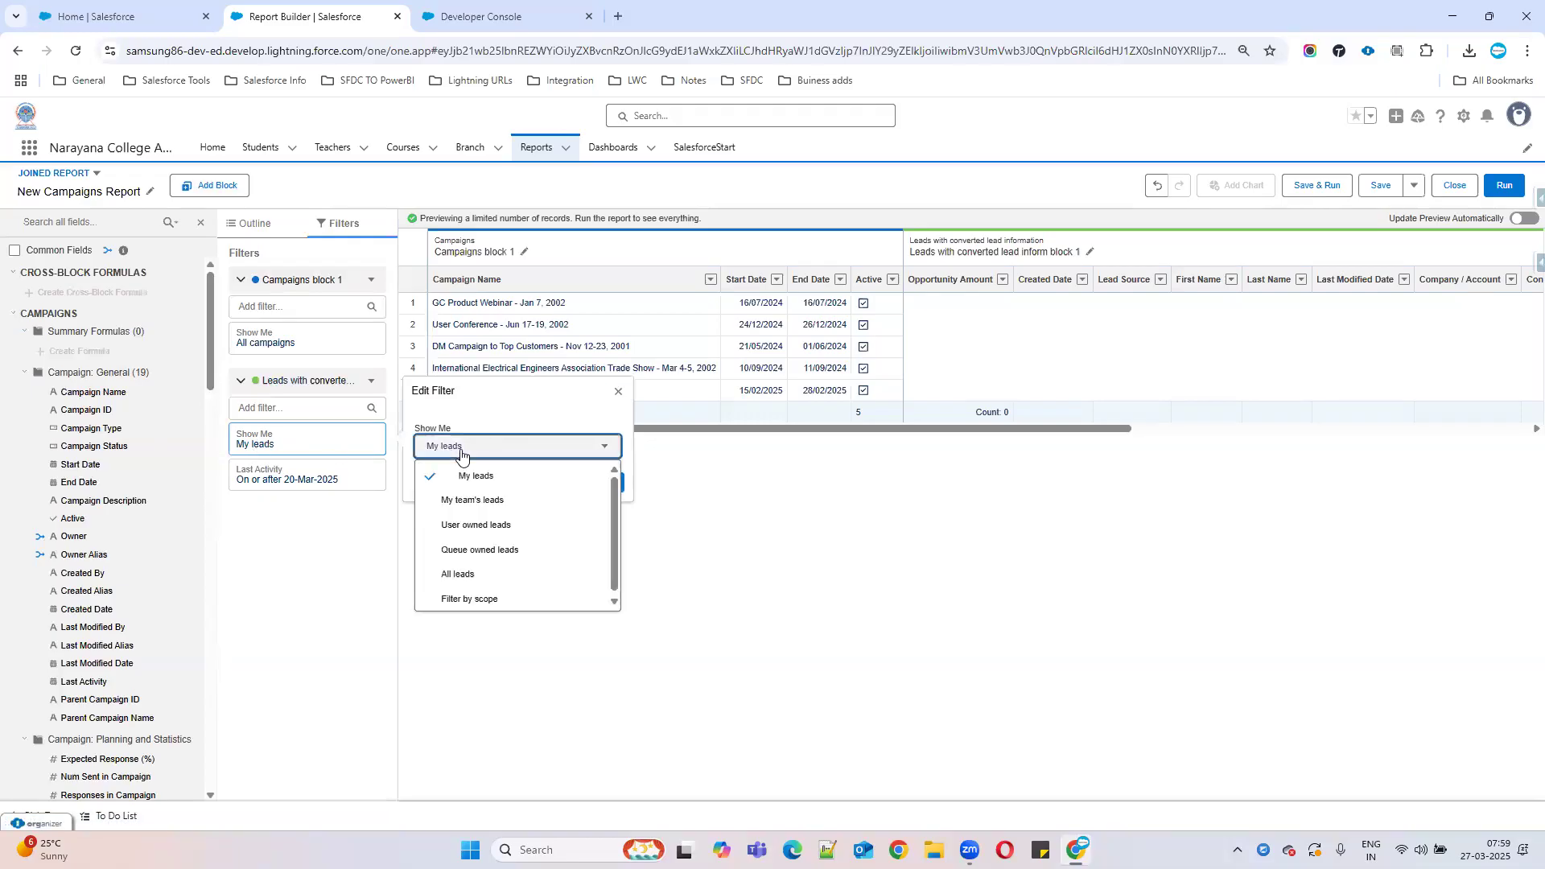
pyautogui.click(463, 574)
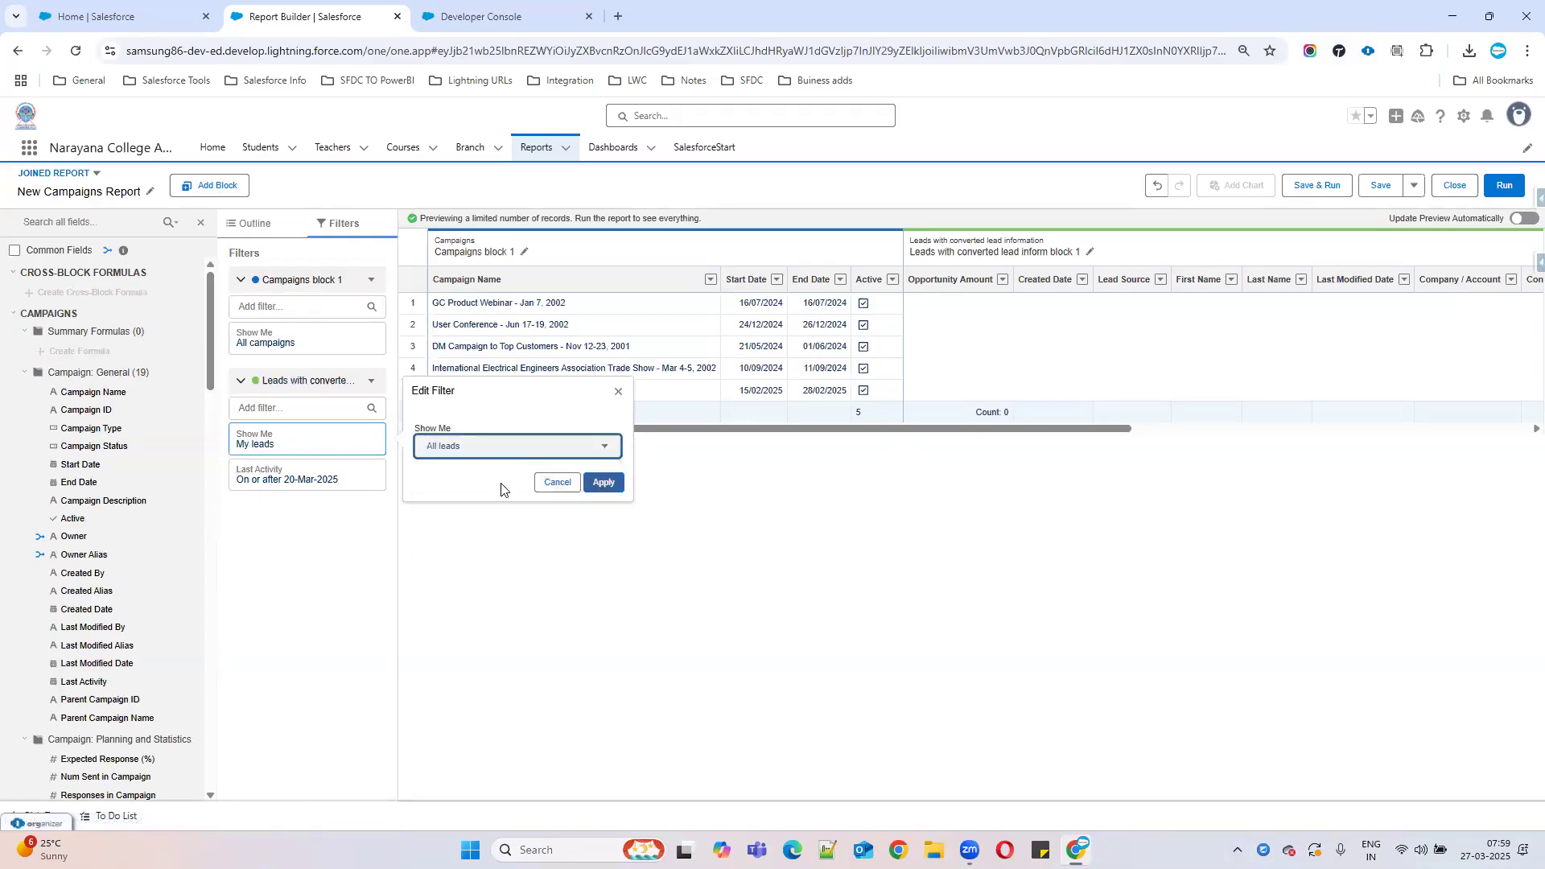
pyautogui.click(604, 483)
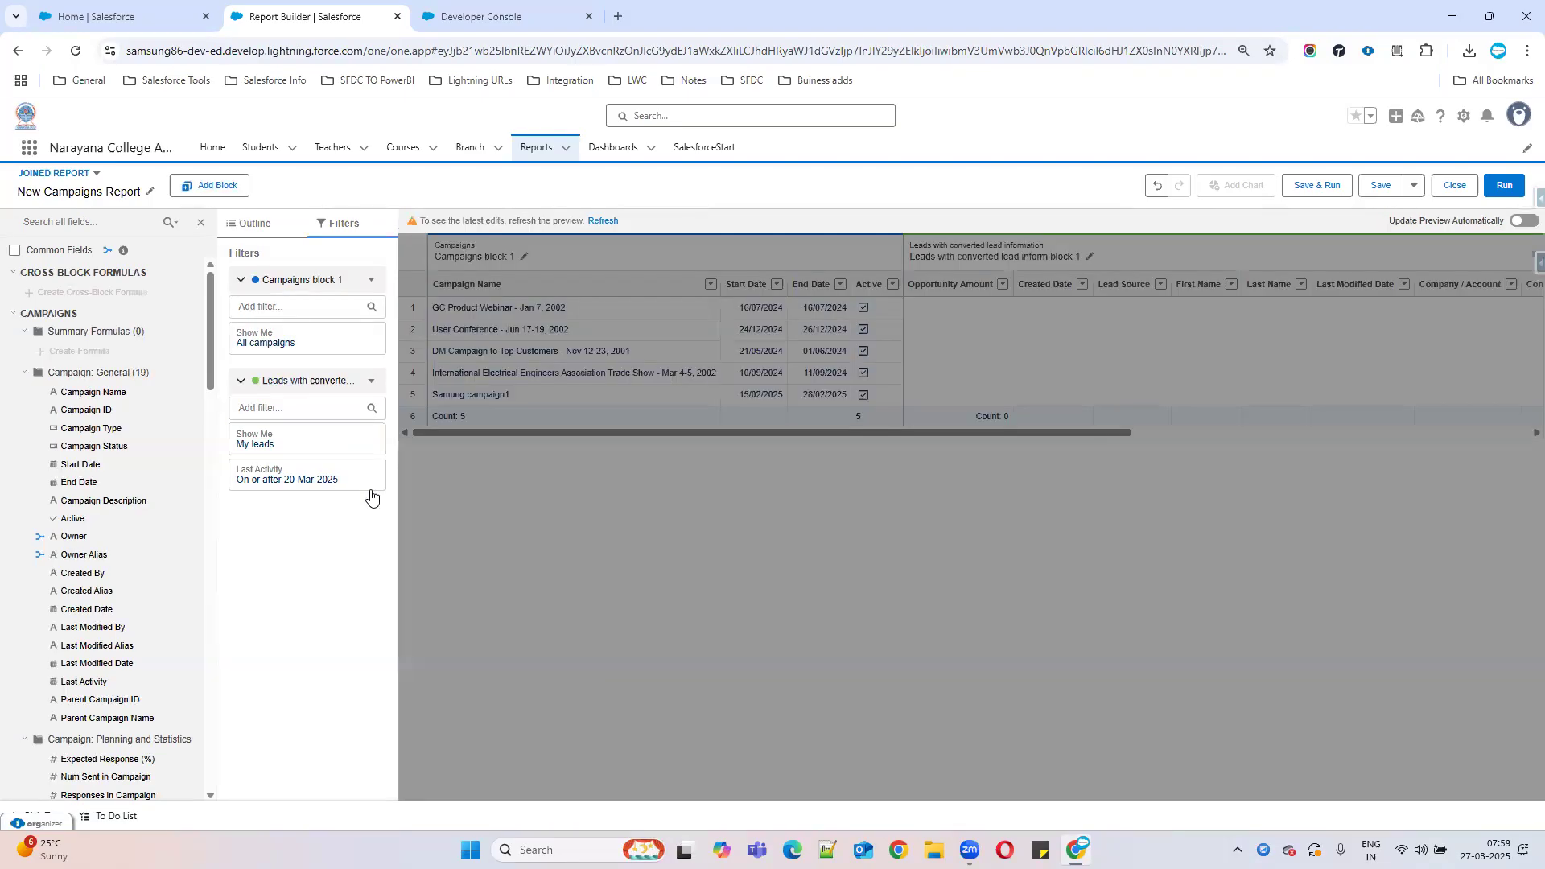
# Change the Last Activity date filter to Created Date with range All Time.
pyautogui.click(313, 488)
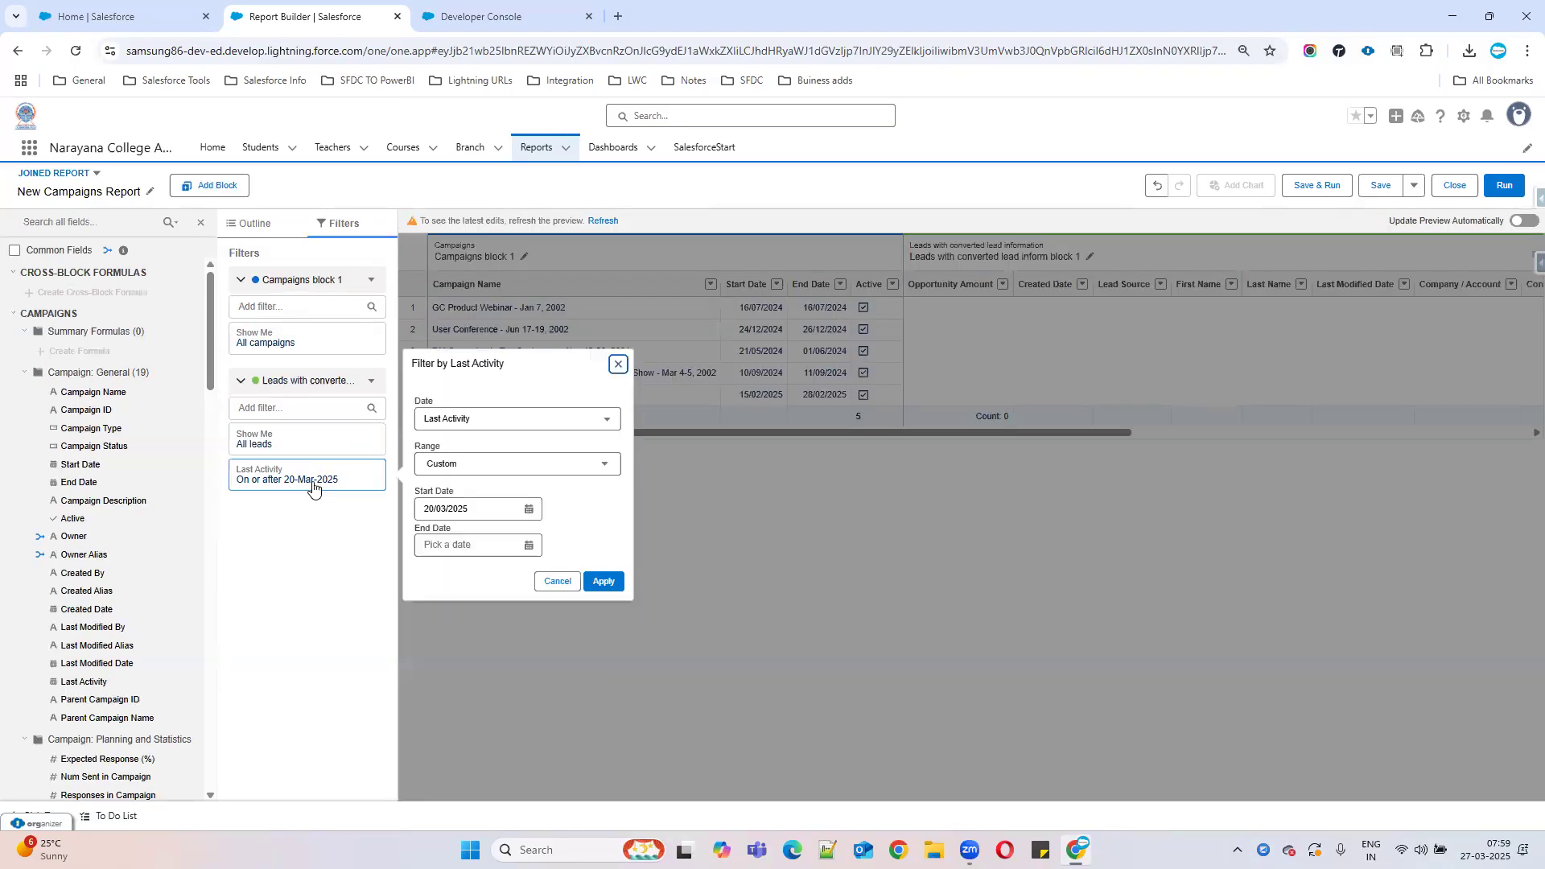
pyautogui.click(486, 417)
pyautogui.click(474, 486)
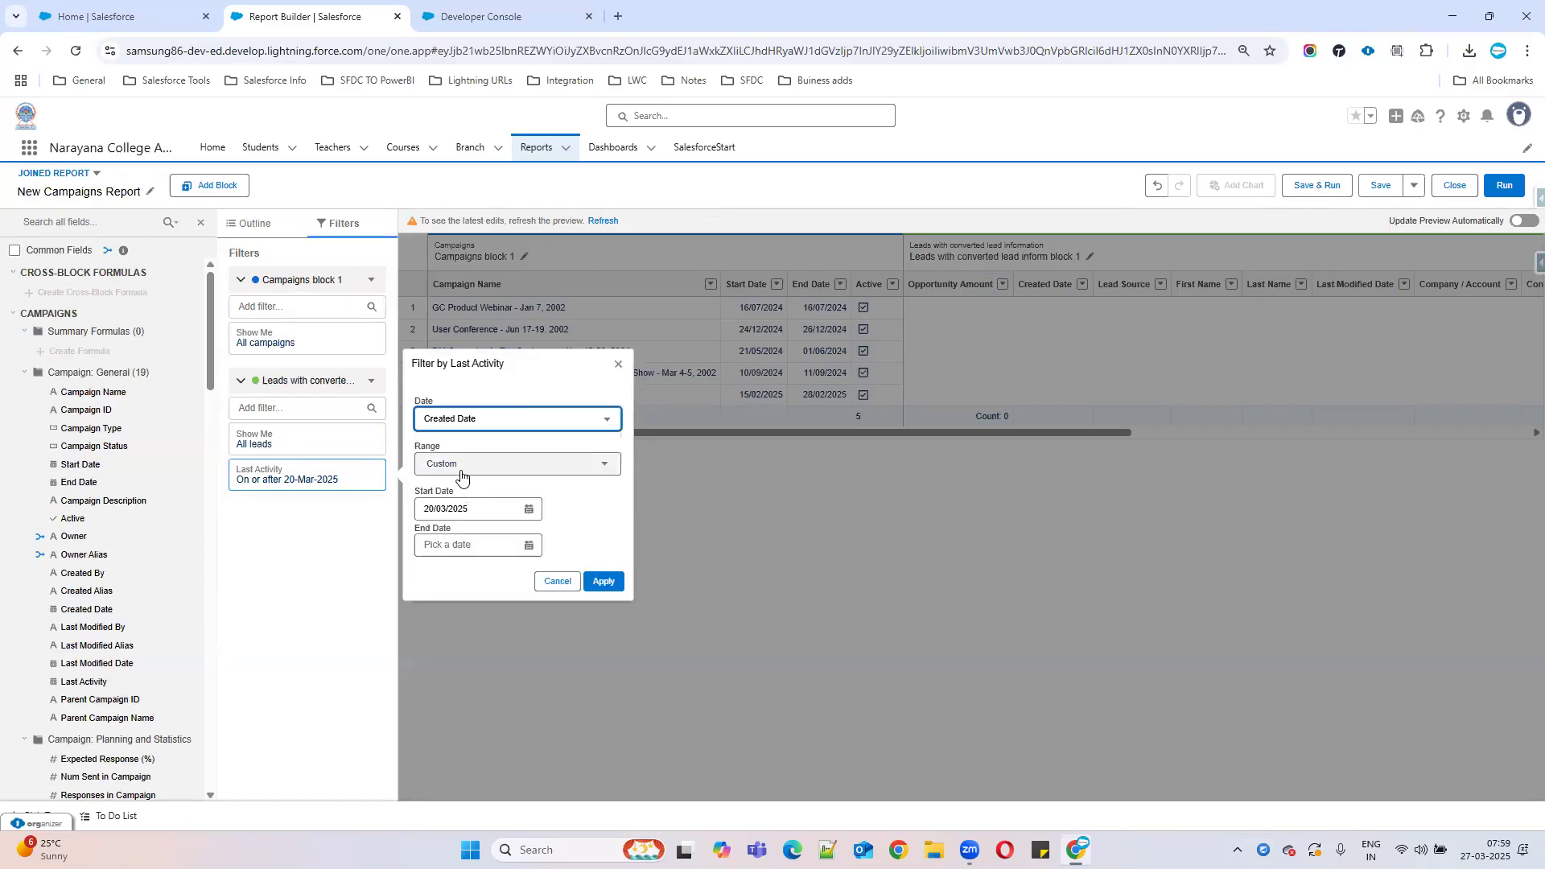
pyautogui.click(460, 466)
pyautogui.click(456, 494)
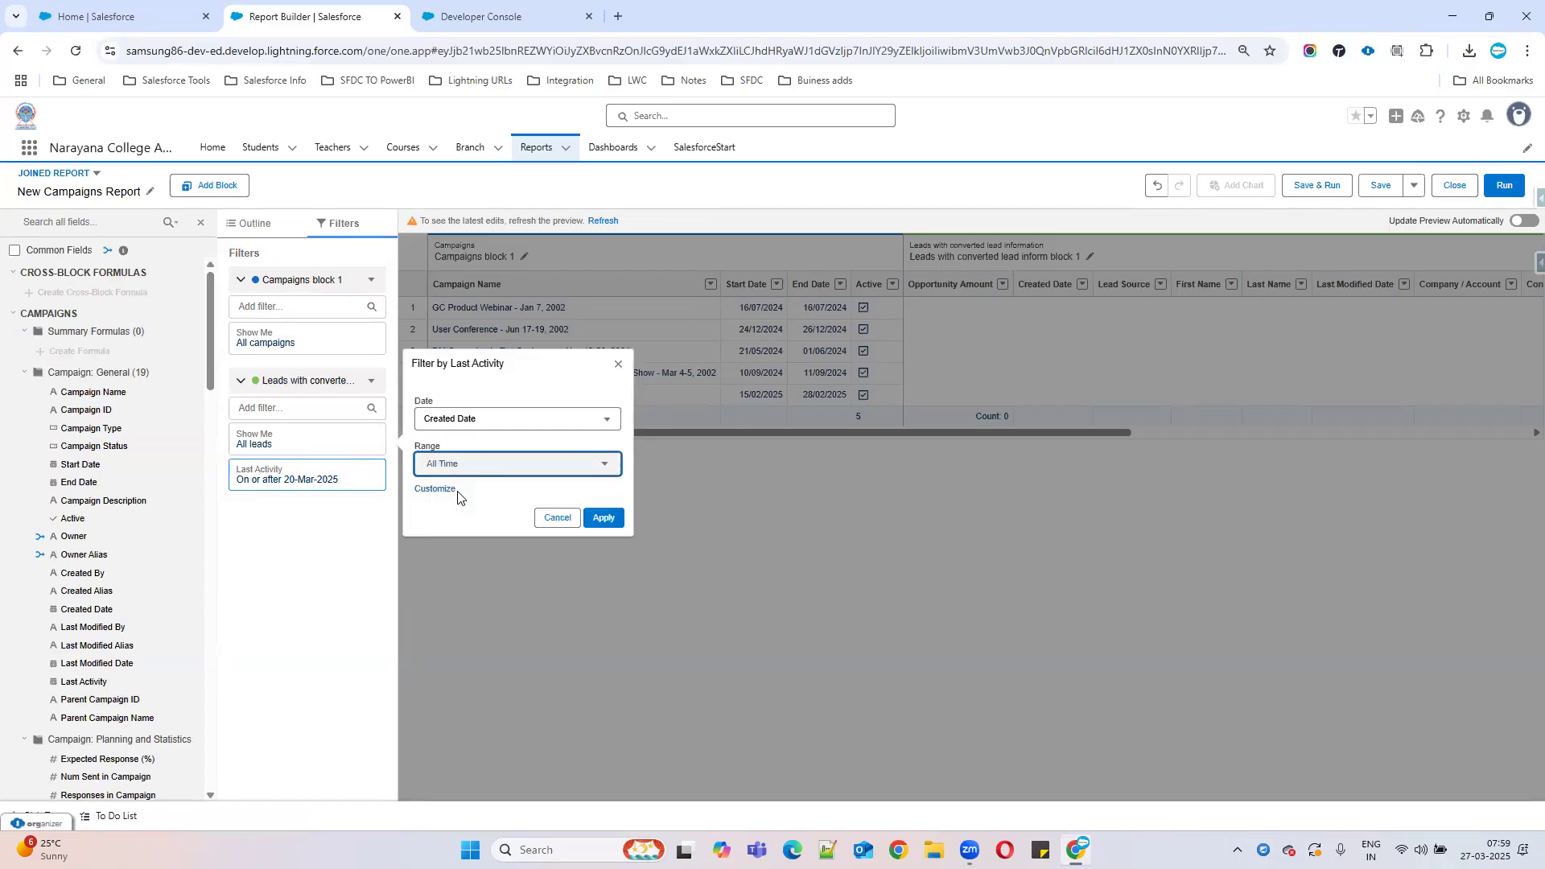
pyautogui.click(604, 517)
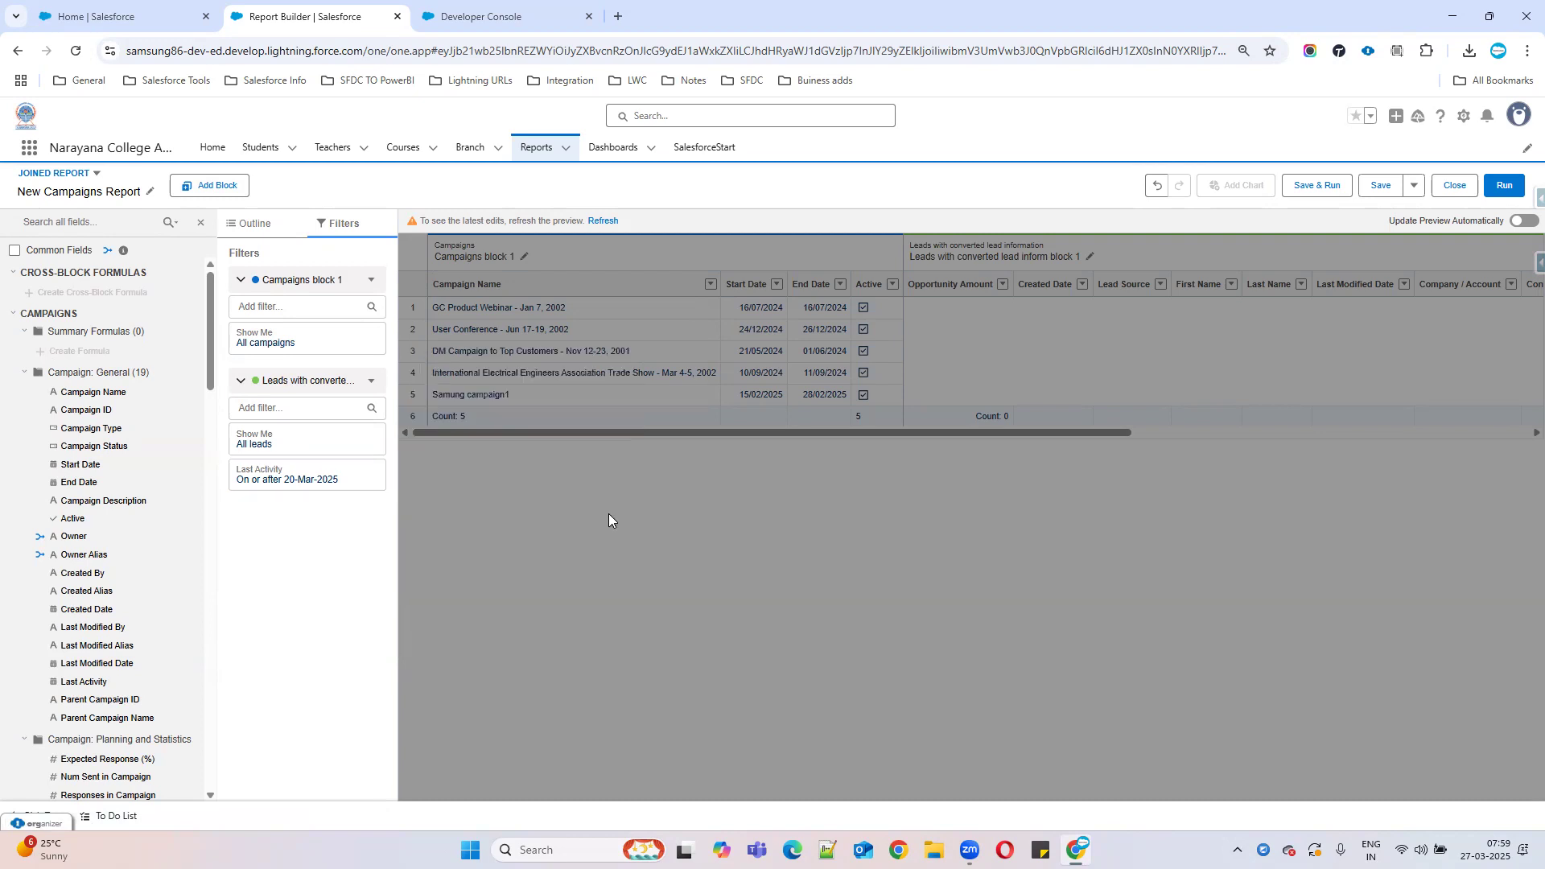
# Remove the Opportunity Amount column from the leads block and refresh the preview.
pyautogui.click(602, 220)
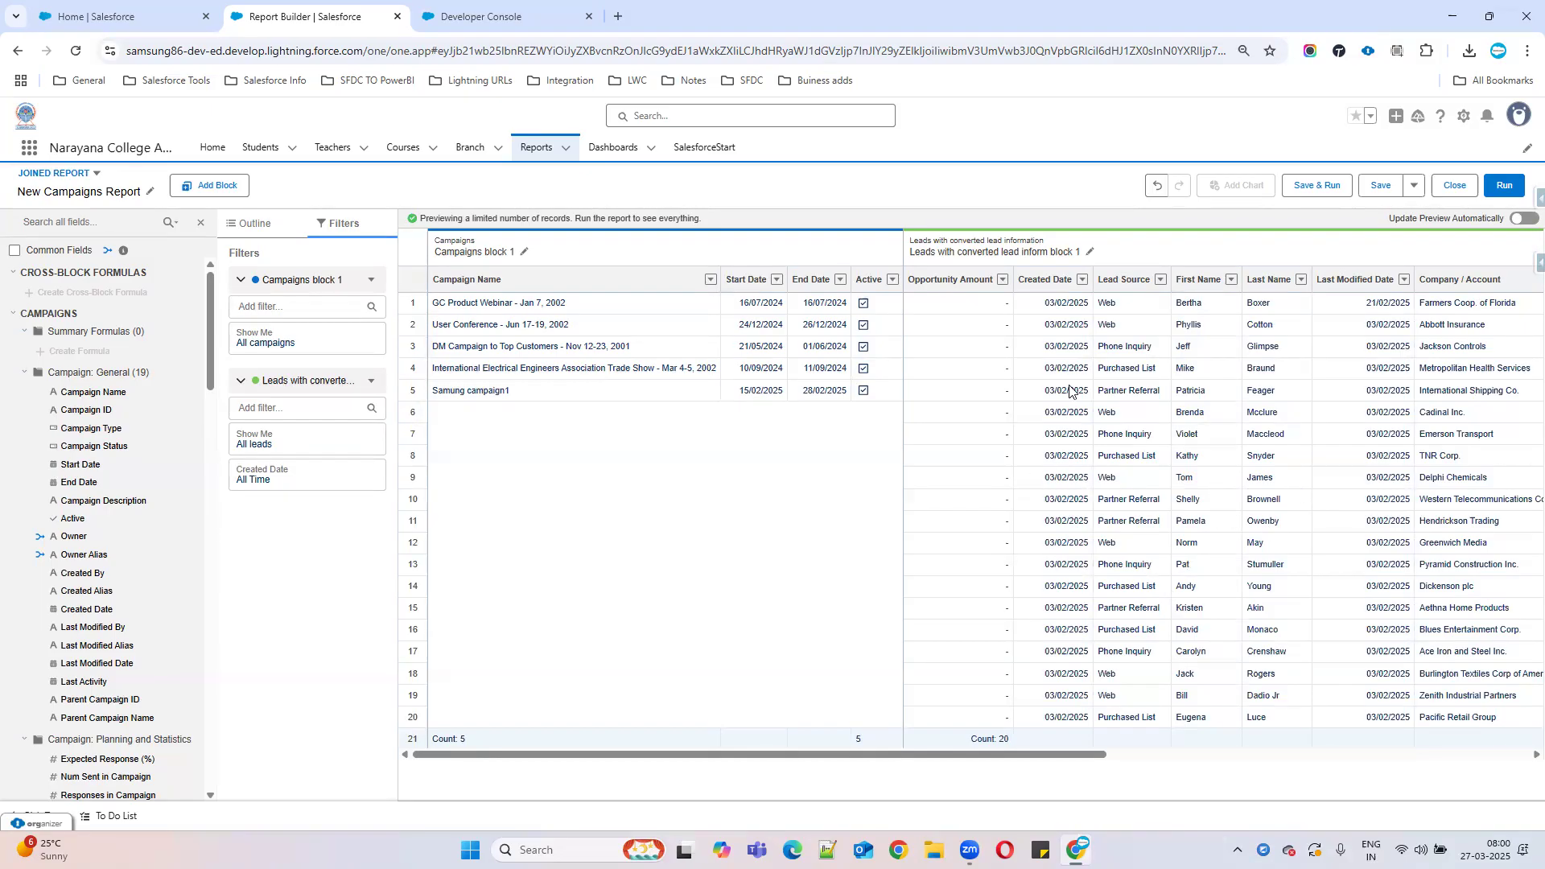
pyautogui.click(1002, 279)
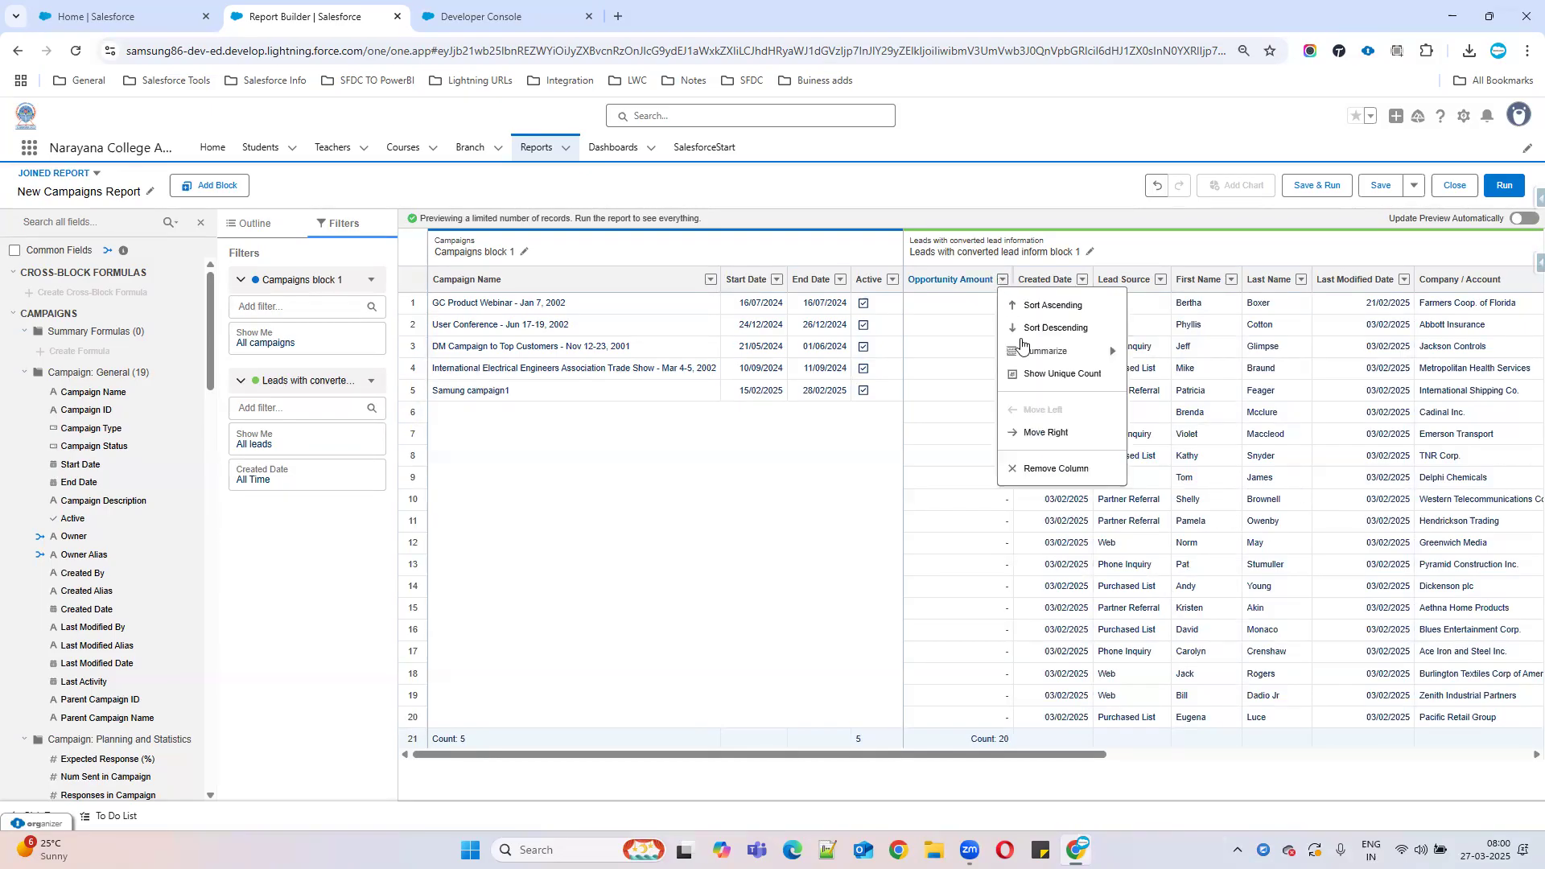
pyautogui.click(1046, 471)
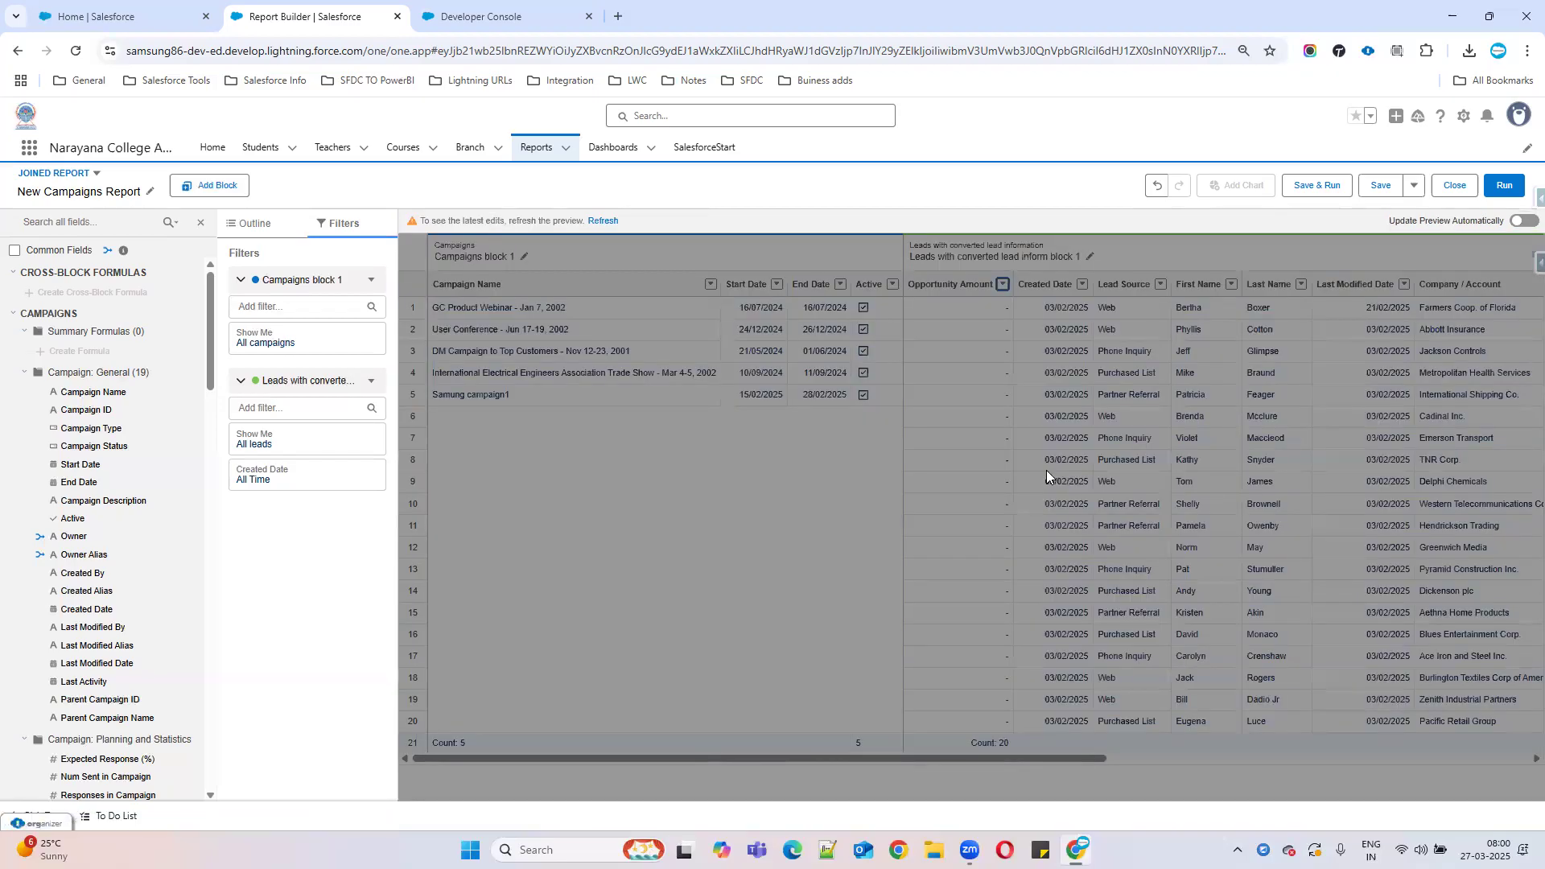
pyautogui.click(608, 228)
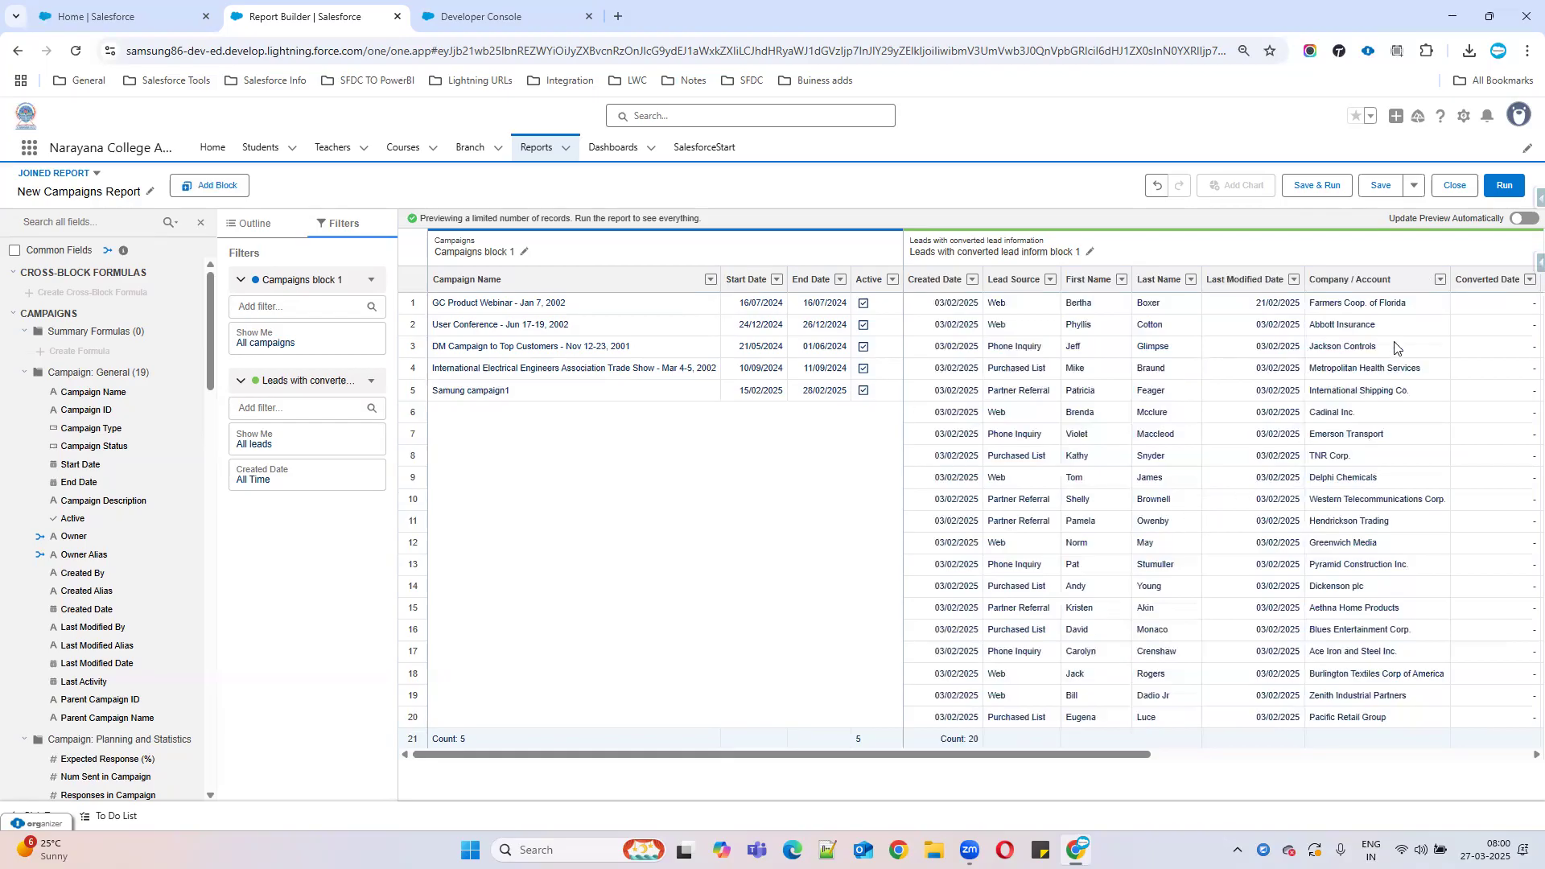
# Adjust the Converted Date column and remove the Opportunity Name column, then refresh the preview.
pyautogui.click(1525, 290)
pyautogui.press('Delete')
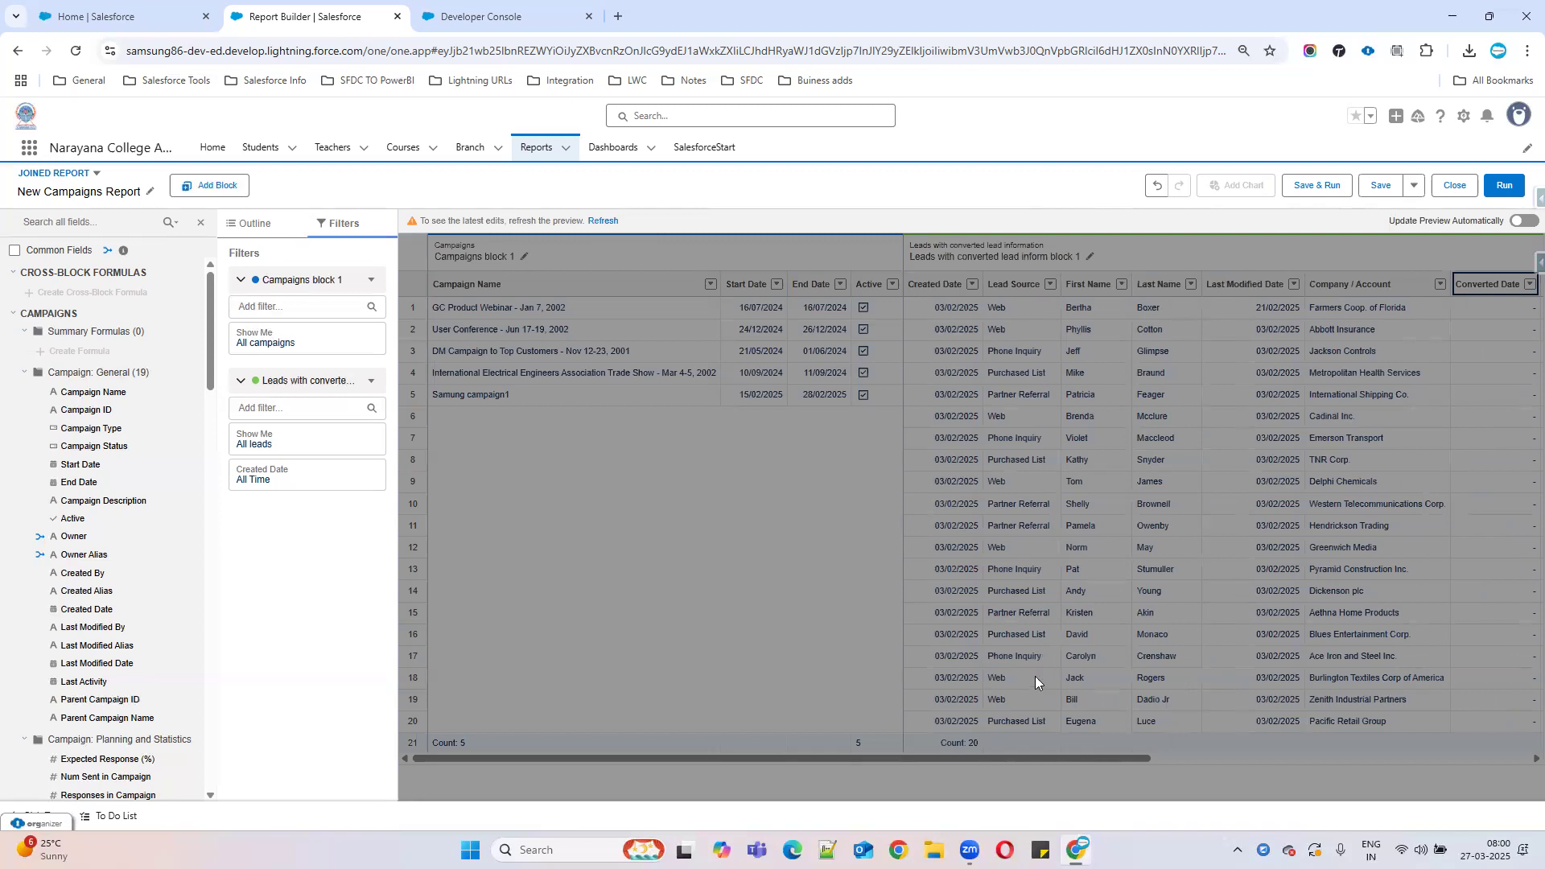
pyautogui.click(1039, 753)
pyautogui.click(605, 223)
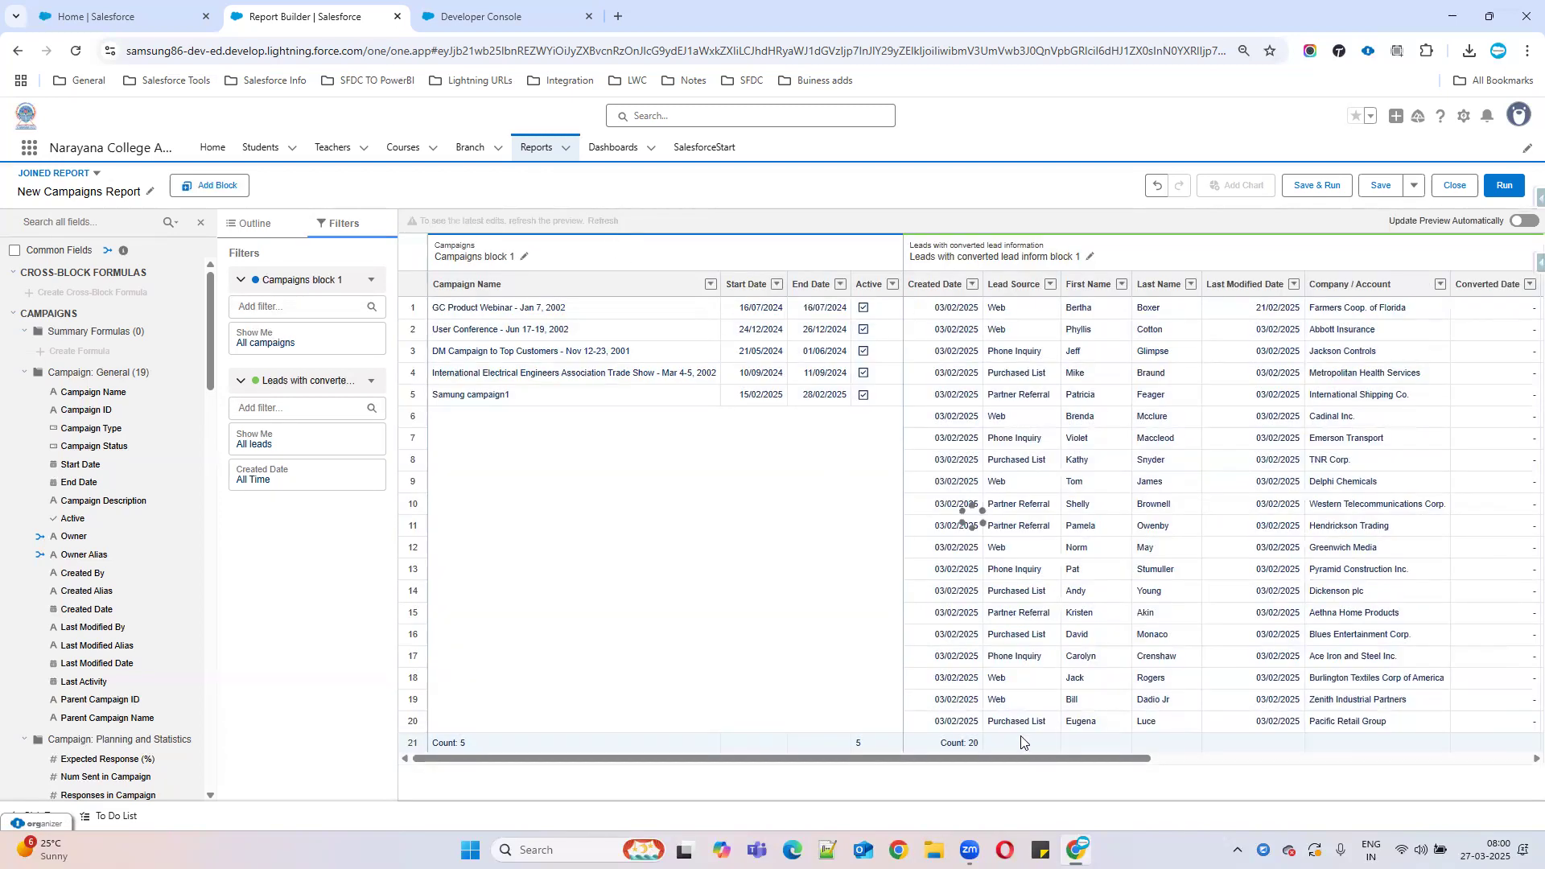
pyautogui.moveTo(1031, 759); pyautogui.dragTo(1418, 758)
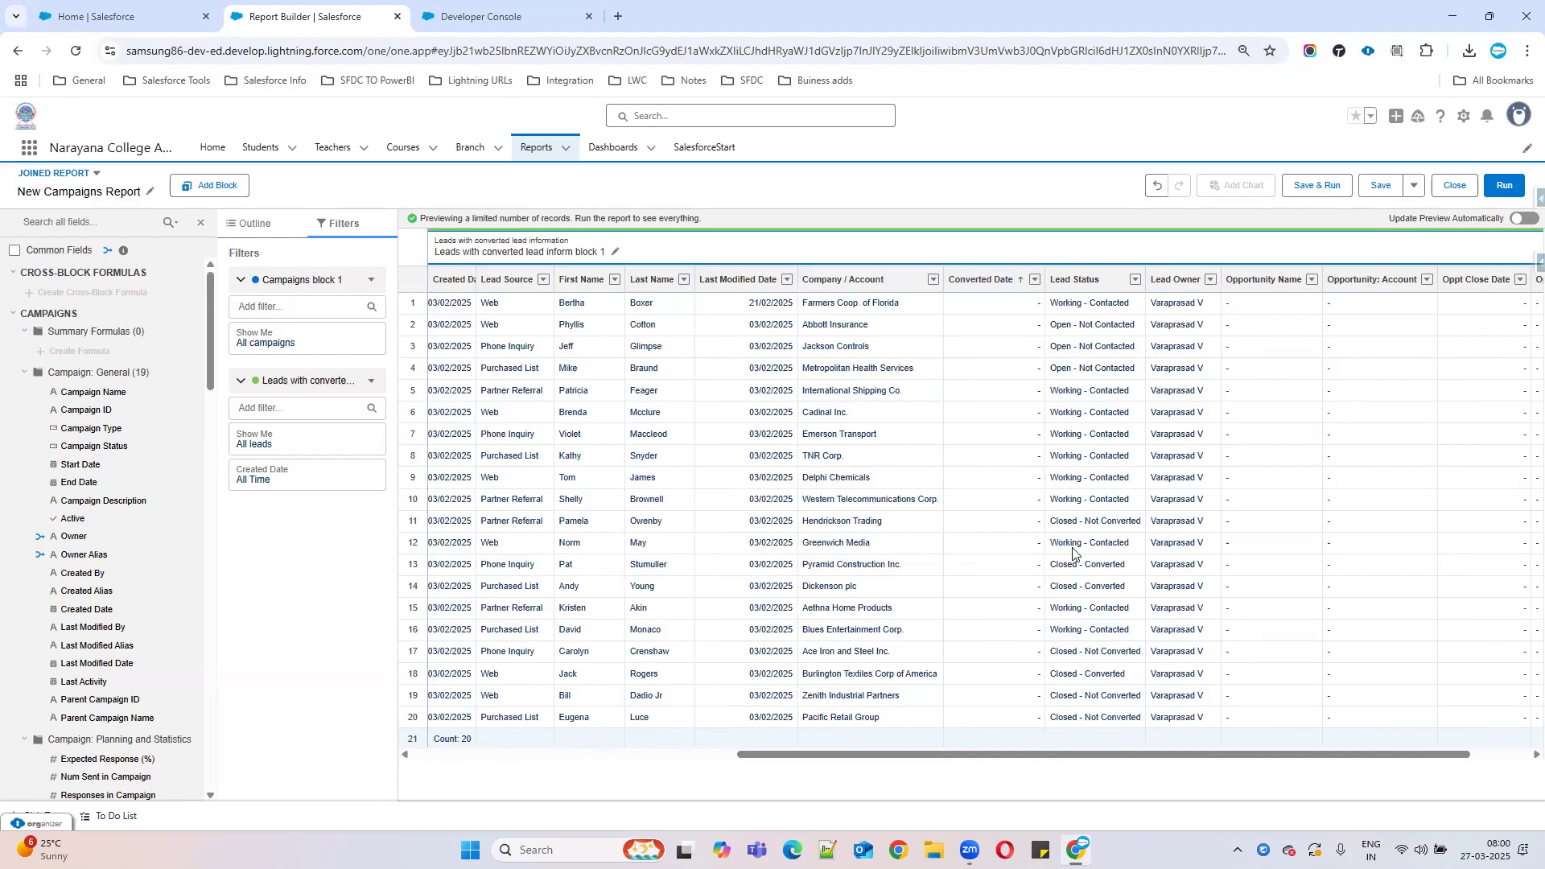
pyautogui.click(1312, 279)
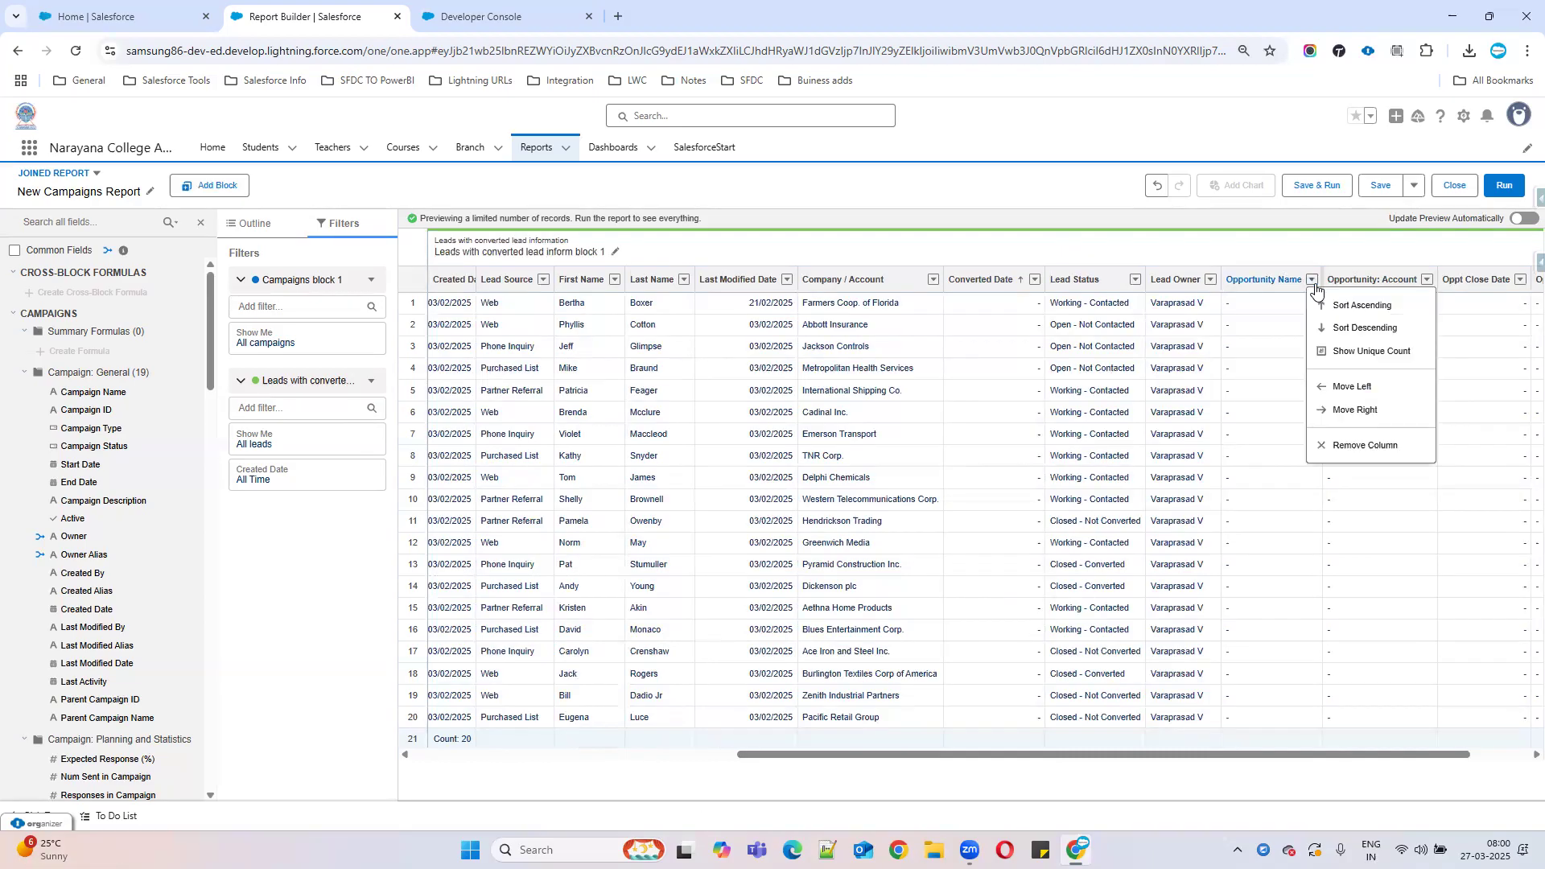
pyautogui.click(1365, 441)
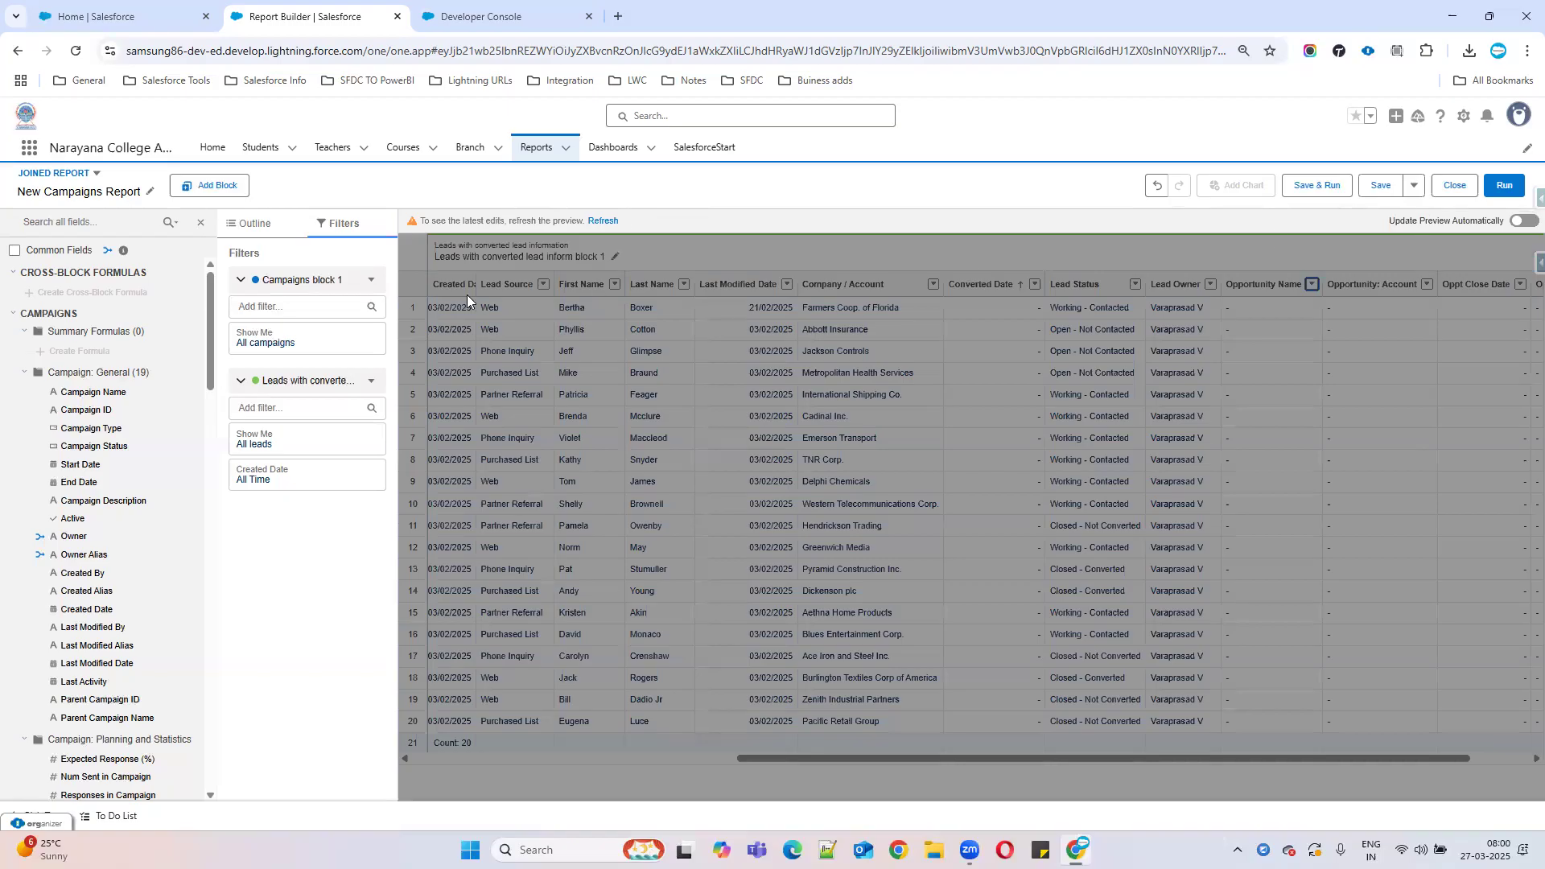
pyautogui.click(603, 221)
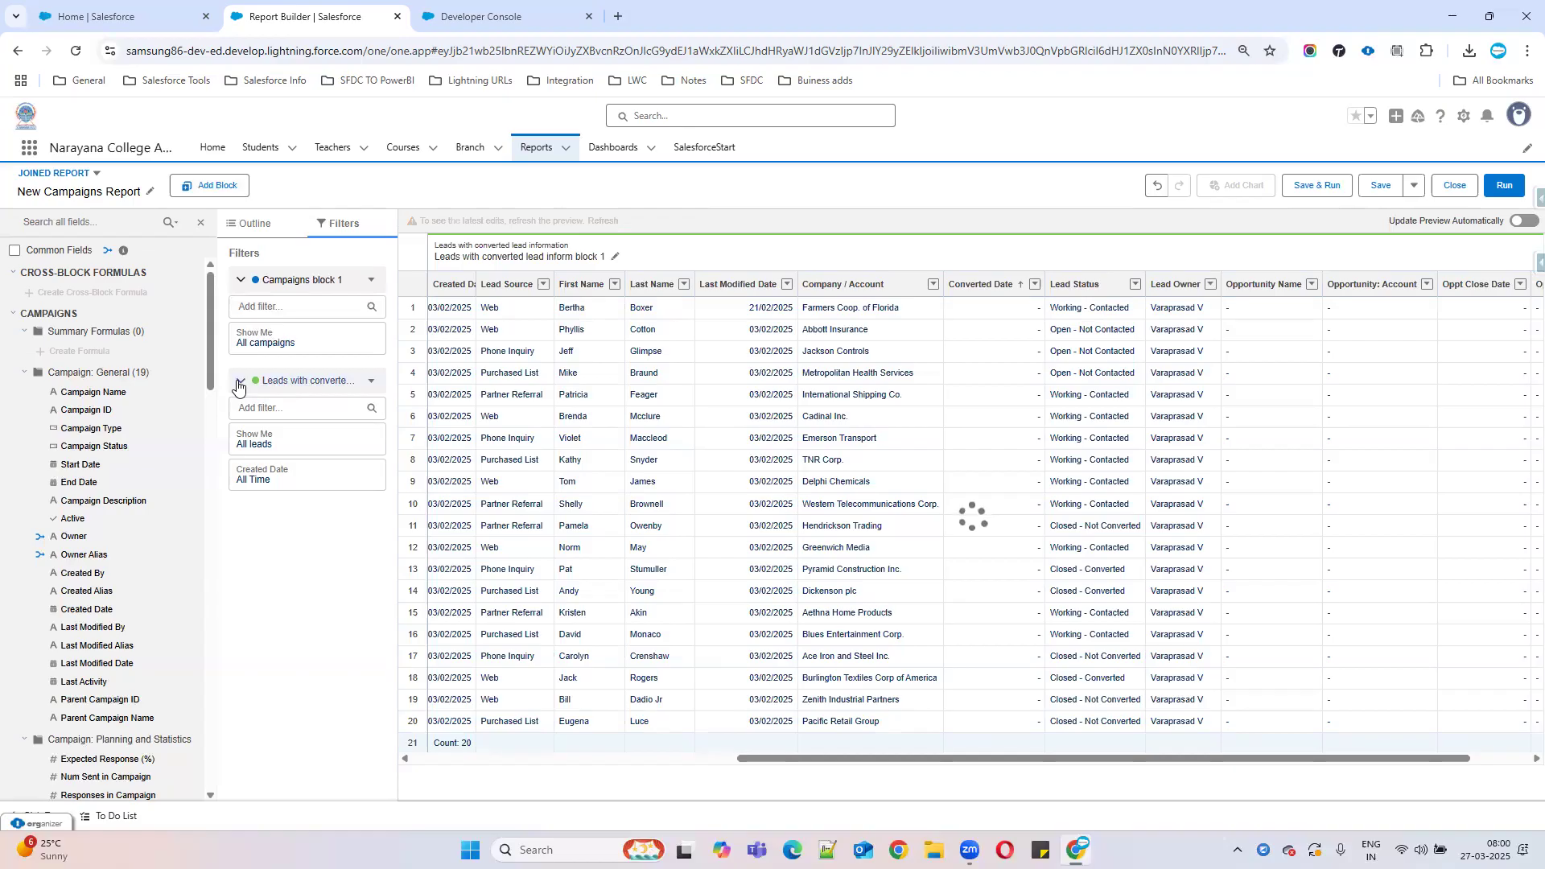
# Remove Created Date, Last Modified Date, Lead Owner, Opportunity Account, Close Date and Owner columns via the Outline.
pyautogui.click(262, 229)
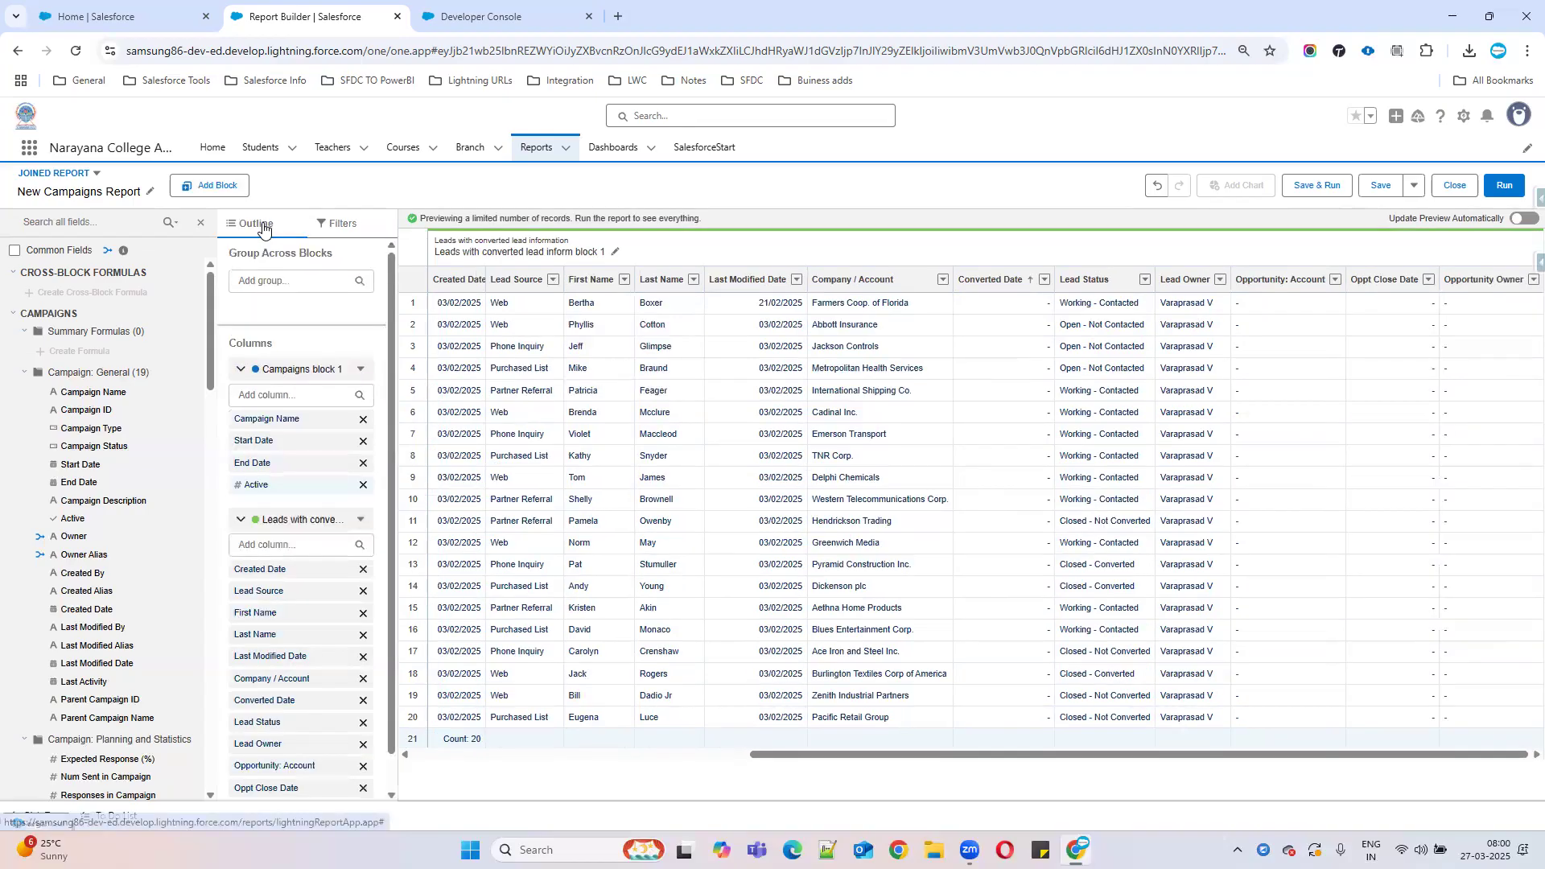
pyautogui.scroll(-1, 318, 594)
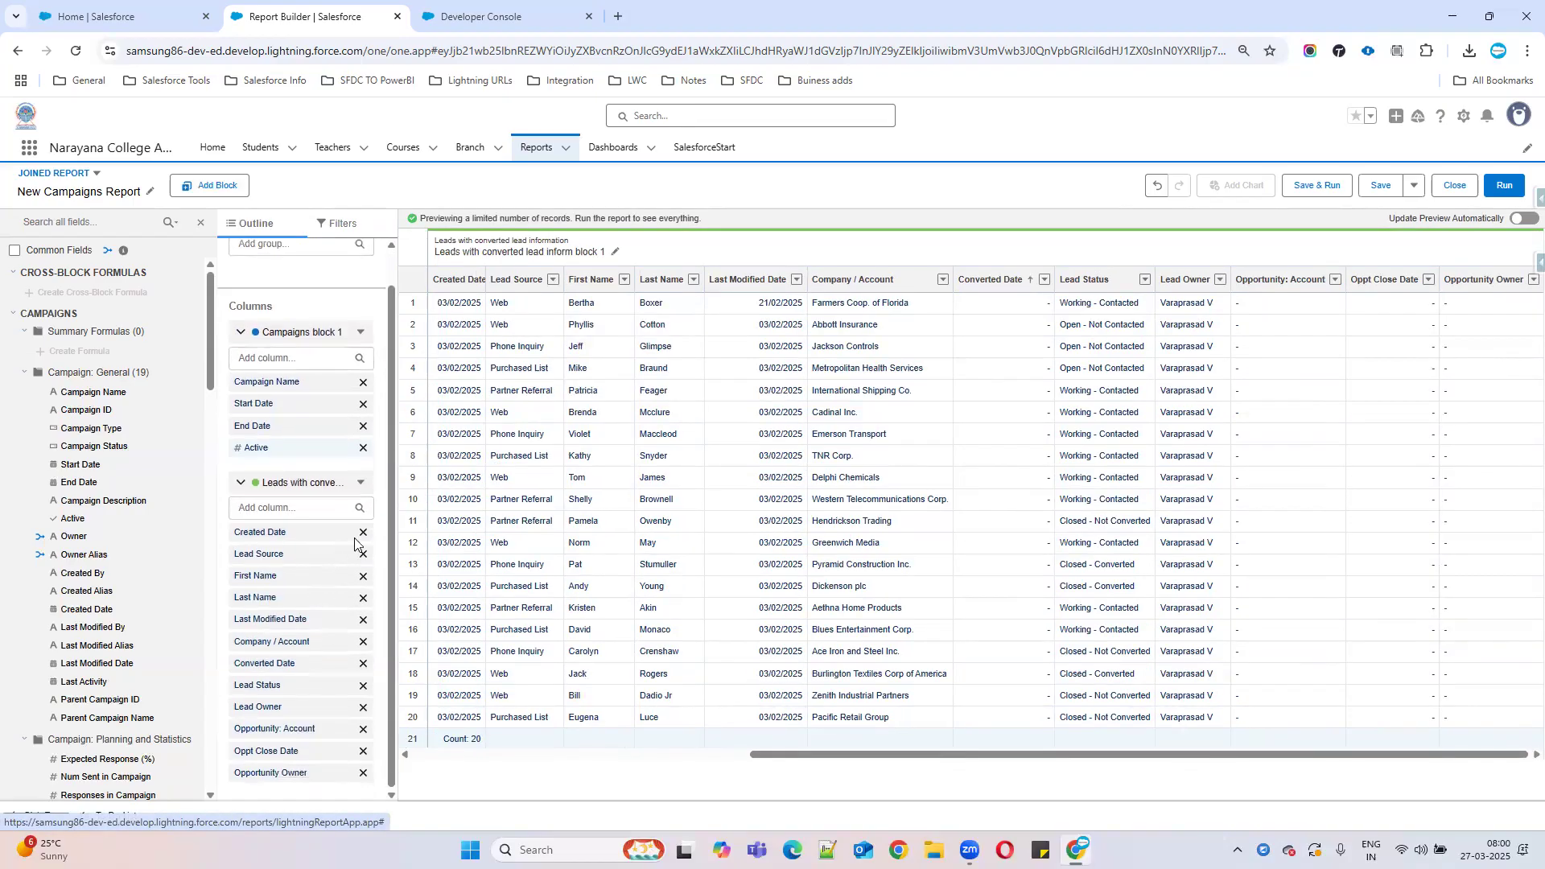
pyautogui.click(363, 531)
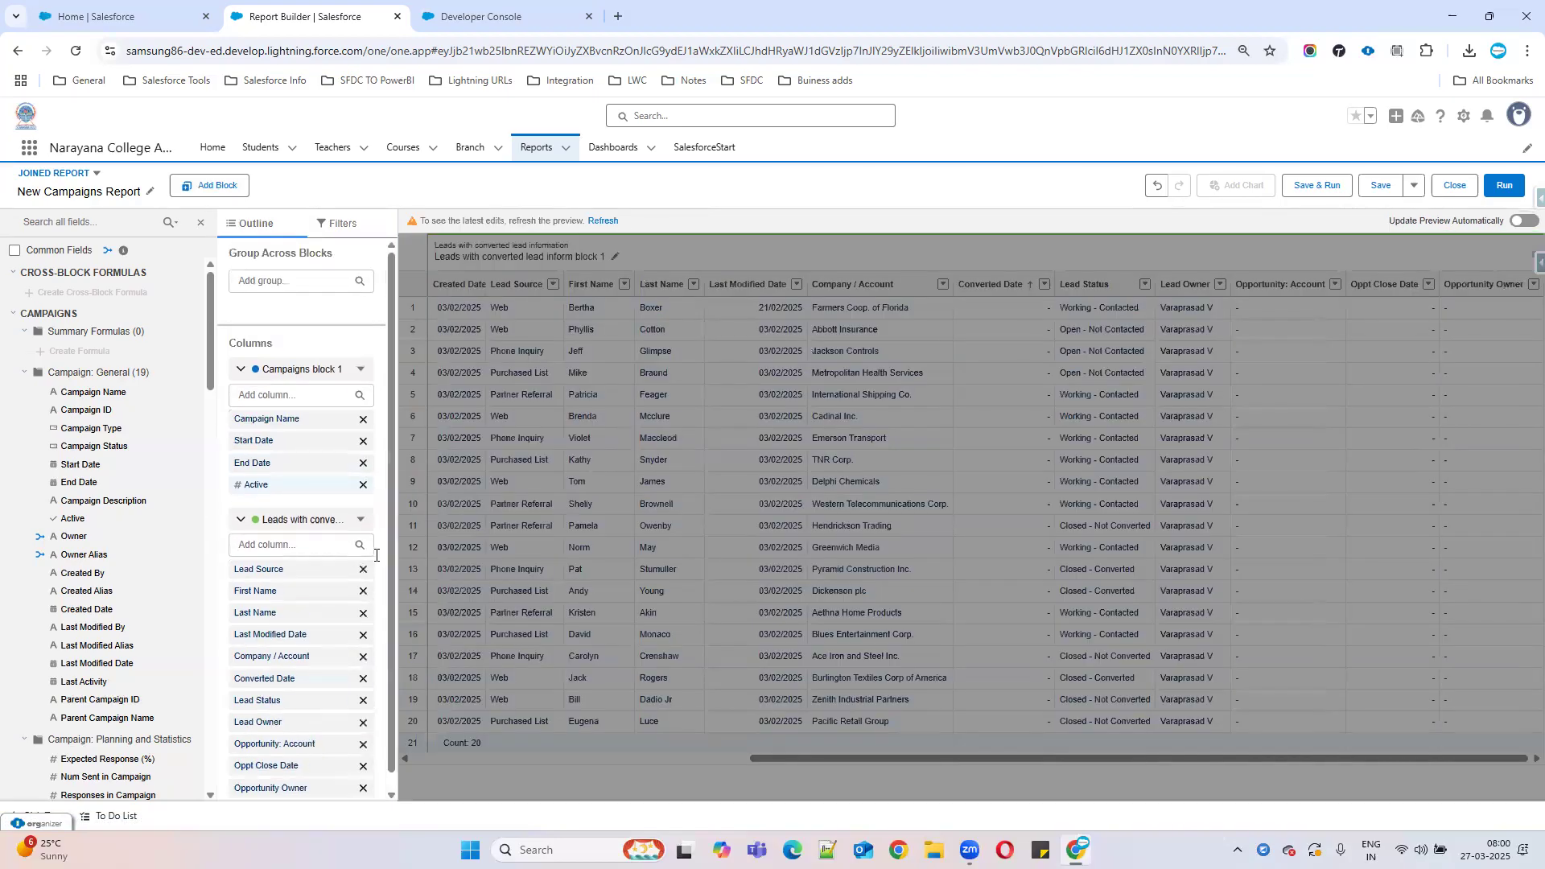
pyautogui.click(363, 635)
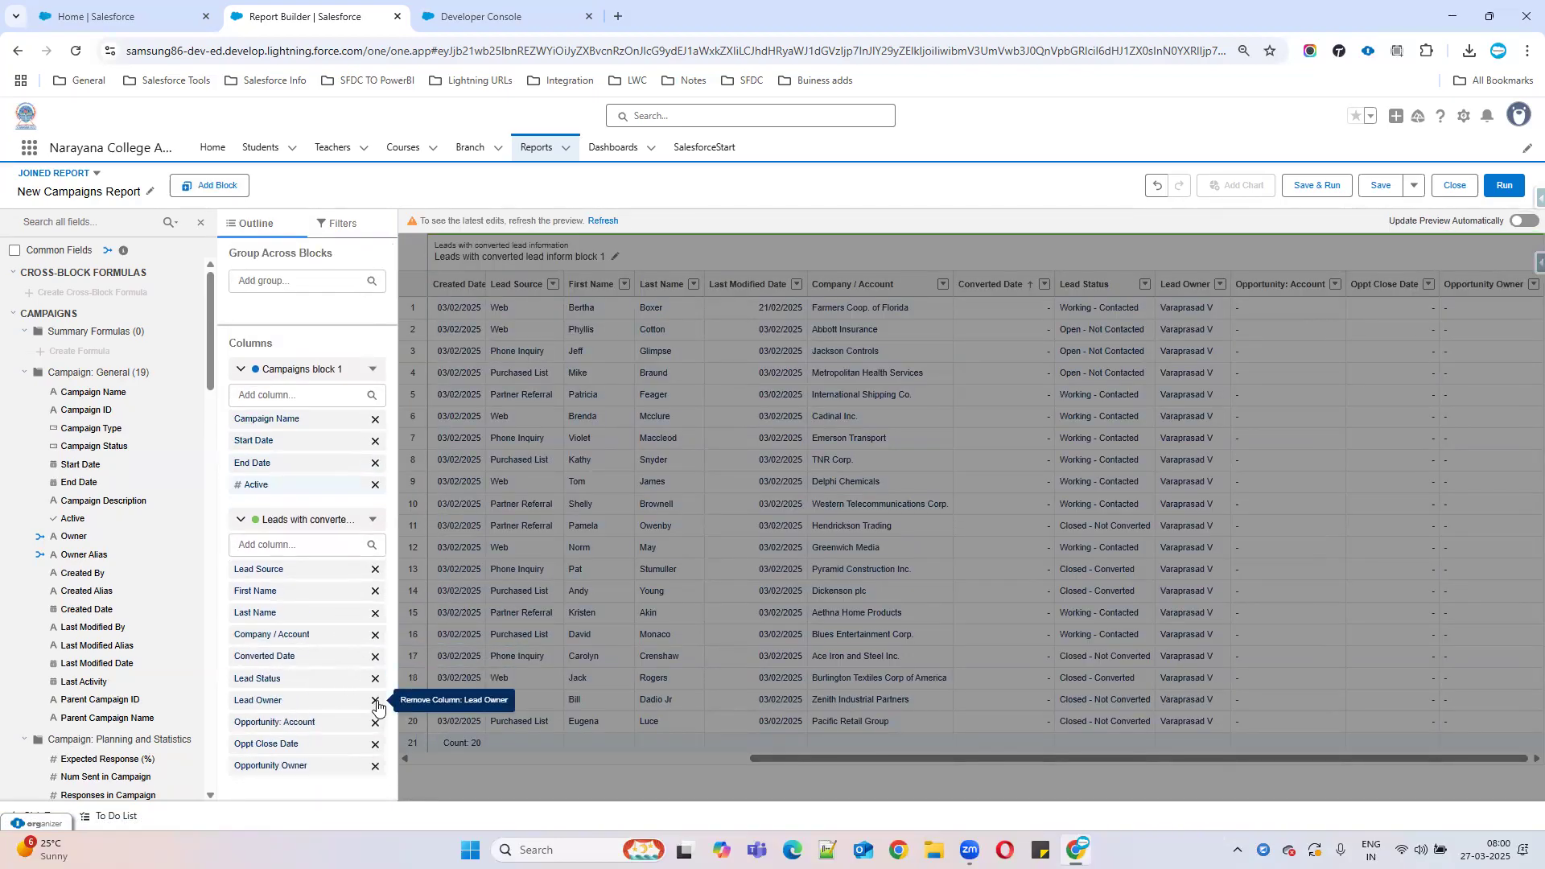
pyautogui.click(375, 701)
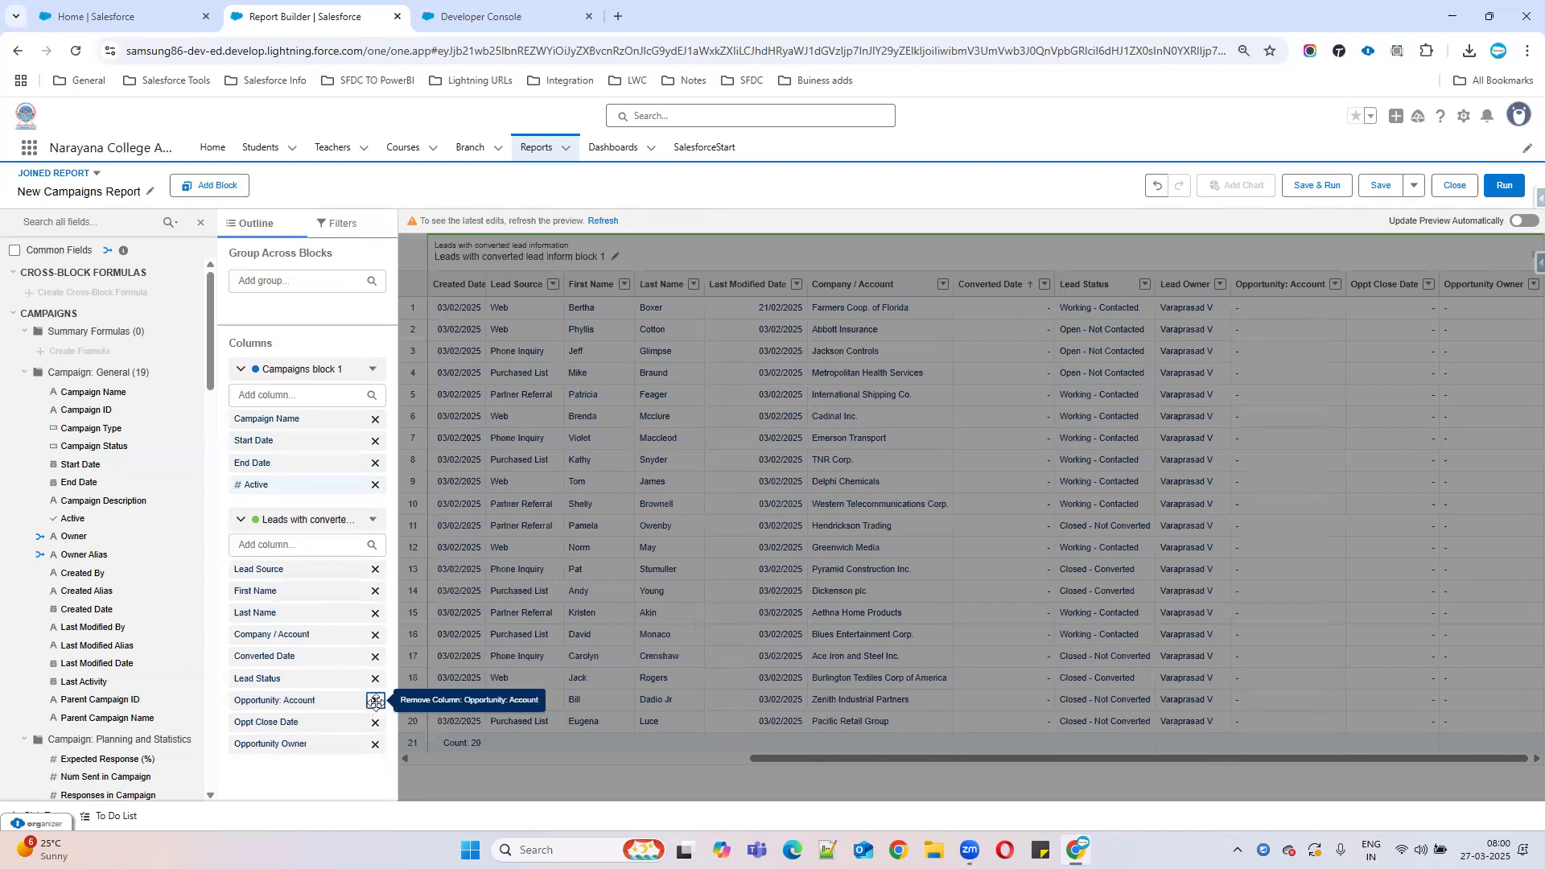
pyautogui.click(375, 701)
pyautogui.click(375, 701)
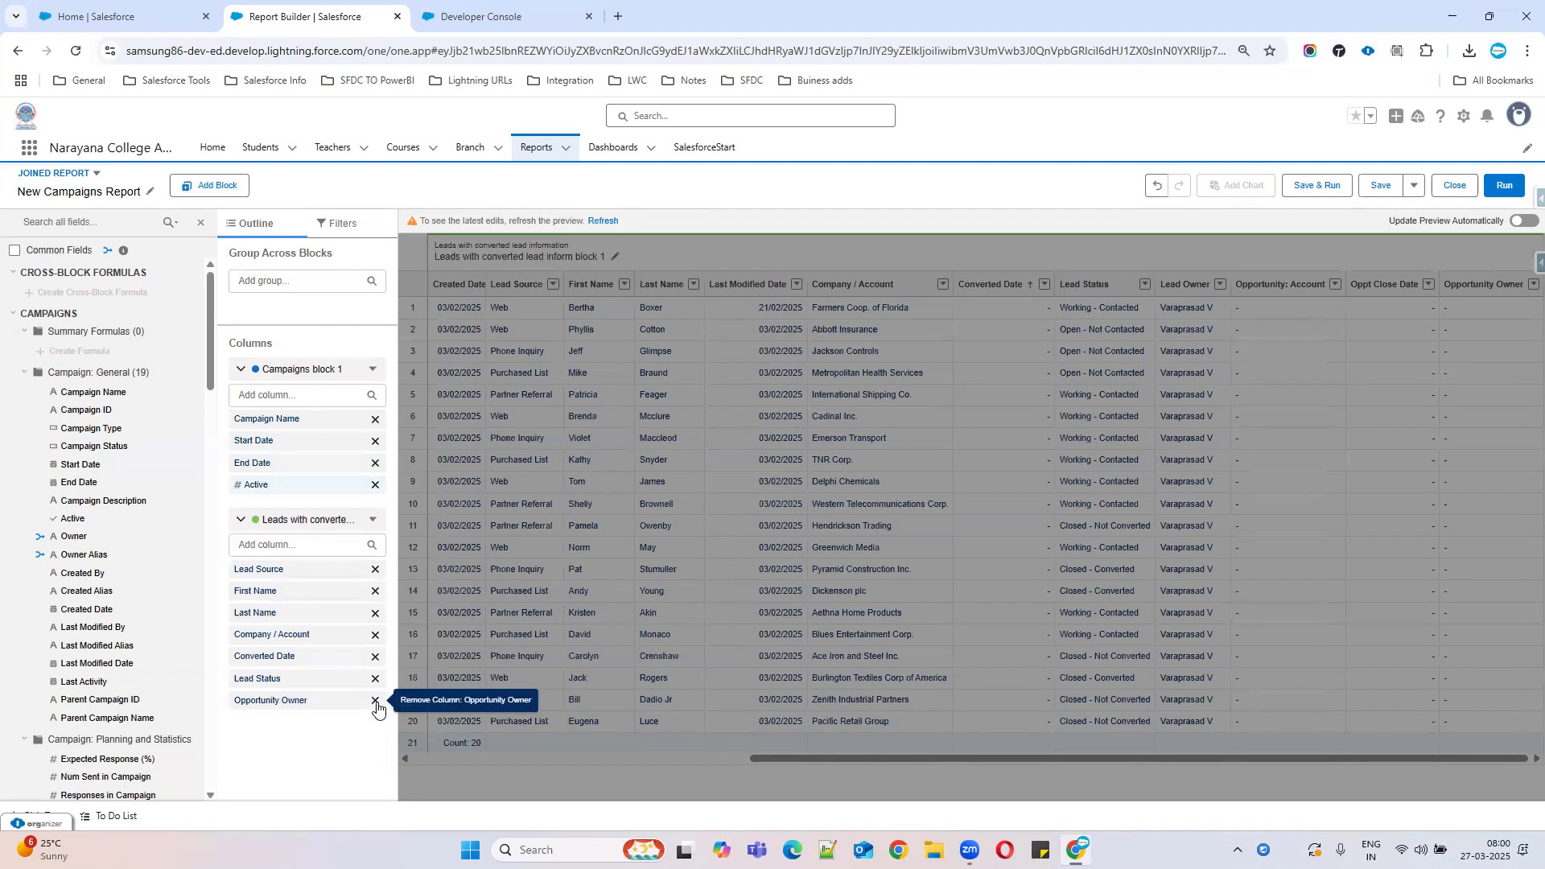
pyautogui.click(375, 701)
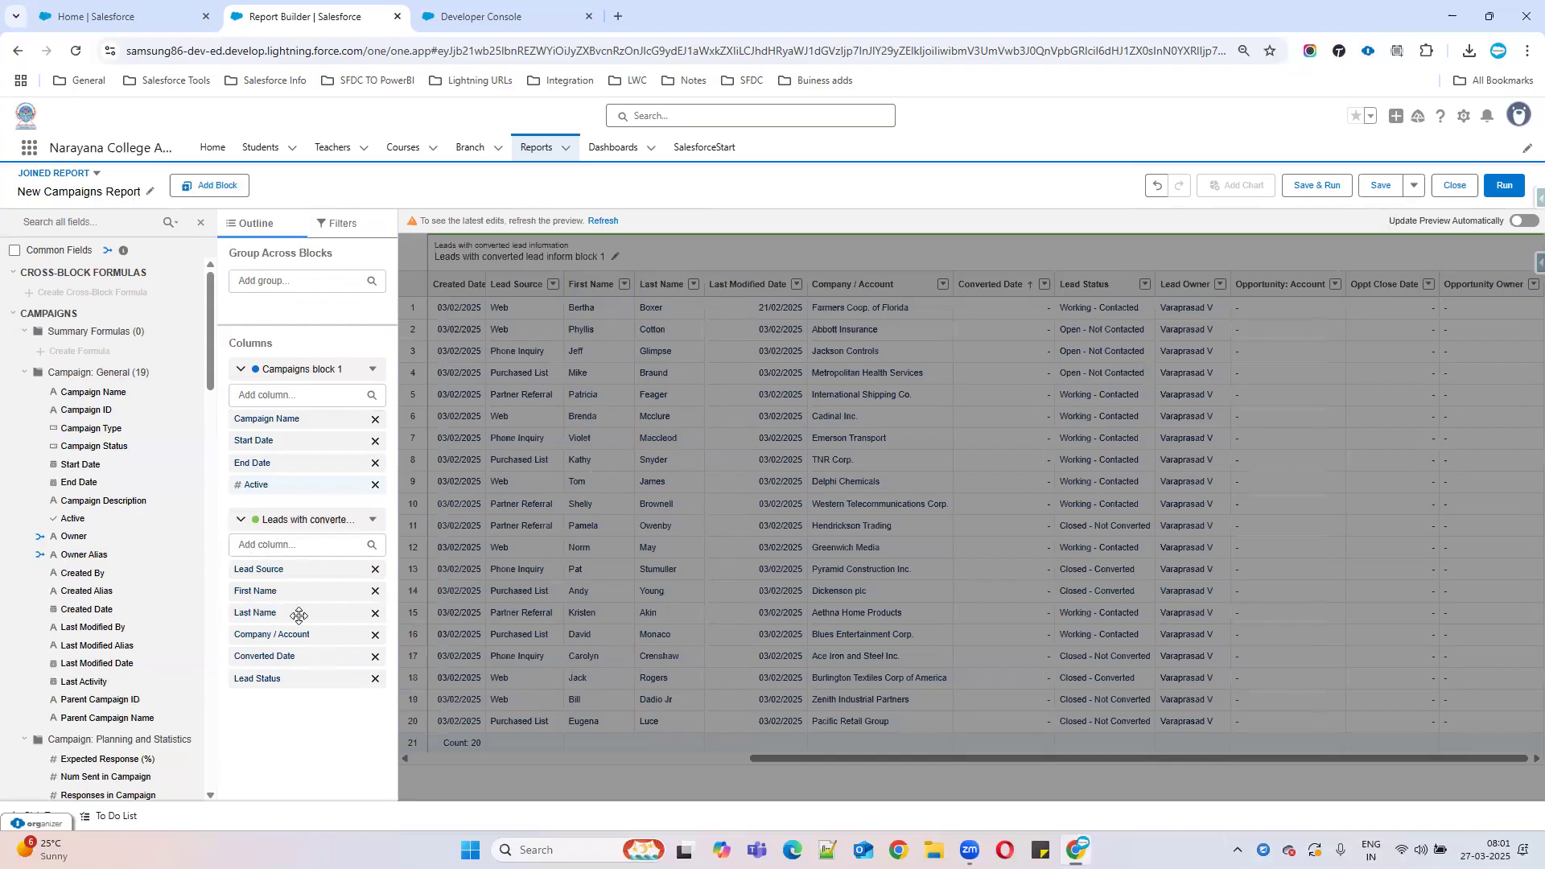
pyautogui.click(604, 222)
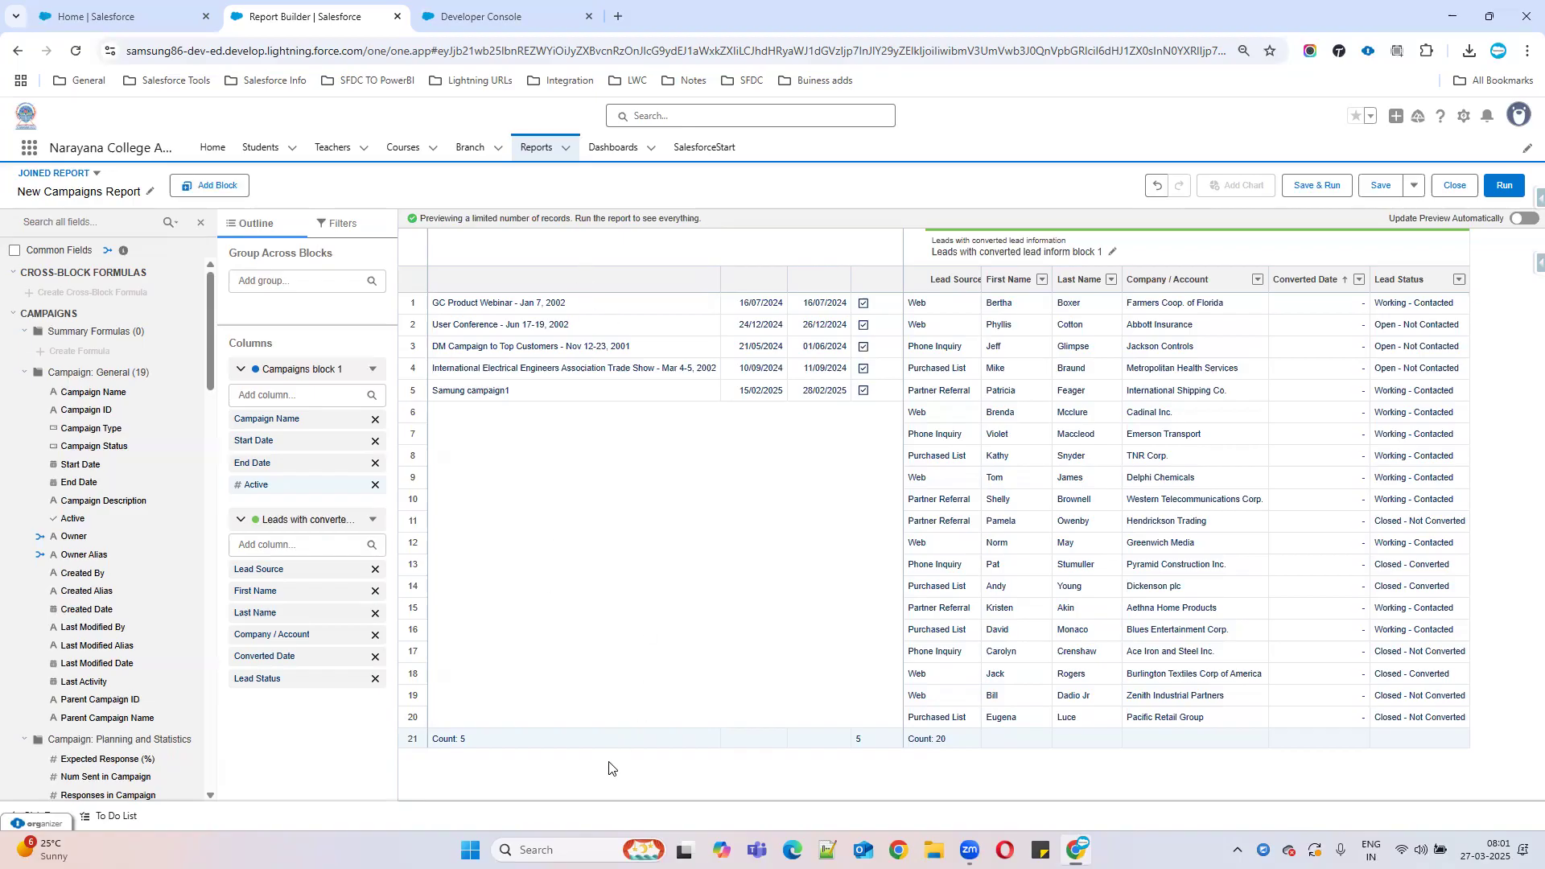
# Select the Campaigns block and begin adding another block to the joined report.
pyautogui.click(603, 573)
pyautogui.click(605, 245)
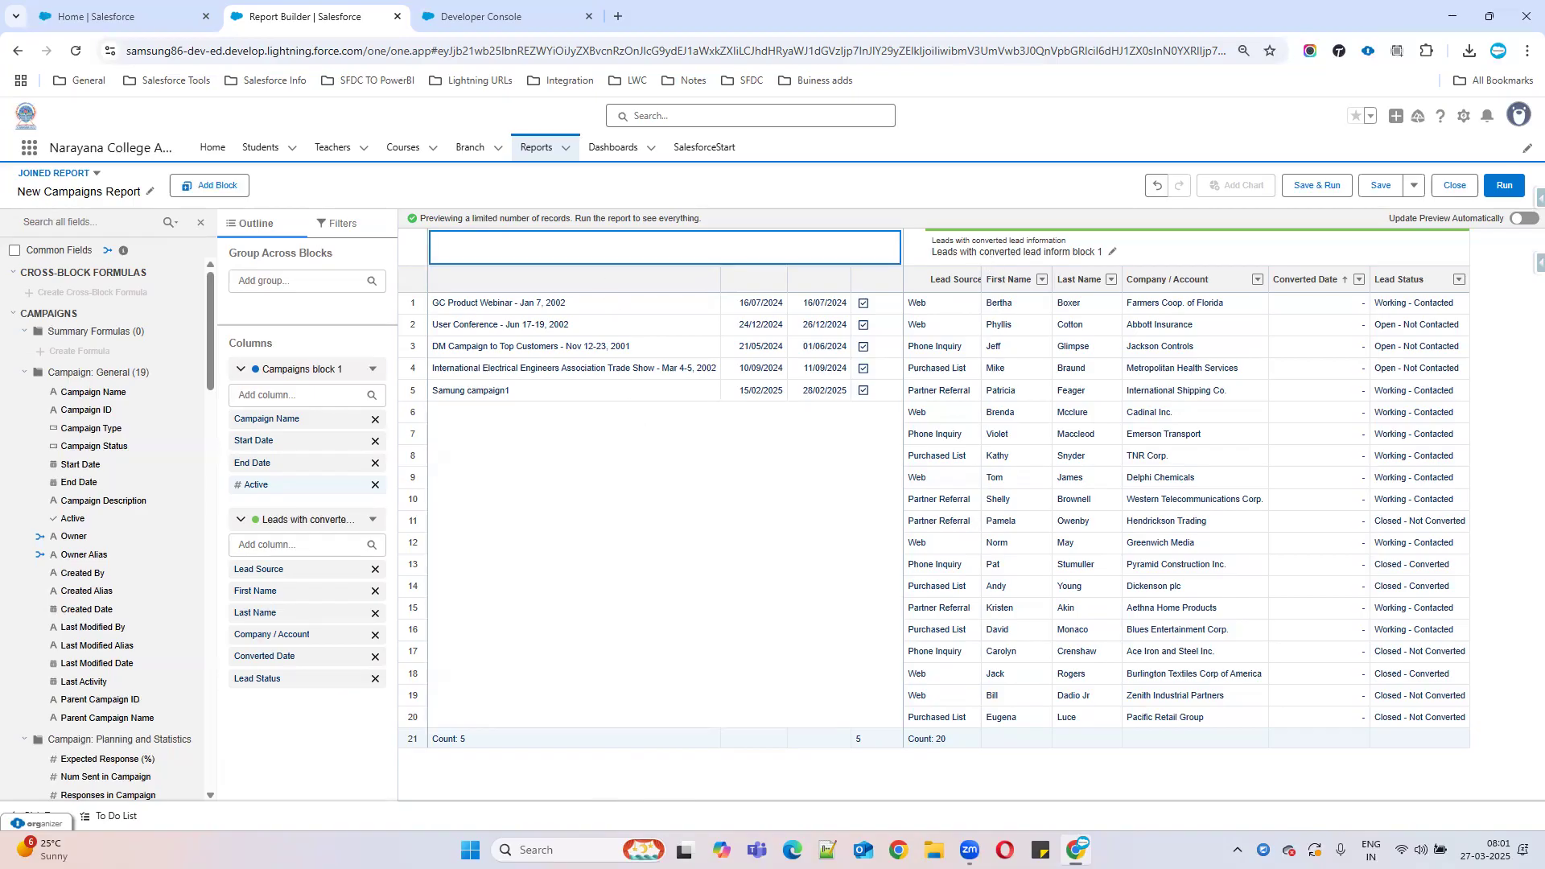
pyautogui.press('Left')
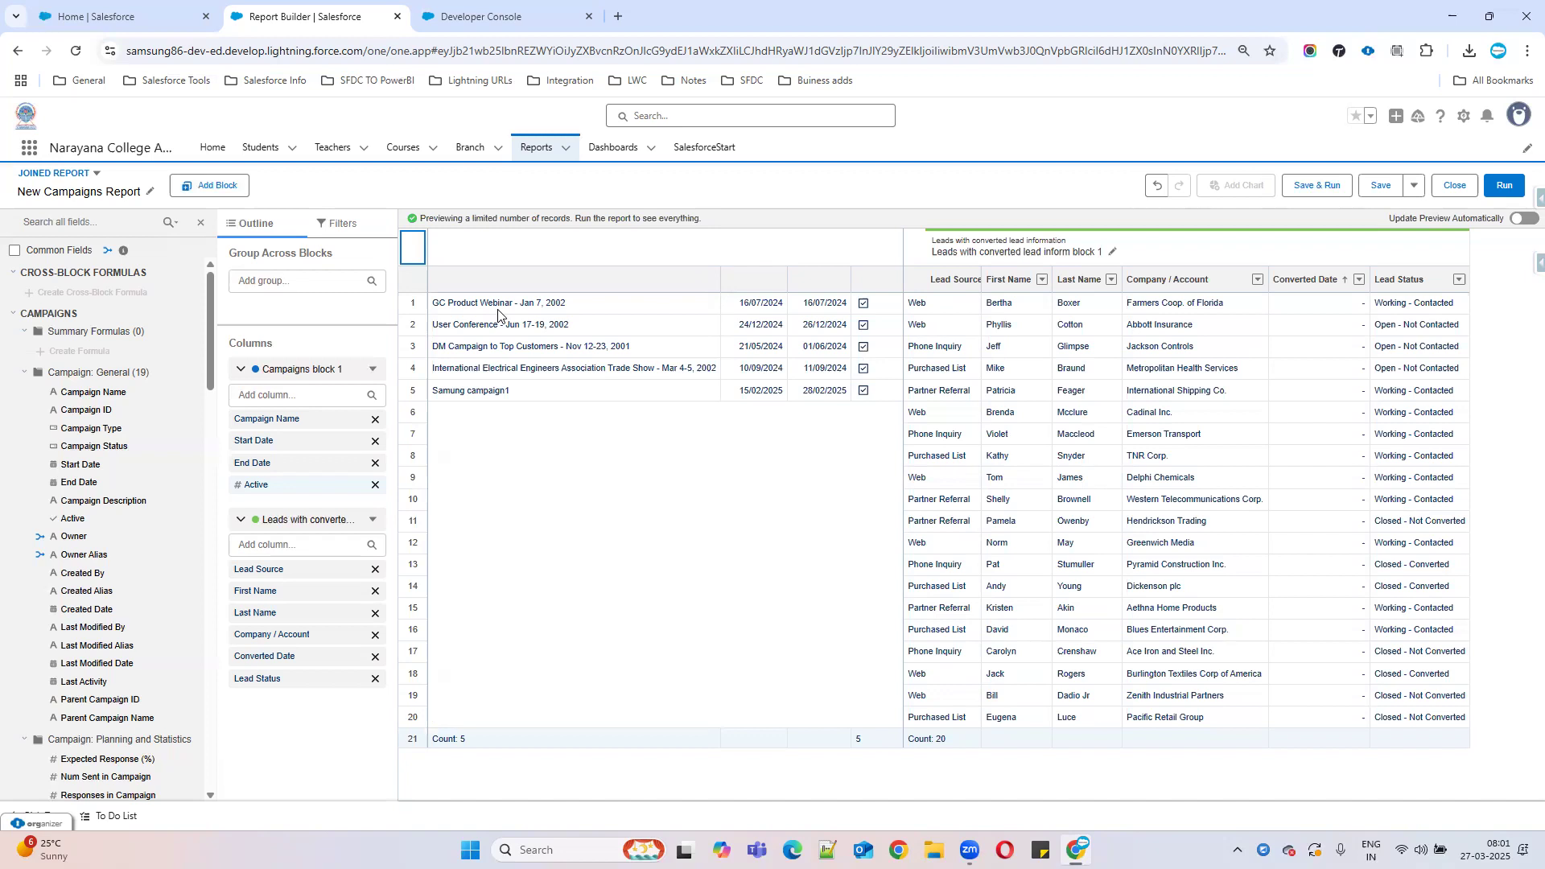
pyautogui.click(618, 631)
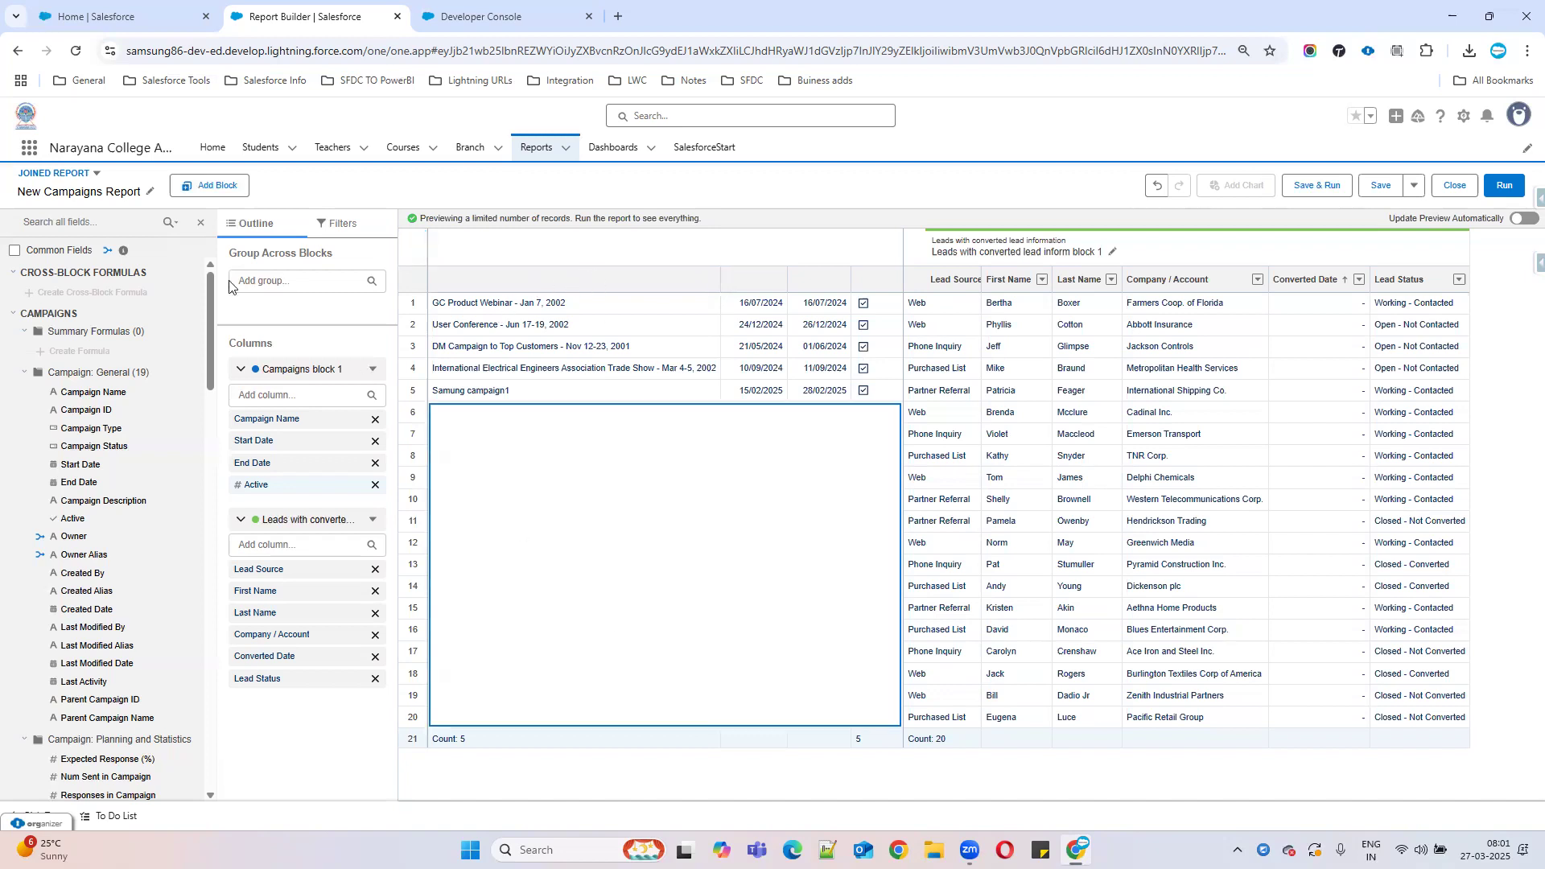
pyautogui.click(219, 190)
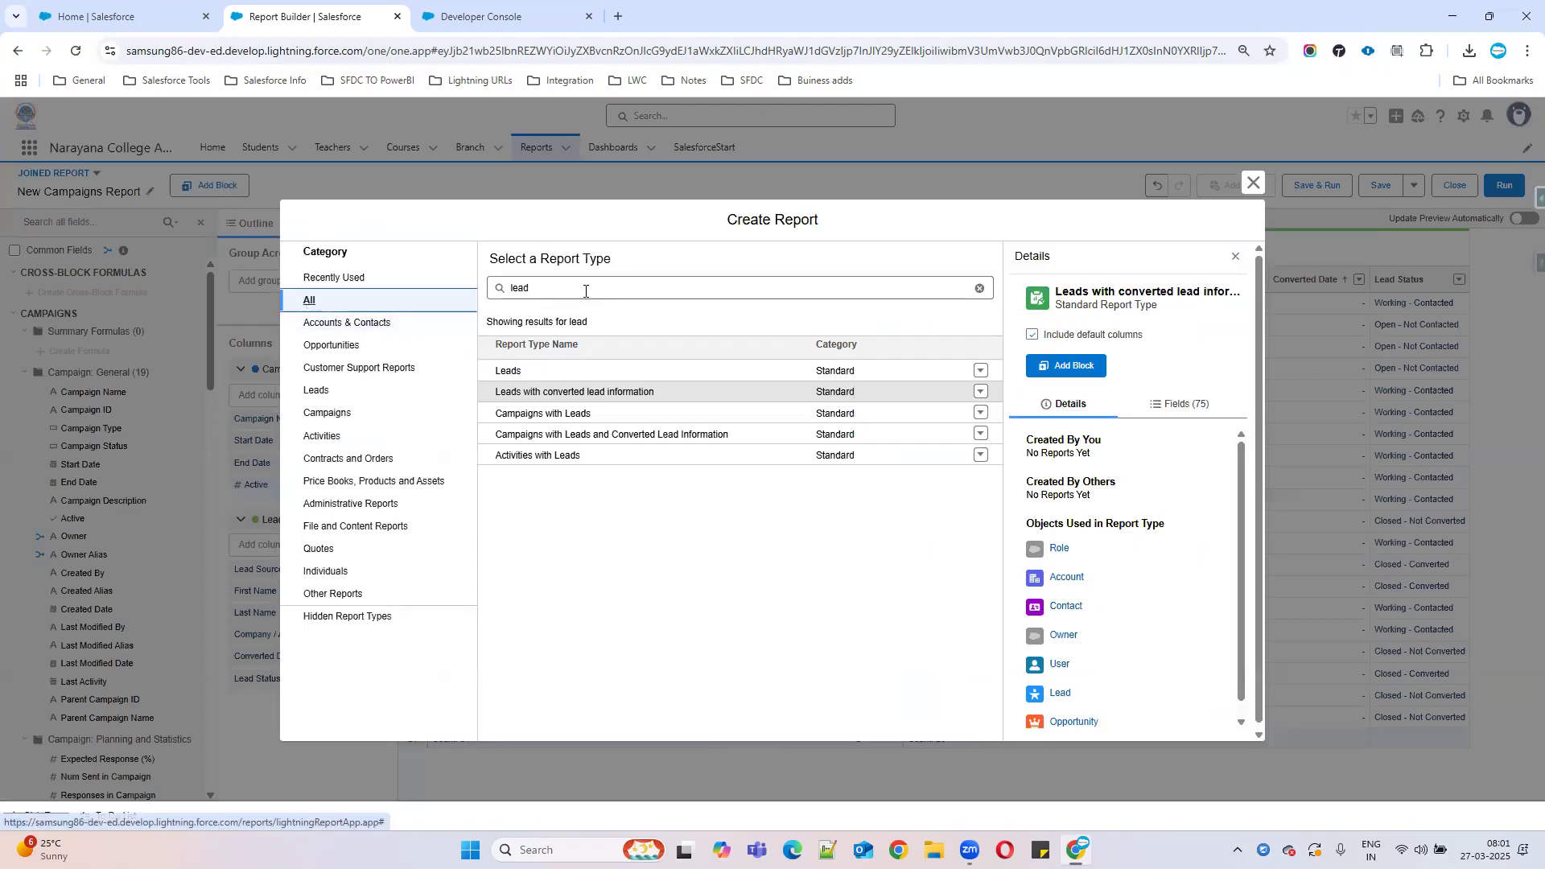
# Add an Accounts block via the 'Acco' search and refresh to preview its account columns.
pyautogui.write('Acco')
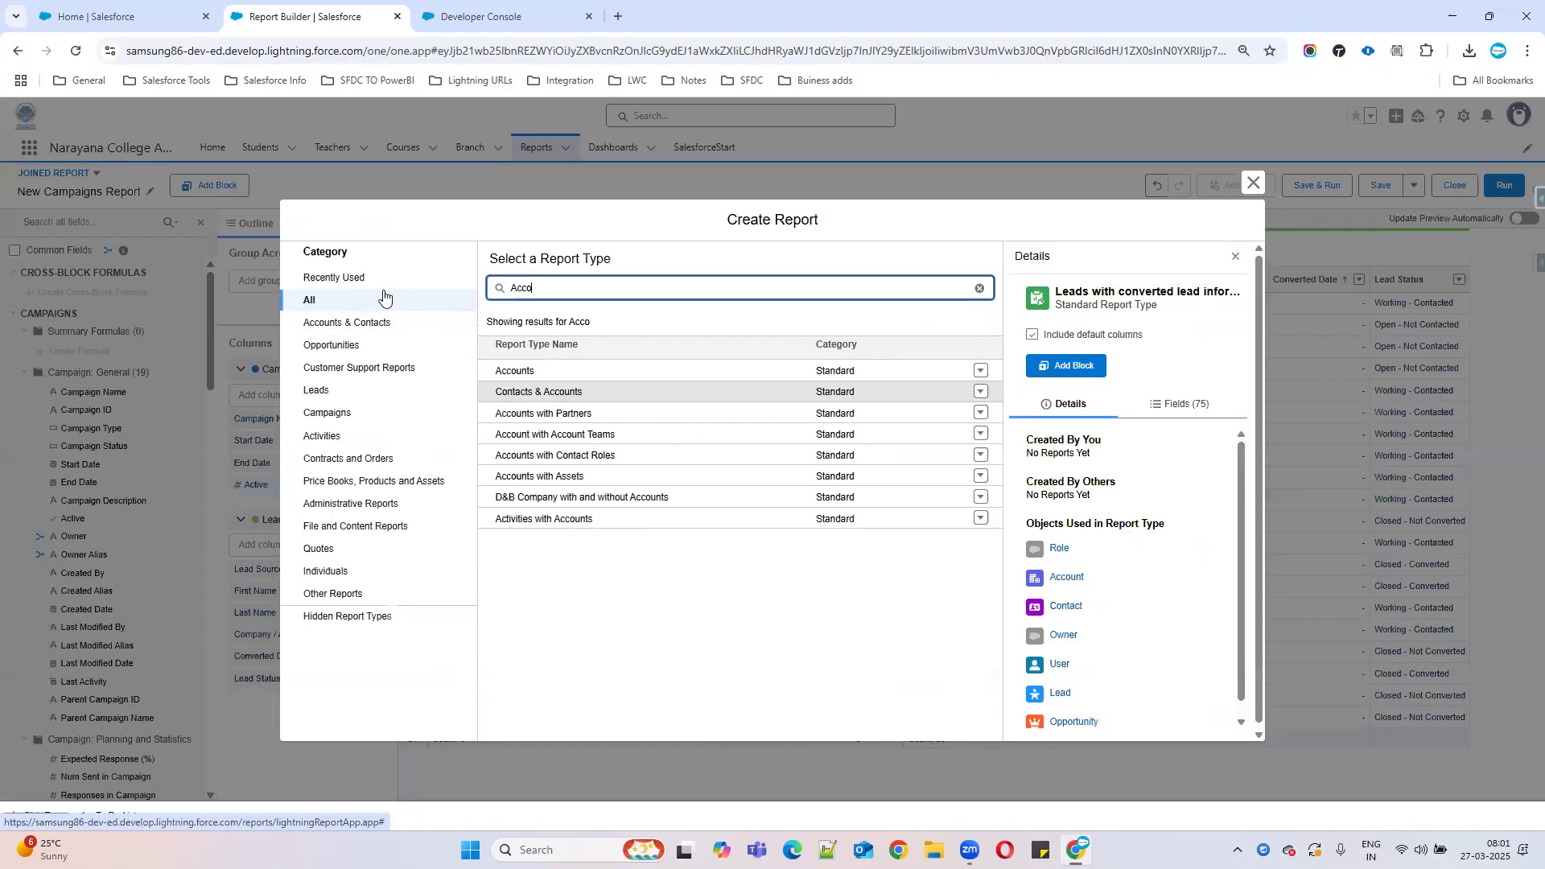
pyautogui.click(521, 377)
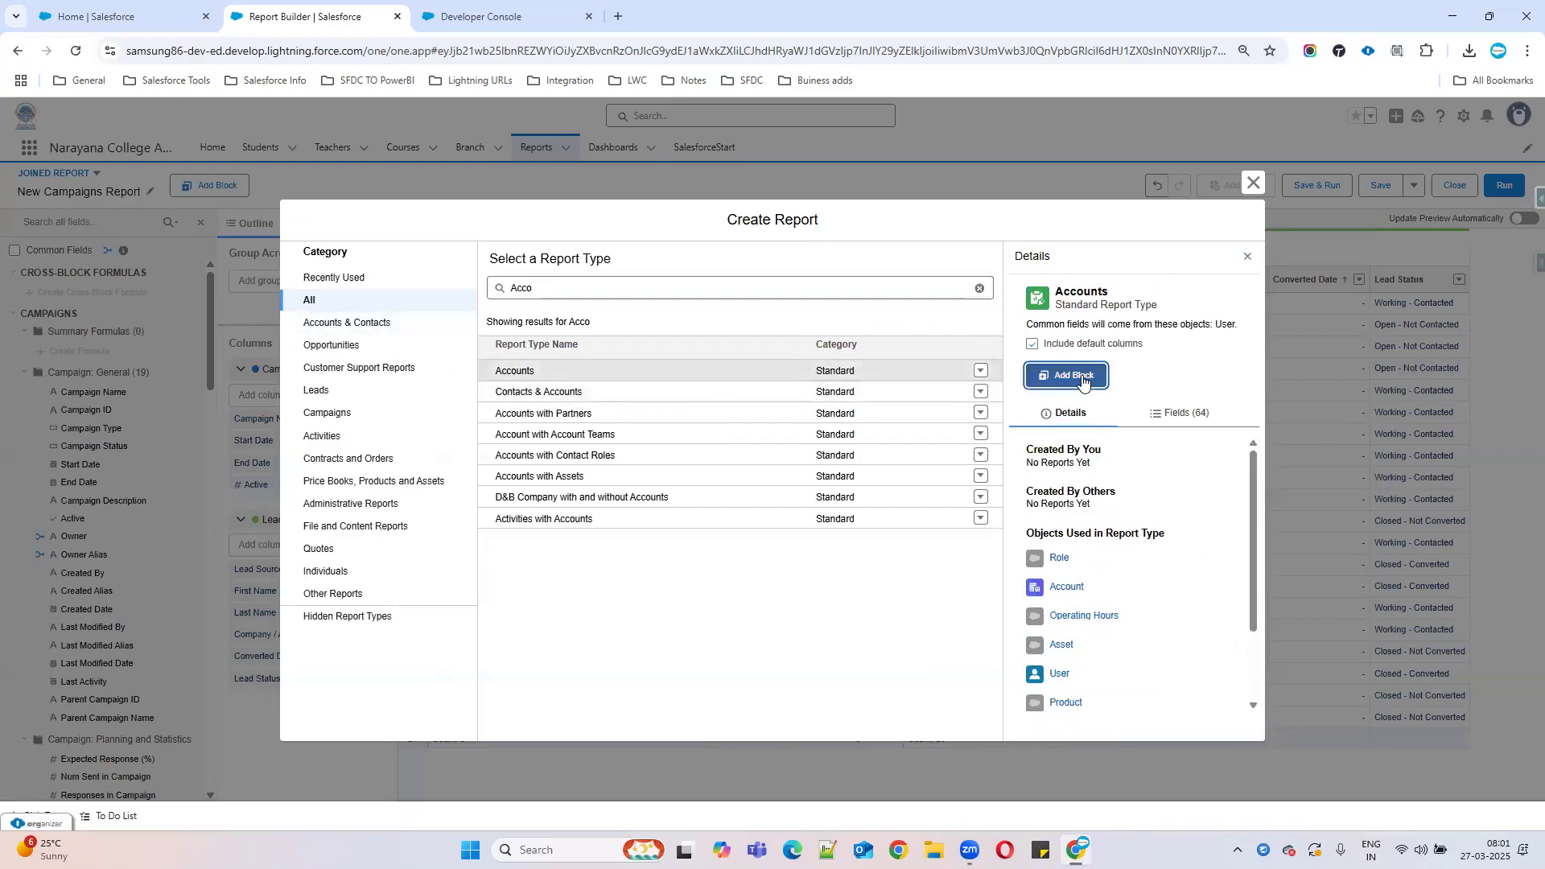
pyautogui.click(1081, 378)
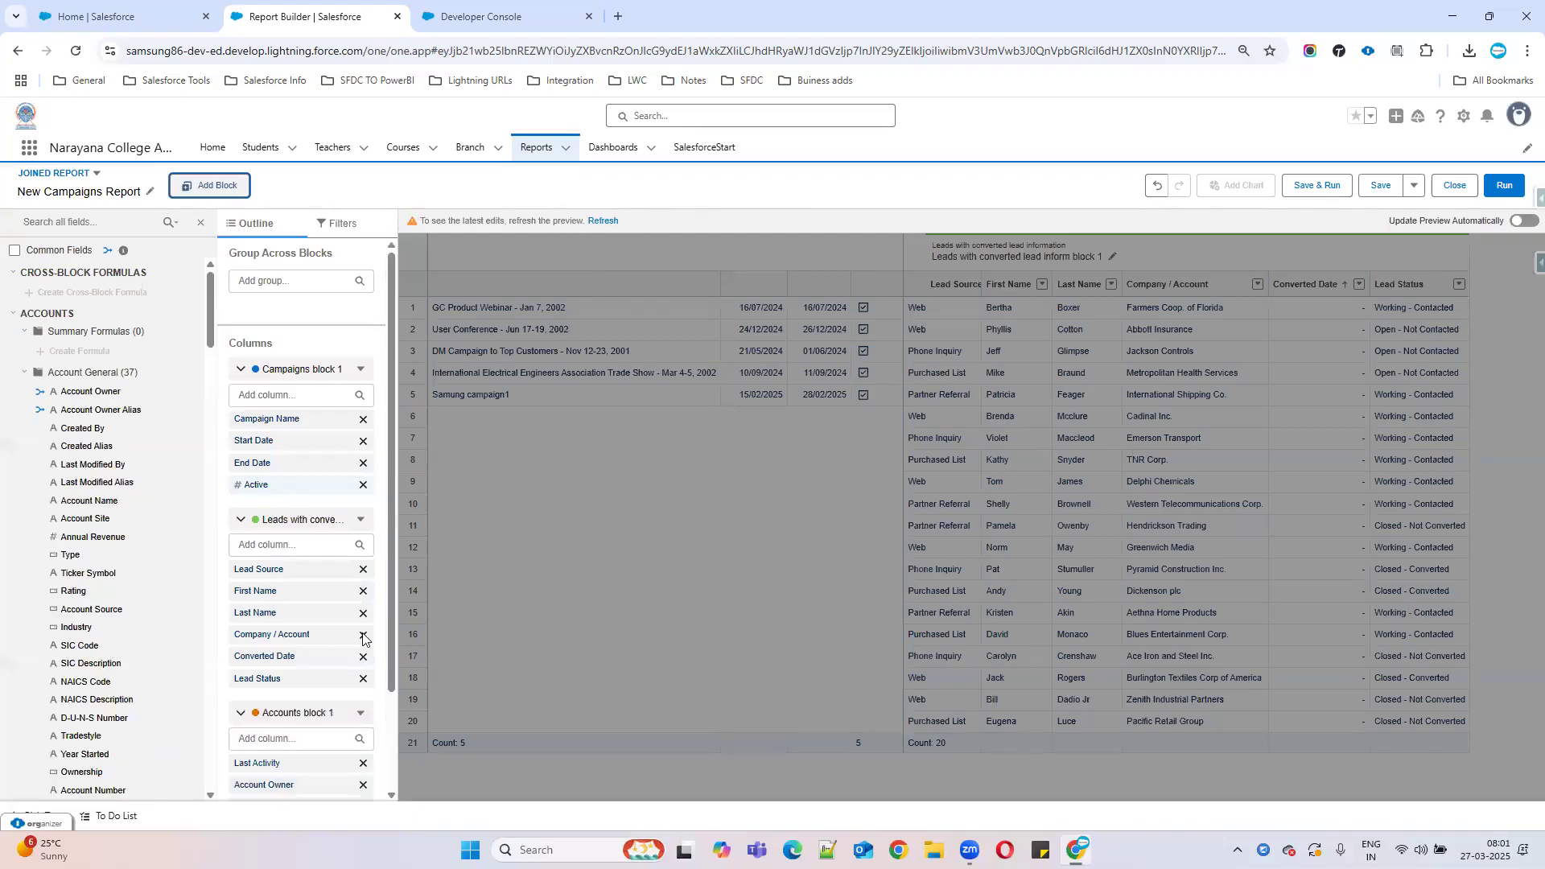
pyautogui.scroll(-2, 313, 691)
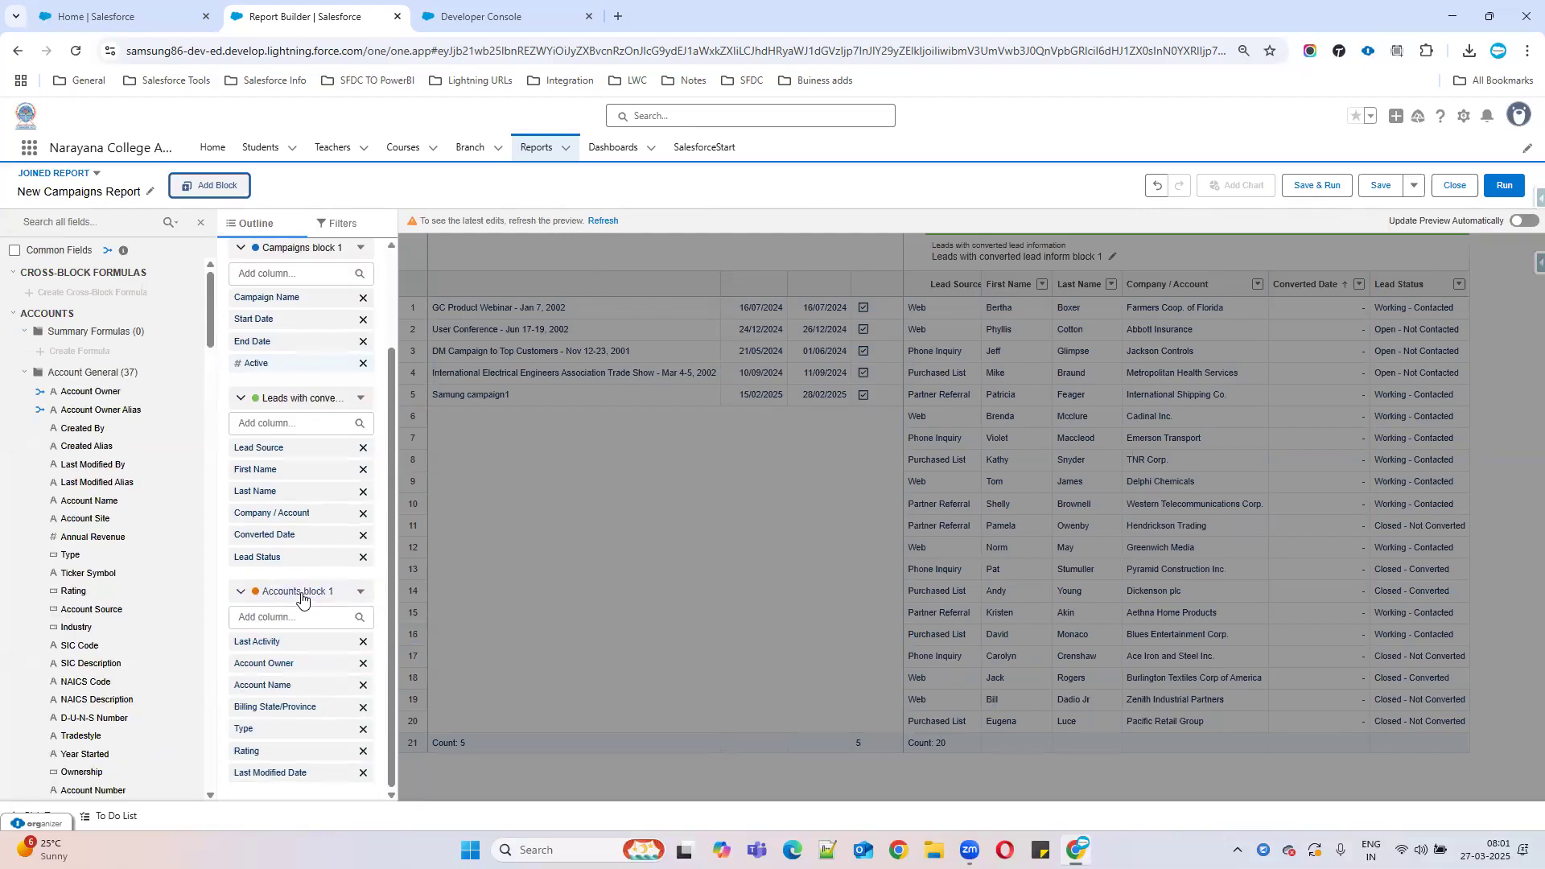
pyautogui.click(604, 221)
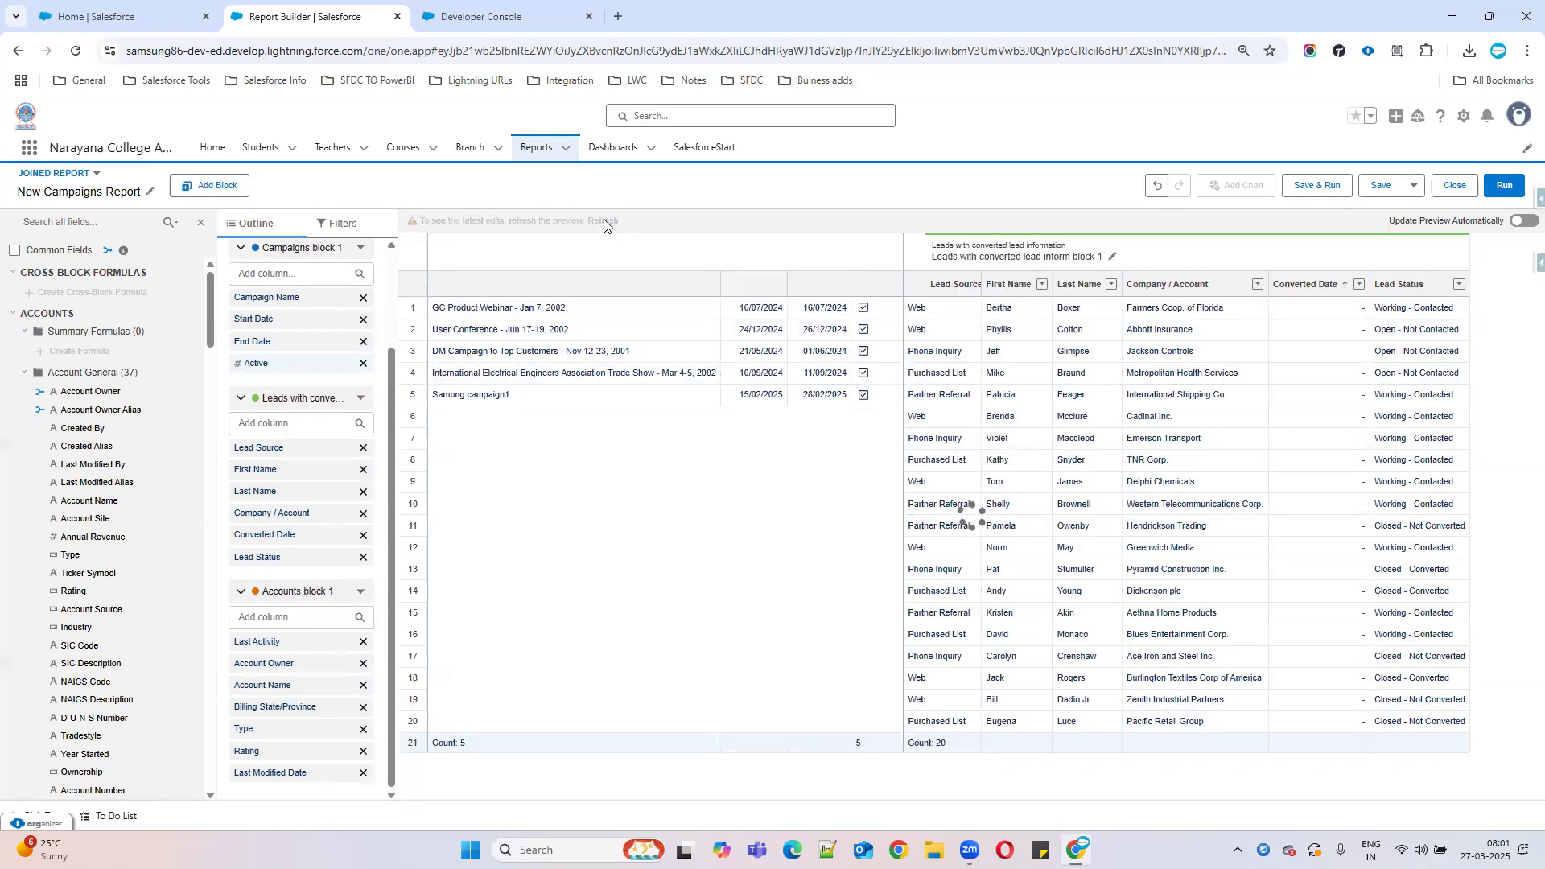
pyautogui.moveTo(1144, 756); pyautogui.dragTo(1481, 758)
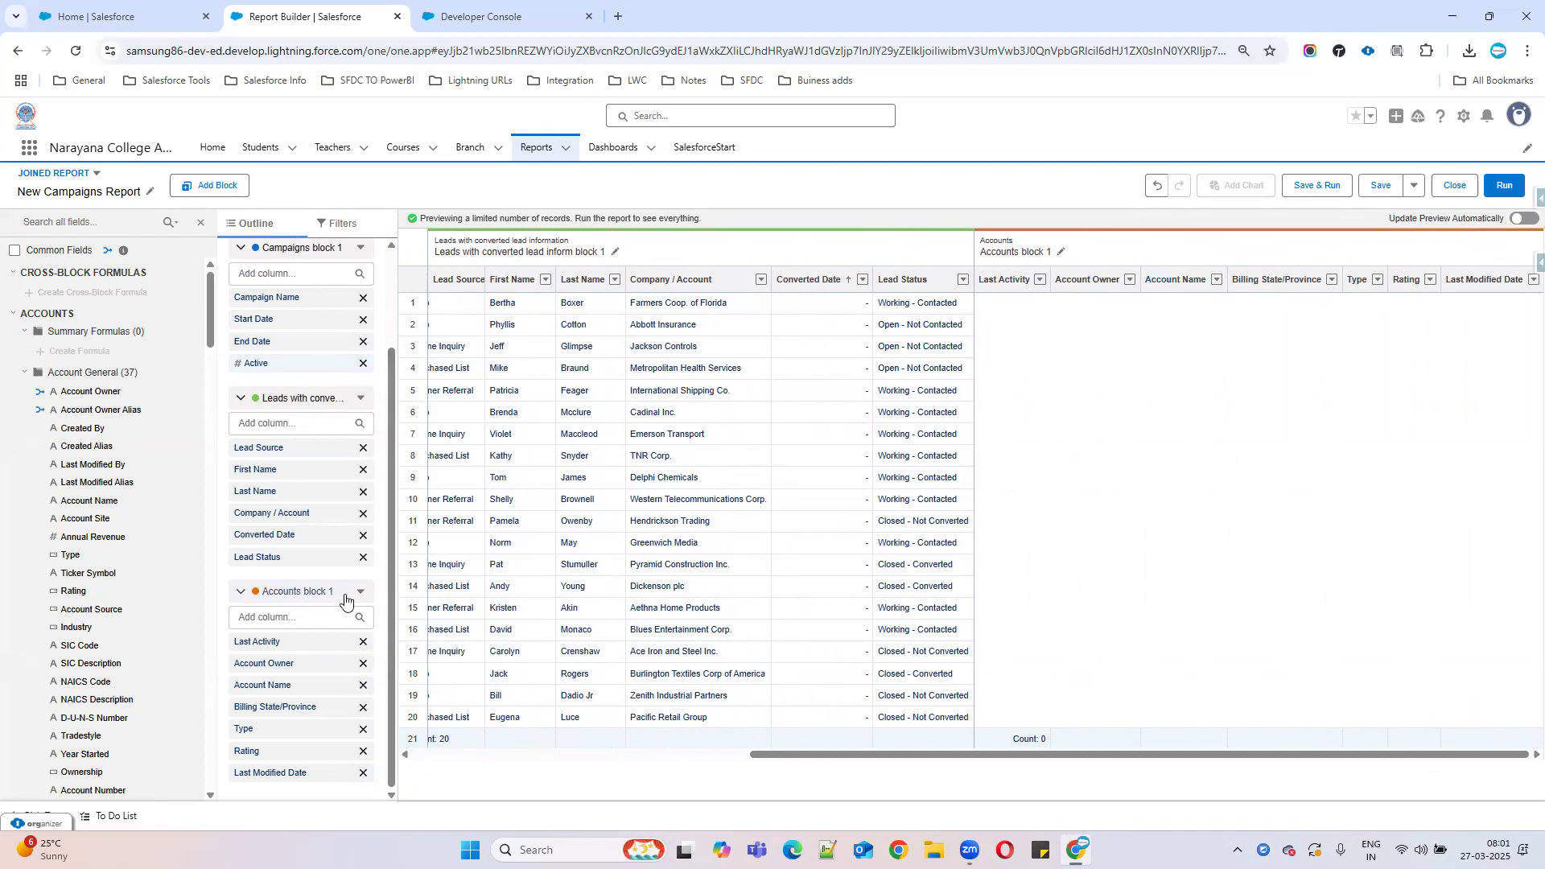
pyautogui.click(289, 595)
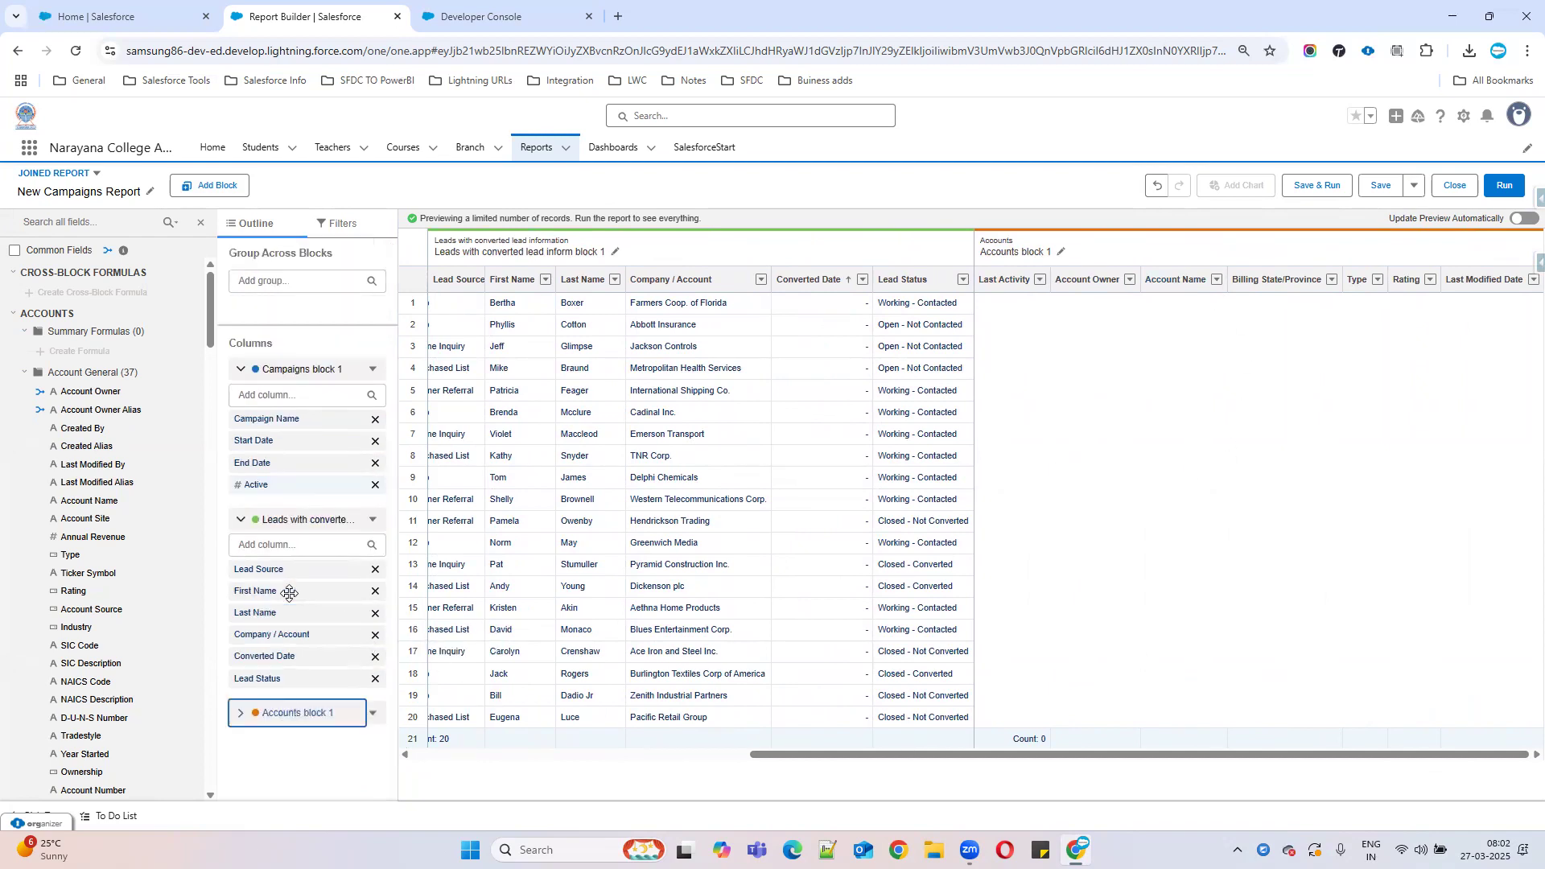
# Set the Accounts block's Show Me filter to All accounts.
pyautogui.click(289, 713)
pyautogui.click(332, 224)
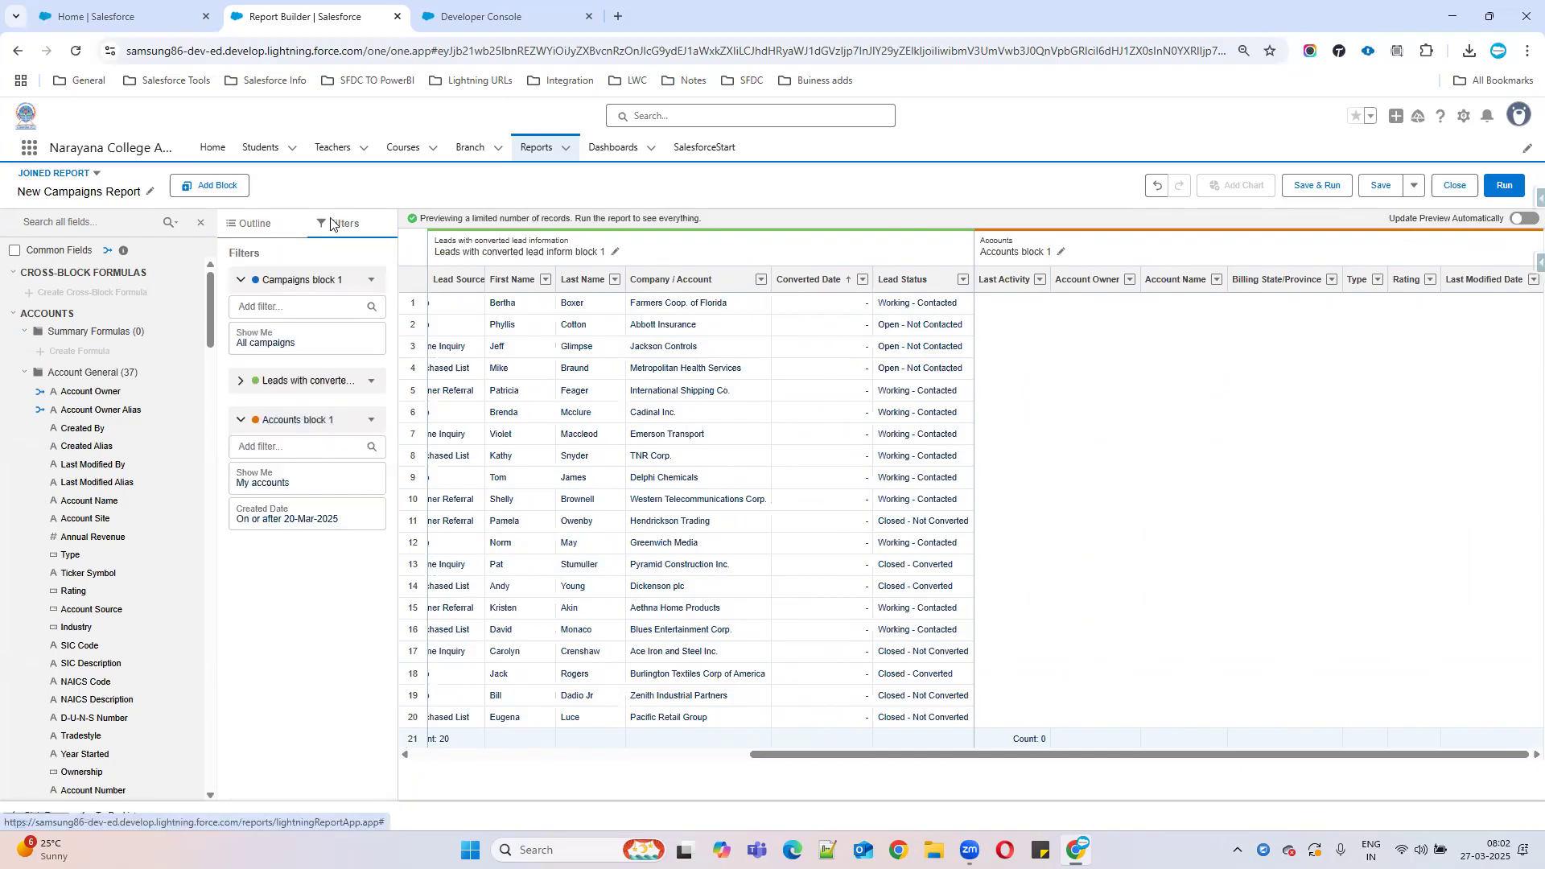
pyautogui.click(264, 484)
pyautogui.click(467, 486)
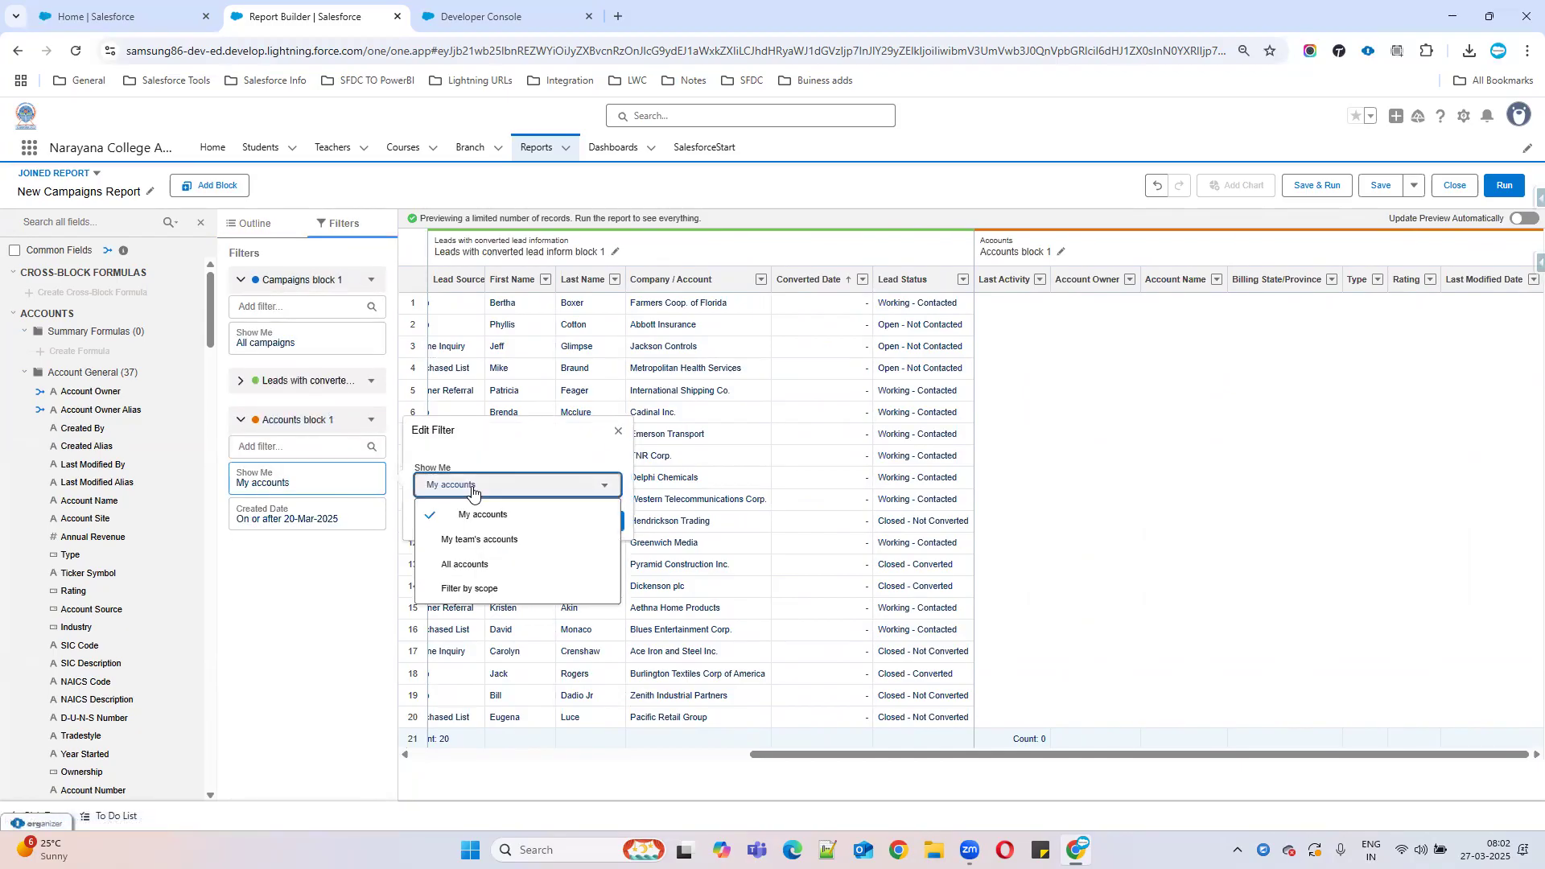
pyautogui.click(474, 568)
pyautogui.click(283, 518)
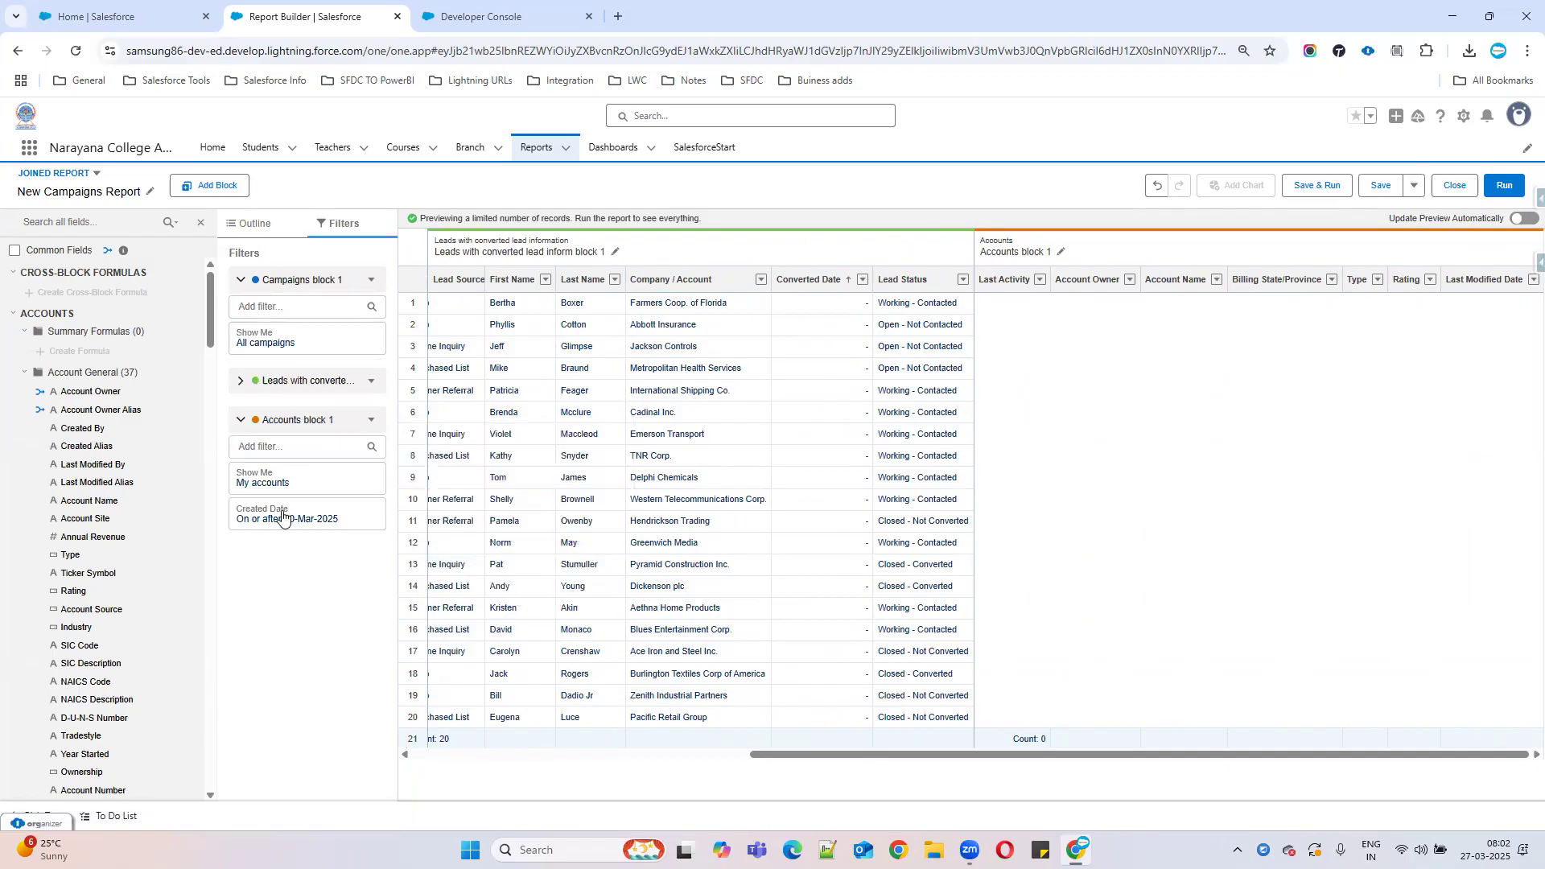
# Change the Accounts Created Date filter range to All Time and refresh the preview.
pyautogui.click(283, 518)
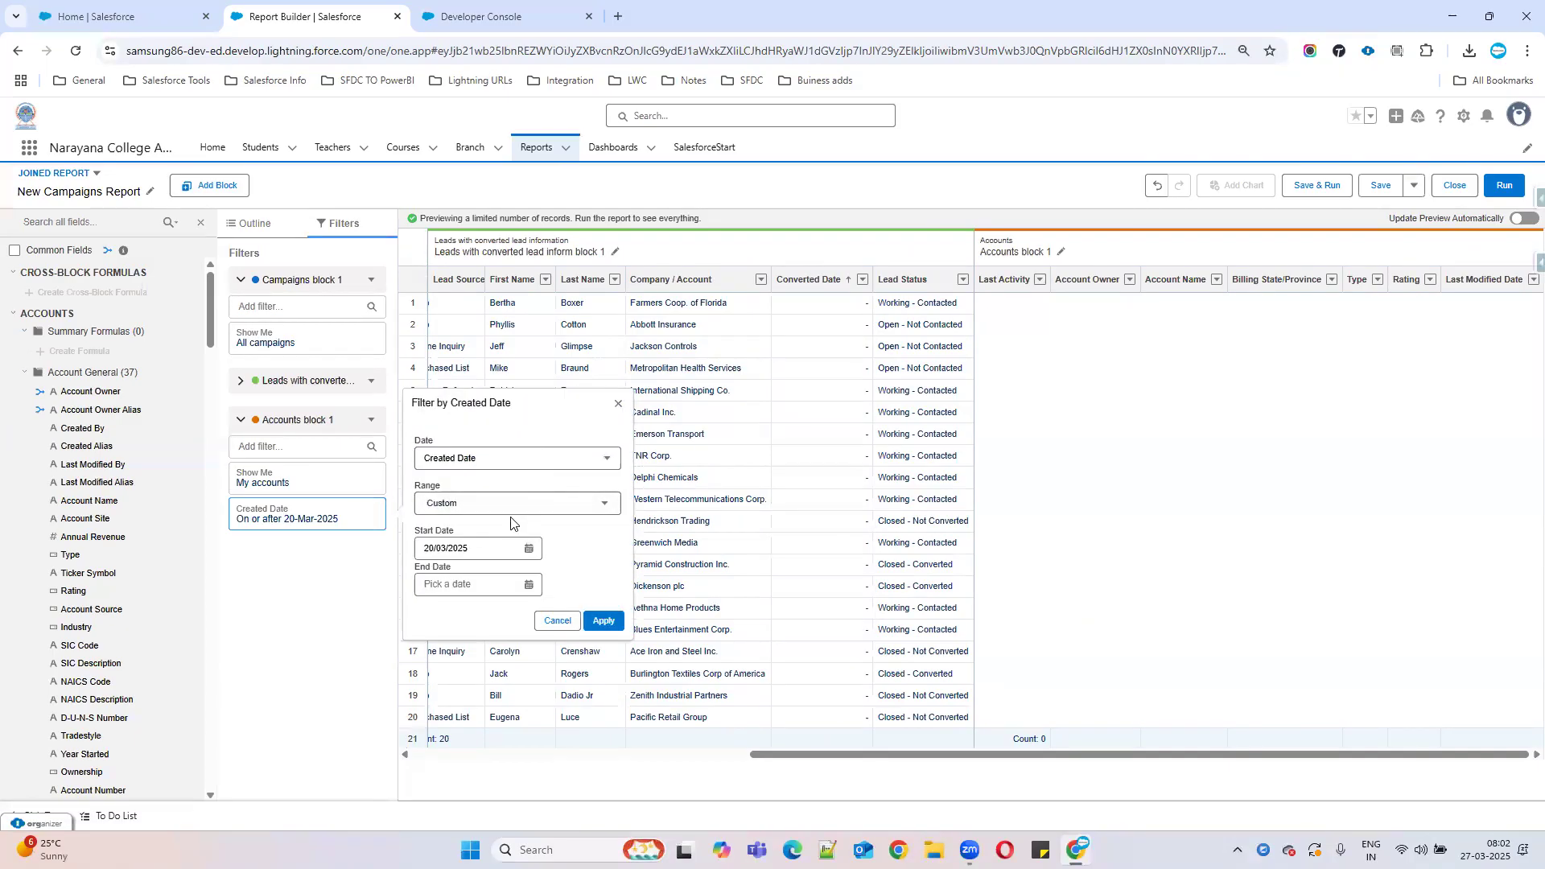
pyautogui.click(580, 506)
pyautogui.click(446, 534)
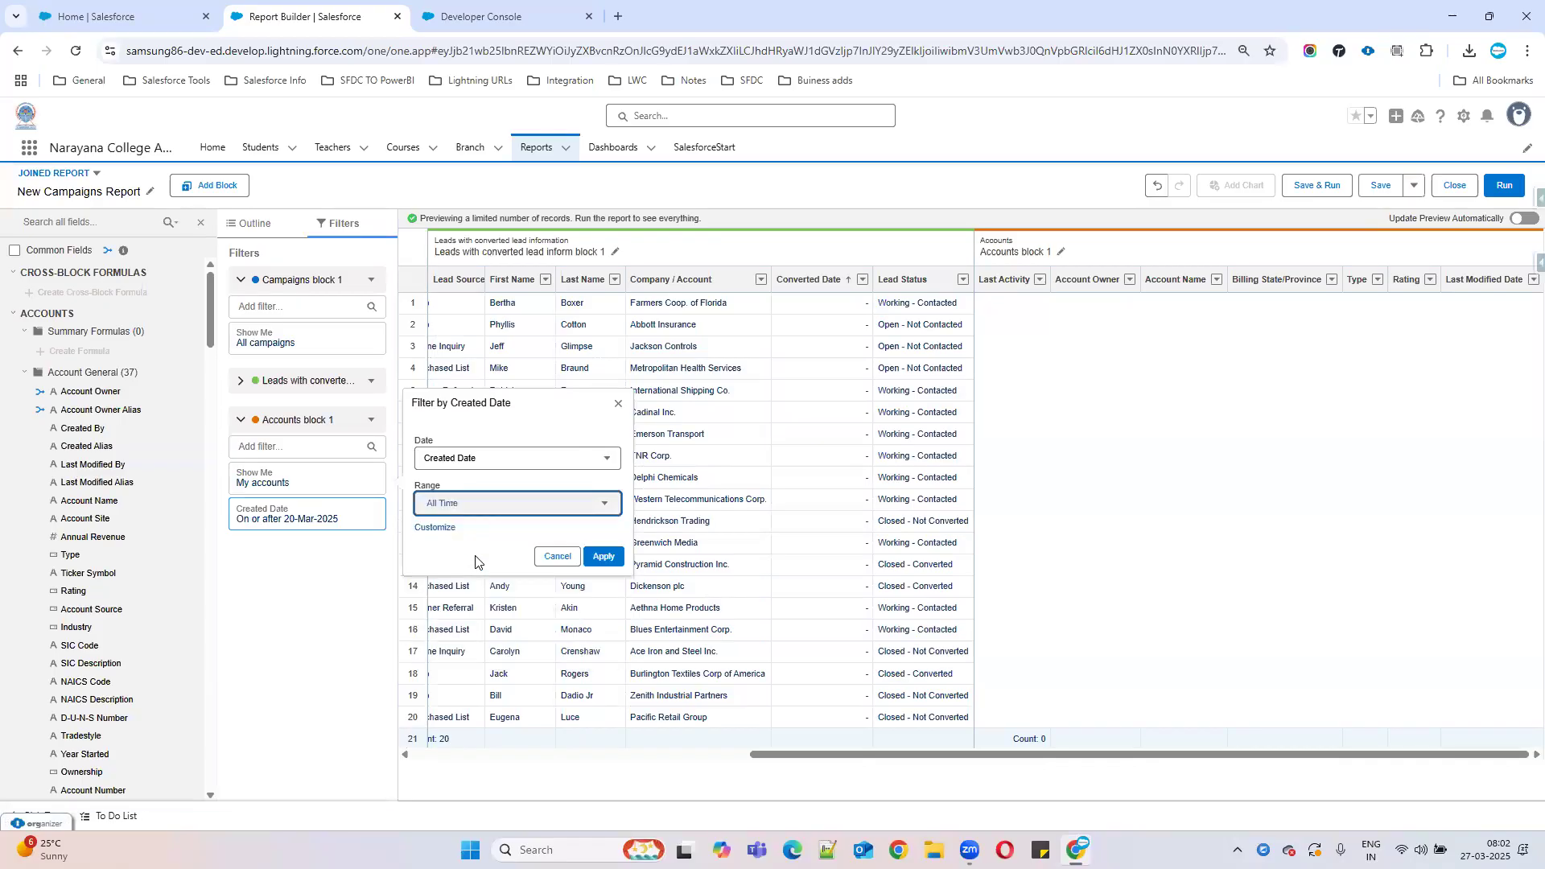
pyautogui.click(603, 557)
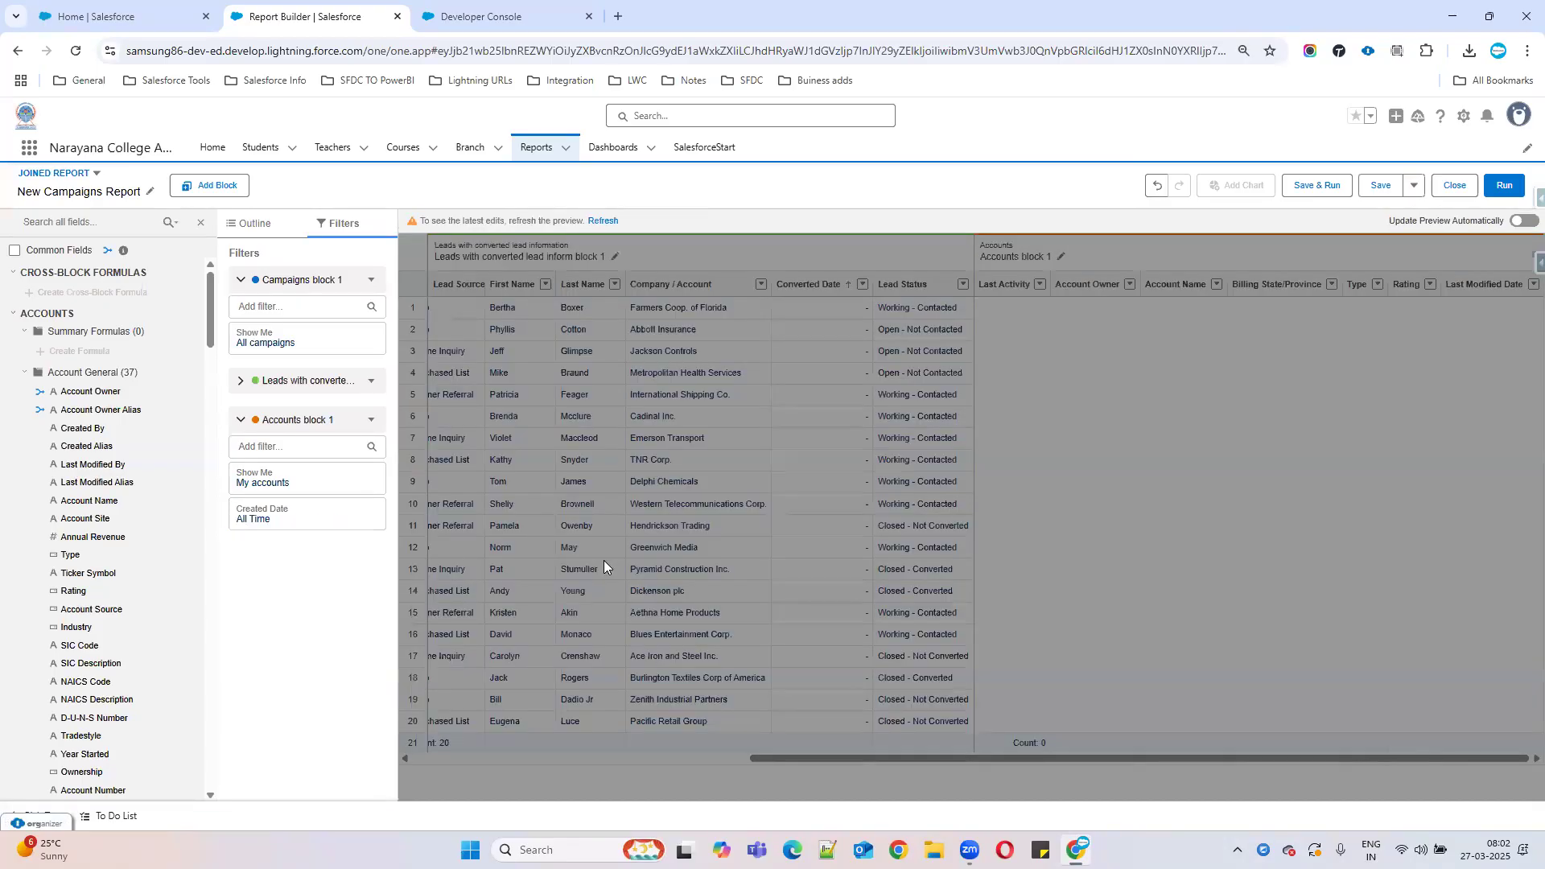
pyautogui.click(602, 221)
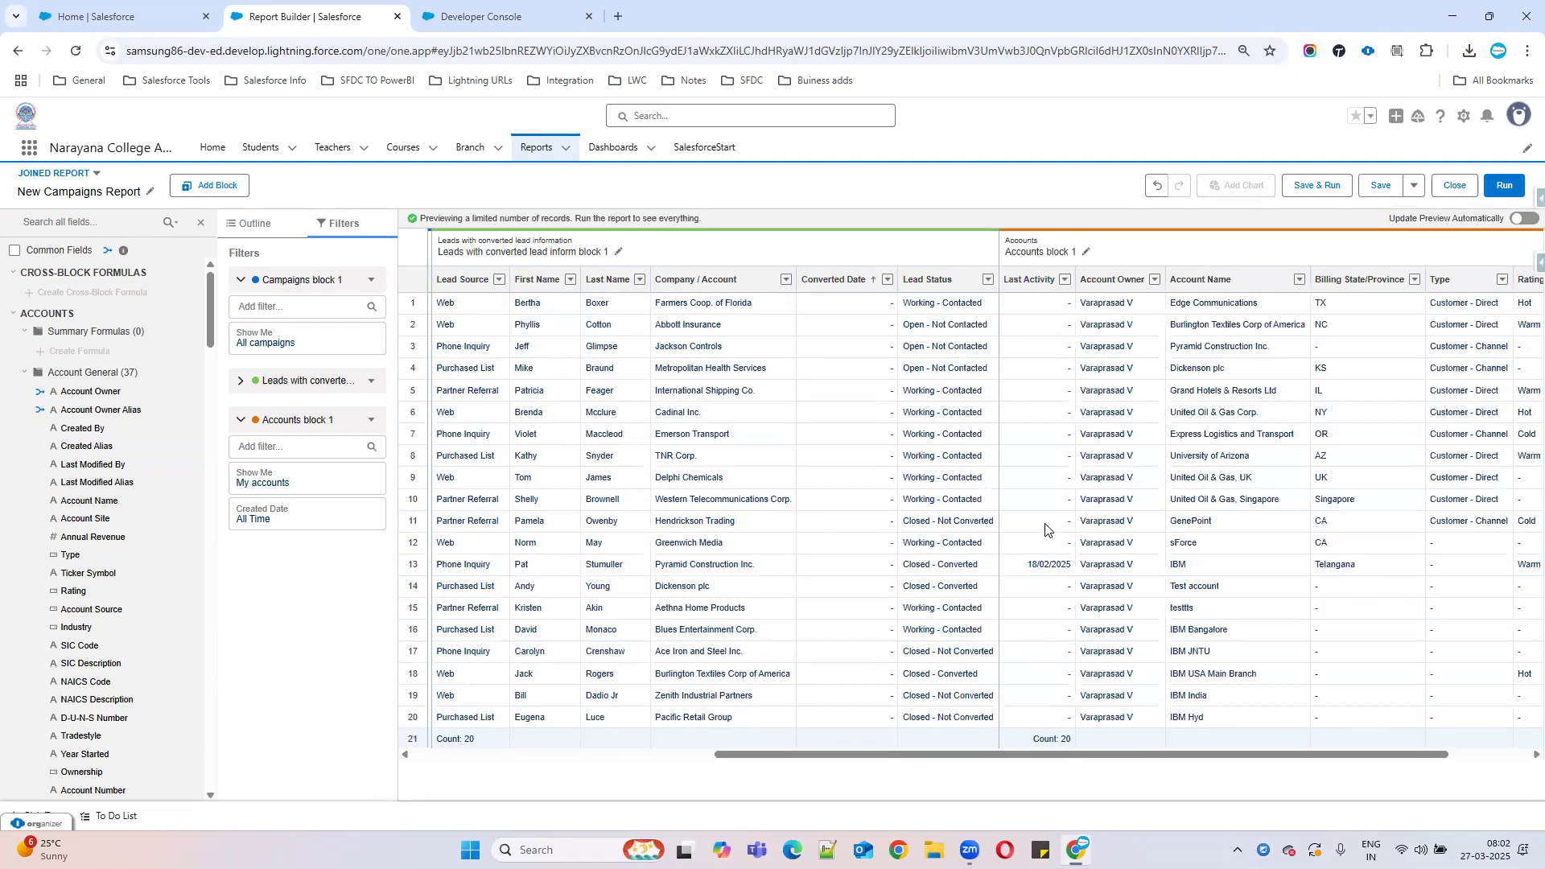
# Search 'opp', compare Opportunities report types, and add plain Opportunities as a new block.
pyautogui.click(219, 193)
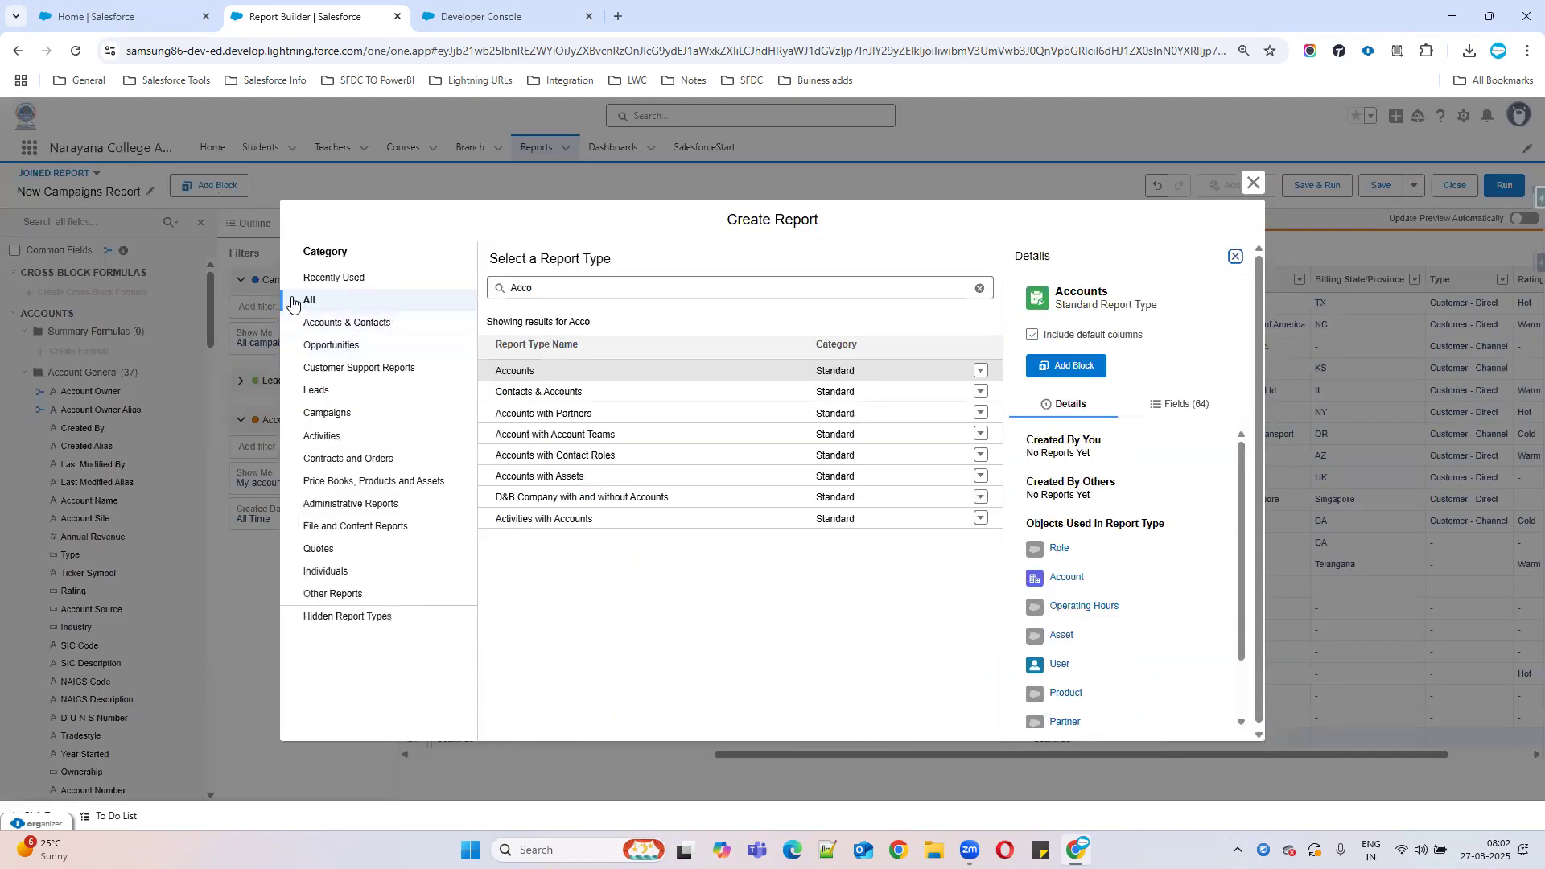
pyautogui.moveTo(547, 293); pyautogui.dragTo(419, 298)
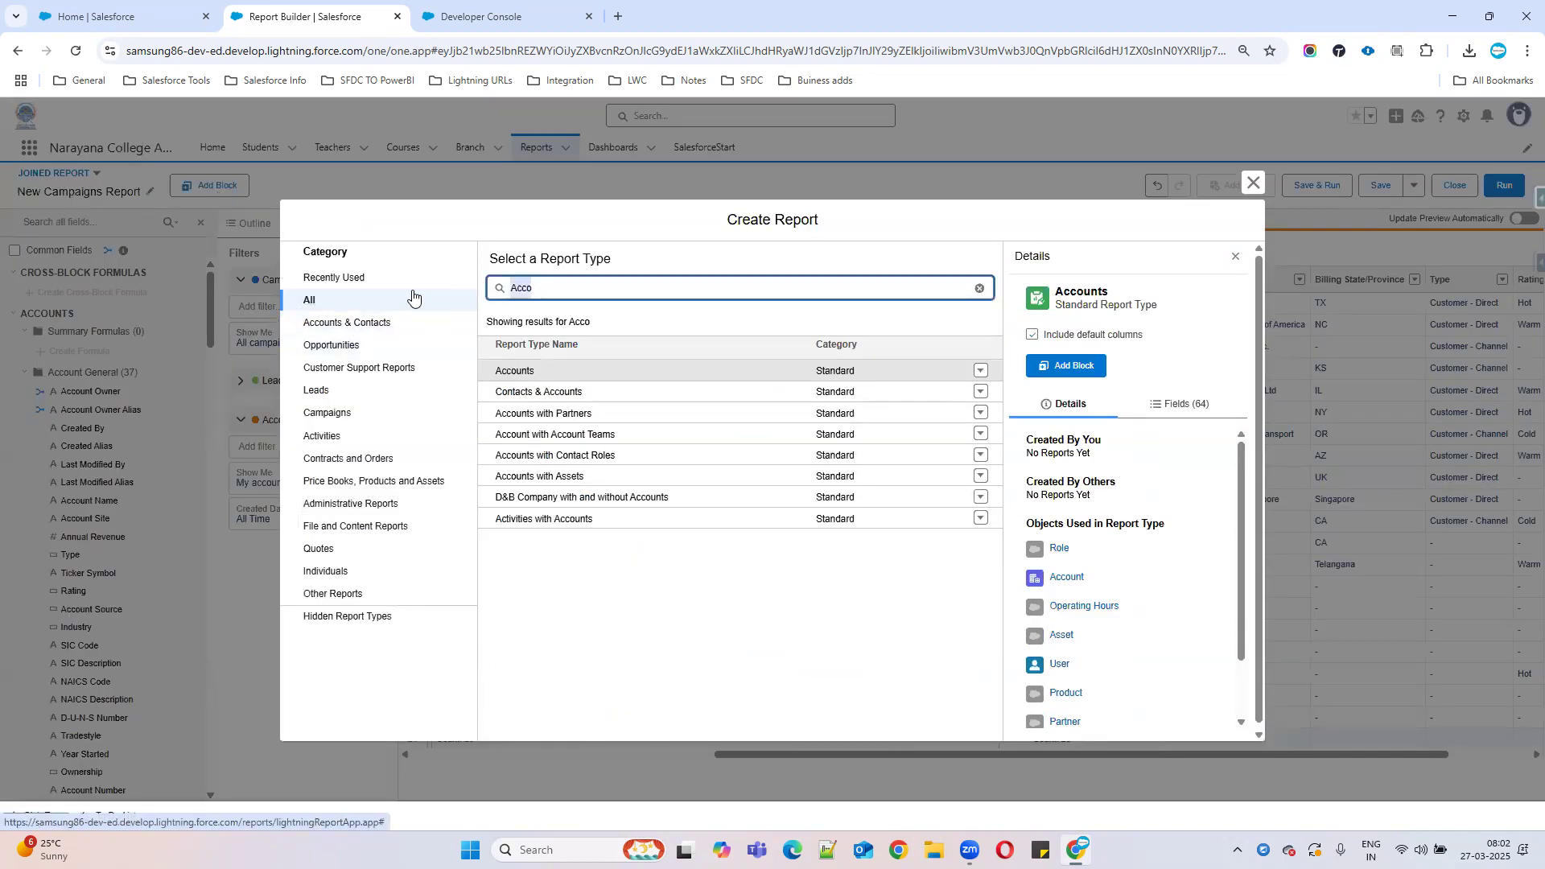
pyautogui.write('oppo')
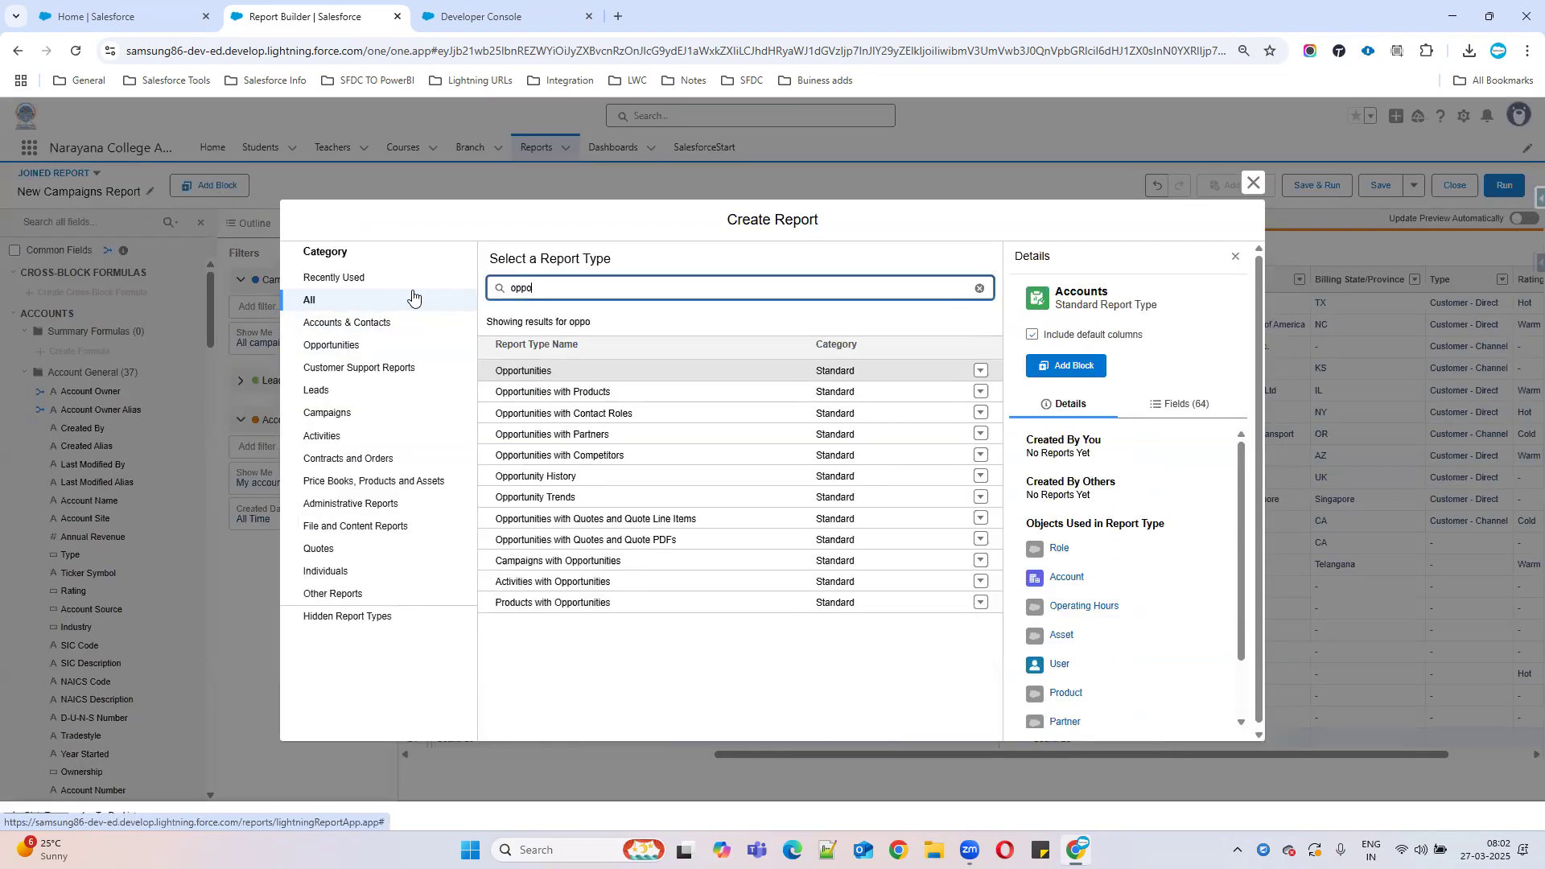
pyautogui.click(526, 371)
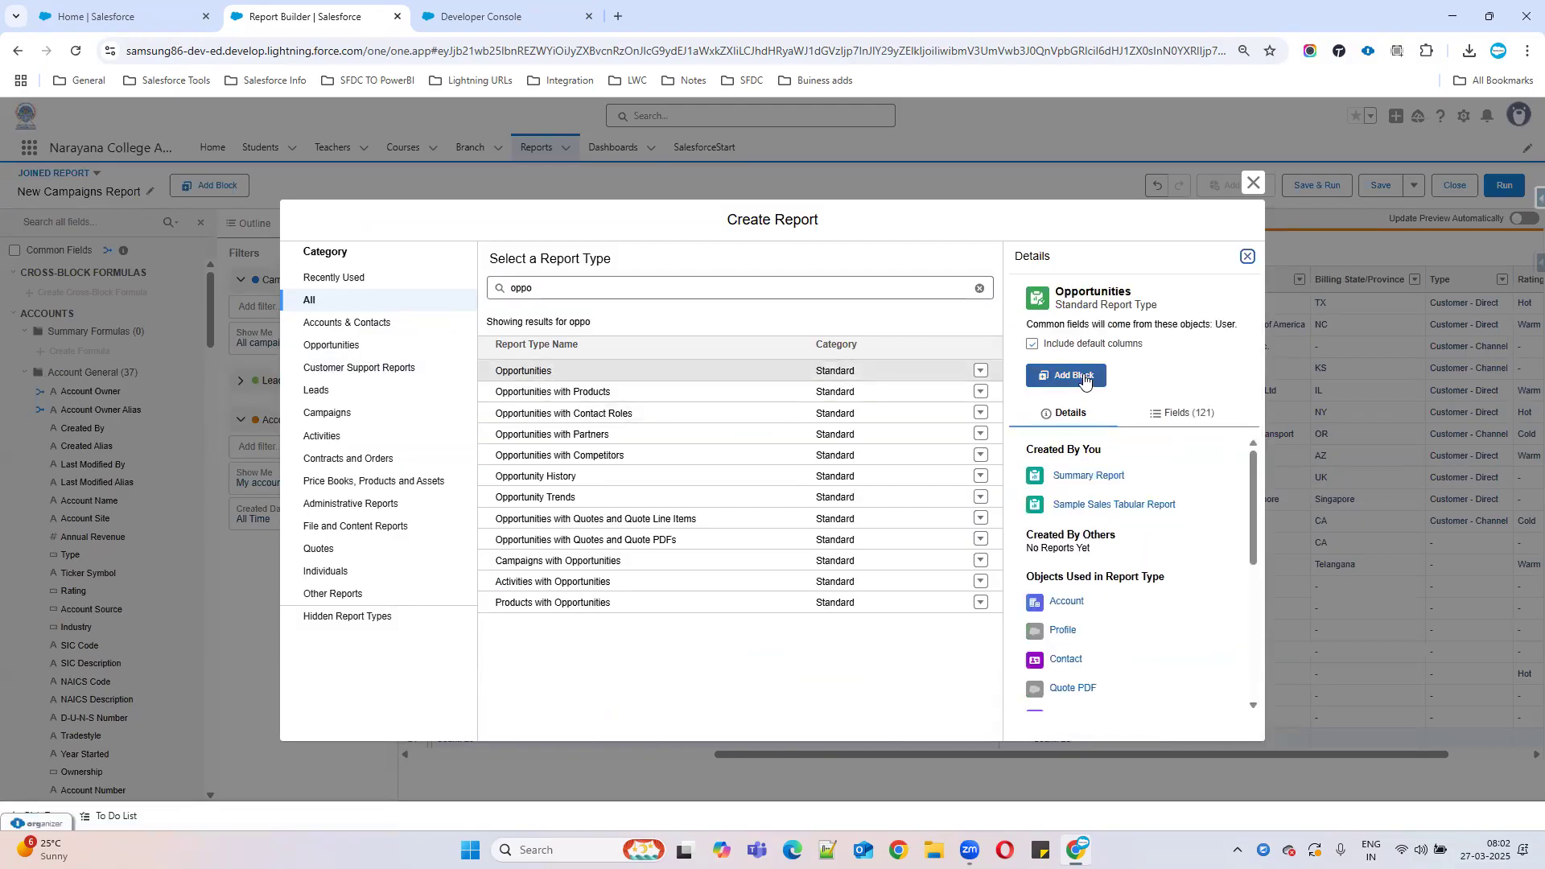
pyautogui.click(597, 402)
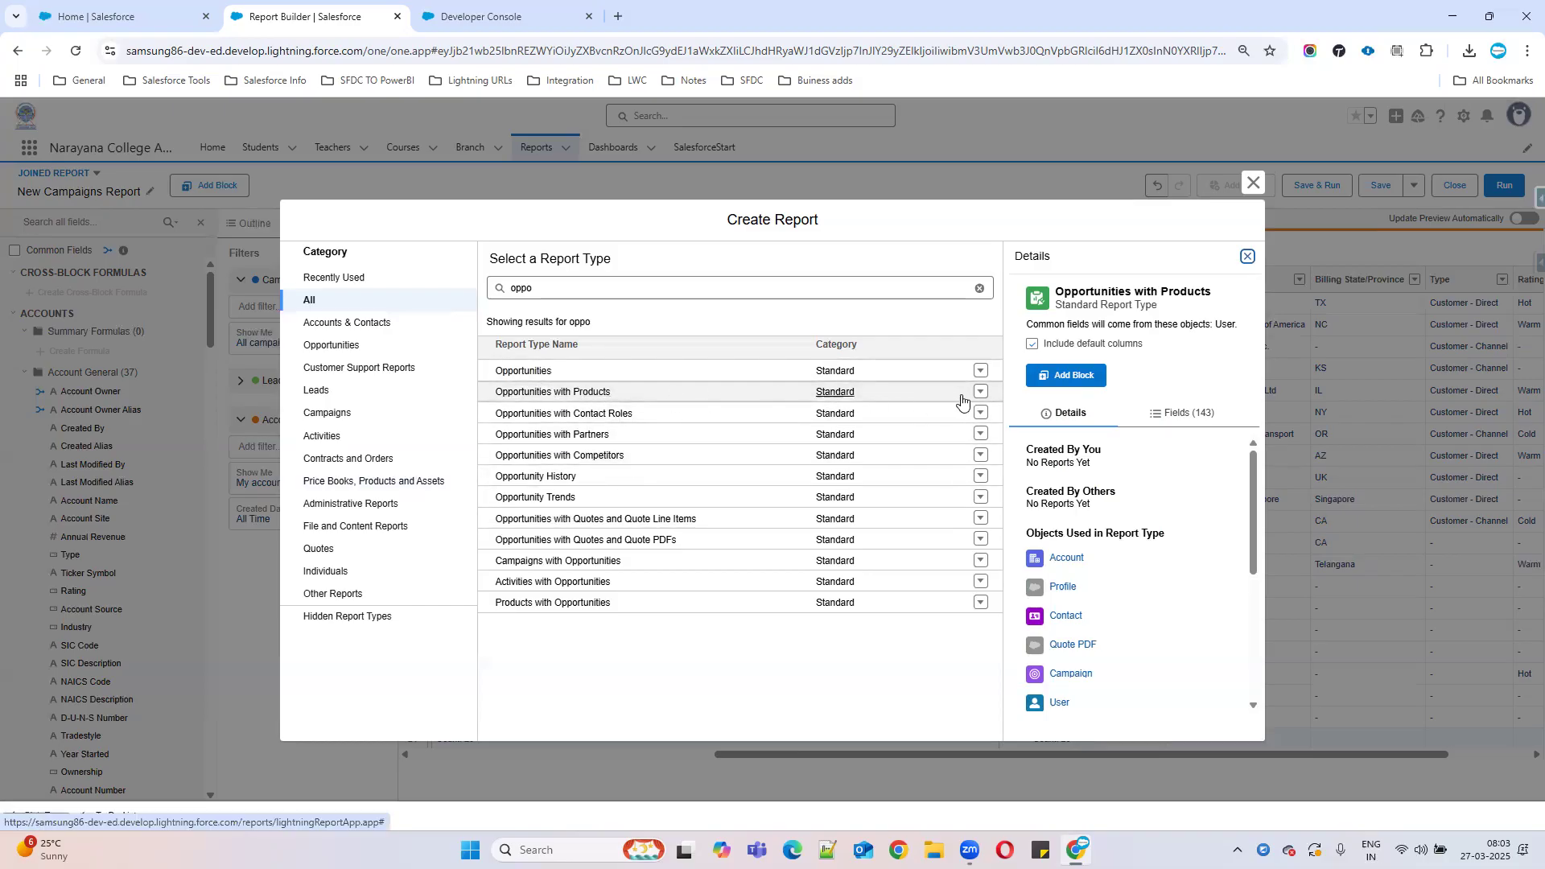
pyautogui.click(532, 372)
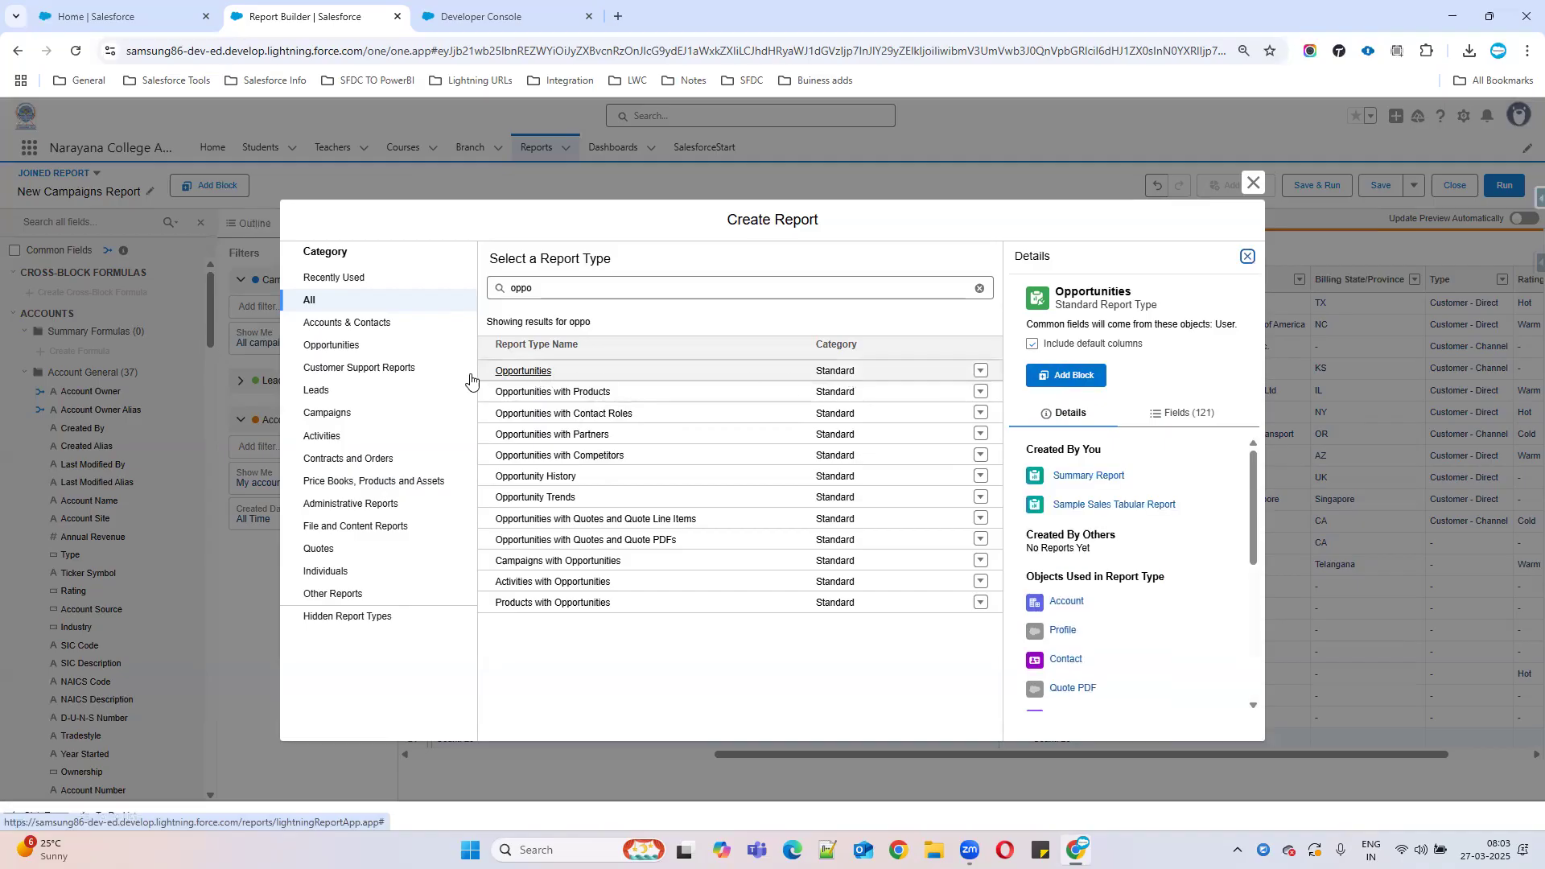
pyautogui.click(1071, 385)
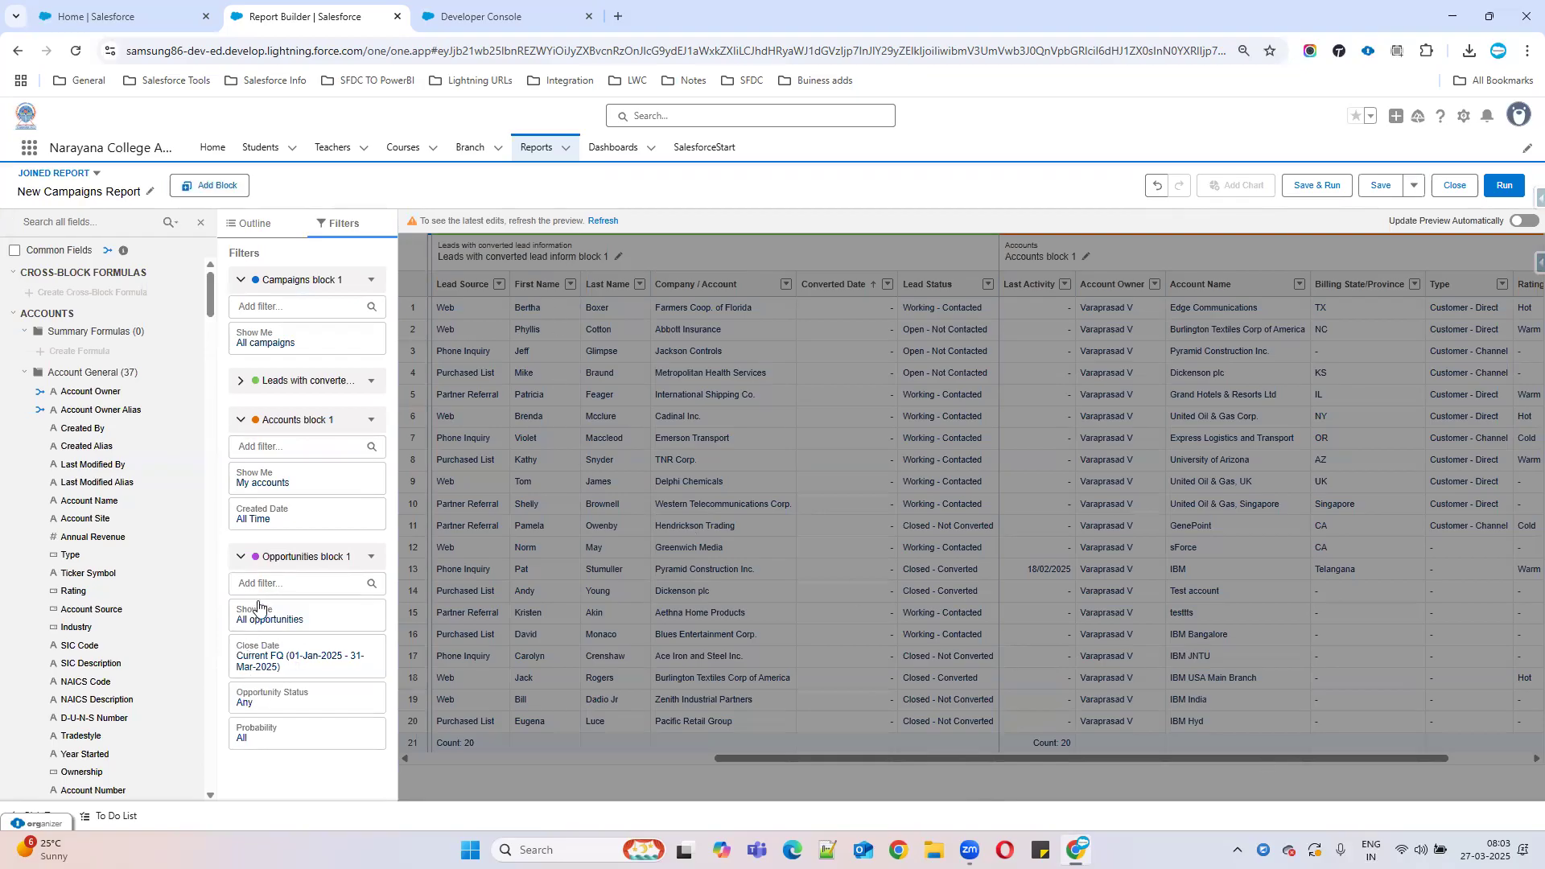
# Switch the Opportunities date filter from Close Date to Created Date with an All Time range.
pyautogui.click(294, 620)
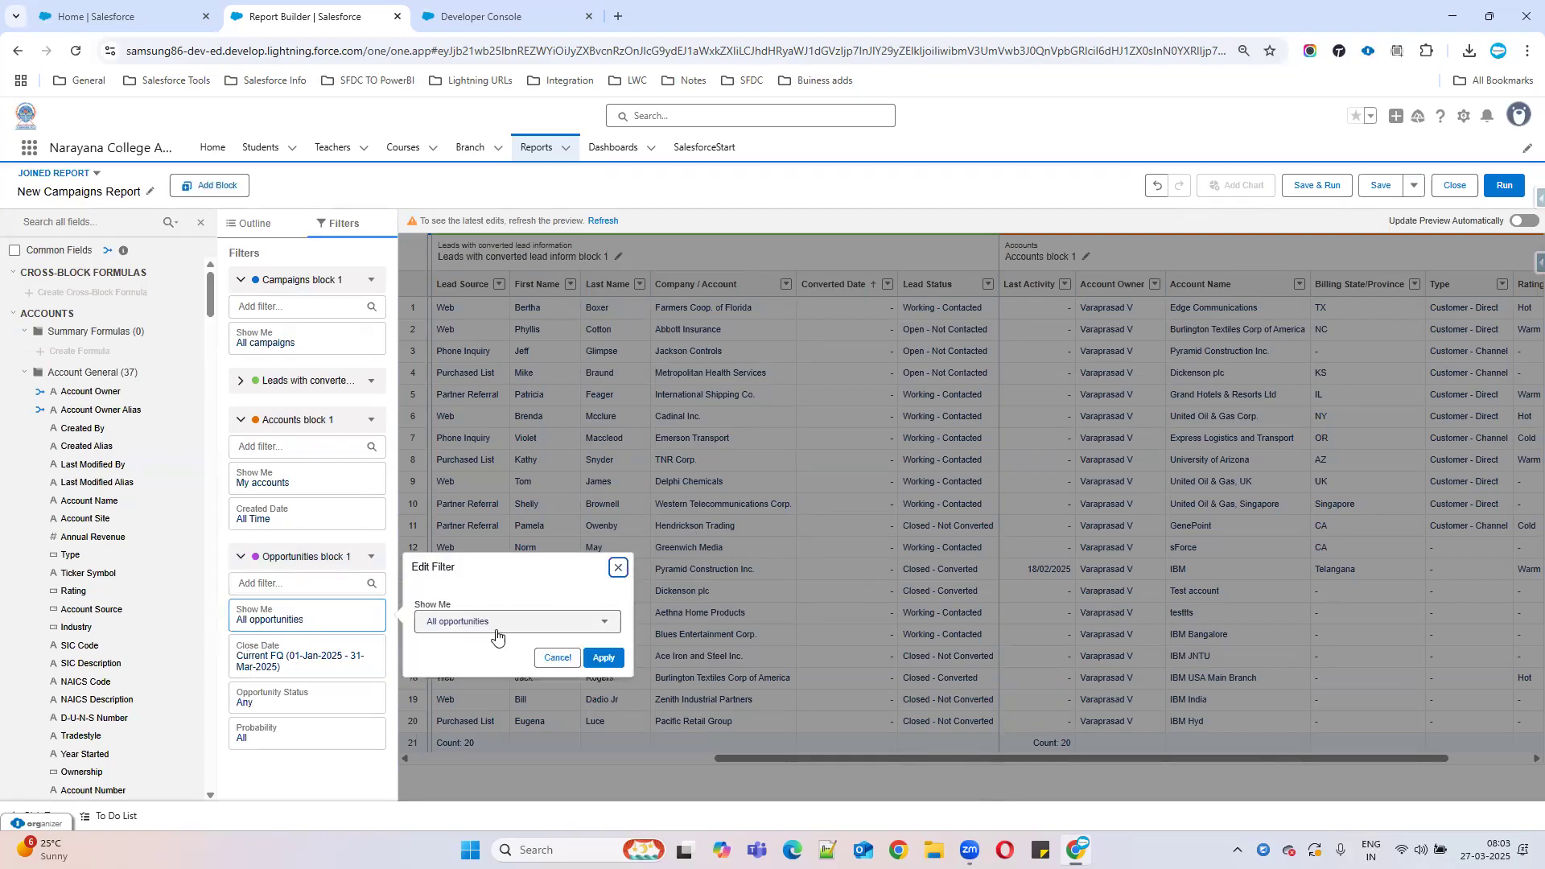
pyautogui.click(306, 665)
pyautogui.click(501, 631)
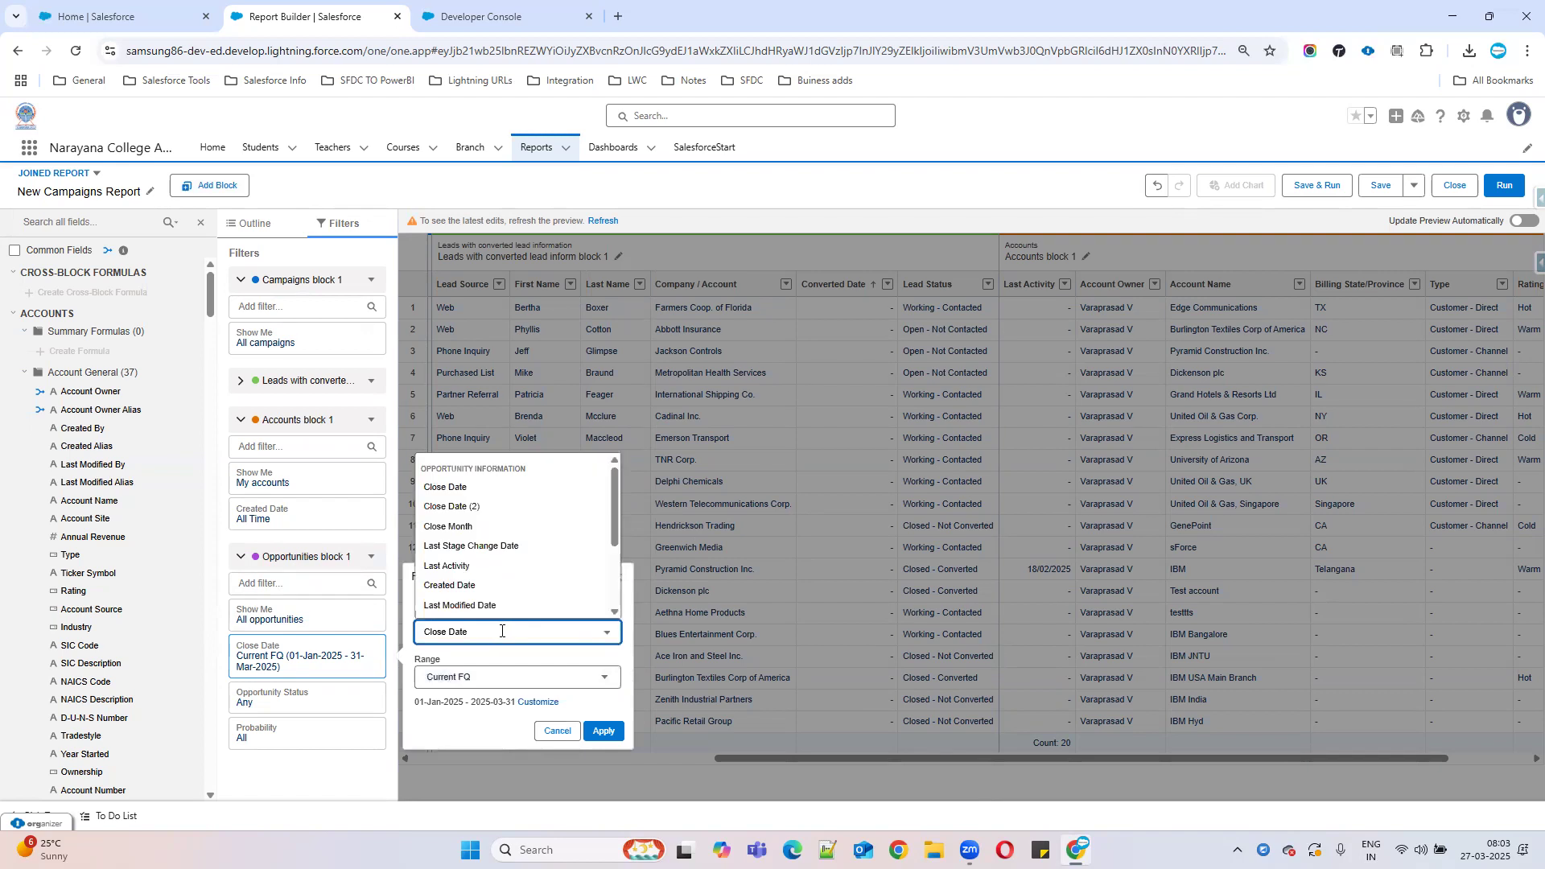
pyautogui.scroll(-2, 499, 558)
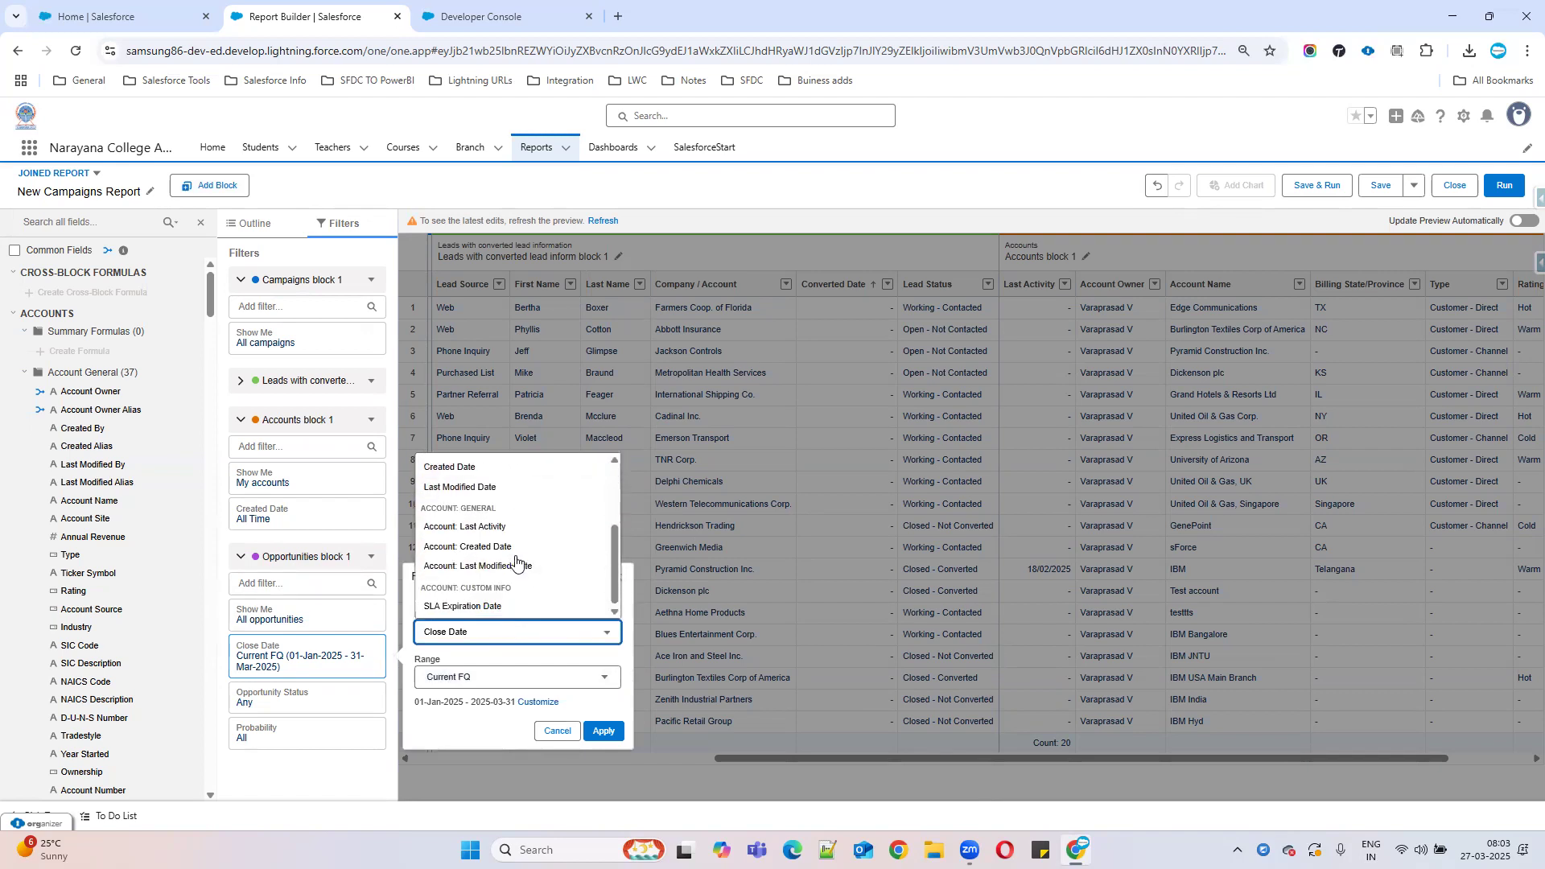
pyautogui.scroll(1, 518, 571)
pyautogui.click(453, 554)
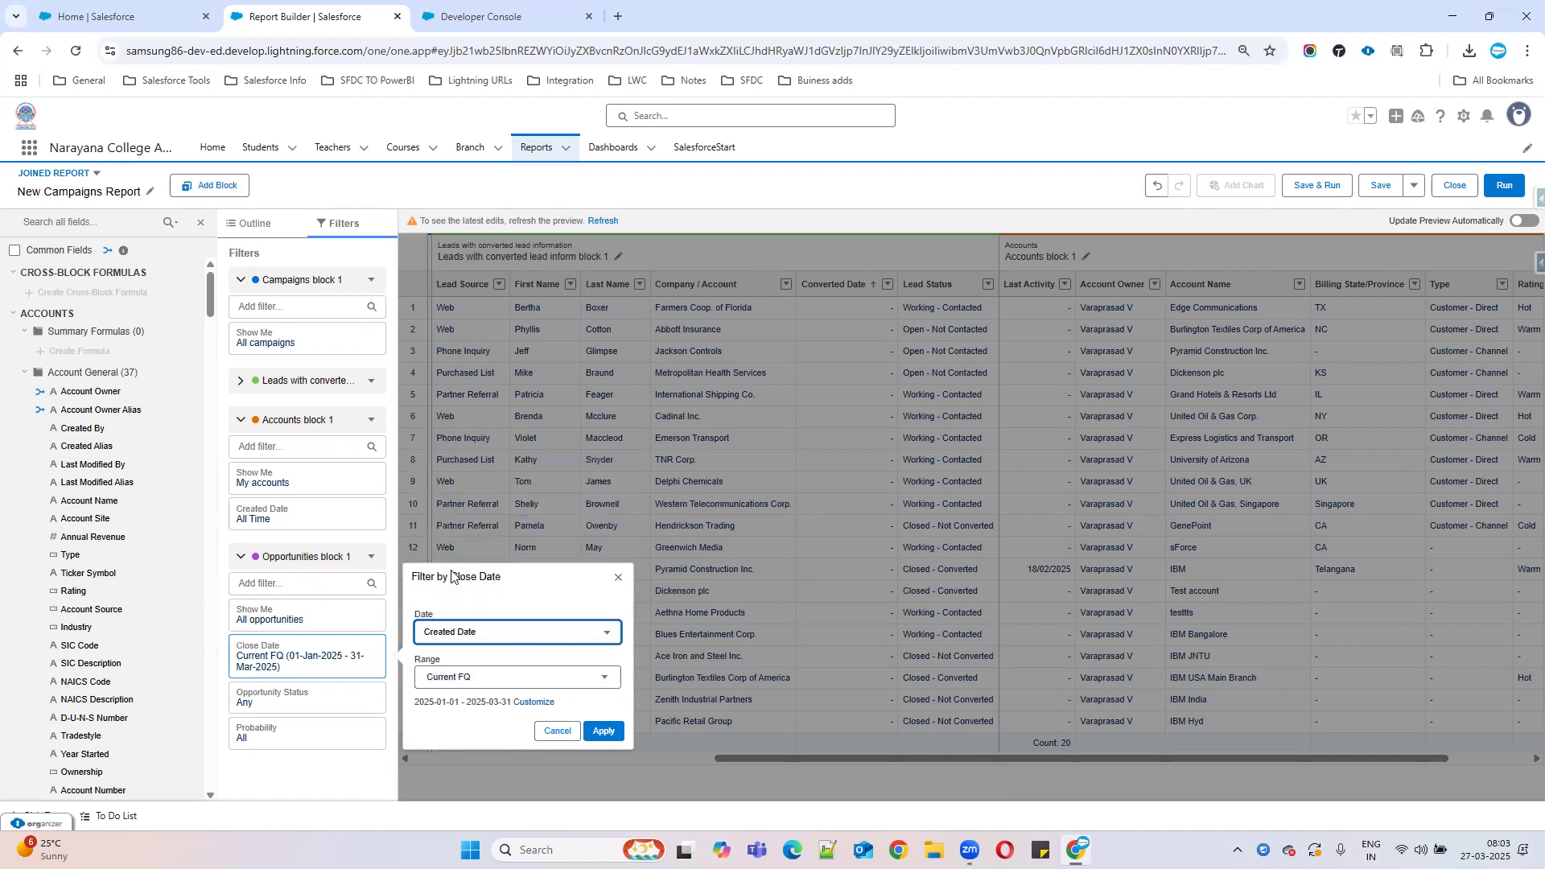
pyautogui.click(539, 685)
pyautogui.click(463, 712)
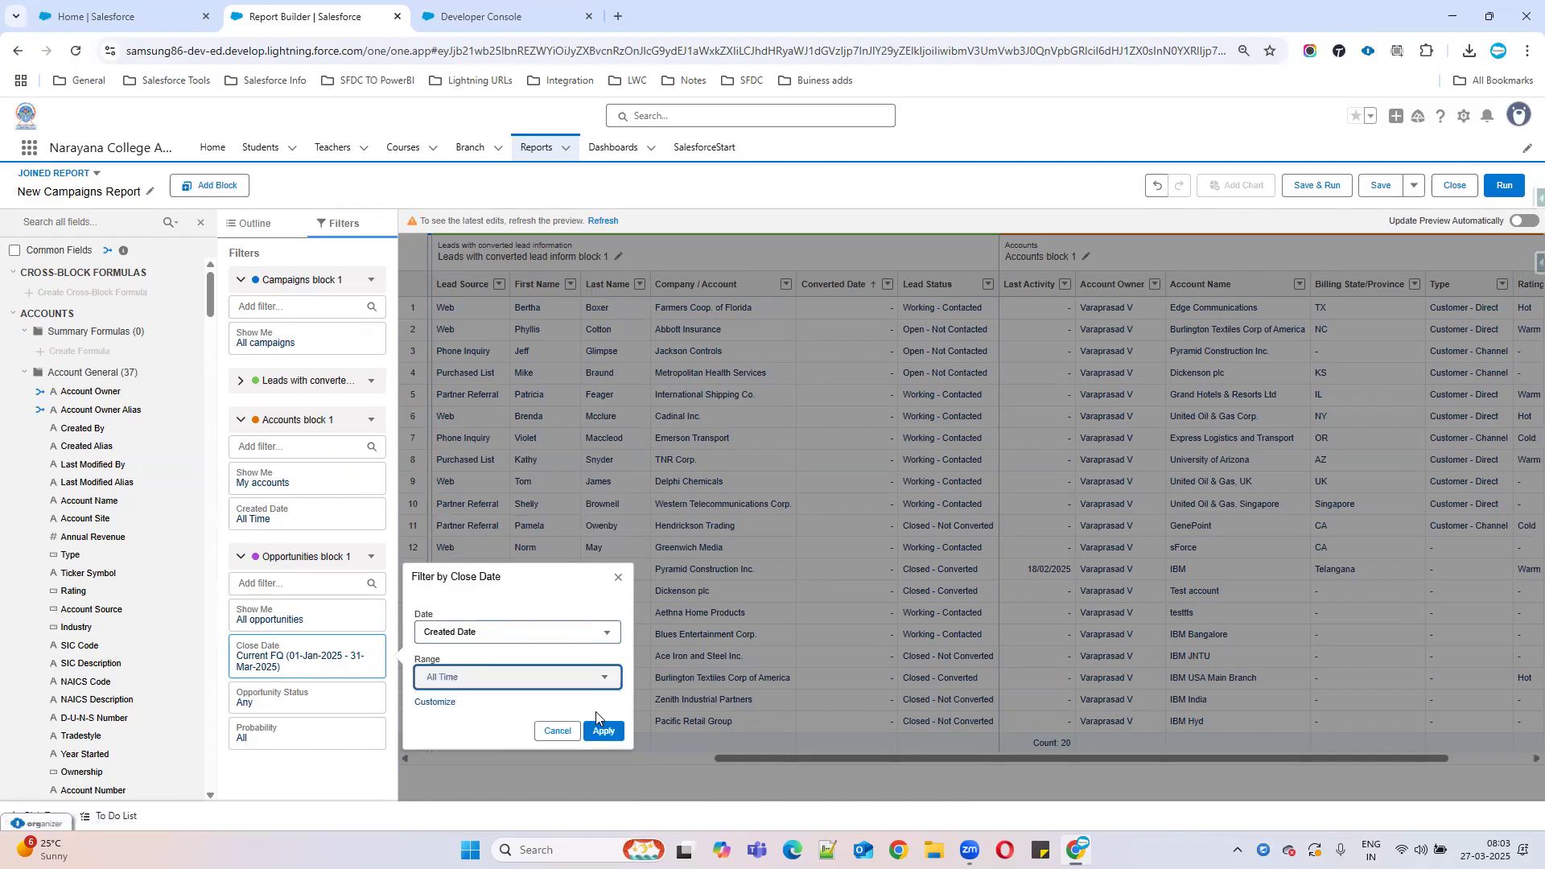
pyautogui.click(605, 733)
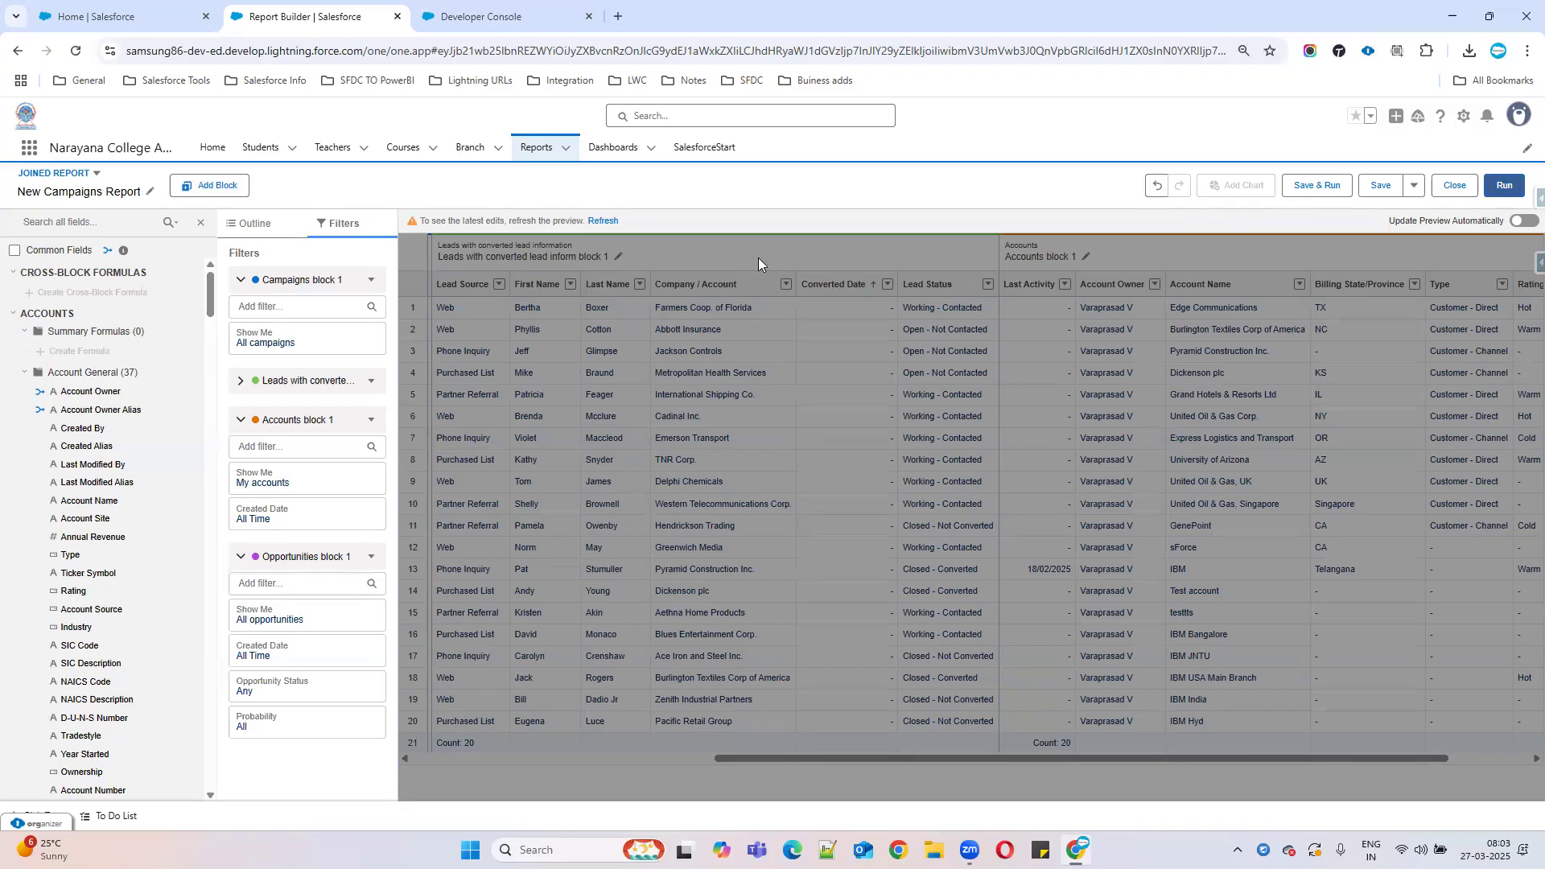
pyautogui.click(213, 185)
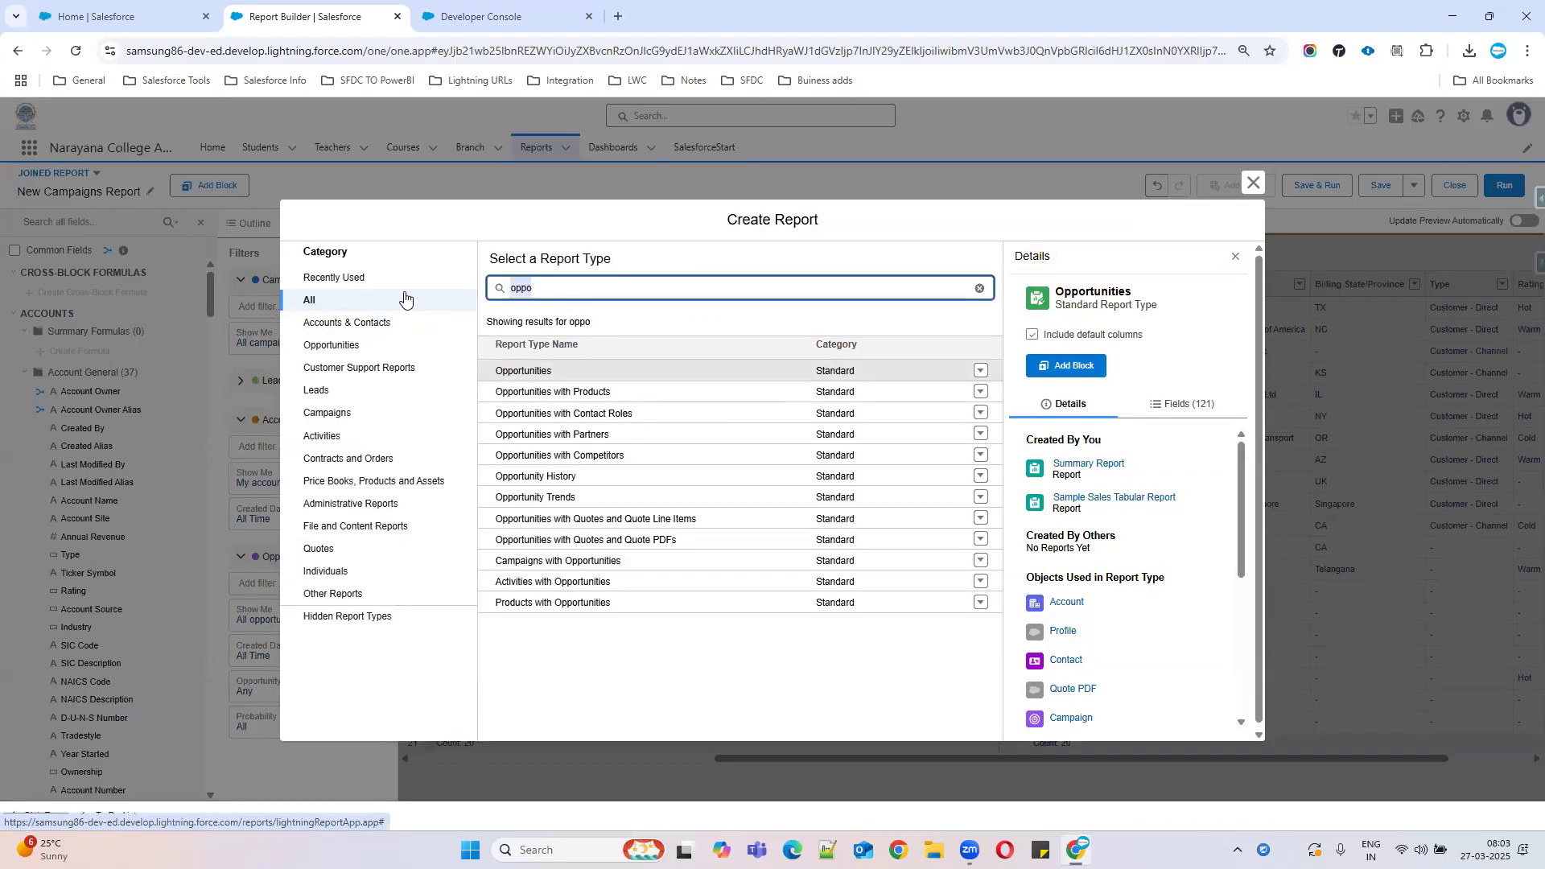
# Search 'case', add the Cases report type as a new block, and refresh the preview.
pyautogui.write('case')
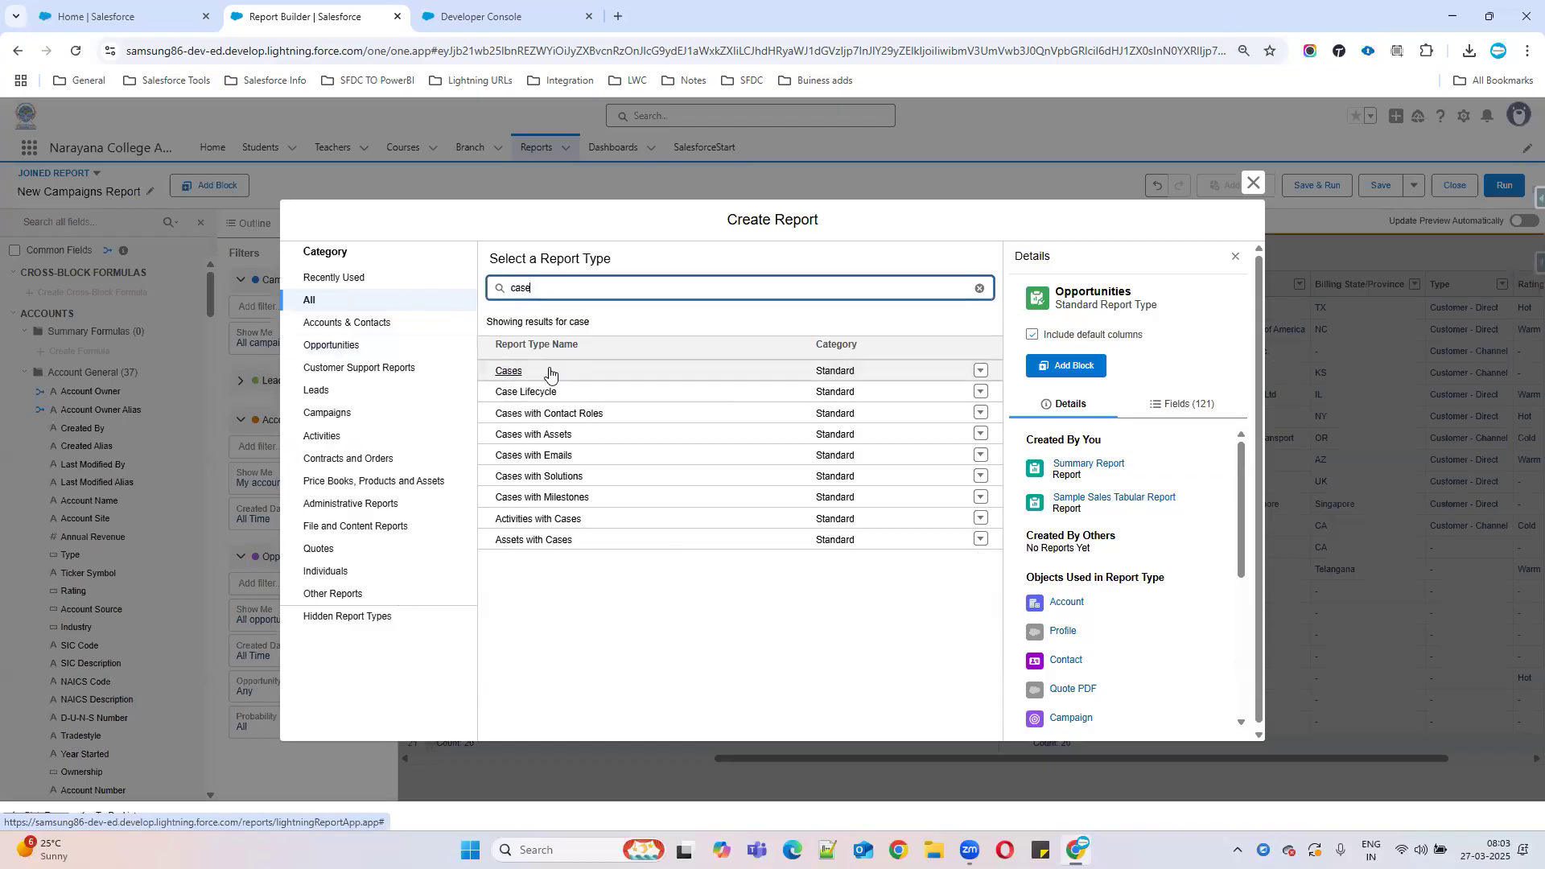
pyautogui.click(508, 375)
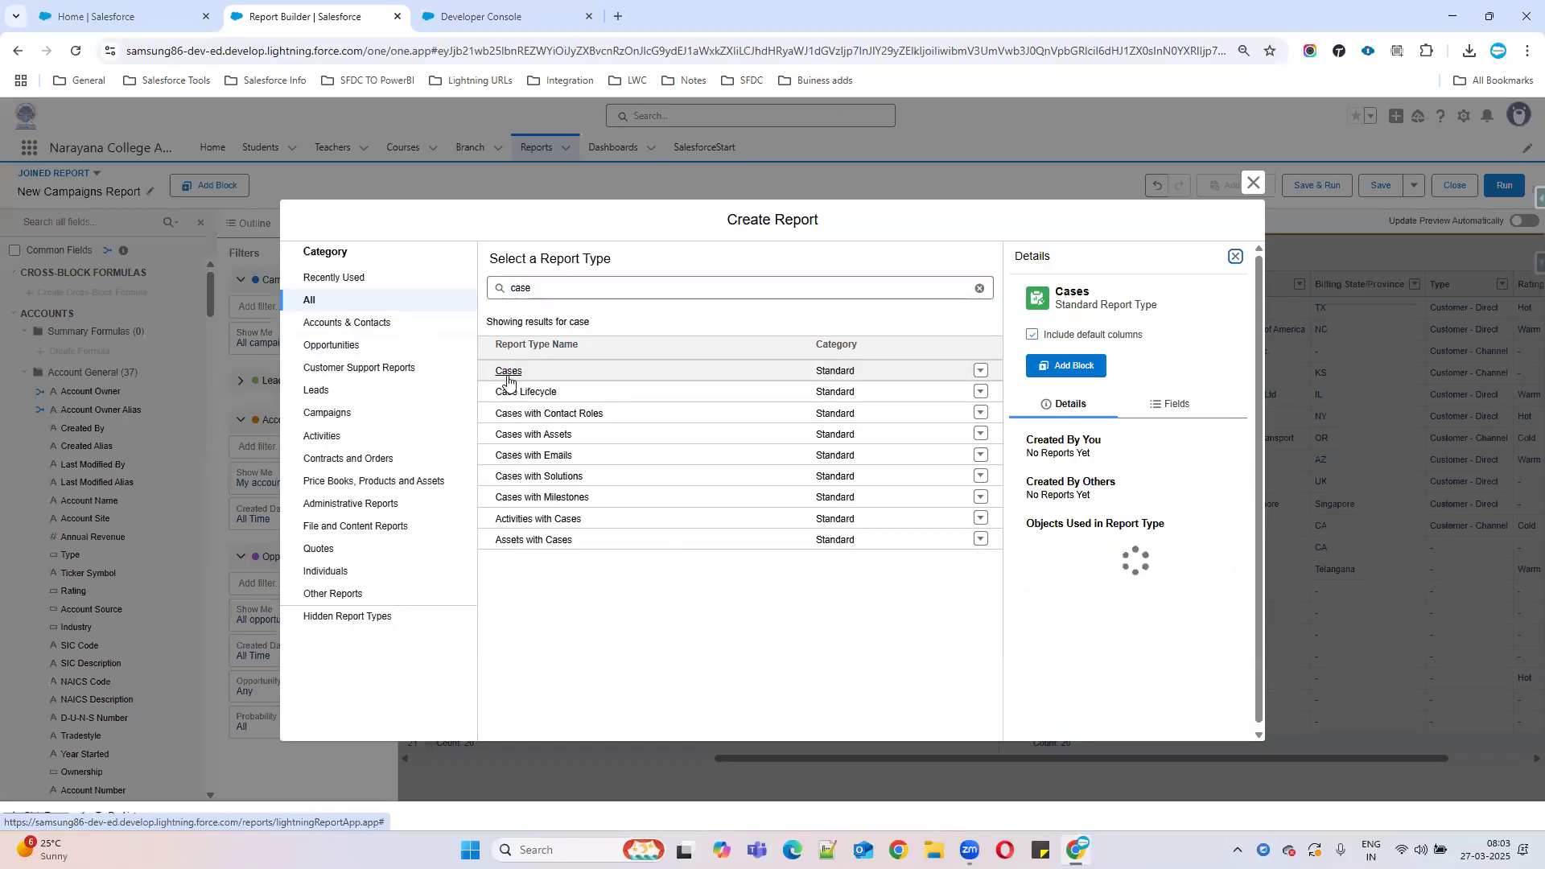
pyautogui.click(1048, 371)
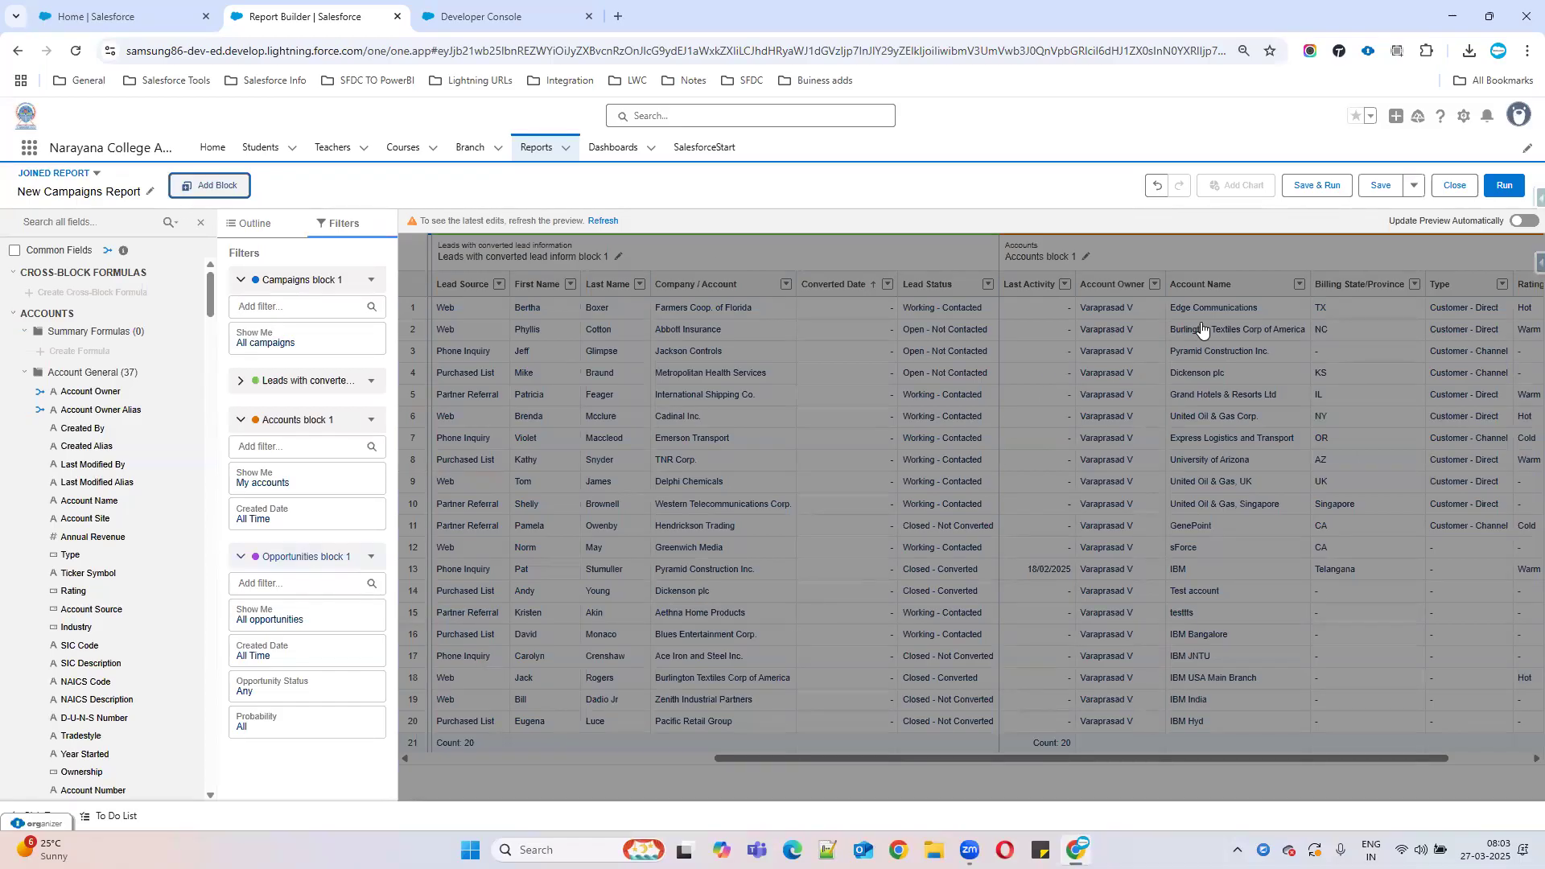
pyautogui.scroll(-3, 384, 535)
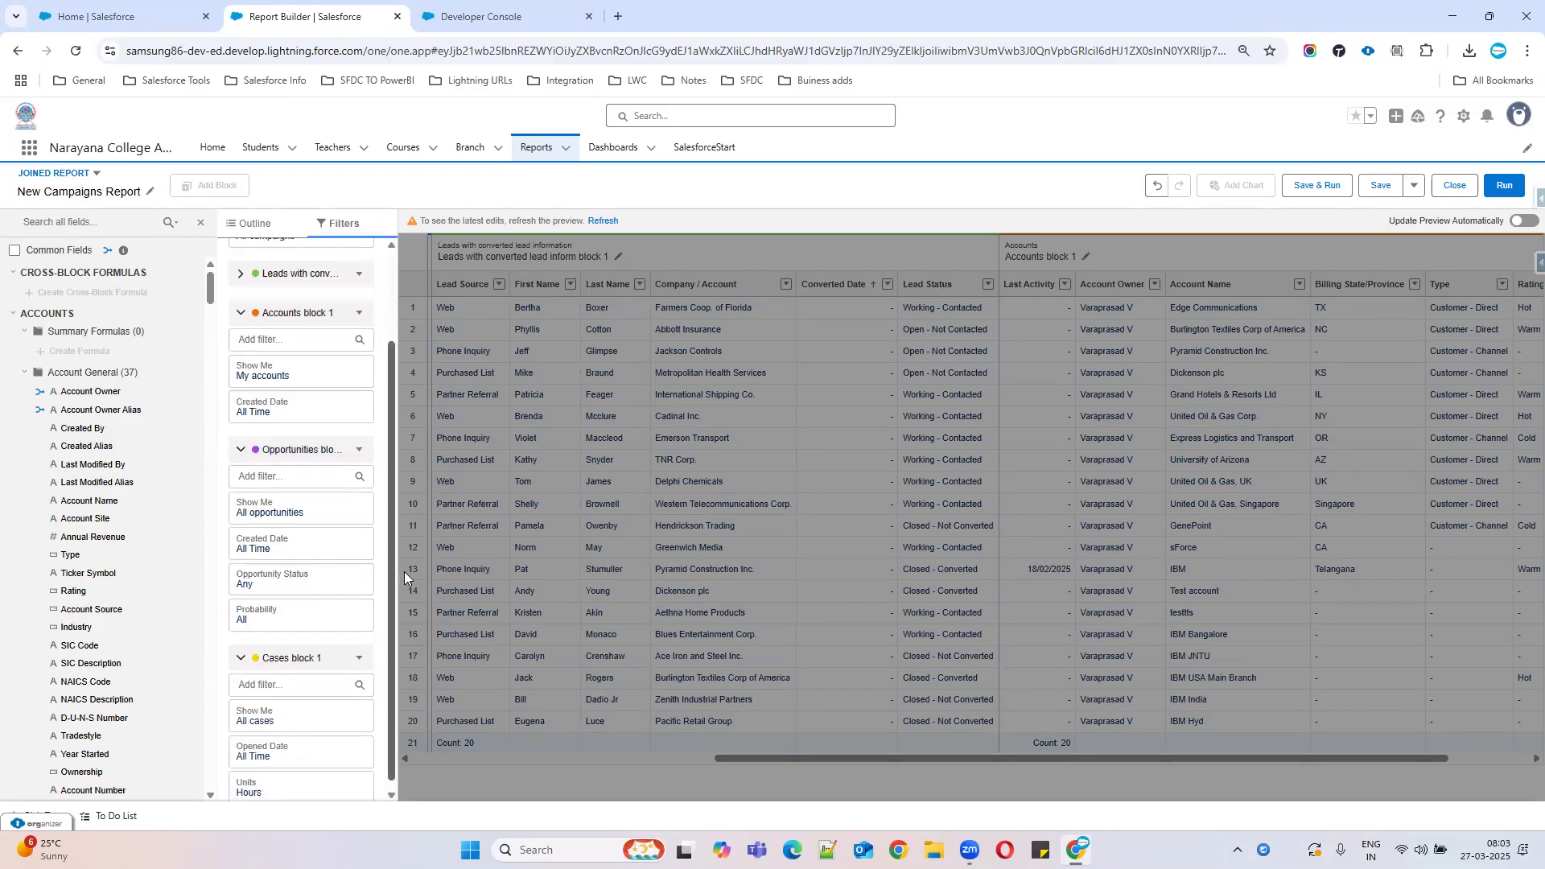
pyautogui.click(603, 221)
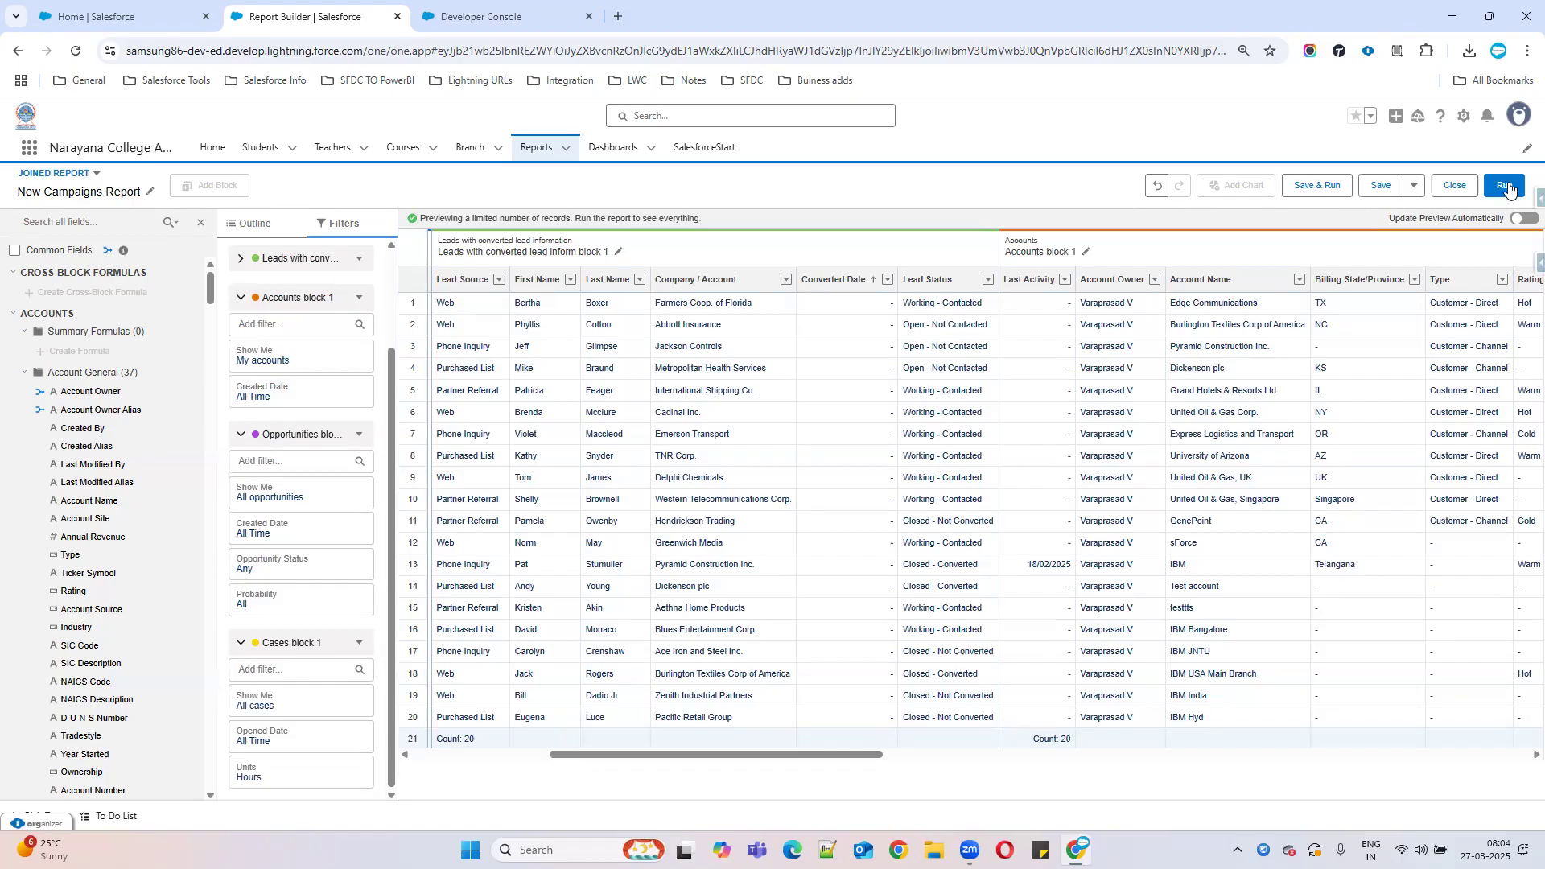
# Run the joined report and browse the Accounts, Opportunities and Cases block data.
pyautogui.click(1509, 188)
pyautogui.click(1510, 188)
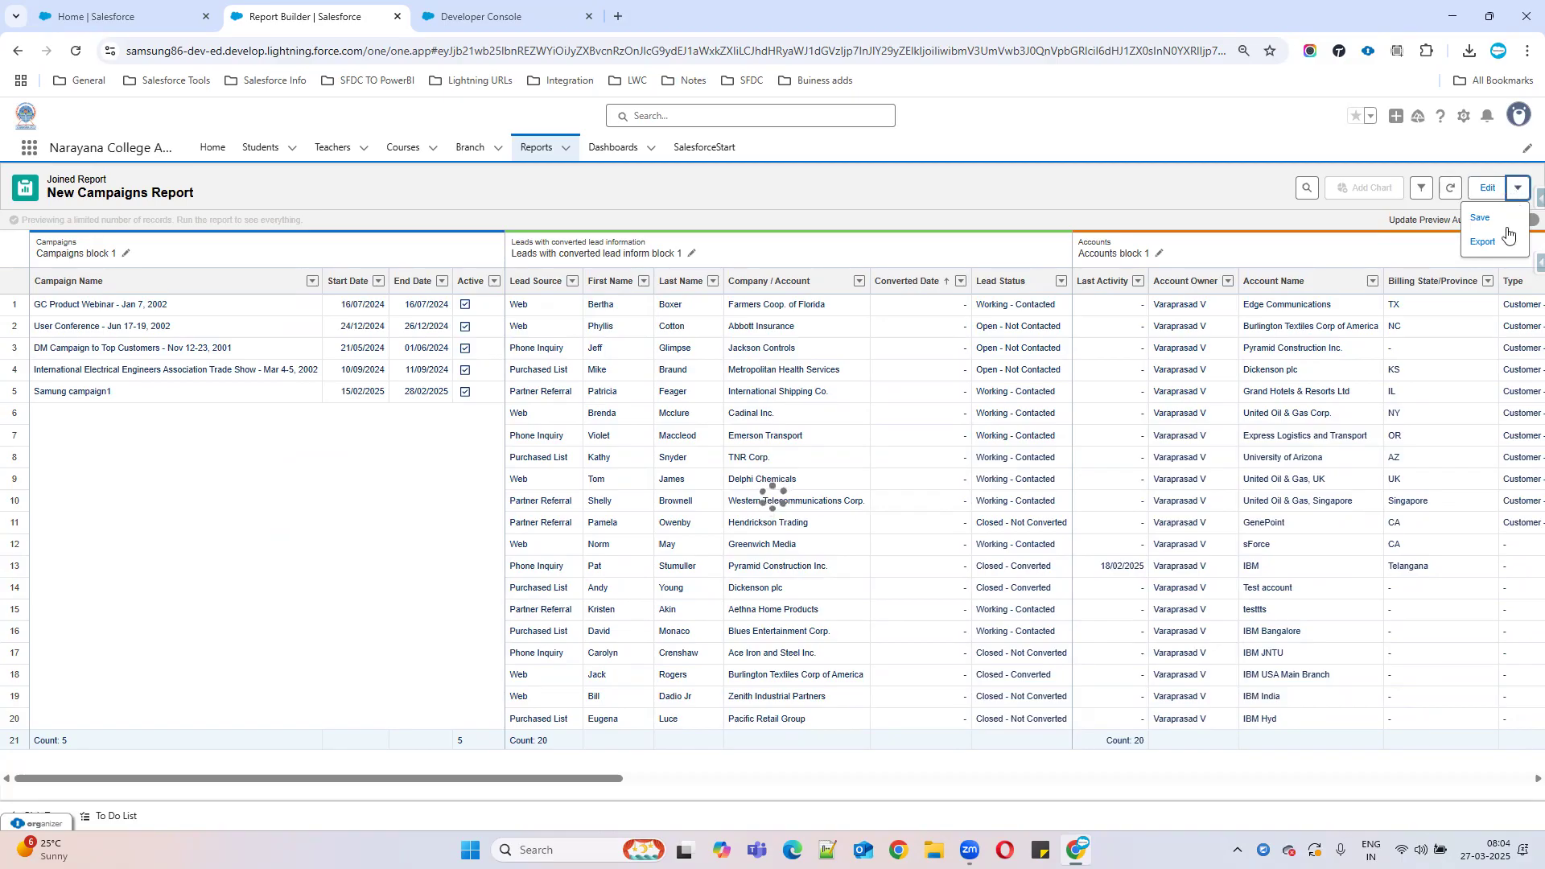
pyautogui.click(614, 786)
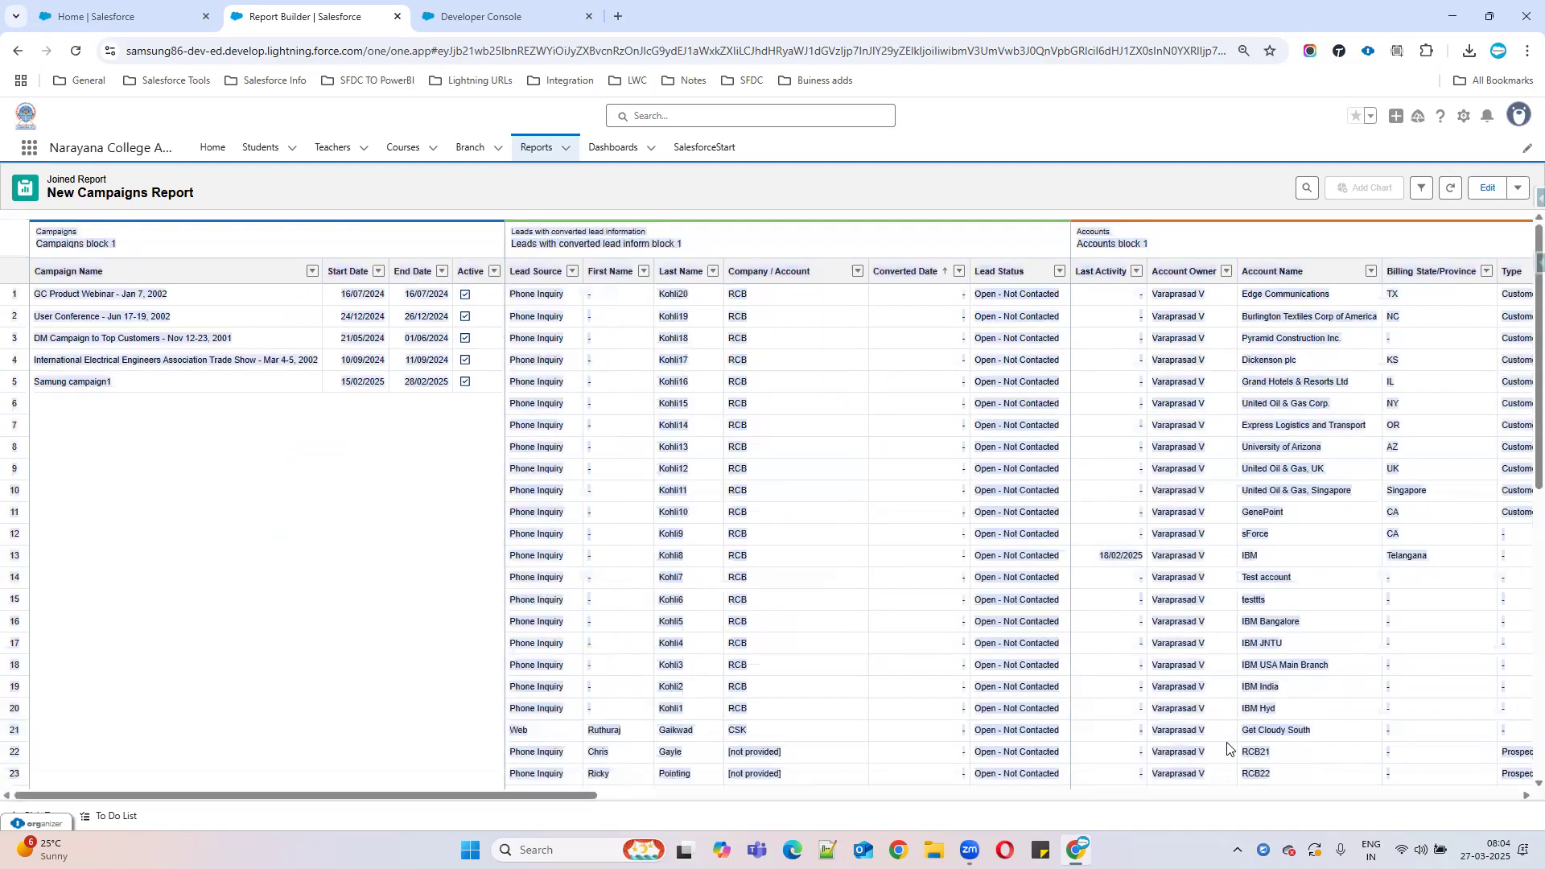
pyautogui.click(434, 561)
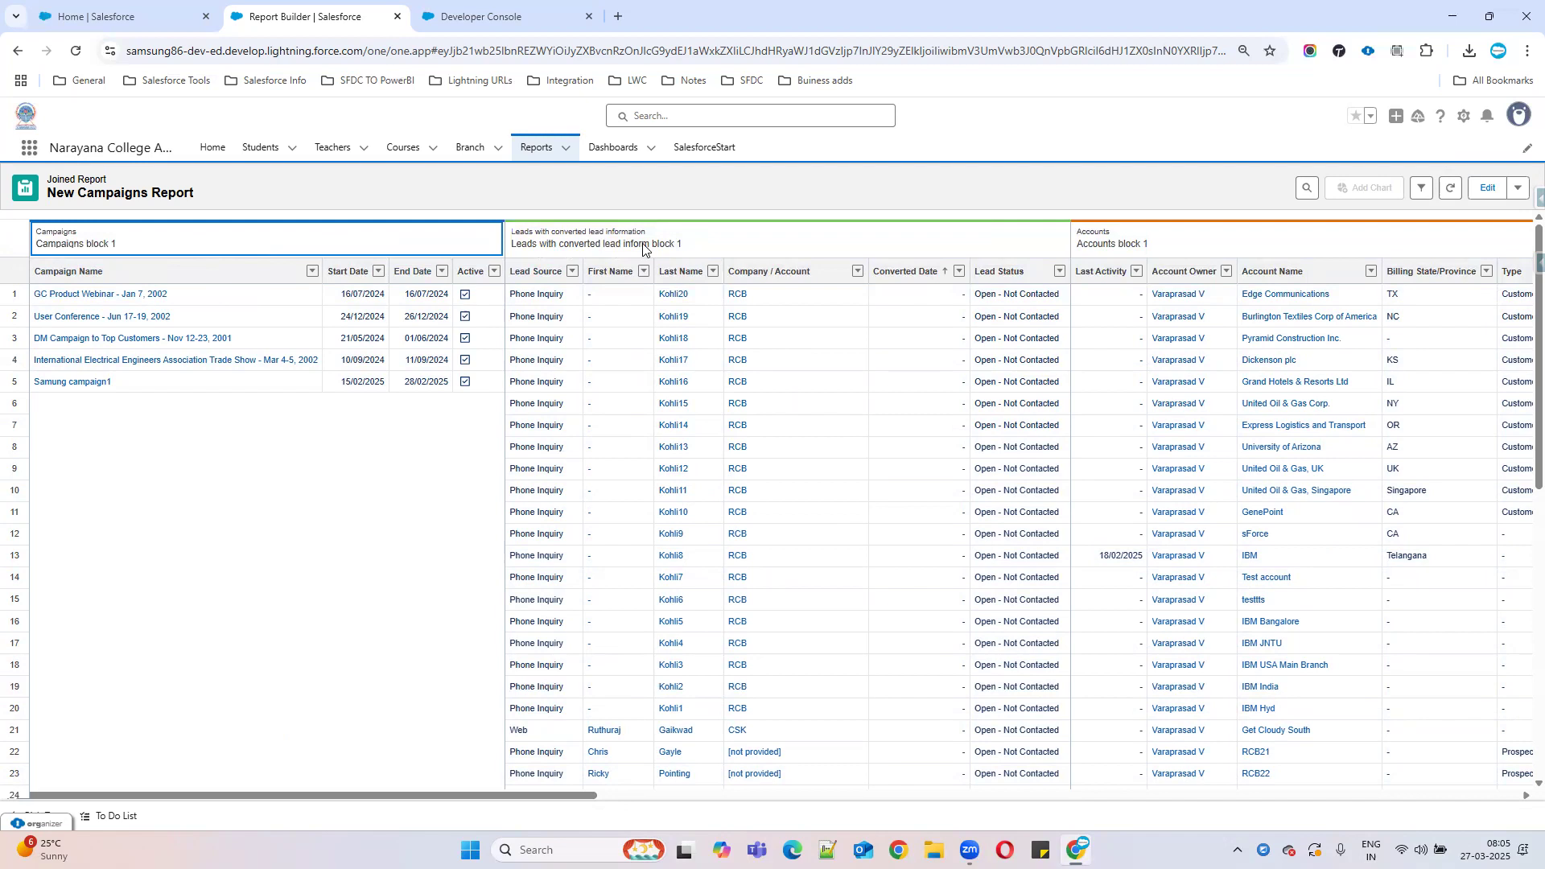
pyautogui.click(1115, 247)
pyautogui.moveTo(580, 795); pyautogui.dragTo(1387, 796)
pyautogui.click(494, 244)
pyautogui.click(978, 246)
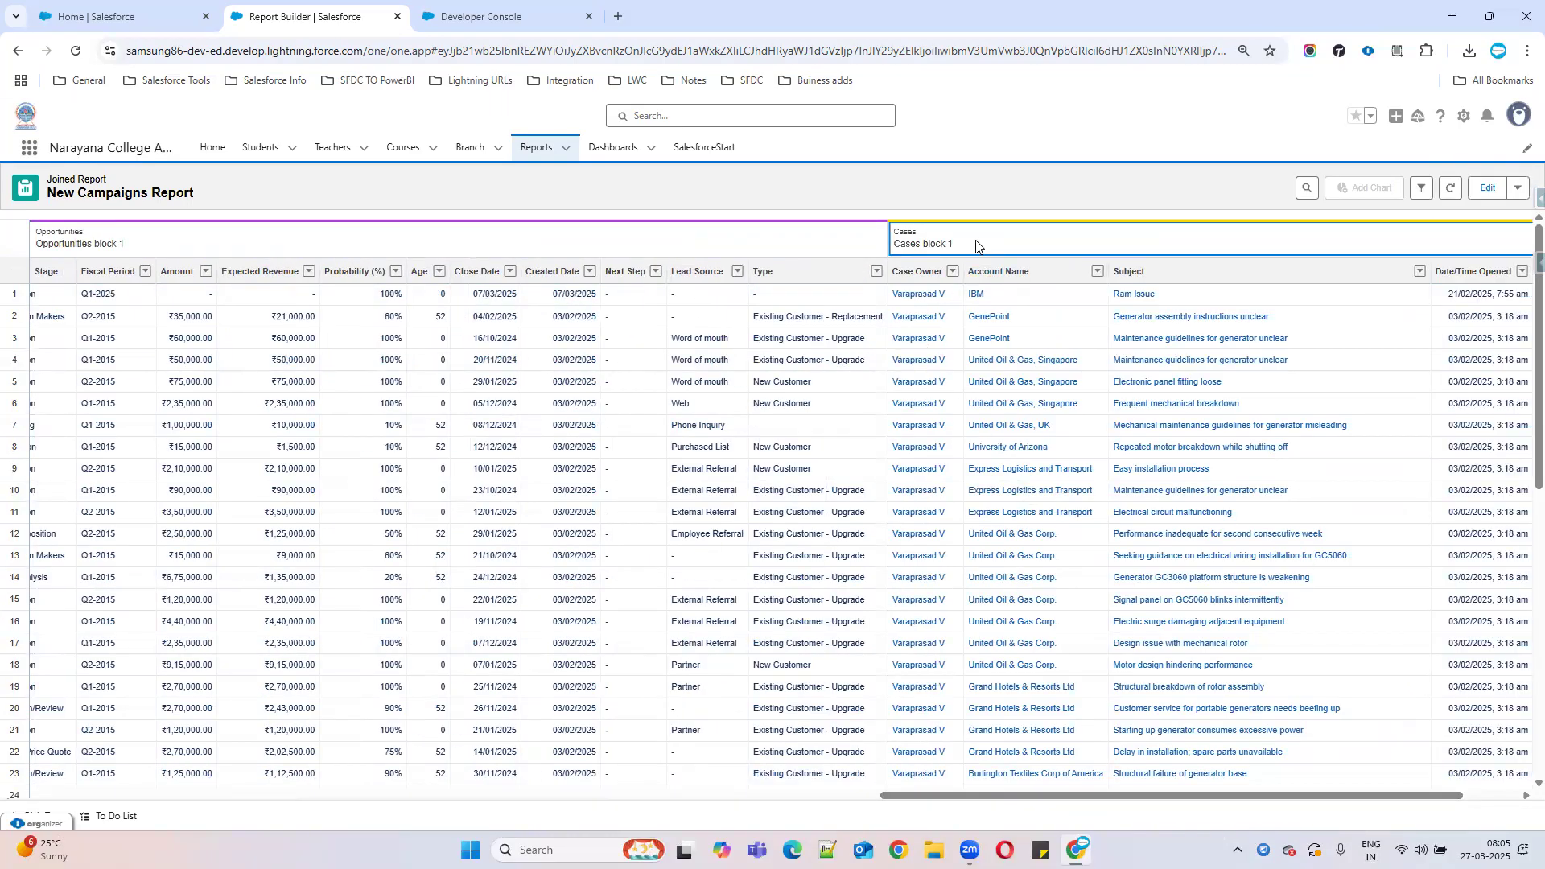
pyautogui.click(1520, 193)
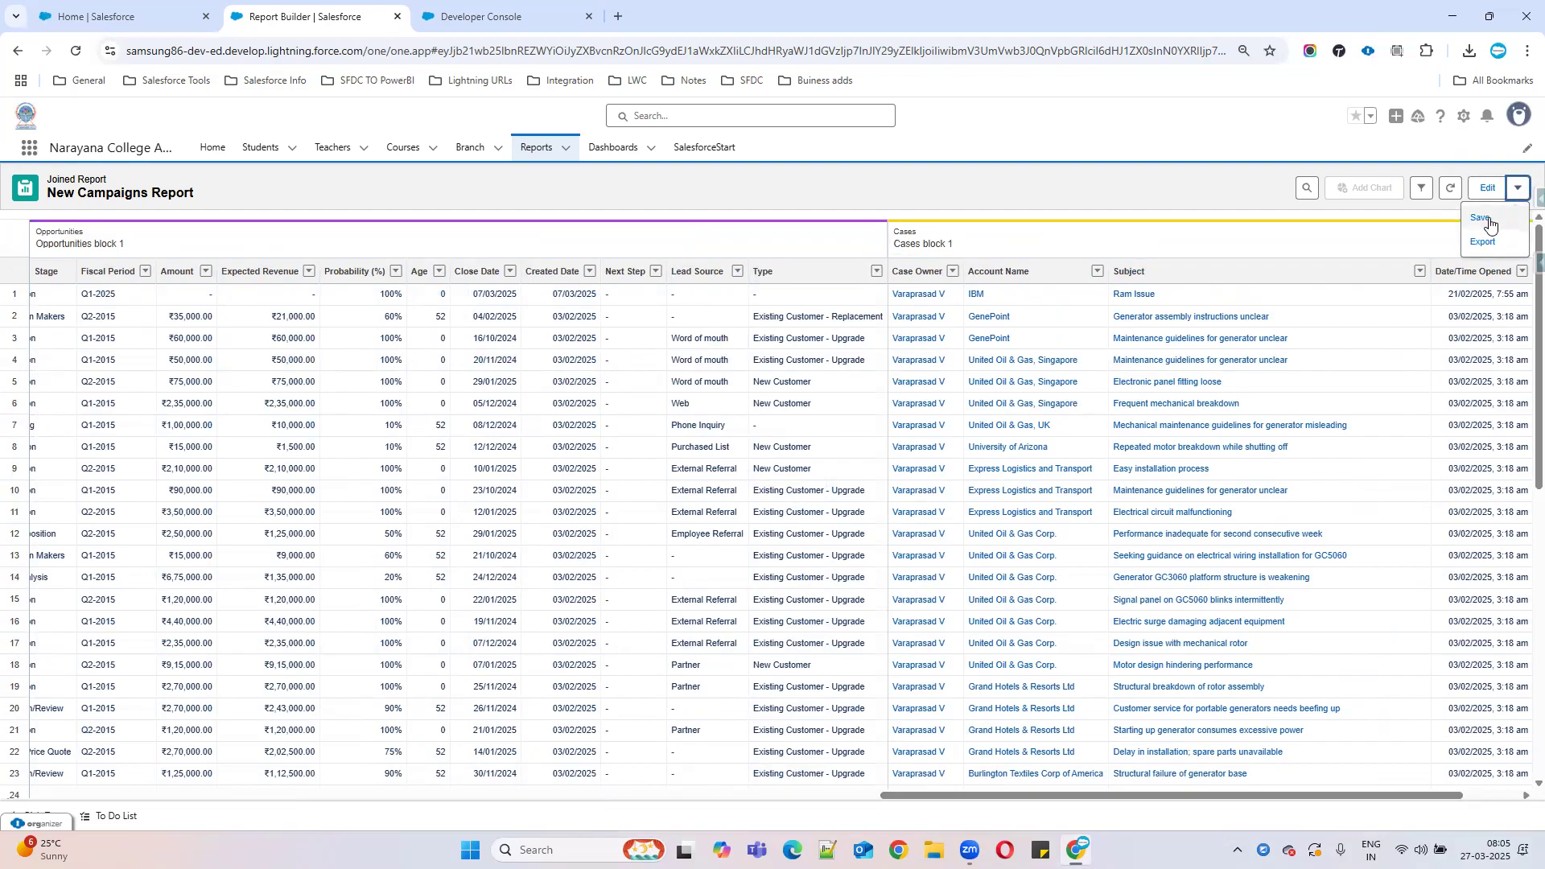
# Rename the report from New Campaigns Report to 'New Joined Report' in the Save dialog.
pyautogui.click(1482, 217)
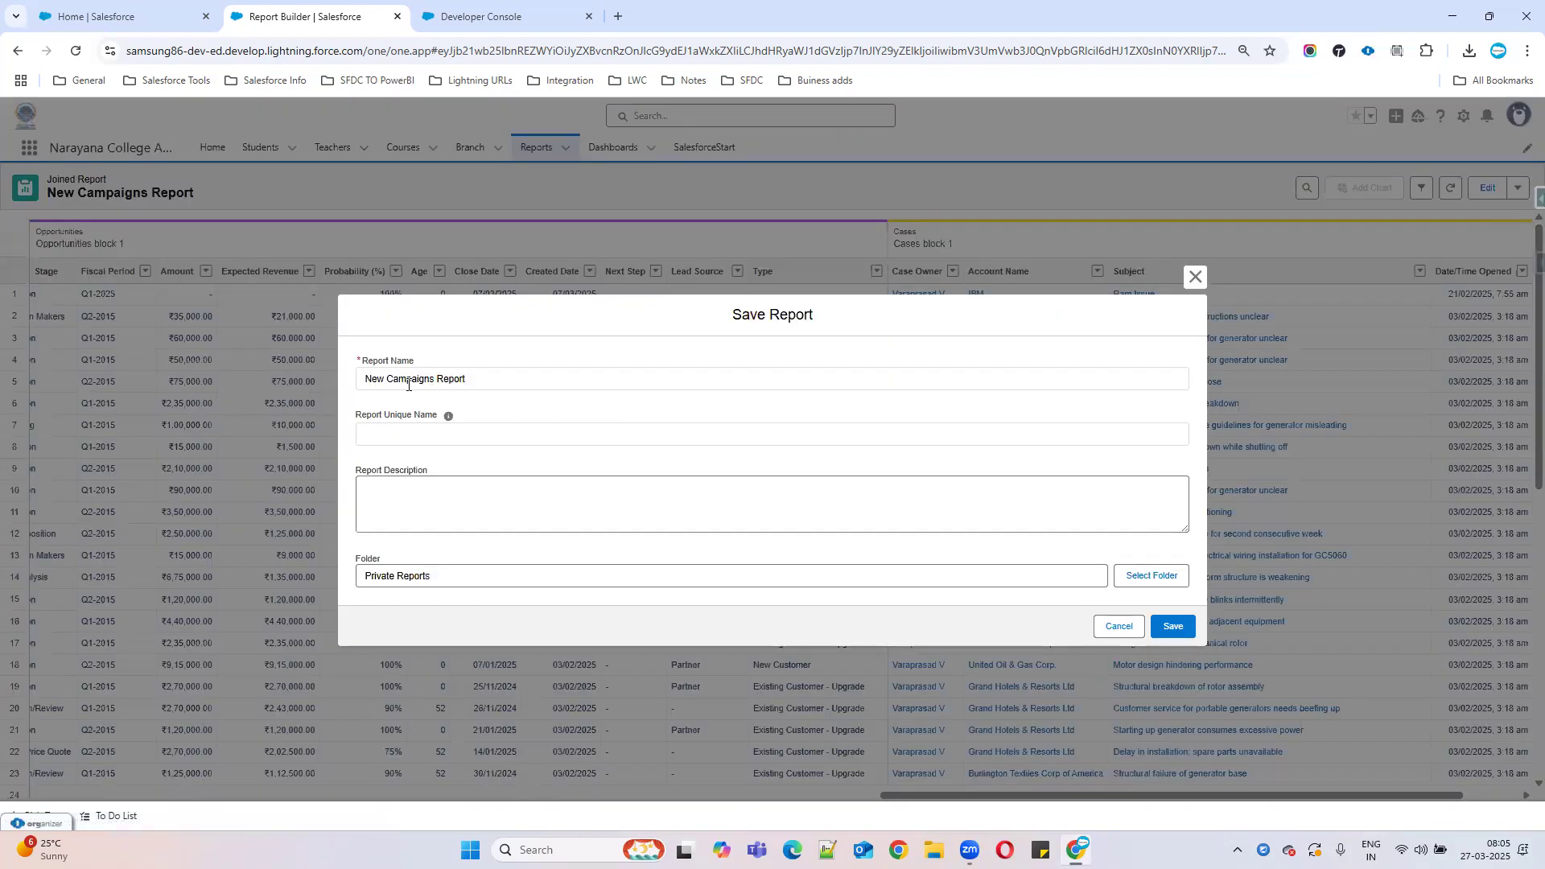
pyautogui.moveTo(384, 381); pyautogui.dragTo(648, 378)
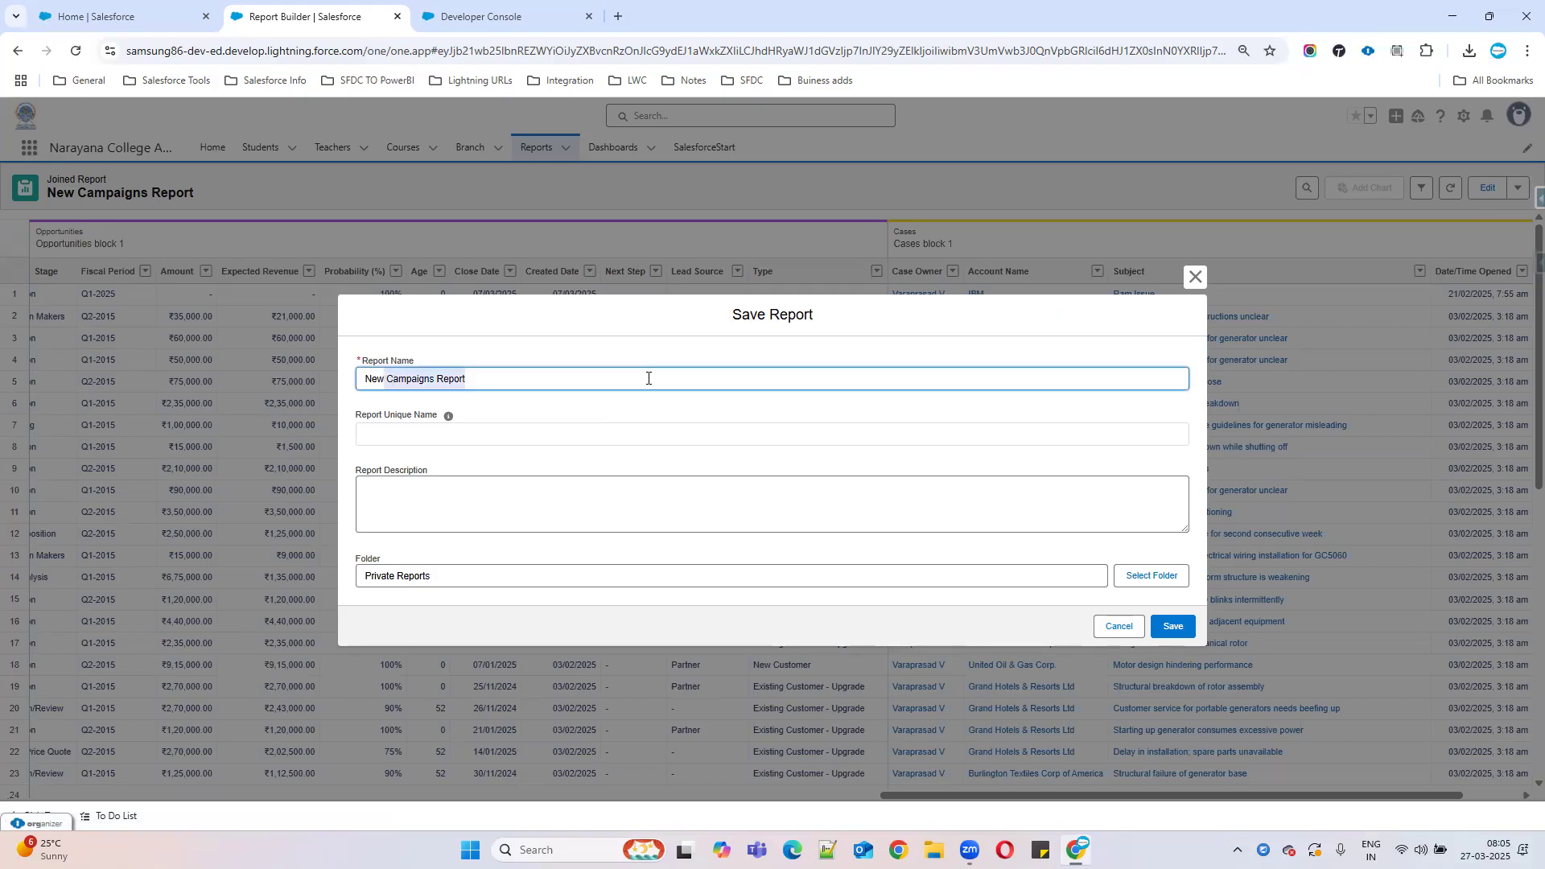
pyautogui.press('BackSpace')
pyautogui.write('Joined')
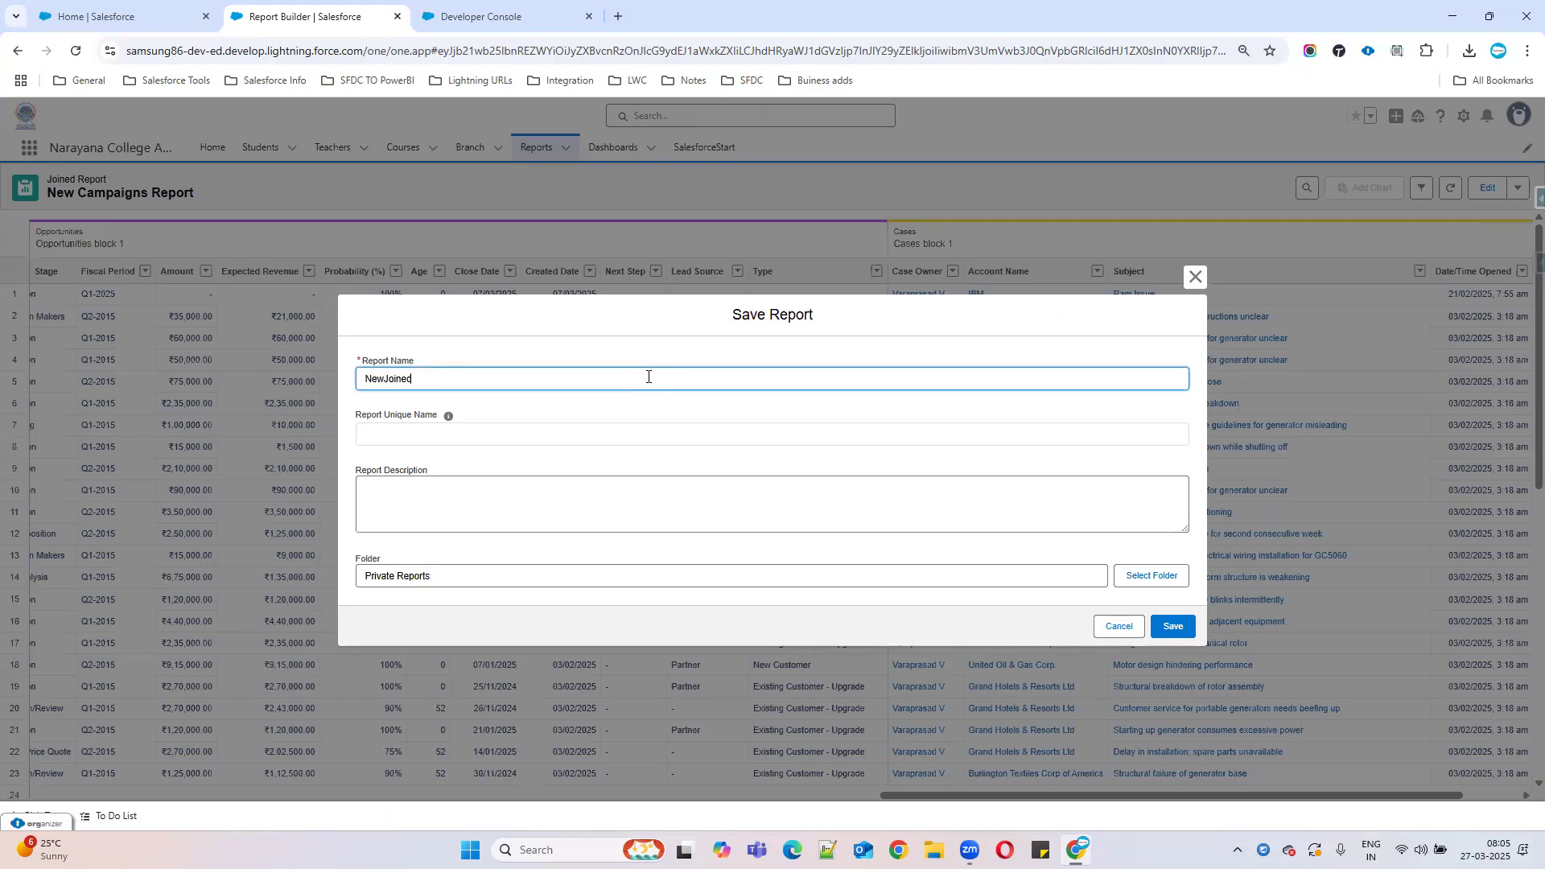
pyautogui.click(384, 377)
pyautogui.write('Report')
pyautogui.click(395, 425)
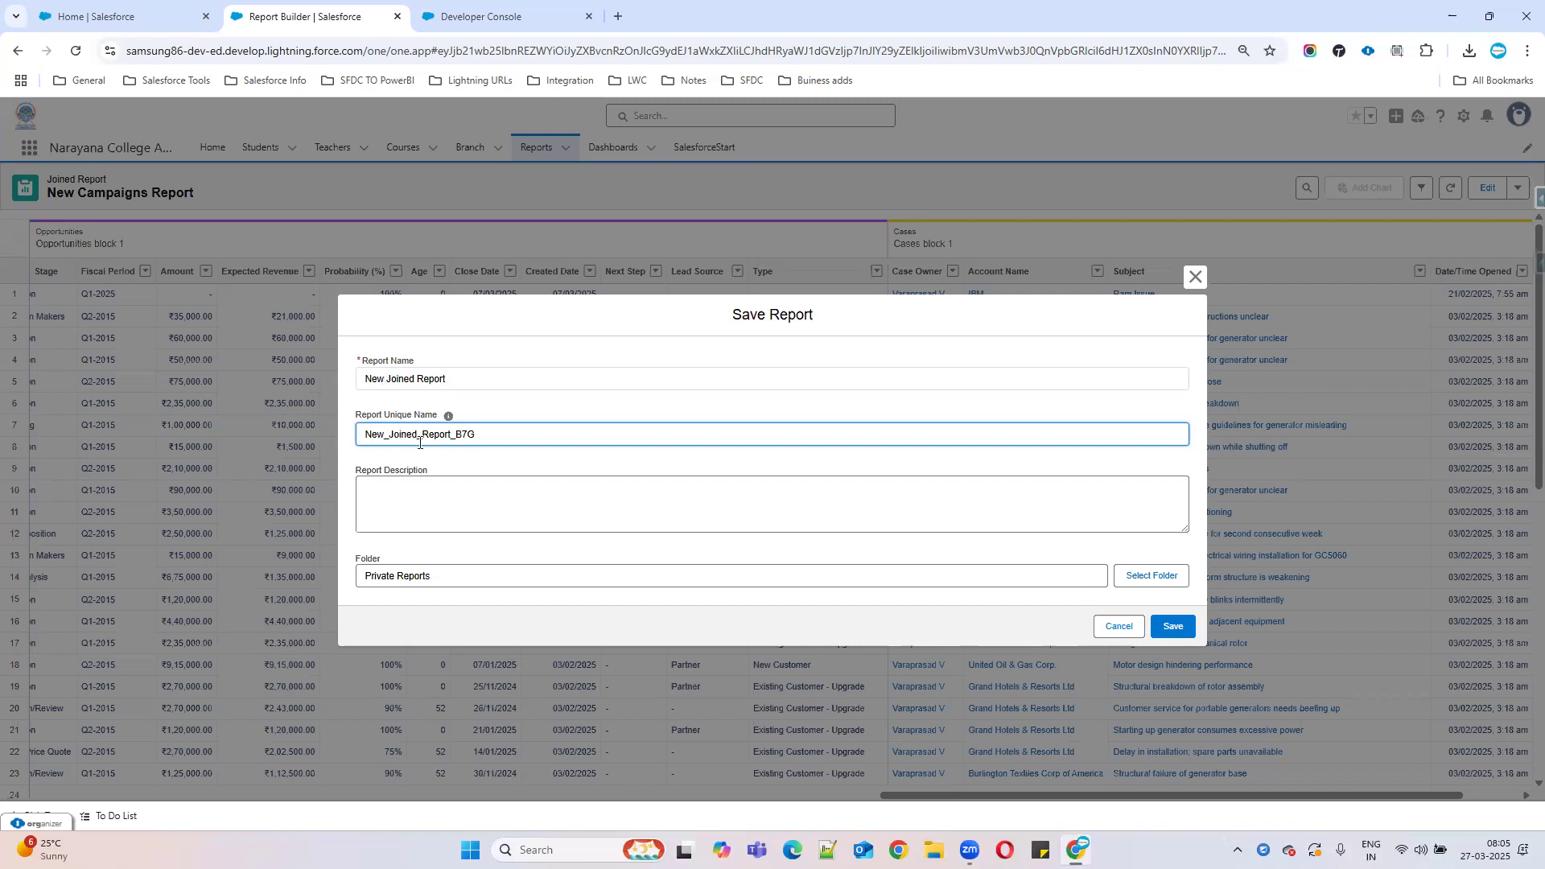
# Choose the Public Reports folder and save the report.
pyautogui.click(1172, 574)
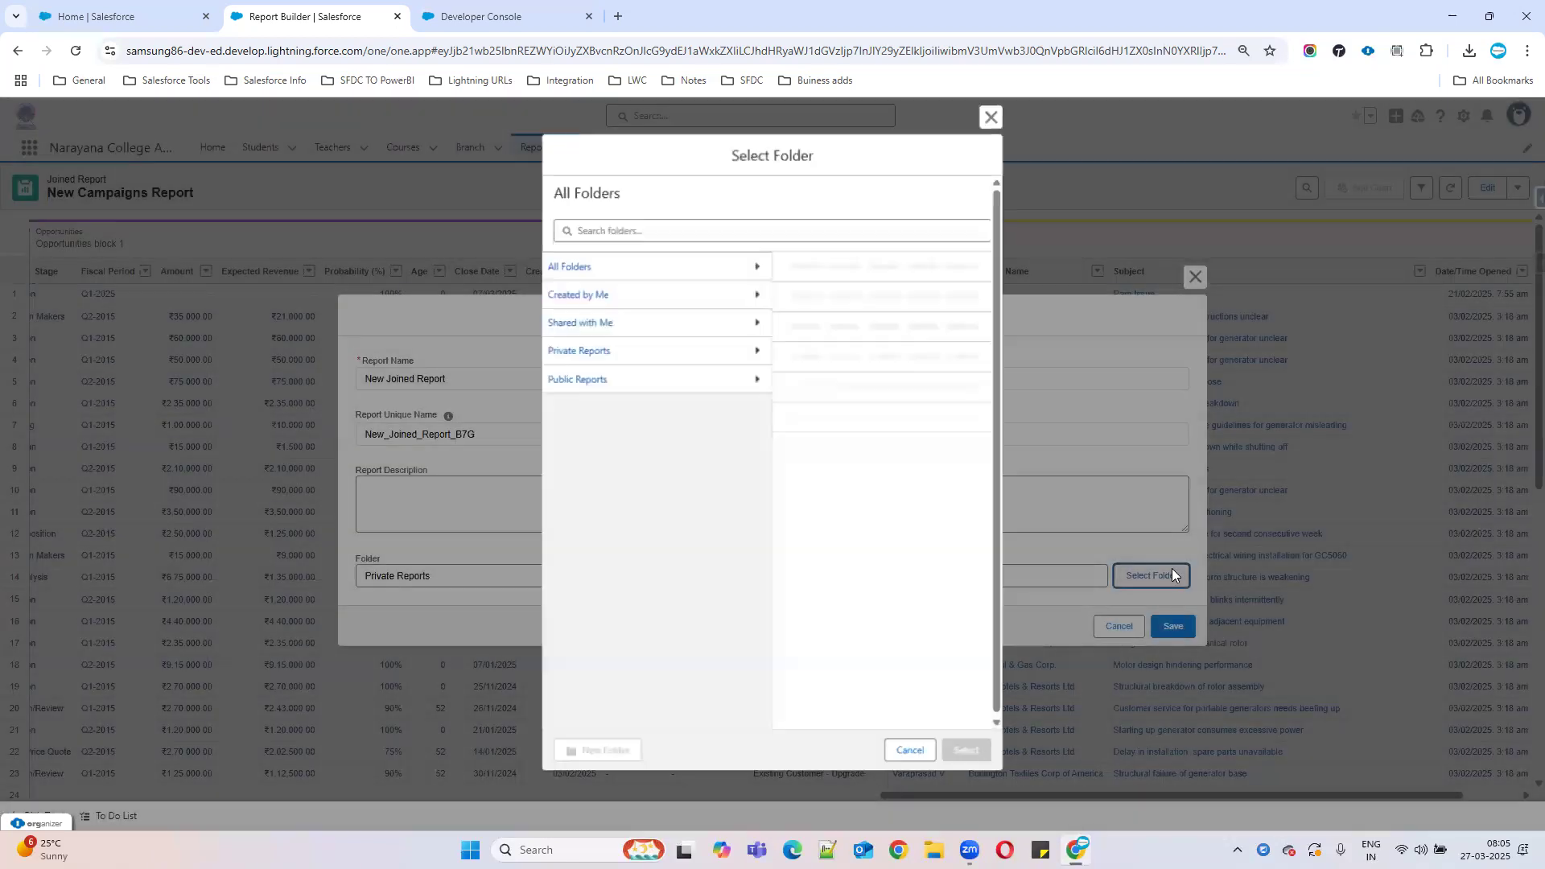
pyautogui.click(583, 386)
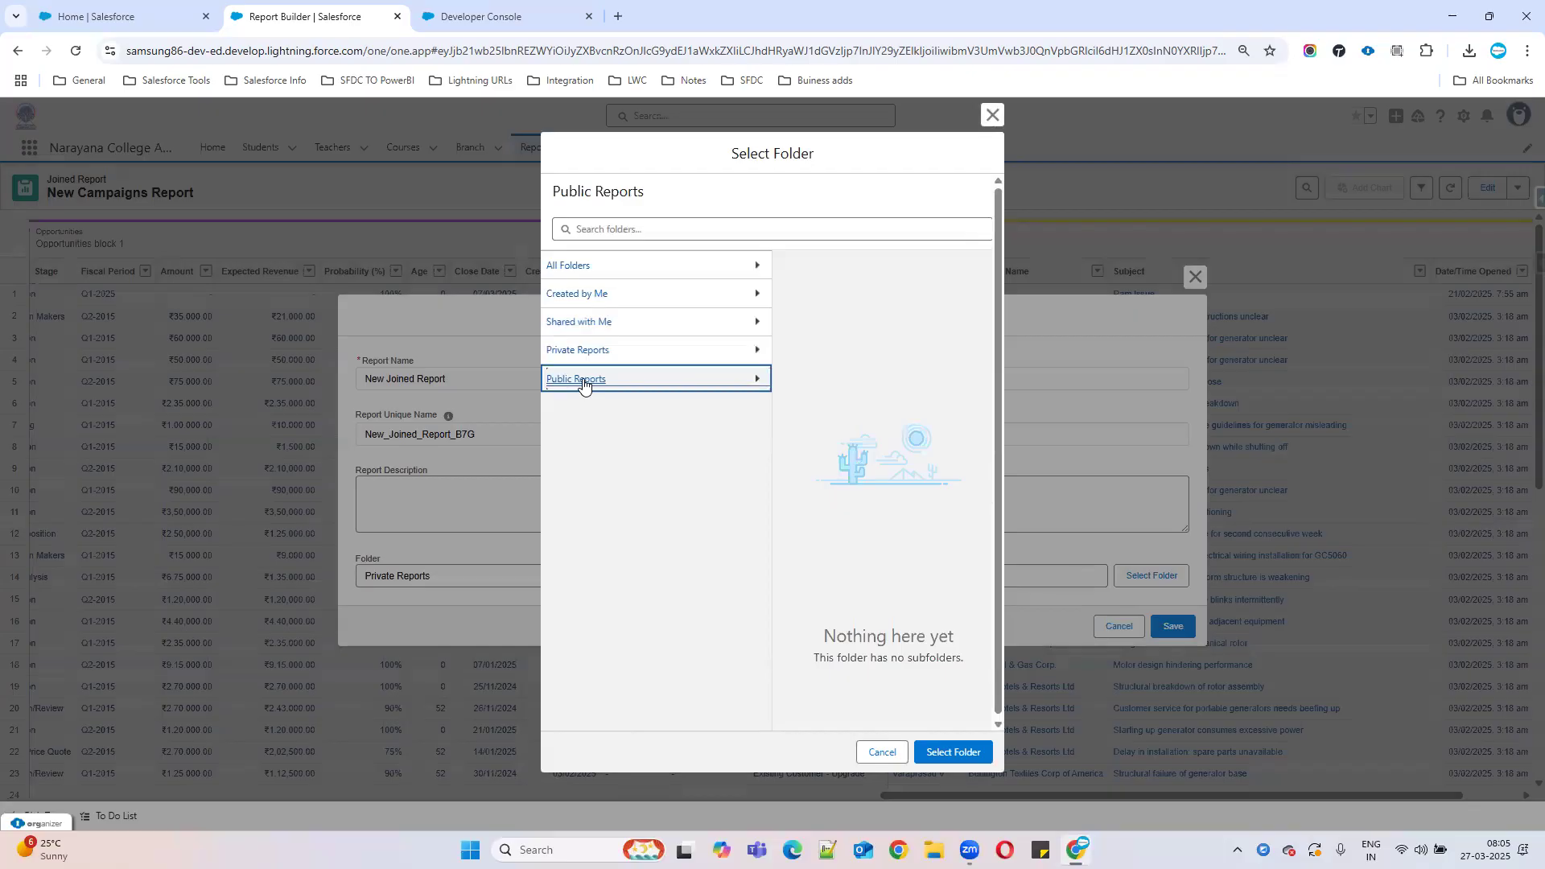
pyautogui.click(970, 752)
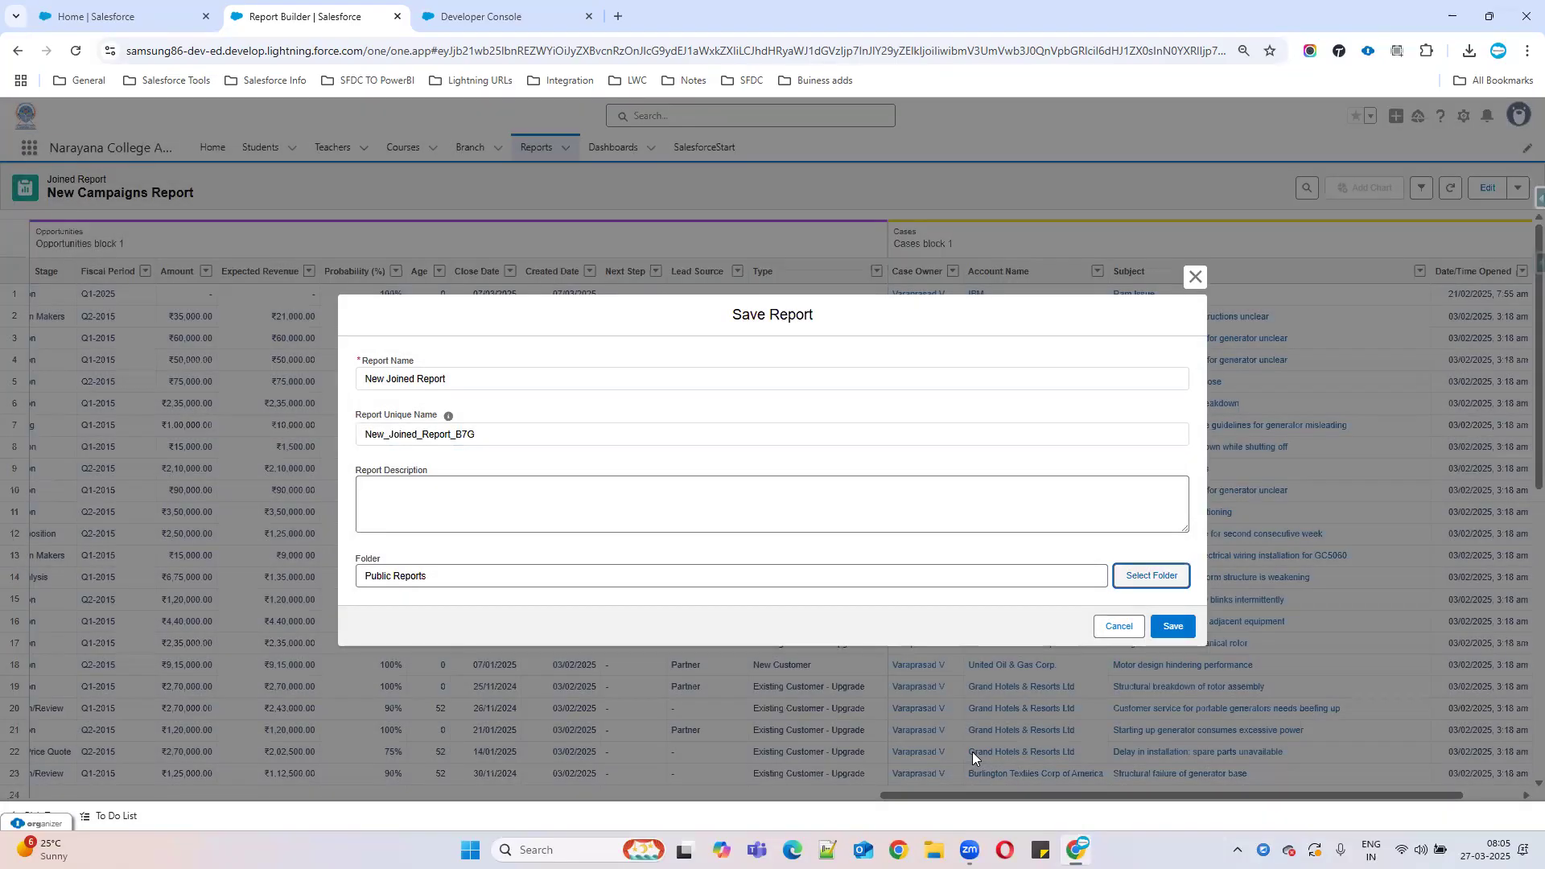
pyautogui.click(1181, 629)
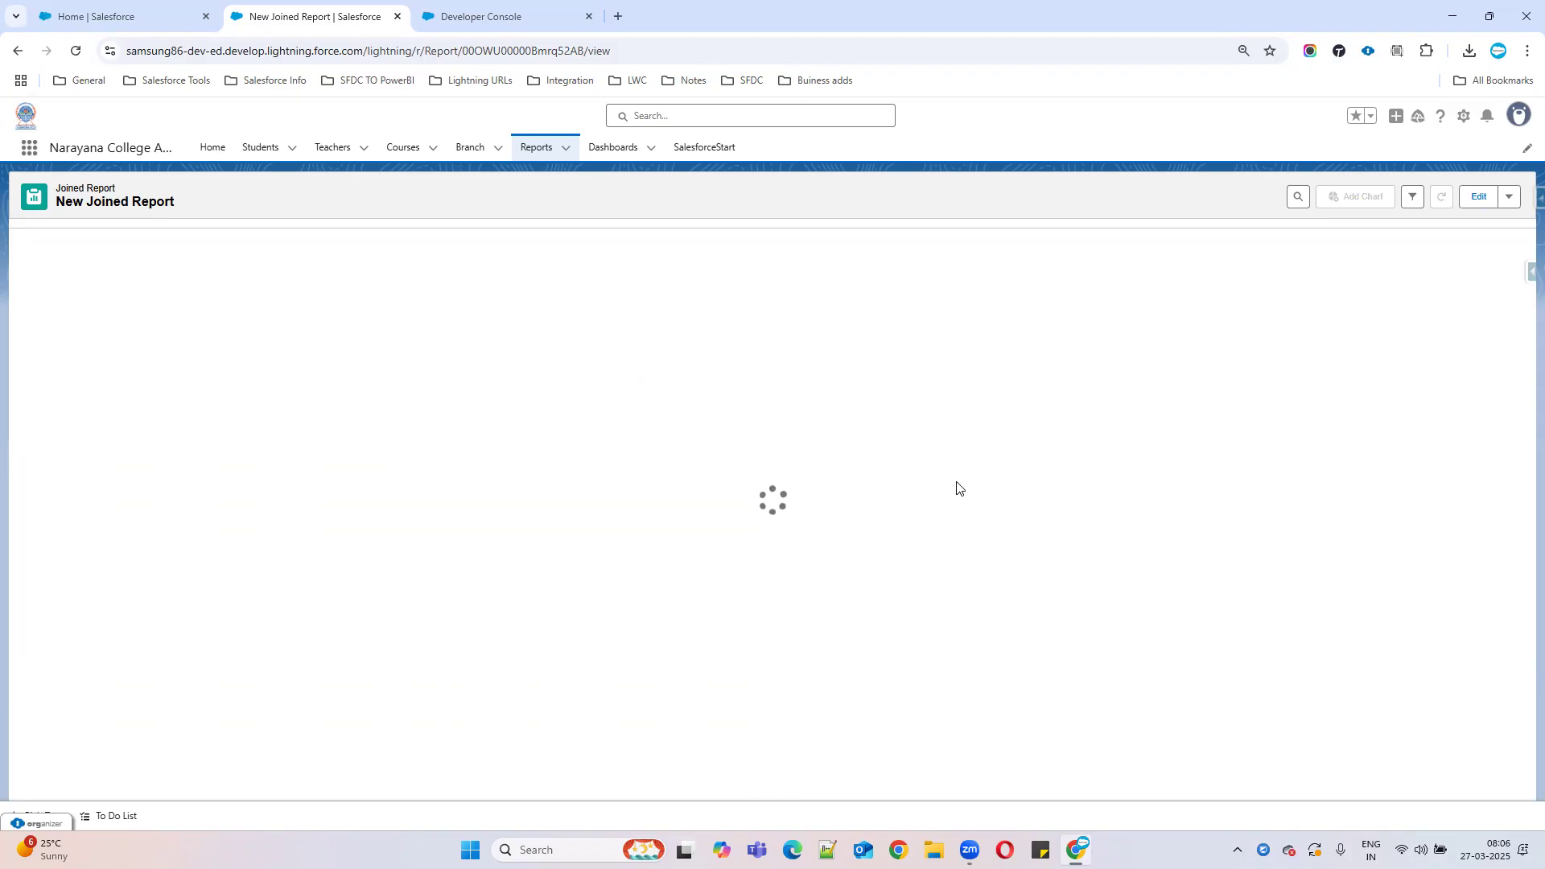
# Go to the Reports list and start a new report.
pyautogui.click(526, 148)
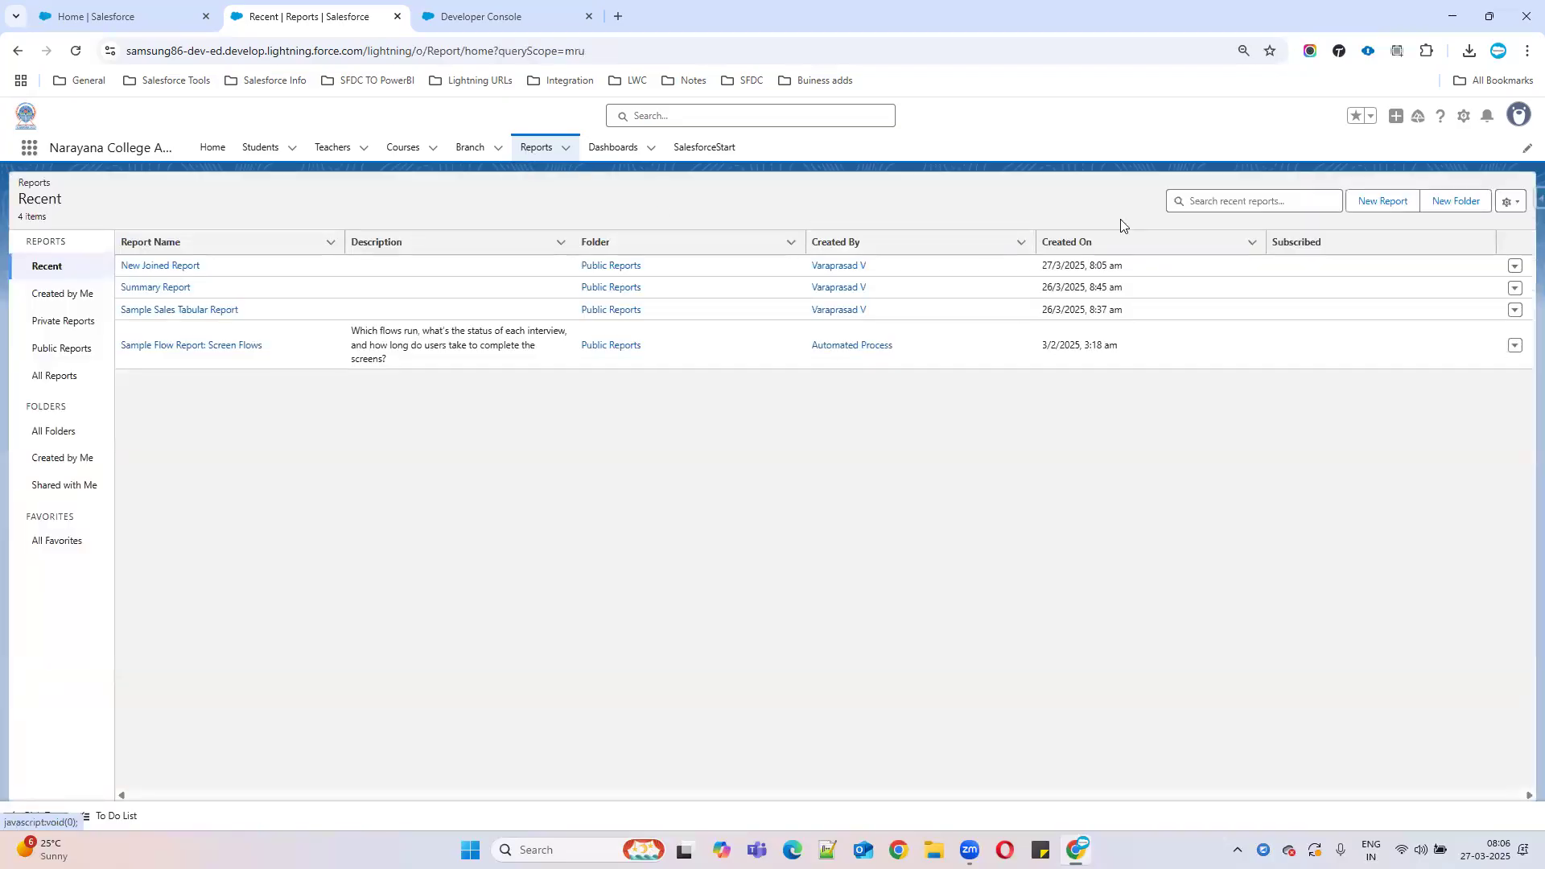
pyautogui.click(1385, 202)
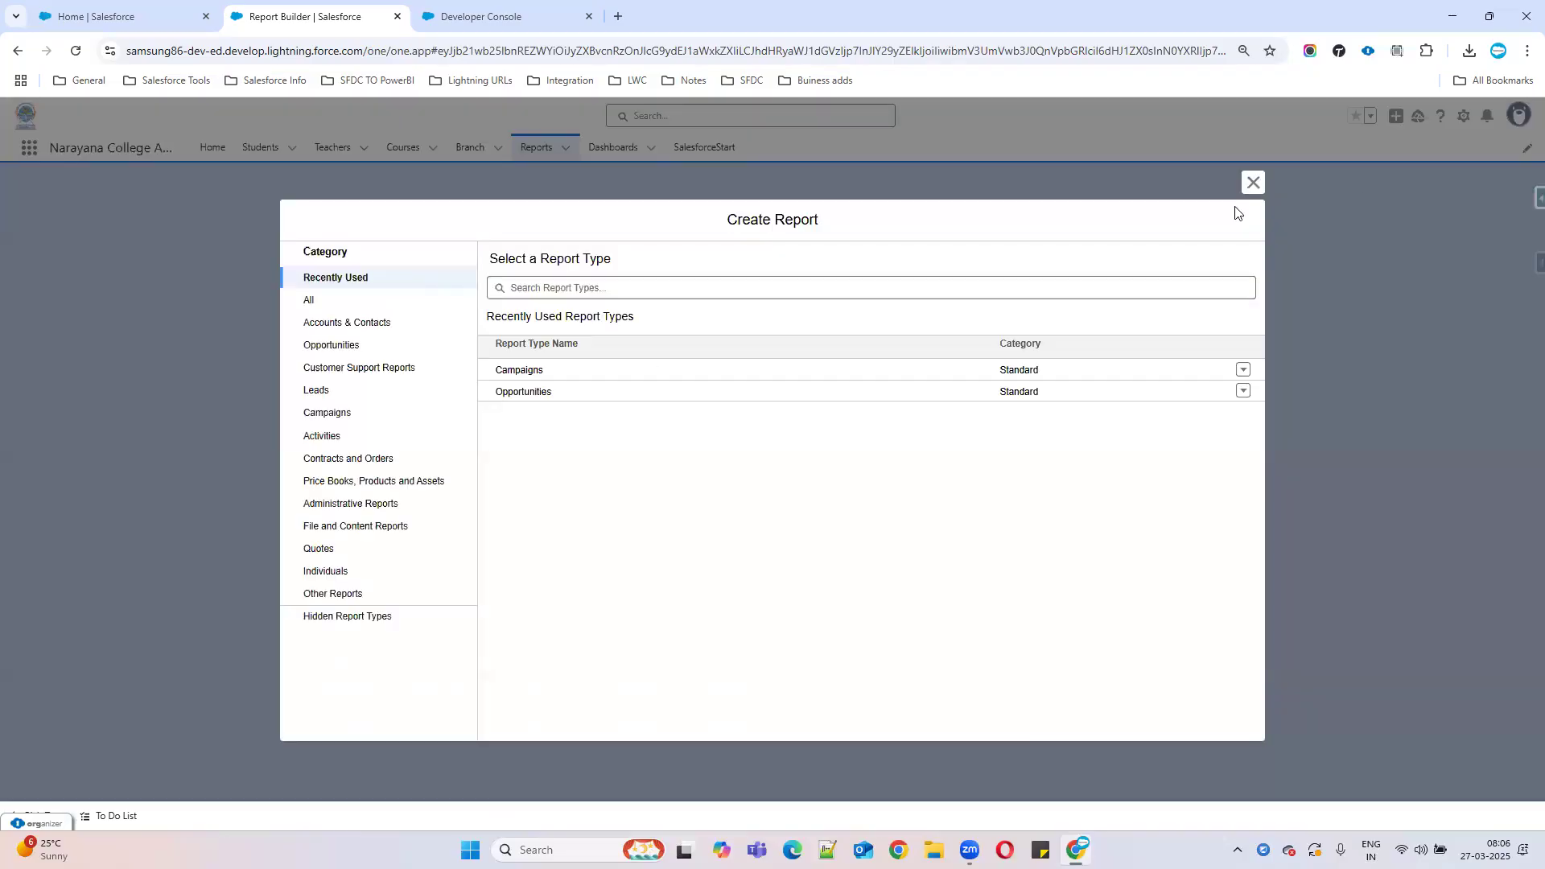
# Show report types from all categories and scroll through the full list.
pyautogui.click(309, 301)
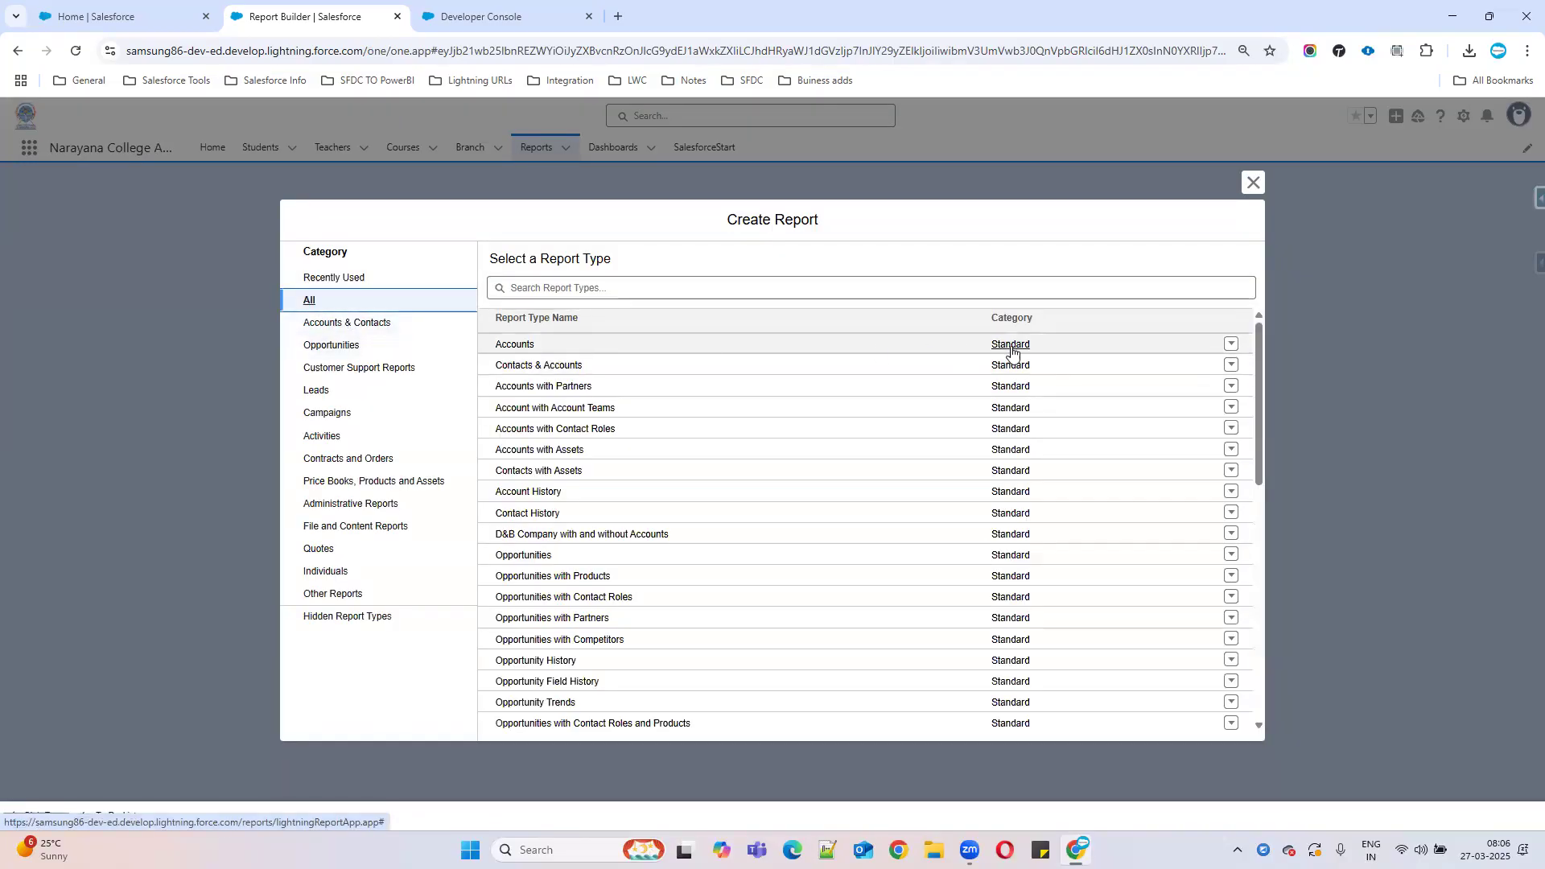
pyautogui.scroll(-5, 1016, 486)
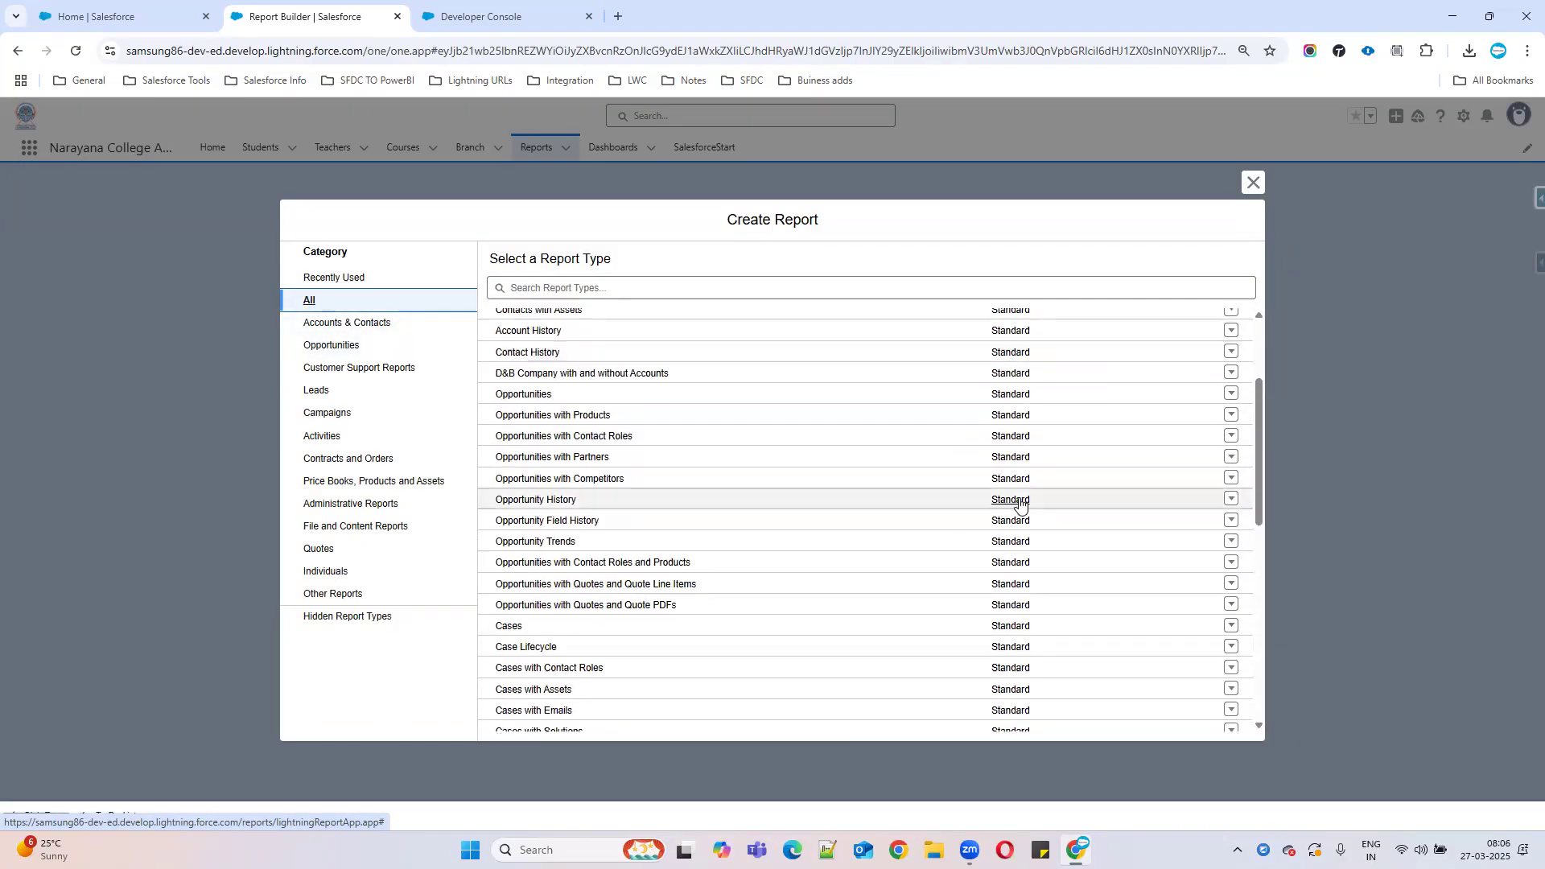
pyautogui.moveTo(533, 266); pyautogui.dragTo(845, 268)
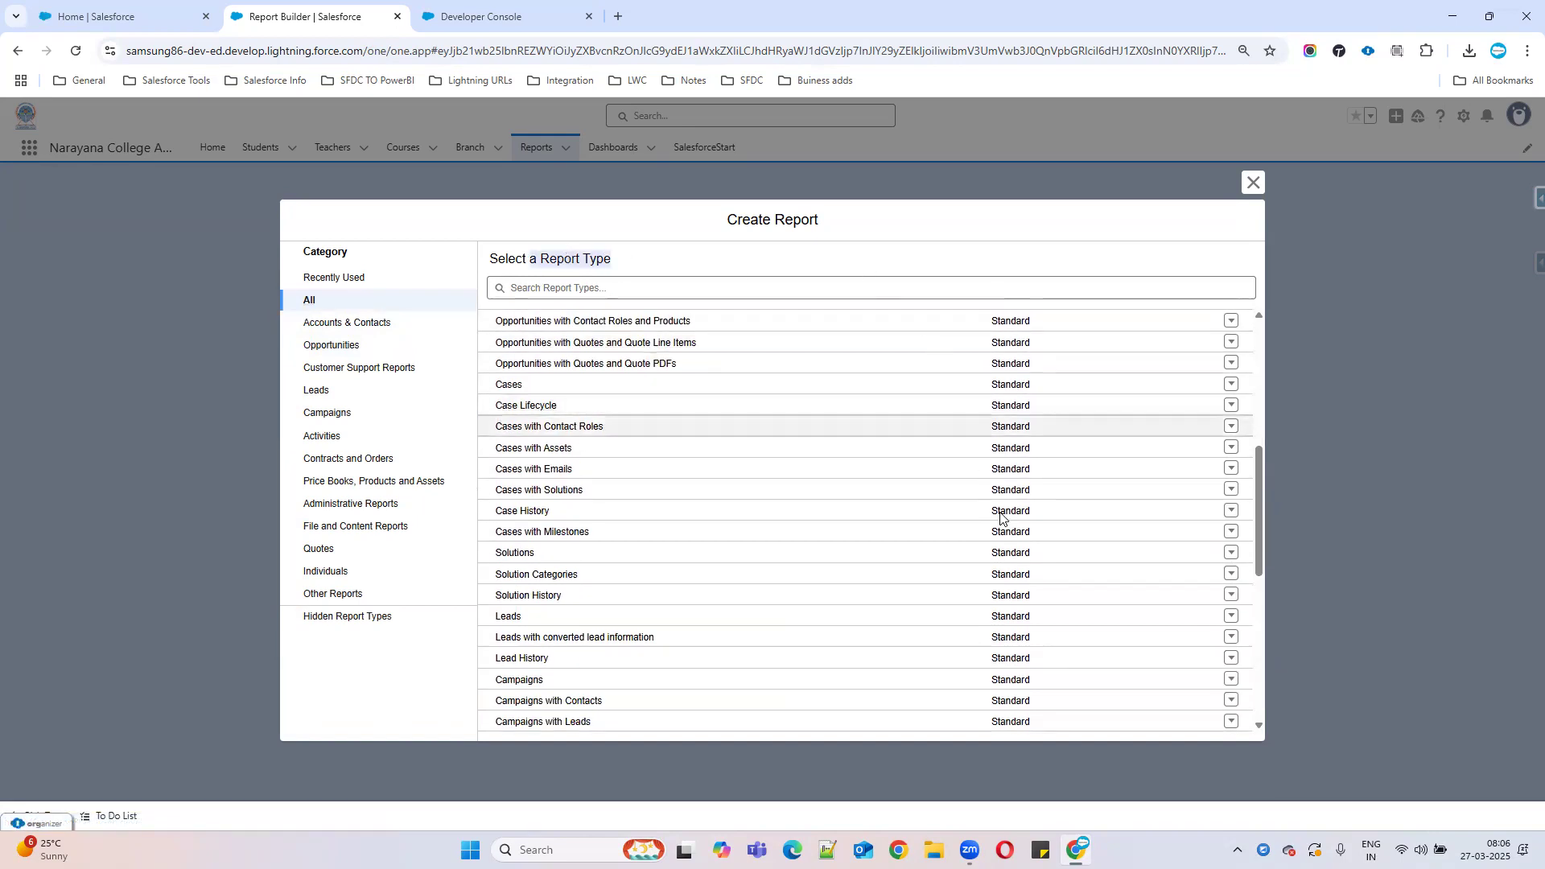
pyautogui.scroll(-1, 1175, 503)
pyautogui.moveTo(1257, 555); pyautogui.dragTo(1183, 285)
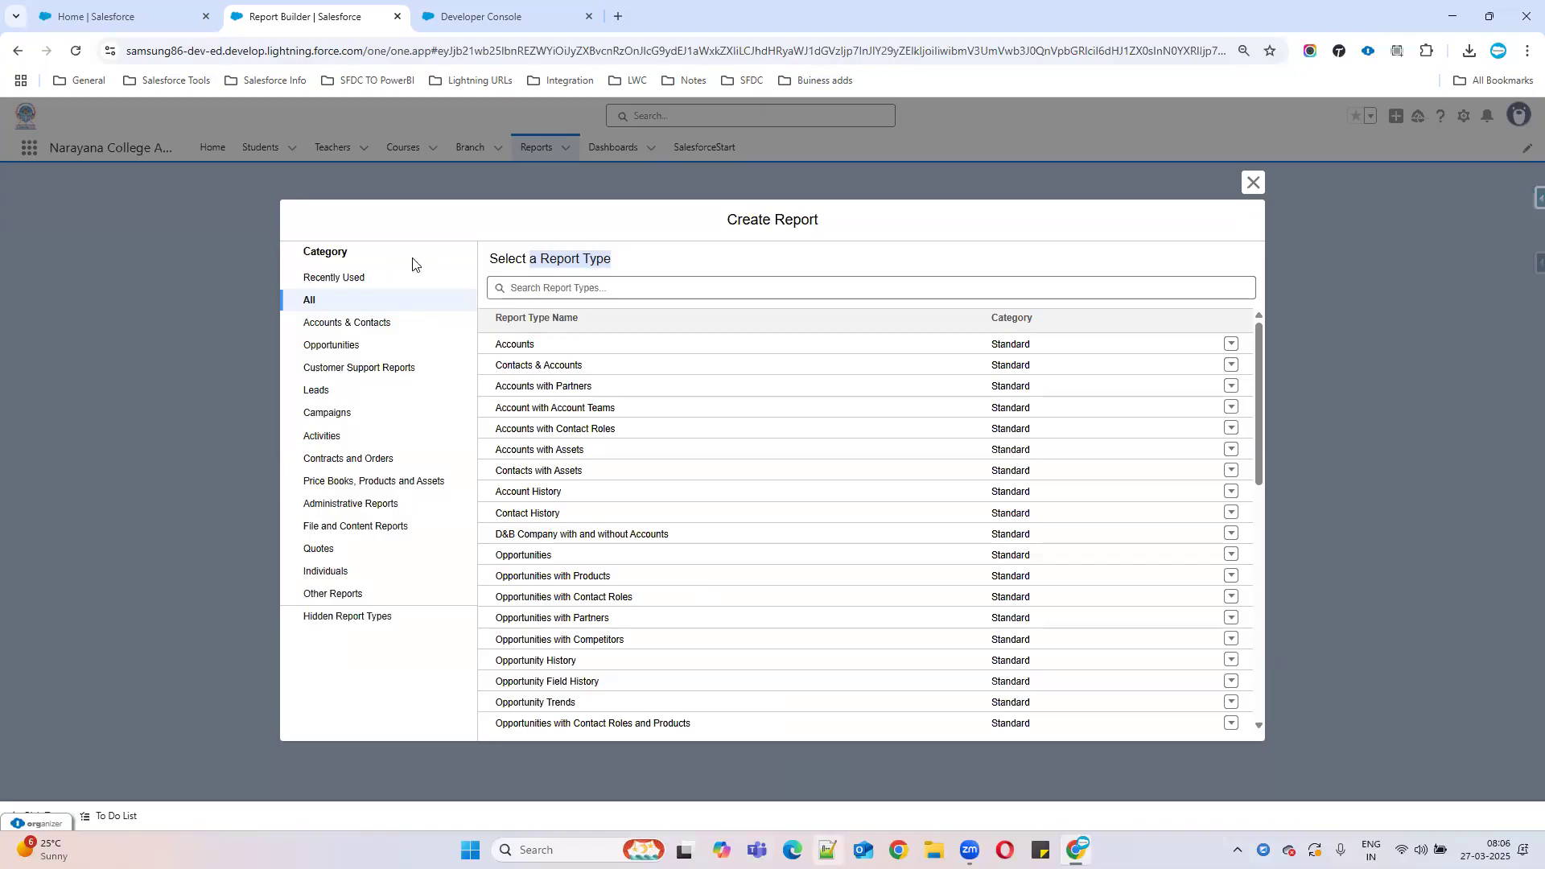
# In the Developer Console AdminNotes.vfp, start a note on line 254 reading 'Custom reportype:'.
pyautogui.hotkey('ctrl', 'Tab')
pyautogui.click(75, 549)
pyautogui.write('Custom repor')
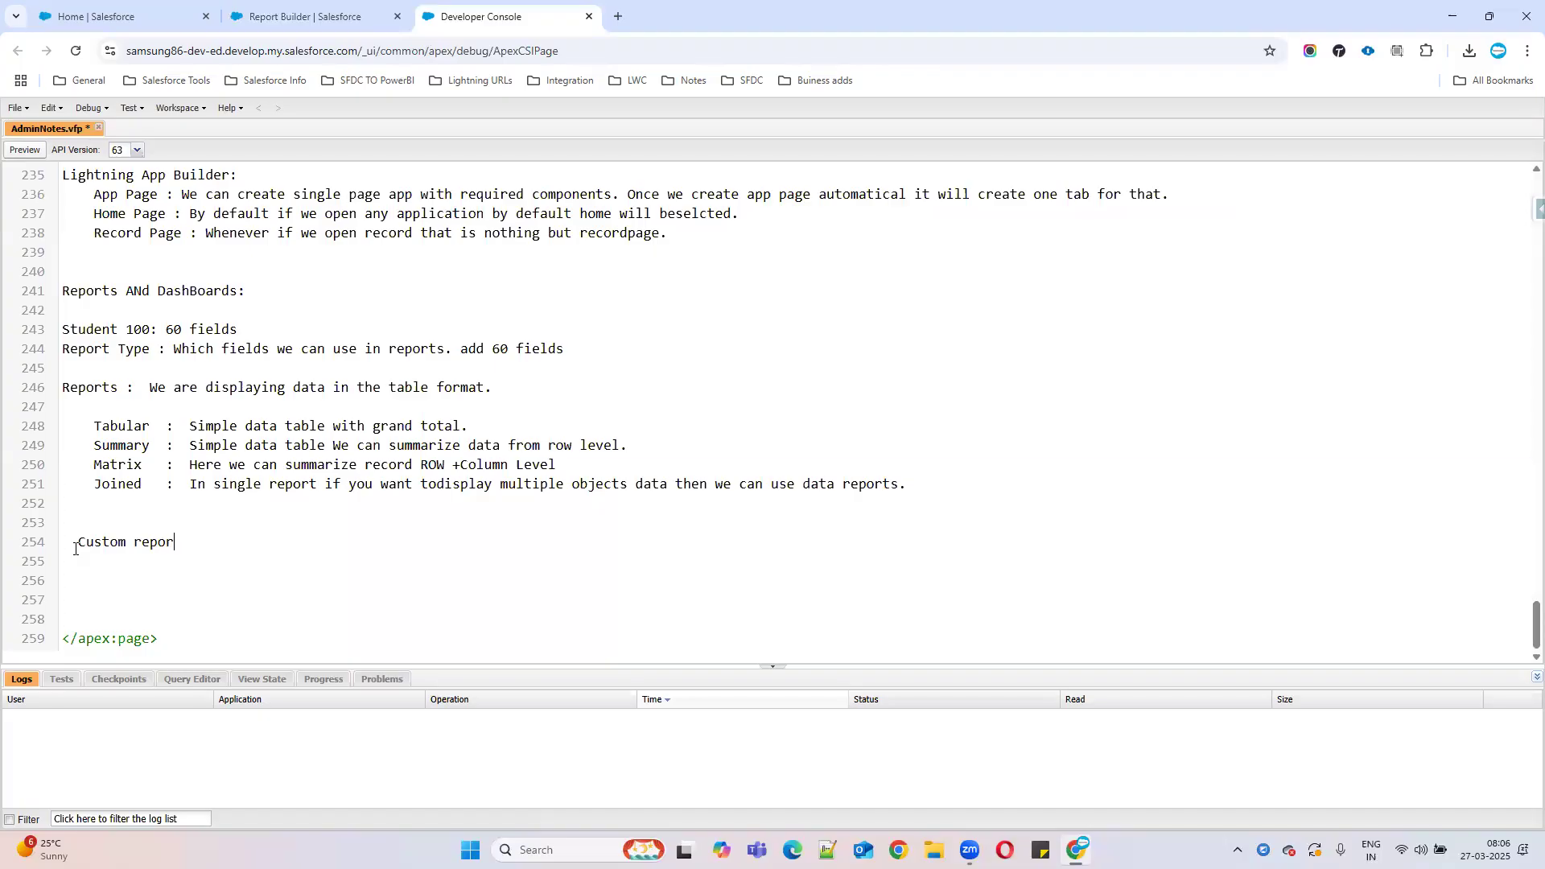
pyautogui.write('type:')
# Add the line 'Account with Opportunityies with products' under the Custom reportype heading, then return to Create Report.
pyautogui.press('Return')
pyautogui.press('Return')
pyautogui.write('Account')
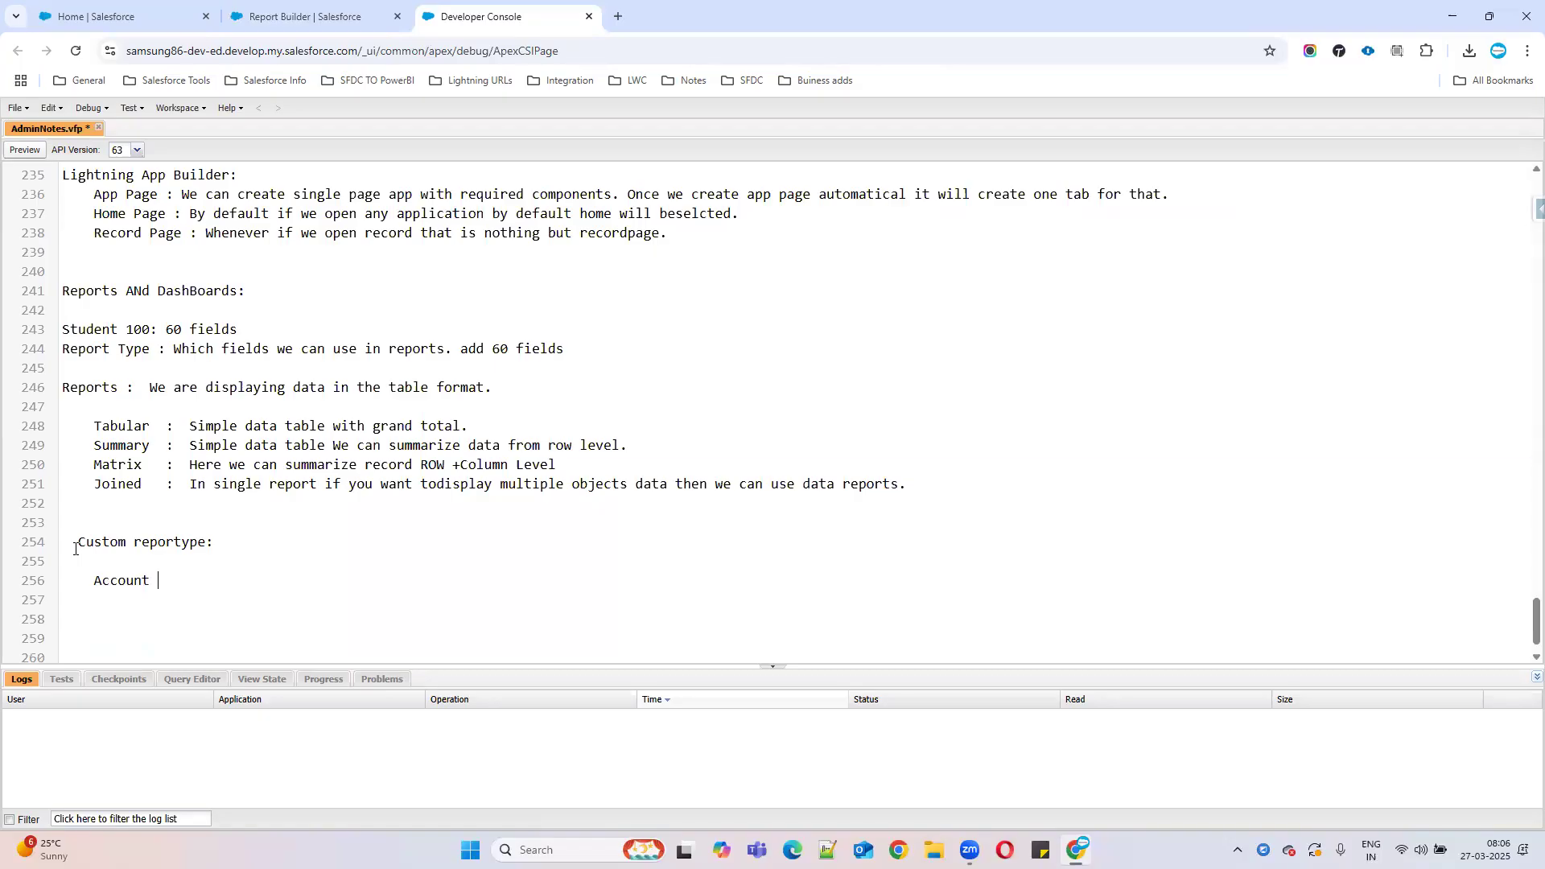
pyautogui.write(' with Opportunityies with products')
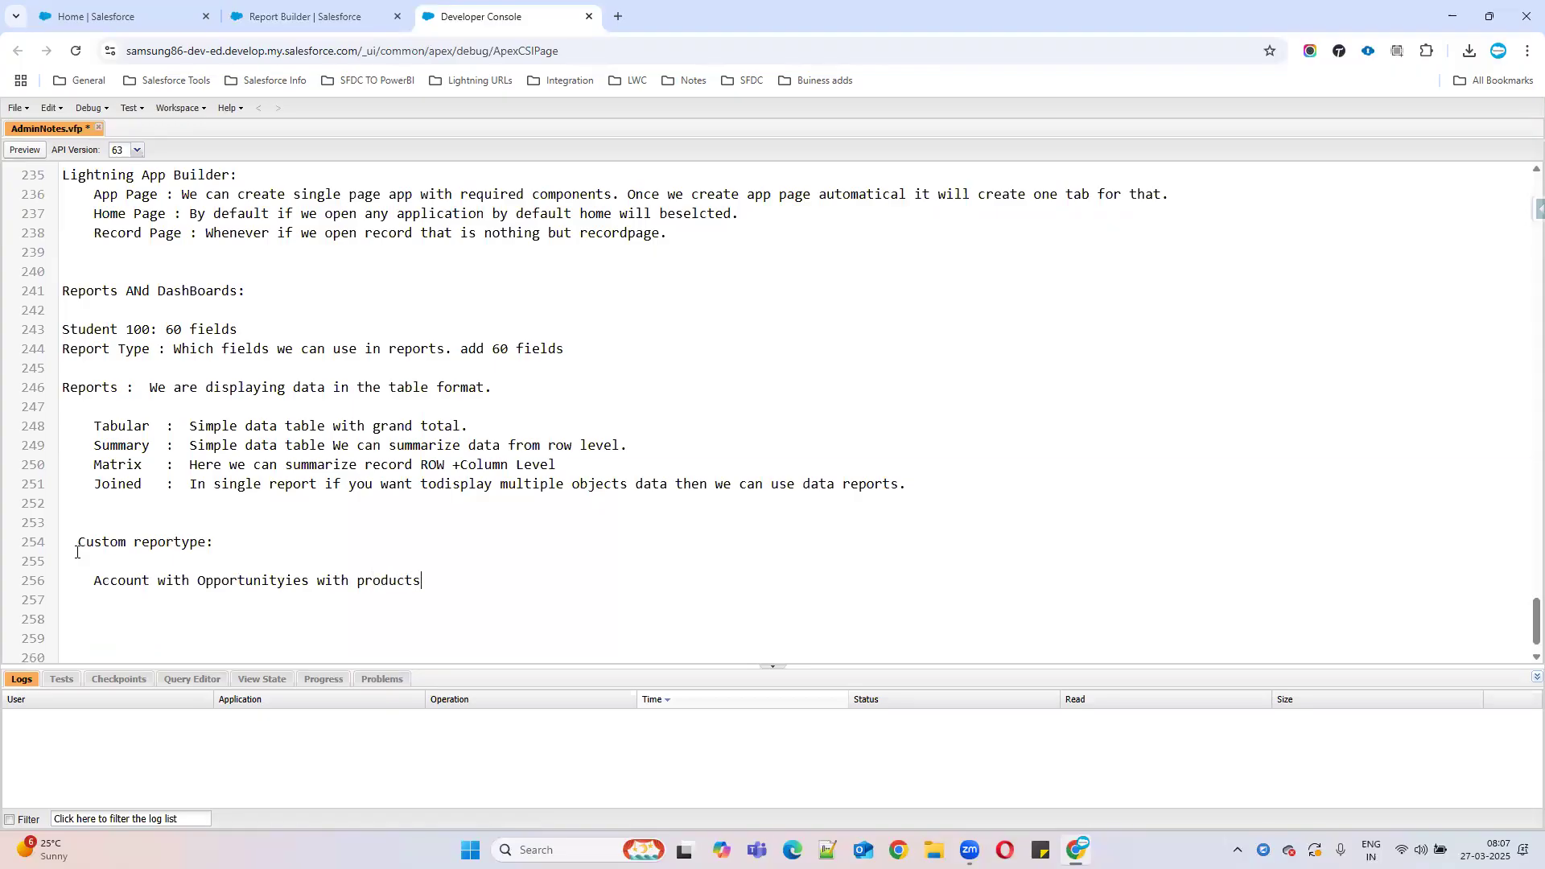
pyautogui.doubleClick(220, 587)
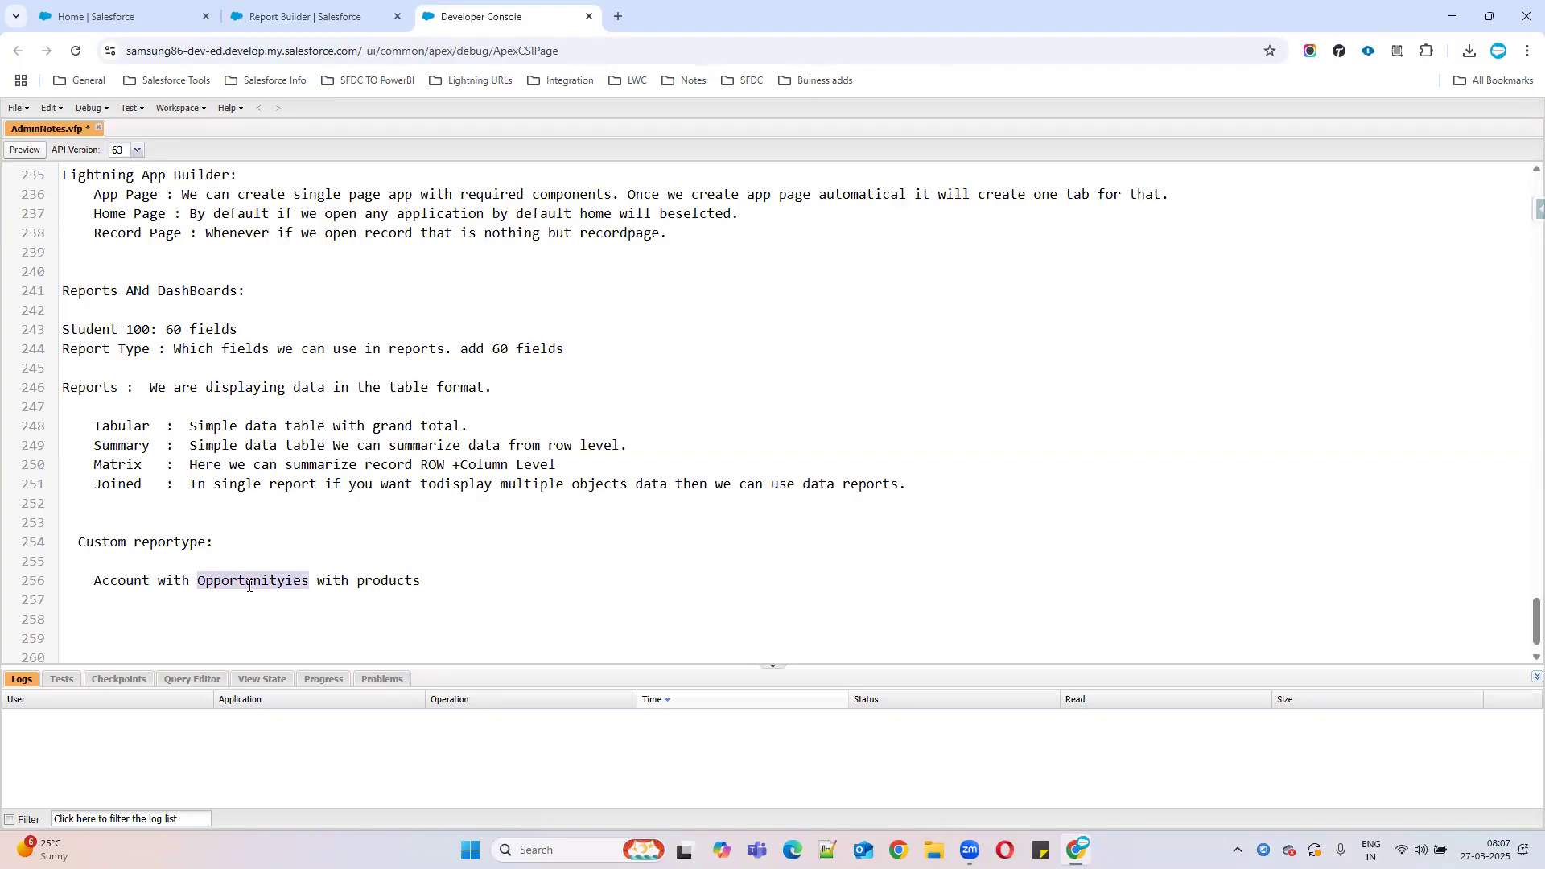
pyautogui.moveTo(421, 582); pyautogui.dragTo(74, 586)
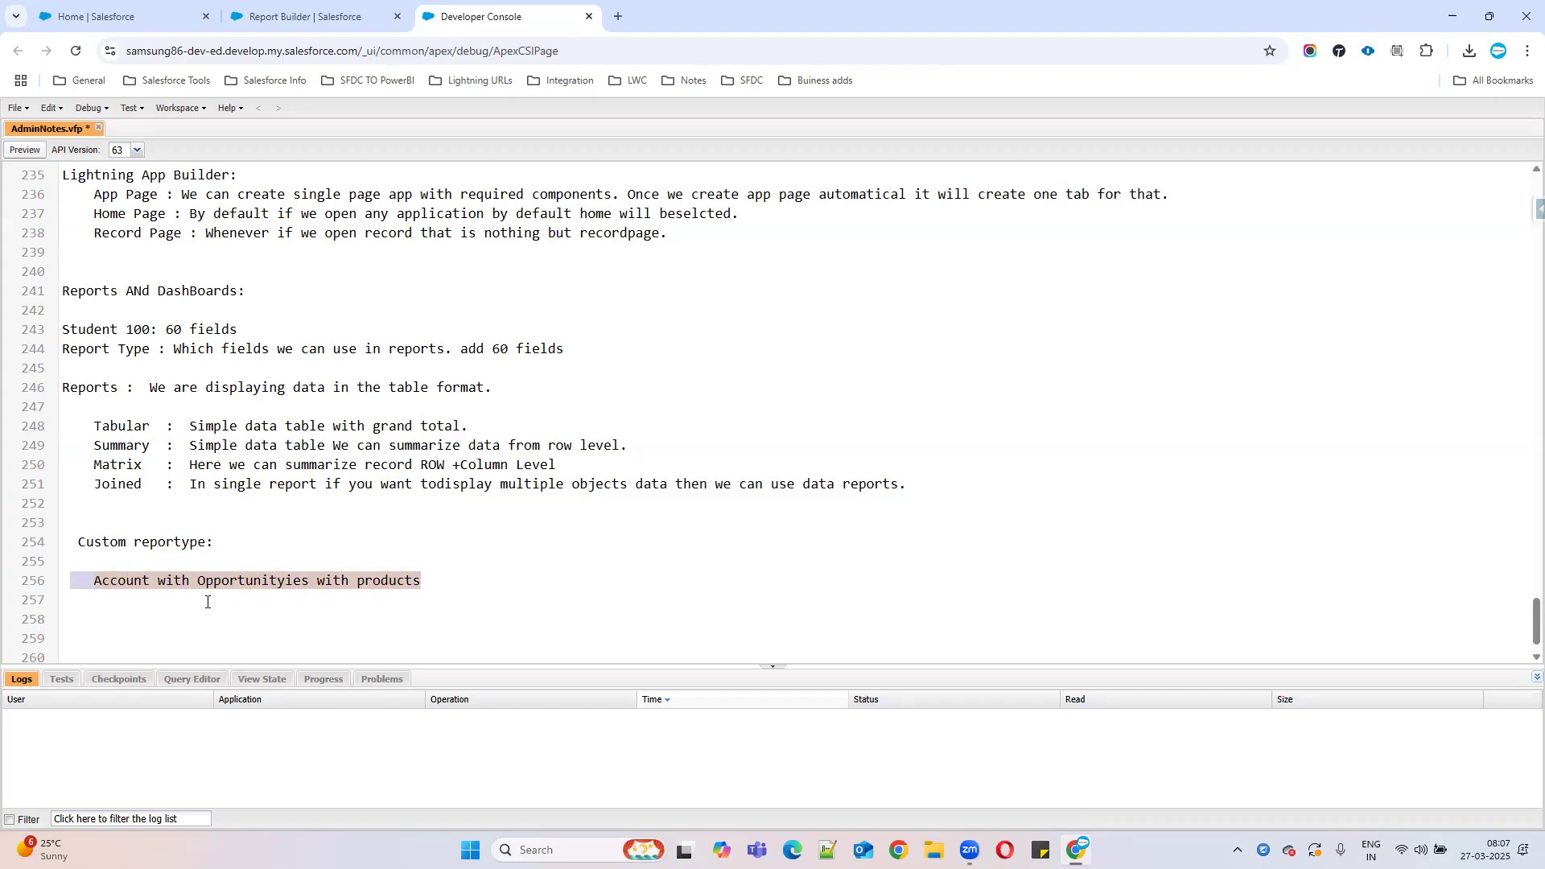
pyautogui.click(392, 17)
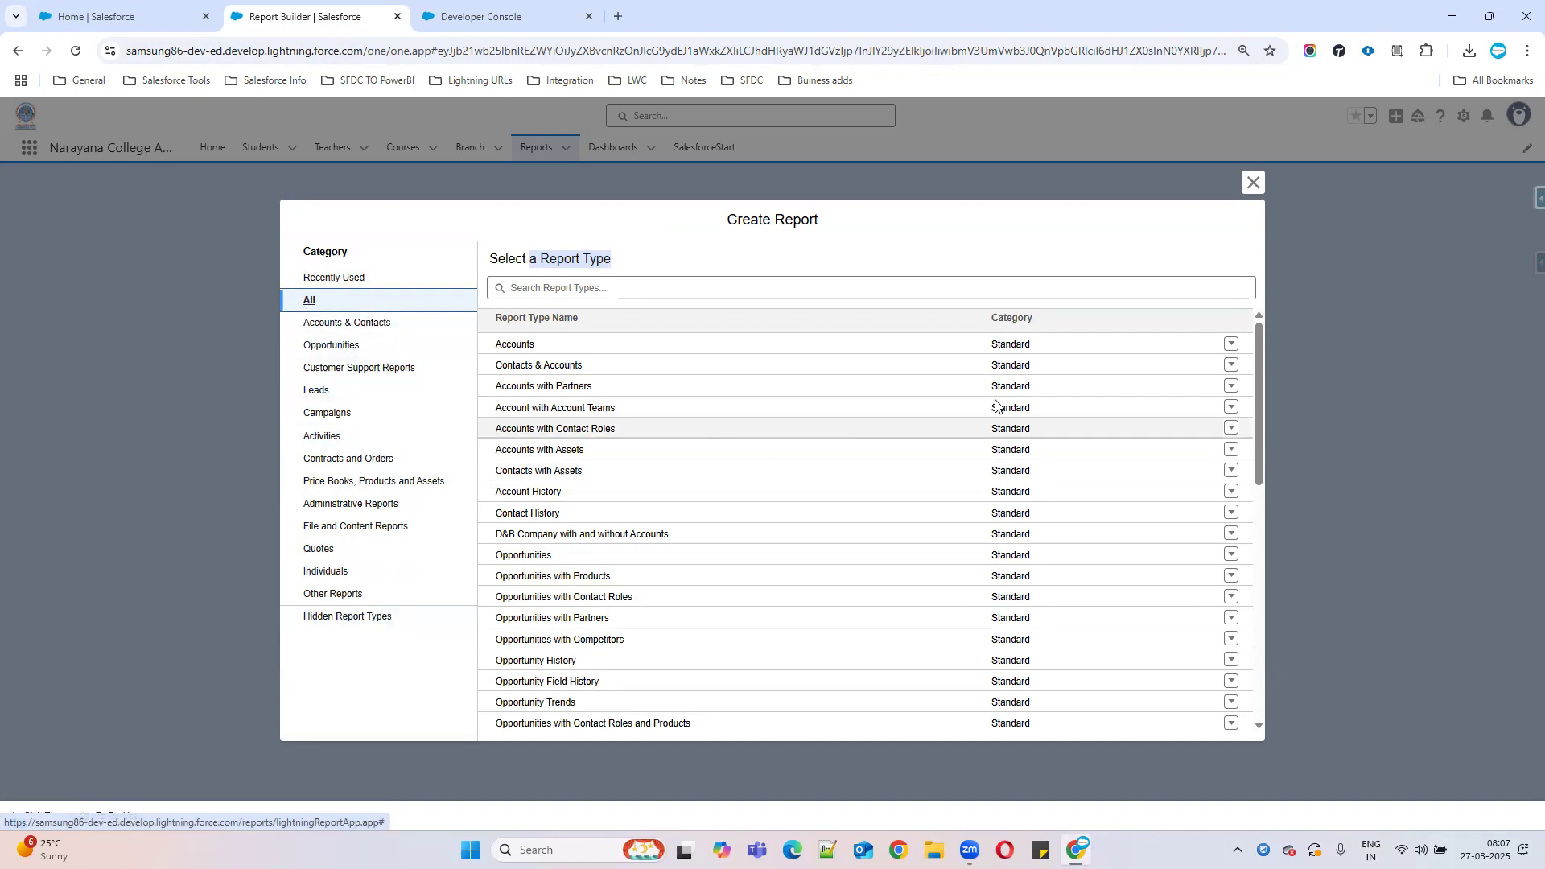
# Browse the Accounts & Contacts, Opportunities, Other Reports and All report type categories.
pyautogui.click(351, 323)
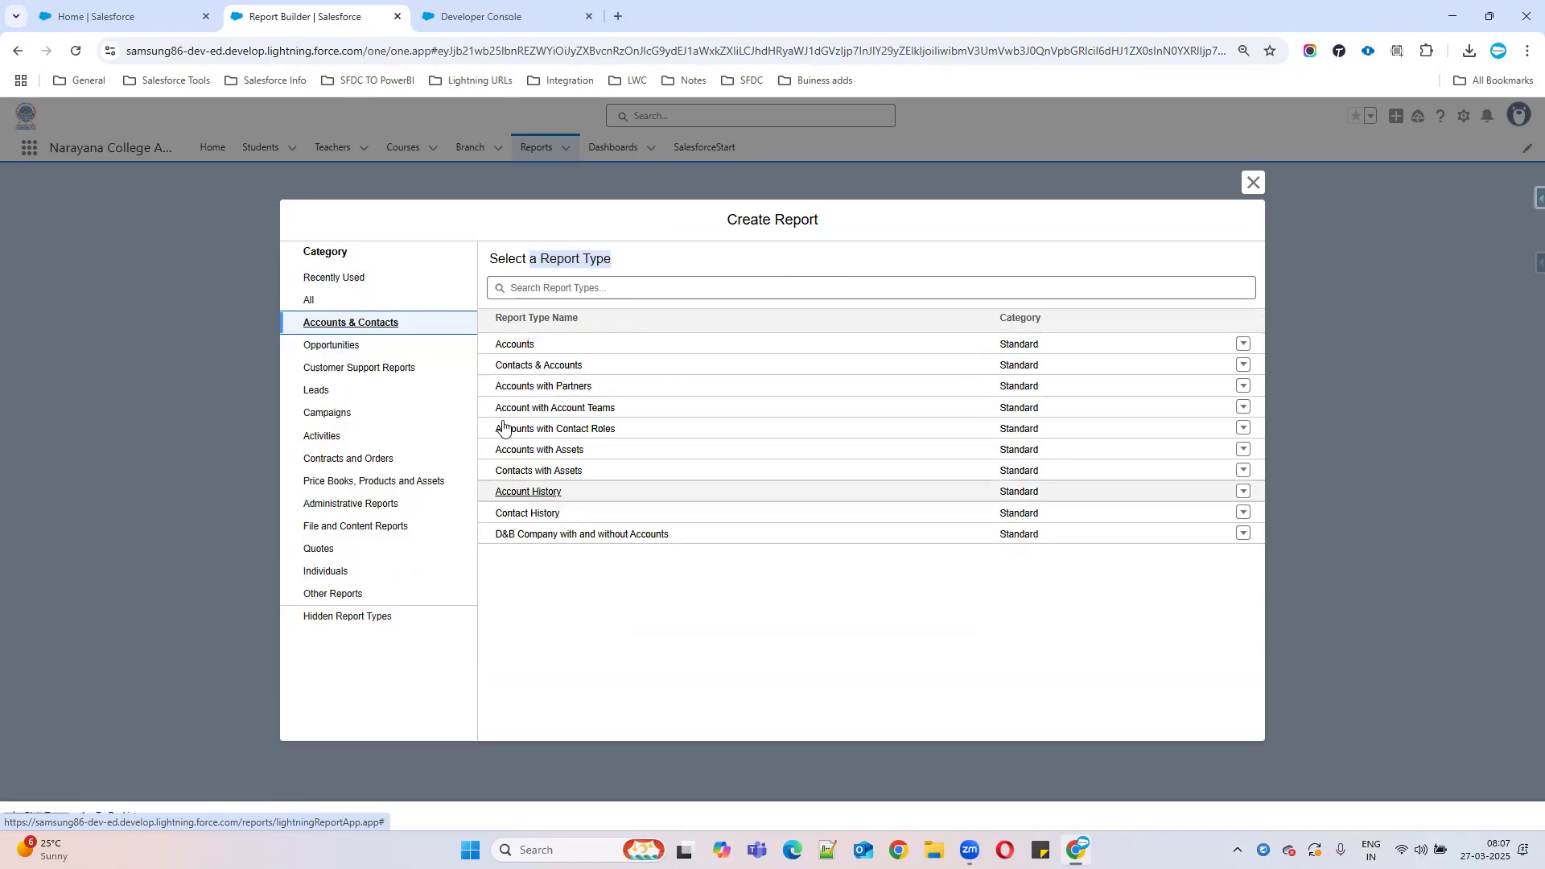
pyautogui.click(354, 350)
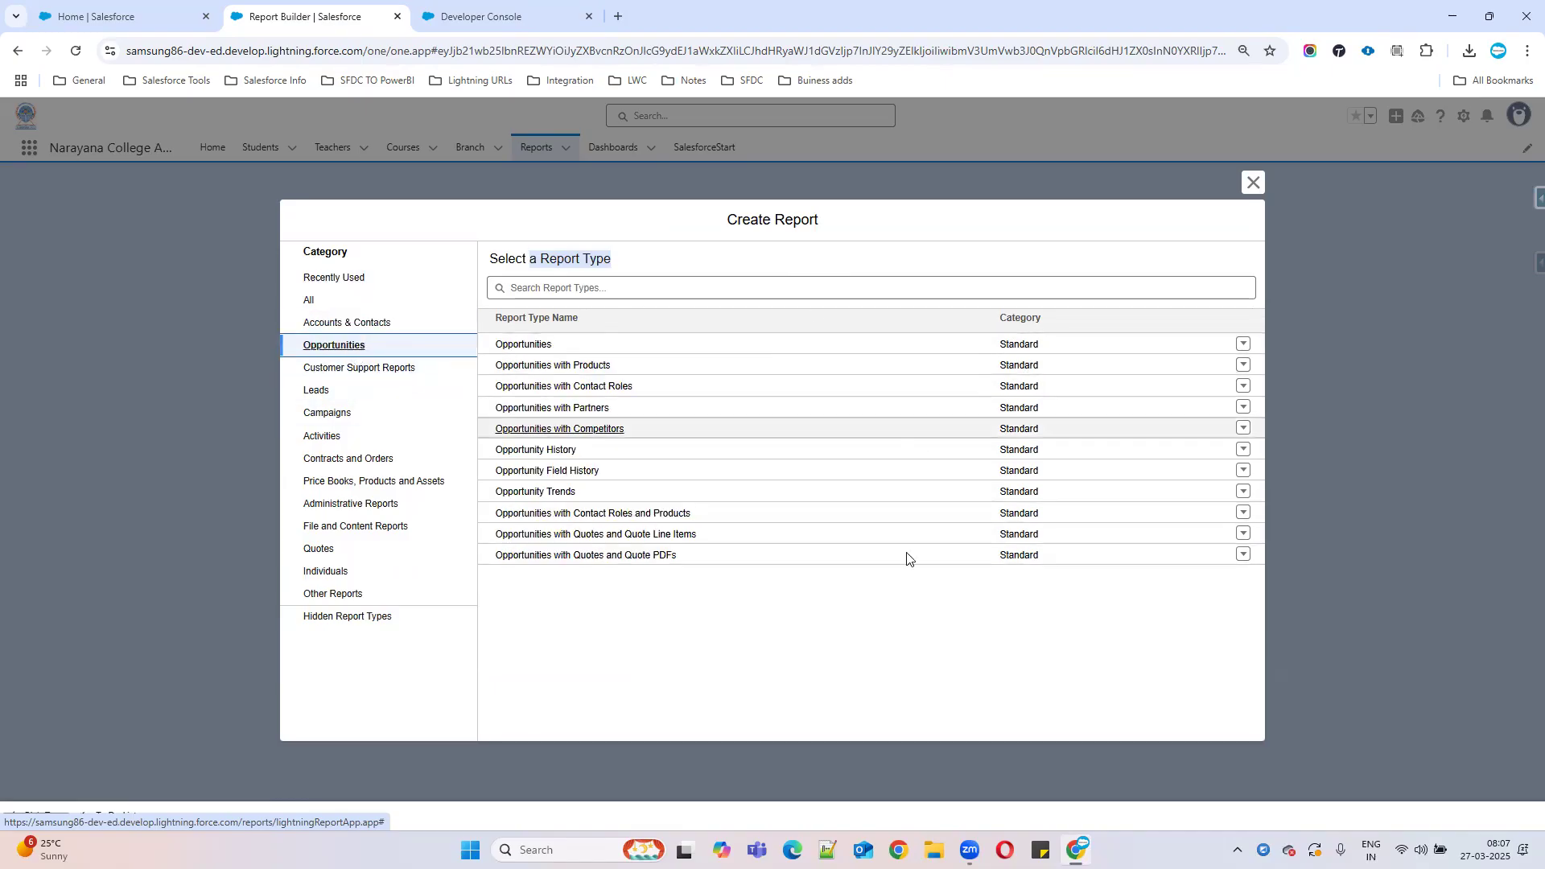
pyautogui.click(331, 596)
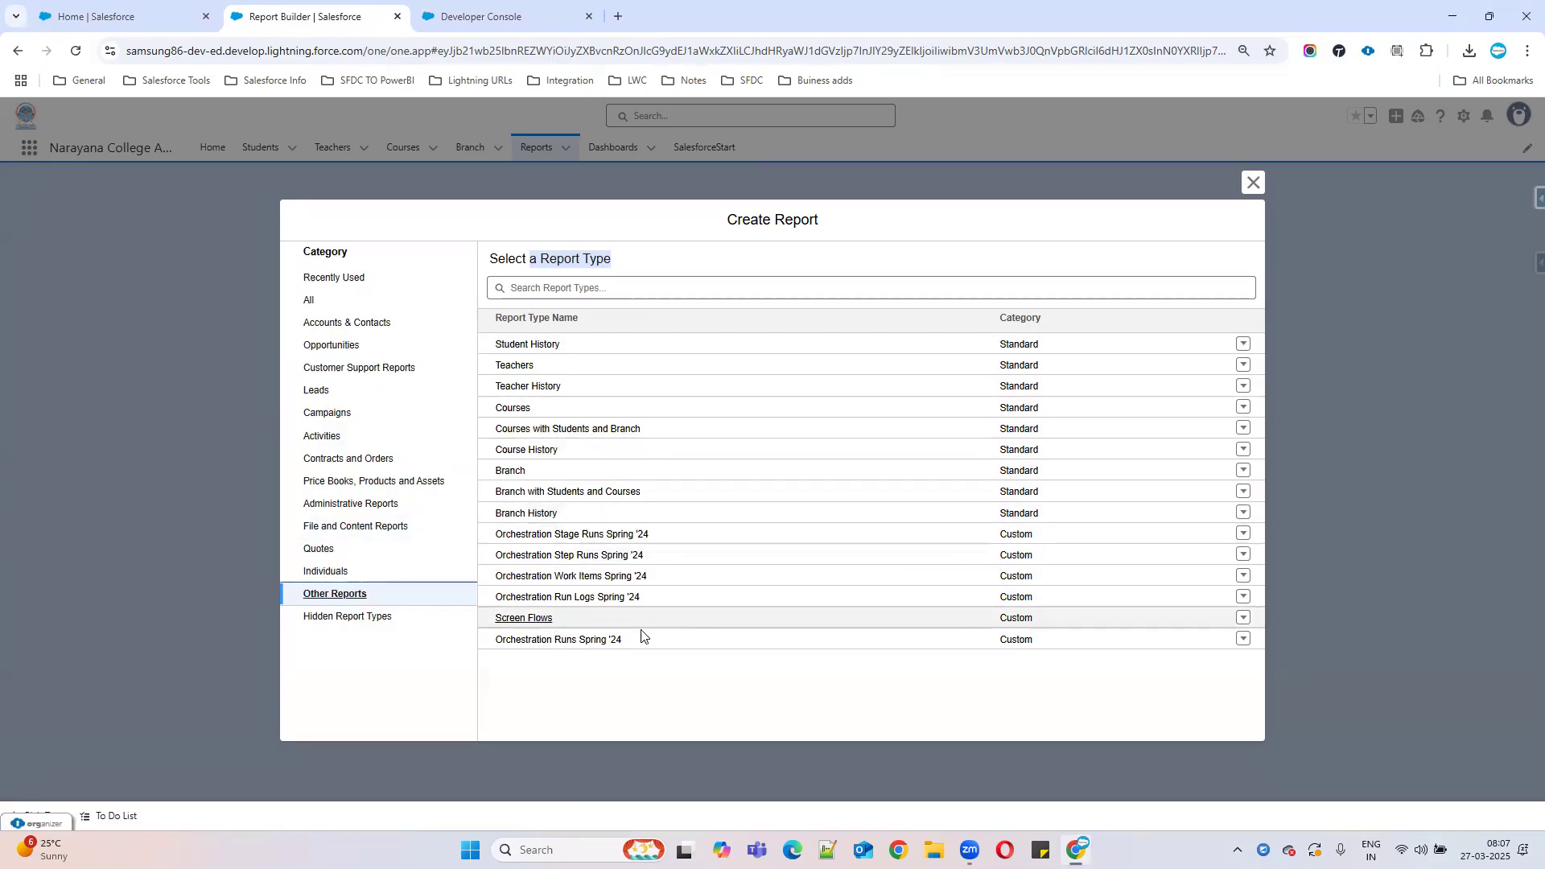
pyautogui.click(357, 618)
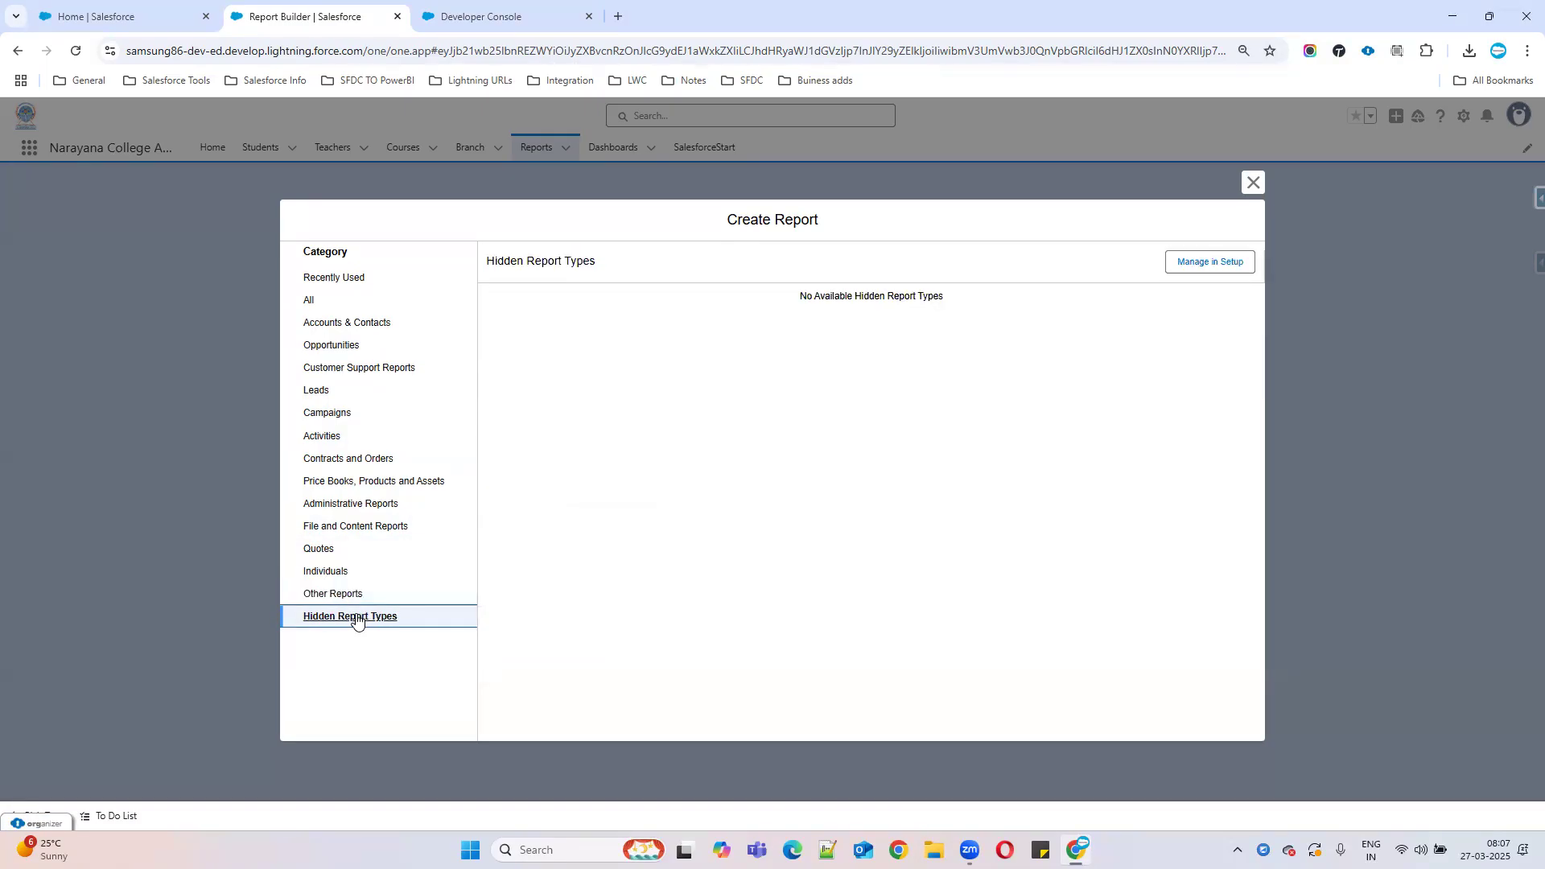
pyautogui.click(332, 596)
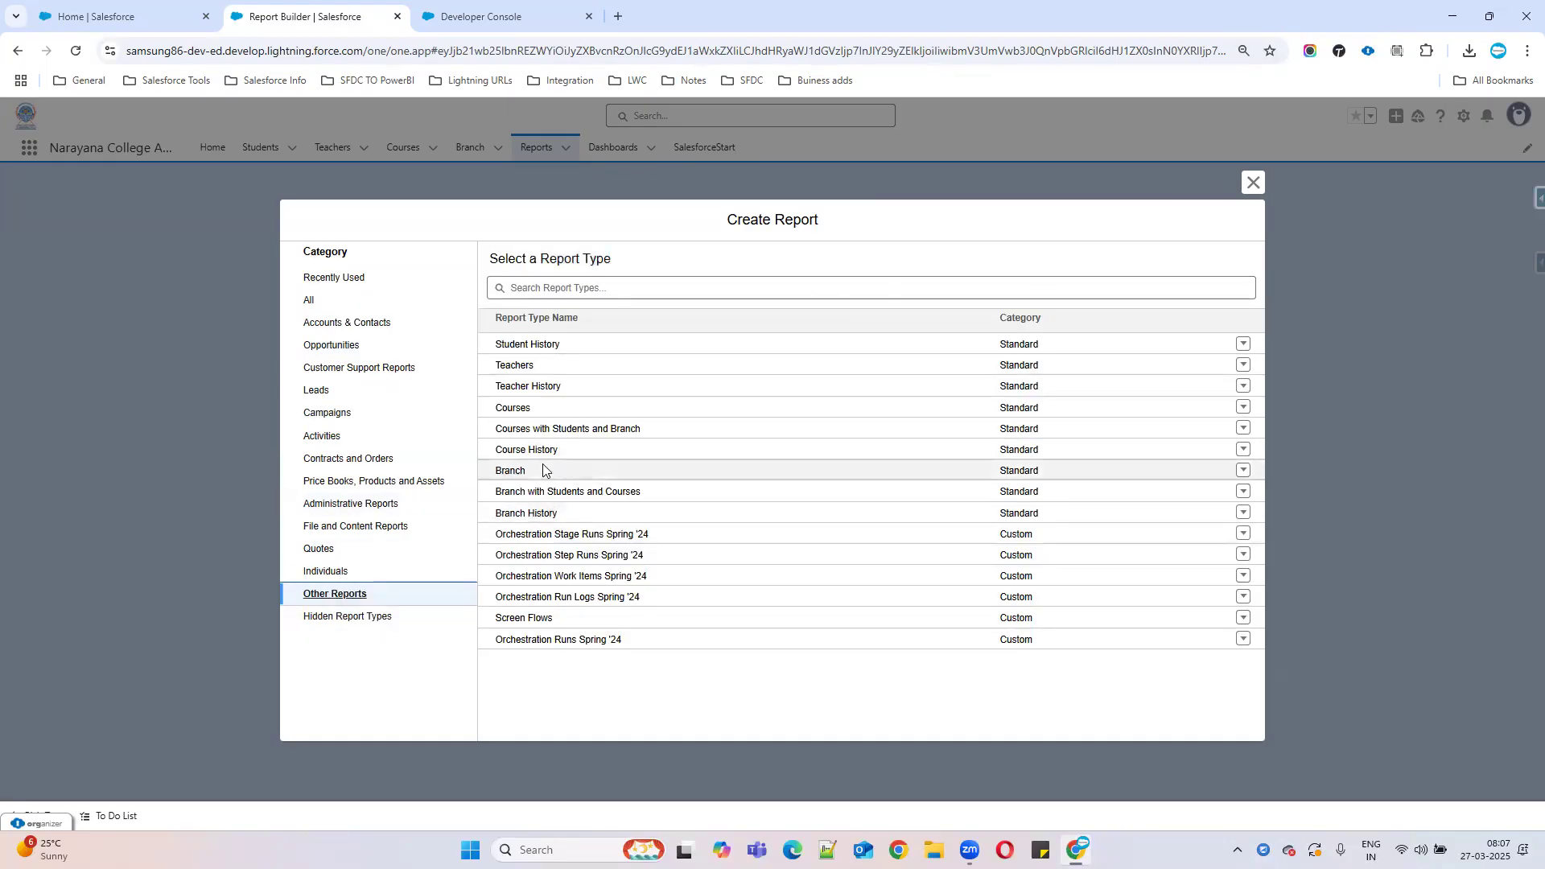
pyautogui.click(317, 301)
# Search report types for 'Account', then close Create Report without creating a report.
pyautogui.click(555, 288)
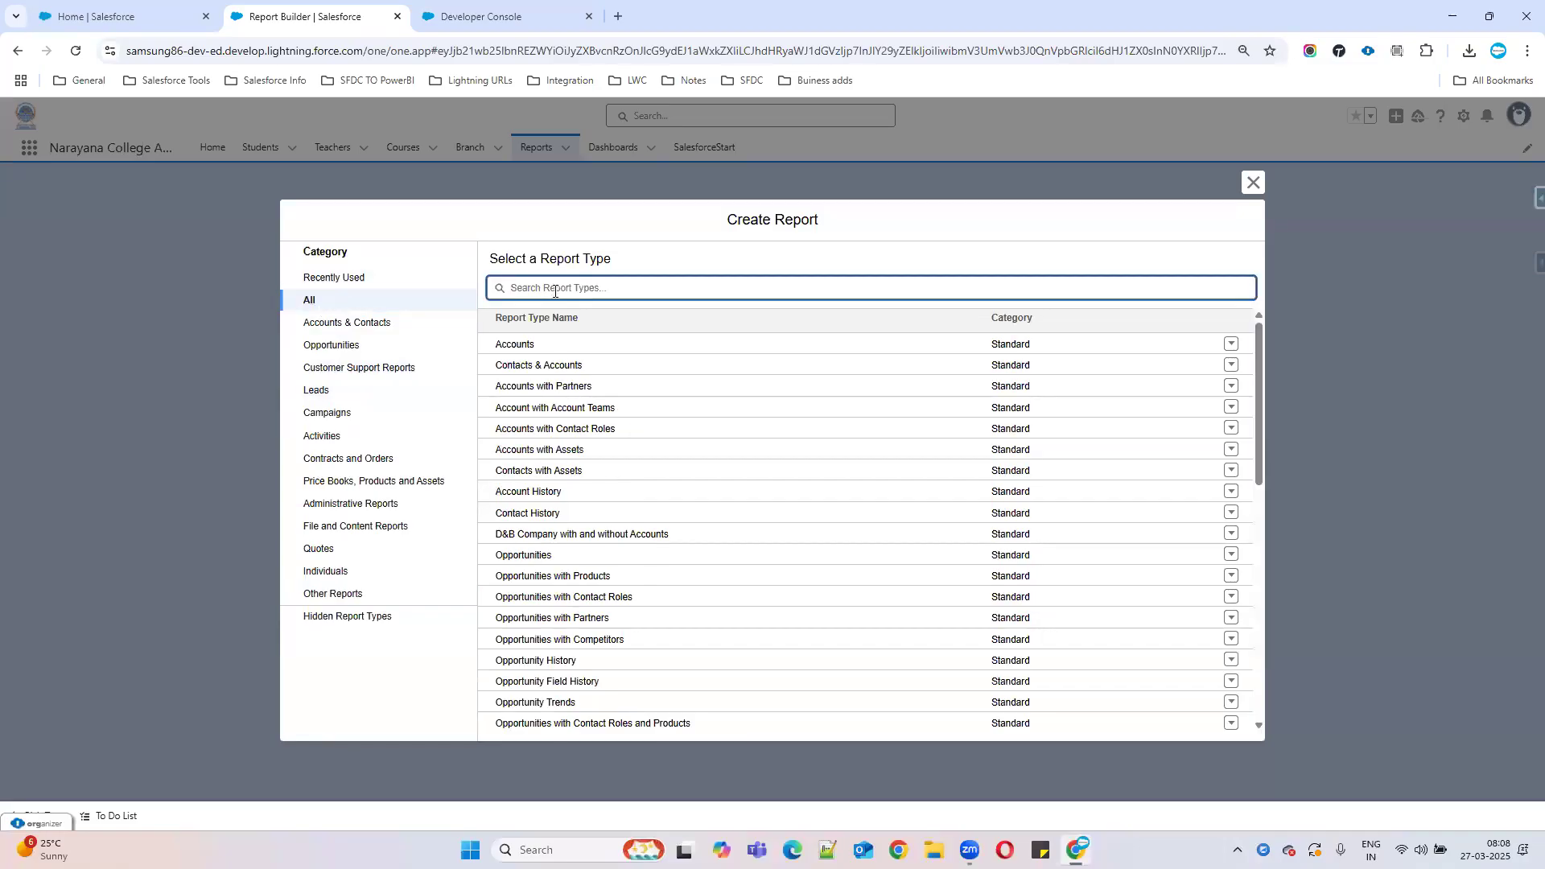
pyautogui.write('Account')
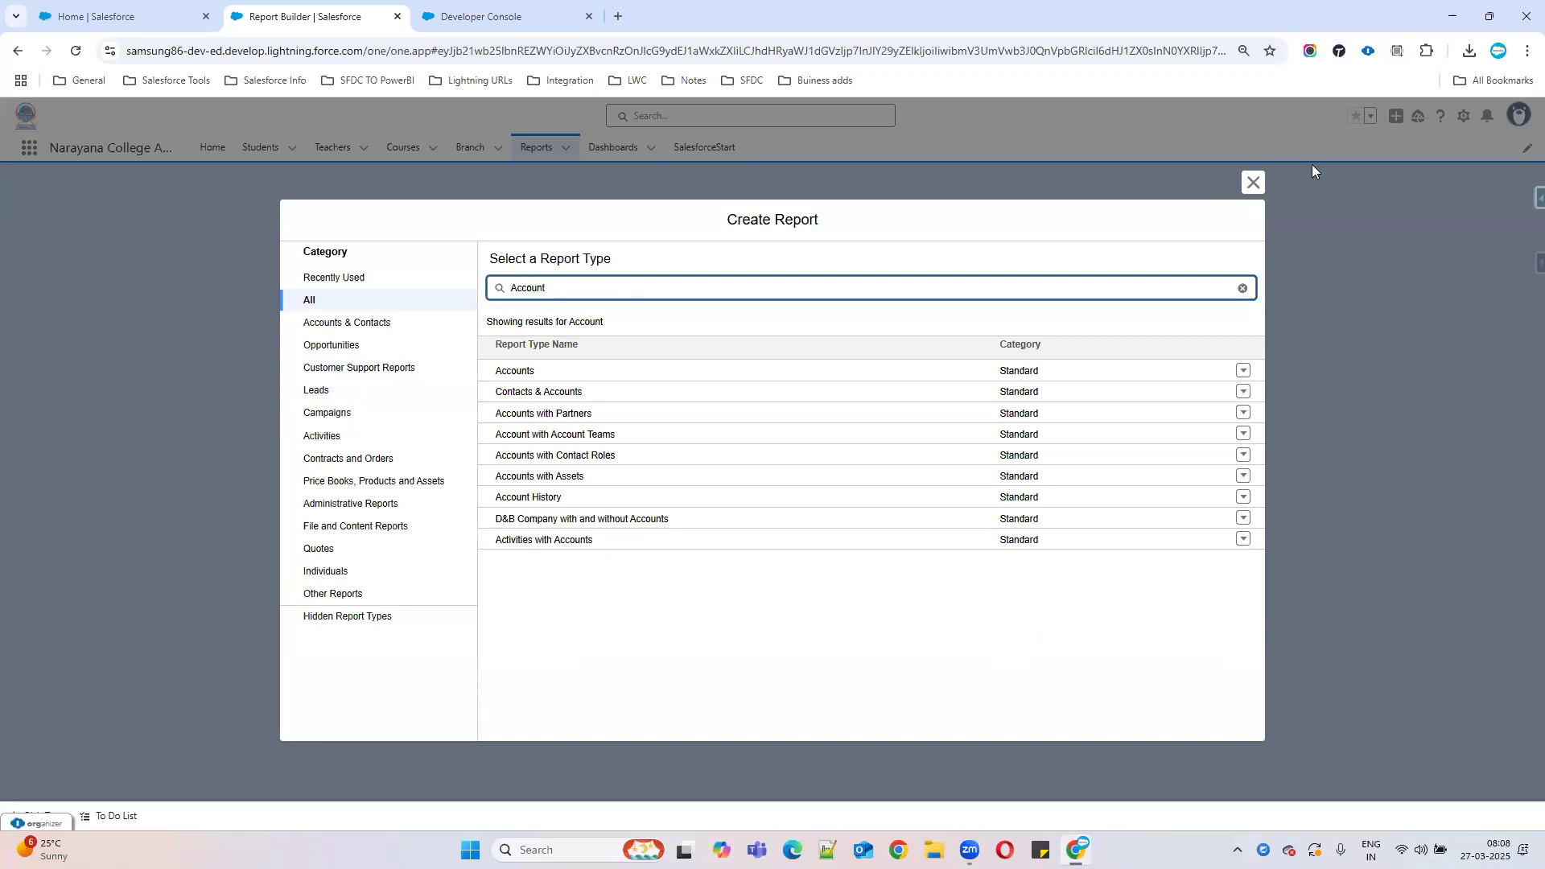
pyautogui.click(1252, 183)
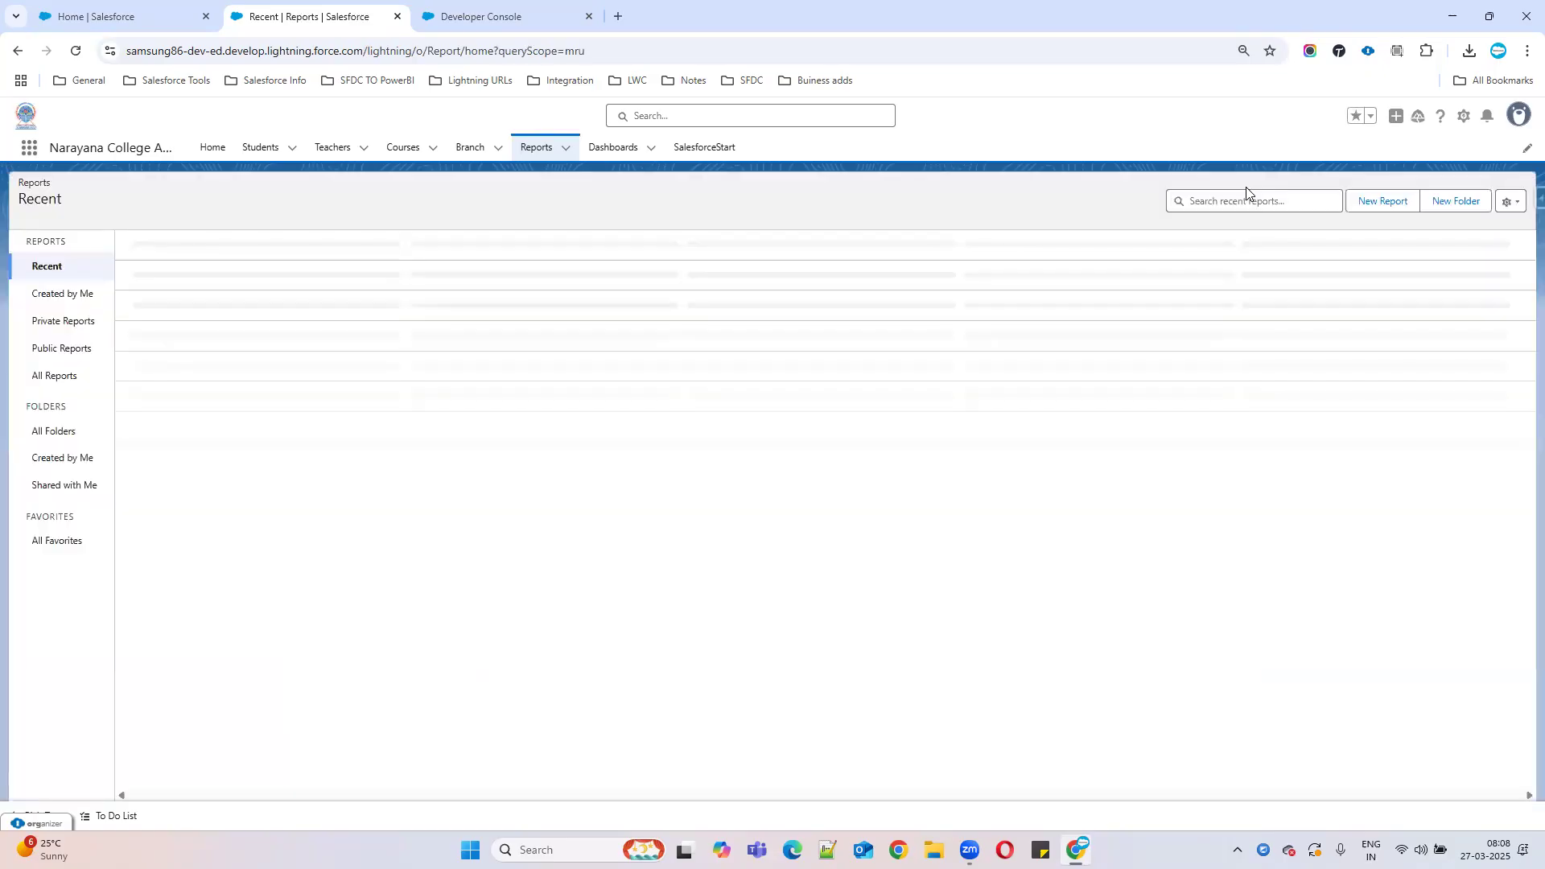
# Return to the Salesforce home page and open Setup from the gear menu.
pyautogui.click(129, 8)
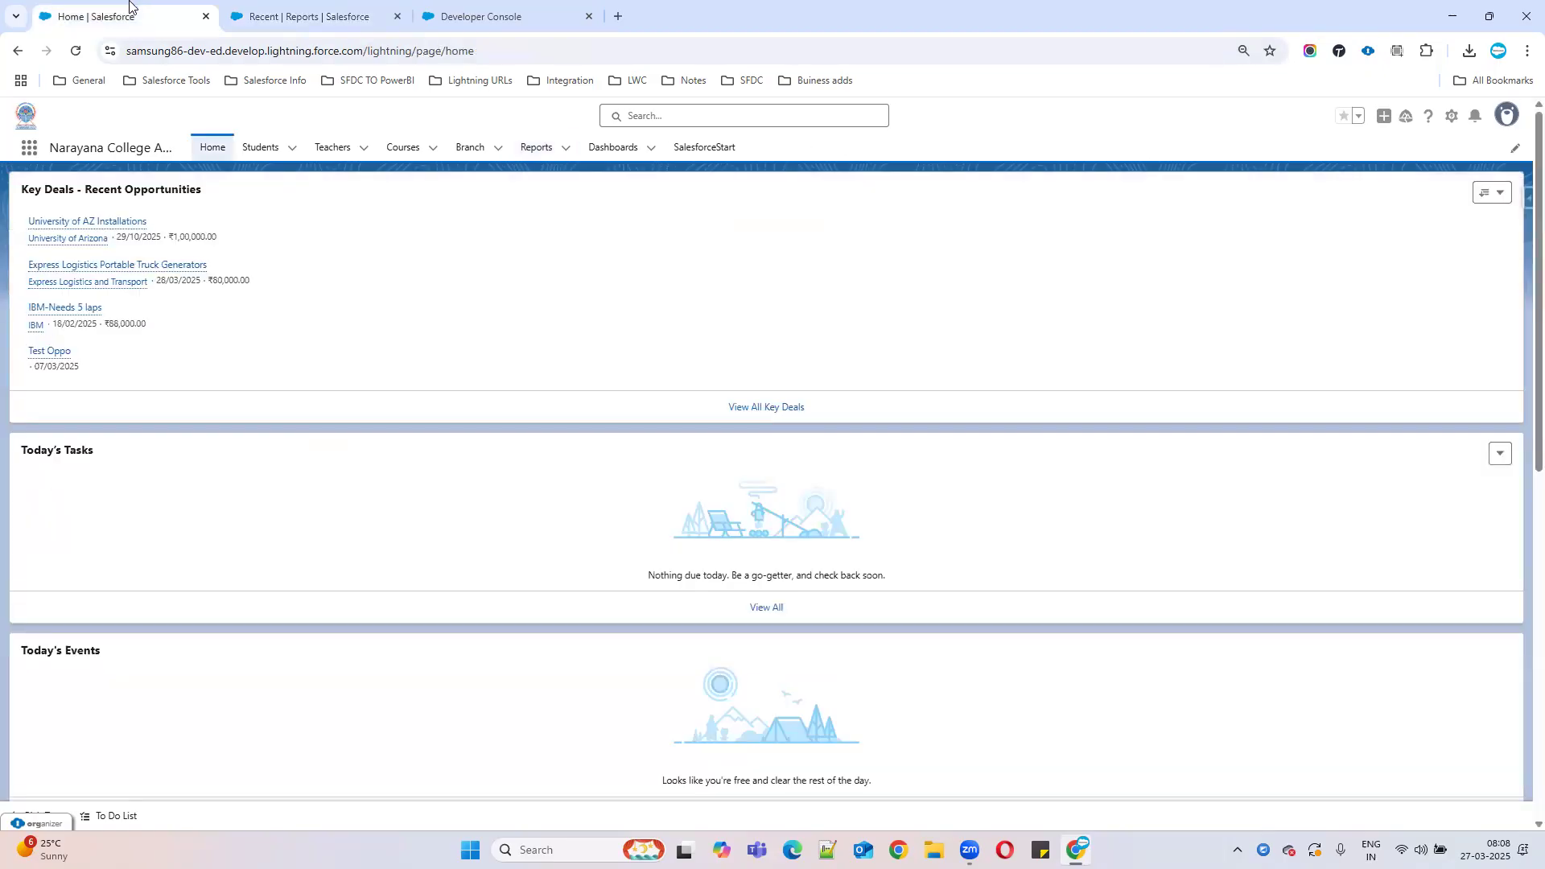
pyautogui.click(1452, 116)
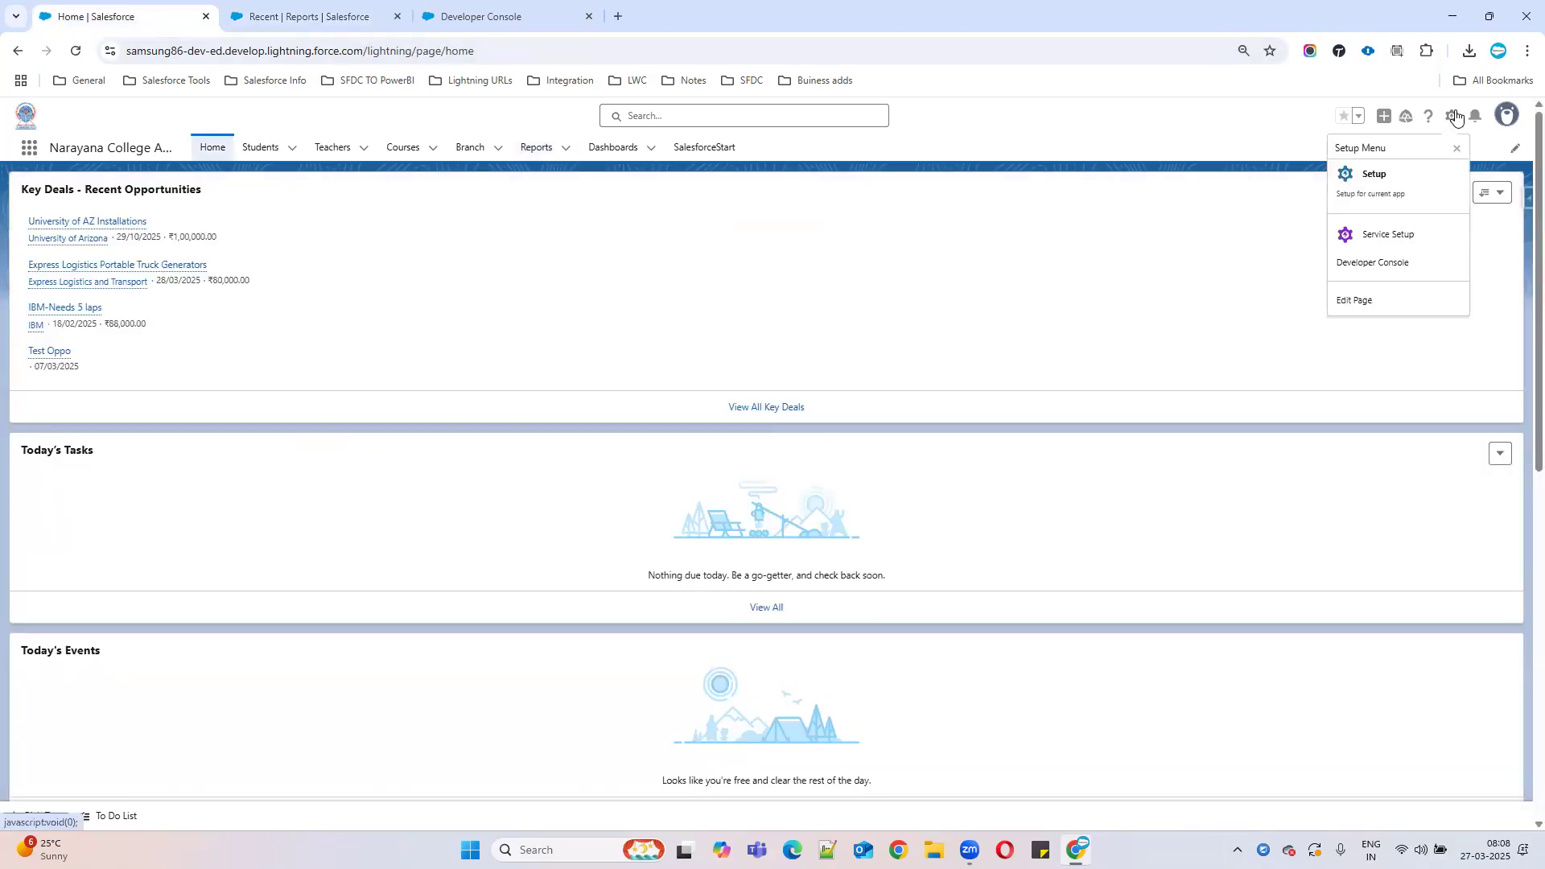
pyautogui.click(1375, 208)
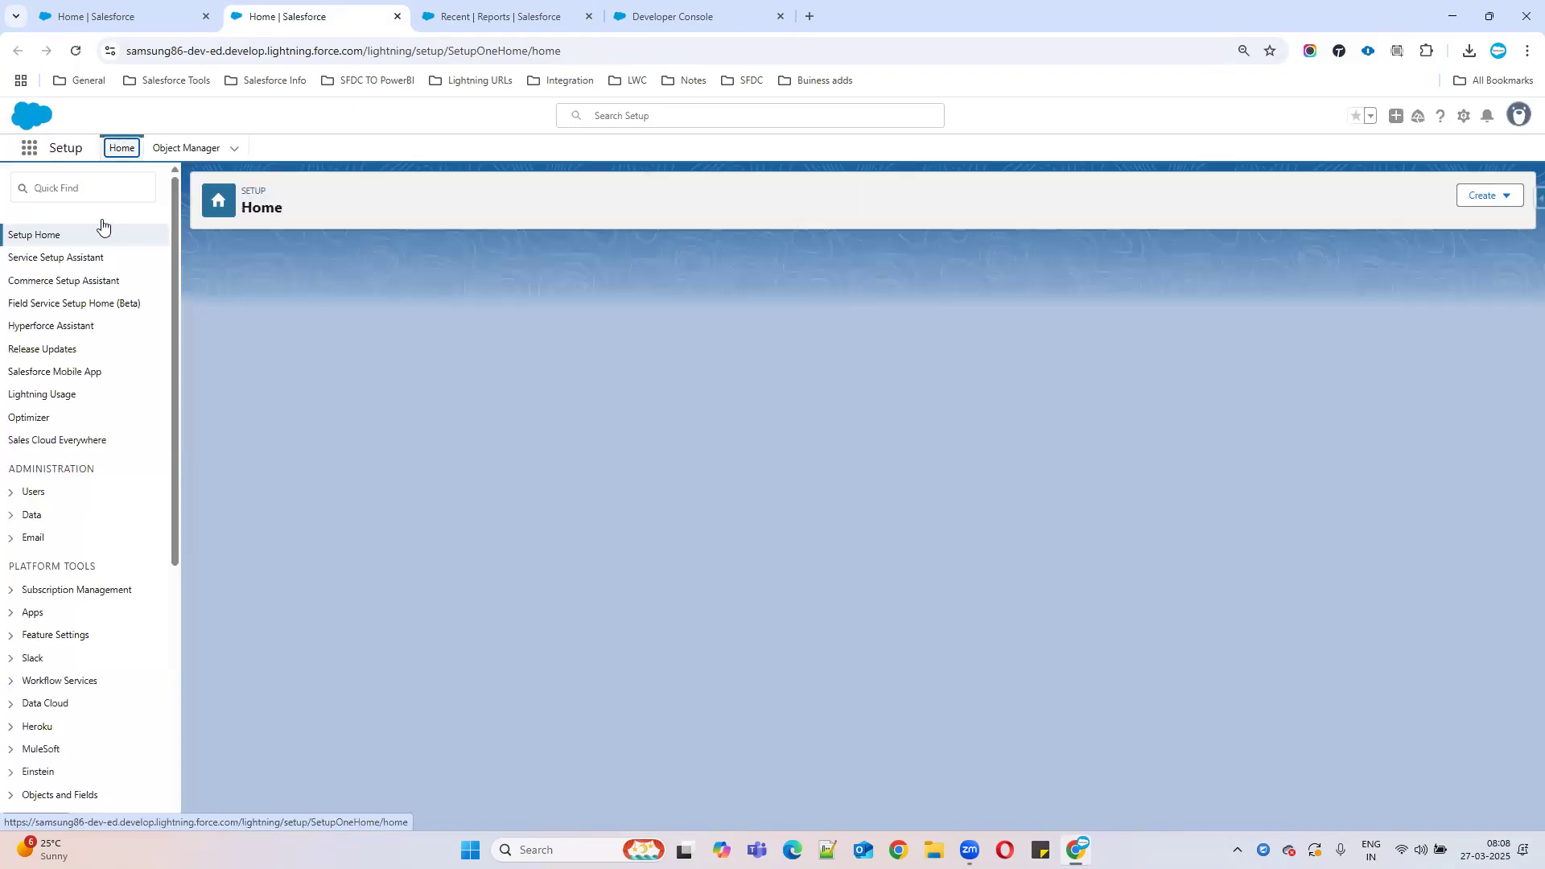
# Search Setup for 'report', dismiss the Field Service popup, open Report Types and reload it.
pyautogui.click(80, 189)
pyautogui.write('re')
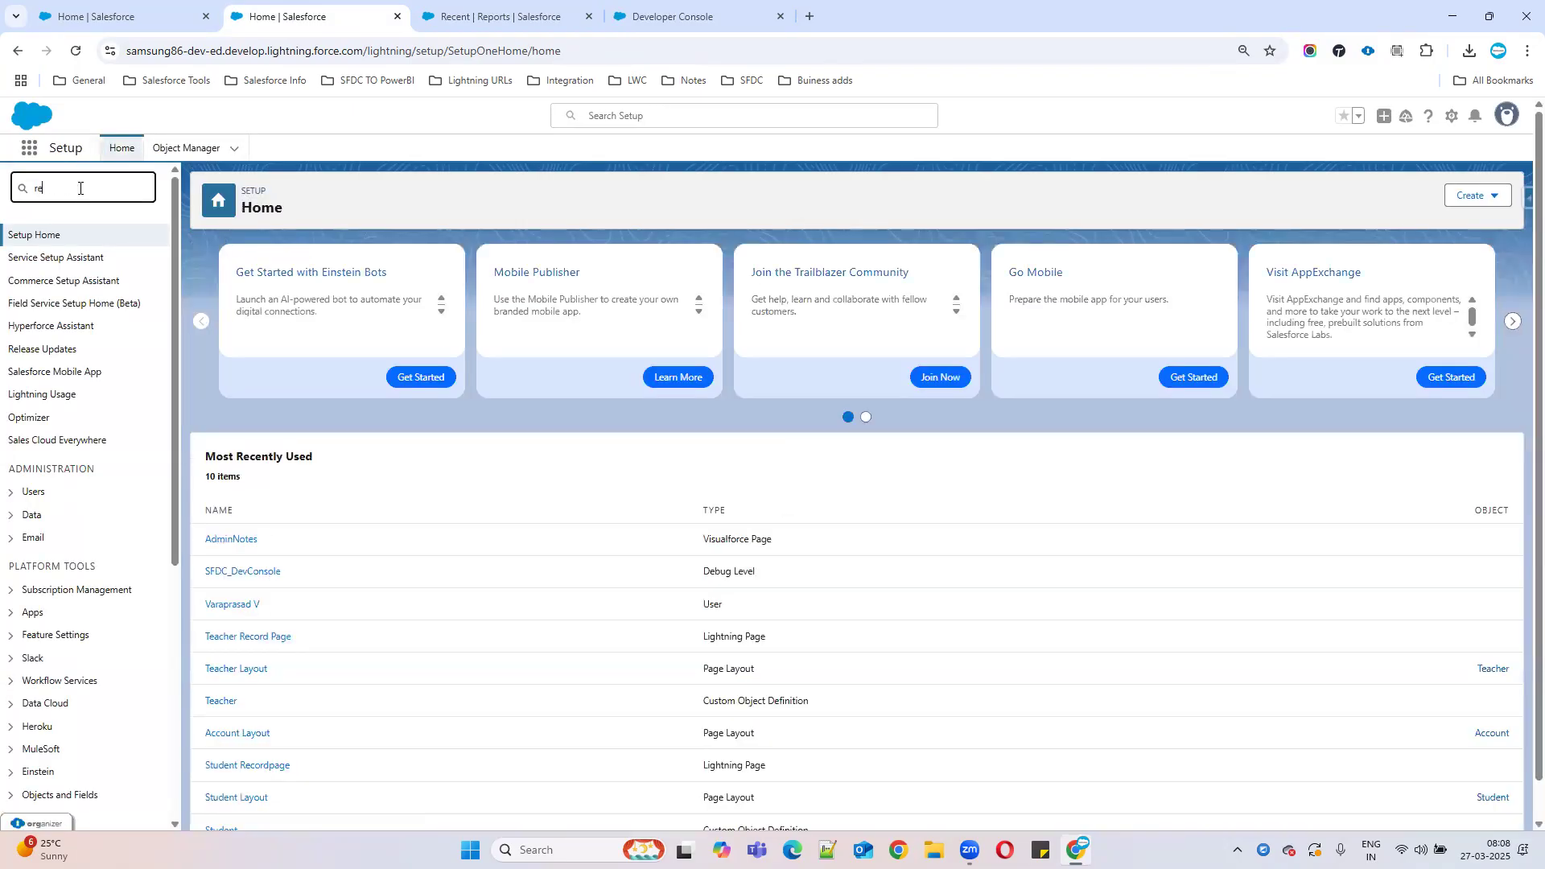
pyautogui.write('port')
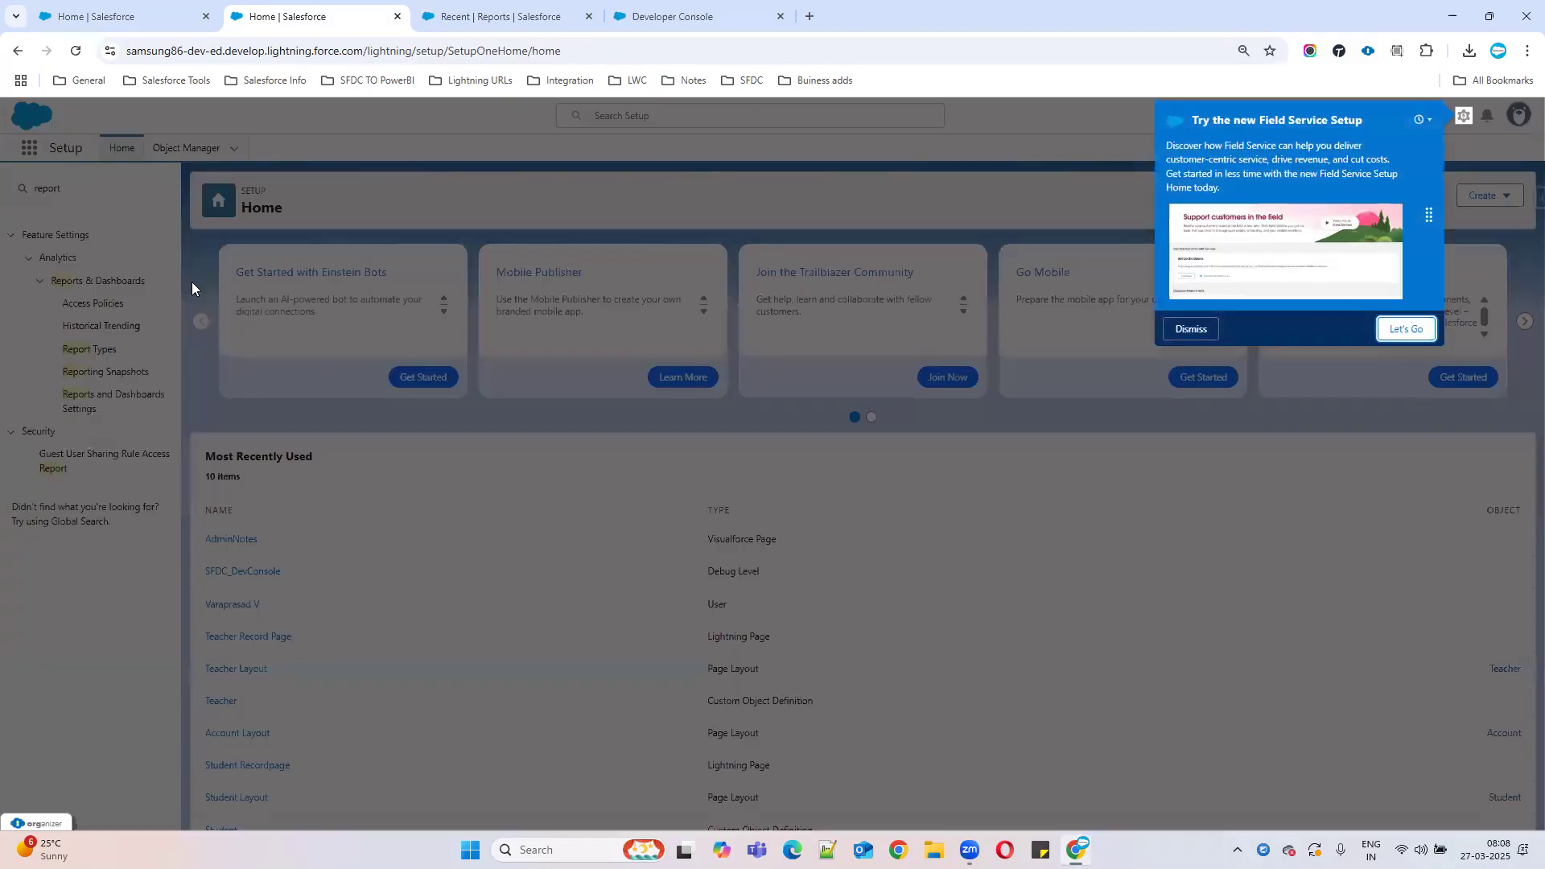
pyautogui.click(1185, 329)
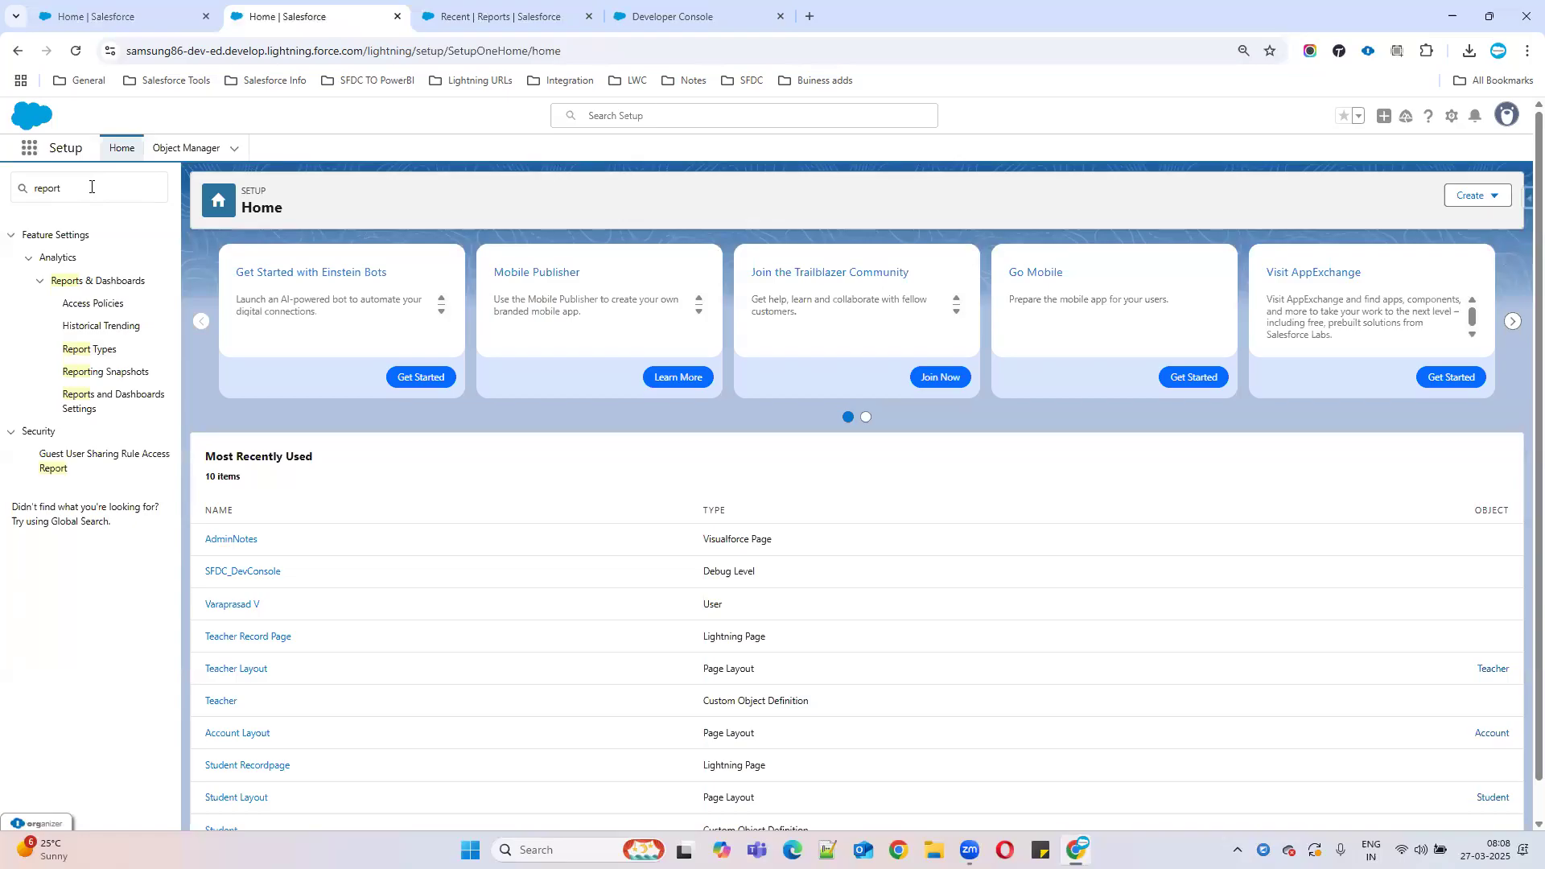
pyautogui.click(72, 352)
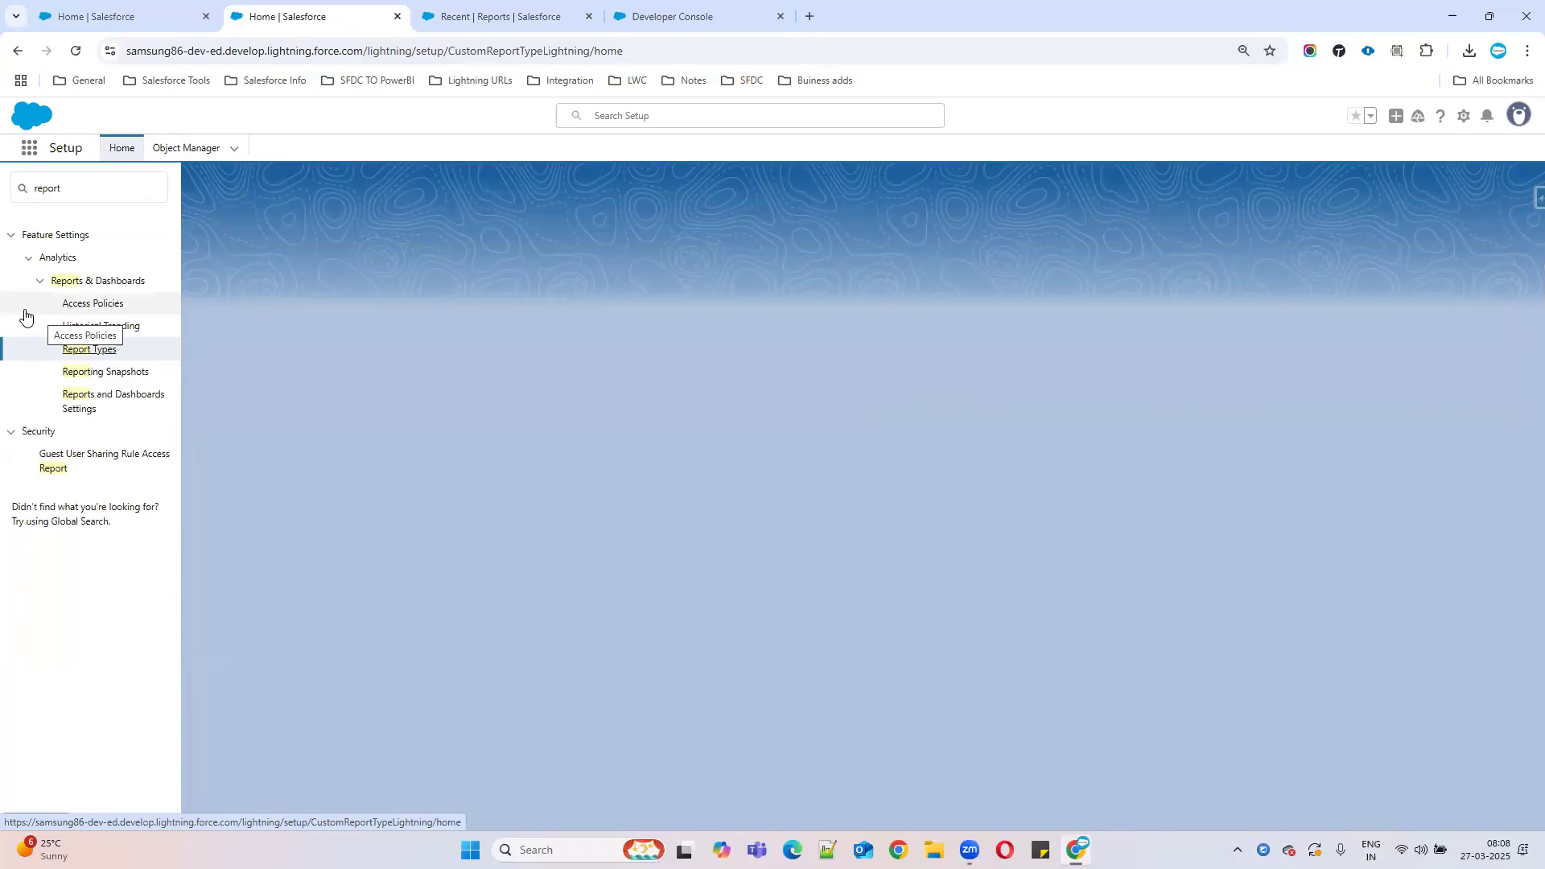
pyautogui.click(72, 52)
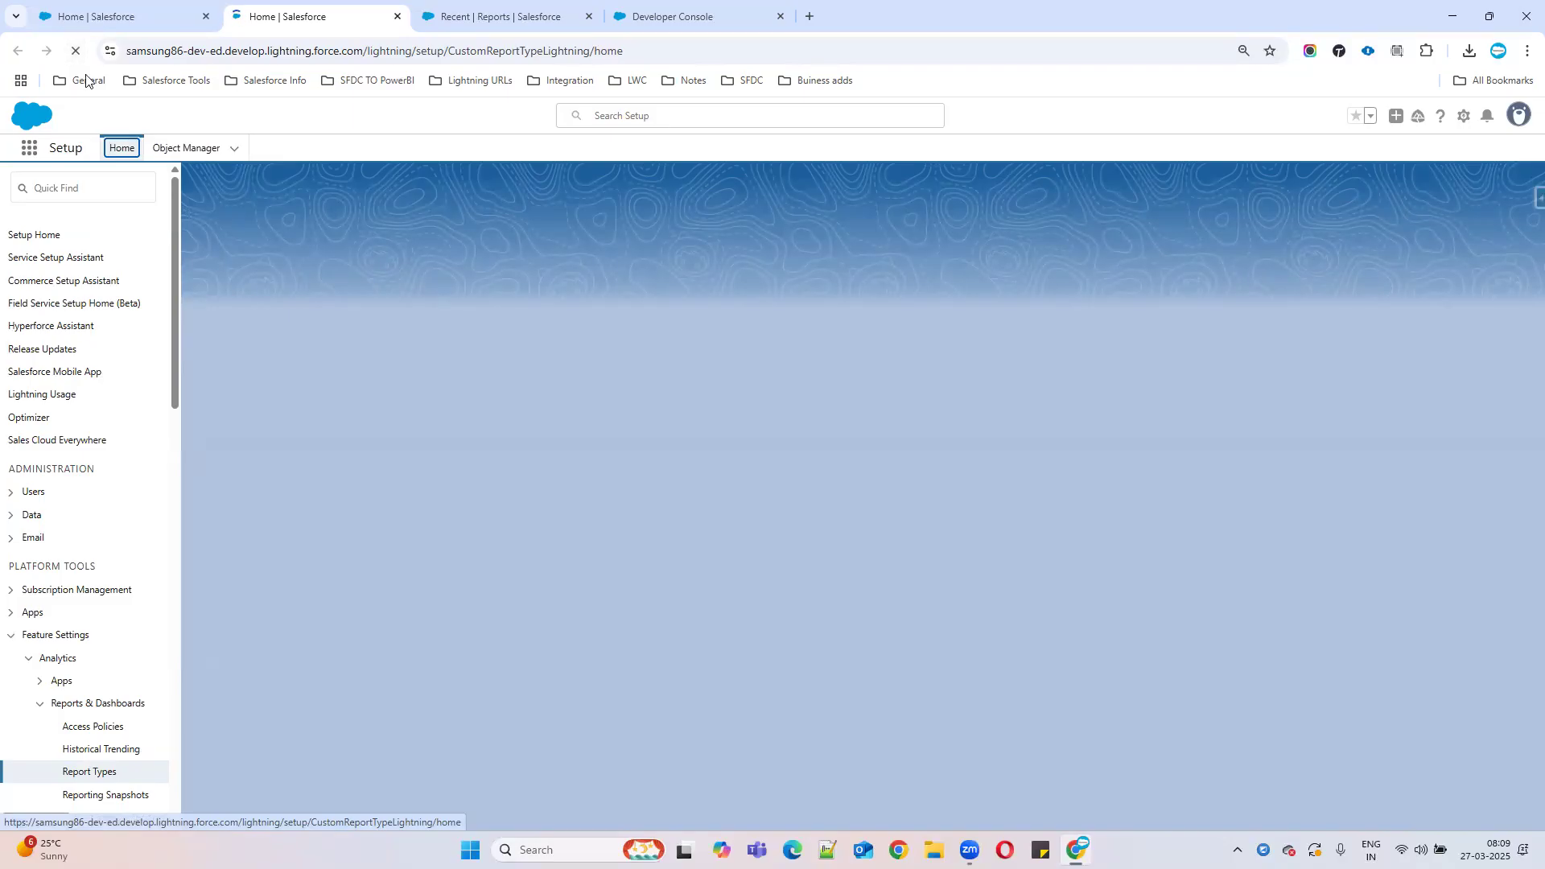
# Retry opening Report Types via Object Manager, Setup Home and a Quick Find search for 'repo'.
pyautogui.click(87, 773)
pyautogui.click(184, 150)
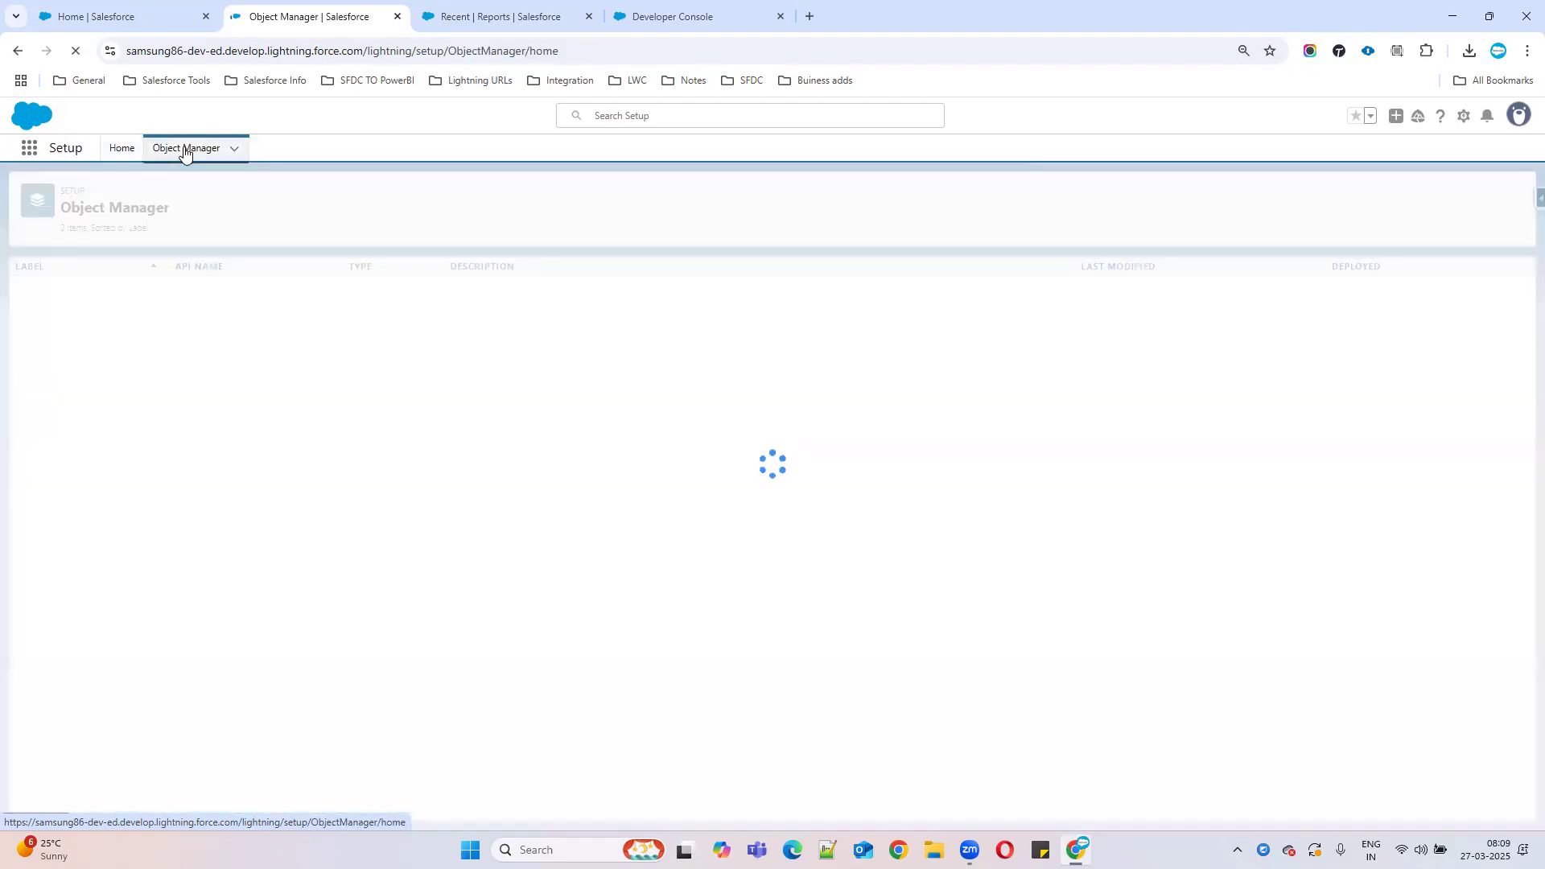
pyautogui.click(119, 149)
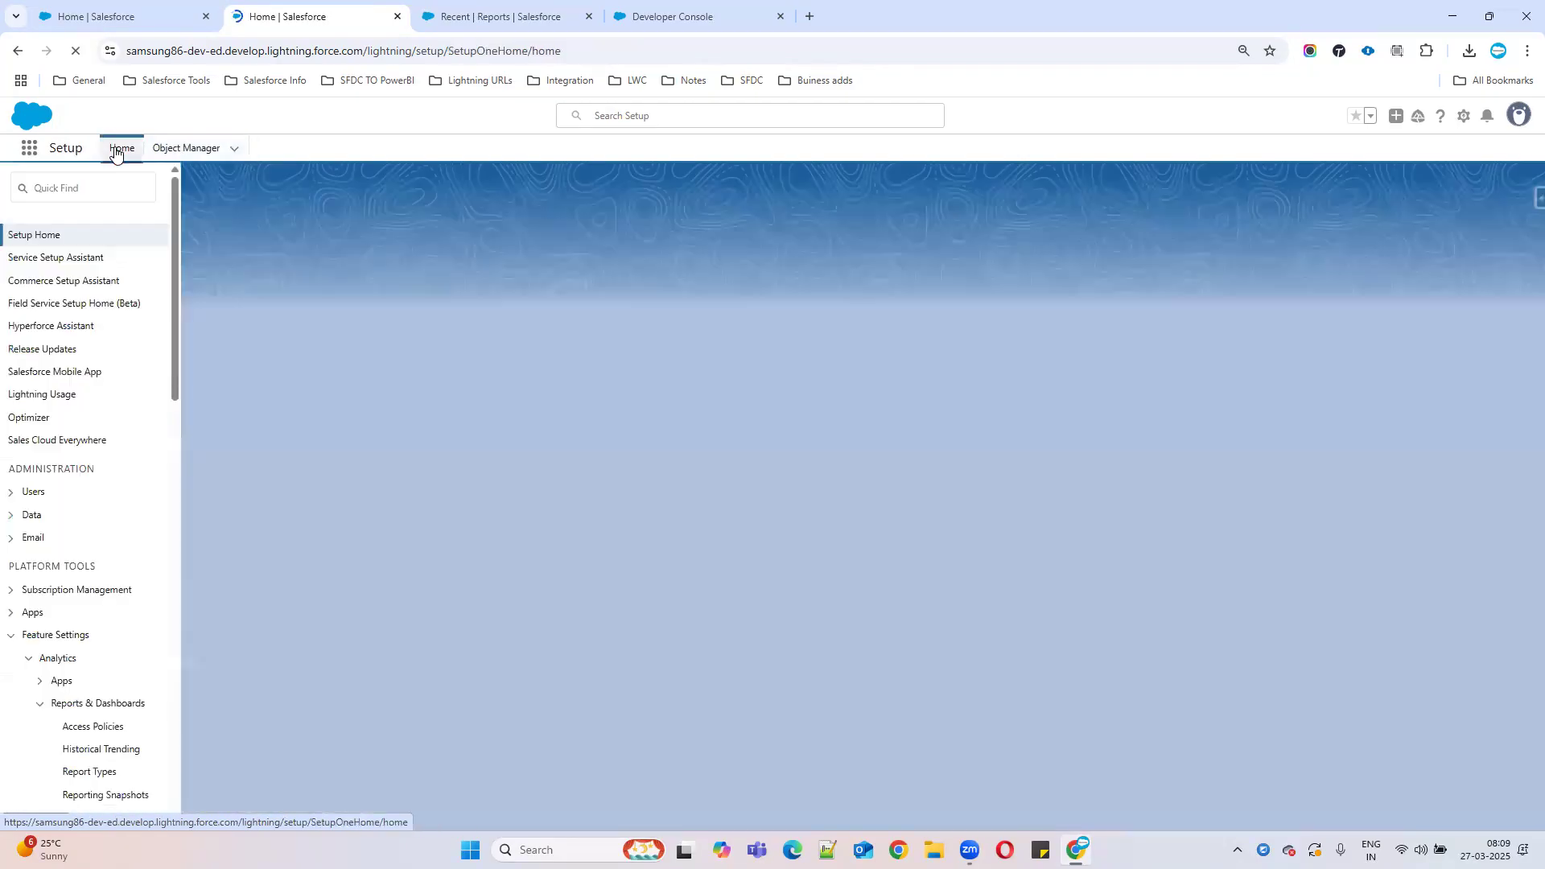
pyautogui.click(99, 187)
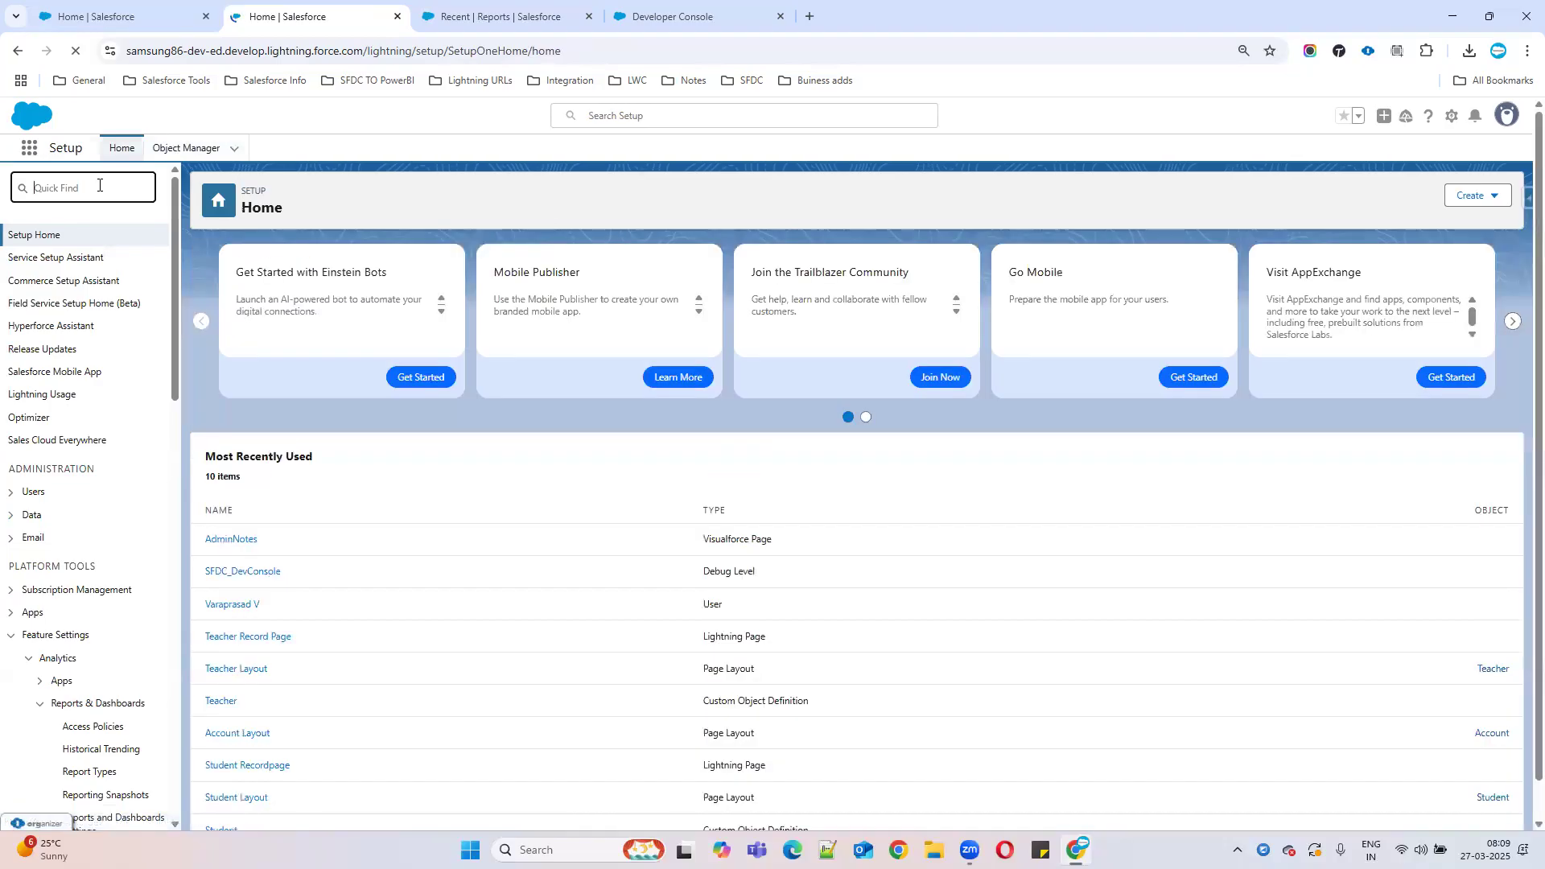
pyautogui.write('repo')
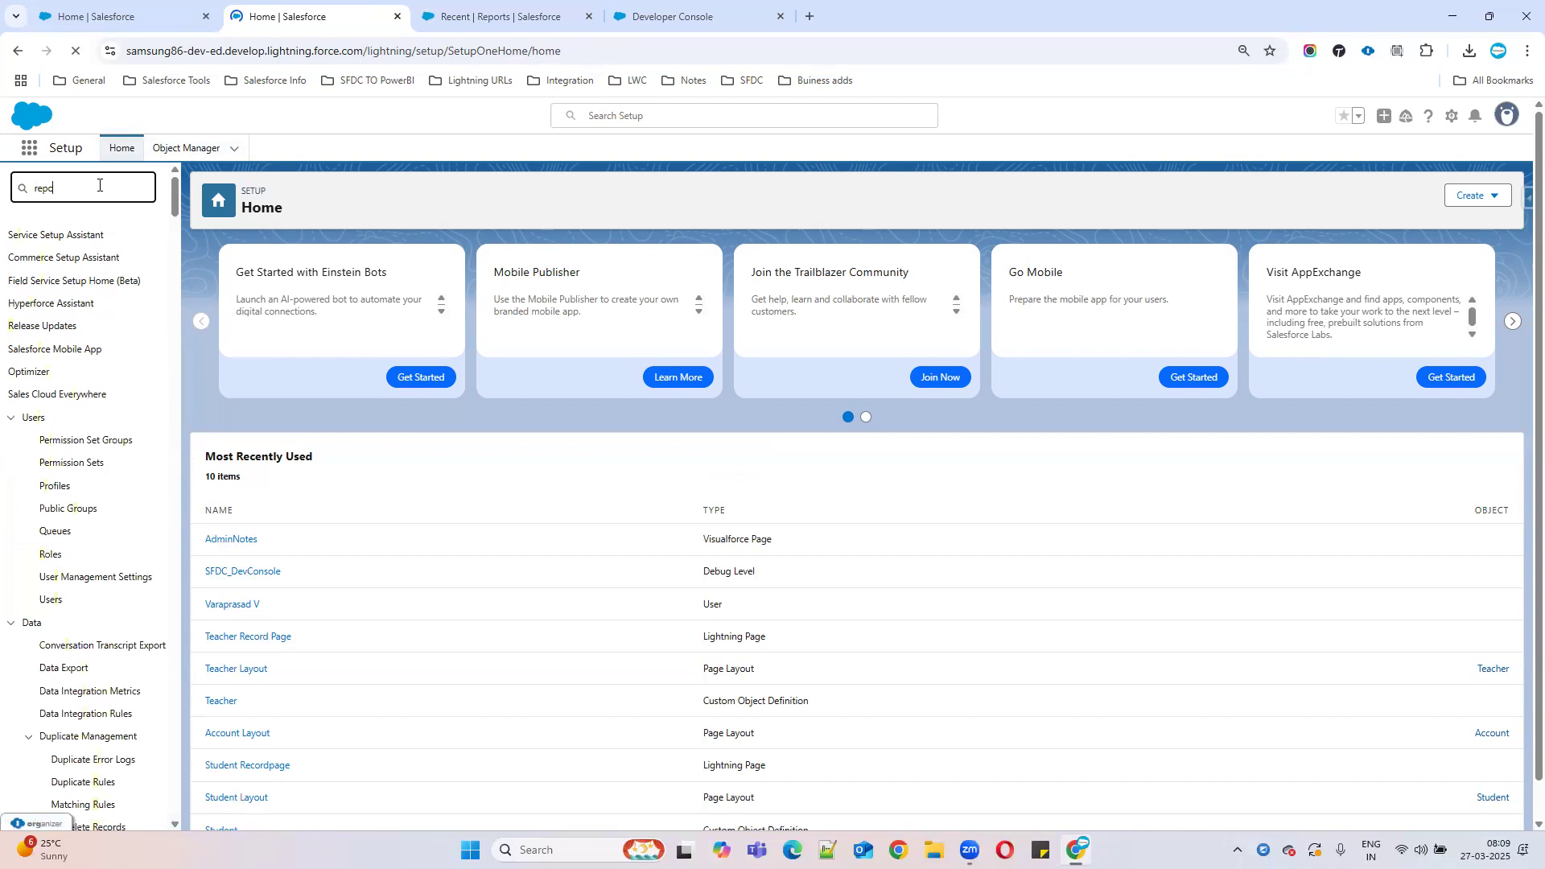
pyautogui.click(95, 354)
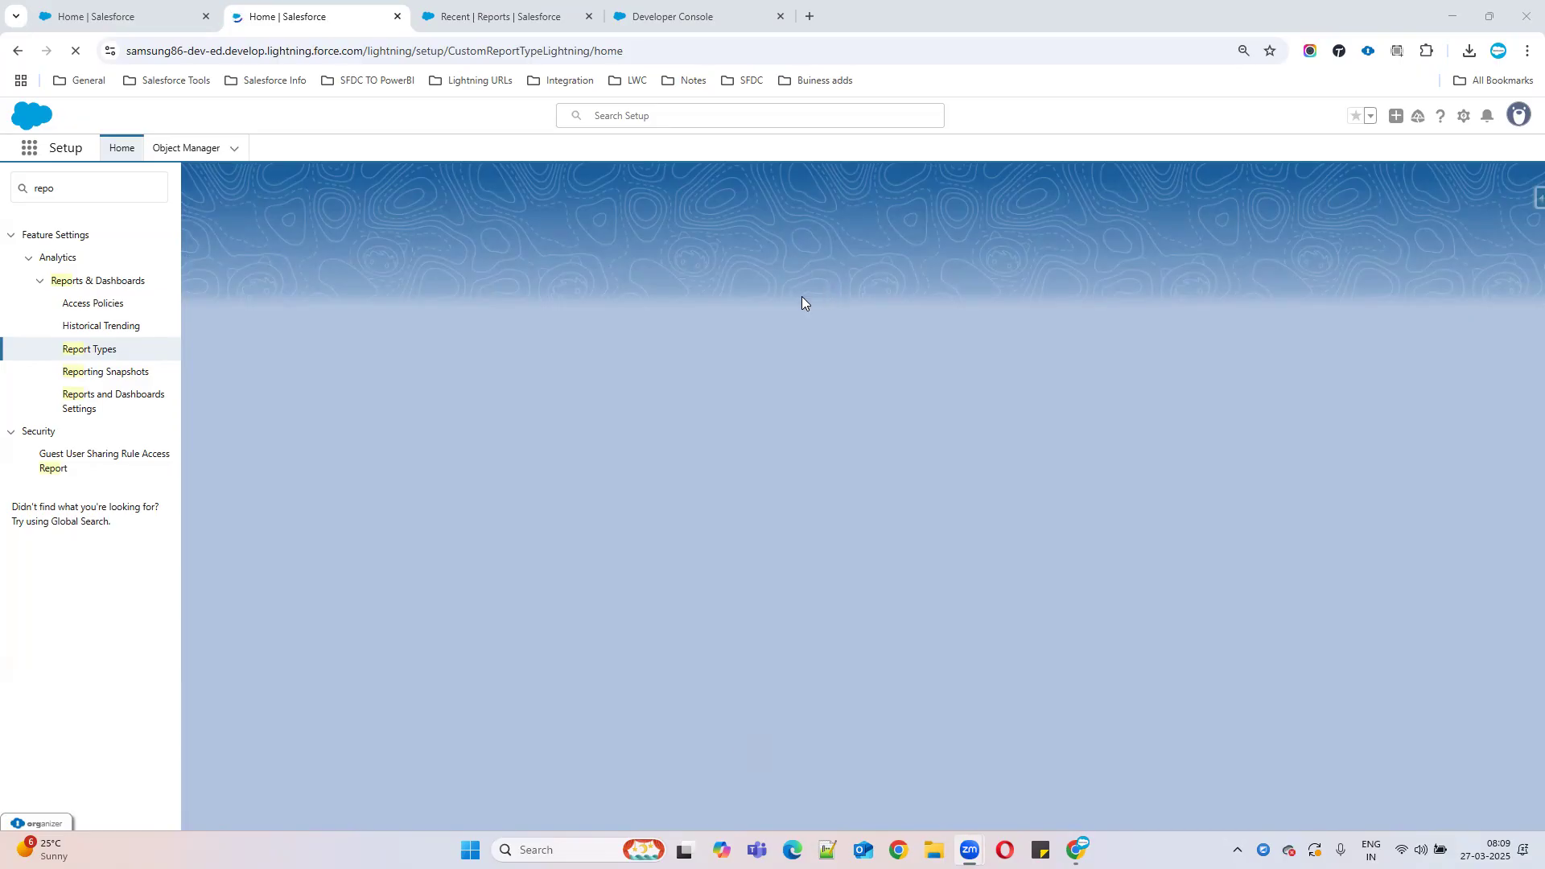
pyautogui.click(107, 350)
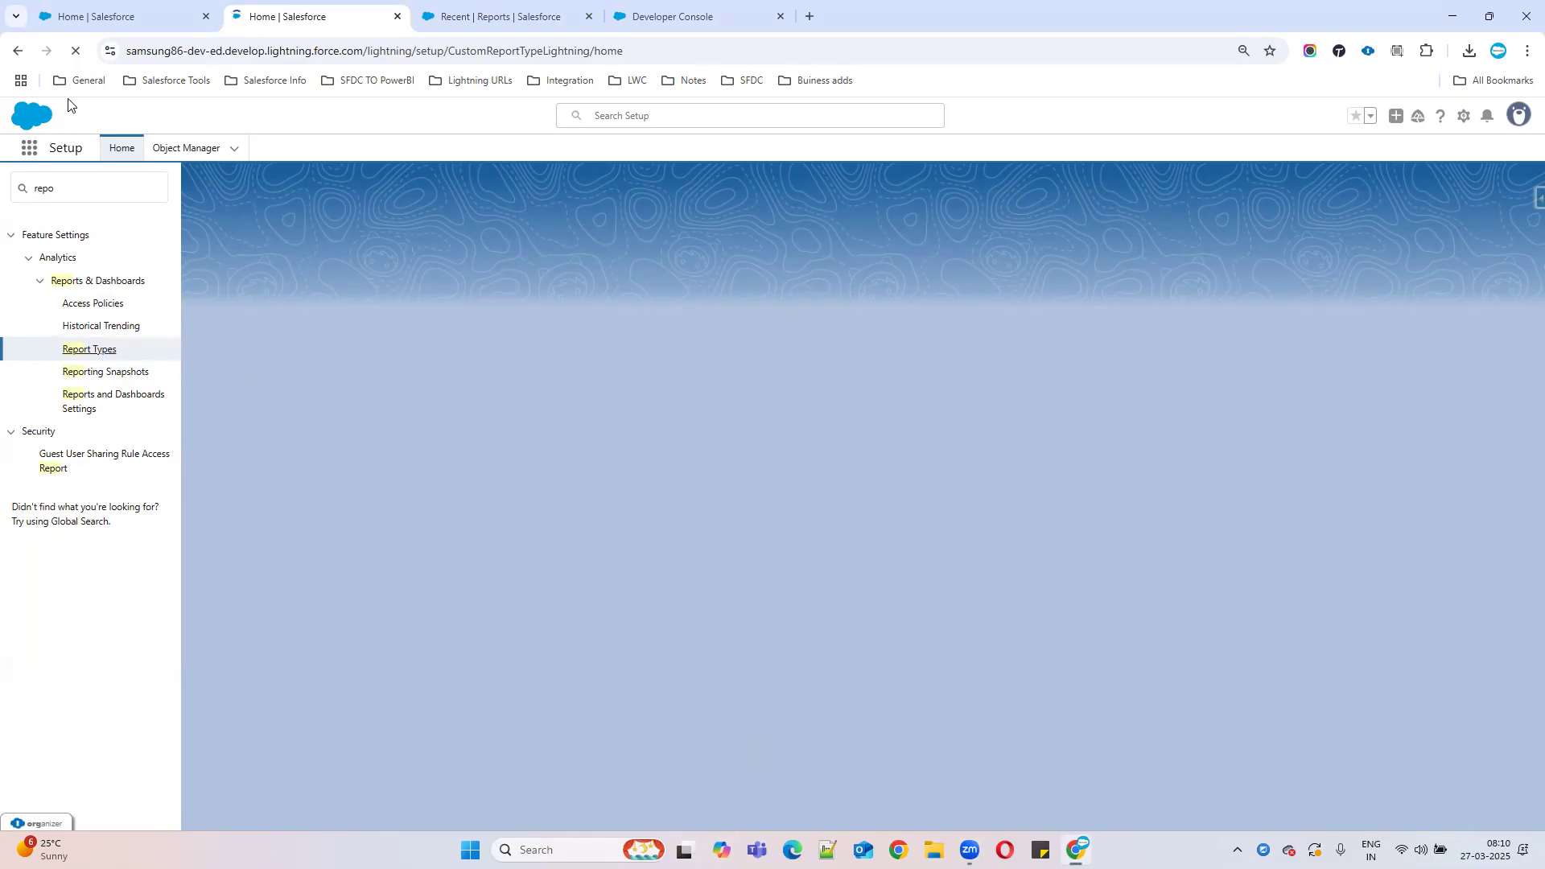
pyautogui.click(79, 348)
# Open Setup again from the first home tab, search 'repor', open Report Types, then the profile menu.
pyautogui.click(115, 16)
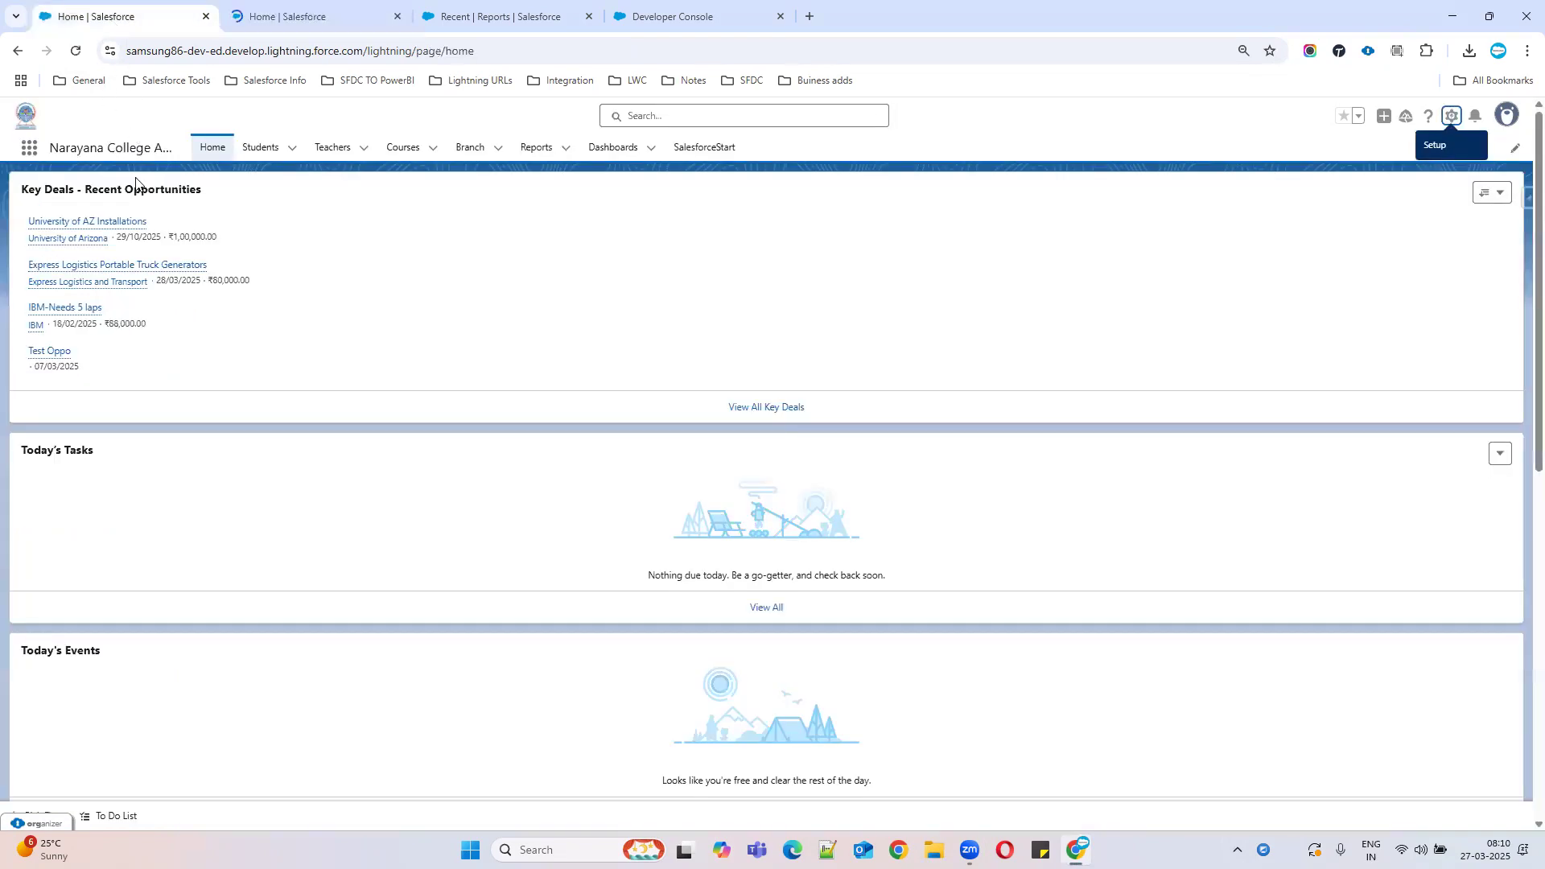
pyautogui.click(1451, 118)
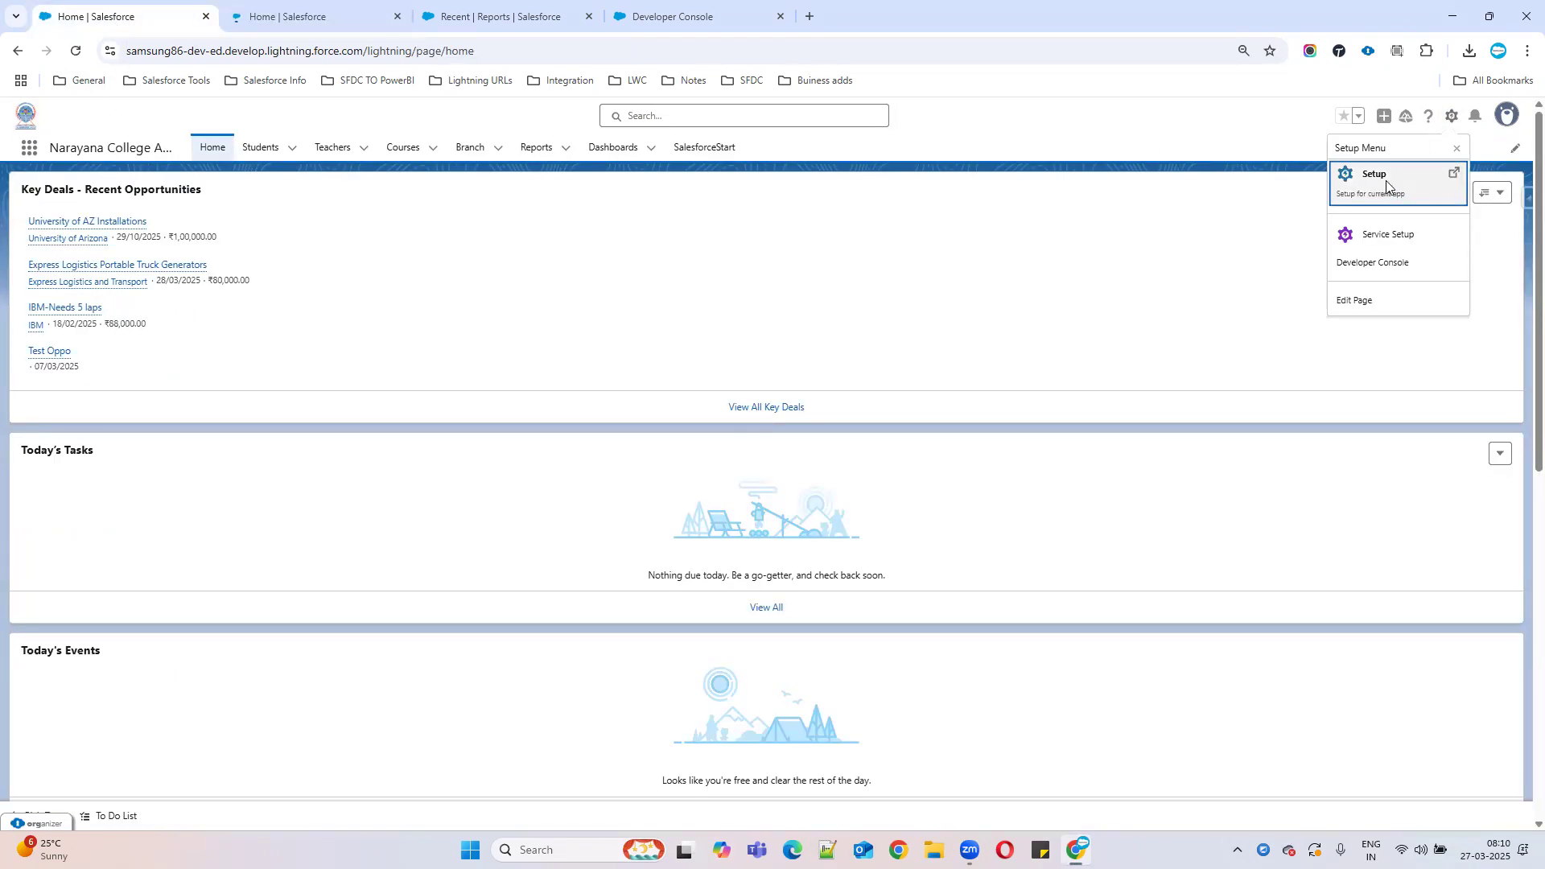
pyautogui.click(1386, 181)
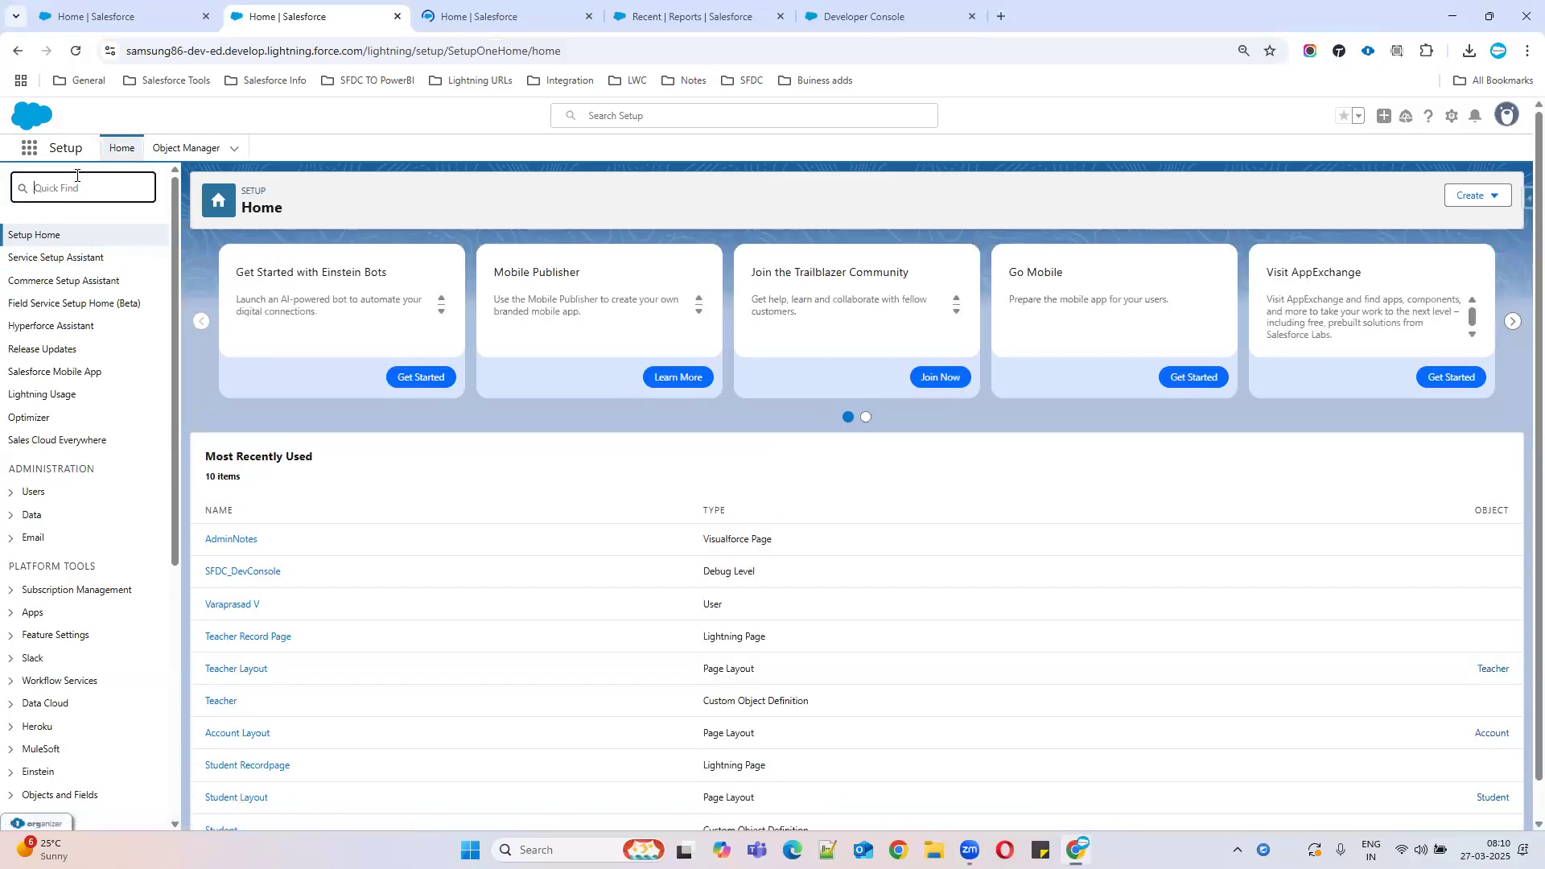
pyautogui.click(76, 177)
pyautogui.write('repo')
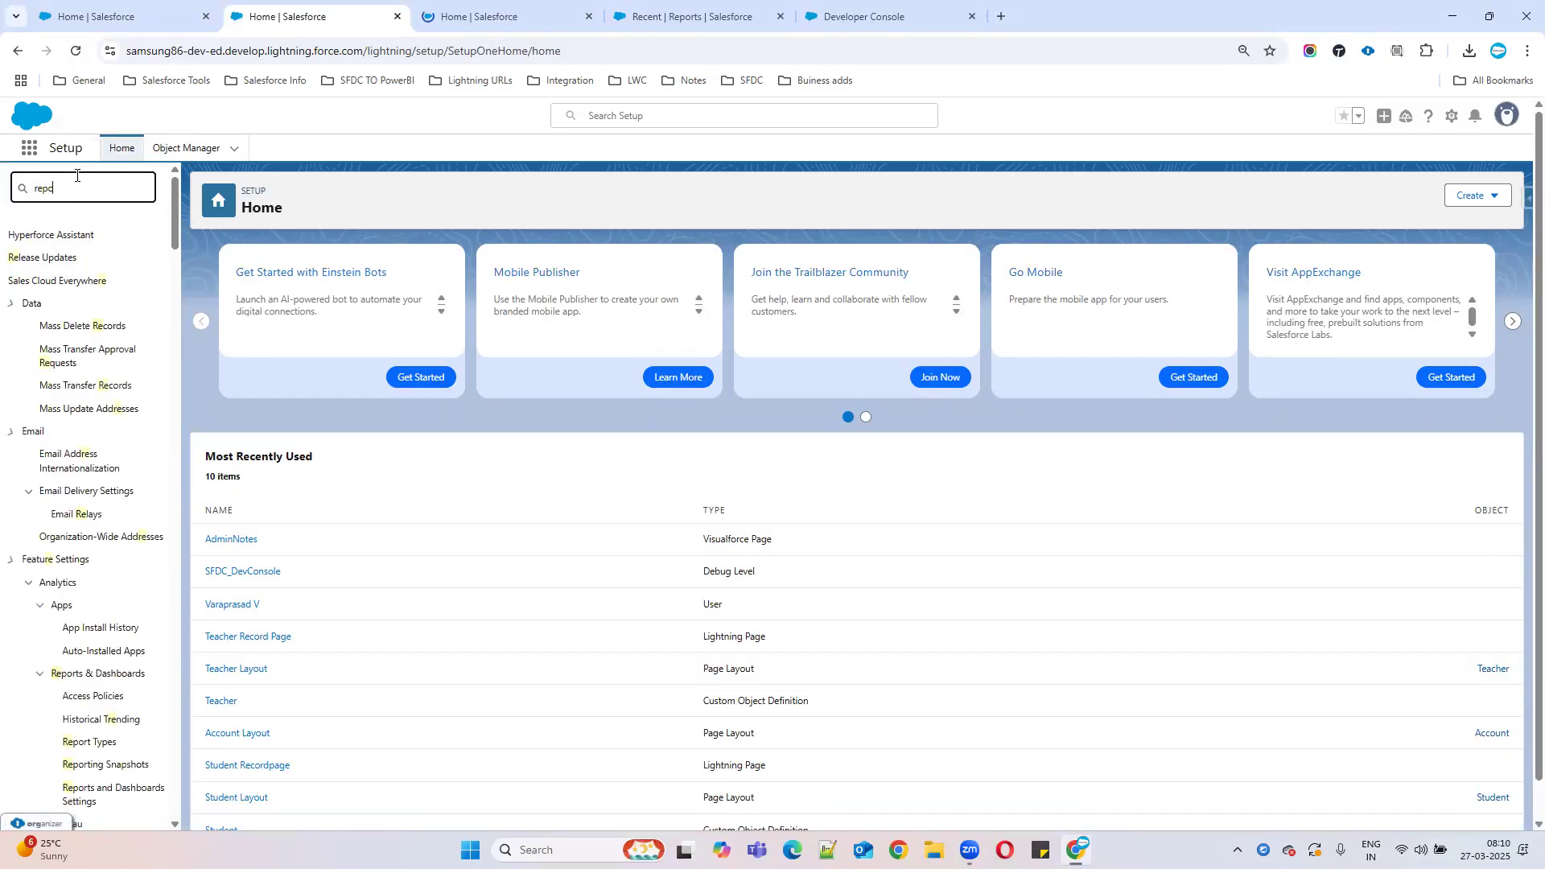
pyautogui.write('rt')
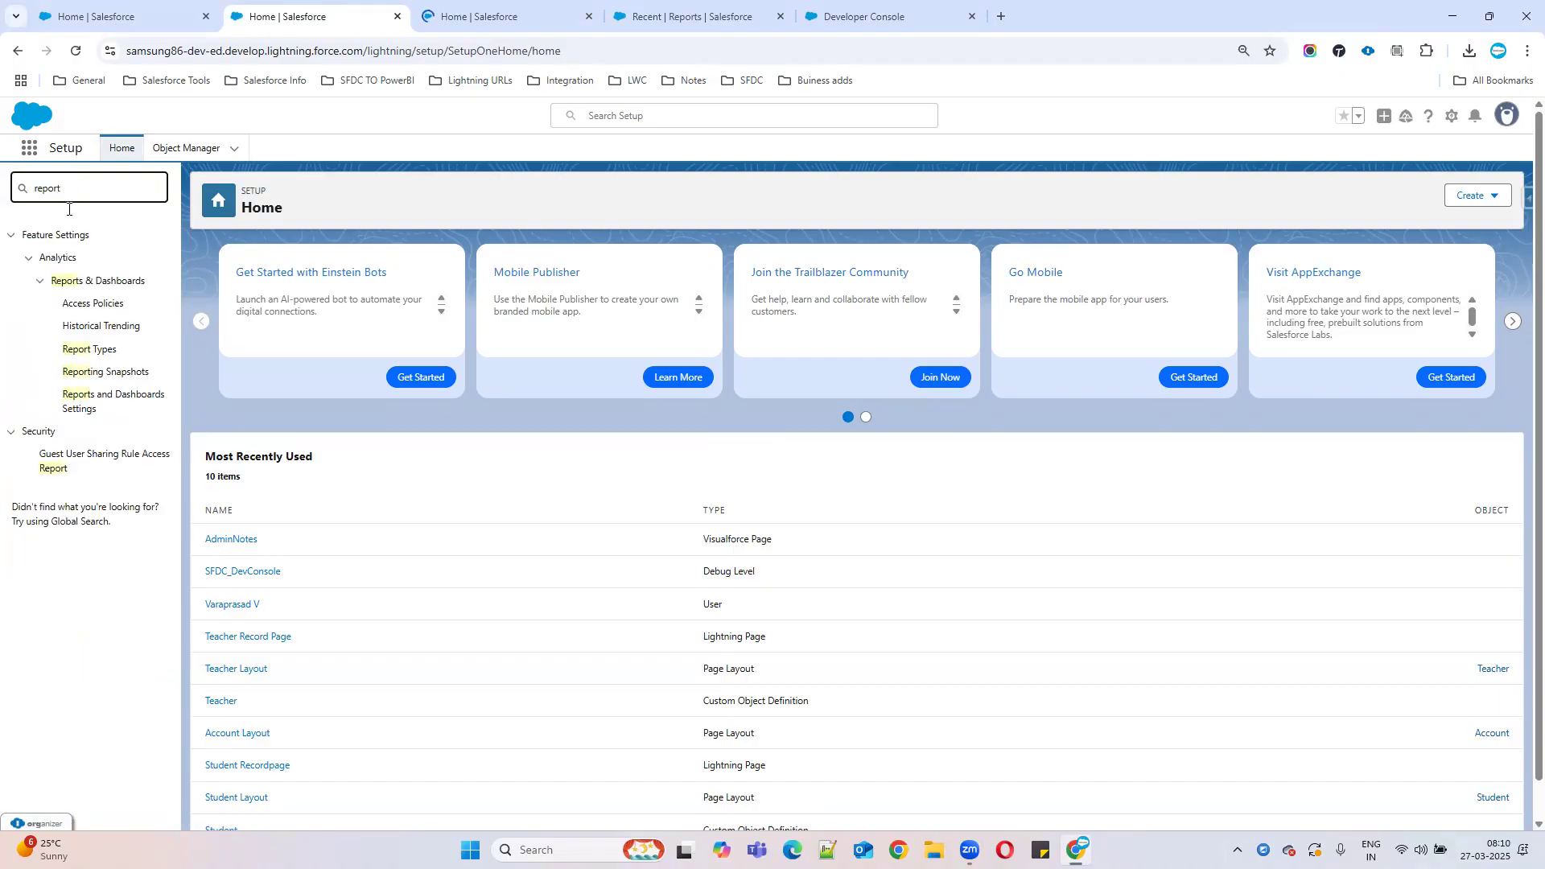
pyautogui.click(89, 354)
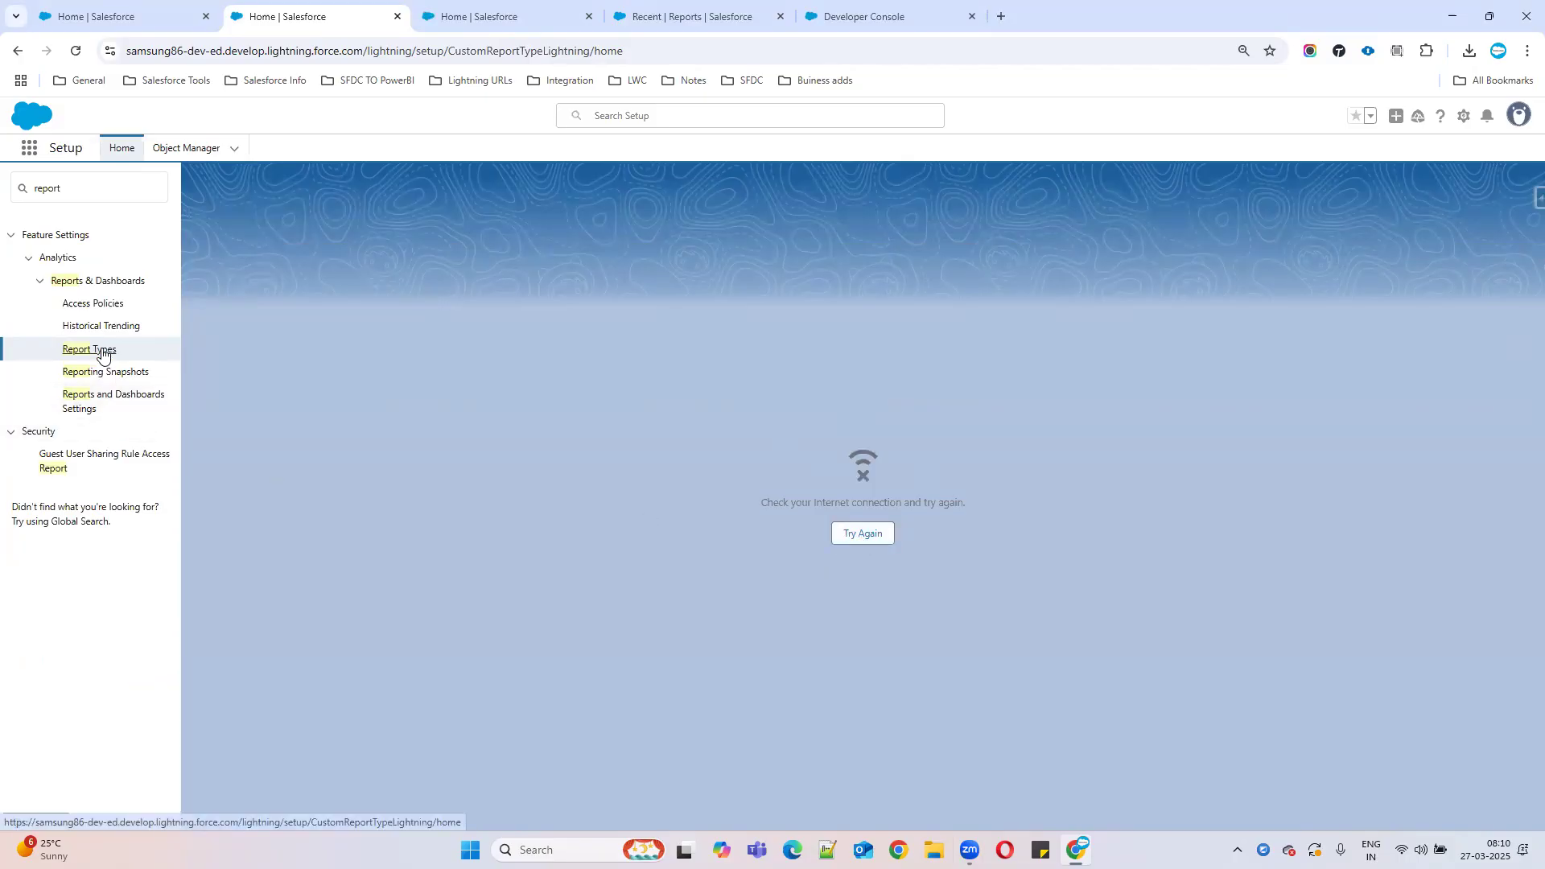
pyautogui.click(1522, 116)
# Switch to Salesforce Classic, search Setup for 'repor' and open the Custom Report Types page.
pyautogui.click(1331, 274)
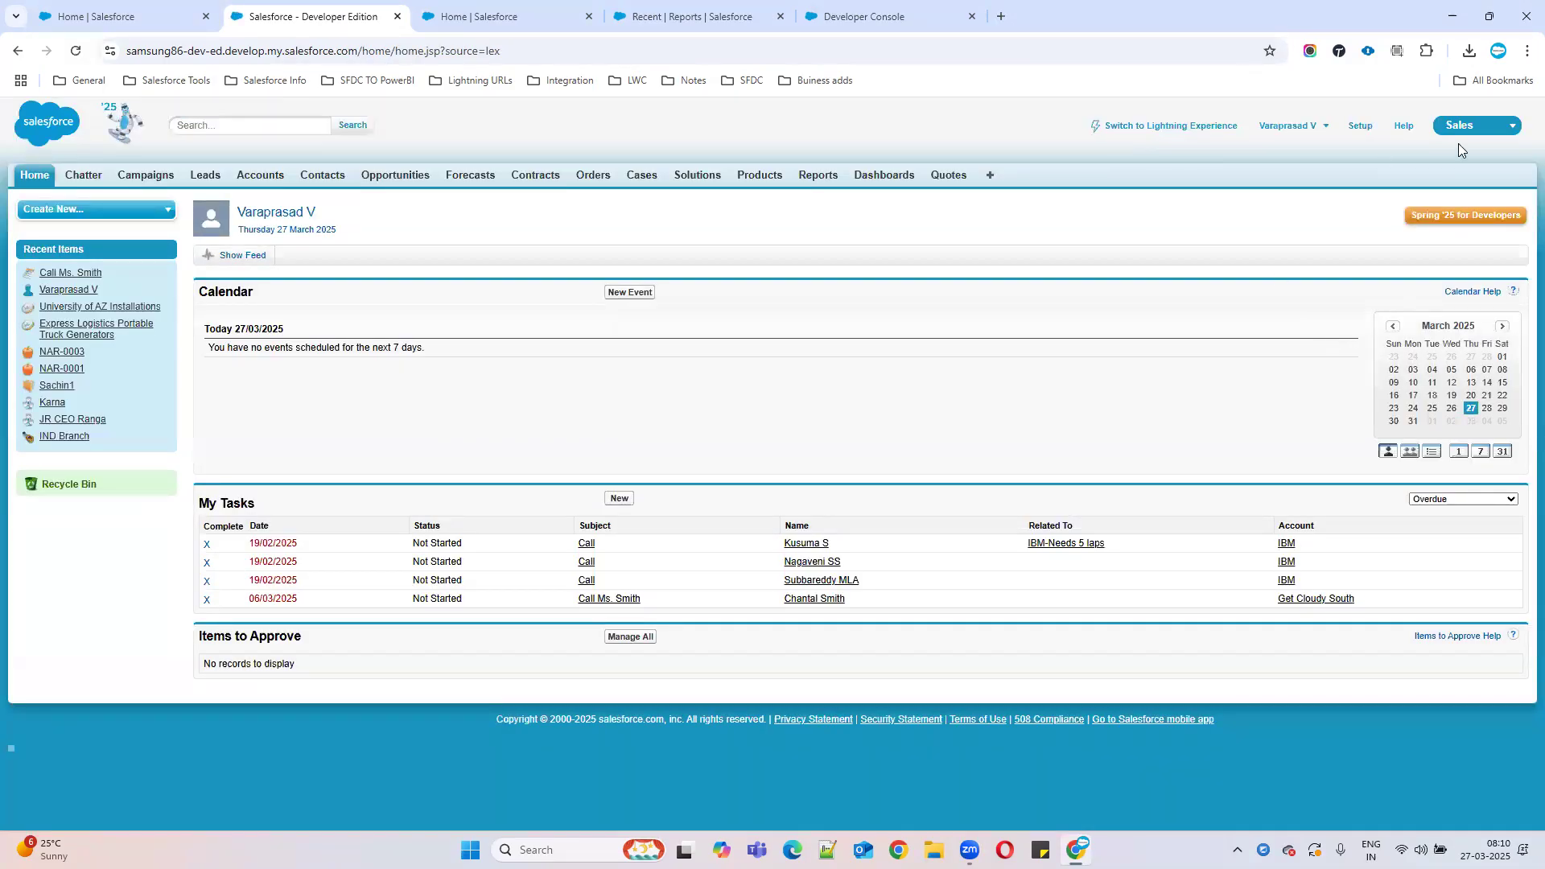
pyautogui.click(1361, 127)
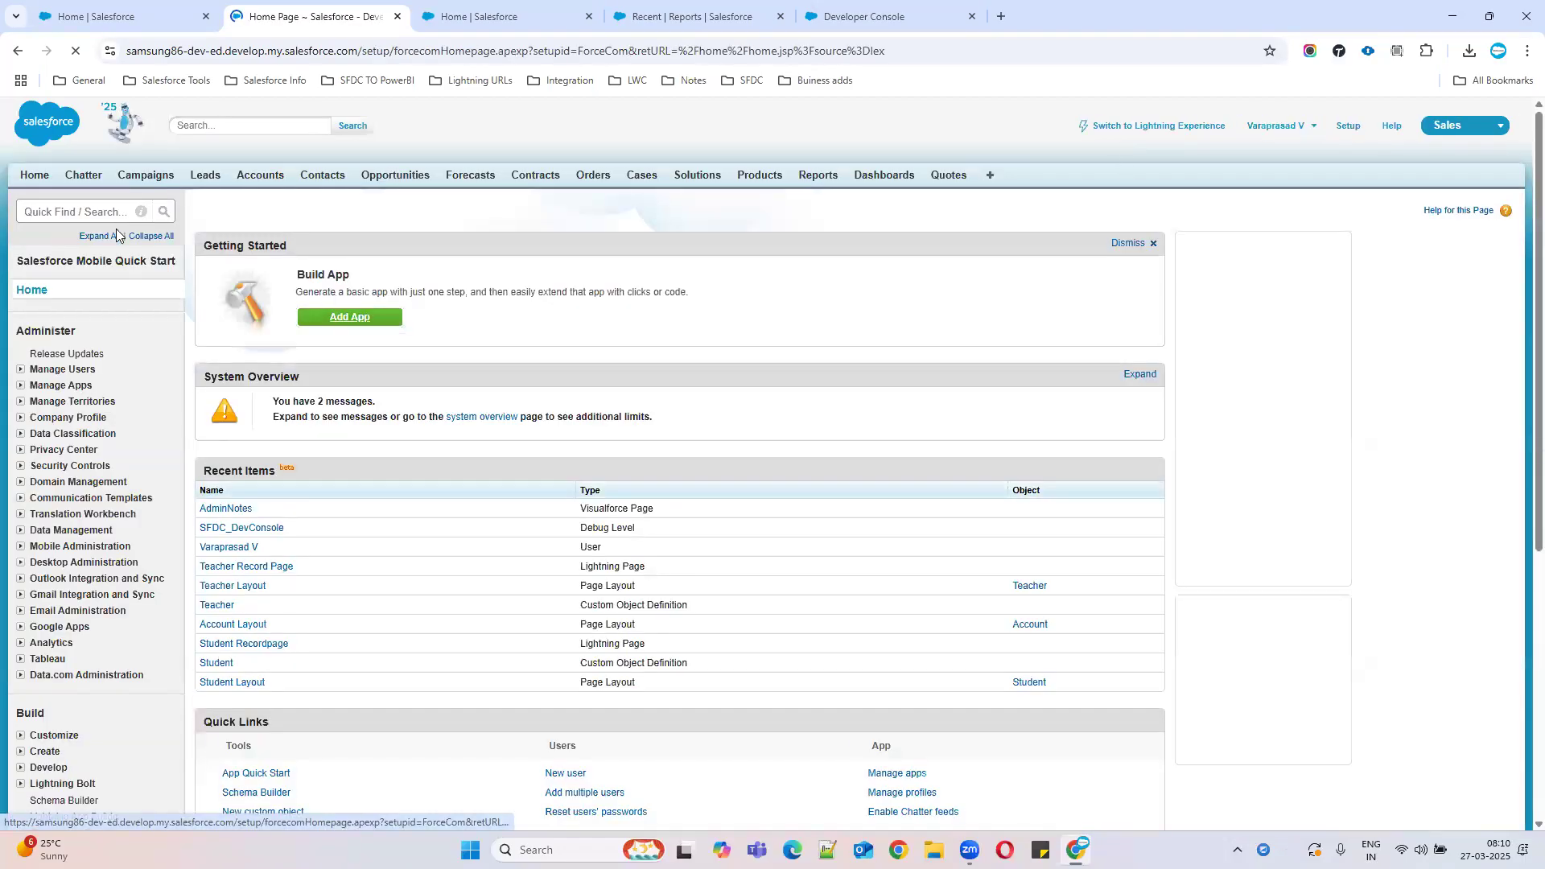
pyautogui.click(97, 214)
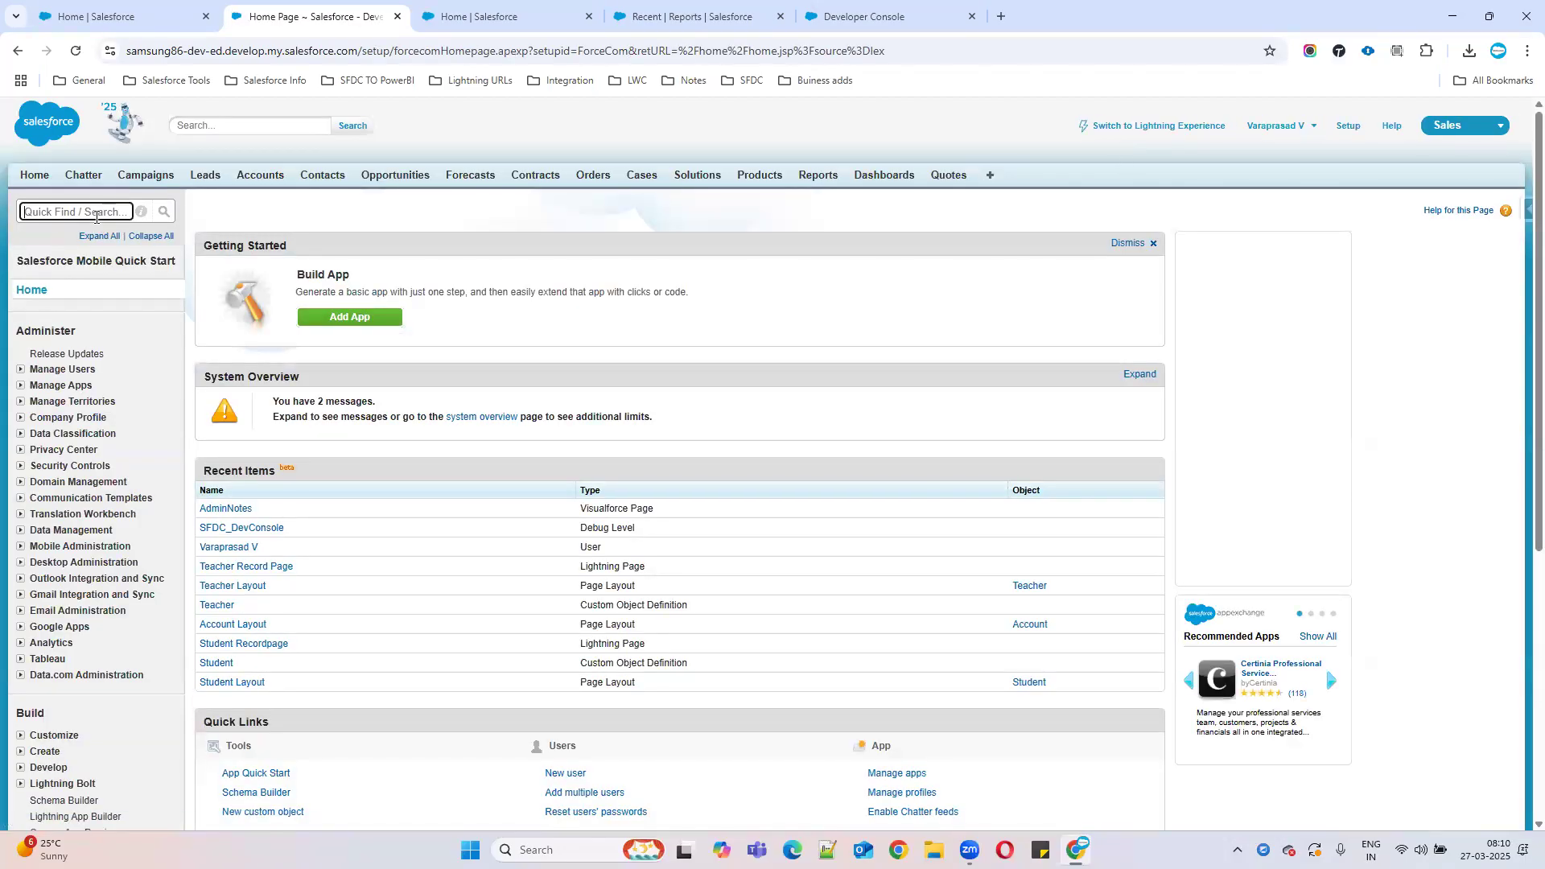
pyautogui.write('repor')
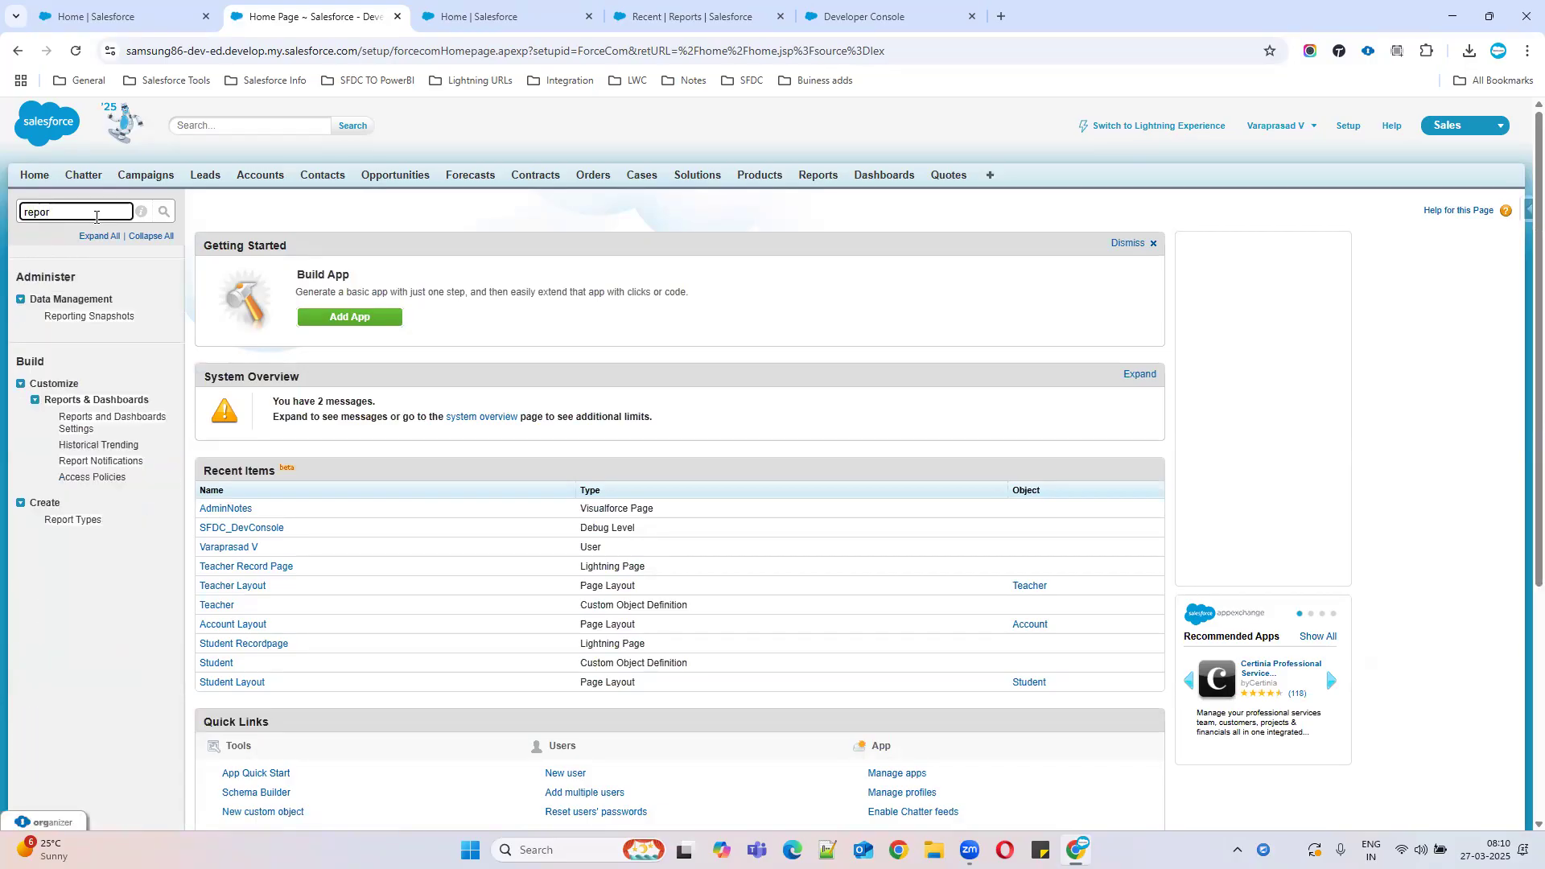
pyautogui.click(68, 523)
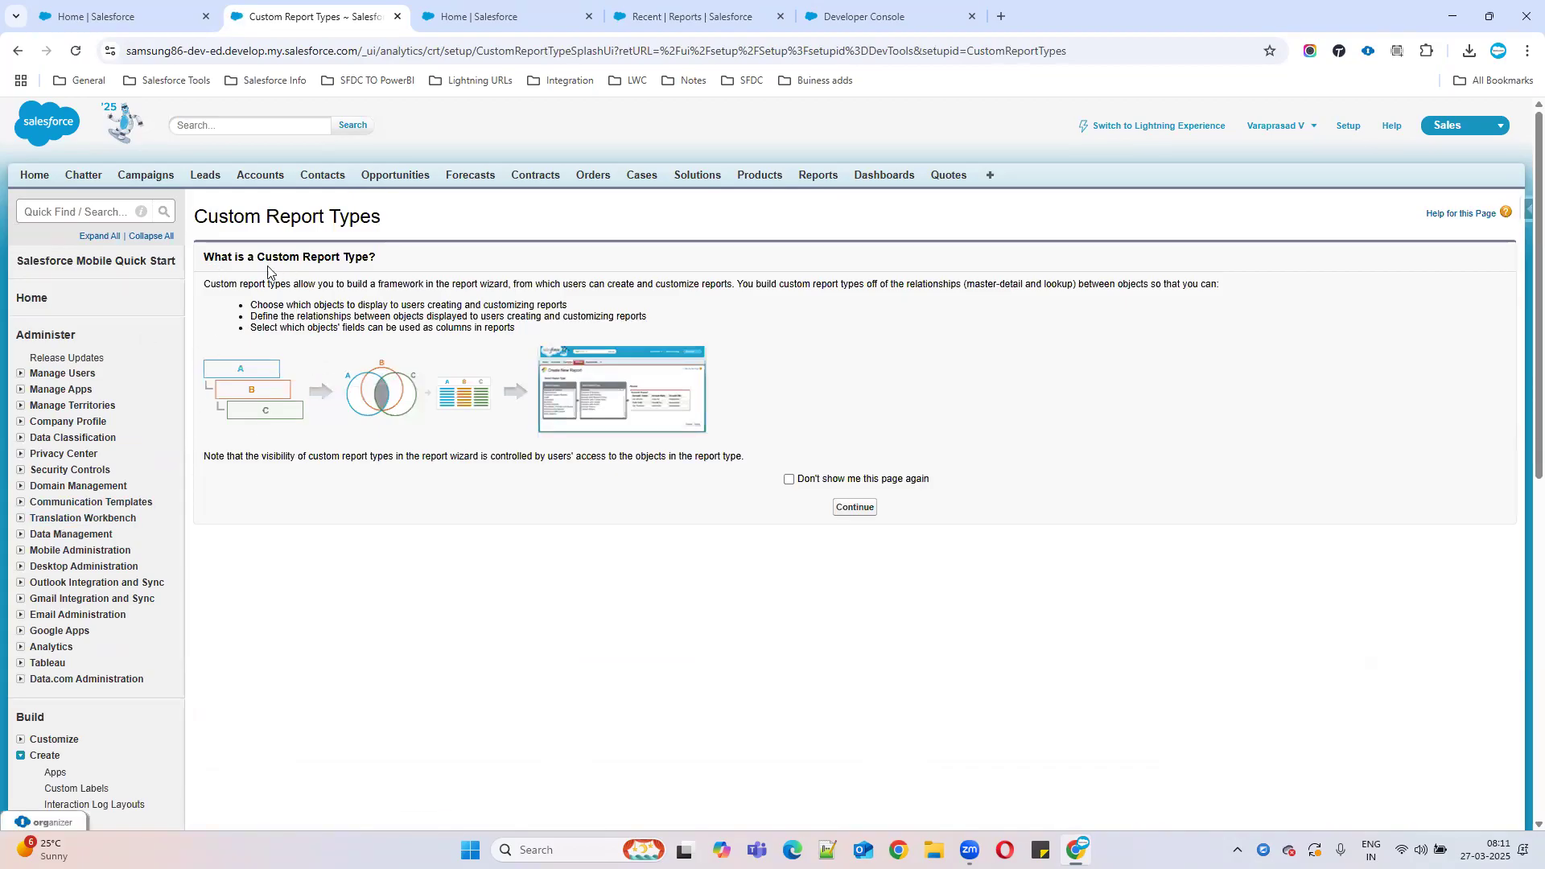
pyautogui.moveTo(258, 256); pyautogui.dragTo(619, 261)
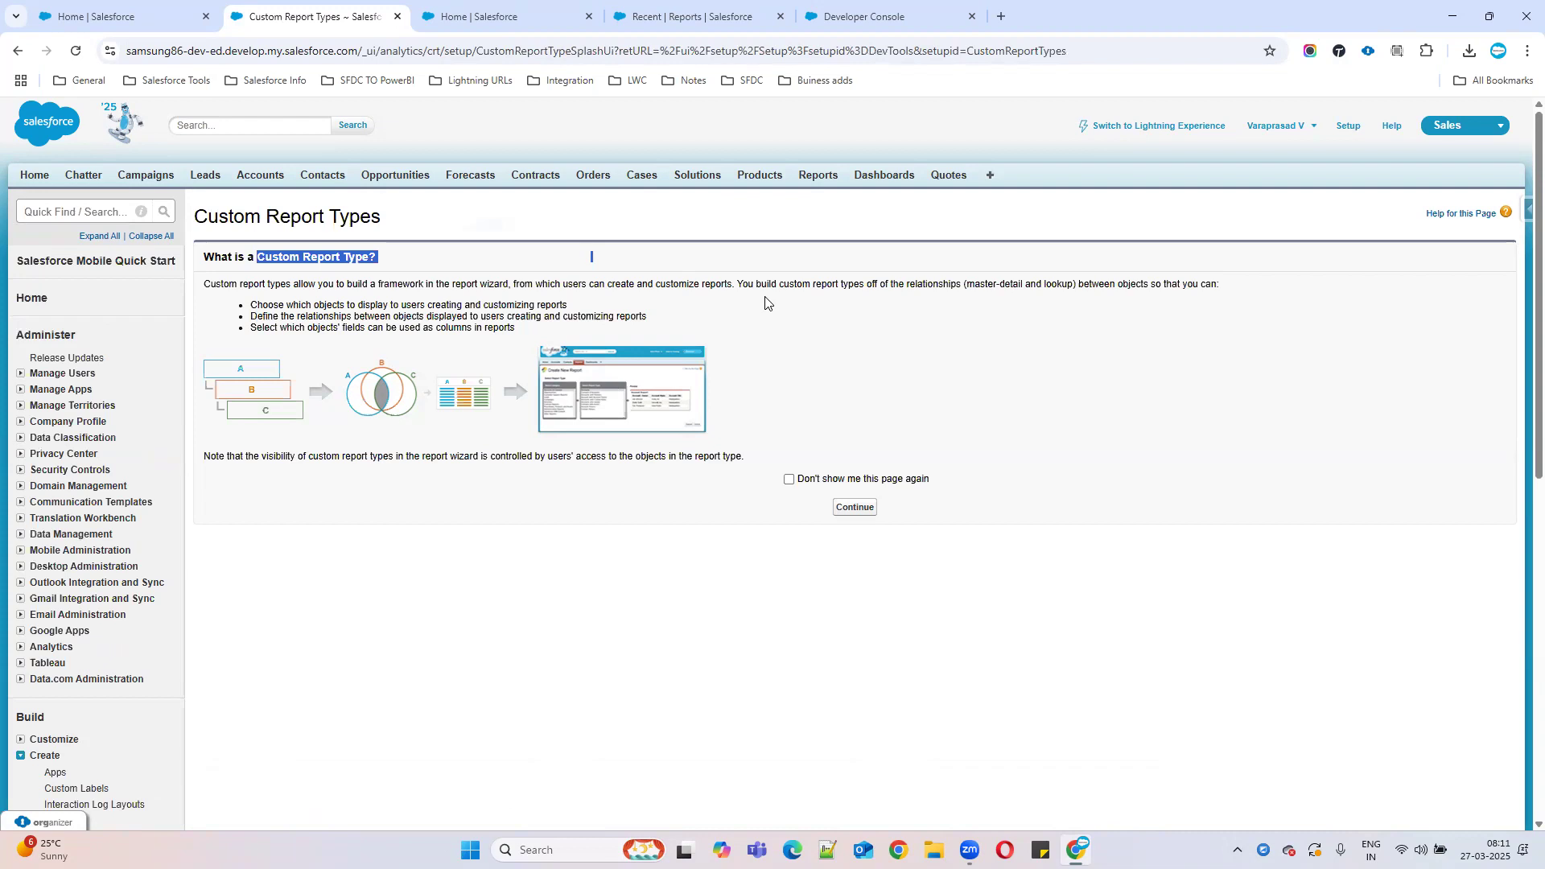
# Start a new report based on the Accounts report type from the Reports list.
pyautogui.click(645, 22)
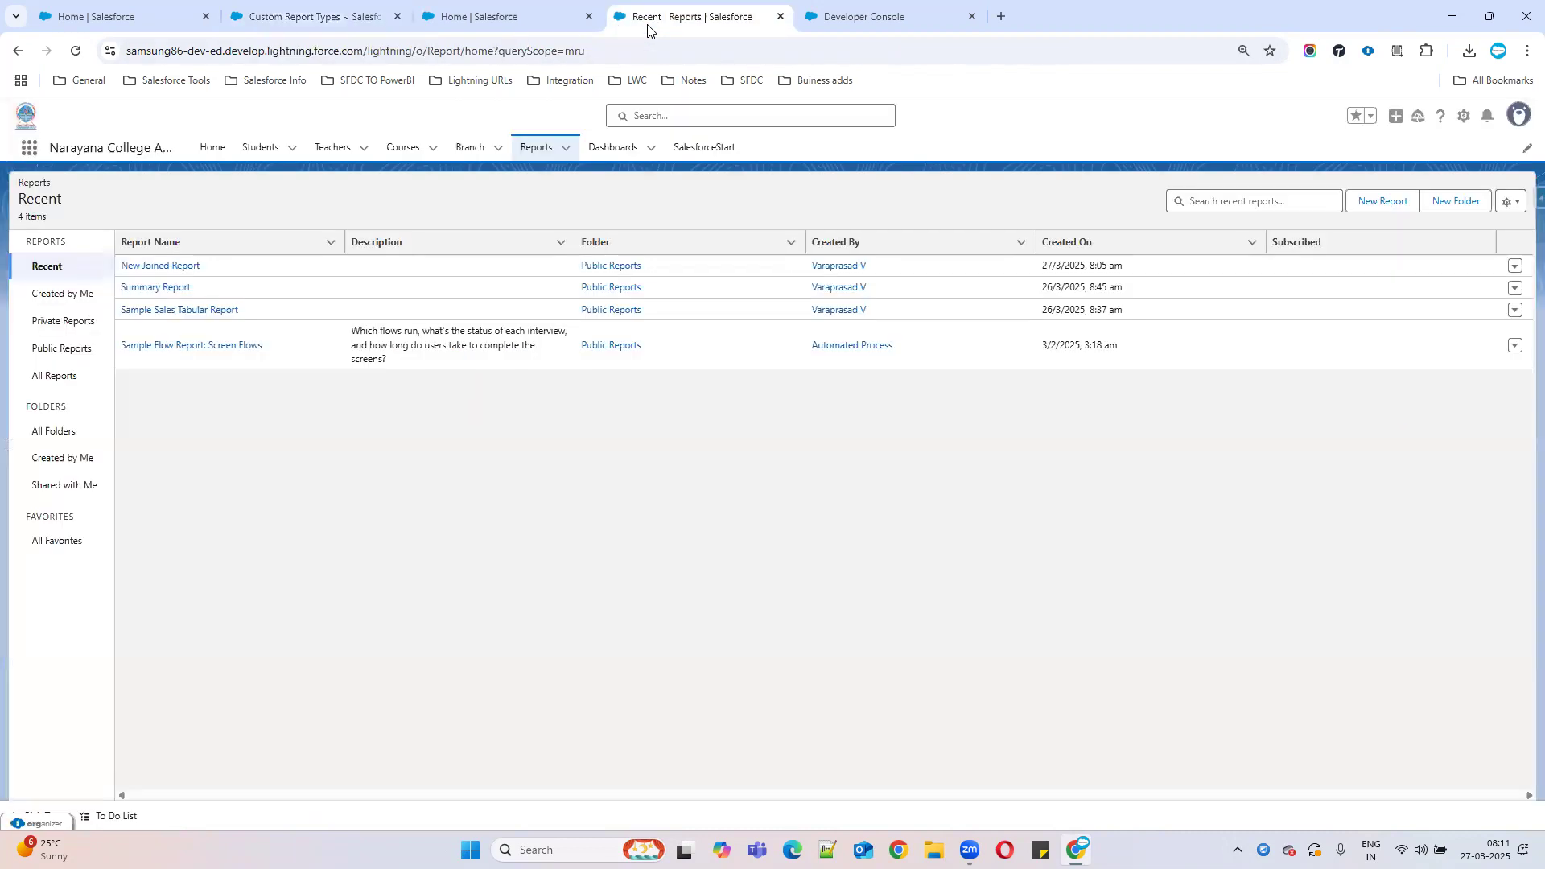
pyautogui.click(526, 148)
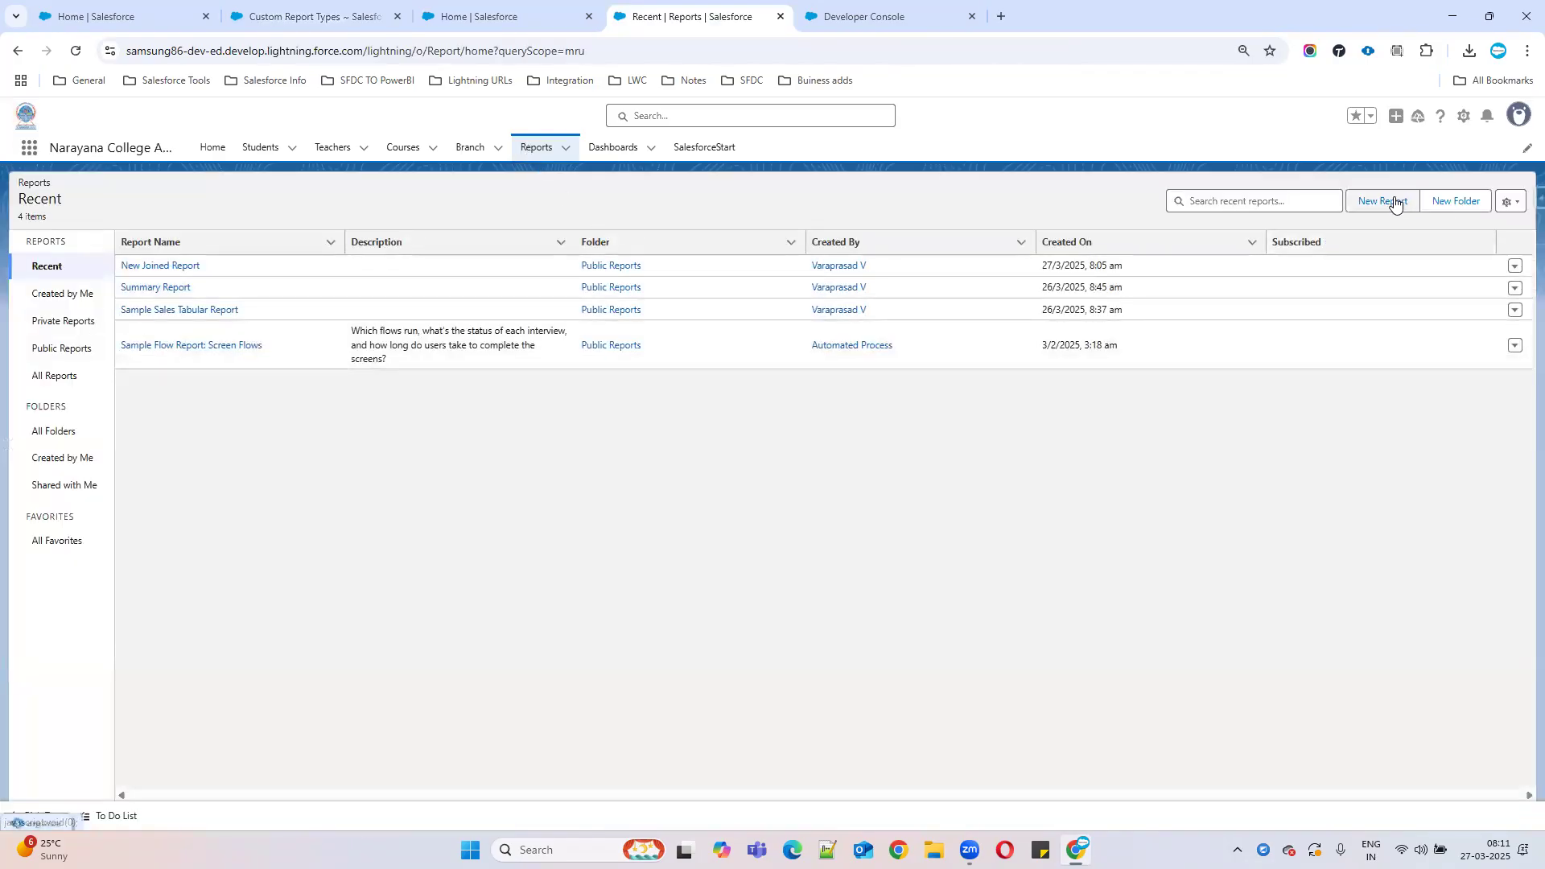
pyautogui.click(1384, 201)
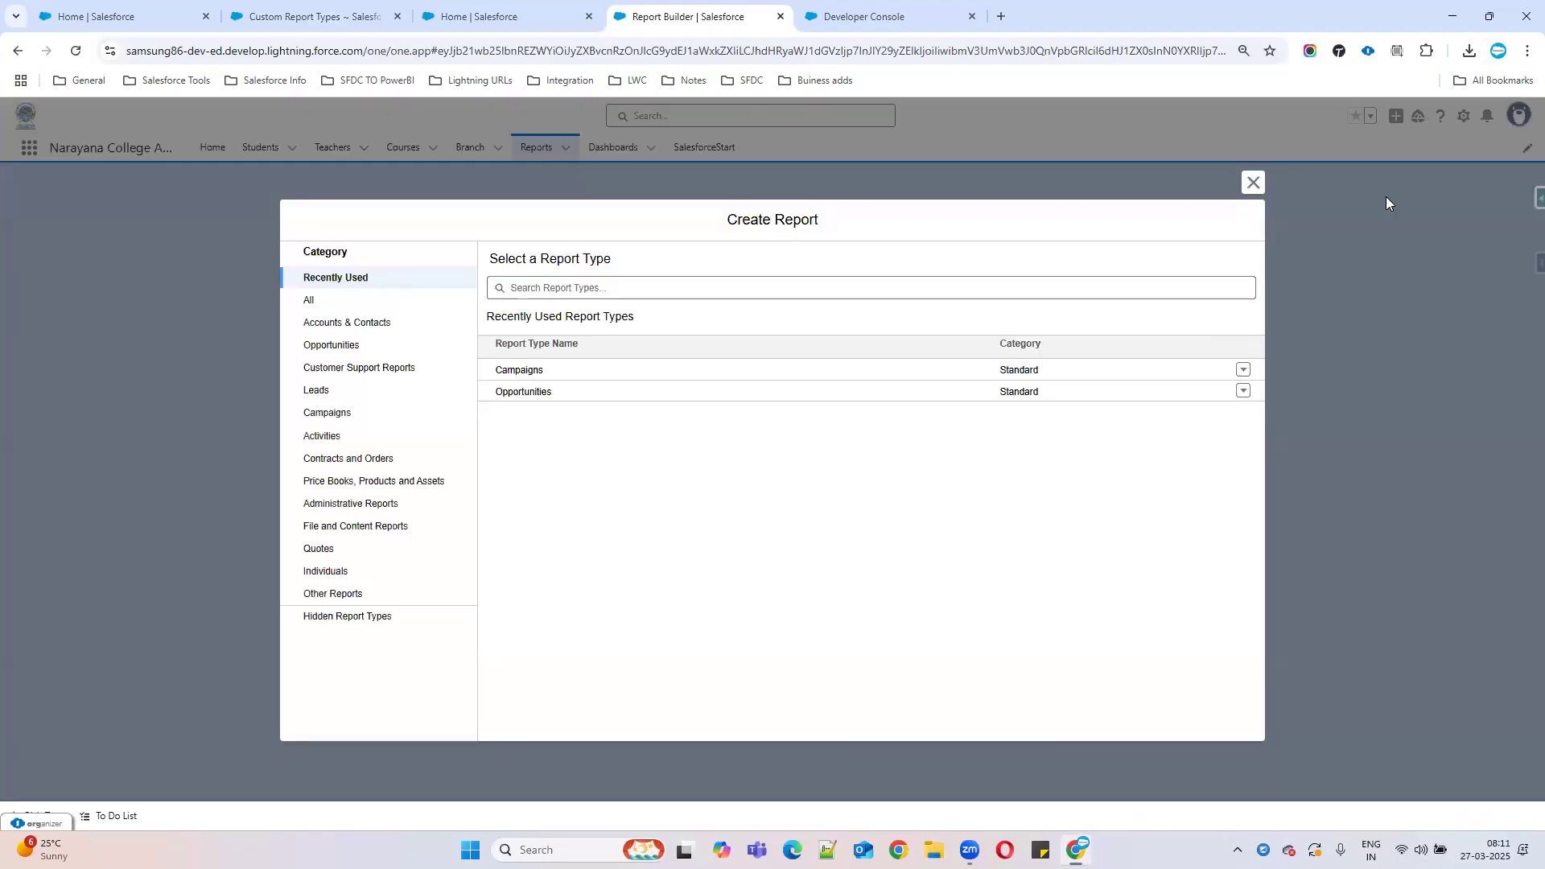
pyautogui.click(311, 304)
pyautogui.click(514, 346)
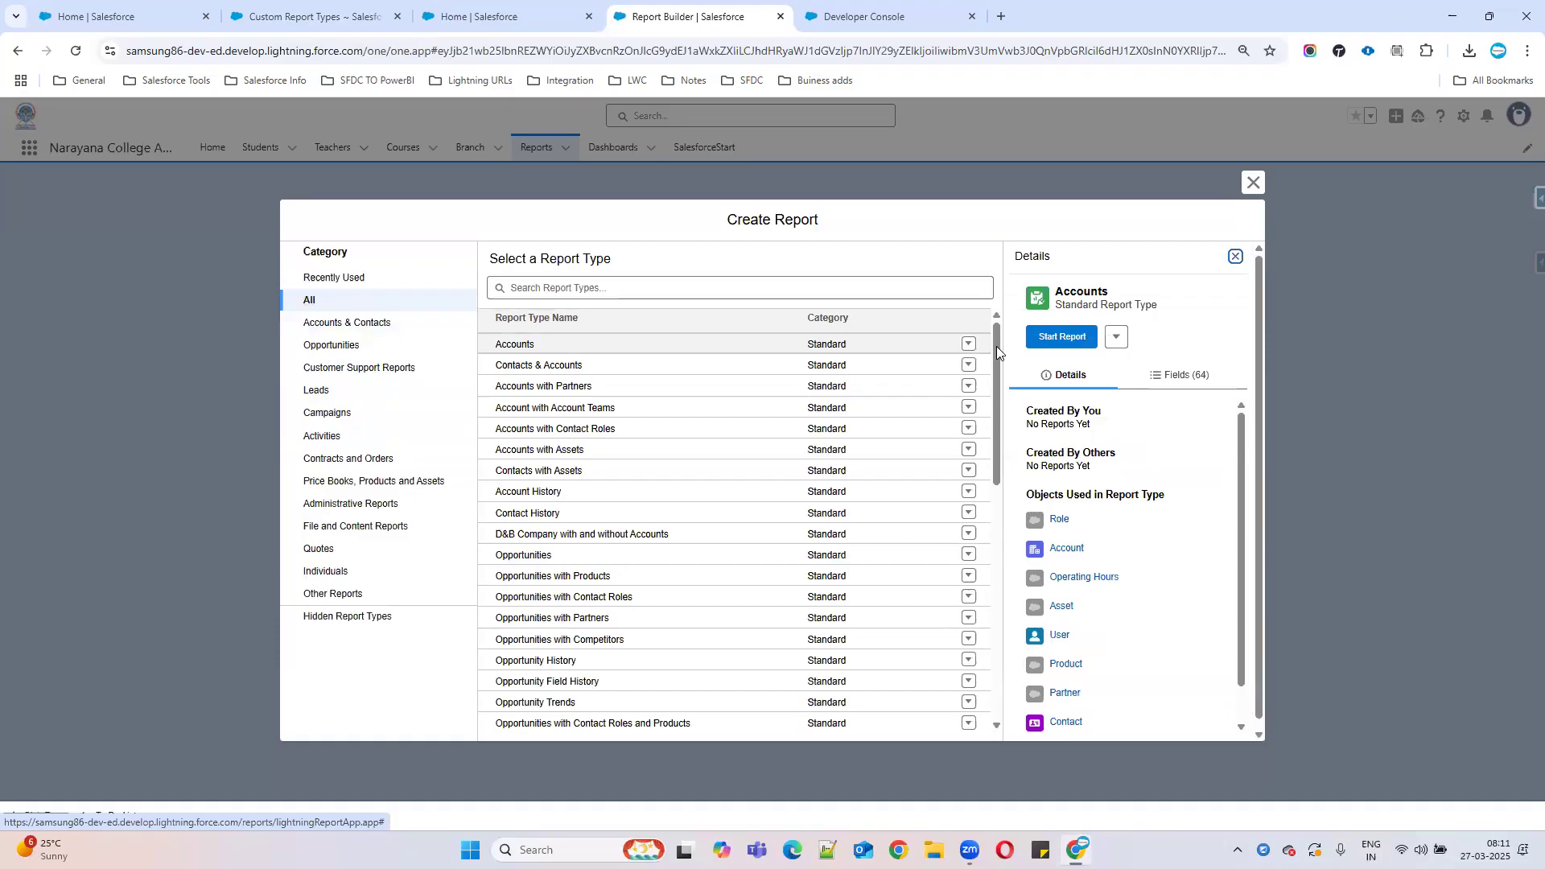
pyautogui.click(1060, 338)
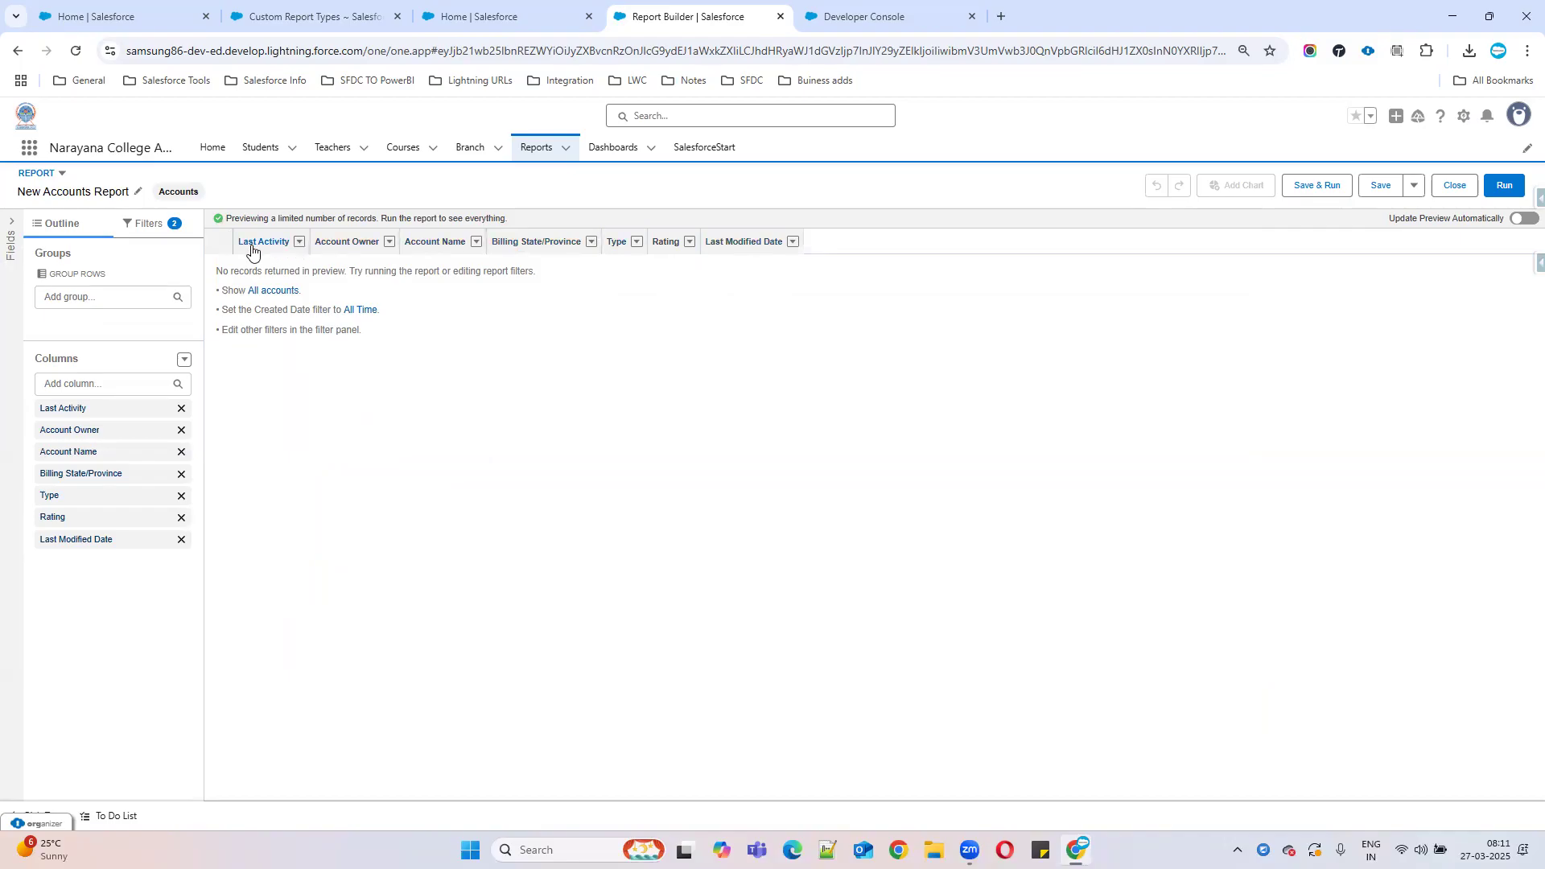
# Expand and scroll the report Fields panel, then go to the All Custom Report Types list.
pyautogui.click(15, 224)
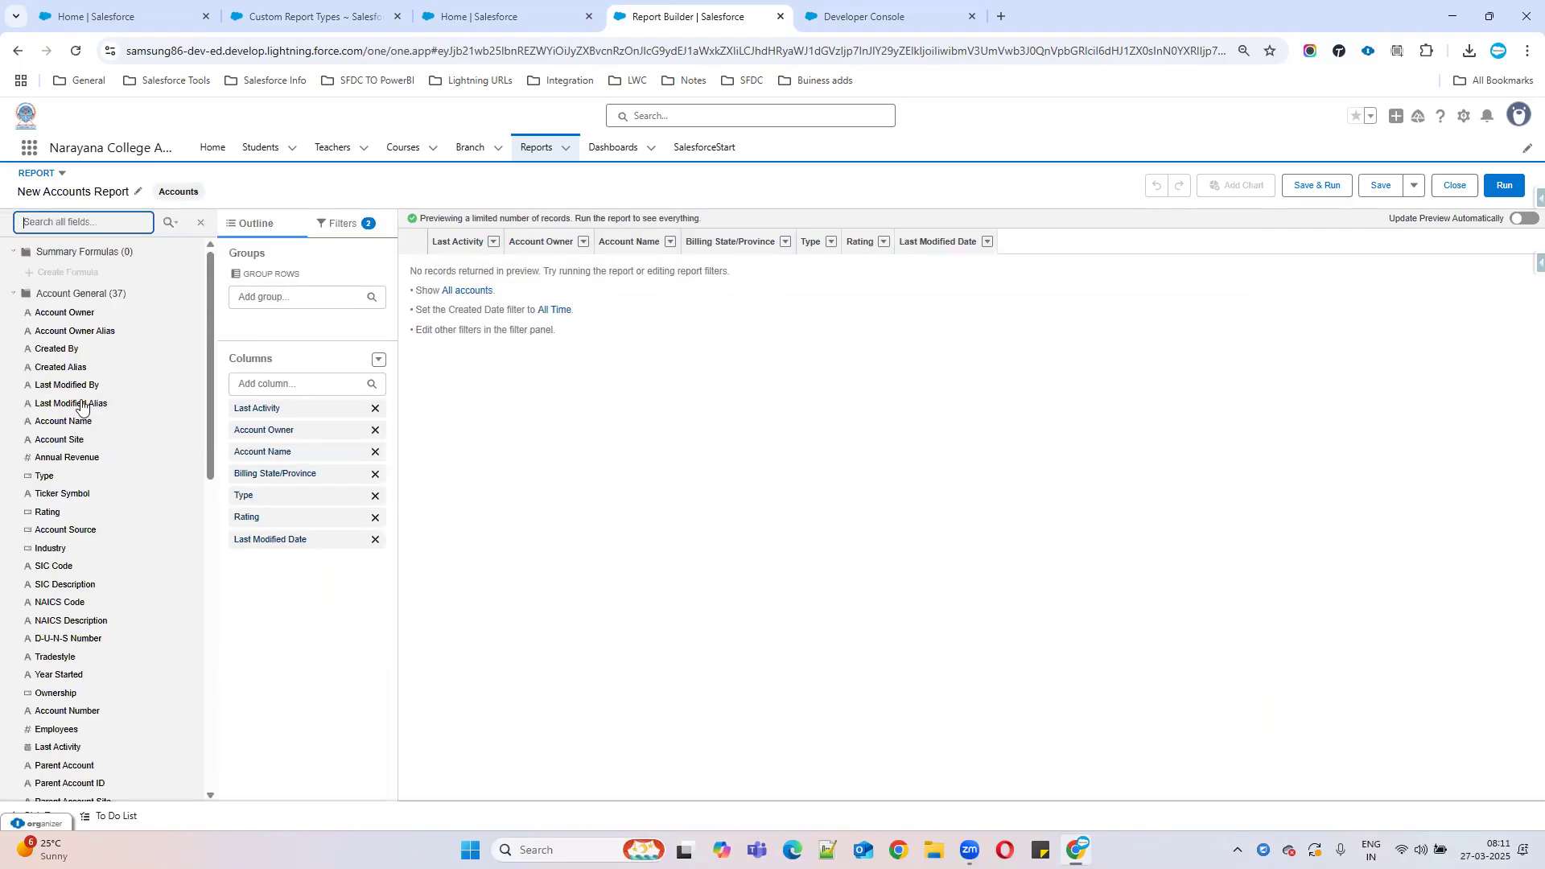
pyautogui.scroll(-1, 75, 515)
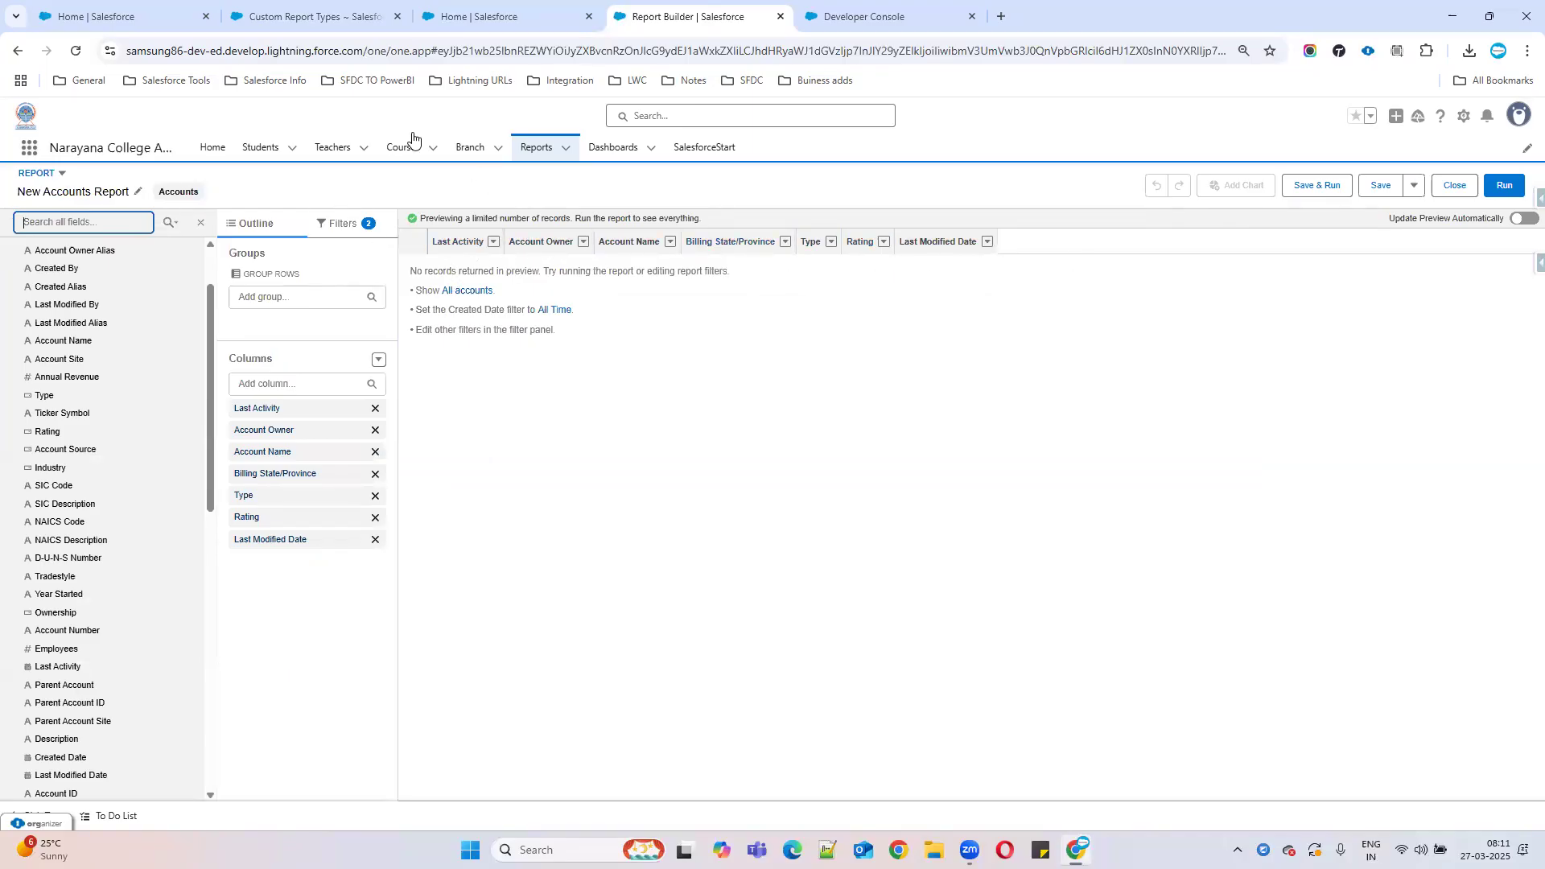
pyautogui.click(314, 16)
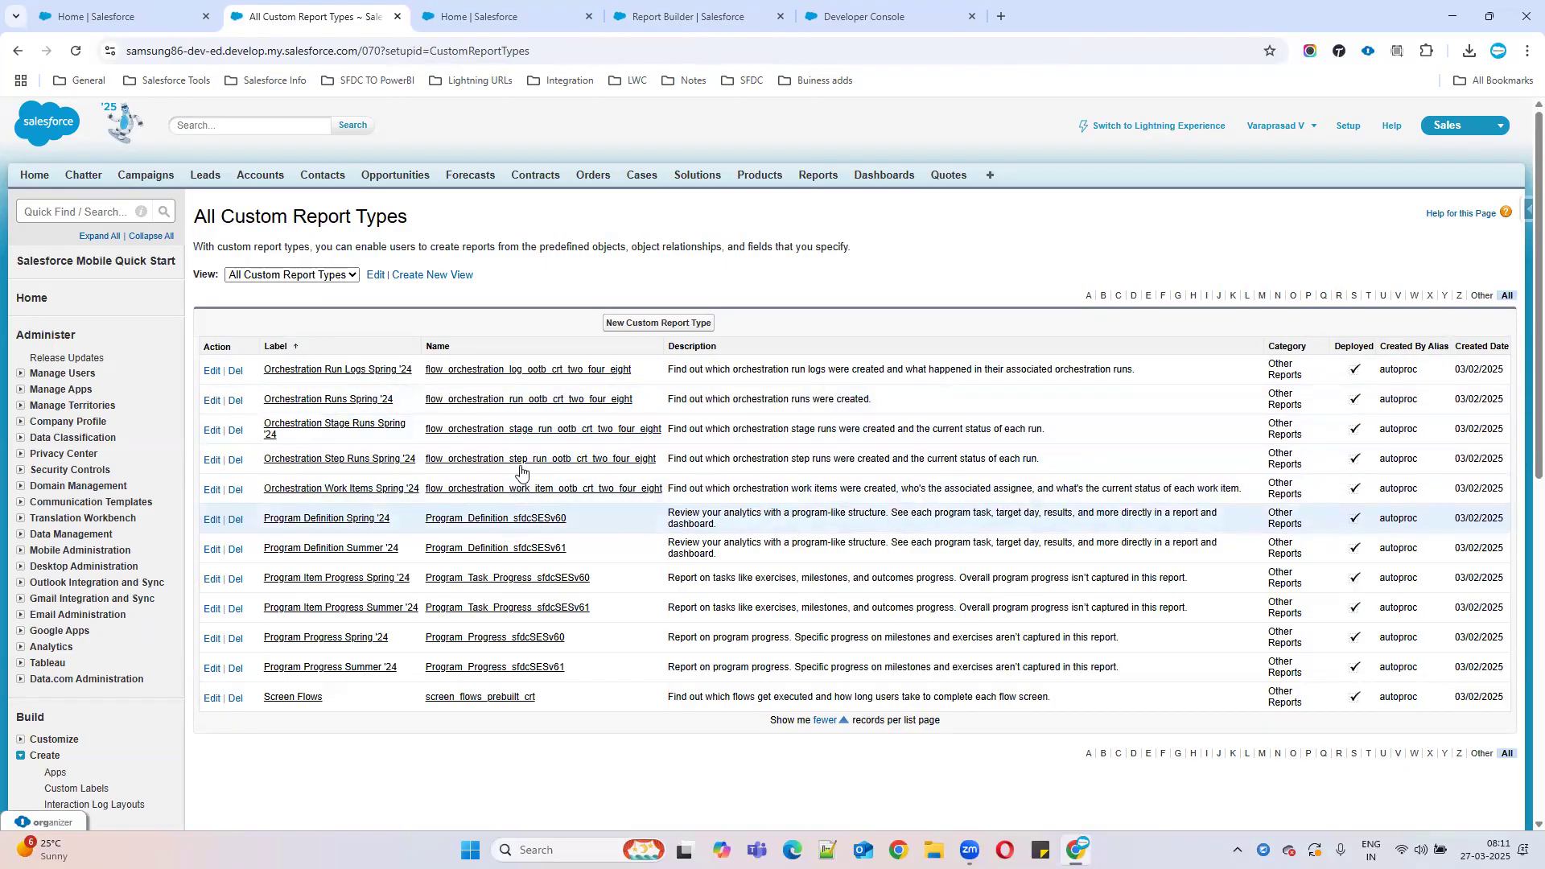
# Start a new custom report type with Accounts as the primary object, checking the notes first.
pyautogui.click(633, 330)
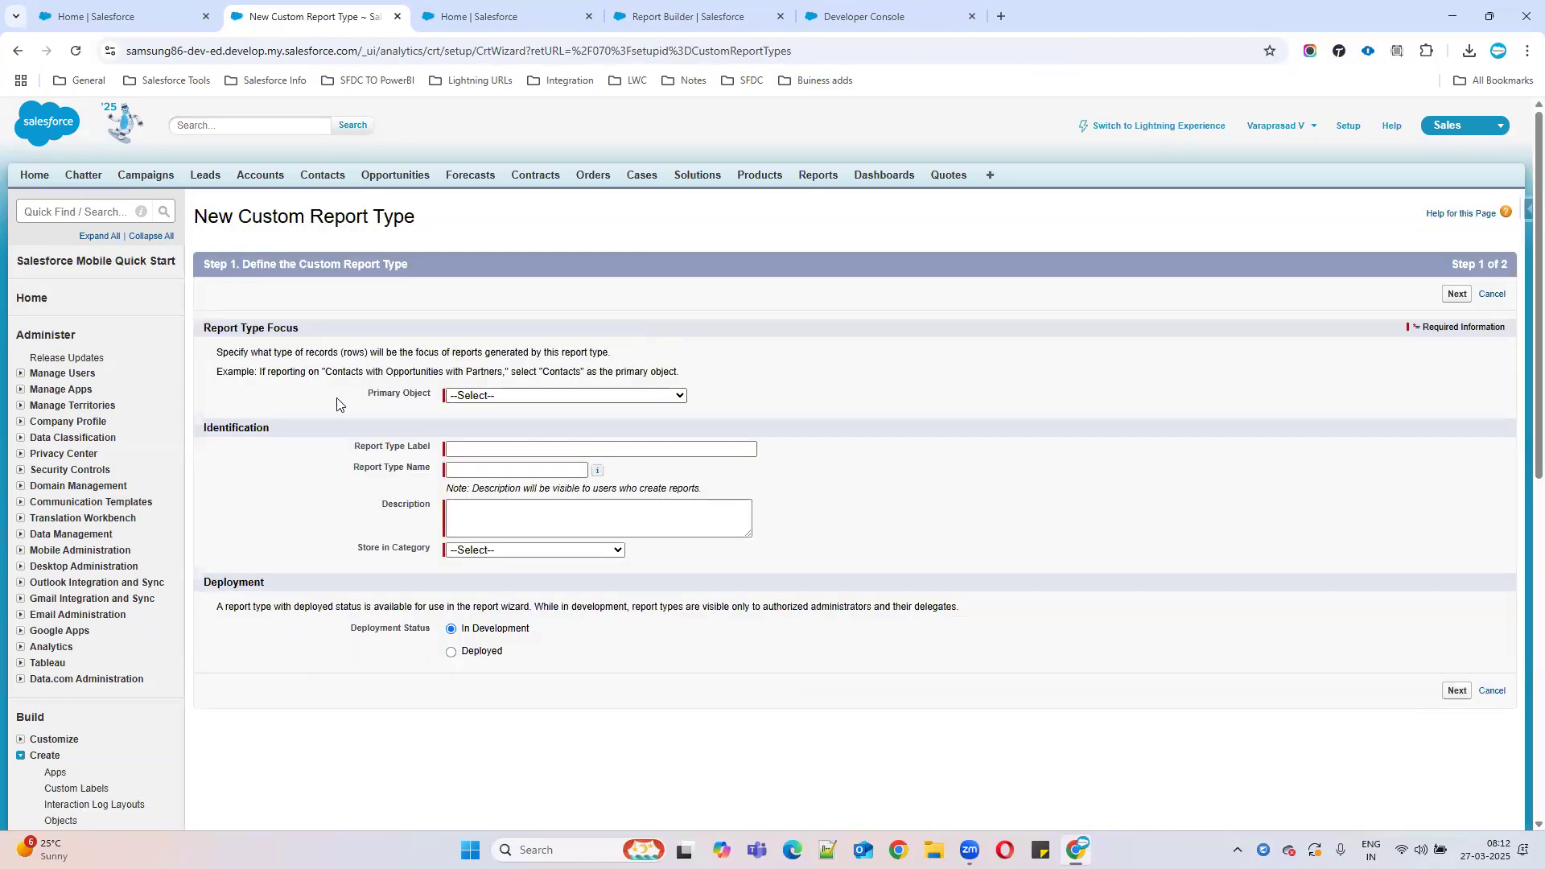
pyautogui.click(863, 17)
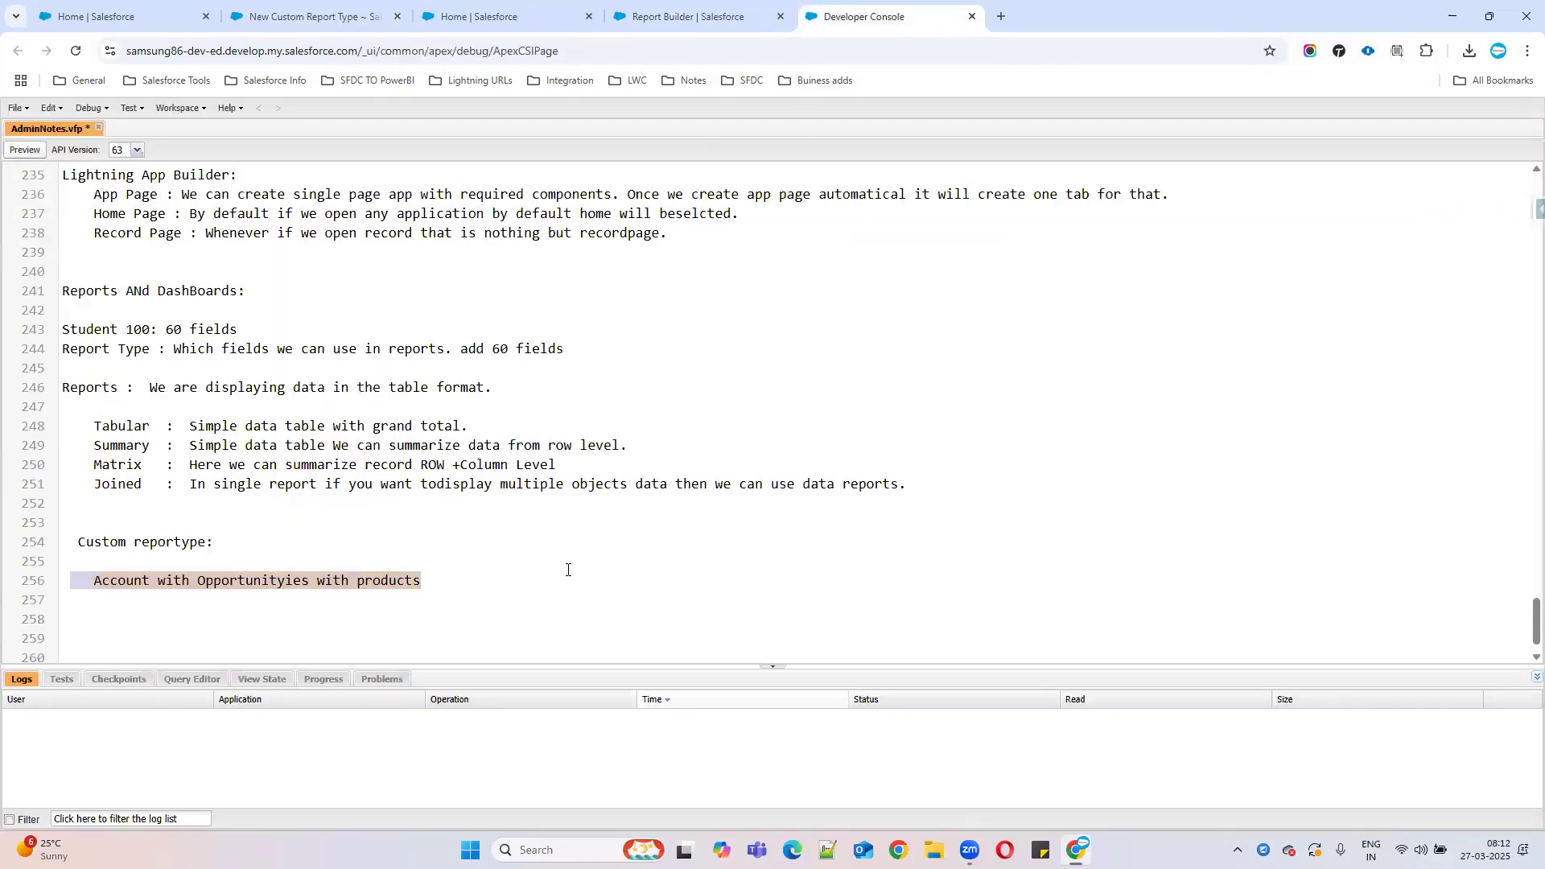
pyautogui.doubleClick(126, 578)
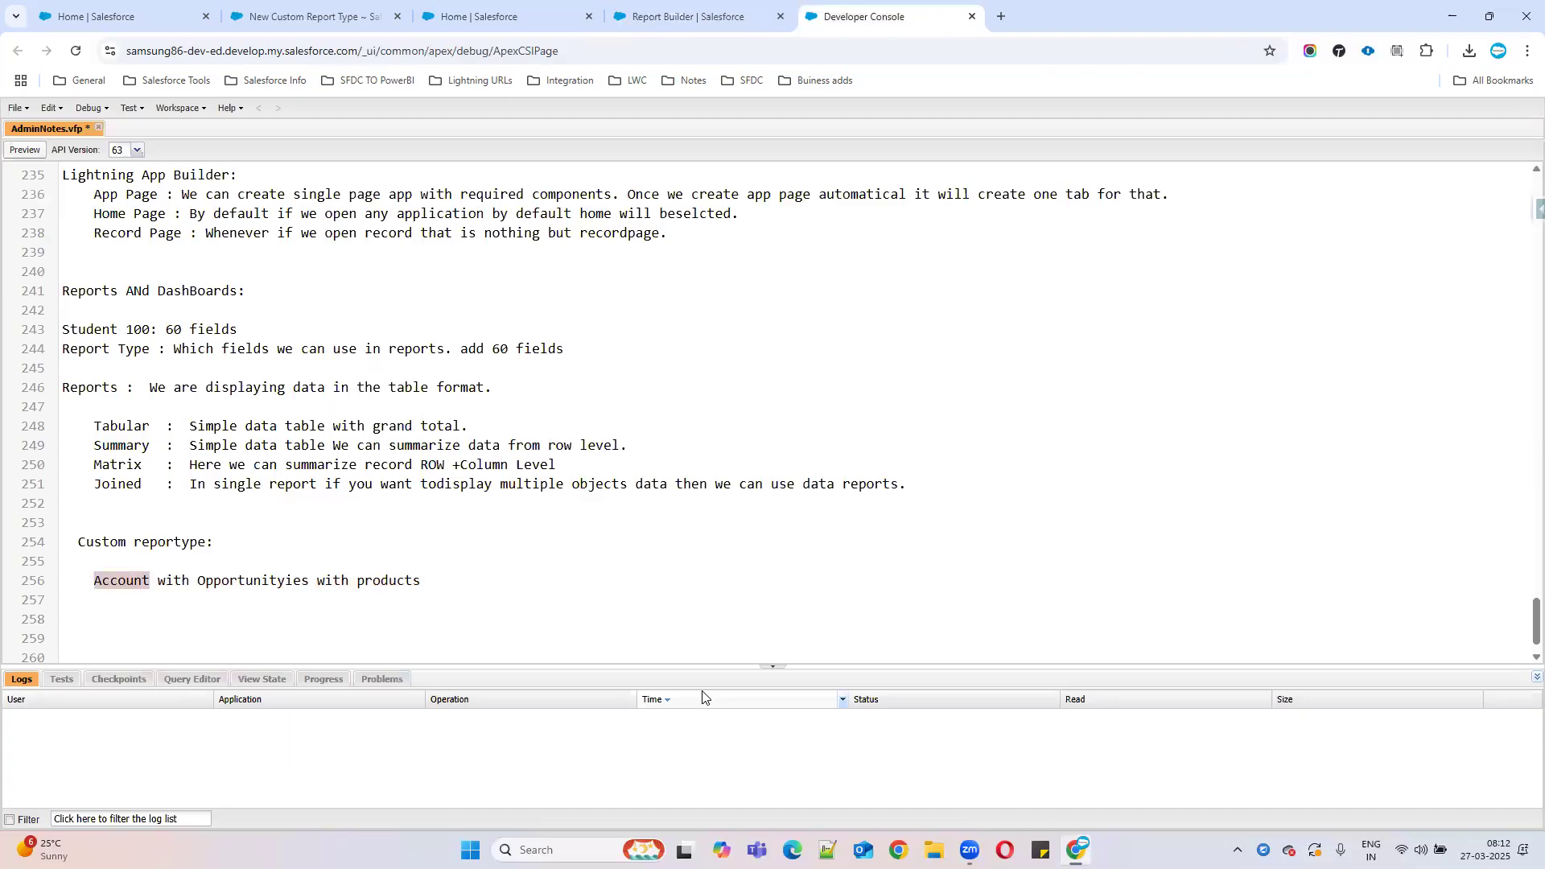
pyautogui.click(268, 27)
pyautogui.click(490, 396)
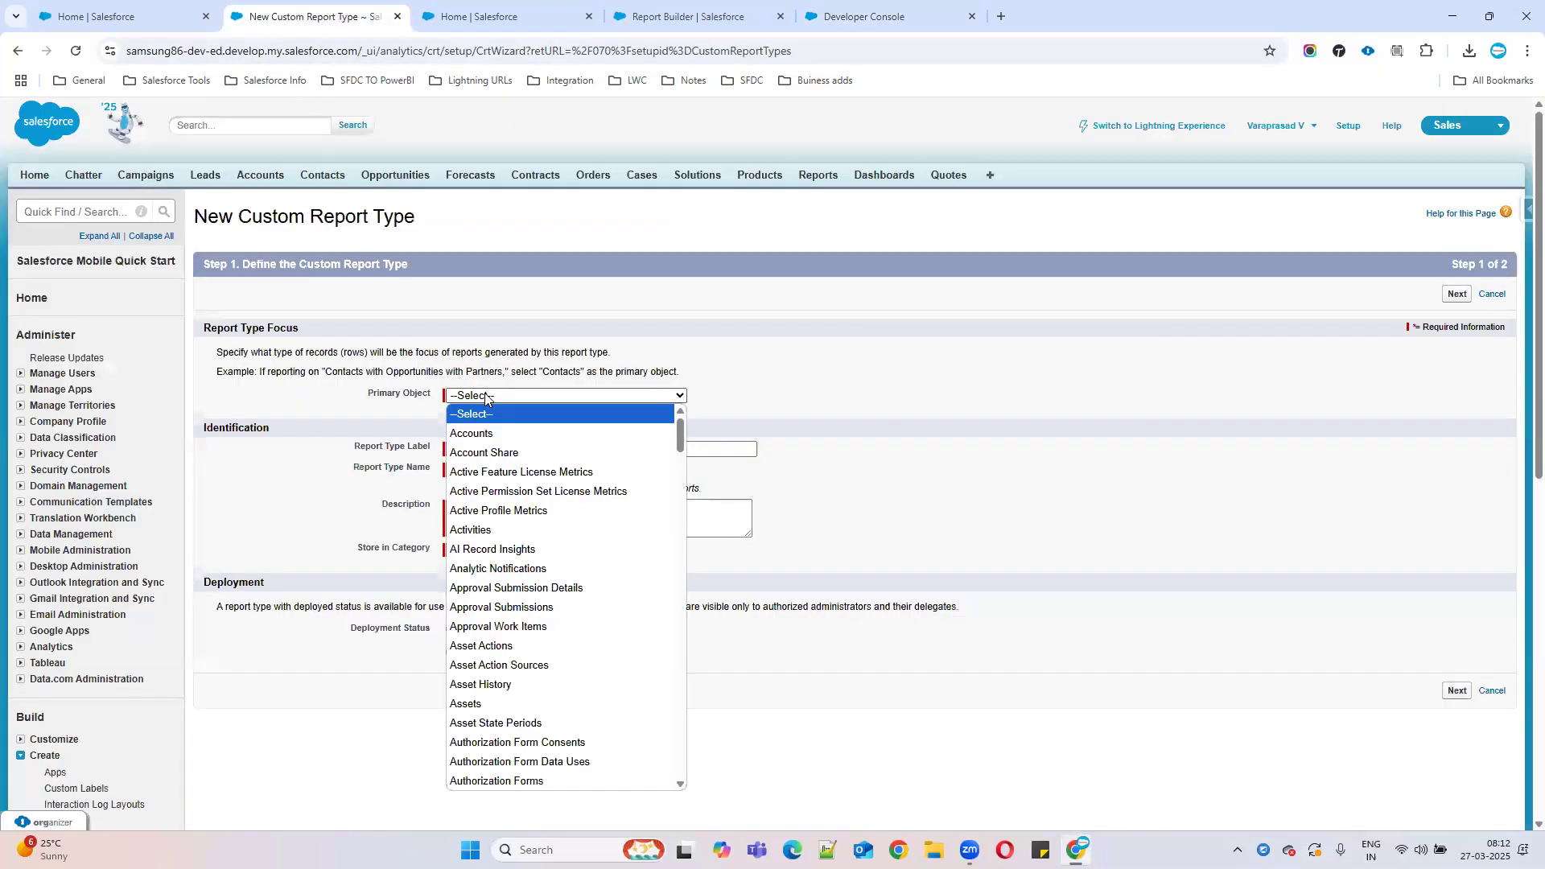
pyautogui.click(491, 439)
# Set the label, name and description to 'Account with opps with prods'.
pyautogui.click(487, 448)
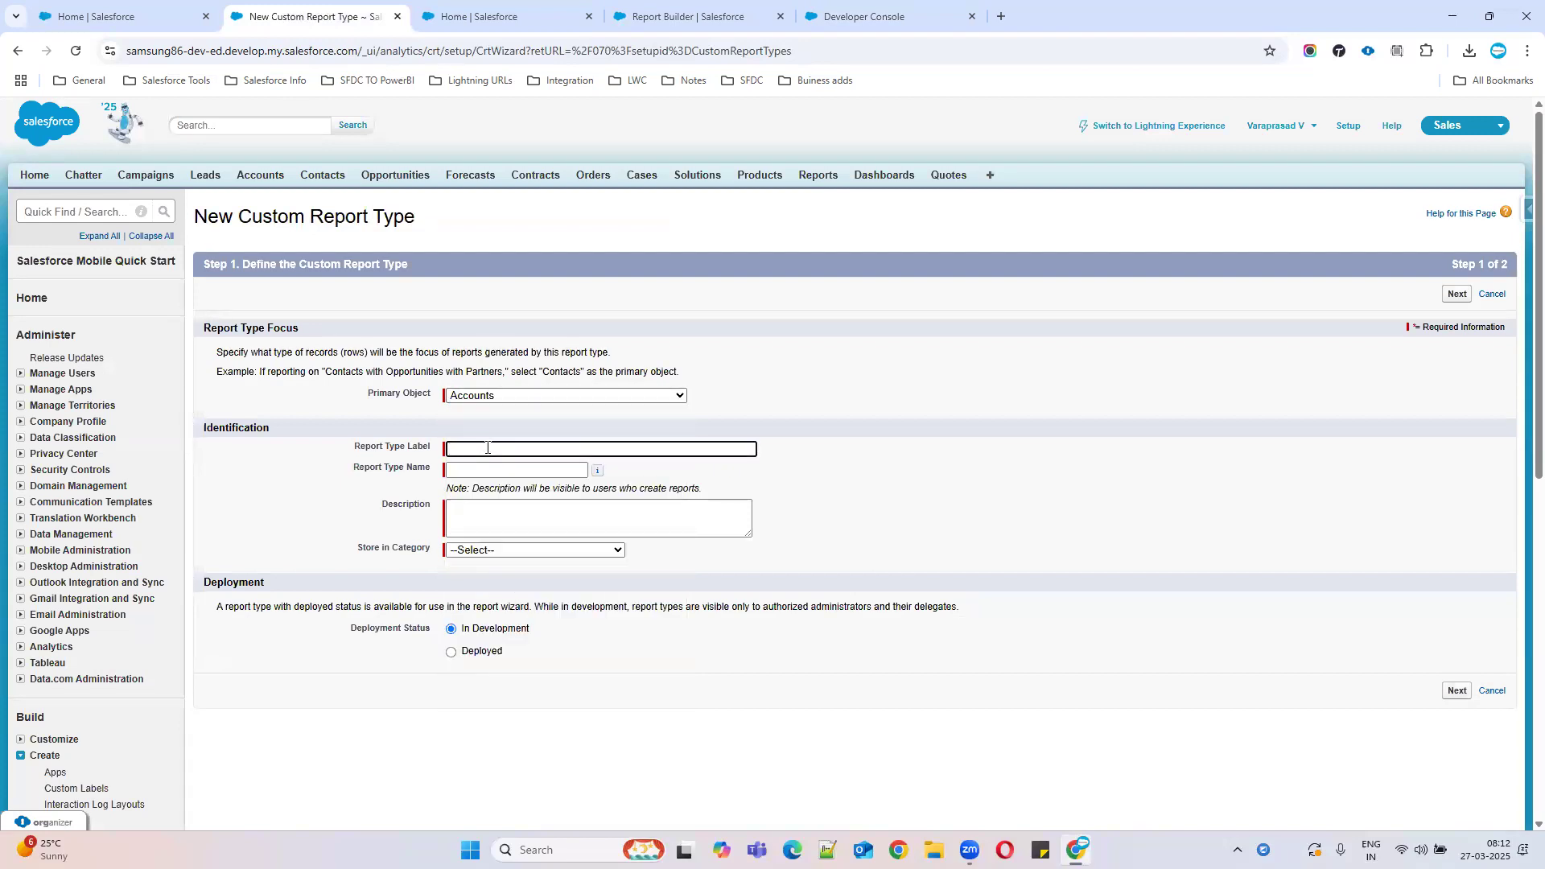
pyautogui.write('Account Cu')
pyautogui.write('stom rep')
pyautogui.write('orty')
pyautogui.press('BackSpace')
pyautogui.press('BackSpace')
pyautogui.press('BackSpace')
pyautogui.press('BackSpace')
pyautogui.press('BackSpace')
pyautogui.press('BackSpace')
pyautogui.press('BackSpace')
pyautogui.press('BackSpace')
pyautogui.press('BackSpace')
pyautogui.press('BackSpace')
pyautogui.press('BackSpace')
pyautogui.press('BackSpace')
pyautogui.press('BackSpace')
pyautogui.write('with opps with prods')
pyautogui.click(516, 471)
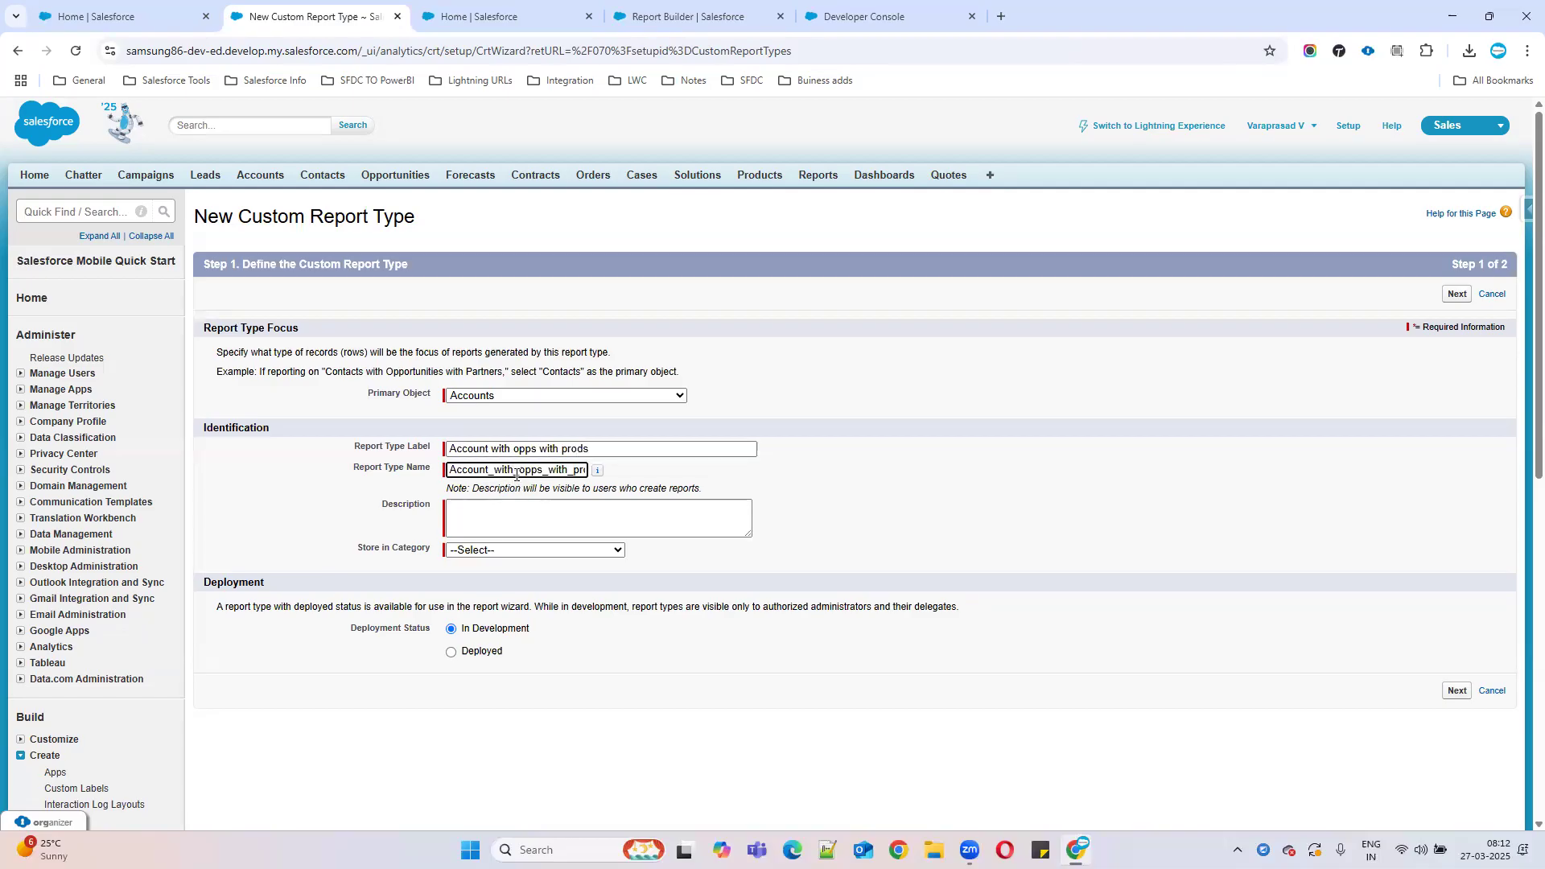
pyautogui.moveTo(600, 448); pyautogui.dragTo(435, 447)
pyautogui.hotkey('ctrl', 'c')
pyautogui.click(488, 523)
pyautogui.hotkey('ctrl', 'v')
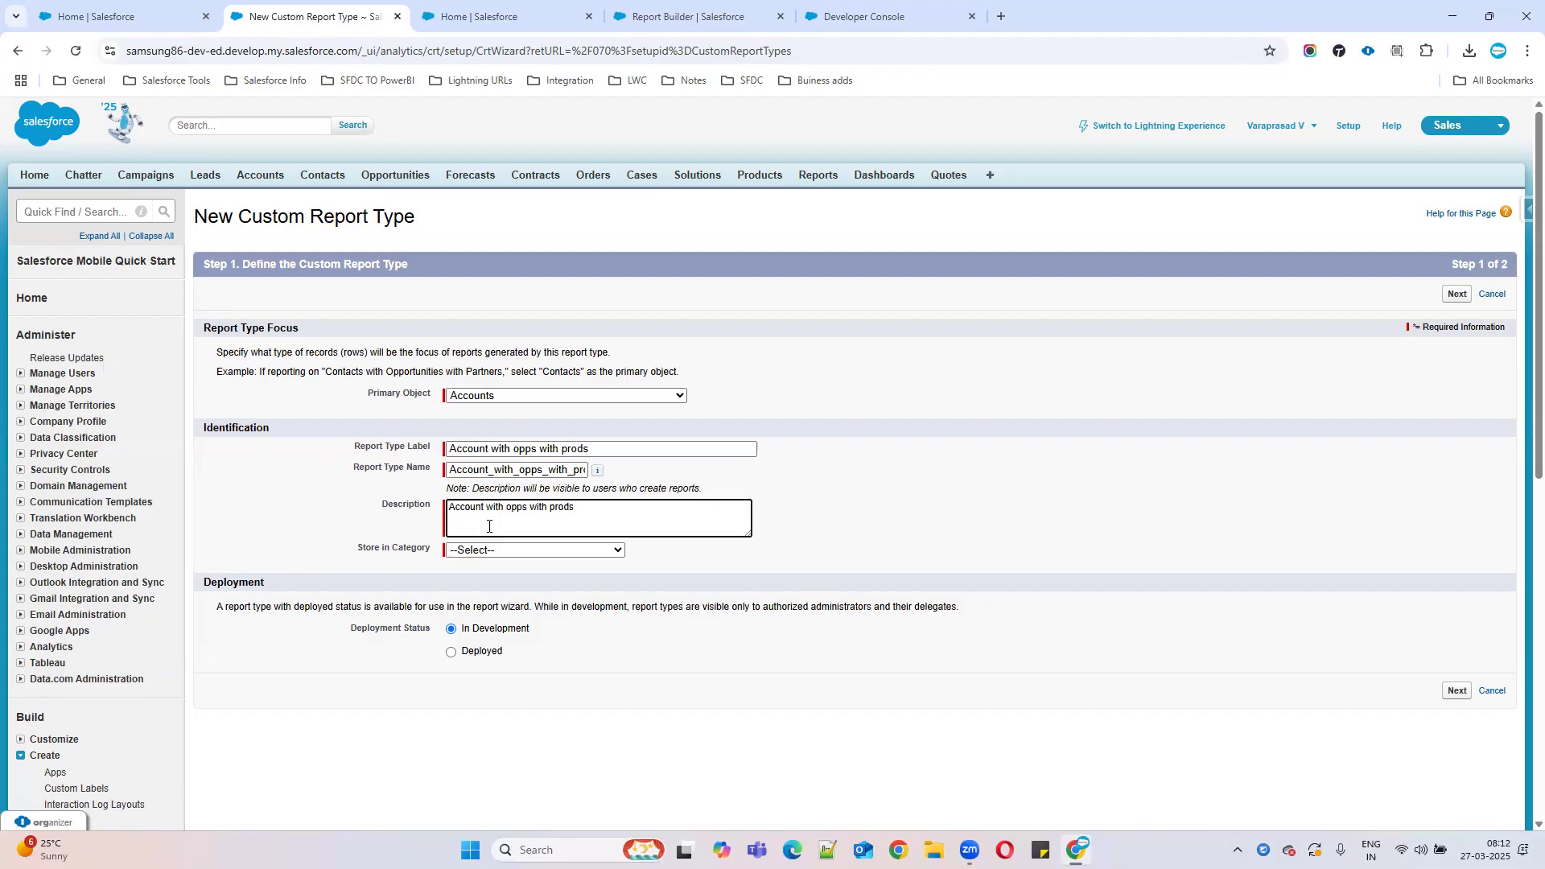
# Store the report type in the Accounts & Contacts category.
pyautogui.click(490, 551)
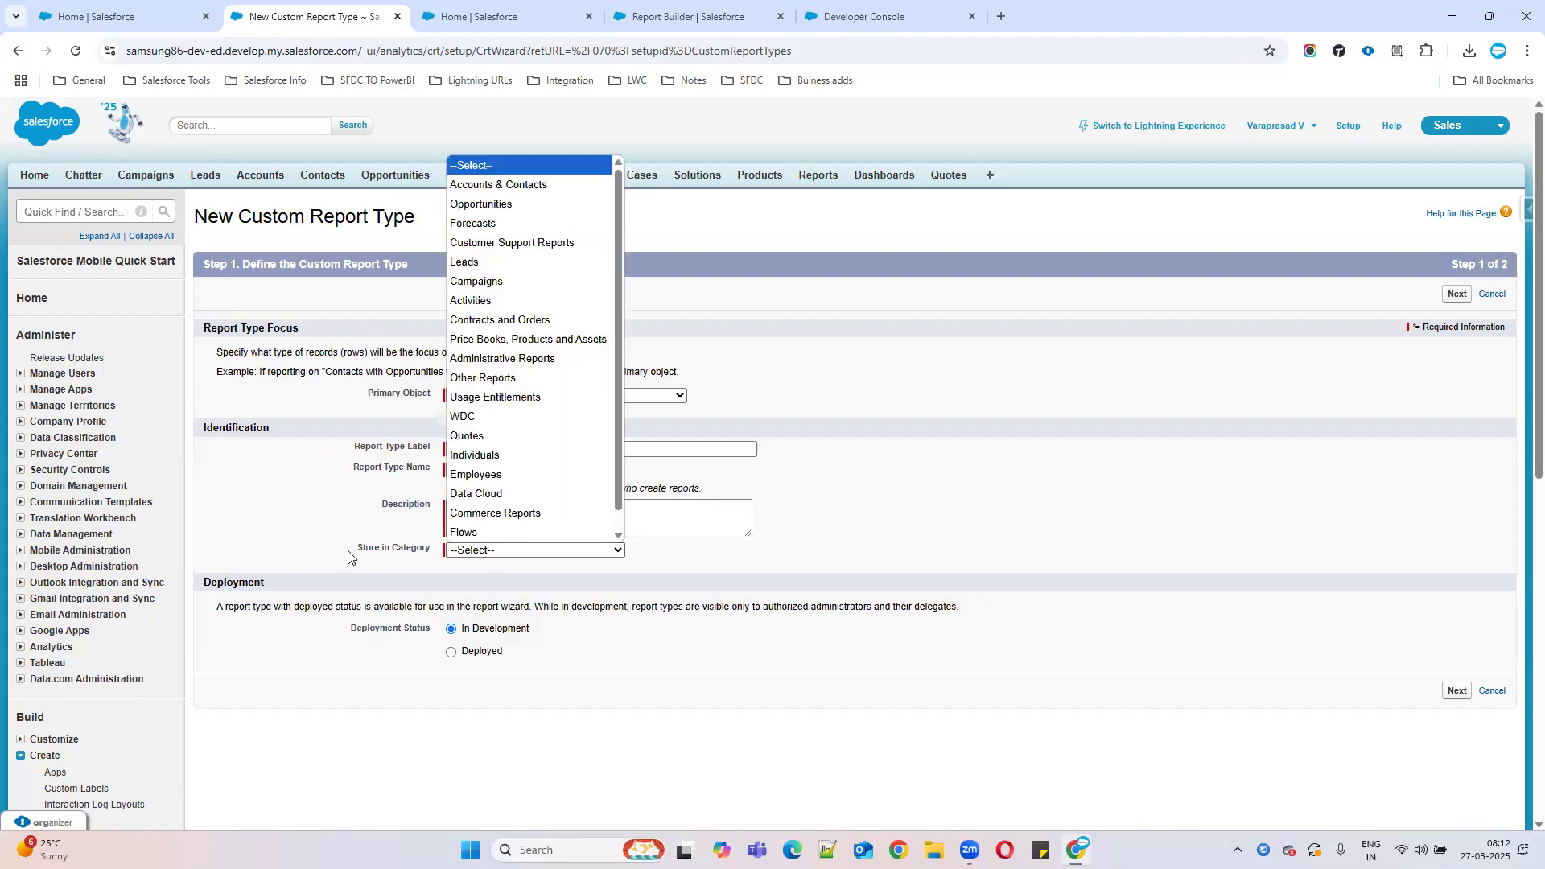
pyautogui.click(899, 456)
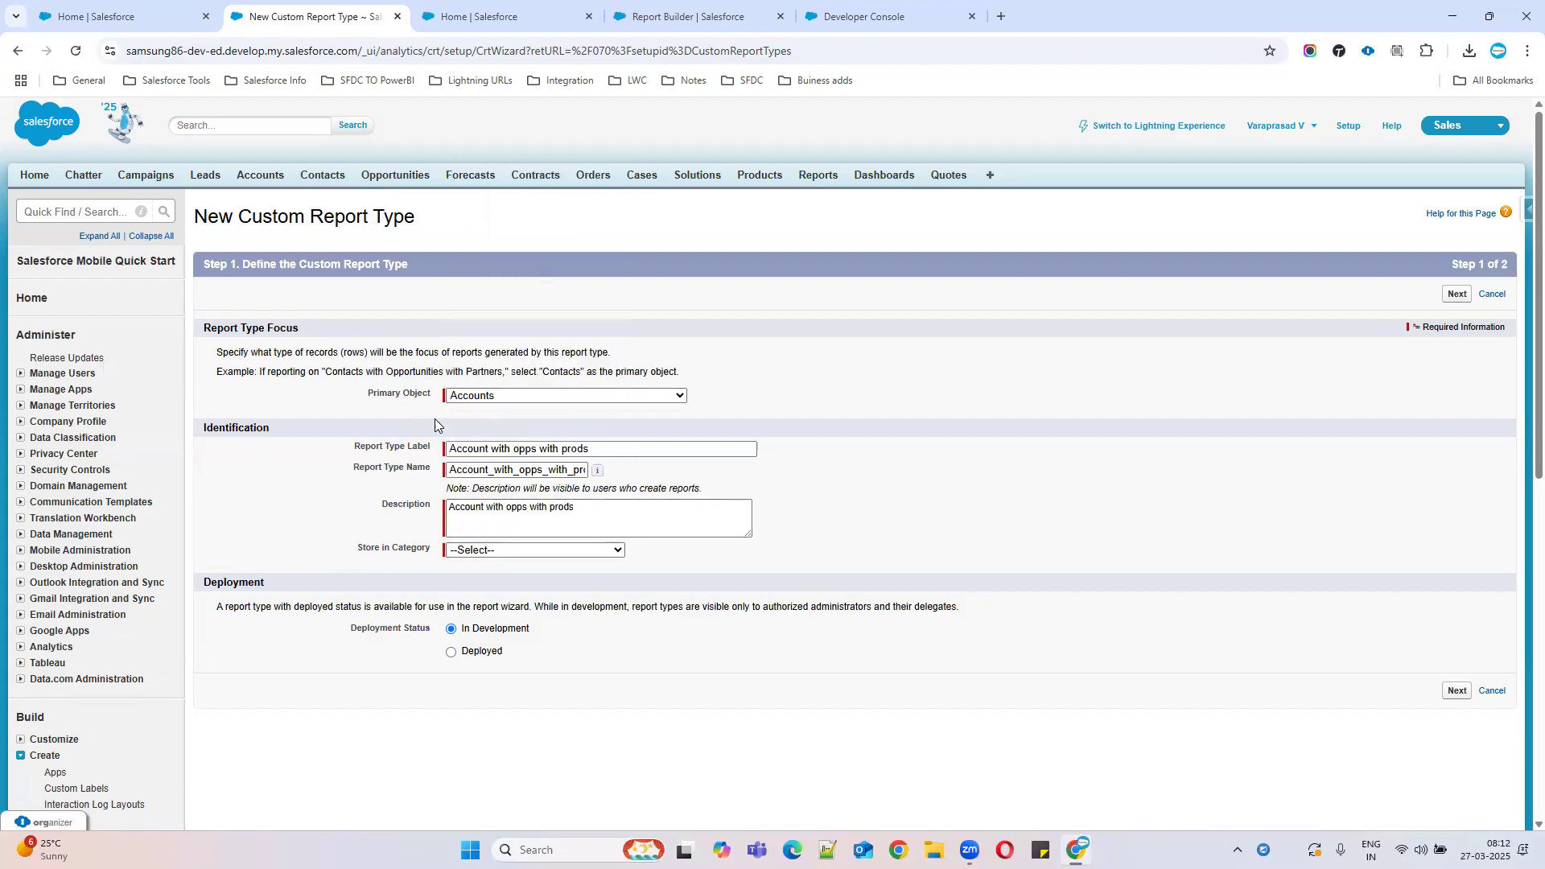
pyautogui.click(473, 555)
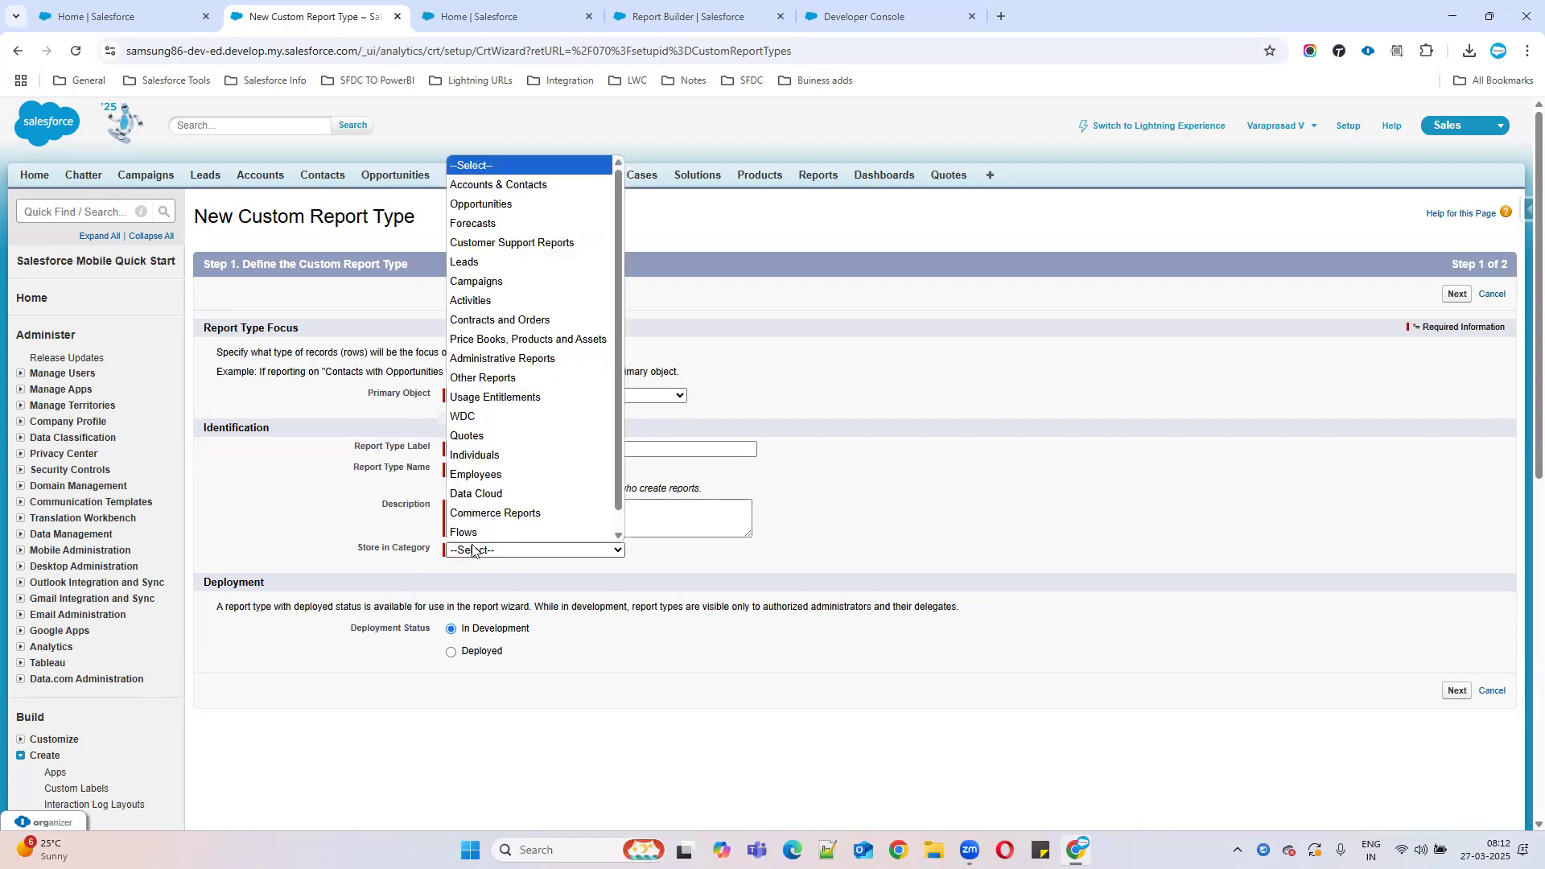
pyautogui.click(486, 189)
# Close the unsaved Accounts report, start a new report, and return to the custom report type form.
pyautogui.click(692, 16)
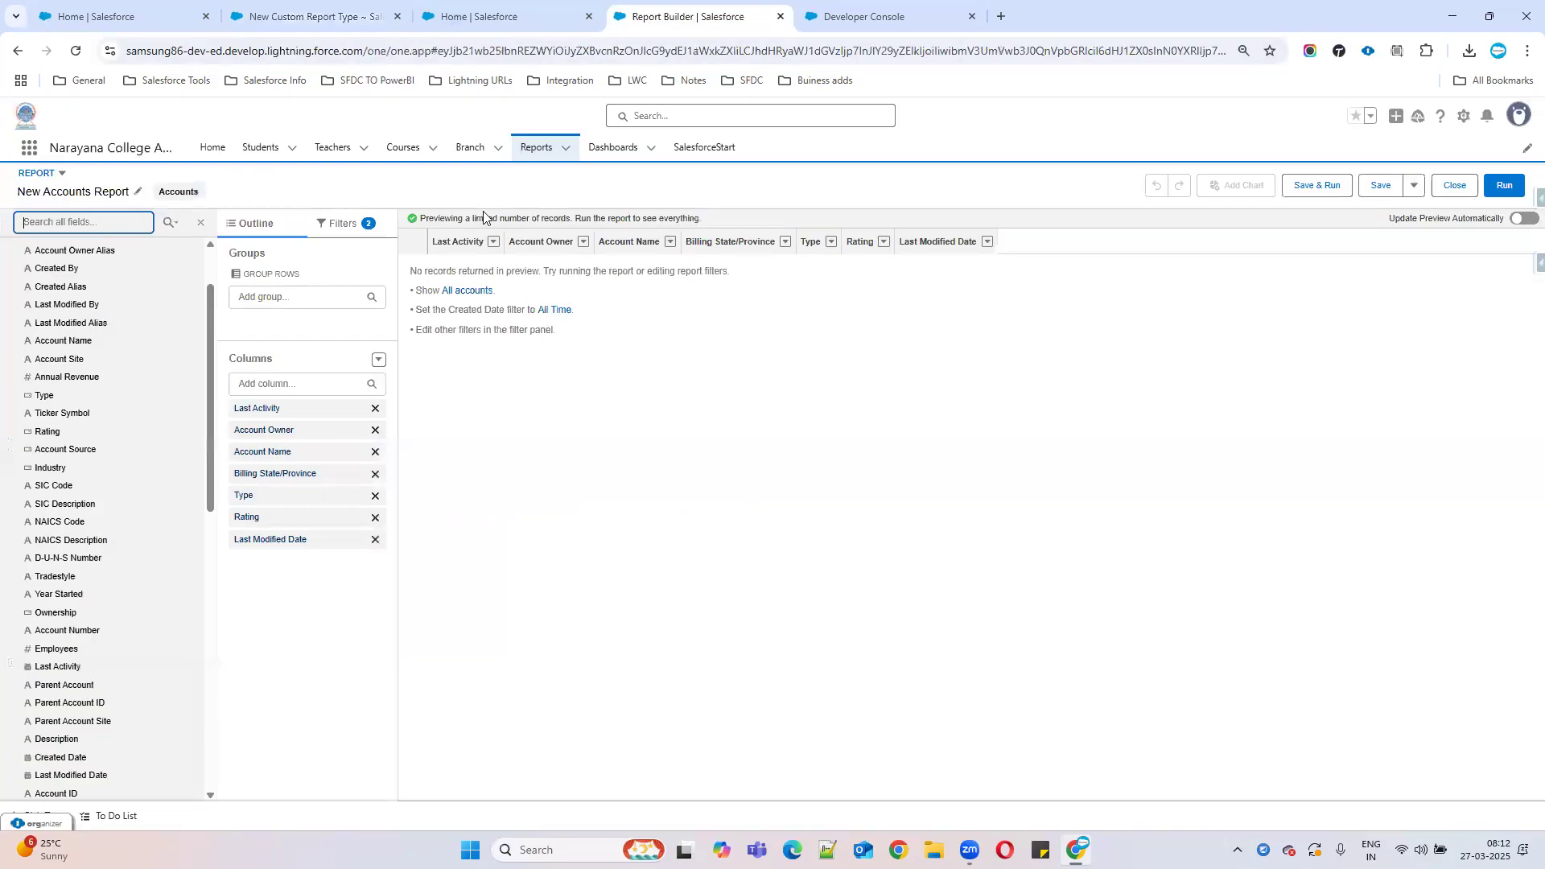
pyautogui.click(1454, 186)
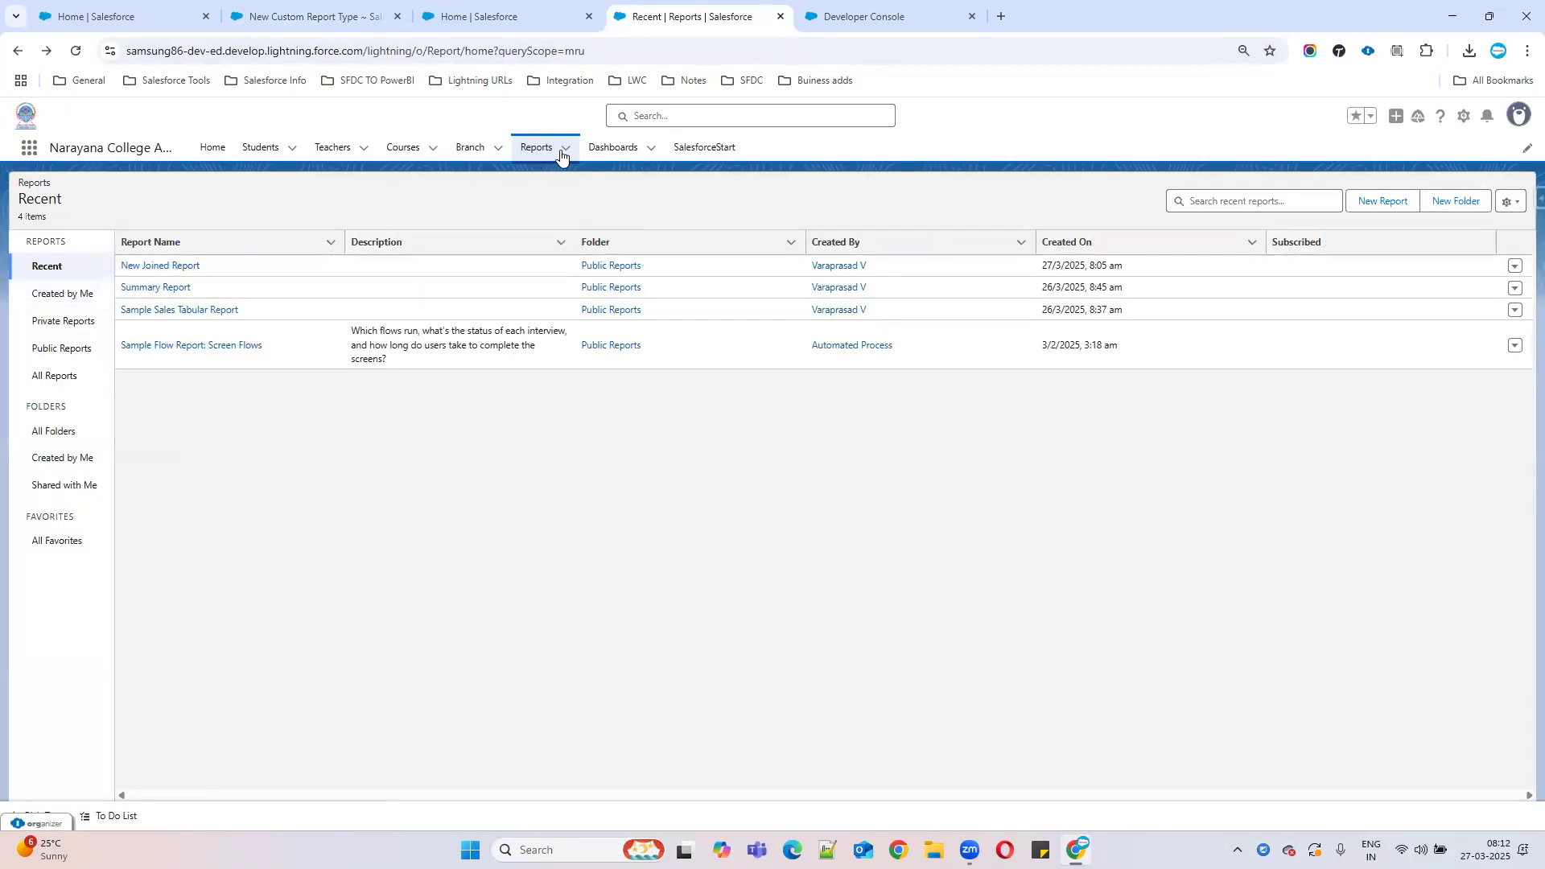
pyautogui.click(535, 152)
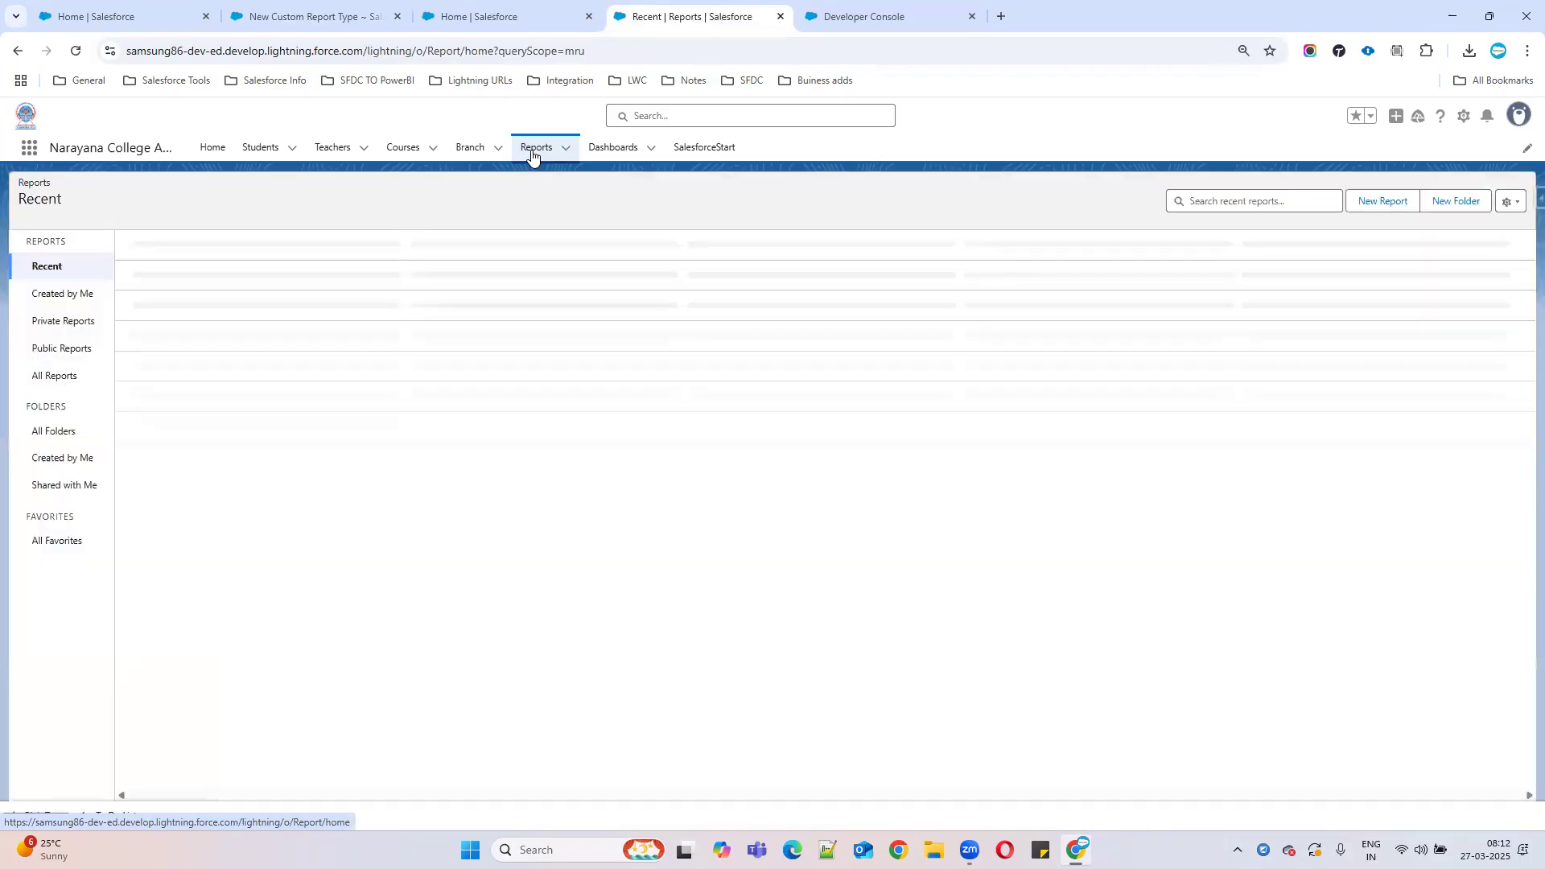
pyautogui.click(1366, 203)
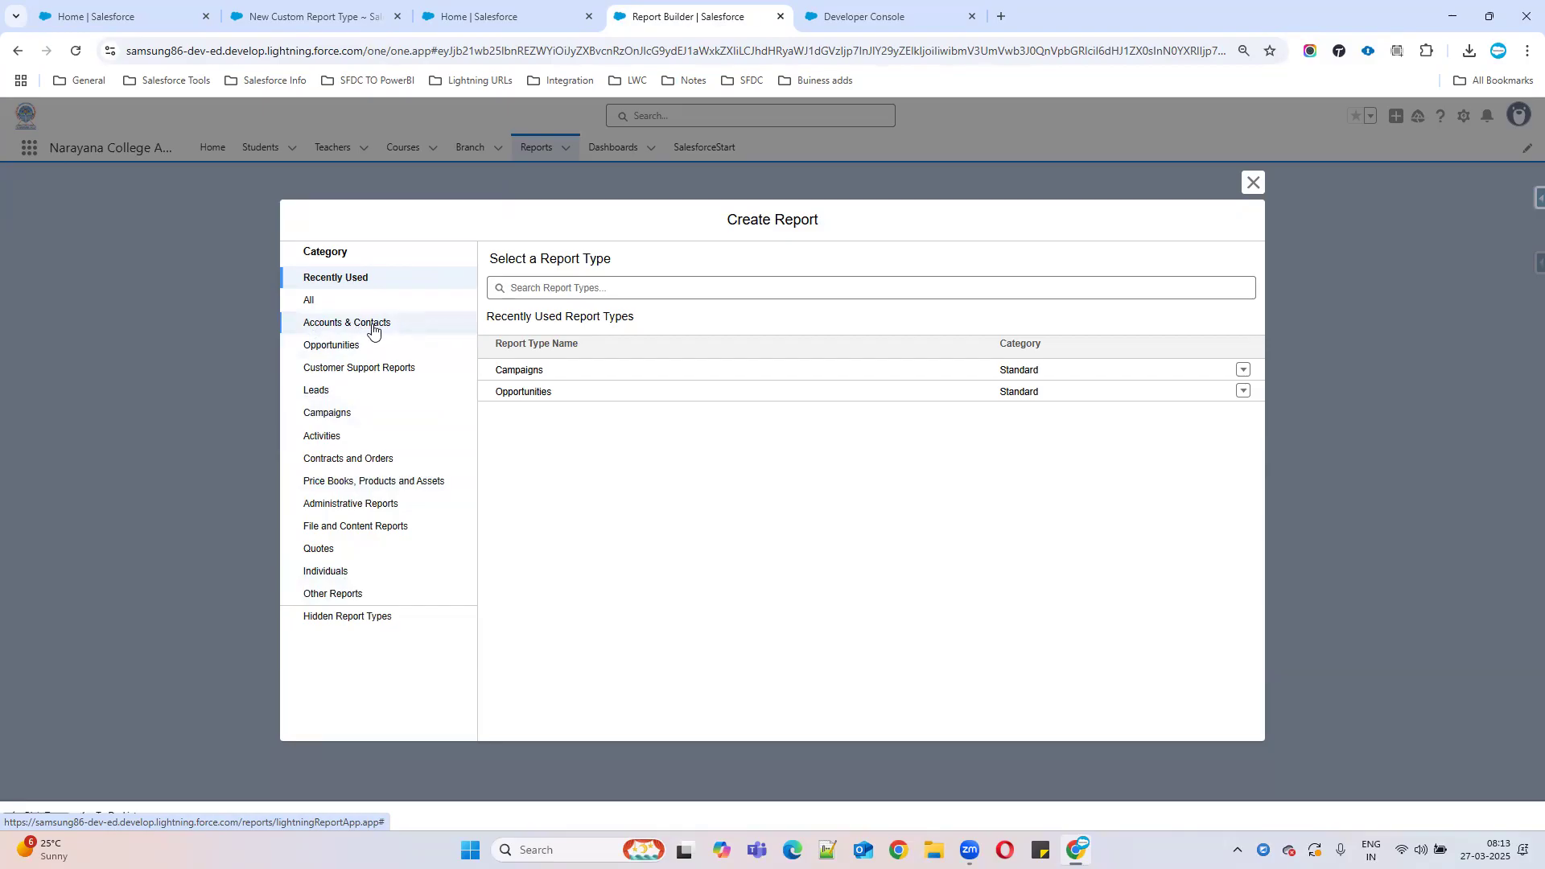
pyautogui.click(306, 16)
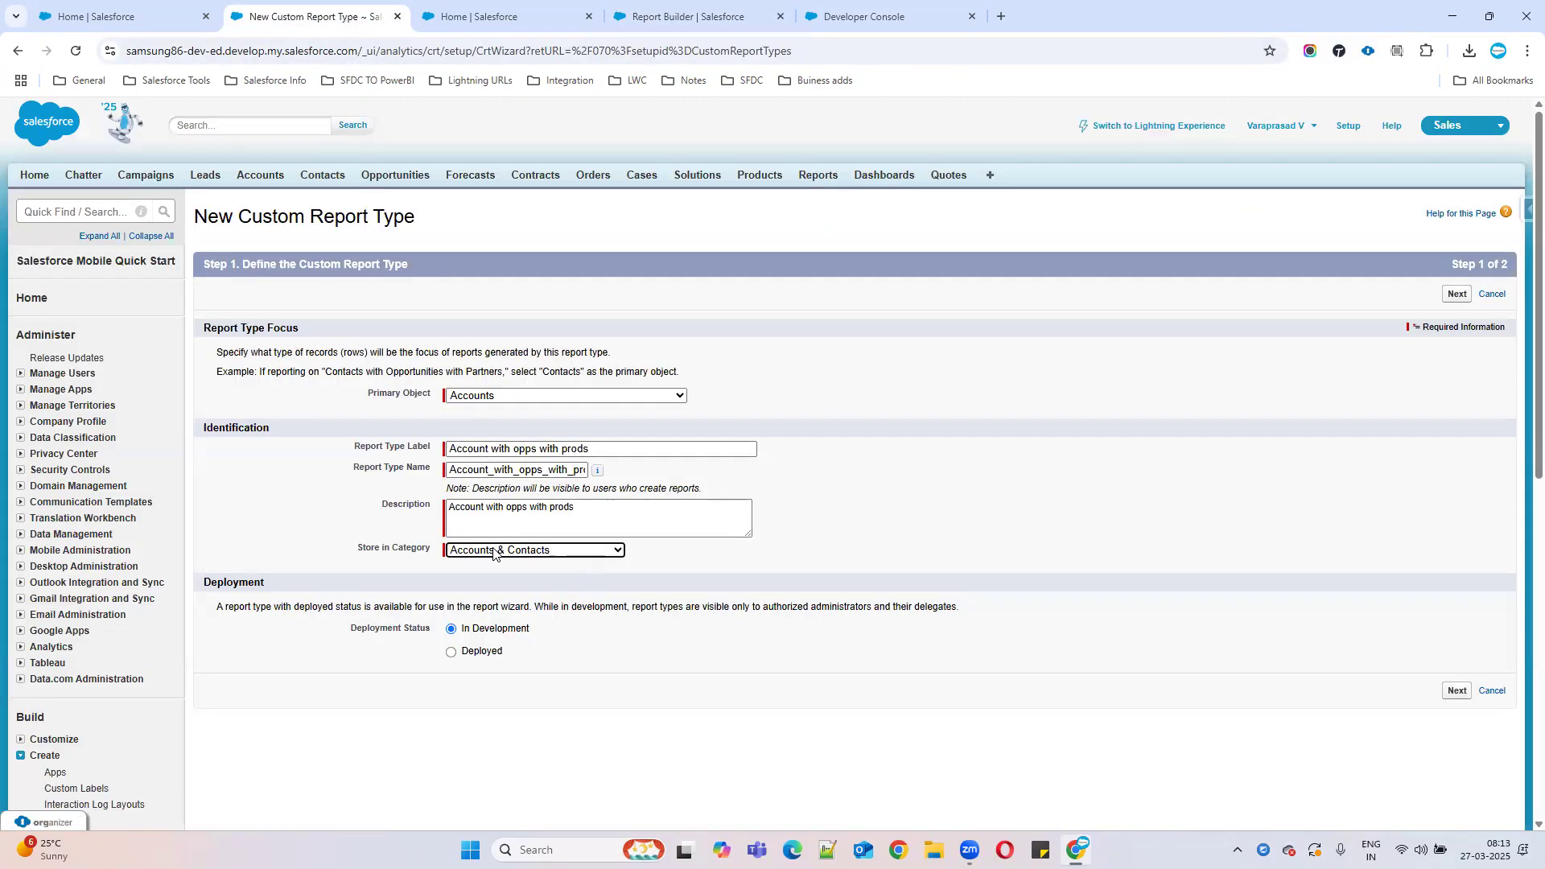
# Set the custom report type's deployment status to Deployed and advance to Step 2.
pyautogui.click(621, 692)
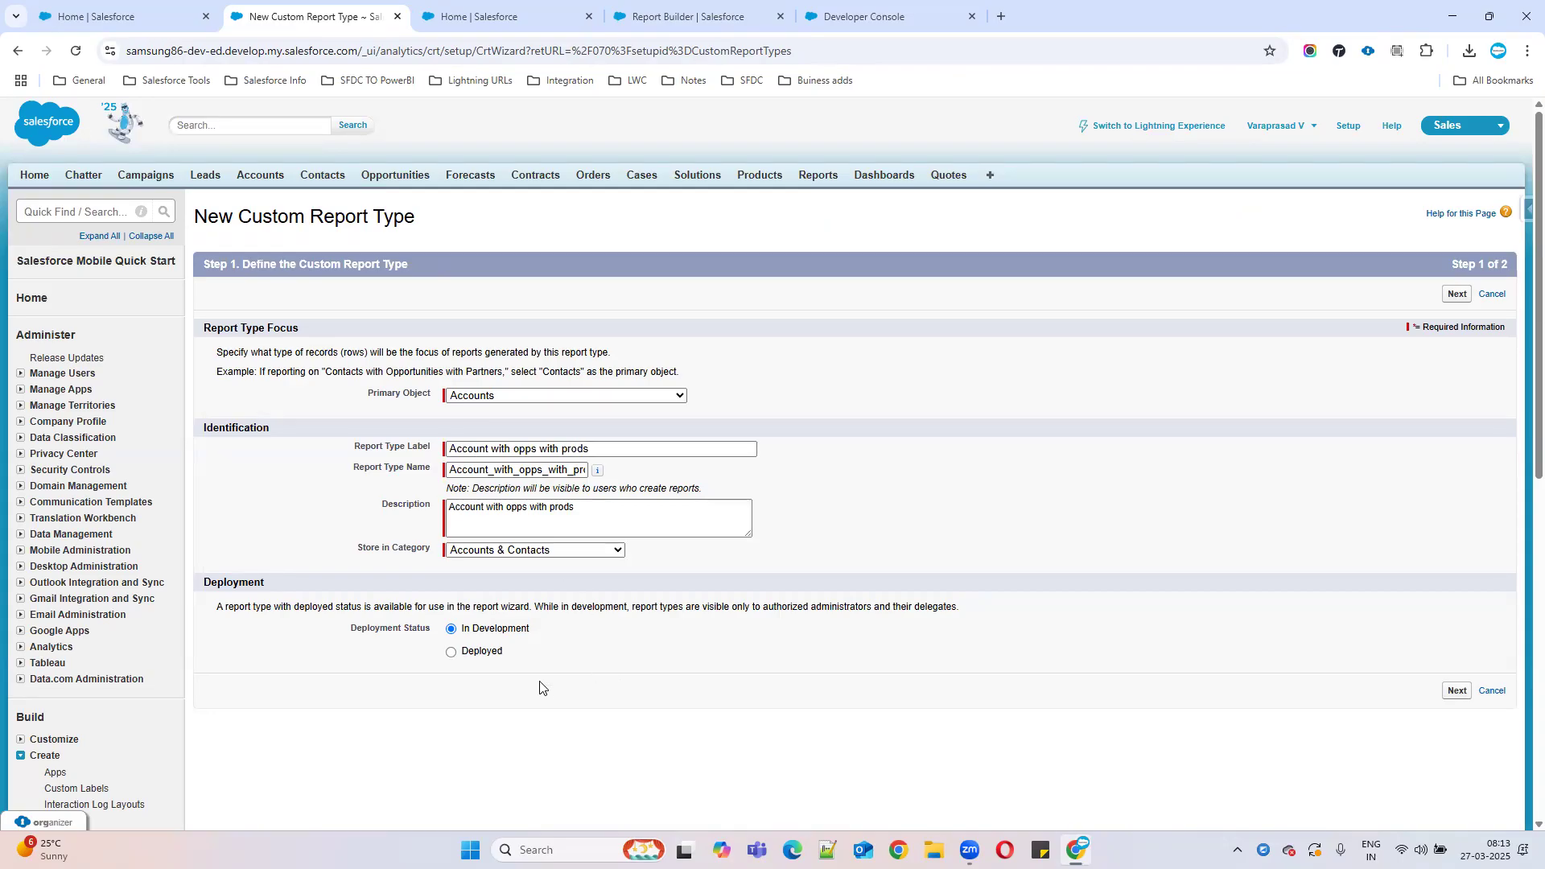
pyautogui.click(452, 653)
pyautogui.click(1461, 694)
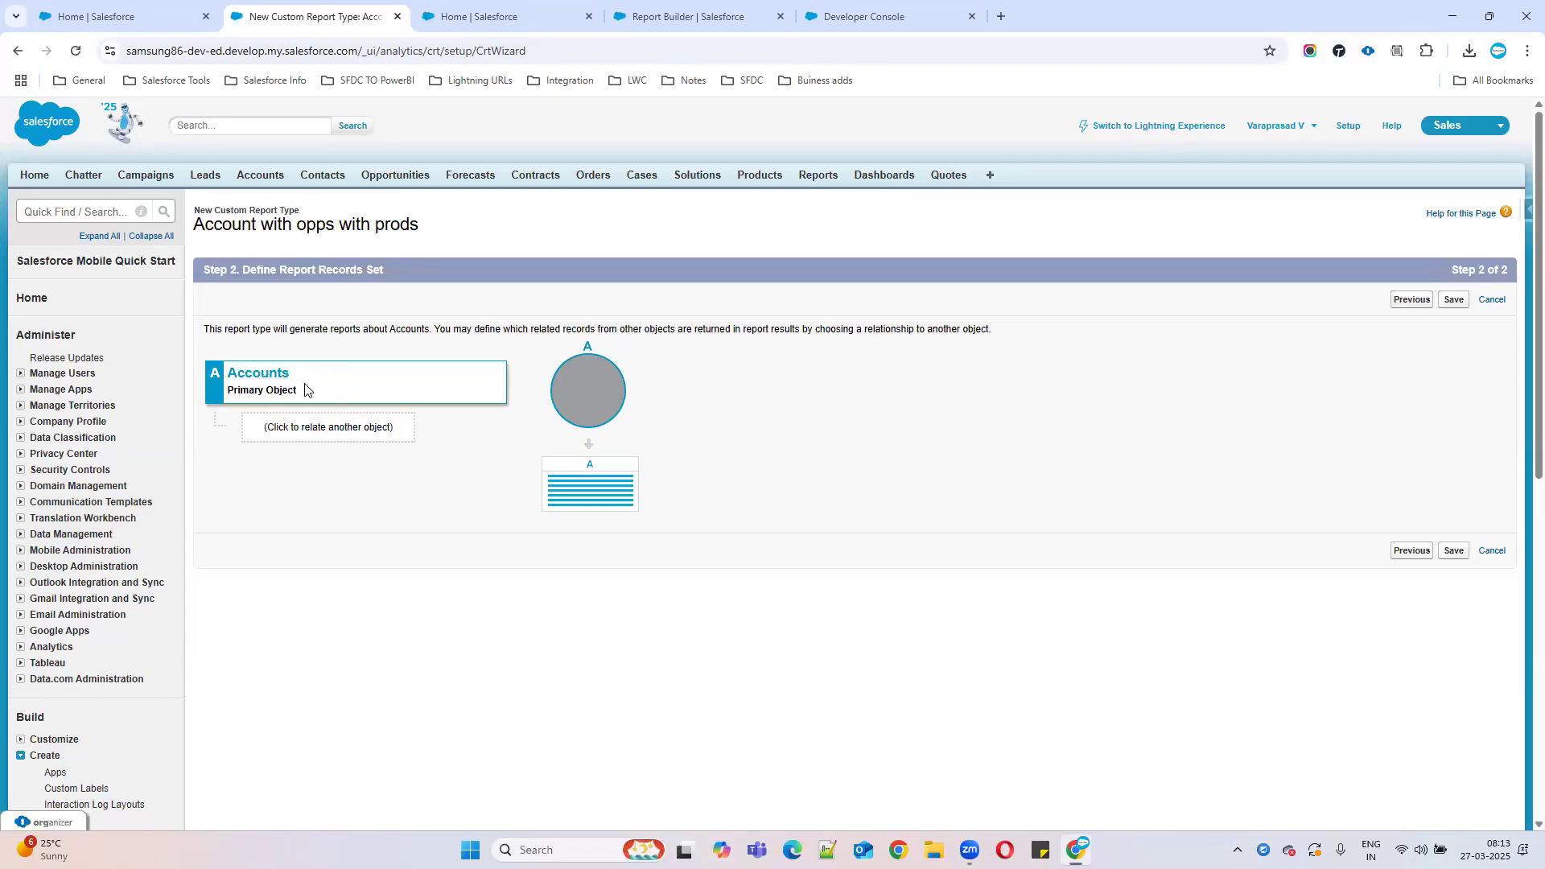
# Add Opportunities as related object B under Accounts, searching for 'oppo'.
pyautogui.click(353, 435)
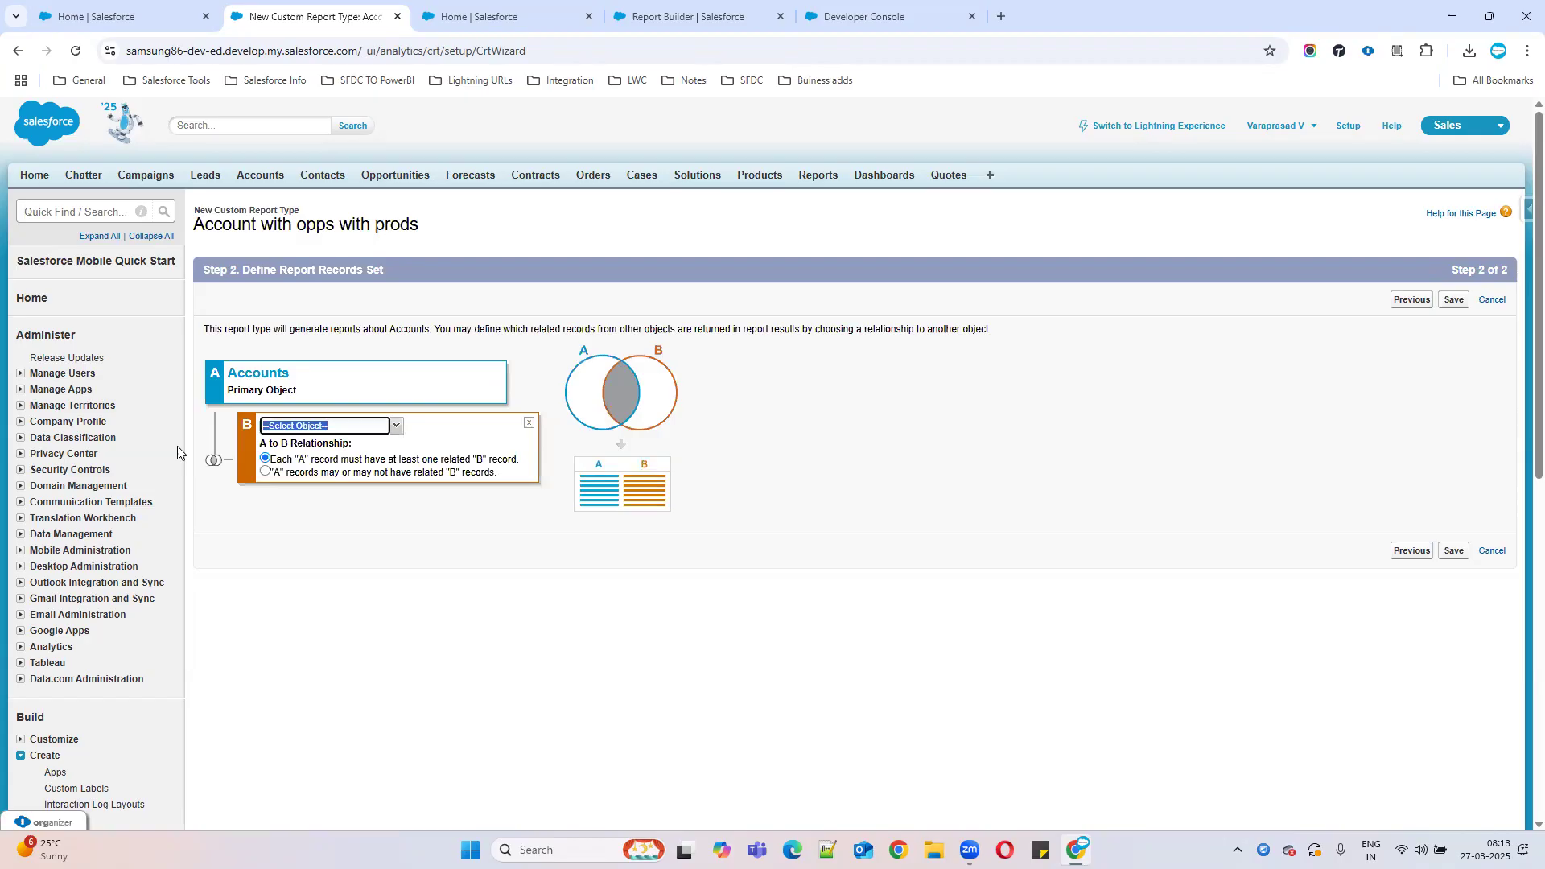
pyautogui.write('p')
pyautogui.press('BackSpace')
pyautogui.press('BackSpace')
pyautogui.press('BackSpace')
pyautogui.press('BackSpace')
pyautogui.press('BackSpace')
pyautogui.press('BackSpace')
pyautogui.press('BackSpace')
pyautogui.press('BackSpace')
pyautogui.press('BackSpace')
pyautogui.press('BackSpace')
pyautogui.press('BackSpace')
pyautogui.press('BackSpace')
pyautogui.press('BackSpace')
pyautogui.press('BackSpace')
pyautogui.press('BackSpace')
pyautogui.press('BackSpace')
pyautogui.press('BackSpace')
pyautogui.press('BackSpace')
pyautogui.write('oppo')
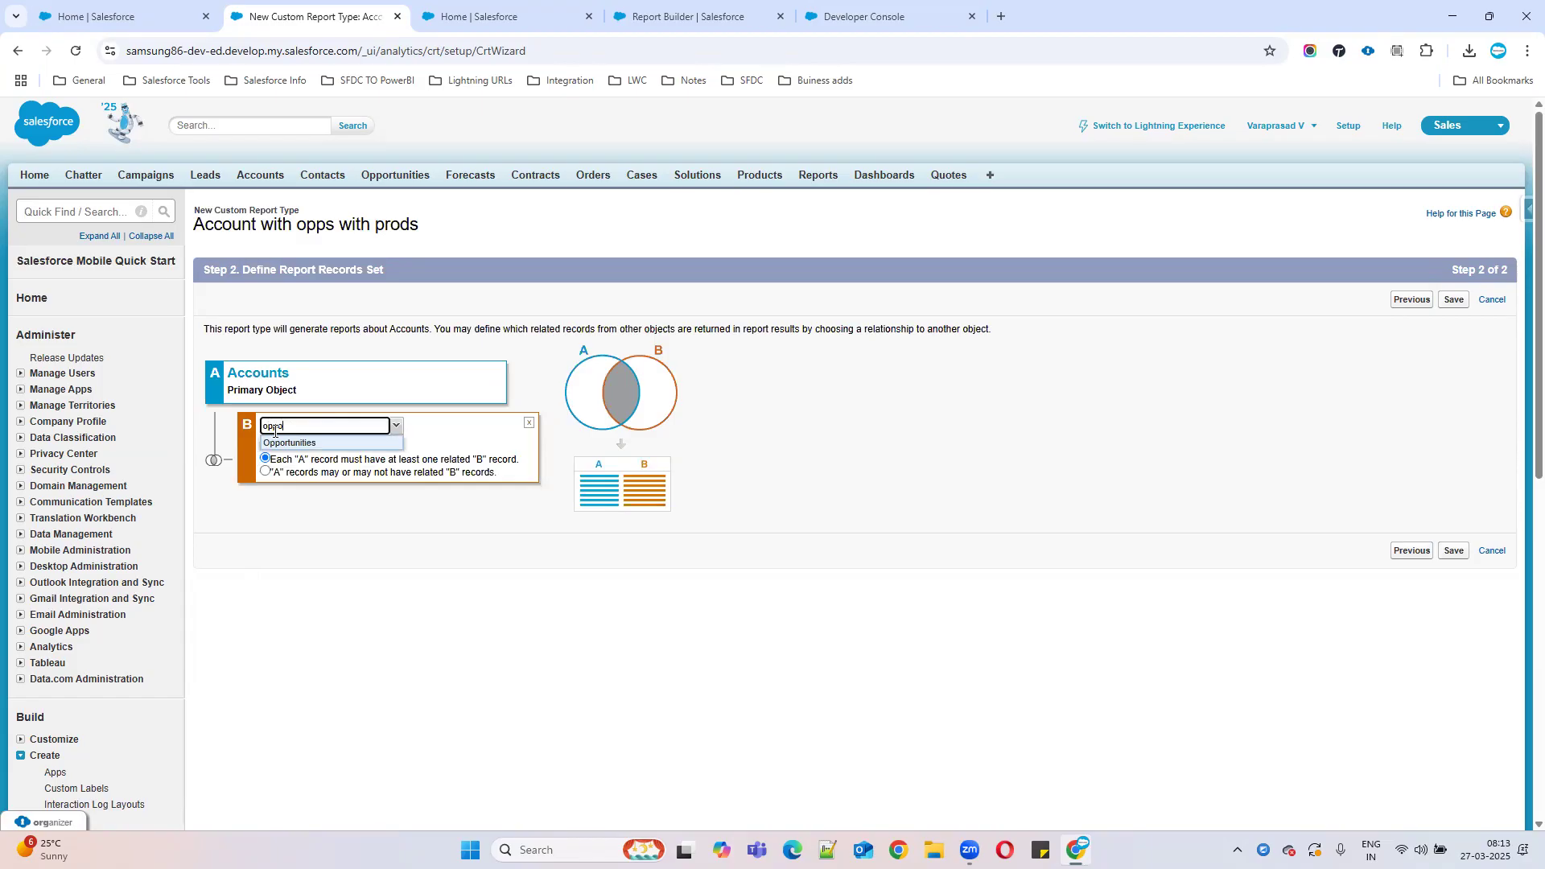
pyautogui.click(281, 443)
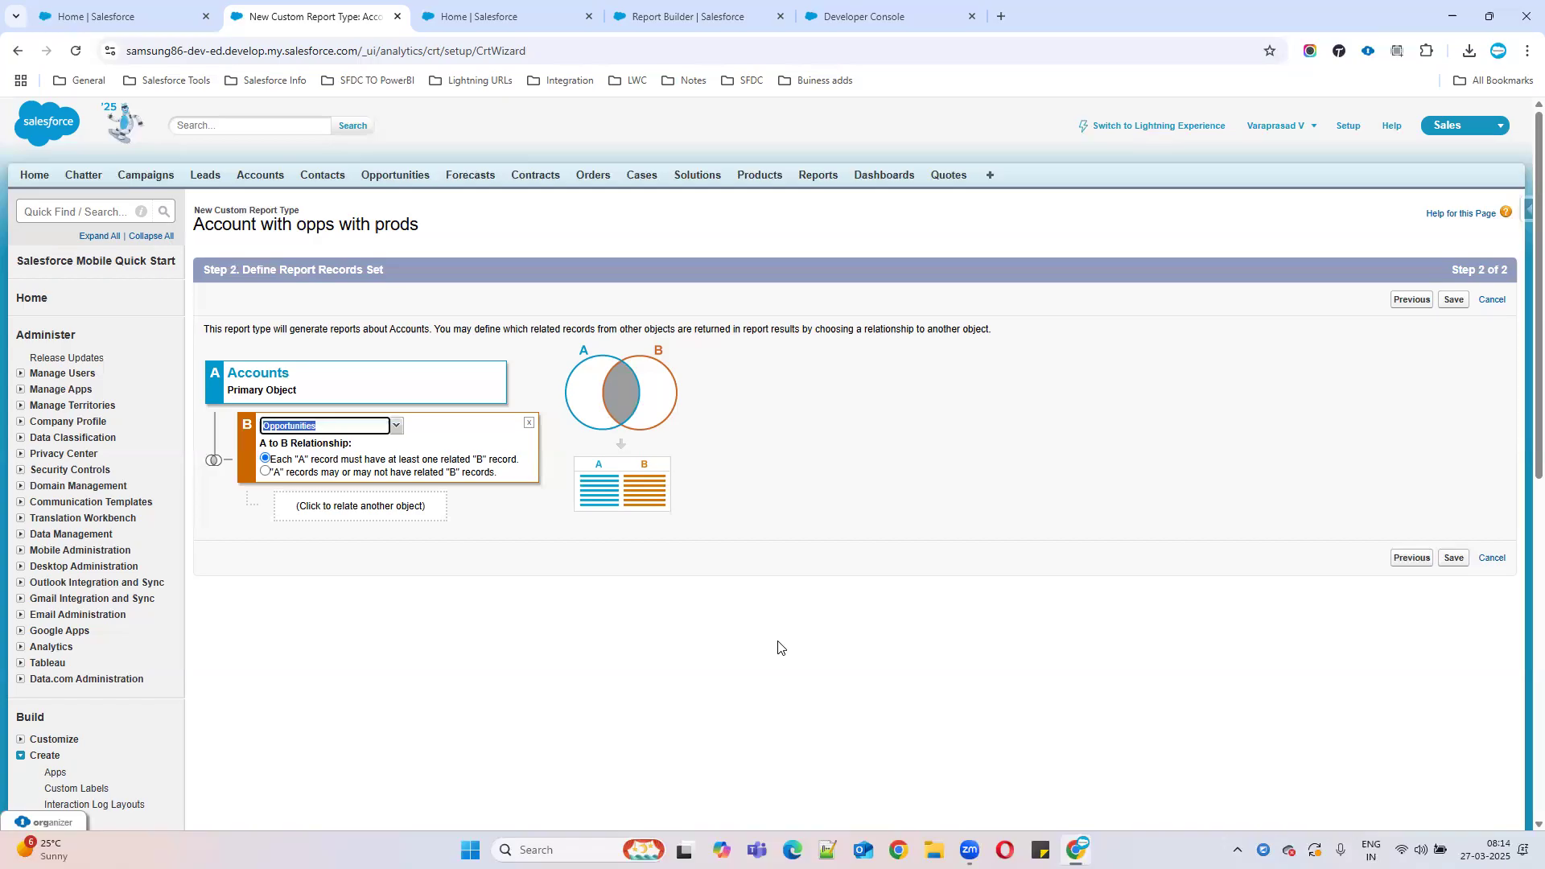
# Require each account to have at least one related opportunity, and add a third object slot C.
pyautogui.click(265, 472)
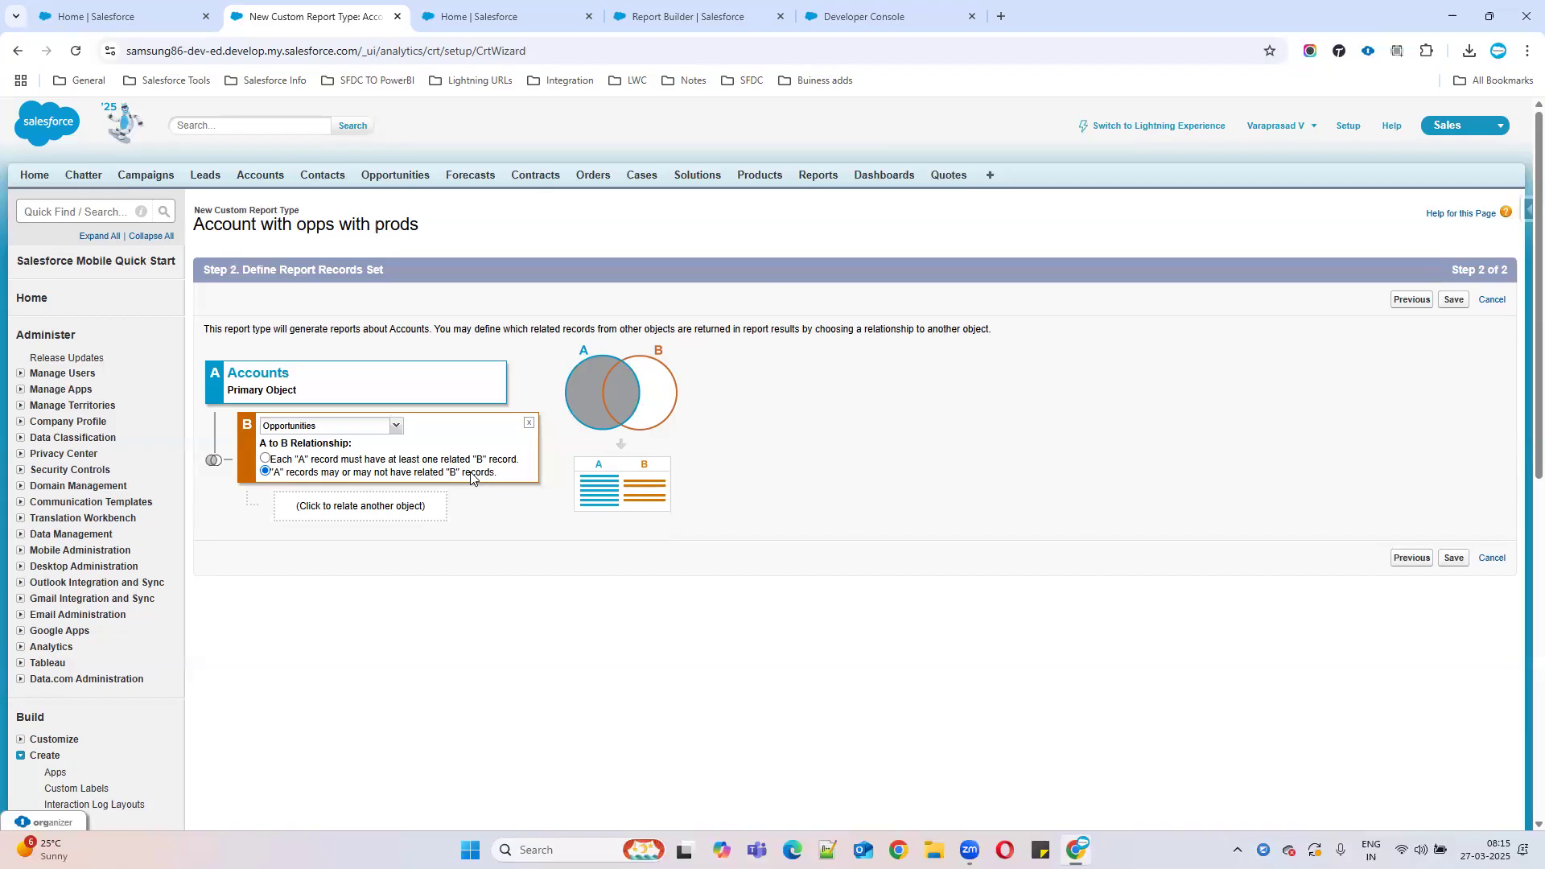
pyautogui.click(304, 460)
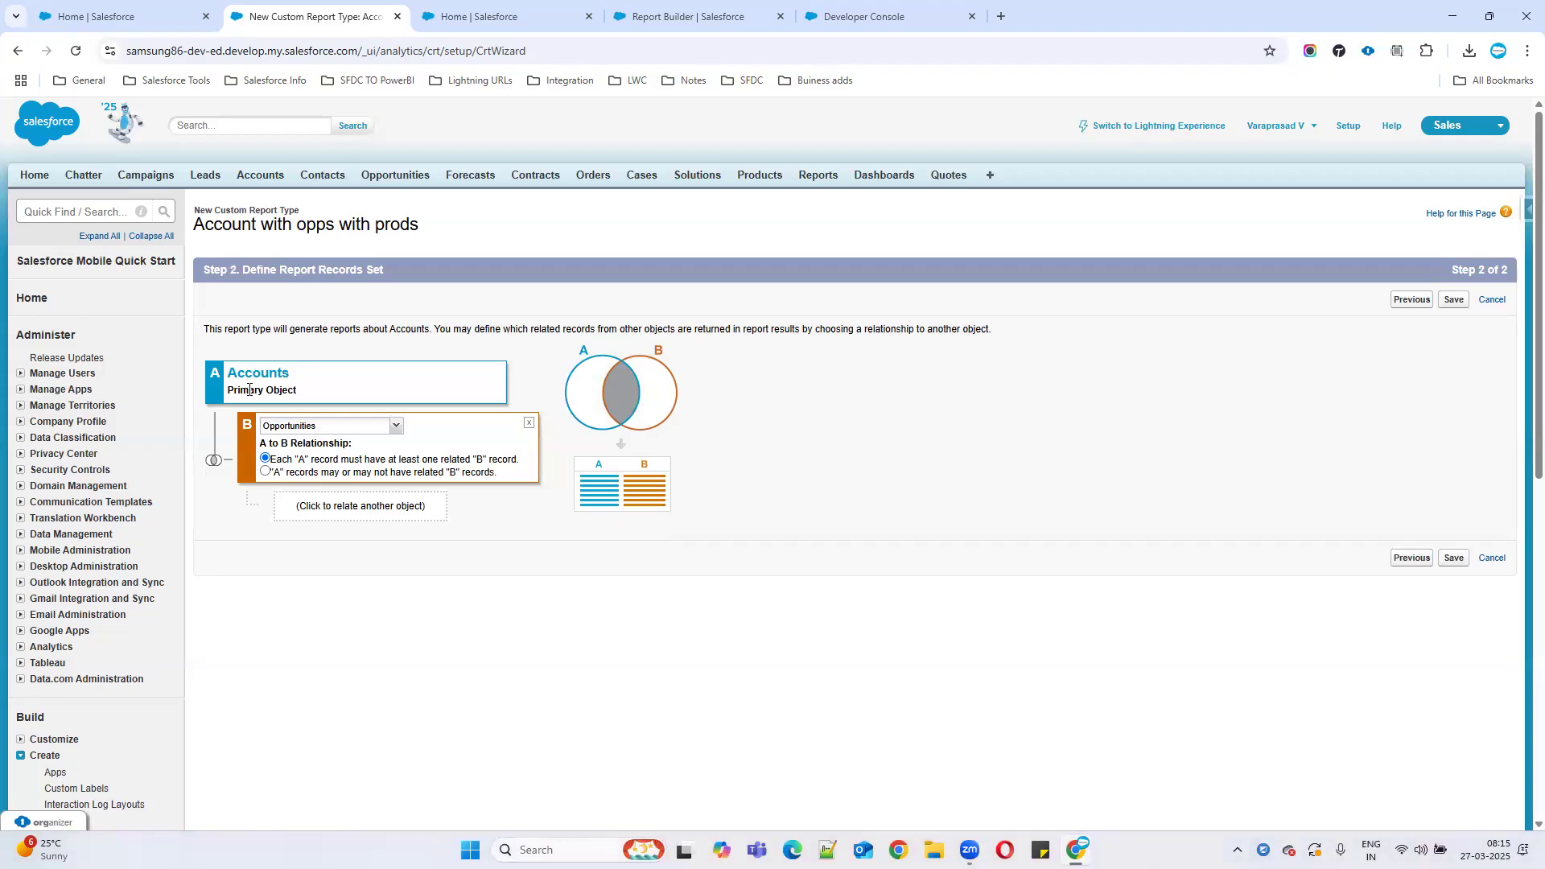
pyautogui.click(369, 506)
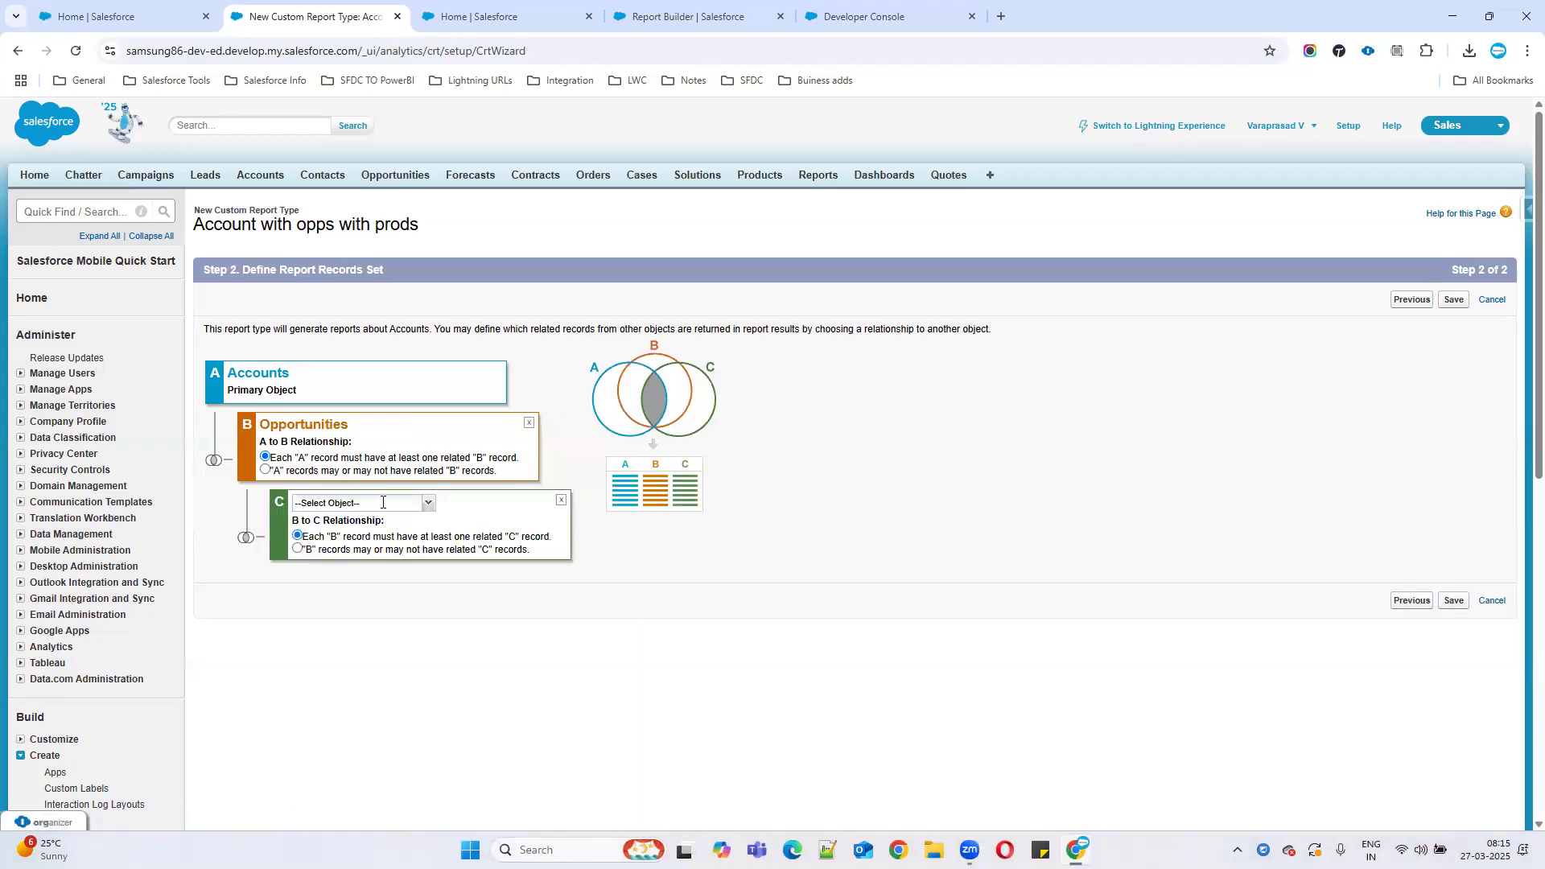
# Check the notes for Opportunities and Products, then clear object C's selection box.
pyautogui.click(872, 11)
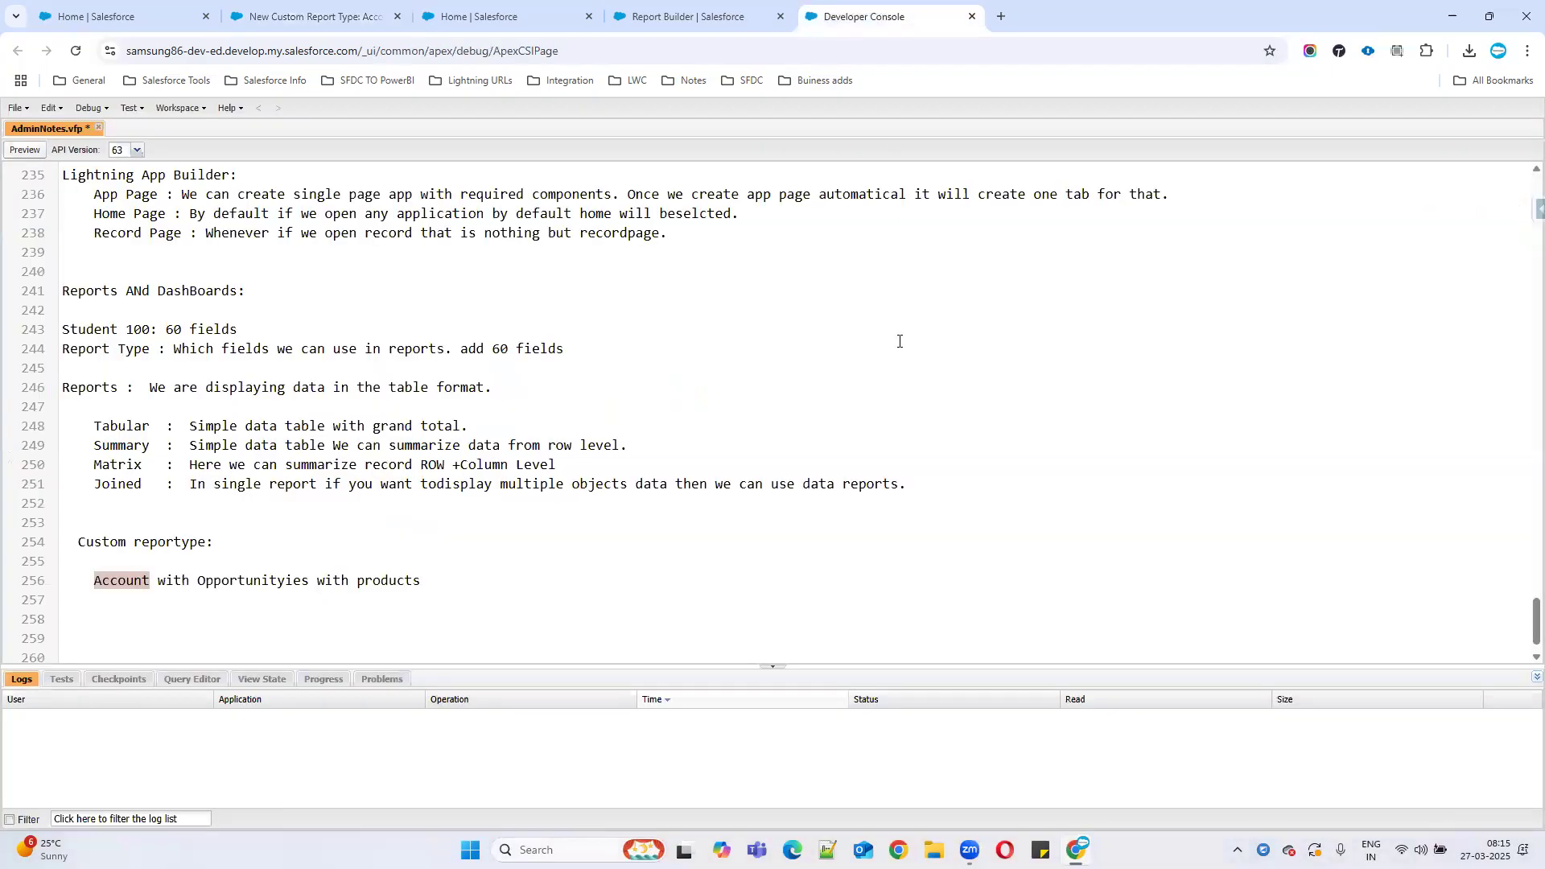
pyautogui.doubleClick(245, 580)
pyautogui.doubleClick(377, 581)
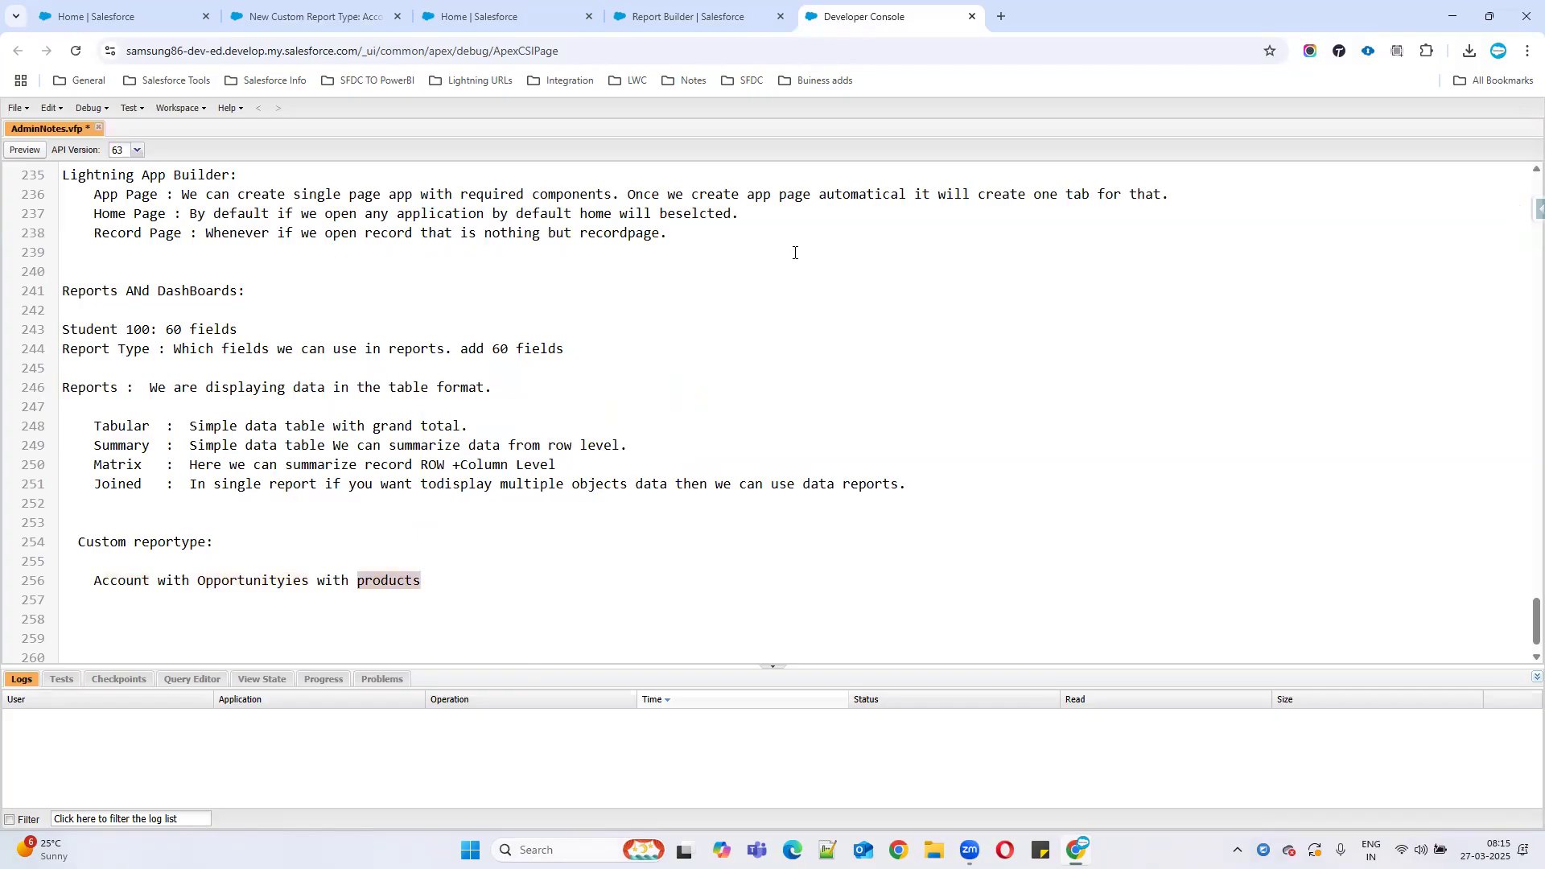
pyautogui.click(314, 16)
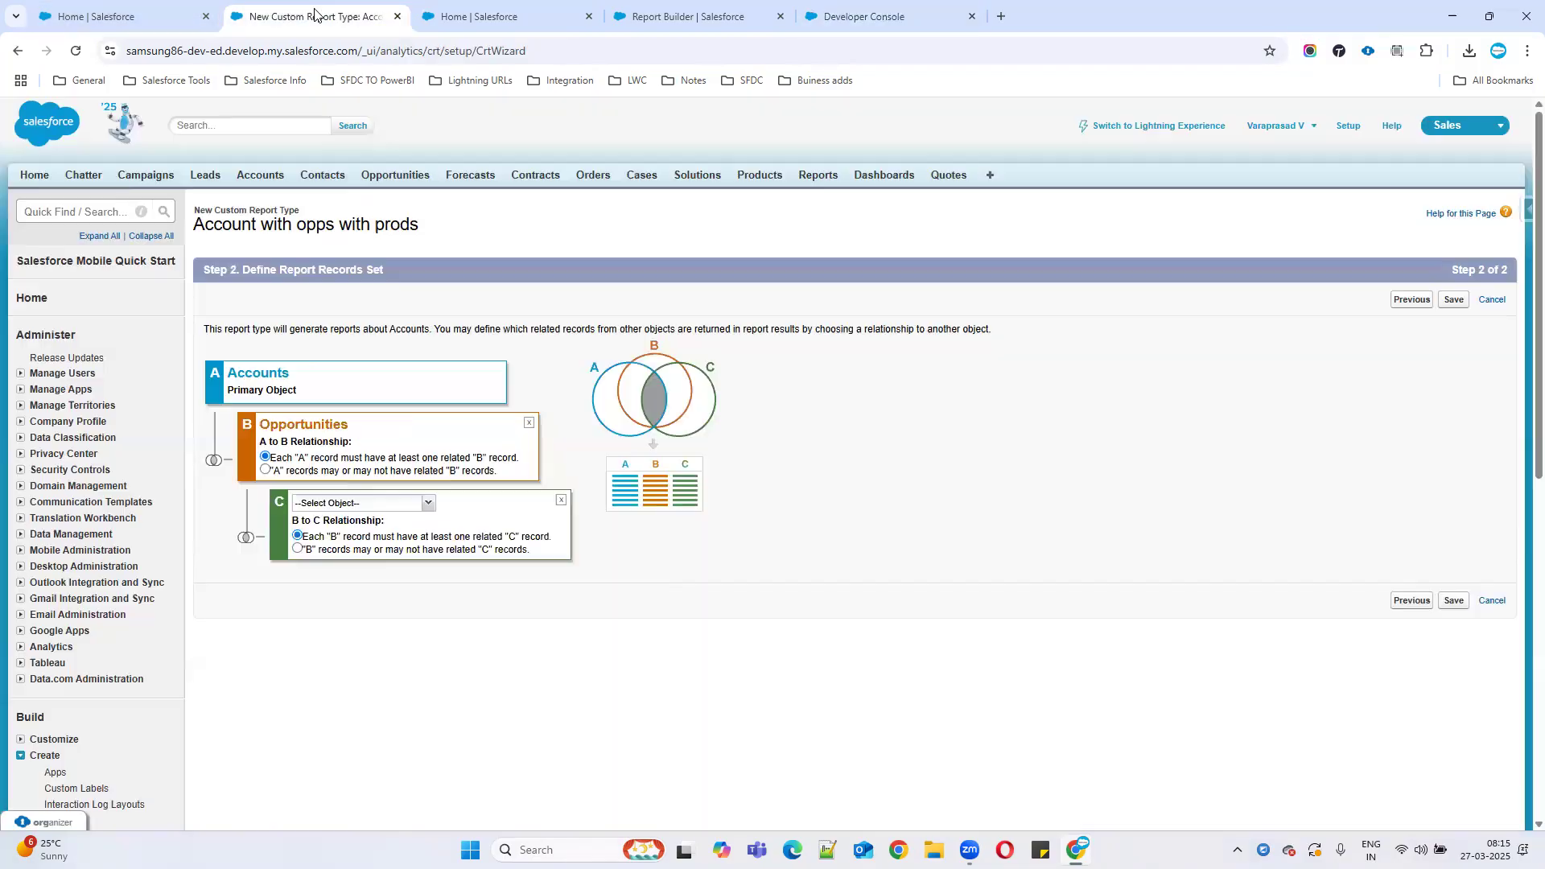
pyautogui.click(371, 501)
pyautogui.press('Down')
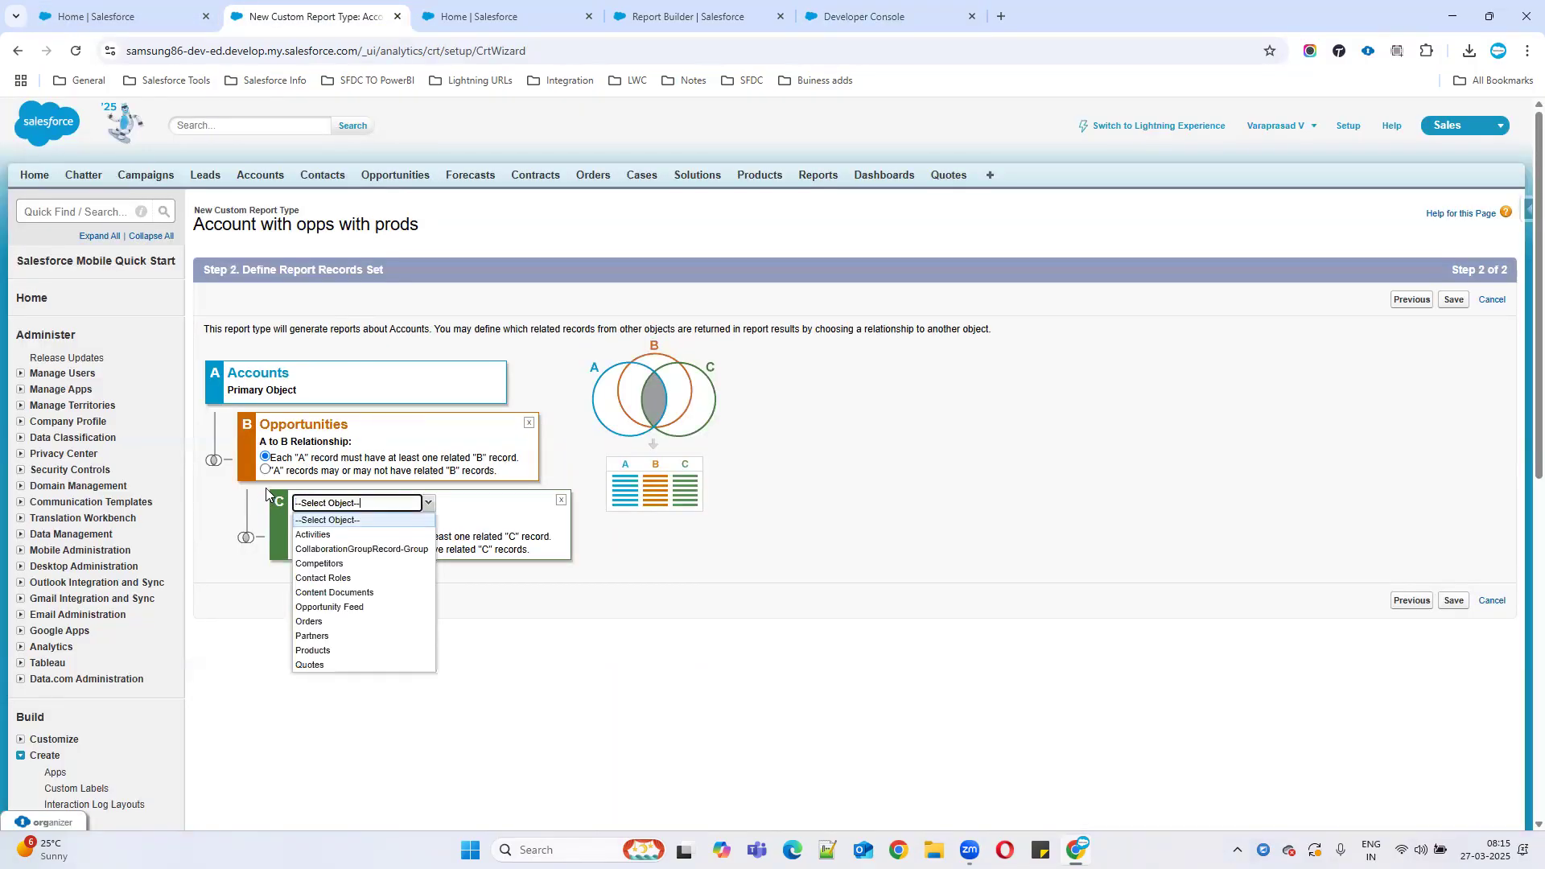
pyautogui.hotkey('ctrl', 'a')
pyautogui.press('BackSpace')
pyautogui.click(351, 446)
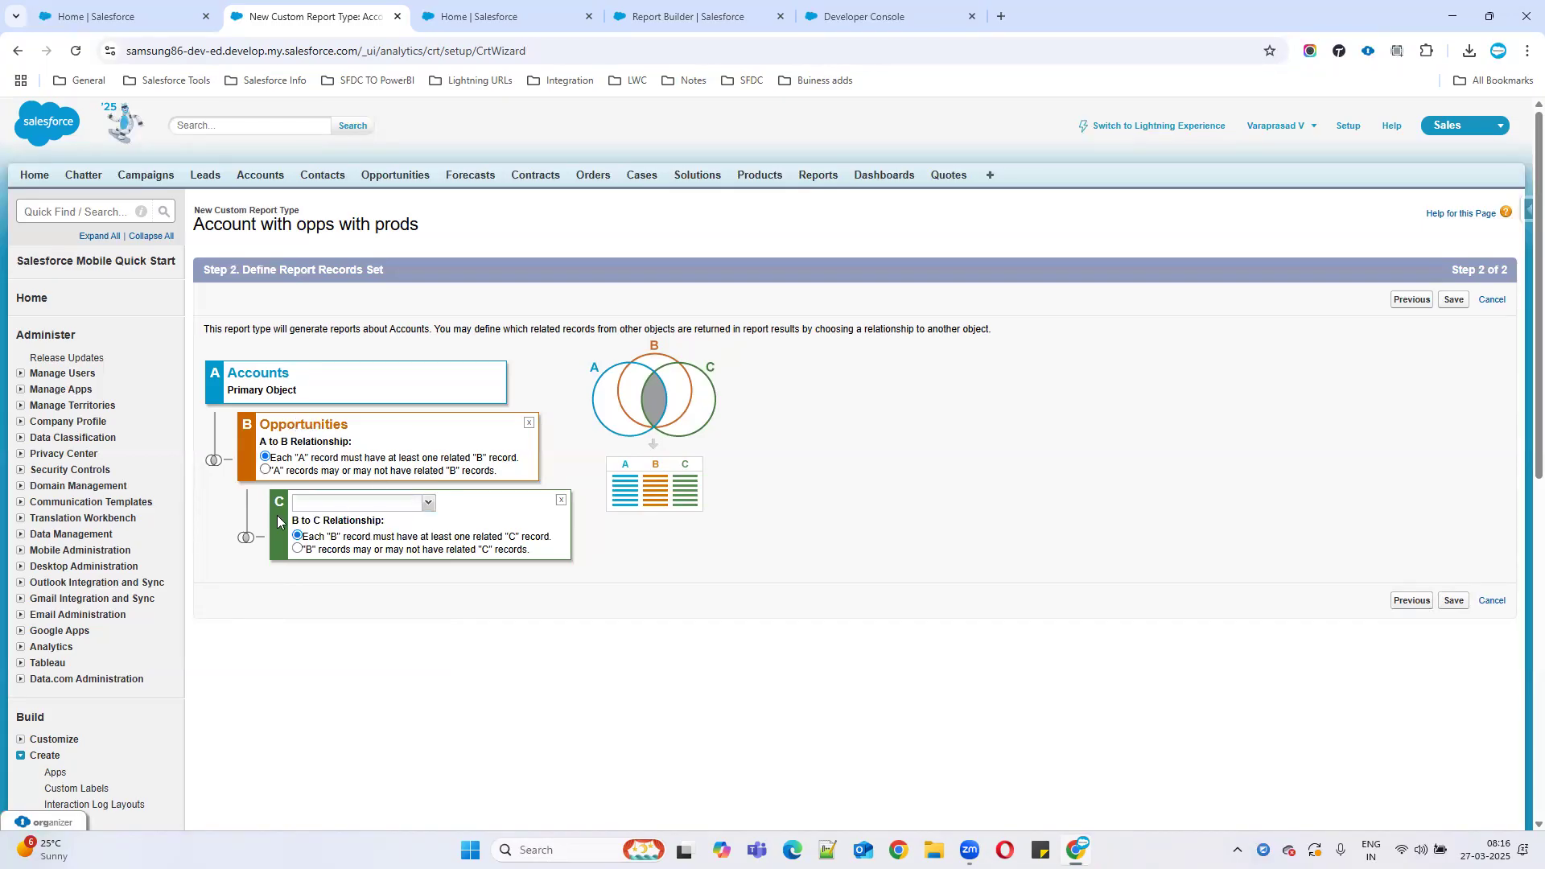
# Choose Products as object C, make related products optional, and save the report type.
pyautogui.click(349, 499)
pyautogui.write('op')
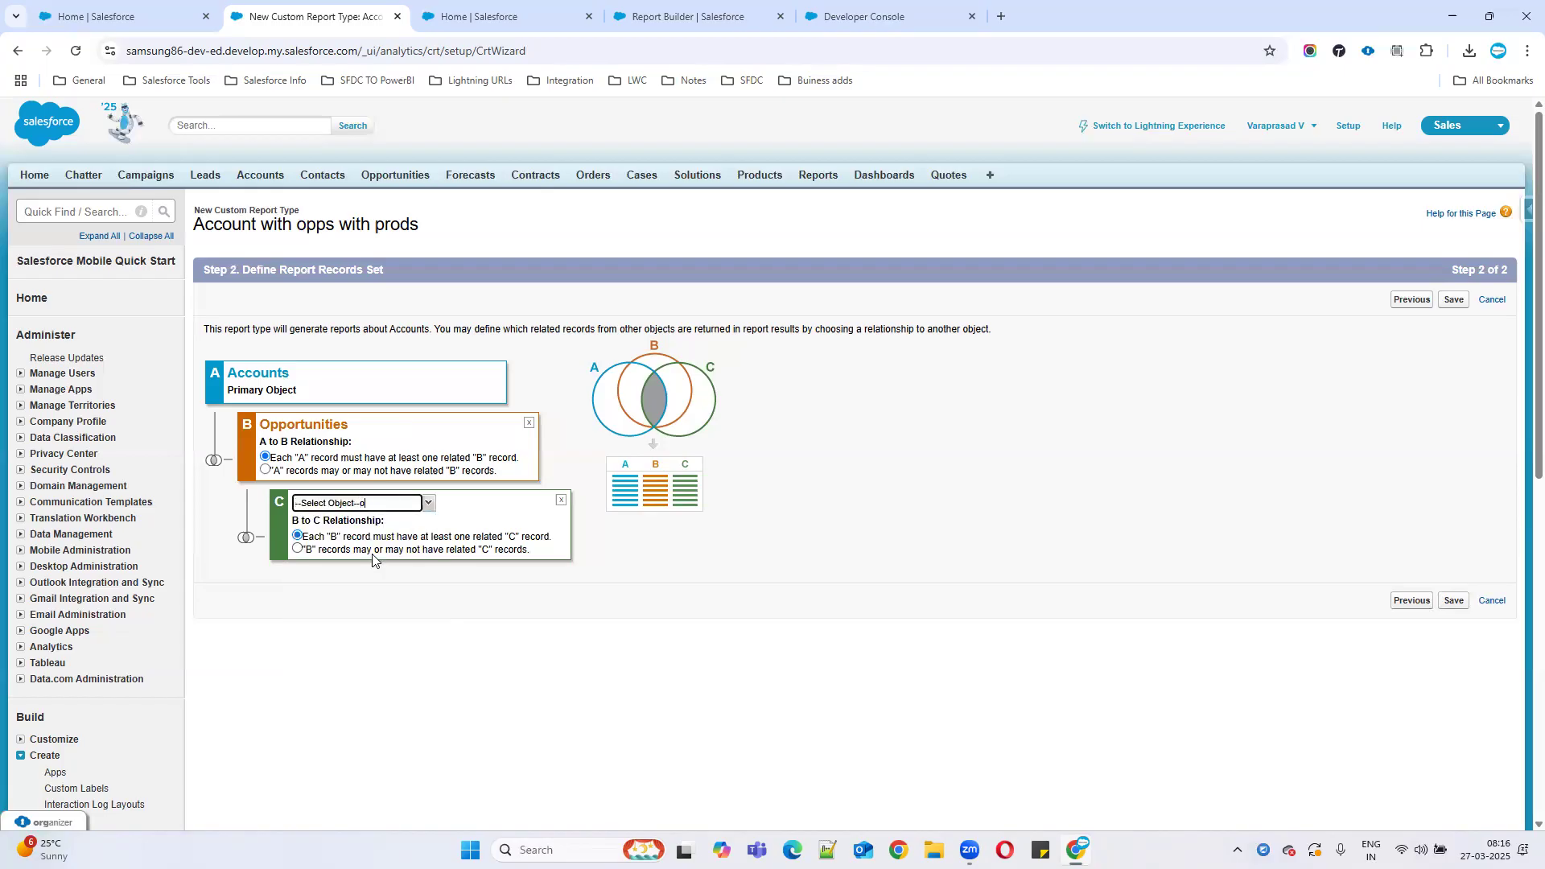
pyautogui.press('BackSpace')
pyautogui.press('BackSpace')
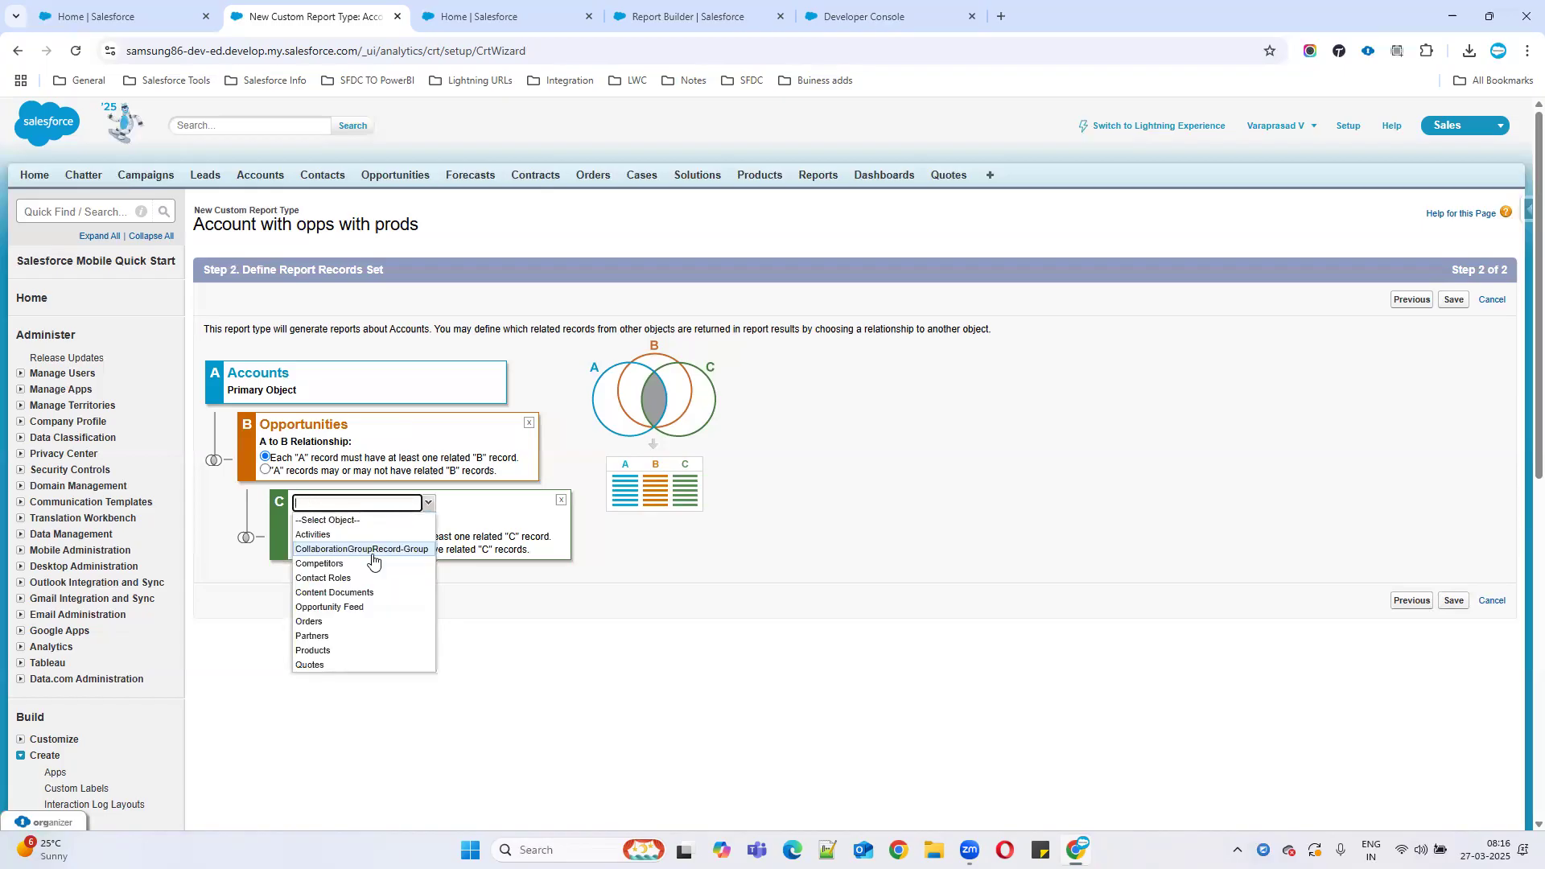
pyautogui.write('opp')
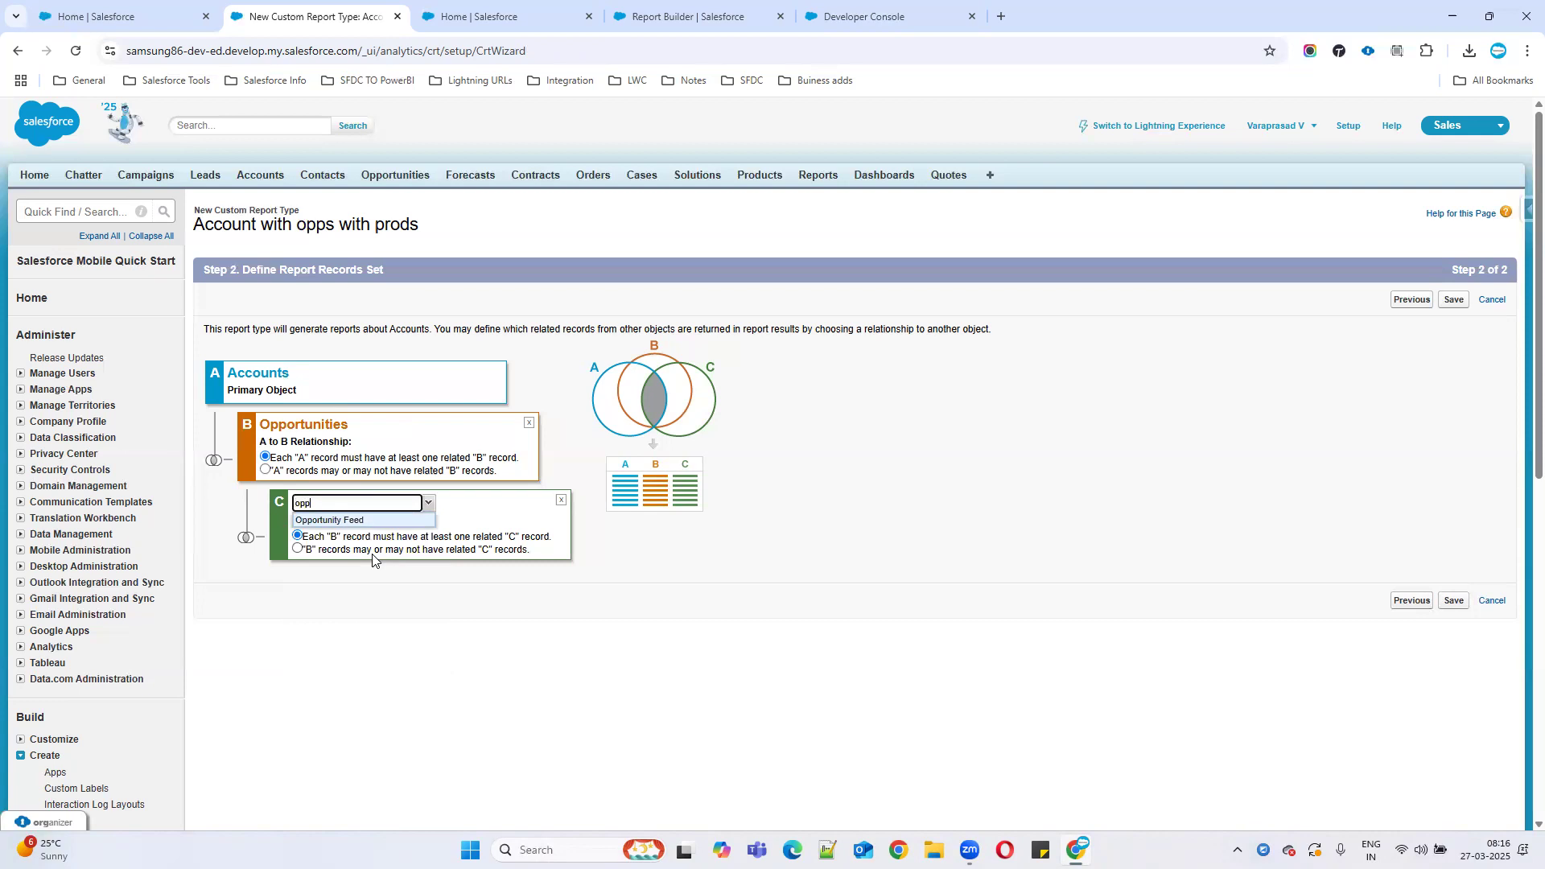
pyautogui.press('BackSpace')
pyautogui.press('BackSpace')
pyautogui.press('BackSpace')
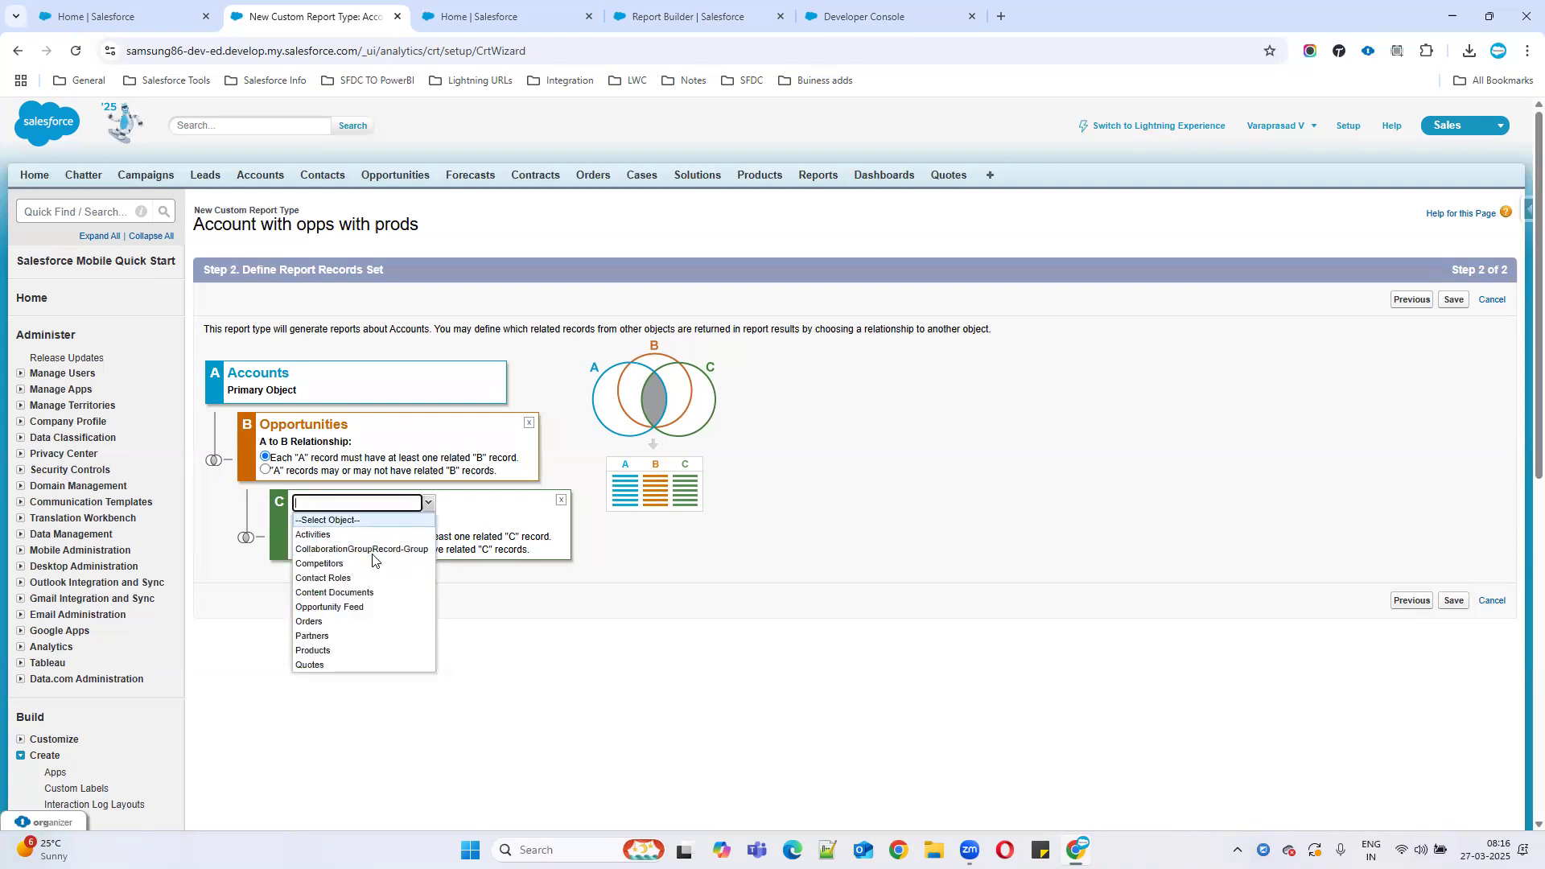
pyautogui.write('lin')
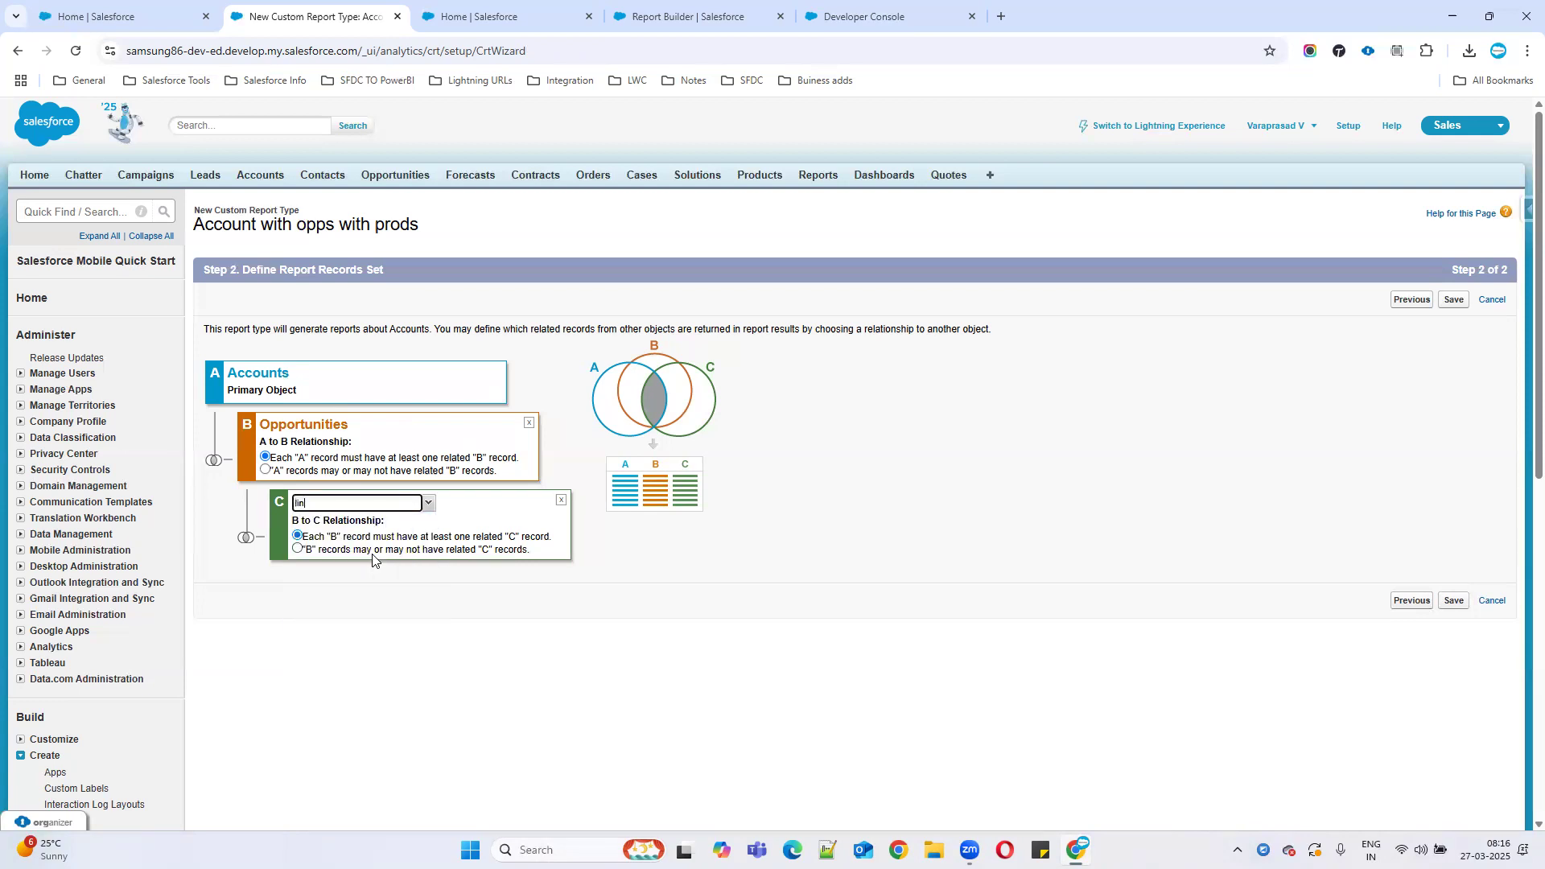
pyautogui.press('BackSpace')
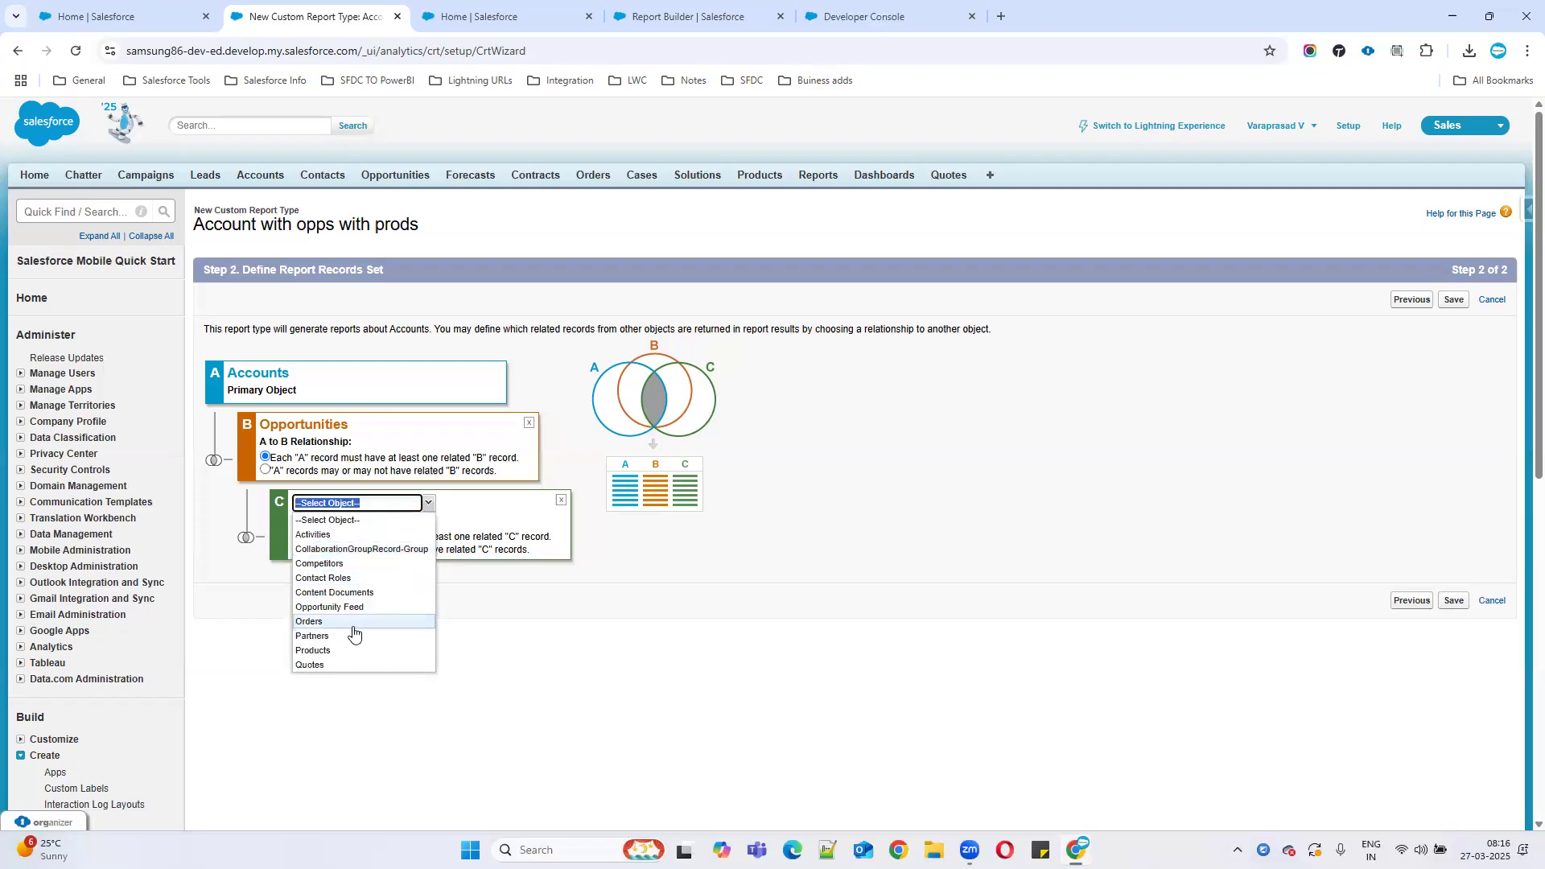
pyautogui.click(326, 650)
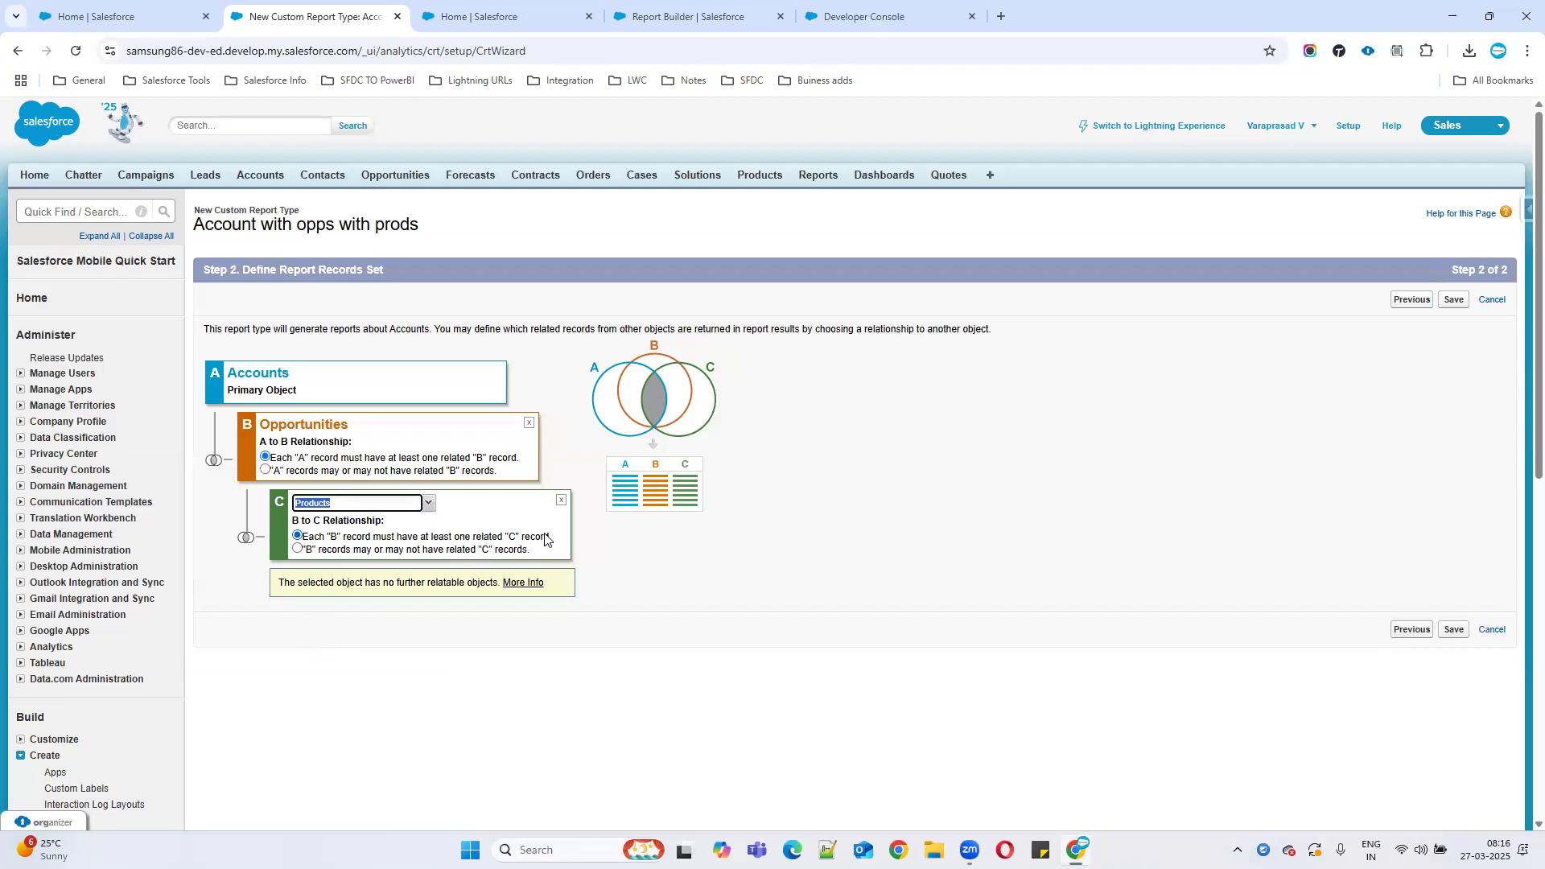
pyautogui.click(340, 552)
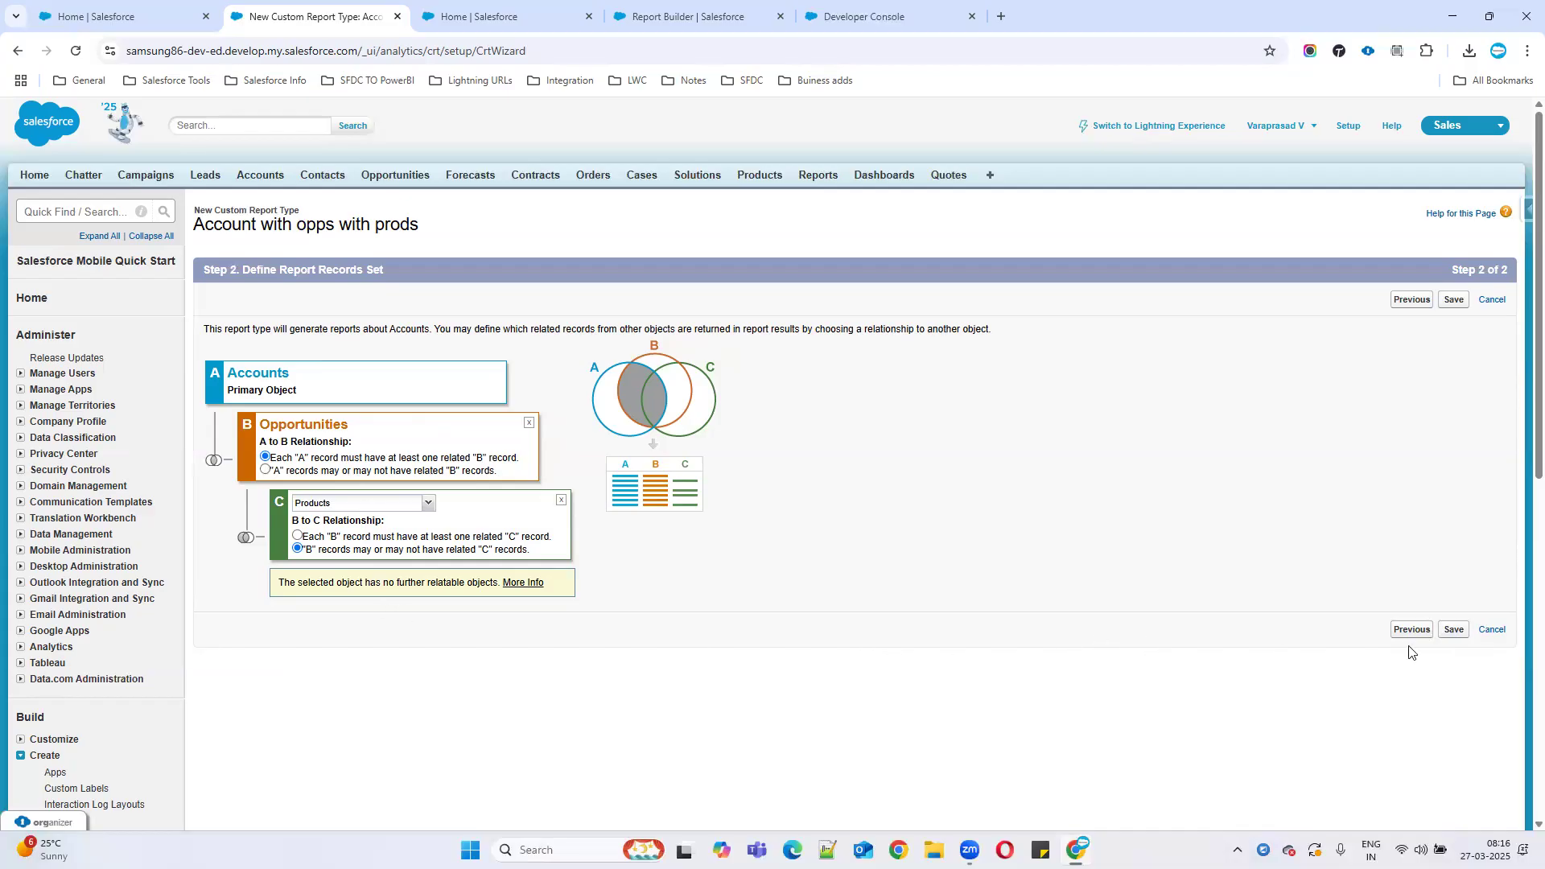
pyautogui.click(1453, 631)
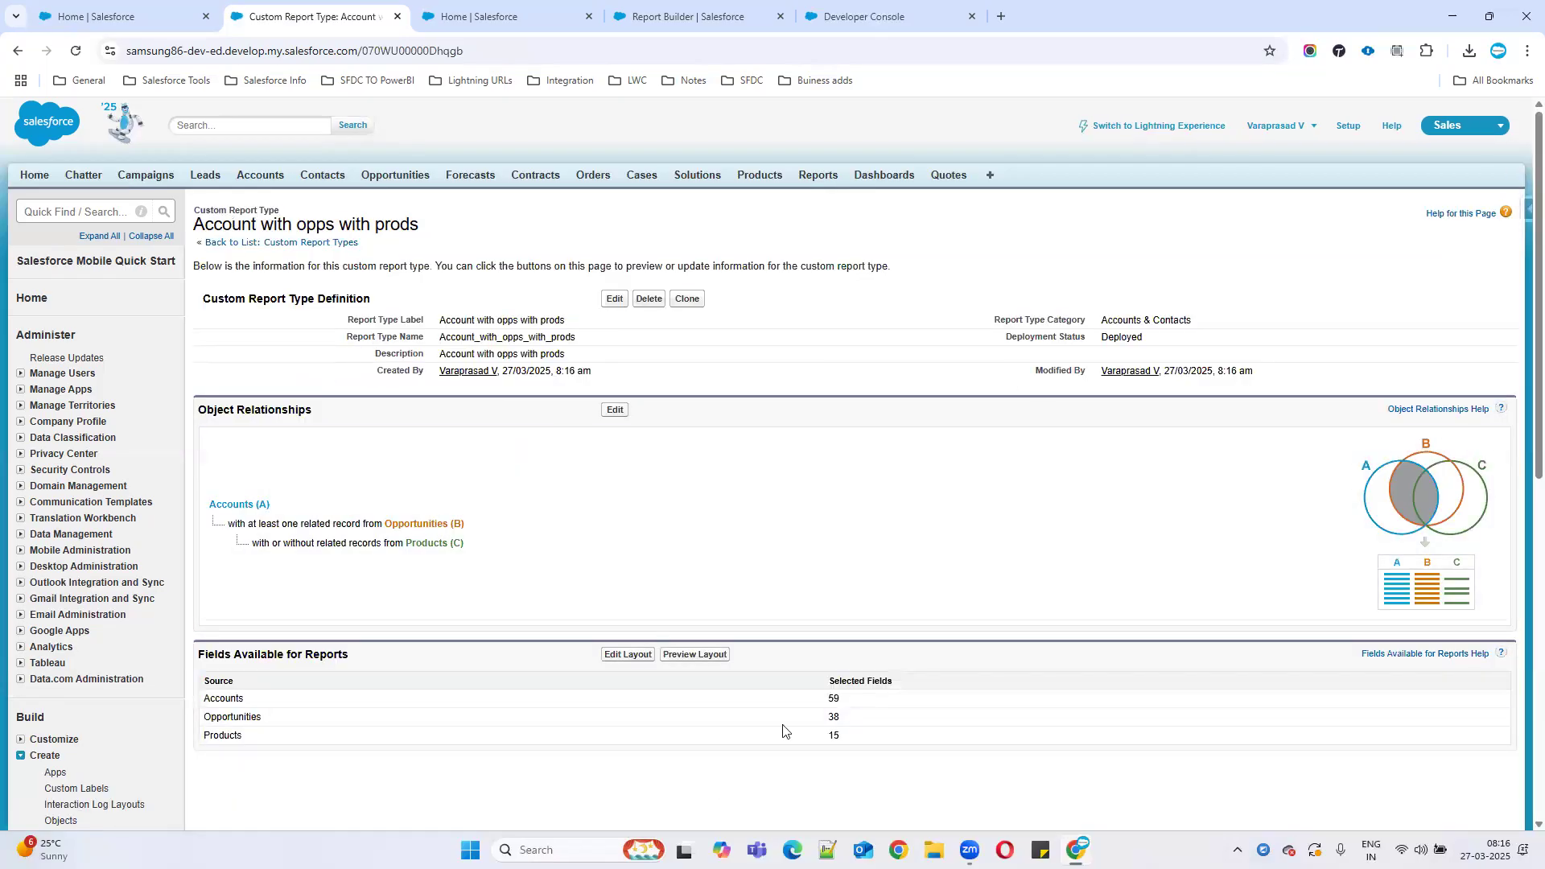
# Review the report type detail page and its Accounts fields table.
pyautogui.moveTo(224, 225); pyautogui.dragTo(545, 231)
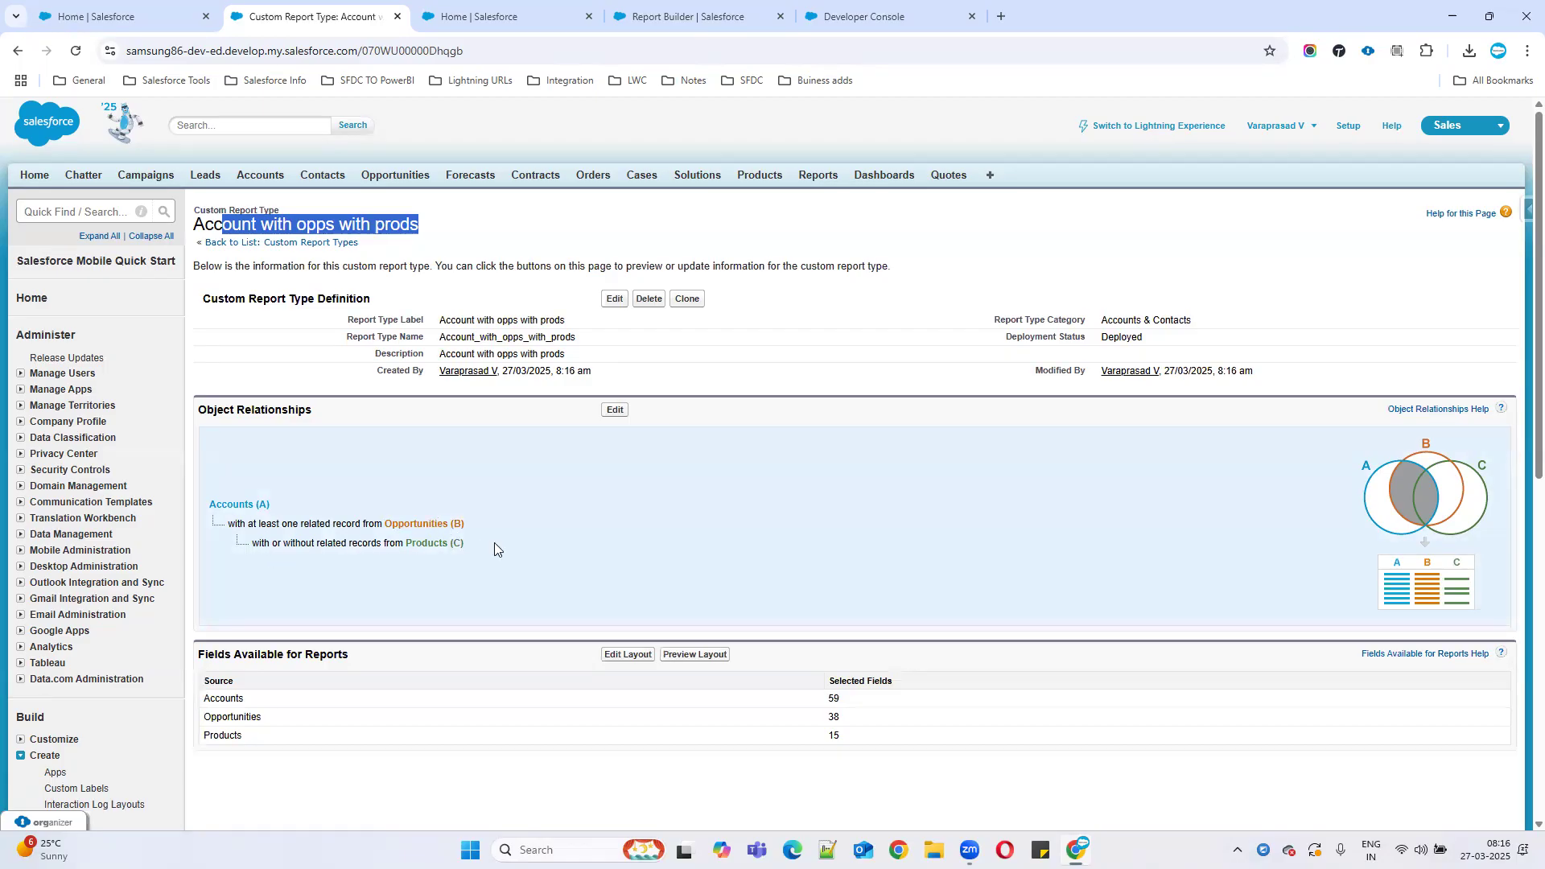
pyautogui.moveTo(244, 700); pyautogui.dragTo(858, 707)
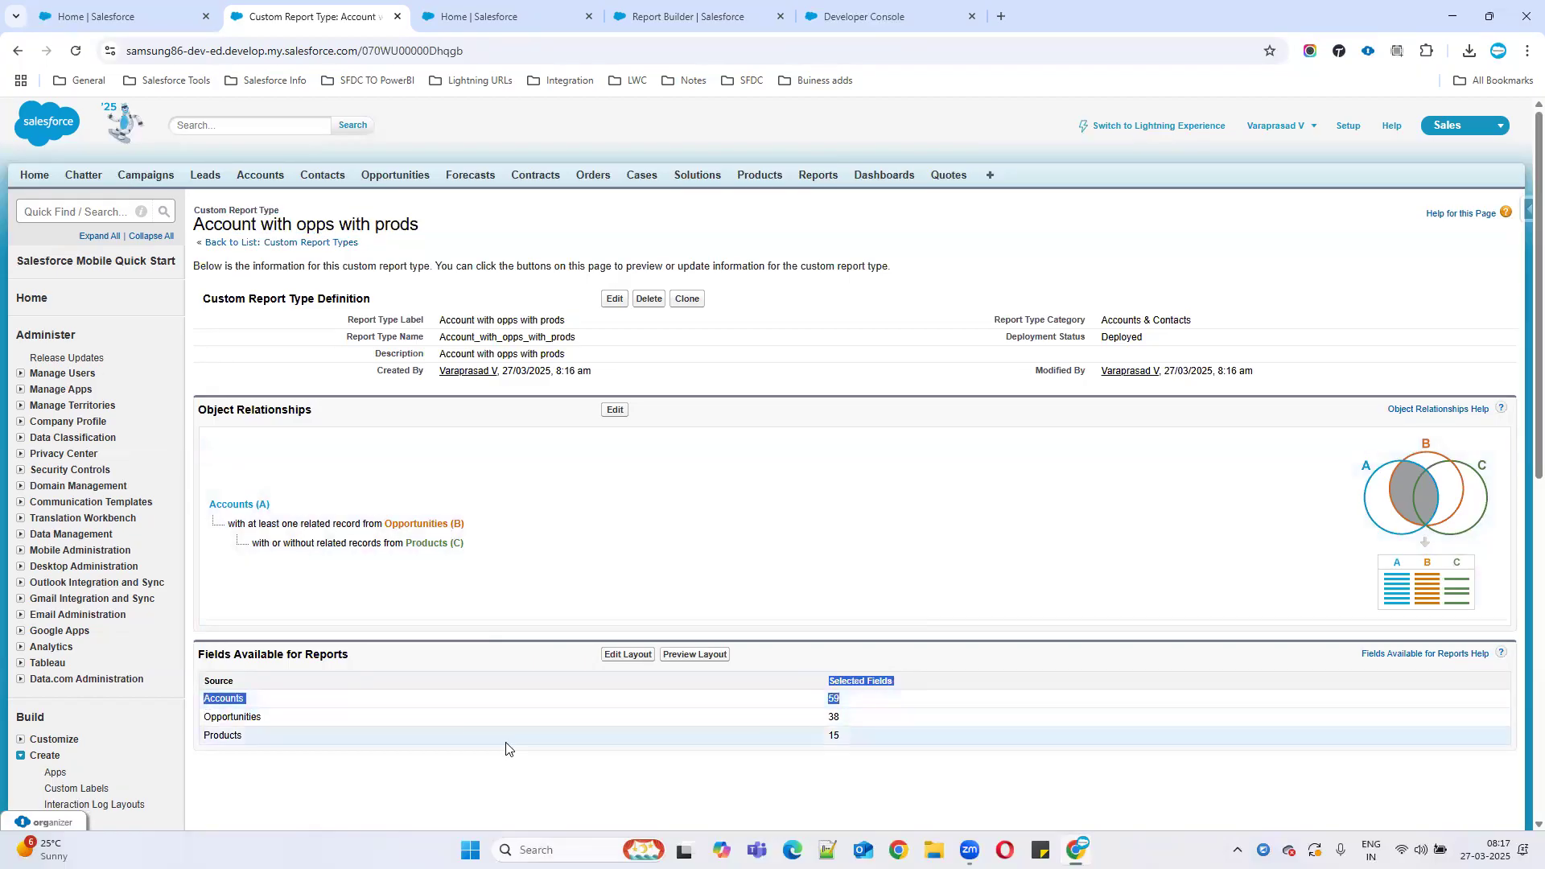
pyautogui.moveTo(303, 724); pyautogui.dragTo(917, 717)
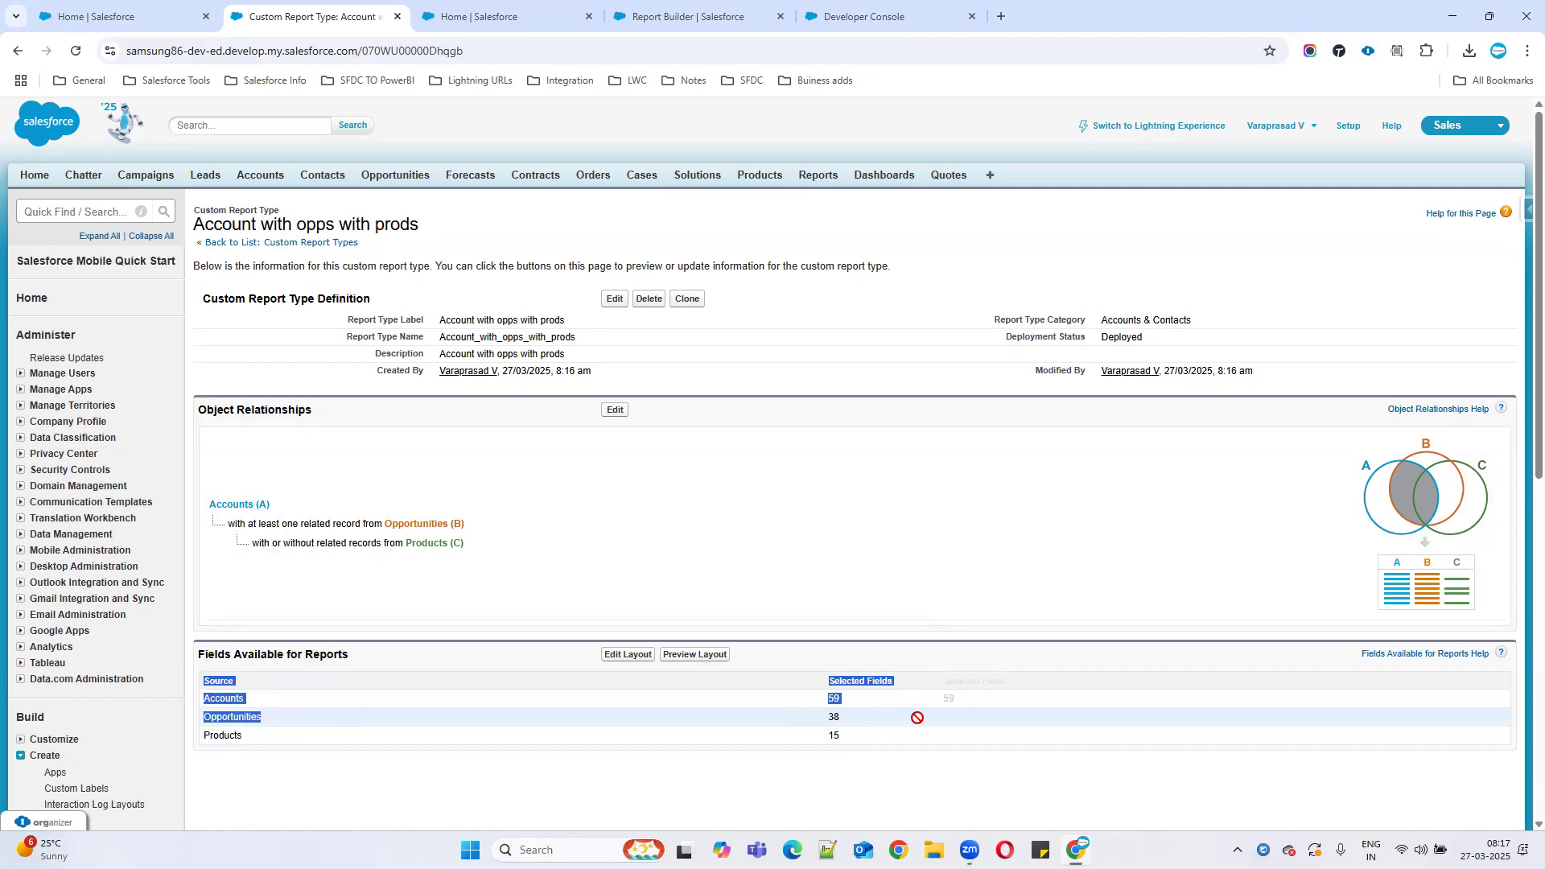
pyautogui.moveTo(290, 741); pyautogui.dragTo(200, 746)
pyautogui.moveTo(804, 736); pyautogui.dragTo(977, 748)
pyautogui.click(592, 741)
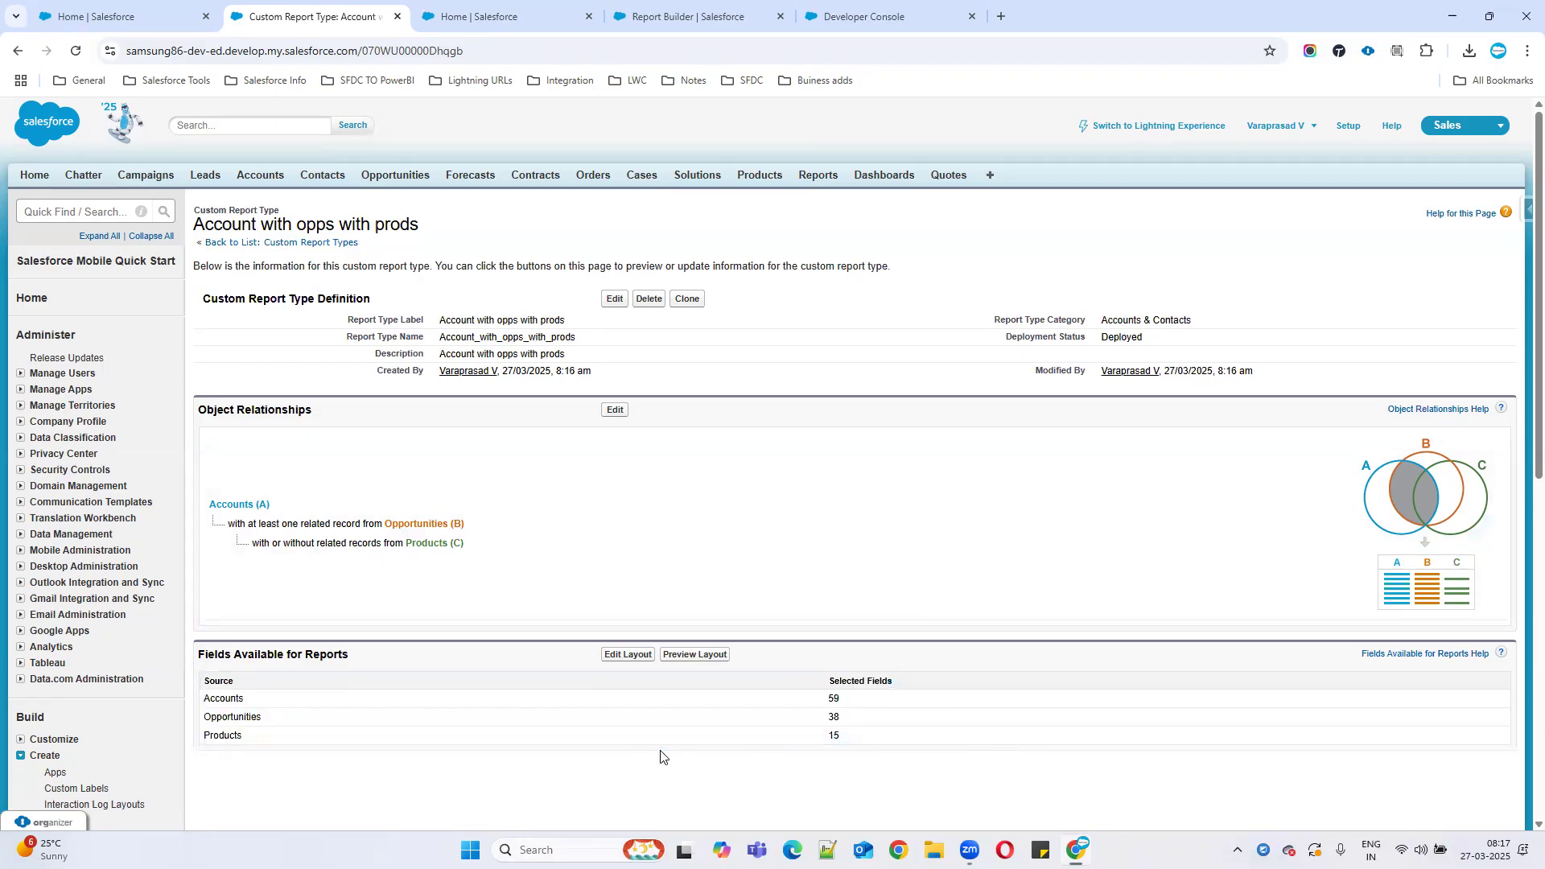
# Open the report type's field layout editor, then go to the Report Builder.
pyautogui.click(615, 657)
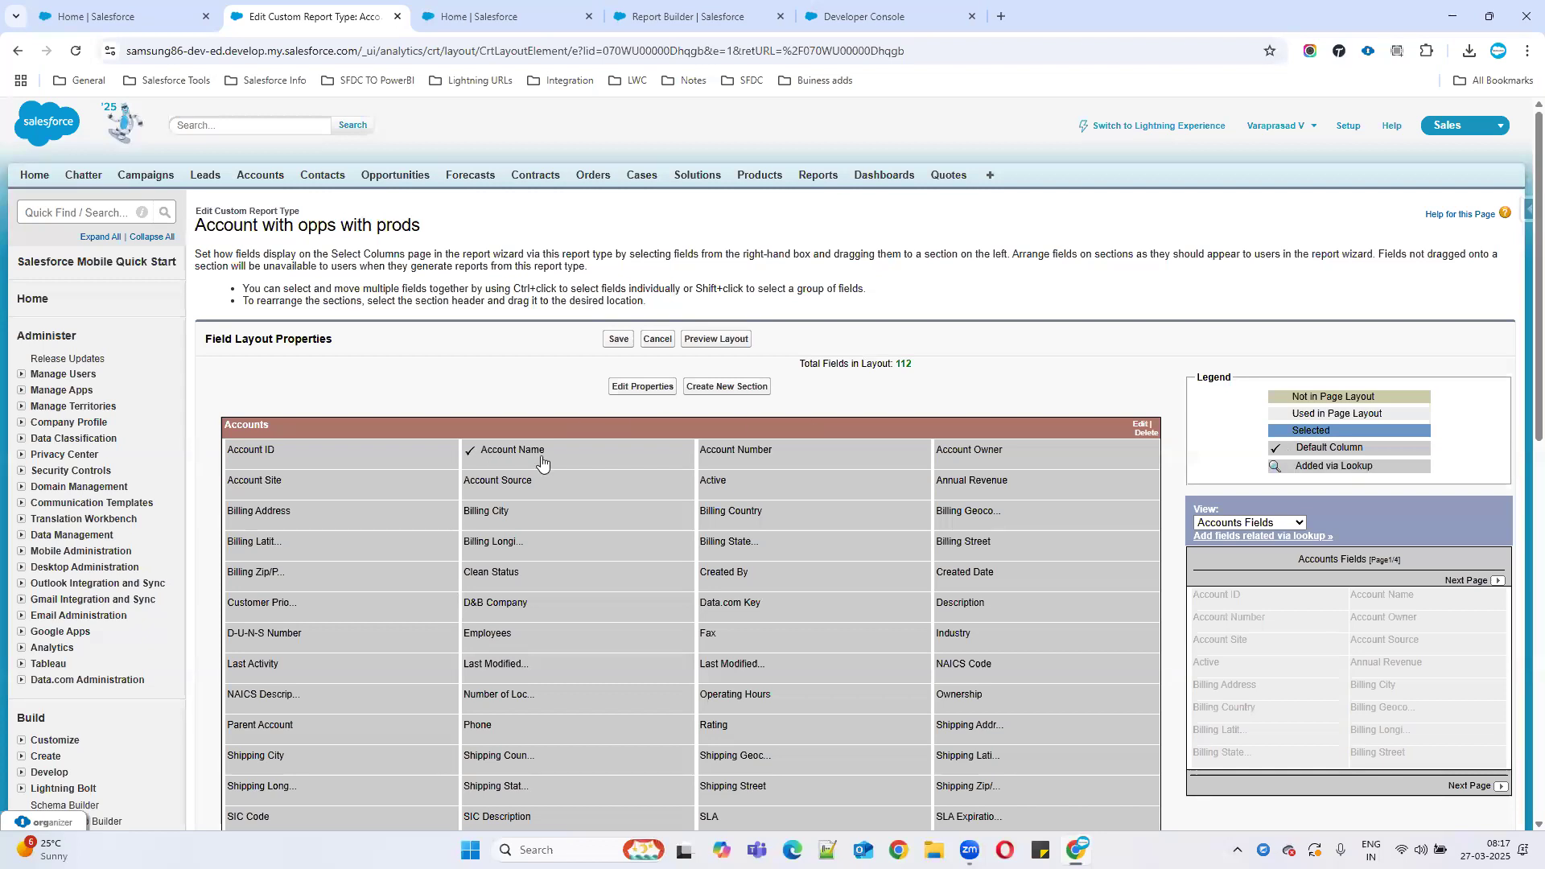
pyautogui.moveTo(540, 462)
pyautogui.moveTo(200, 227); pyautogui.dragTo(439, 236)
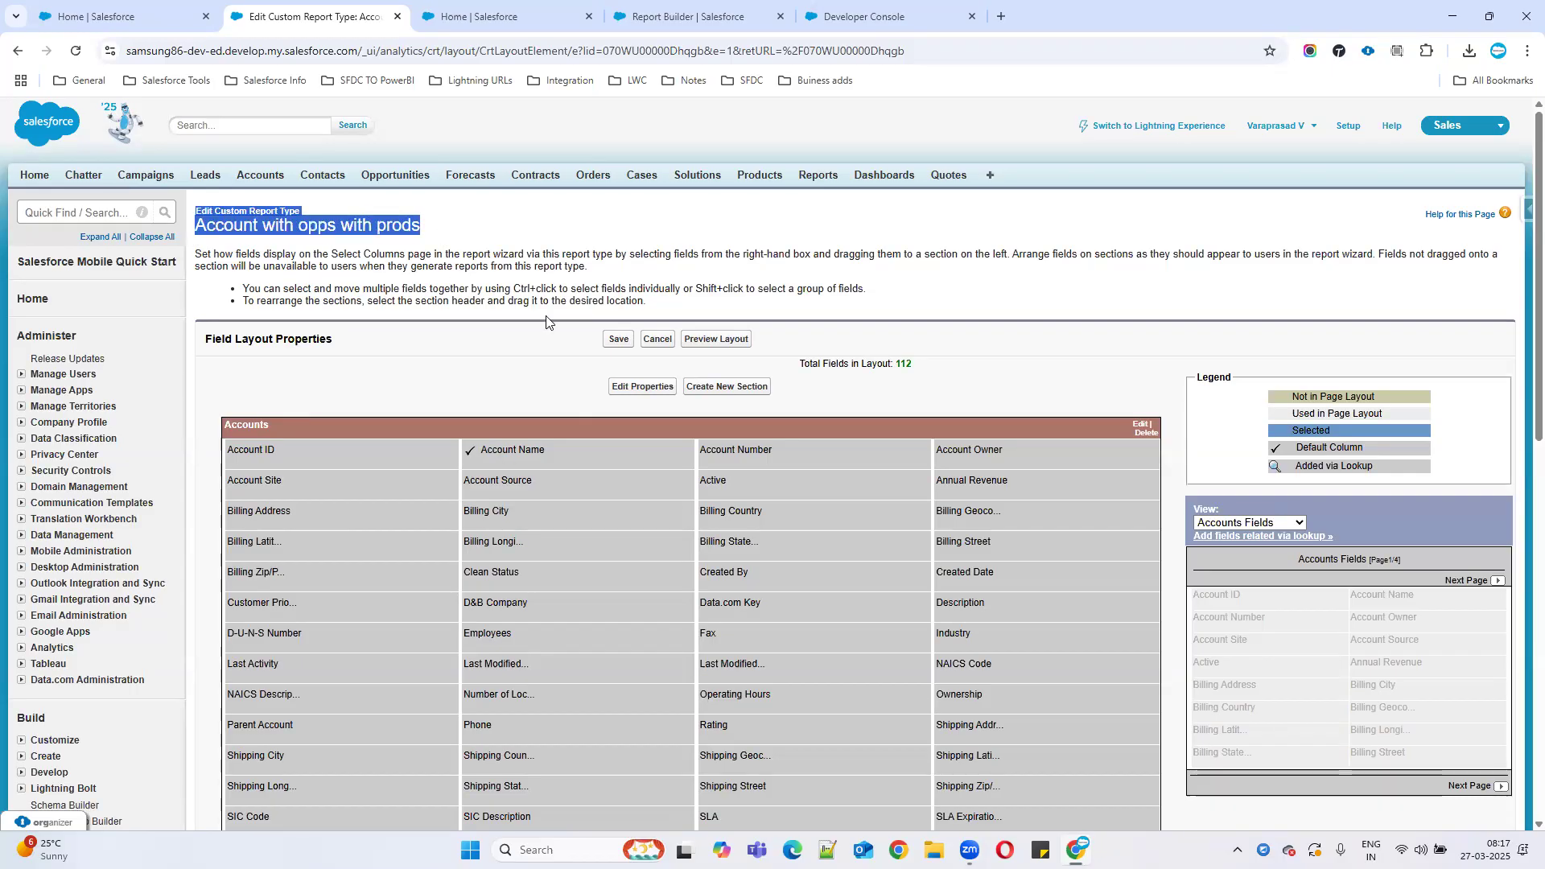
pyautogui.click(483, 16)
pyautogui.click(676, 14)
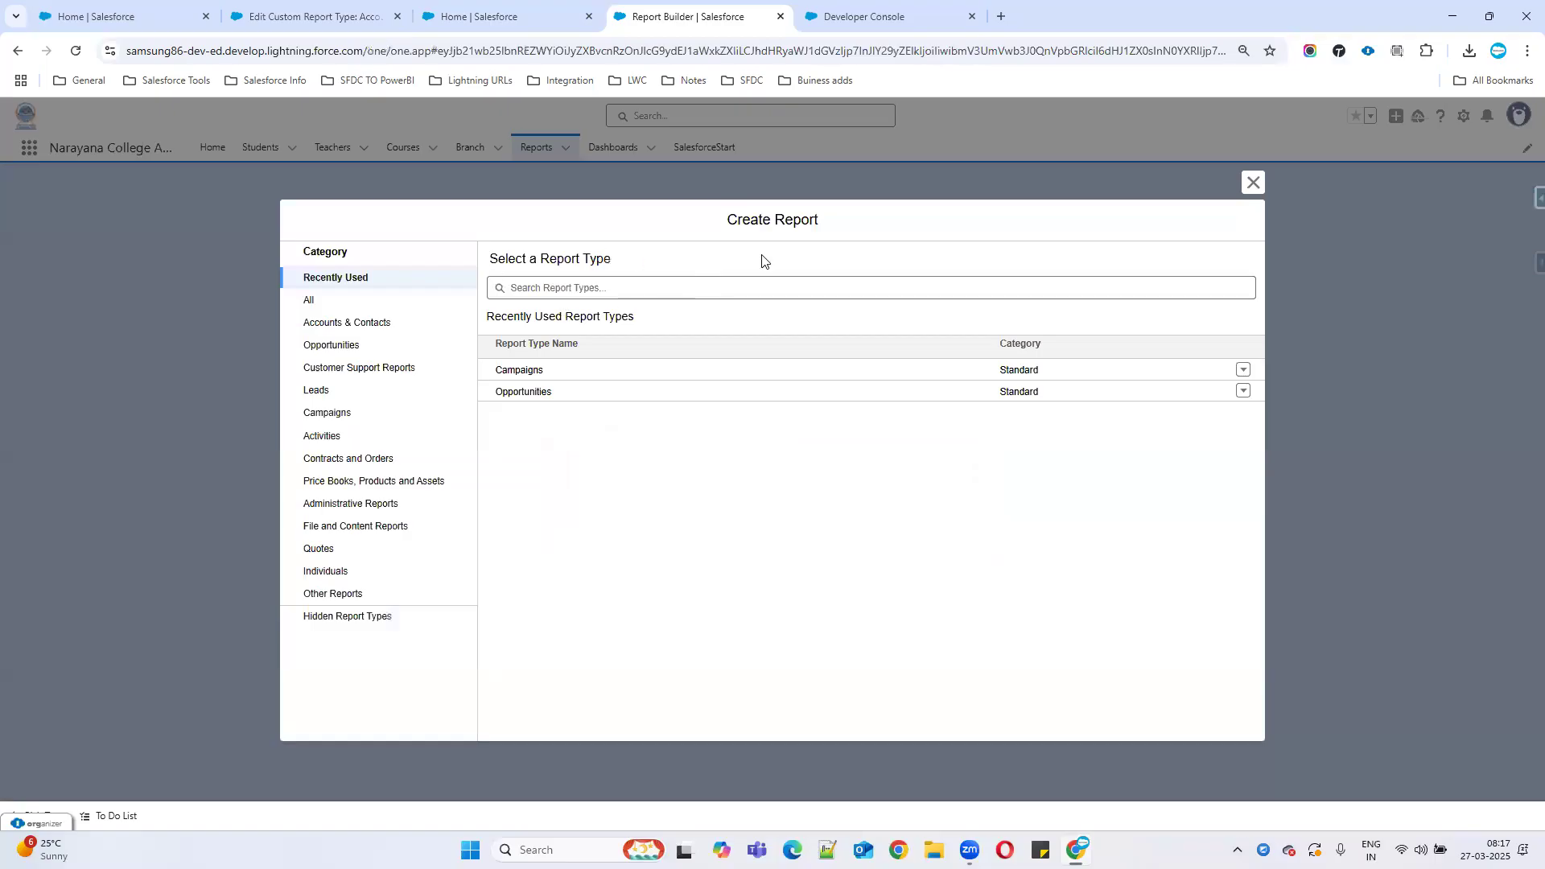
# Start a new report on the Accounts type, then return to the field layout page.
pyautogui.click(1253, 182)
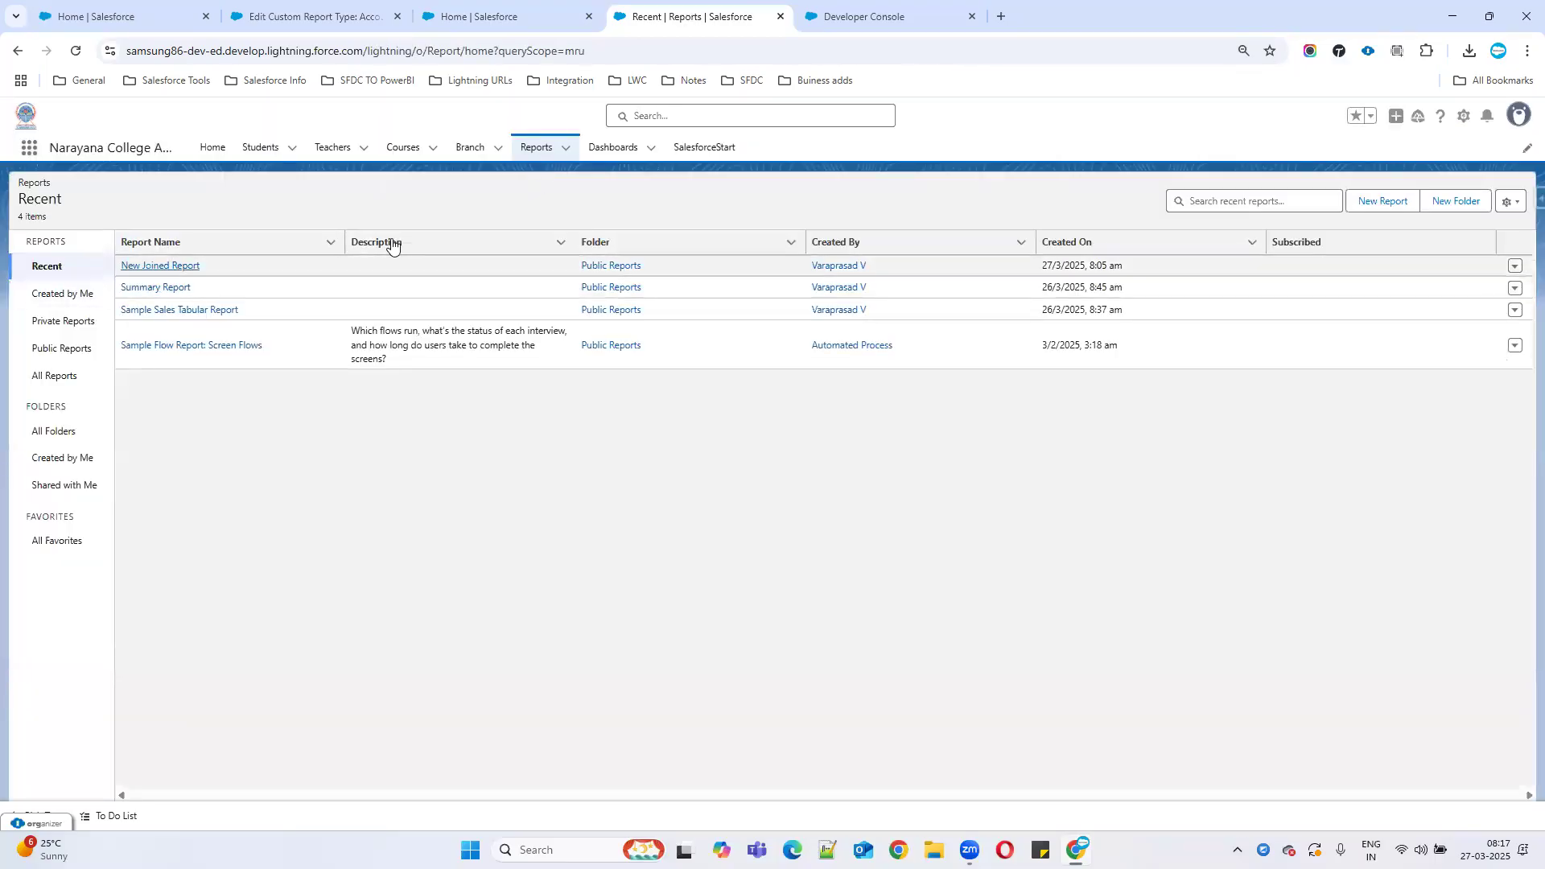
pyautogui.click(1394, 207)
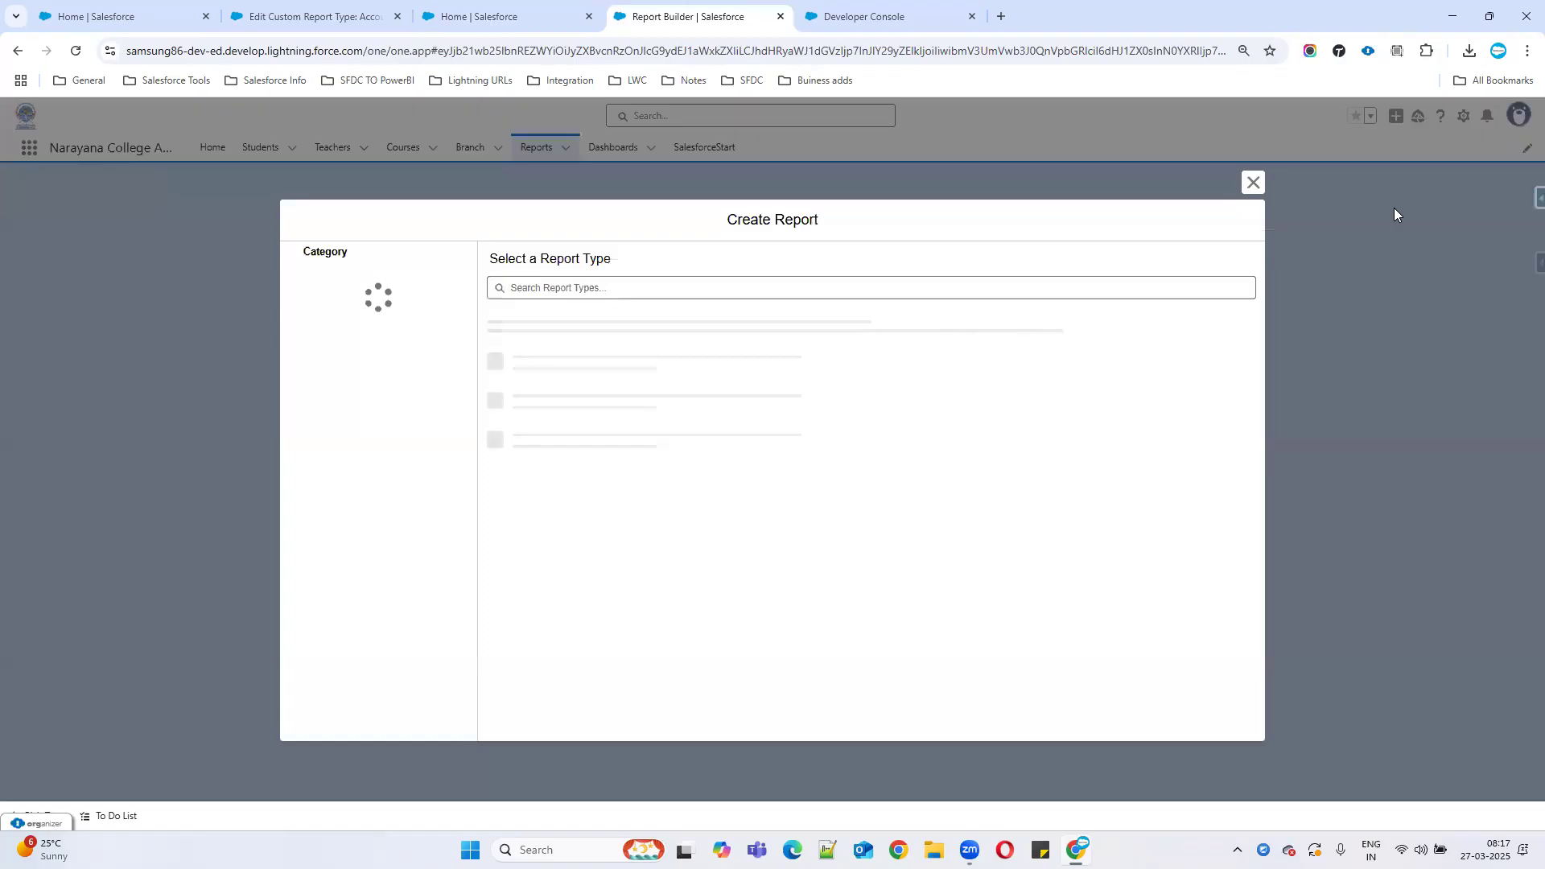
pyautogui.click(341, 304)
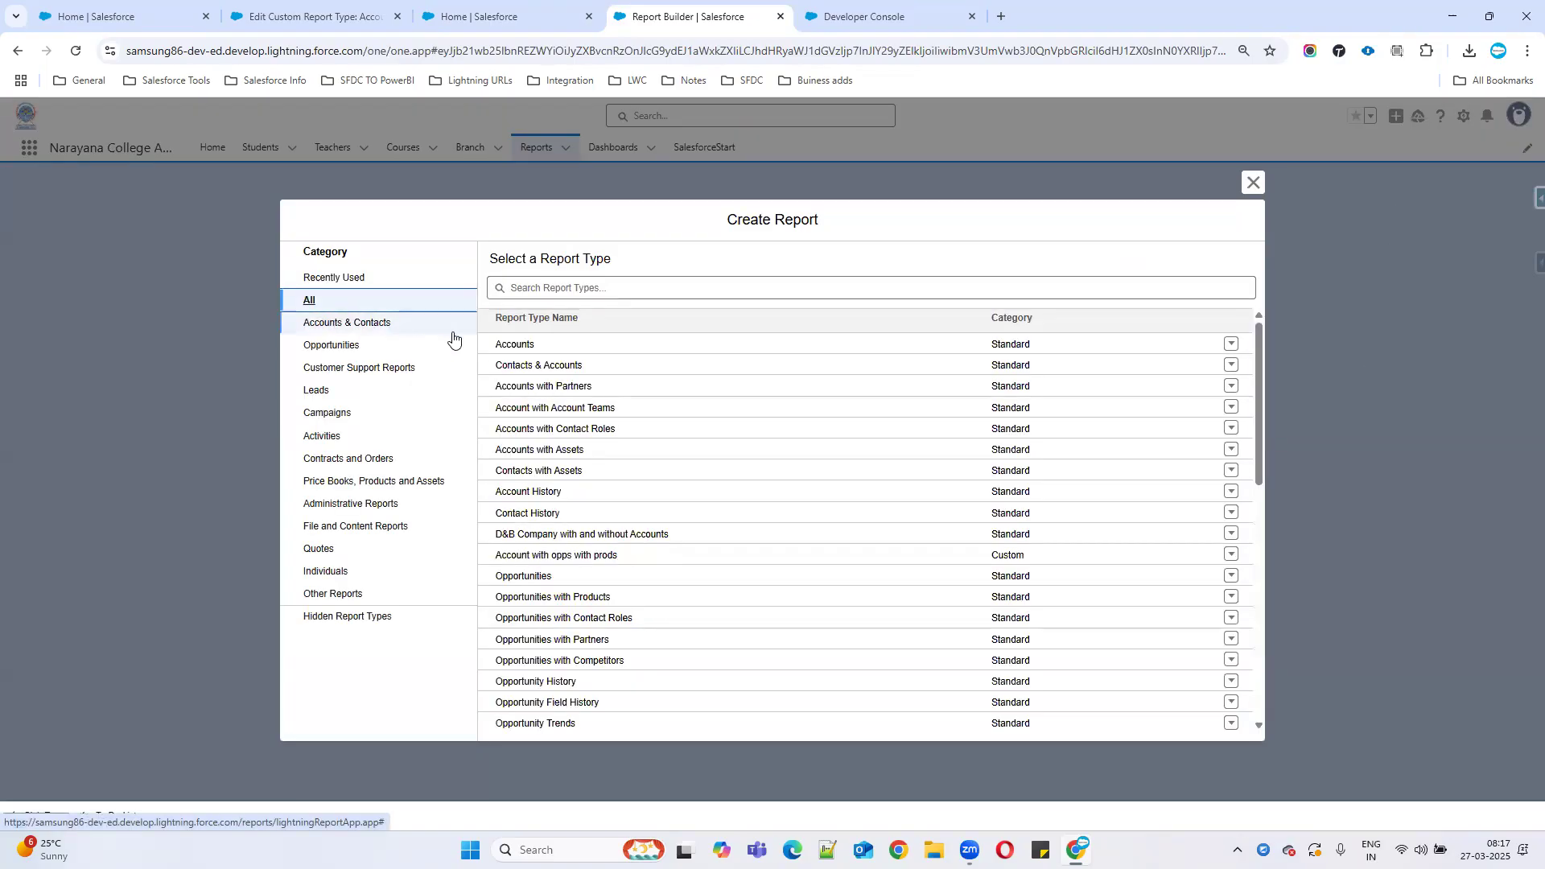
pyautogui.click(511, 343)
pyautogui.click(1063, 338)
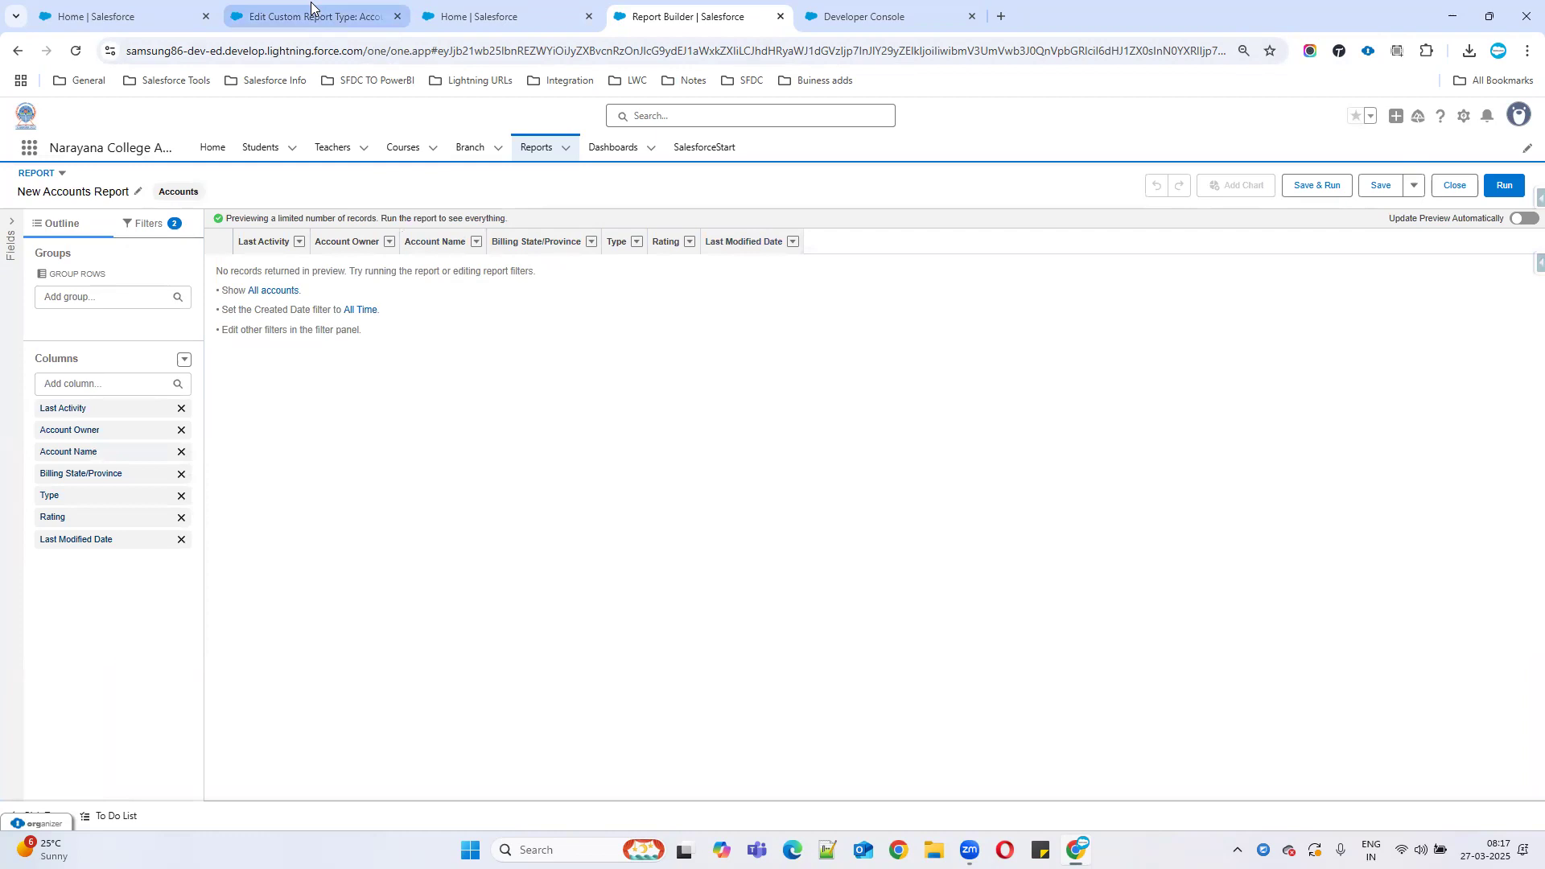
pyautogui.click(374, 16)
pyautogui.moveTo(480, 458)
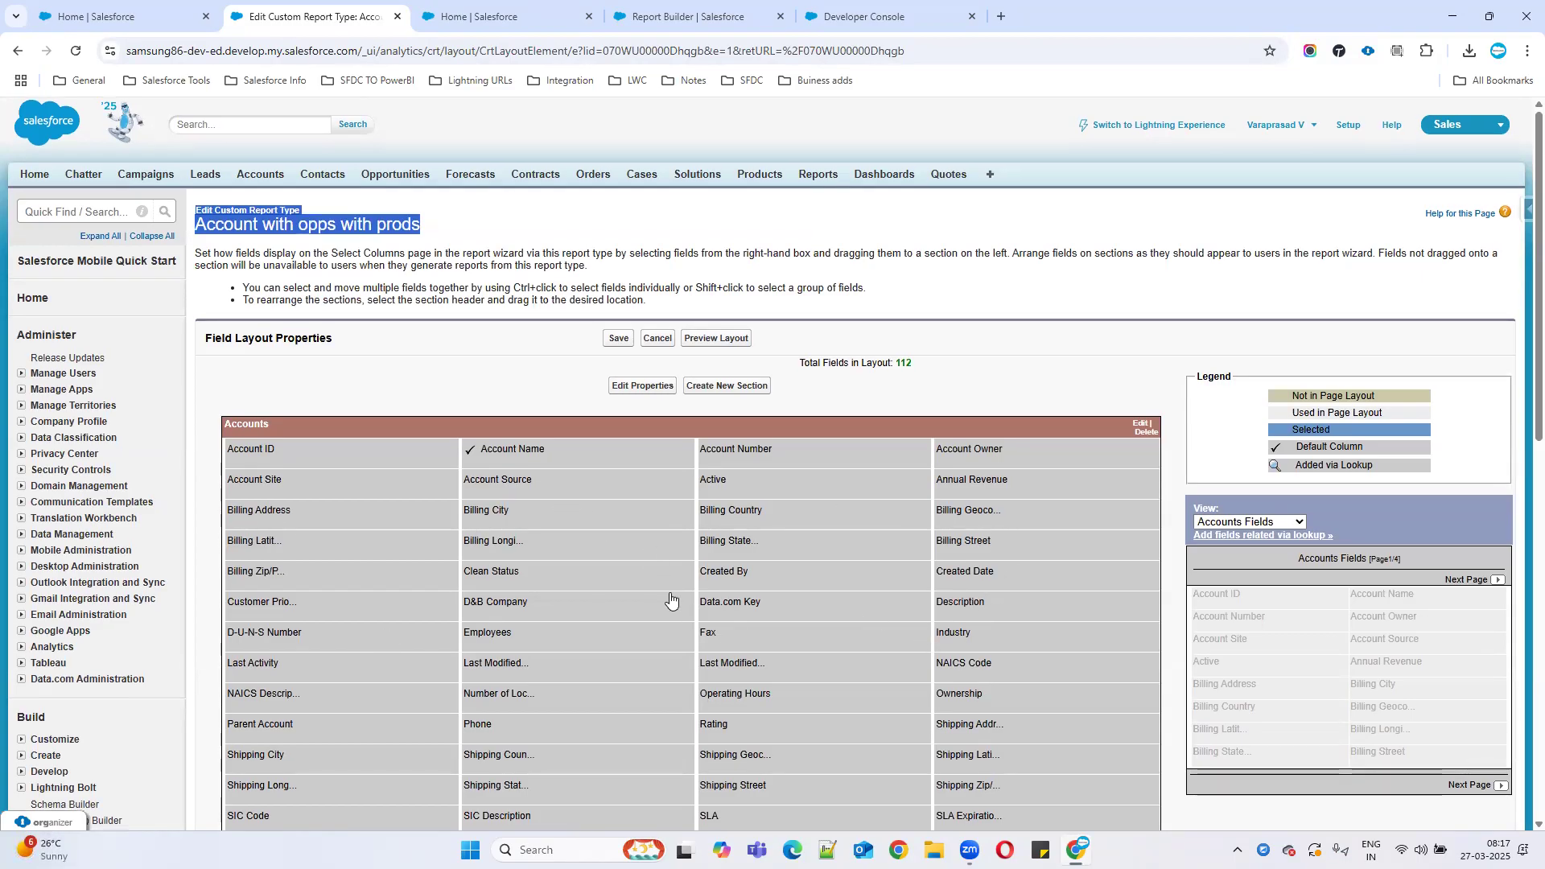
# Mark Phone as a default column in the Accounts section of the layout.
pyautogui.scroll(-4, 672, 599)
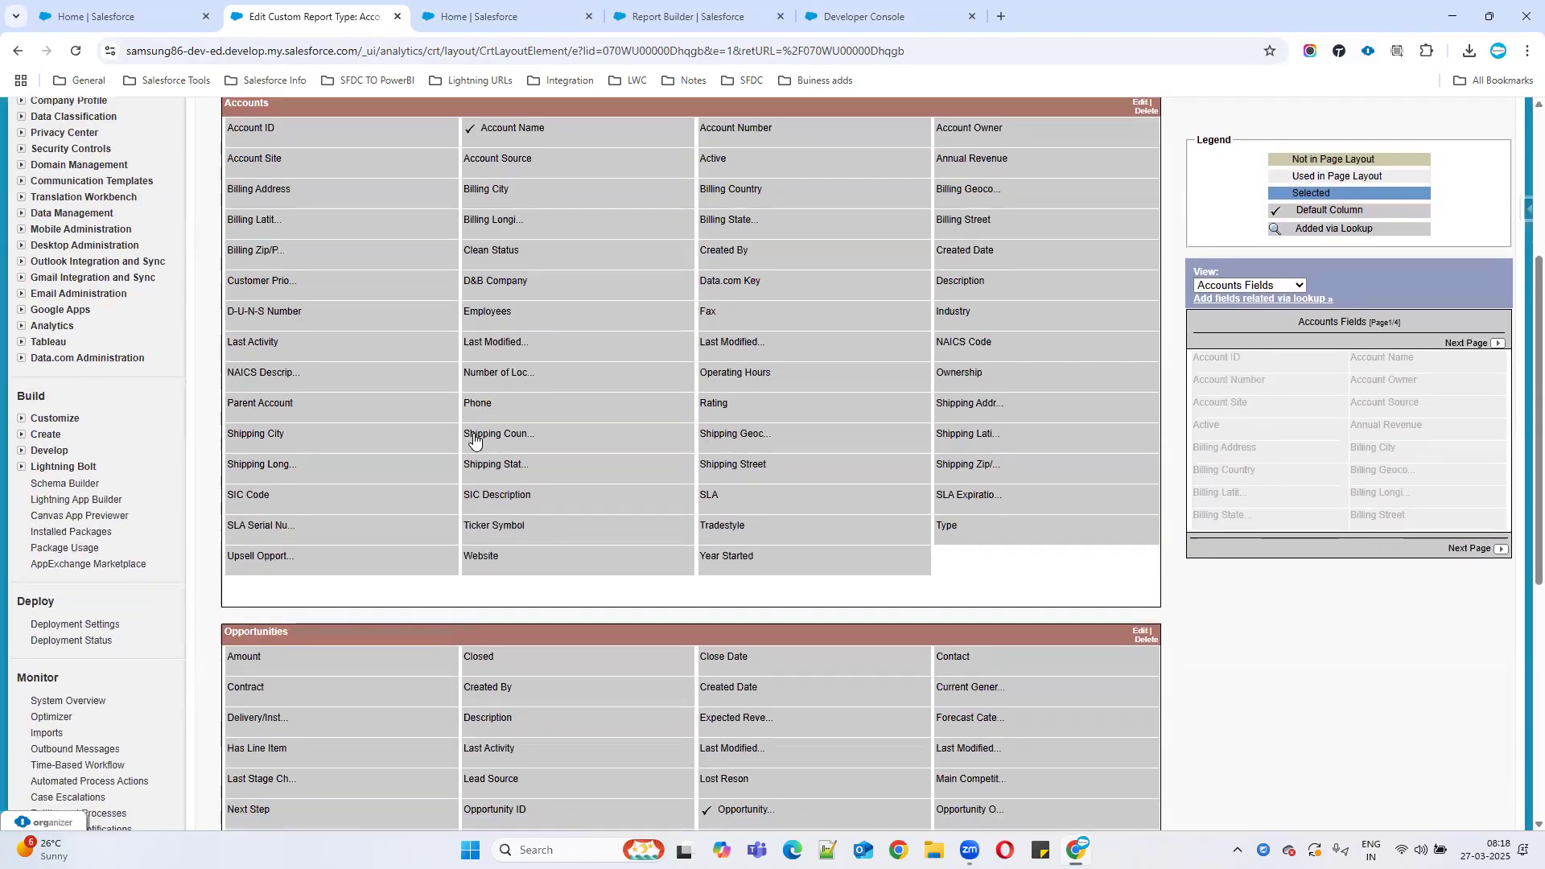
pyautogui.click(507, 409)
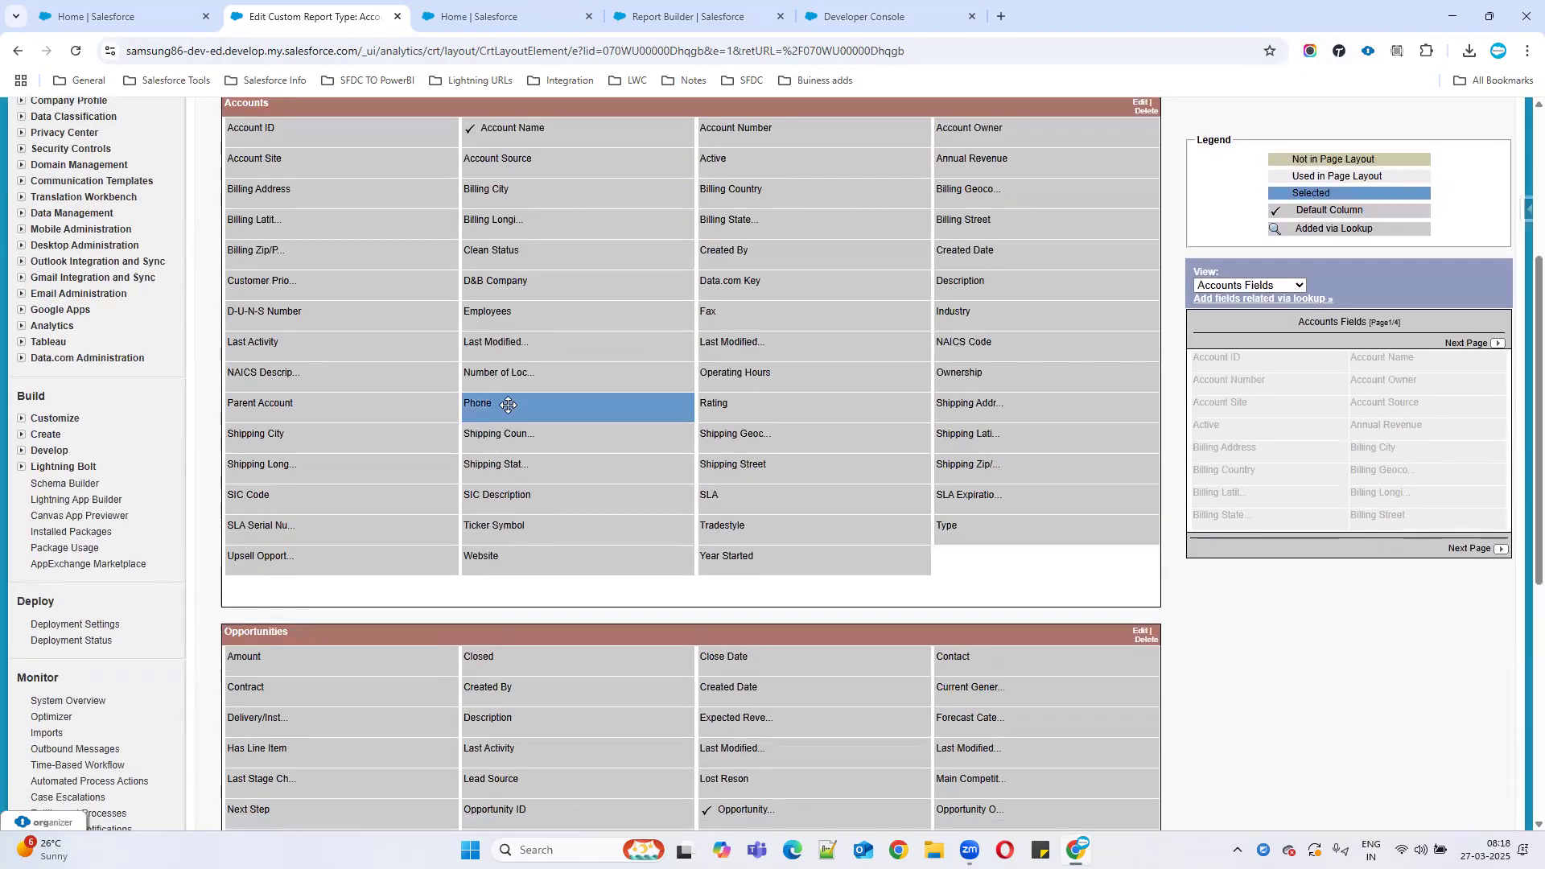
pyautogui.doubleClick(563, 412)
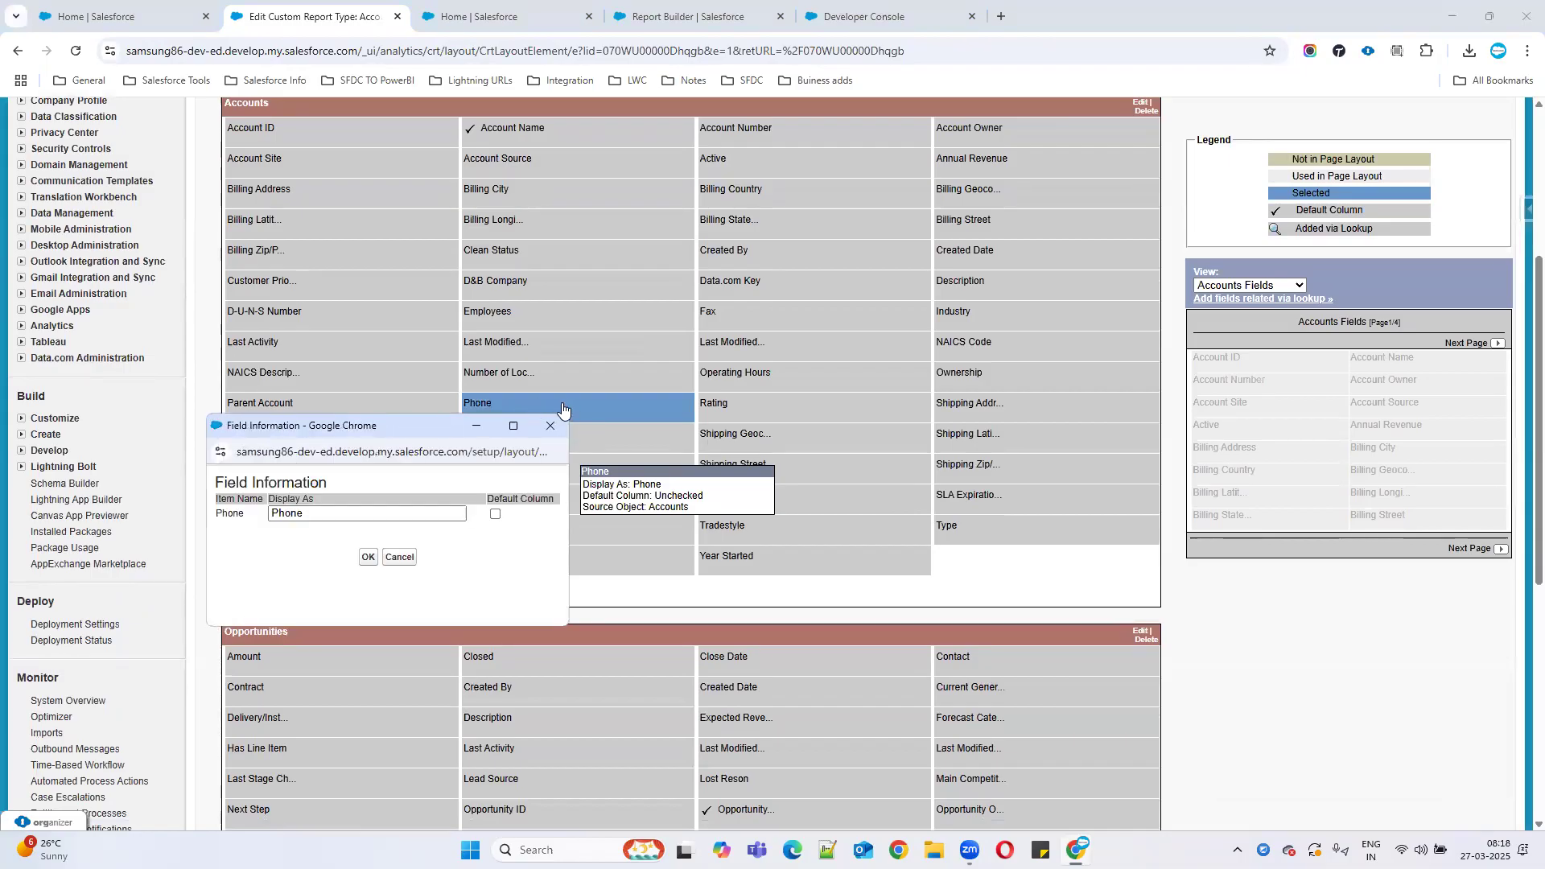
pyautogui.click(495, 513)
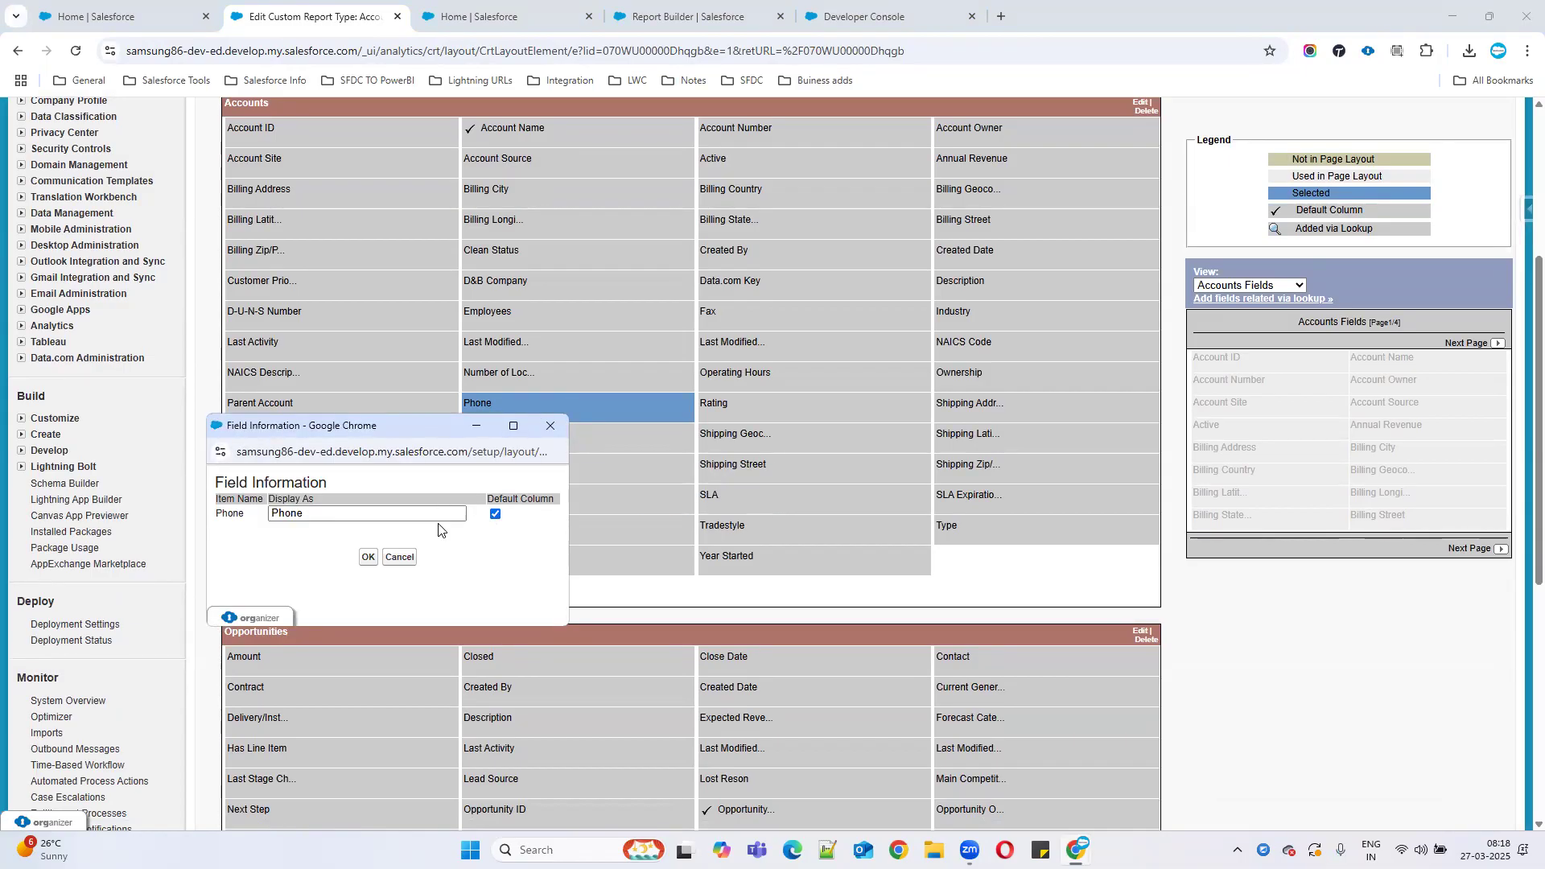
pyautogui.click(368, 557)
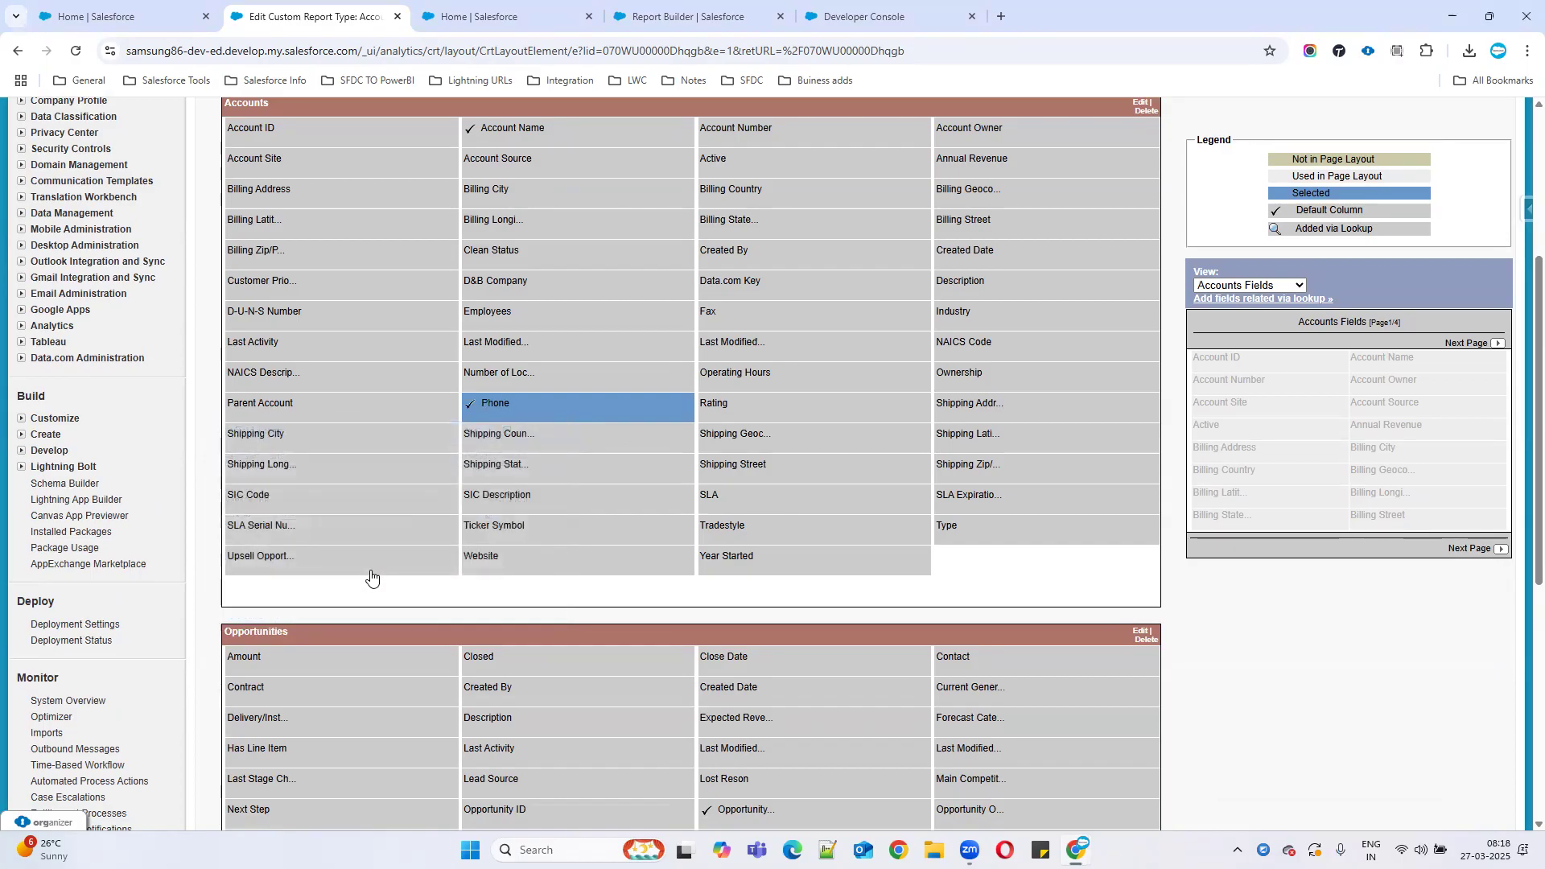
pyautogui.scroll(4, 652, 558)
pyautogui.moveTo(245, 226); pyautogui.dragTo(503, 229)
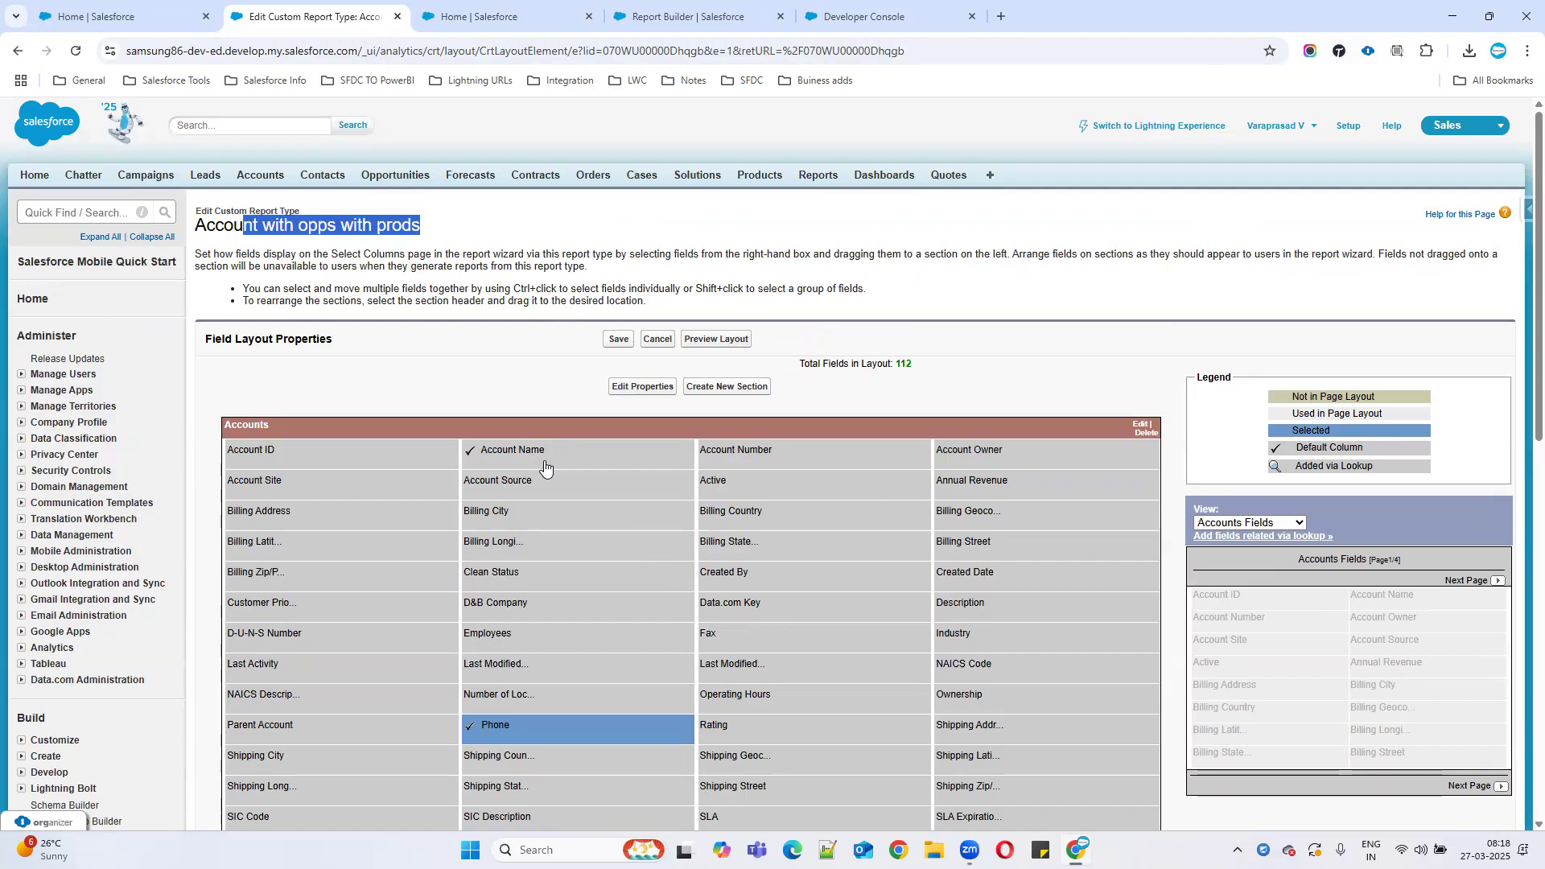
pyautogui.click(676, 17)
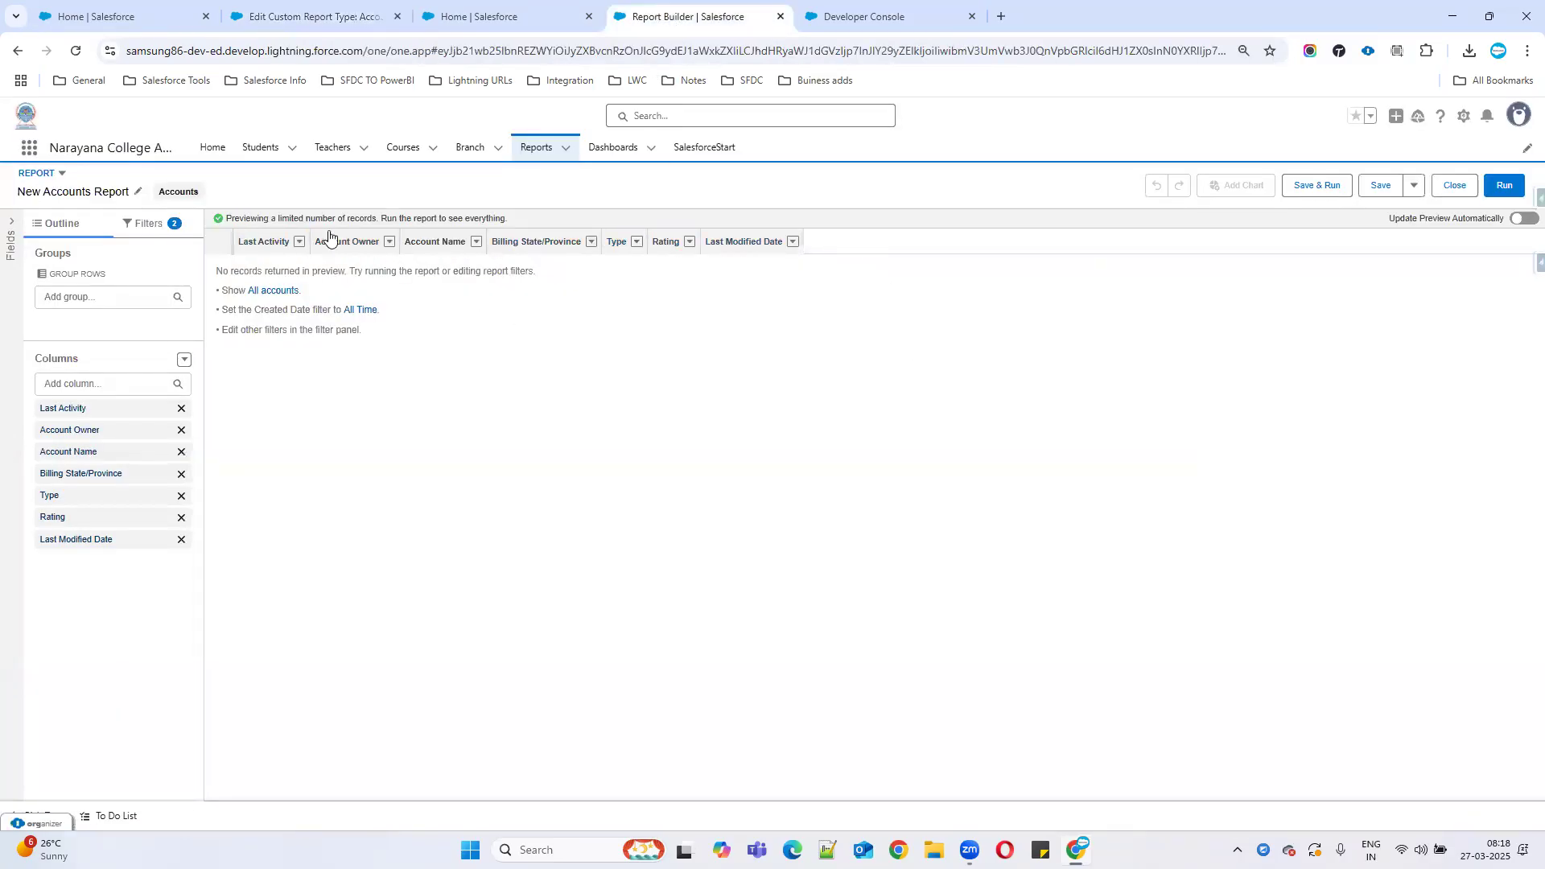
# Mark Rating as a default column in the Accounts section as well.
pyautogui.click(317, 14)
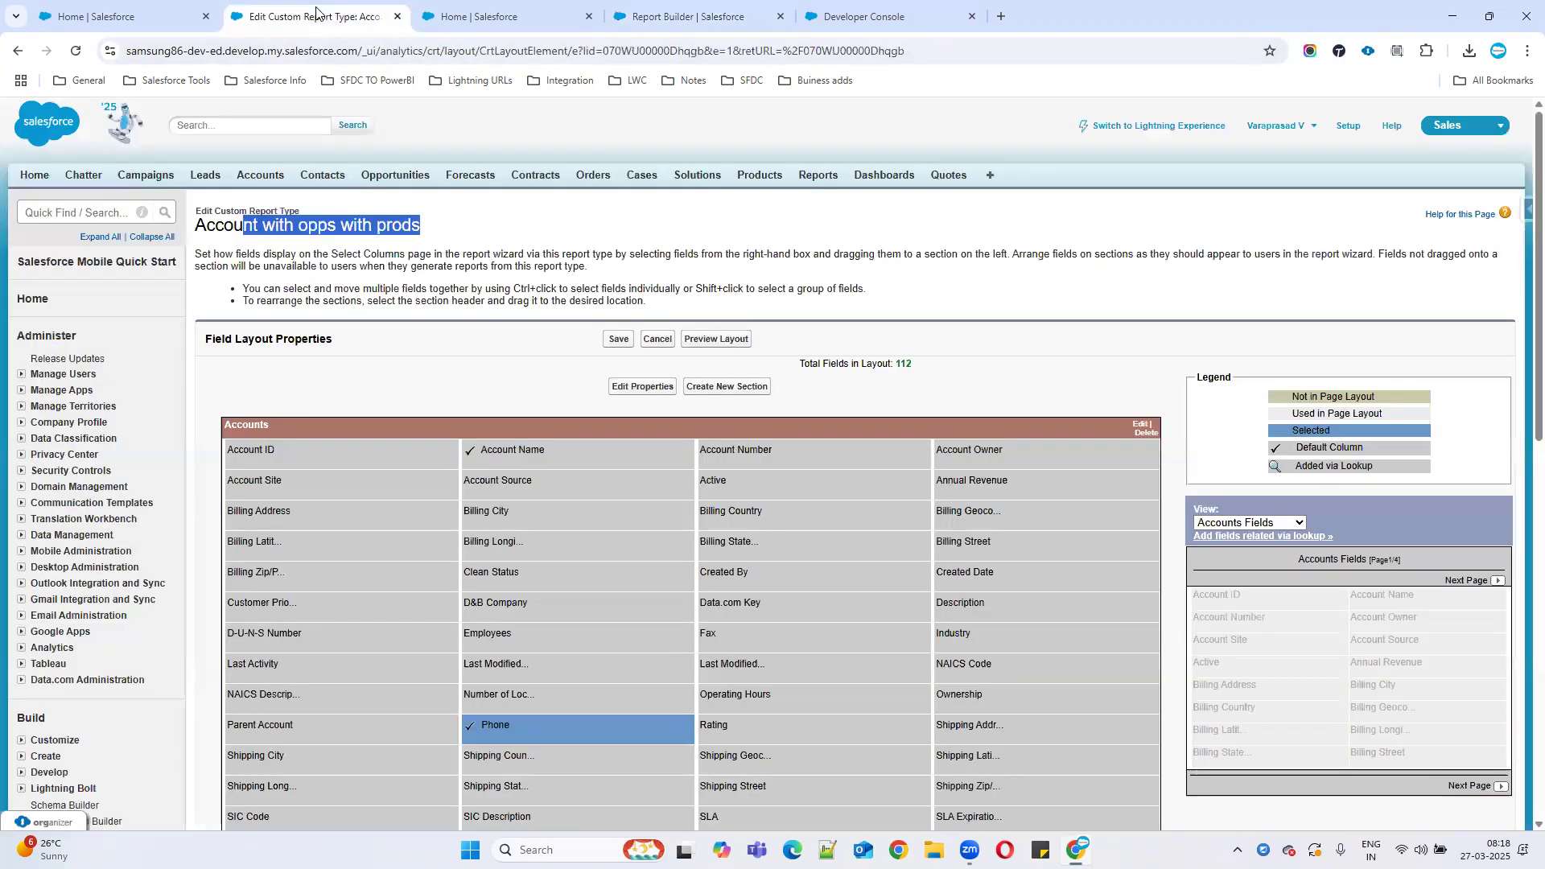
pyautogui.scroll(-2, 748, 539)
pyautogui.doubleClick(742, 567)
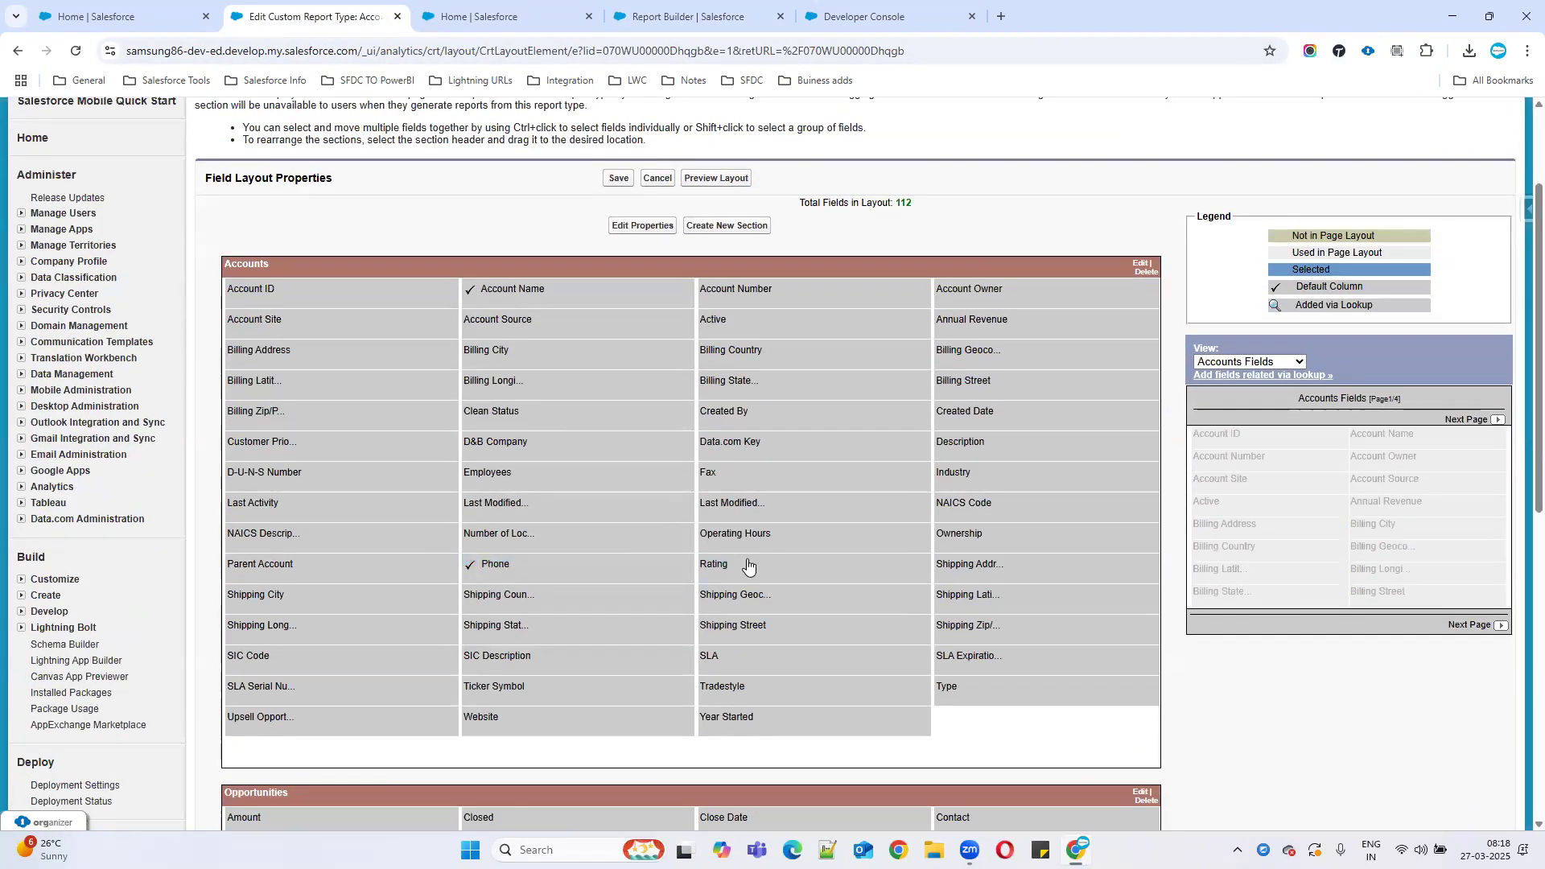
pyautogui.click(679, 667)
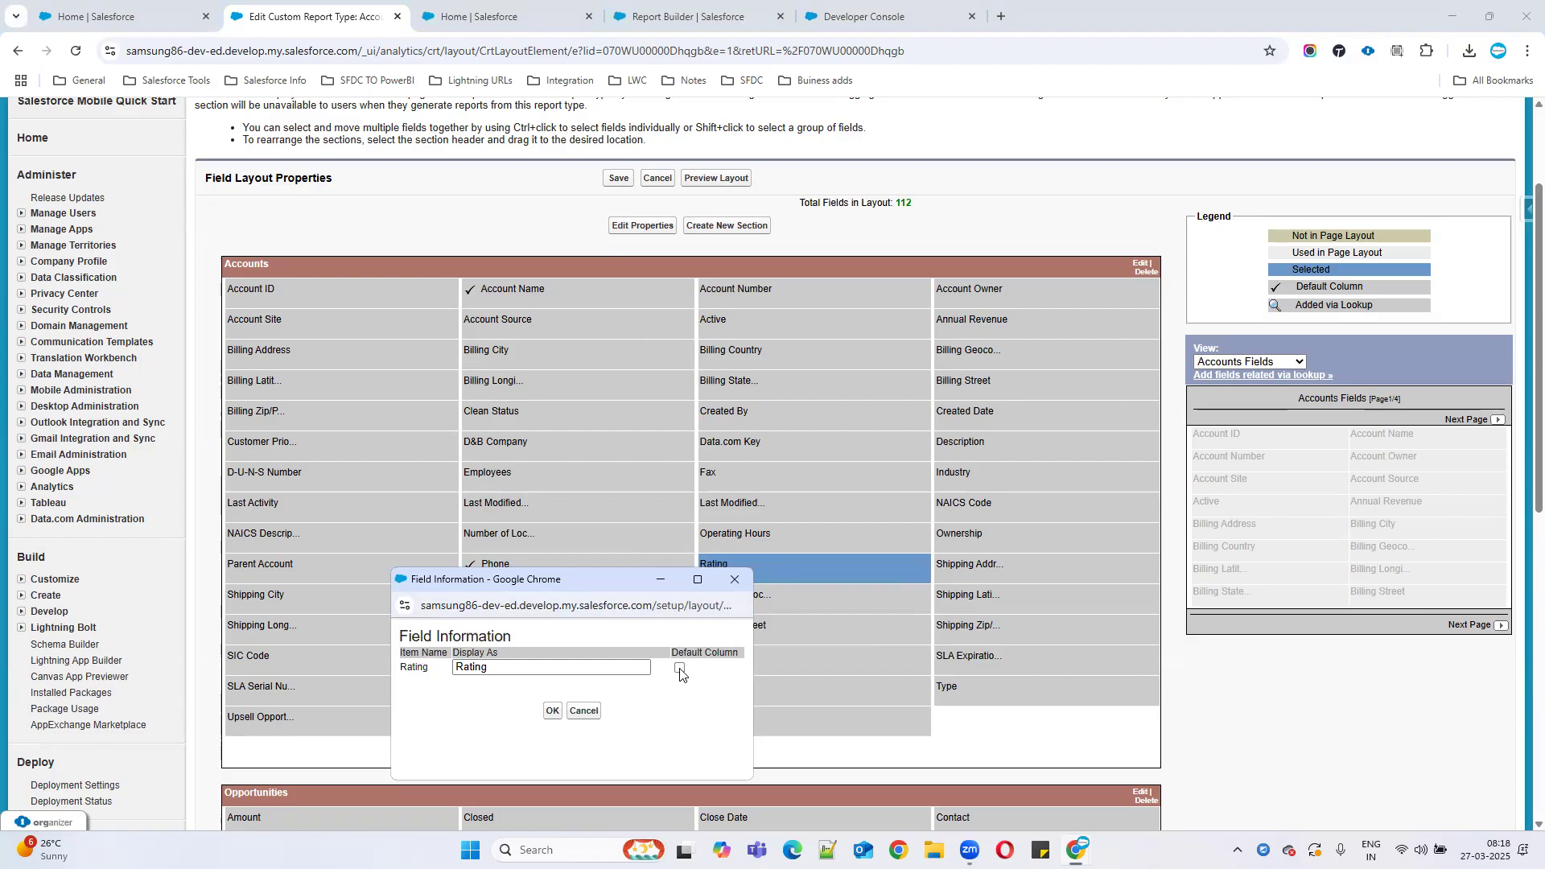
pyautogui.click(551, 713)
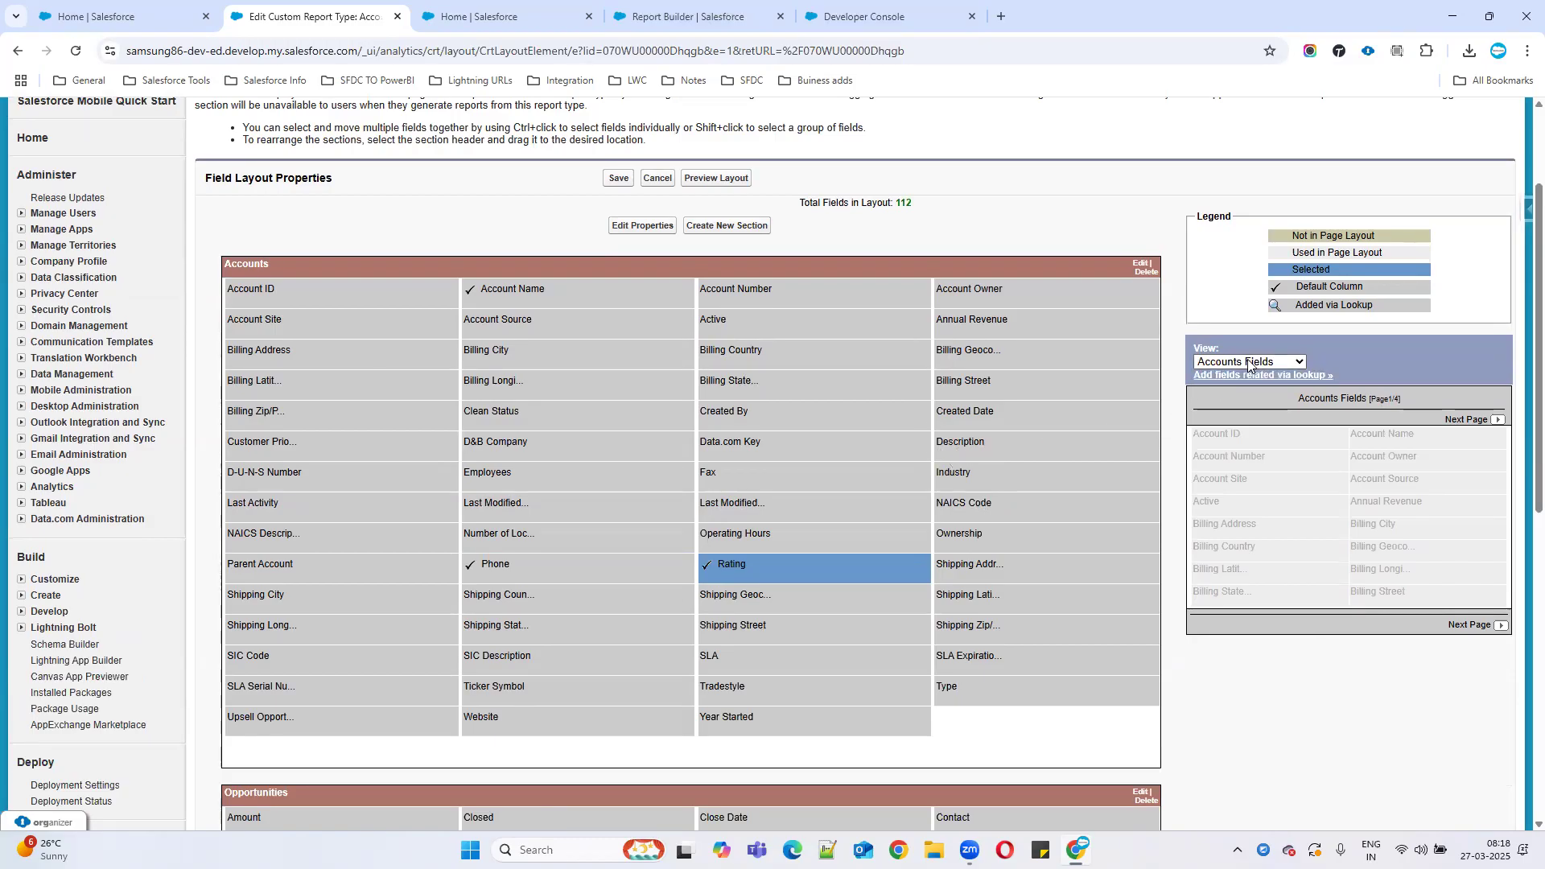
pyautogui.click(988, 441)
# Page through the Accounts fields and drag SLA Expiration Date out of the layout.
pyautogui.moveTo(988, 441)
pyautogui.mouseDown()
pyautogui.moveTo(1116, 458)
pyautogui.moveTo(1004, 445)
pyautogui.mouseUp()
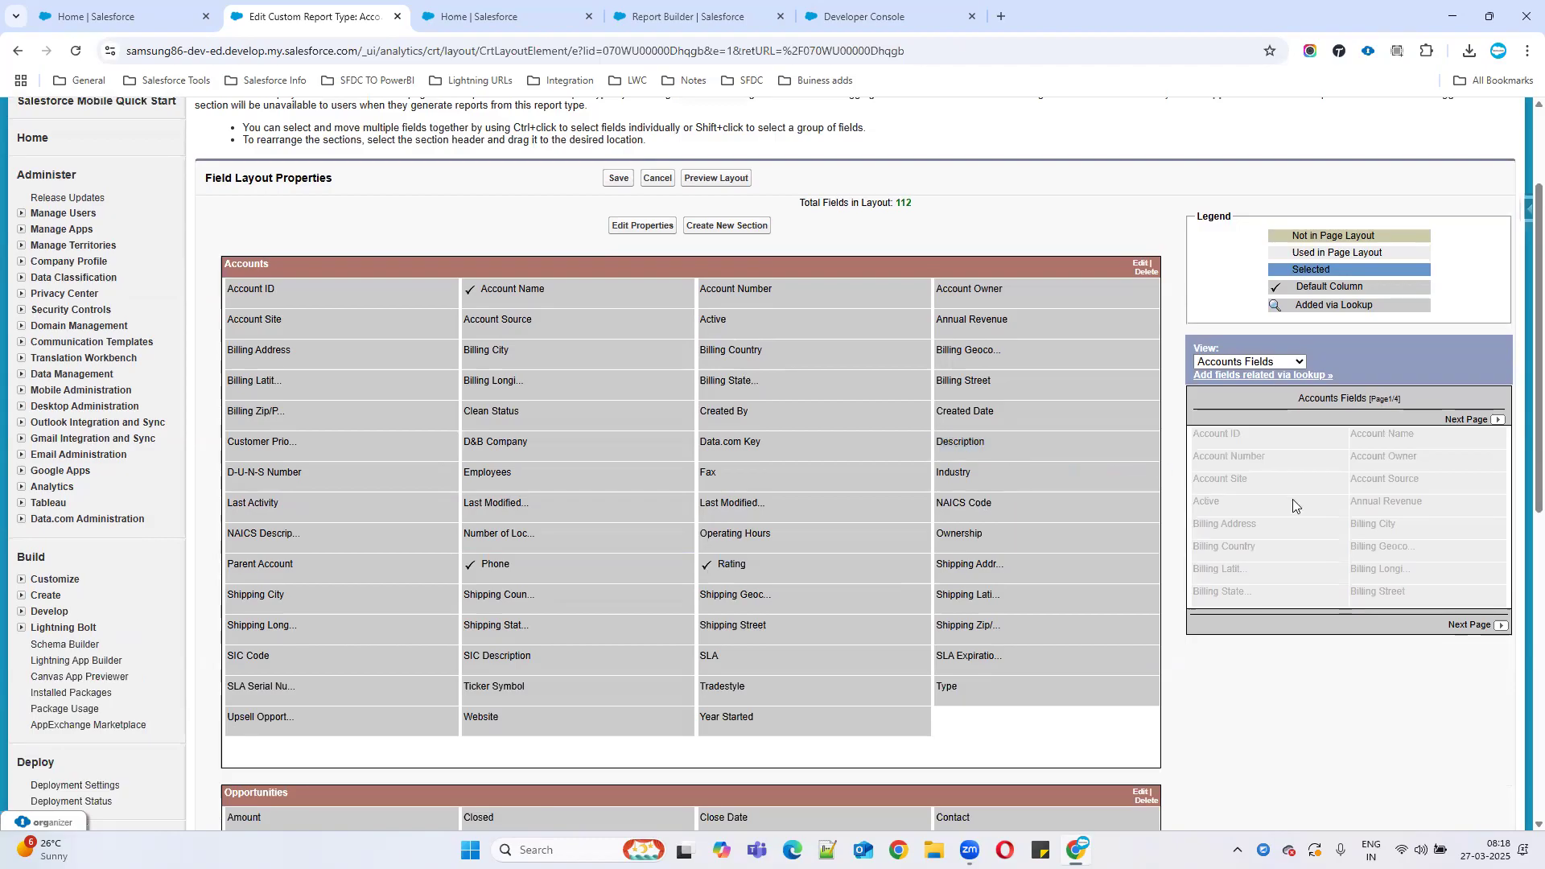
pyautogui.click(1466, 419)
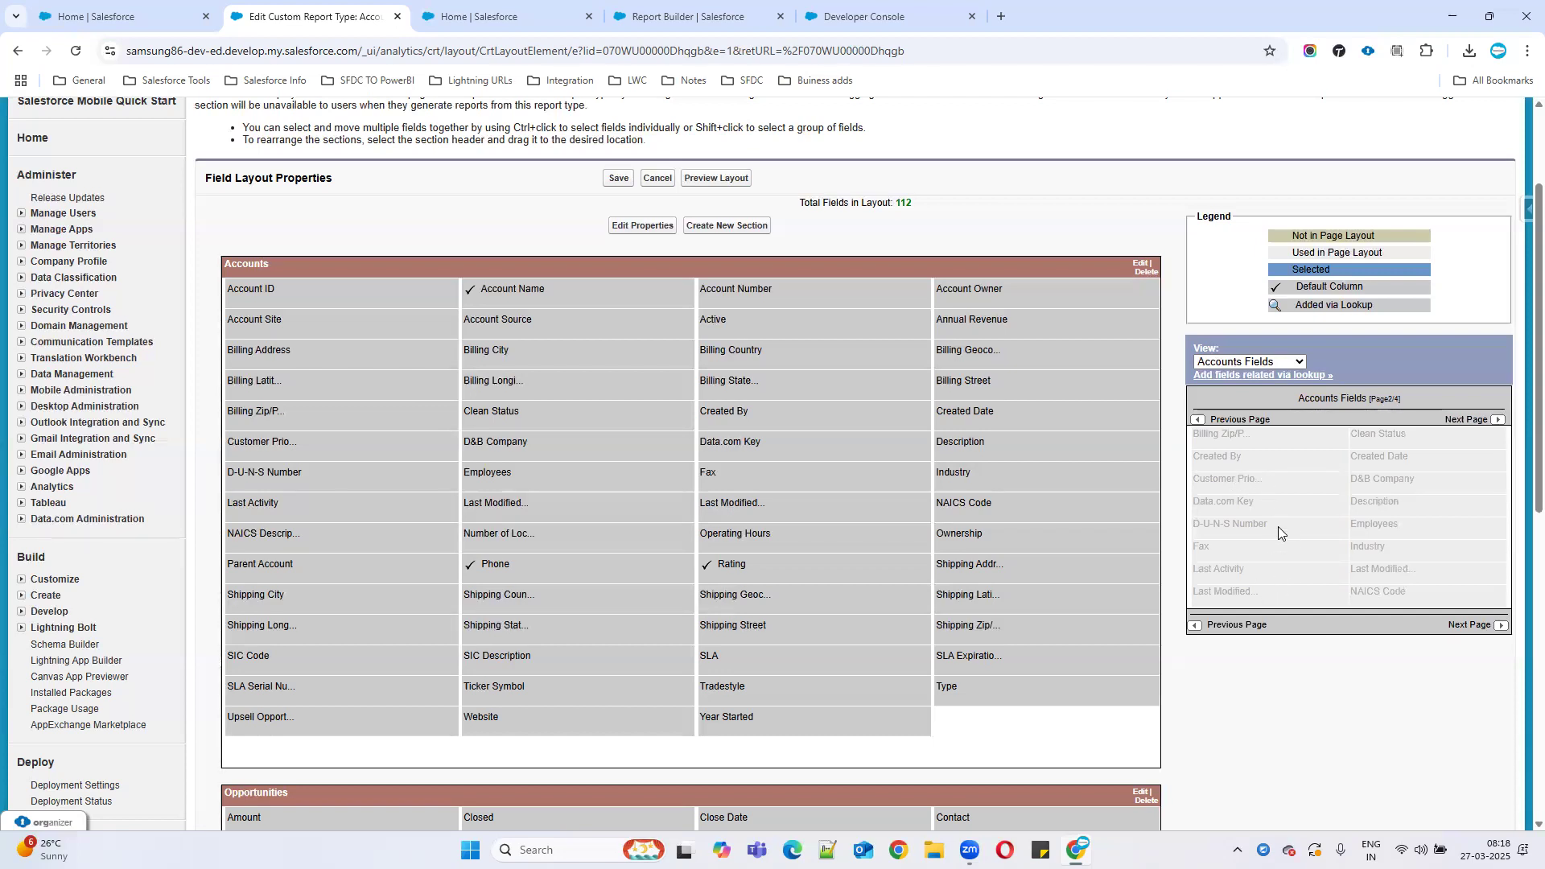
pyautogui.moveTo(988, 446); pyautogui.dragTo(1344, 483)
pyautogui.click(1198, 422)
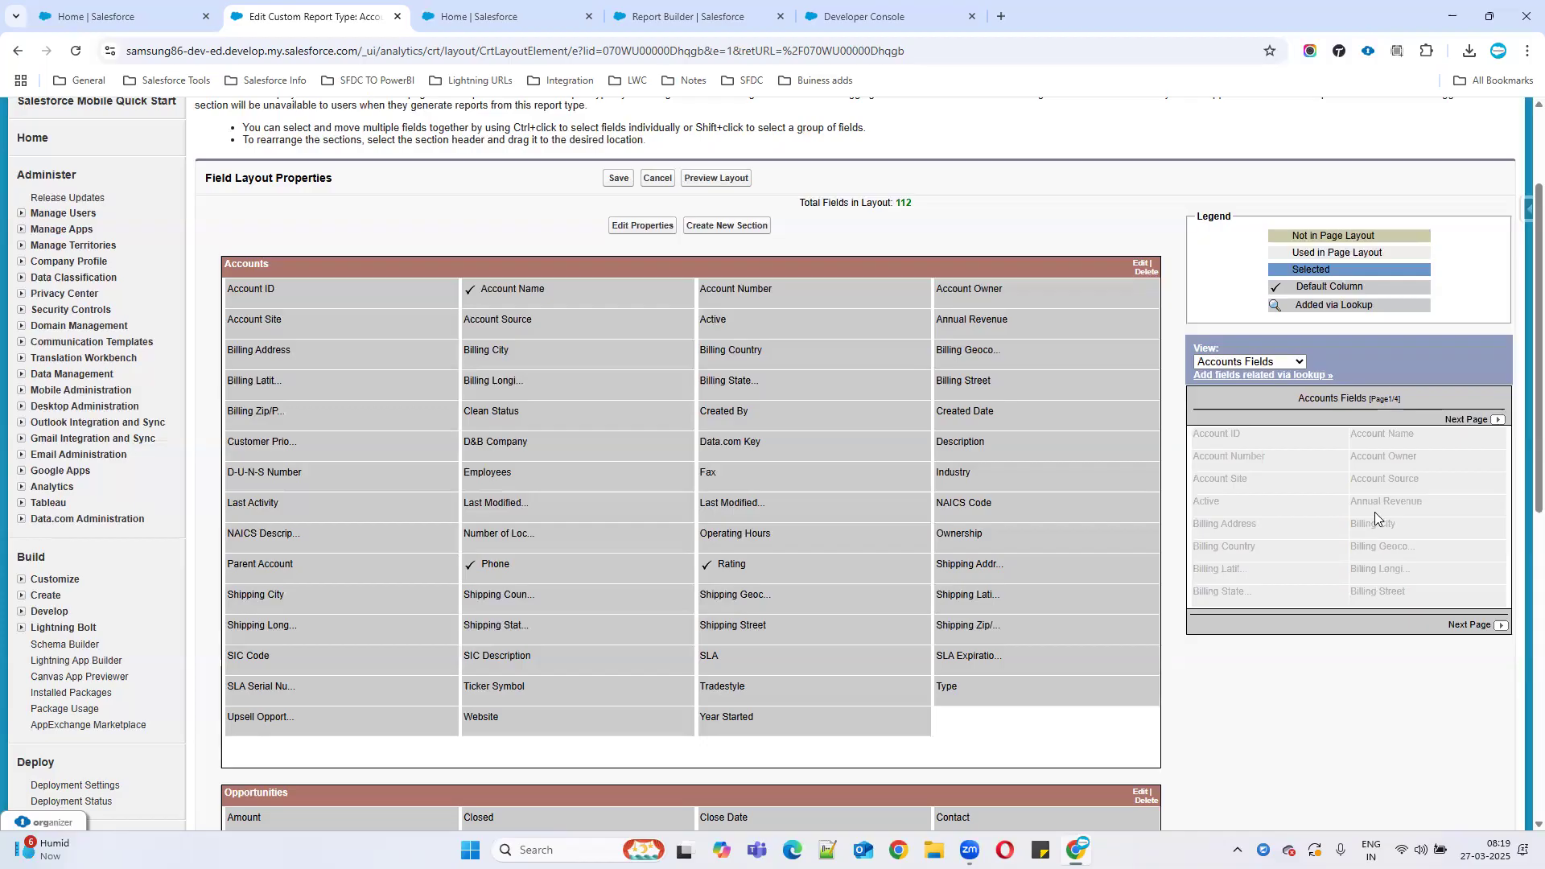
pyautogui.scroll(-2, 1374, 512)
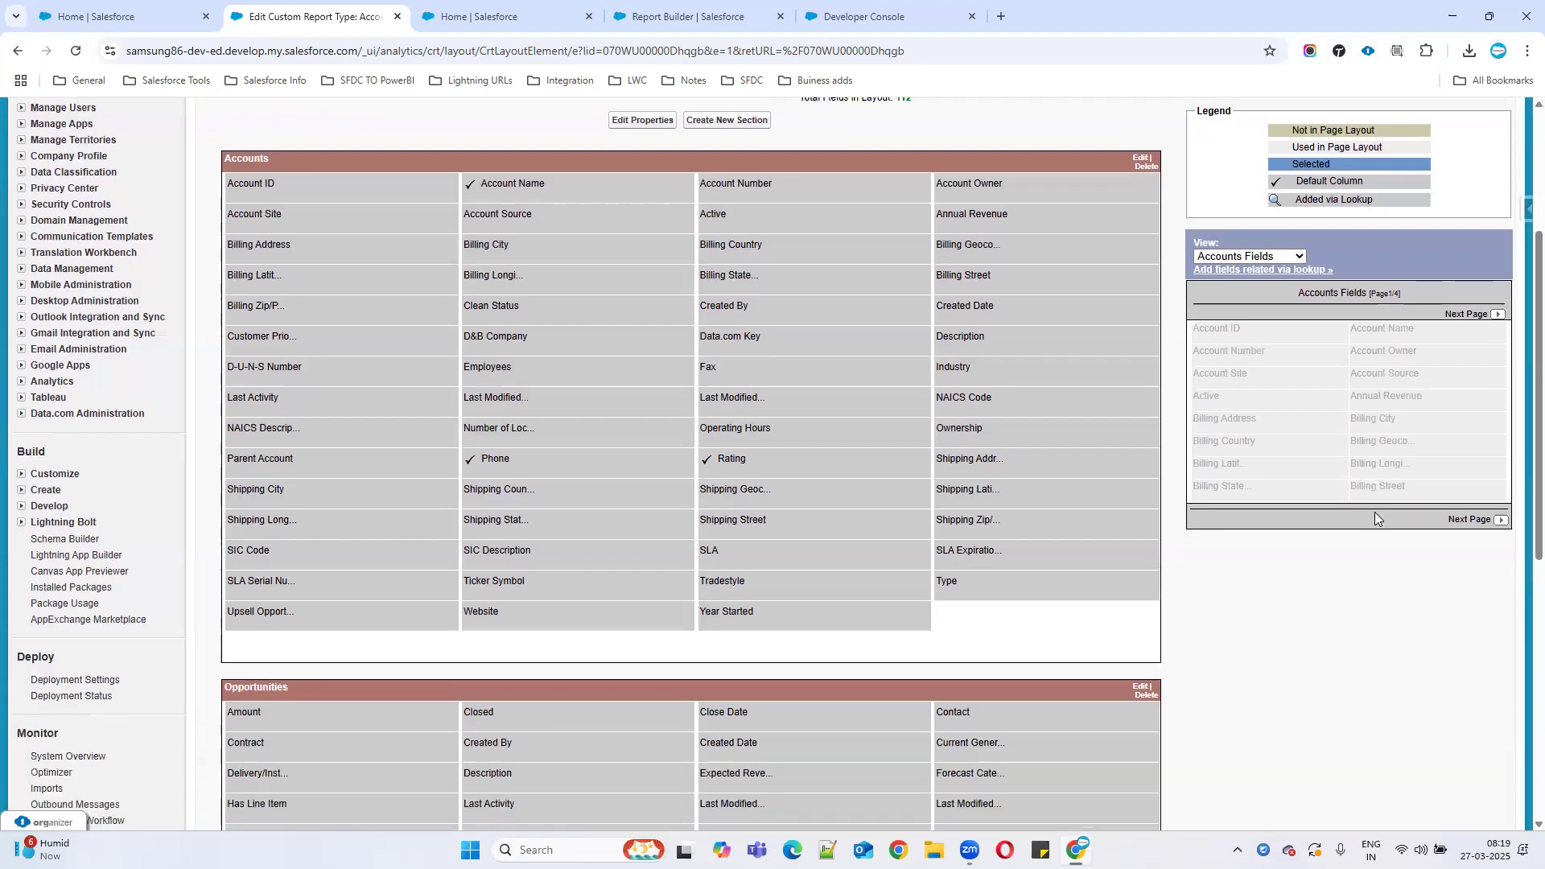
pyautogui.click(1498, 344)
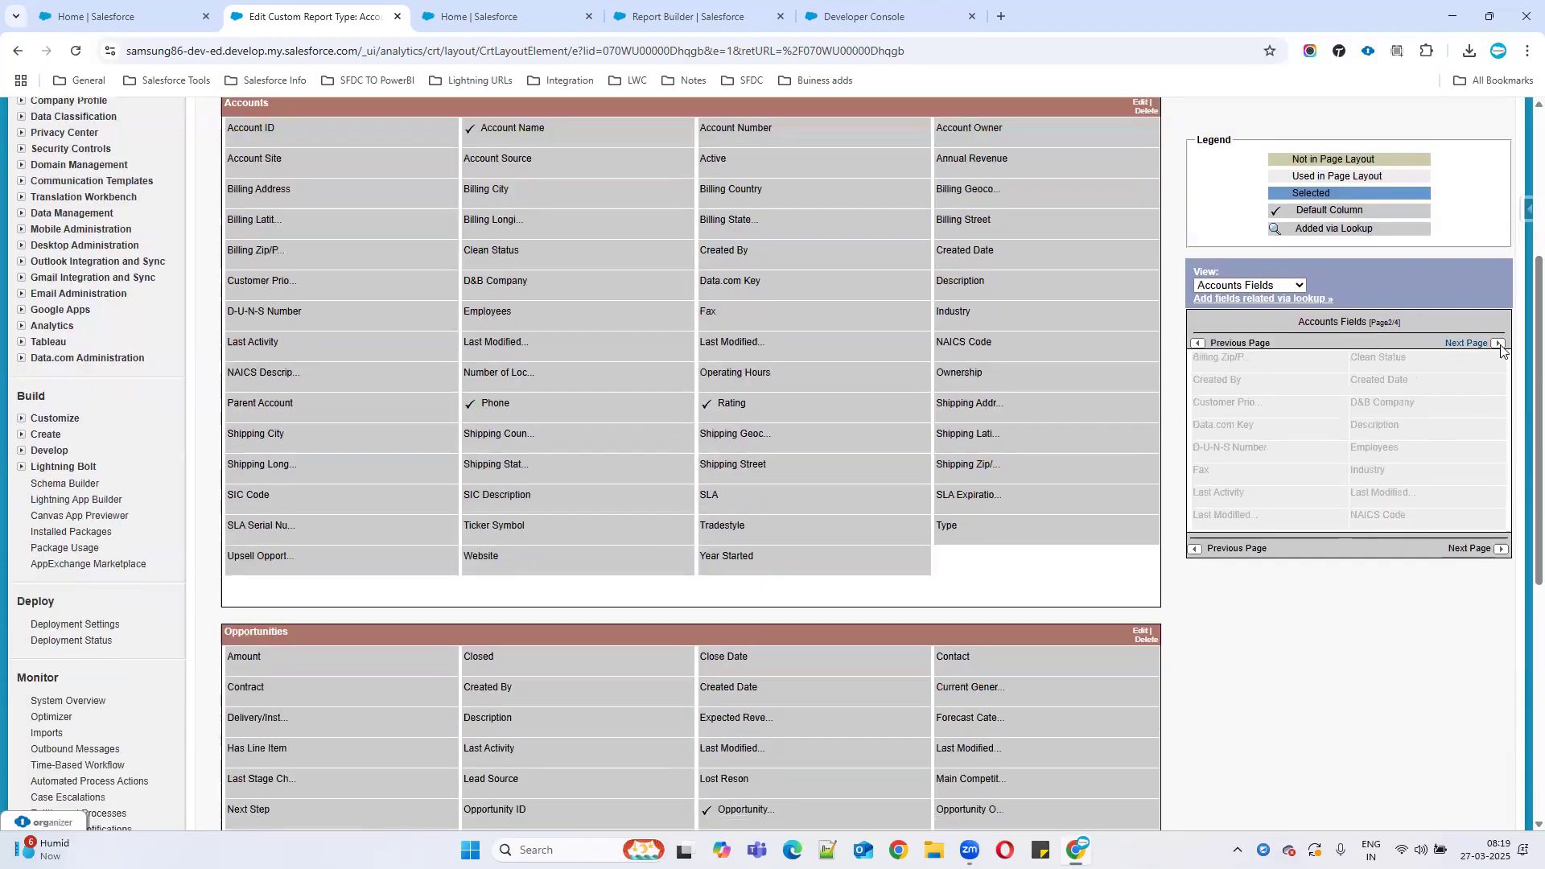
pyautogui.click(1498, 344)
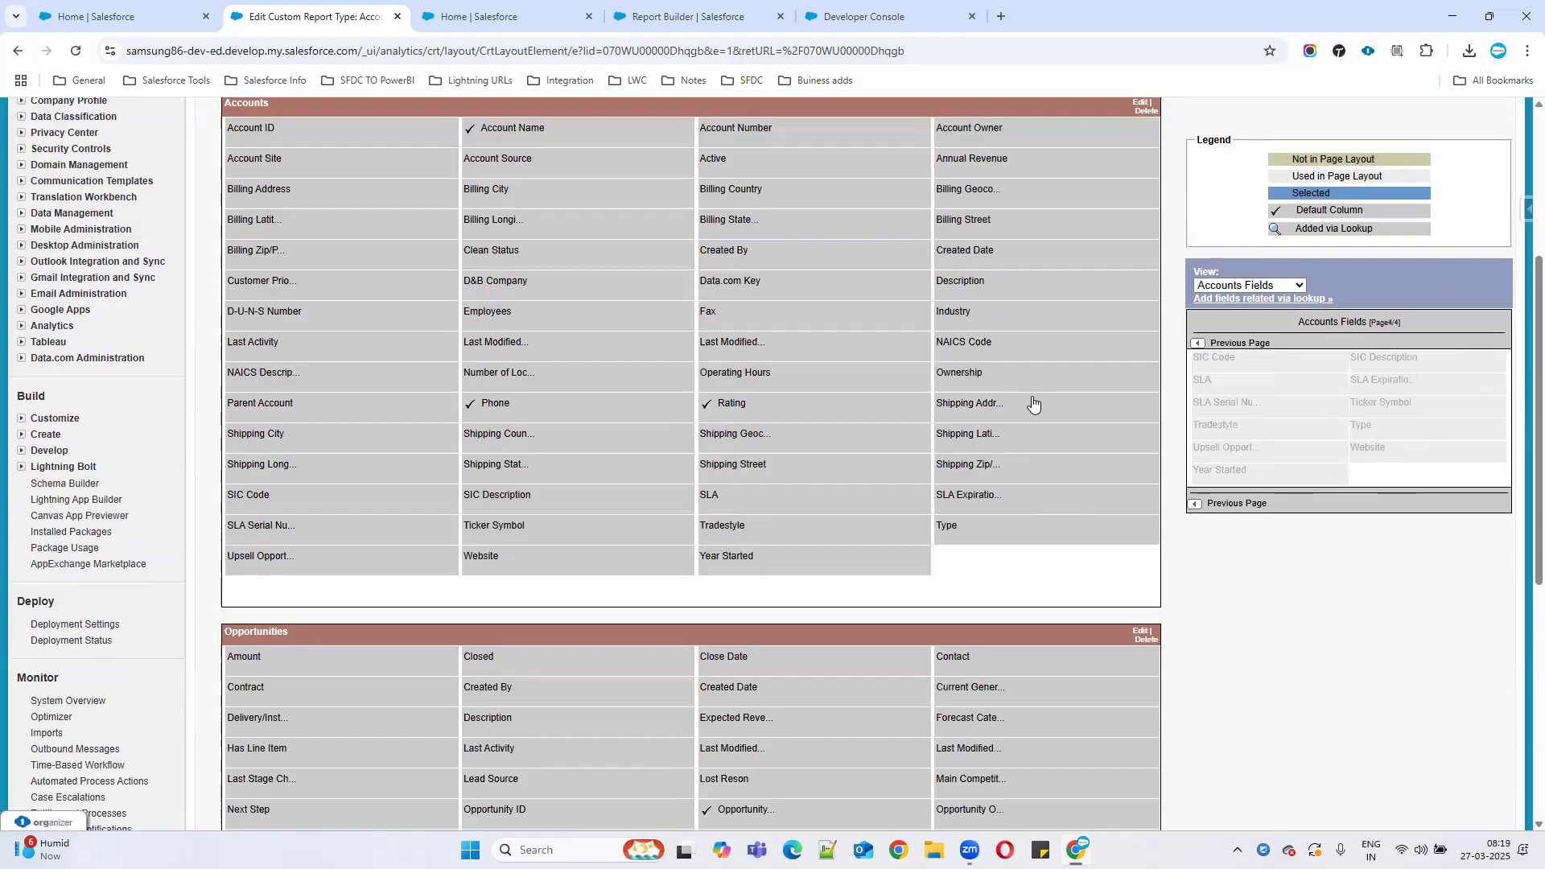
pyautogui.moveTo(962, 503); pyautogui.dragTo(1376, 383)
pyautogui.moveTo(994, 481); pyautogui.dragTo(1361, 374)
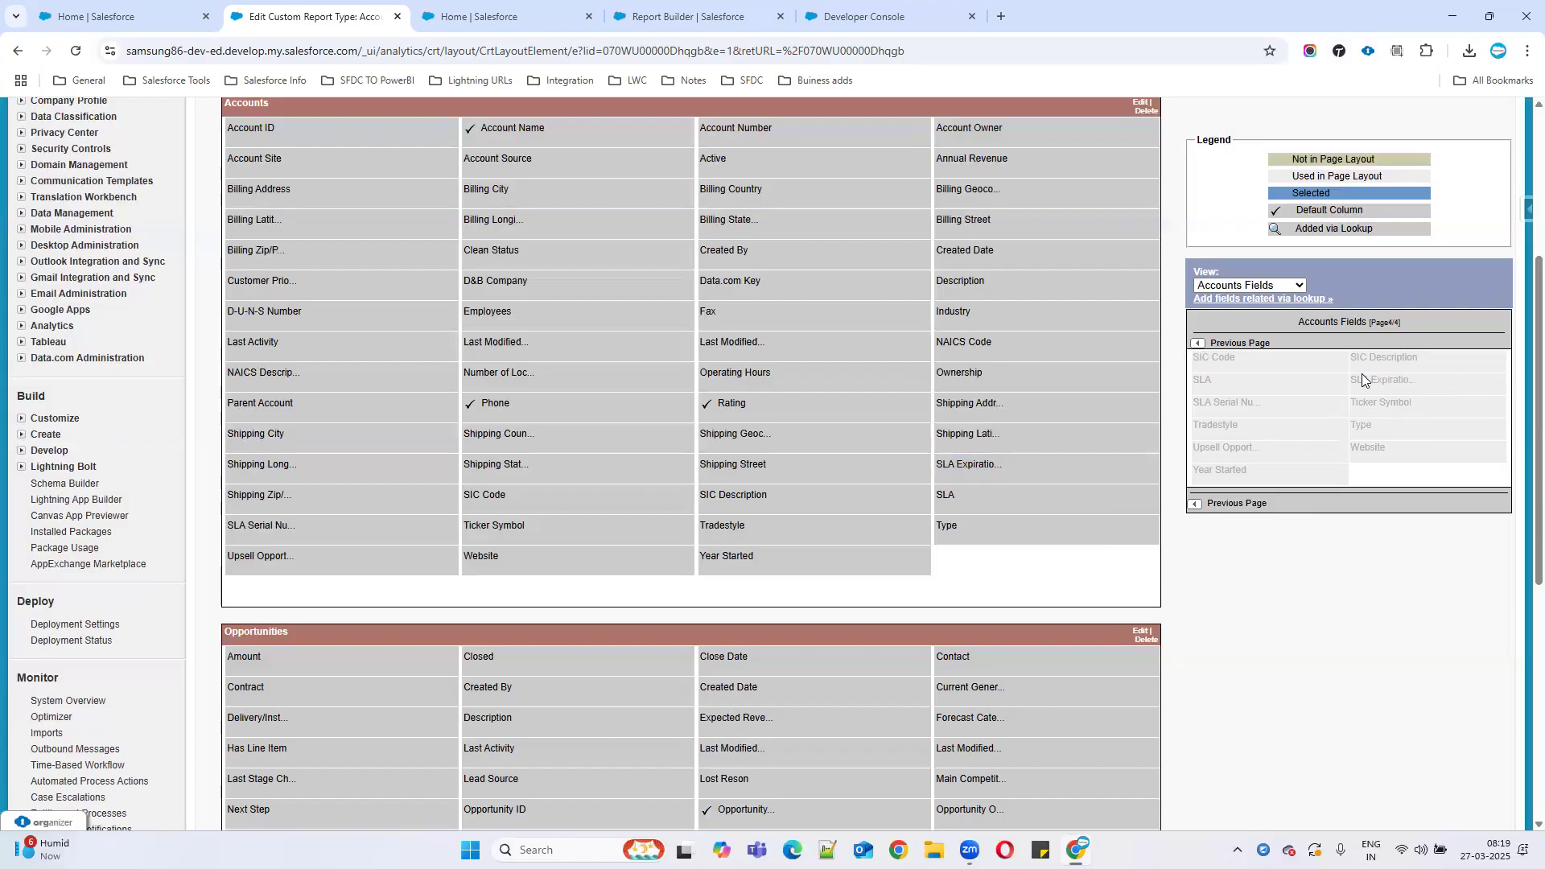
pyautogui.moveTo(966, 467); pyautogui.dragTo(1388, 478)
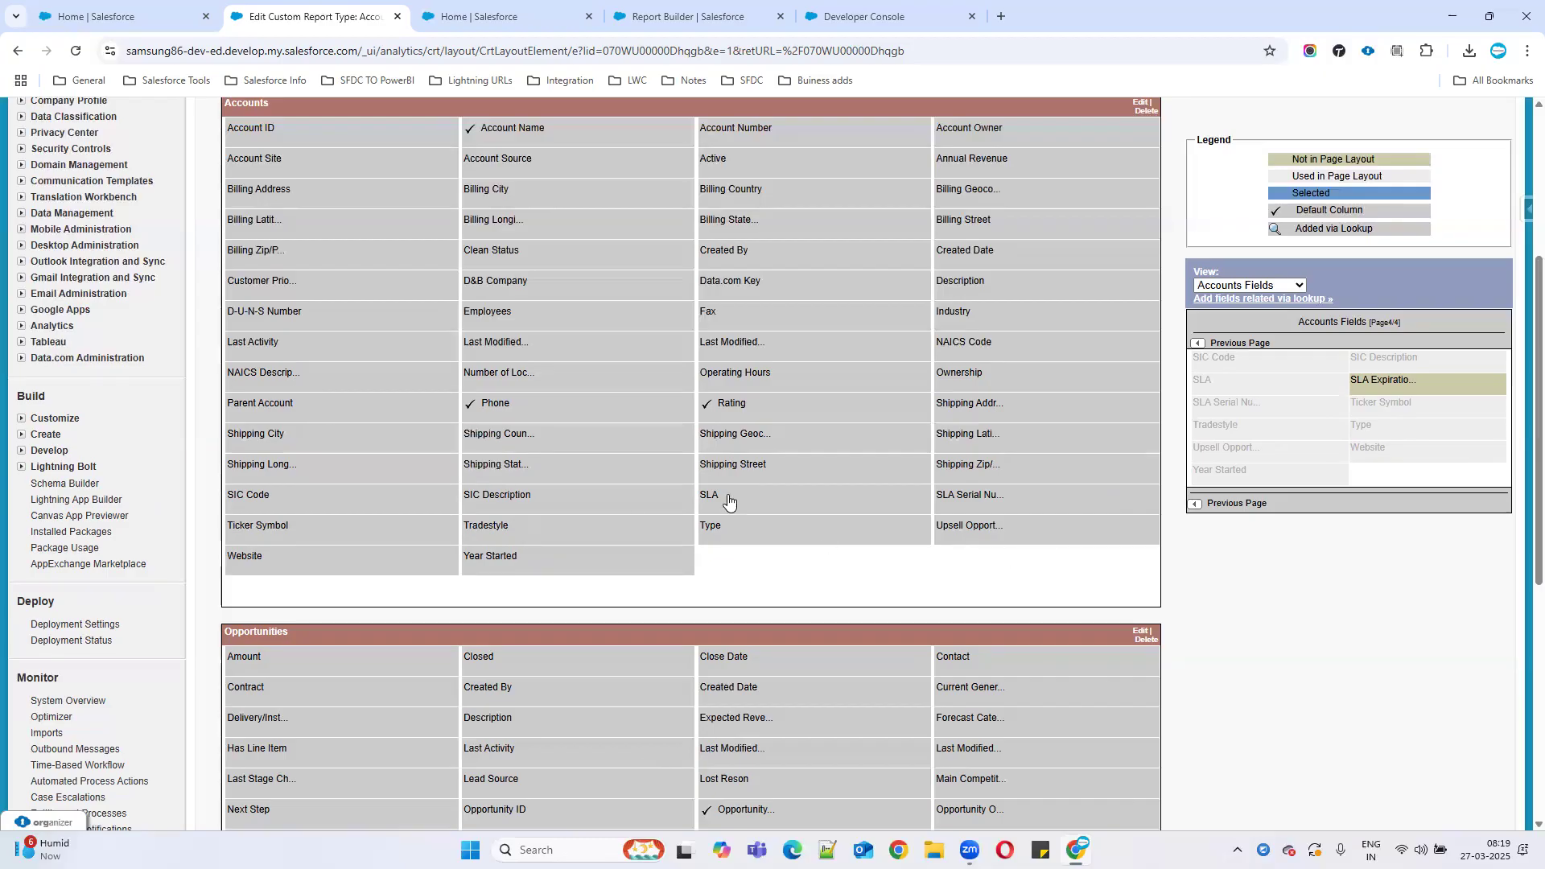
# Drag SIC Description out of the layout, then check available columns in Report Builder.
pyautogui.moveTo(728, 503)
pyautogui.moveTo(493, 499); pyautogui.dragTo(1391, 438)
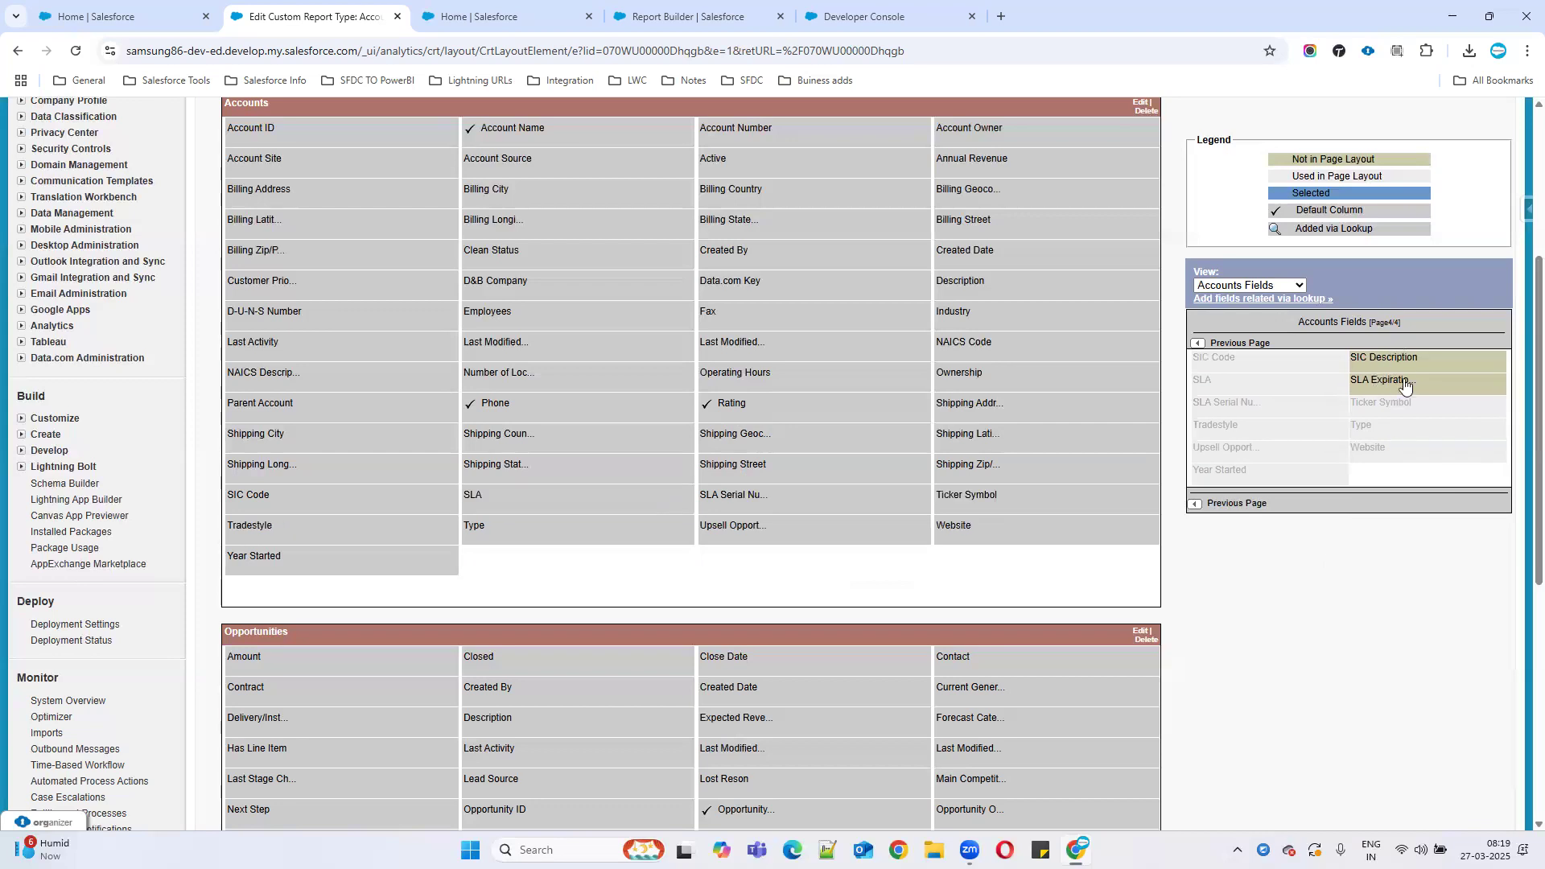
pyautogui.click(672, 7)
pyautogui.click(90, 384)
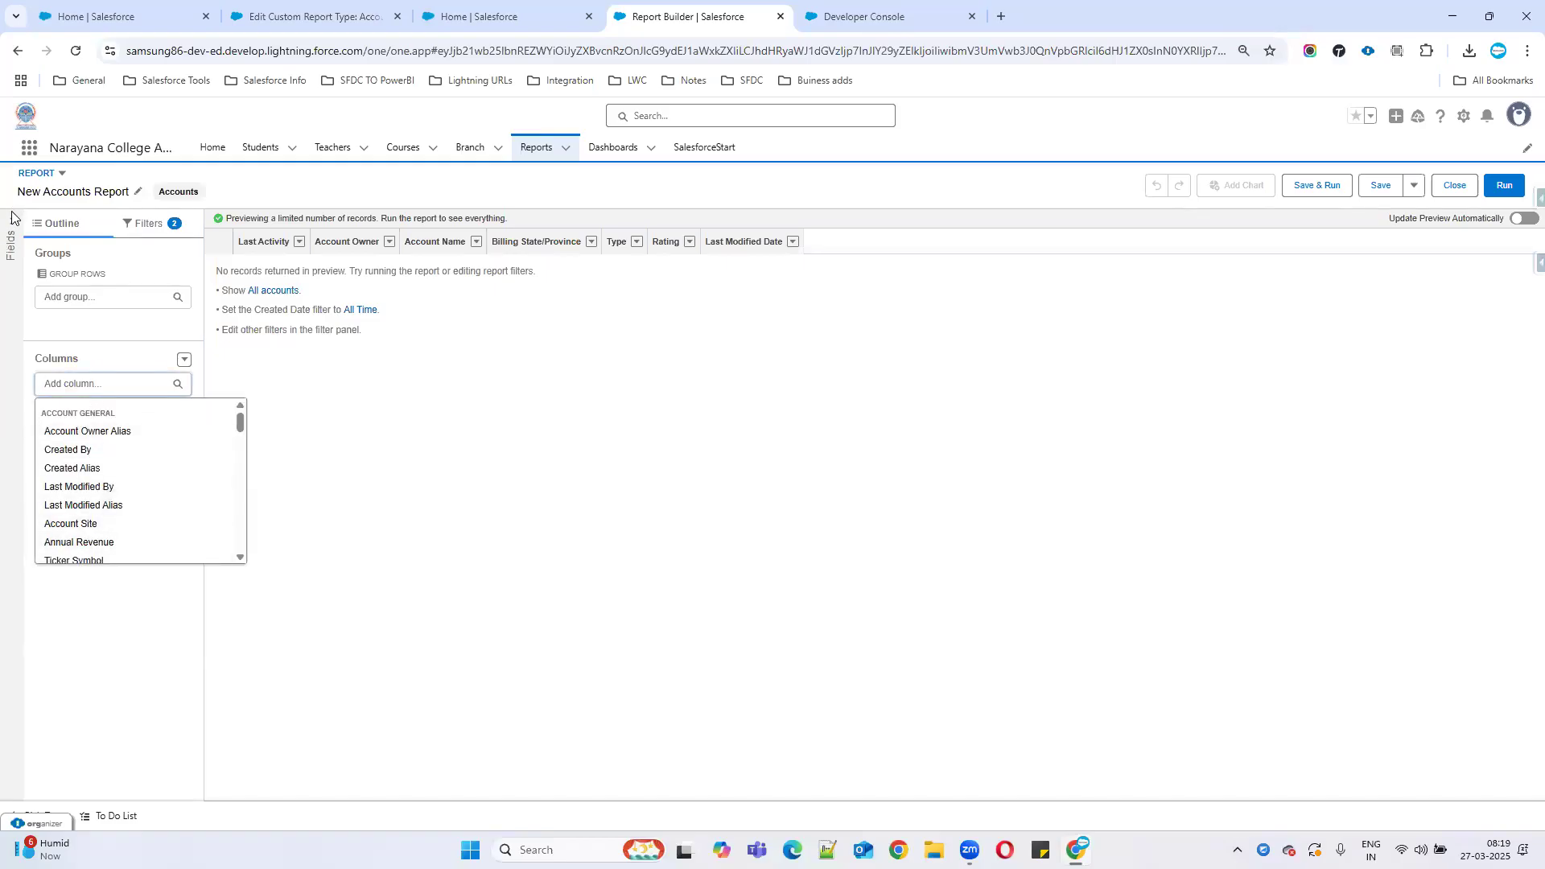
pyautogui.click(11, 218)
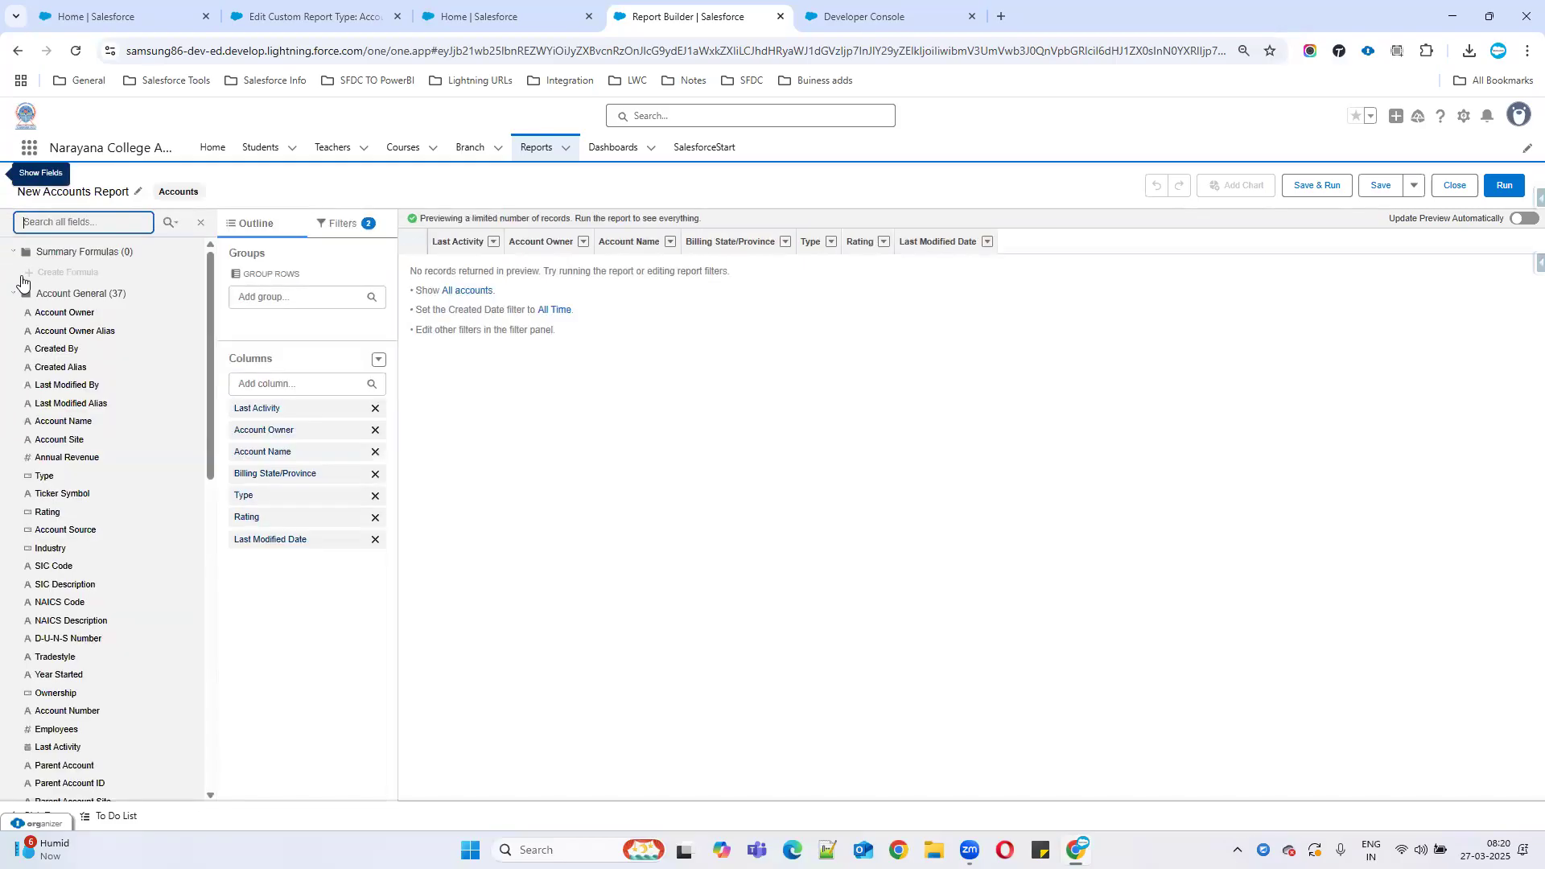
pyautogui.click(283, 387)
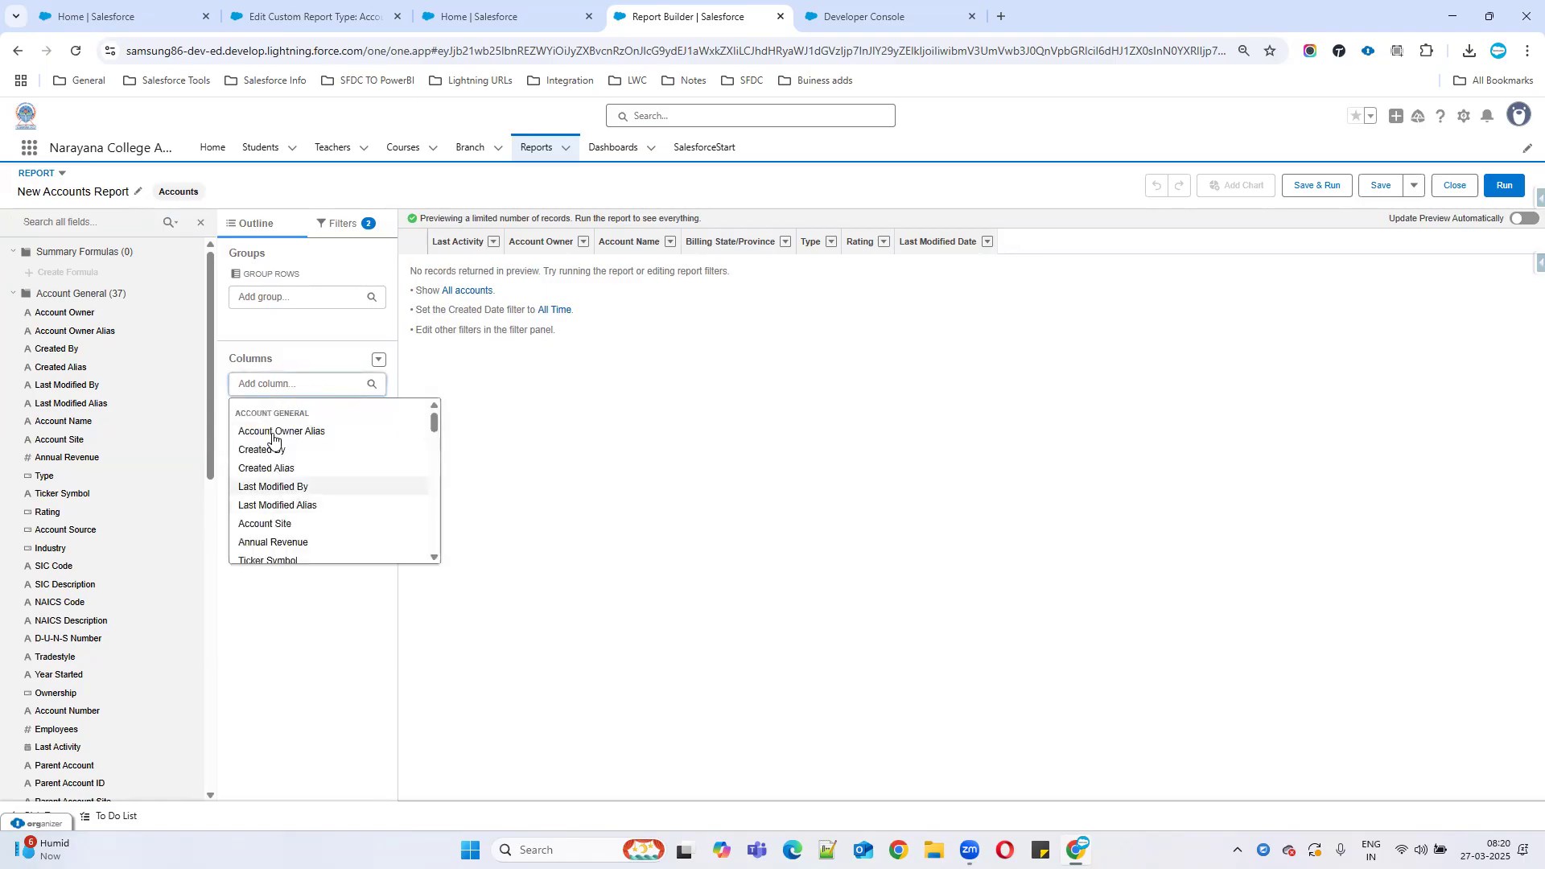
pyautogui.click(354, 16)
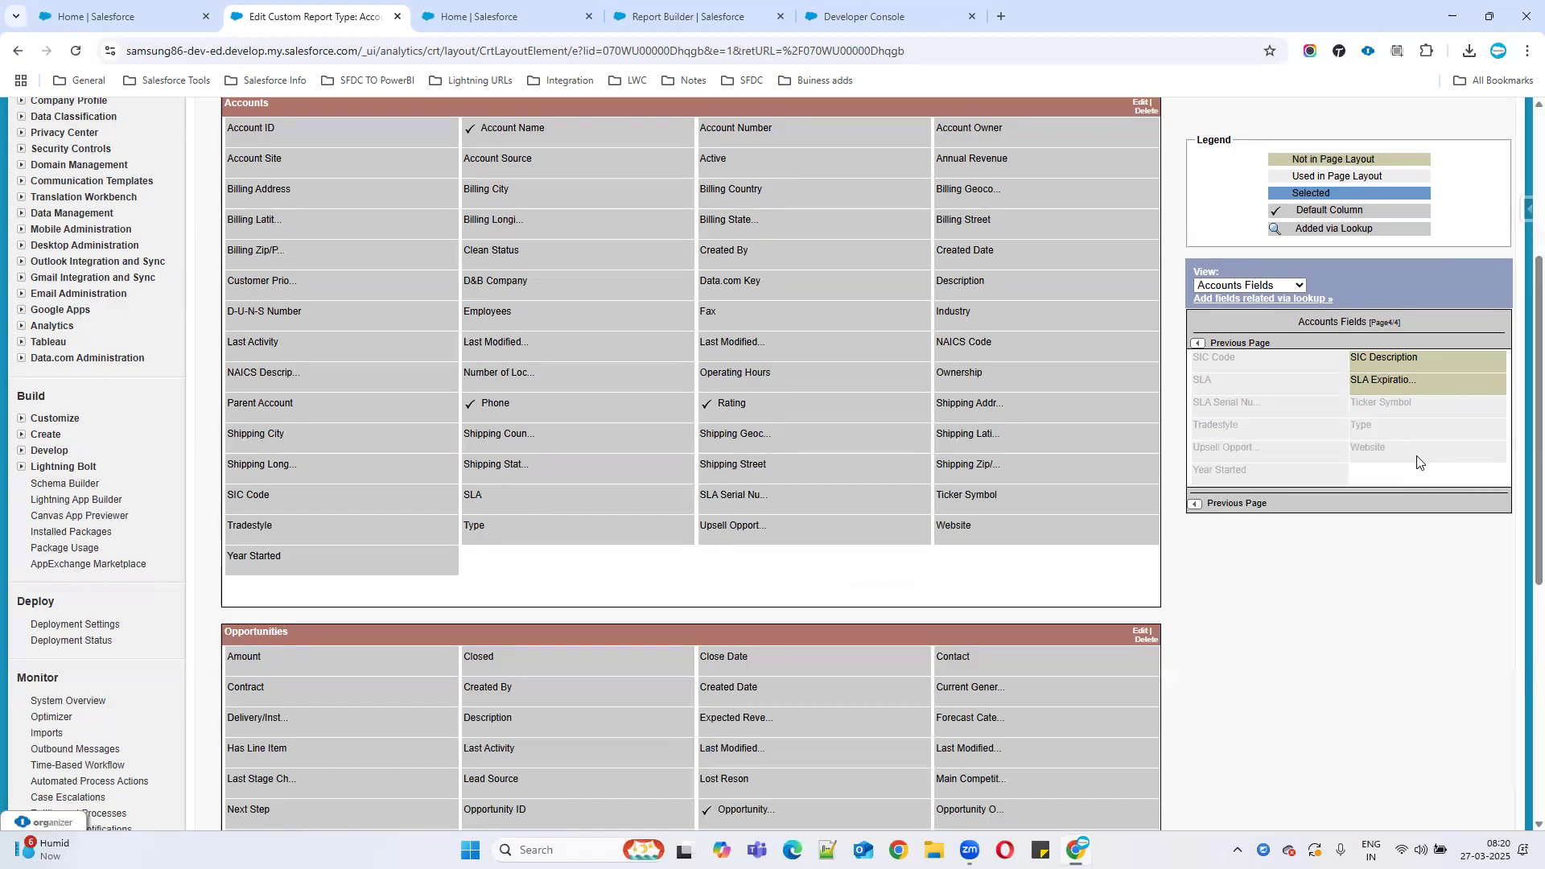
# List the Opportunities fields and confirm Amount as a default column.
pyautogui.scroll(-3, 927, 576)
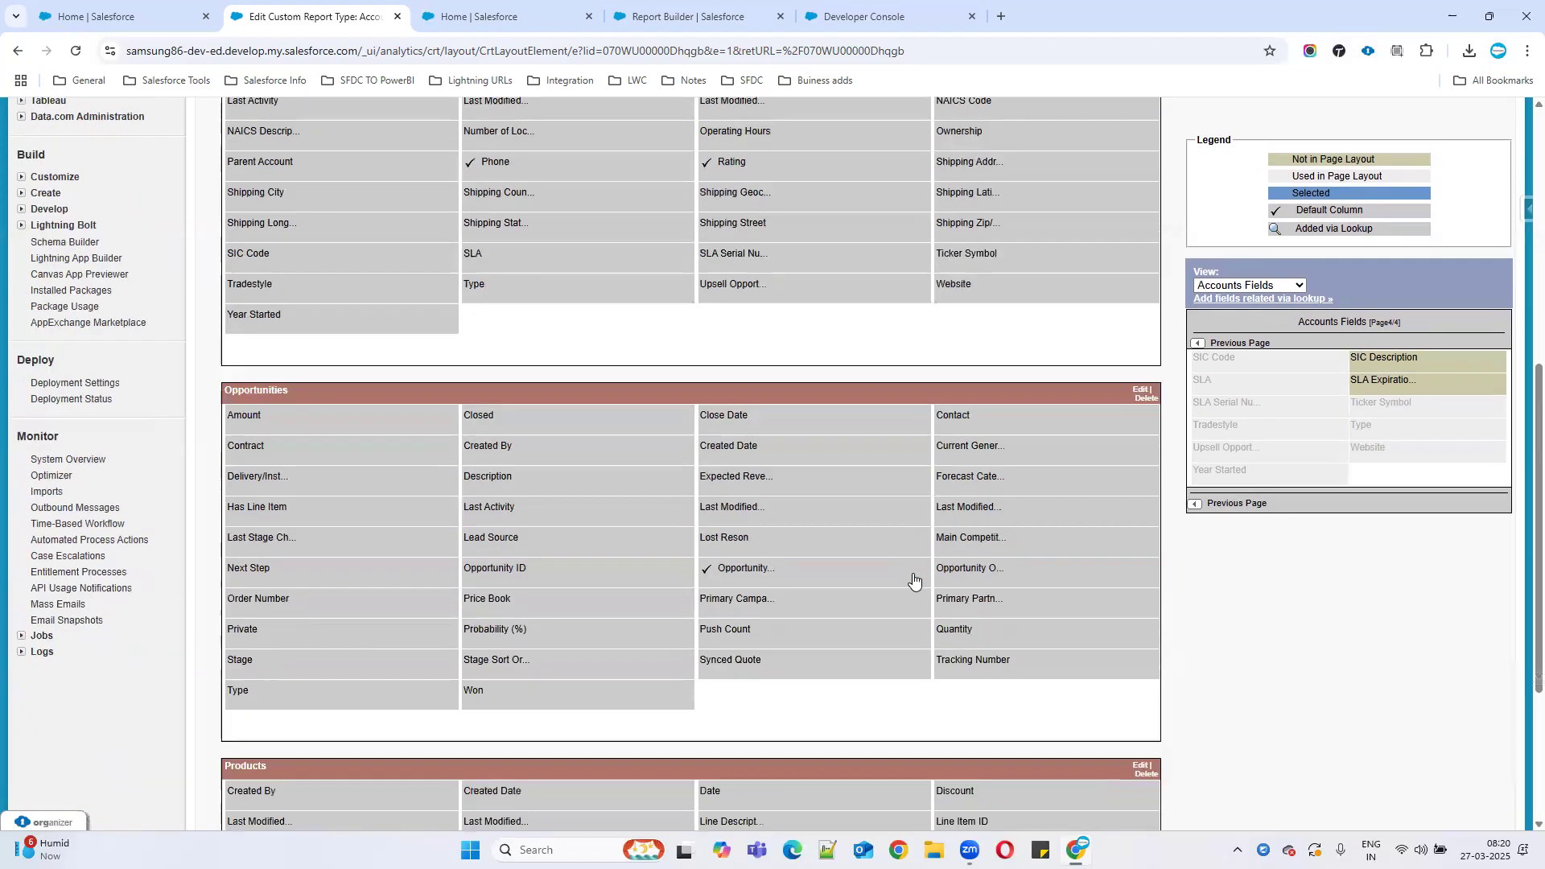
pyautogui.click(1246, 286)
pyautogui.click(1244, 323)
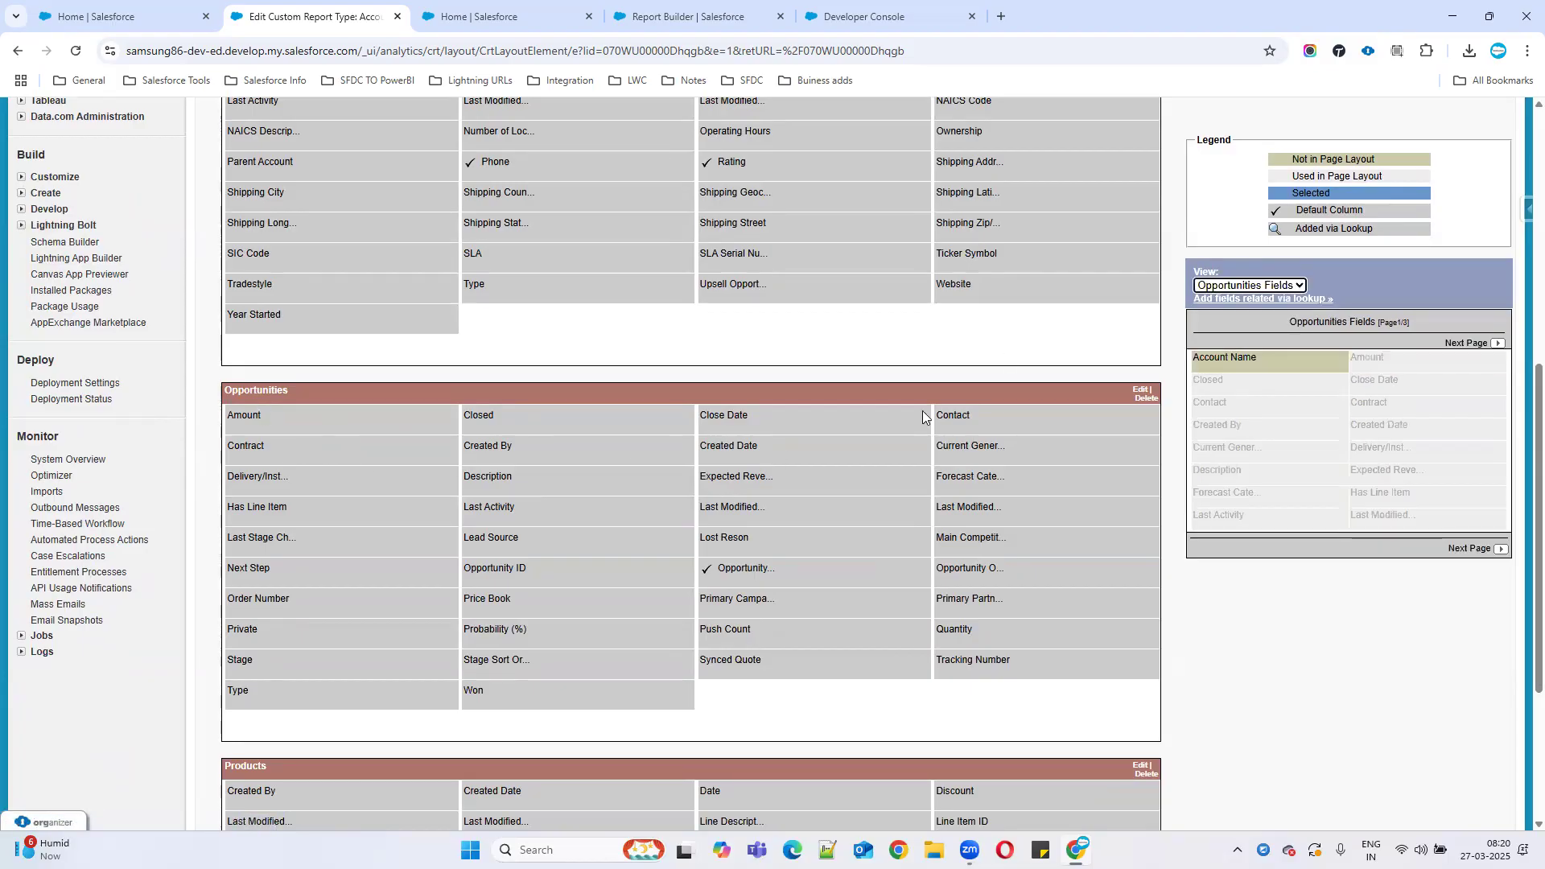
pyautogui.moveTo(735, 572)
pyautogui.click(298, 429)
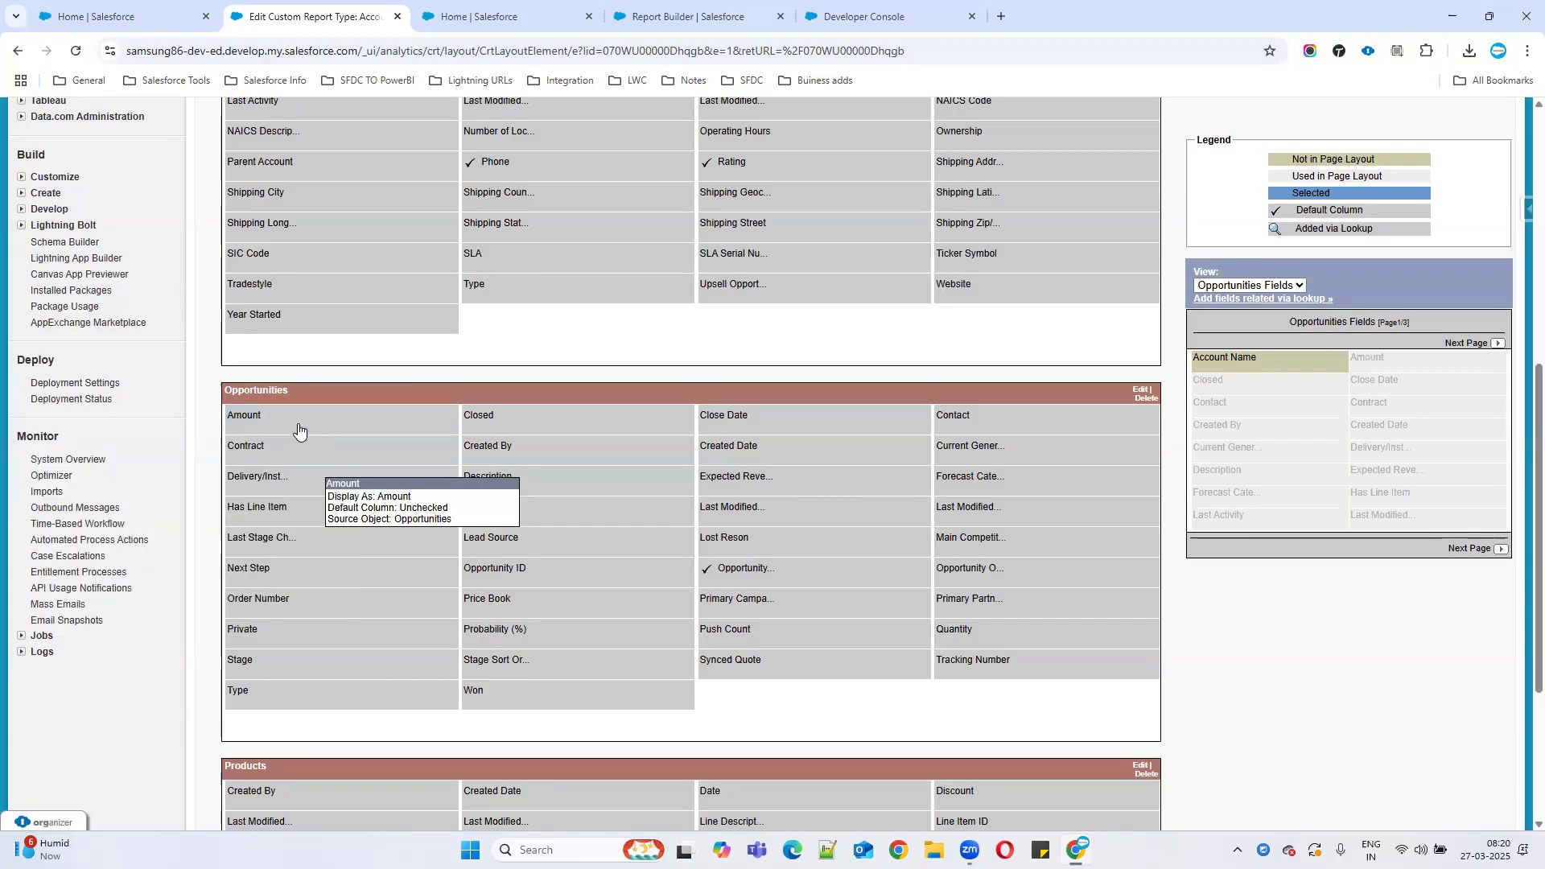
pyautogui.doubleClick(331, 426)
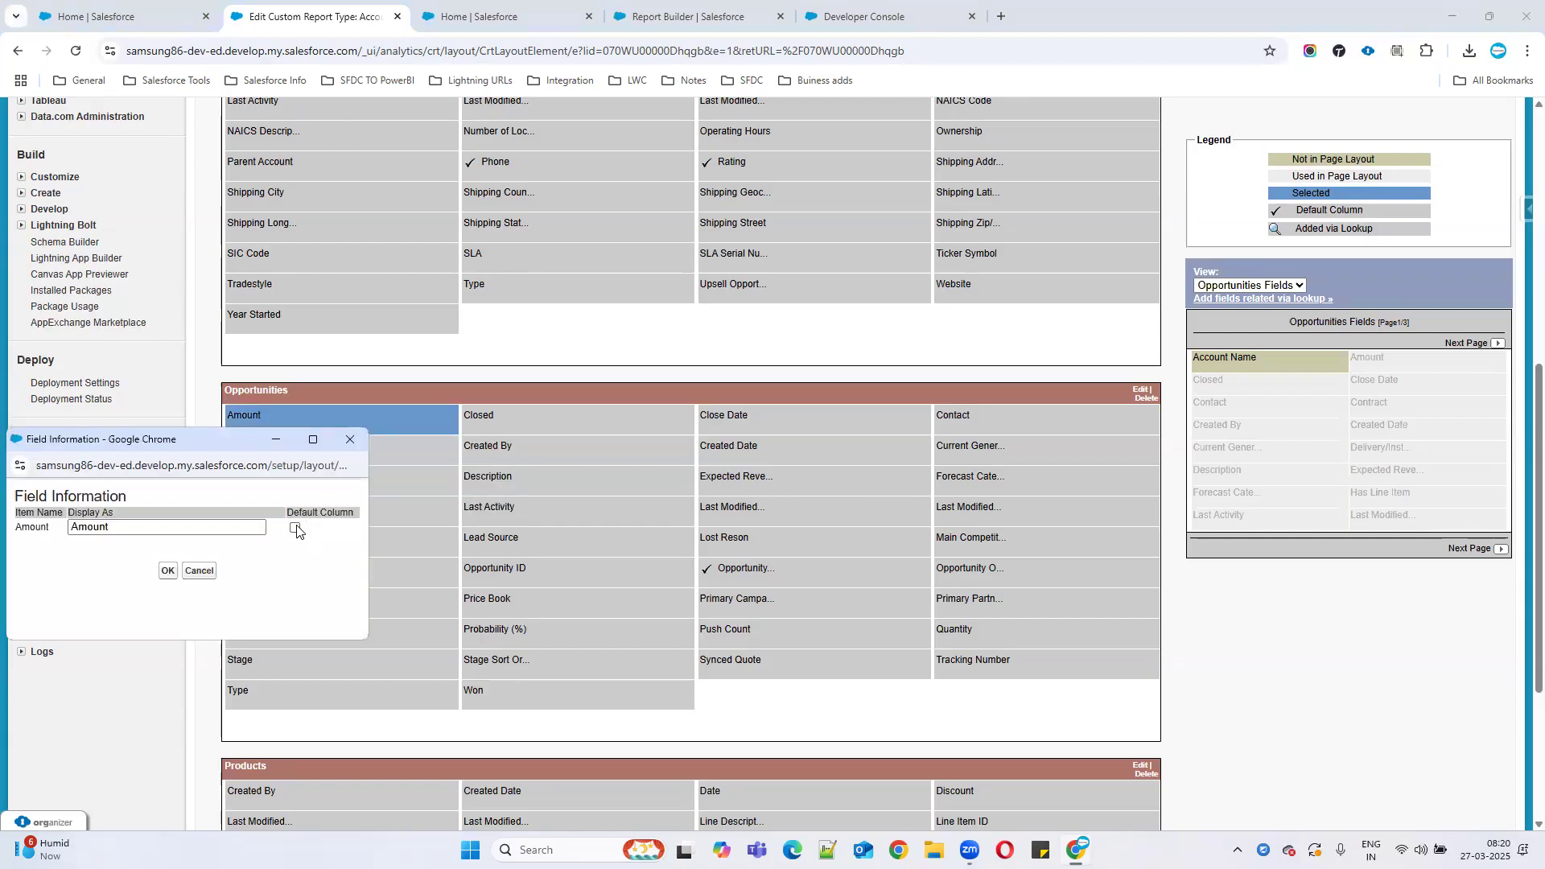
pyautogui.click(167, 571)
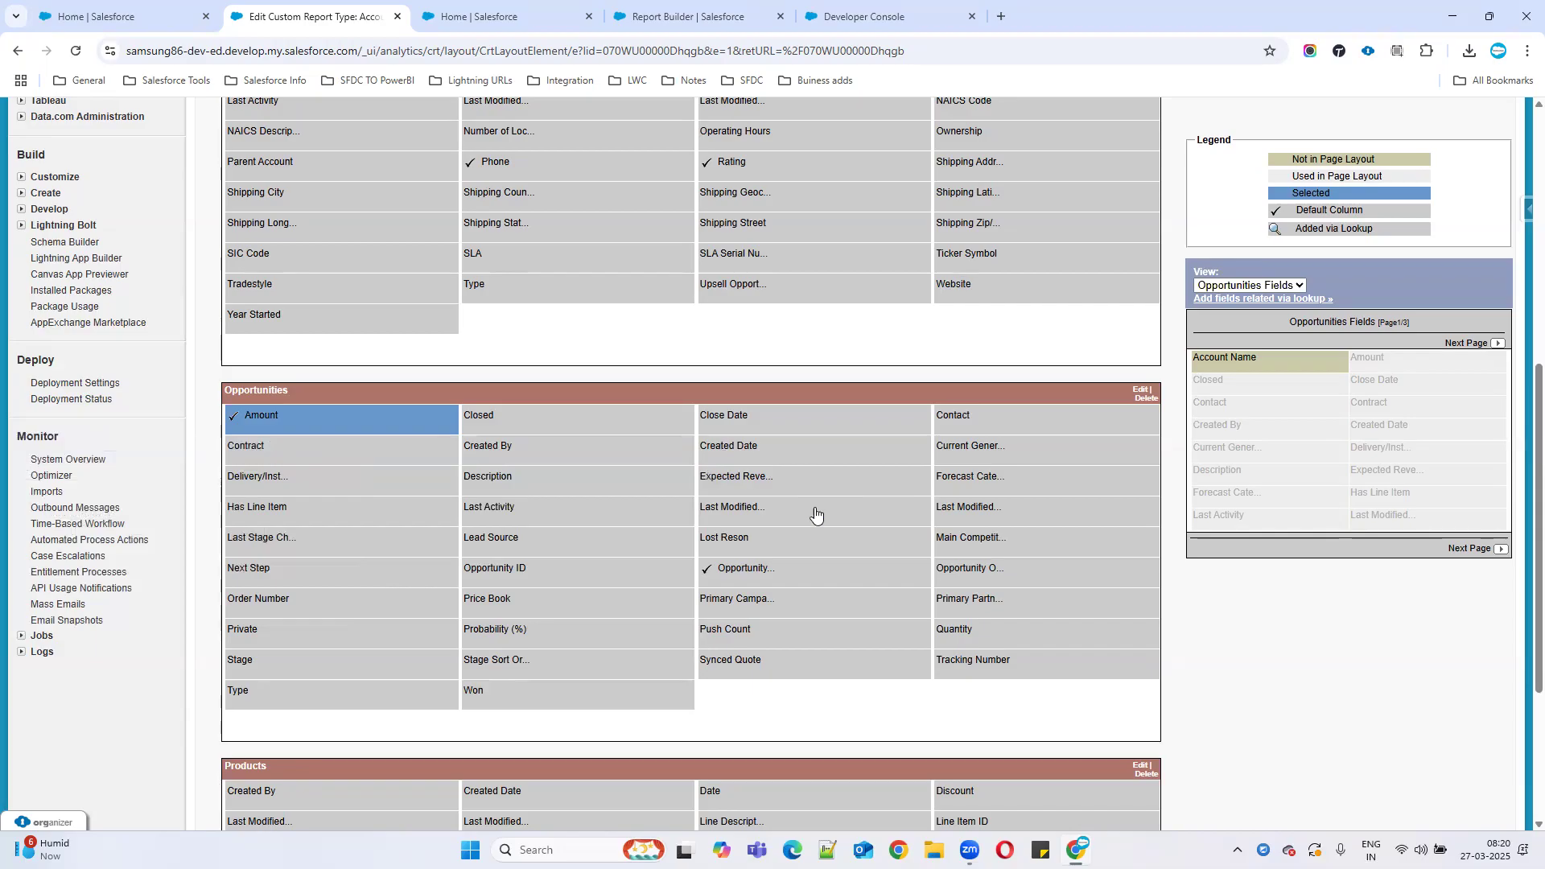
# Drag Last Modified Date out of the Opportunities section into the unused fields list.
pyautogui.scroll(-1, 1028, 581)
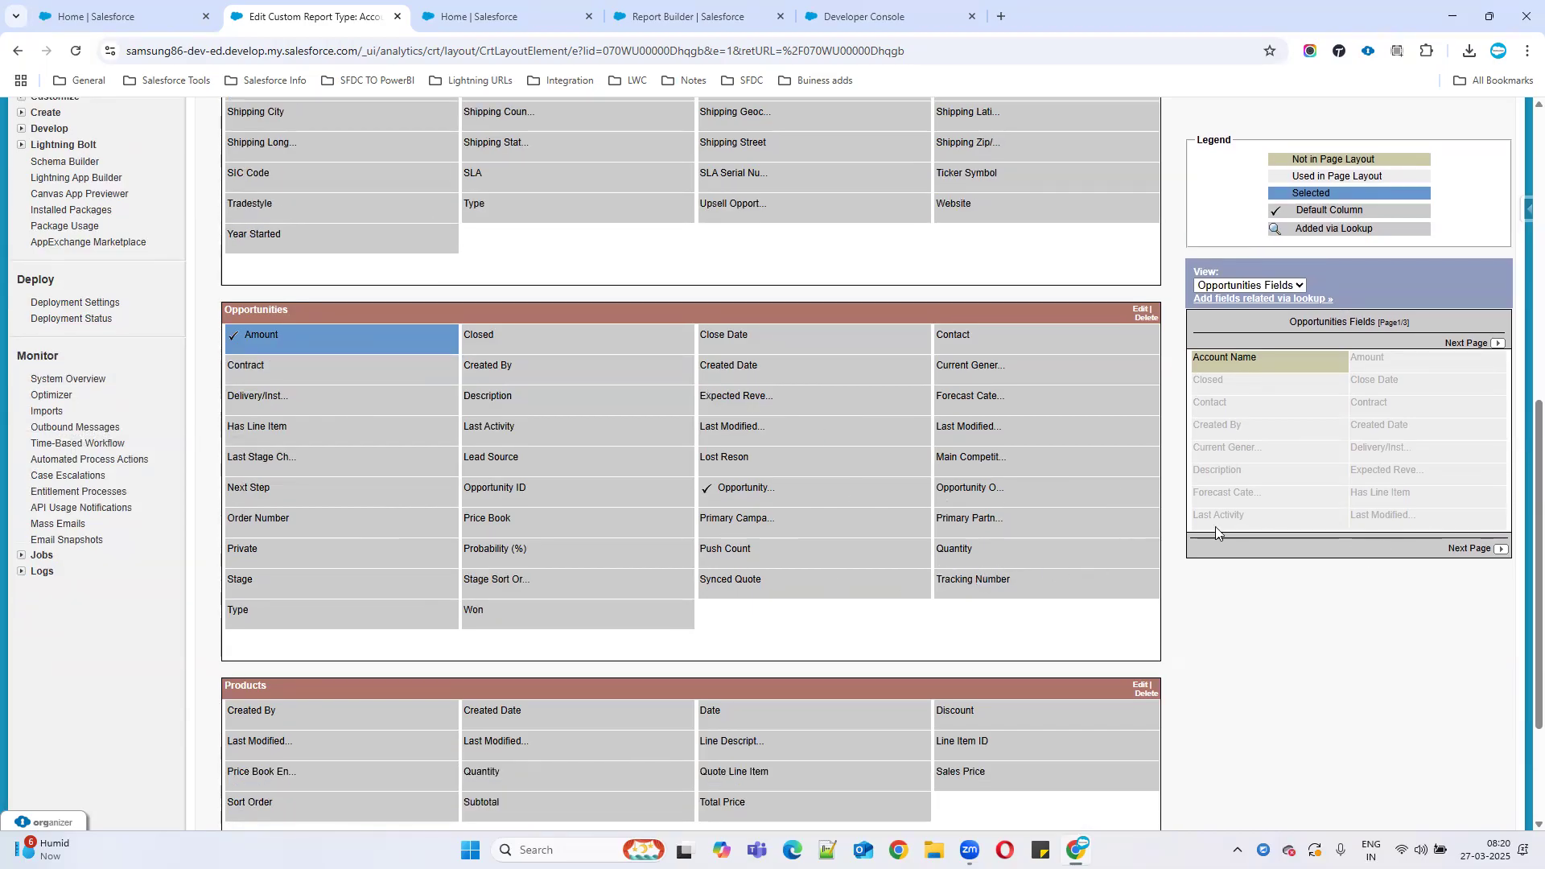
pyautogui.click(974, 435)
pyautogui.moveTo(1147, 468); pyautogui.dragTo(1388, 522)
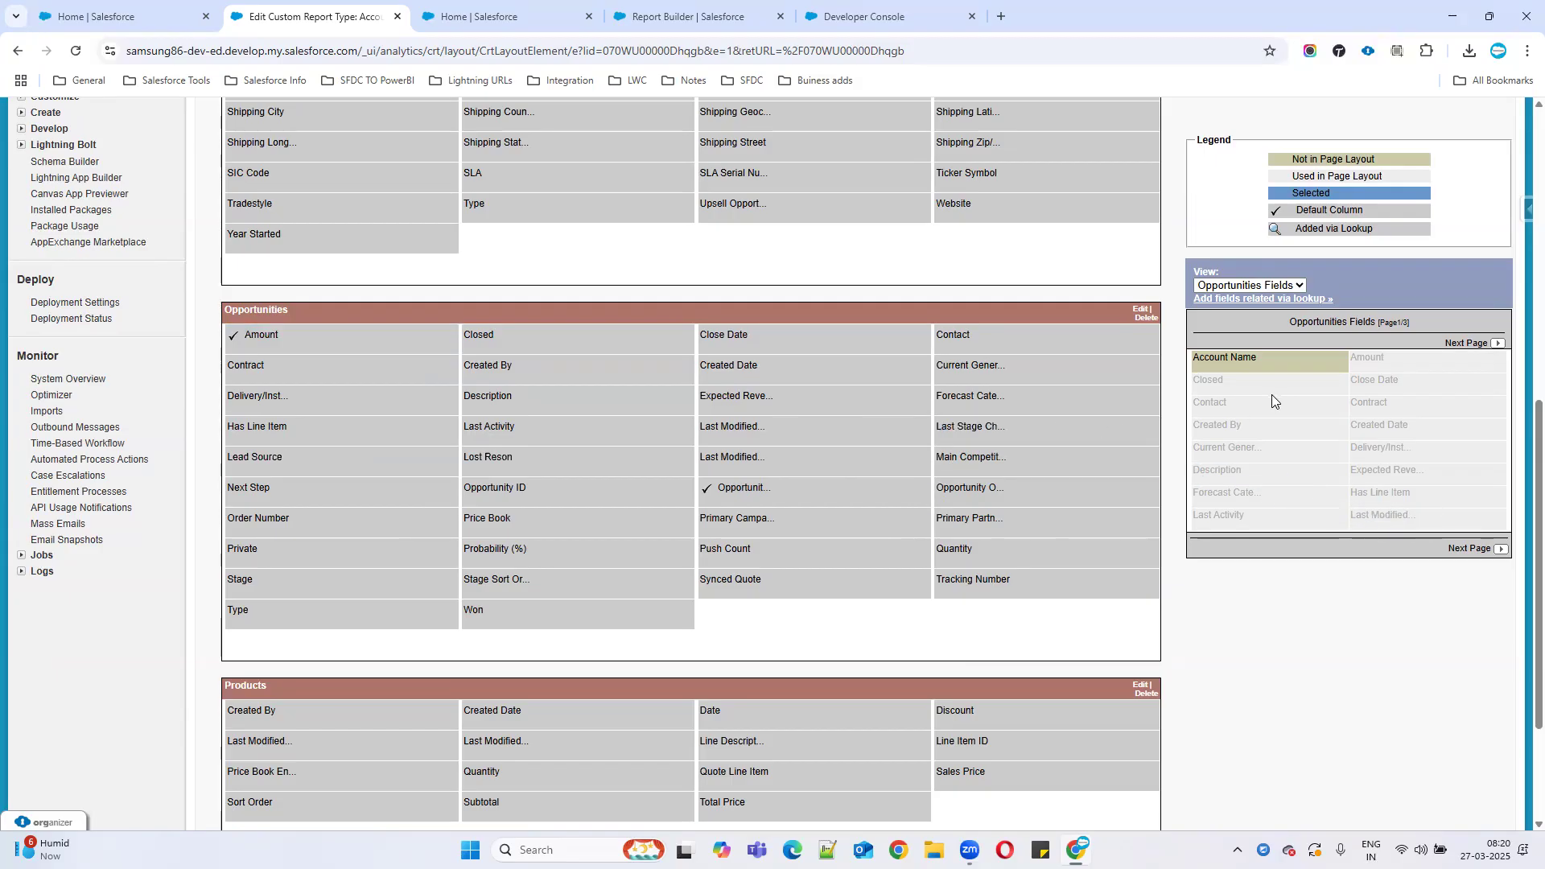
pyautogui.moveTo(793, 453); pyautogui.dragTo(1364, 541)
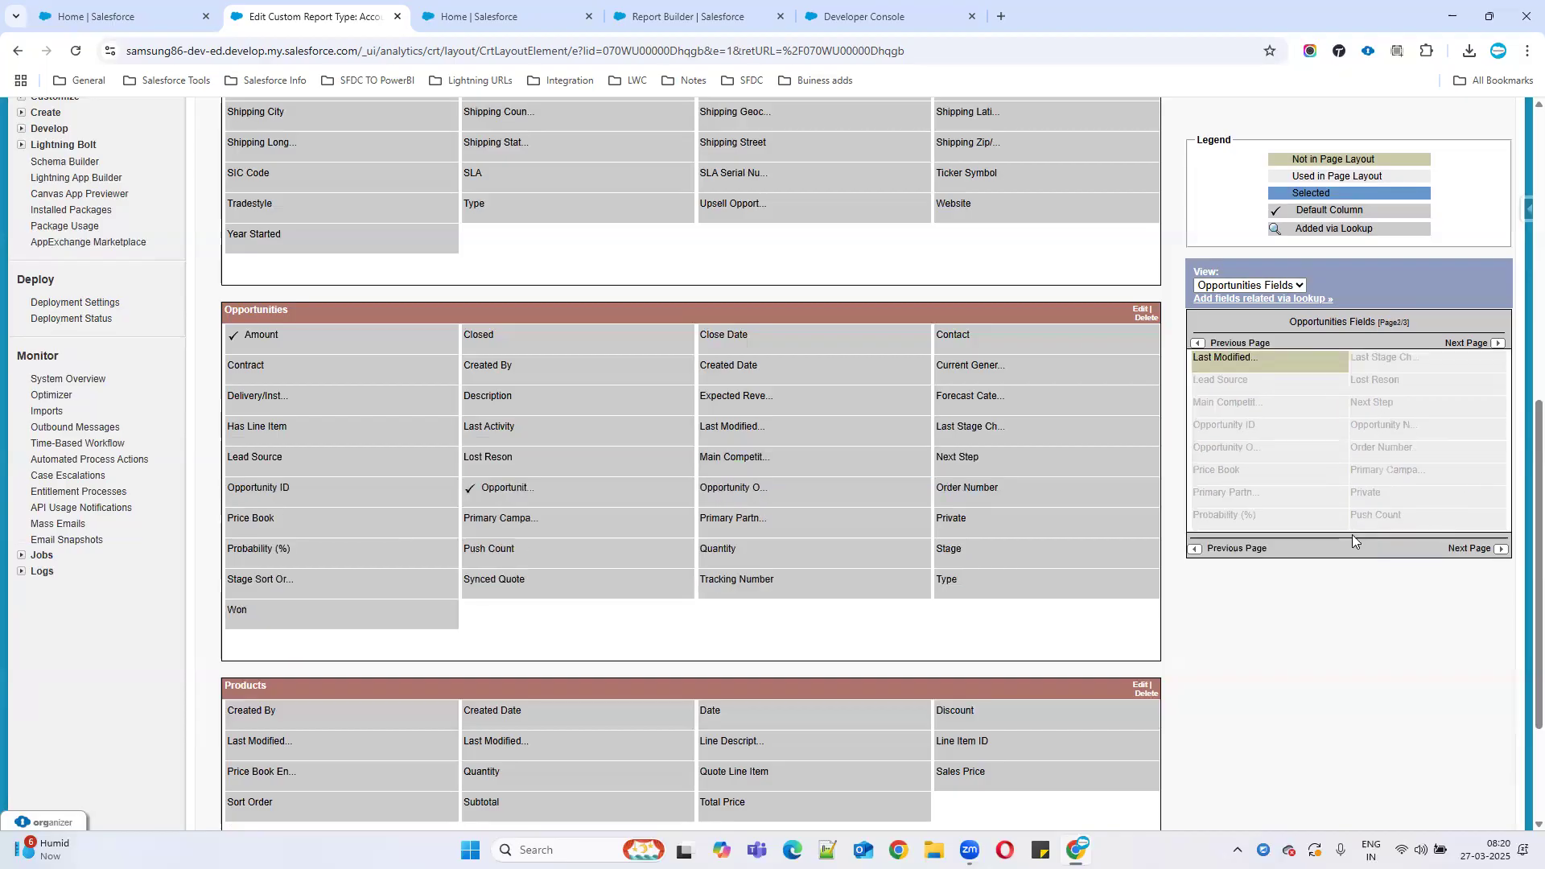
pyautogui.scroll(-2, 926, 591)
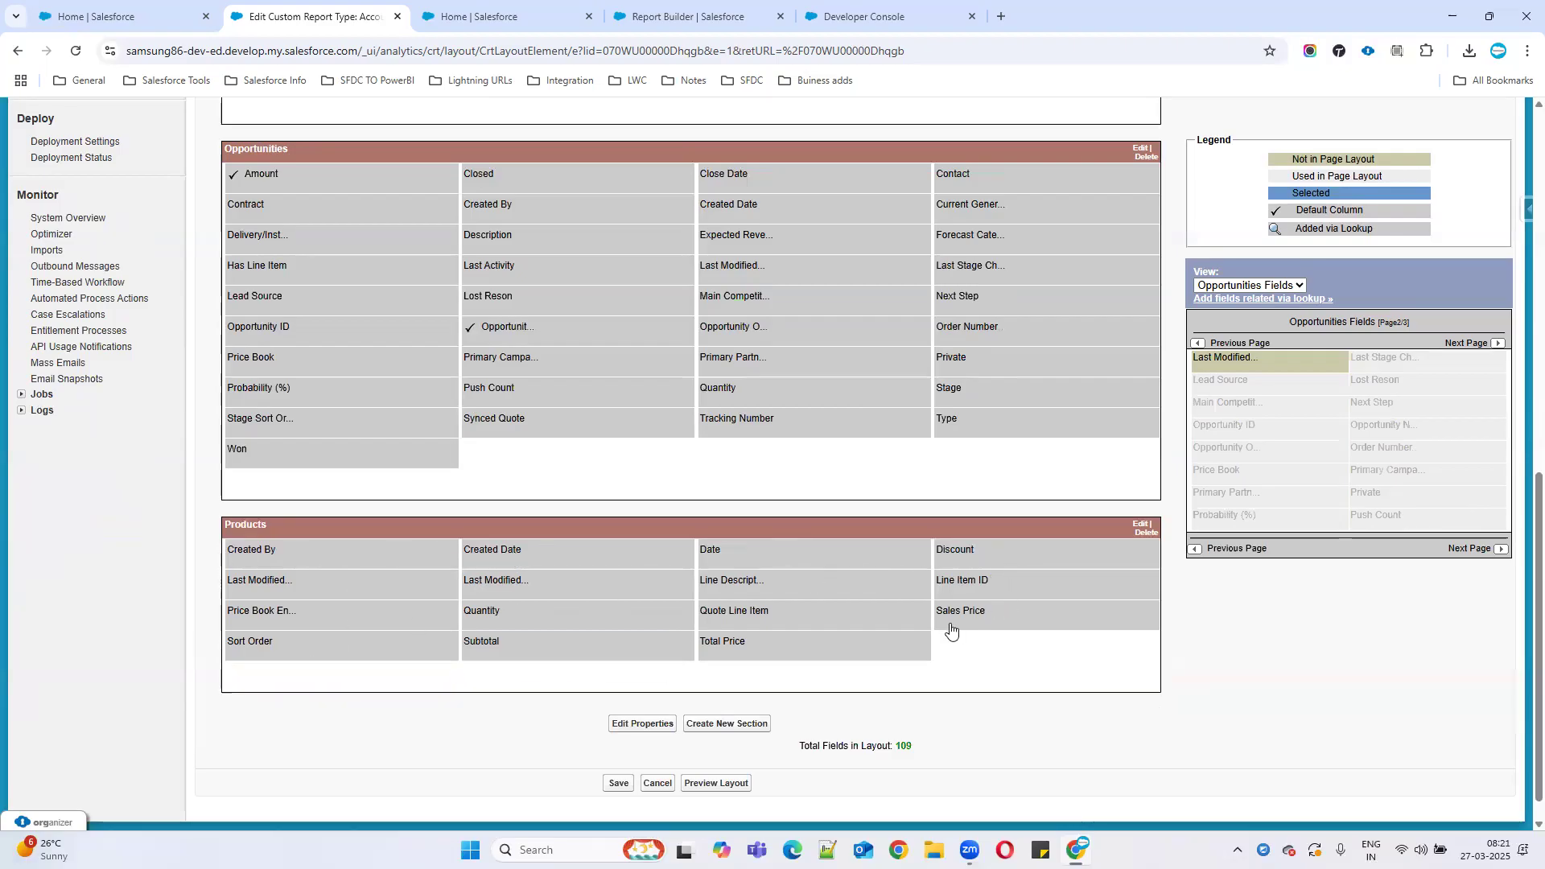
# Browse the Products fields and mark Line Item ID as a default column.
pyautogui.moveTo(891, 626)
pyautogui.moveTo(510, 602)
pyautogui.moveTo(808, 608)
pyautogui.moveTo(743, 616)
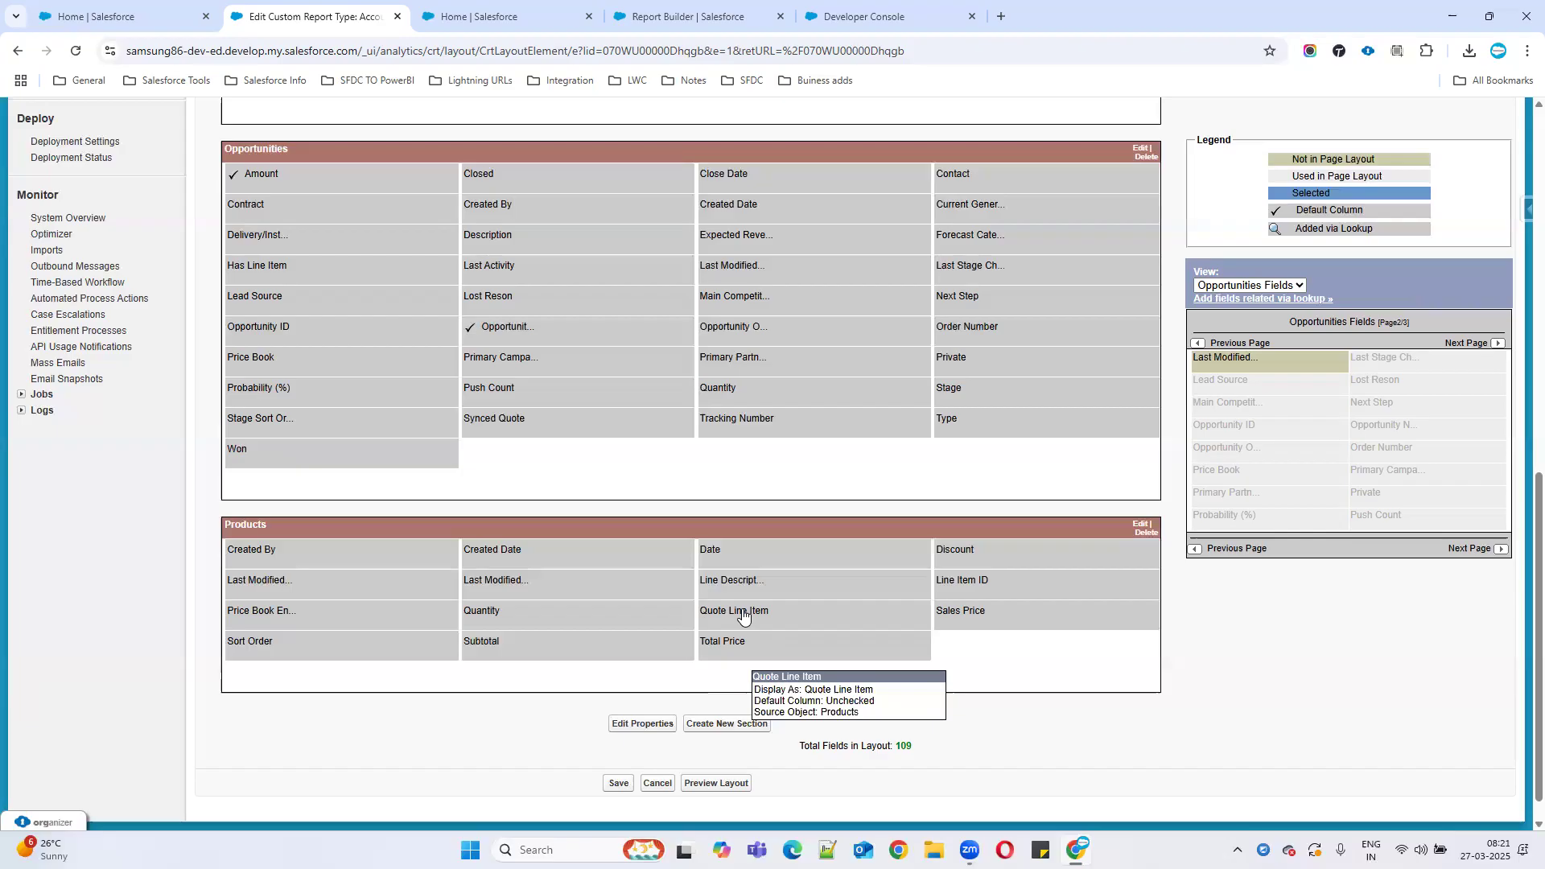
pyautogui.click(742, 612)
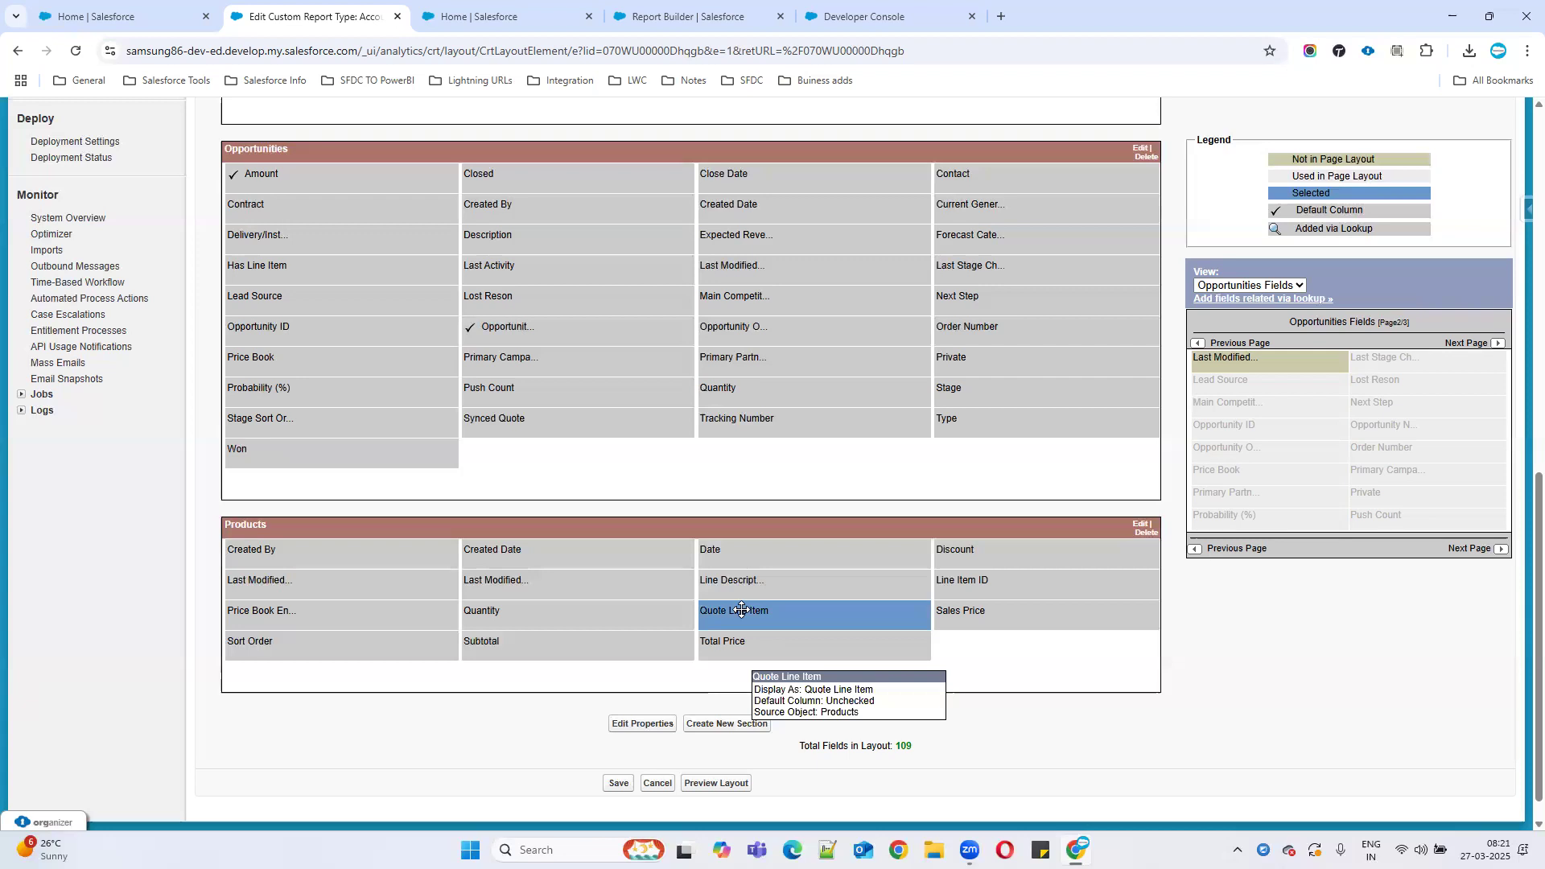
pyautogui.click(587, 613)
pyautogui.click(355, 619)
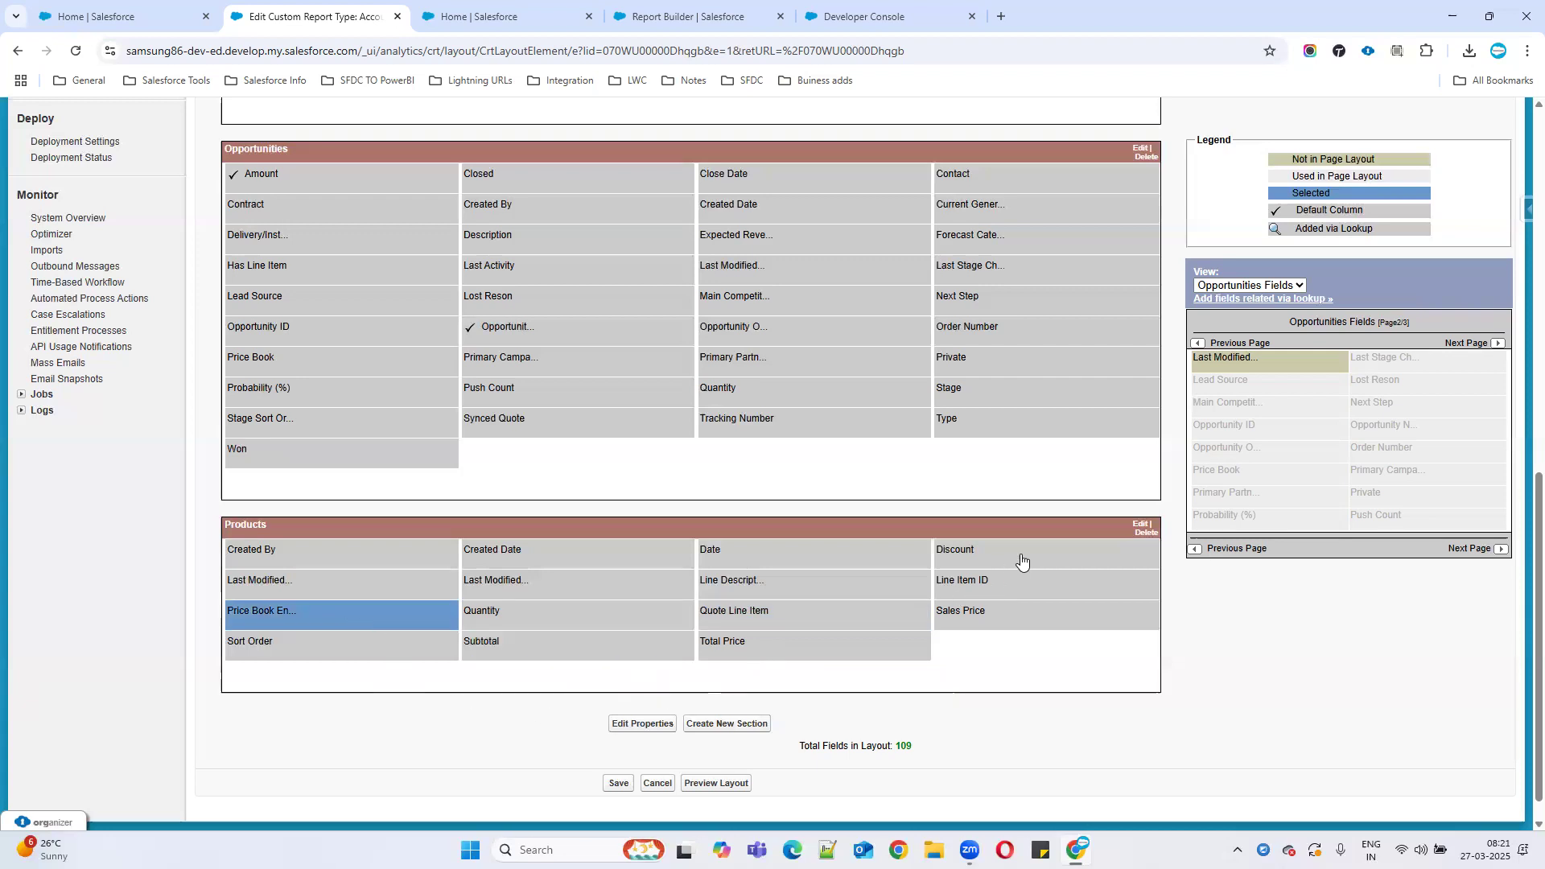
pyautogui.click(977, 579)
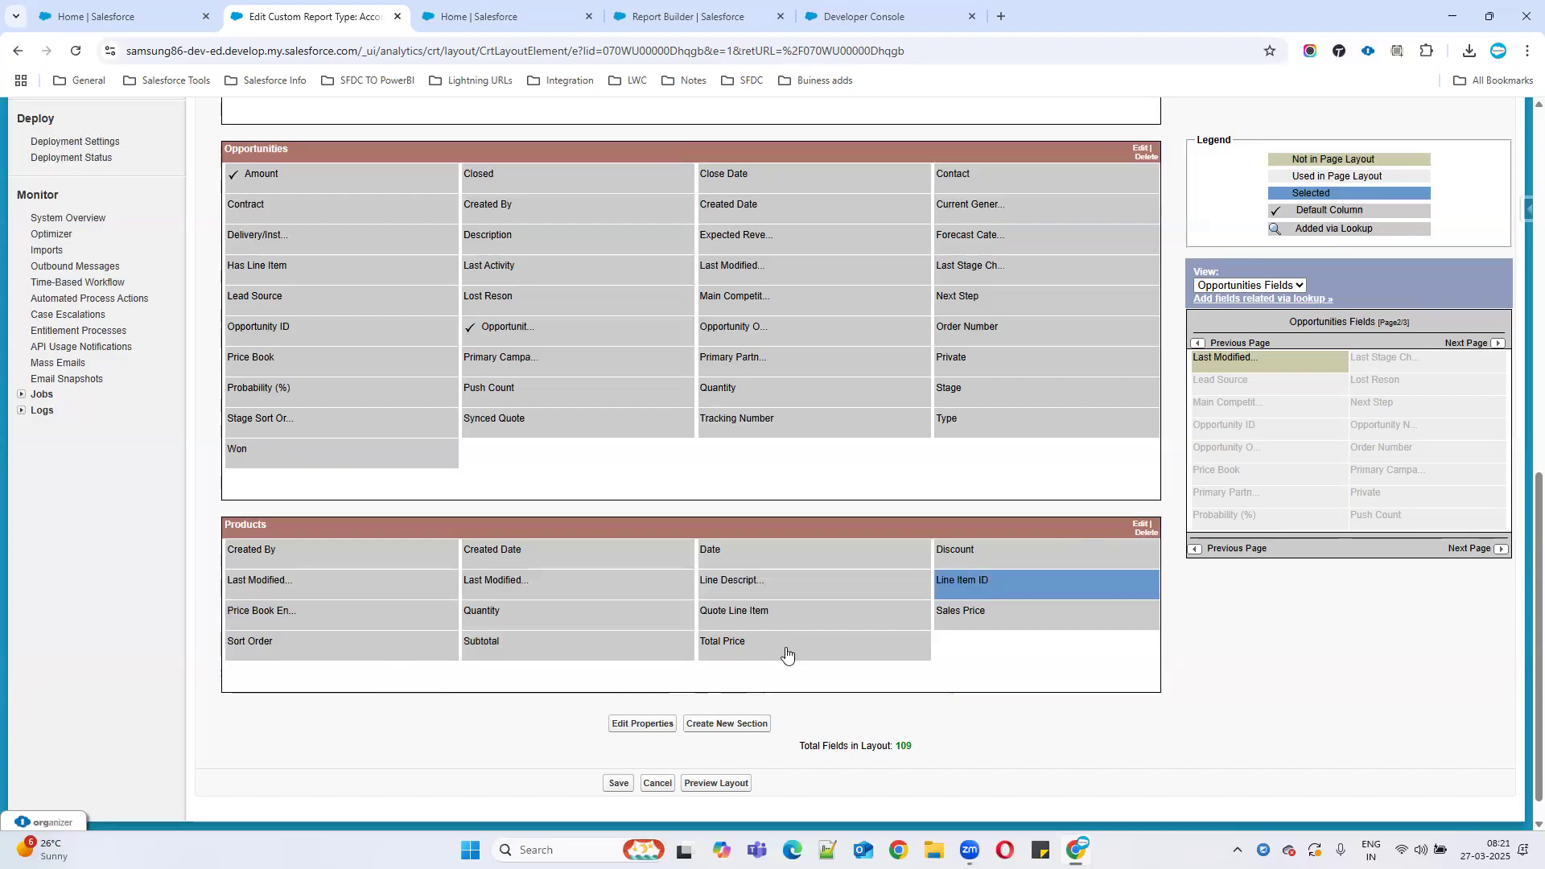
pyautogui.doubleClick(982, 577)
pyautogui.click(915, 694)
pyautogui.click(787, 734)
# Scroll through the layout and select the Fax field in Accounts.
pyautogui.scroll(4, 894, 483)
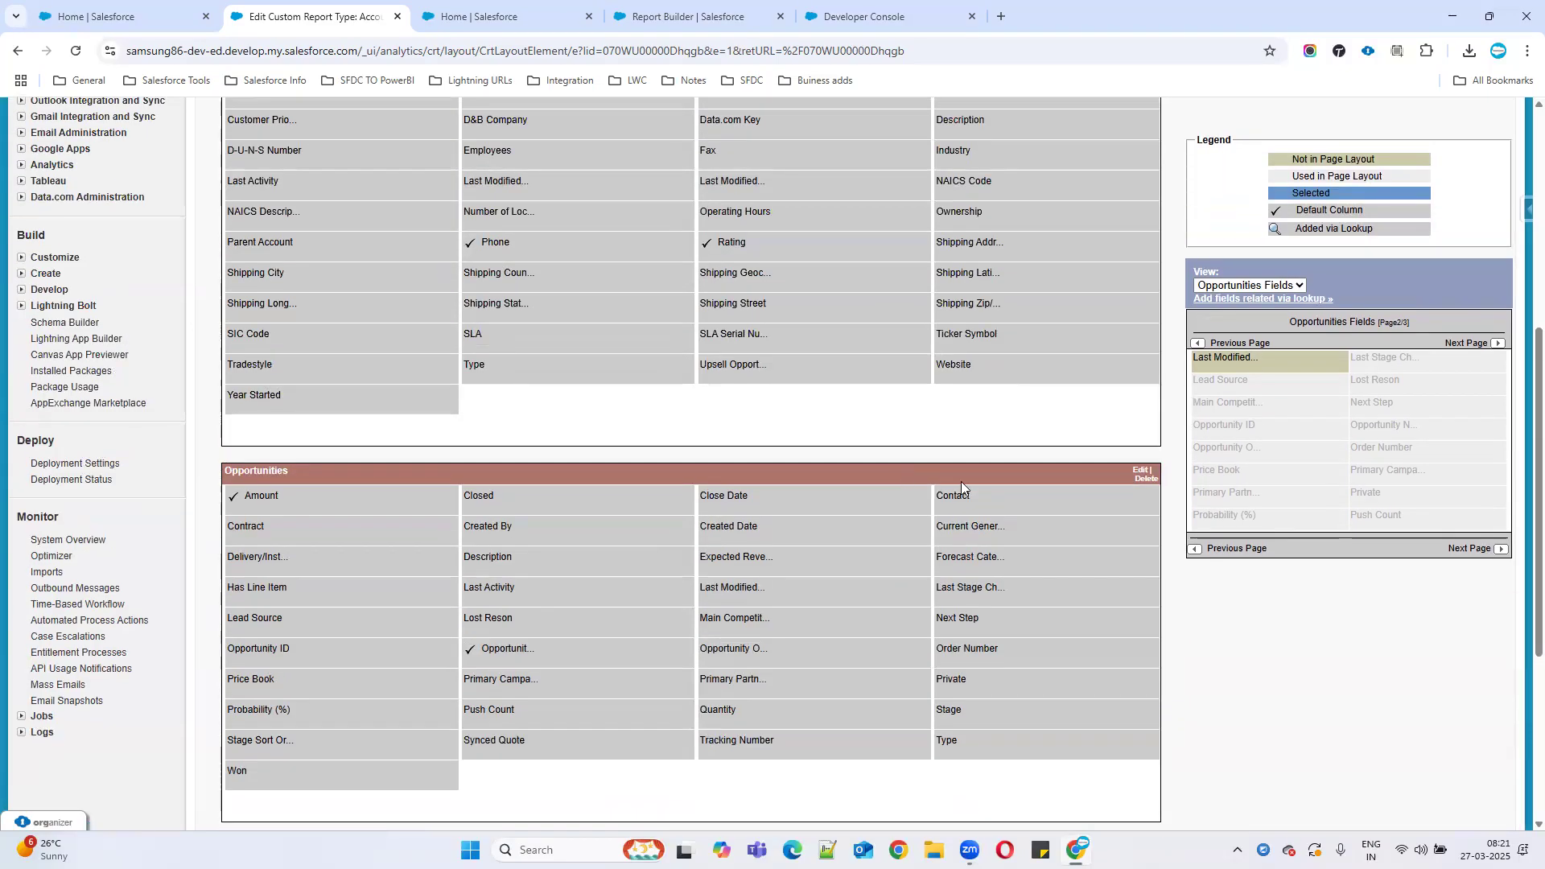
pyautogui.scroll(6, 961, 482)
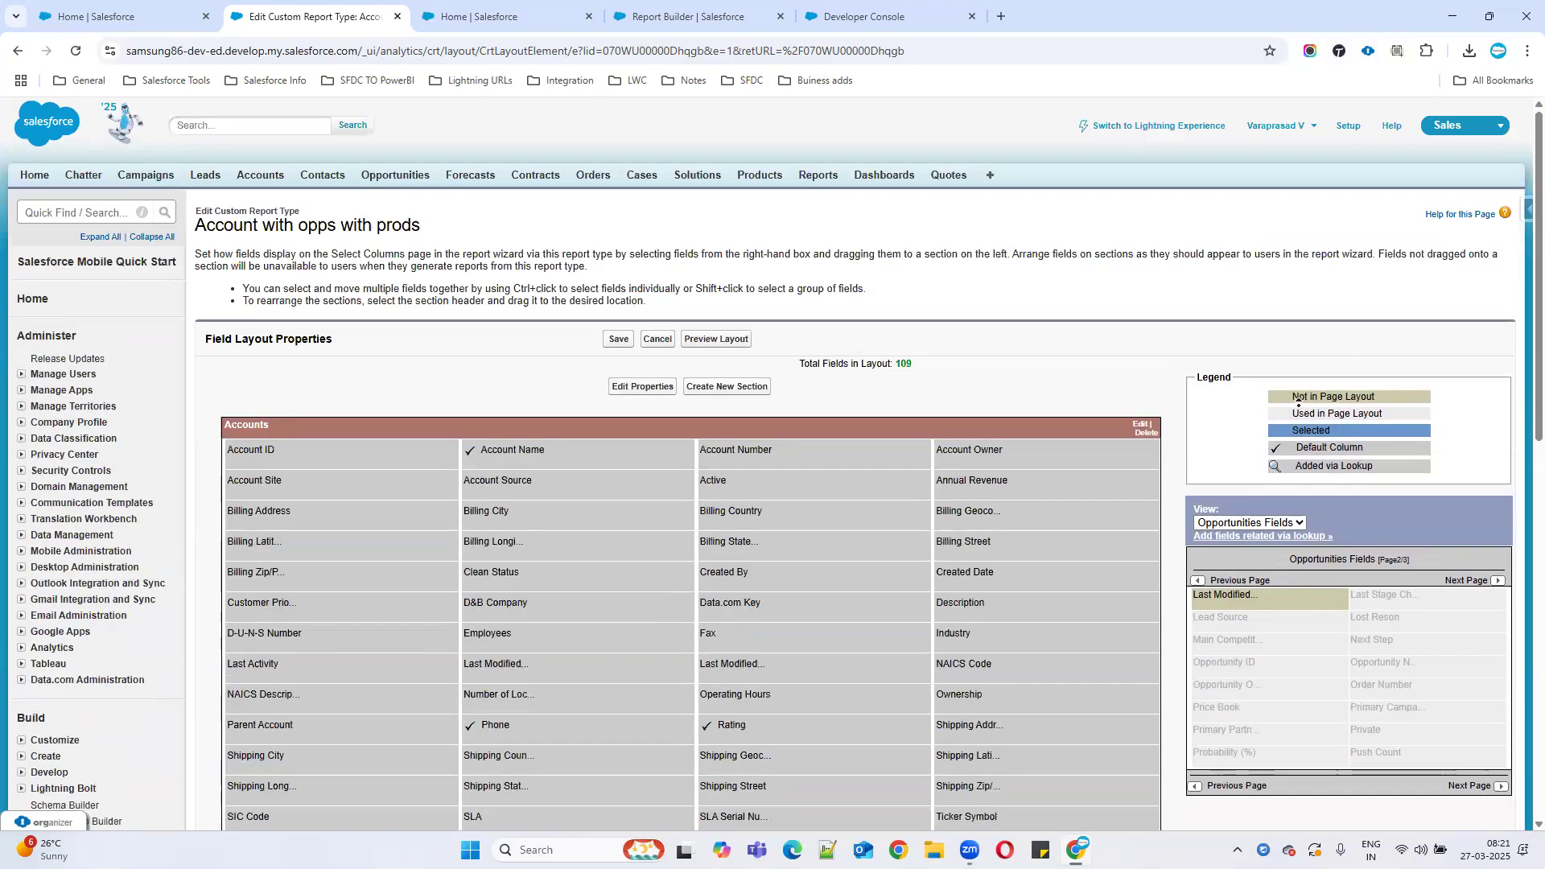
pyautogui.scroll(-8, 1288, 418)
pyautogui.scroll(7, 1272, 426)
pyautogui.scroll(-2, 1249, 440)
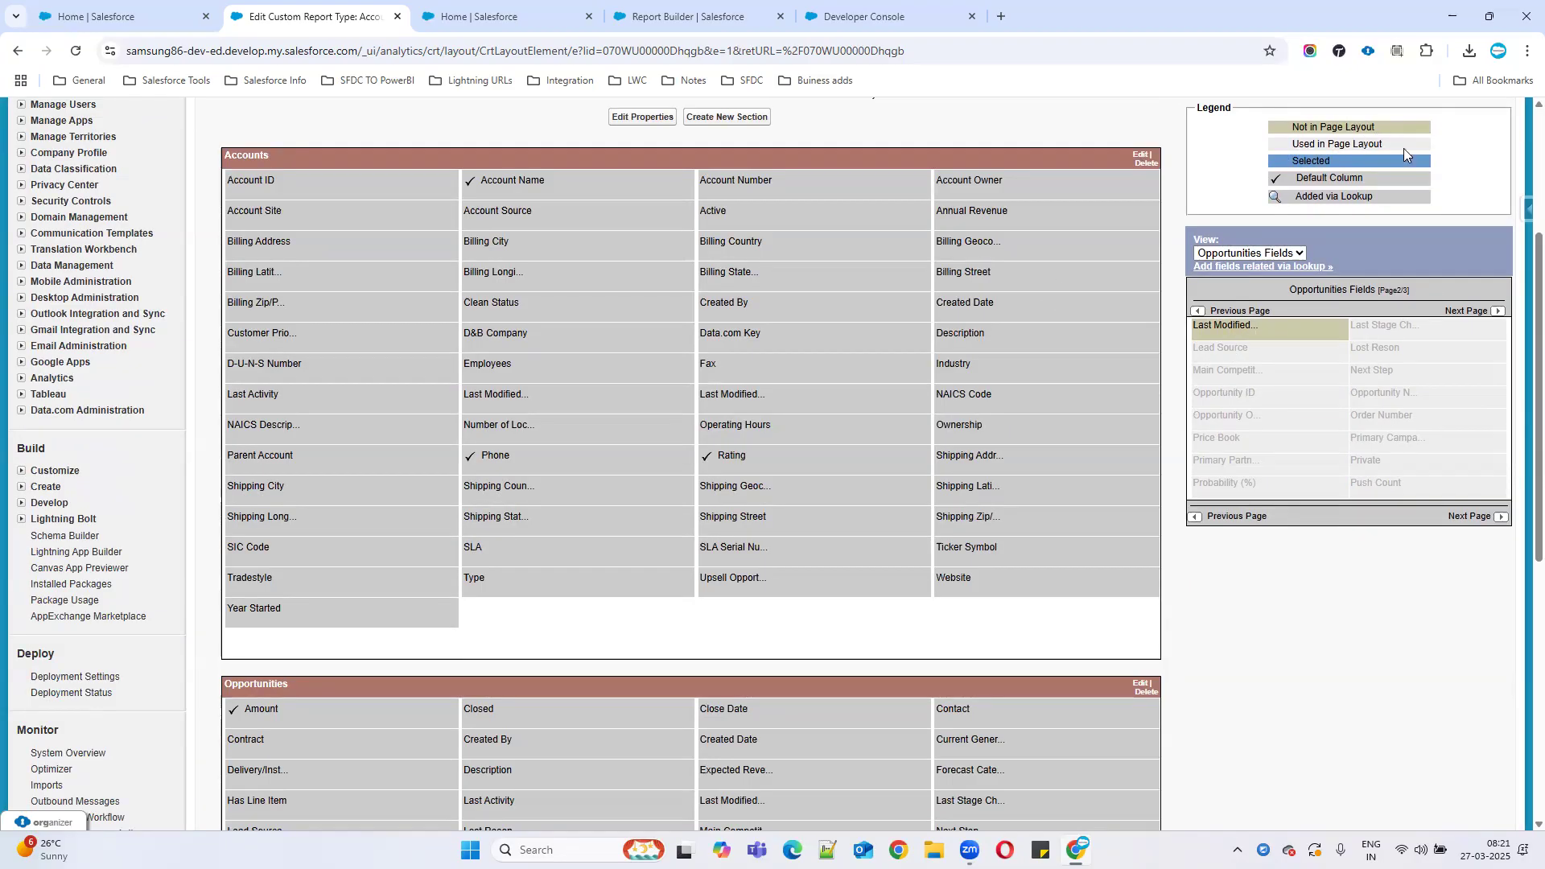
pyautogui.click(827, 373)
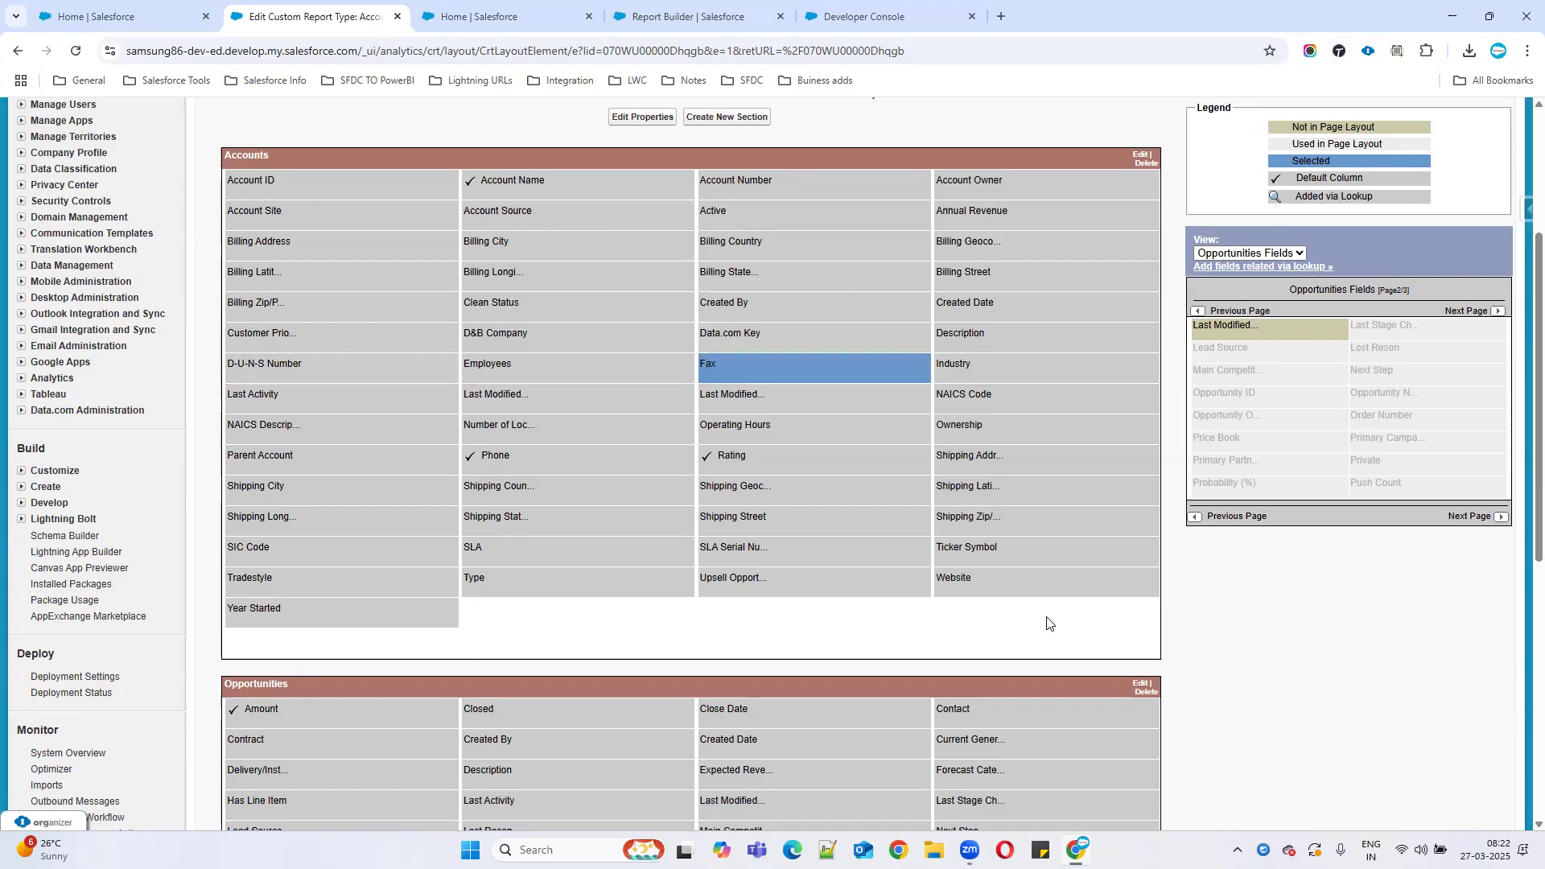
pyautogui.scroll(2, 873, 445)
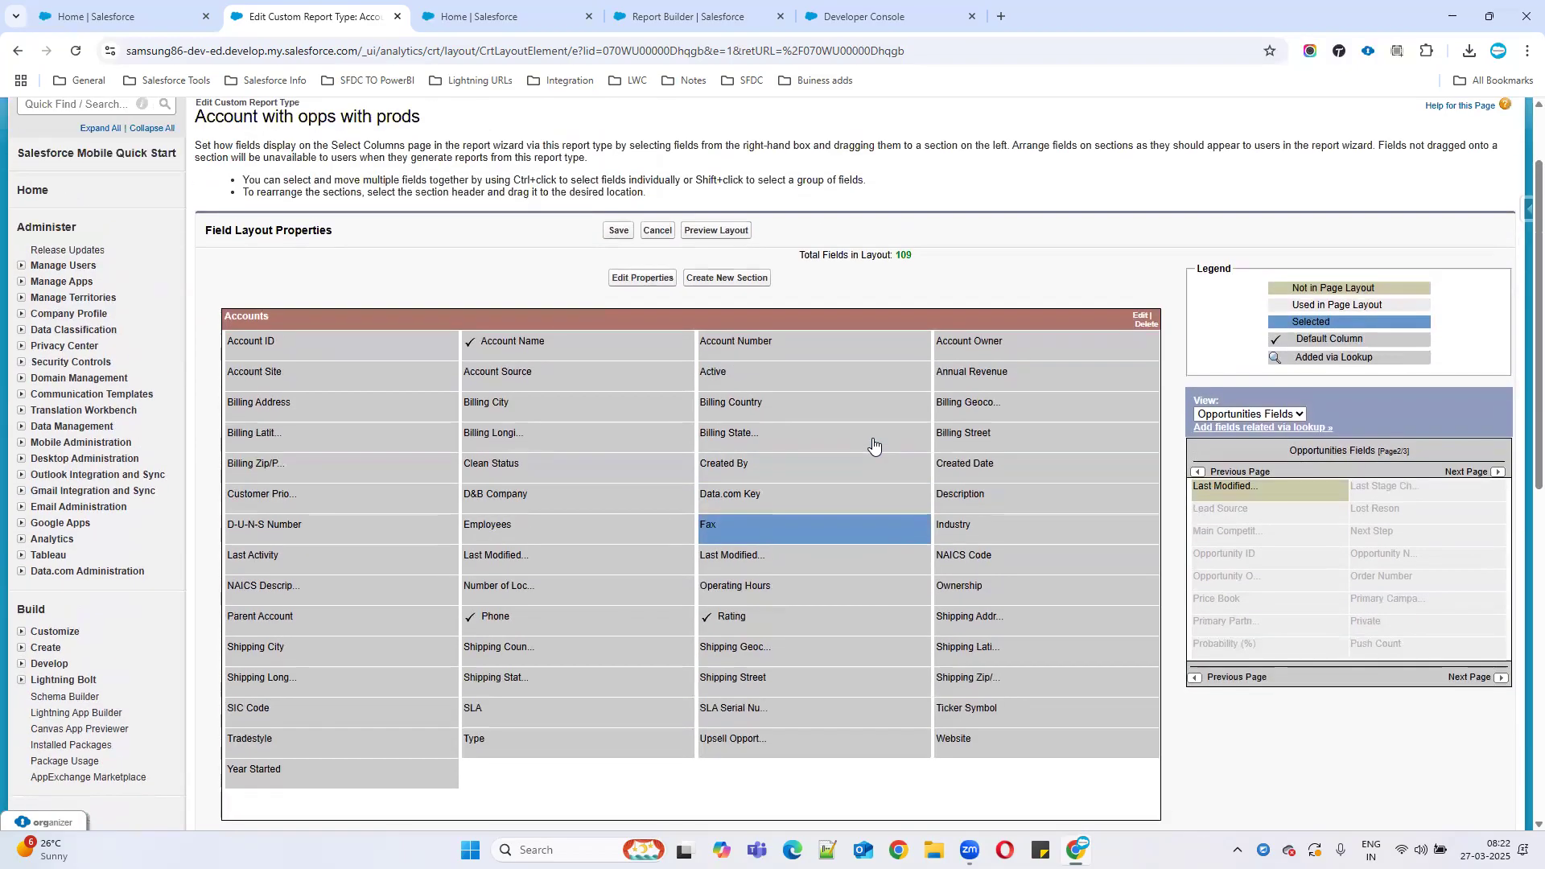
# Save the field layout, dismiss the Report Builder error, and start a new report from Reports.
pyautogui.click(617, 231)
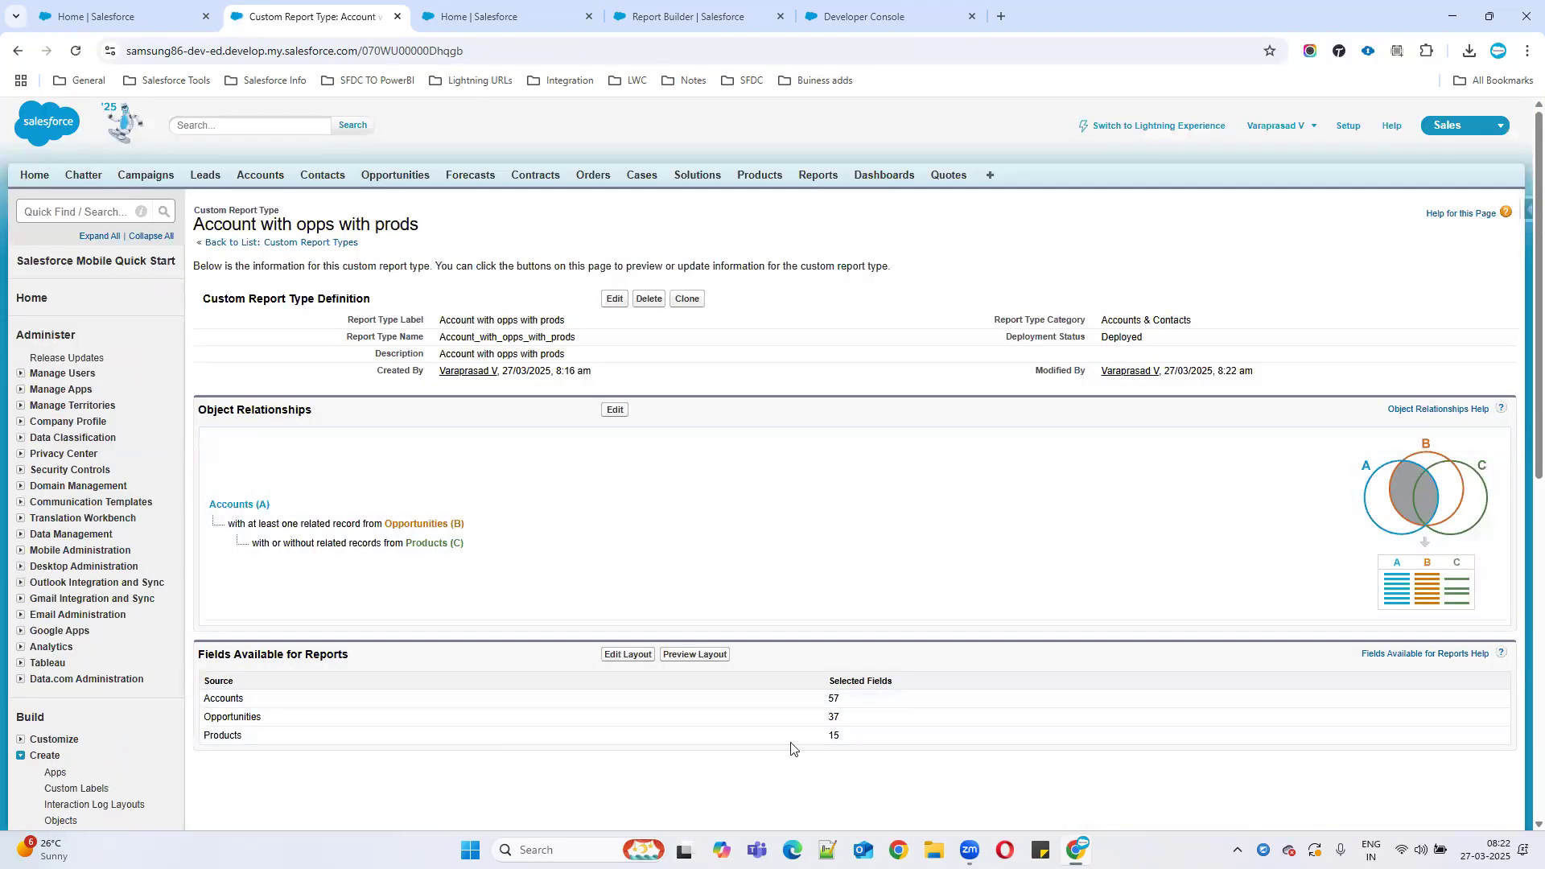
pyautogui.click(515, 17)
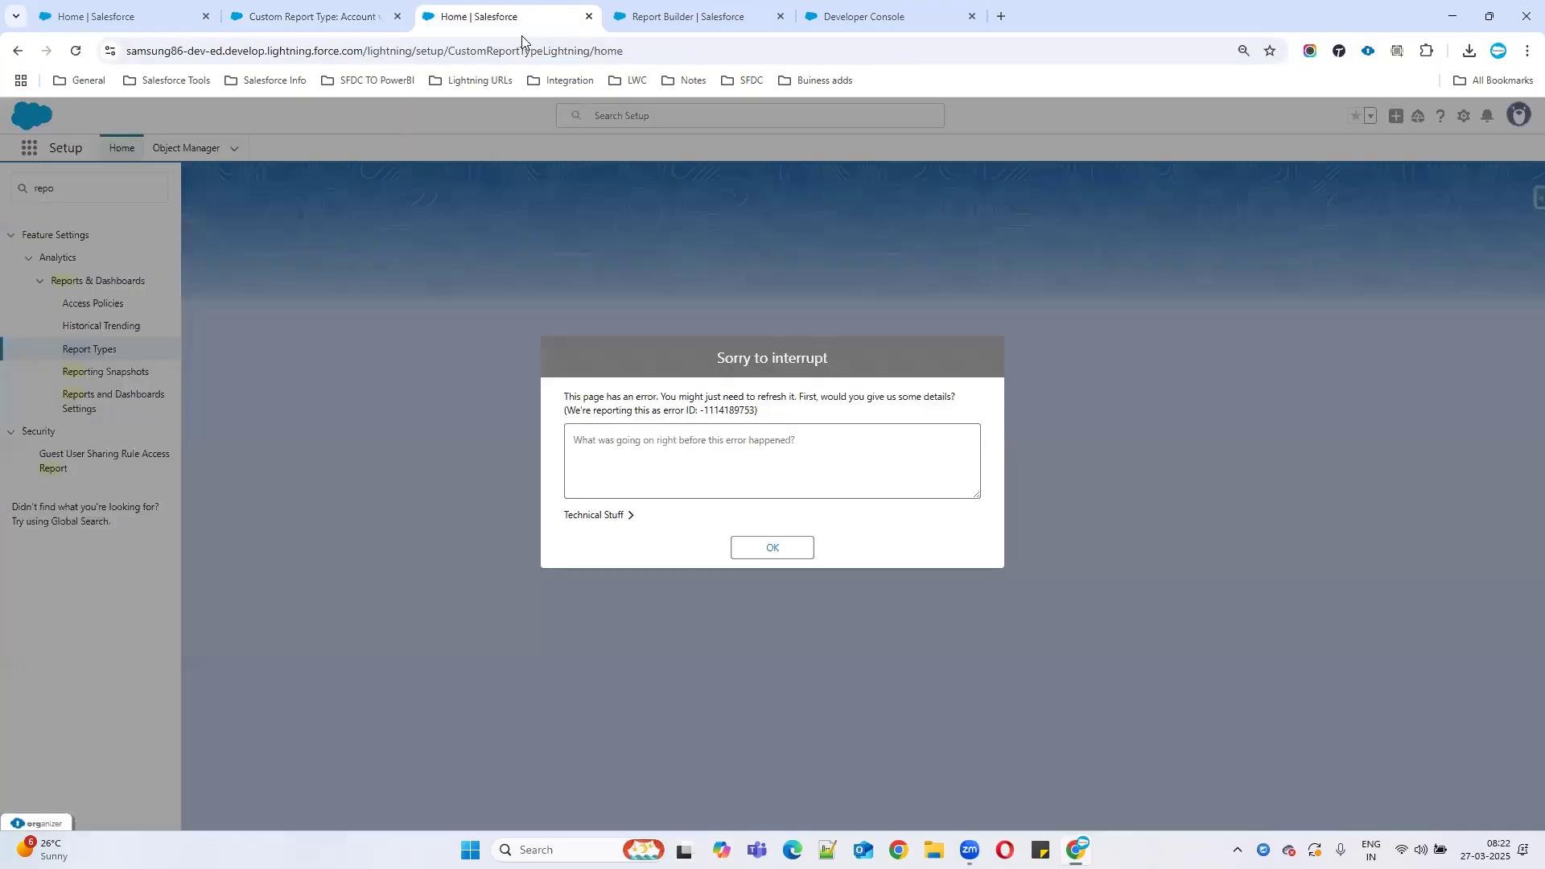
pyautogui.click(771, 548)
pyautogui.click(688, 16)
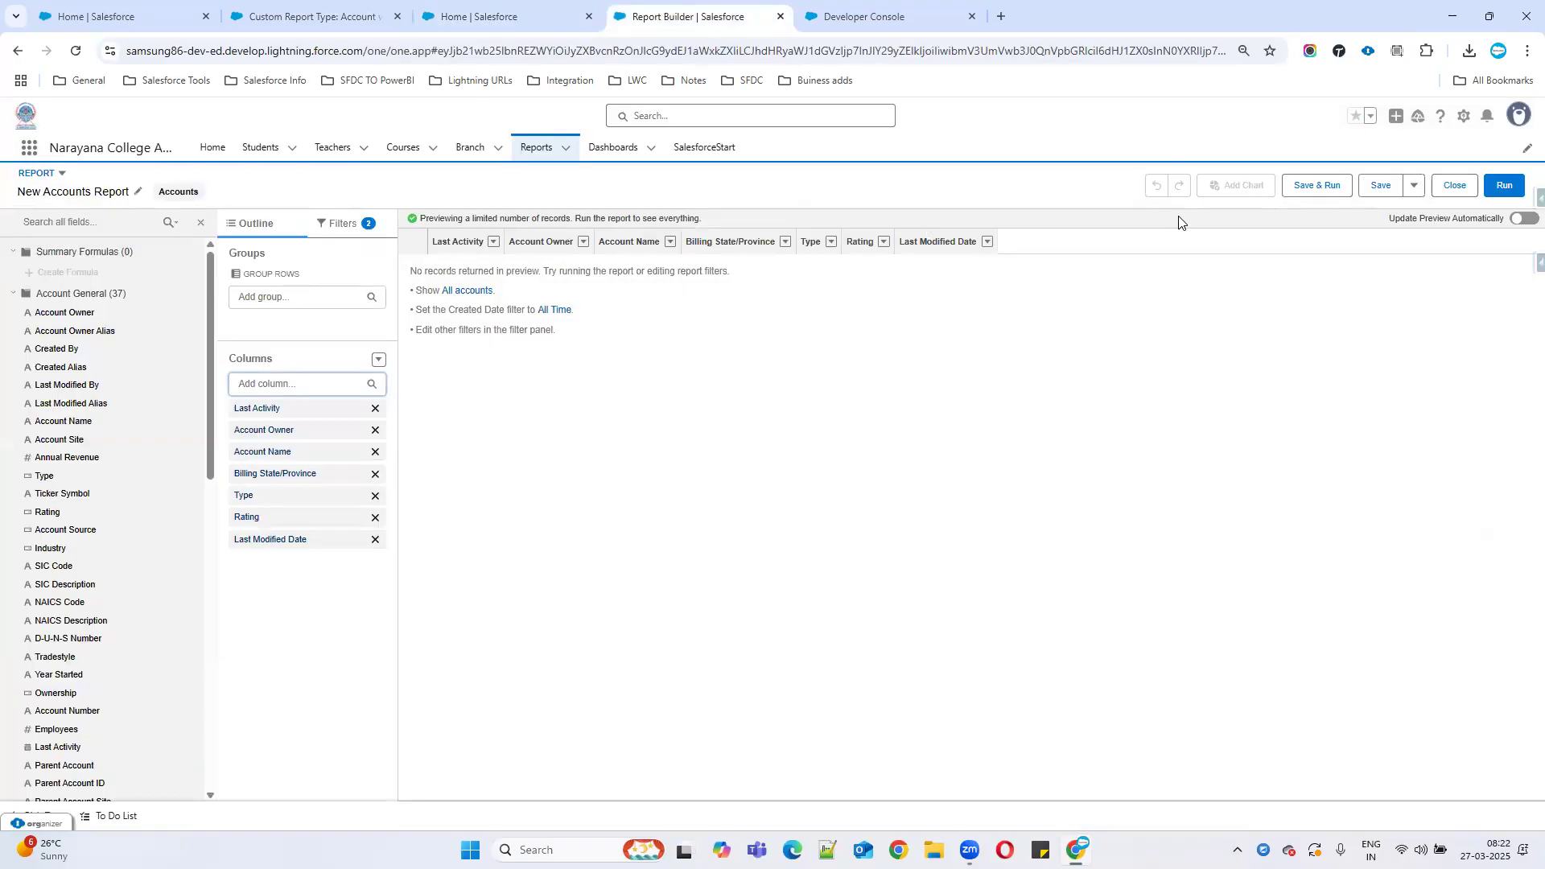
pyautogui.click(531, 150)
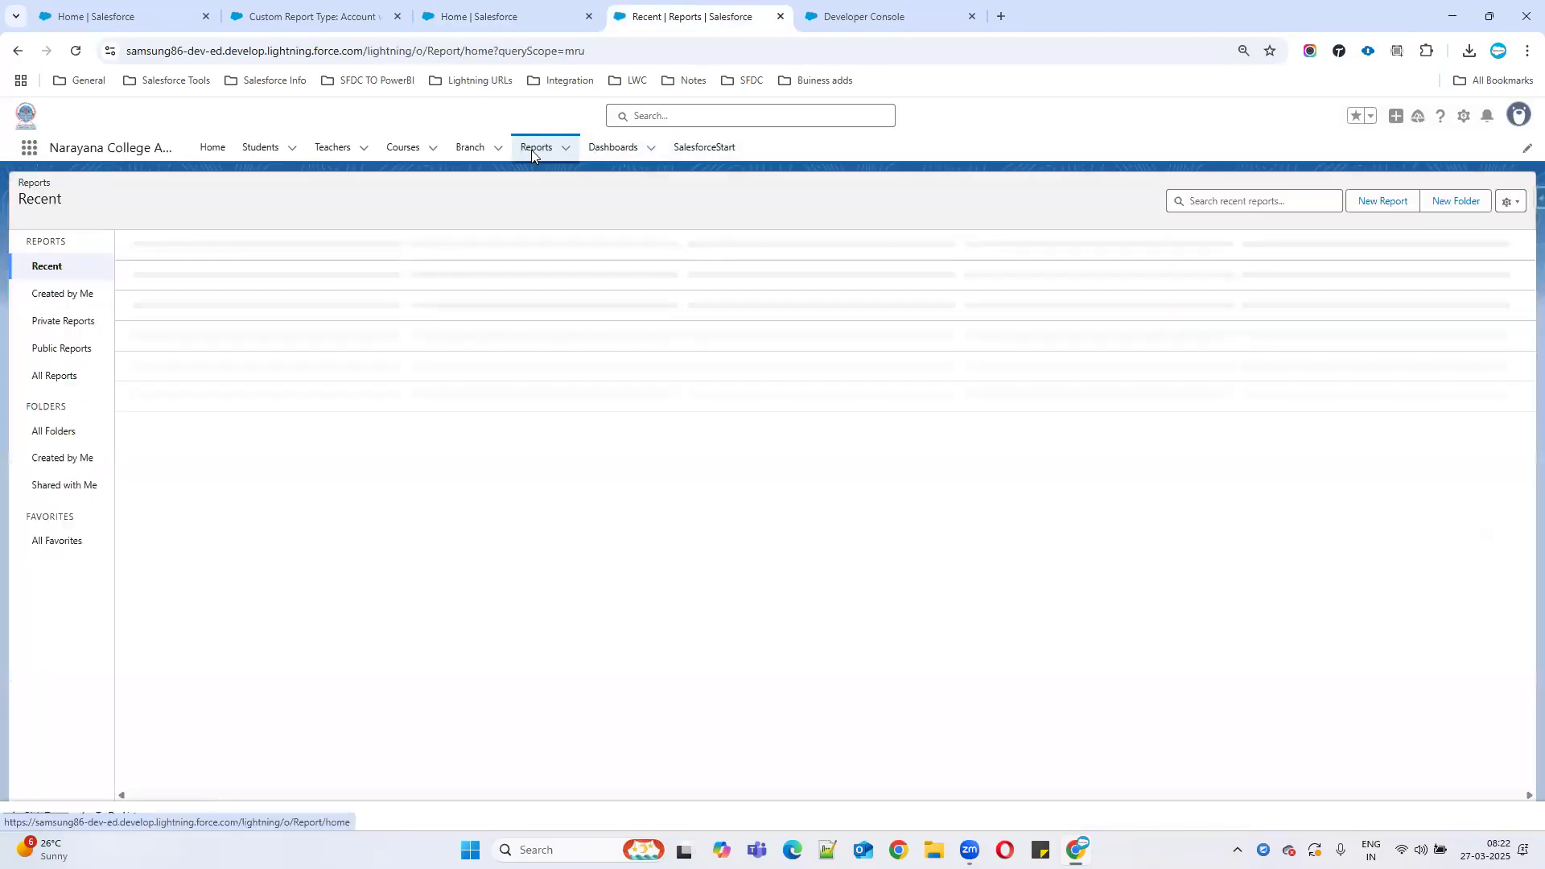
pyautogui.click(1379, 206)
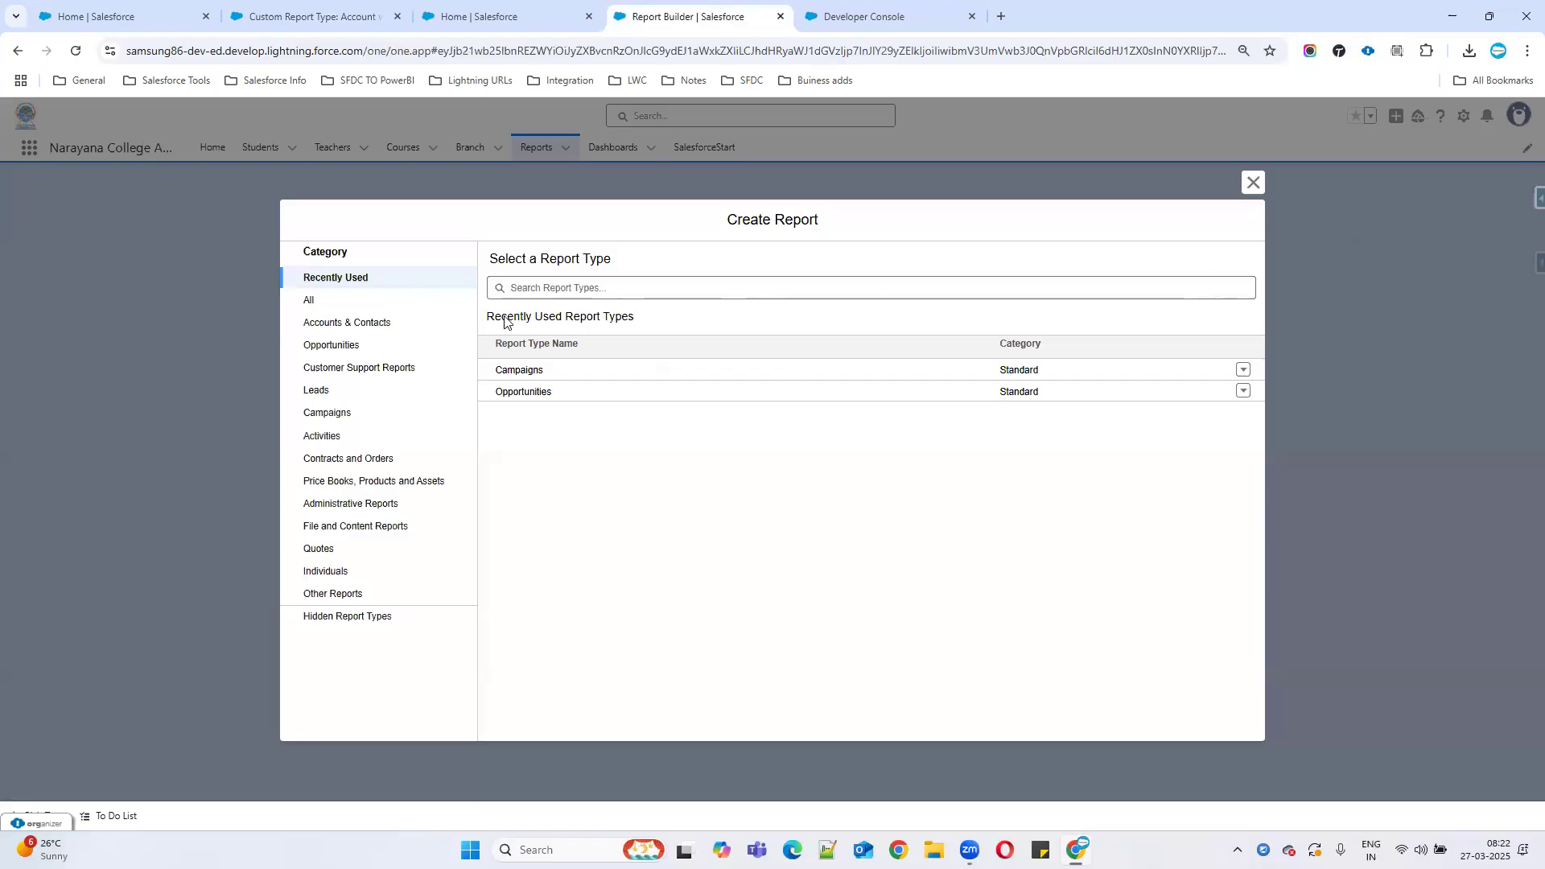
# Start a report on 'Account with opps with prods' from the Accounts & Contacts category.
pyautogui.click(328, 329)
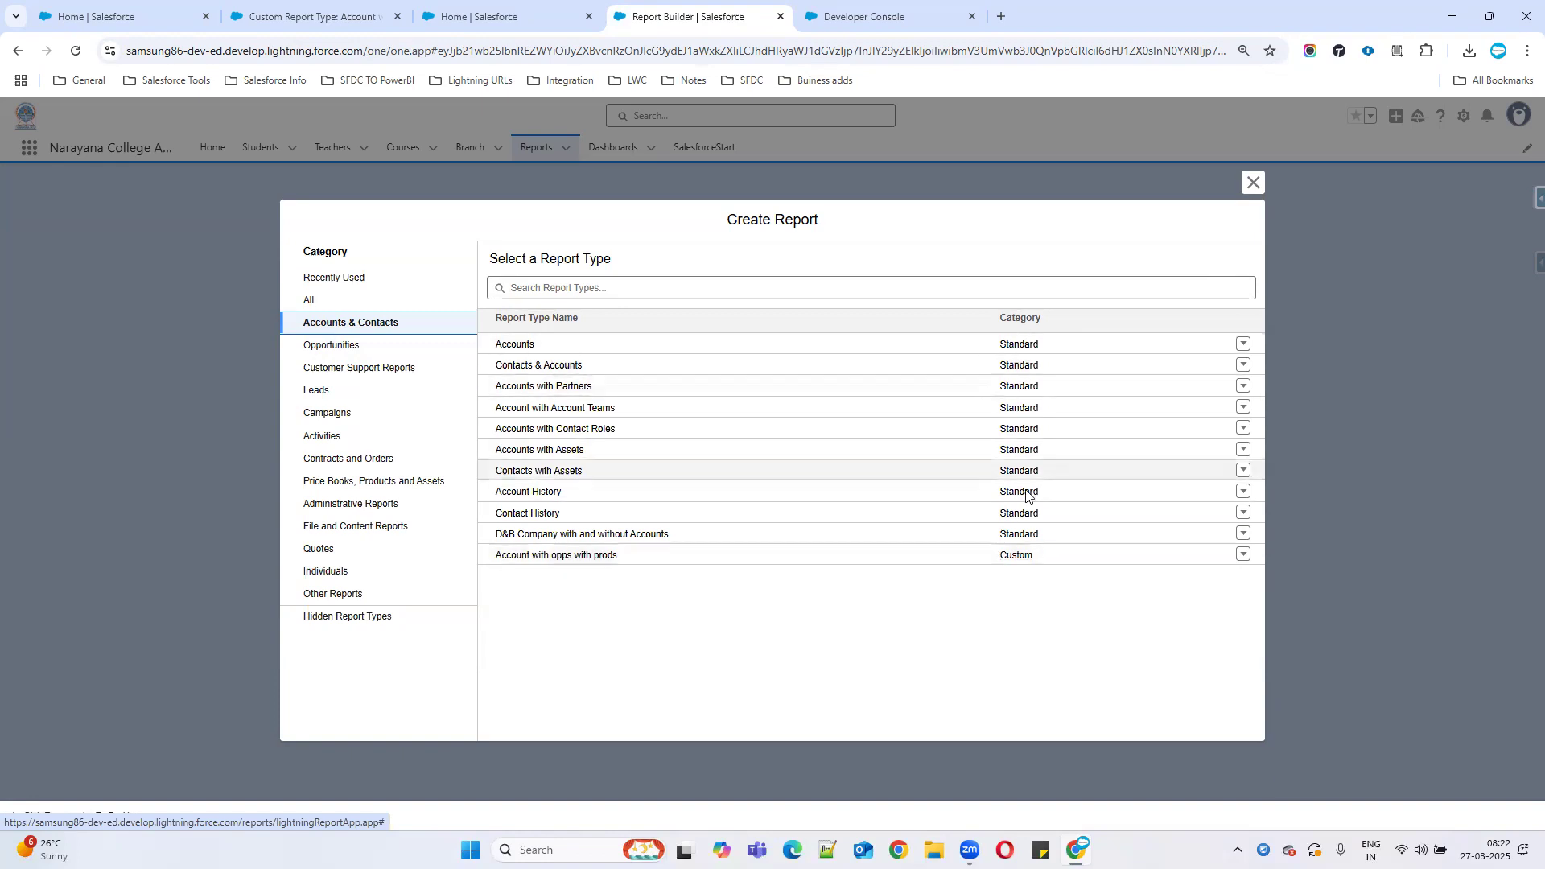
pyautogui.click(561, 560)
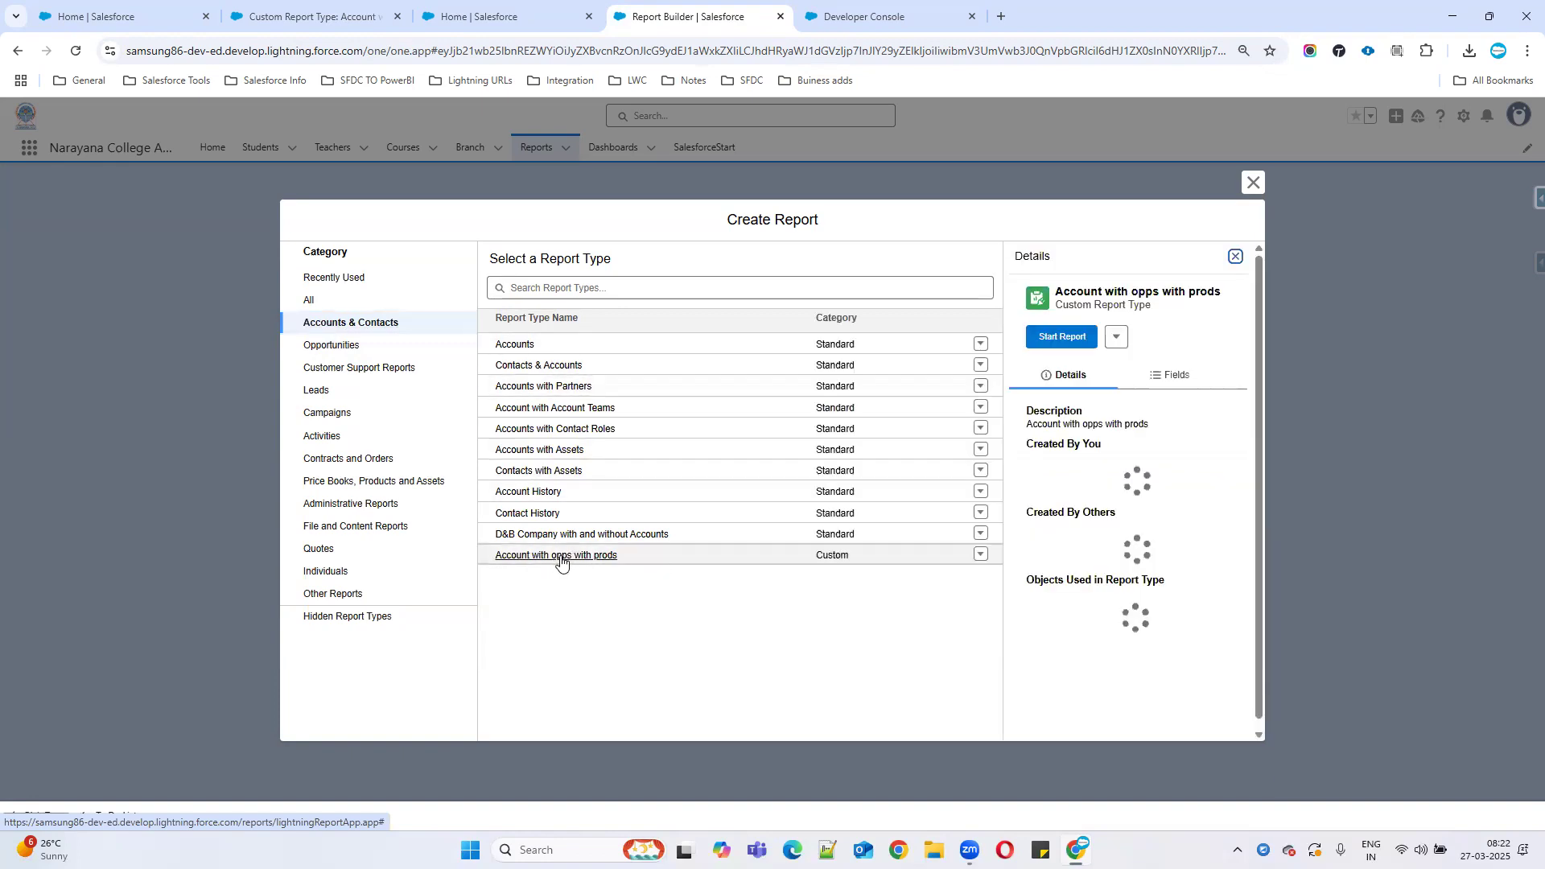
pyautogui.click(1066, 333)
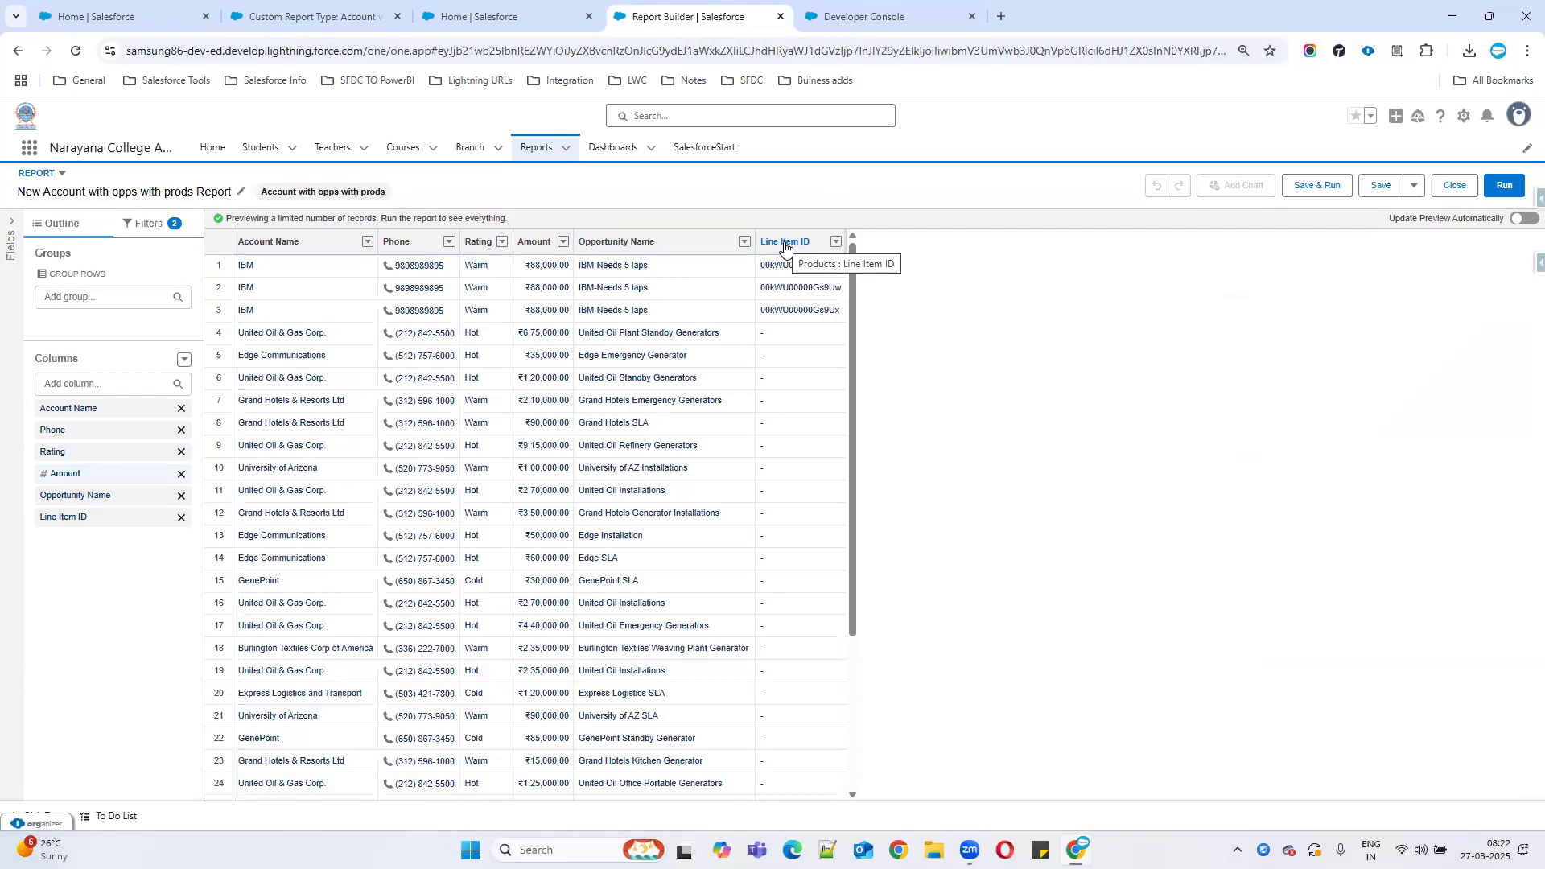
# Widen the Line Item ID column and open the report type's field layout editor in another tab.
pyautogui.moveTo(845, 238); pyautogui.dragTo(902, 237)
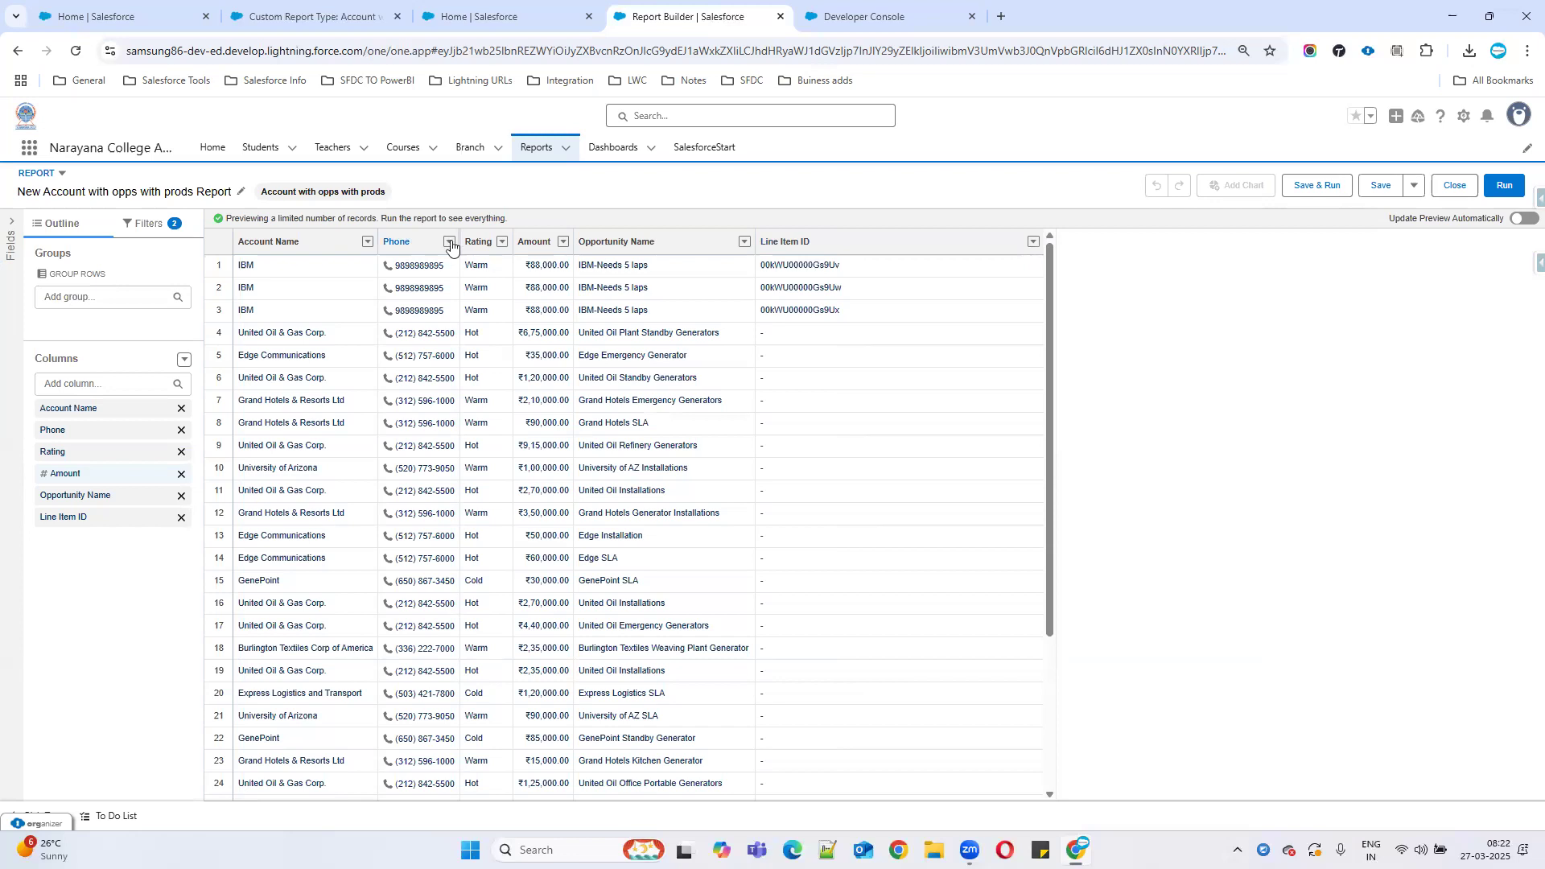
pyautogui.click(295, 23)
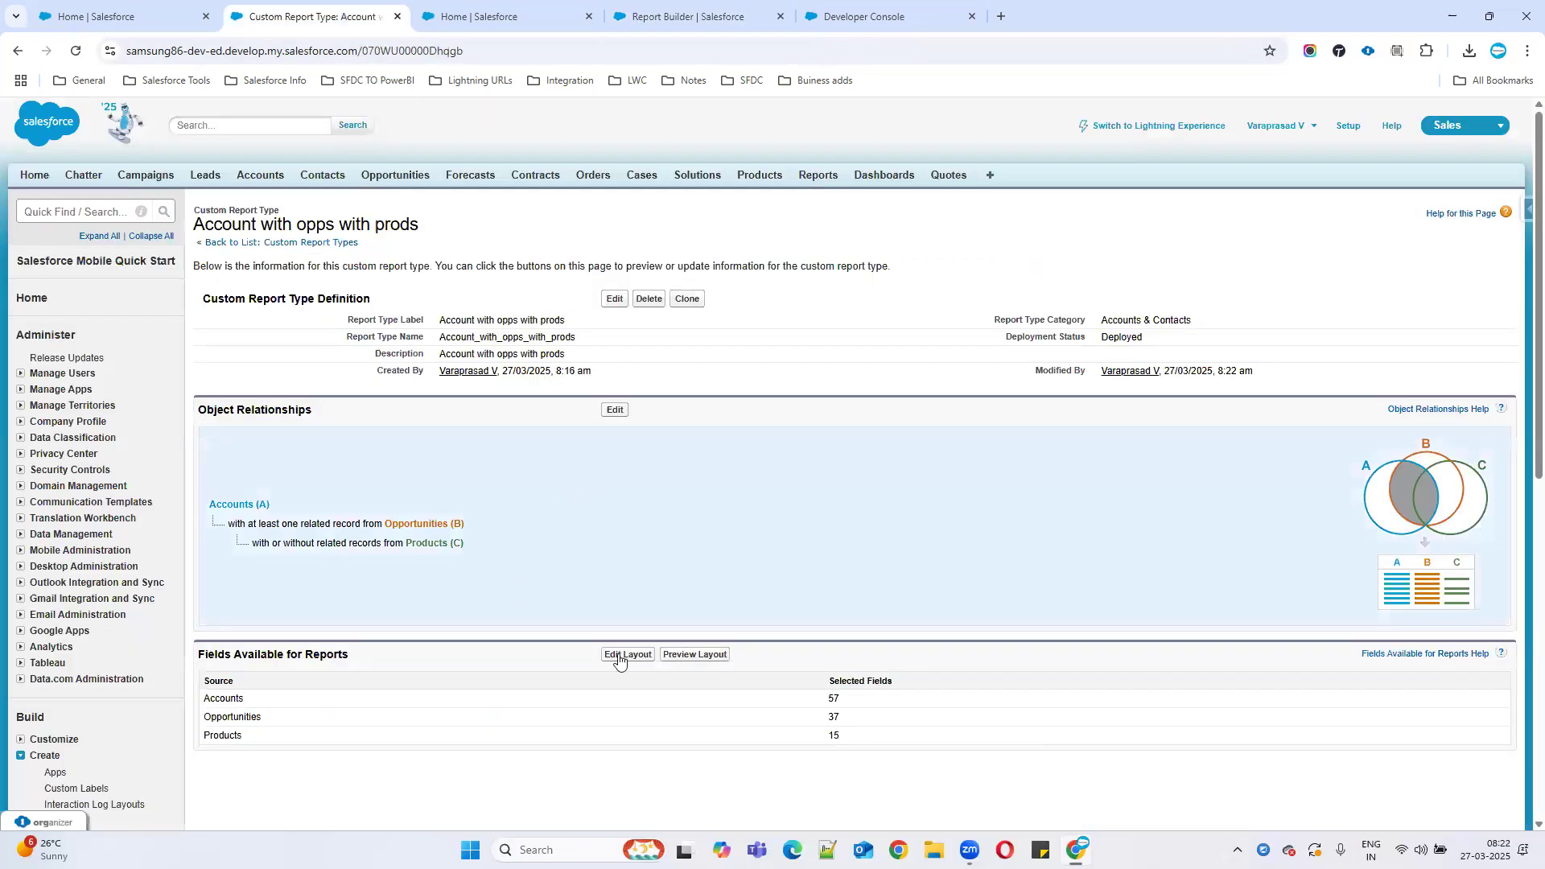
pyautogui.click(624, 665)
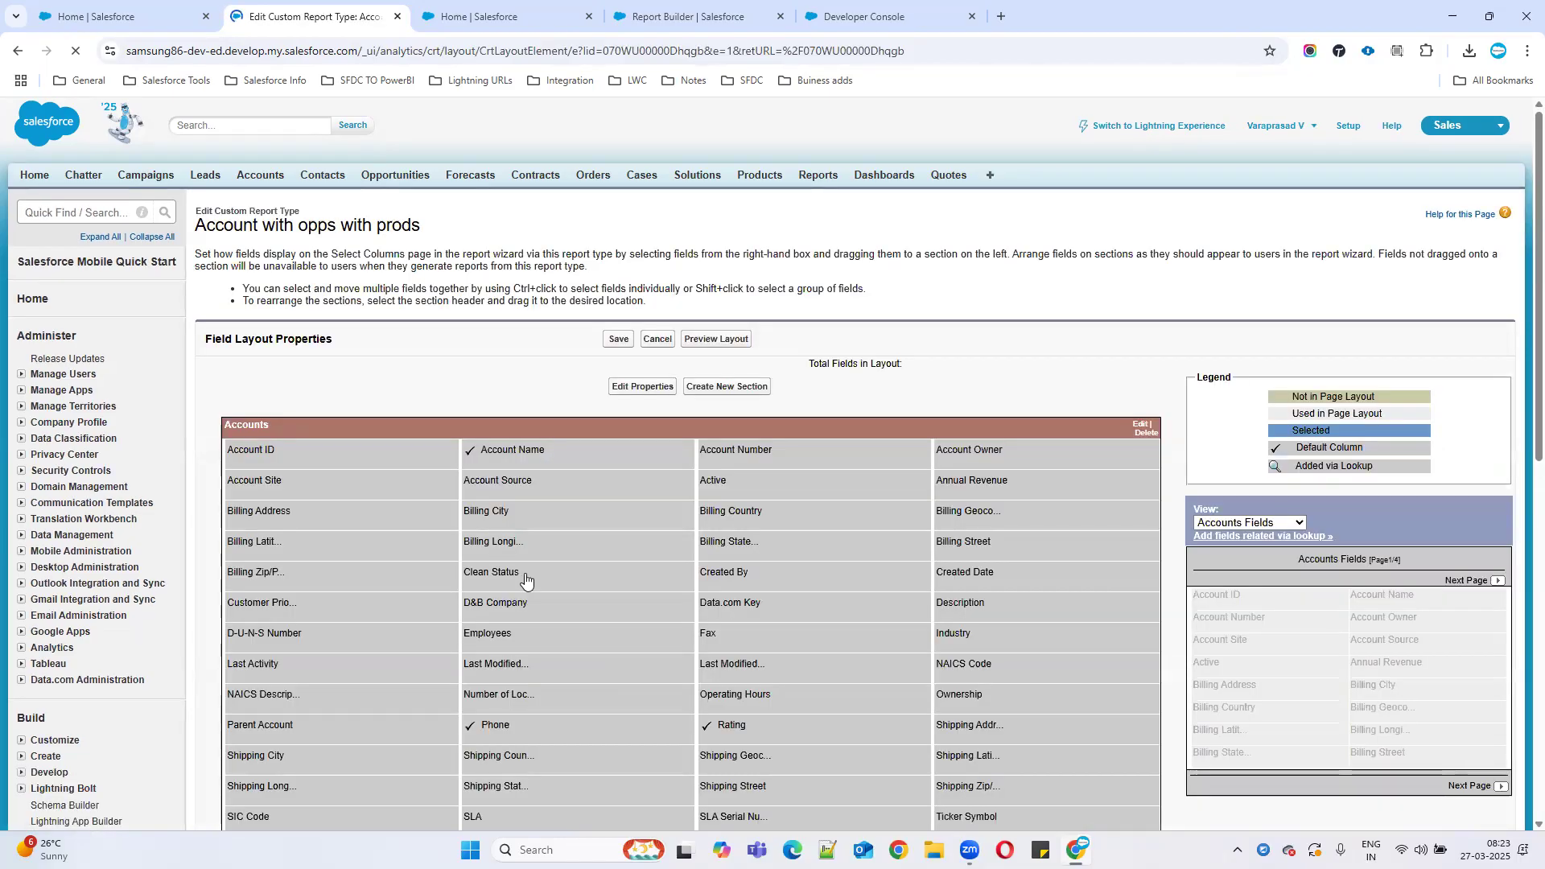
pyautogui.click(672, 20)
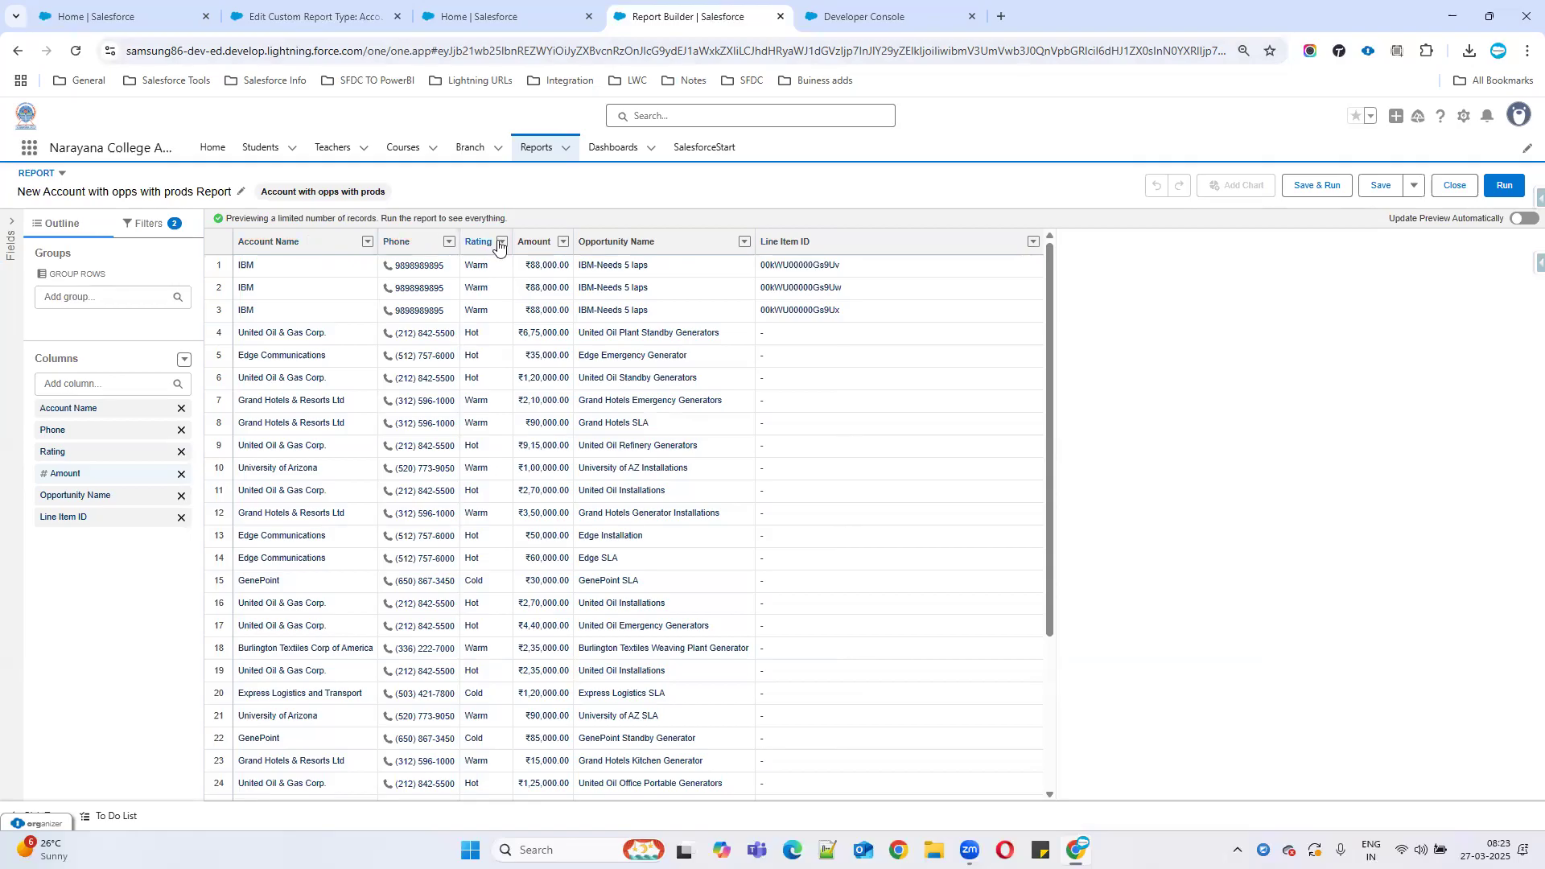
# Search the report columns for an SLA field and page through the Accounts fields in the layout editor.
pyautogui.click(10, 229)
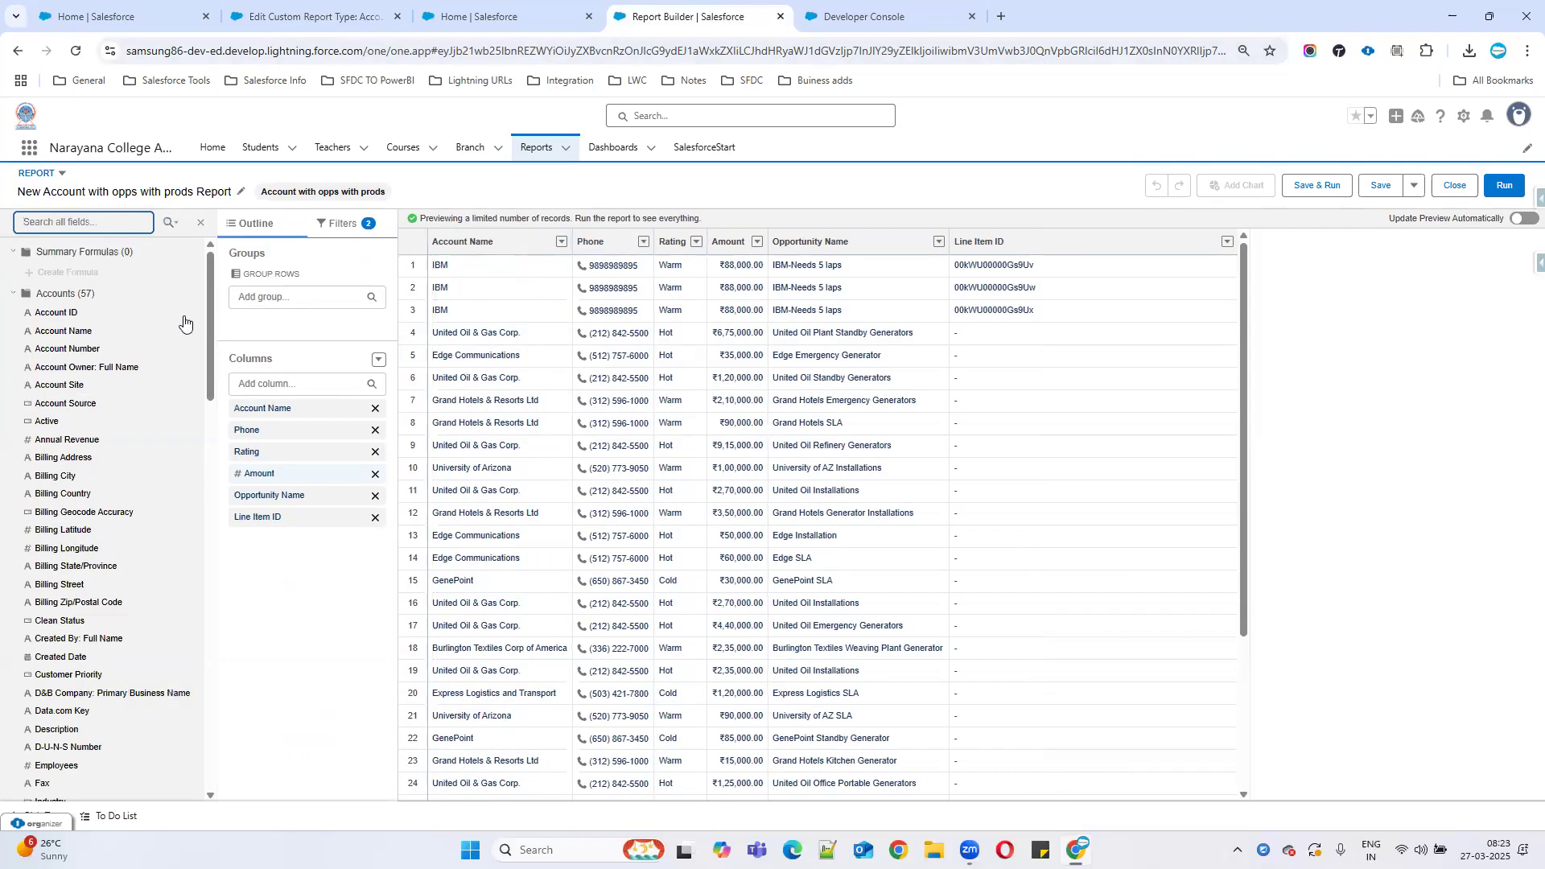
pyautogui.click(281, 390)
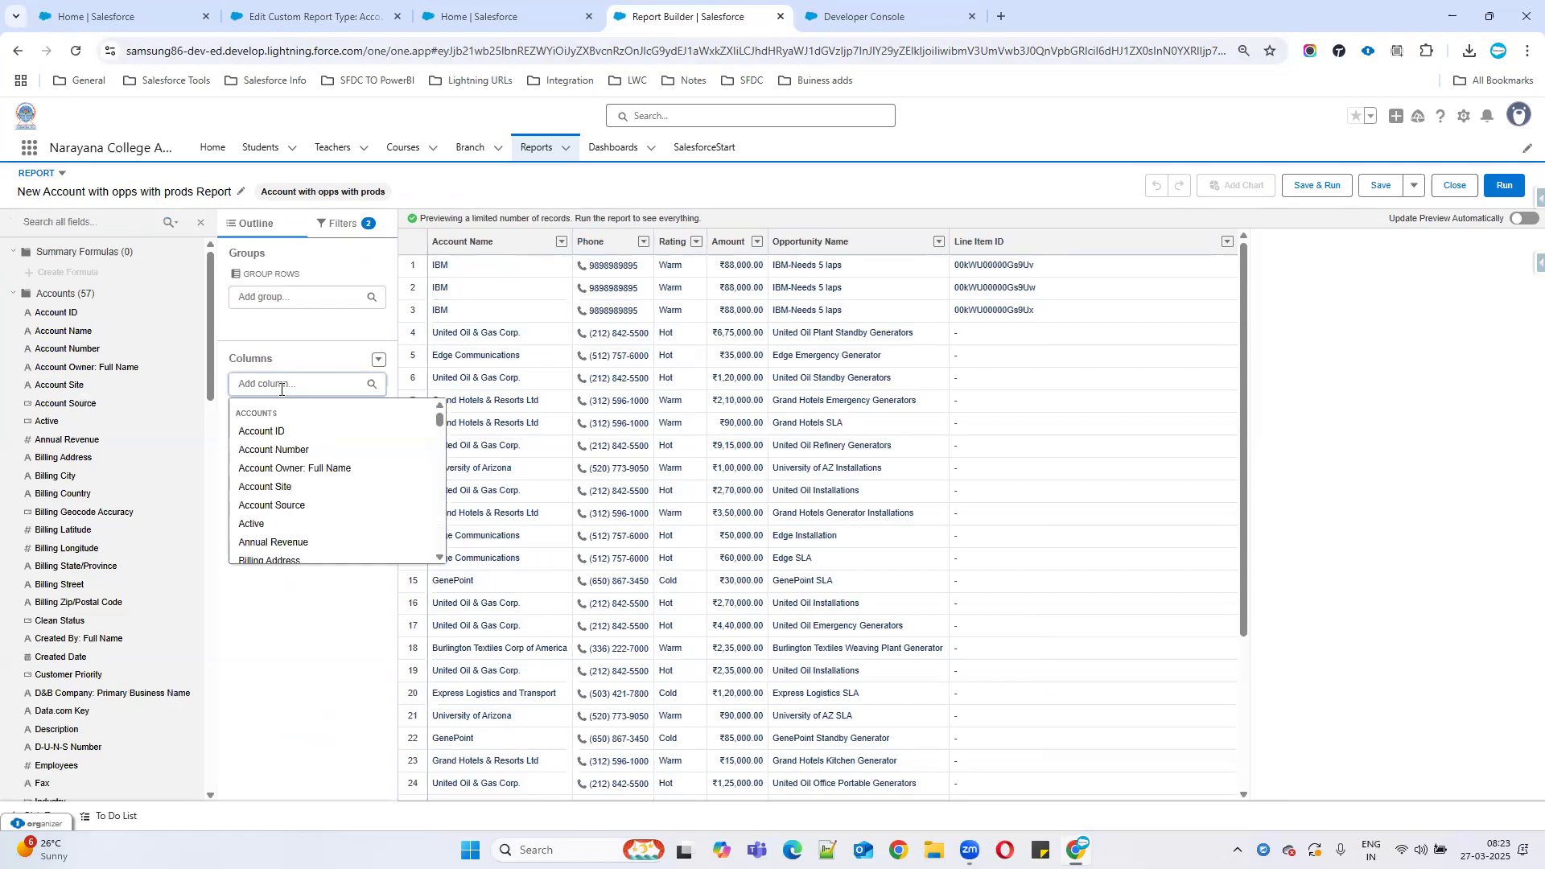
pyautogui.write('sla')
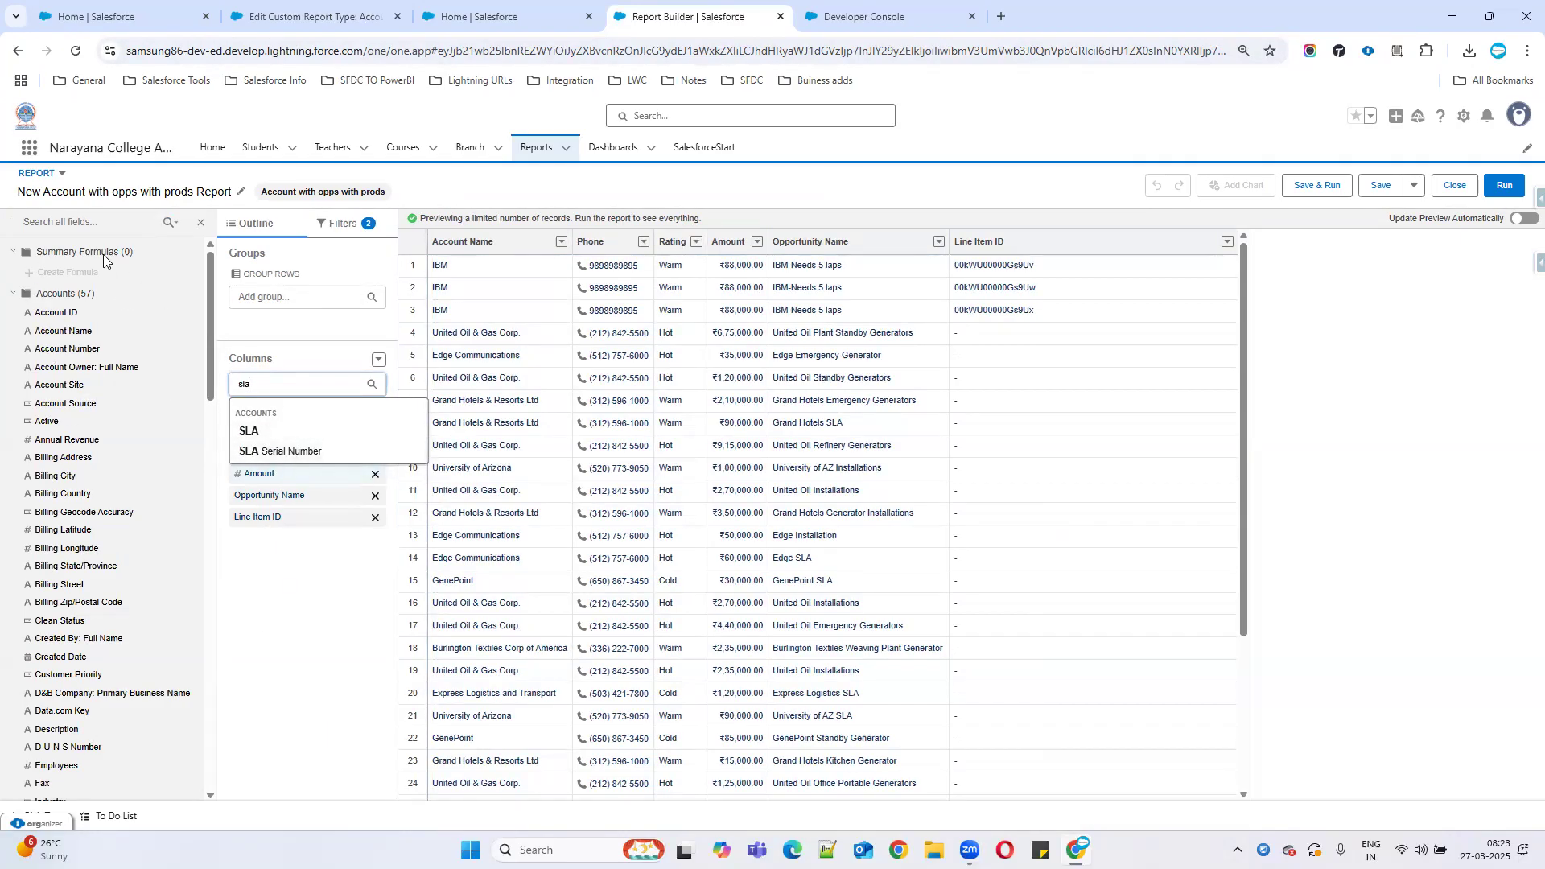
pyautogui.click(318, 622)
pyautogui.click(301, 388)
pyautogui.press('BackSpace')
pyautogui.press('BackSpace')
pyautogui.press('BackSpace')
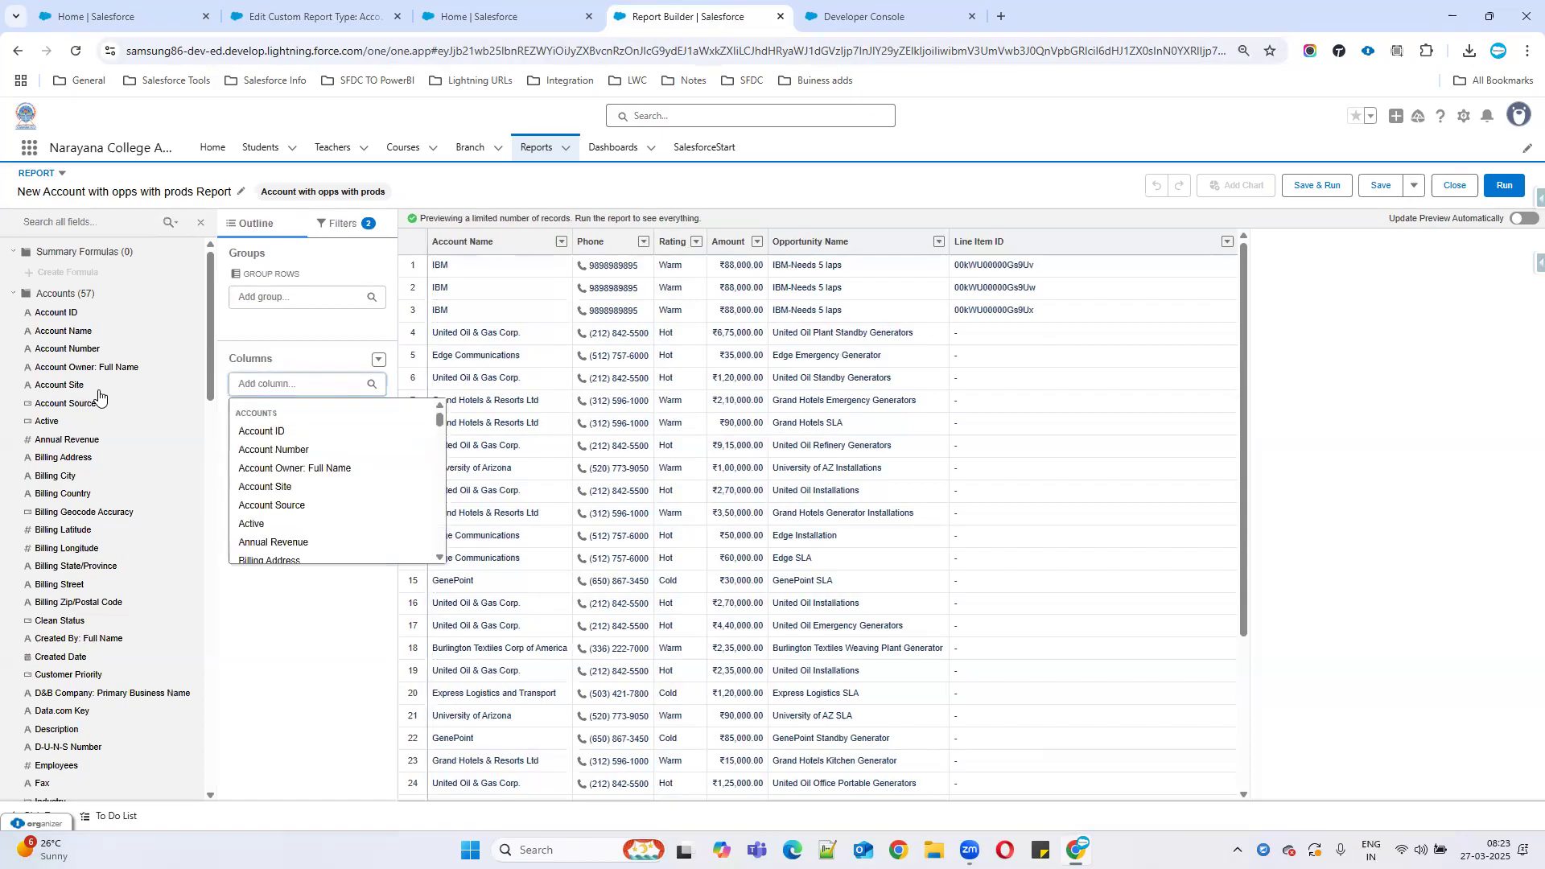
pyautogui.click(331, 621)
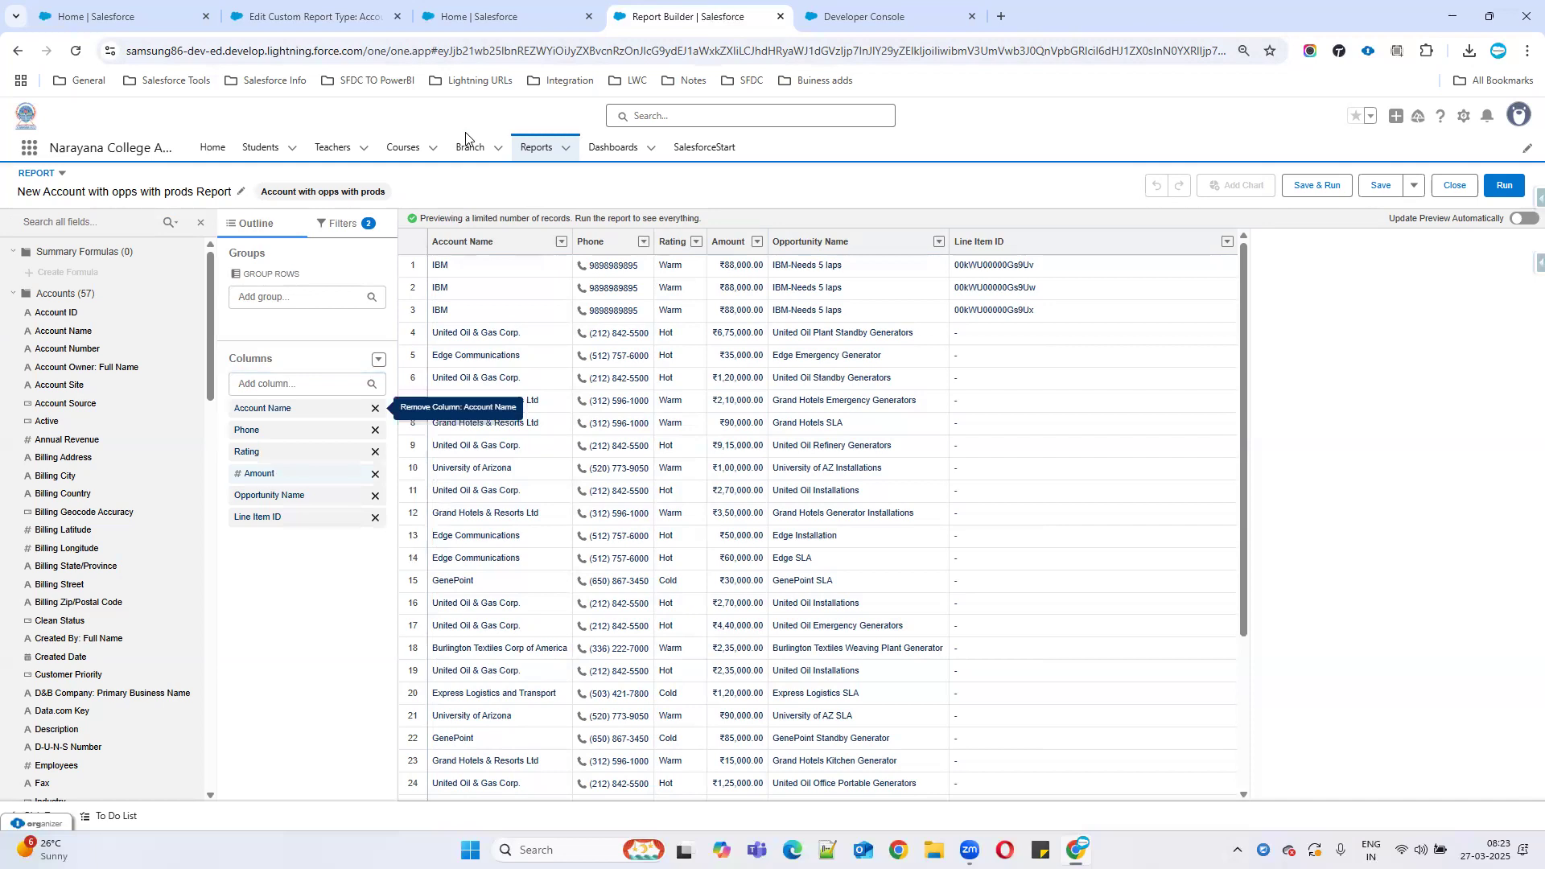
pyautogui.click(344, 11)
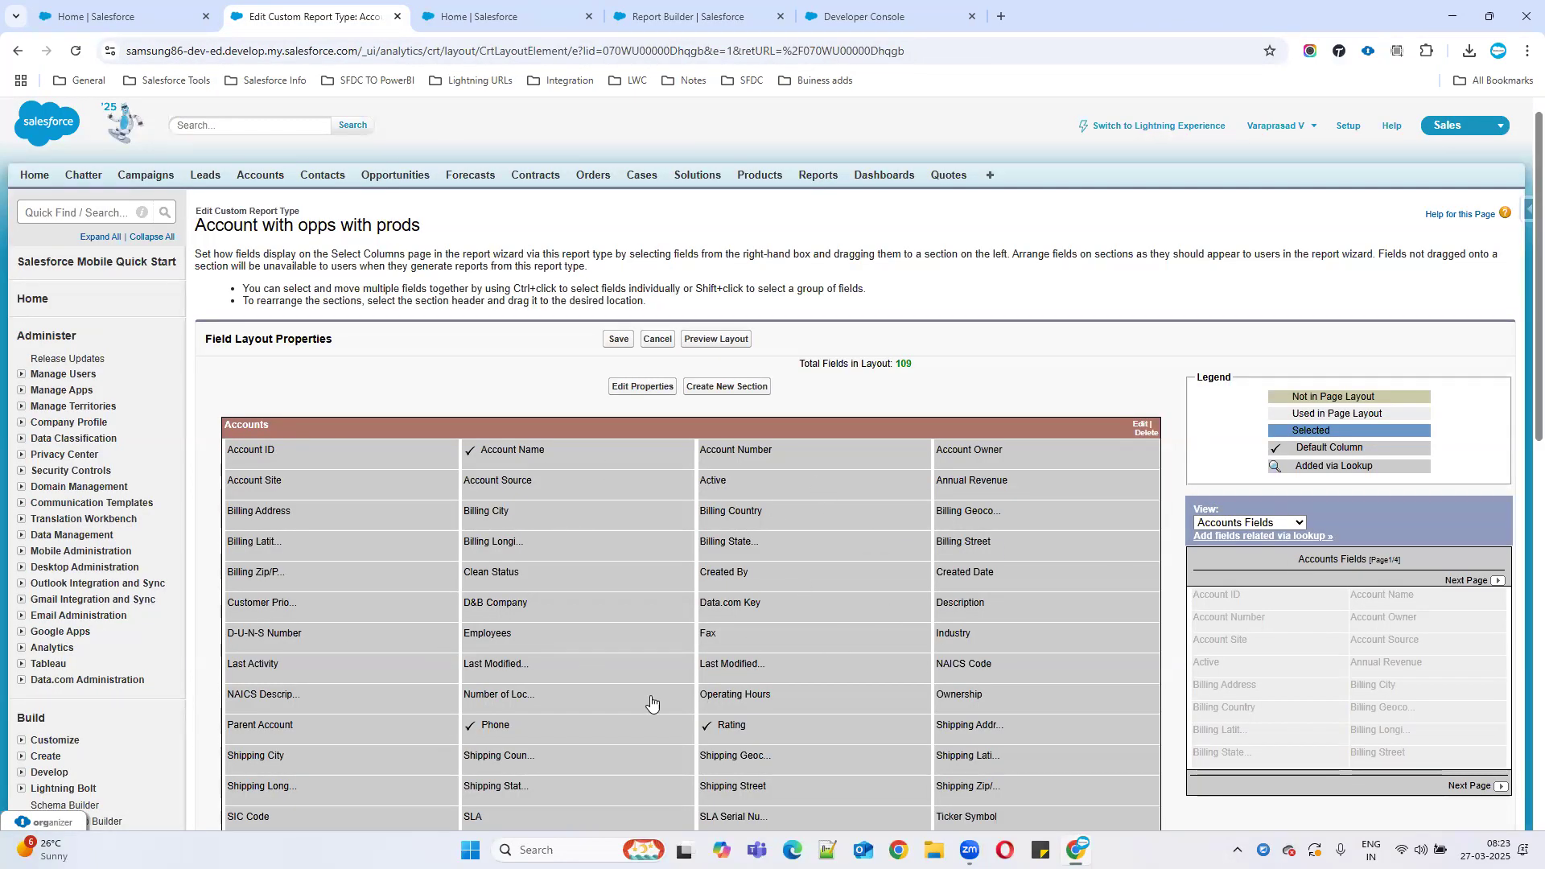
pyautogui.click(1472, 580)
pyautogui.click(1473, 580)
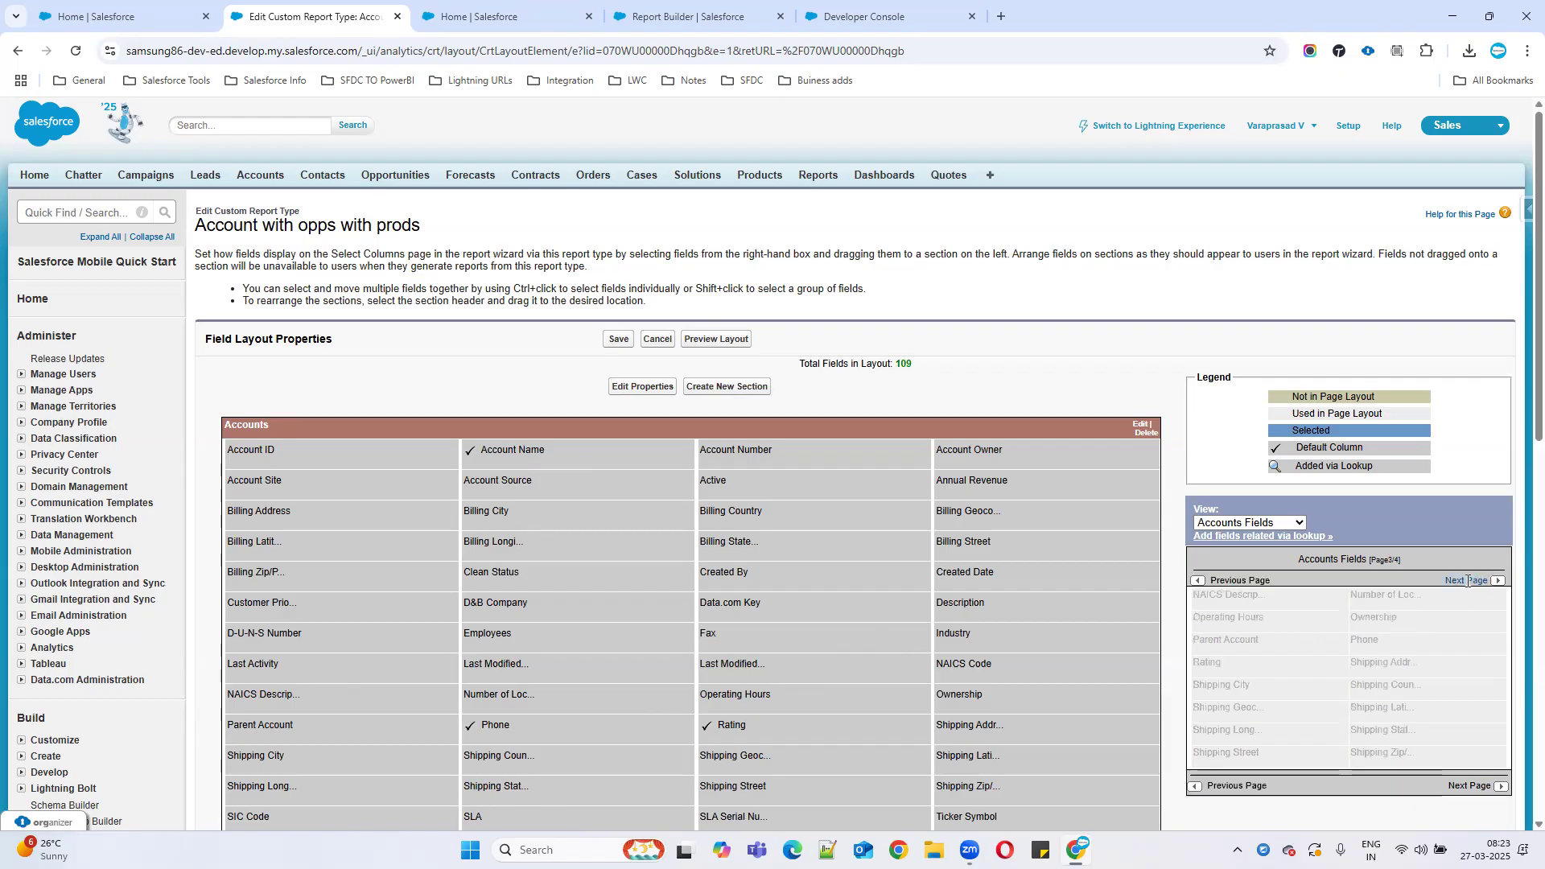
pyautogui.click(1473, 580)
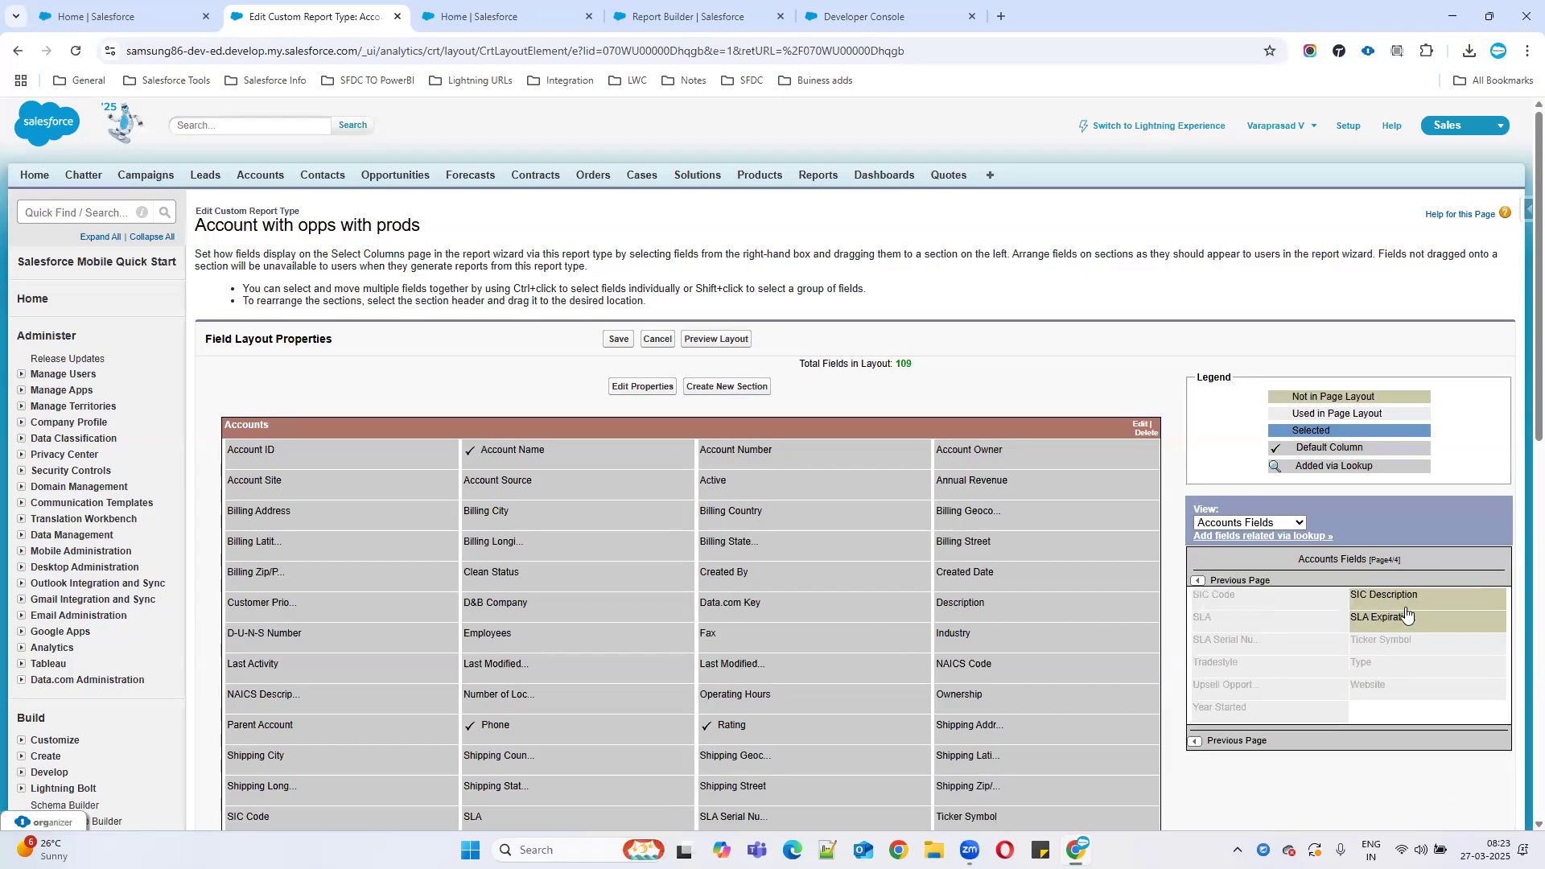
pyautogui.click(684, 17)
# After trying an SIC search, add Account Site as a column and refresh the preview.
pyautogui.click(271, 384)
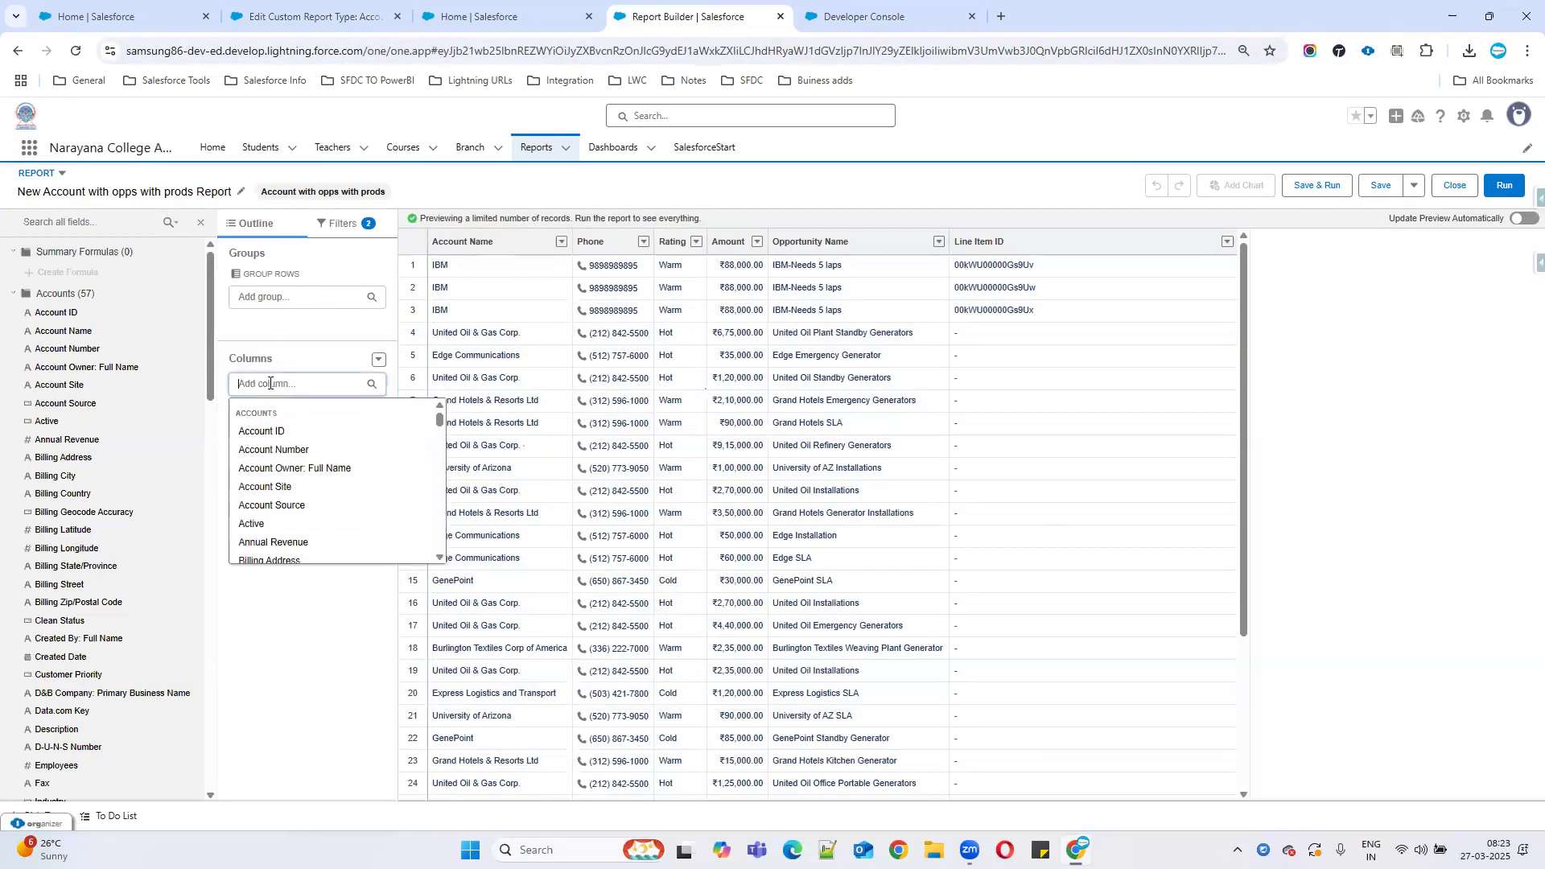
pyautogui.write('SIC')
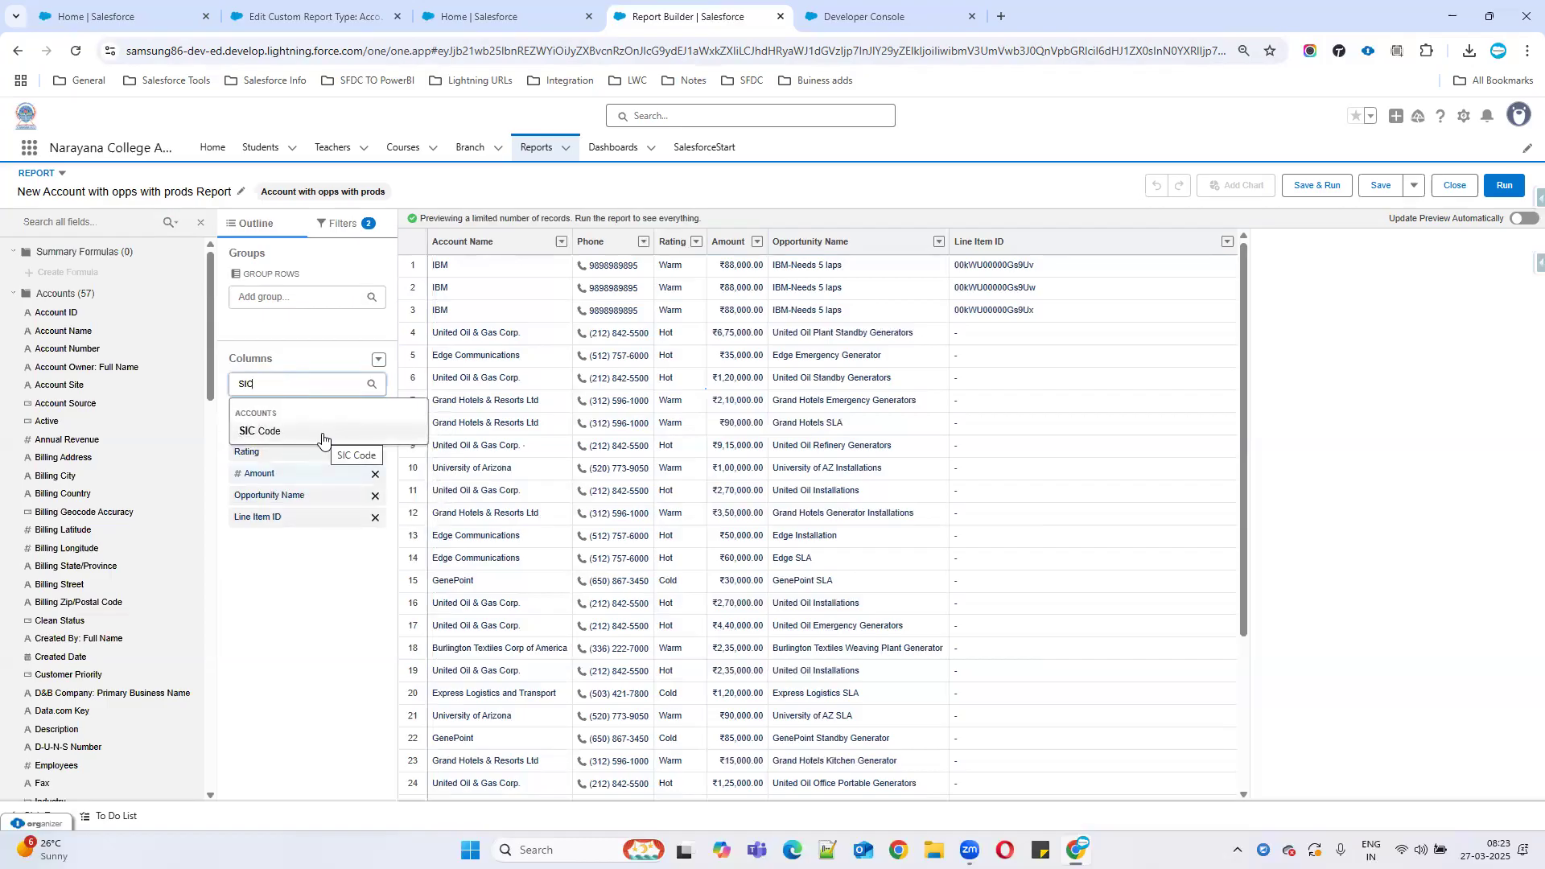
pyautogui.click(333, 16)
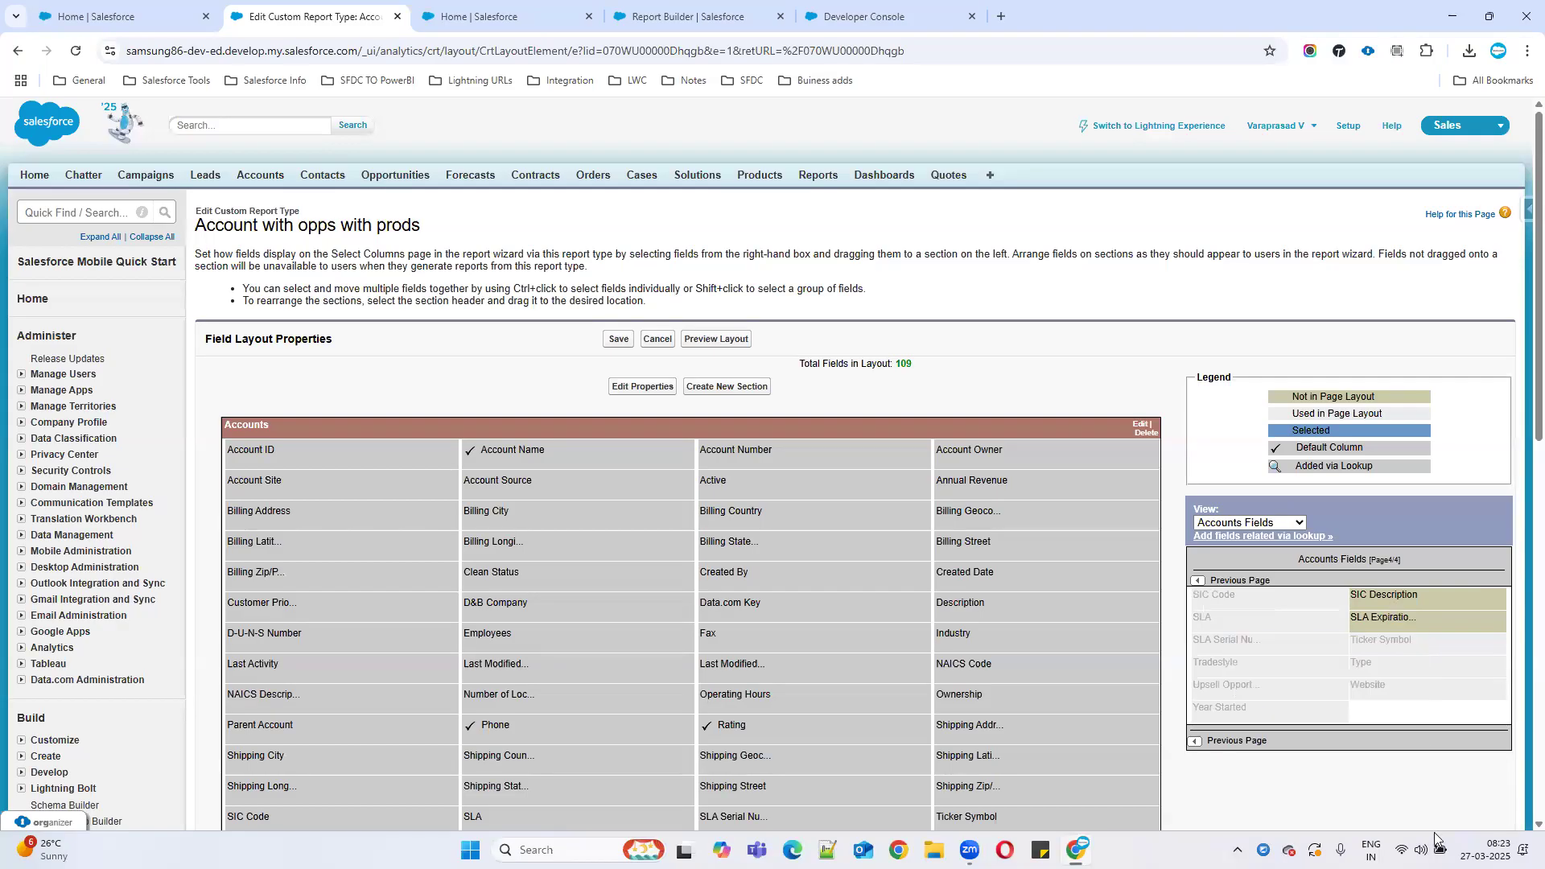
pyautogui.click(684, 6)
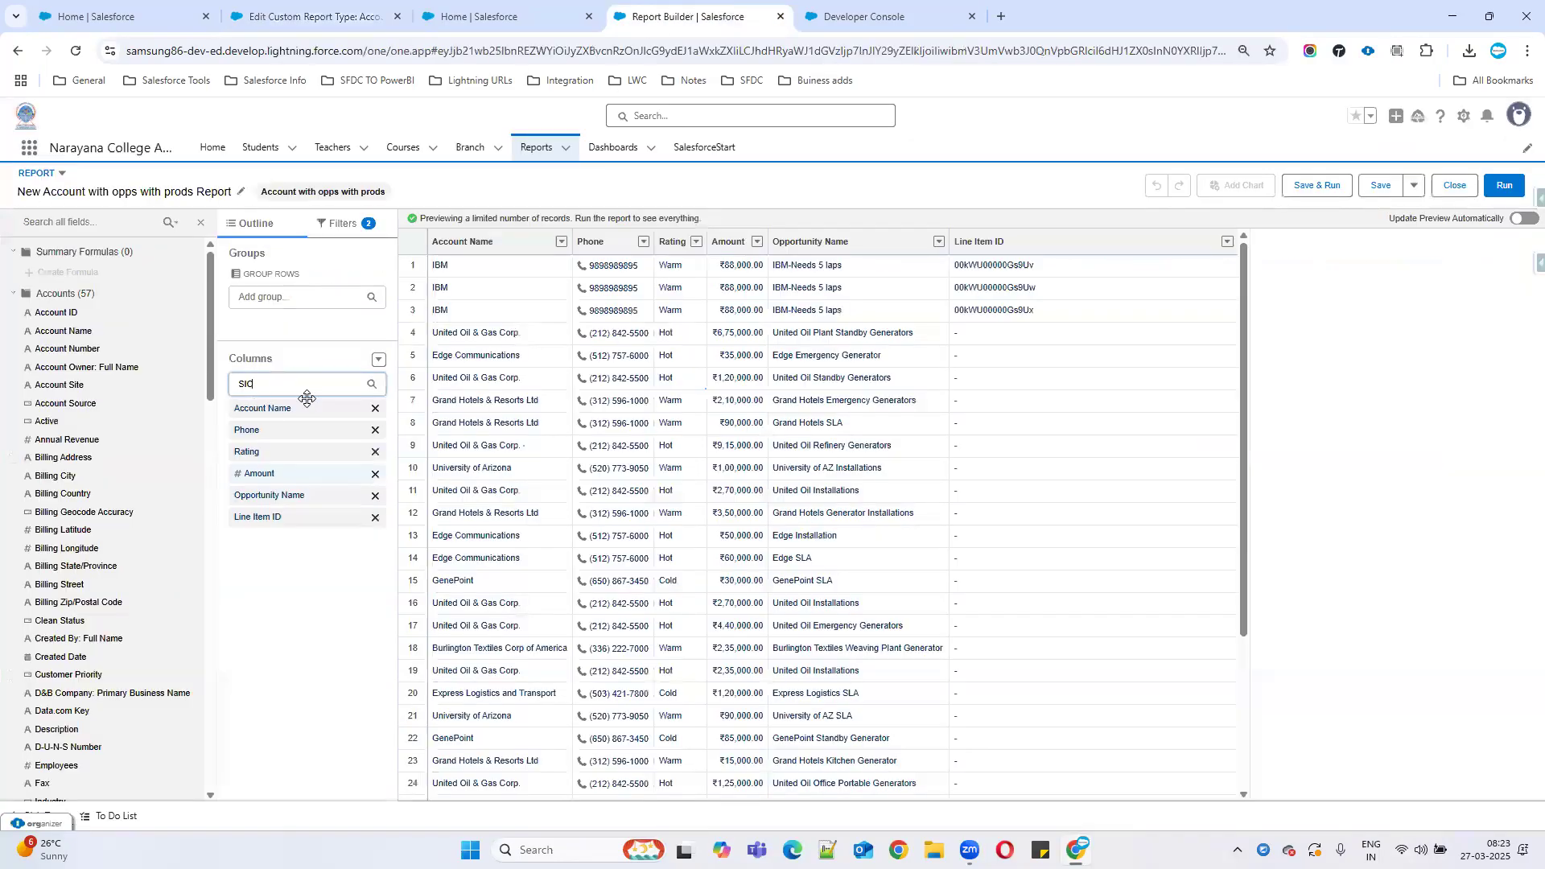
pyautogui.moveTo(291, 384); pyautogui.dragTo(214, 395)
pyautogui.press('BackSpace')
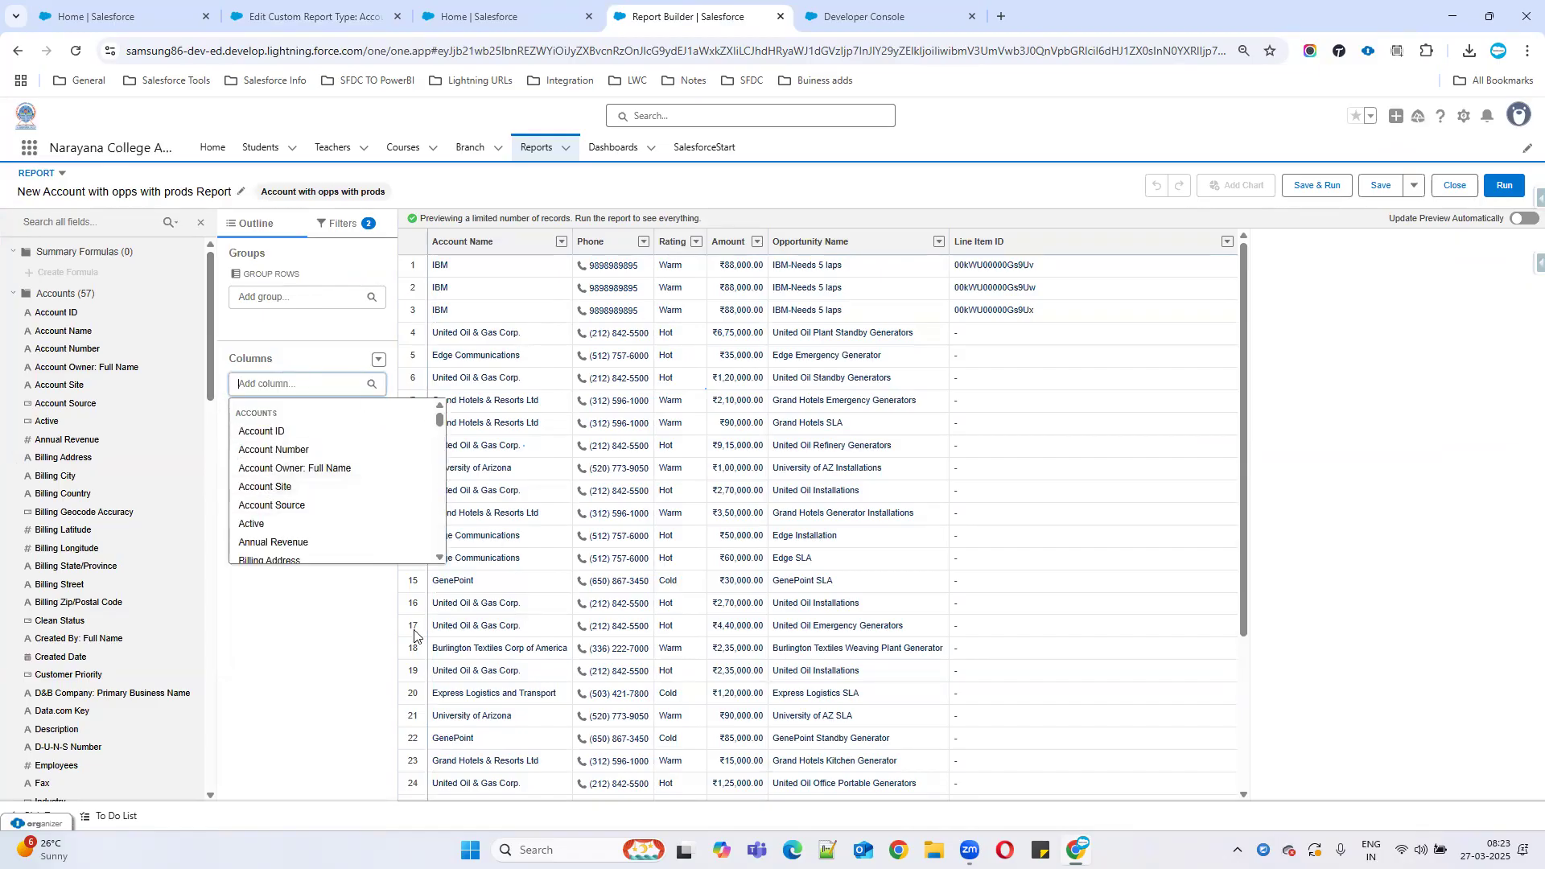
pyautogui.click(305, 622)
pyautogui.click(257, 385)
pyautogui.click(276, 488)
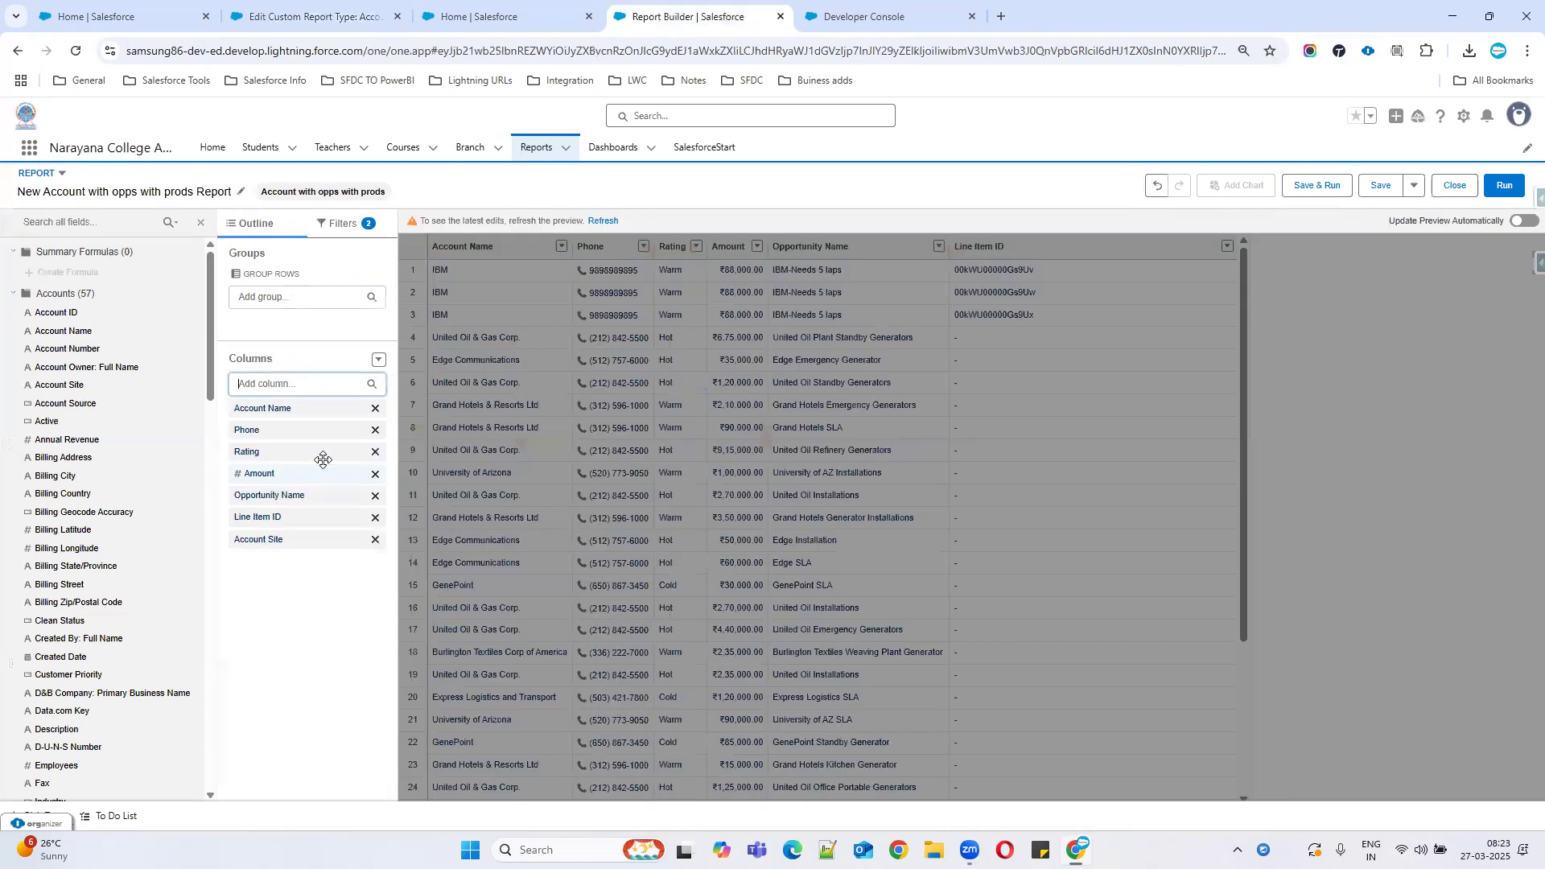
pyautogui.click(602, 221)
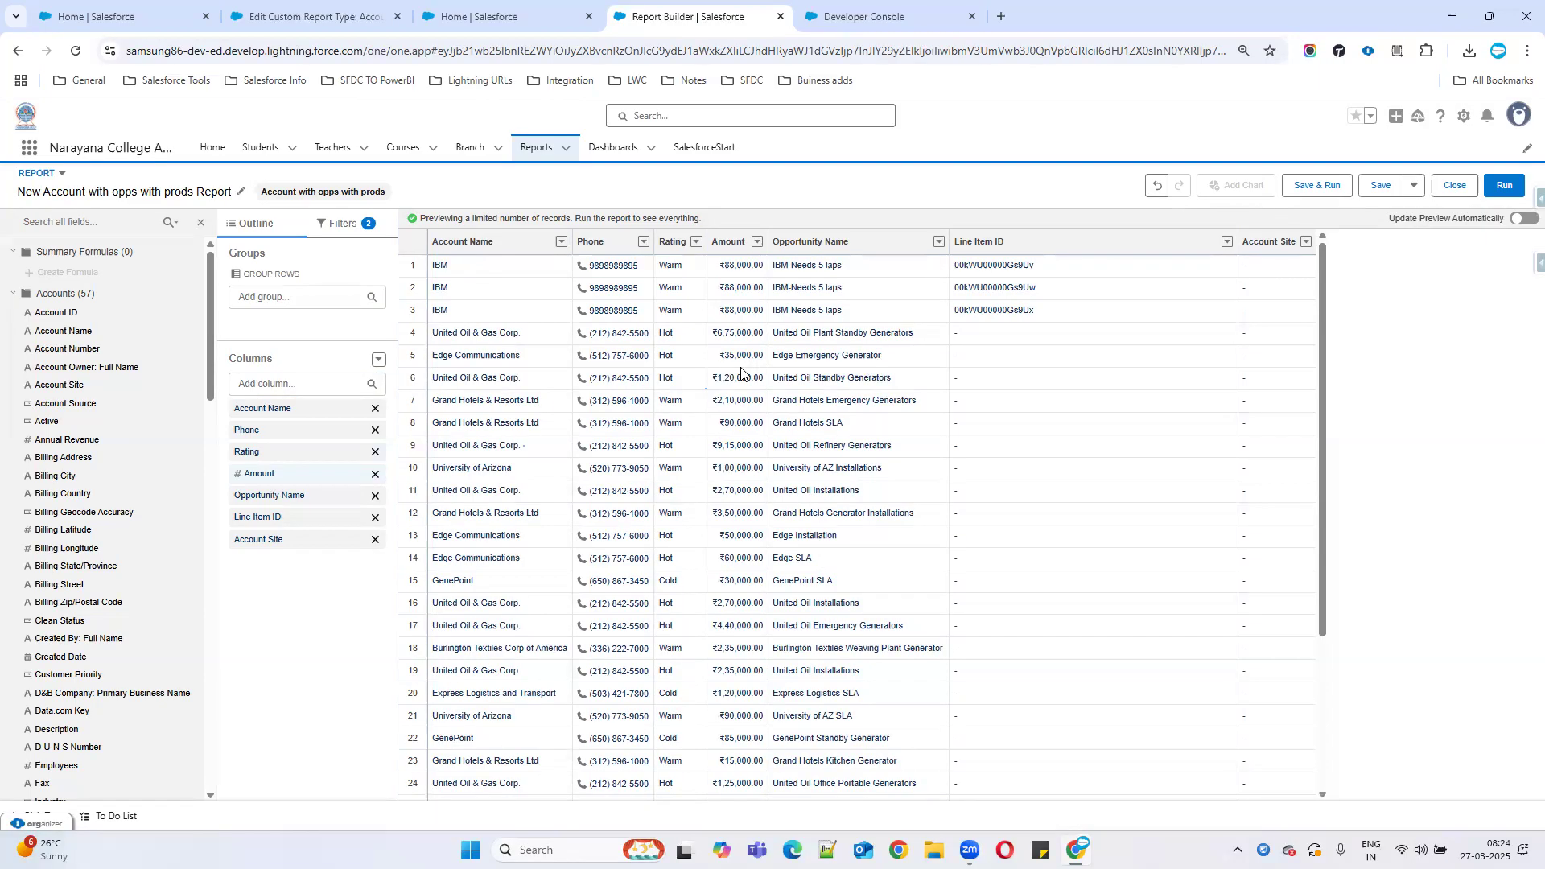
# Discard the unsaved report and open the saved opportunities Summary Report from recent reports.
pyautogui.click(532, 152)
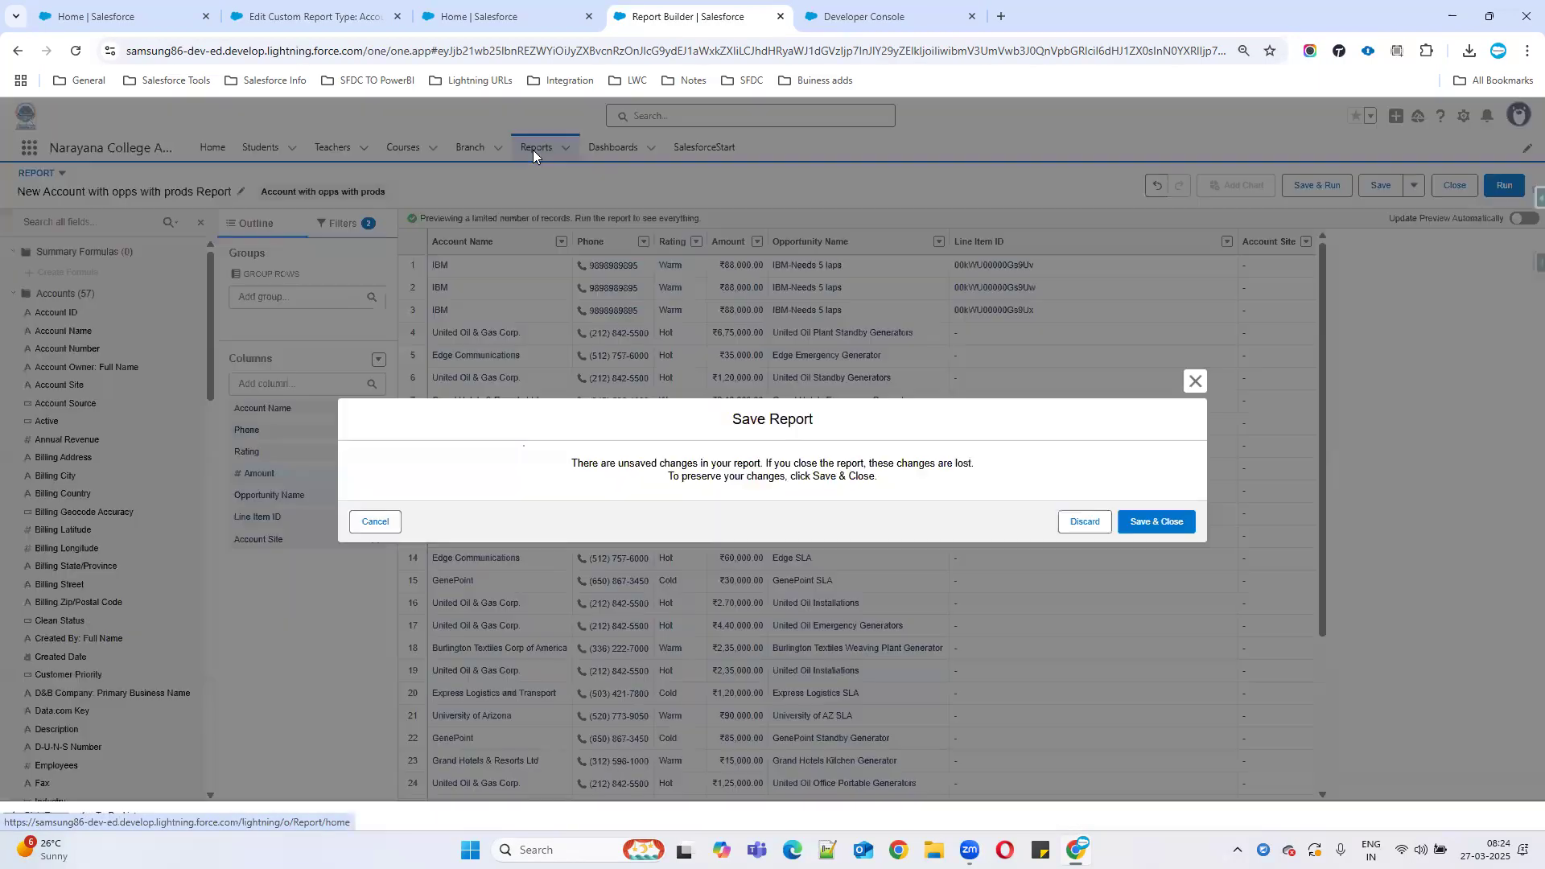
pyautogui.click(1082, 523)
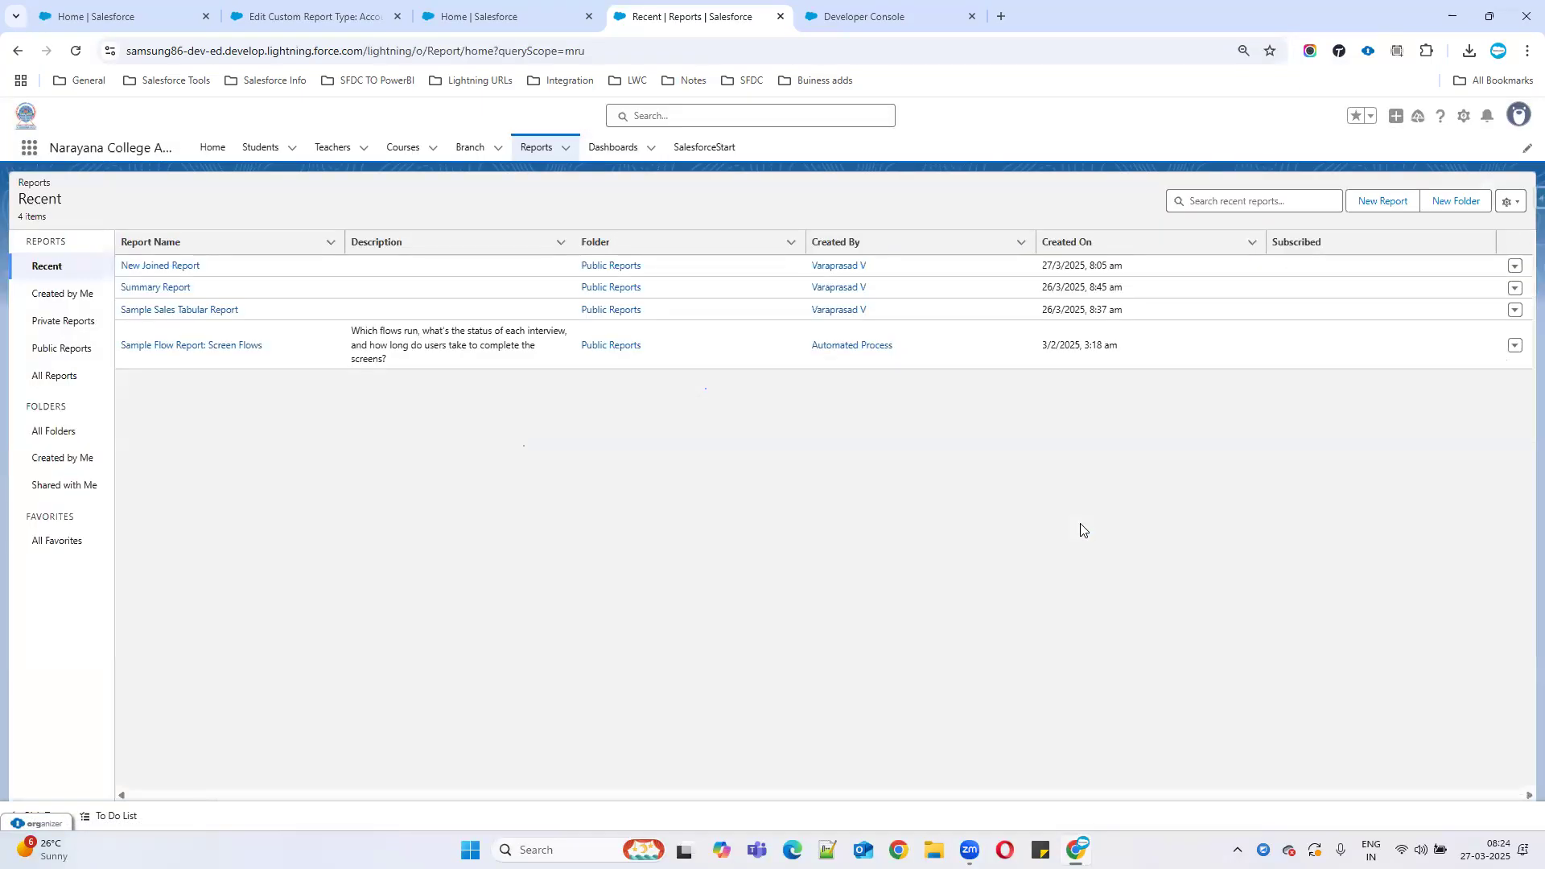
pyautogui.click(165, 289)
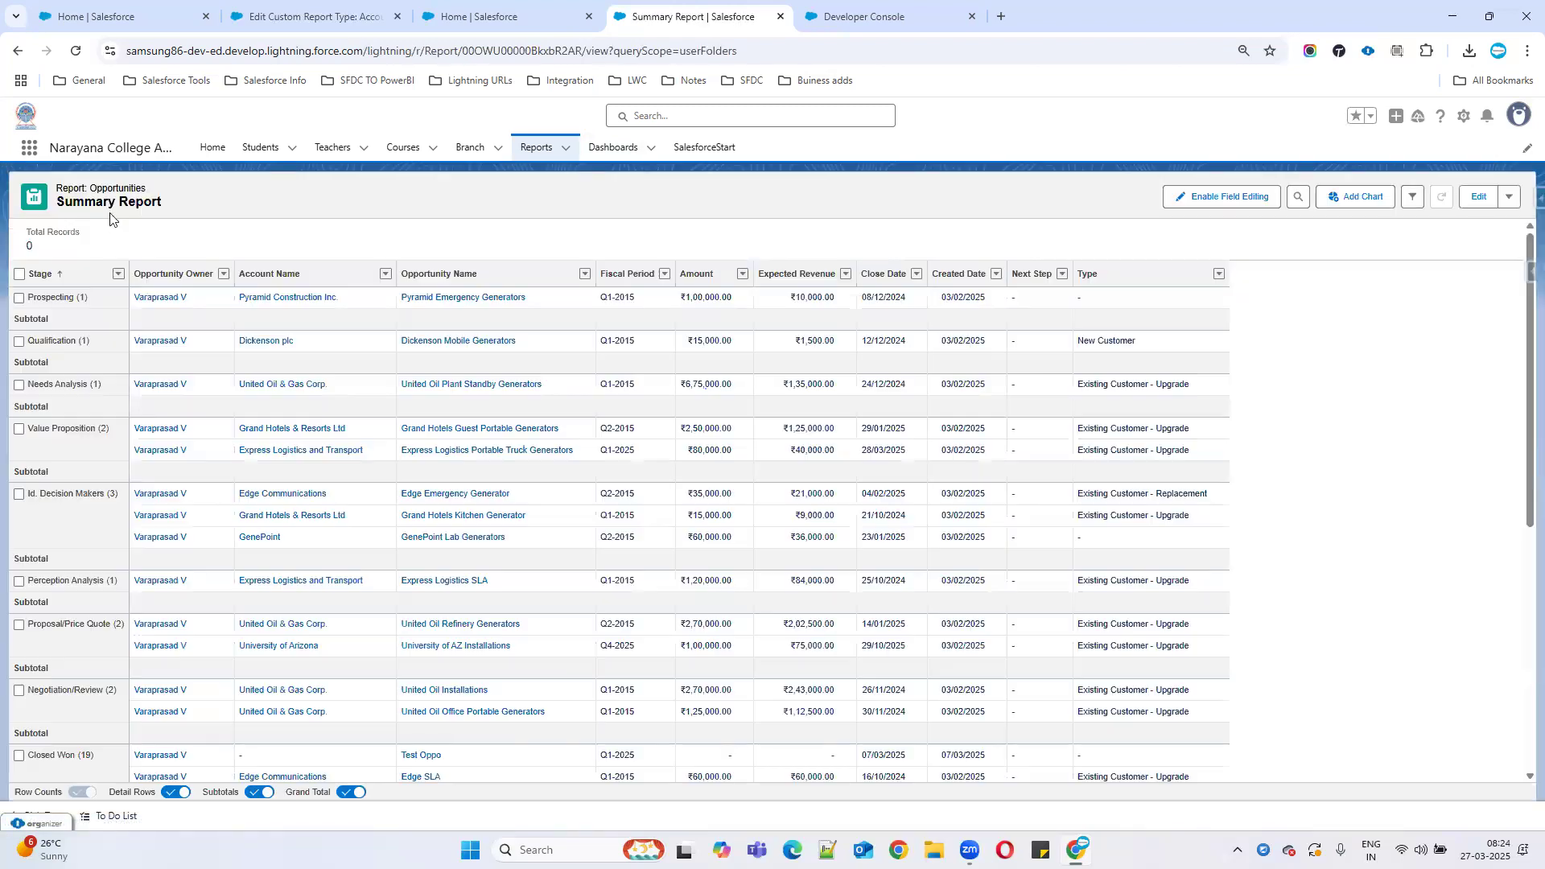
# Edit the Summary Report and review its outline, its Show Me, Close Date, Status and Probability filters, and filter options.
pyautogui.click(1475, 197)
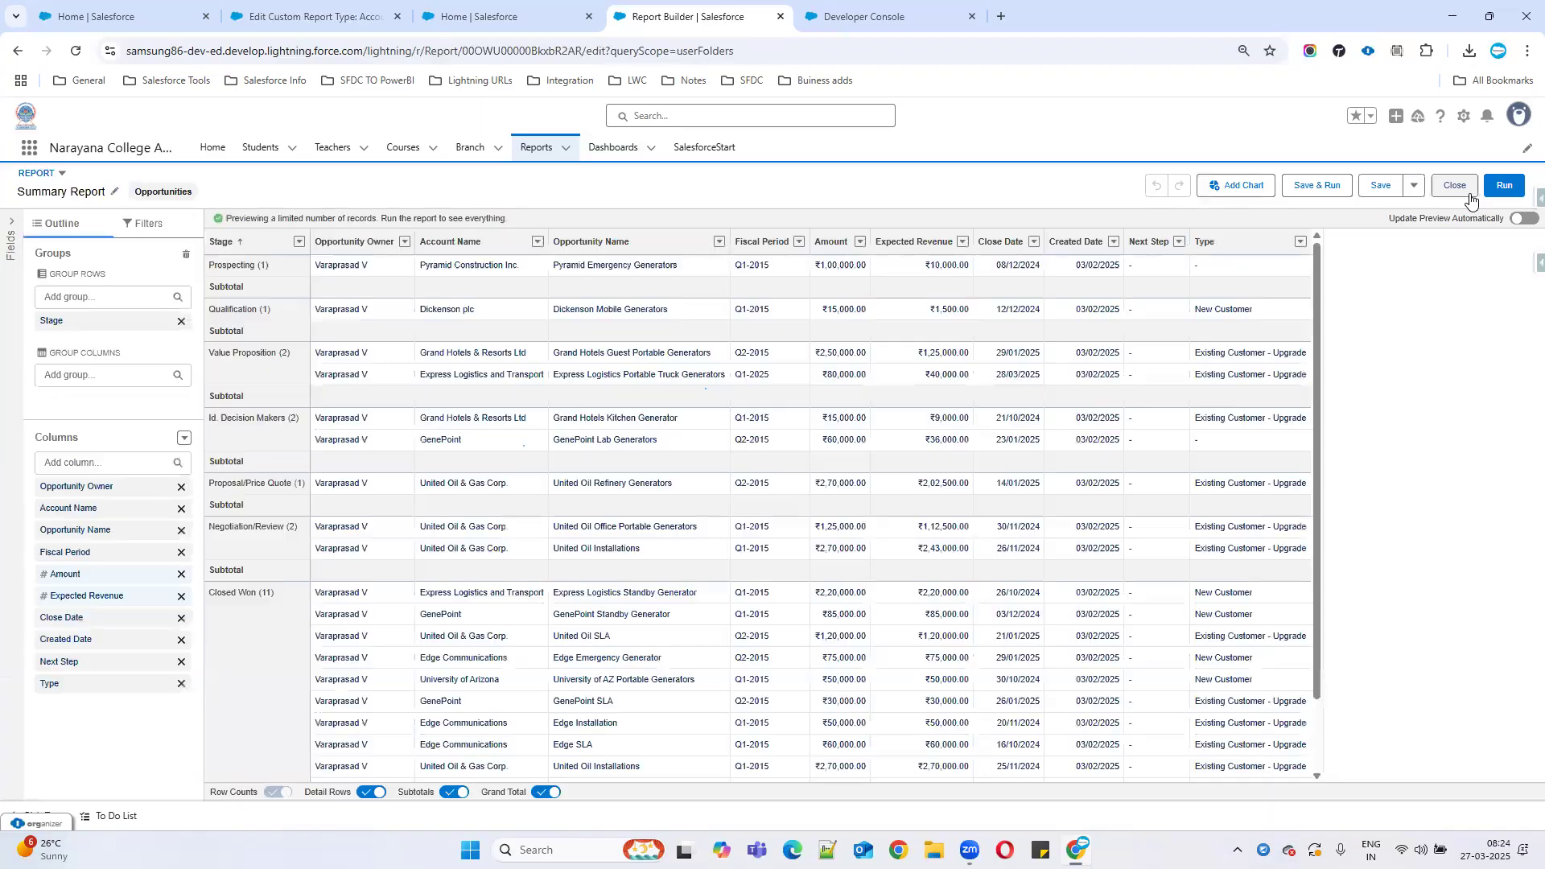
pyautogui.click(144, 227)
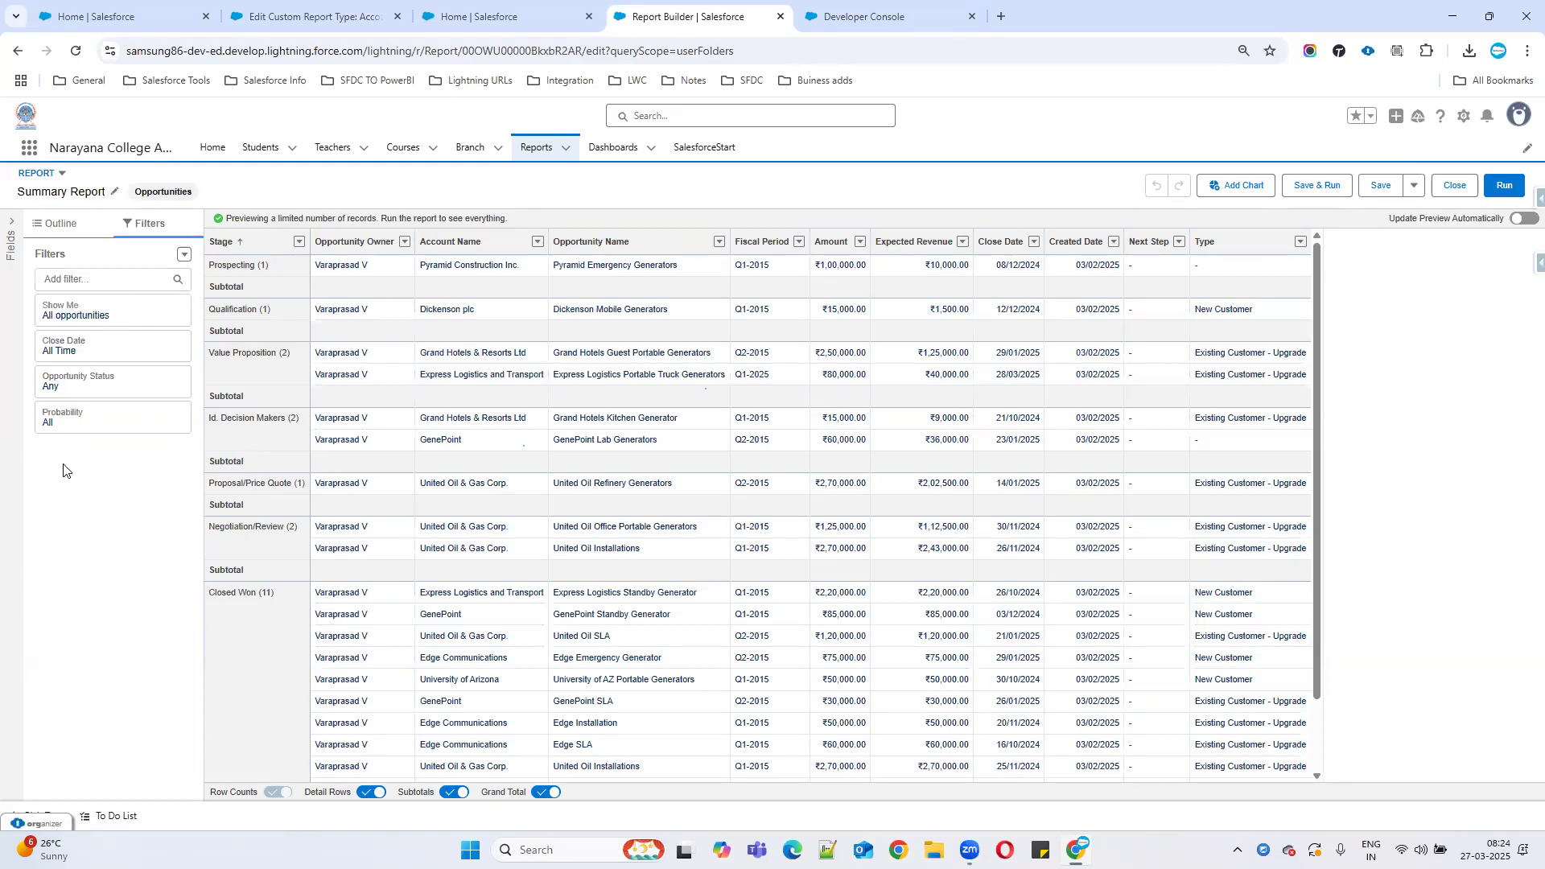
pyautogui.click(64, 228)
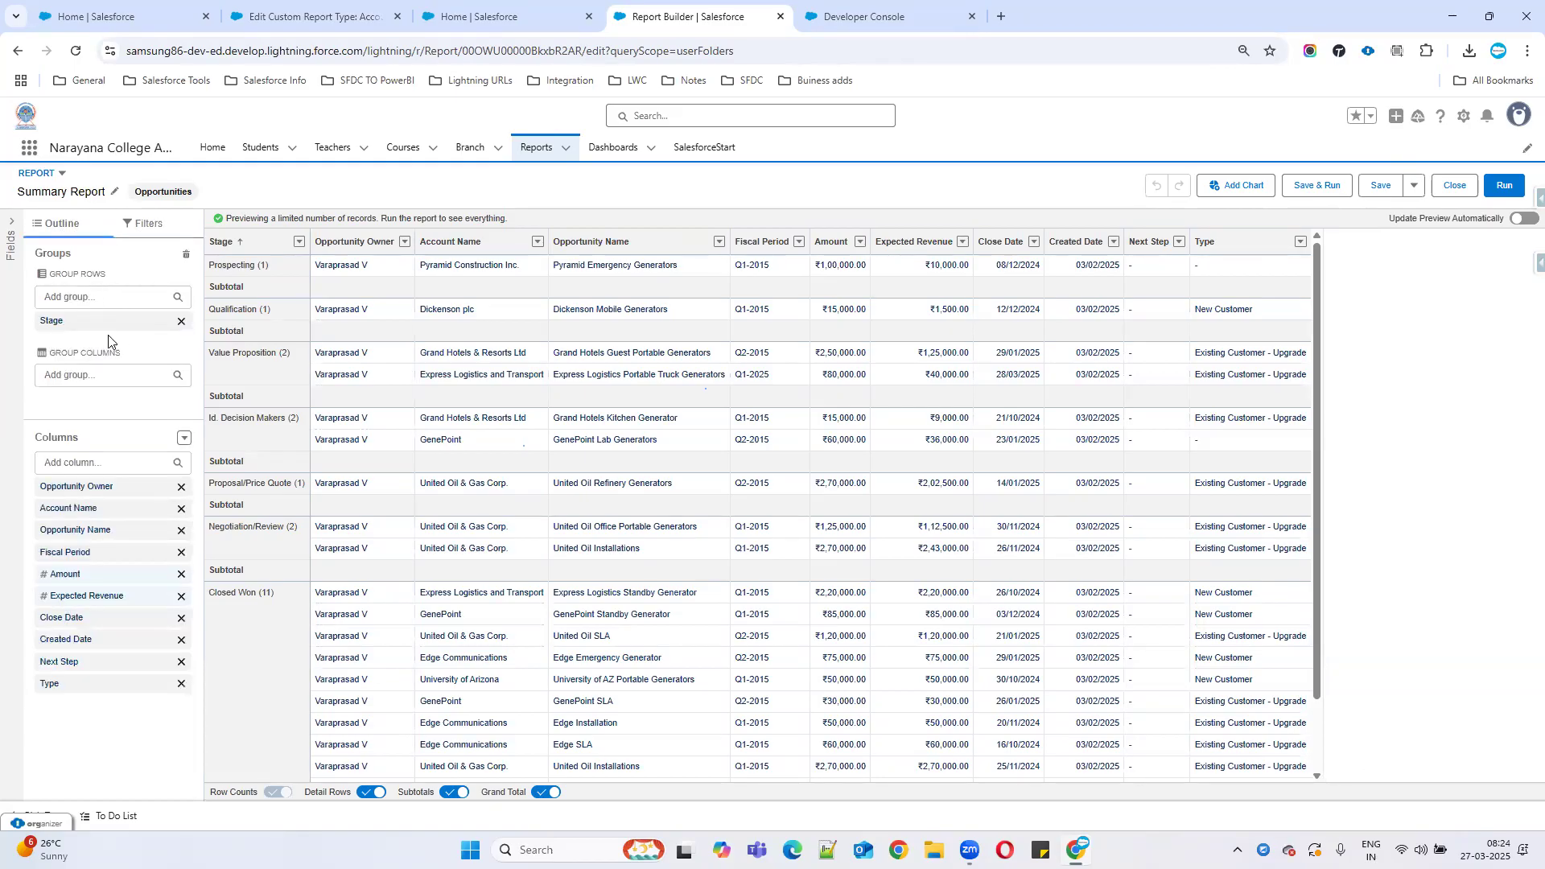
pyautogui.click(185, 437)
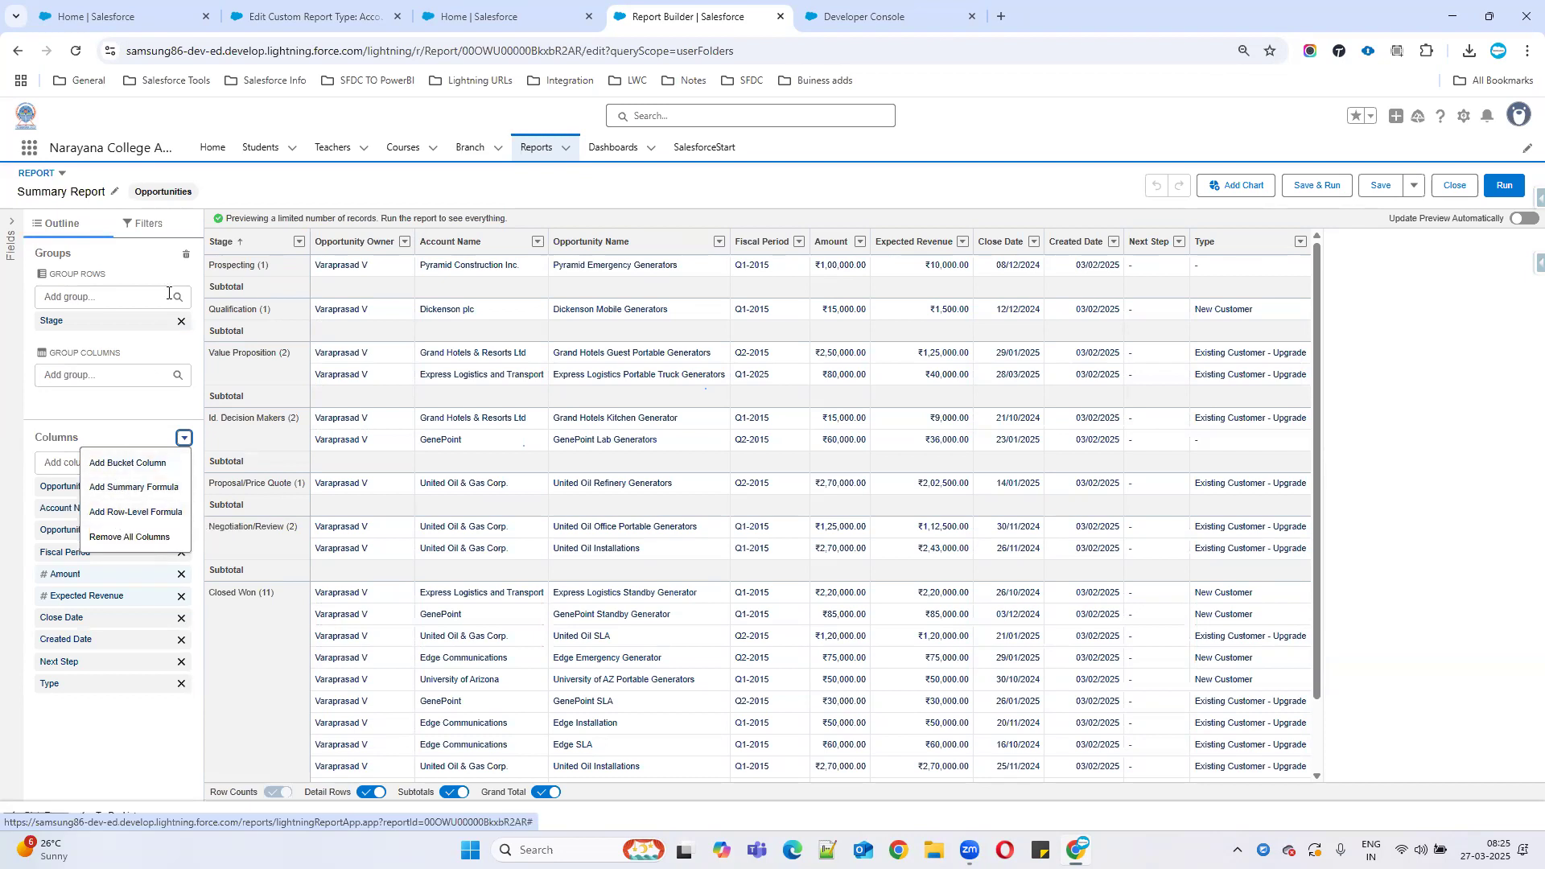
pyautogui.click(147, 223)
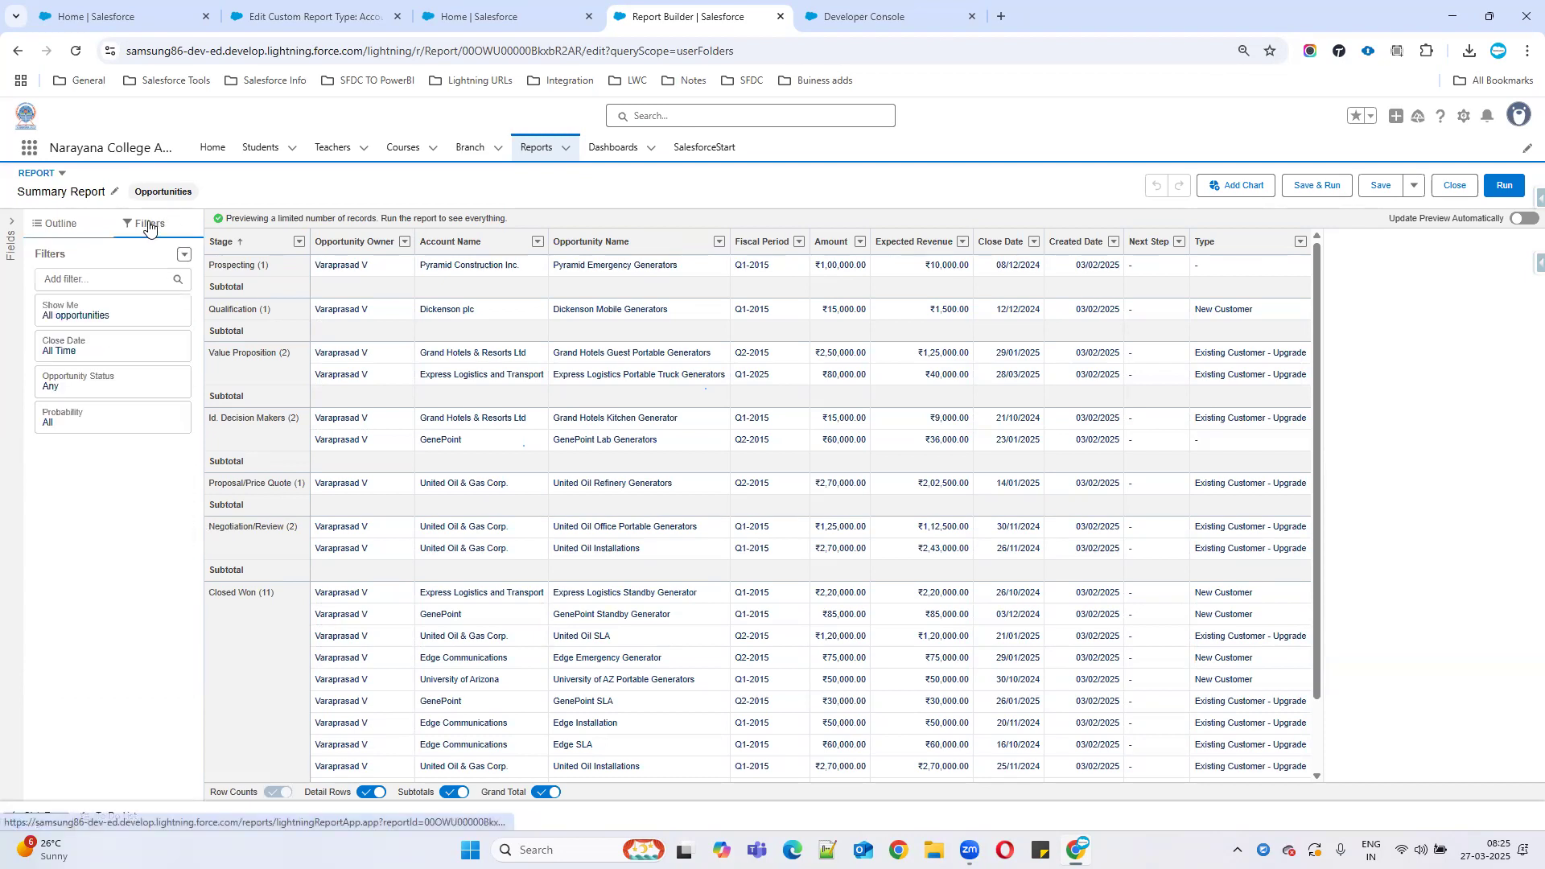
pyautogui.click(185, 255)
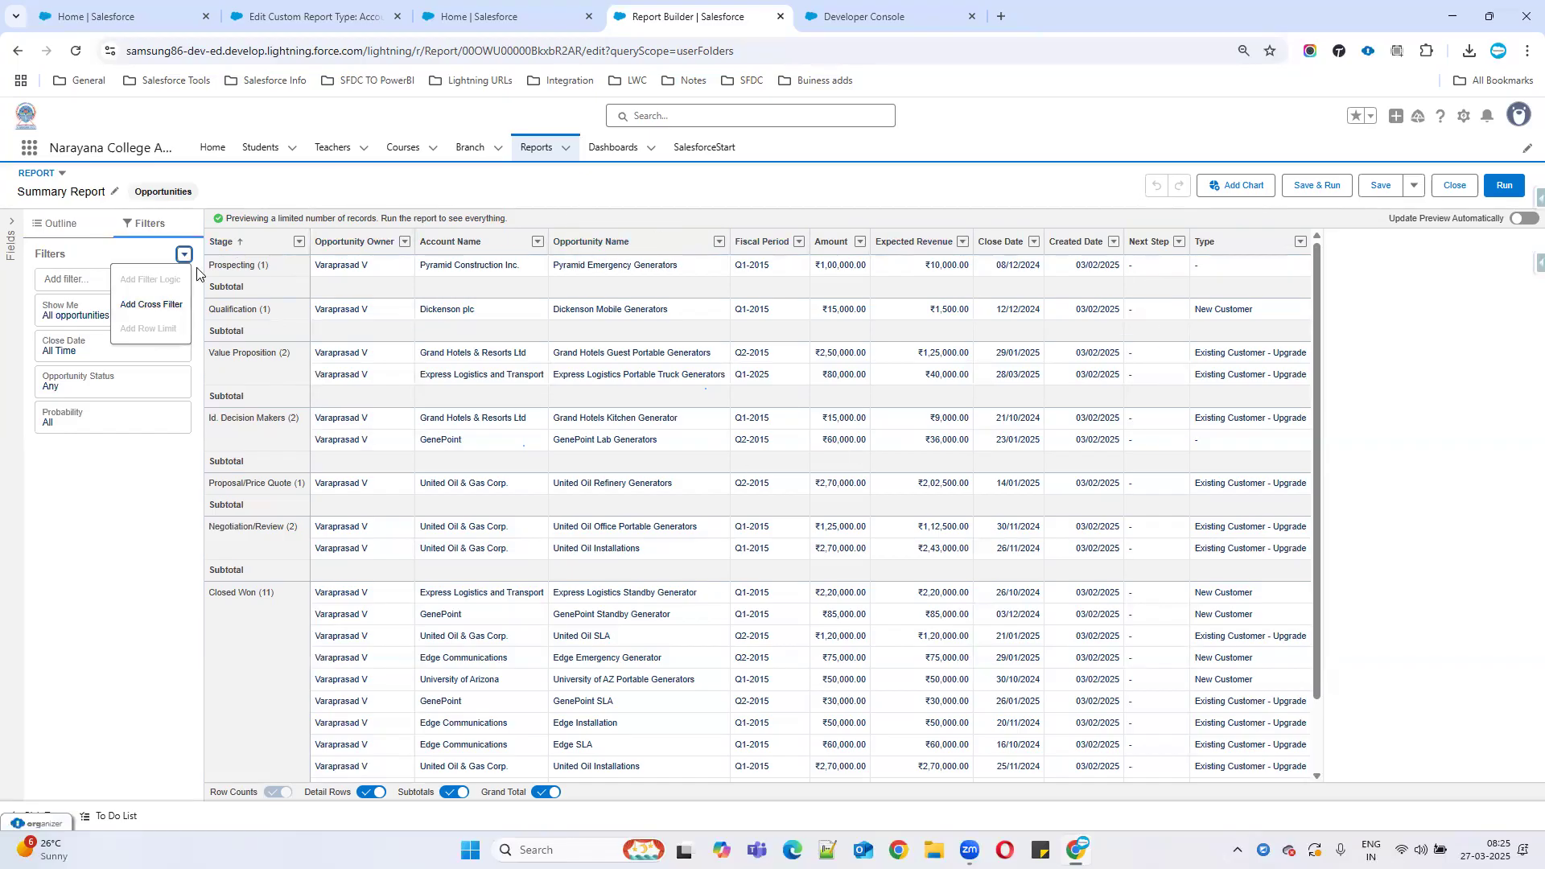
# Add an 'Opportunities with Quotes' cross filter, leaving only the Closed Lost IBM-Needs 5 laps opportunity.
pyautogui.click(135, 306)
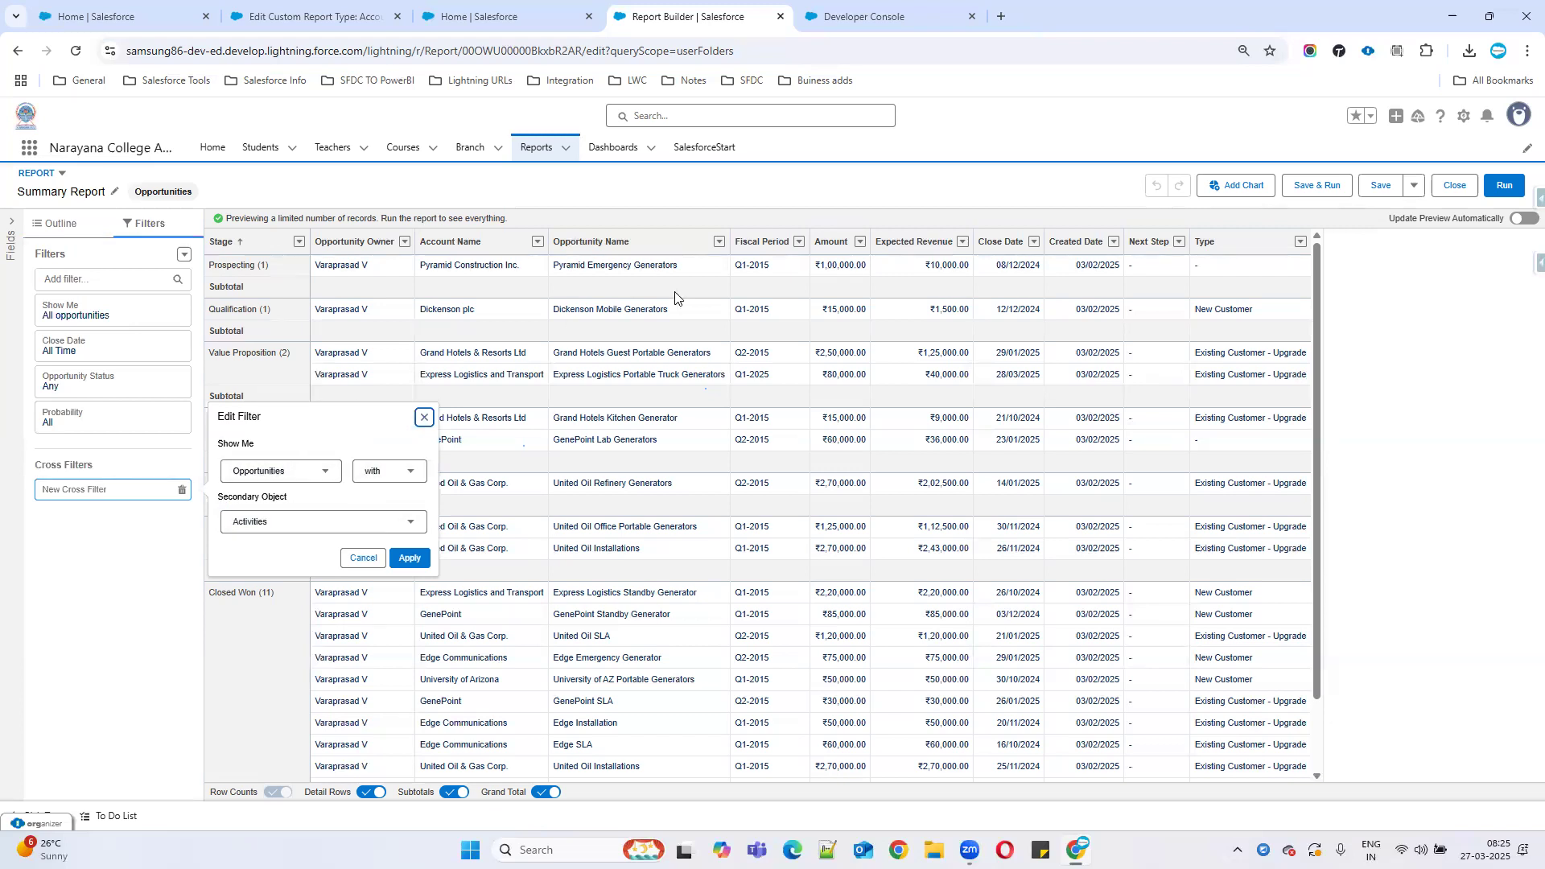
pyautogui.click(302, 527)
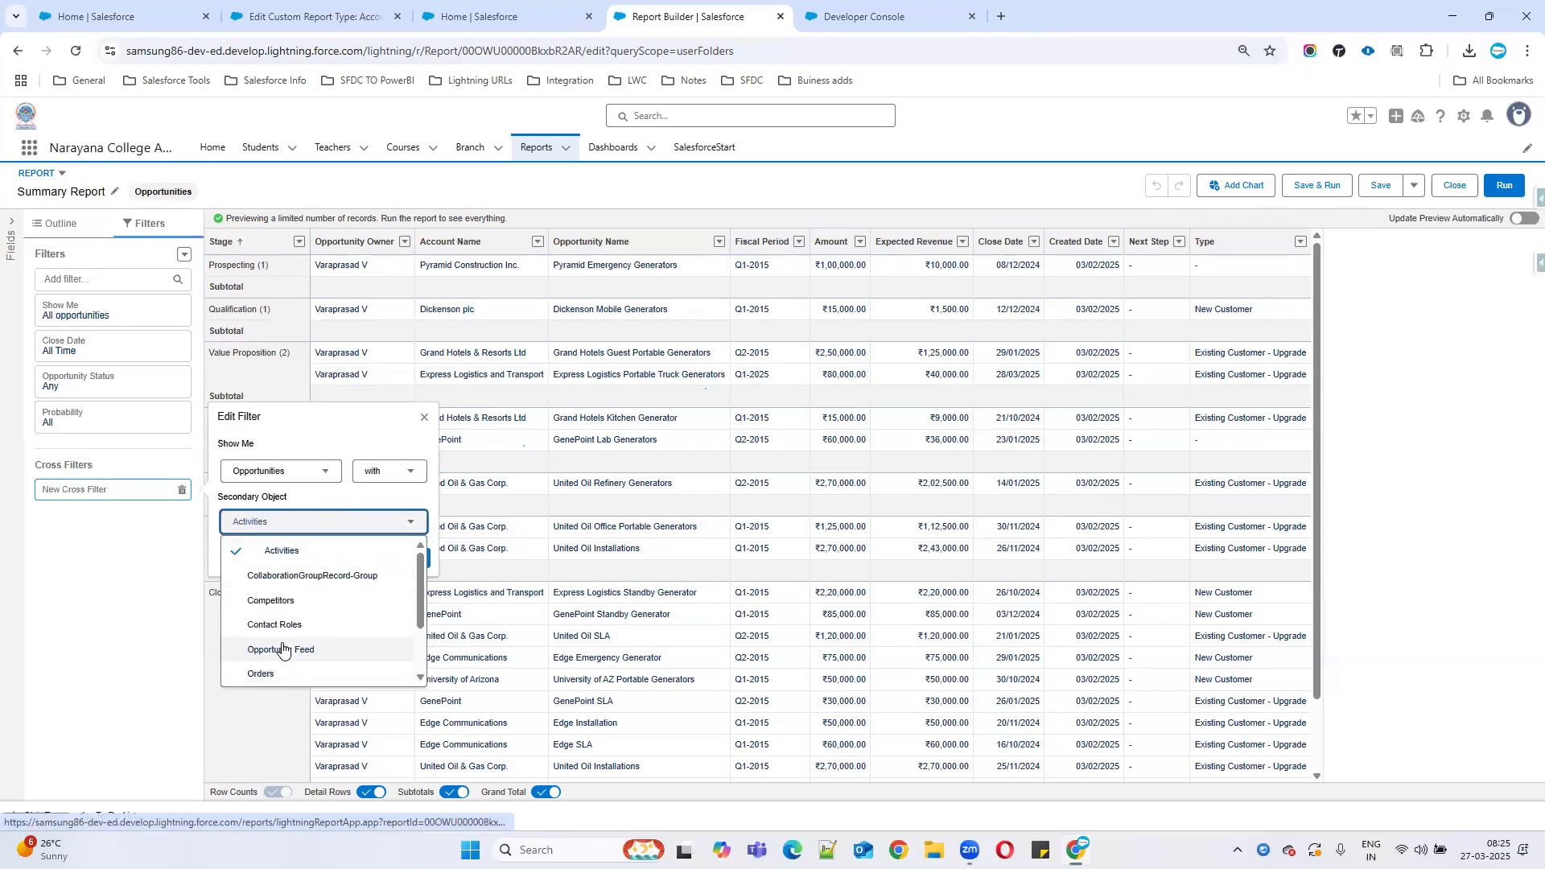
pyautogui.scroll(-2, 282, 644)
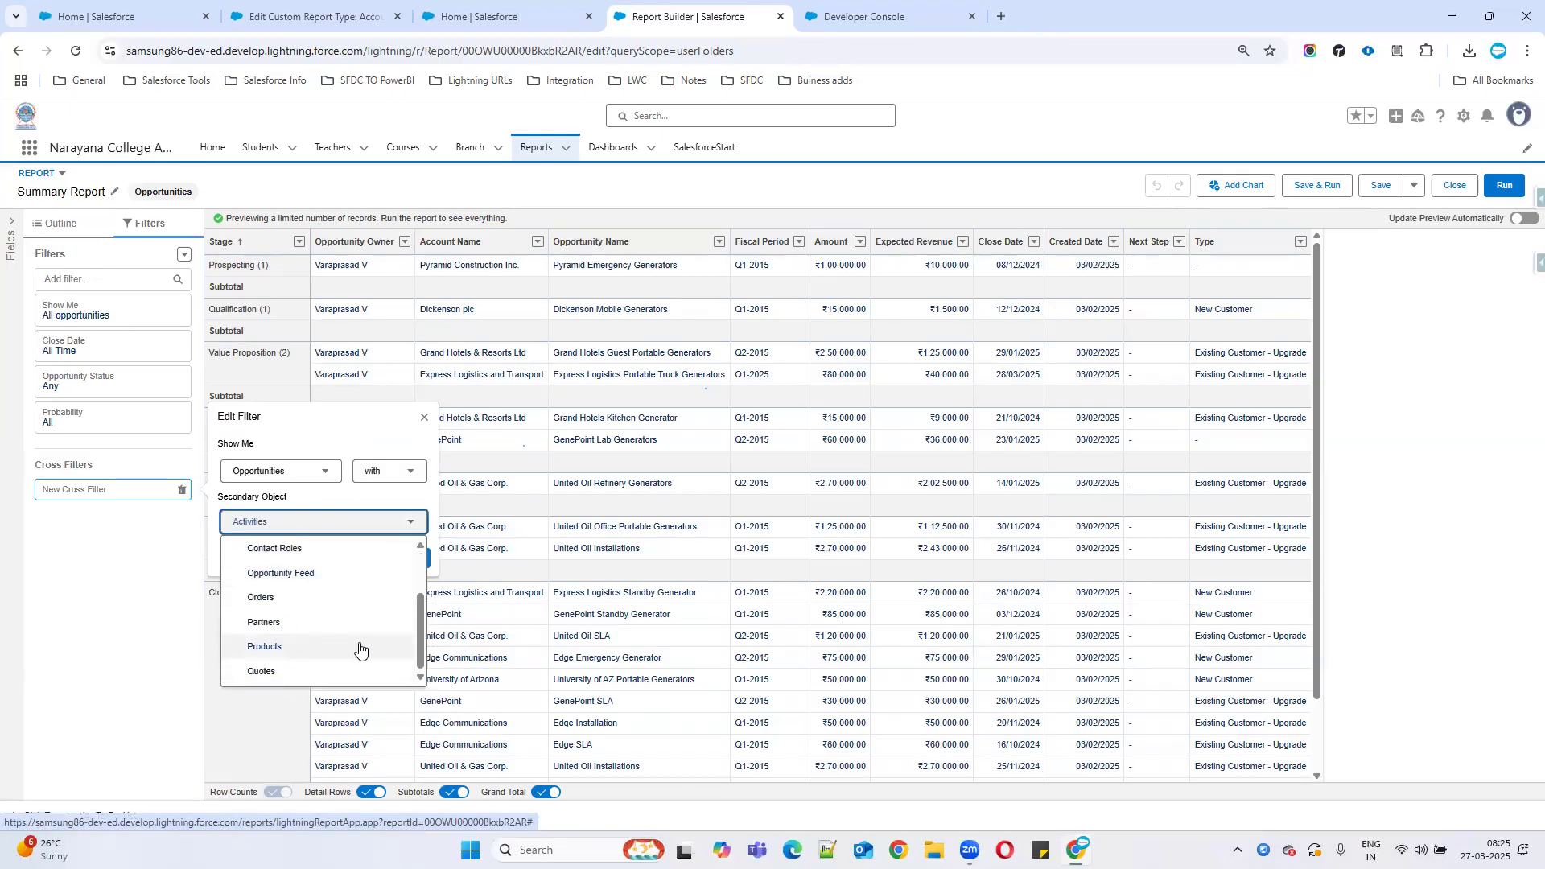
pyautogui.click(259, 672)
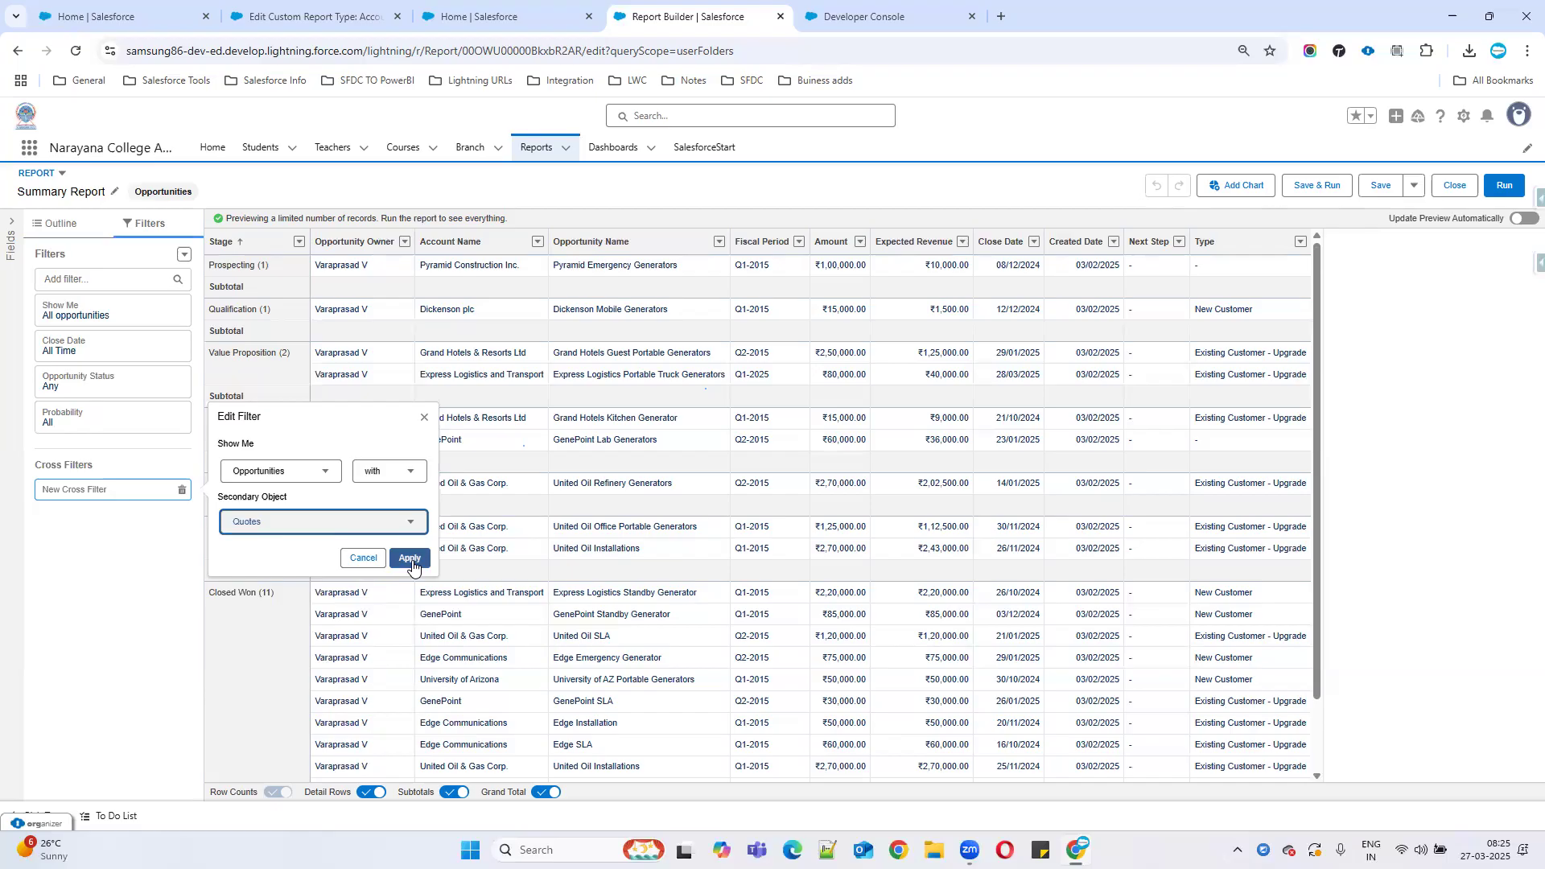
pyautogui.click(630, 810)
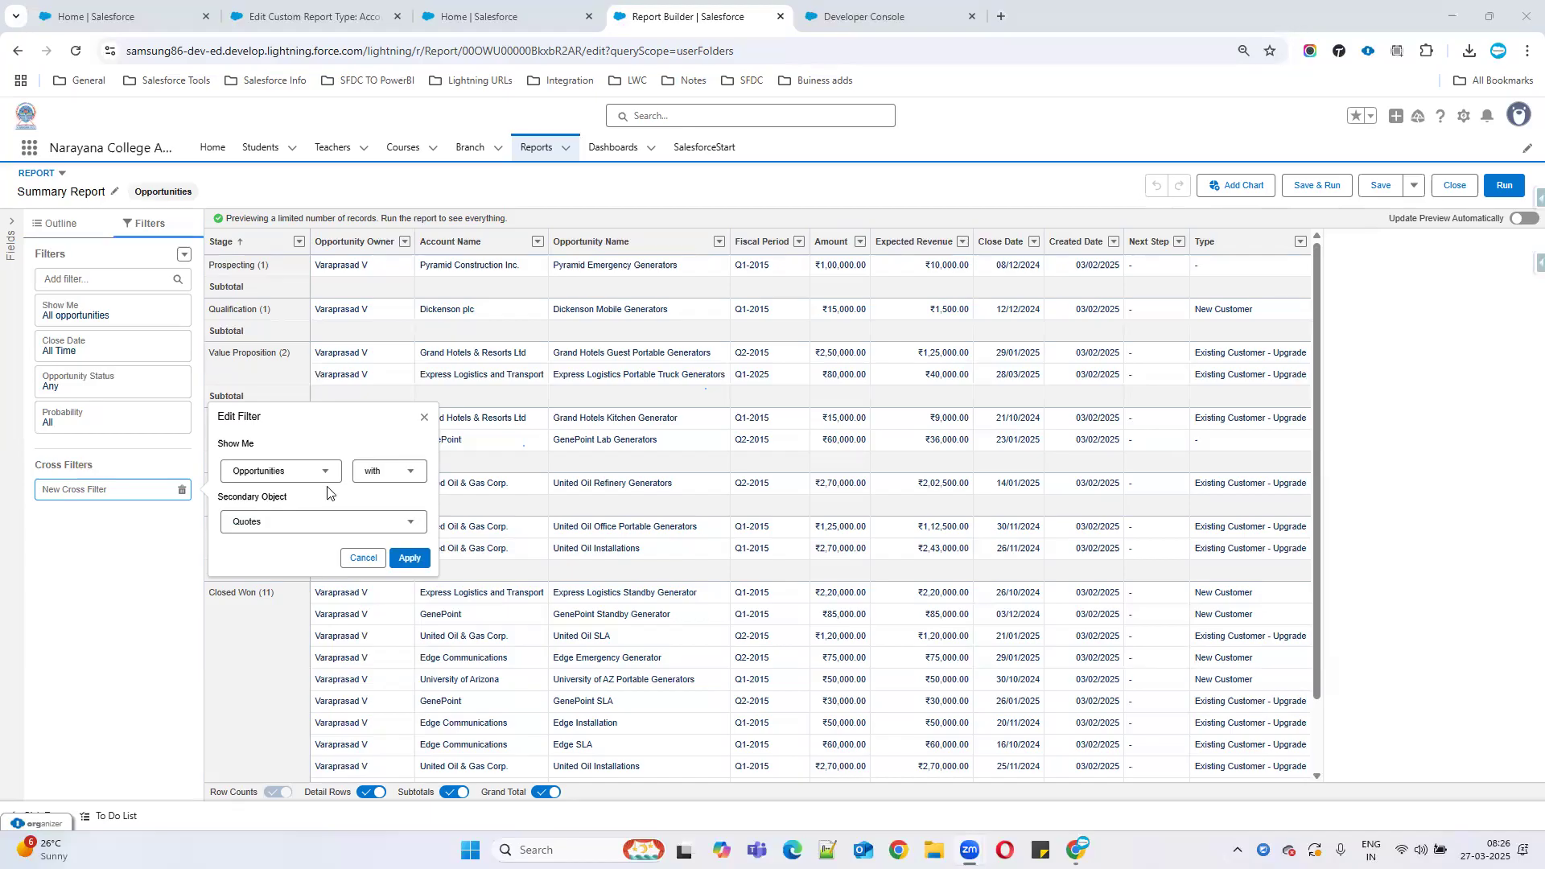
pyautogui.click(410, 559)
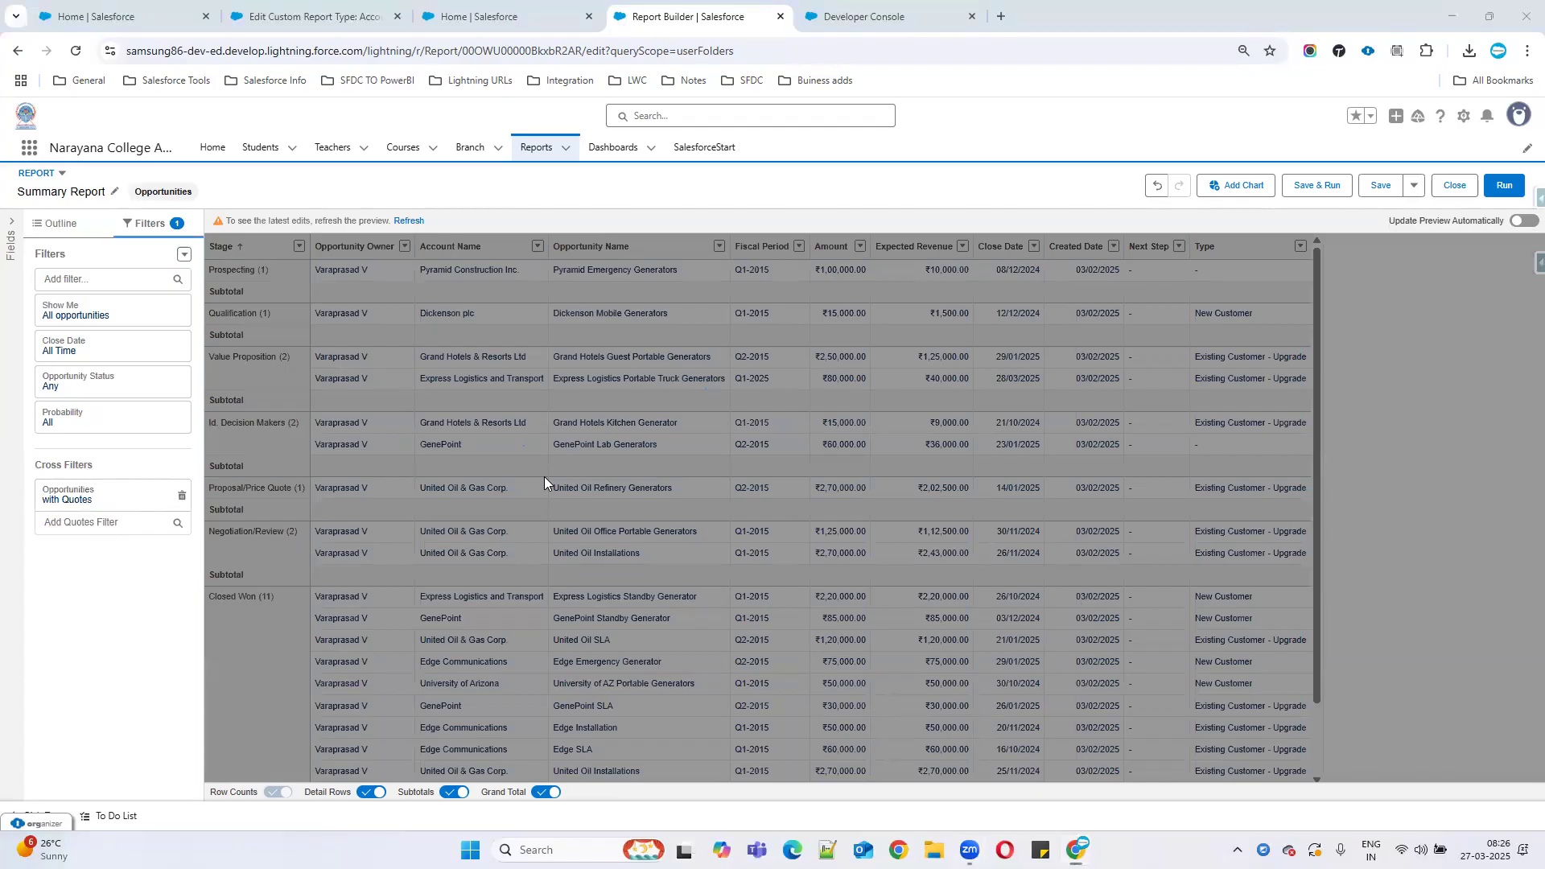
pyautogui.click(409, 222)
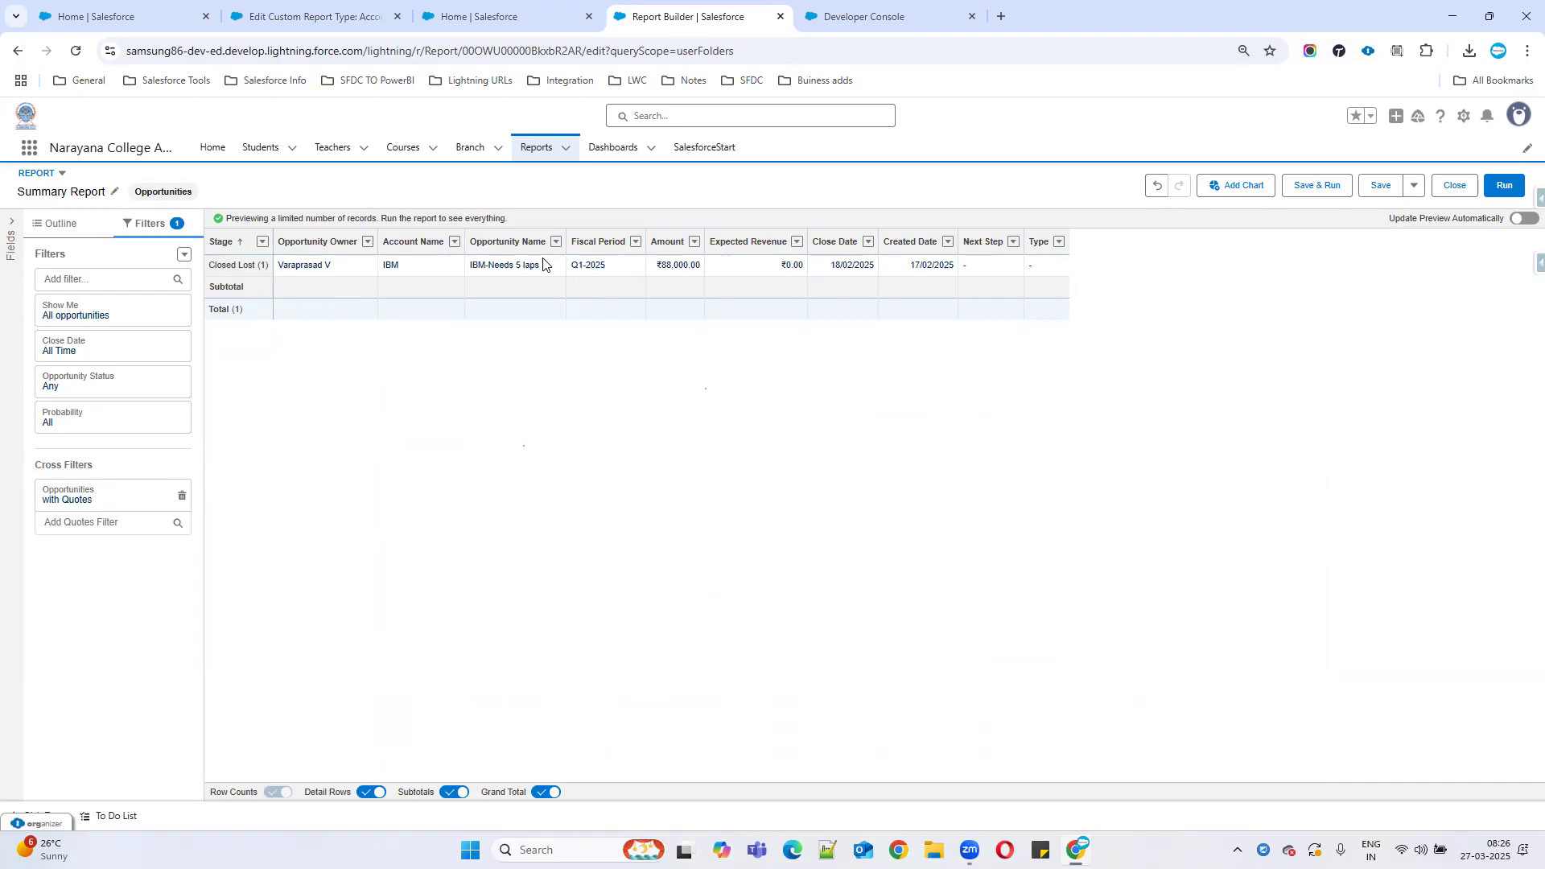
# Replace the 'with Quotes' cross filter with an 'Opportunities without Quotes' cross filter and refresh.
pyautogui.click(184, 254)
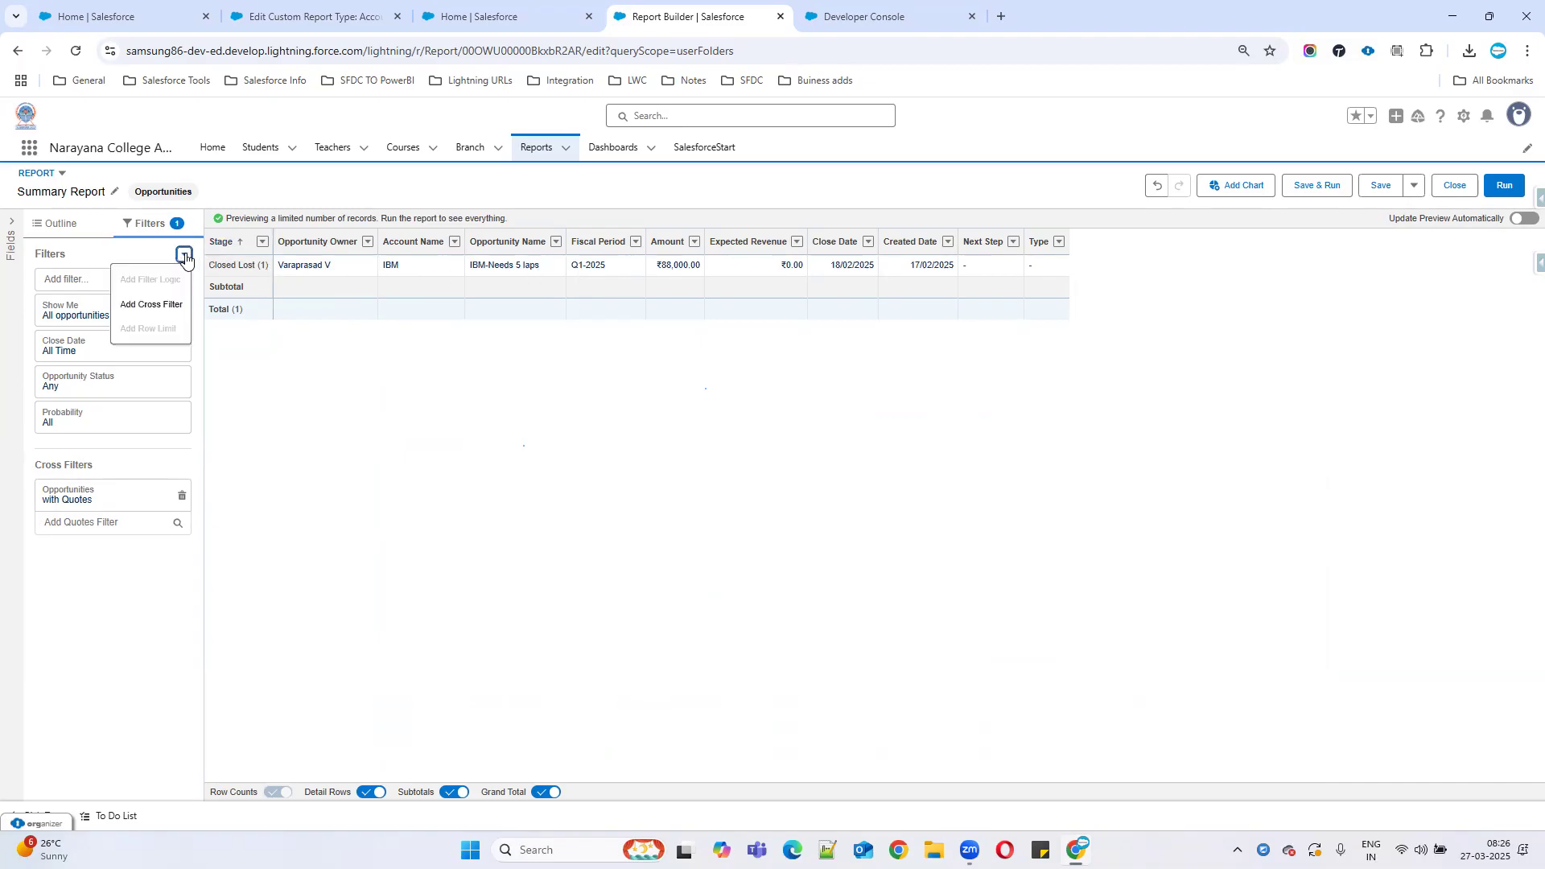
pyautogui.click(167, 309)
pyautogui.click(390, 529)
pyautogui.click(400, 584)
pyautogui.click(307, 582)
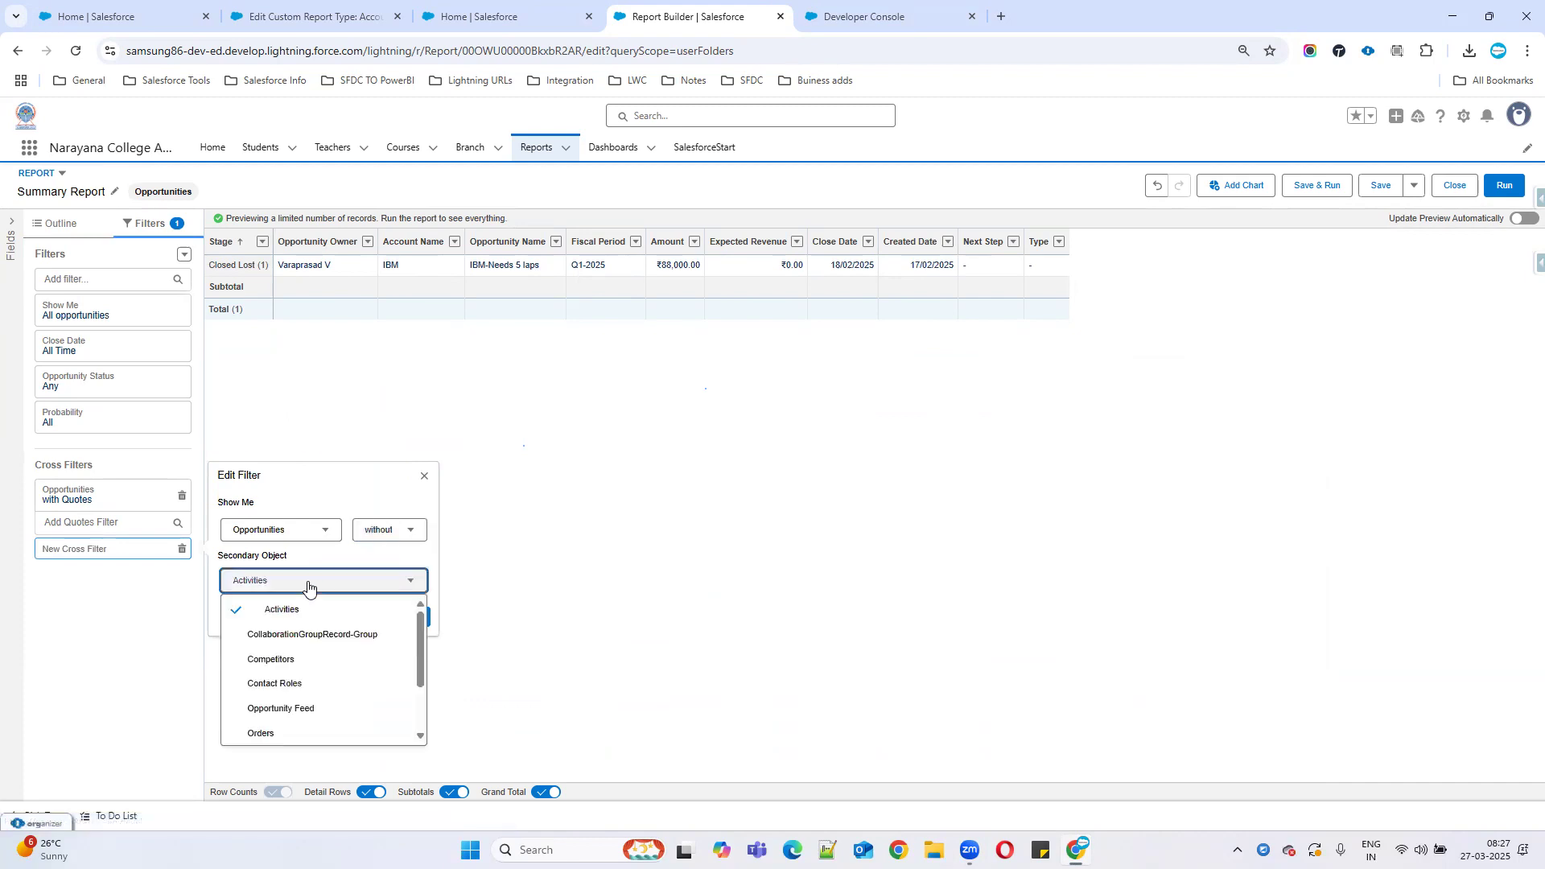
pyautogui.scroll(-2, 279, 683)
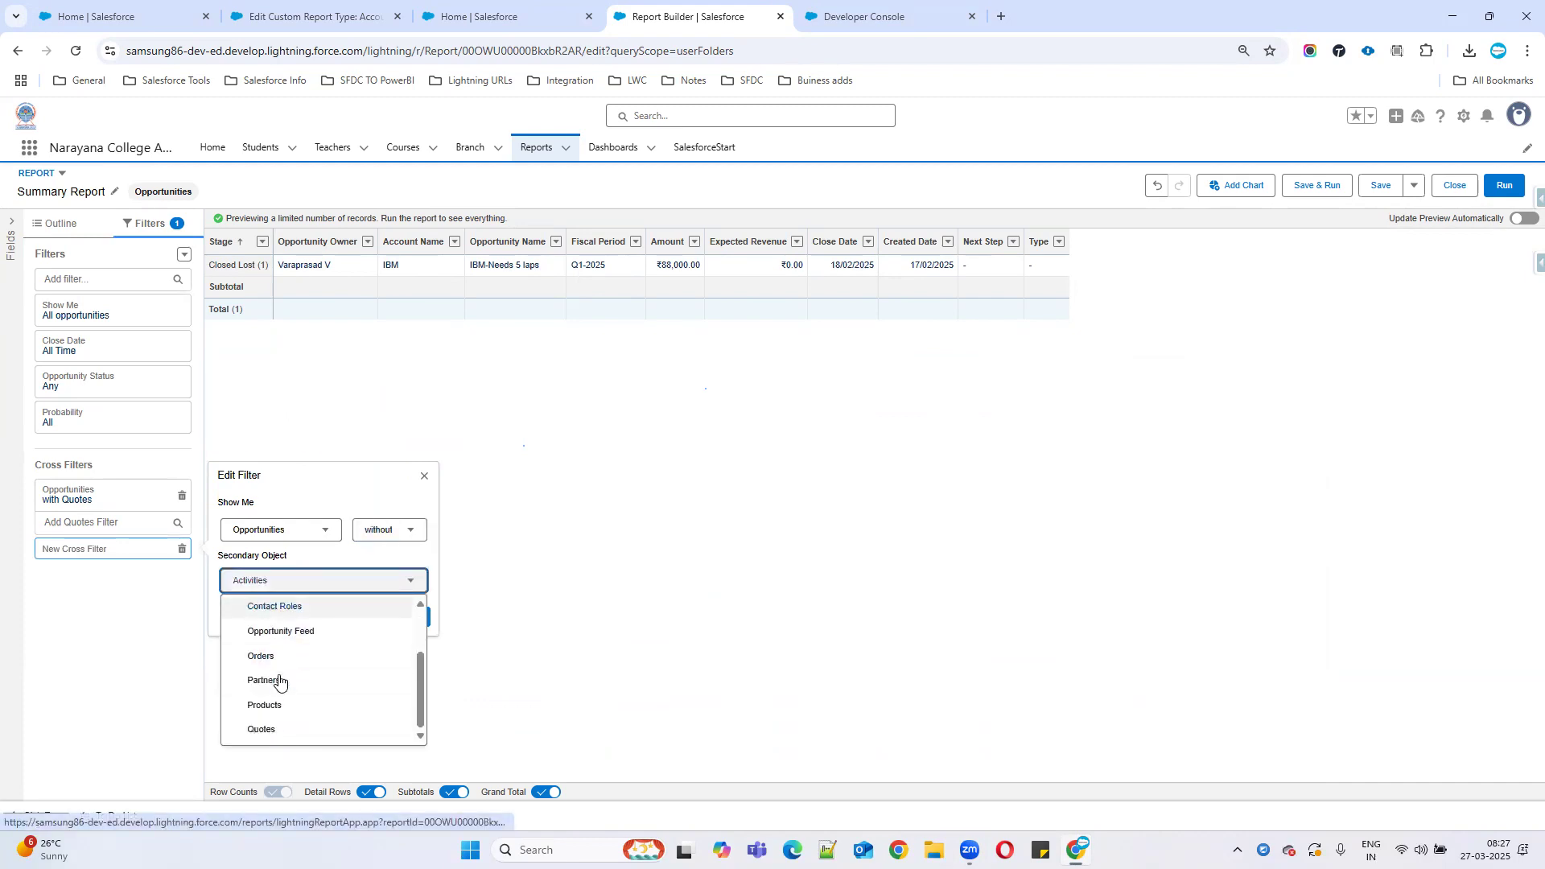
pyautogui.click(276, 731)
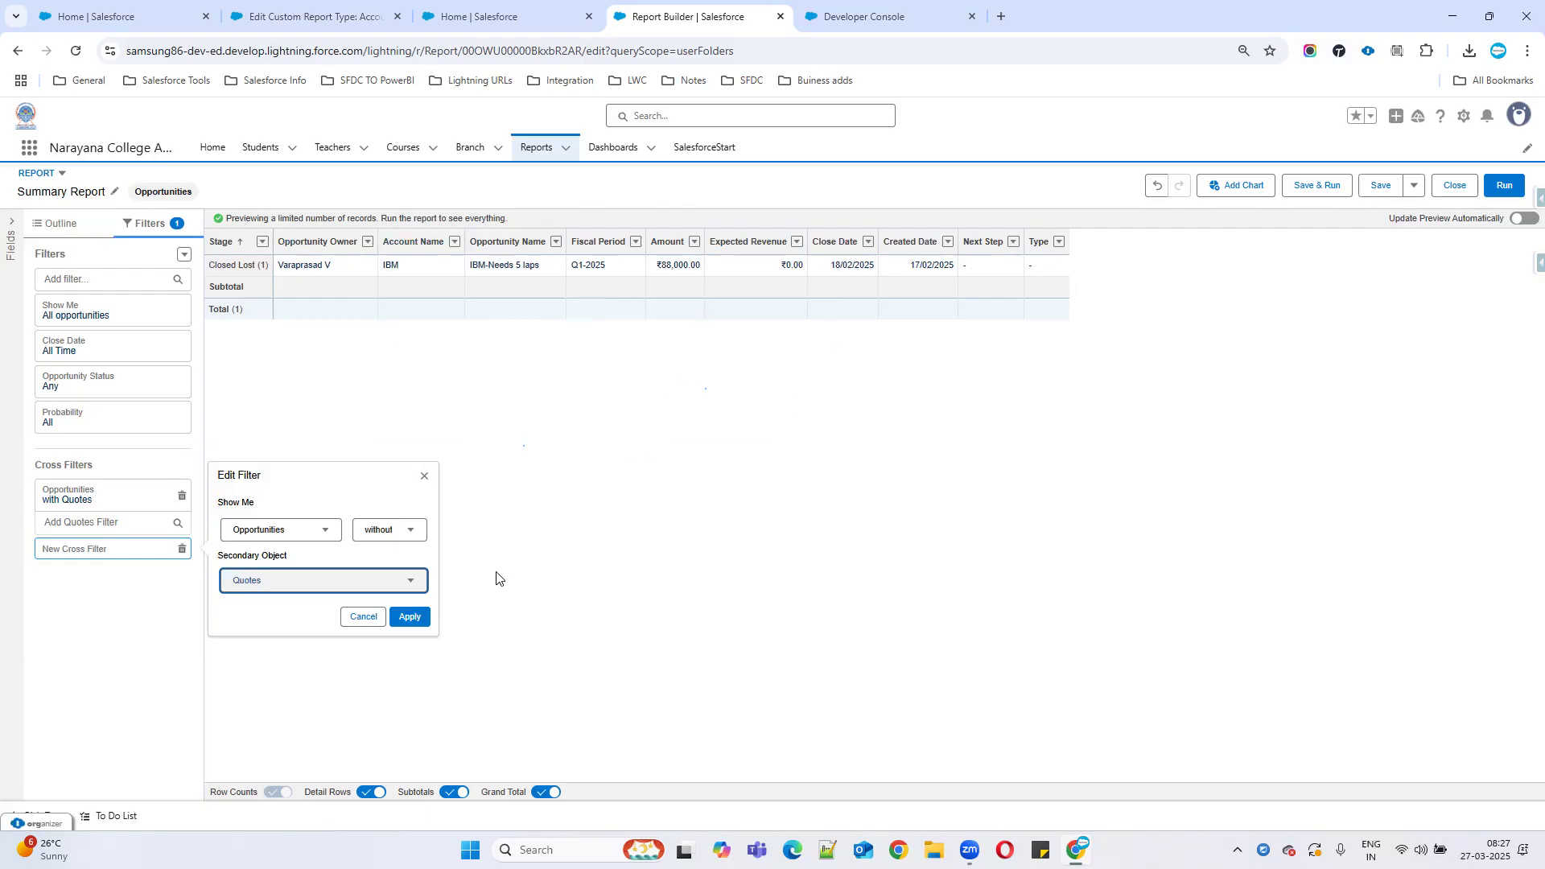
pyautogui.click(409, 616)
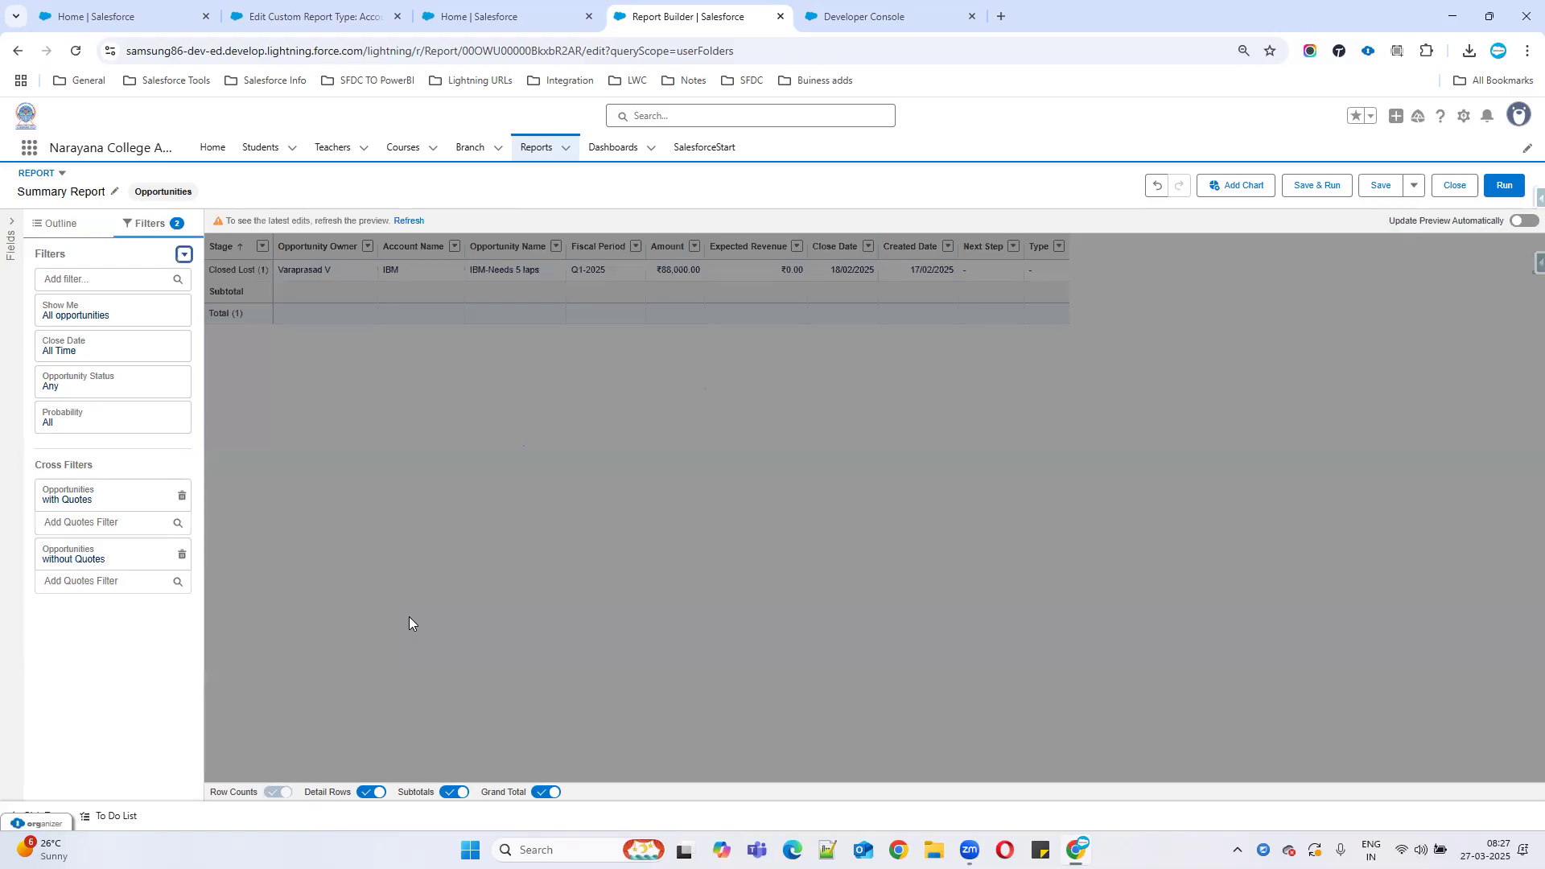
pyautogui.click(409, 221)
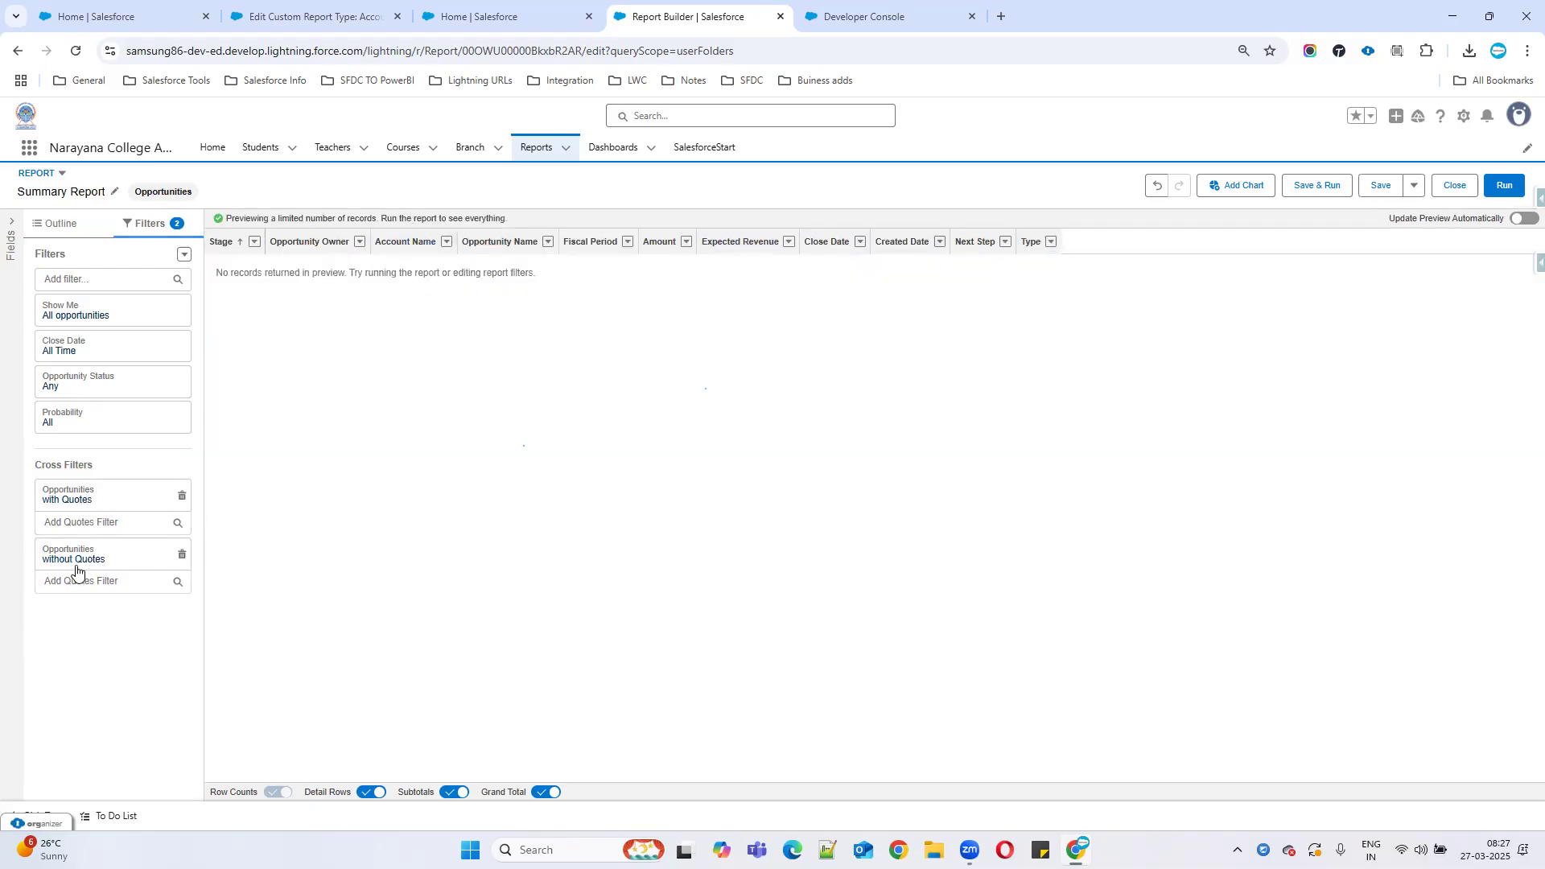
pyautogui.click(182, 497)
pyautogui.click(404, 221)
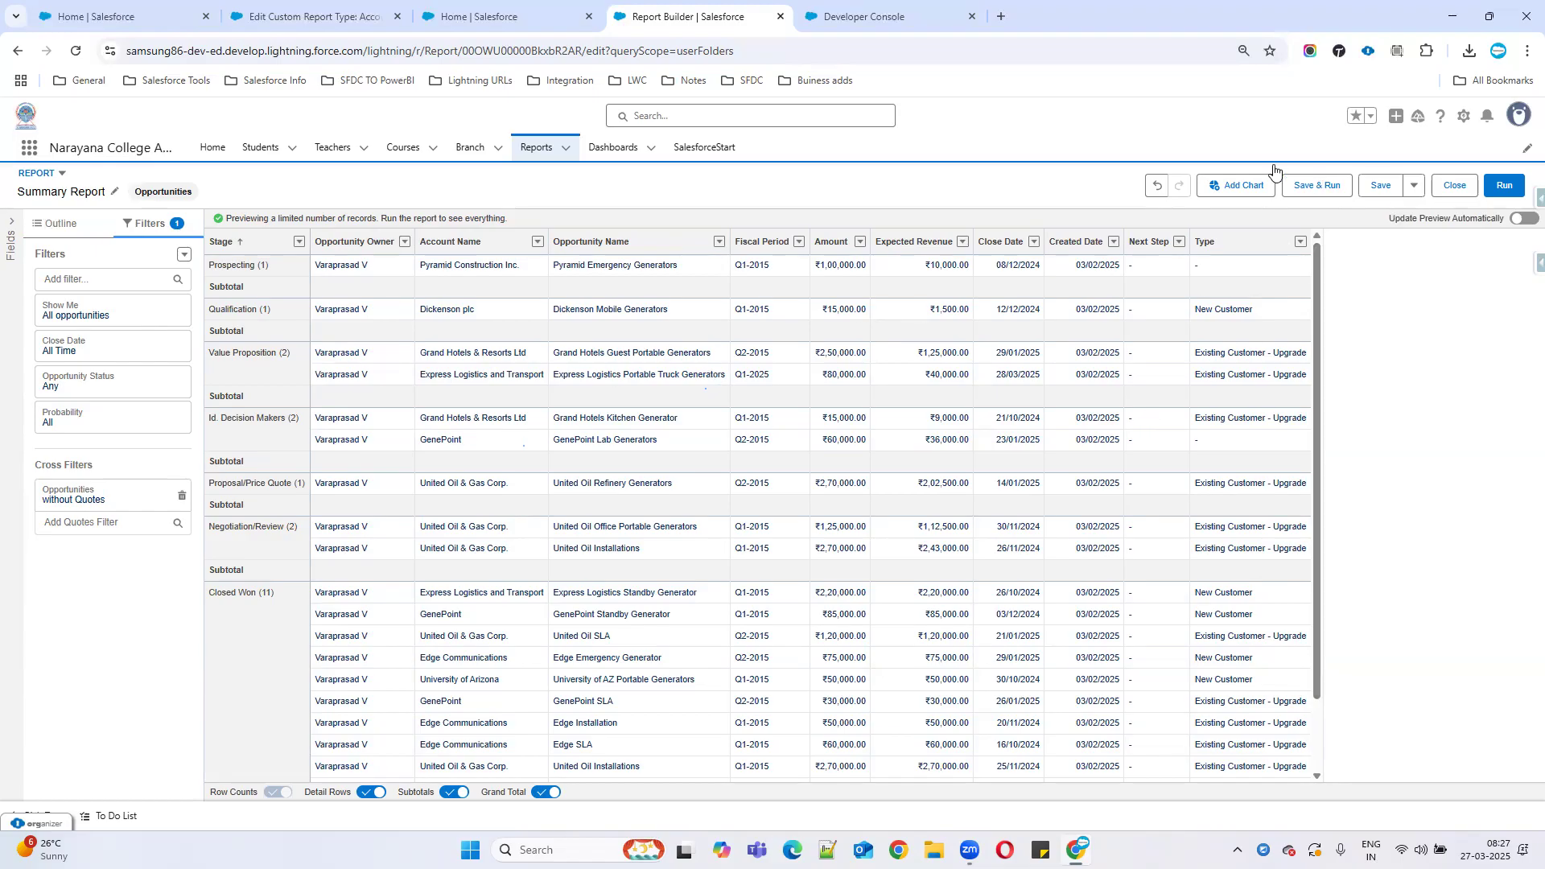
# Add a bar chart of record count per Stage and show it above the table.
pyautogui.click(1233, 185)
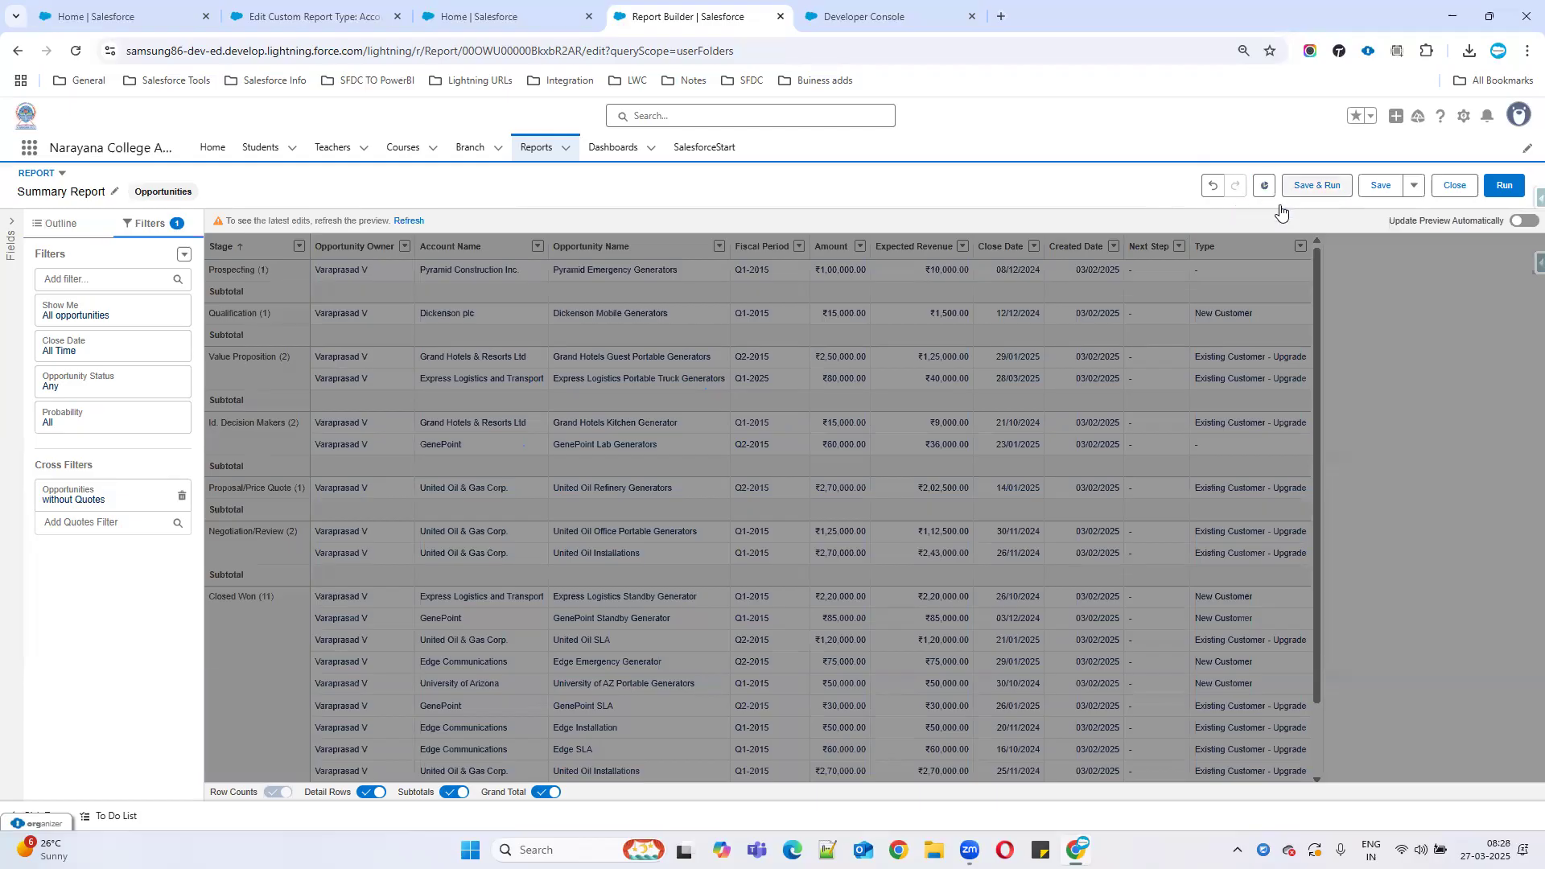
pyautogui.click(401, 222)
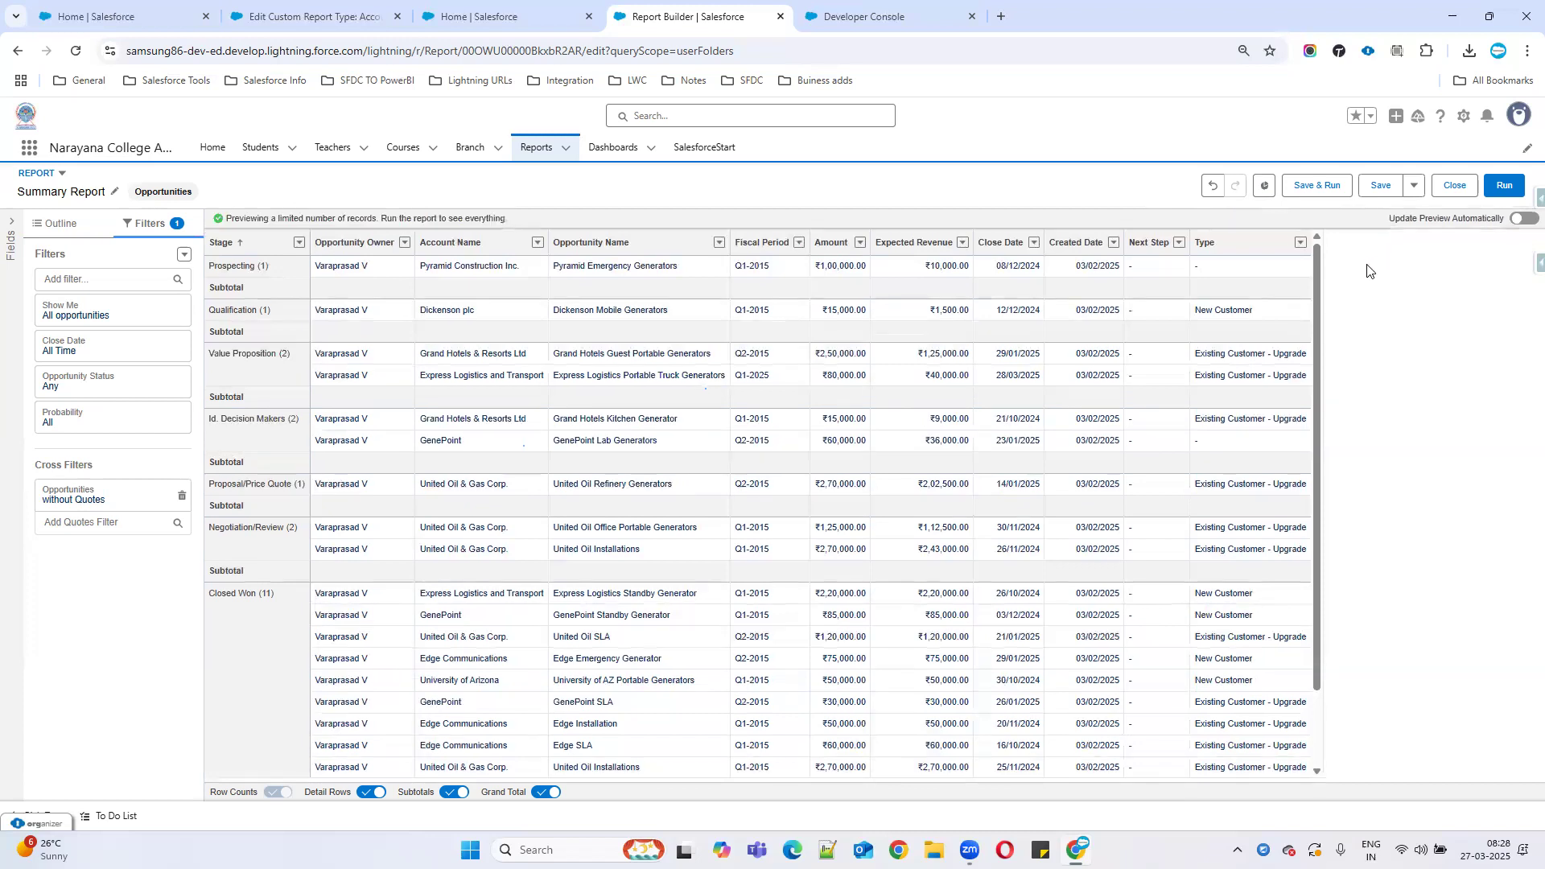
pyautogui.scroll(-2, 950, 445)
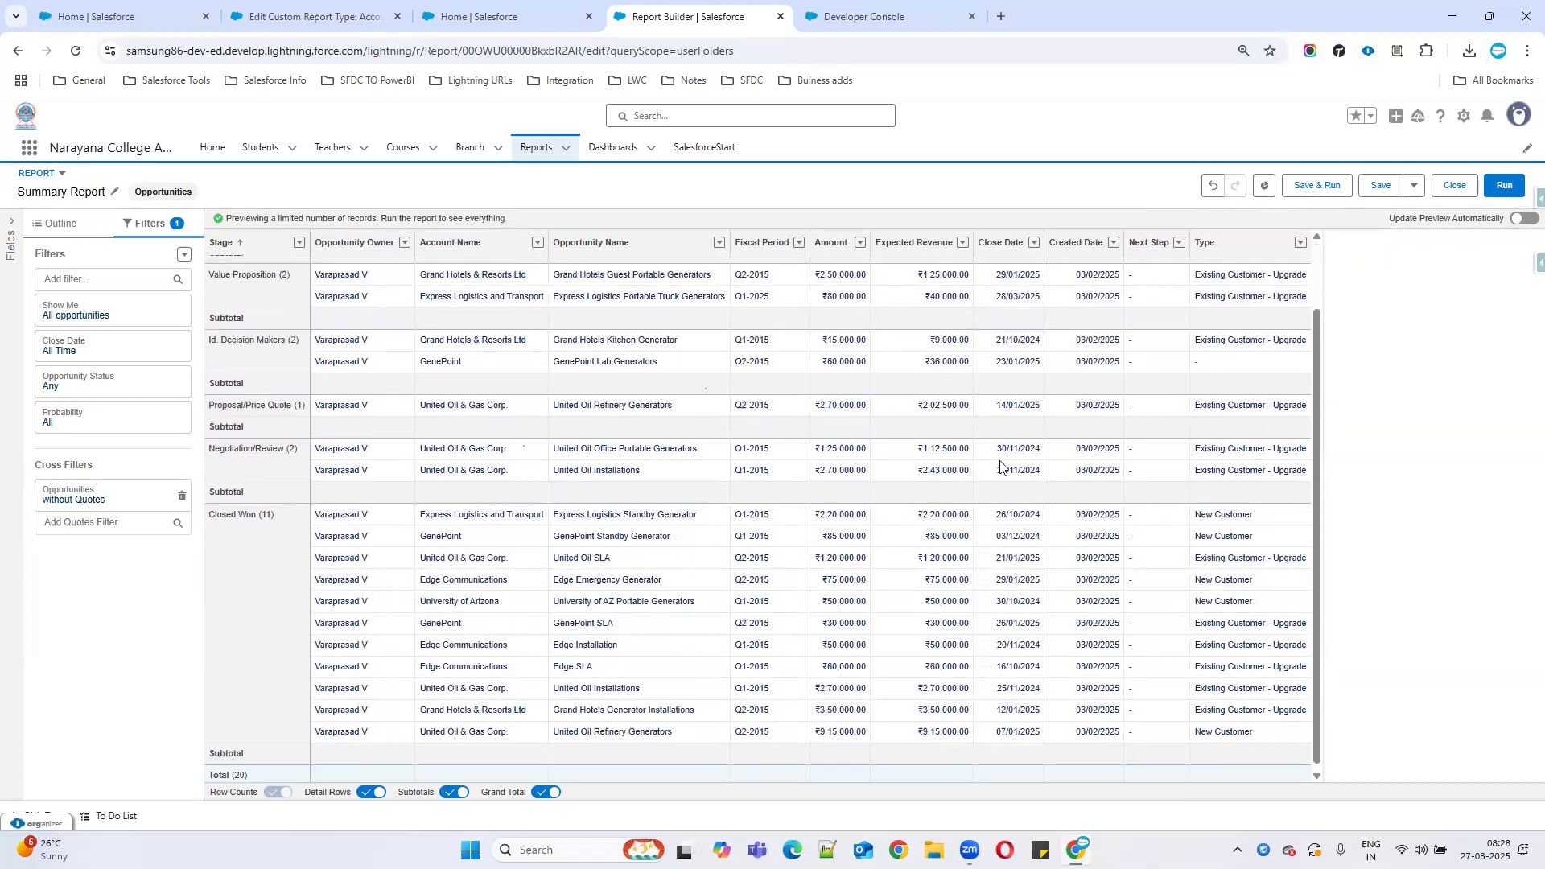
pyautogui.scroll(2, 1003, 467)
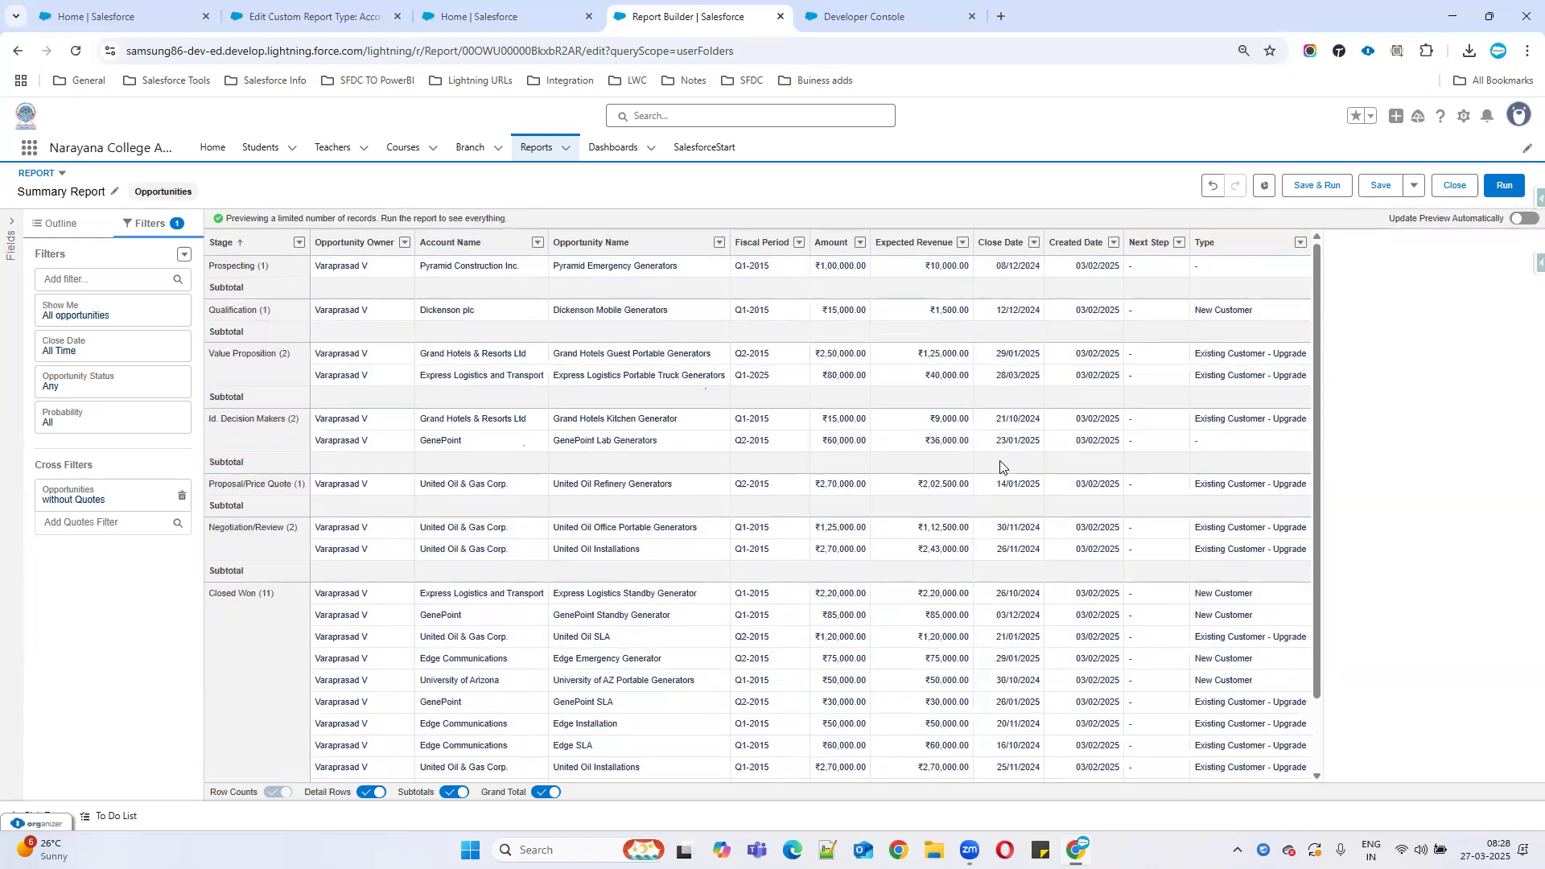
pyautogui.click(1266, 187)
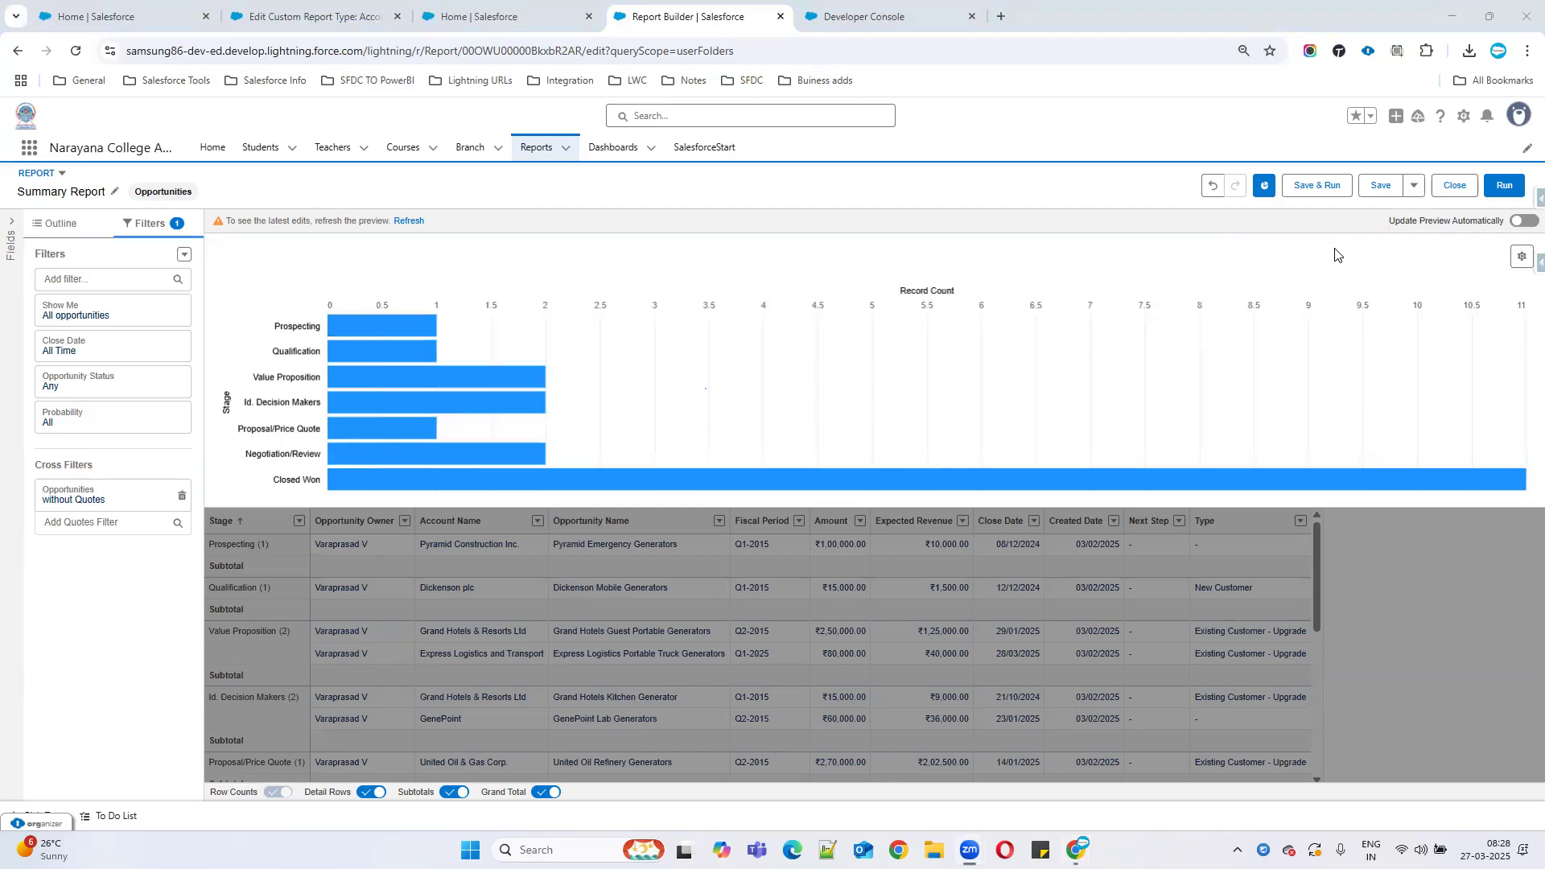
# Turn the chart into a funnel showing values and percentages, with sorted legend and chart values.
pyautogui.click(1523, 269)
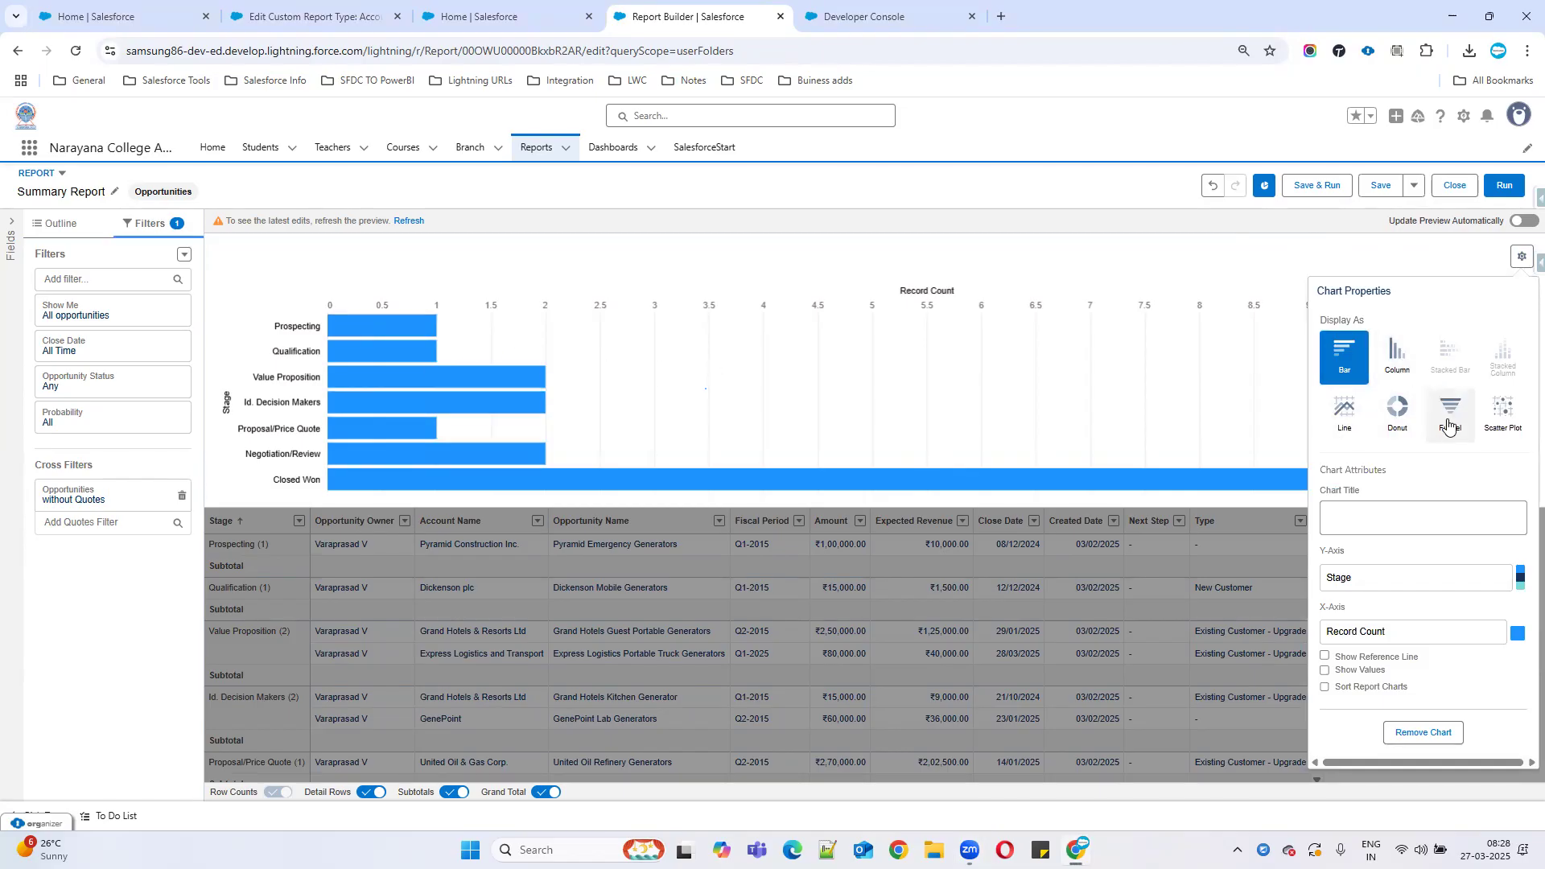
pyautogui.click(1447, 414)
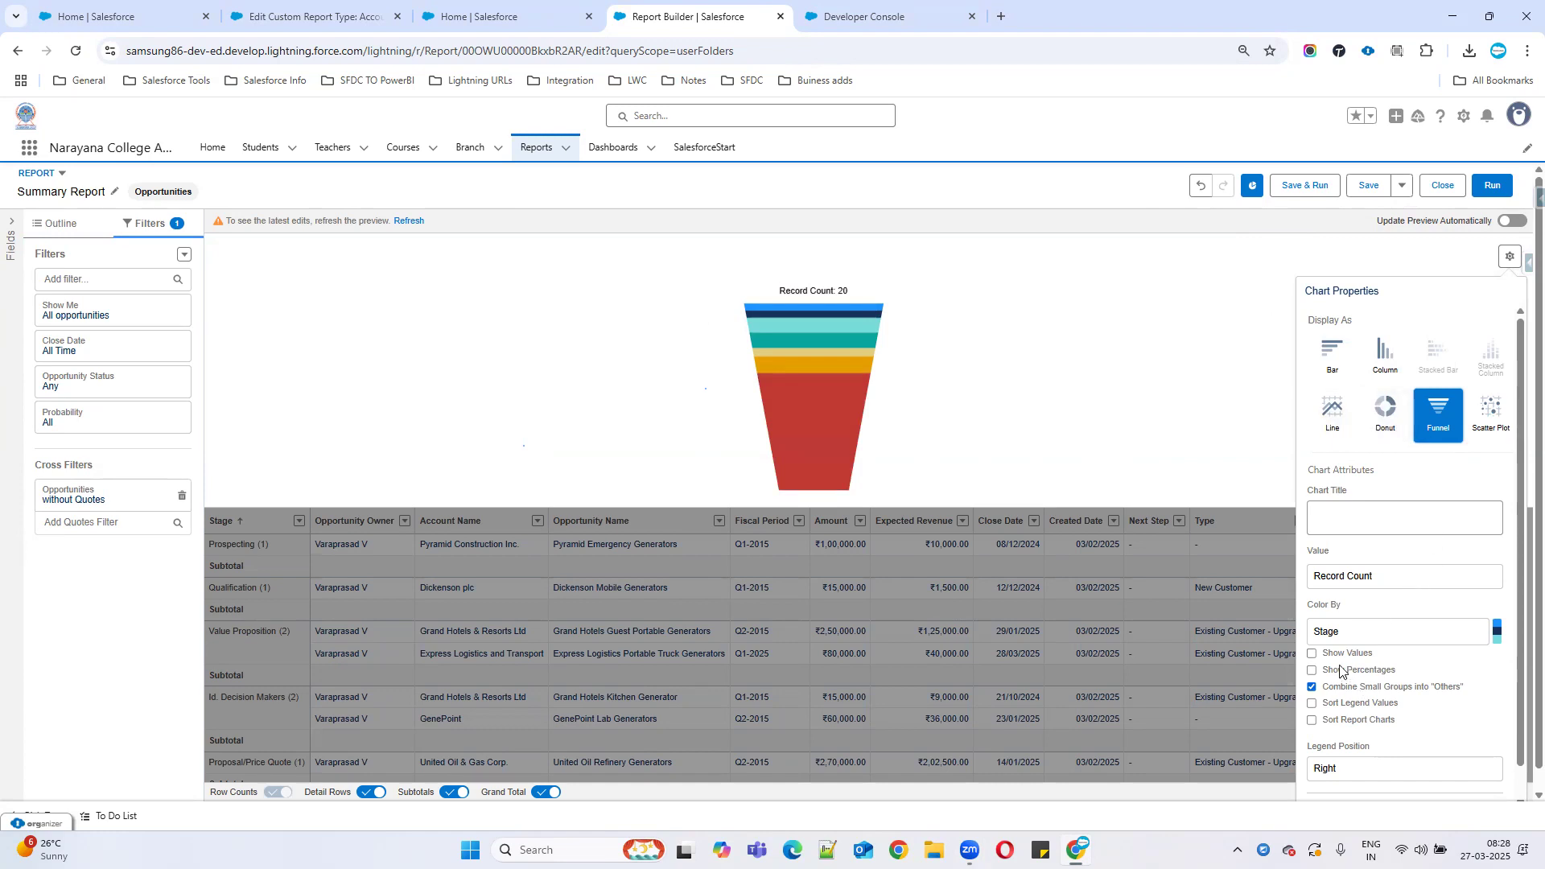
pyautogui.click(1312, 654)
pyautogui.click(1313, 703)
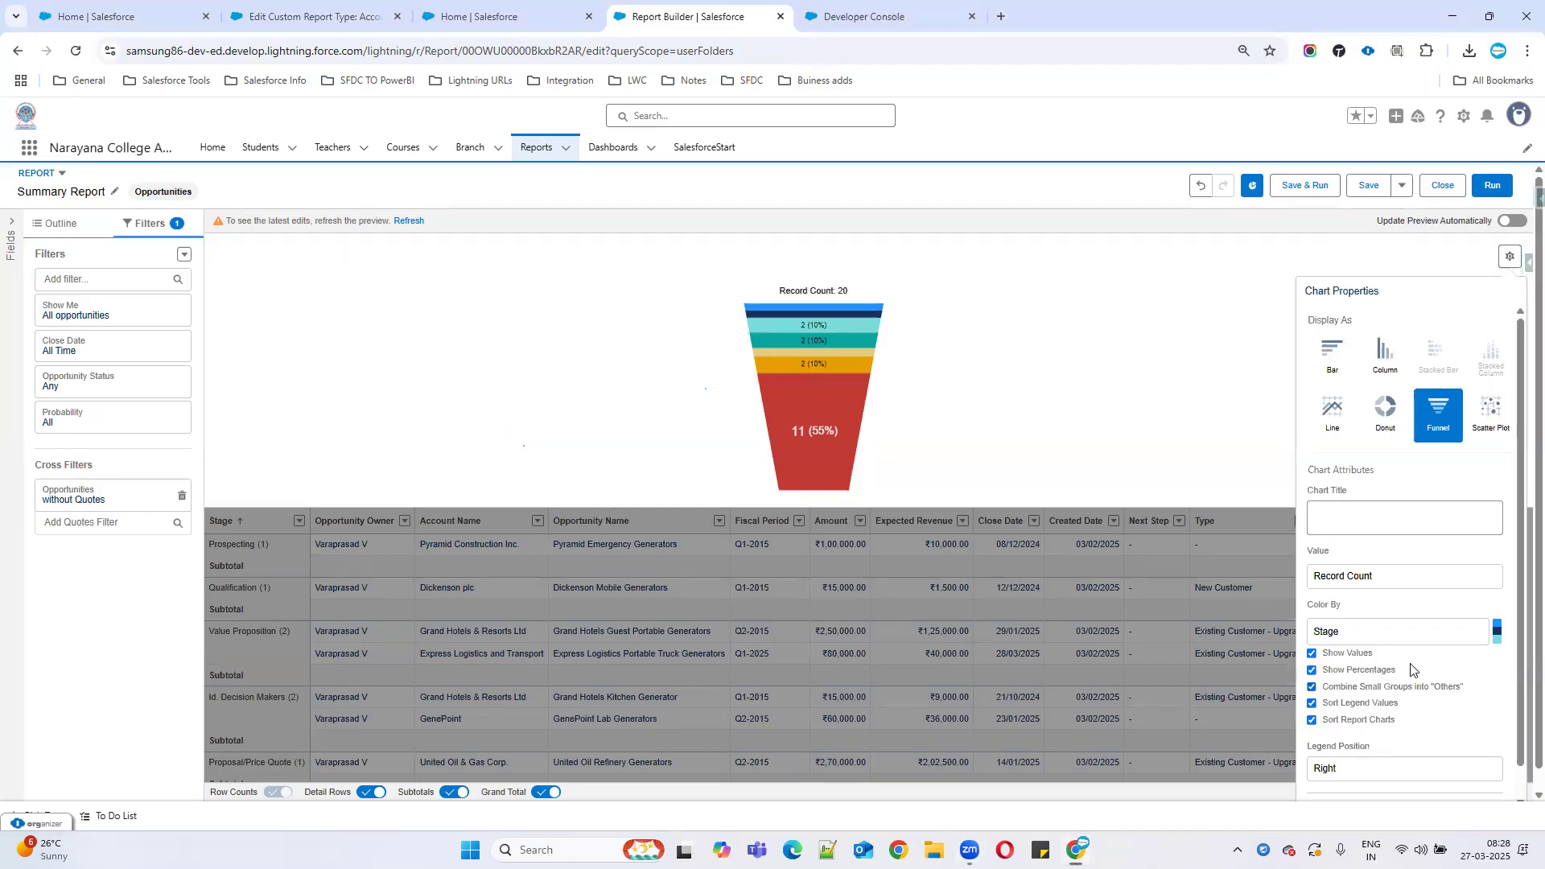
pyautogui.scroll(-1, 1404, 657)
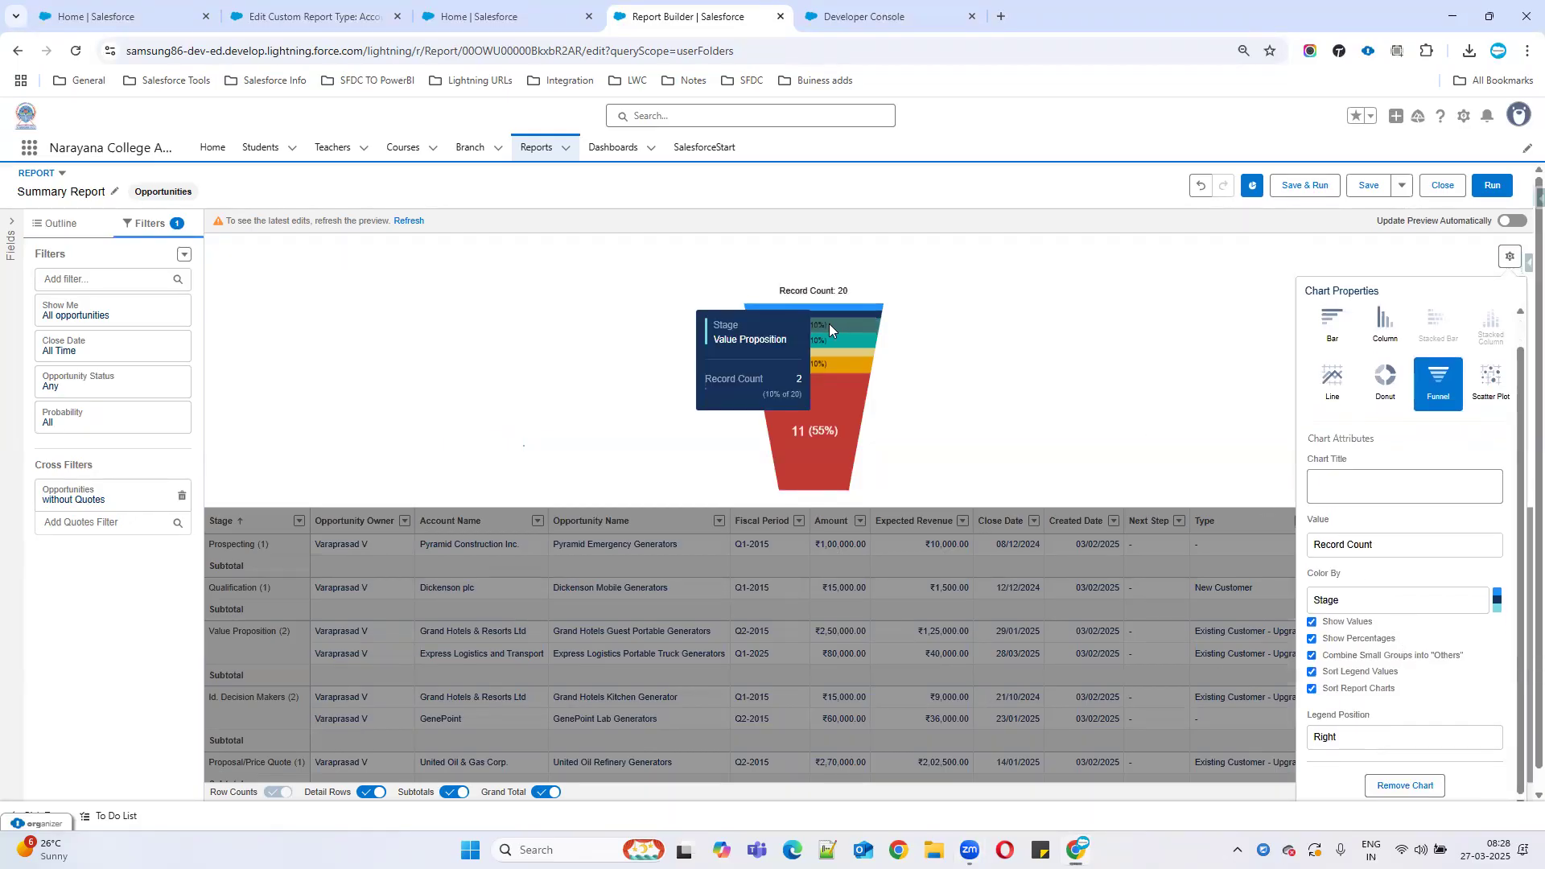
pyautogui.moveTo(822, 309)
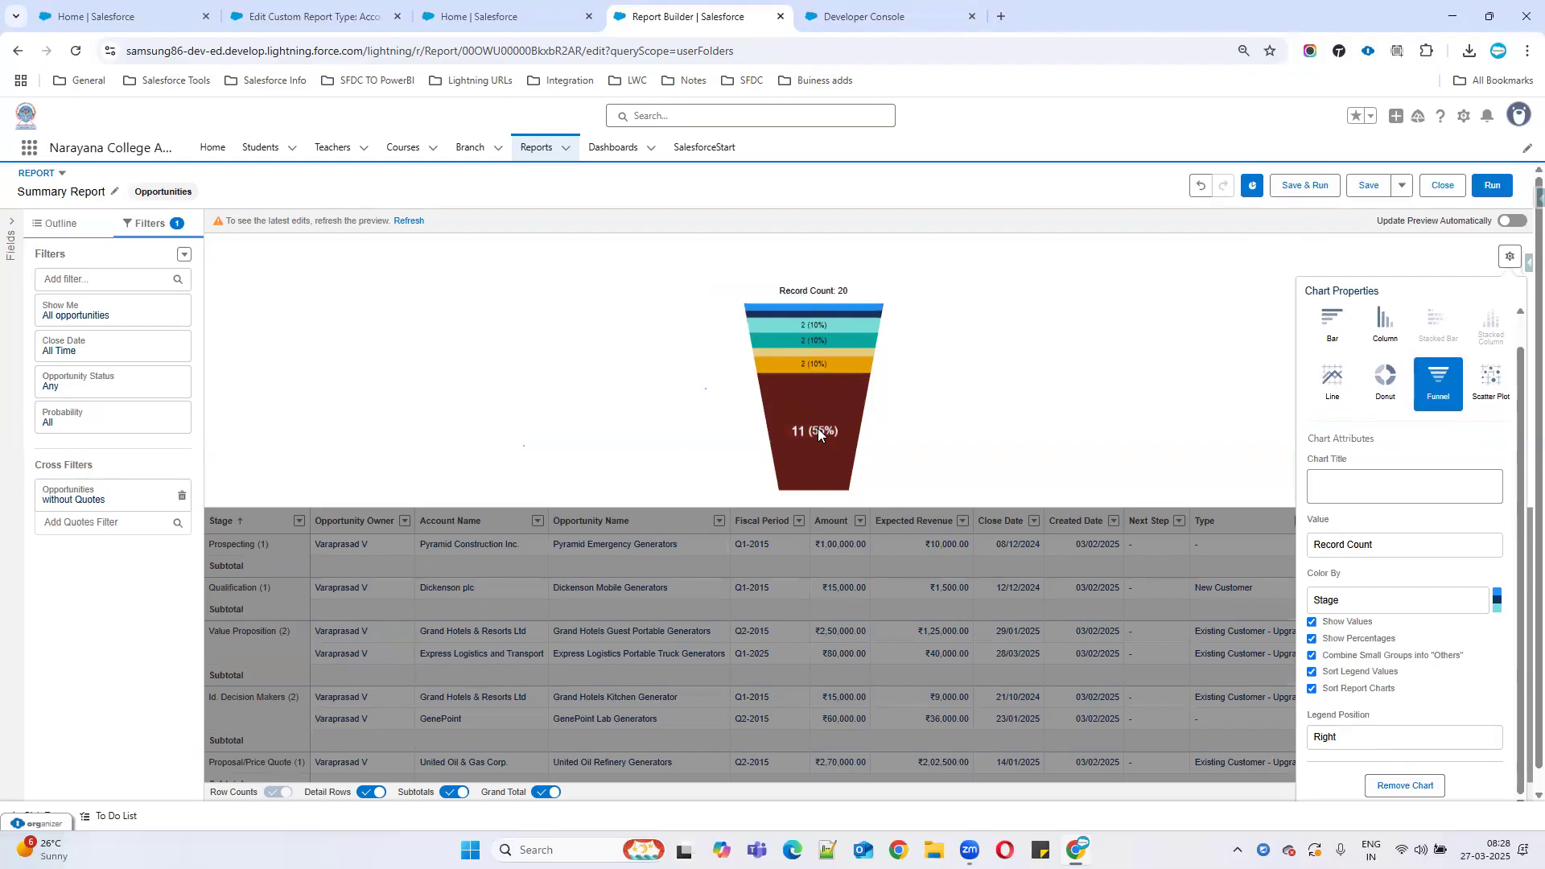
pyautogui.moveTo(819, 433)
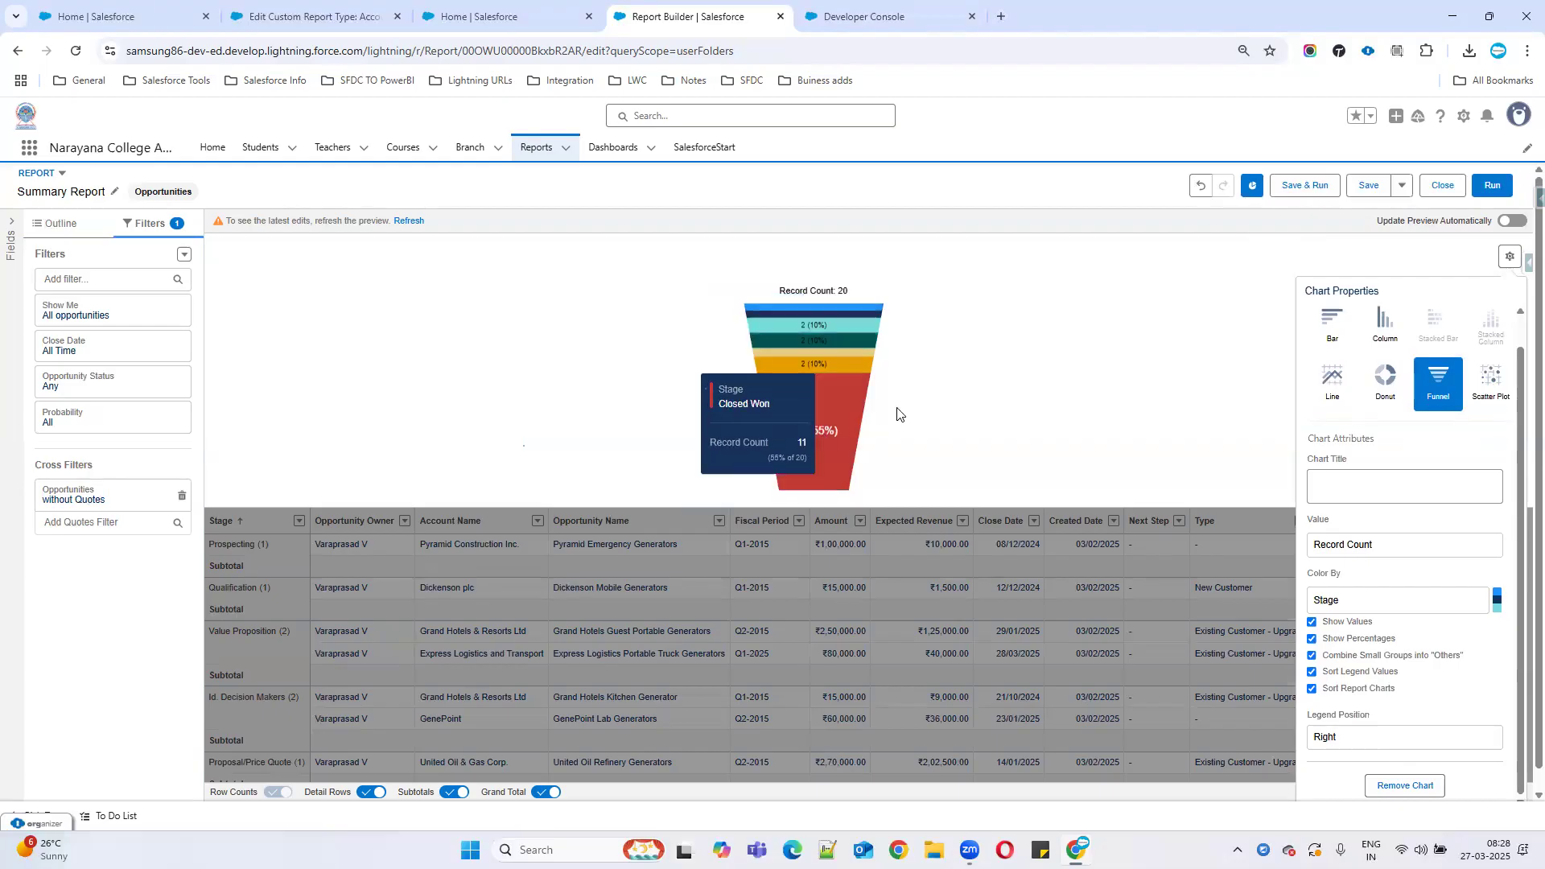
pyautogui.scroll(-1, 1385, 725)
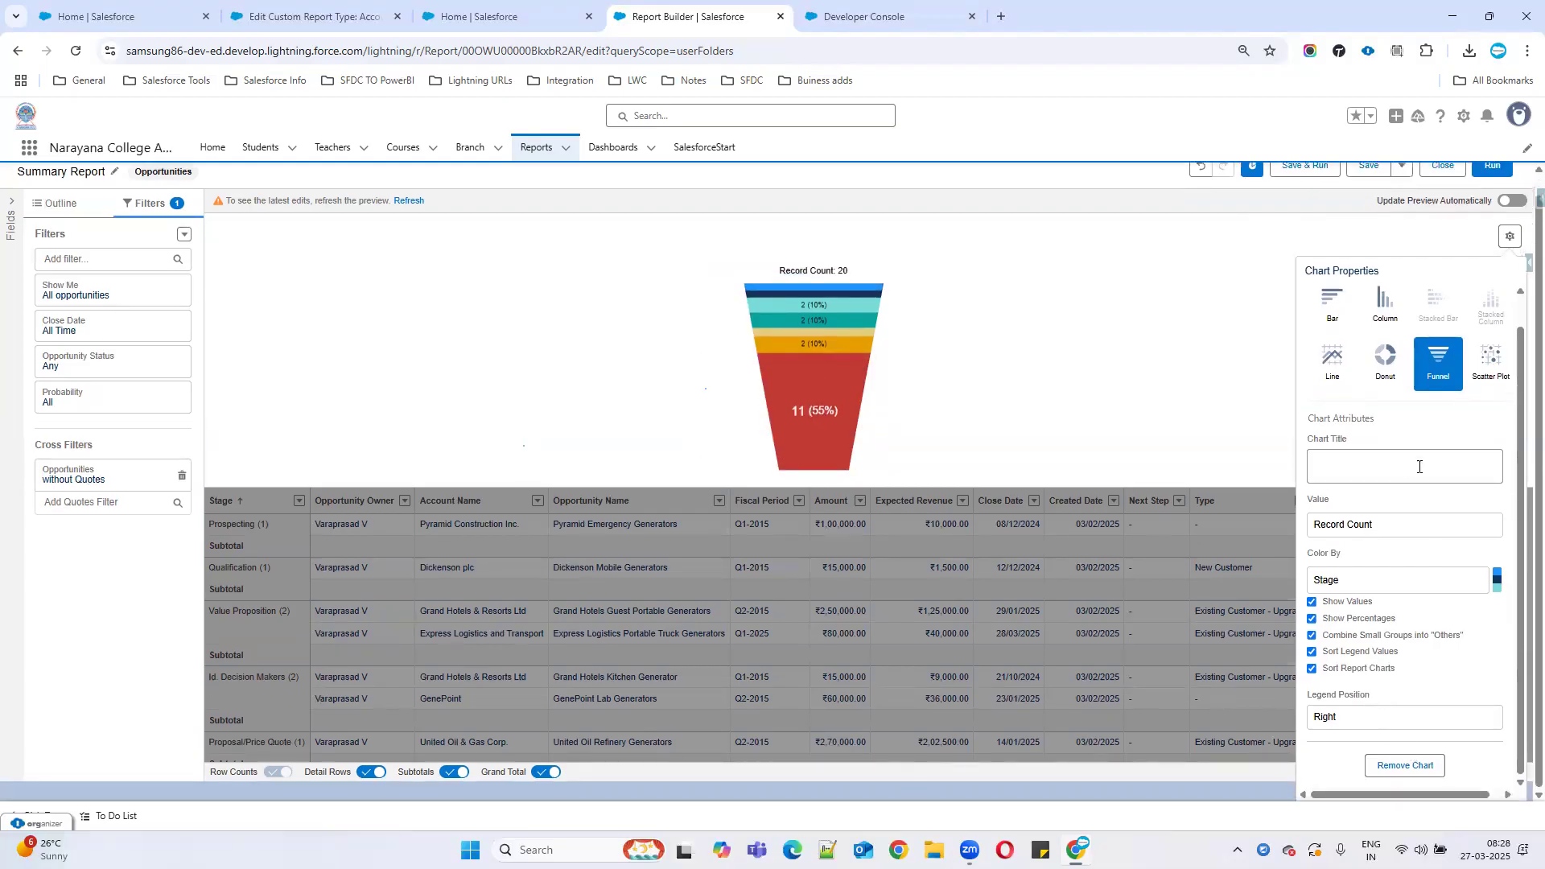
pyautogui.click(1141, 342)
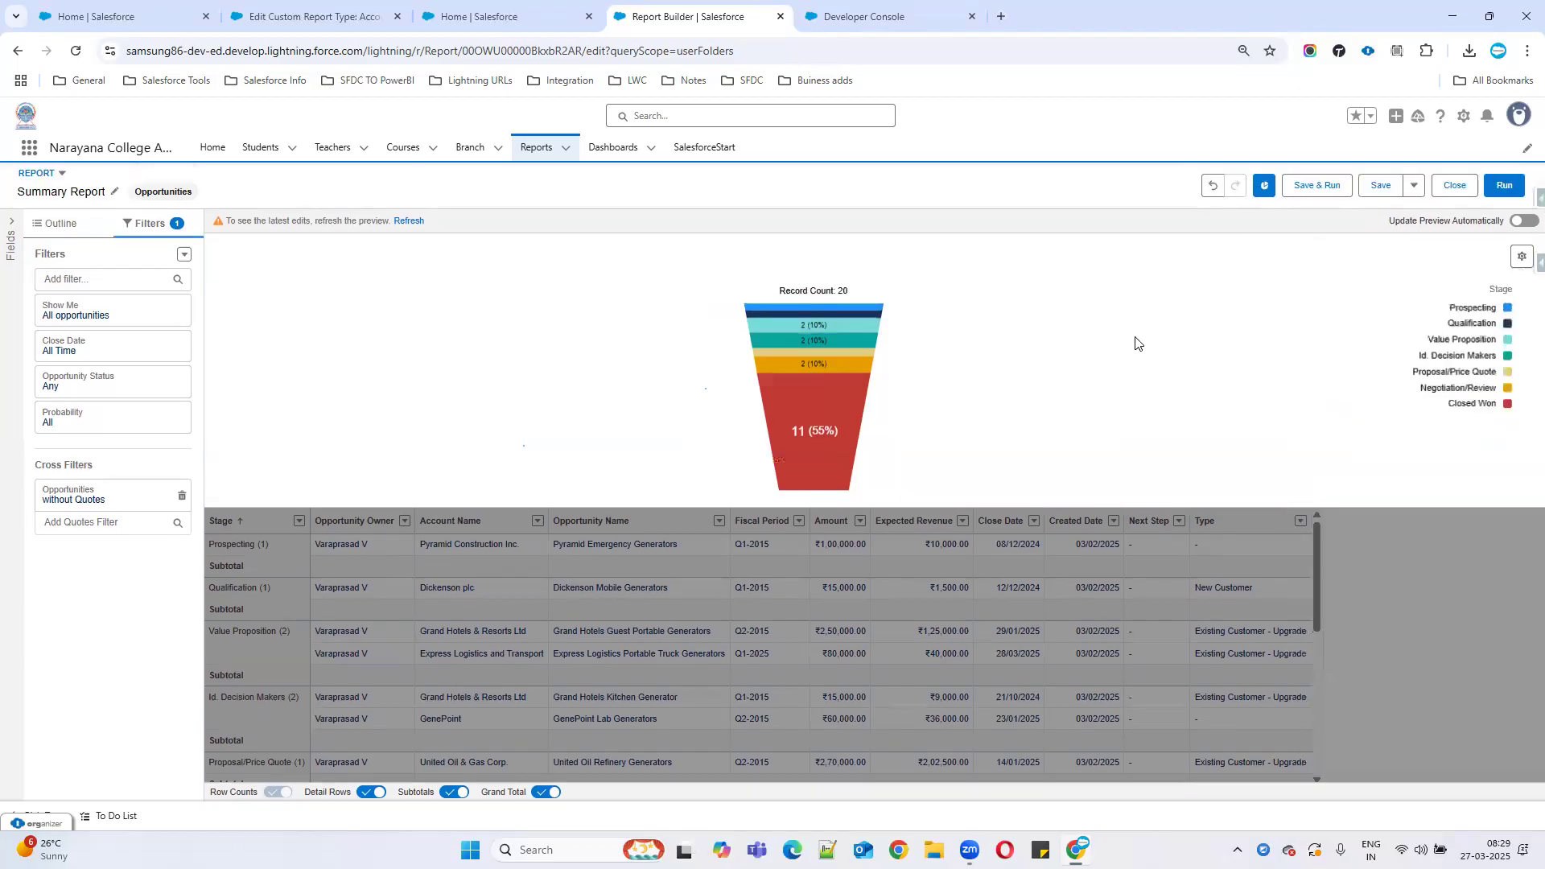
# Run the Summary Report and save it, showing 32 records in the funnel.
pyautogui.click(1503, 193)
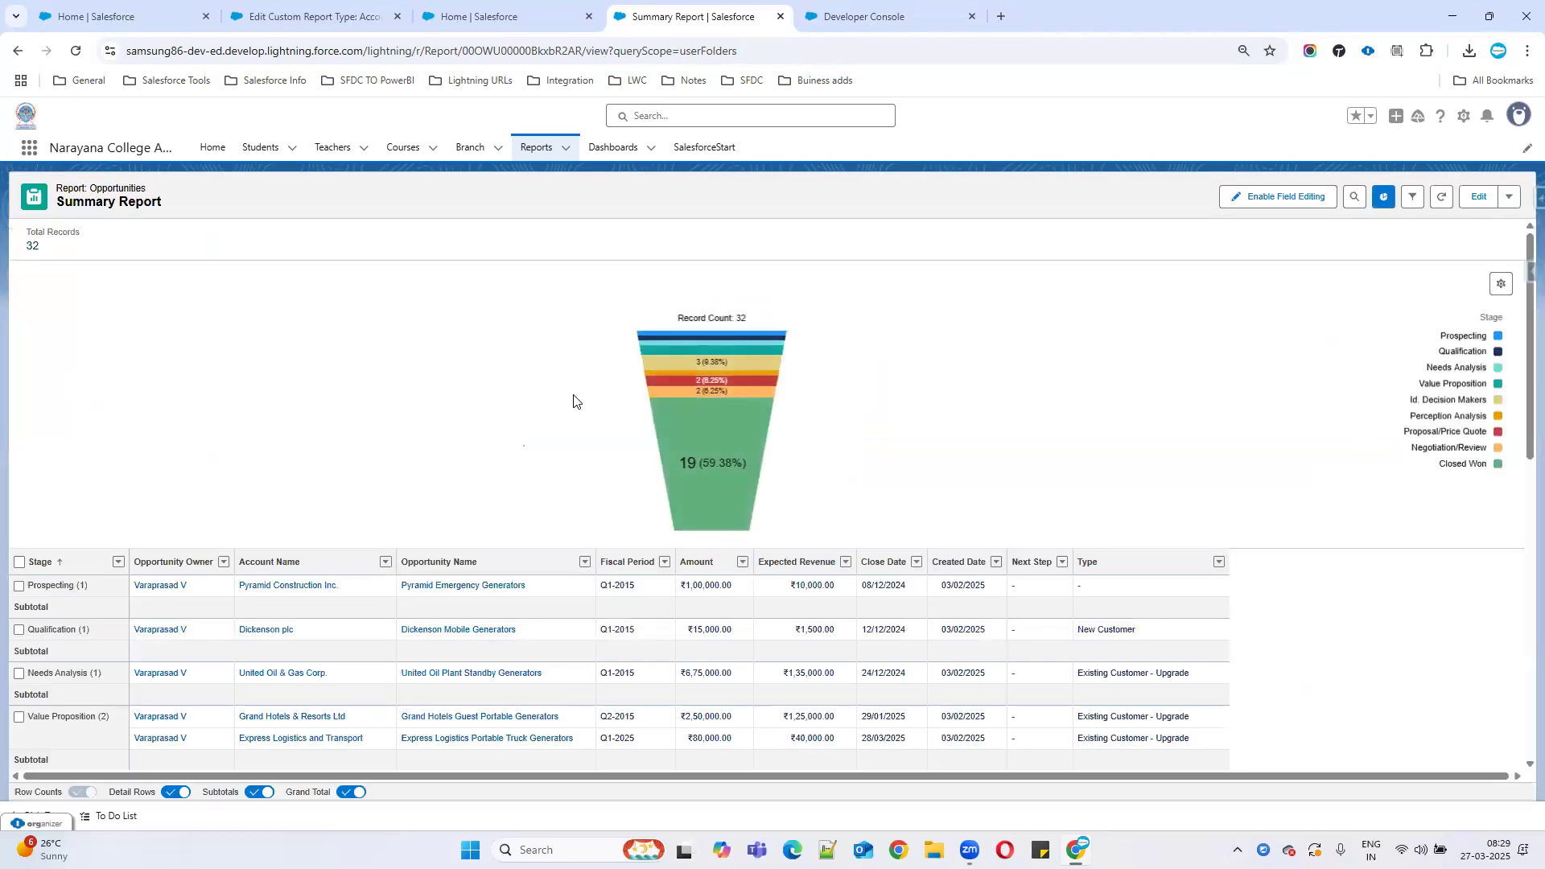
pyautogui.scroll(-3, 798, 487)
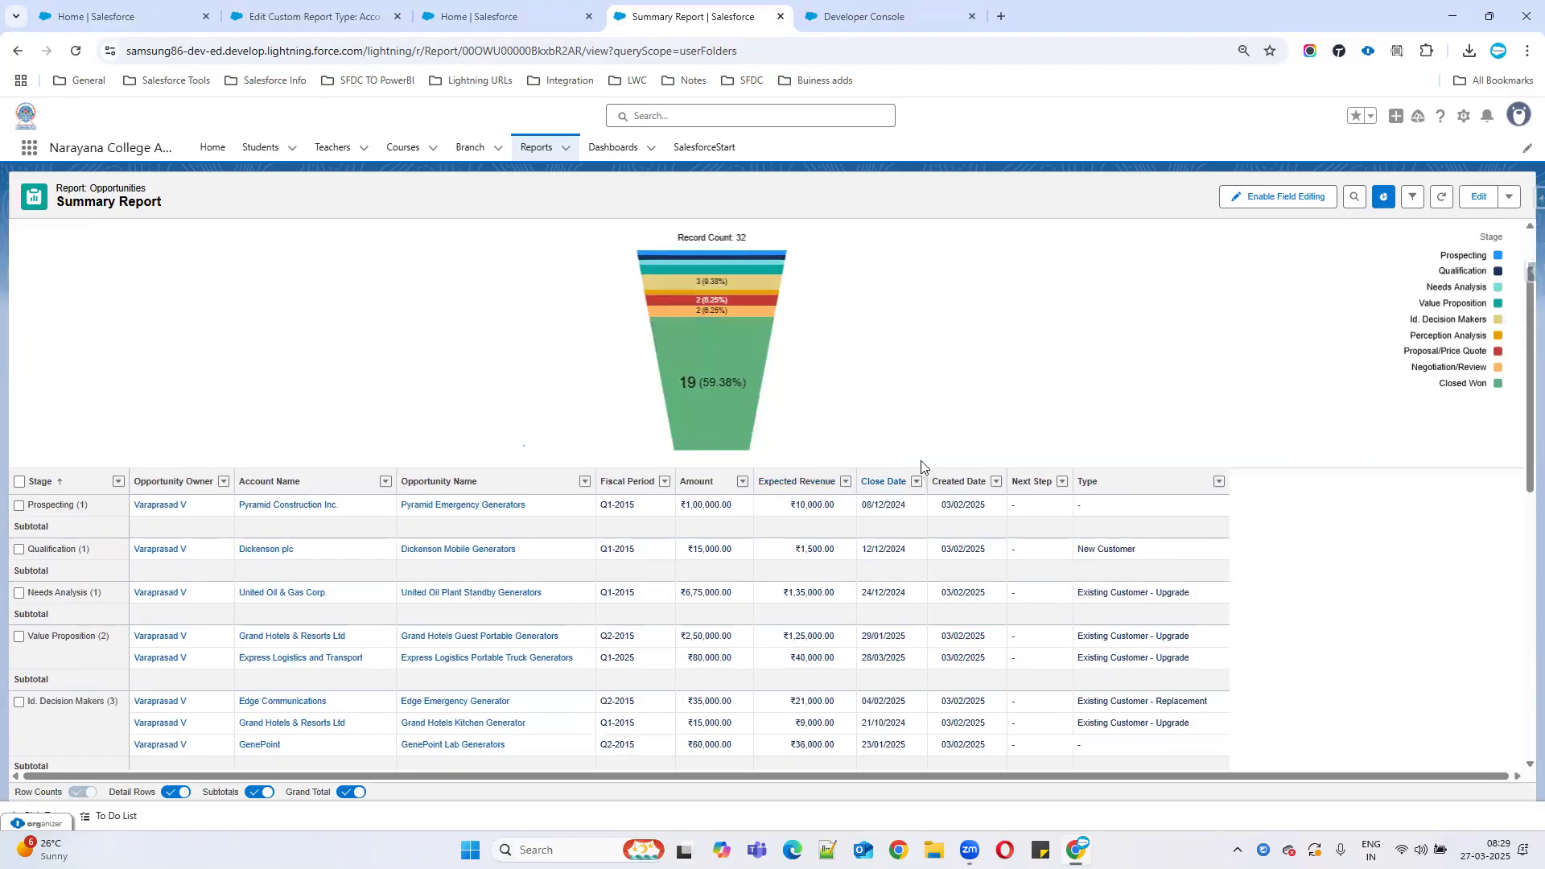
pyautogui.scroll(2, 1016, 428)
pyautogui.click(1509, 196)
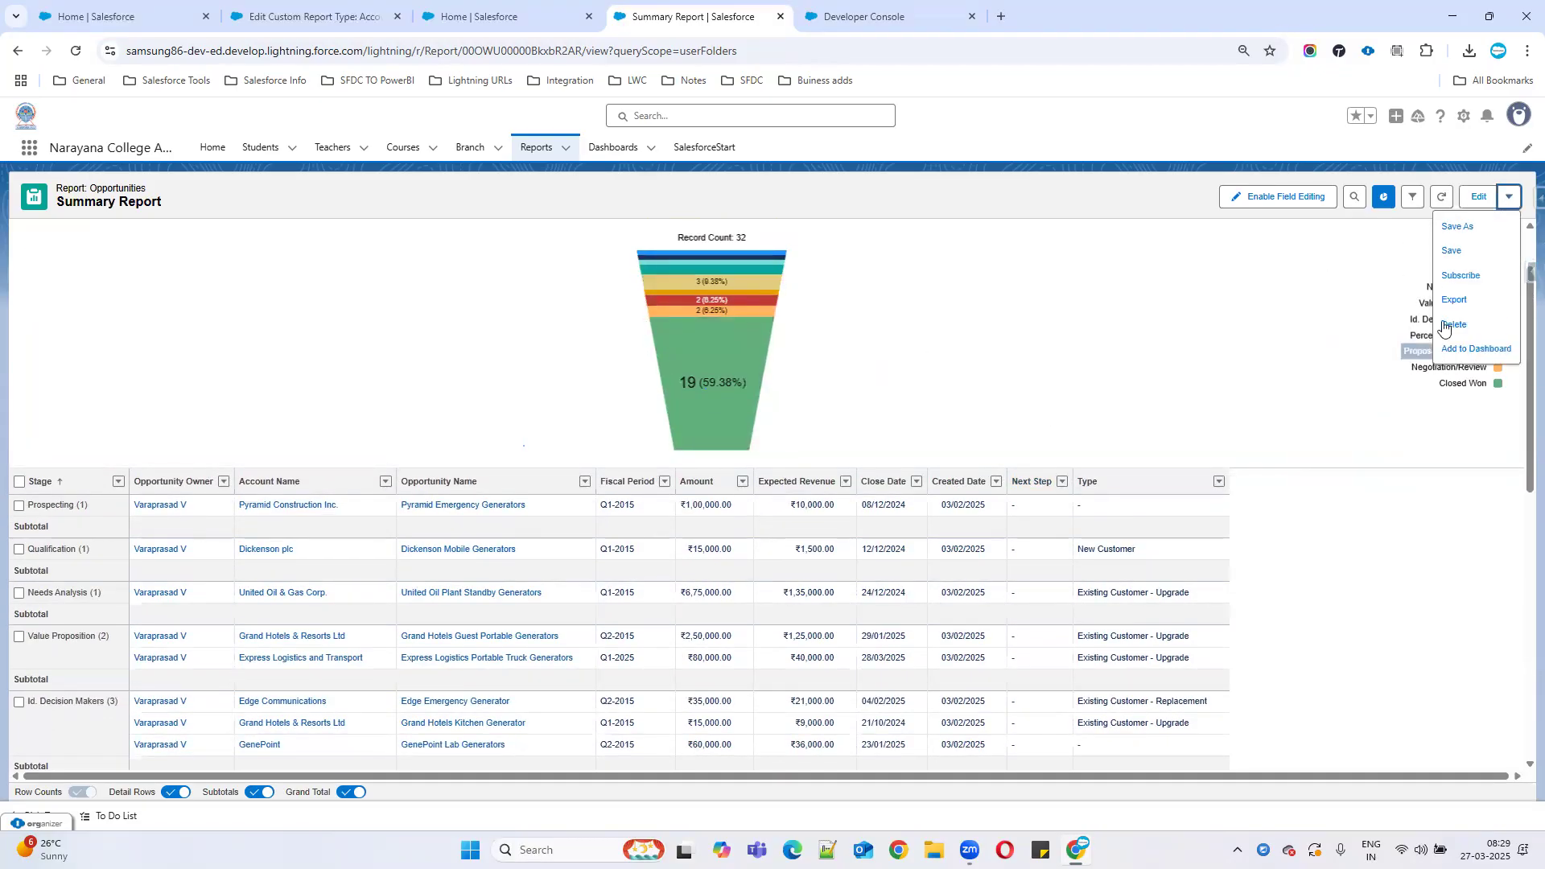
pyautogui.click(1453, 254)
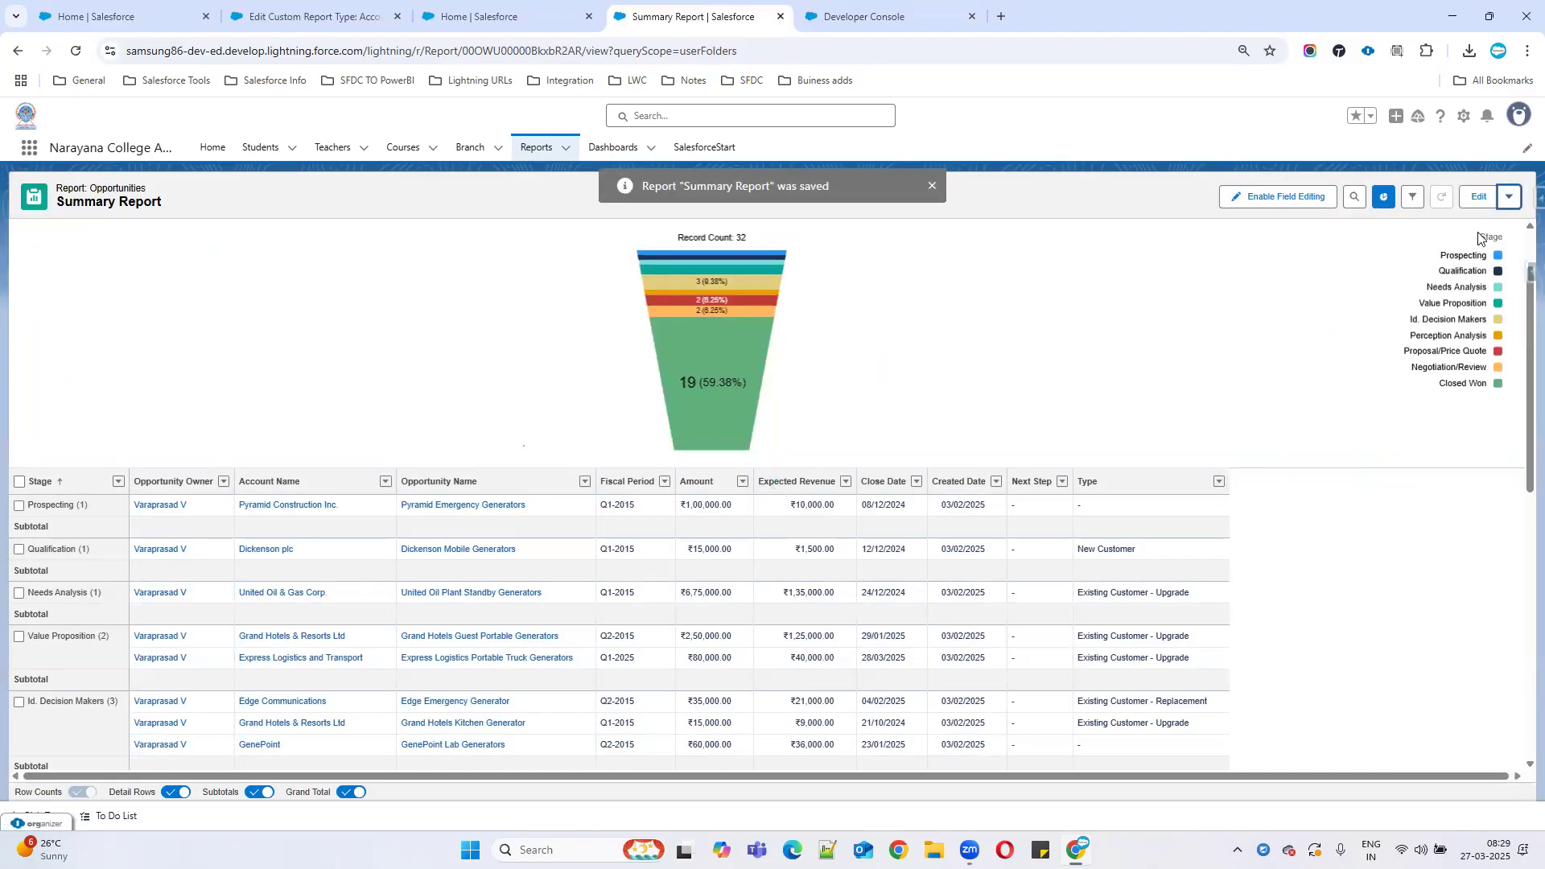
pyautogui.click(1508, 201)
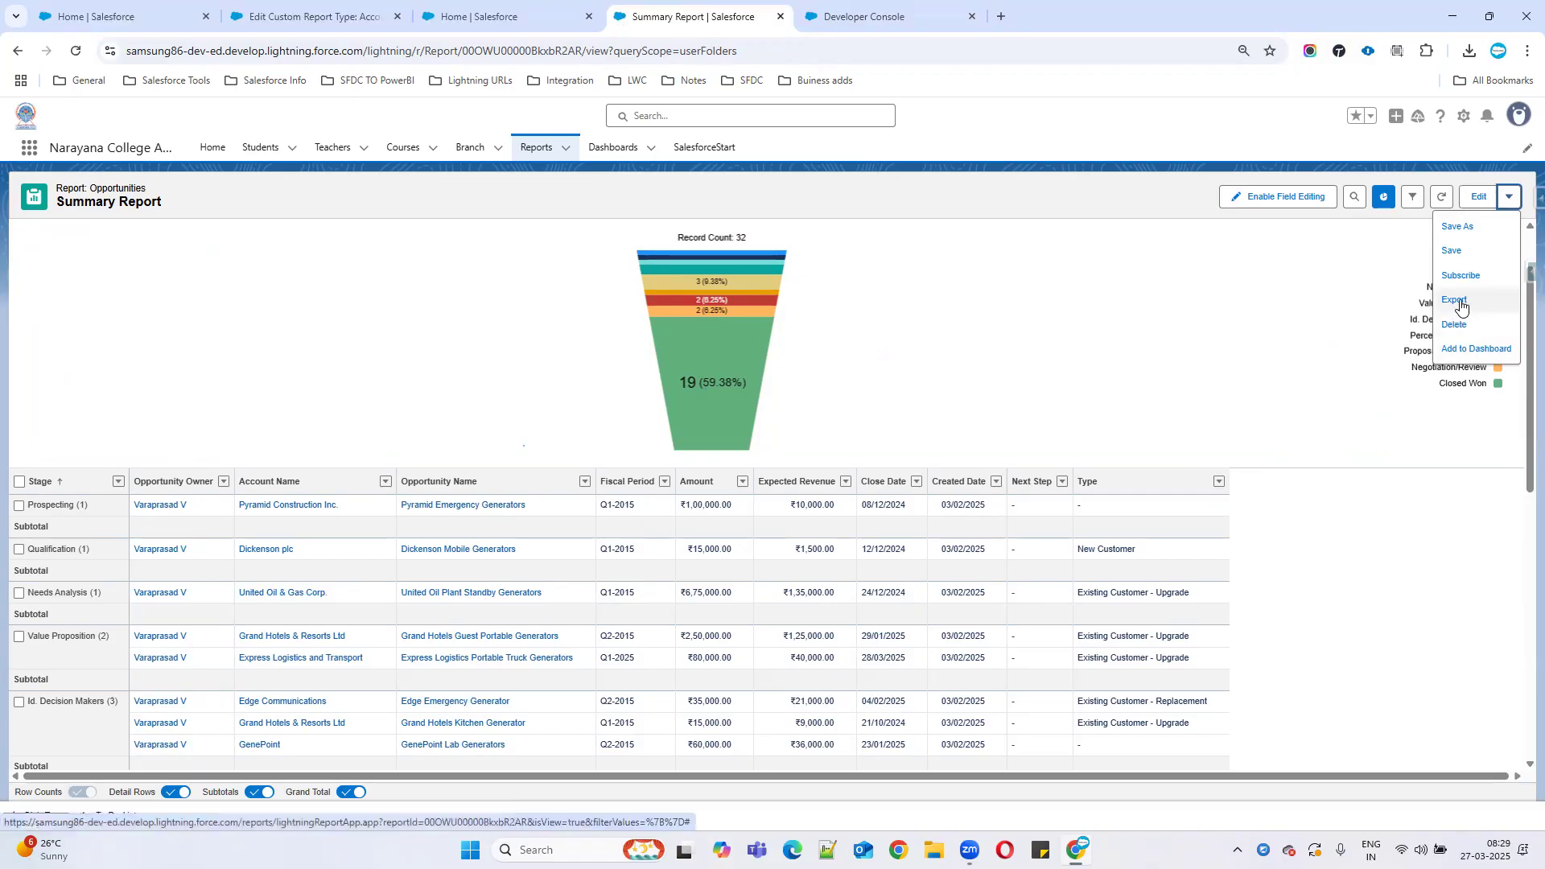
# Export the Summary Report as a Formatted Report (.xlsx) and open the file in Excel.
pyautogui.click(1459, 301)
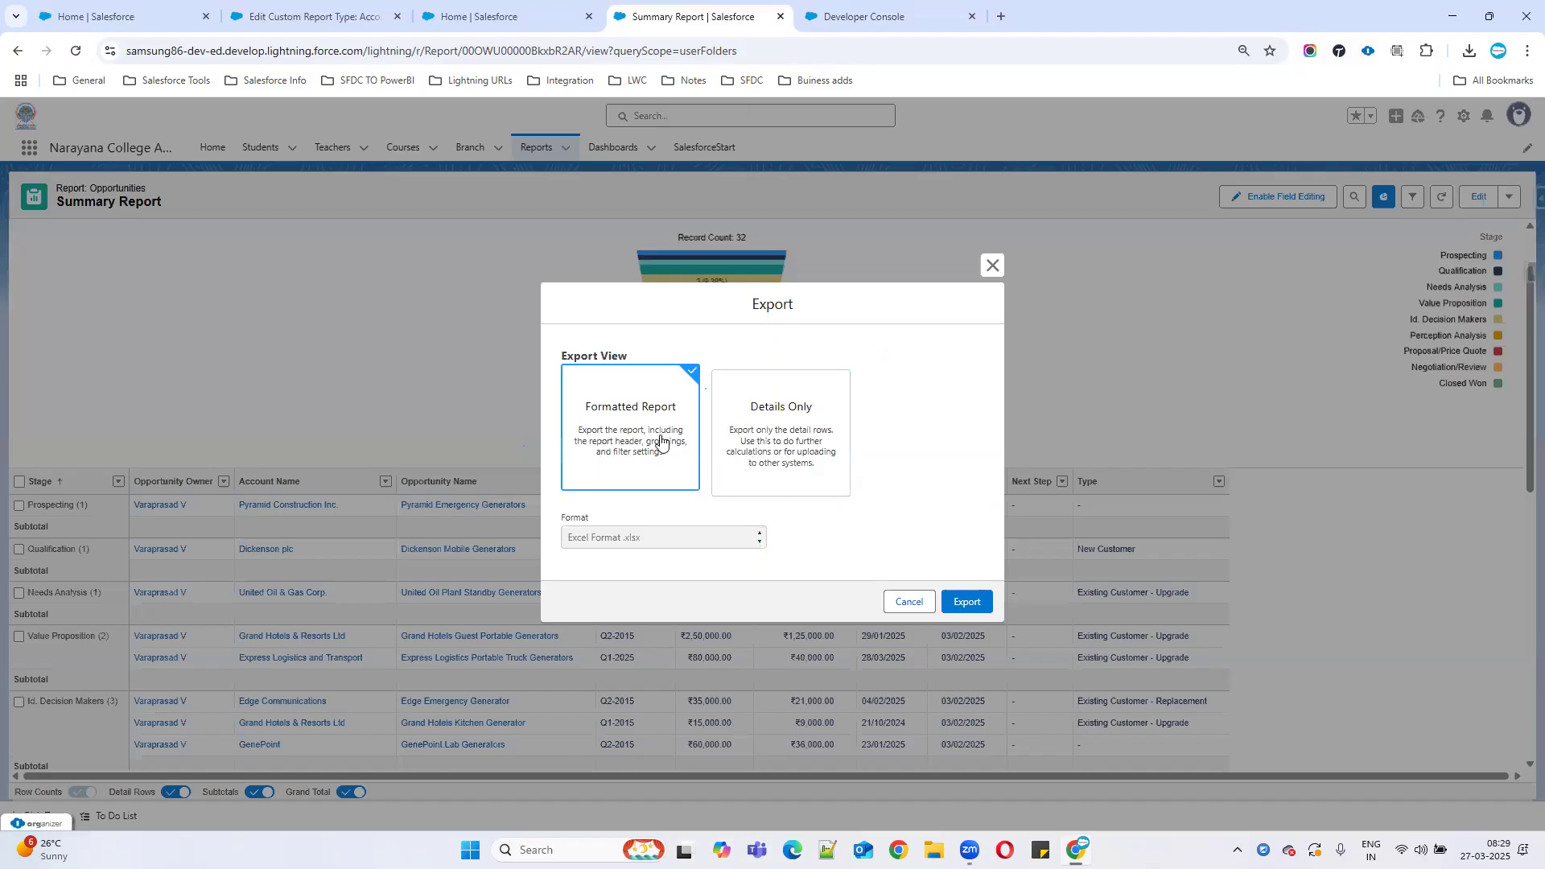
pyautogui.click(795, 447)
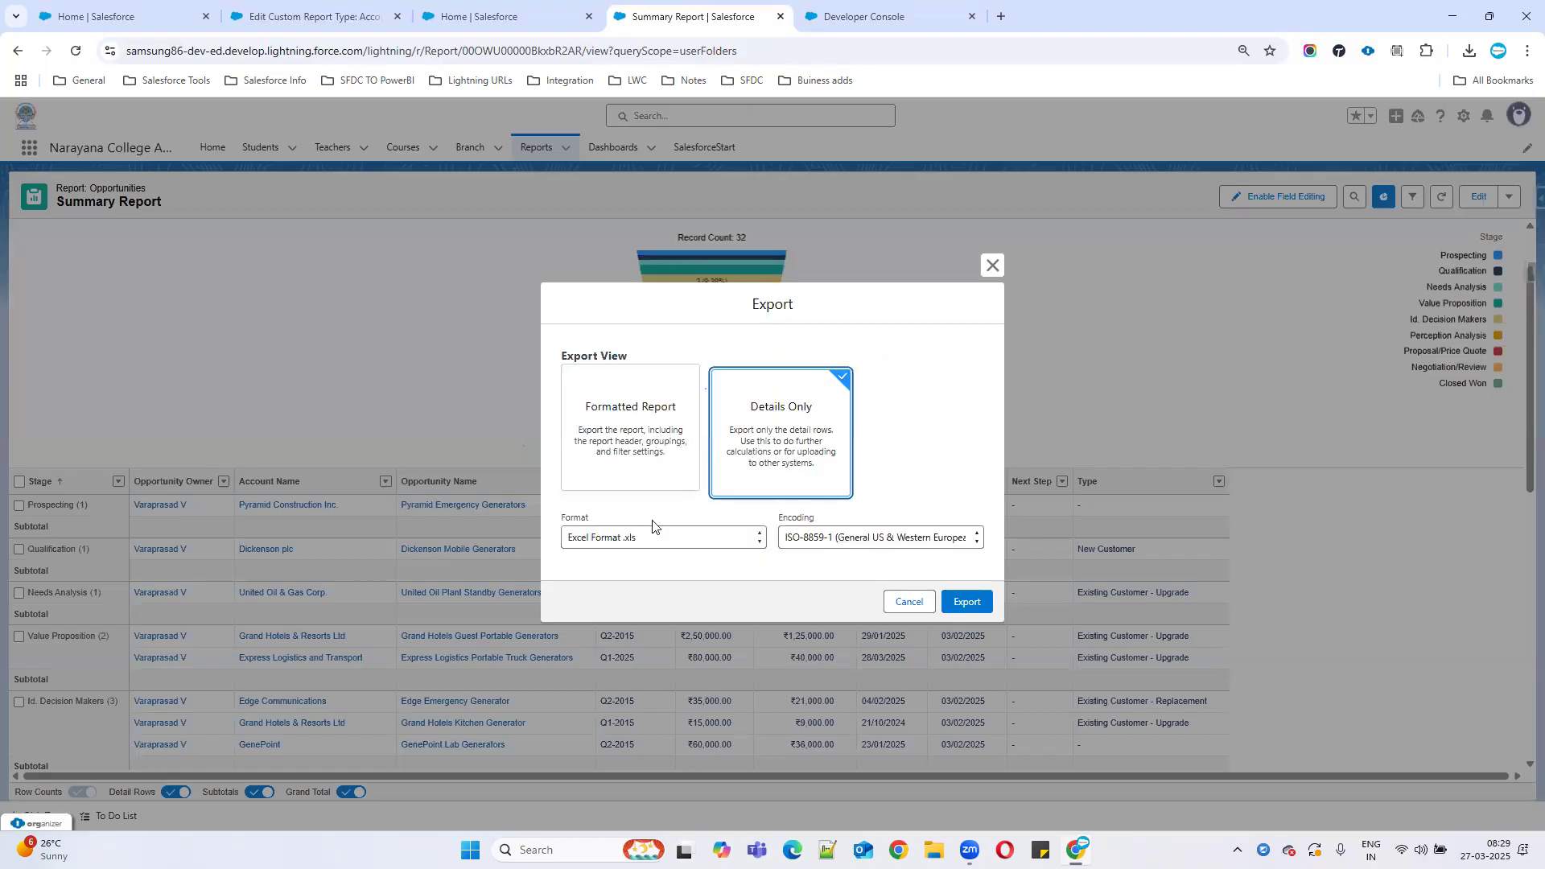
pyautogui.click(616, 431)
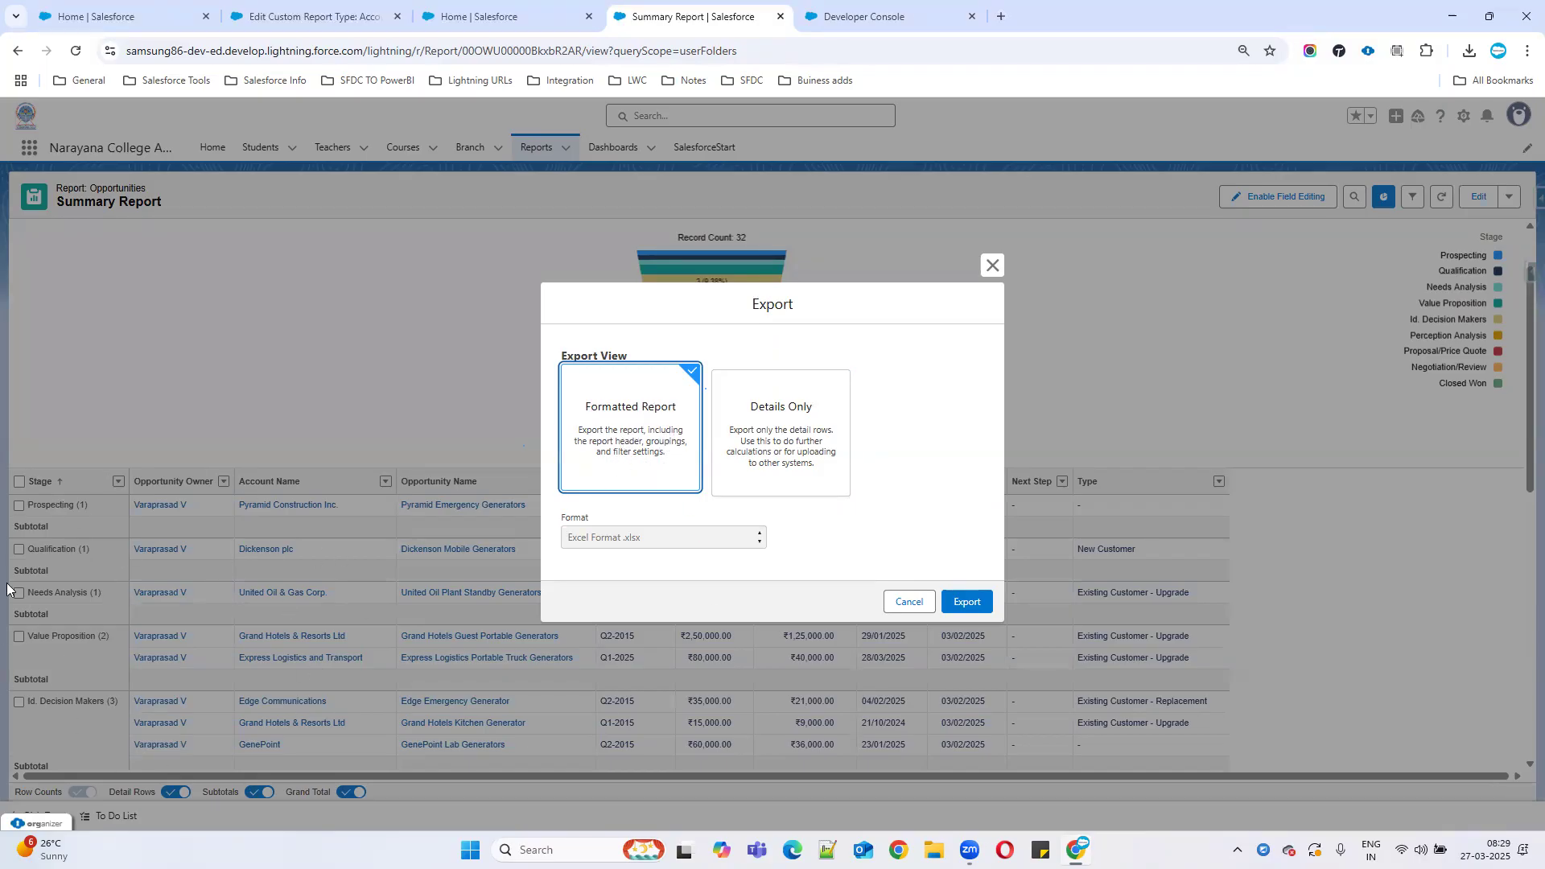
pyautogui.click(968, 602)
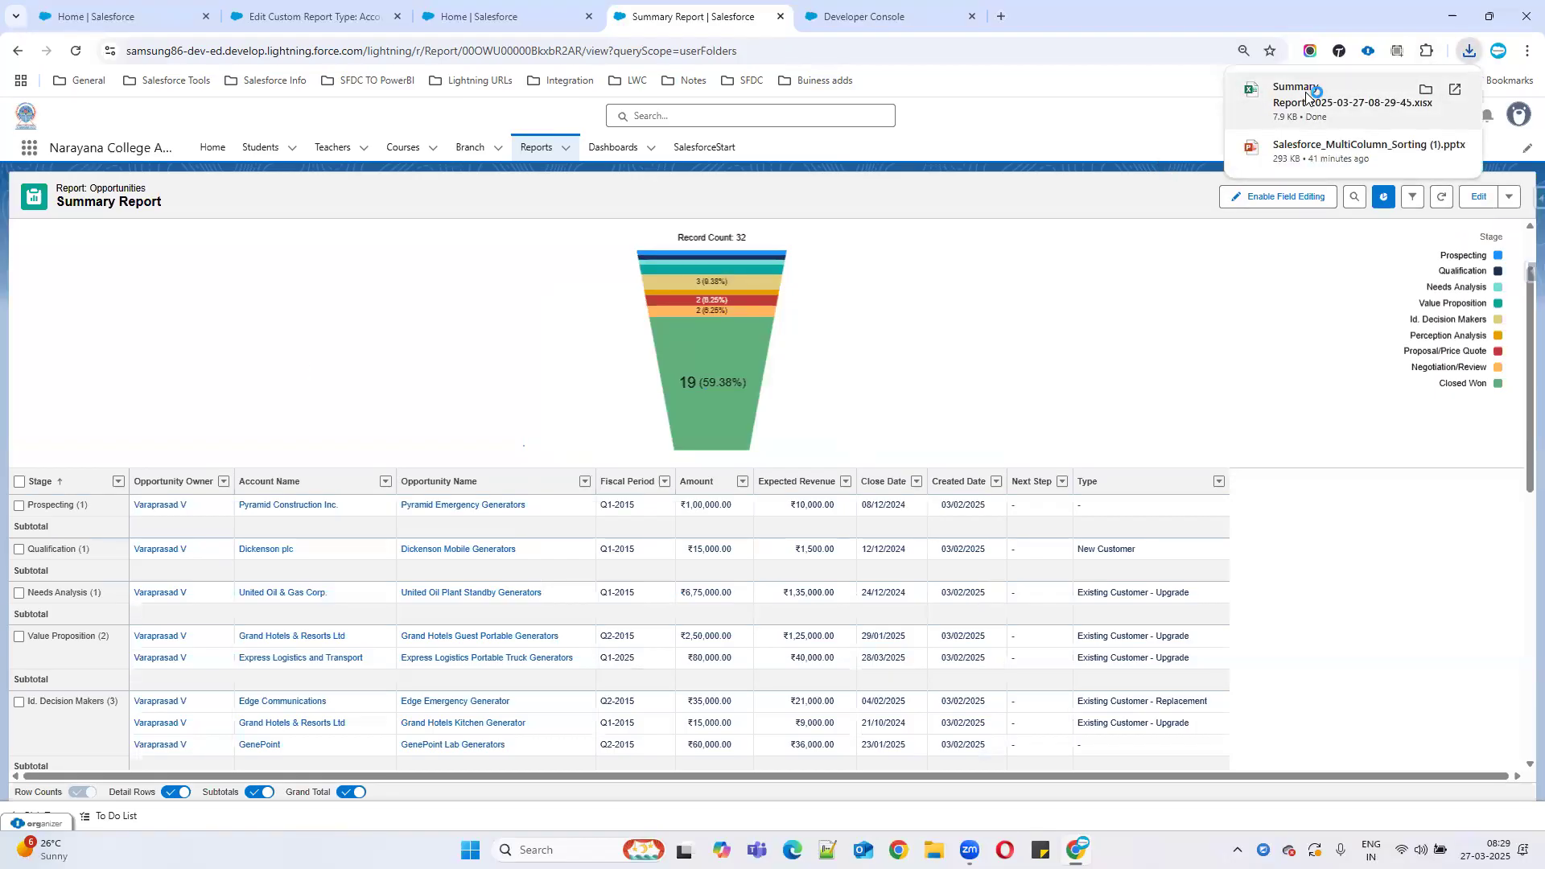
pyautogui.click(1307, 96)
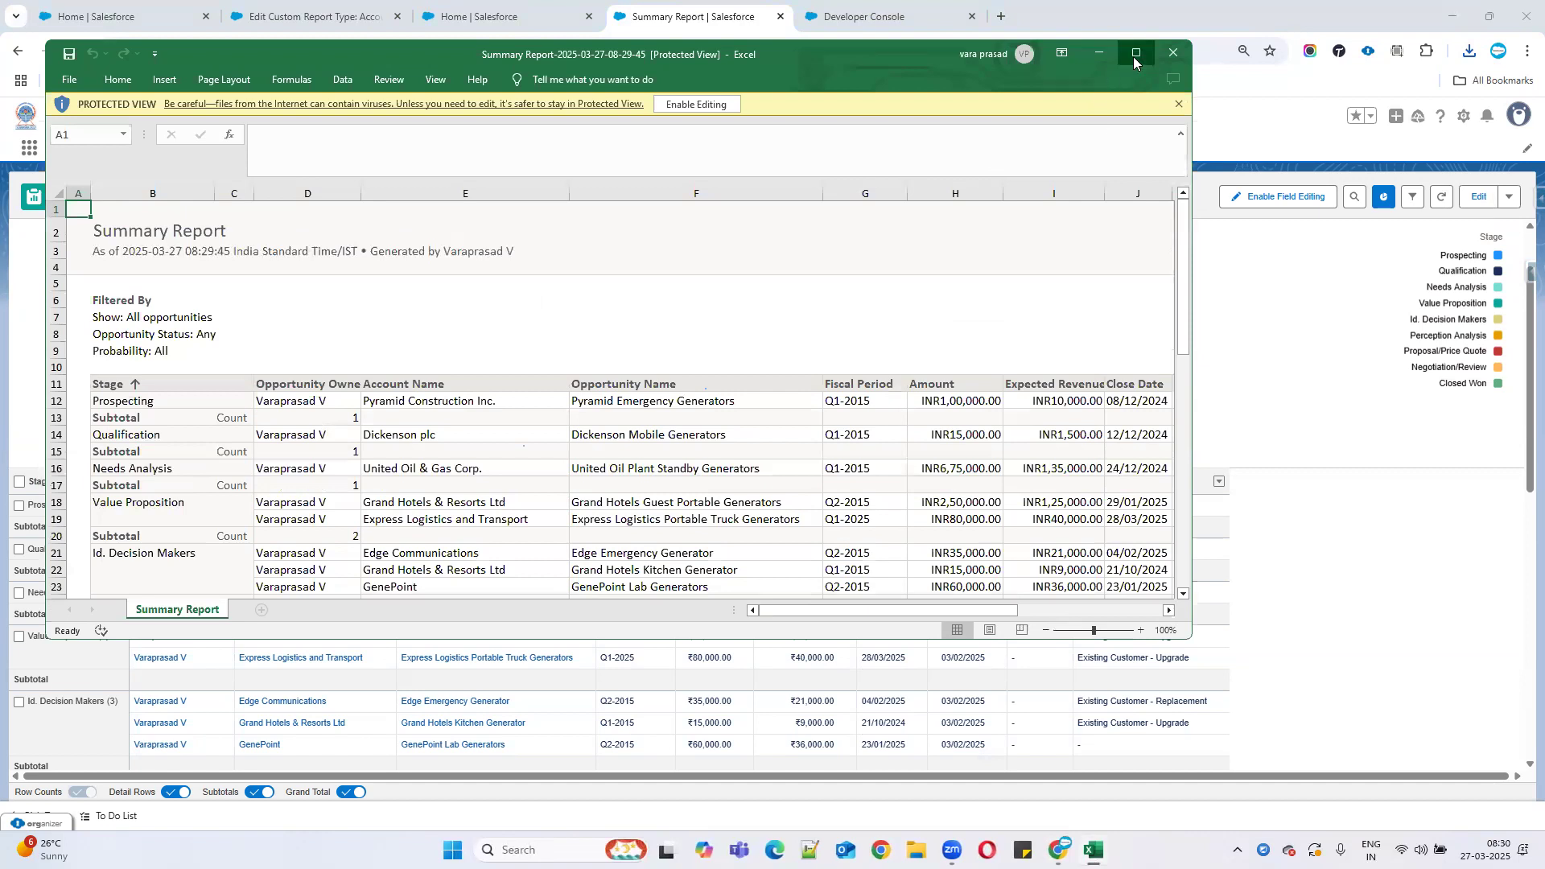
# Maximize the exported Summary Report workbook in Excel, review its rows, and enable editing.
pyautogui.click(1134, 54)
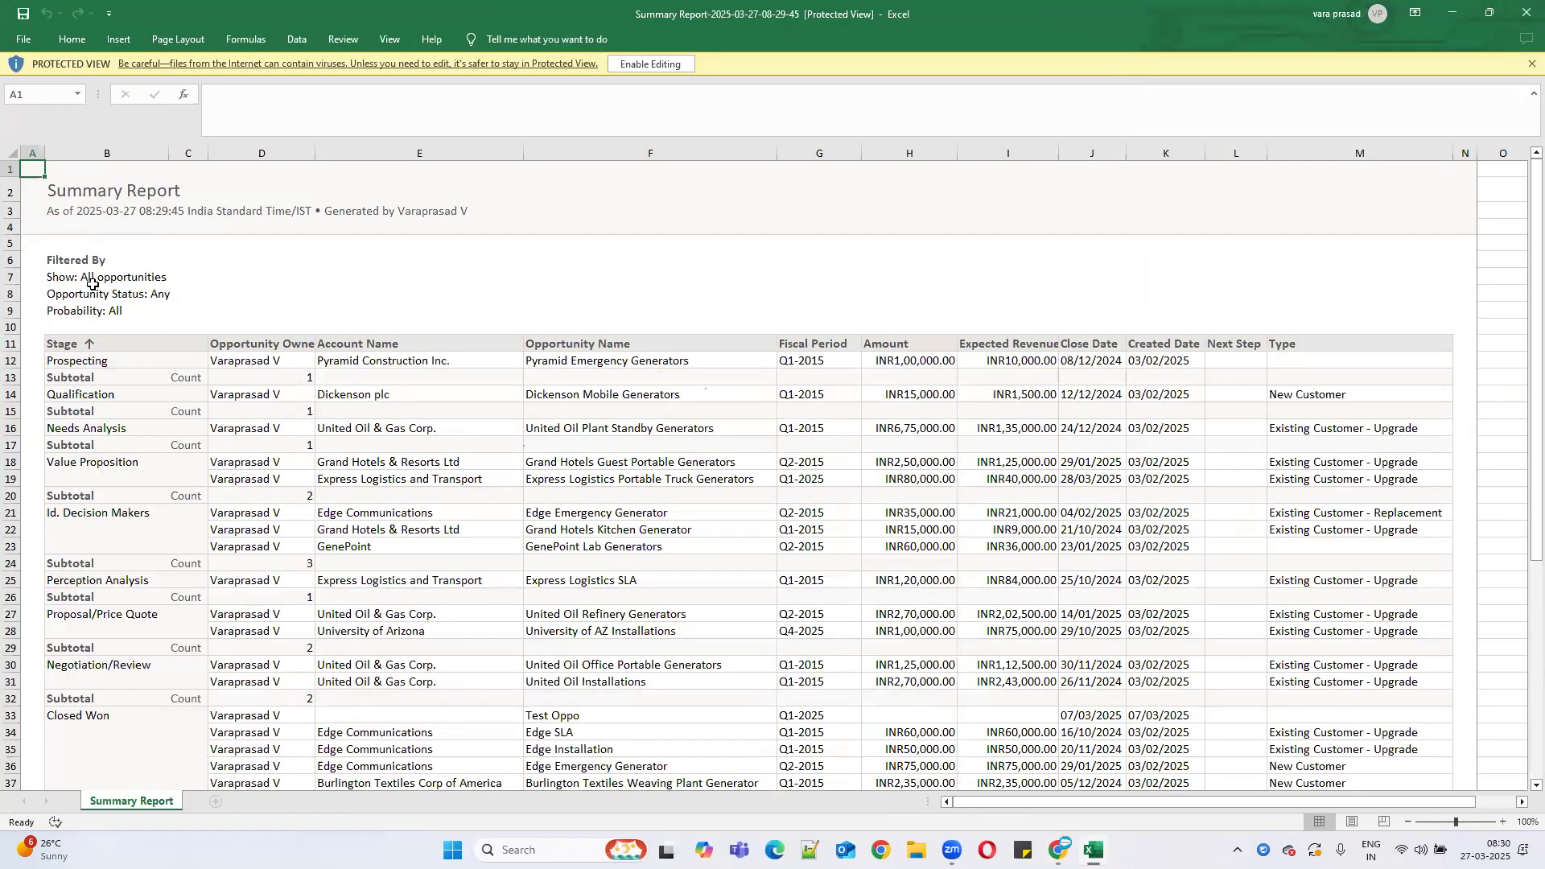
pyautogui.scroll(-2, 1002, 586)
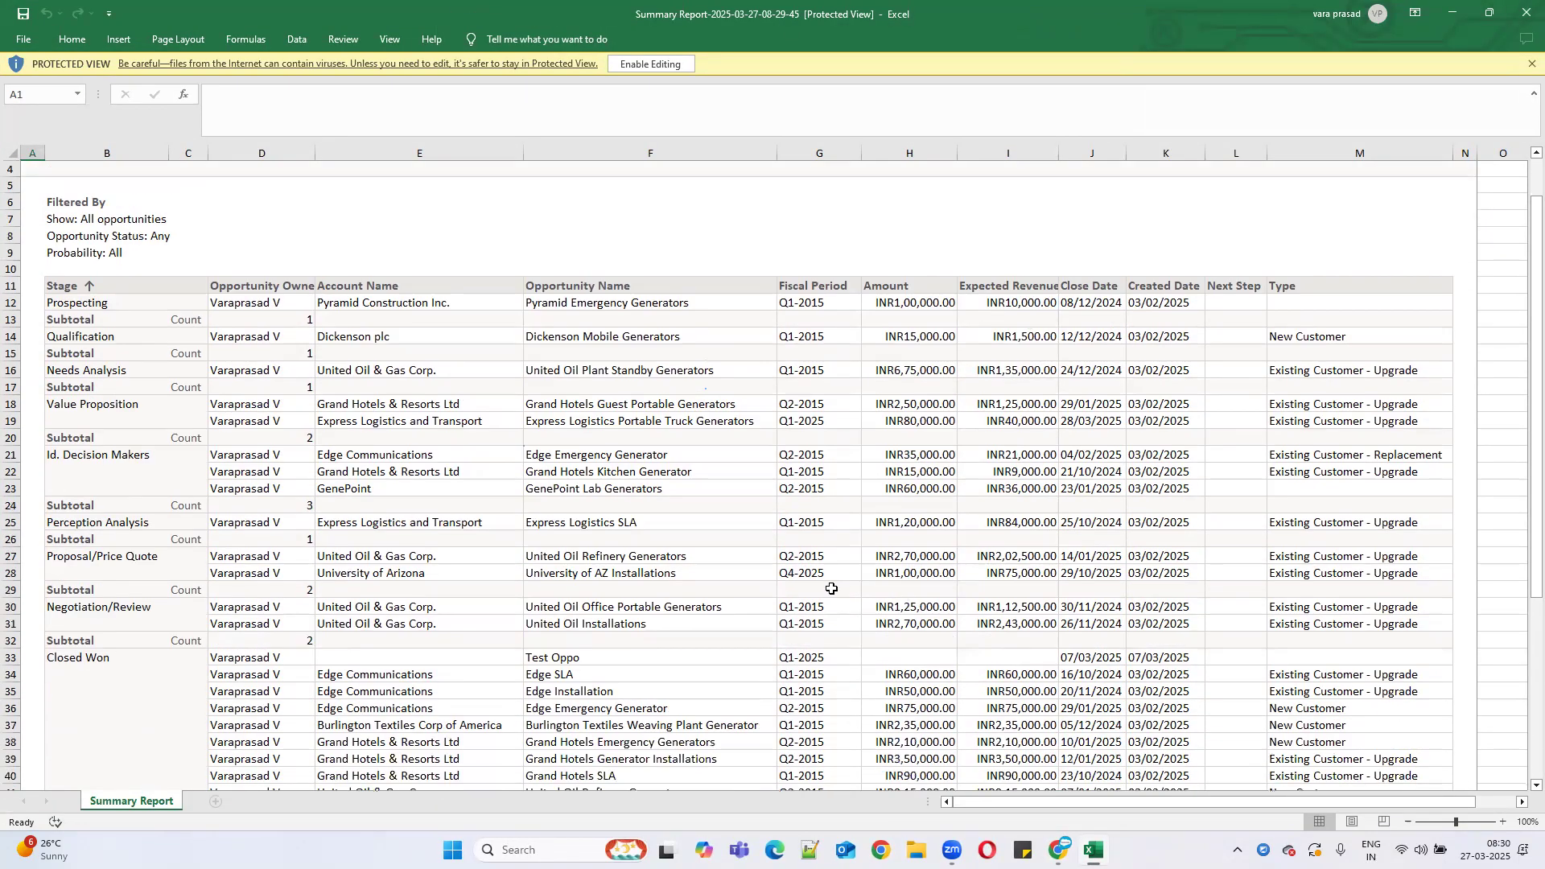
pyautogui.scroll(-4, 291, 521)
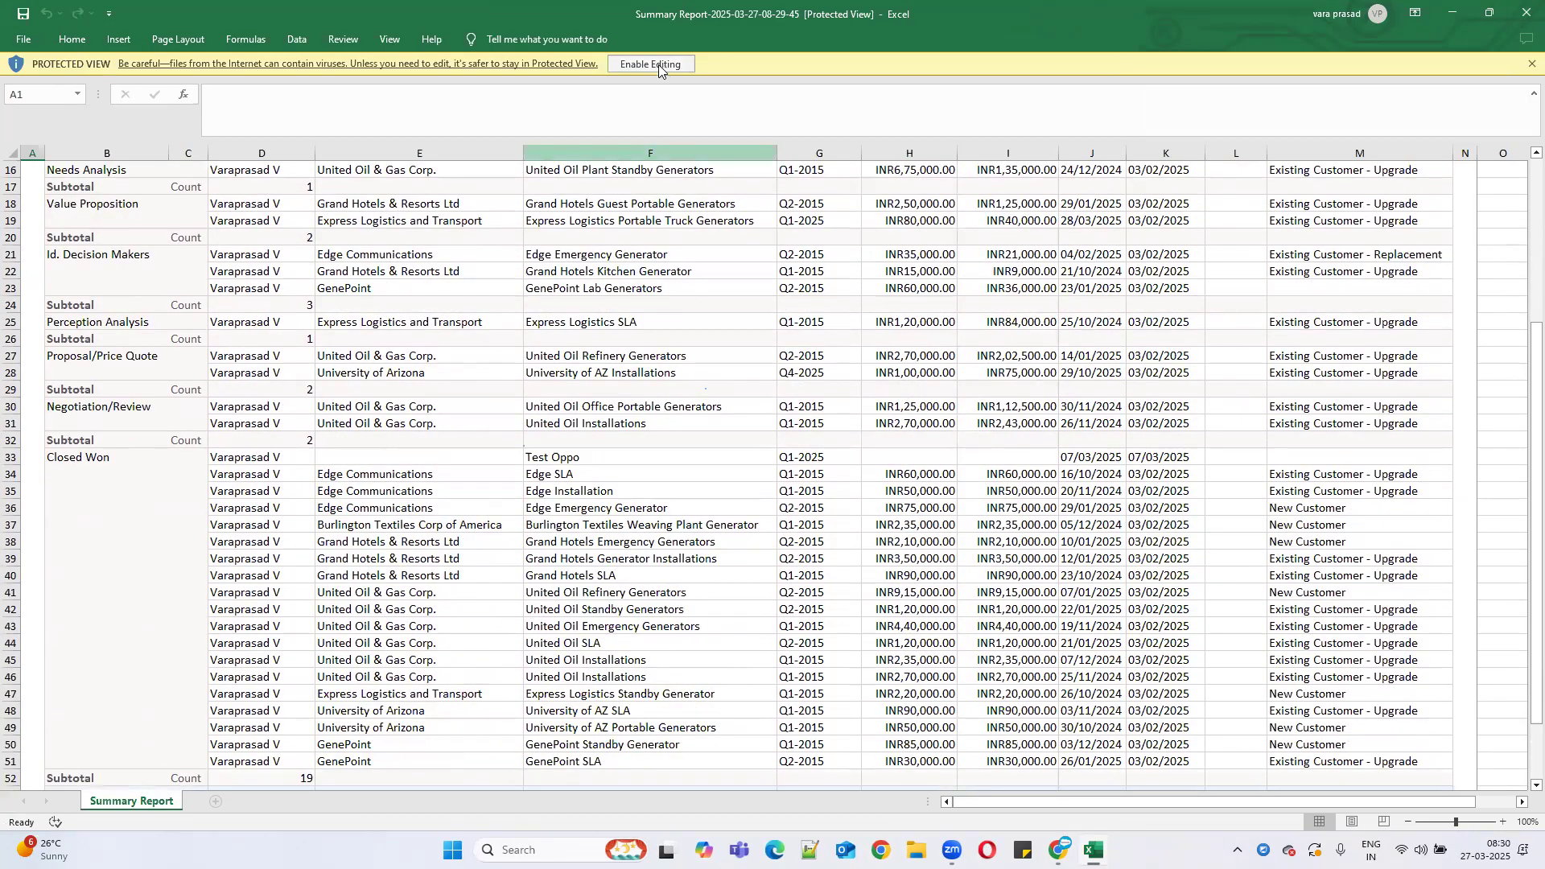
pyautogui.click(656, 63)
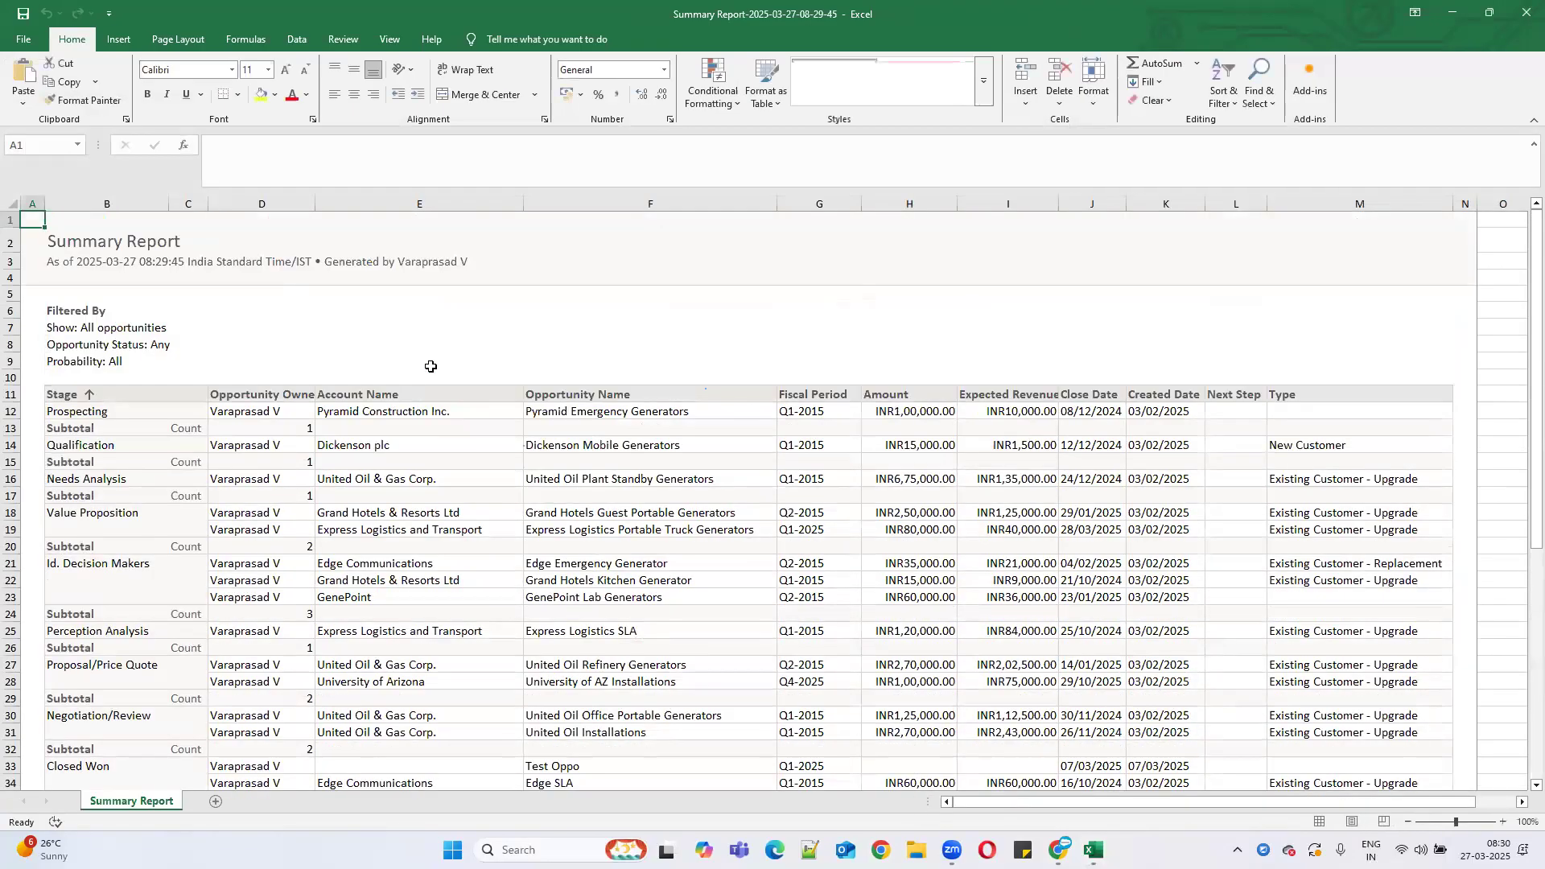
# Back in Salesforce, export the Summary Report as Details Only in Excel Format .xls.
pyautogui.click(1446, 6)
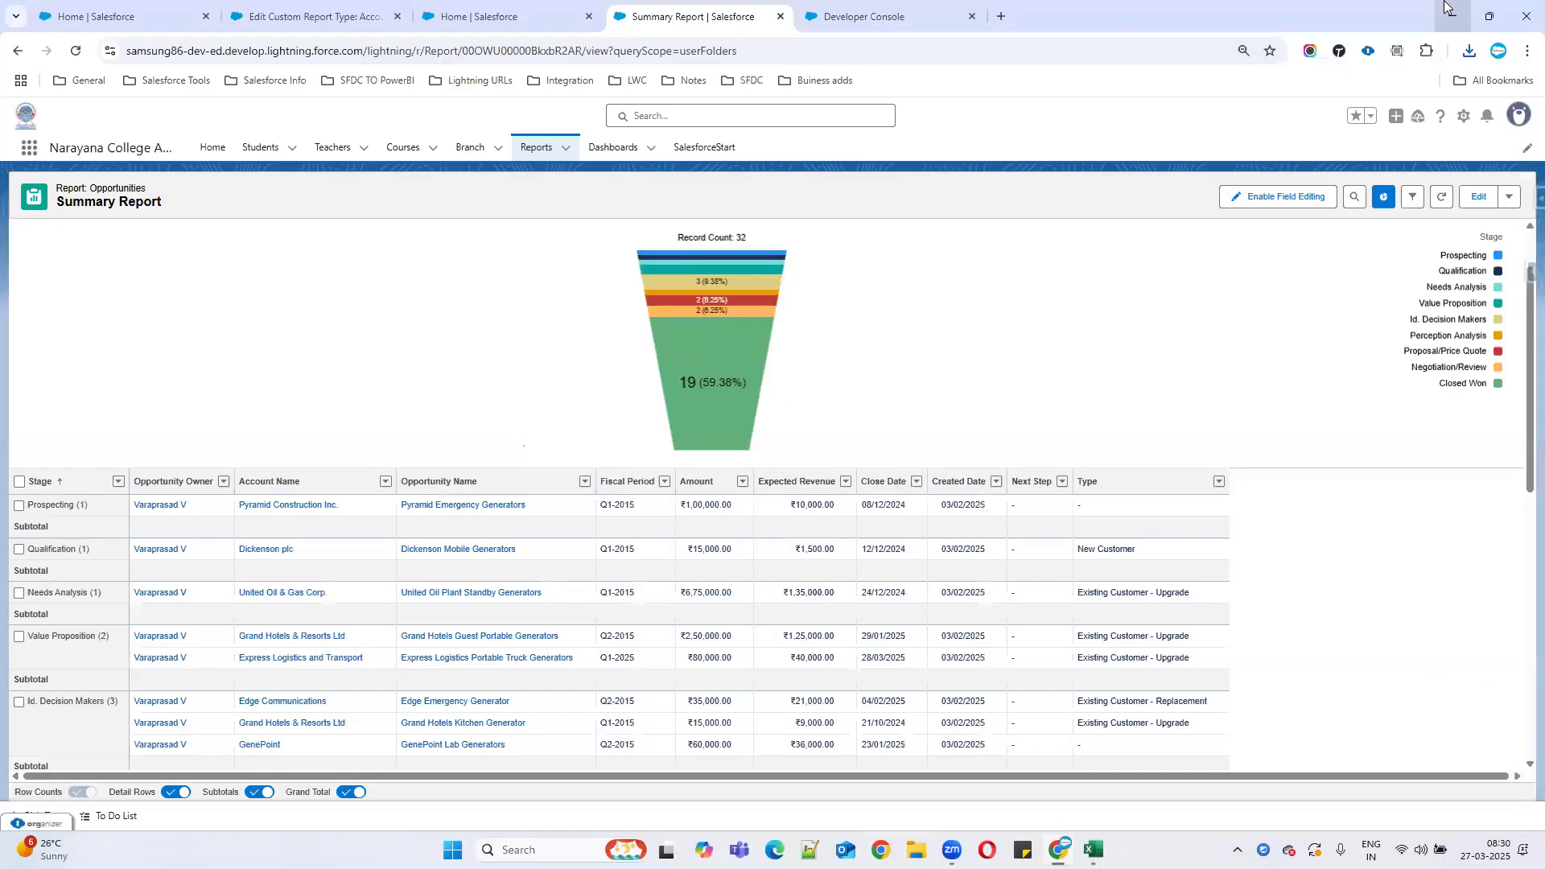
pyautogui.click(1509, 198)
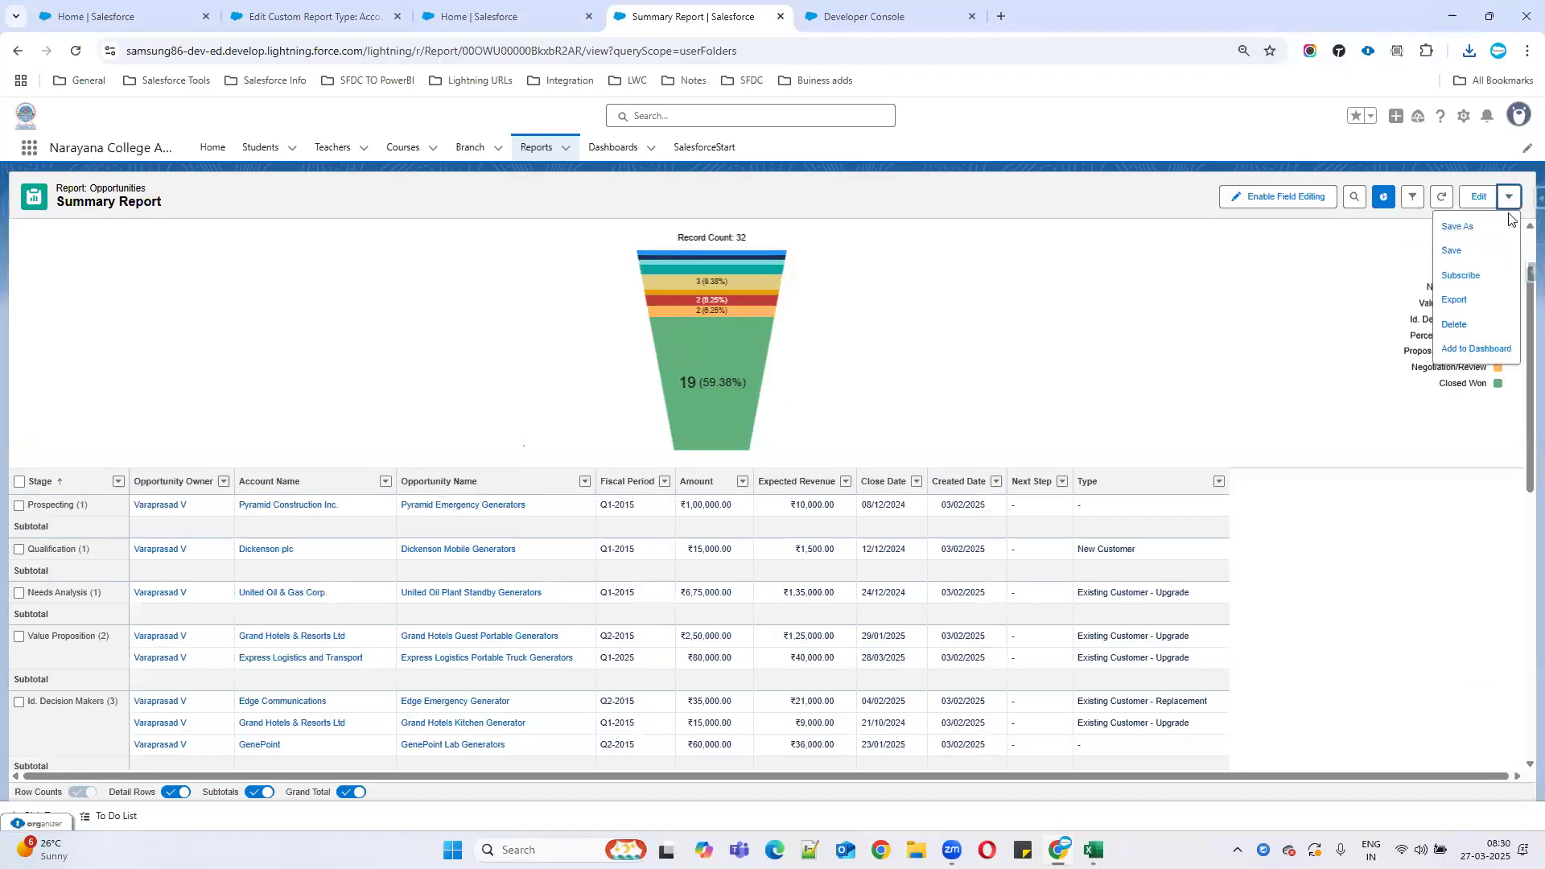
pyautogui.click(1463, 301)
pyautogui.click(751, 434)
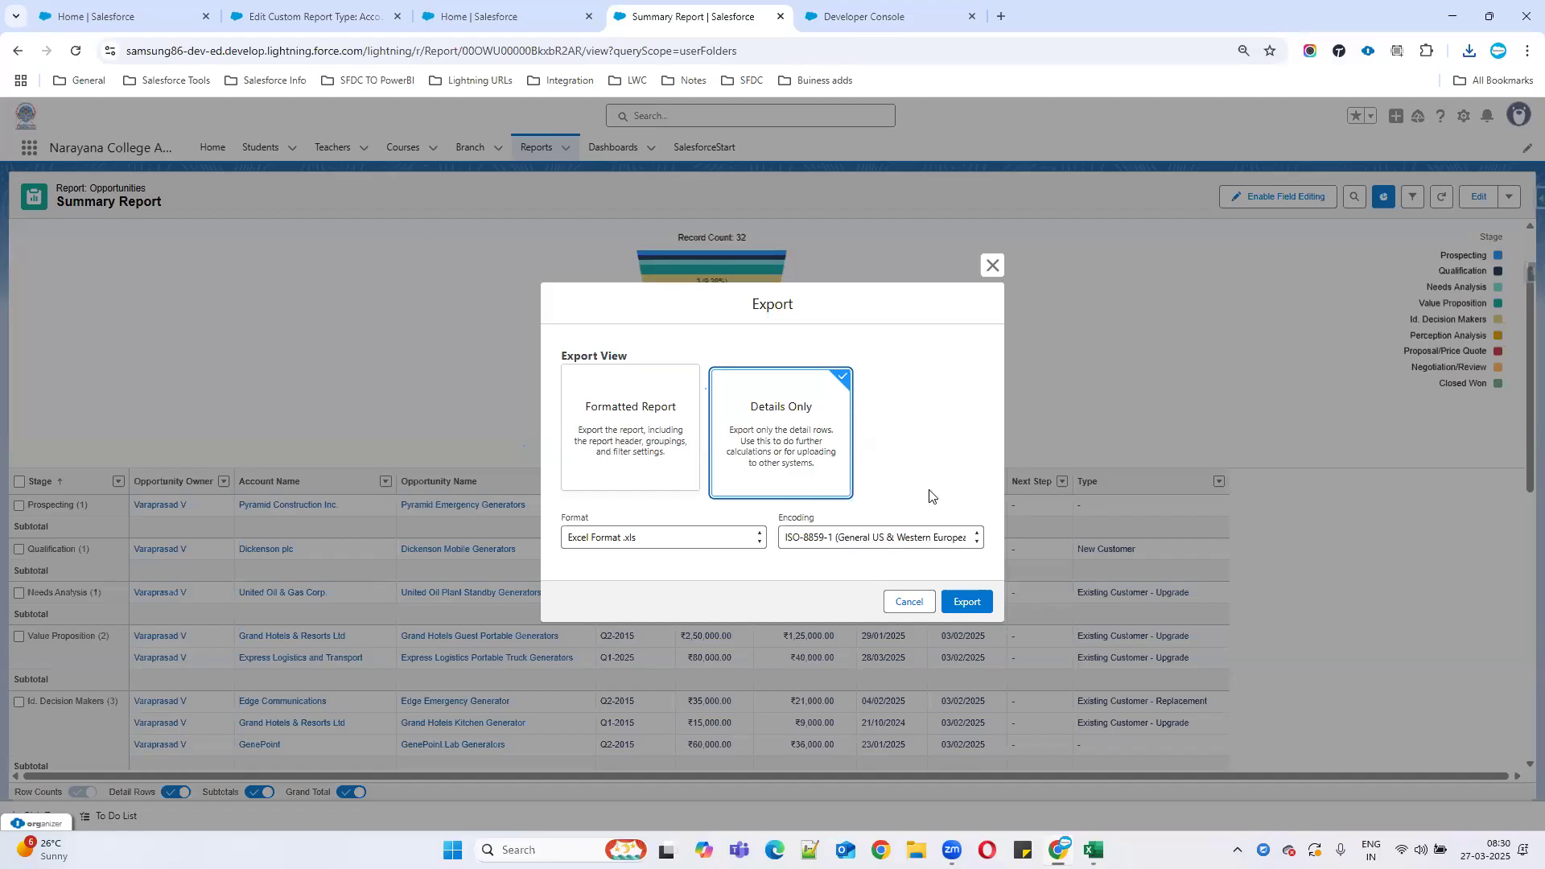
pyautogui.click(703, 542)
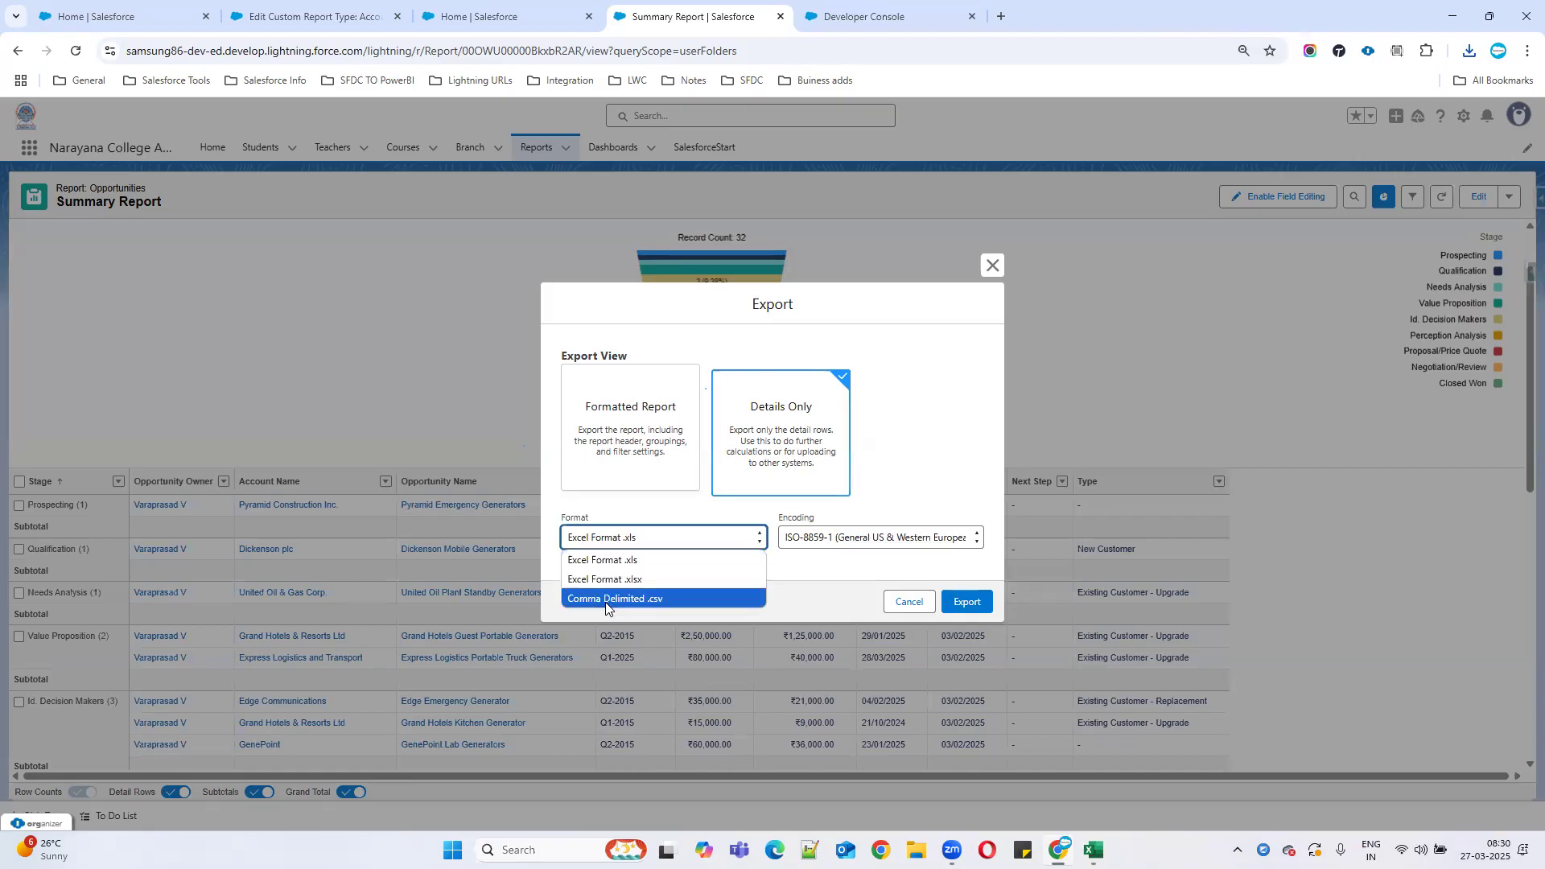
pyautogui.click(655, 561)
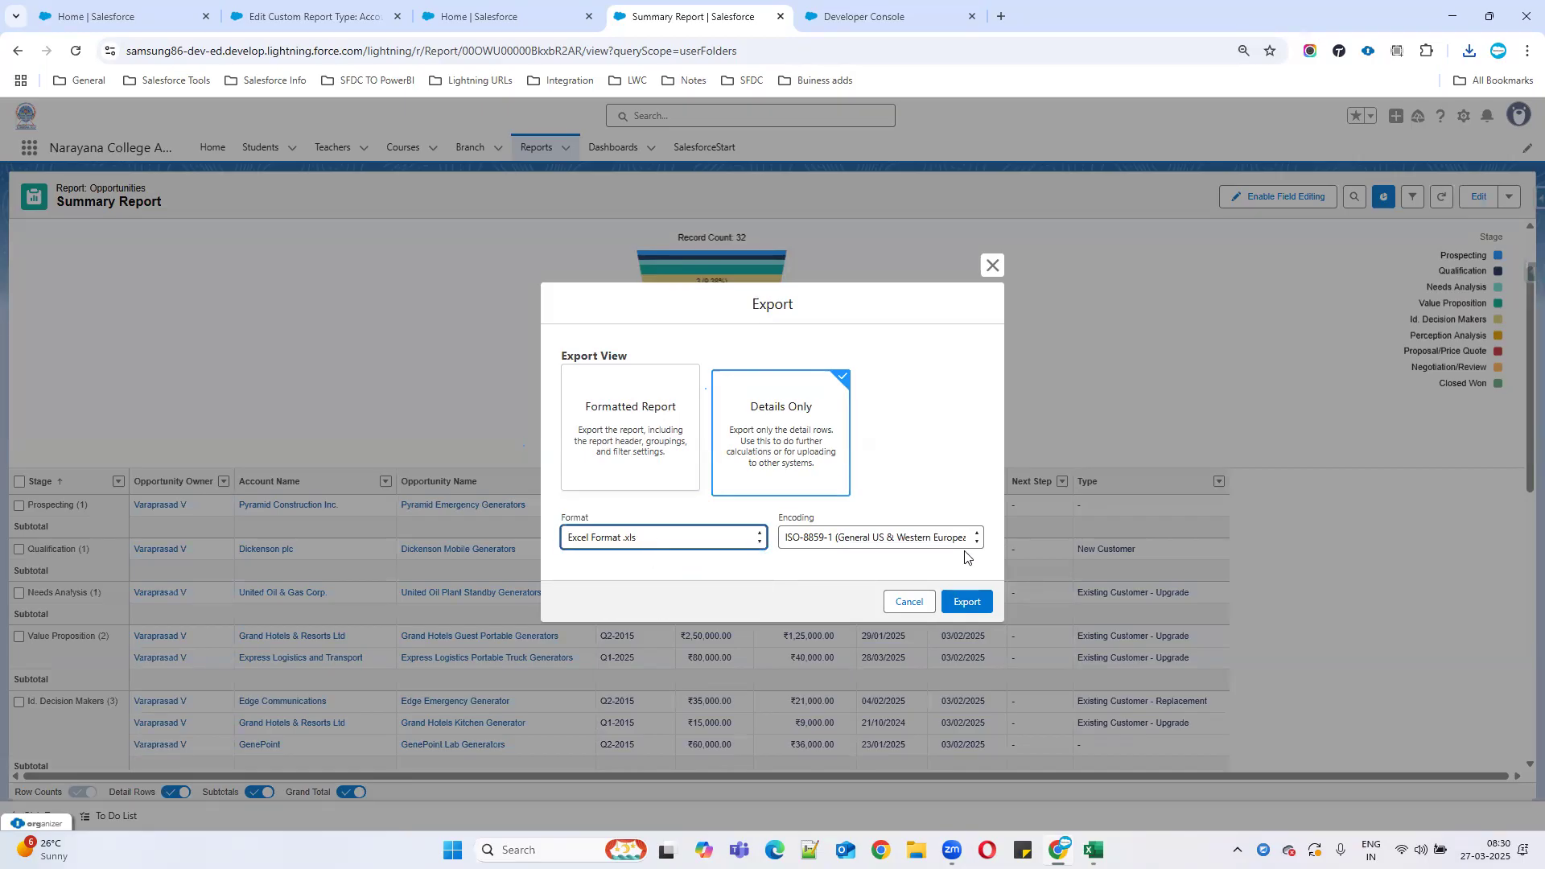
pyautogui.click(979, 597)
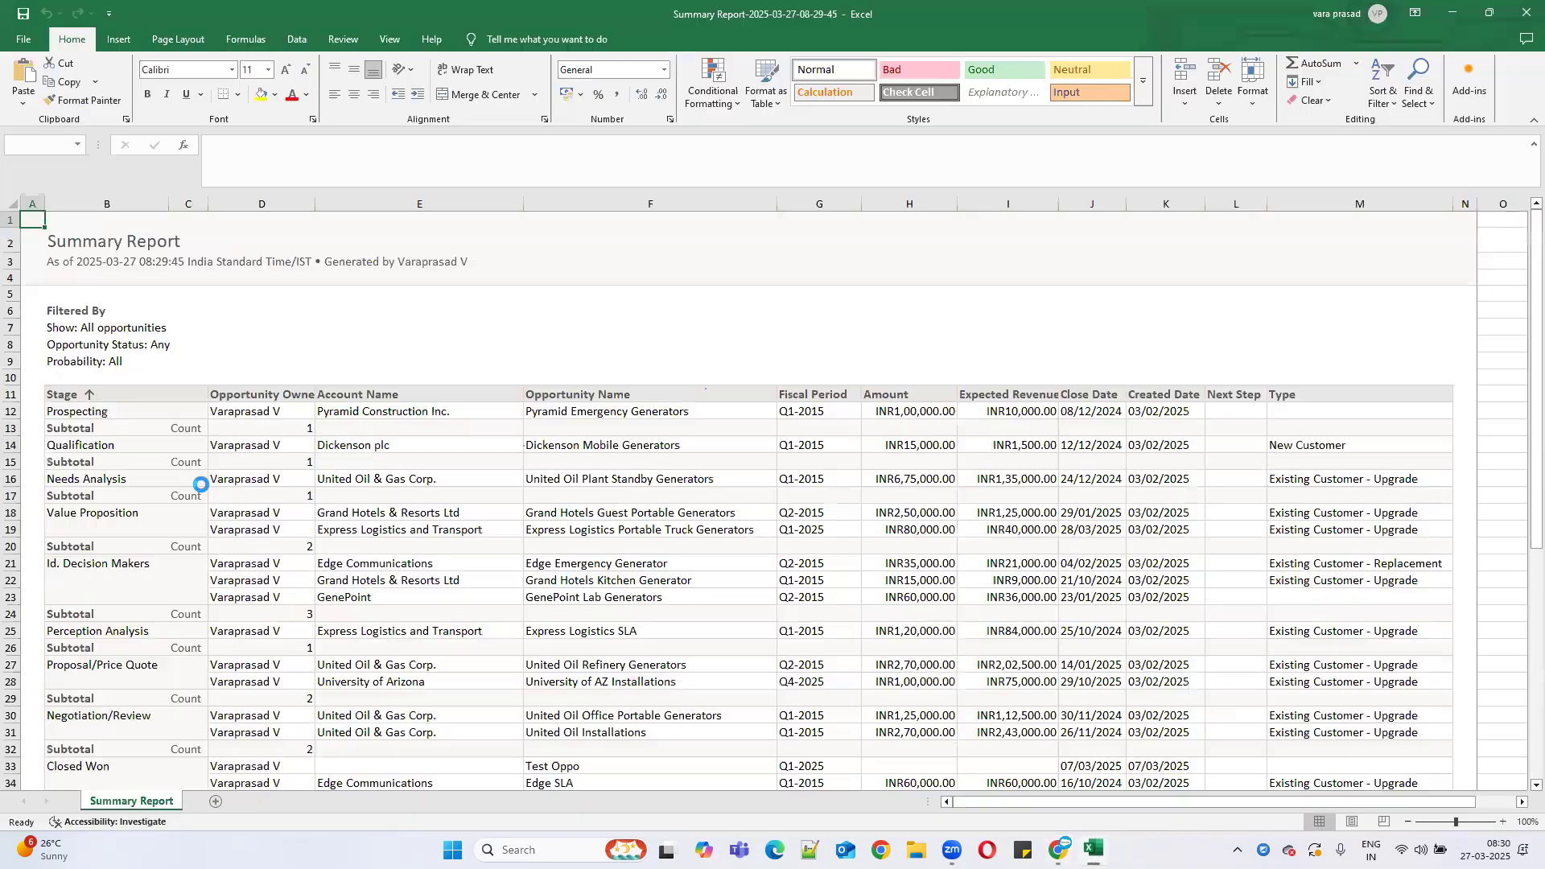
# Open the downloaded .xls past the format warning, then minimize both Excel workbooks.
pyautogui.click(705, 465)
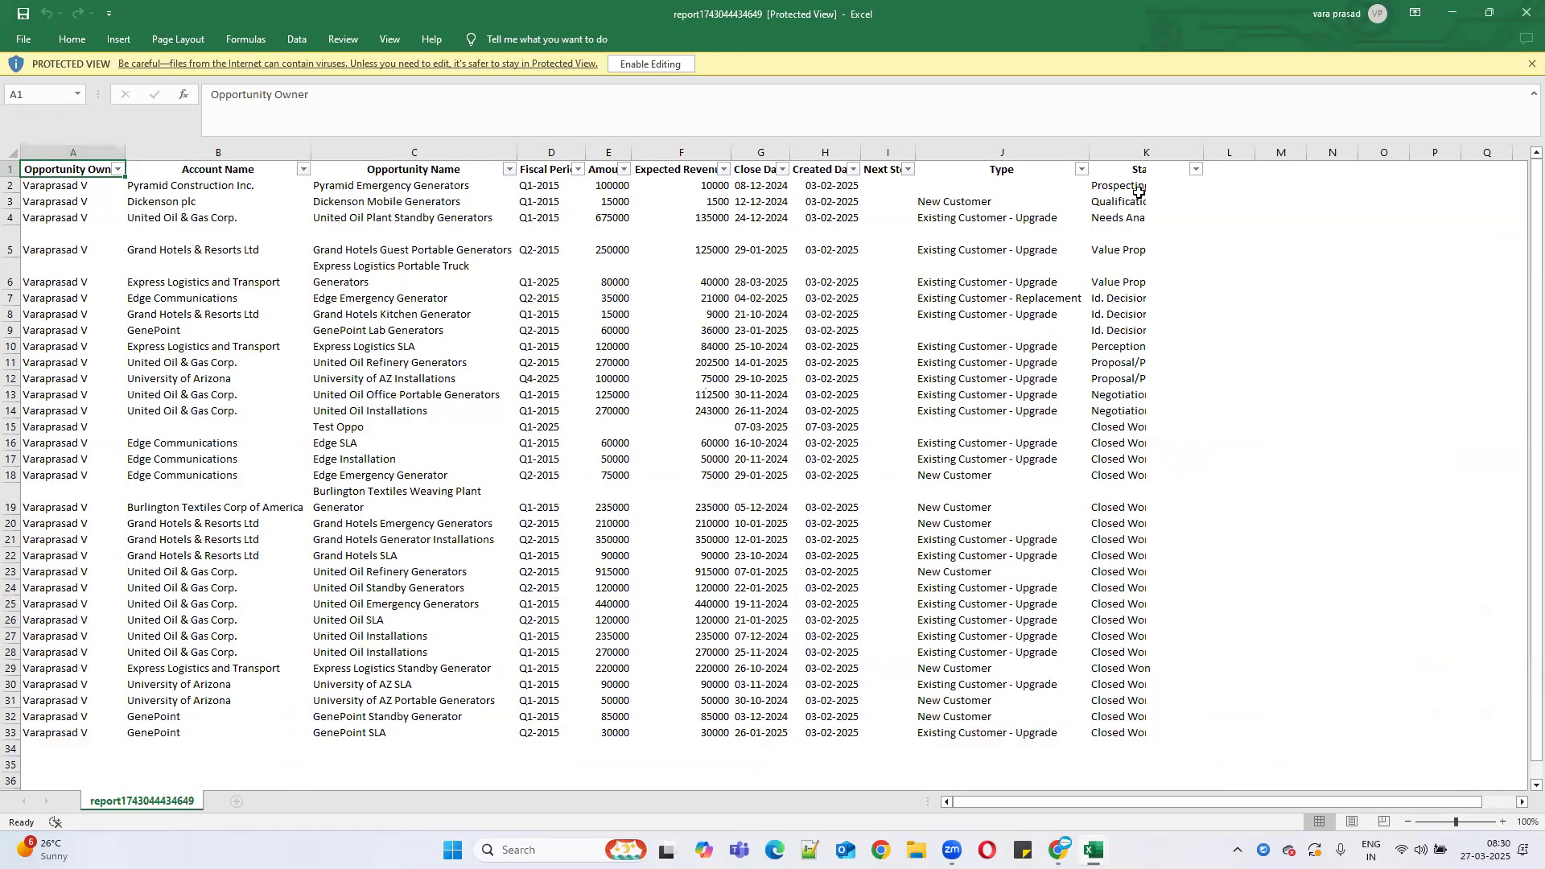
pyautogui.click(1455, 13)
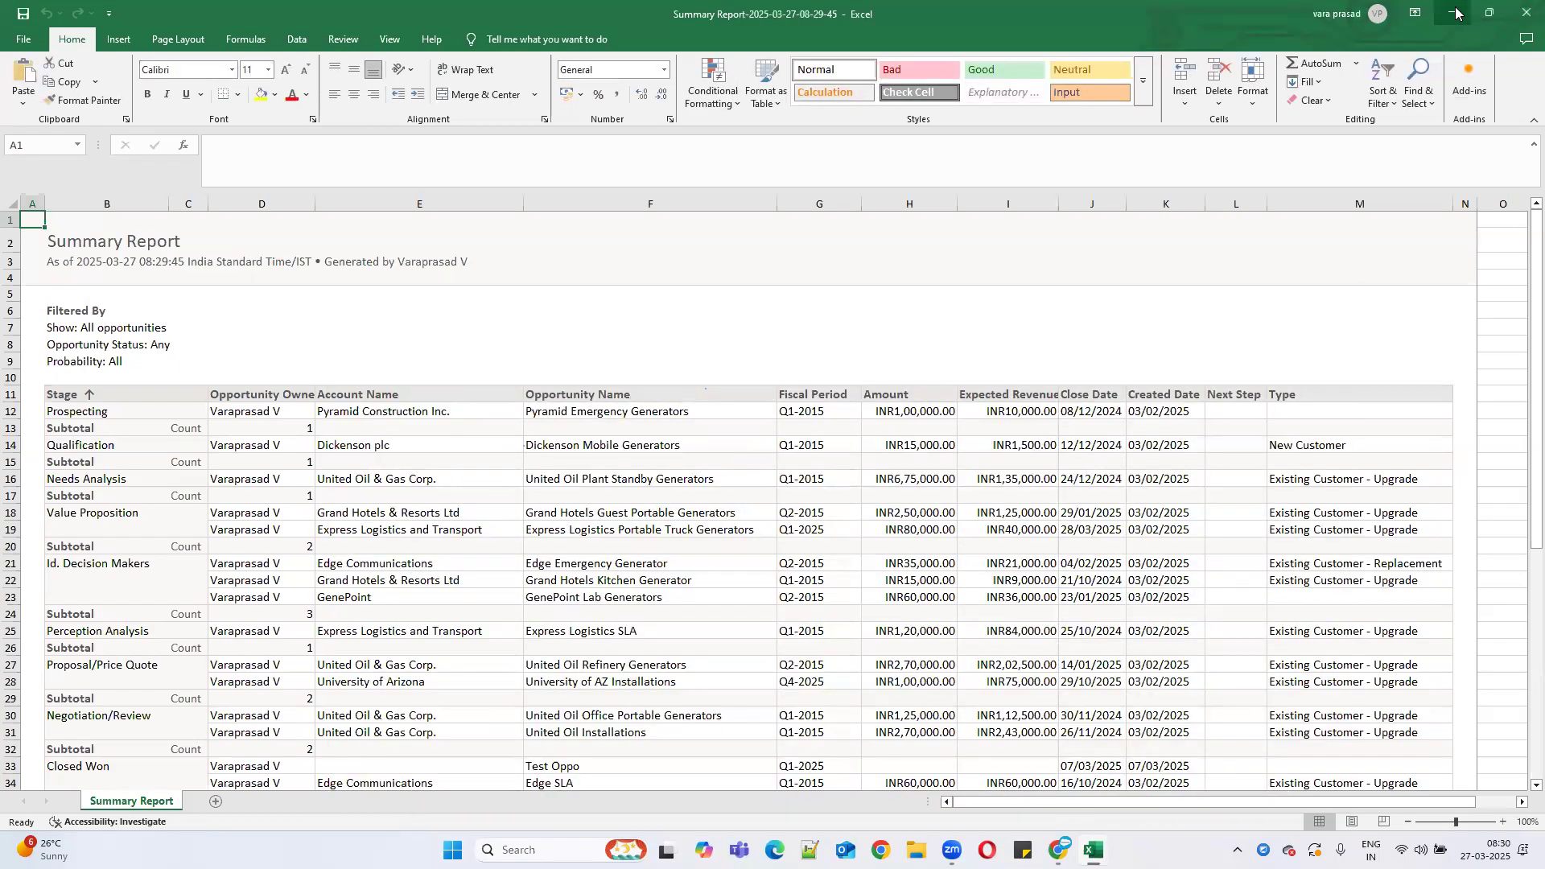
pyautogui.click(1455, 13)
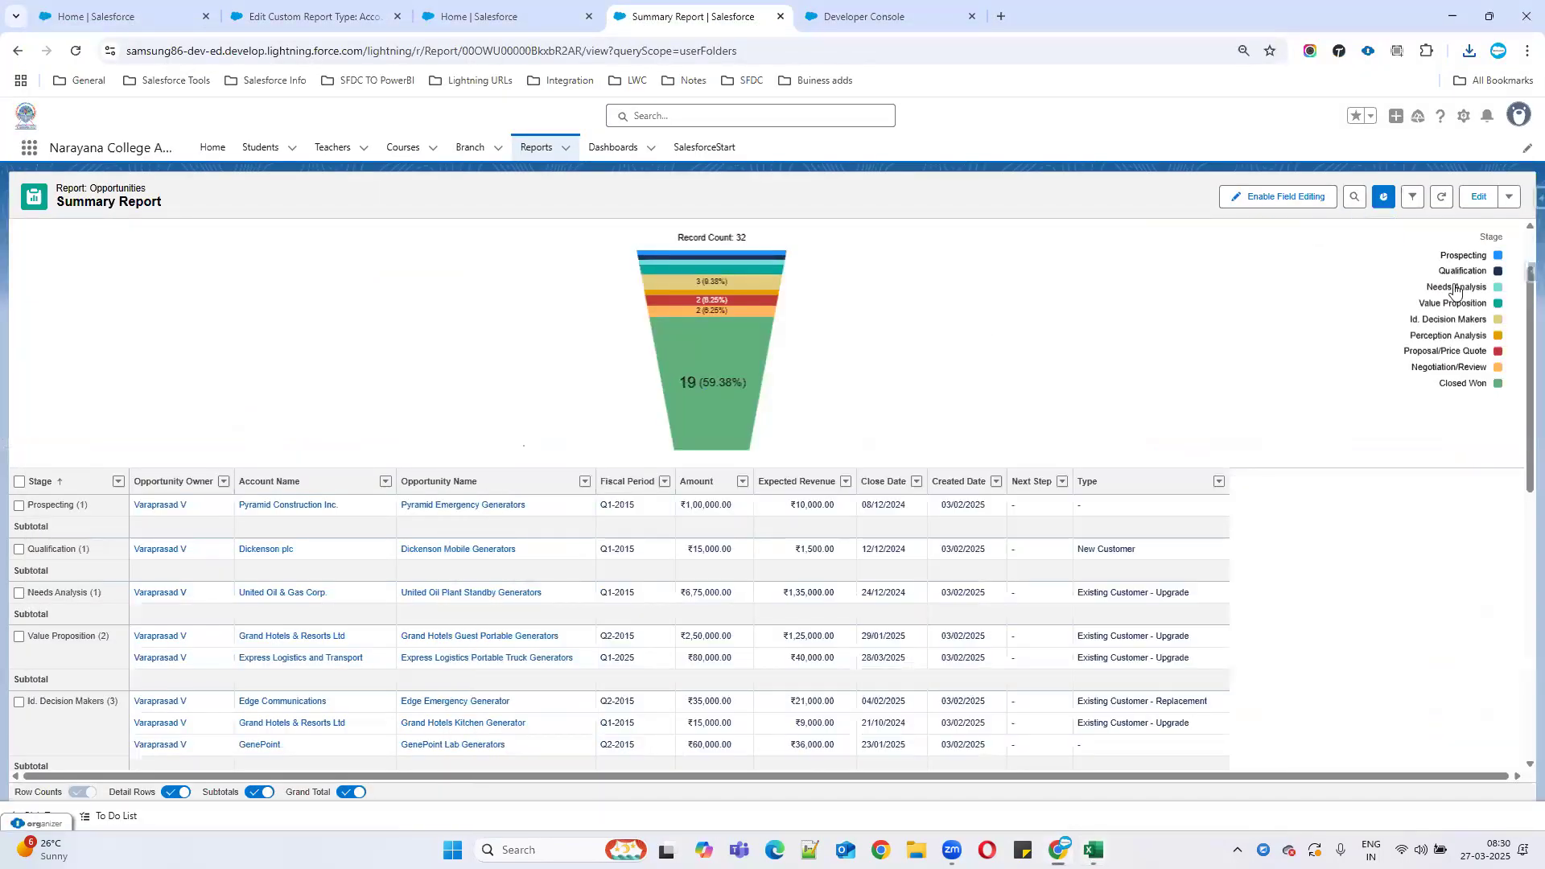
# Start a subscription to the report, running Monthly on a Specific schedule.
pyautogui.click(1510, 196)
pyautogui.click(1453, 276)
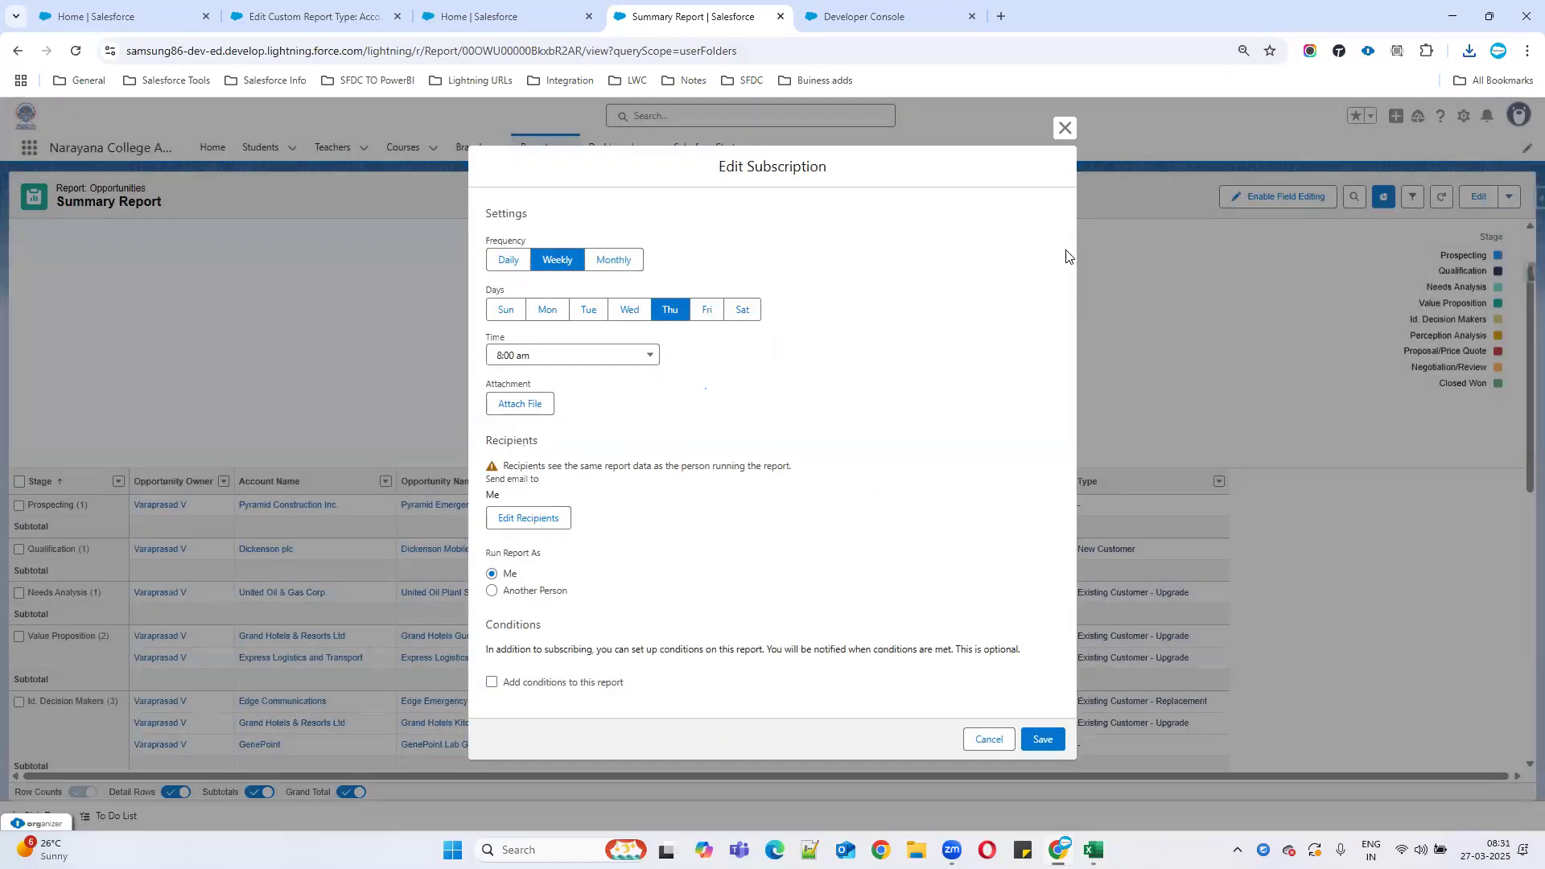
pyautogui.click(623, 264)
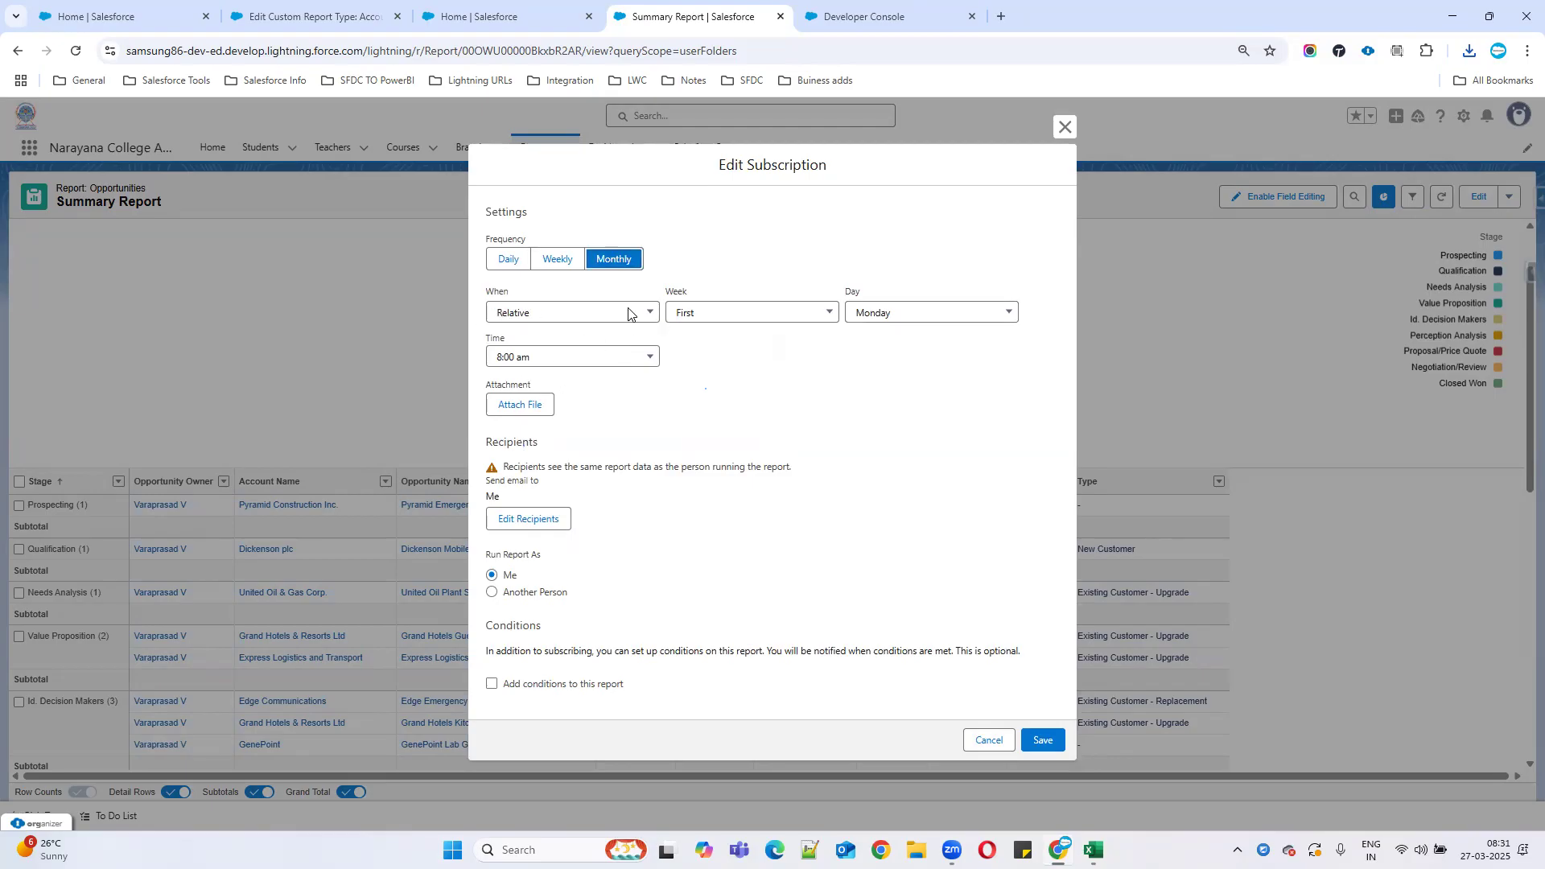
pyautogui.click(740, 314)
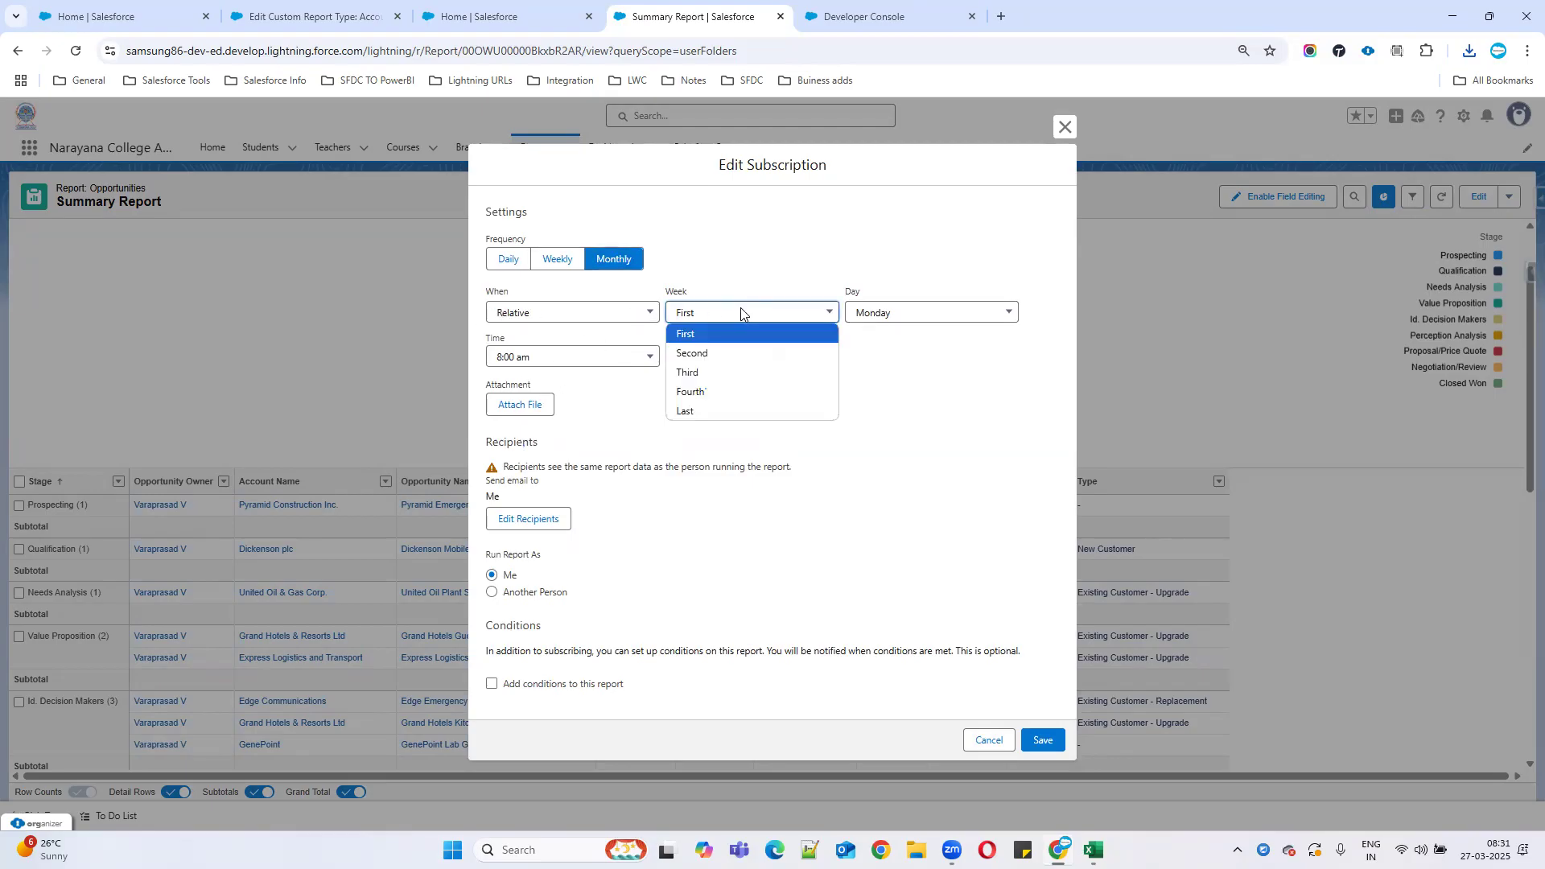
pyautogui.click(604, 317)
pyautogui.click(578, 352)
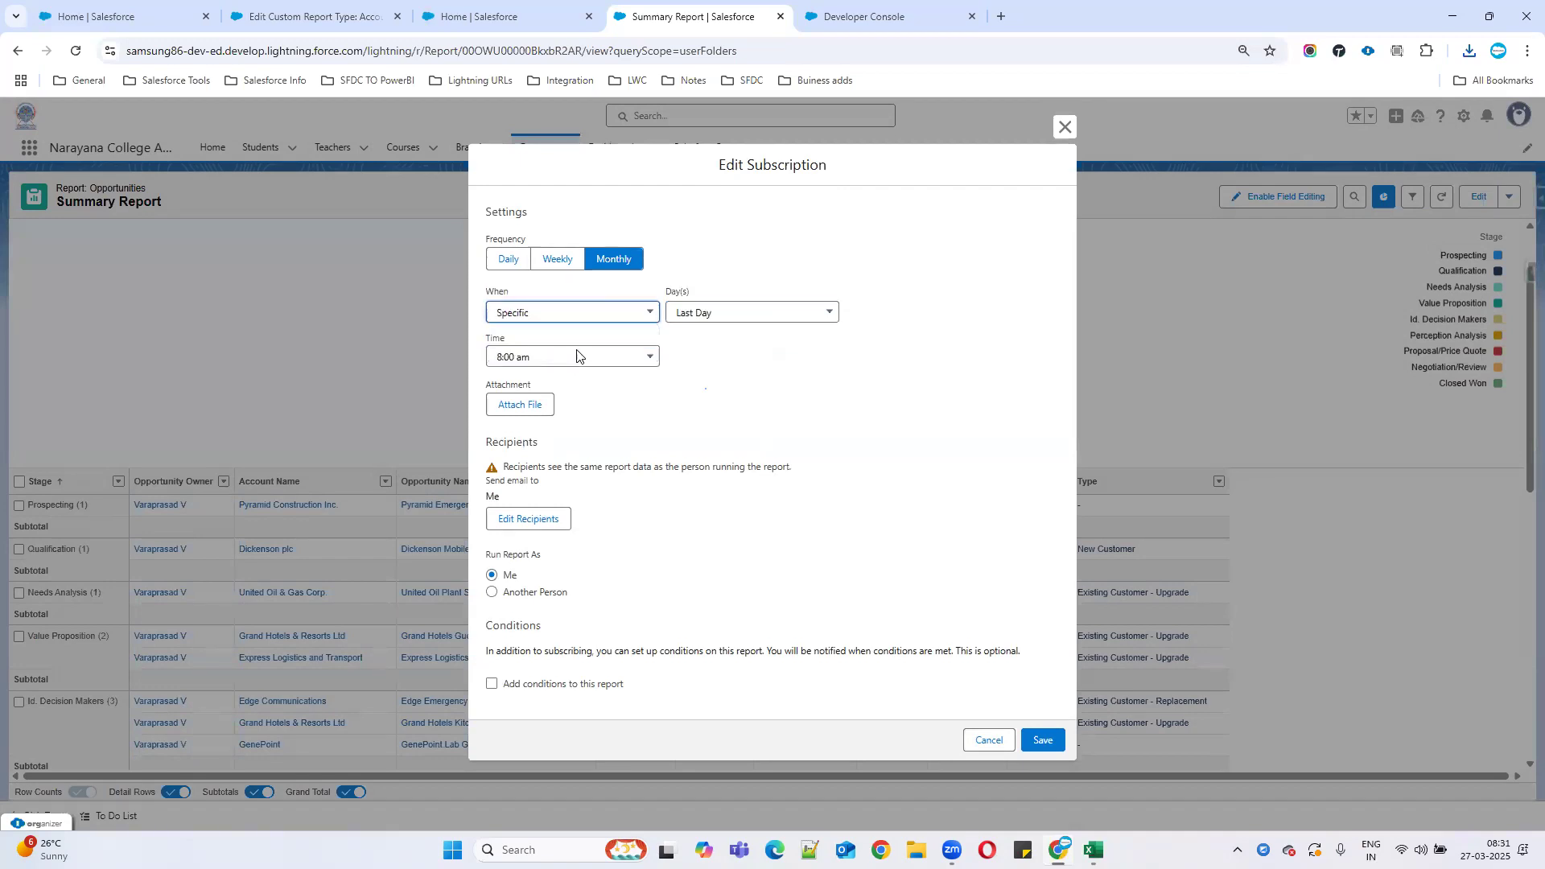
# Schedule the subscription on date 1 of each month and add a file attachment.
pyautogui.click(734, 312)
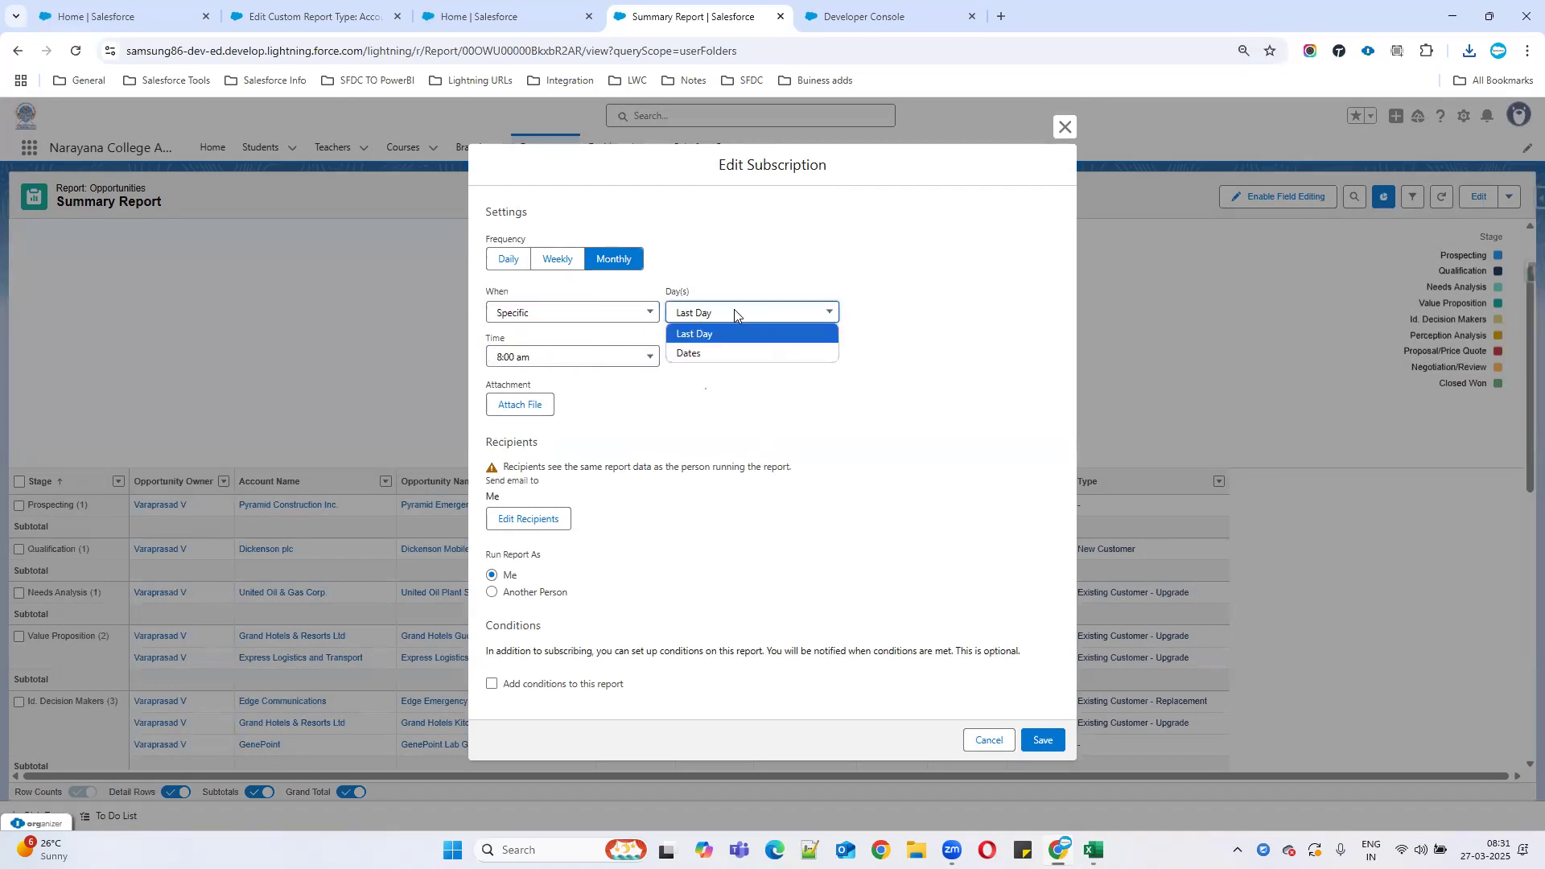
pyautogui.click(706, 355)
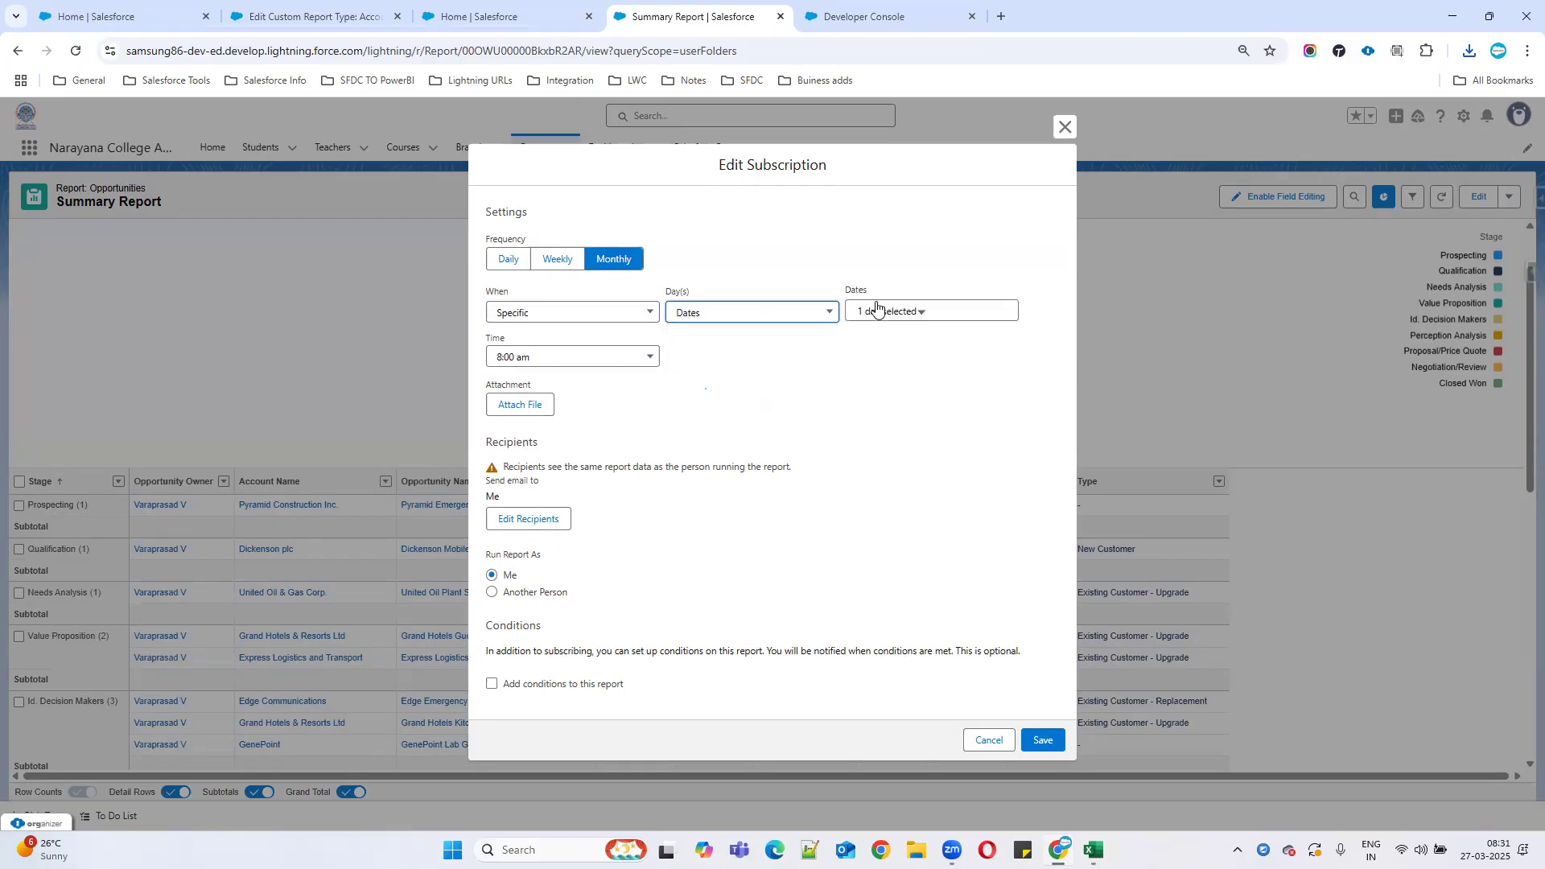
pyautogui.click(905, 314)
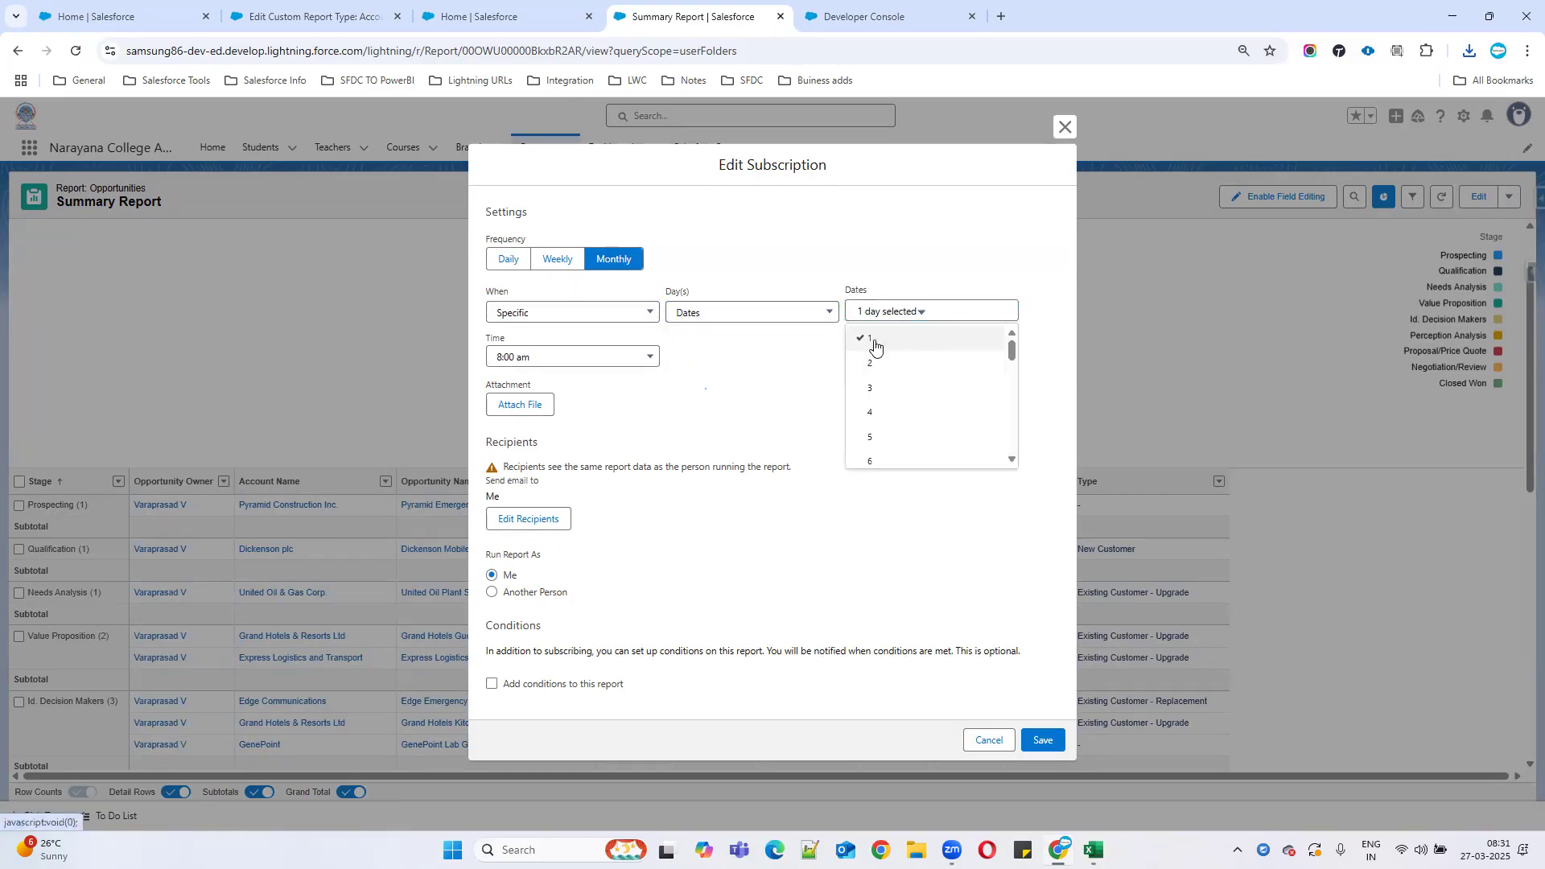
pyautogui.moveTo(1011, 351); pyautogui.dragTo(1014, 483)
pyautogui.click(761, 378)
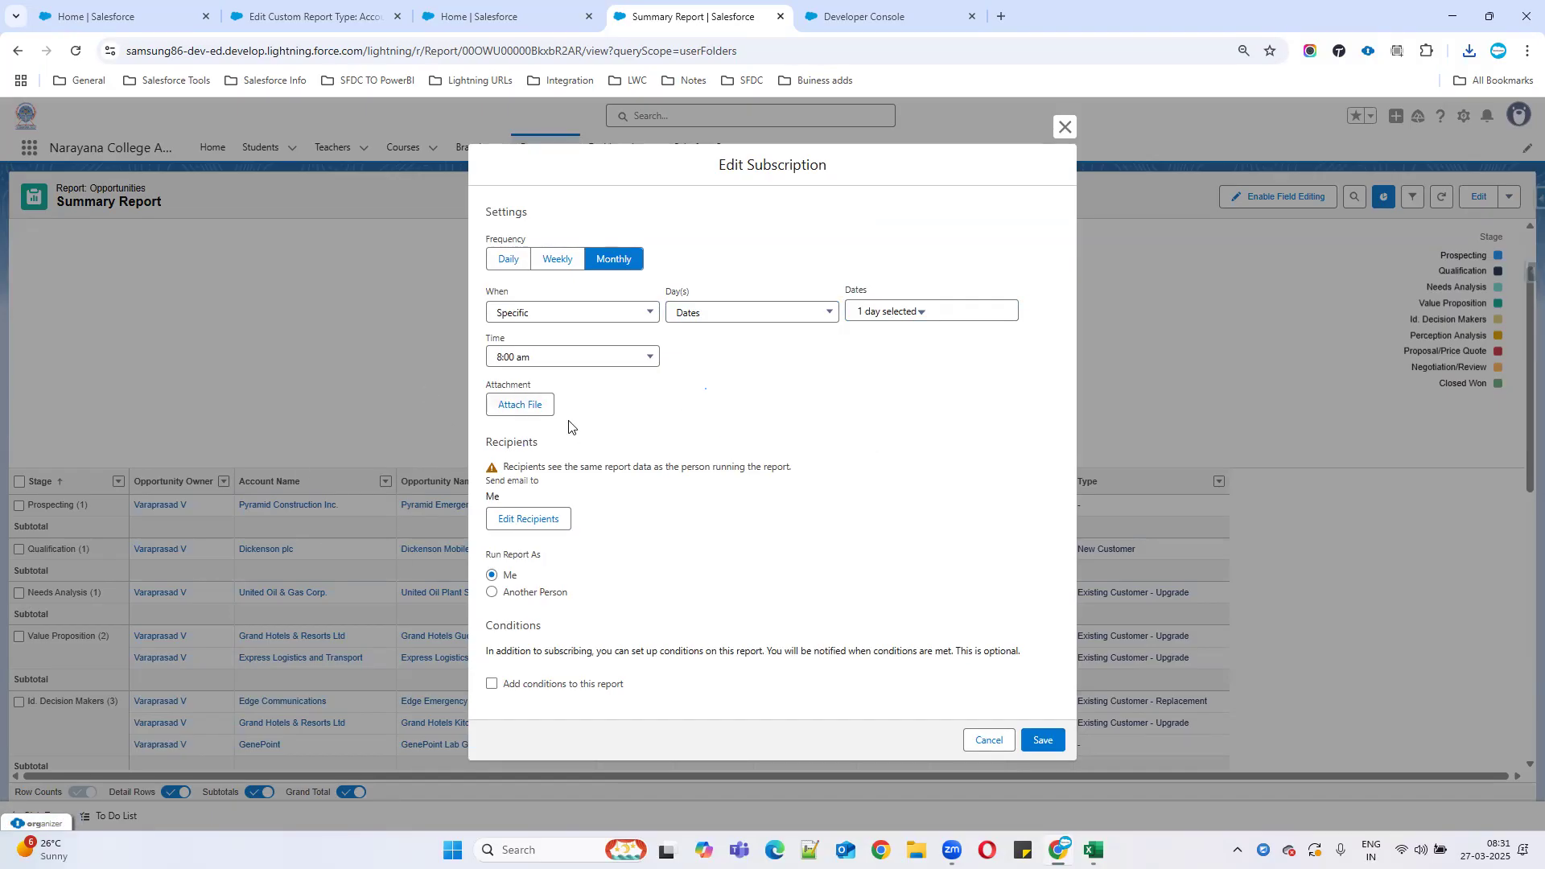
pyautogui.click(545, 406)
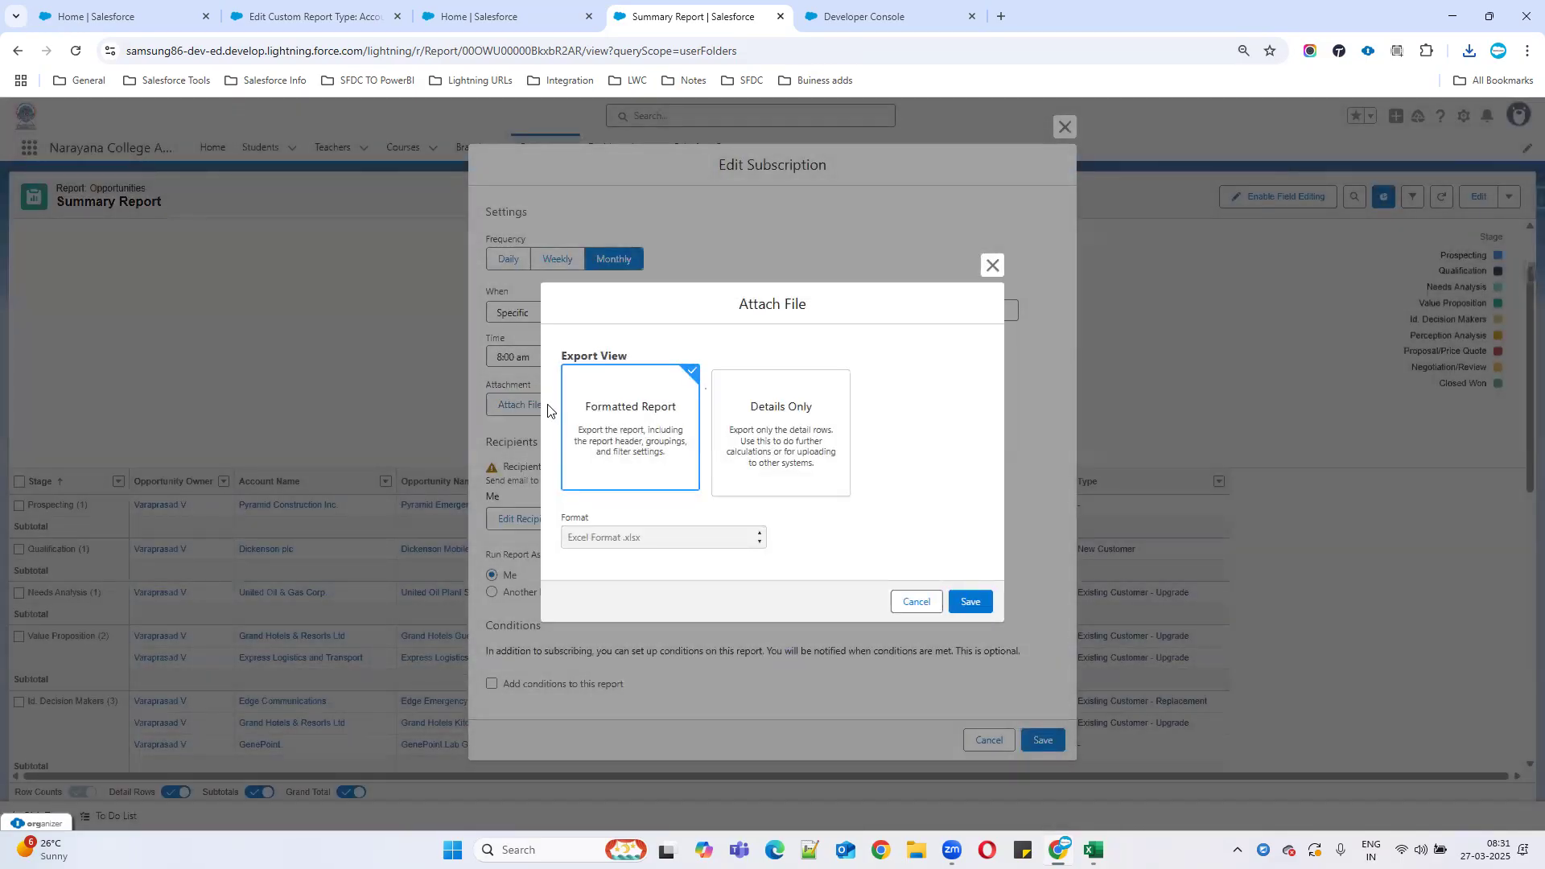
# Attach the report as a Formatted Report .xlsx and run it as another selected user.
pyautogui.click(970, 601)
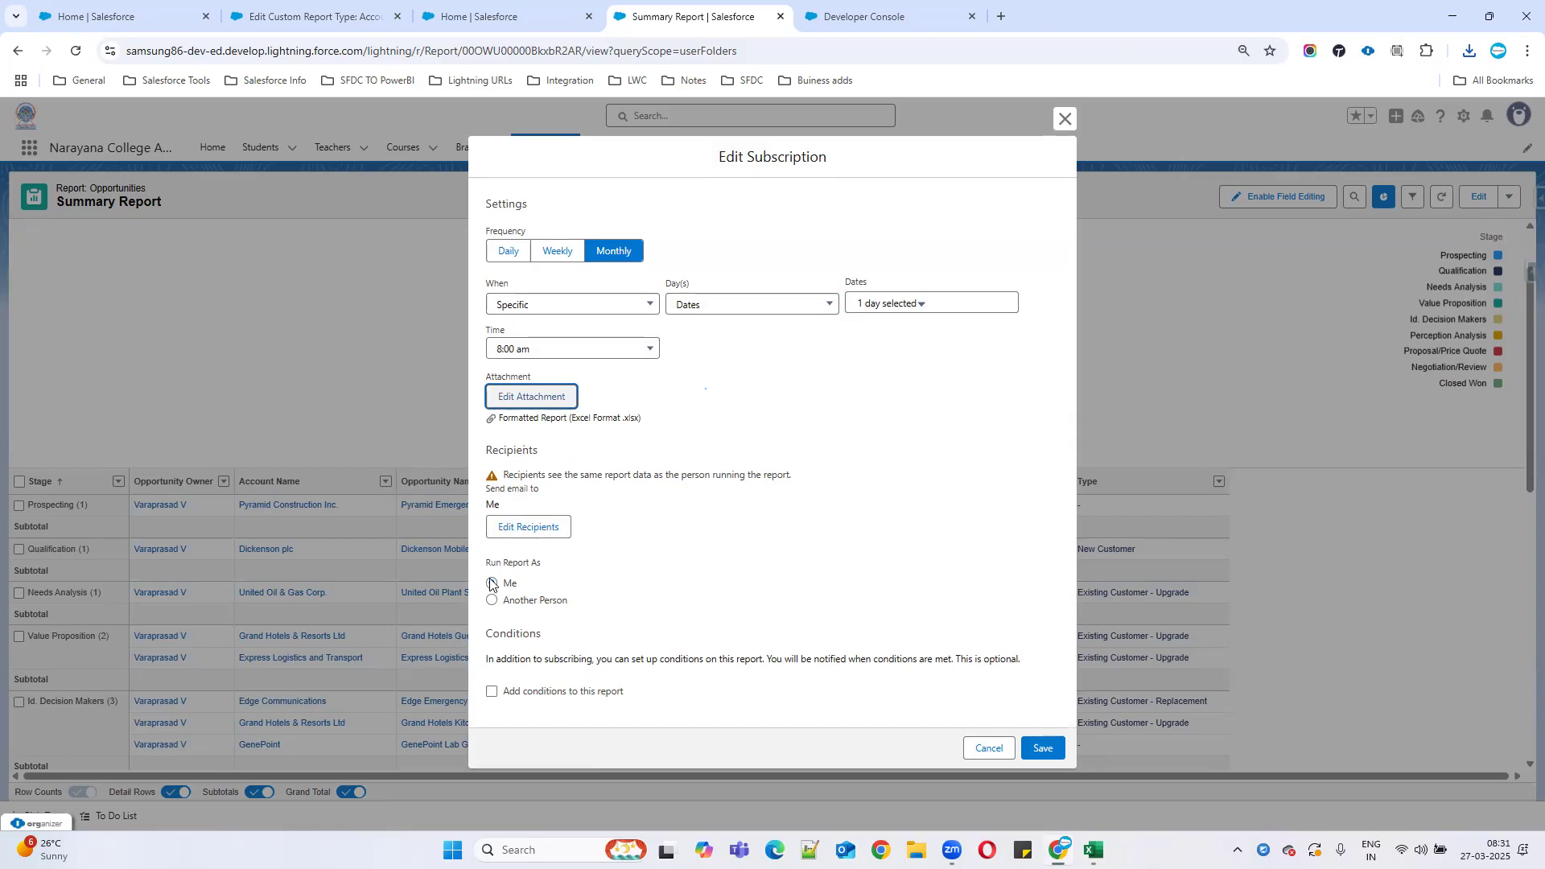
pyautogui.click(522, 602)
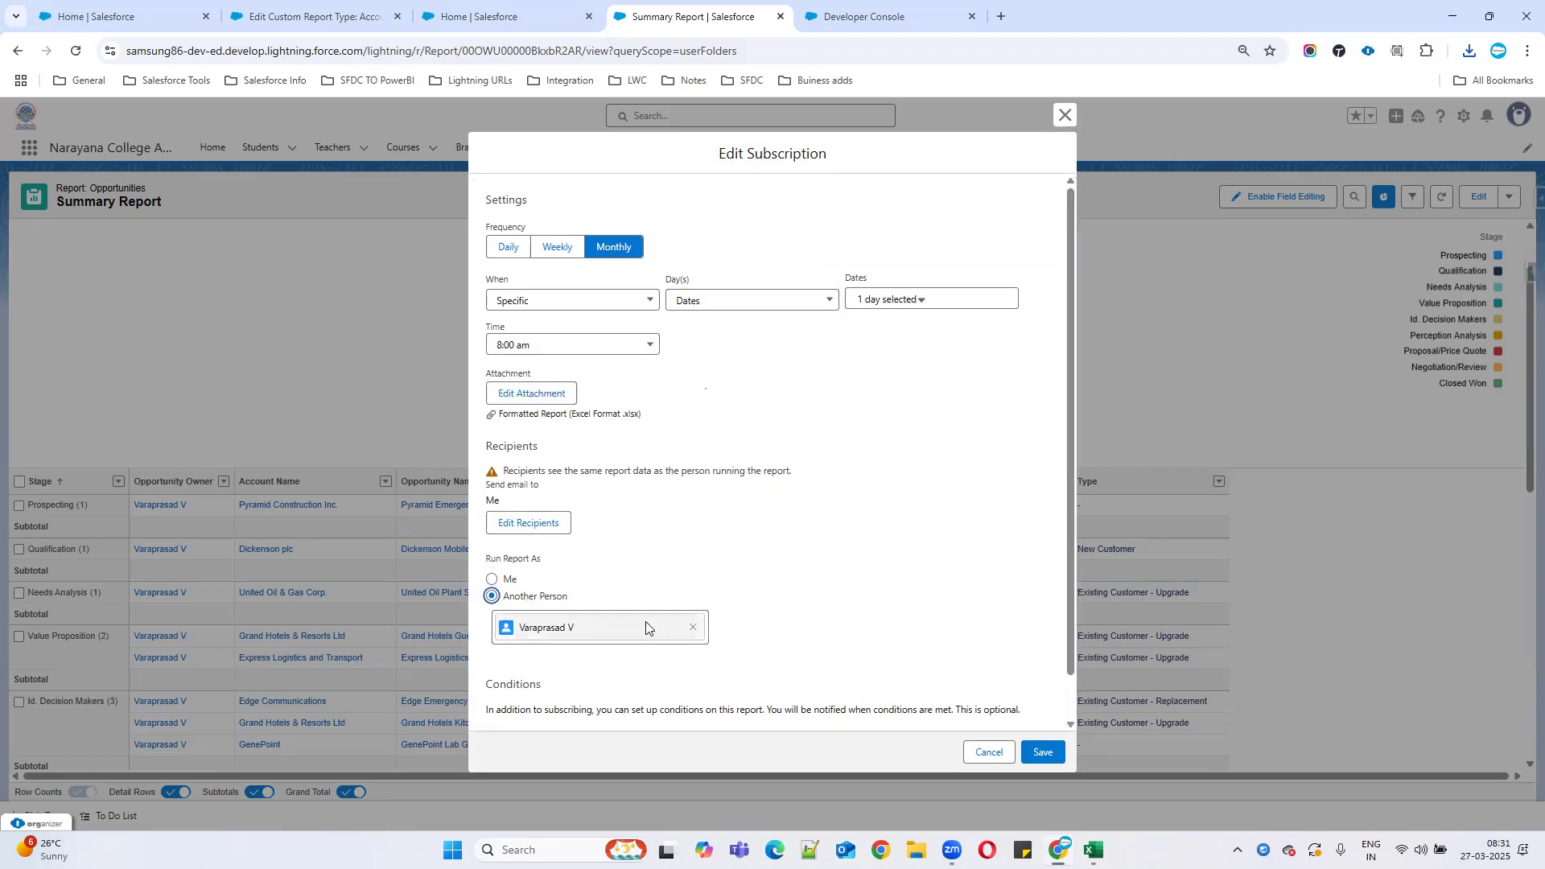
pyautogui.click(598, 627)
pyautogui.click(555, 628)
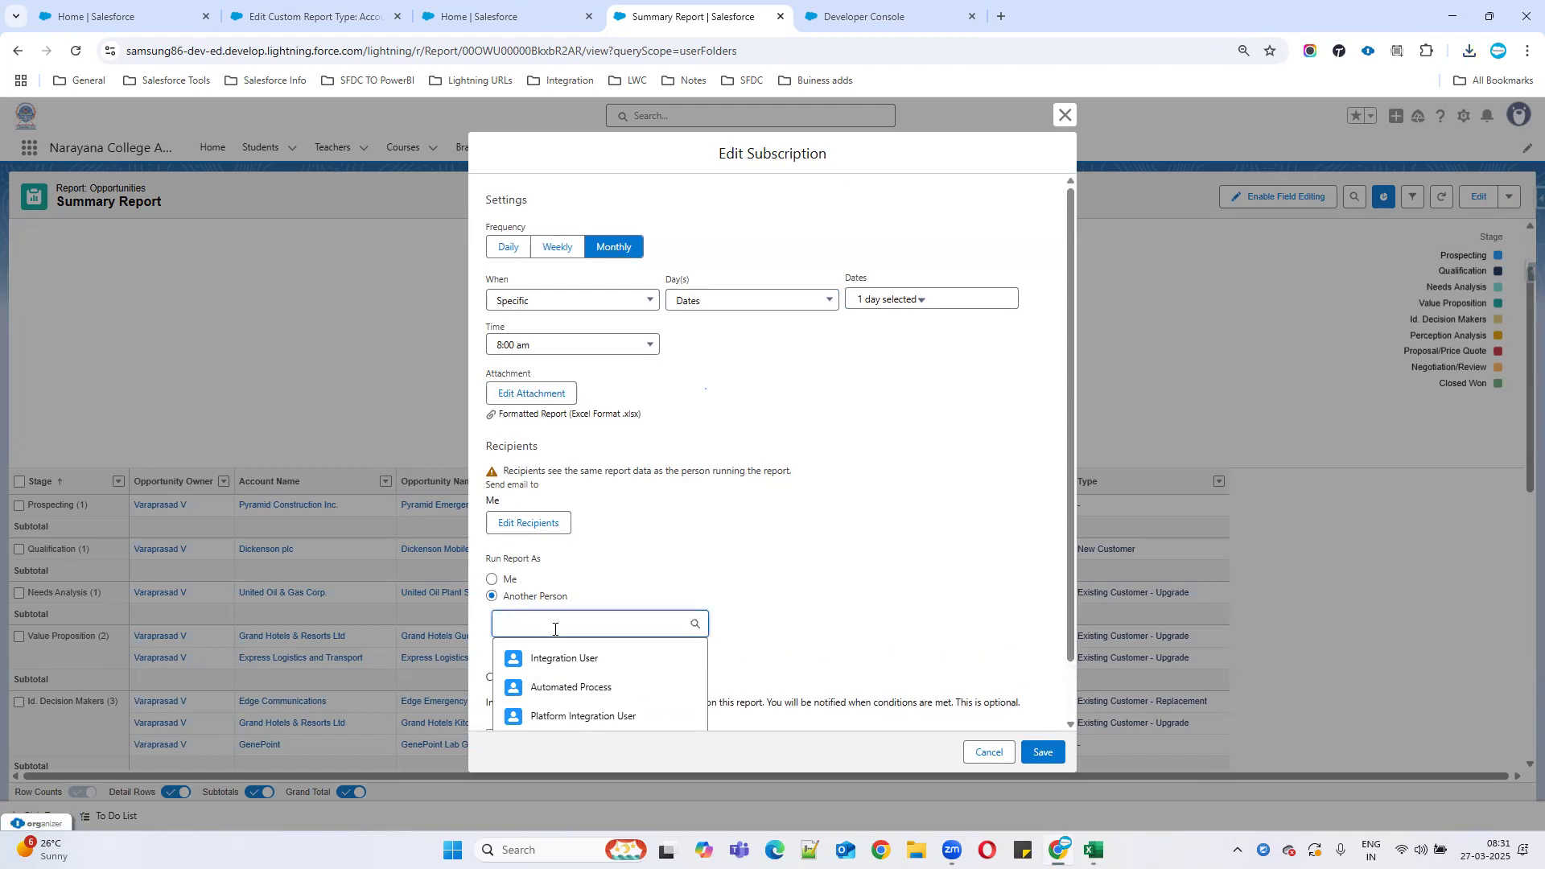
pyautogui.write('roh')
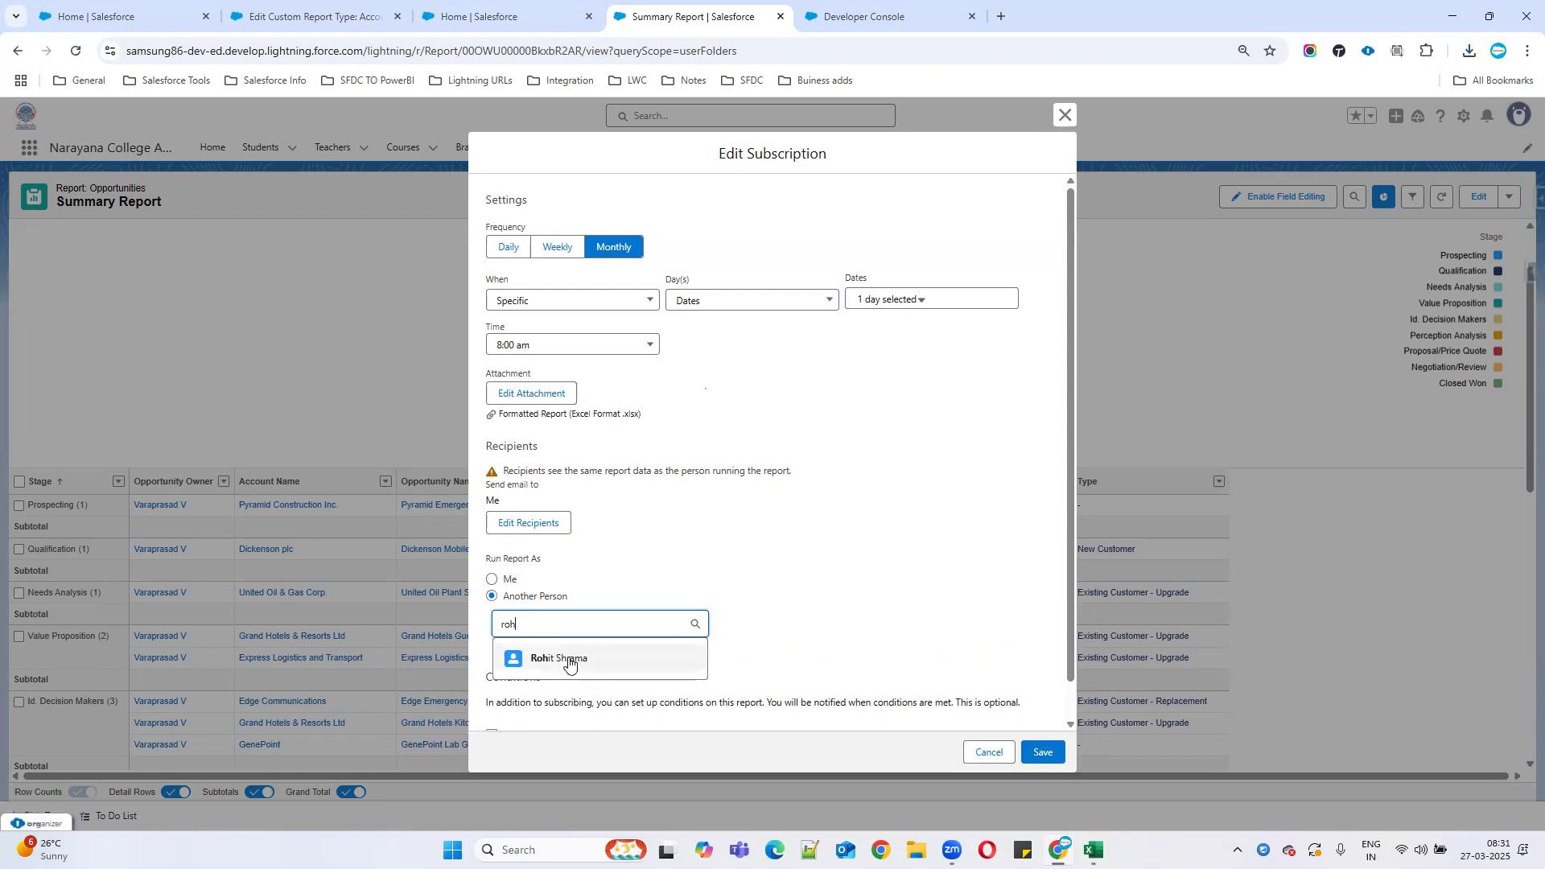
pyautogui.click(569, 660)
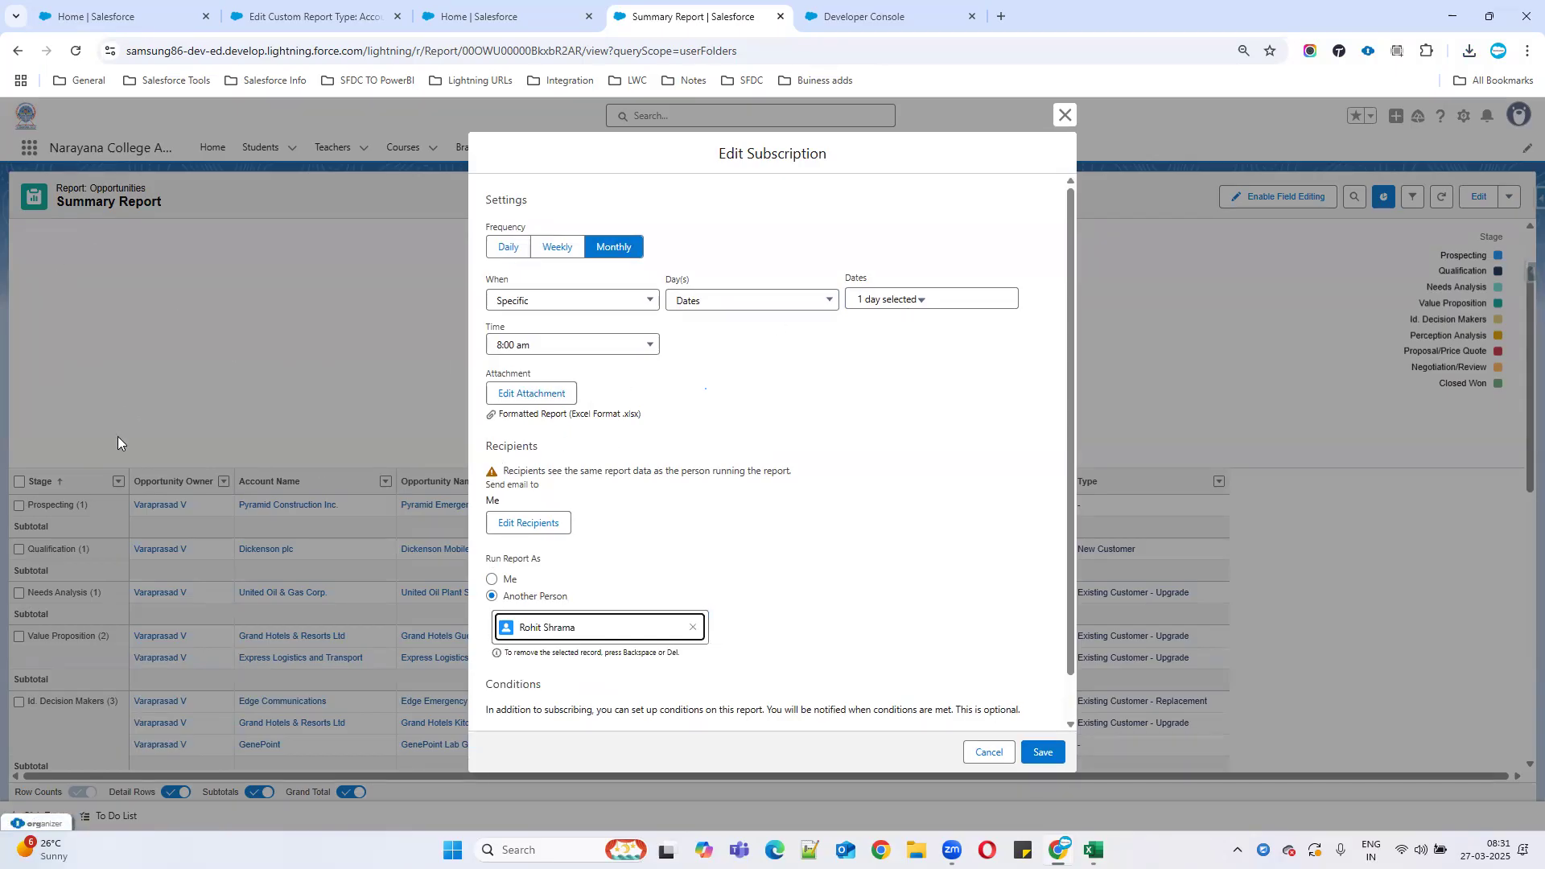
# Leave notification conditions off and save the monthly subscription.
pyautogui.scroll(-1, 984, 535)
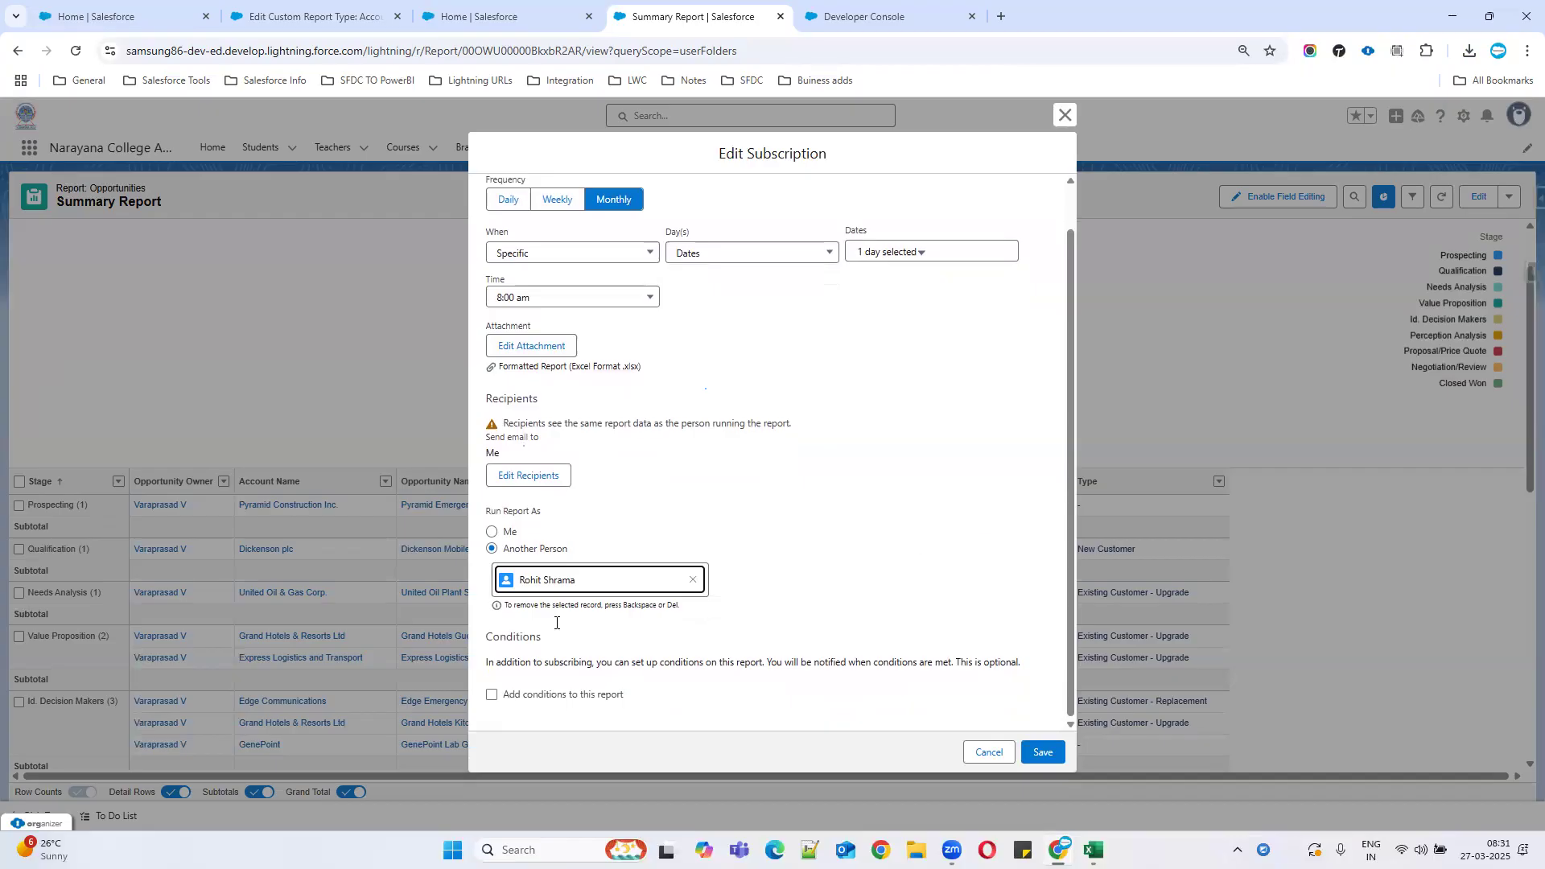
pyautogui.click(492, 696)
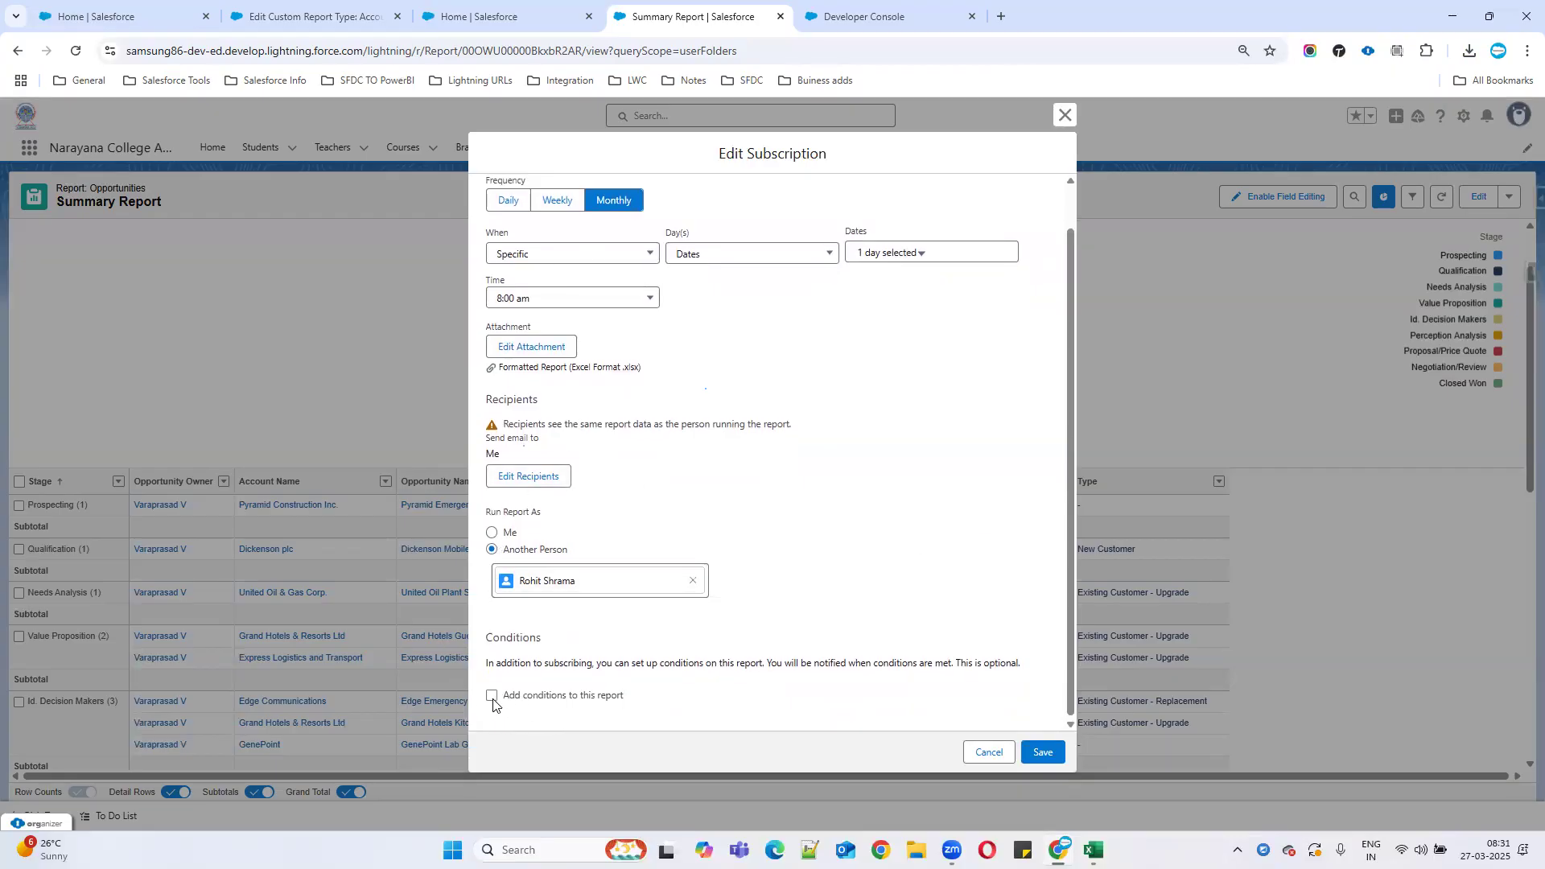
pyautogui.scroll(-2, 727, 676)
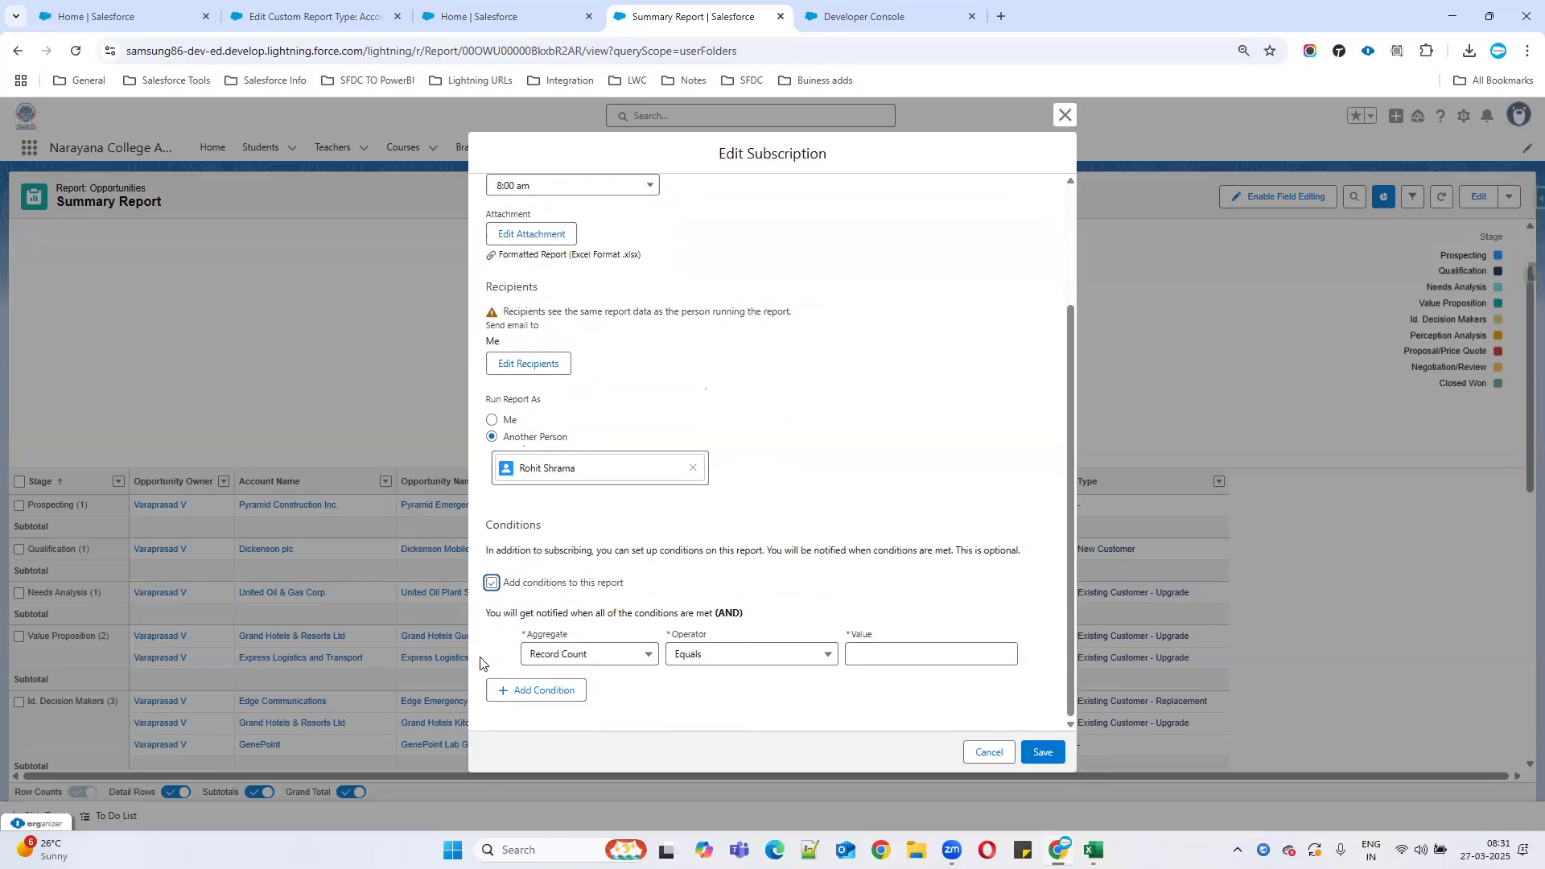
pyautogui.click(491, 582)
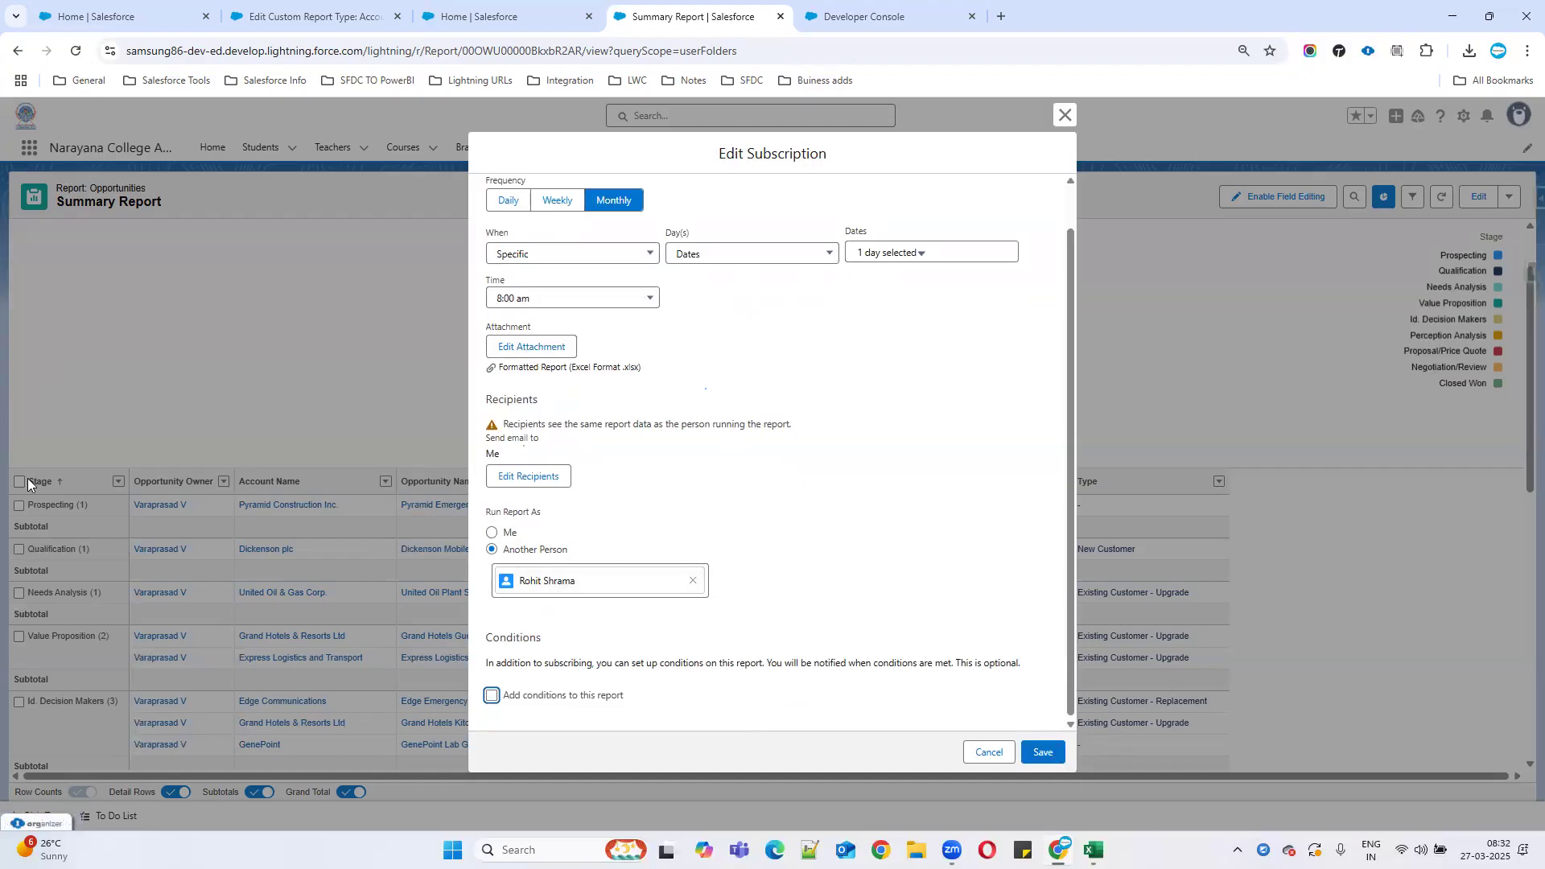
pyautogui.click(1043, 752)
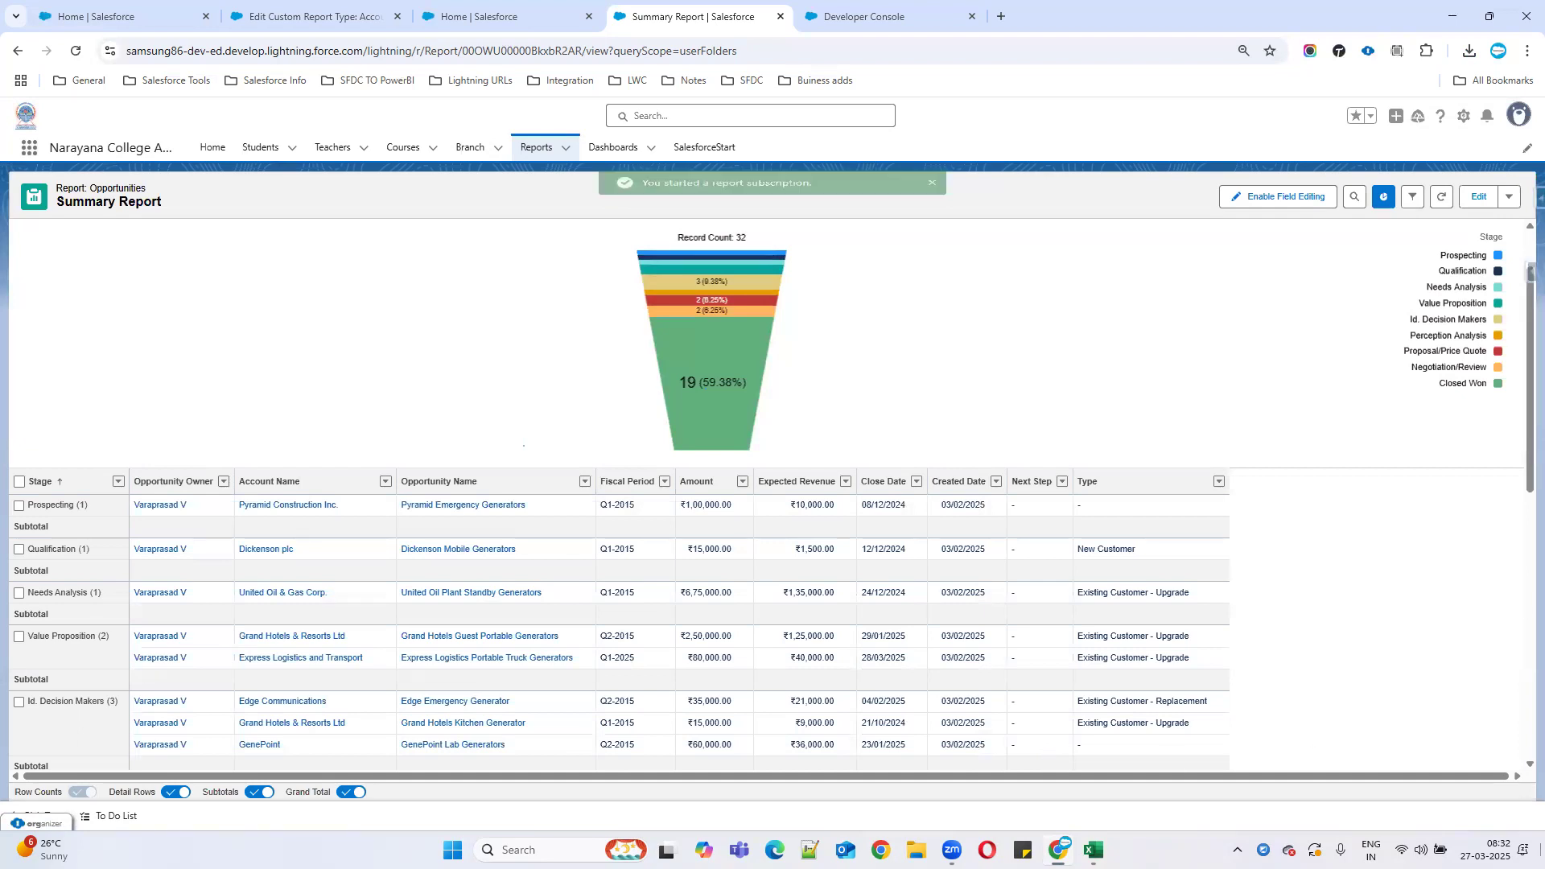
pyautogui.click(1508, 197)
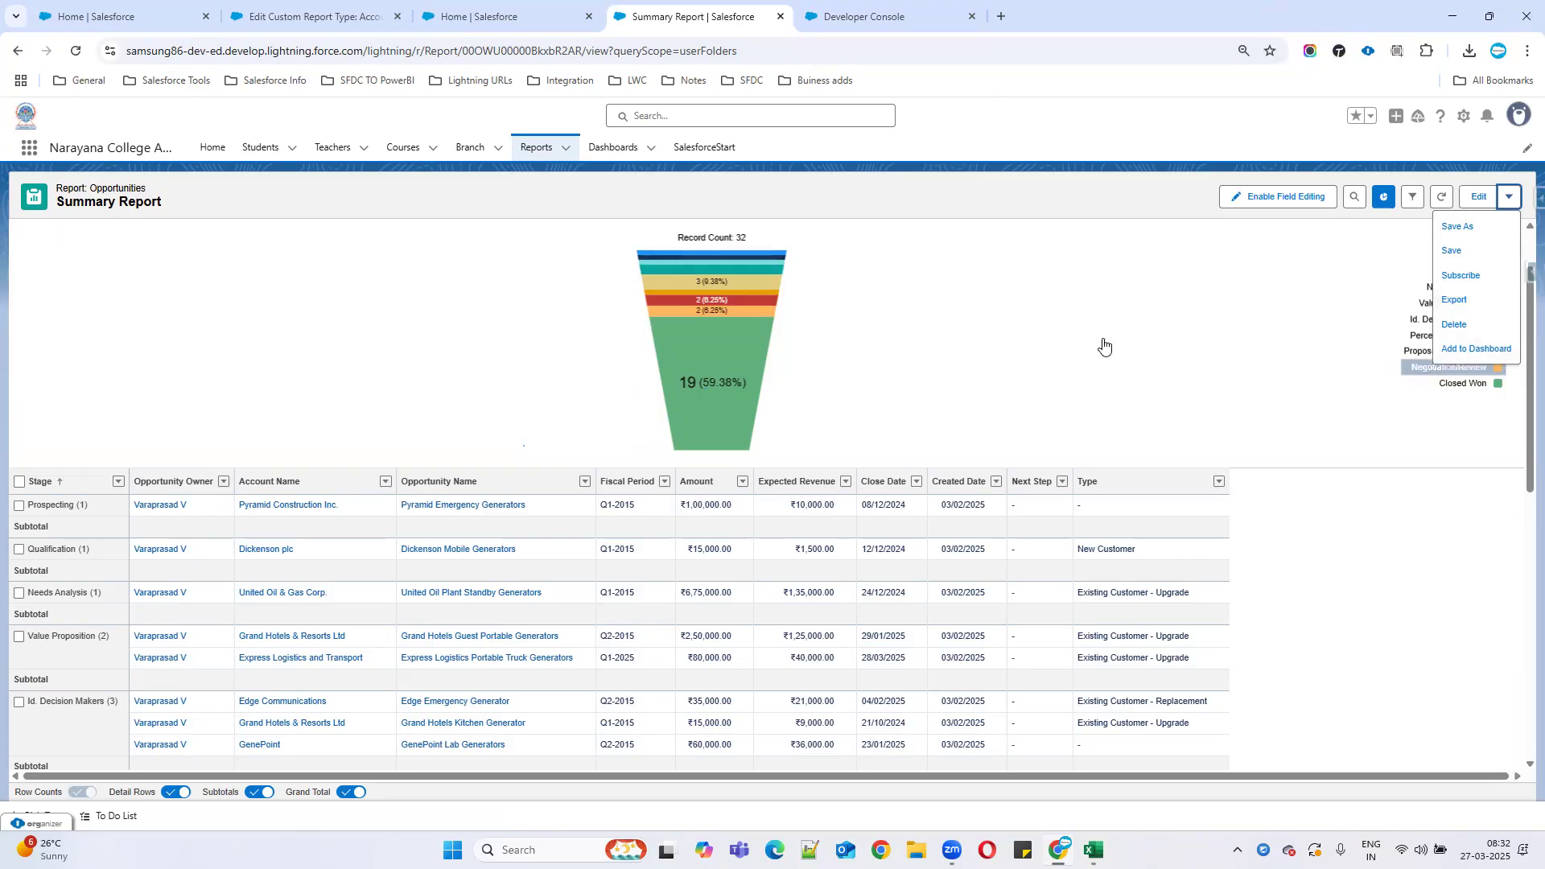
pyautogui.click(531, 149)
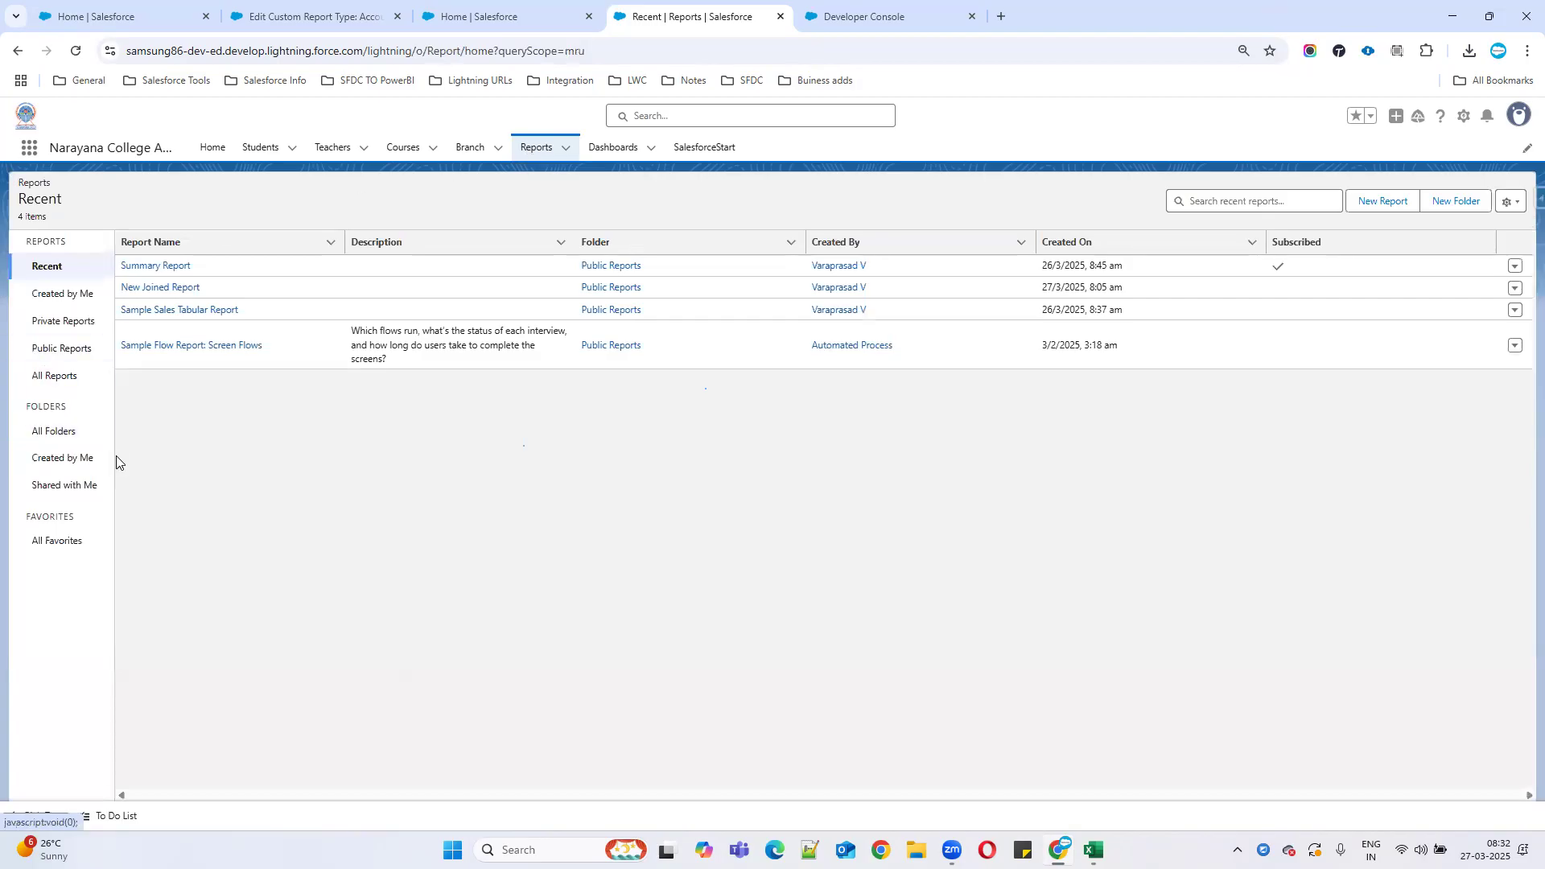
pyautogui.click(134, 313)
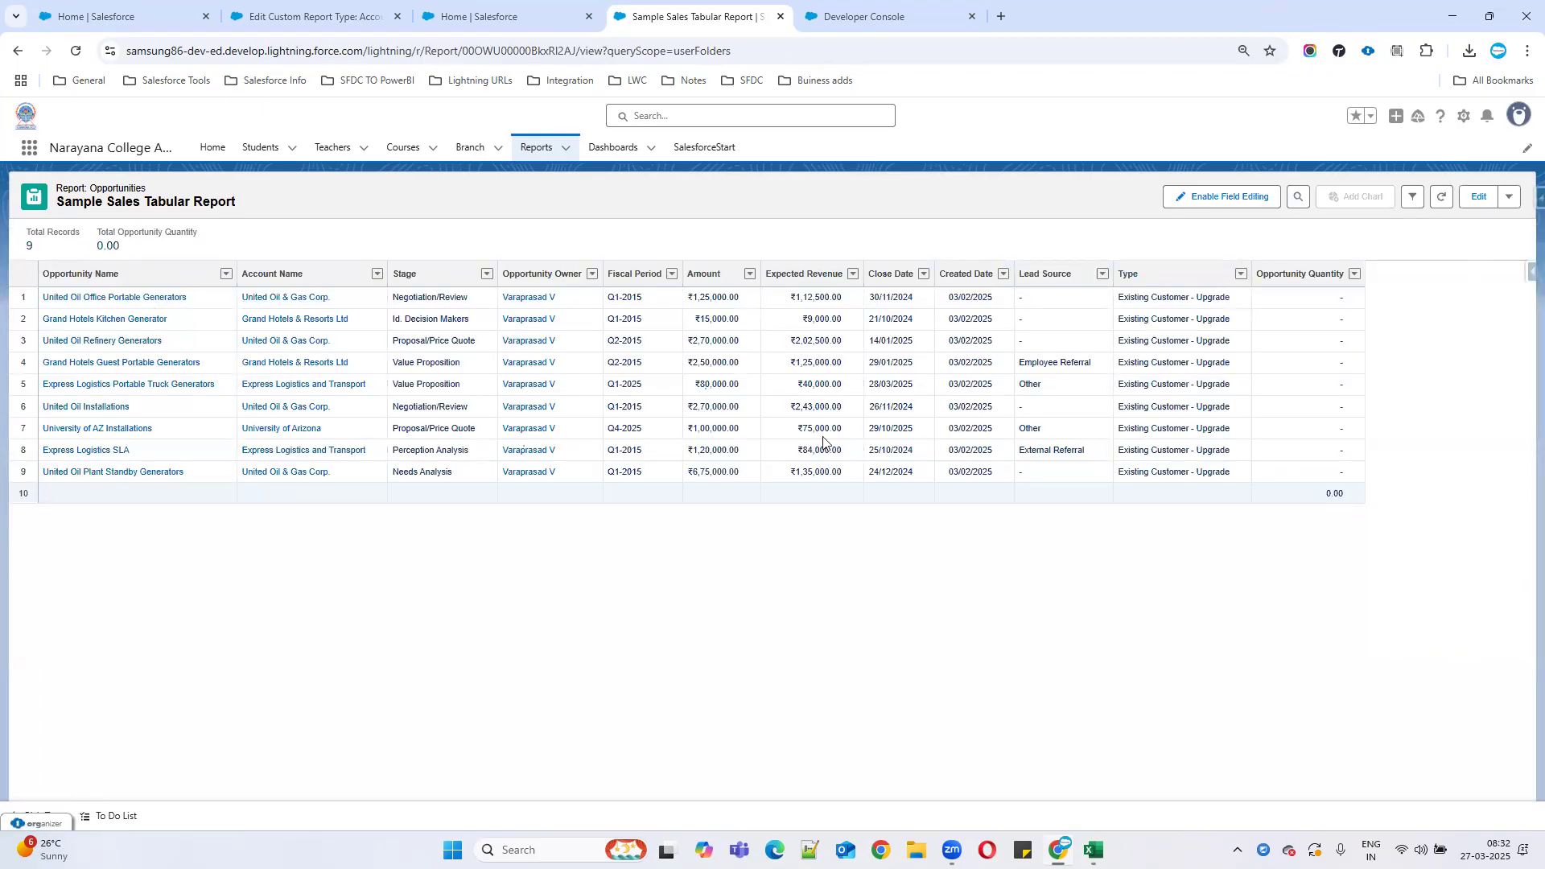
pyautogui.click(1477, 202)
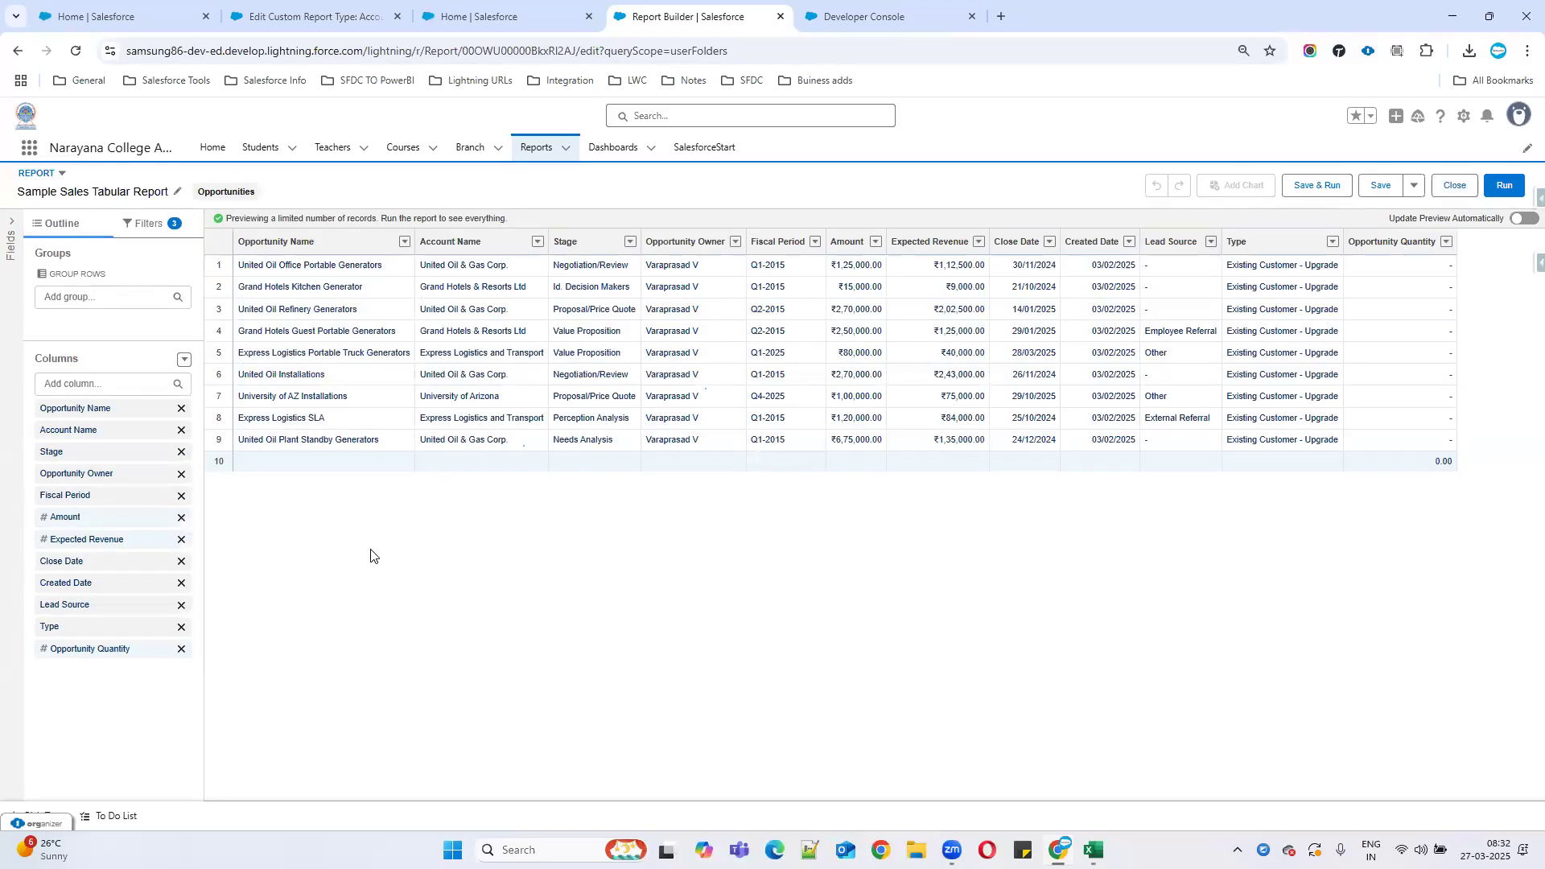
# Delete the Amount and Type filters and refresh the preview to show 13 opportunities.
pyautogui.click(148, 225)
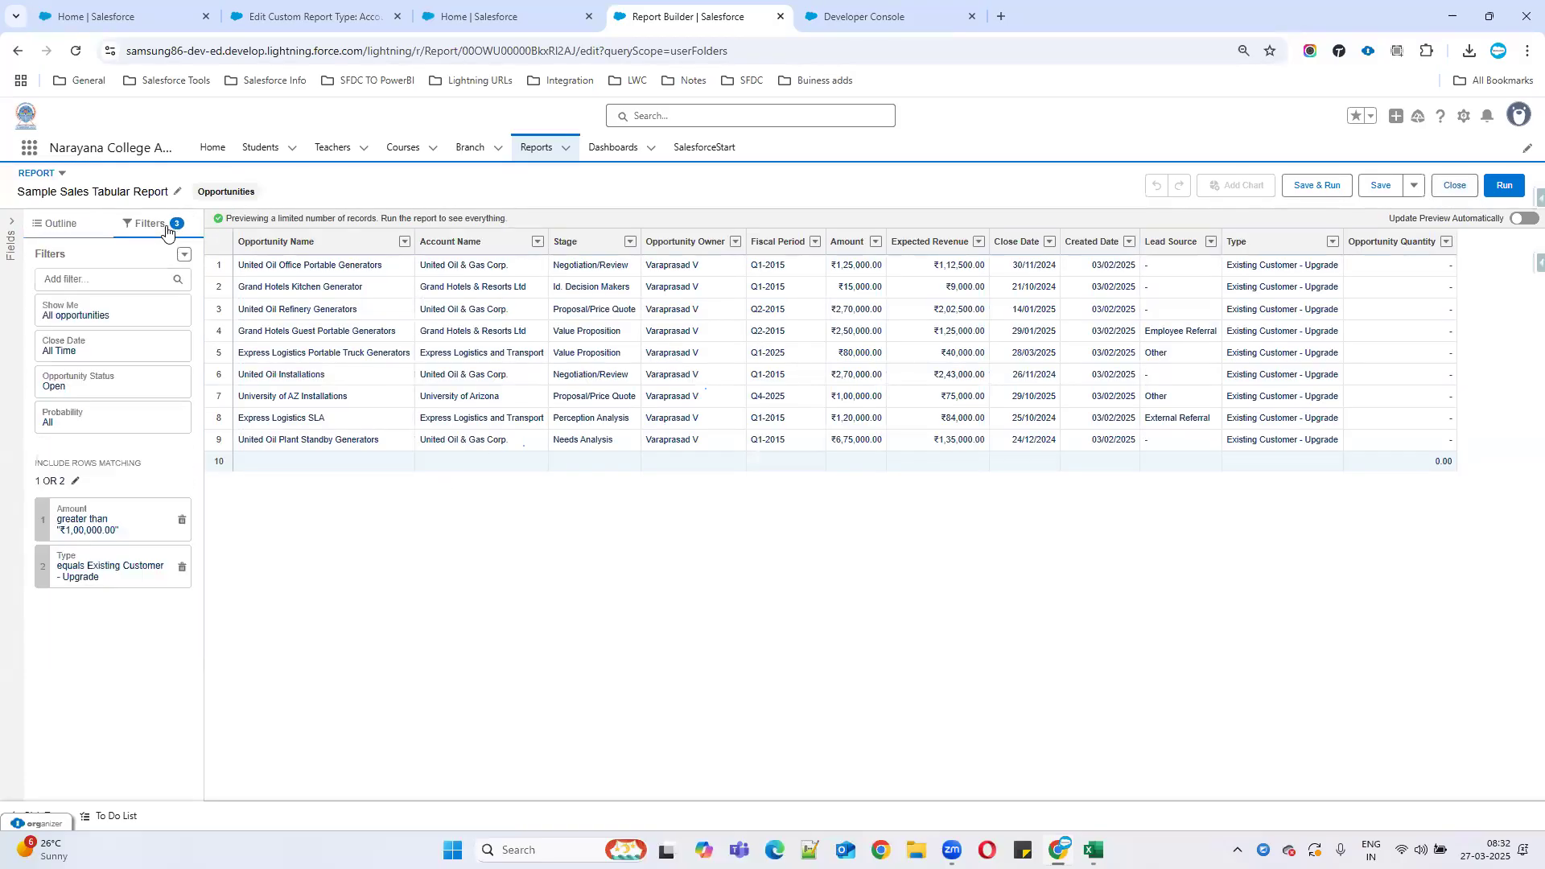
pyautogui.click(182, 519)
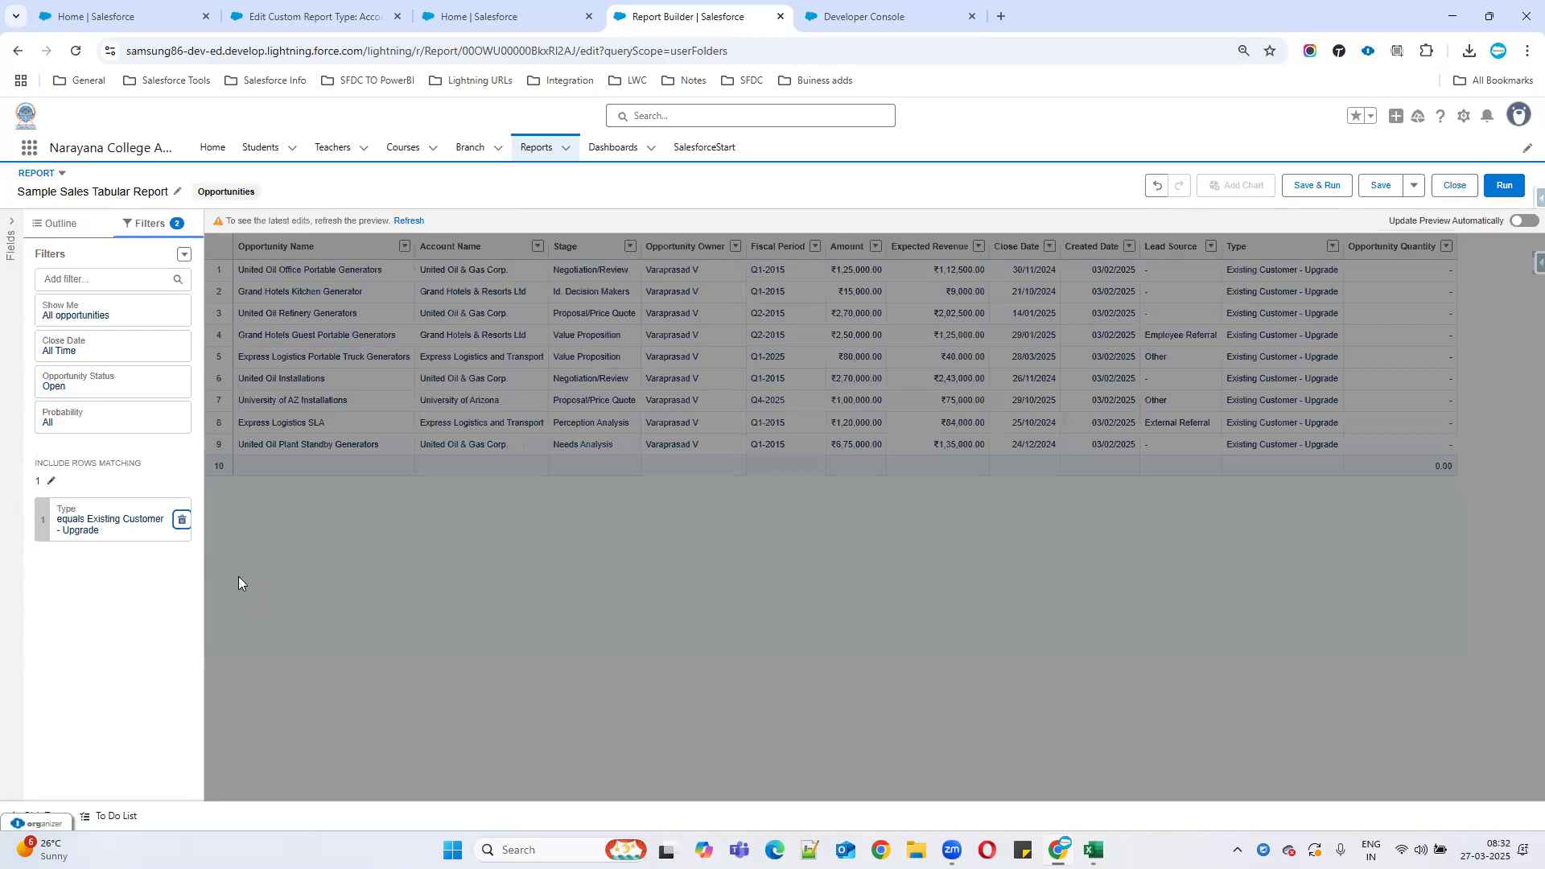
pyautogui.click(182, 520)
pyautogui.click(400, 220)
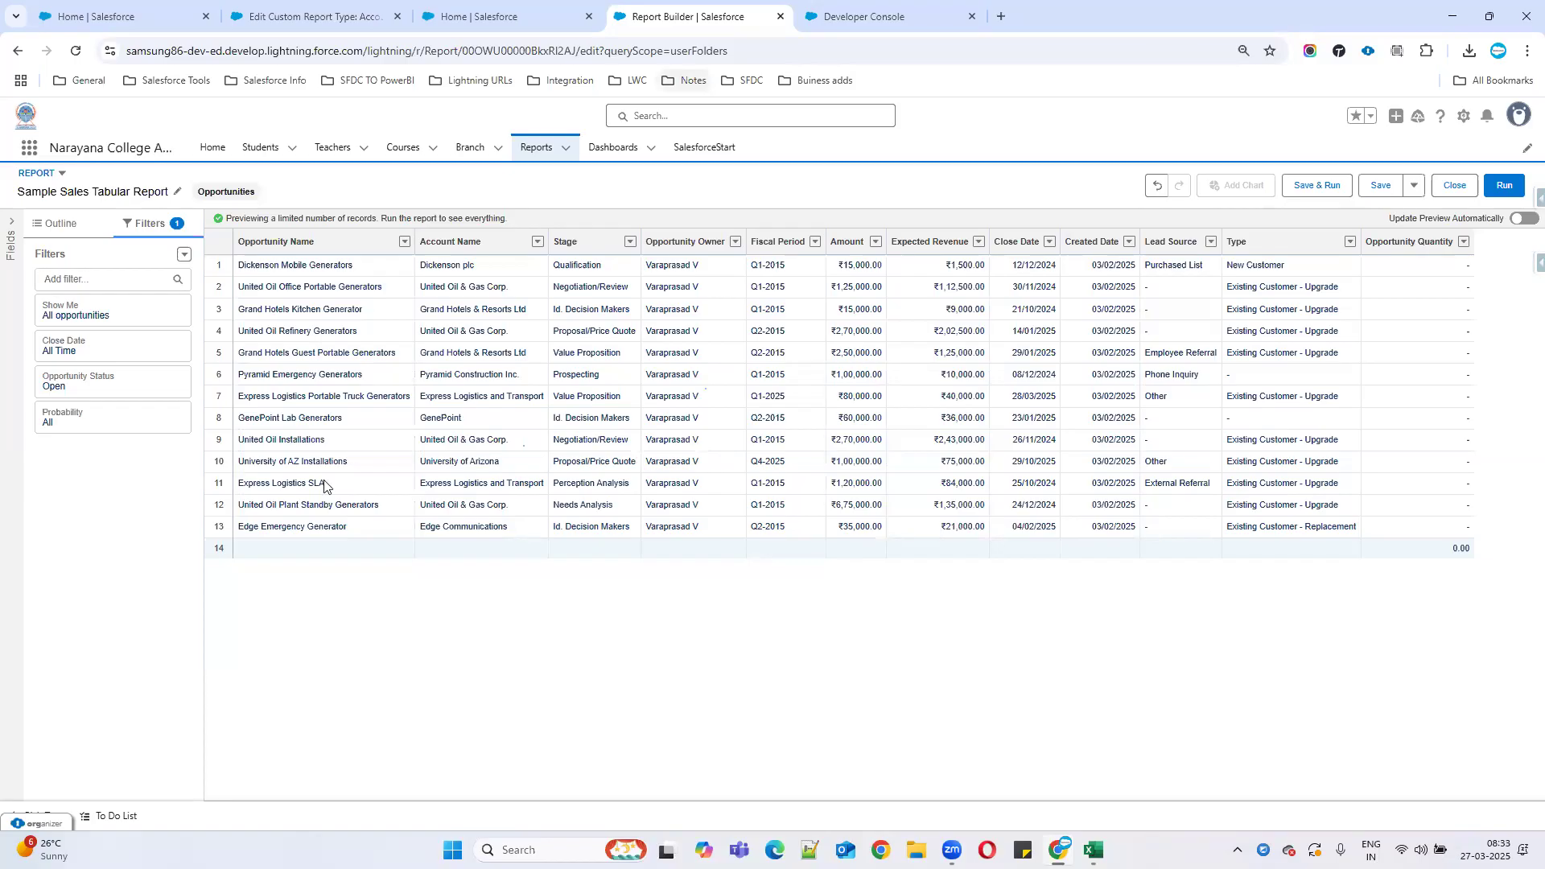
# In Developer Console AdminNotes, note the tiers: 1–50k Silver, 50k–1 lakh Gold, over 1 lakh Platinum.
pyautogui.hotkey('ctrl', 'Tab')
pyautogui.write('Amount 1 ')
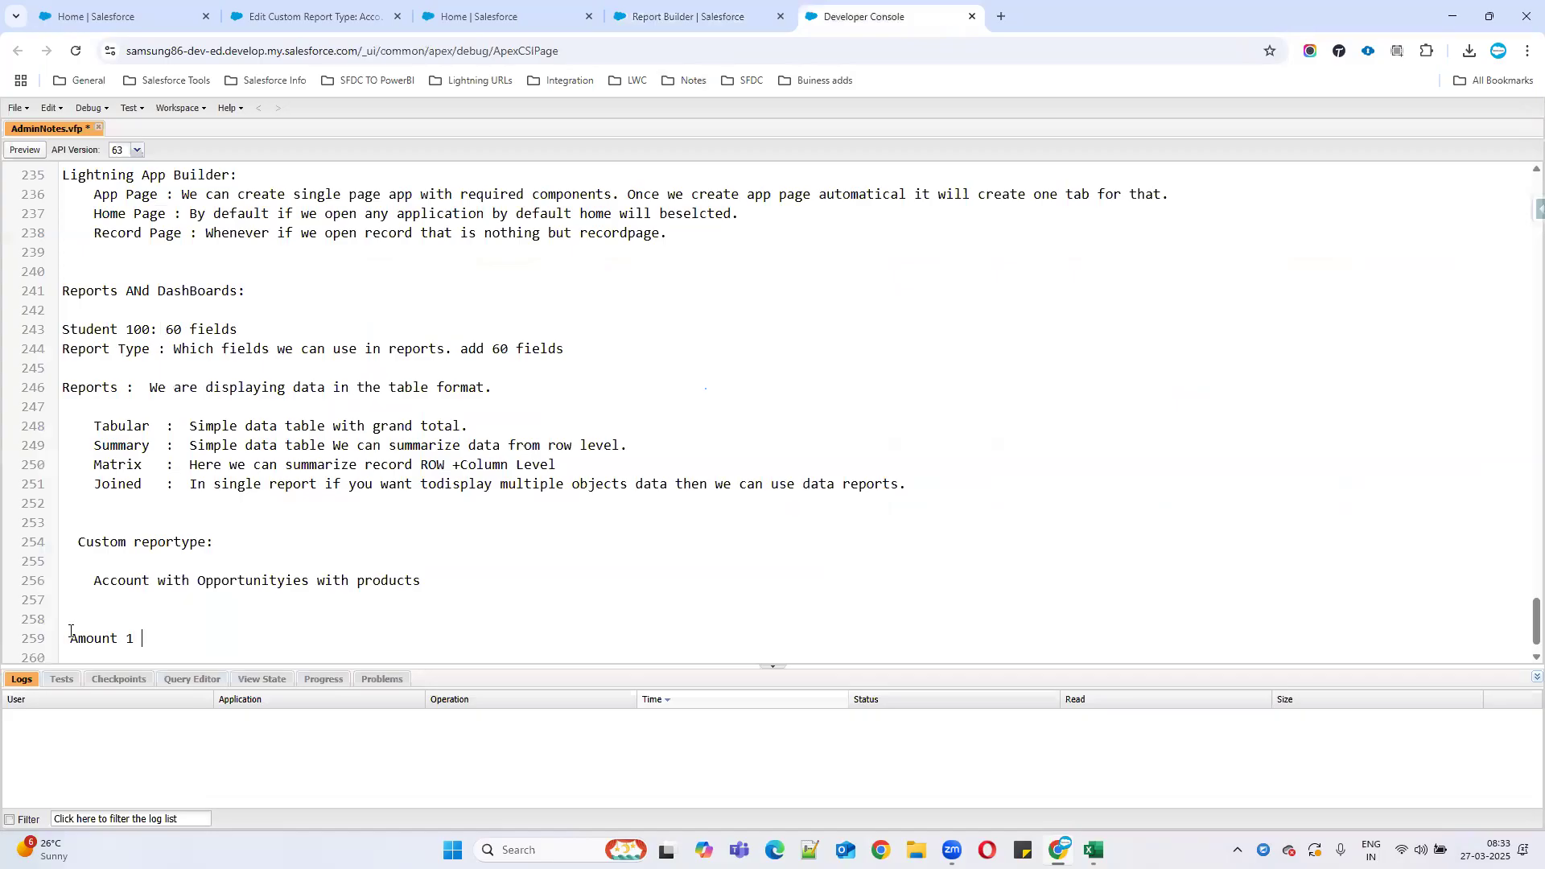
pyautogui.write('to 50k  == Silver')
pyautogui.scroll(-1, 70, 632)
pyautogui.press('Return')
pyautogui.press('Tab')
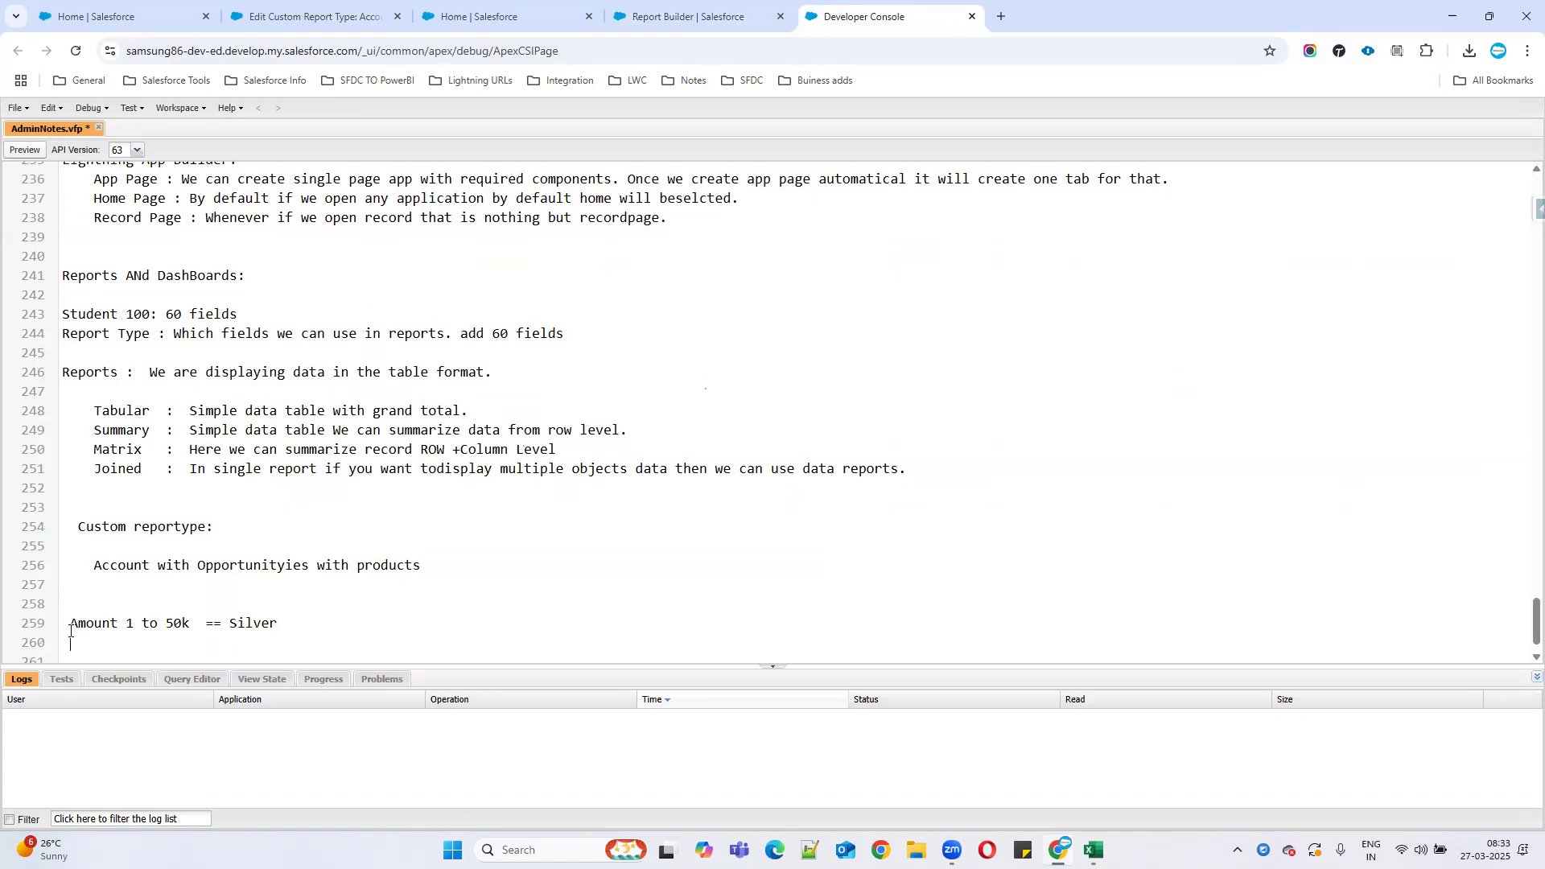
pyautogui.write('50k to 1lck  : Gold')
pyautogui.press('Return')
pyautogui.press('Tab')
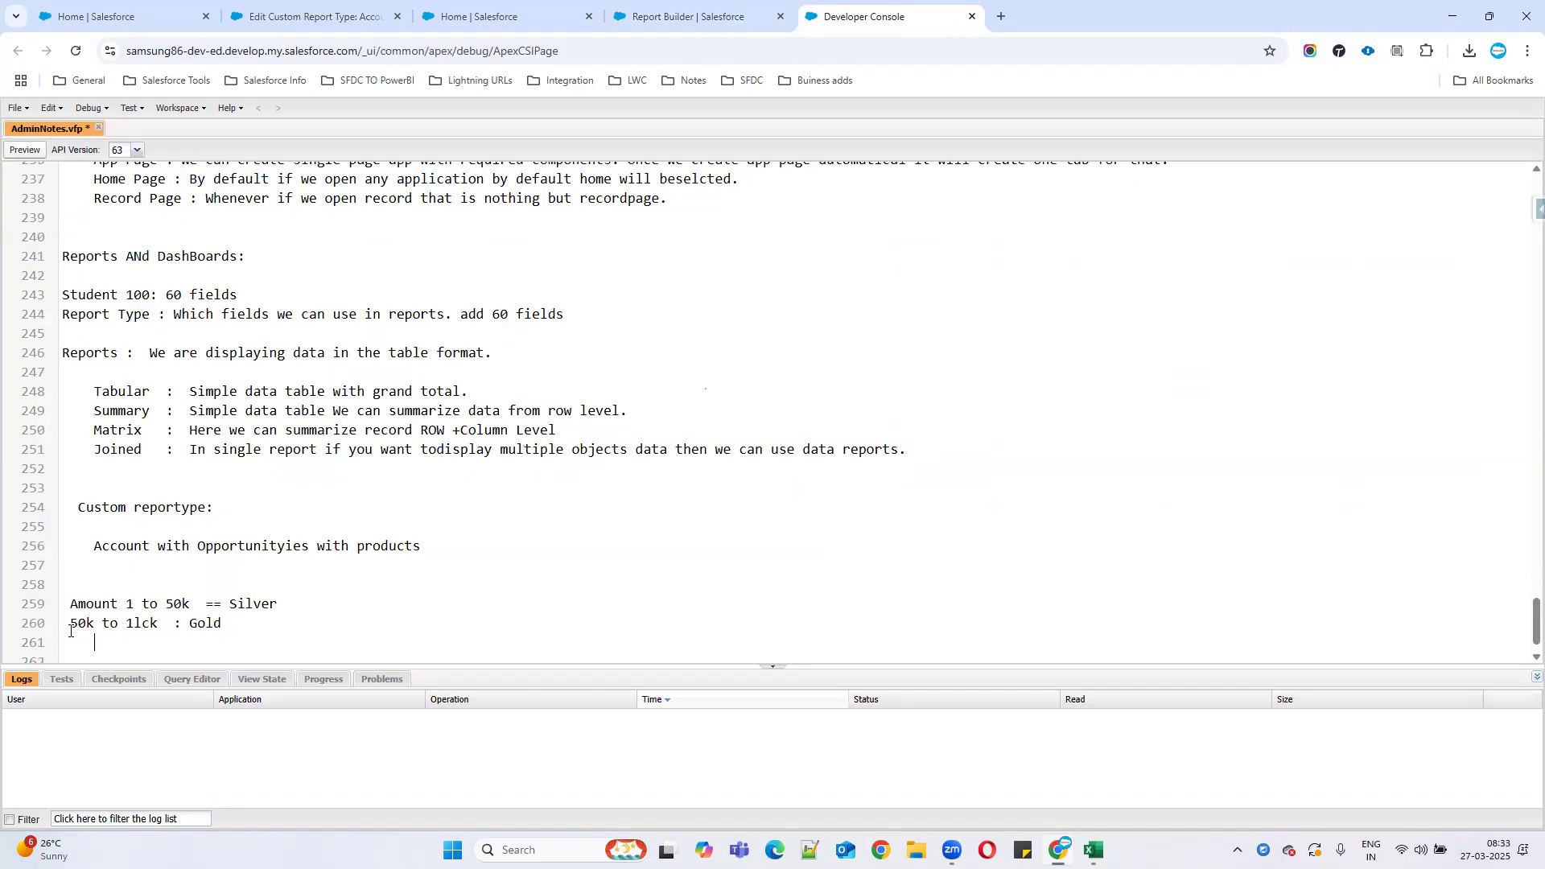
pyautogui.press('BackSpace')
pyautogui.write('More than 1 lakh  : Platinum')
pyautogui.moveTo(63, 603); pyautogui.dragTo(385, 660)
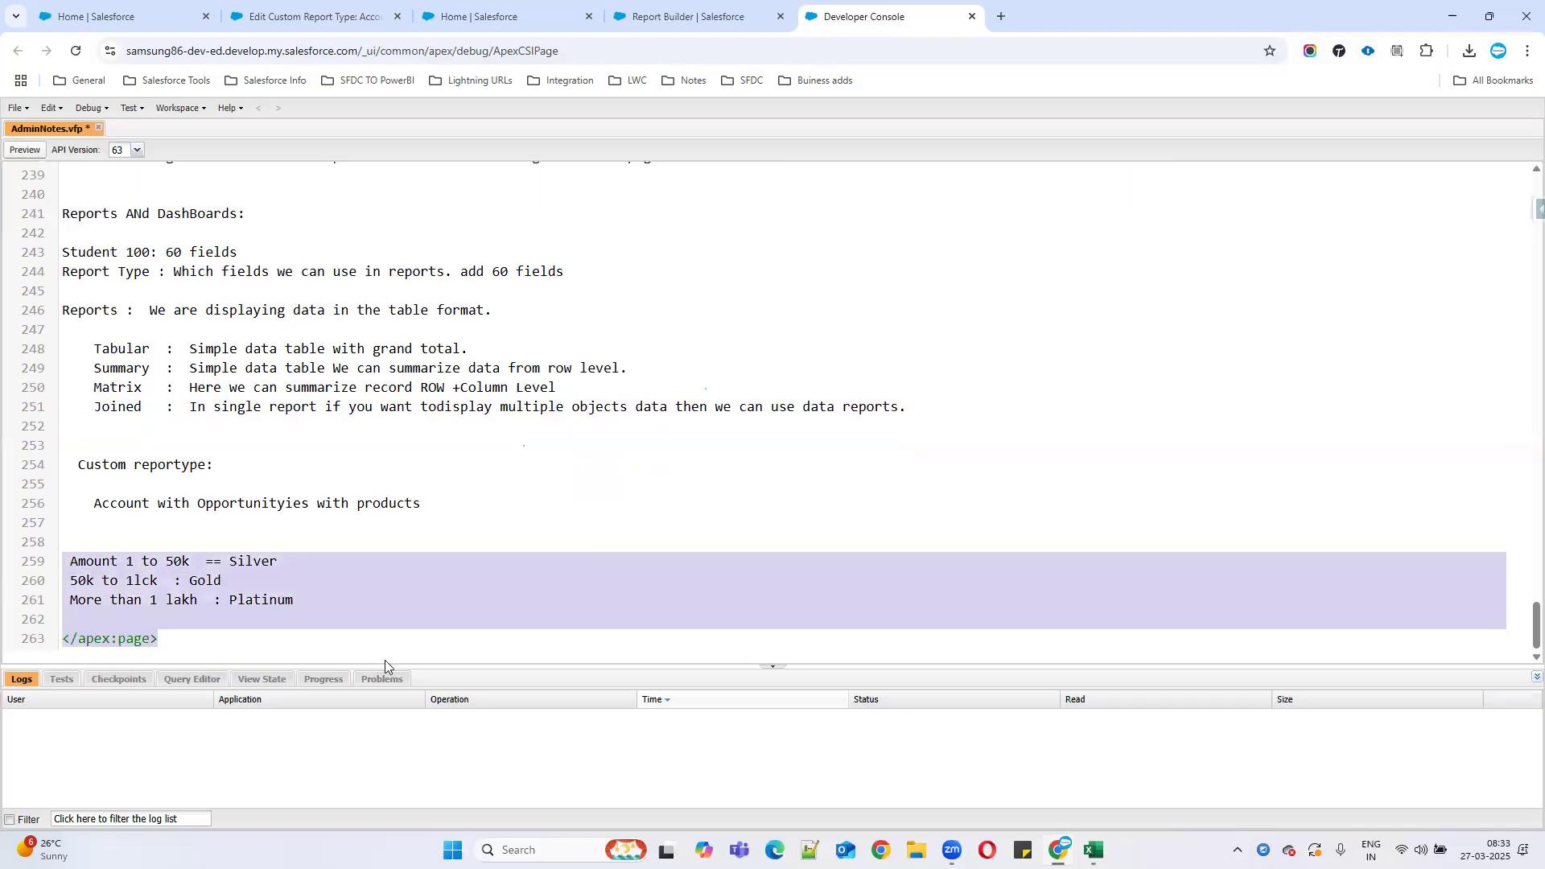
pyautogui.click(656, 16)
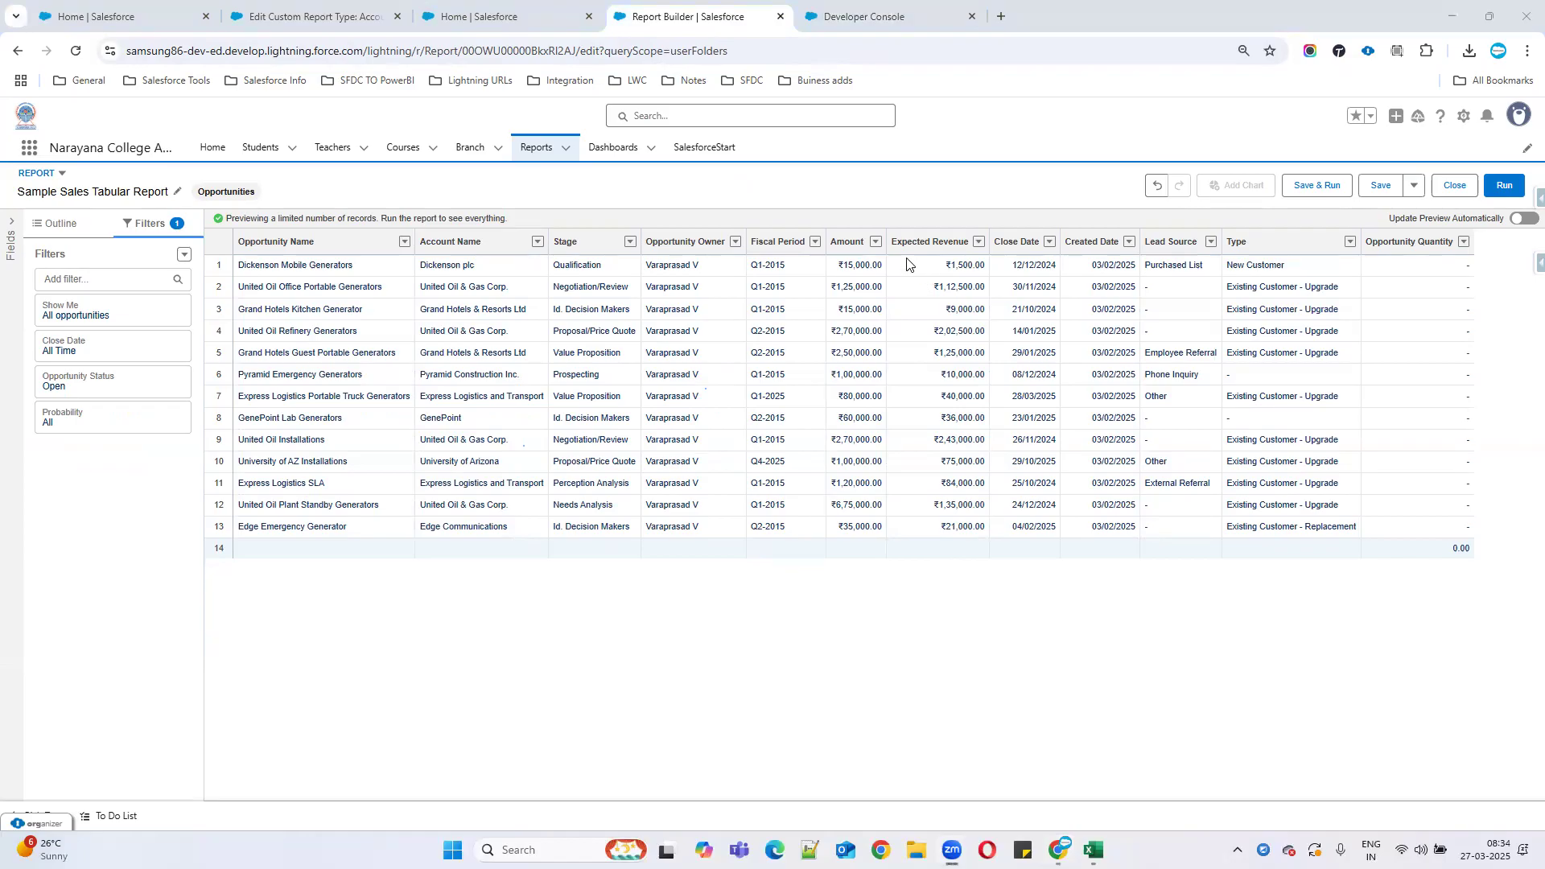
# Sort the report by Amount ascending, refresh, and start a bucket column on Amount.
pyautogui.click(876, 242)
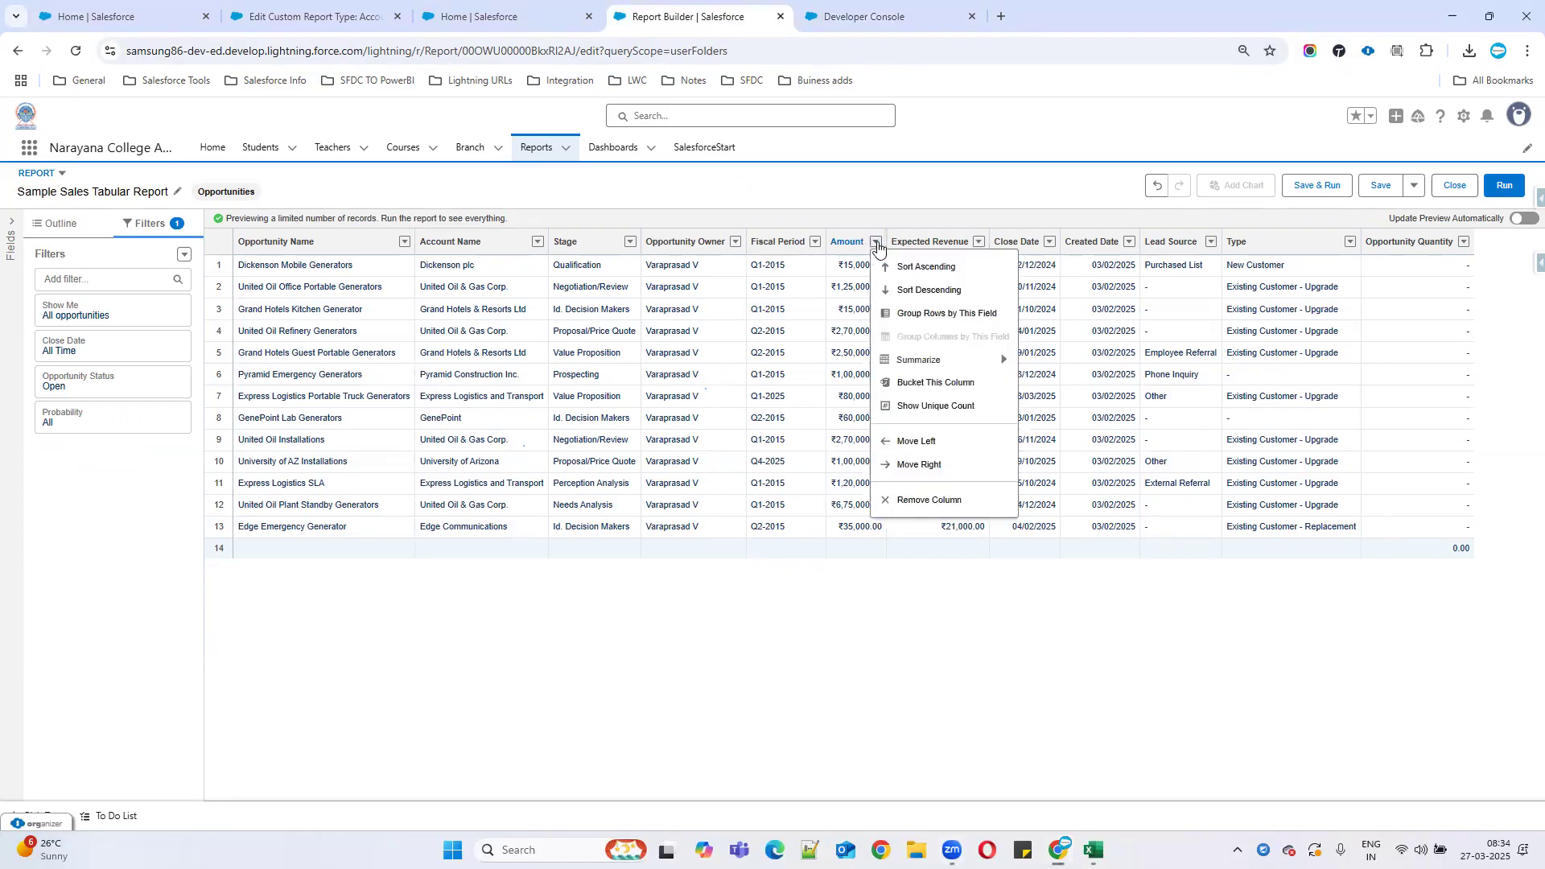
pyautogui.click(924, 269)
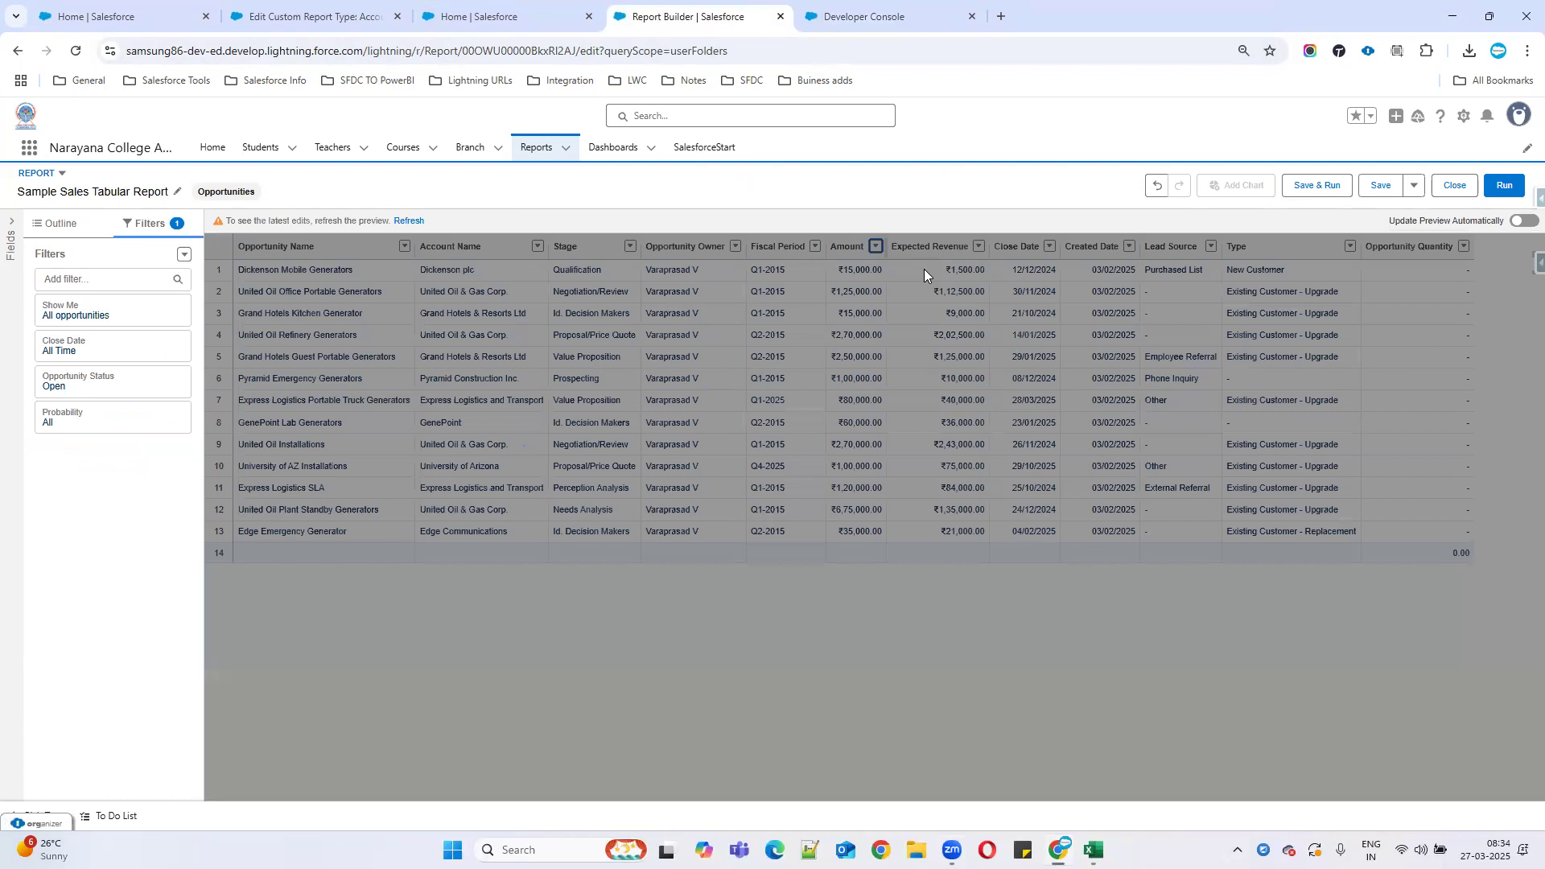
pyautogui.click(407, 220)
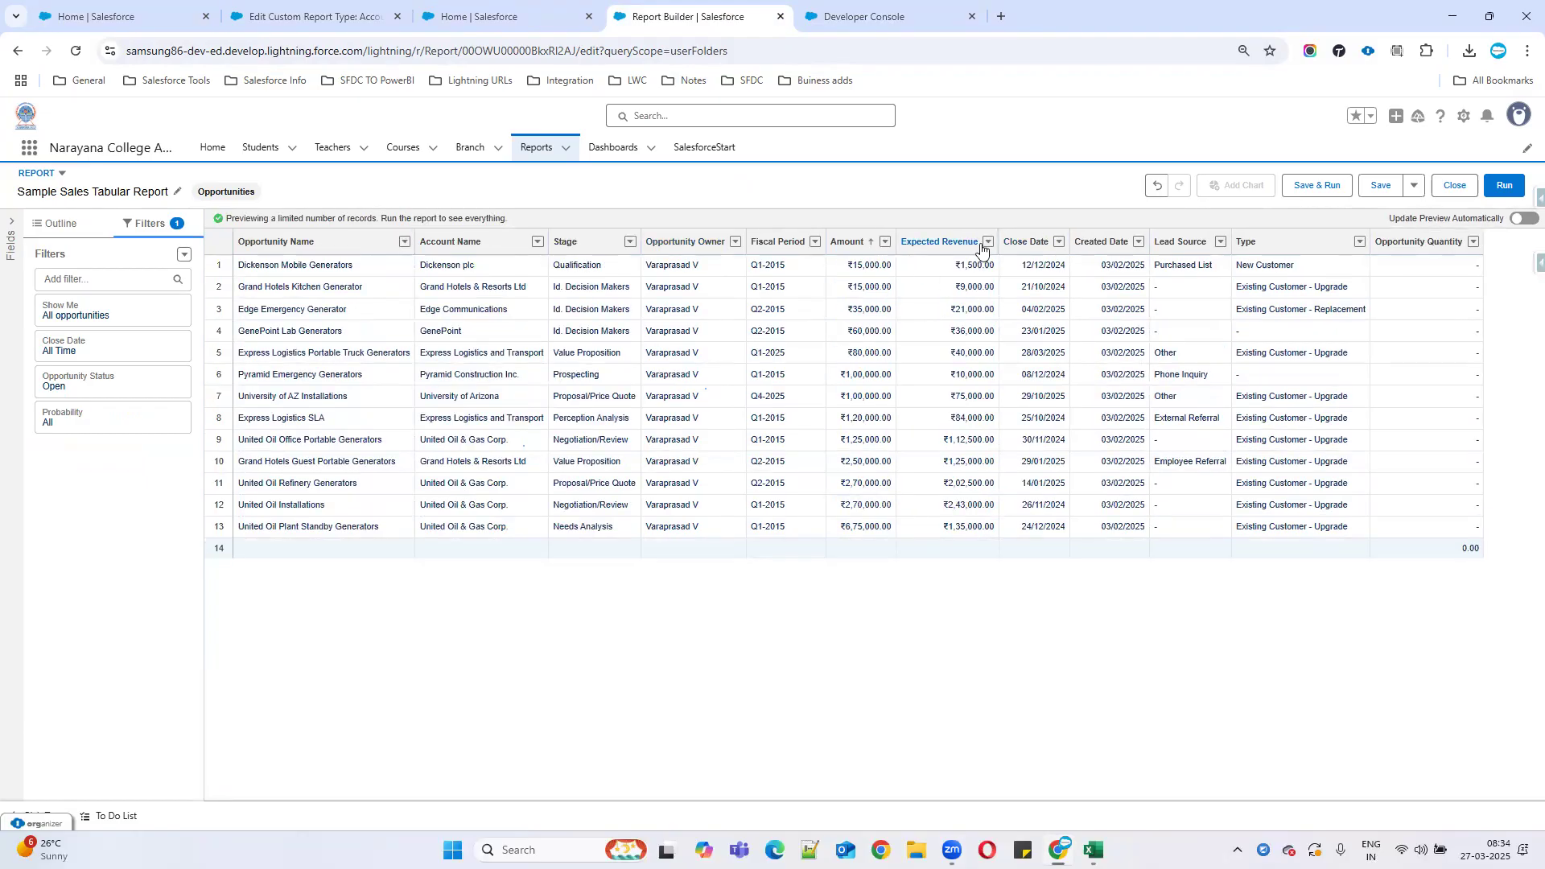
pyautogui.click(885, 241)
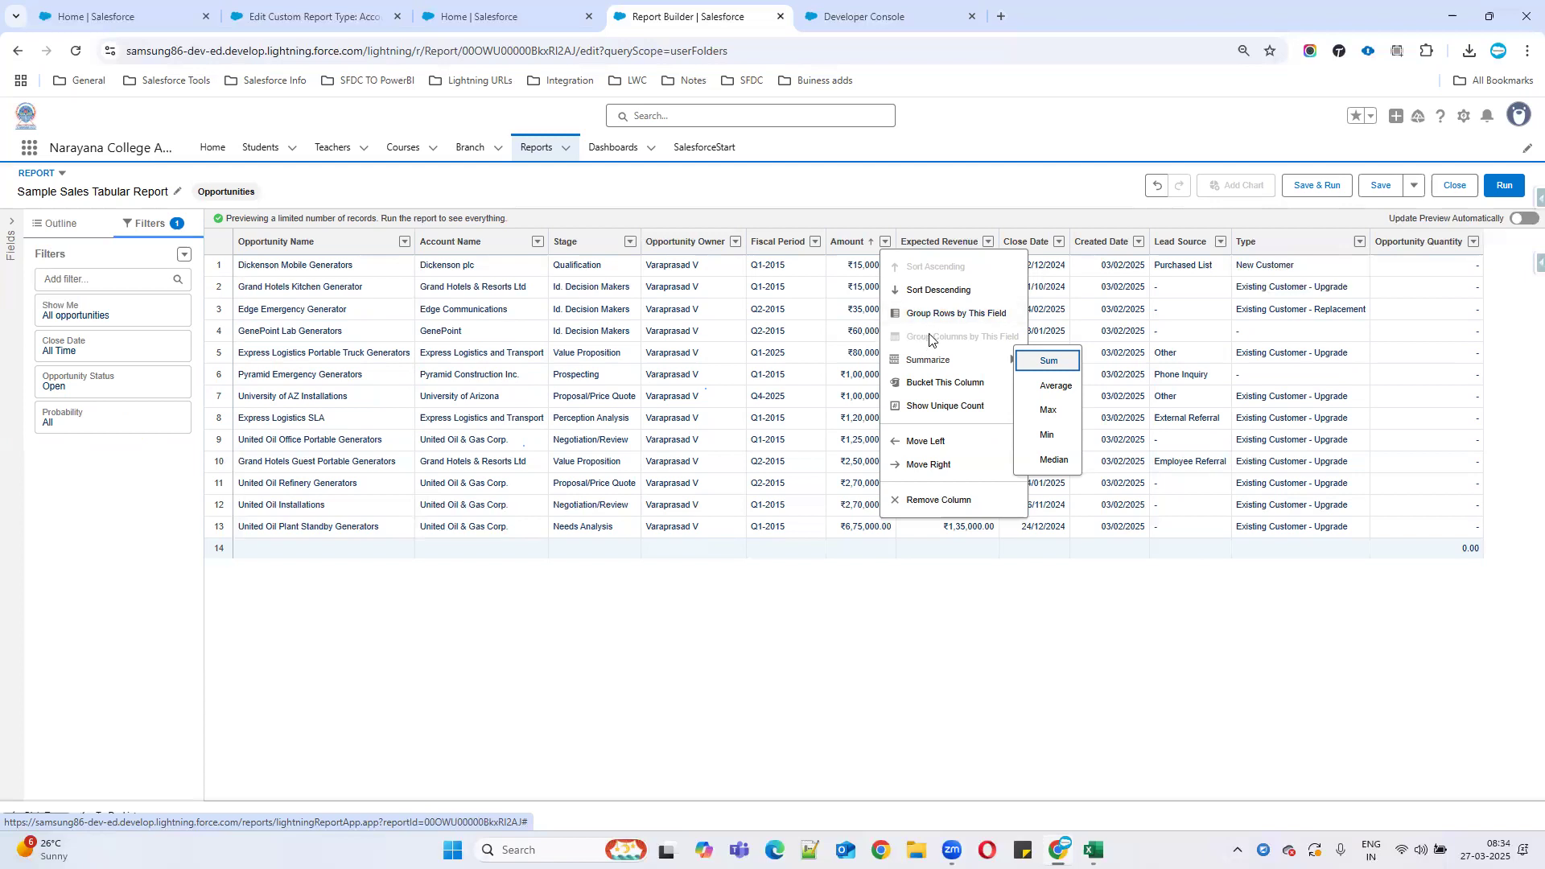
pyautogui.click(950, 385)
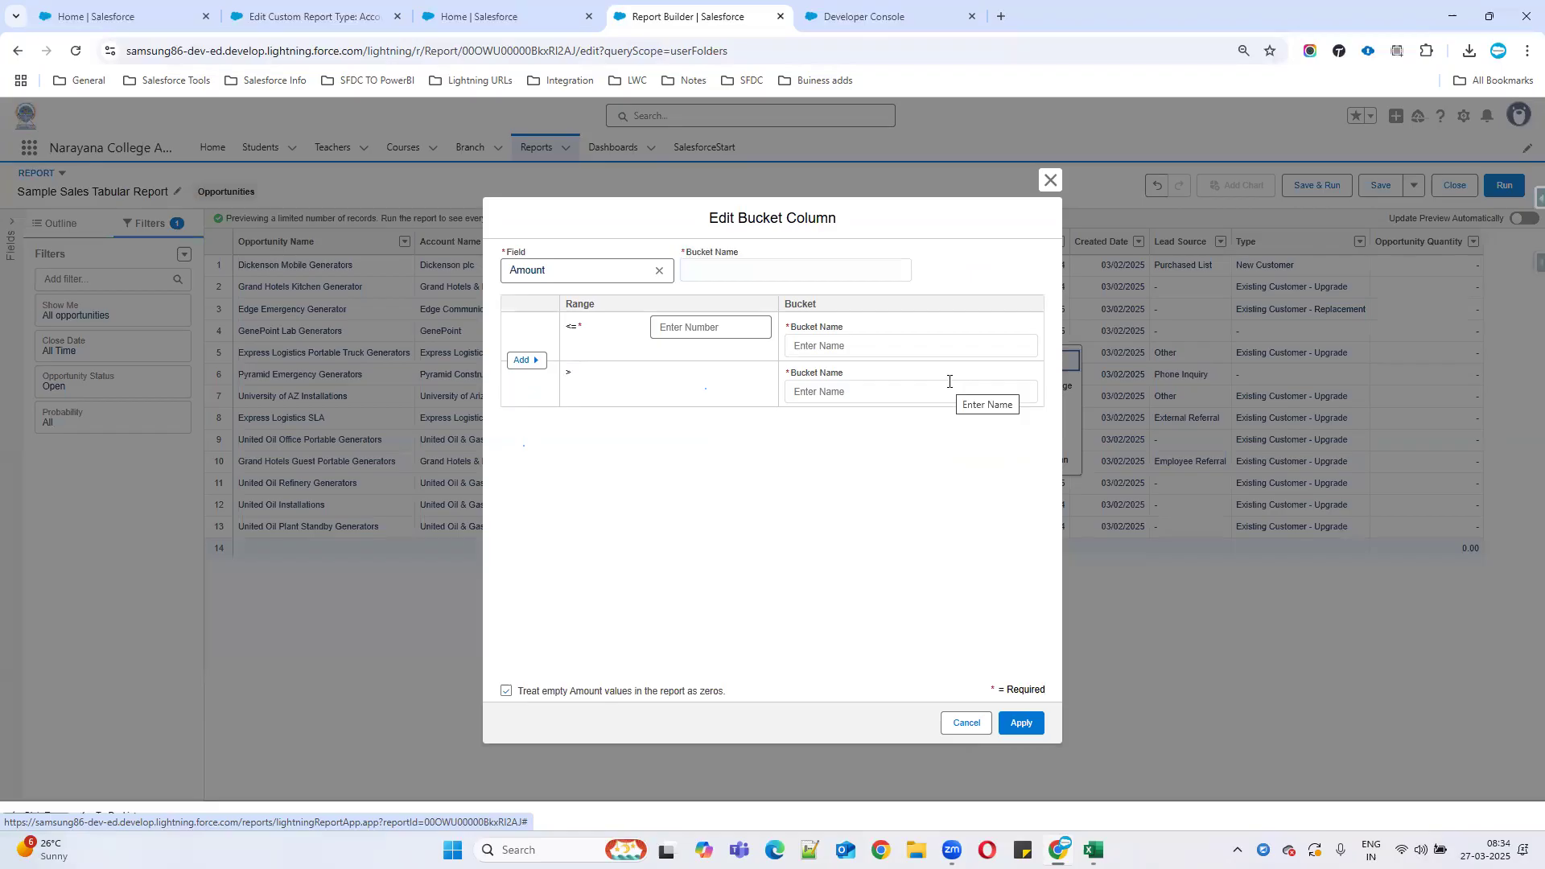
# Name the bucket column Customer Type and label amounts up to 50000 as Silver.
pyautogui.click(746, 272)
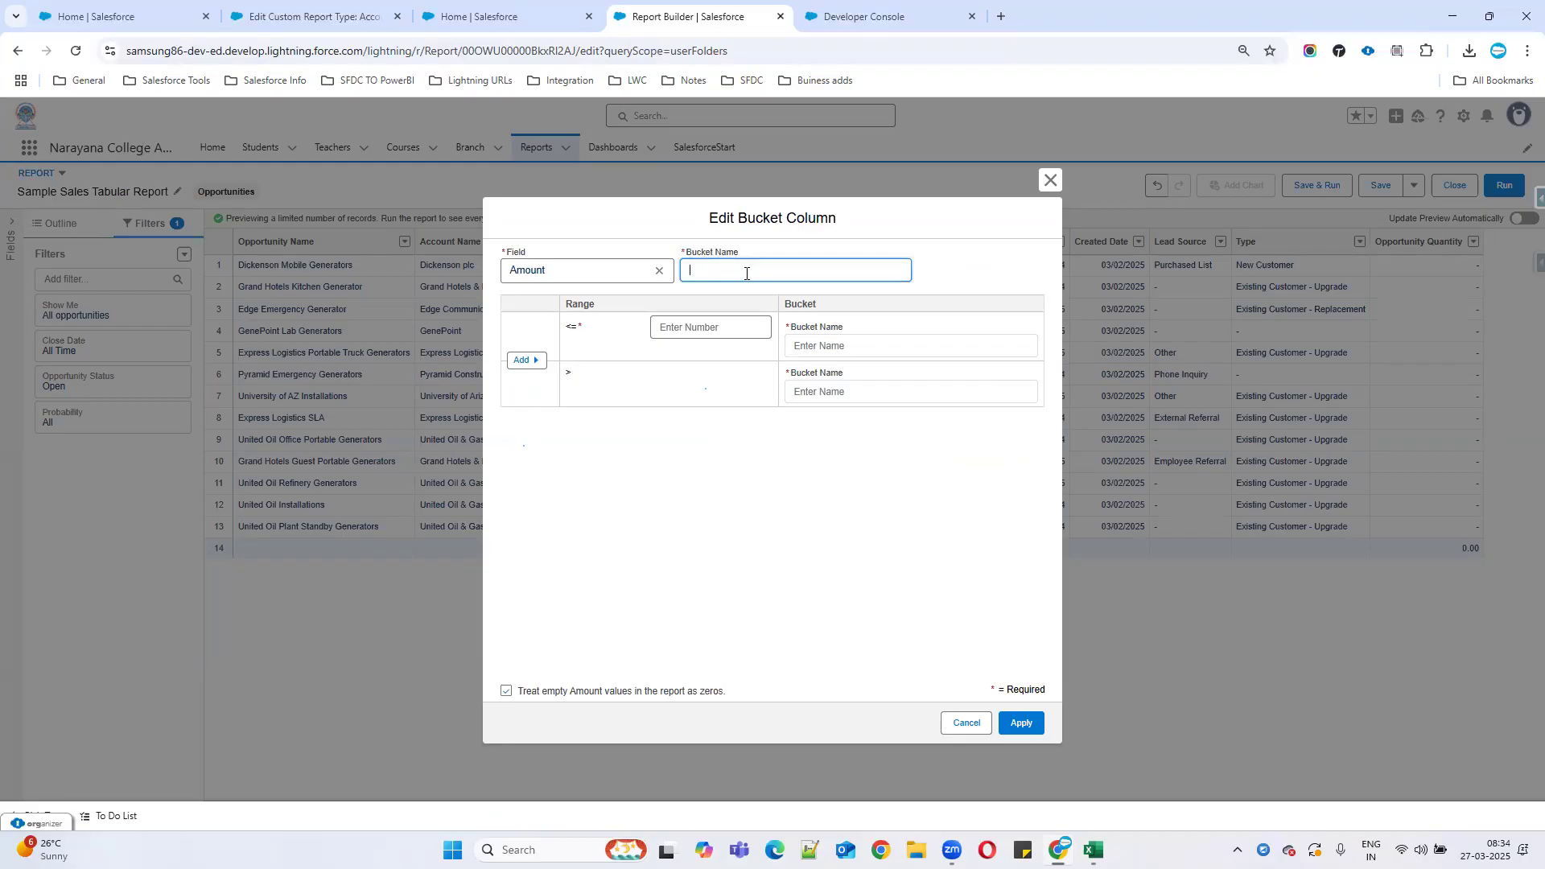
pyautogui.write('Customer Type')
pyautogui.click(698, 319)
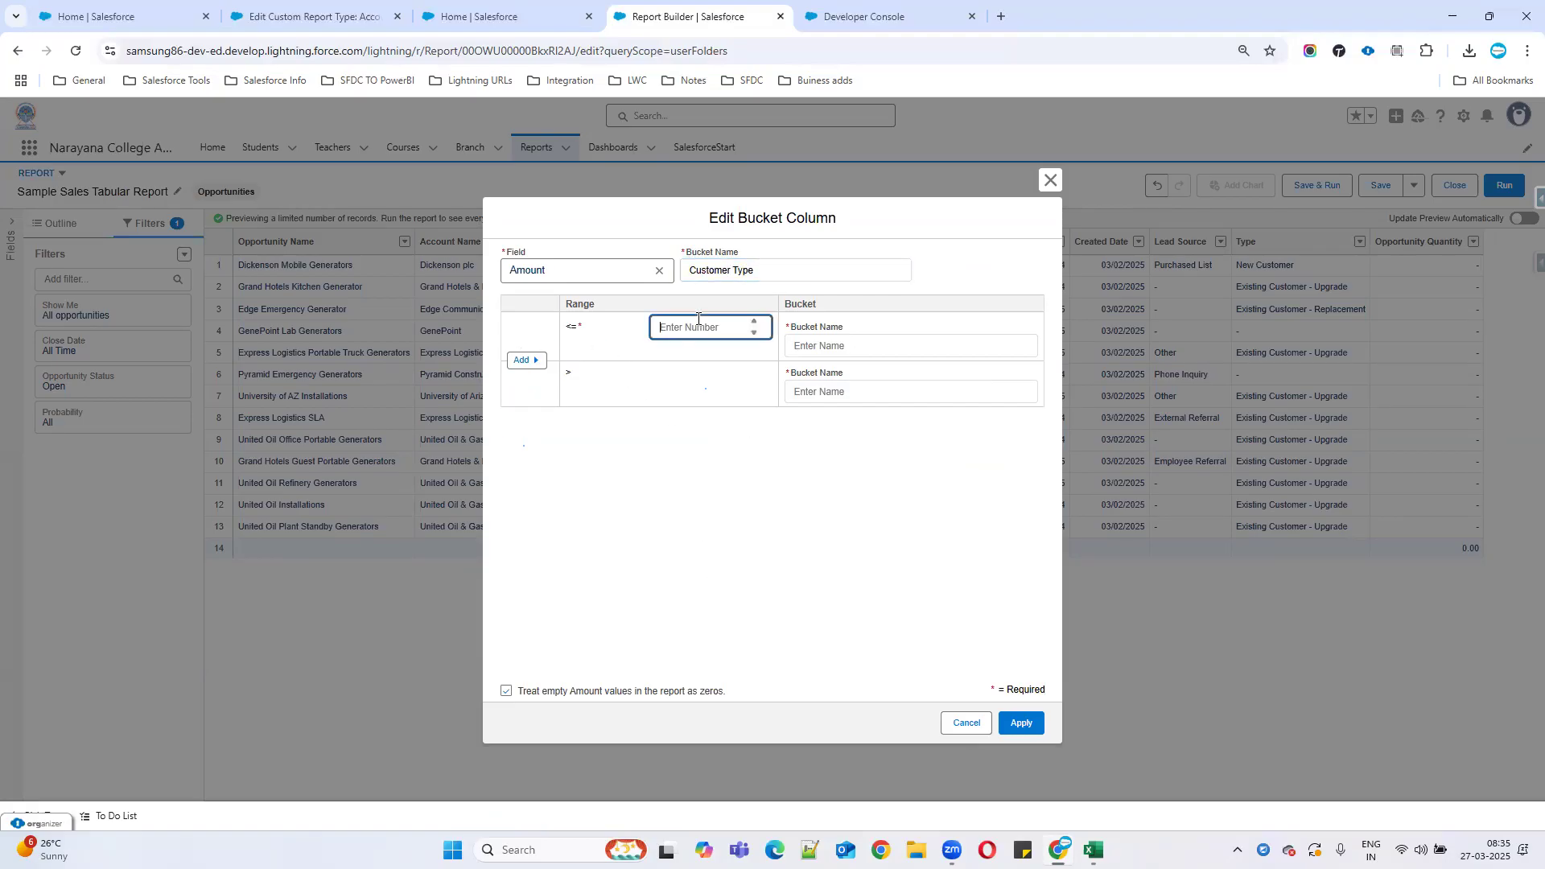
pyautogui.write('50000')
pyautogui.click(829, 342)
pyautogui.write('Silver')
# Add a Gold range up to 100000 and name the top bucket Platinum.
pyautogui.click(522, 361)
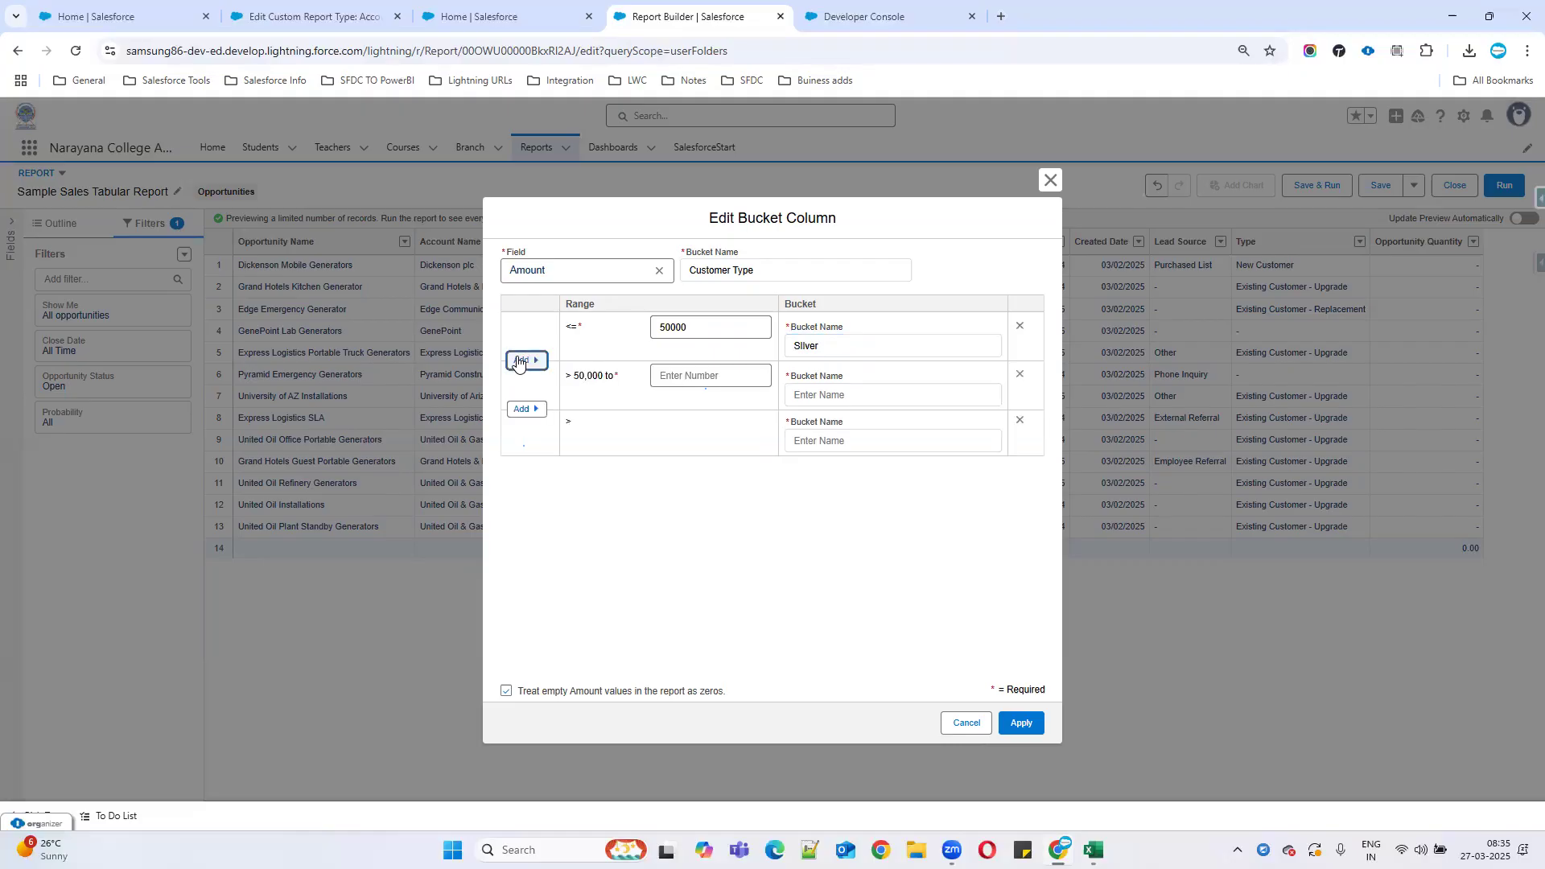
pyautogui.click(687, 372)
pyautogui.write('100000')
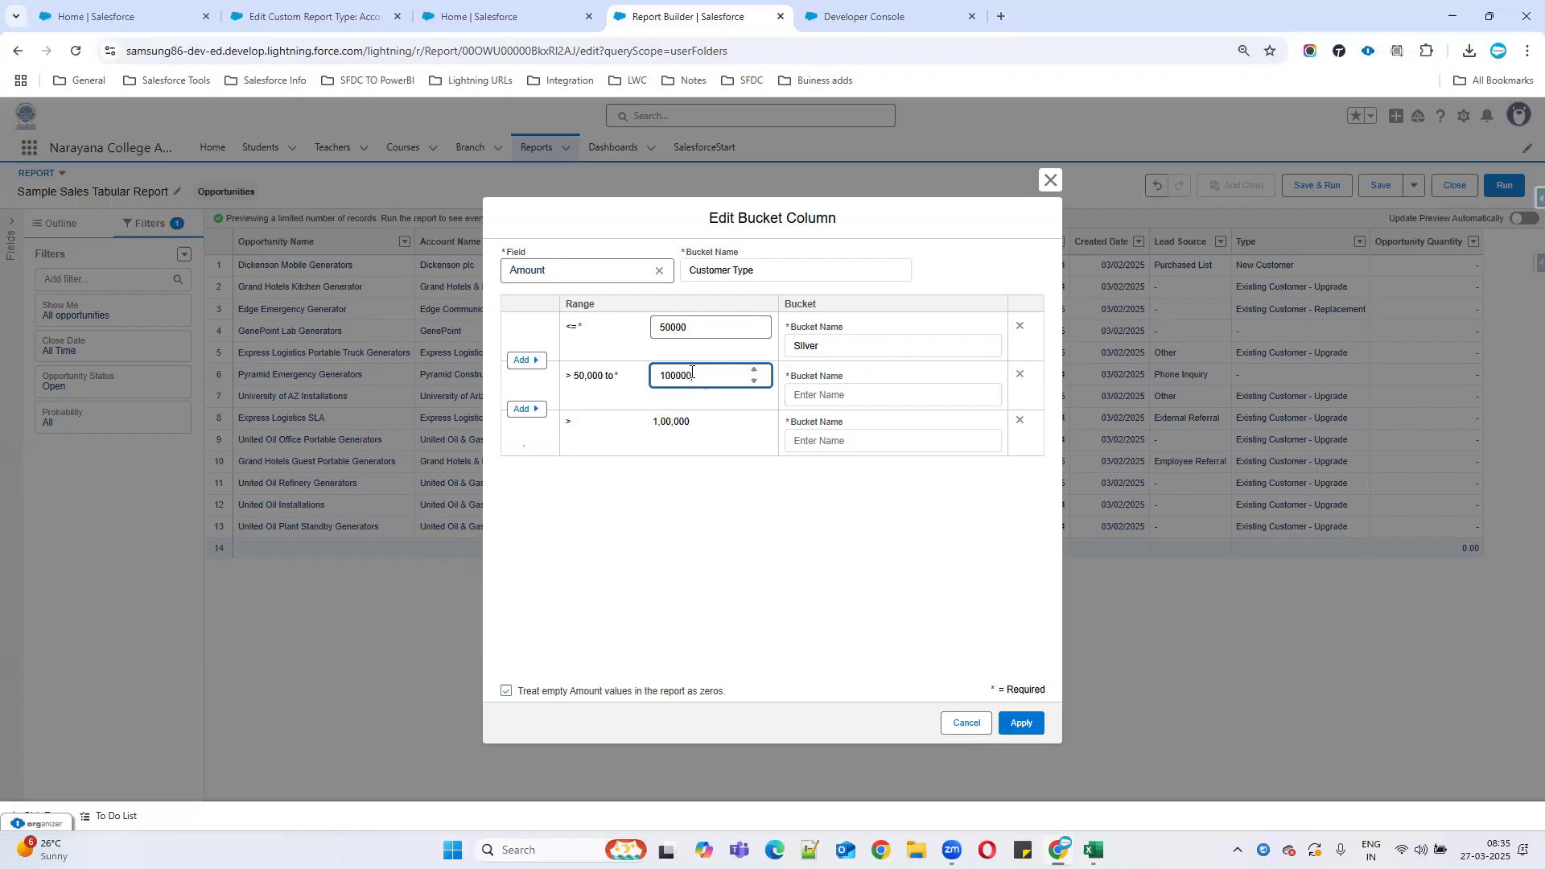
pyautogui.click(806, 396)
pyautogui.write('Go')
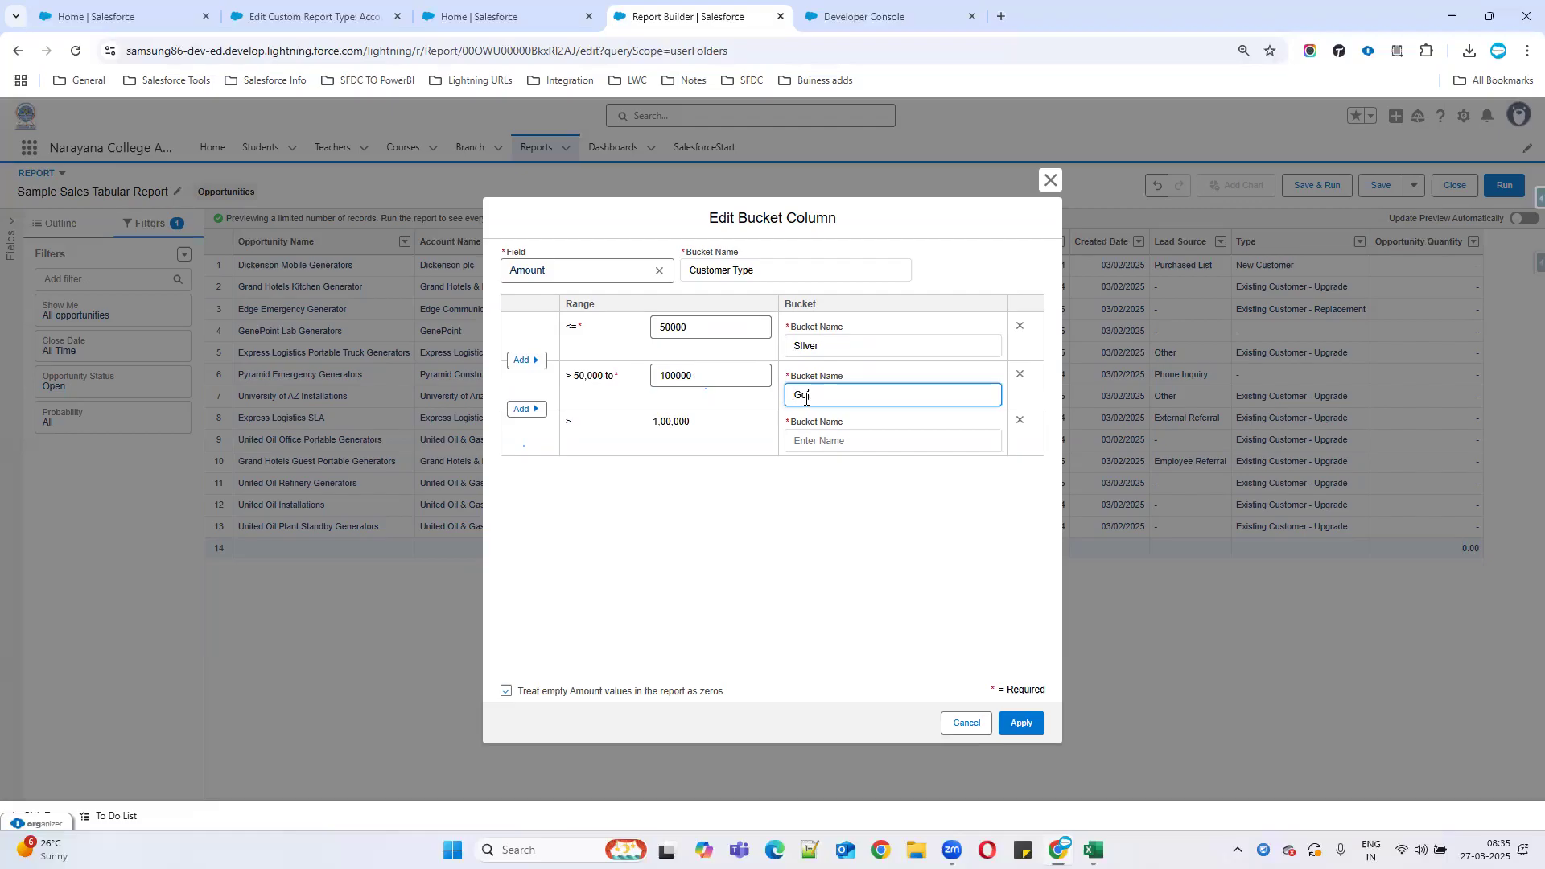
pyautogui.write('ld')
pyautogui.click(566, 422)
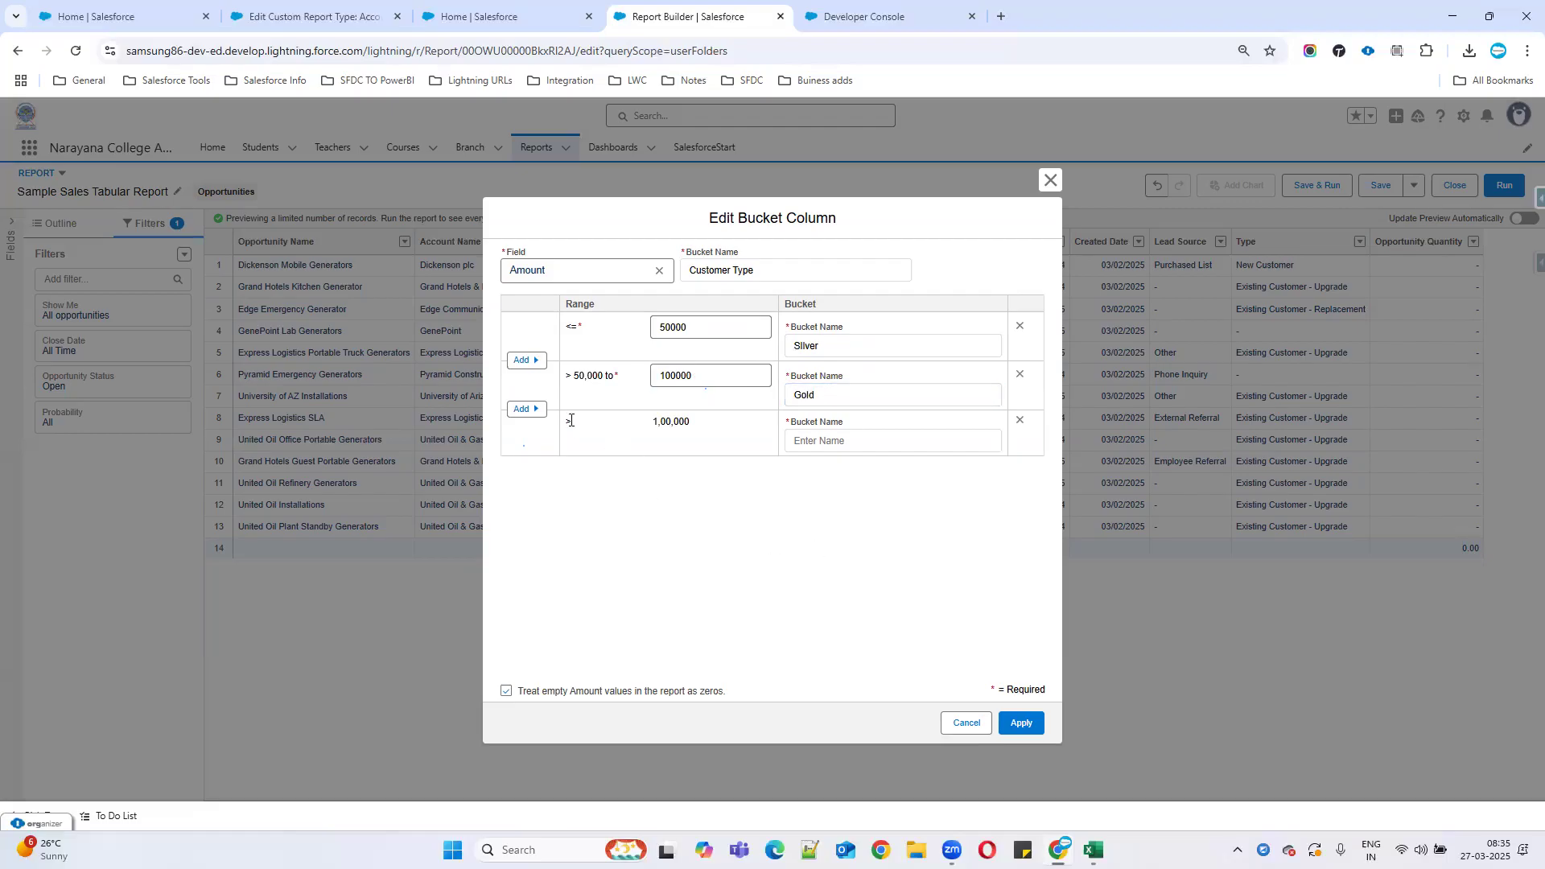
pyautogui.click(819, 438)
pyautogui.write('Pa')
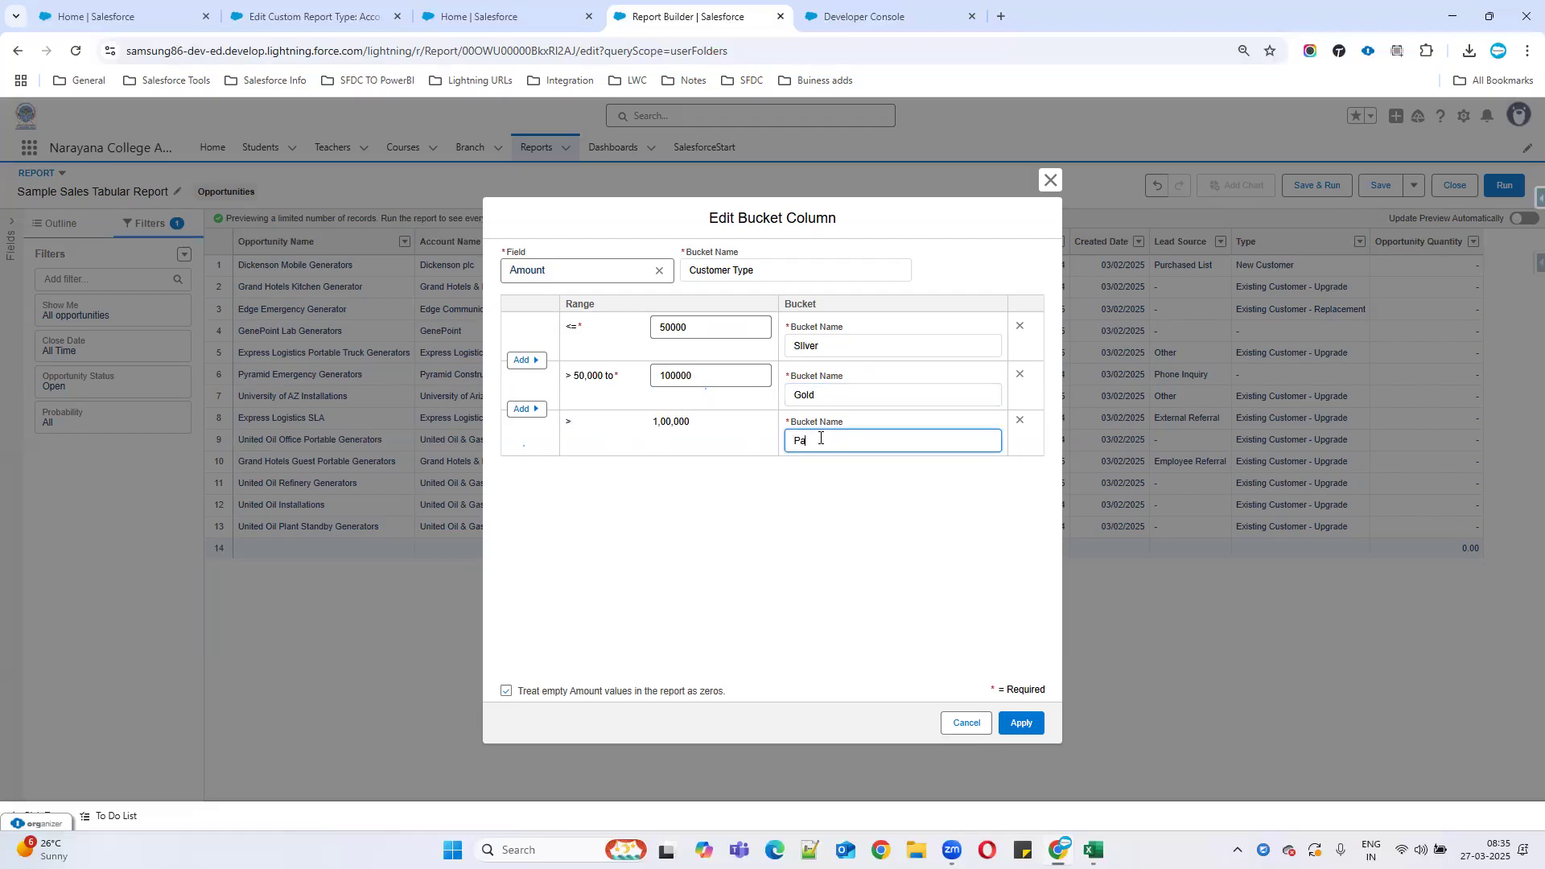
pyautogui.write('rtne')
pyautogui.press('BackSpace')
pyautogui.write('latinum')
pyautogui.click(670, 537)
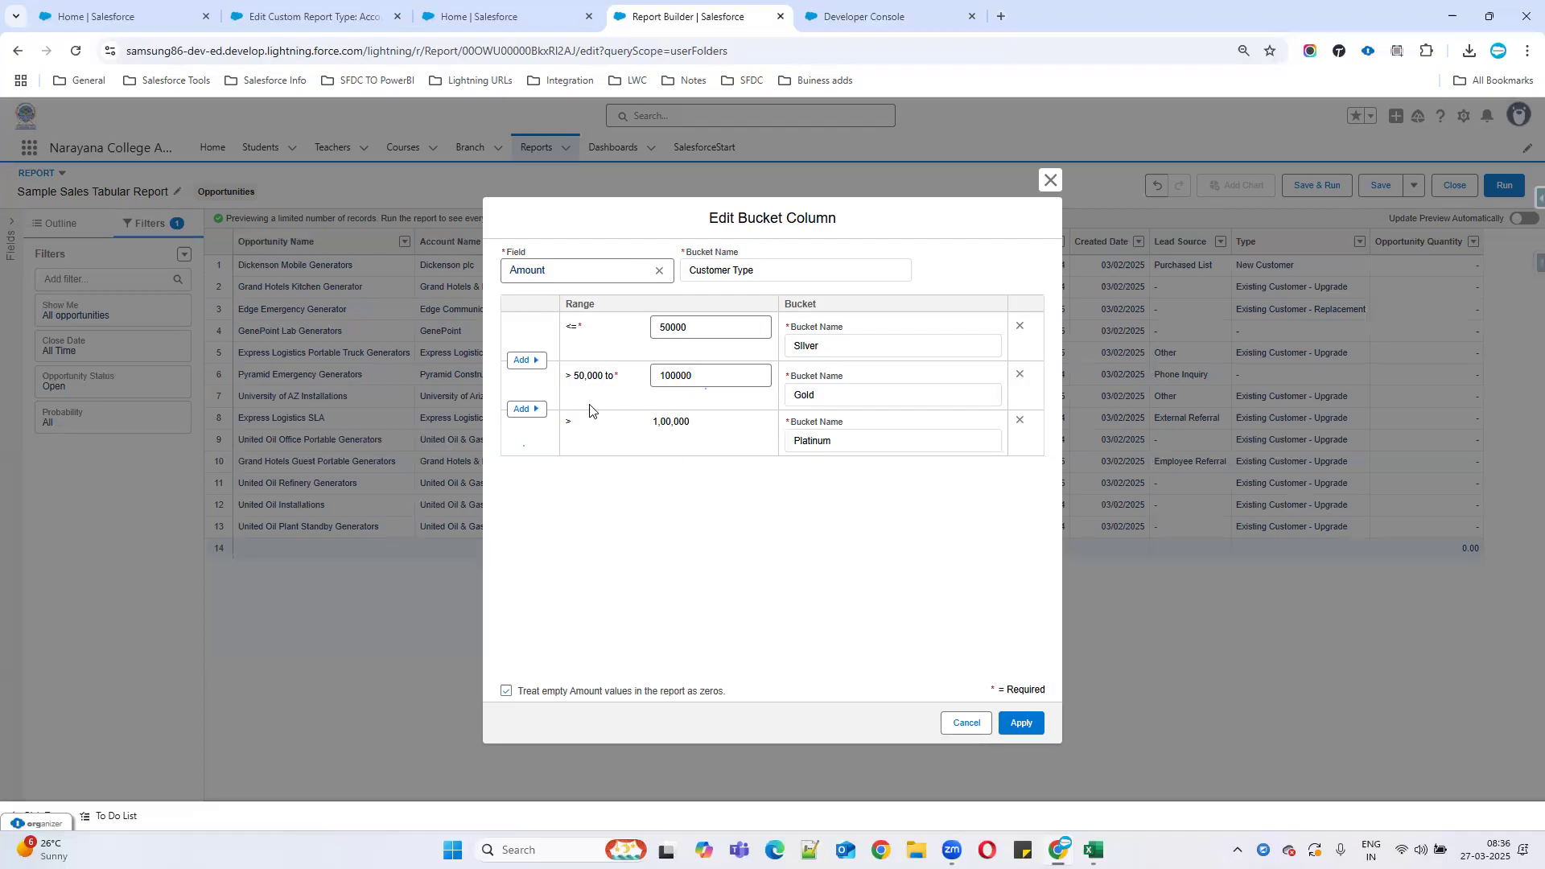
# Apply the Customer Type bucket, place its column after Close Date, and run the report.
pyautogui.click(1021, 723)
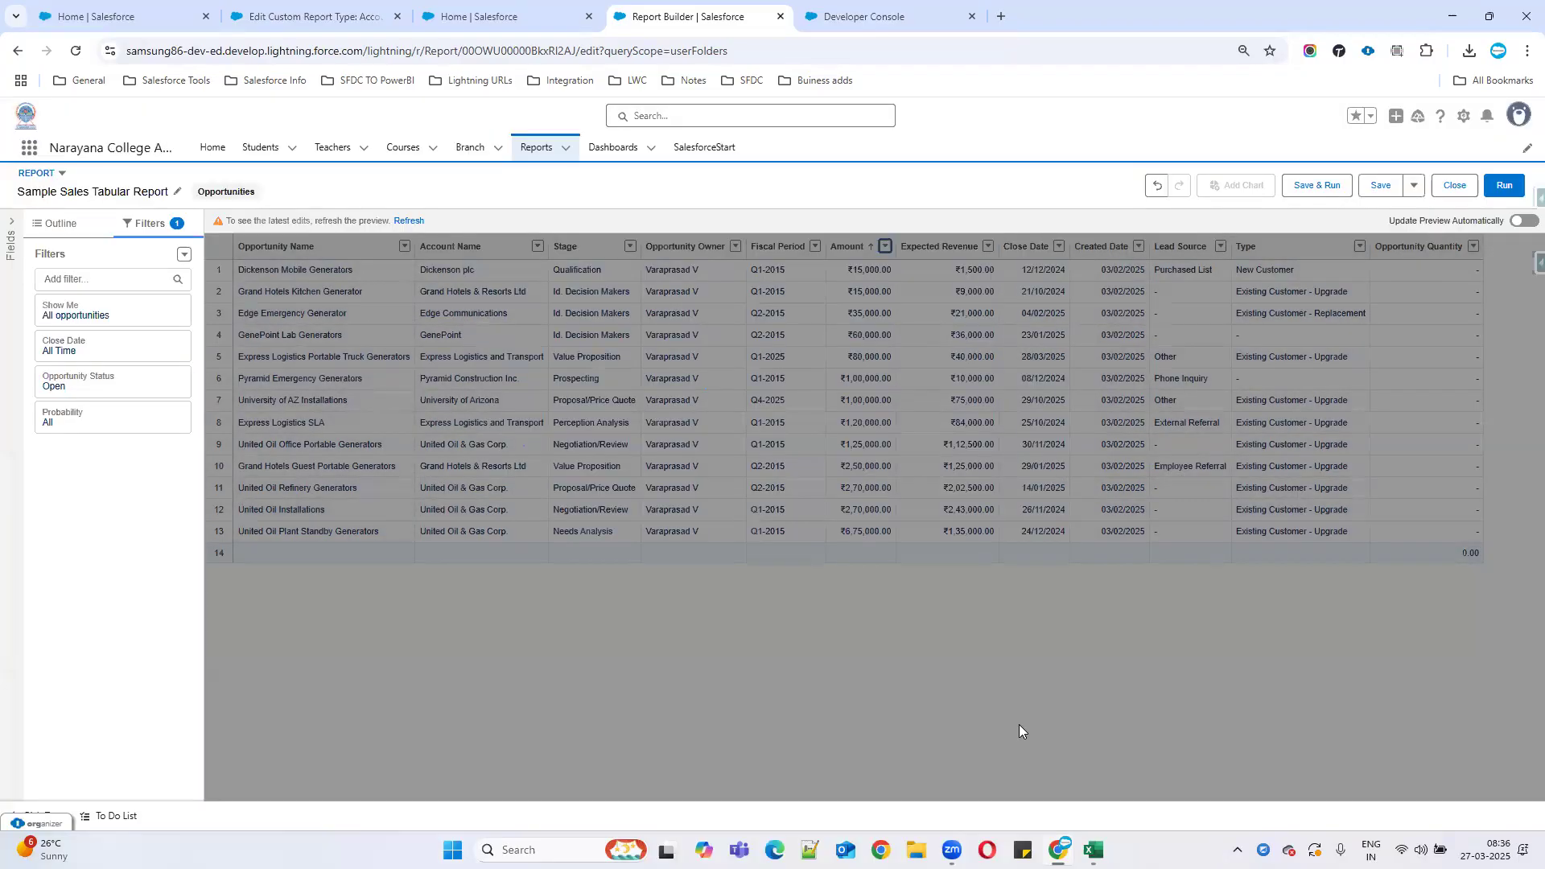
pyautogui.click(408, 220)
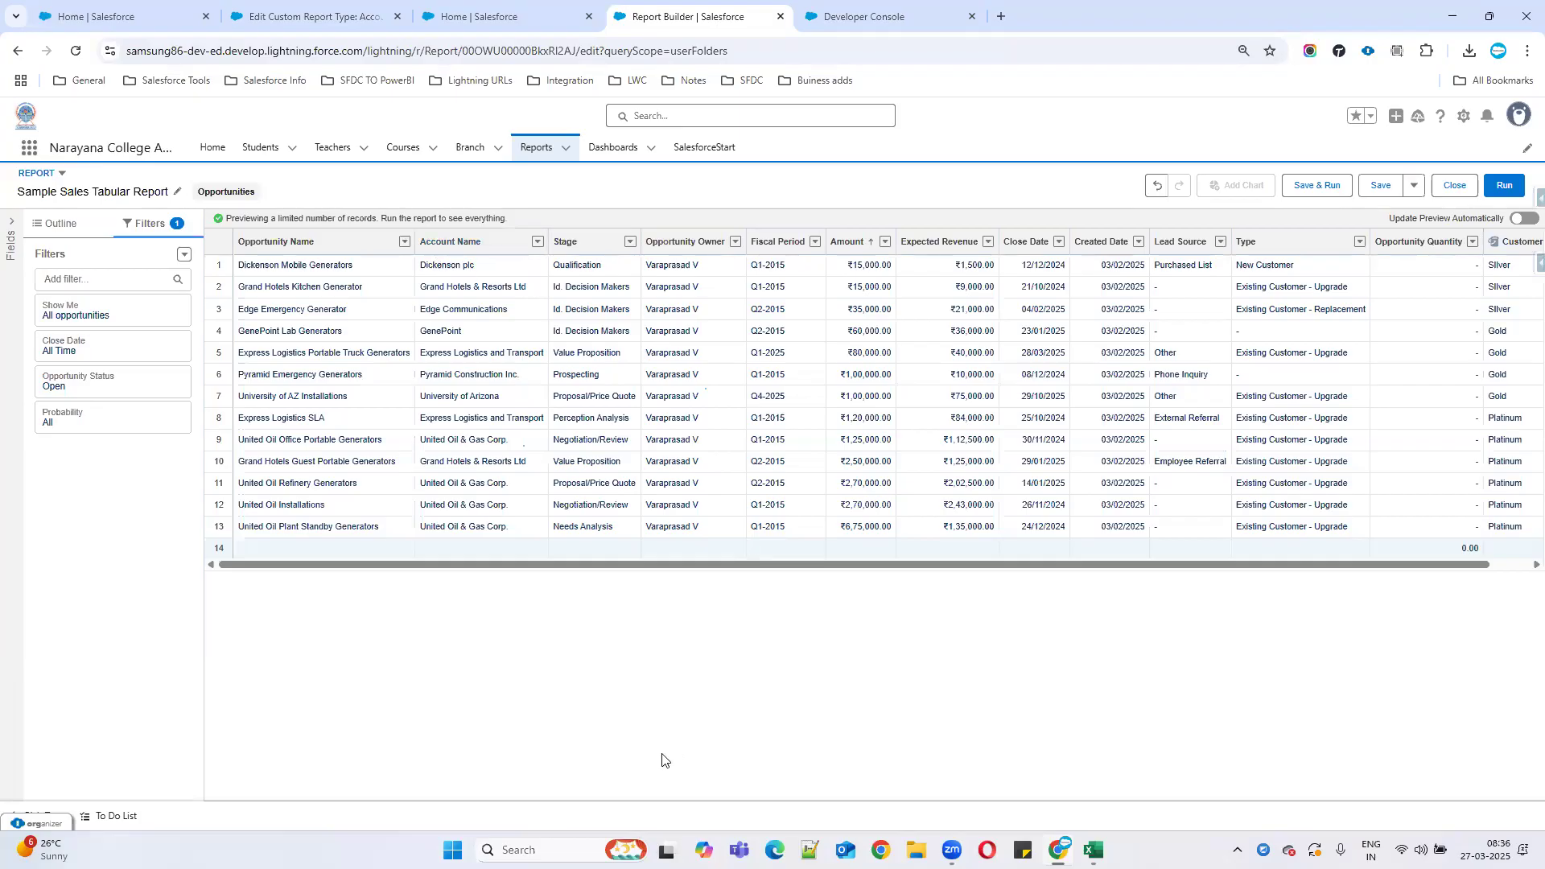
pyautogui.moveTo(1517, 241); pyautogui.dragTo(1058, 256)
pyautogui.click(409, 221)
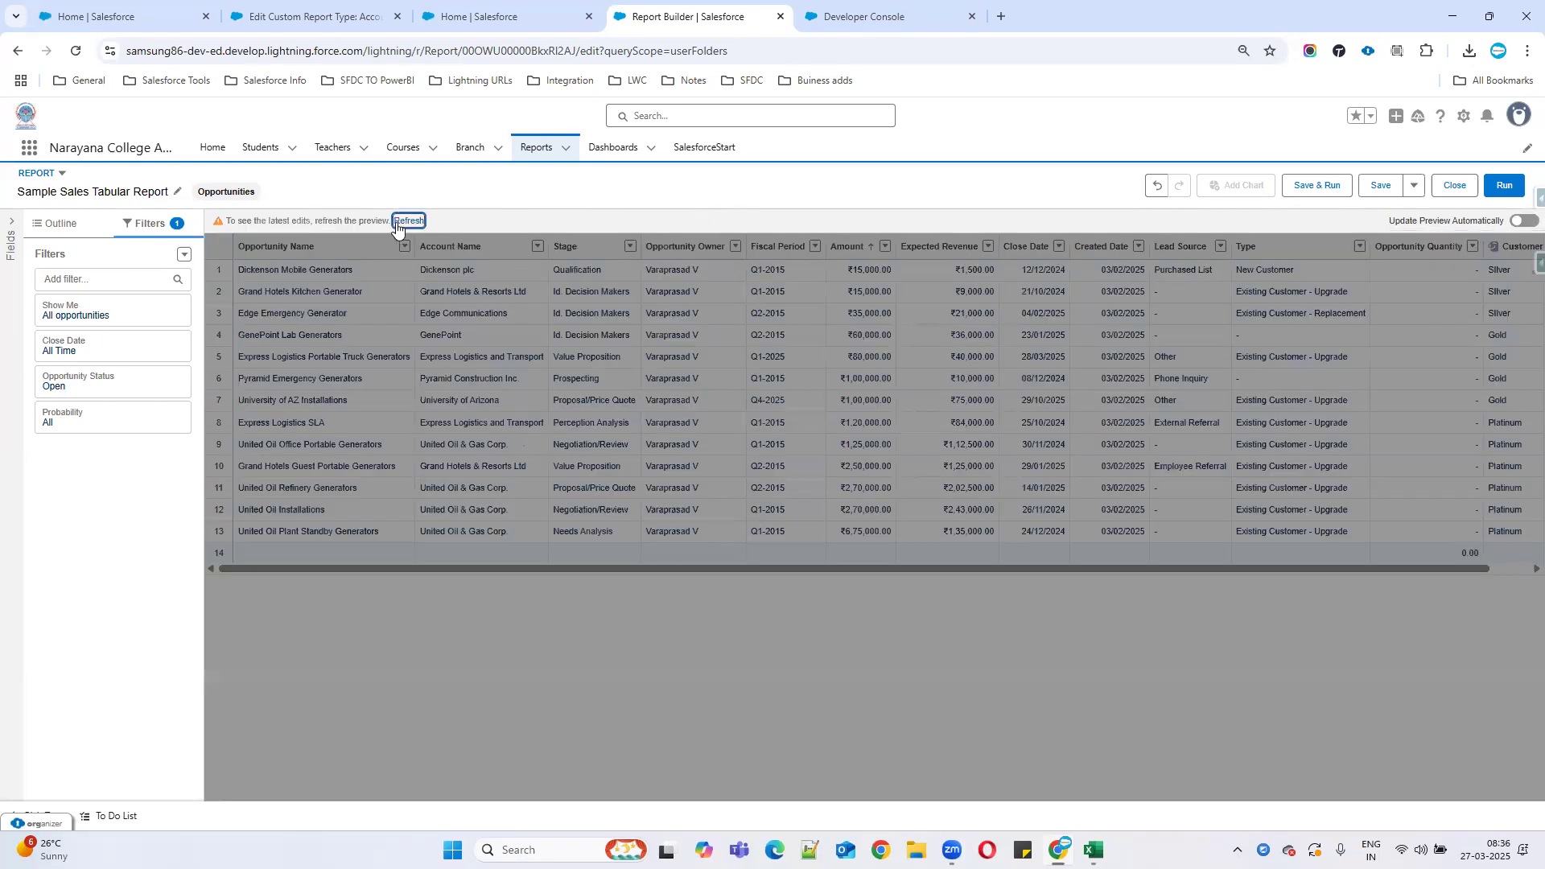
pyautogui.click(1509, 193)
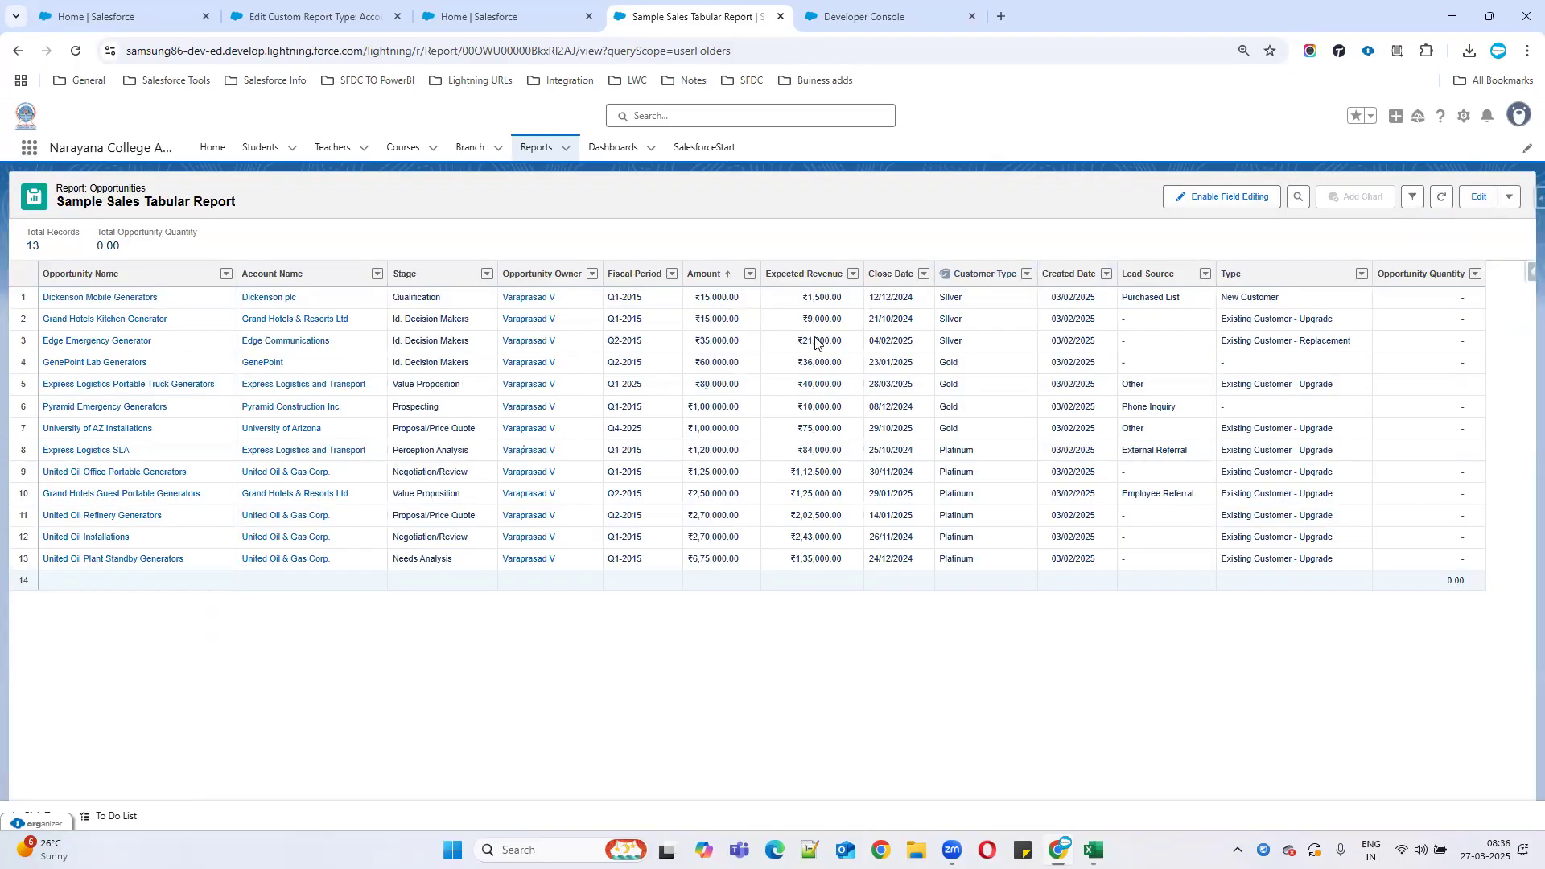
pyautogui.moveTo(985, 274); pyautogui.dragTo(890, 288)
pyautogui.click(819, 301)
# Reopen the Customer Type bucket definition and review the Silver and Gold upper limits.
pyautogui.click(1486, 205)
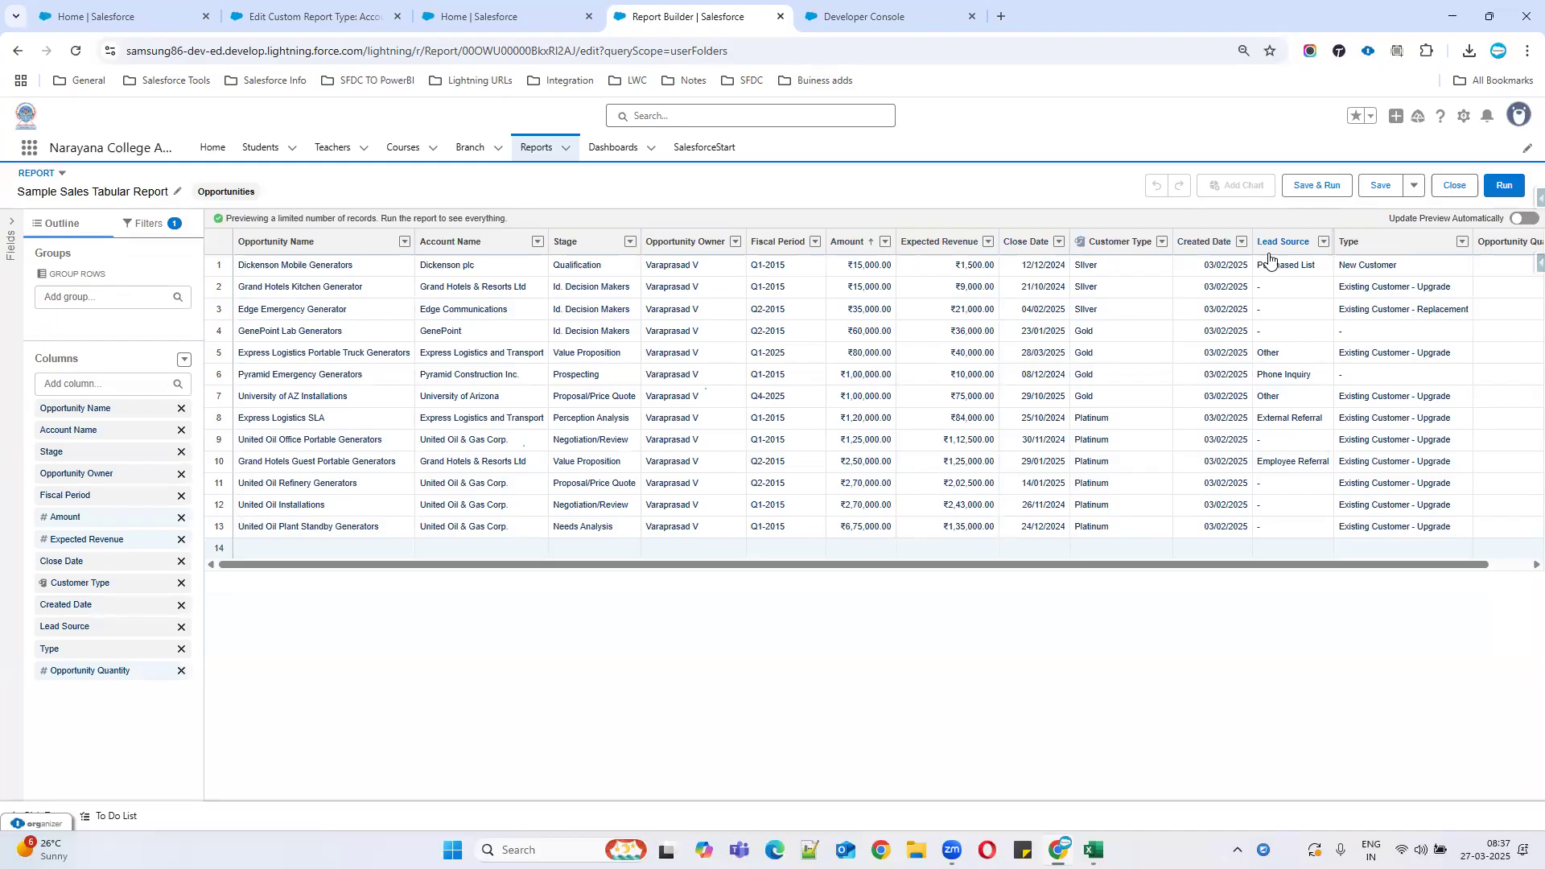
pyautogui.click(1161, 243)
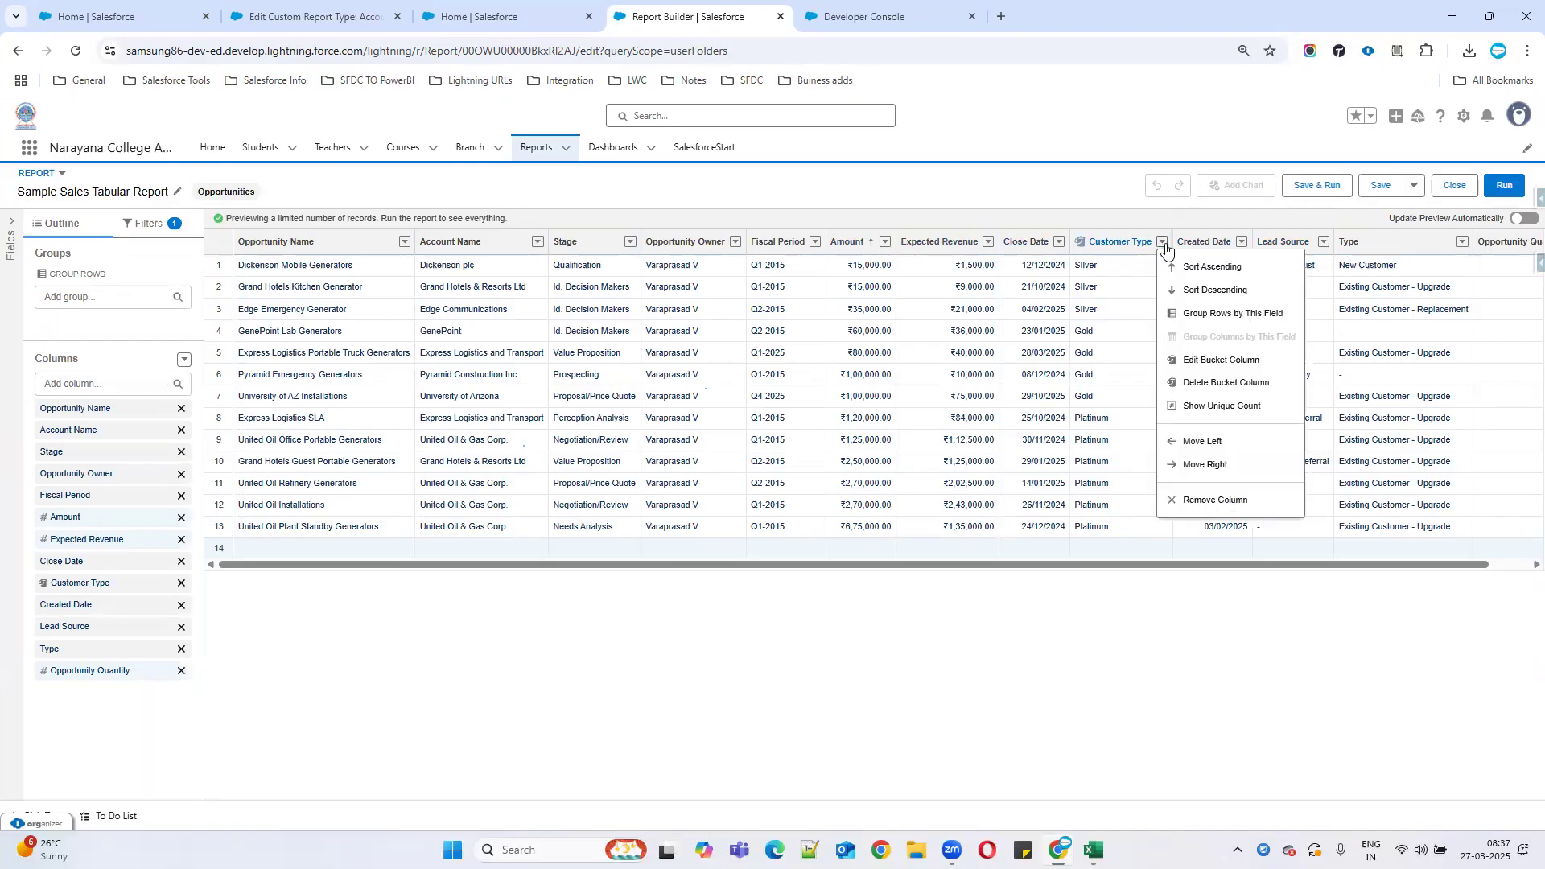
pyautogui.click(1221, 361)
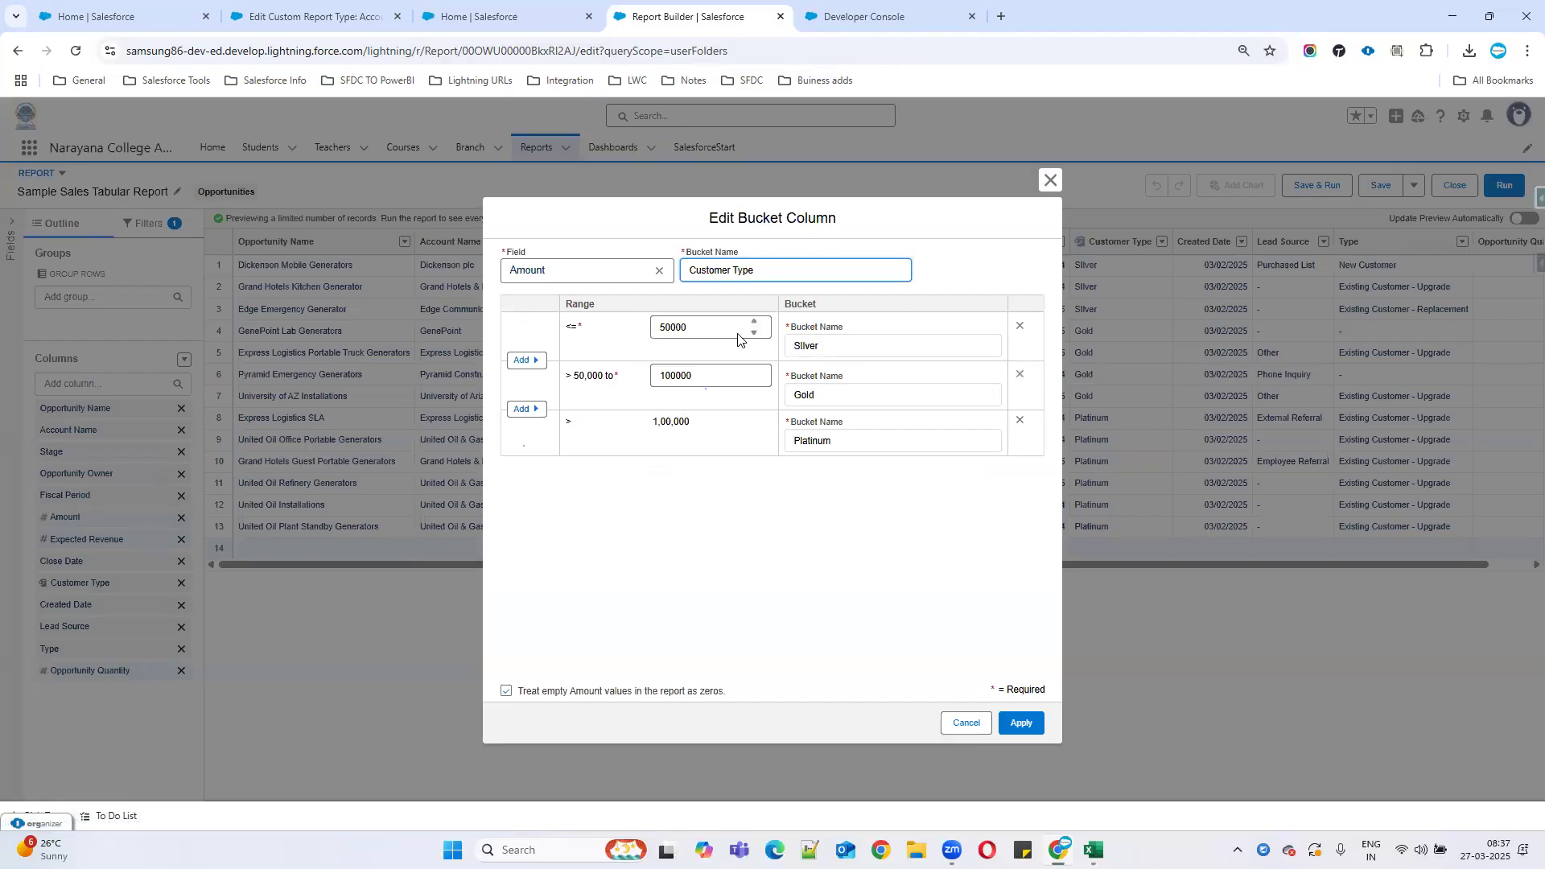
pyautogui.click(695, 327)
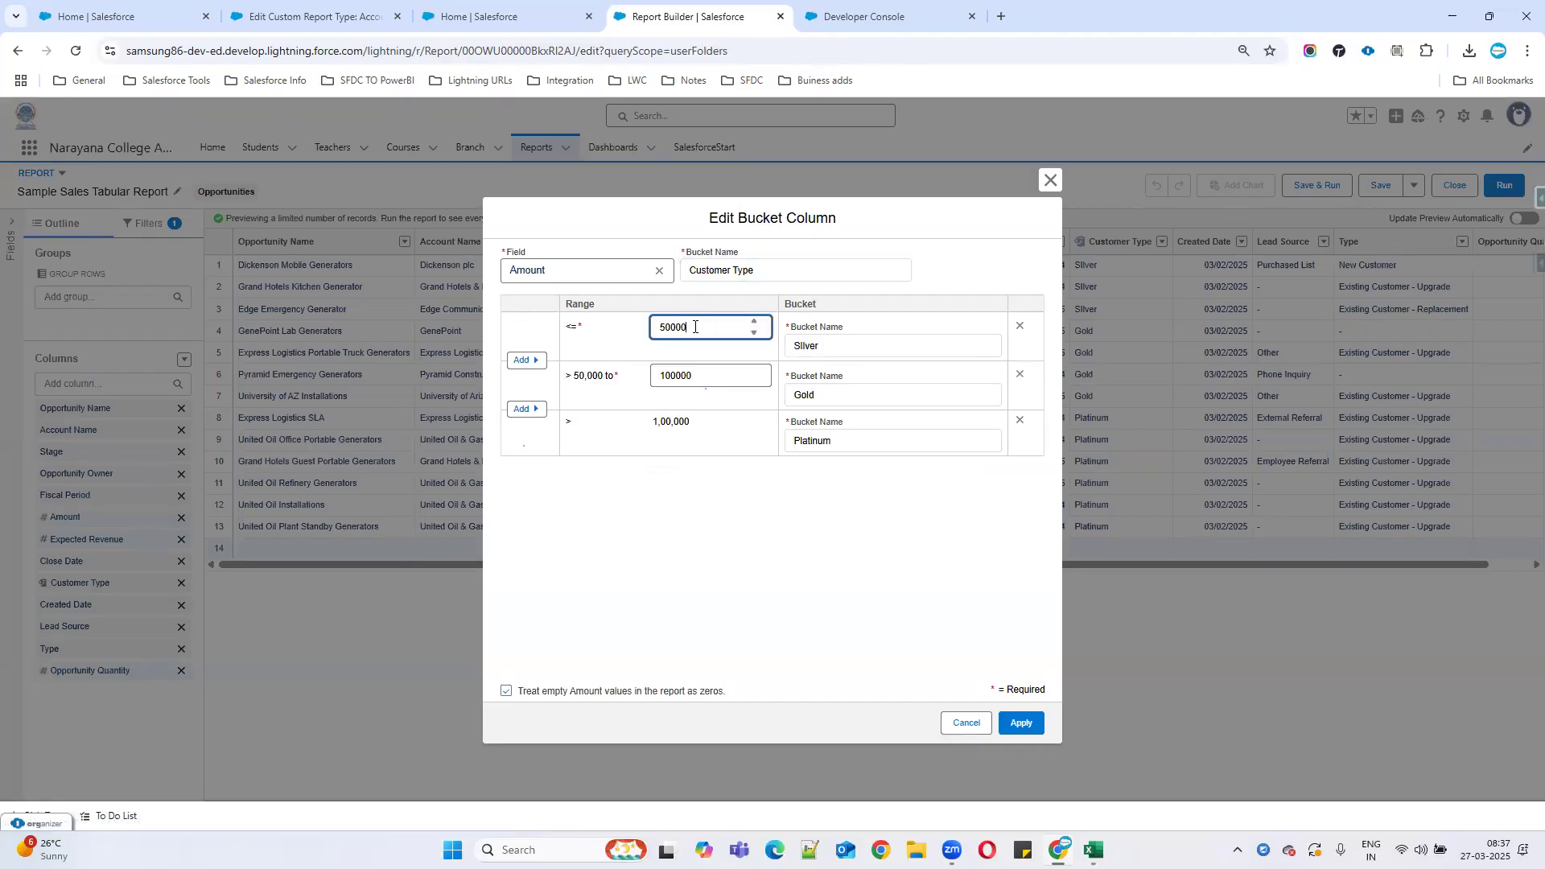
pyautogui.click(734, 376)
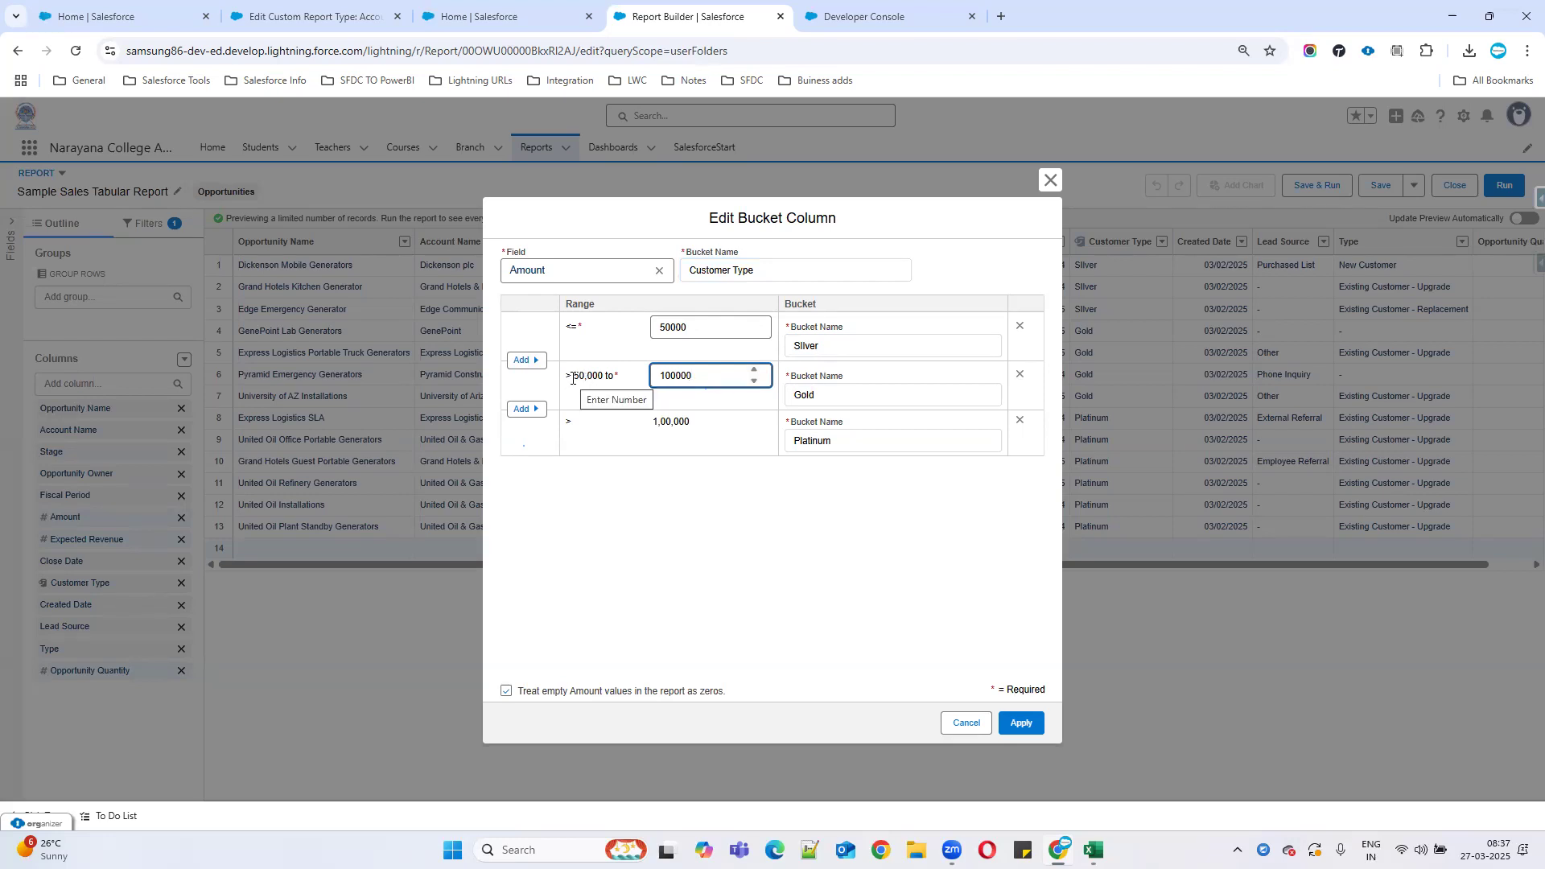
# Insert a new range row after Silver and delete the old 100000 Gold row.
pyautogui.click(536, 364)
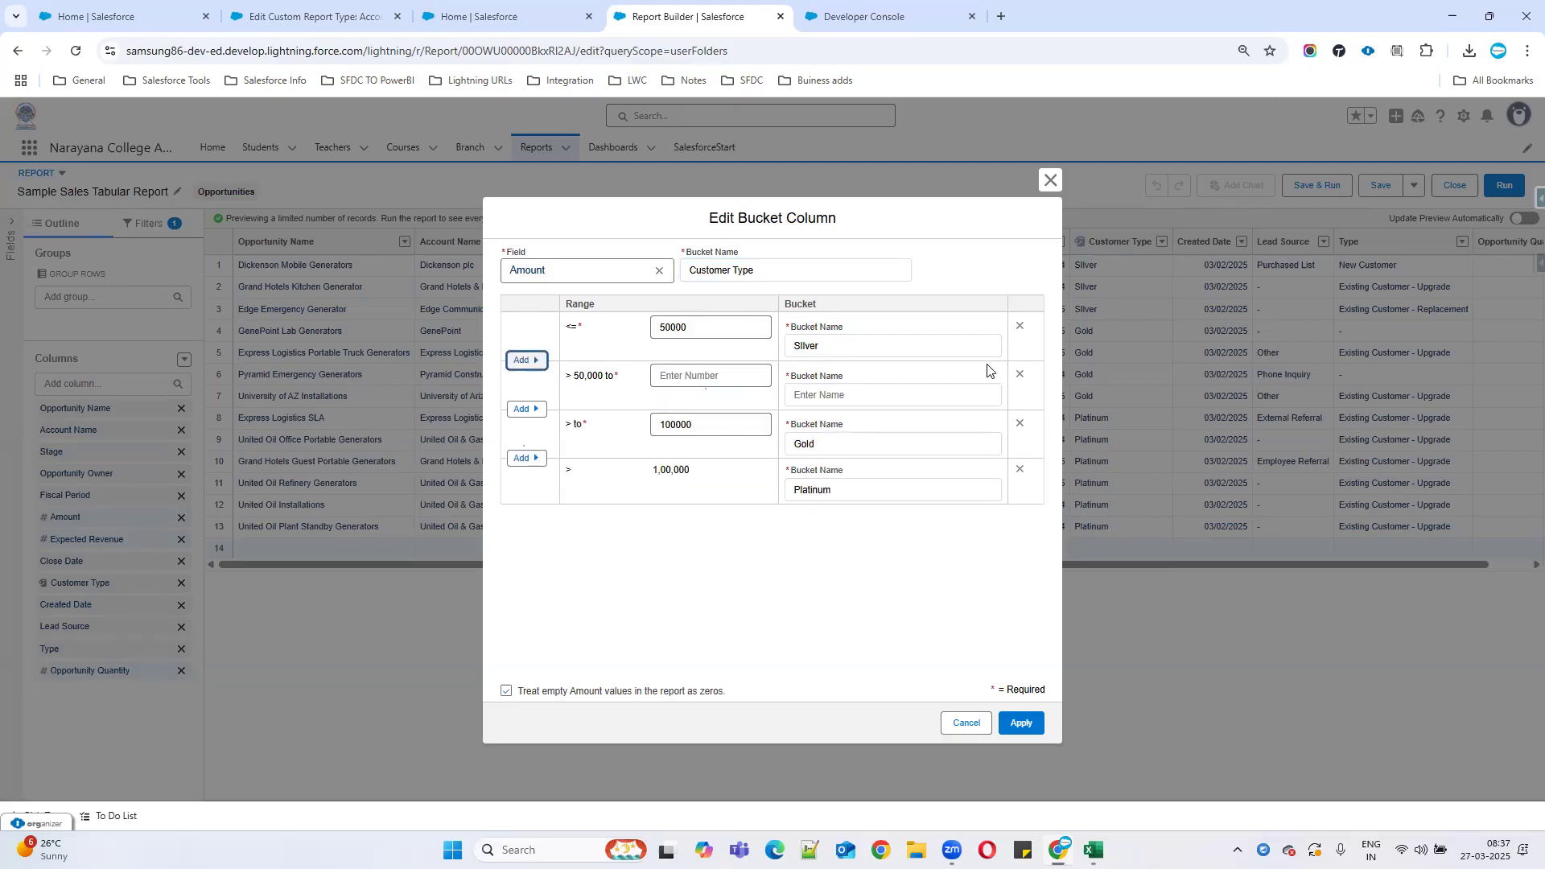
pyautogui.click(1020, 374)
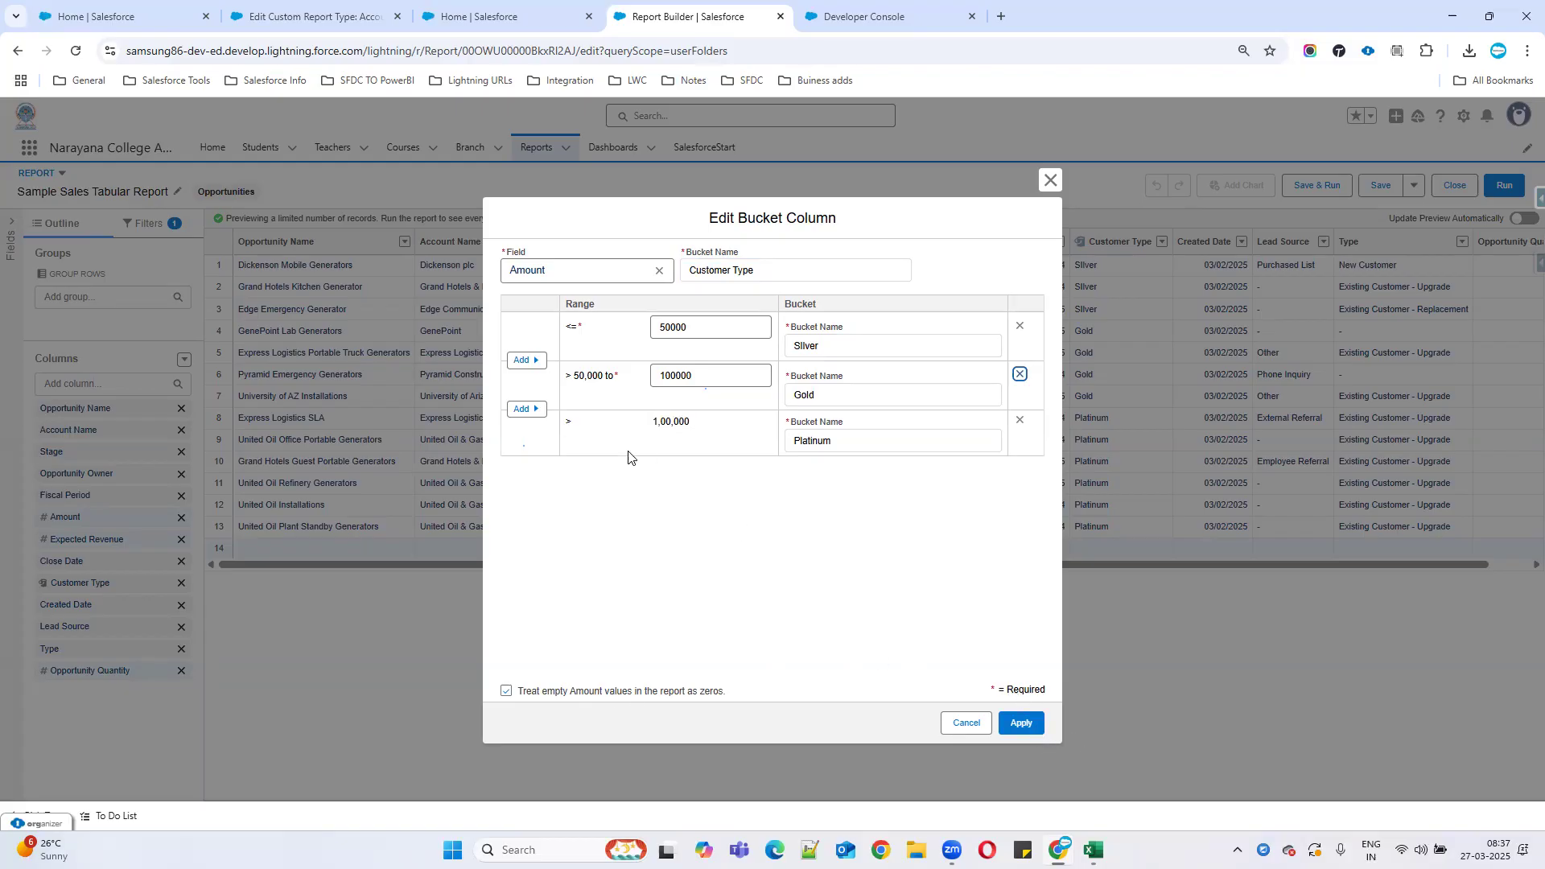
pyautogui.click(598, 370)
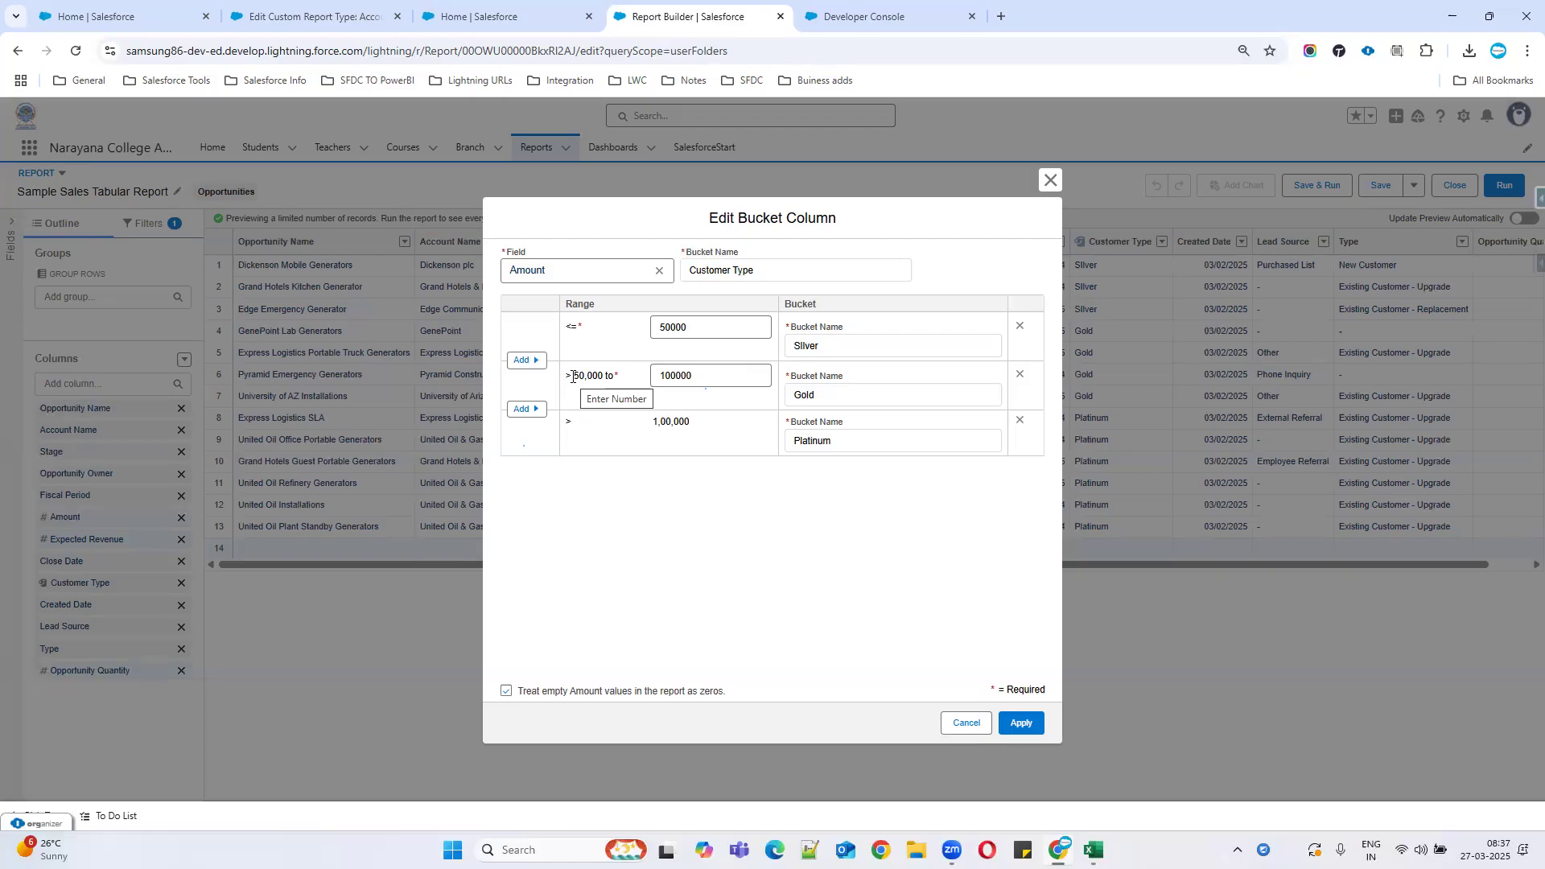
pyautogui.click(699, 322)
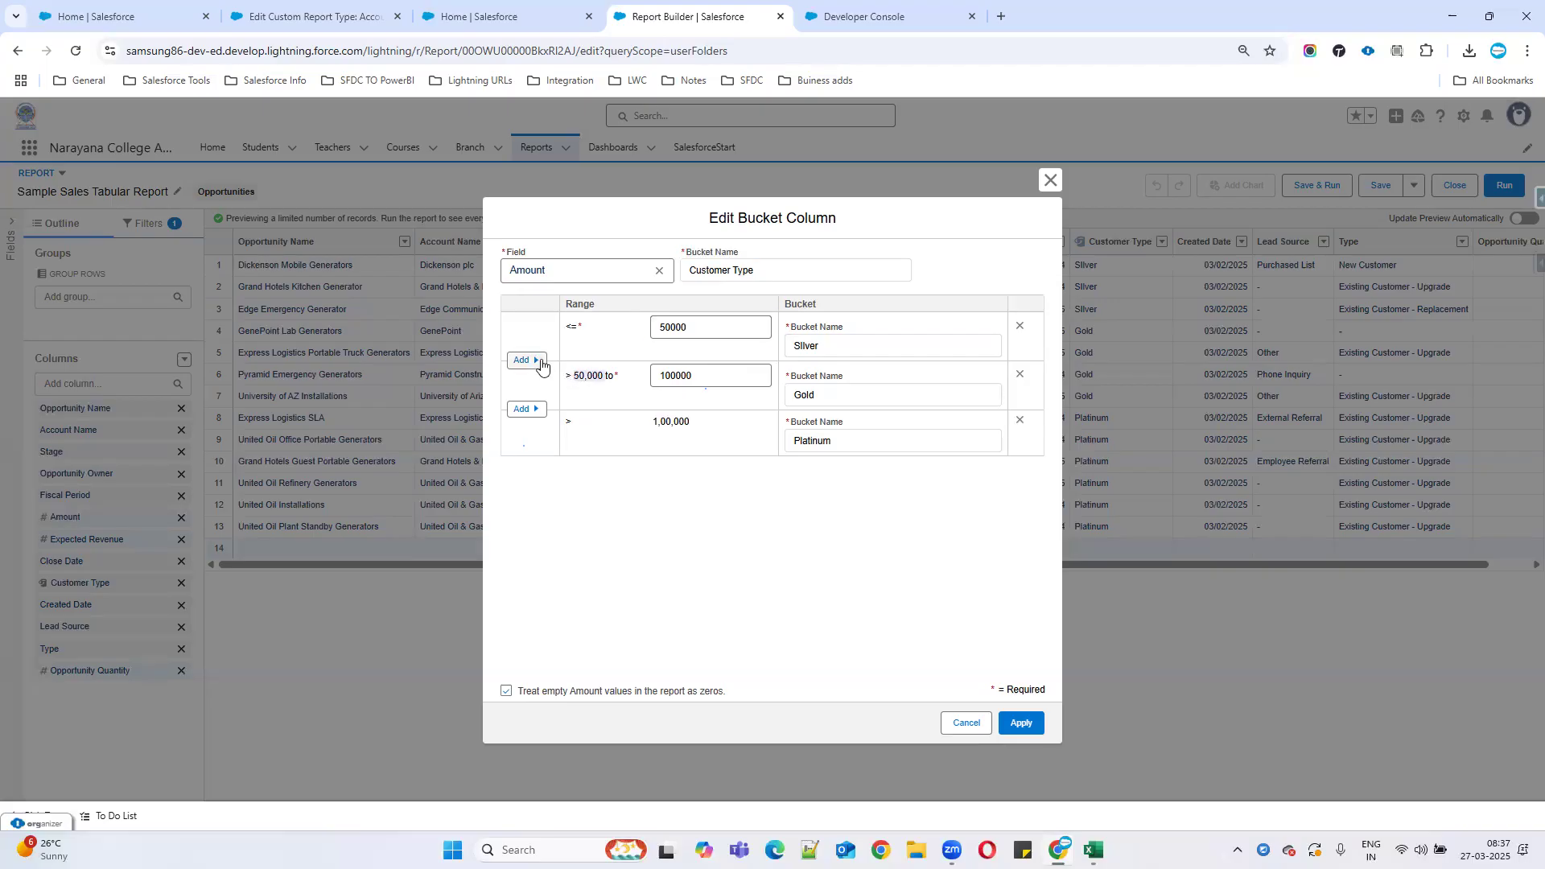
pyautogui.click(539, 361)
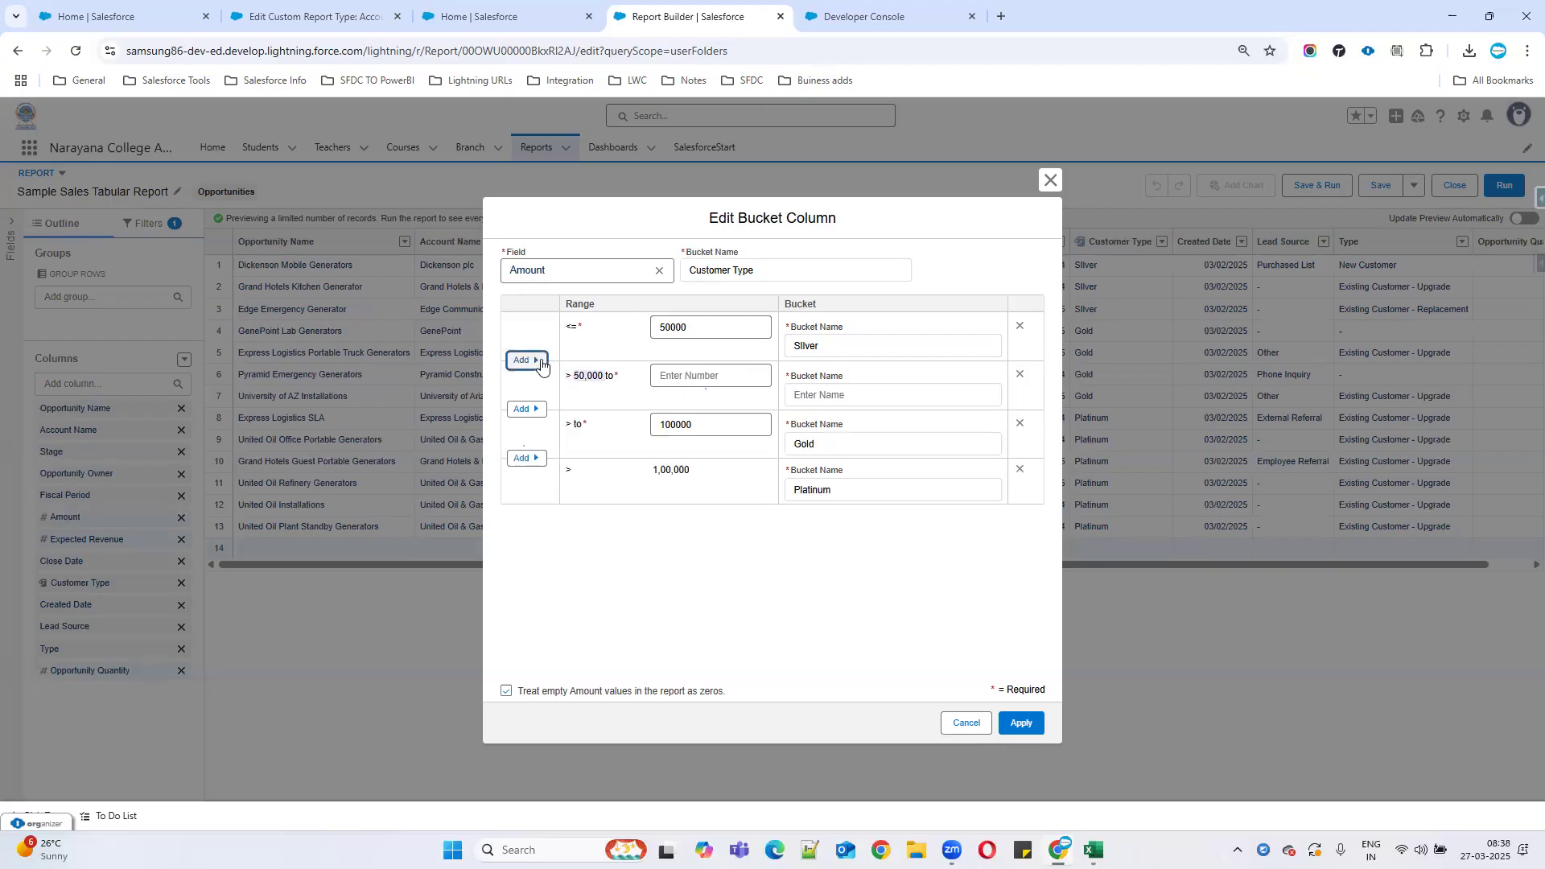
pyautogui.click(1019, 424)
# Give the new range an upper limit of 100000 and name it Gold.
pyautogui.moveTo(566, 379); pyautogui.dragTo(589, 380)
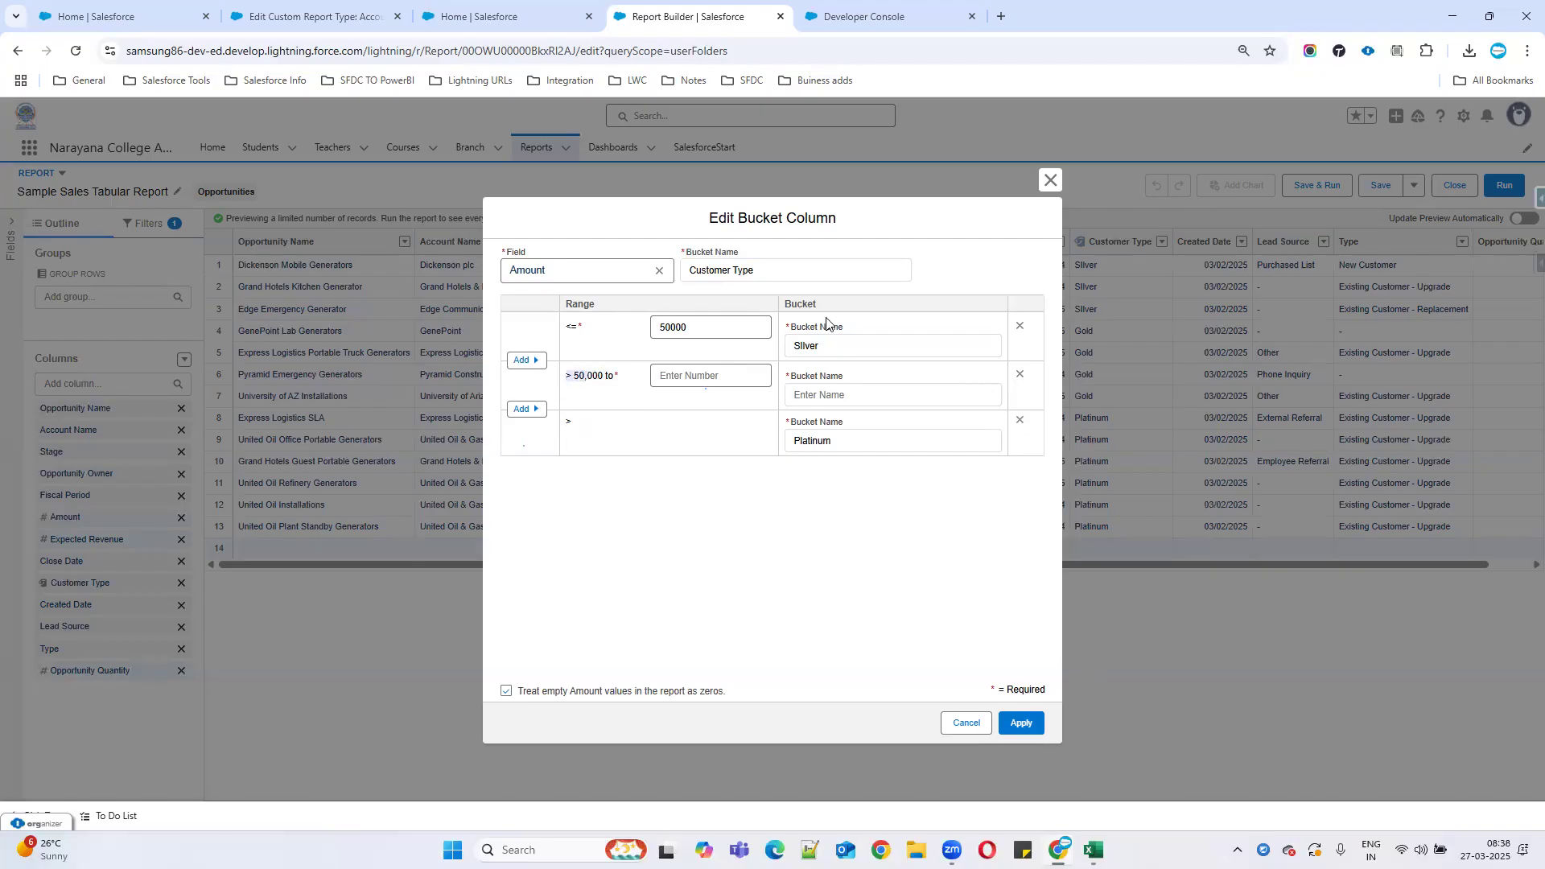
pyautogui.click(682, 377)
pyautogui.write('10')
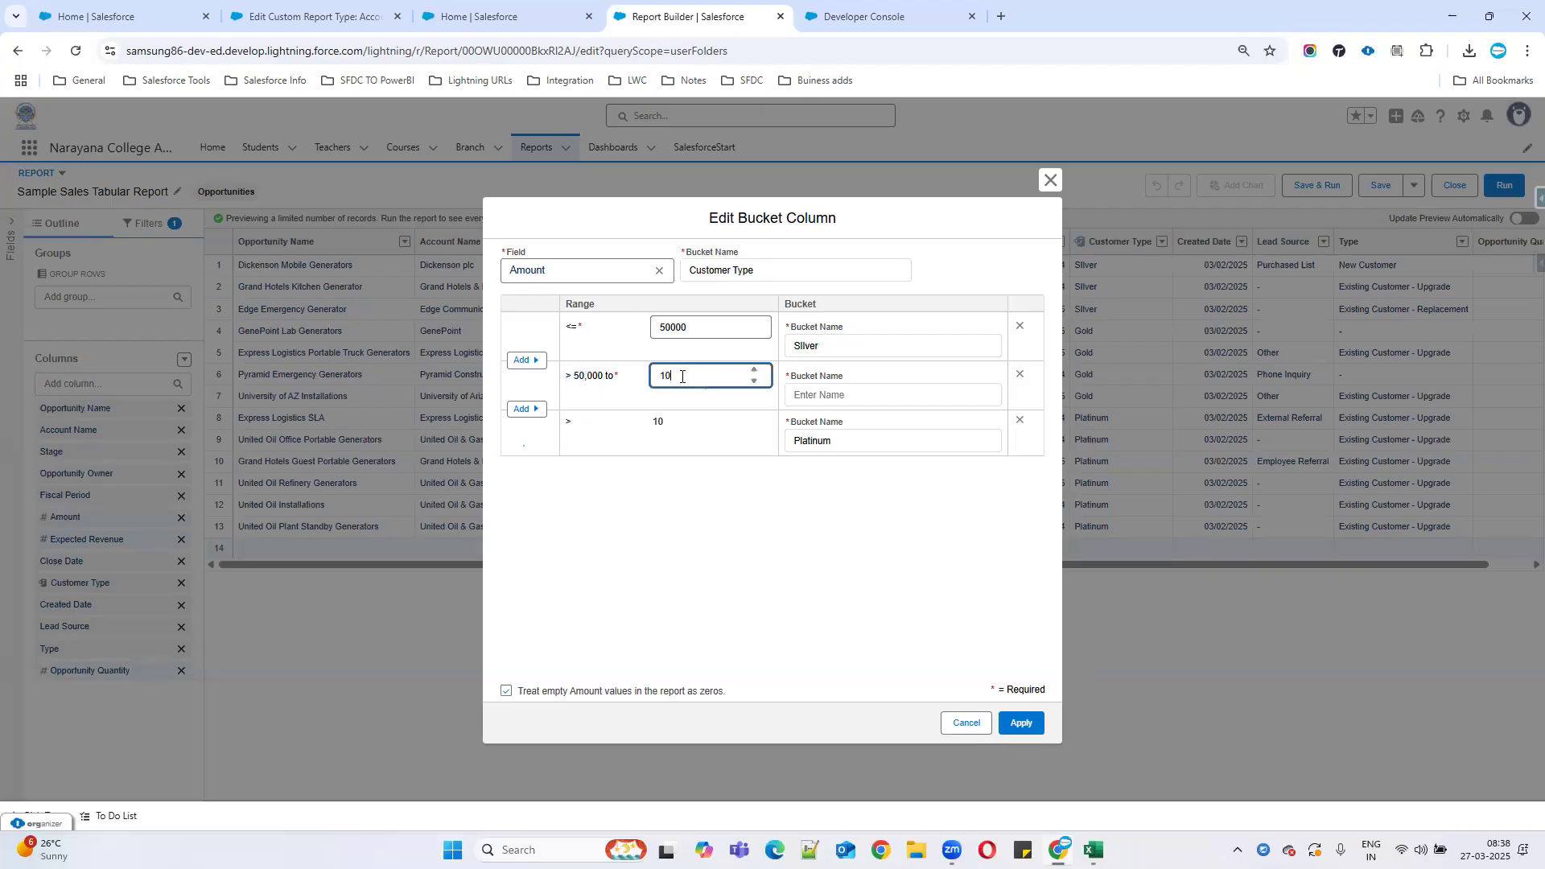
pyautogui.write('0000')
pyautogui.click(869, 394)
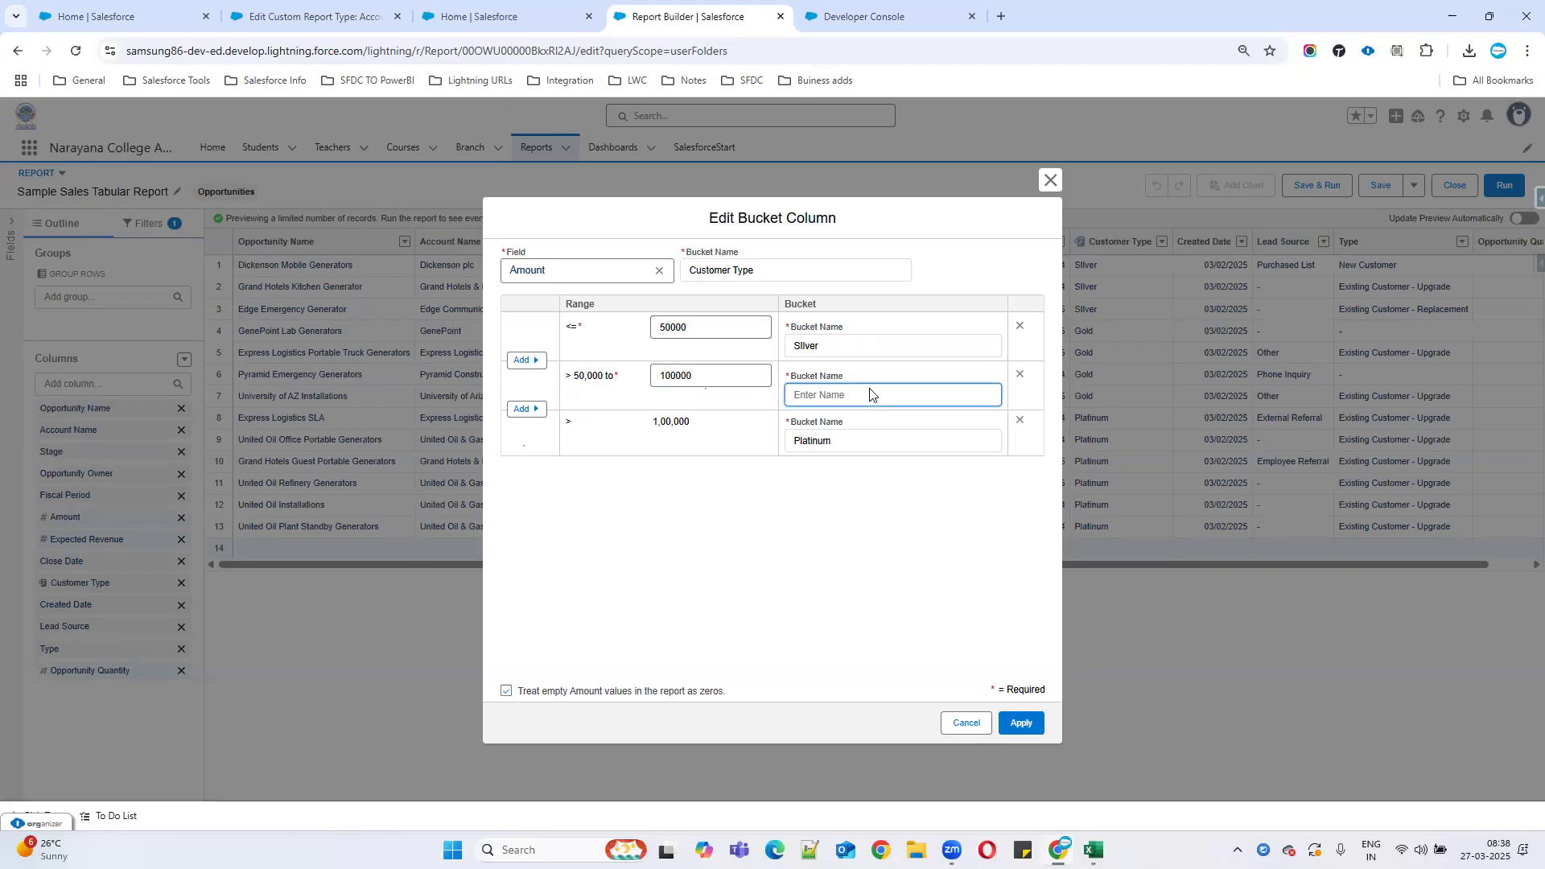
pyautogui.write('Gold')
pyautogui.moveTo(618, 446); pyautogui.dragTo(712, 444)
pyautogui.click(665, 375)
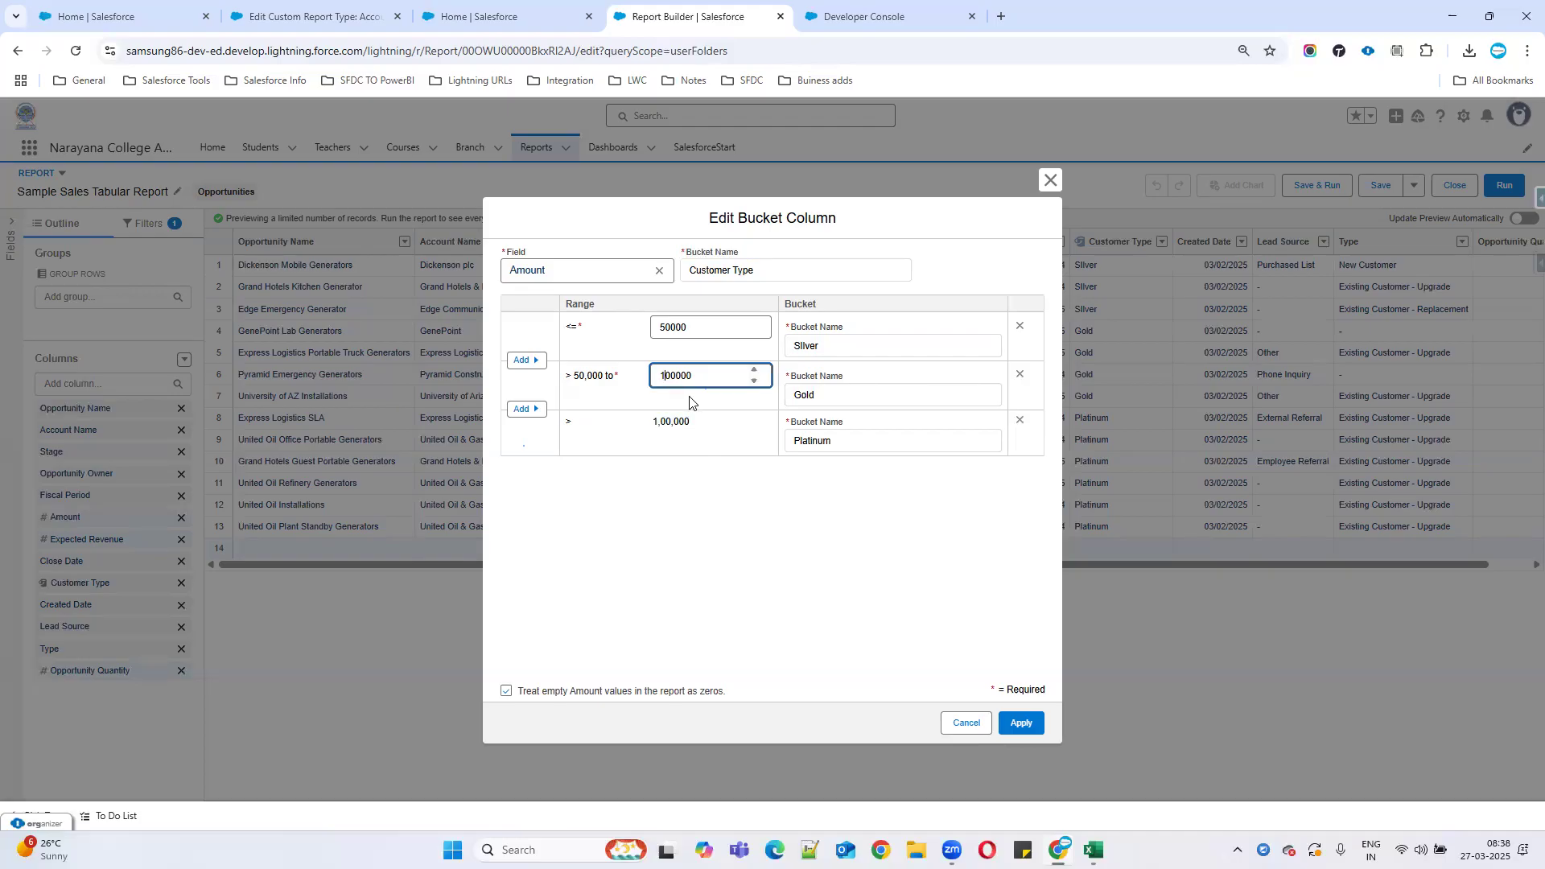
pyautogui.click(696, 425)
pyautogui.click(870, 445)
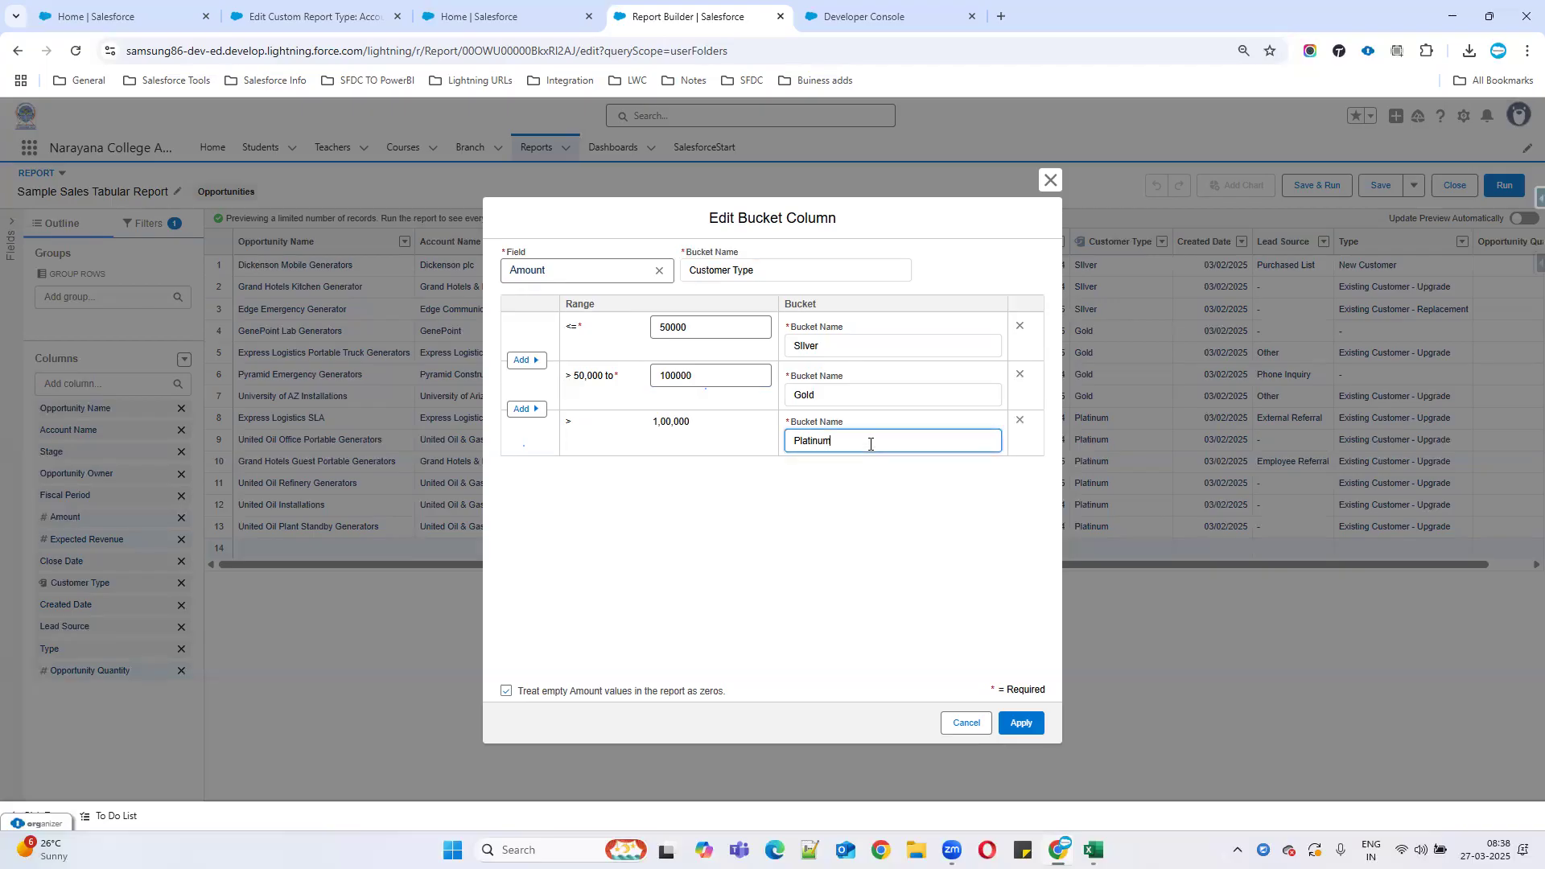
# Apply the bucket ranges, save and run the report, and check the Expected Revenue values.
pyautogui.click(1022, 723)
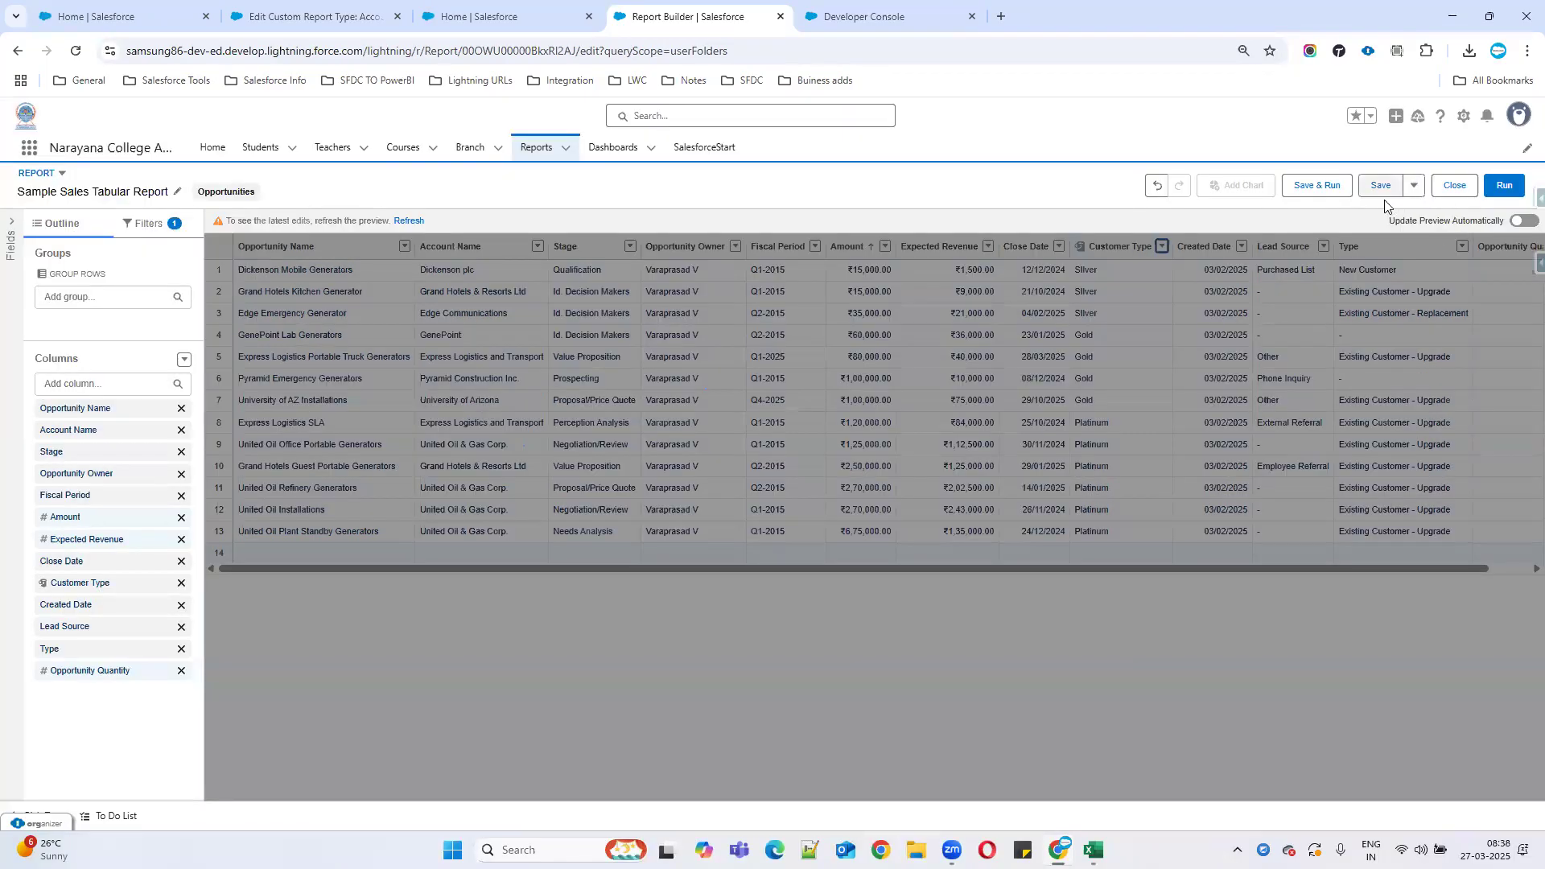
pyautogui.click(1319, 188)
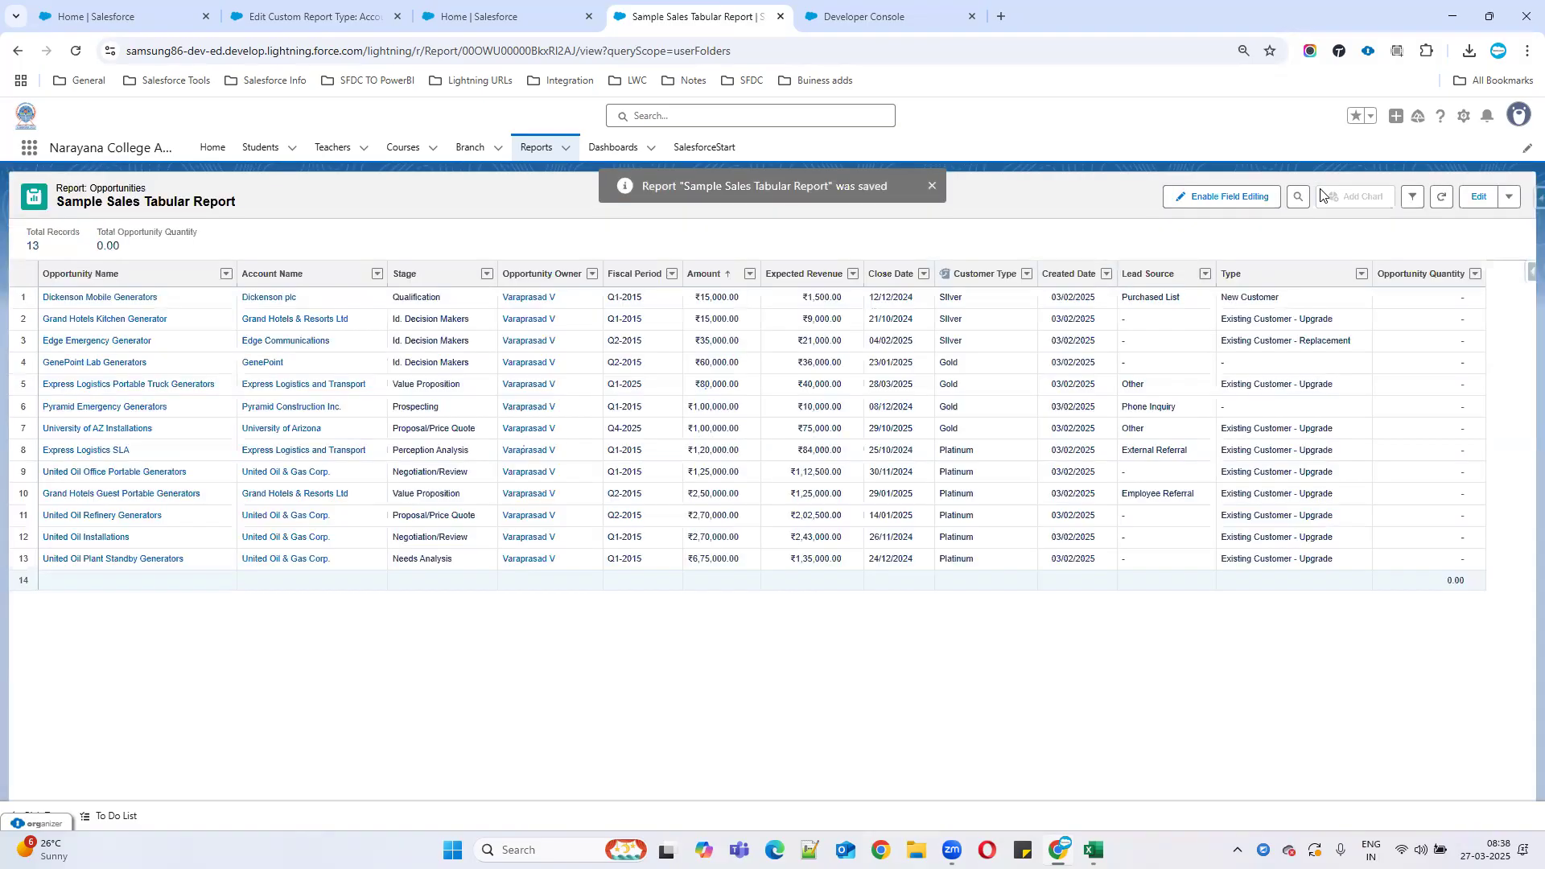
pyautogui.click(793, 389)
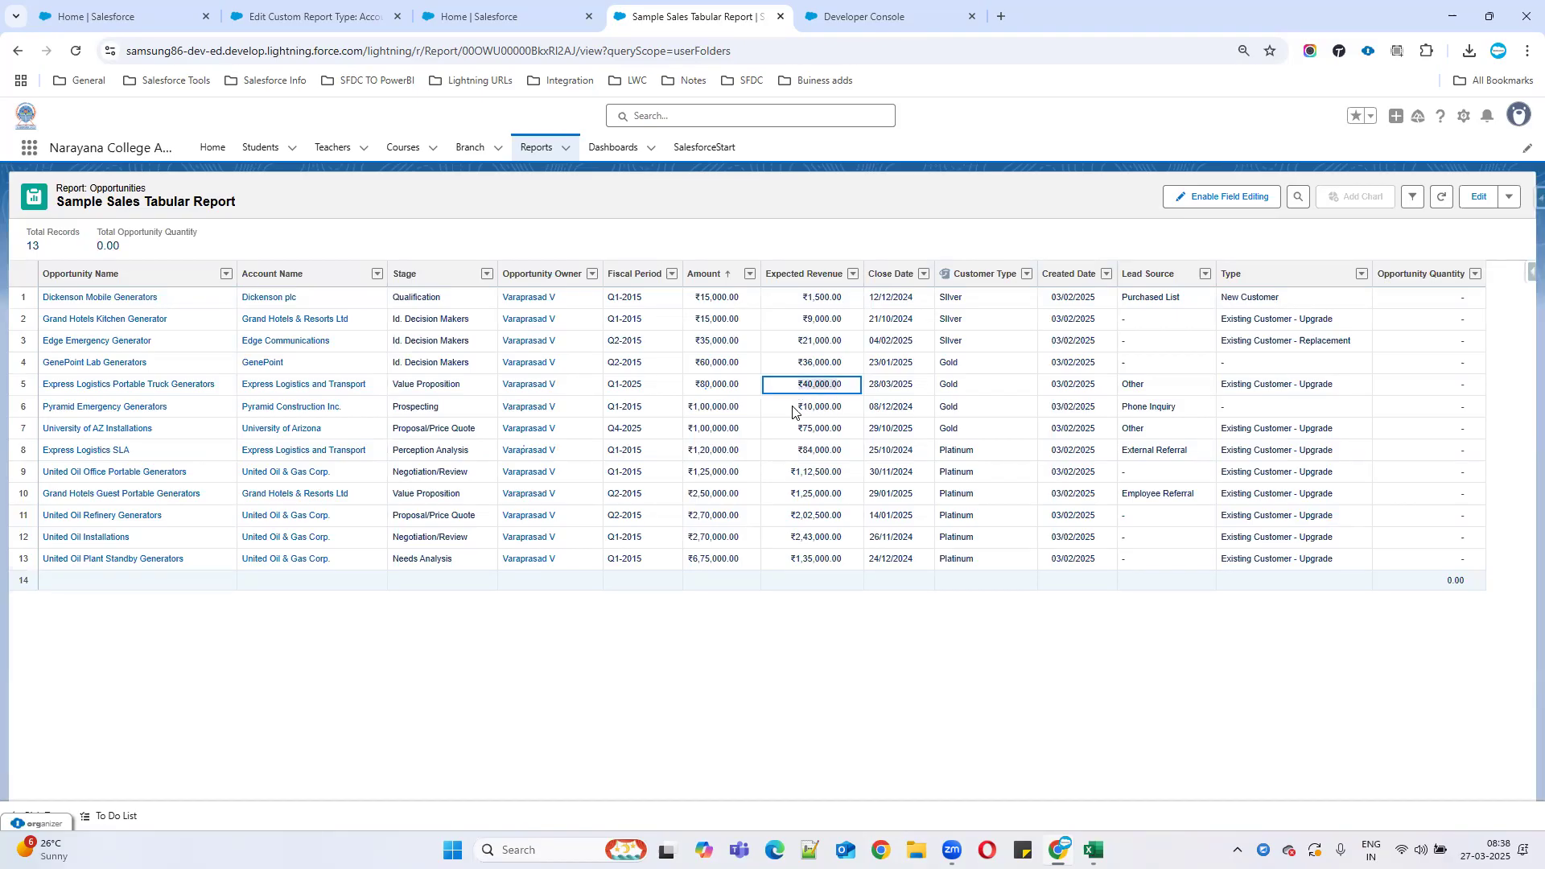
pyautogui.click(789, 434)
pyautogui.moveTo(789, 434); pyautogui.dragTo(841, 435)
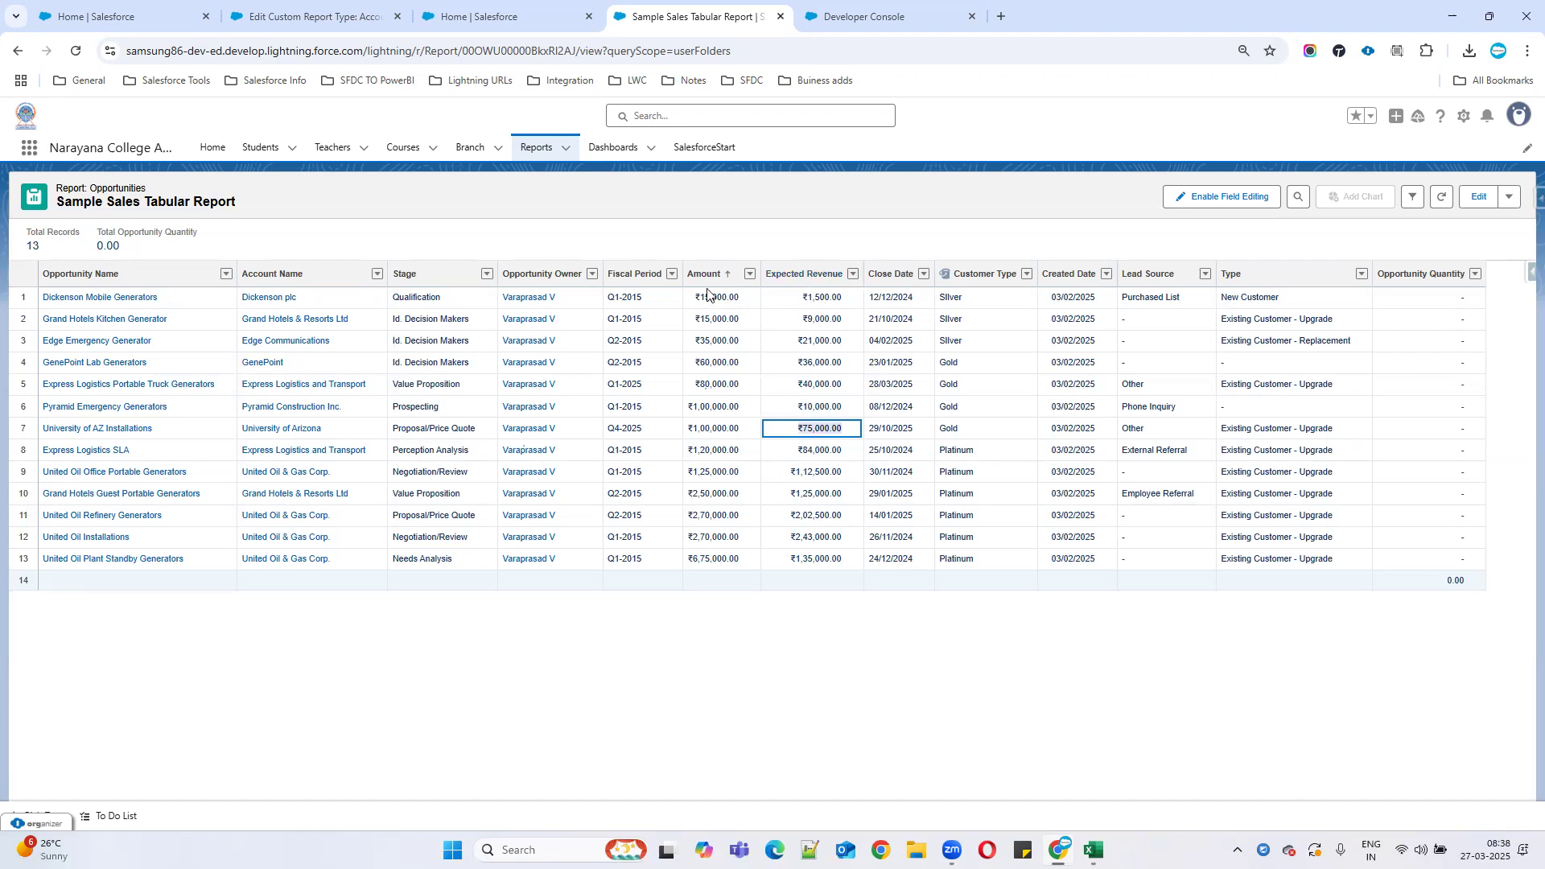
# Remove the Expected Revenue column from the report.
pyautogui.moveTo(992, 273); pyautogui.dragTo(800, 274)
pyautogui.click(853, 273)
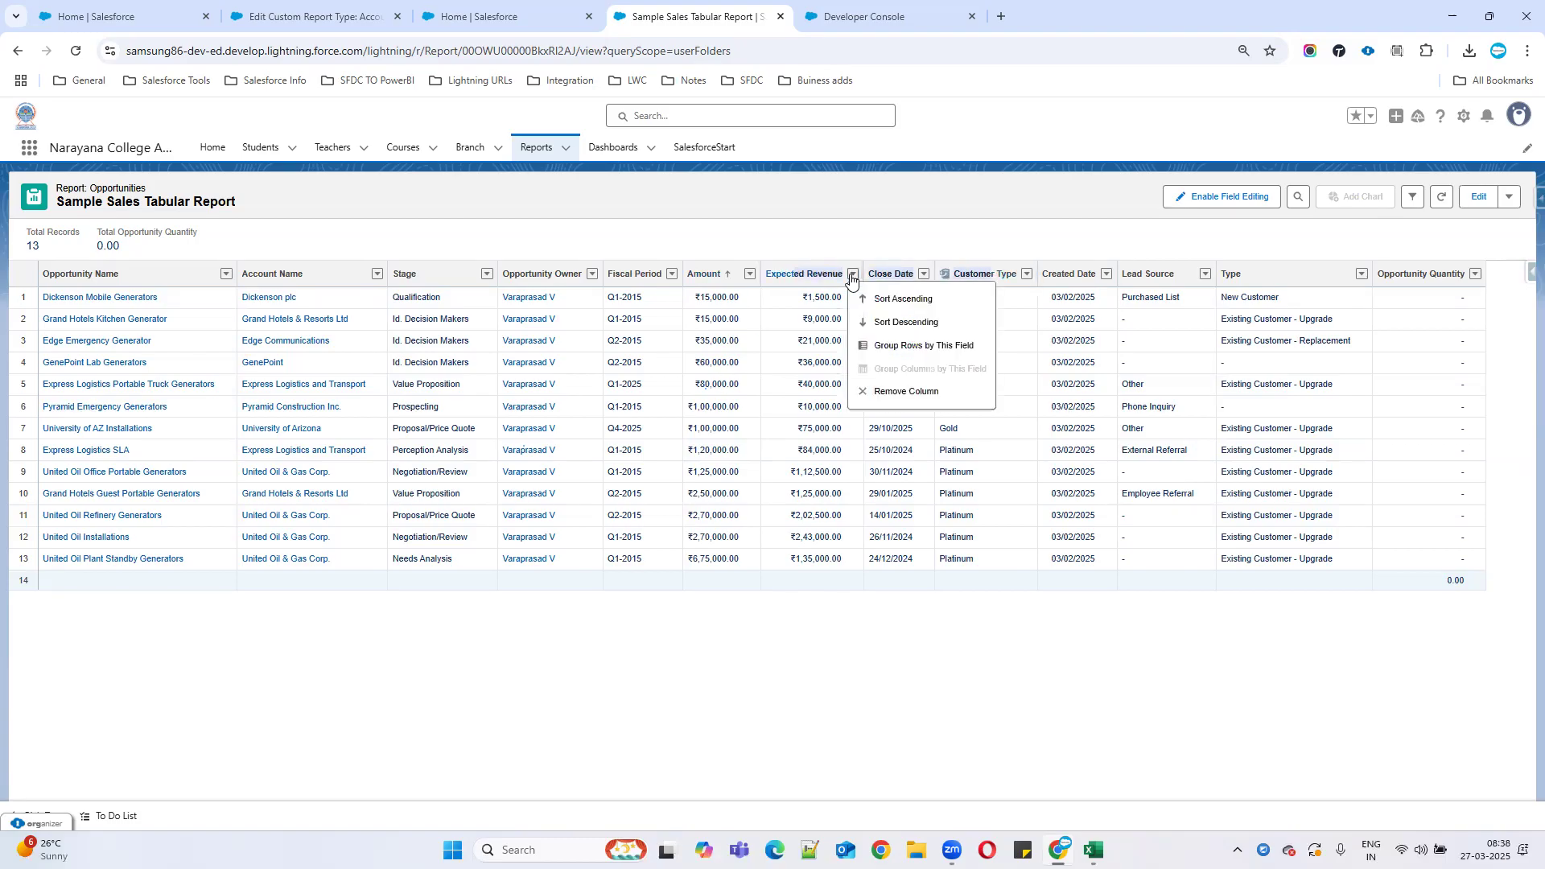
pyautogui.click(901, 391)
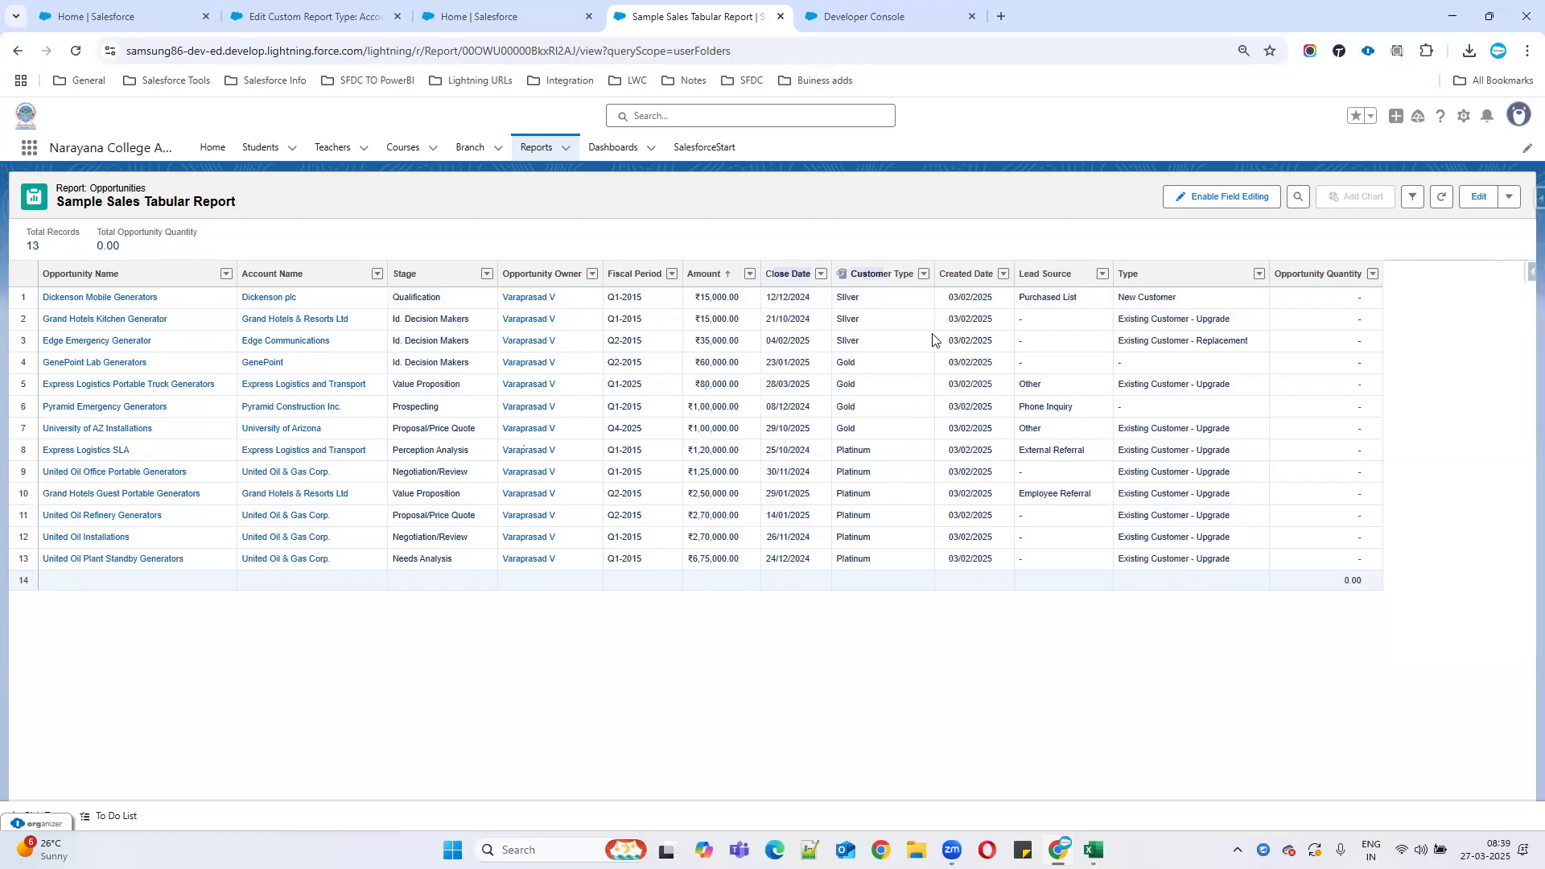
# Group rows by Customer Type, hide detail rows to show tier counts, and save the report.
pyautogui.click(924, 274)
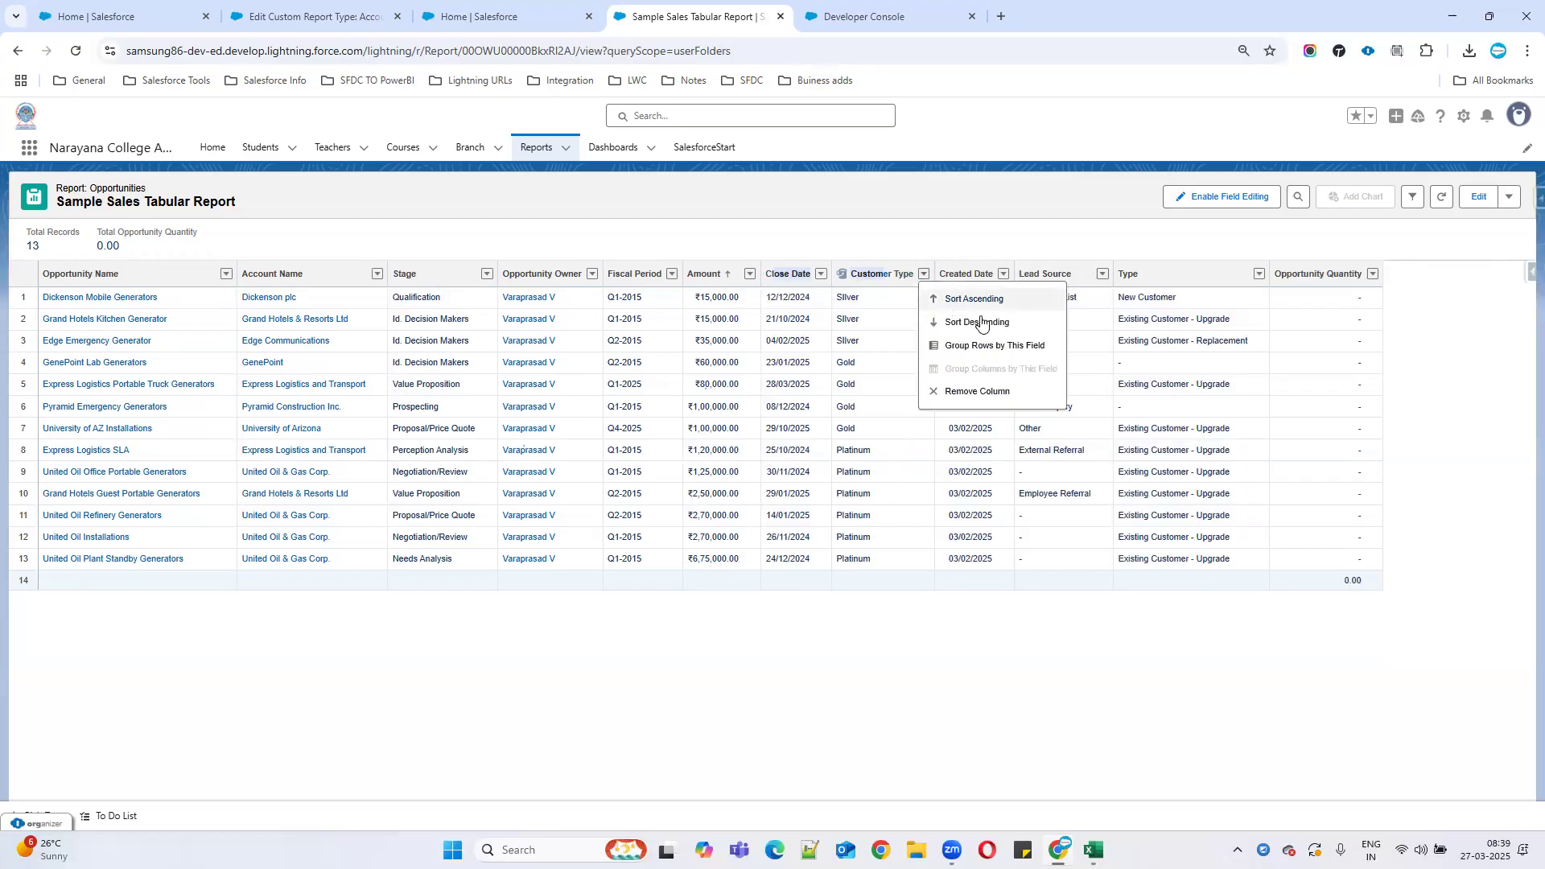
pyautogui.click(967, 347)
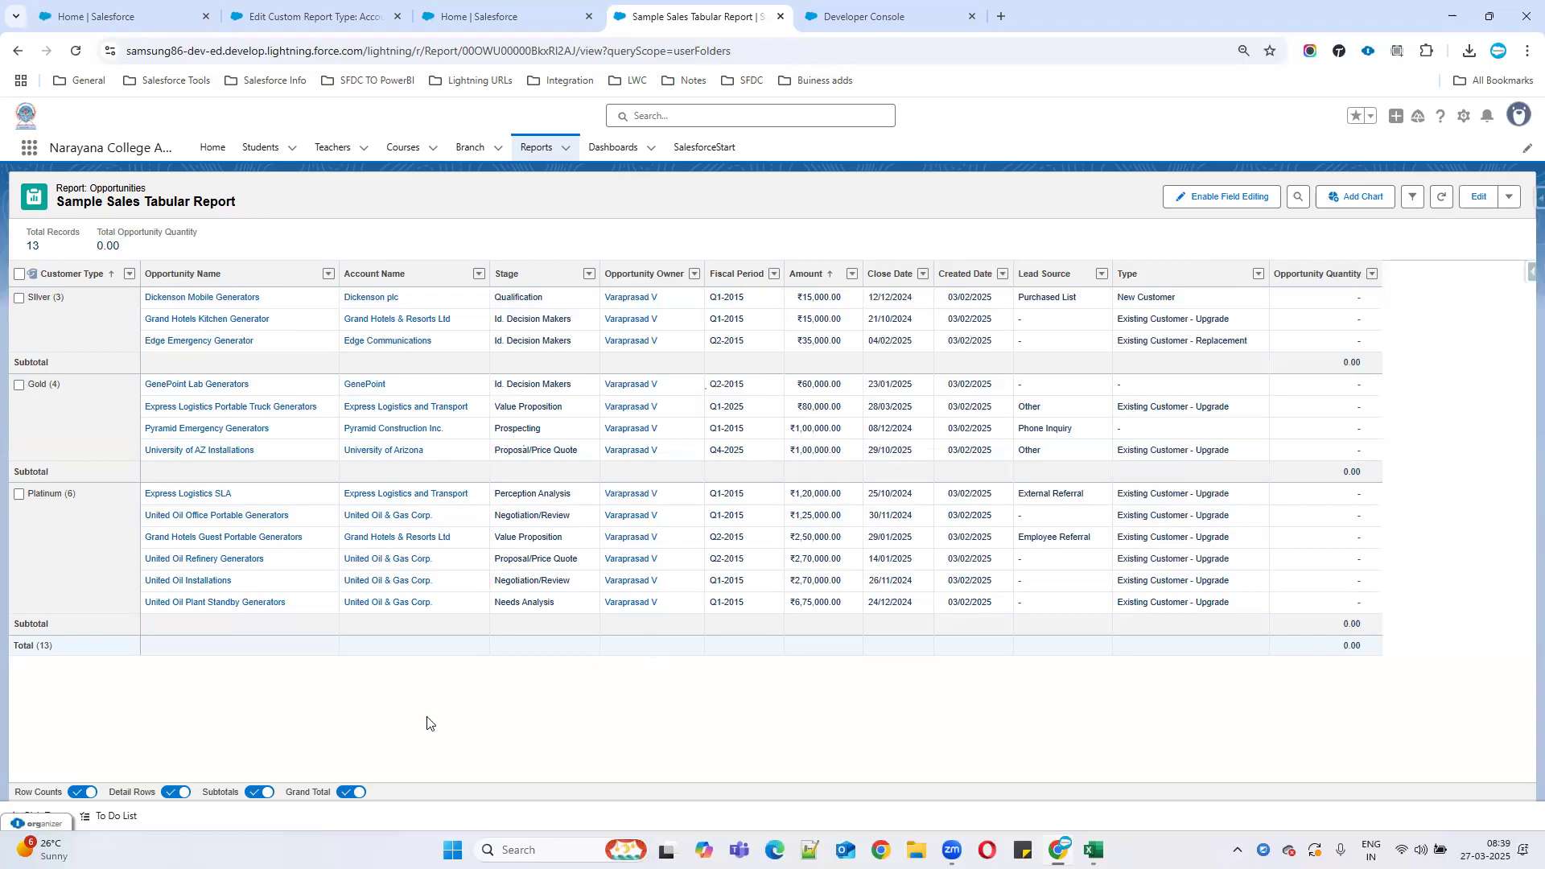
pyautogui.click(169, 793)
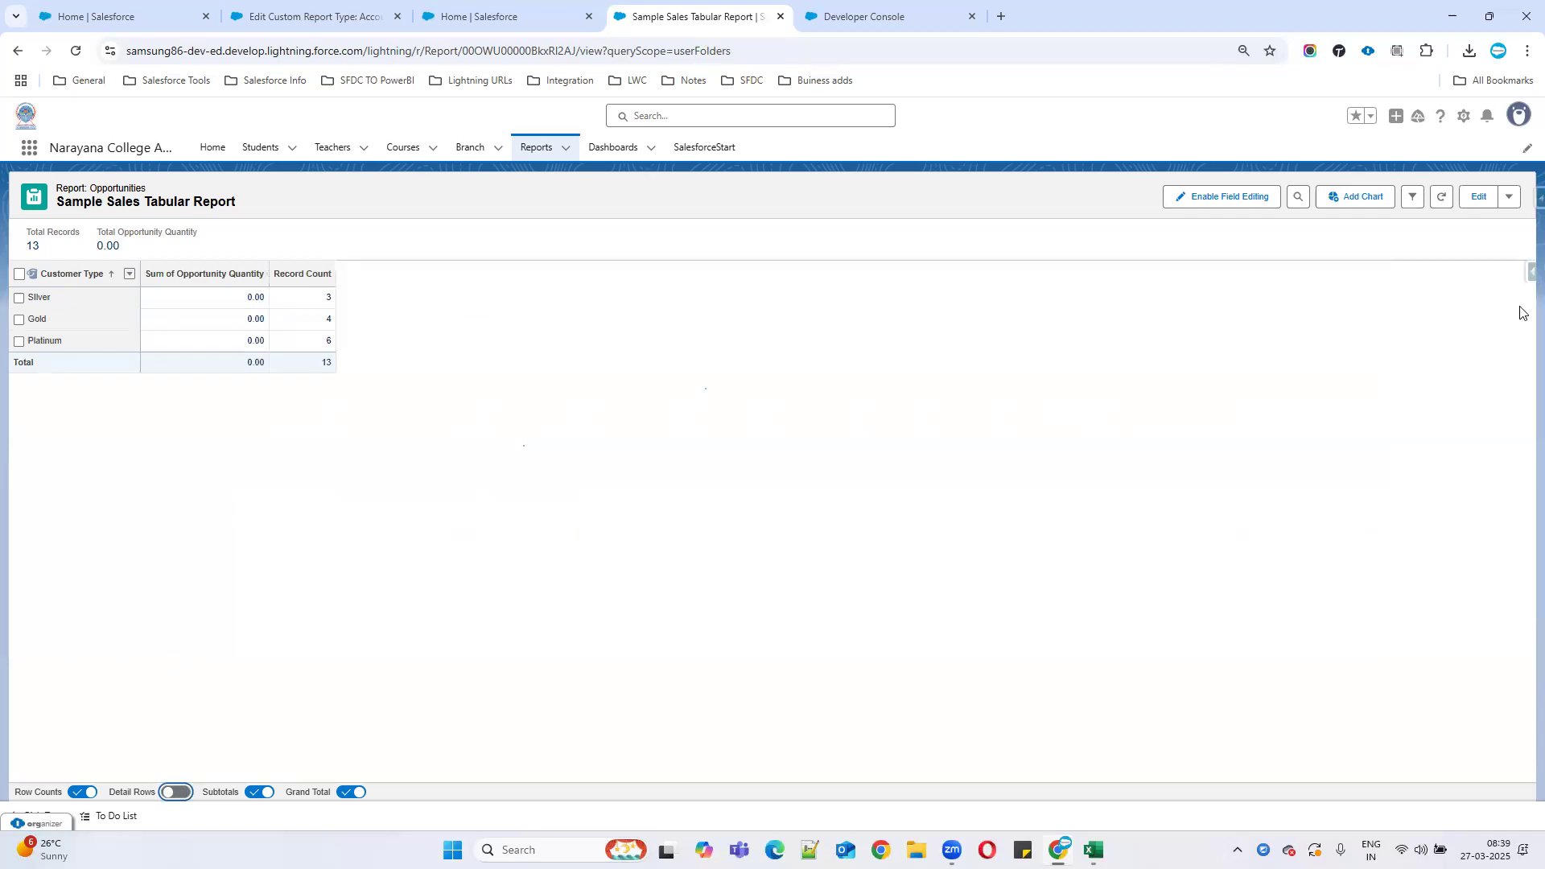
pyautogui.click(1509, 197)
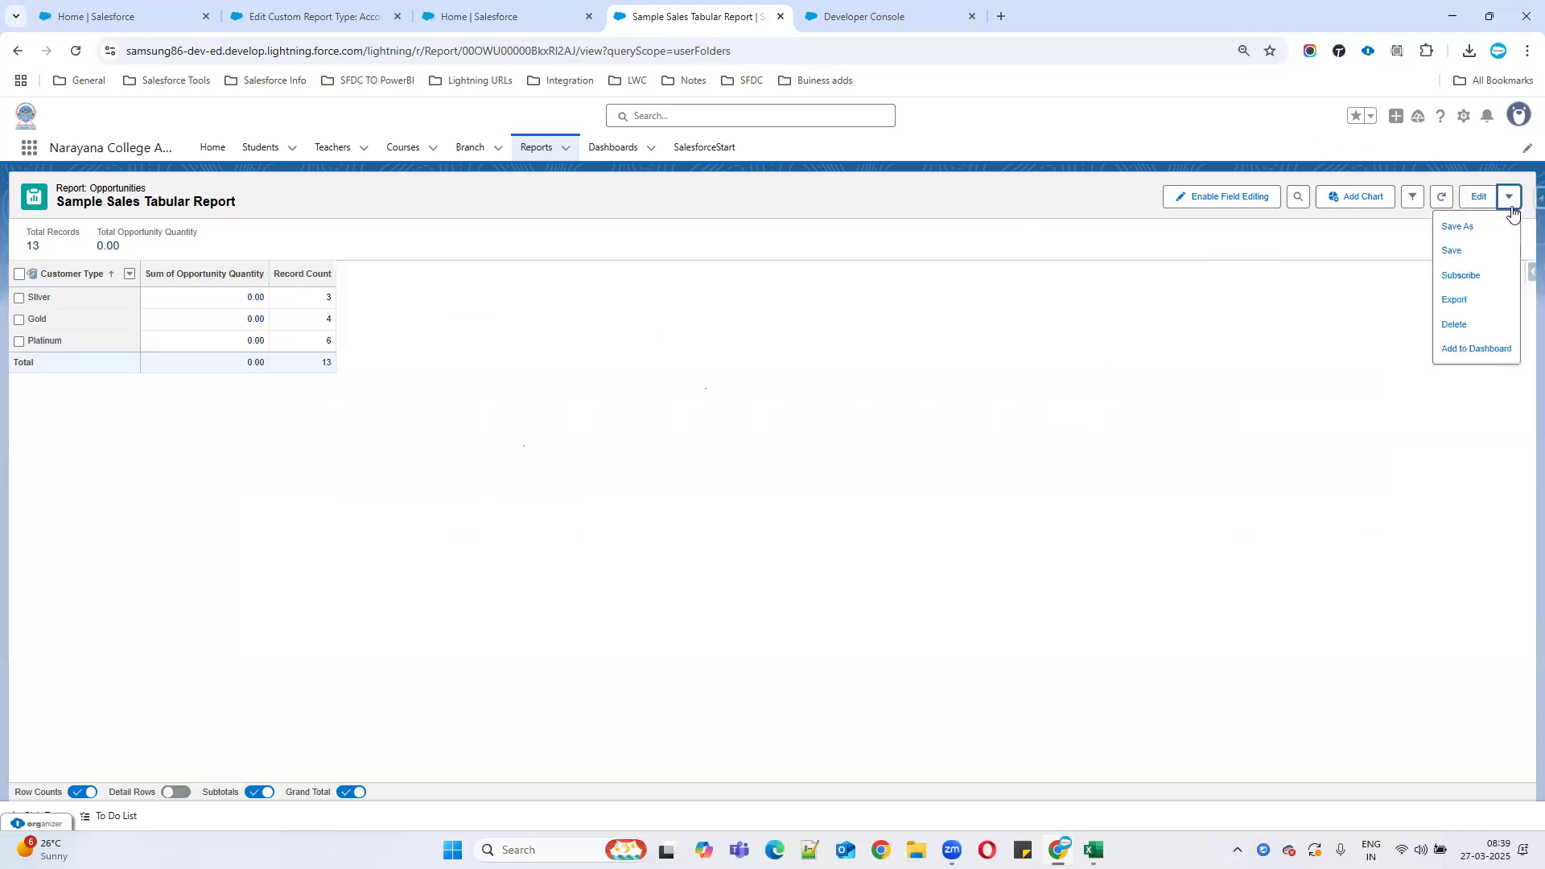
pyautogui.click(1455, 253)
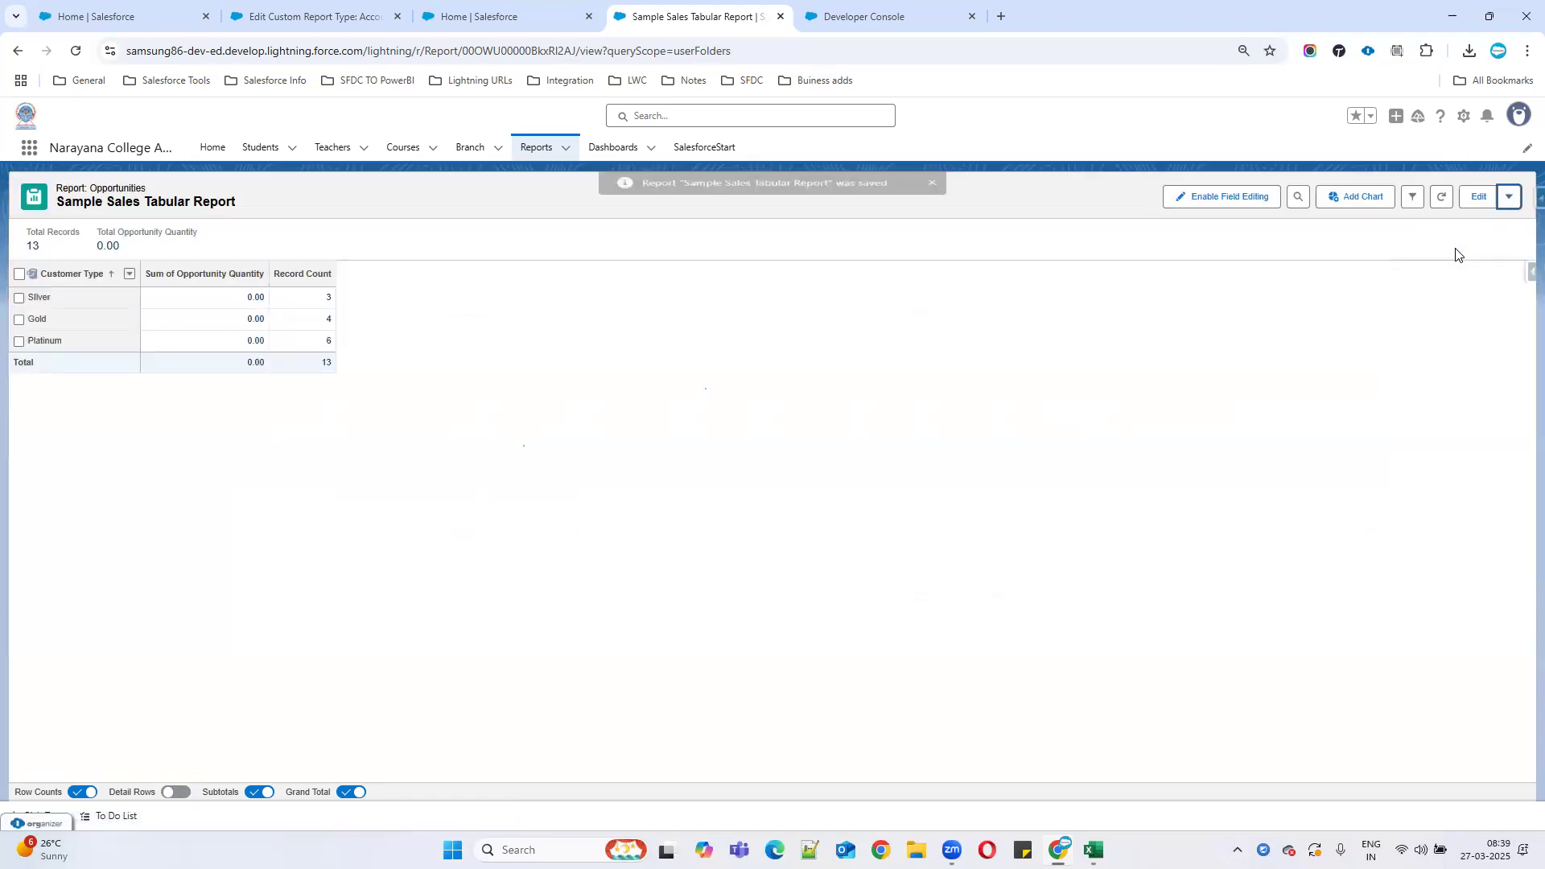
# In the Developer Console notes, add 'Bucket' and 'Dashboard: Pictorial reprention of report.' with 'SUmmary and Matrix'.
pyautogui.click(936, 30)
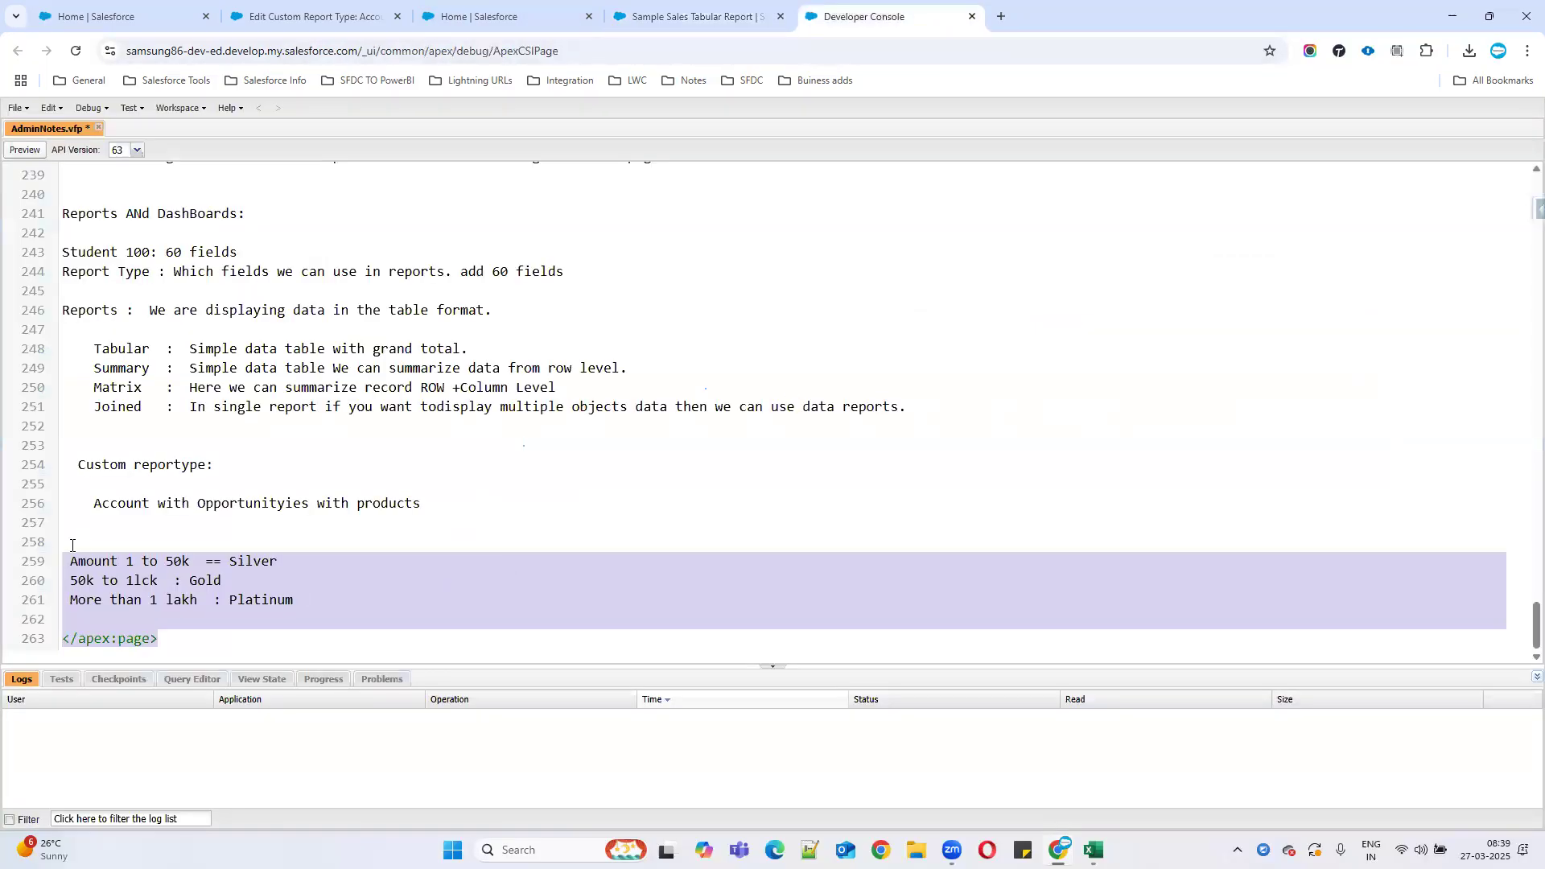
pyautogui.click(72, 546)
pyautogui.write('Bucket:')
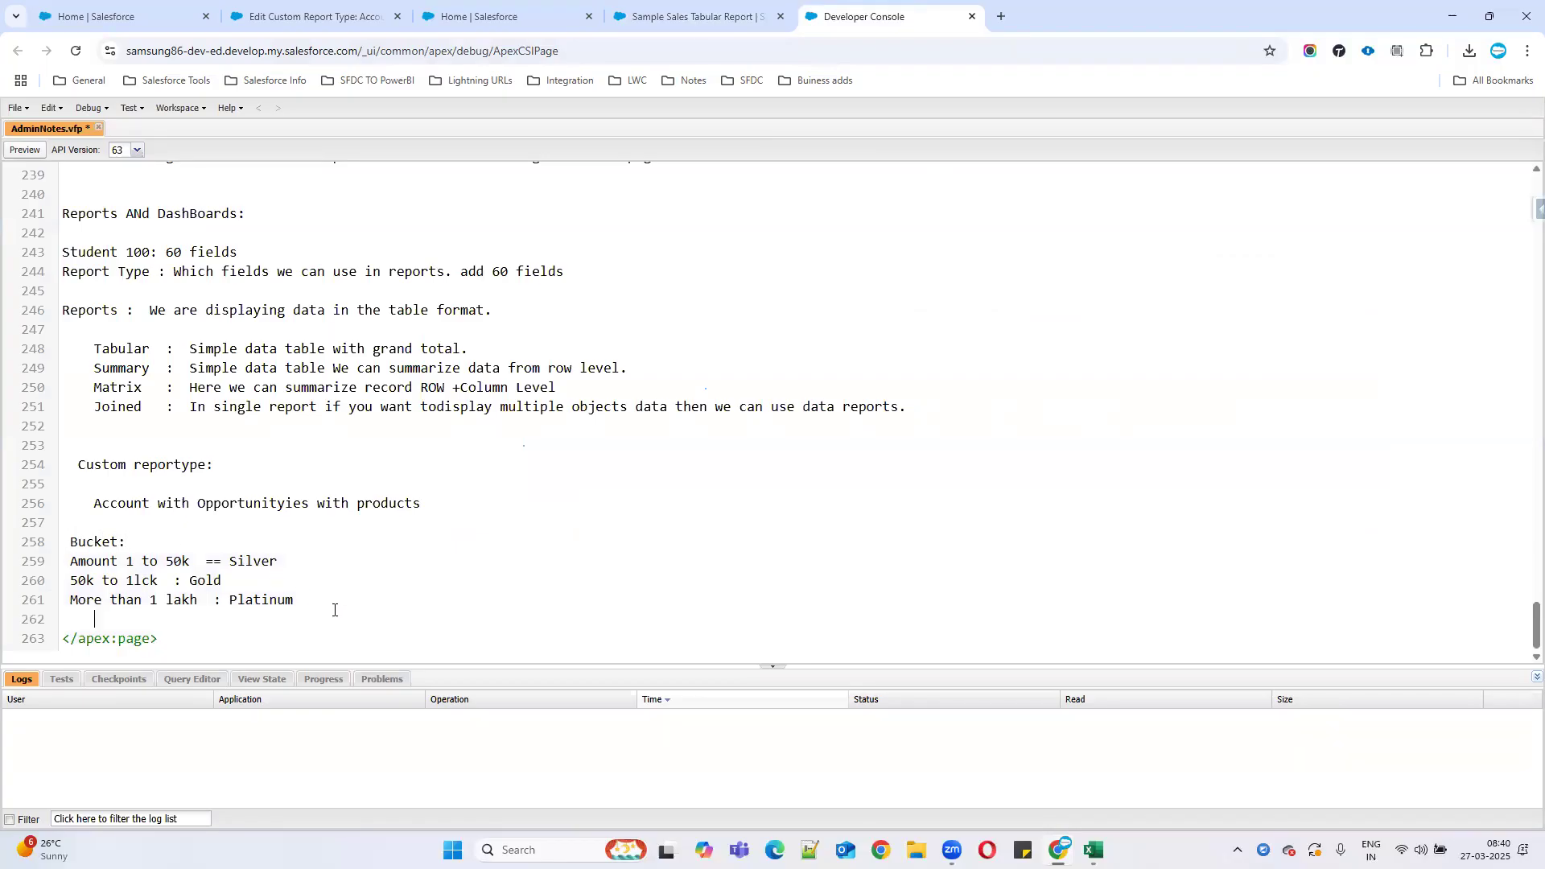
pyautogui.press('Return')
pyautogui.press('Return')
pyautogui.press('Return')
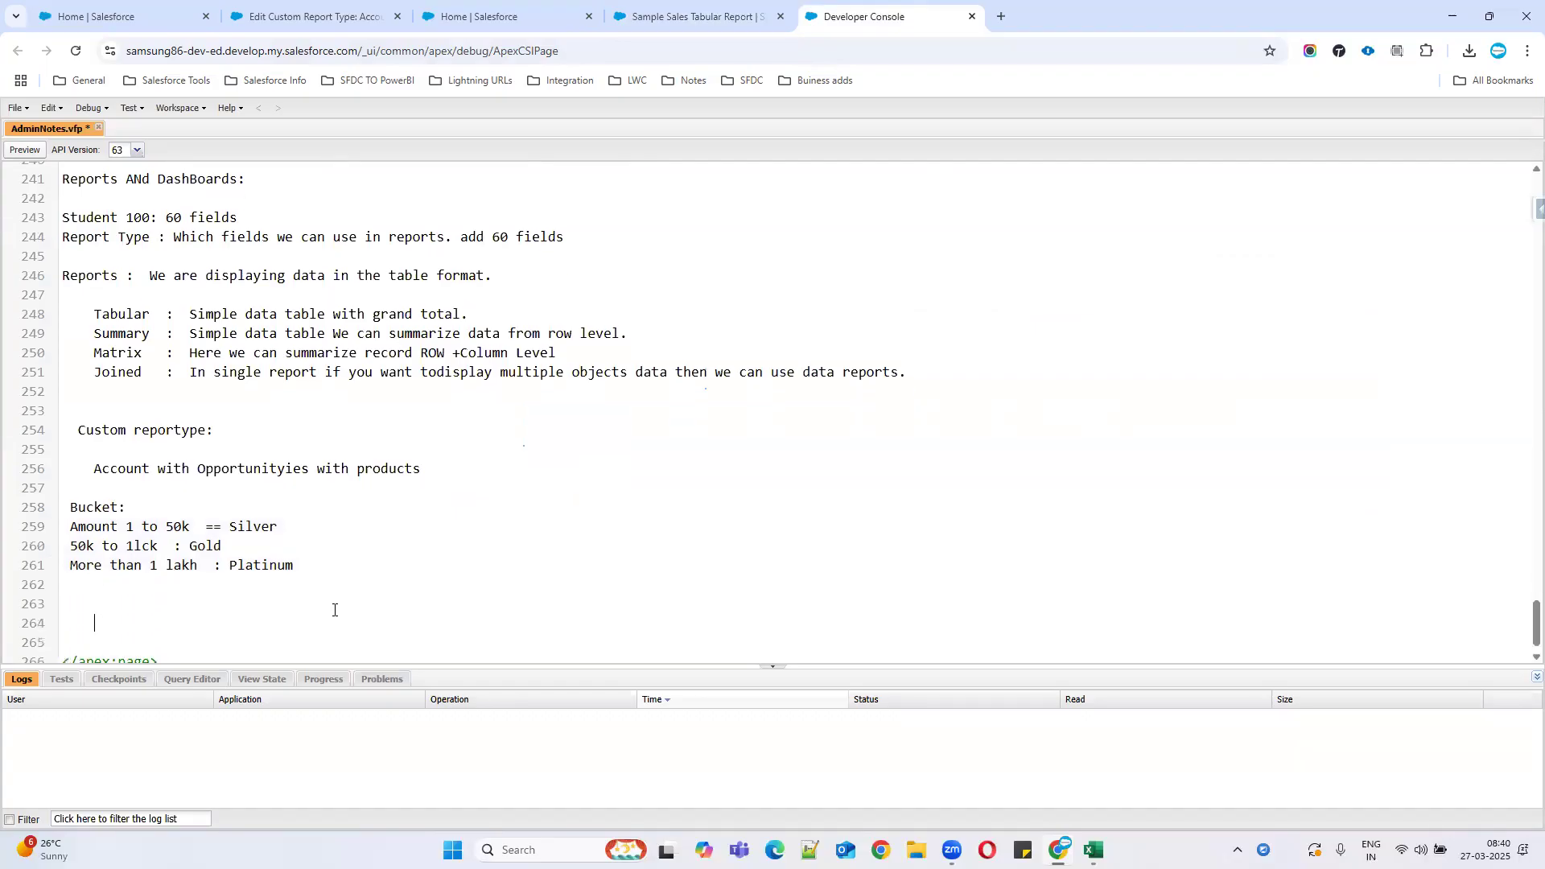
pyautogui.write('Dashboard: Pictorial reprent')
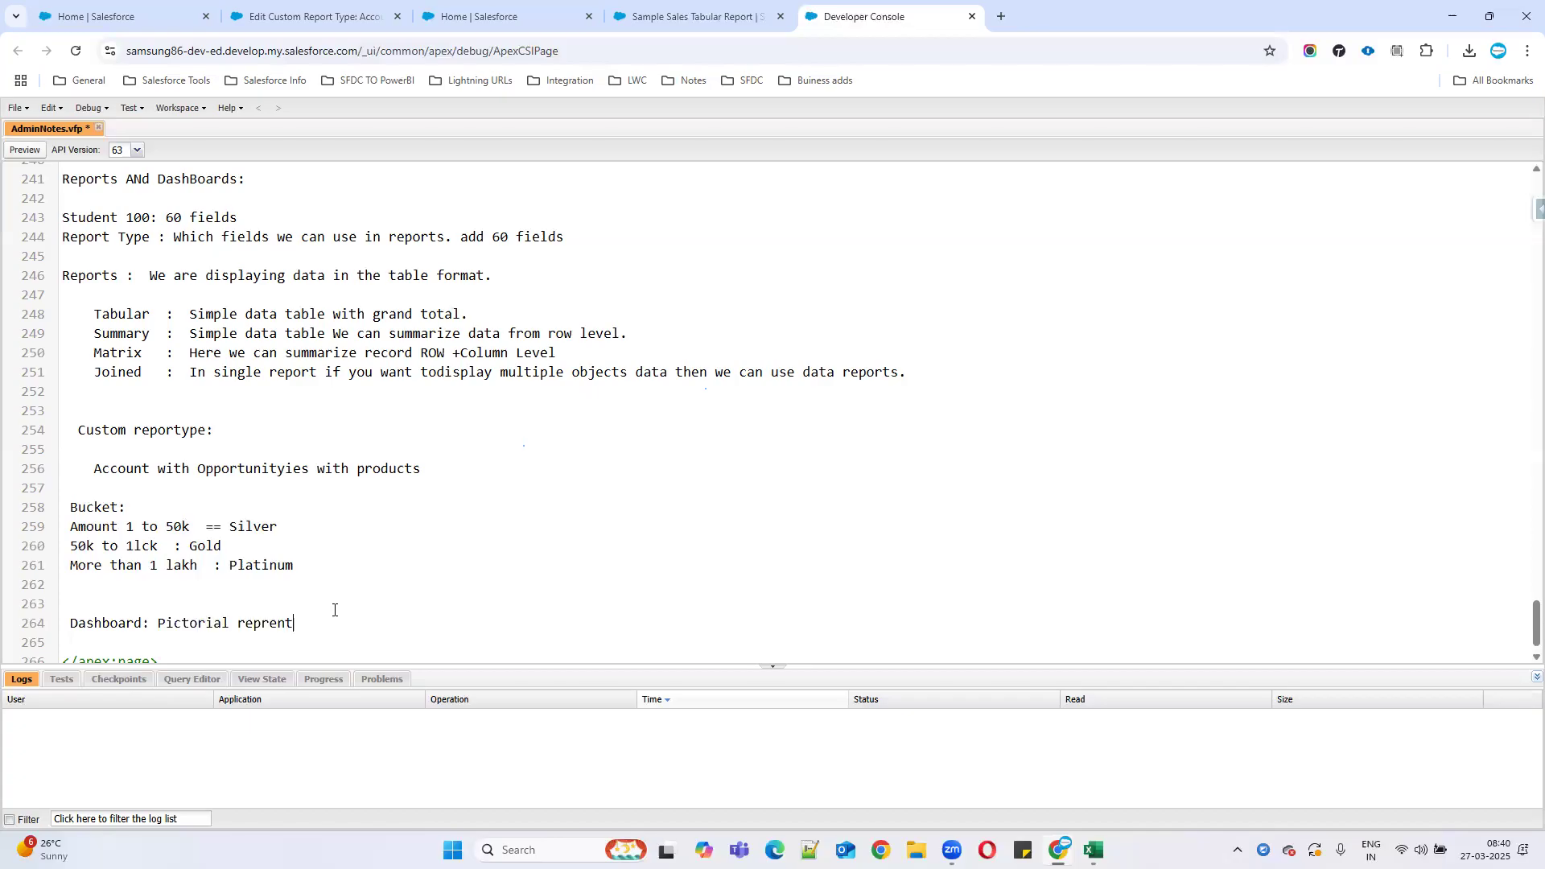
pyautogui.write('ion of report.')
pyautogui.press('Return')
pyautogui.press('Return')
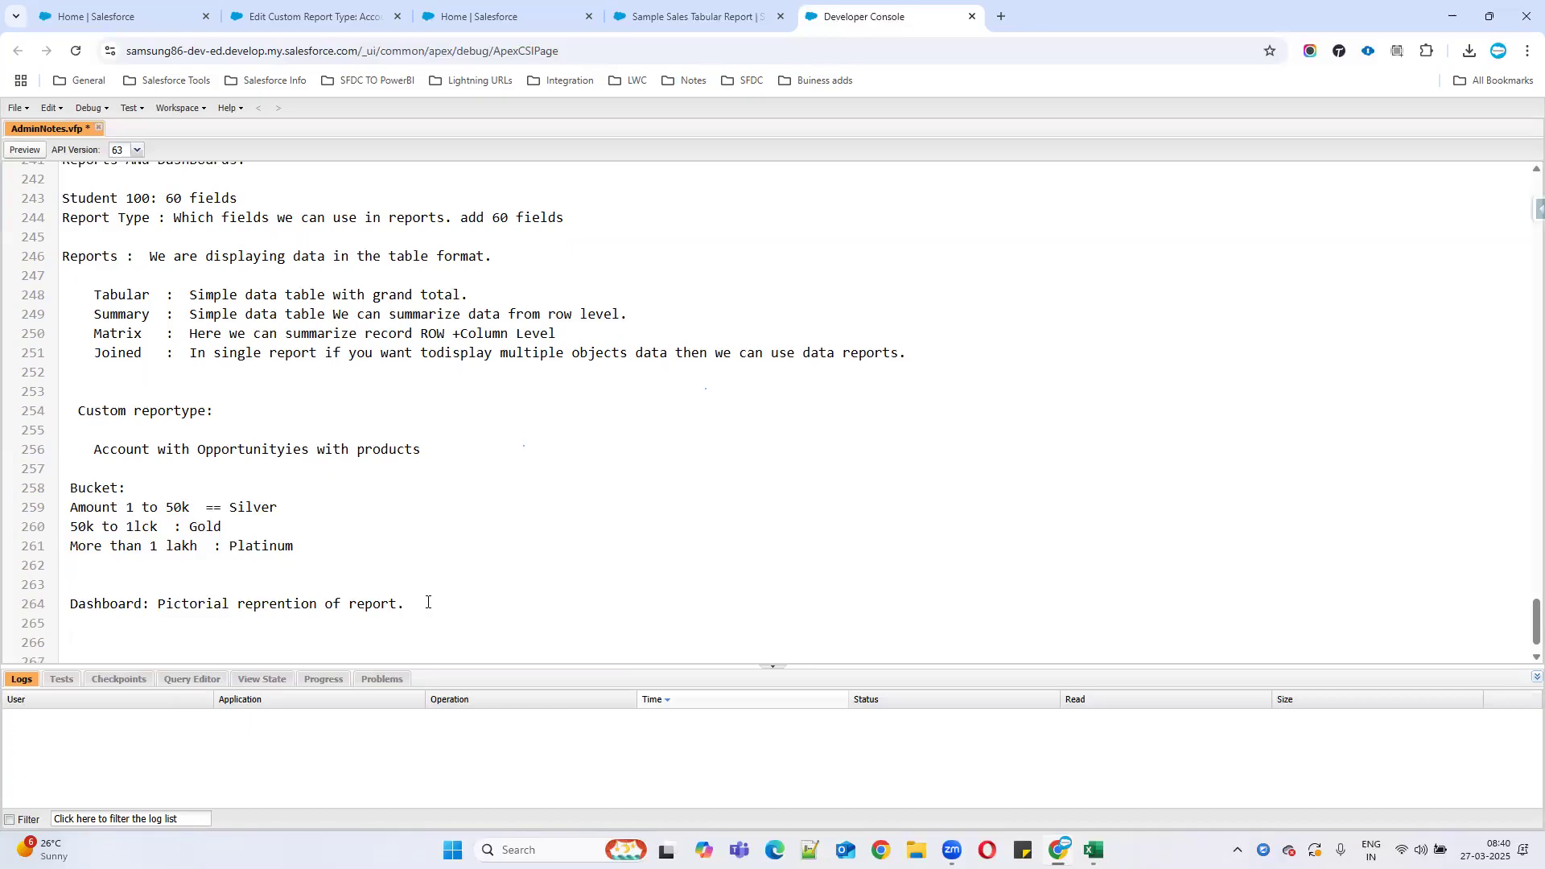
pyautogui.write('SUmmary and Matrix.')
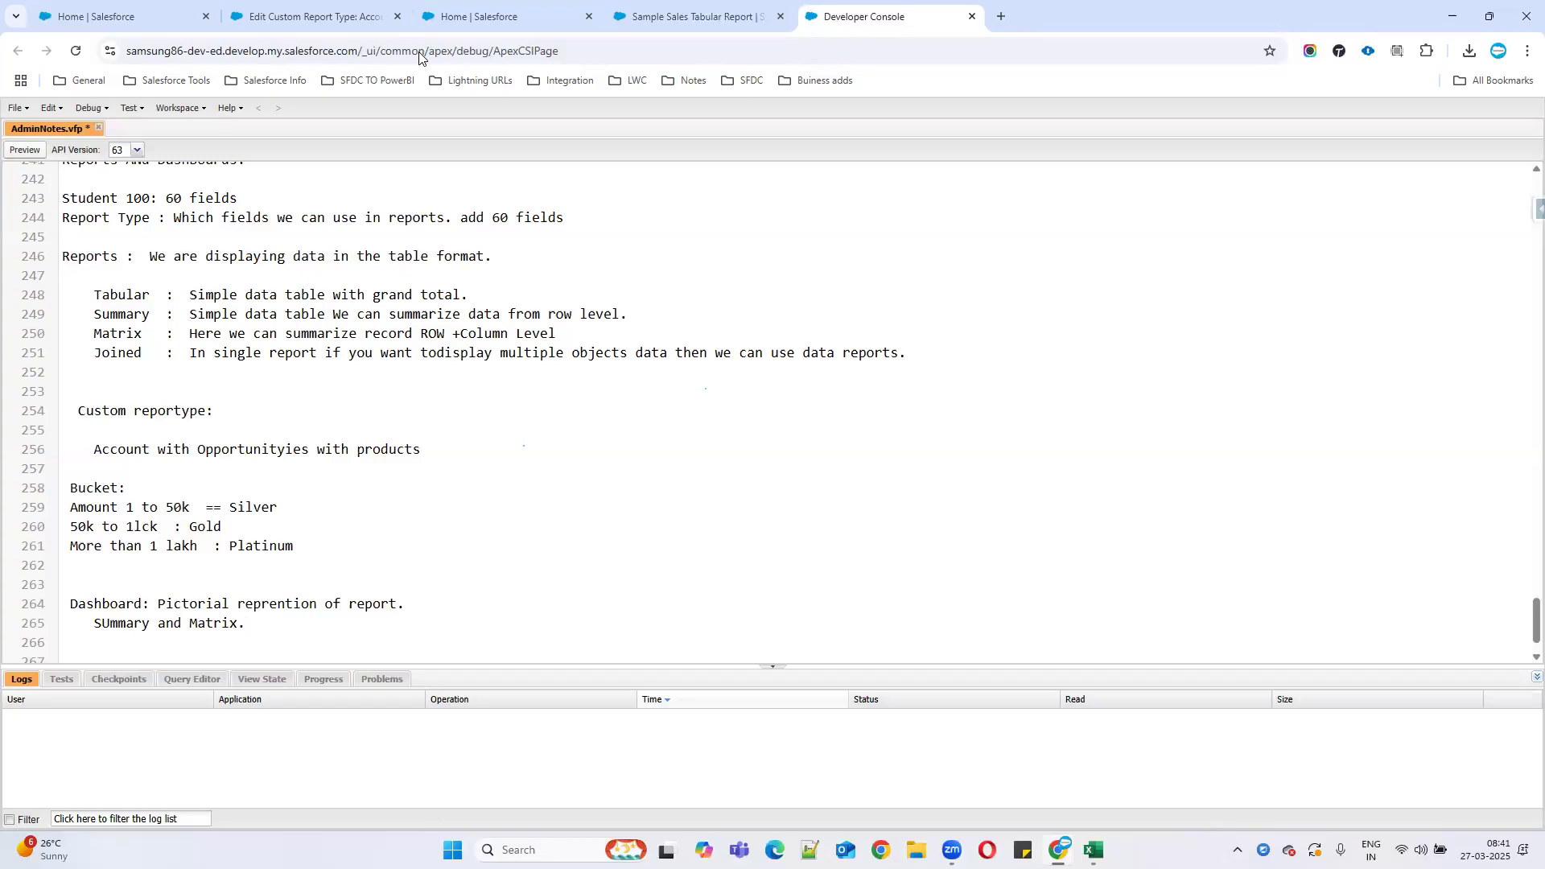
# Return to Salesforce and switch to Lightning Experience.
pyautogui.click(451, 16)
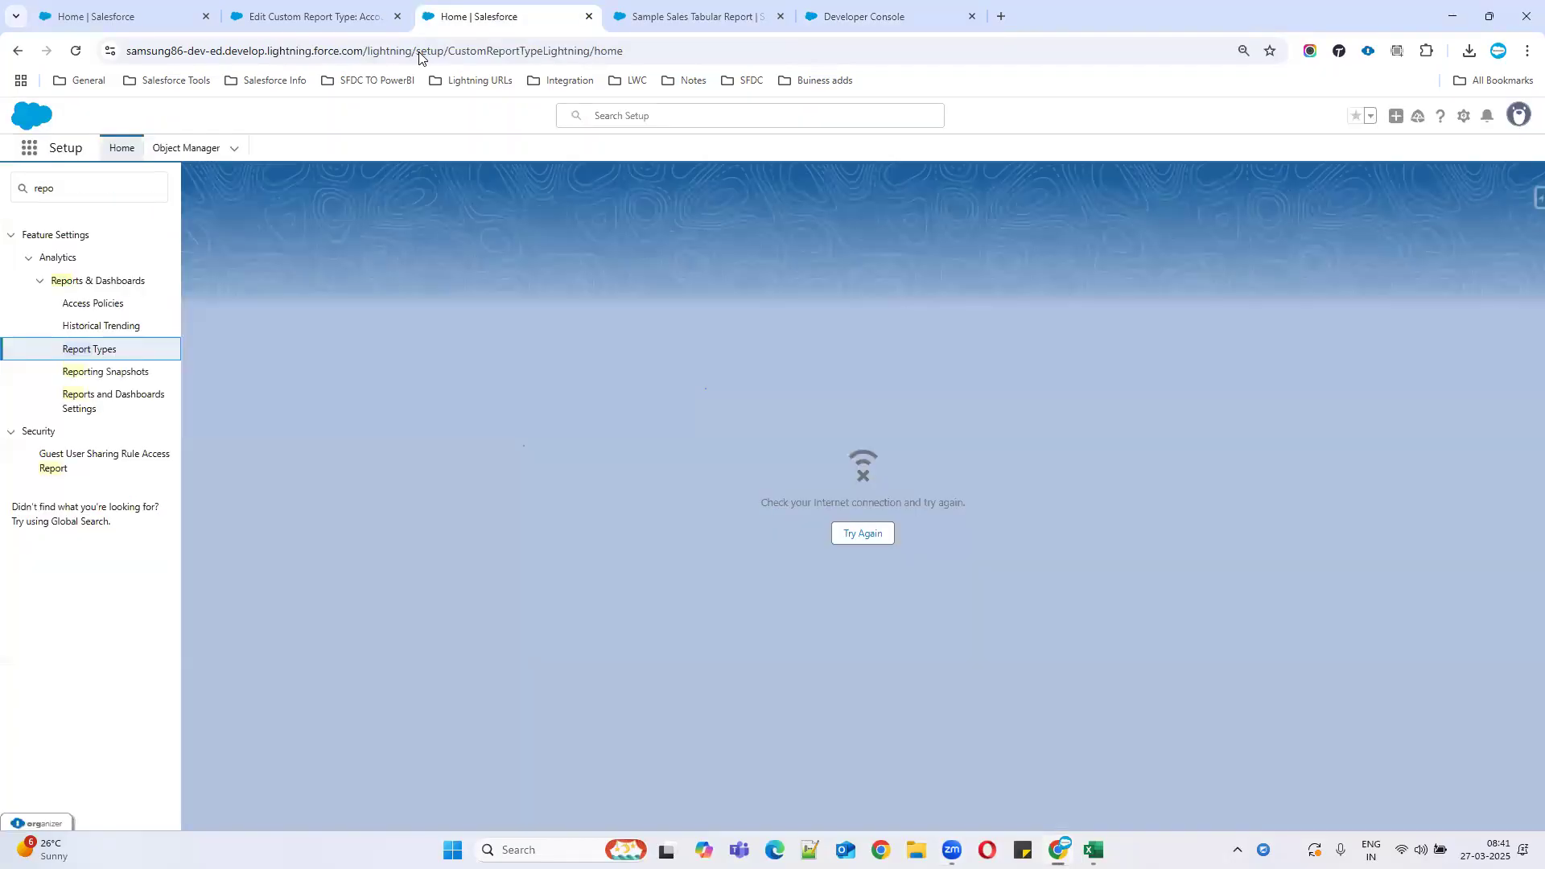
pyautogui.click(309, 48)
pyautogui.click(320, 17)
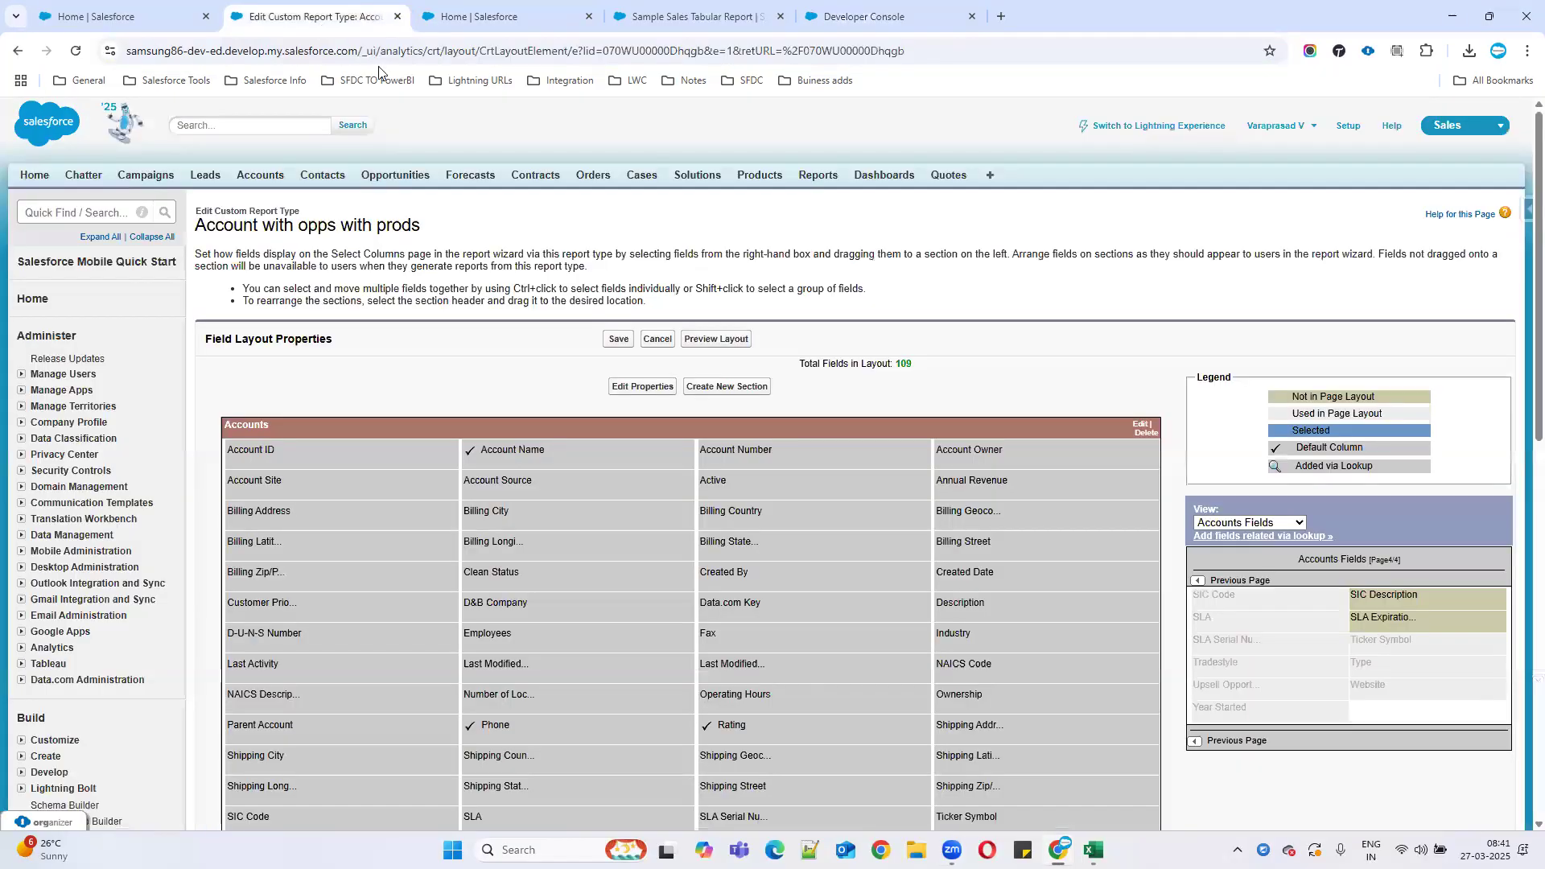
pyautogui.click(1186, 127)
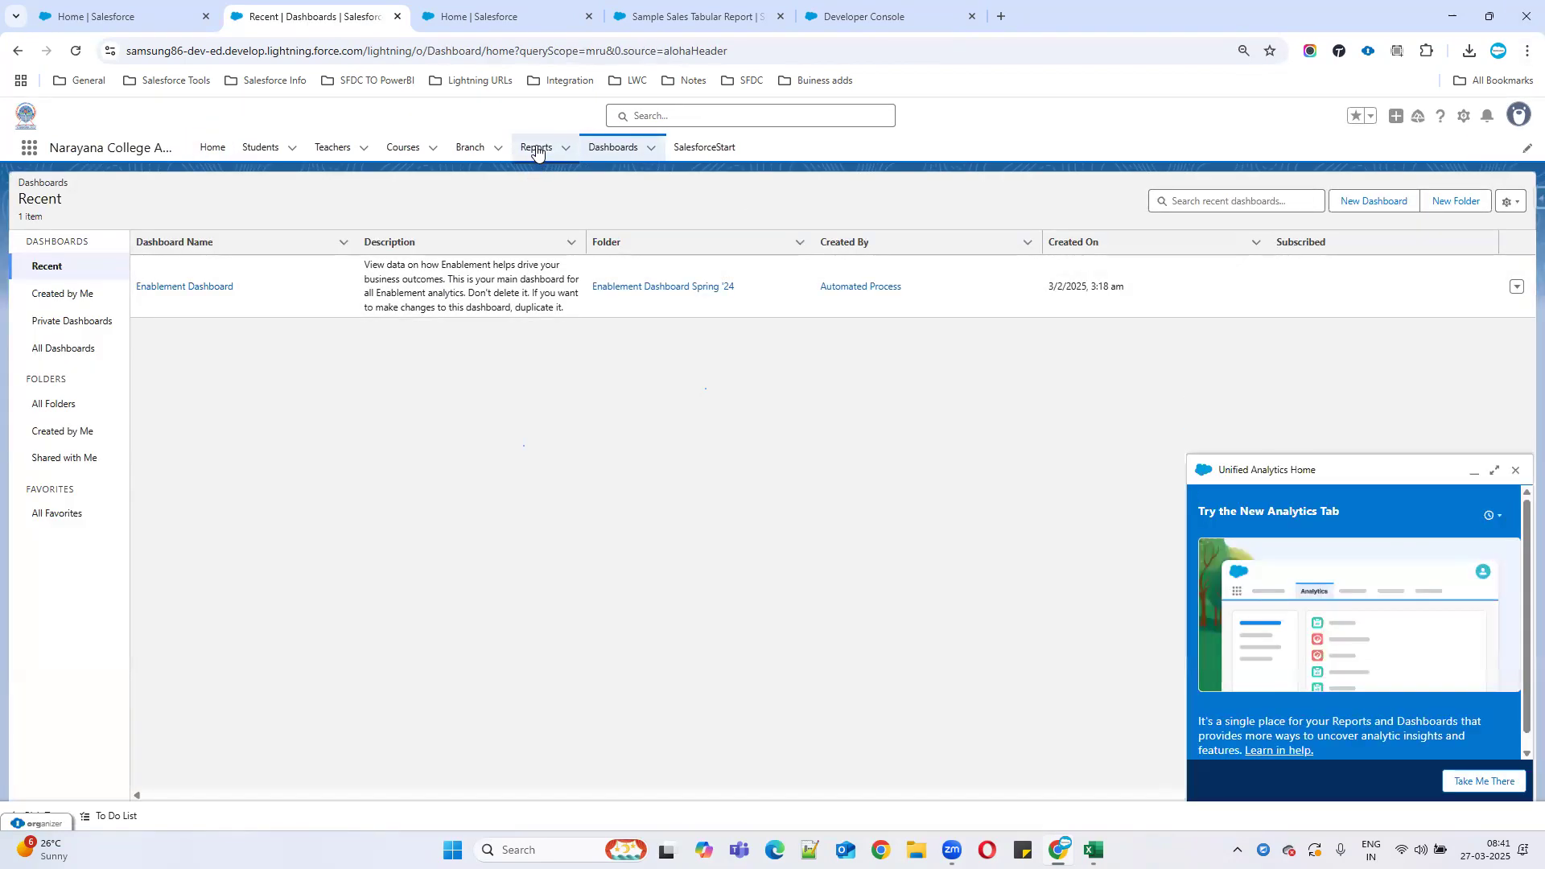
# Open the Recent Dashboards list and dismiss the Unified Analytics promo panel.
pyautogui.click(534, 148)
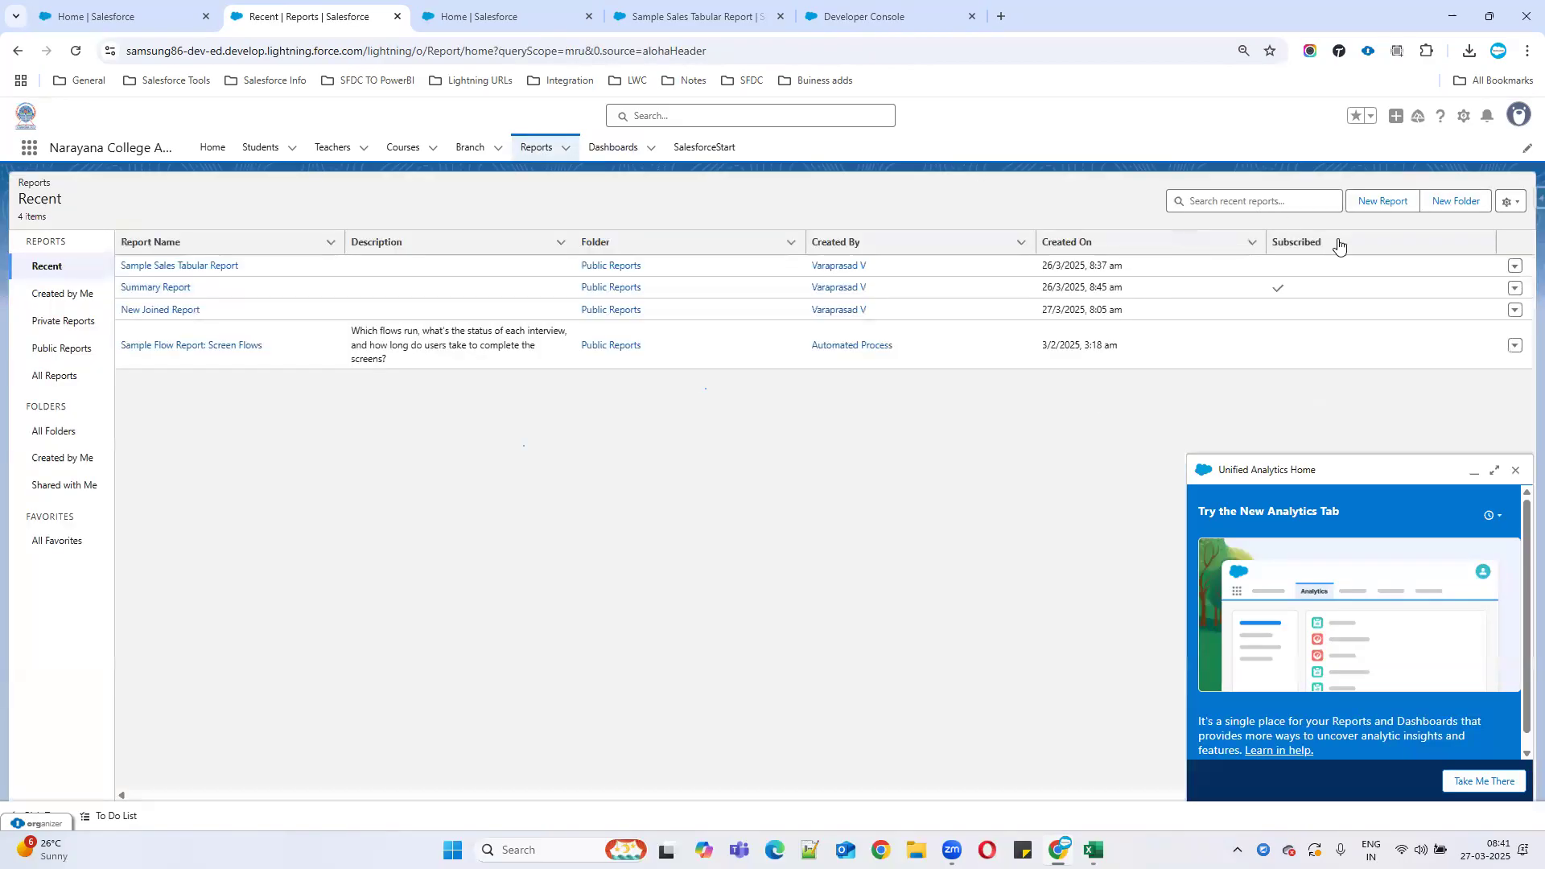
pyautogui.click(628, 147)
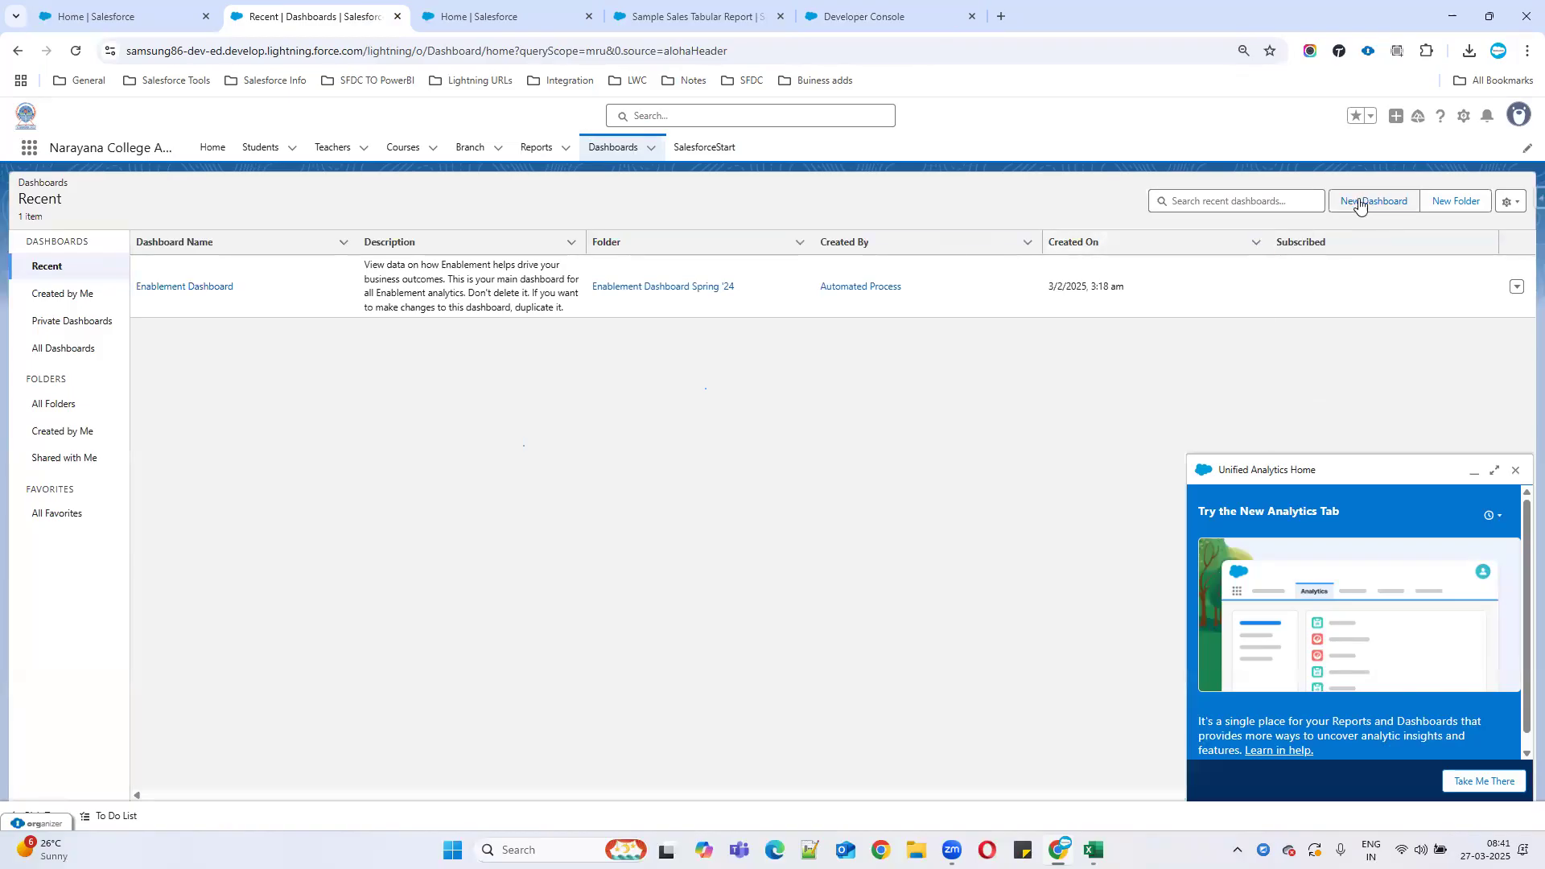
pyautogui.click(1515, 471)
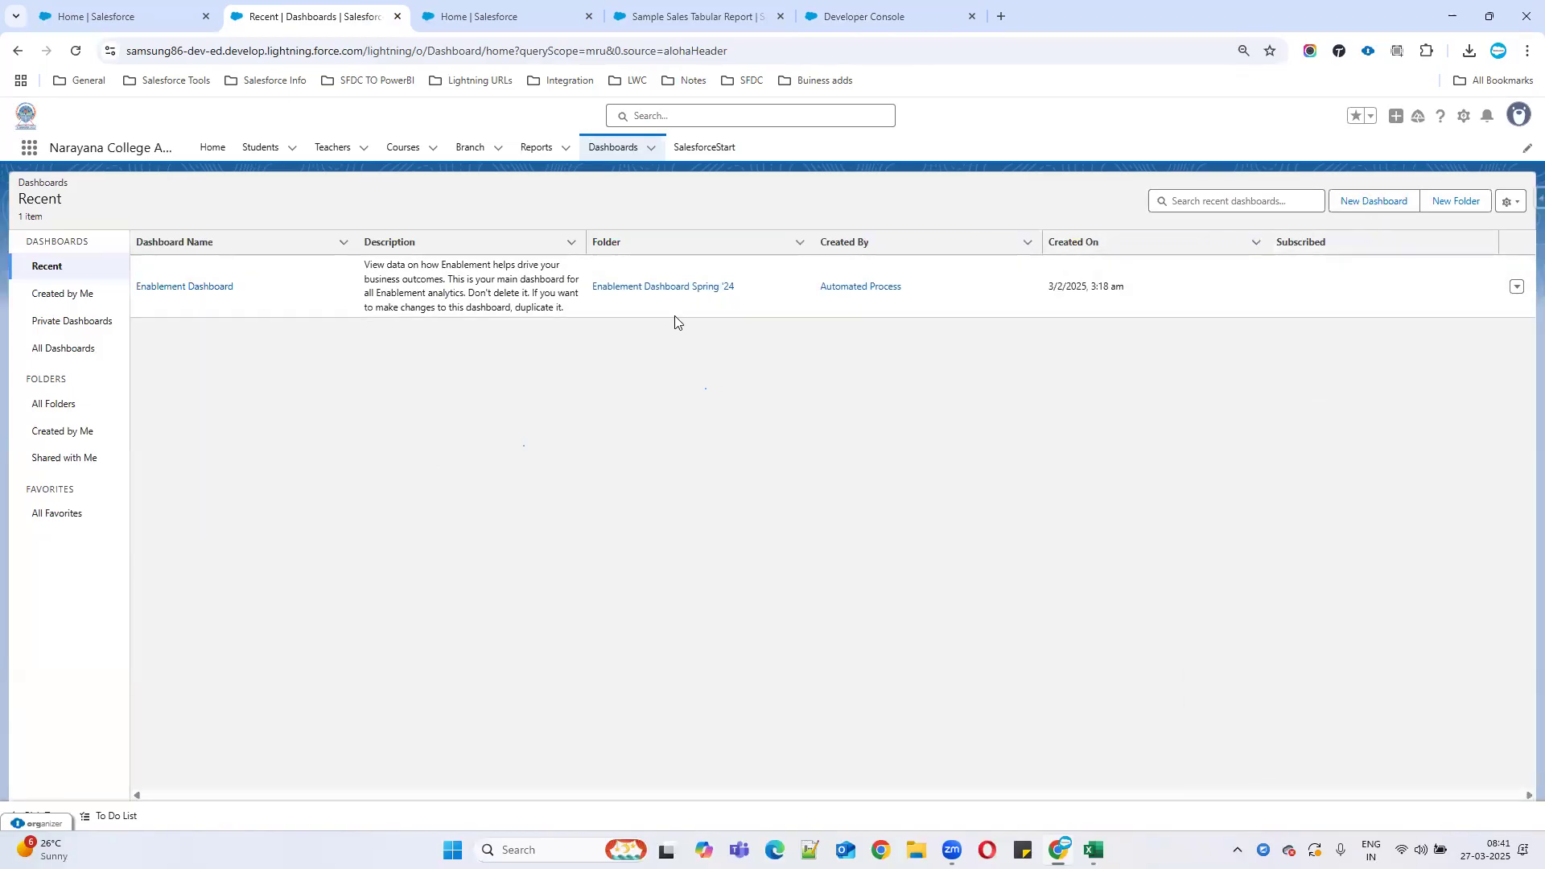
# Start a new dashboard named 'Sales Dashboard' and bring up its folder chooser.
pyautogui.click(1386, 199)
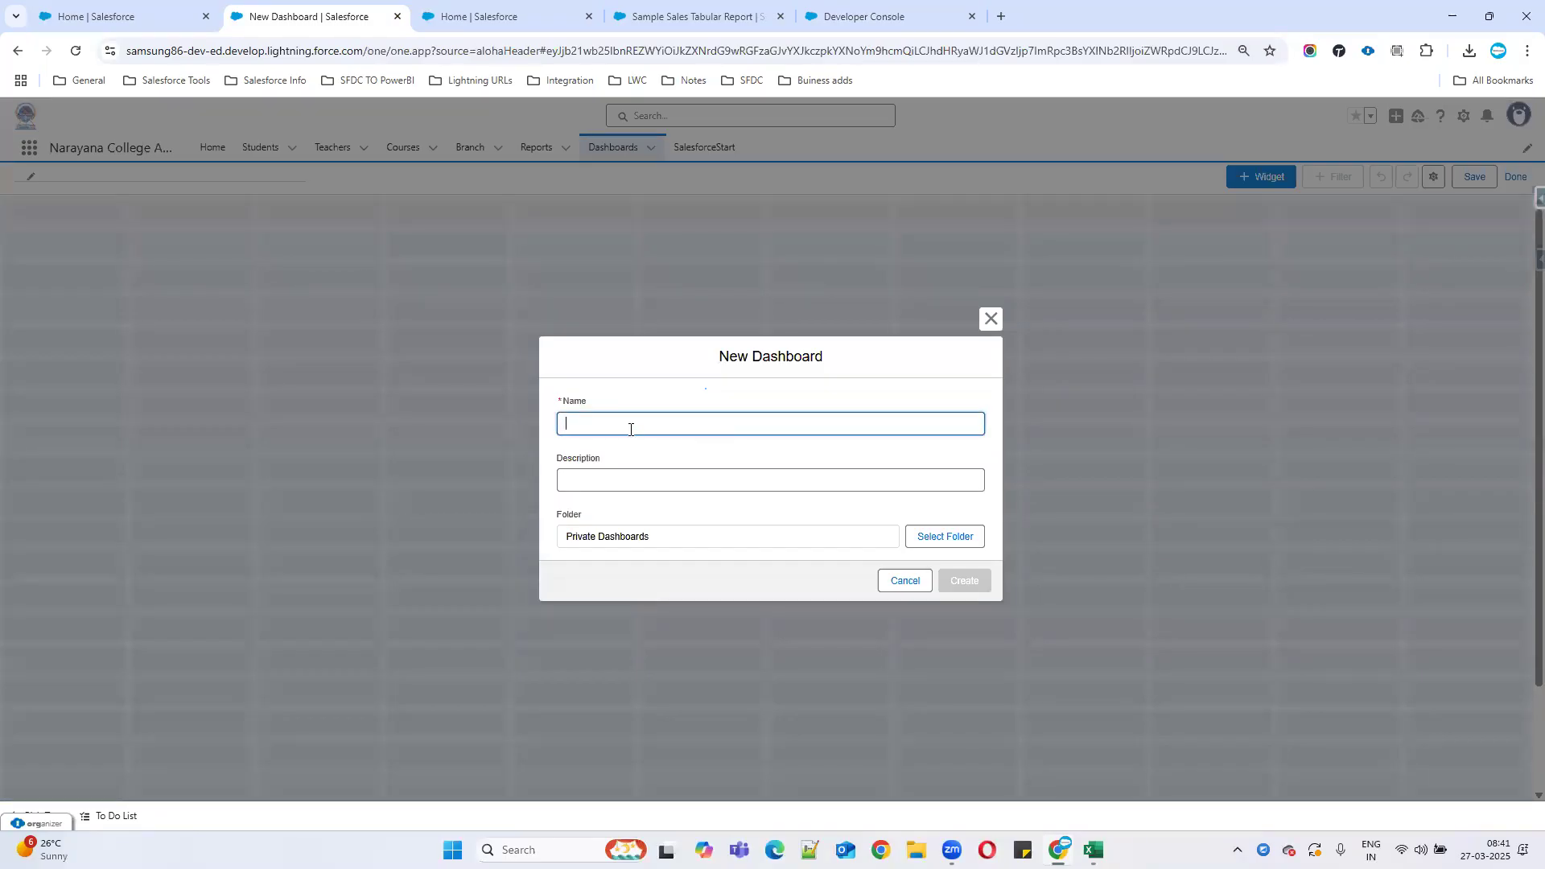
pyautogui.write('Sales Dash')
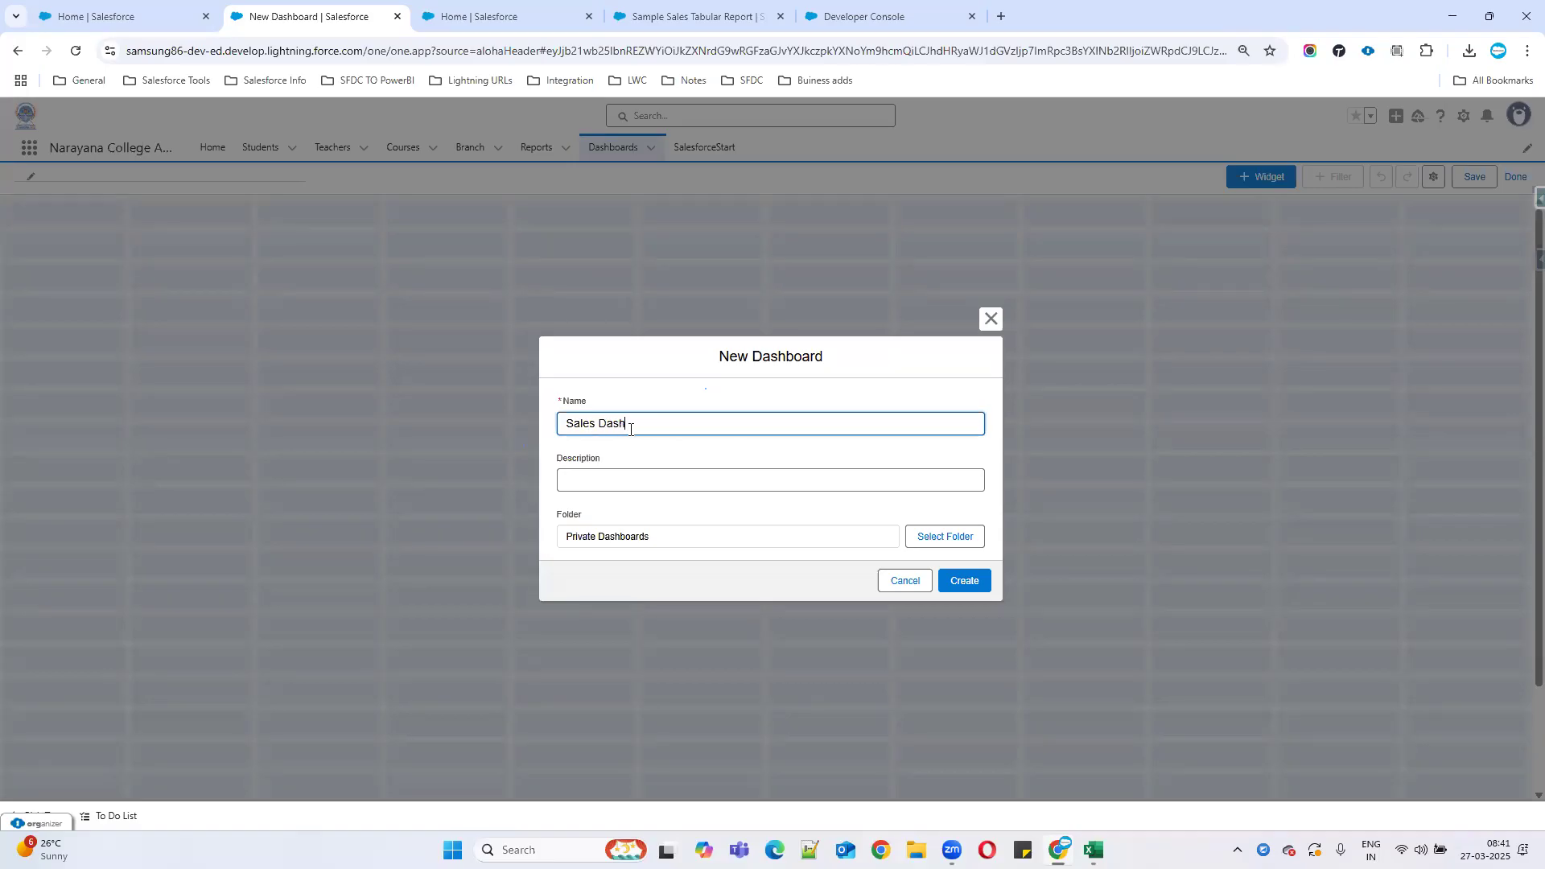
pyautogui.write('board')
pyautogui.click(696, 486)
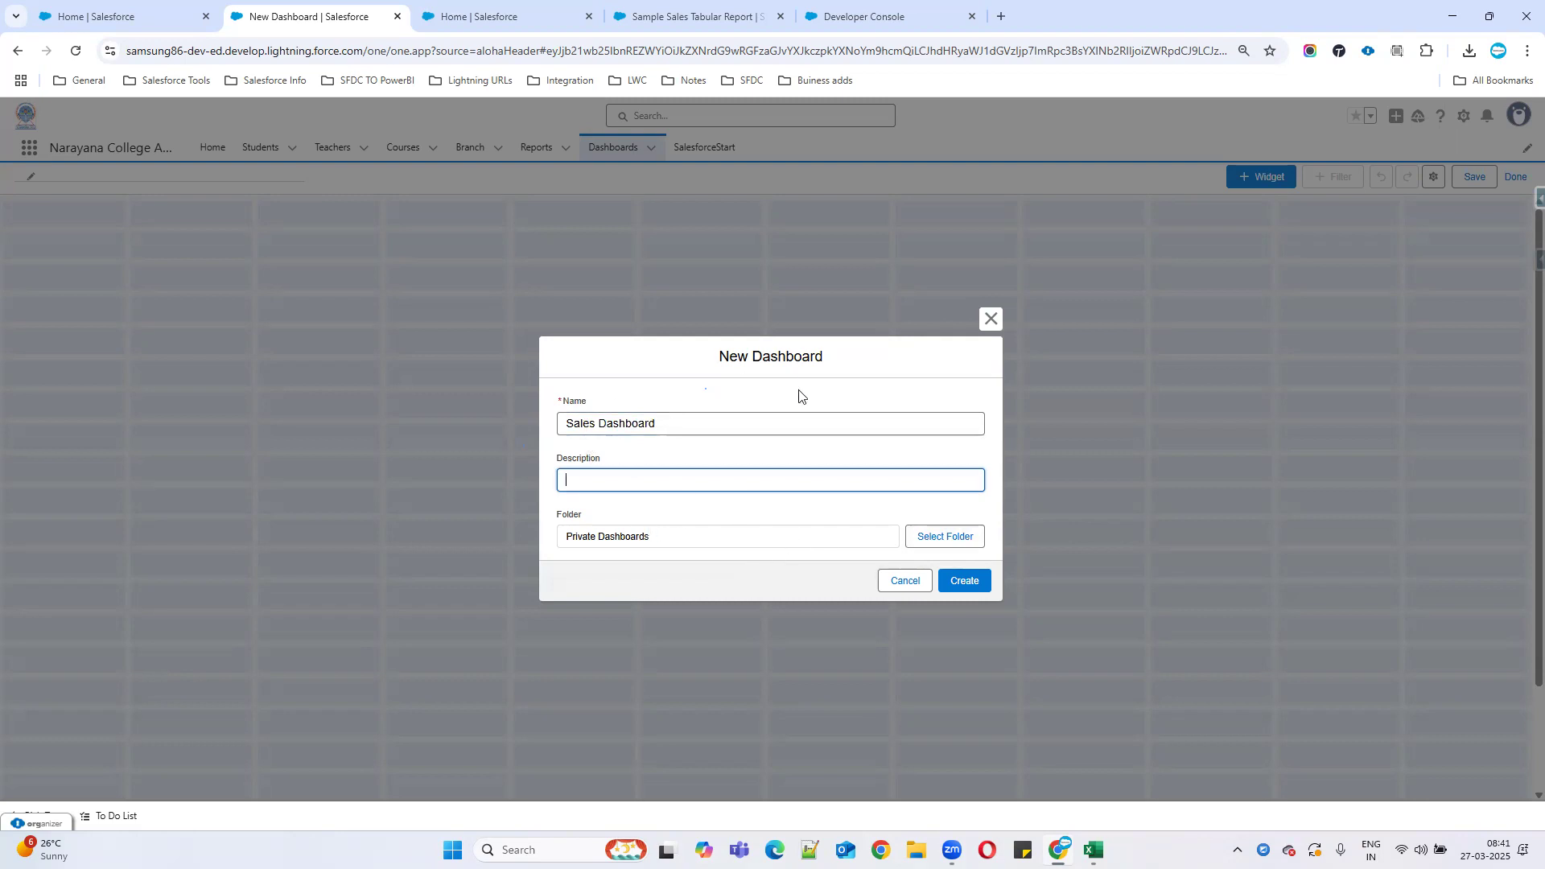
pyautogui.click(933, 542)
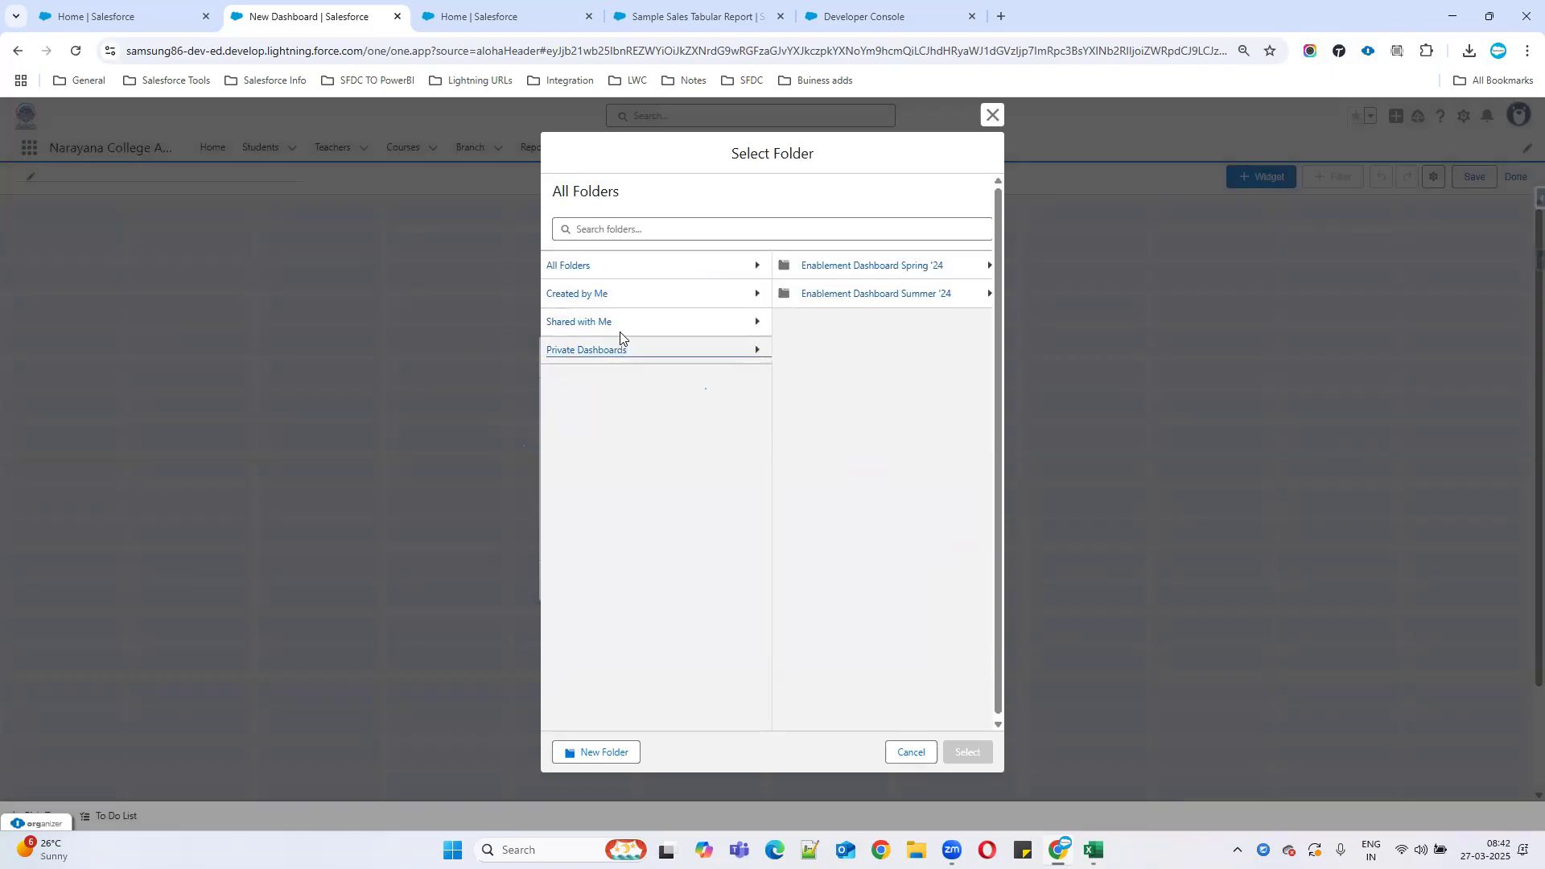
# Browse the dashboard folders: Private, Shared with Me, Created by Me and Enablement Dashboard Spring '24.
pyautogui.click(599, 268)
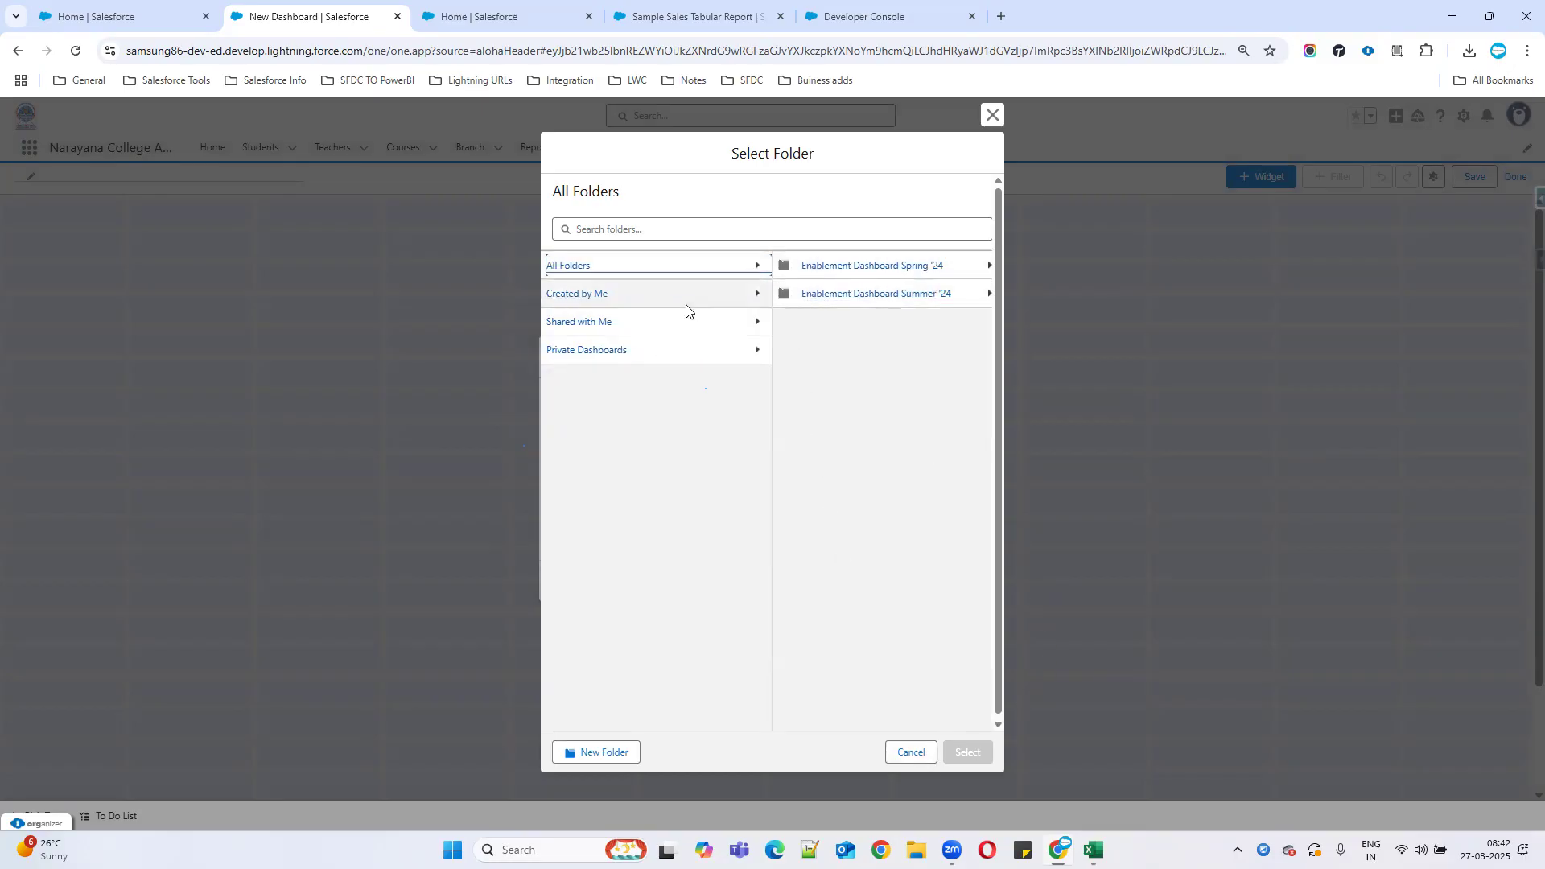
pyautogui.click(756, 353)
pyautogui.click(756, 323)
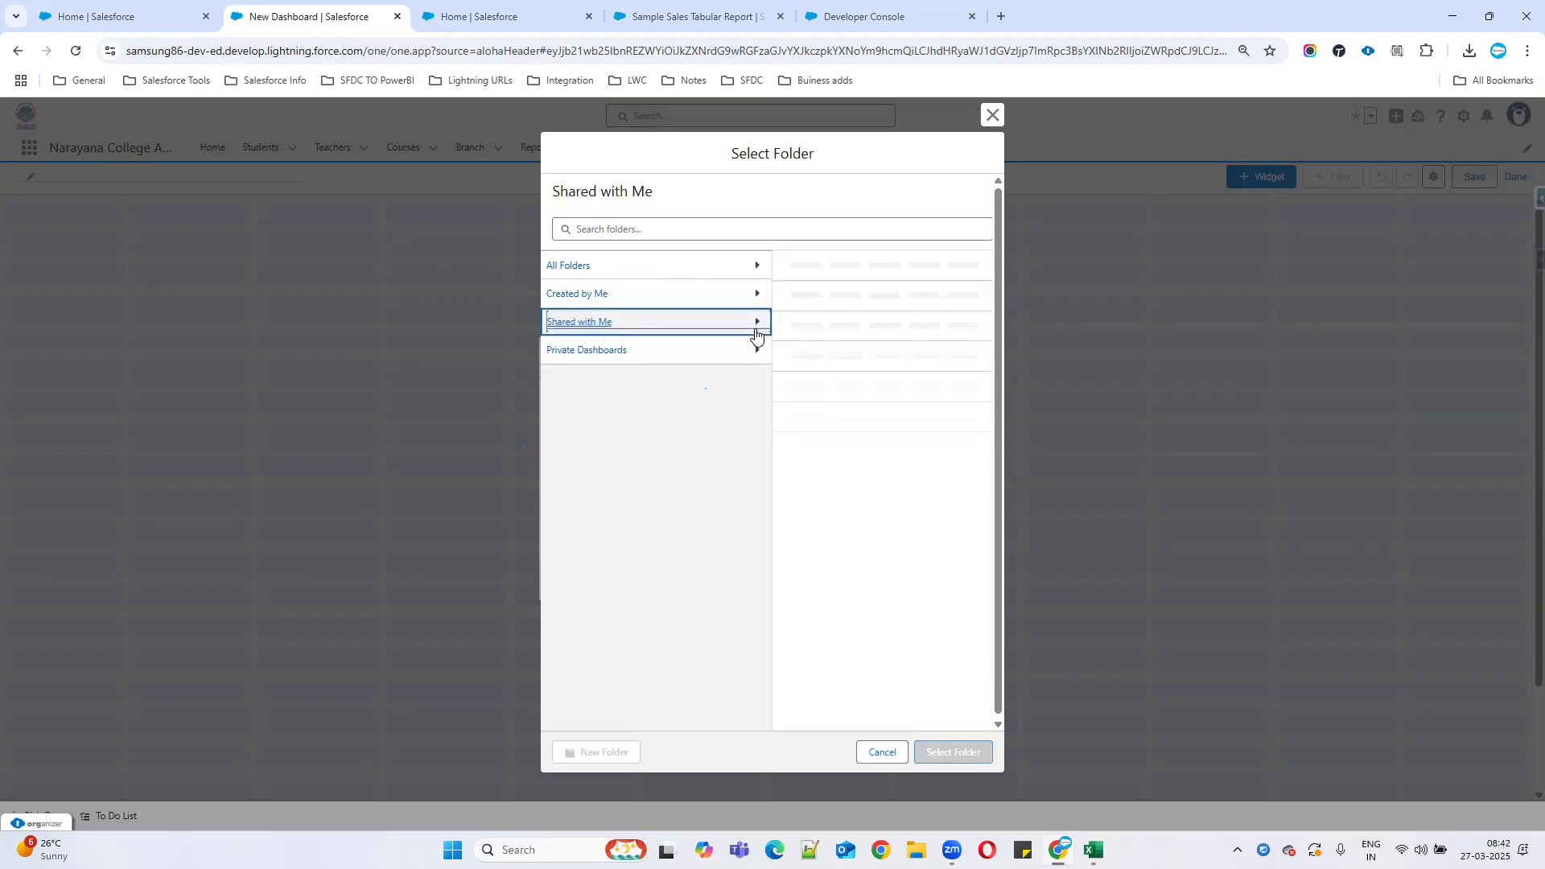
pyautogui.click(758, 297)
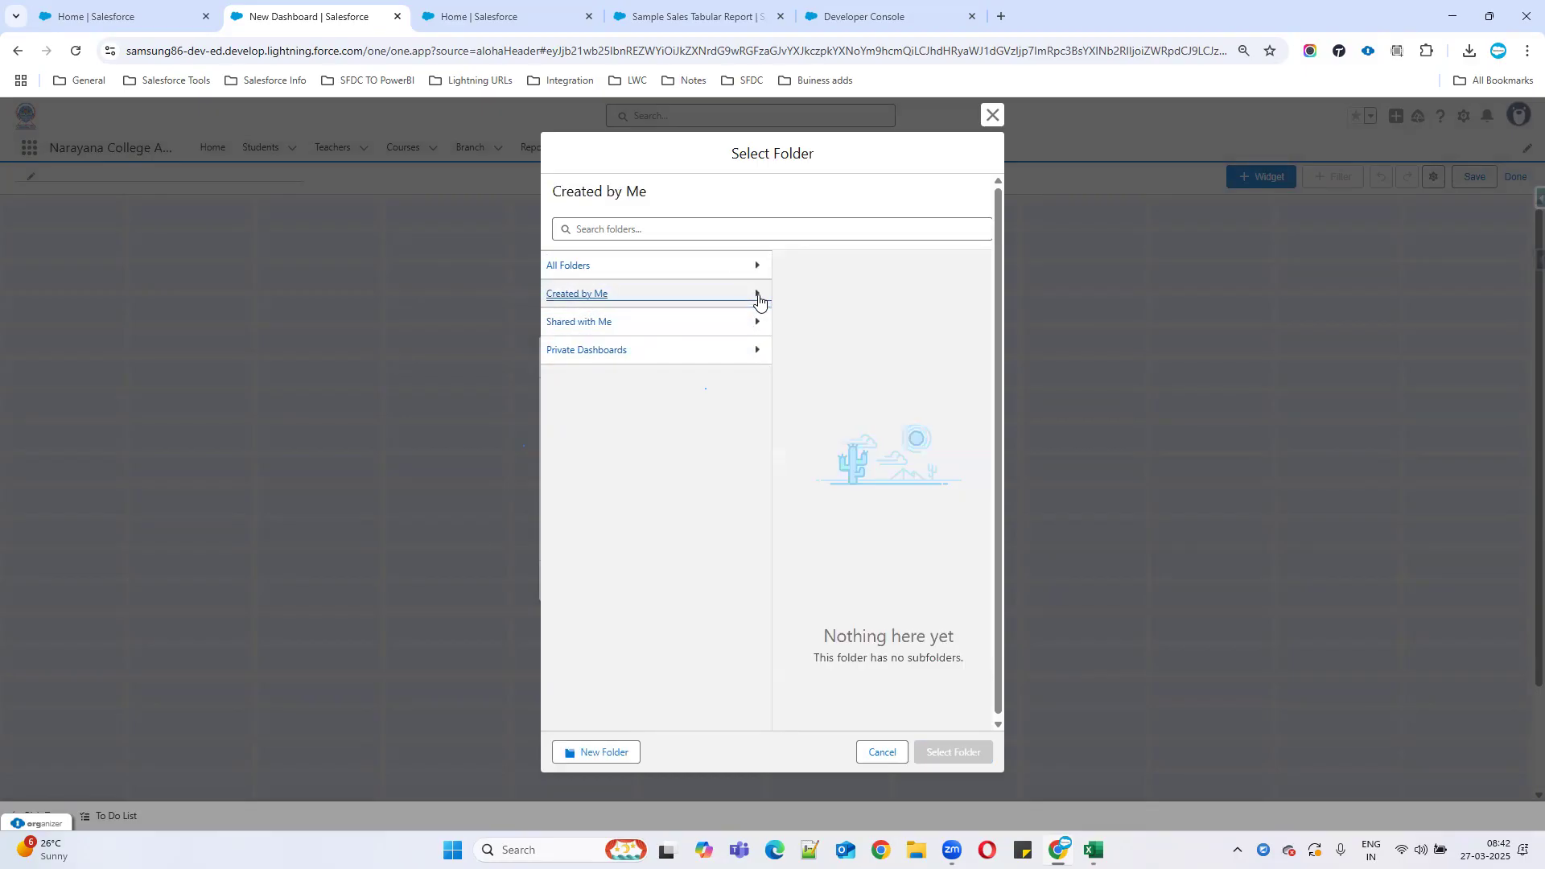
pyautogui.click(757, 275)
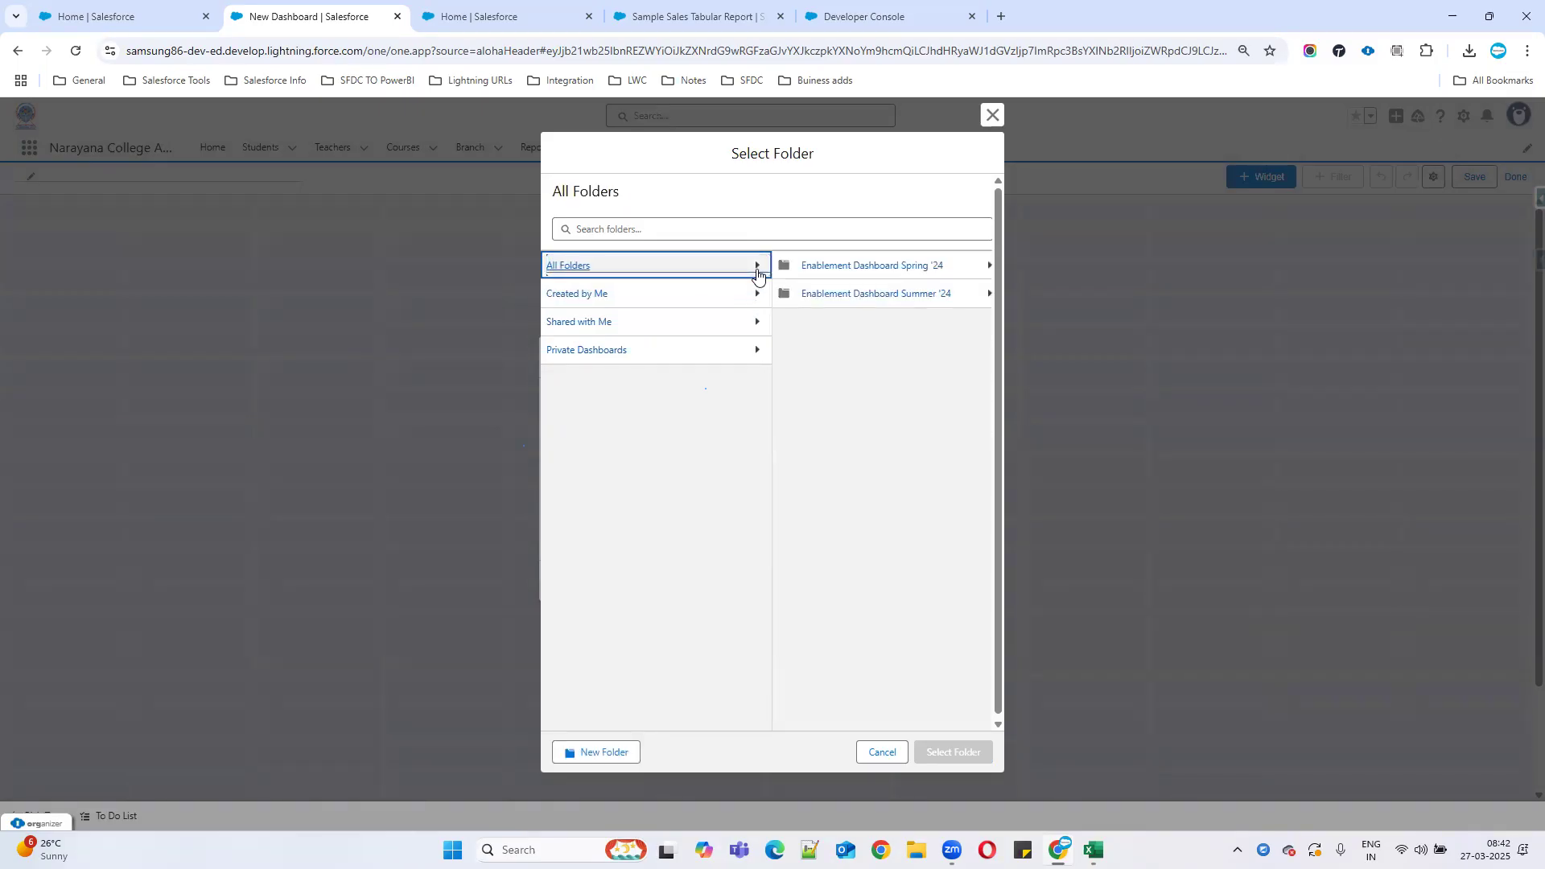
pyautogui.click(672, 230)
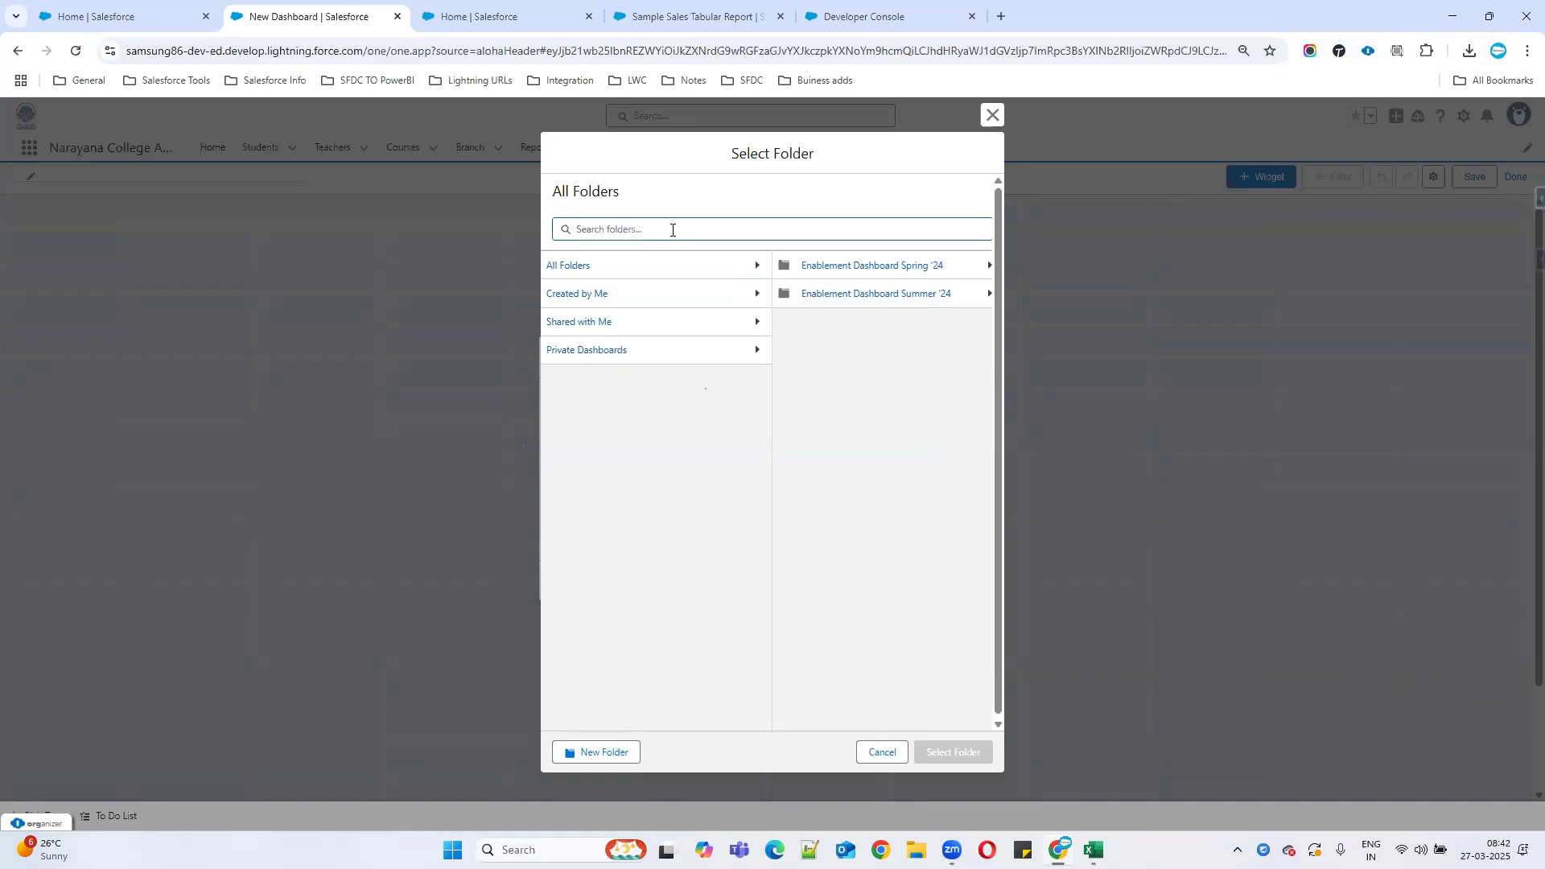
pyautogui.click(569, 268)
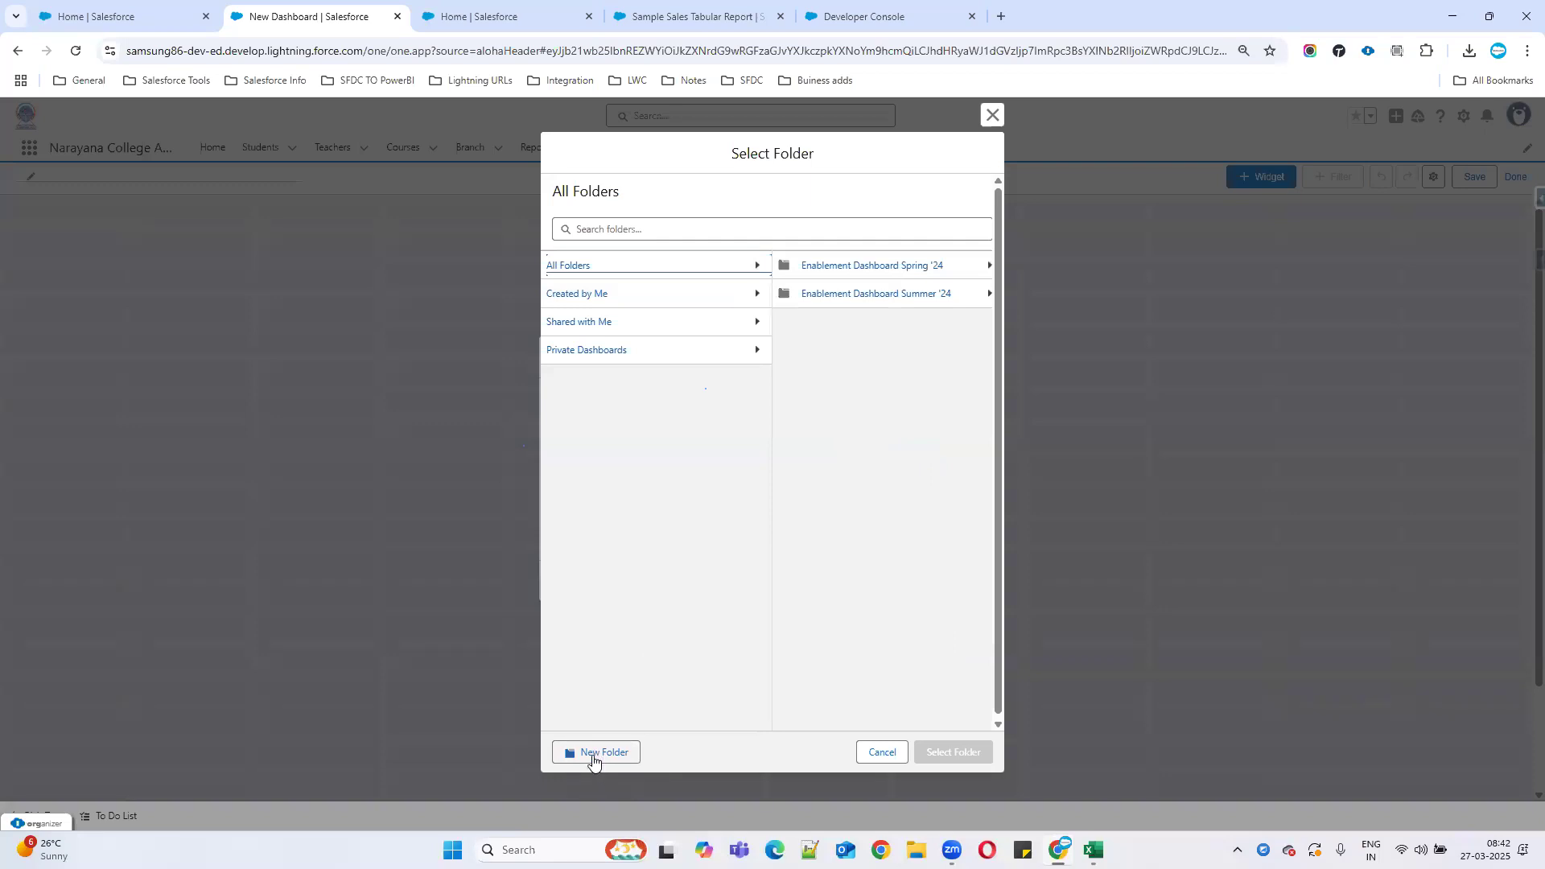
pyautogui.click(844, 268)
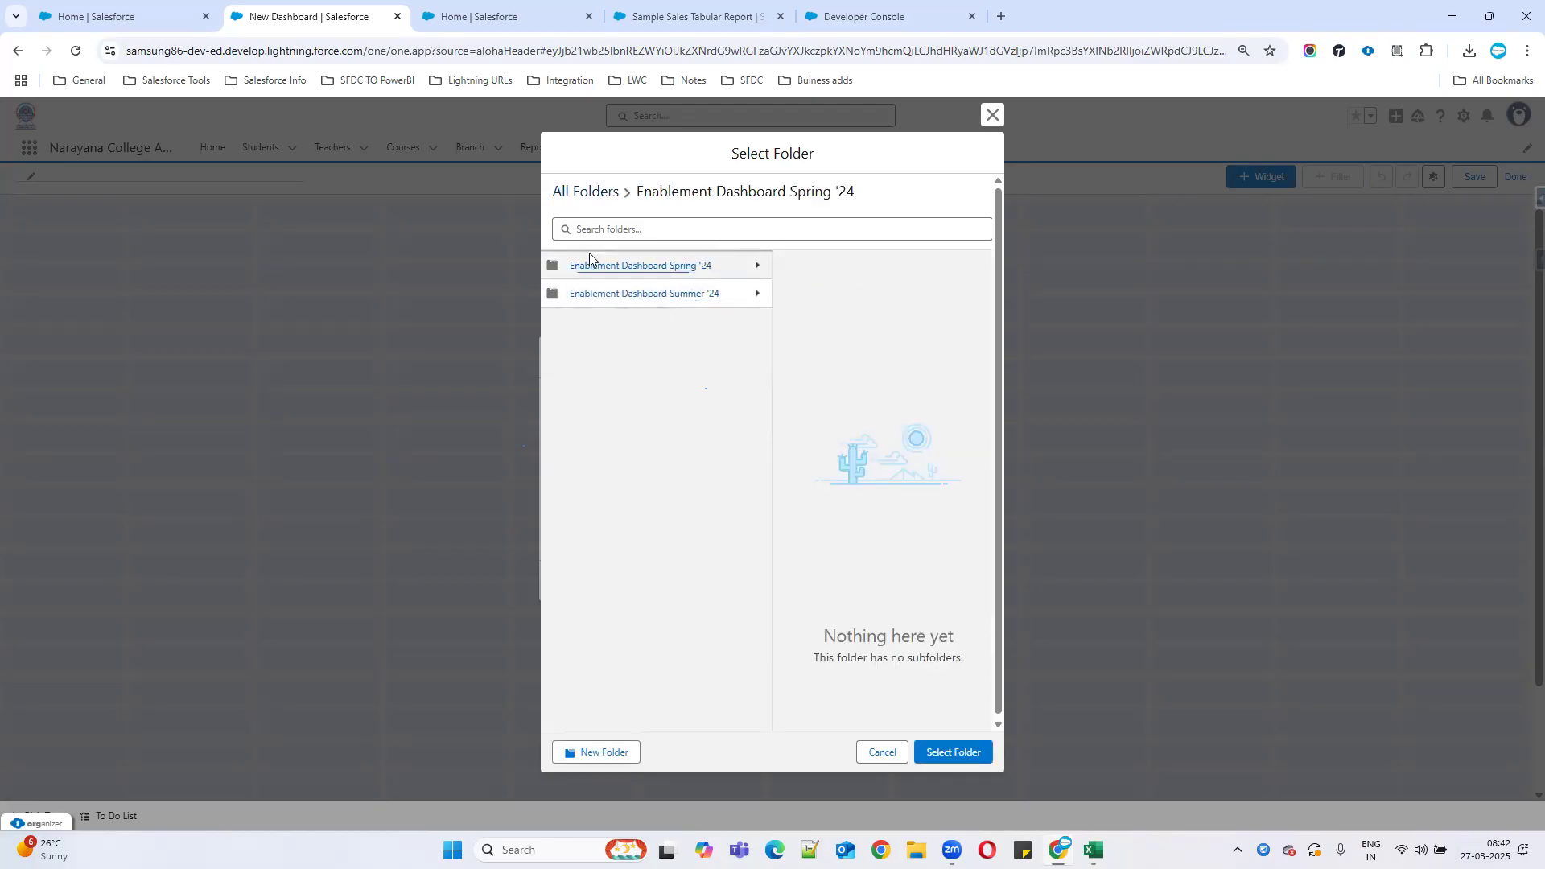
pyautogui.click(594, 194)
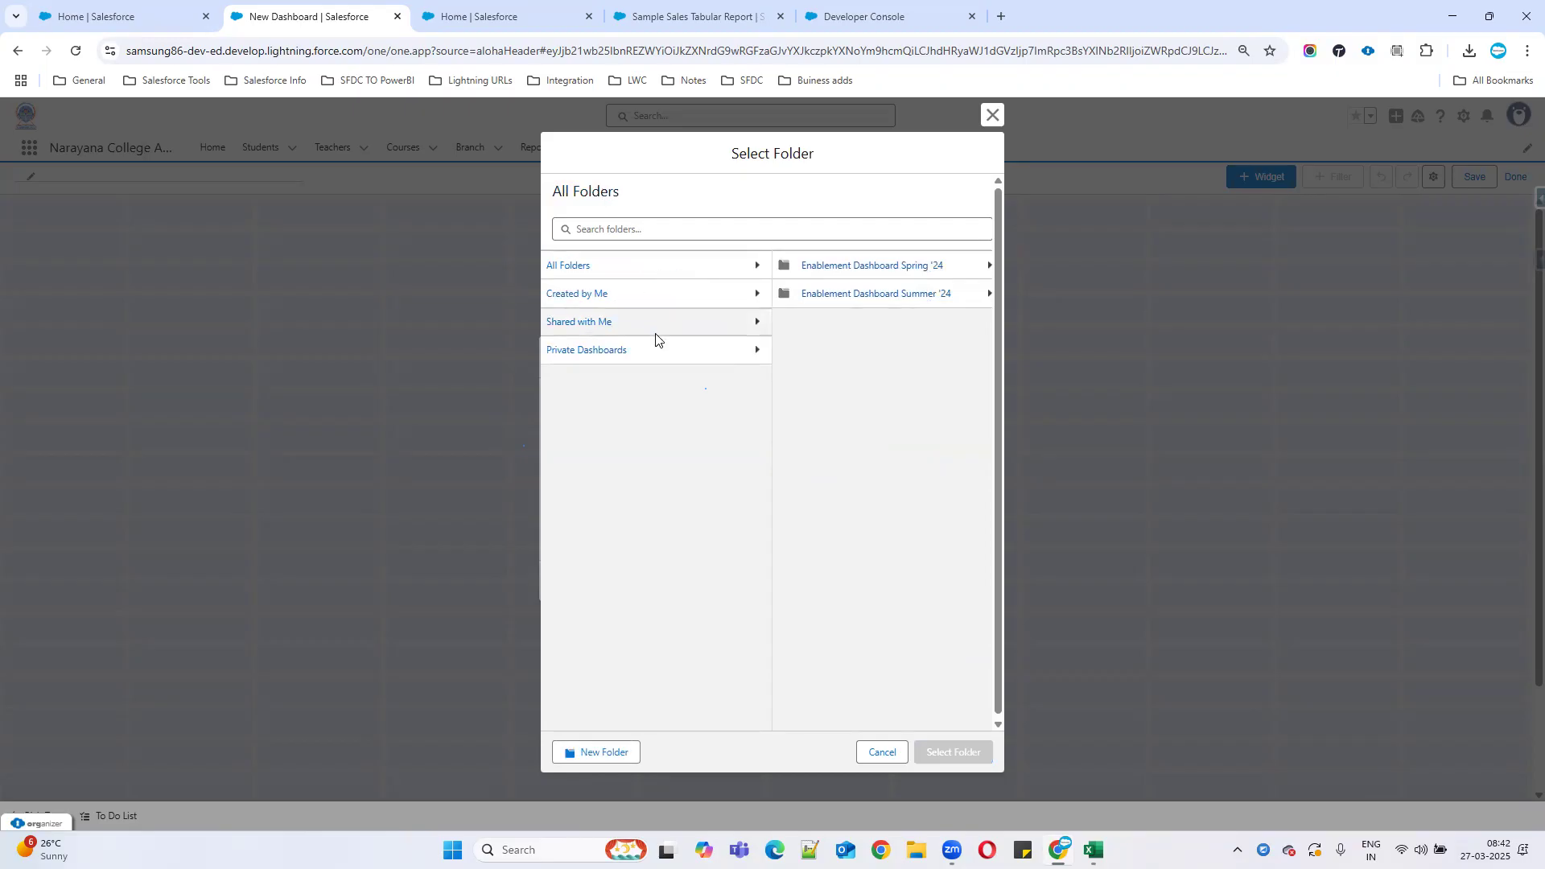
pyautogui.click(753, 356)
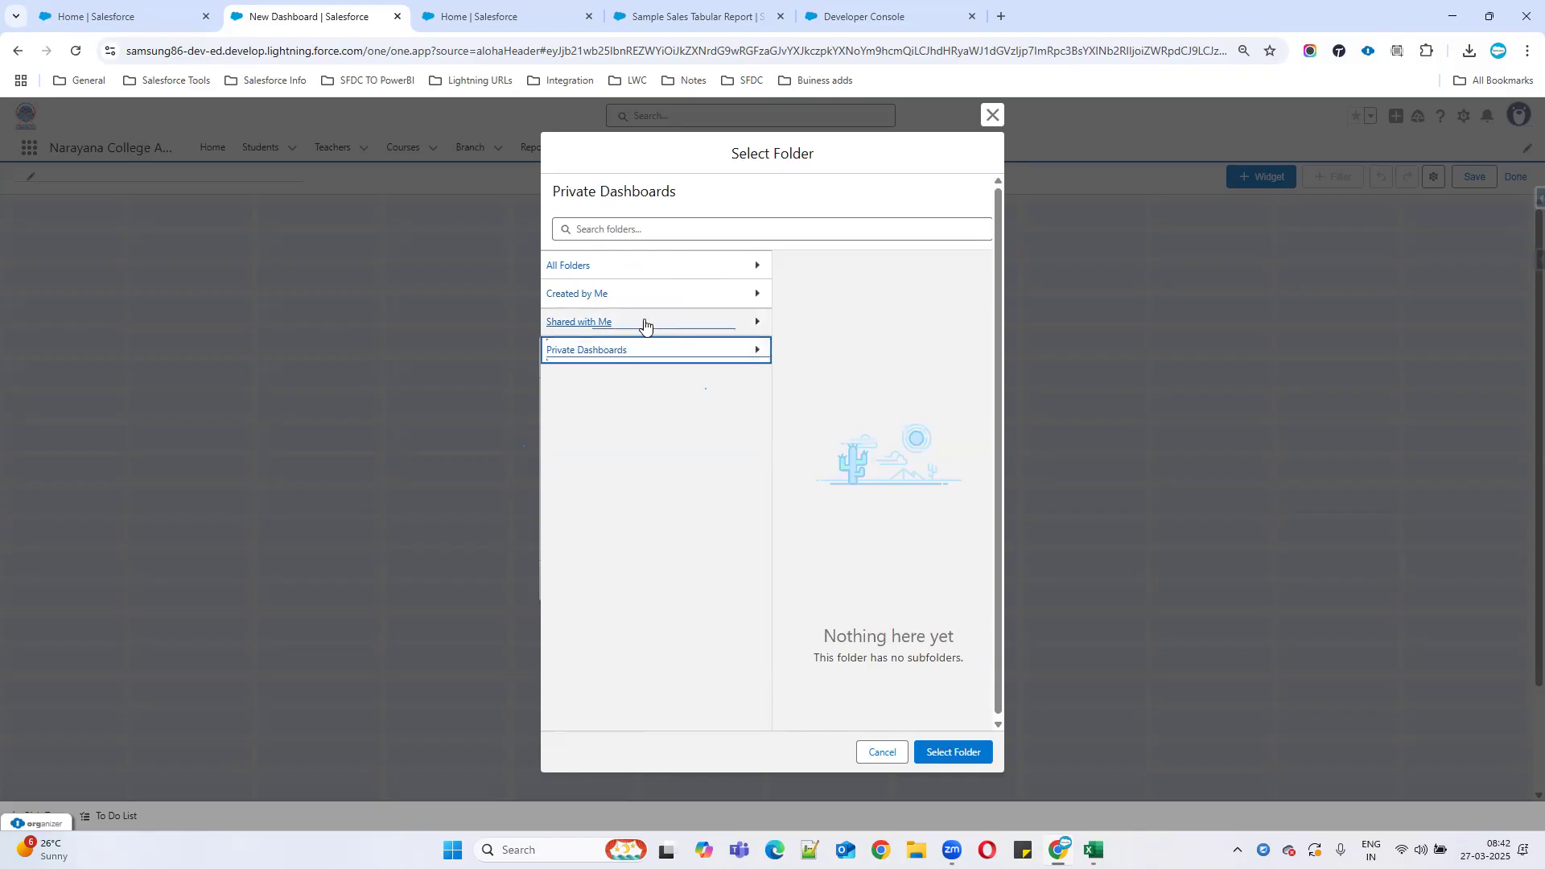
pyautogui.click(573, 268)
# Create a 'Sales Dashboards' folder and select it as the dashboard's folder.
pyautogui.click(590, 753)
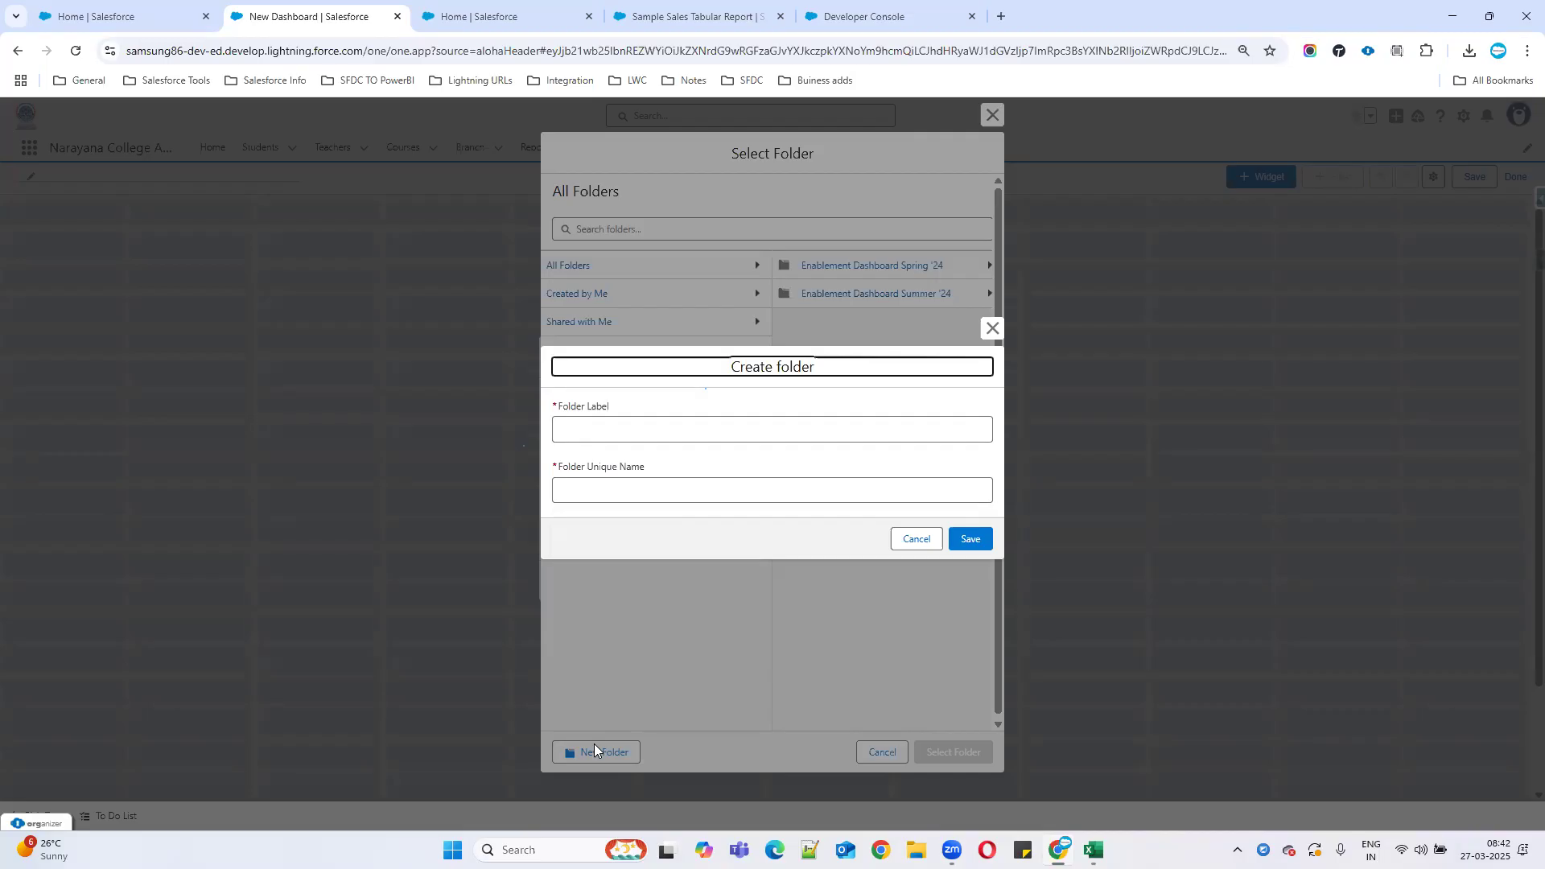
pyautogui.click(614, 431)
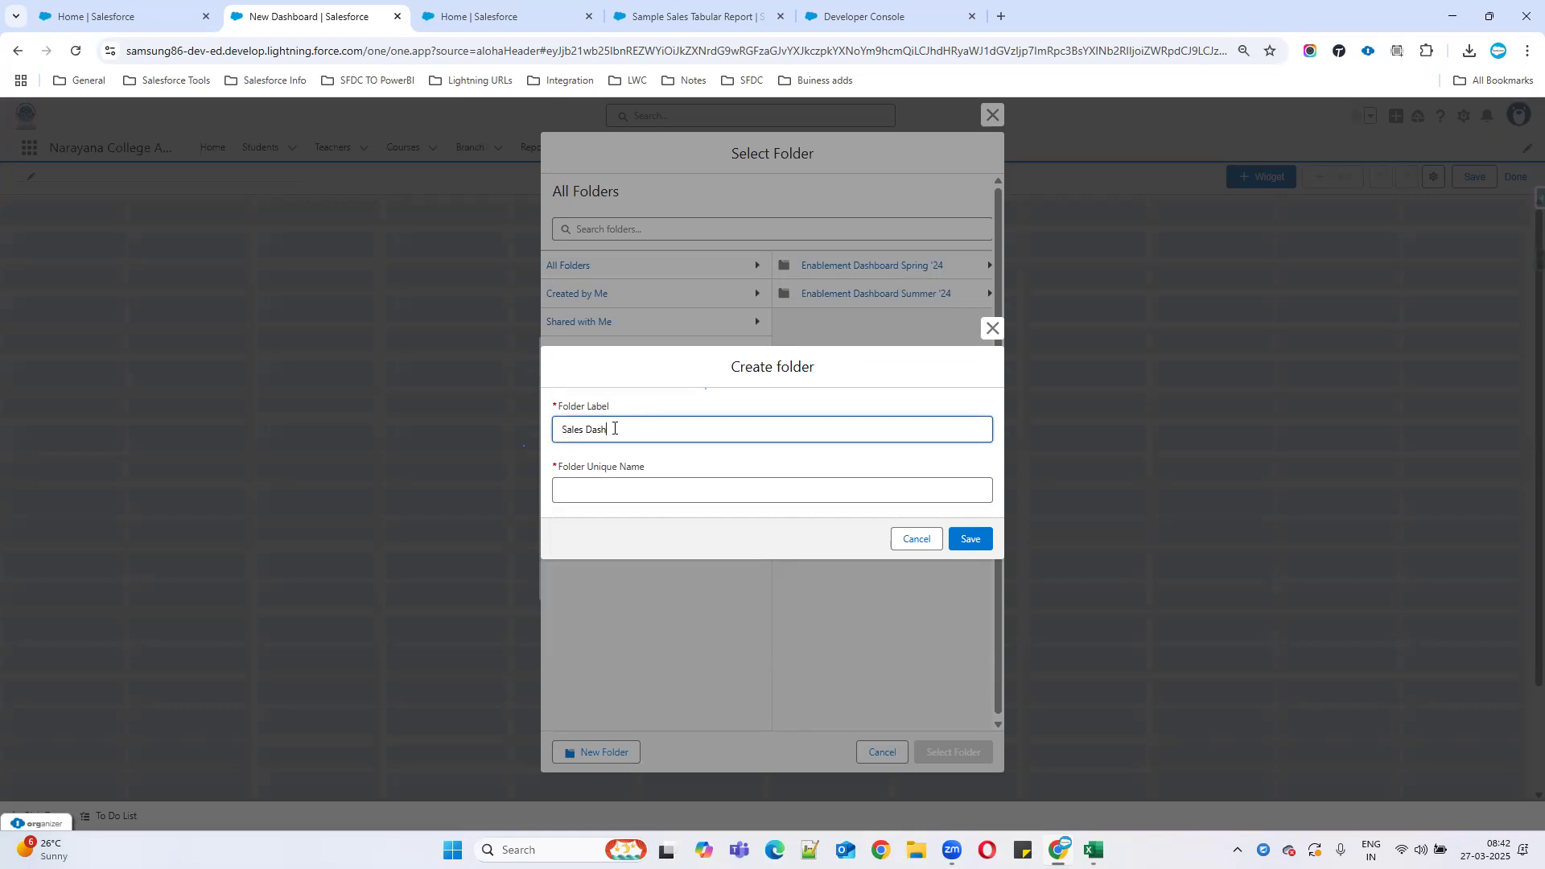
pyautogui.click(648, 486)
pyautogui.click(983, 541)
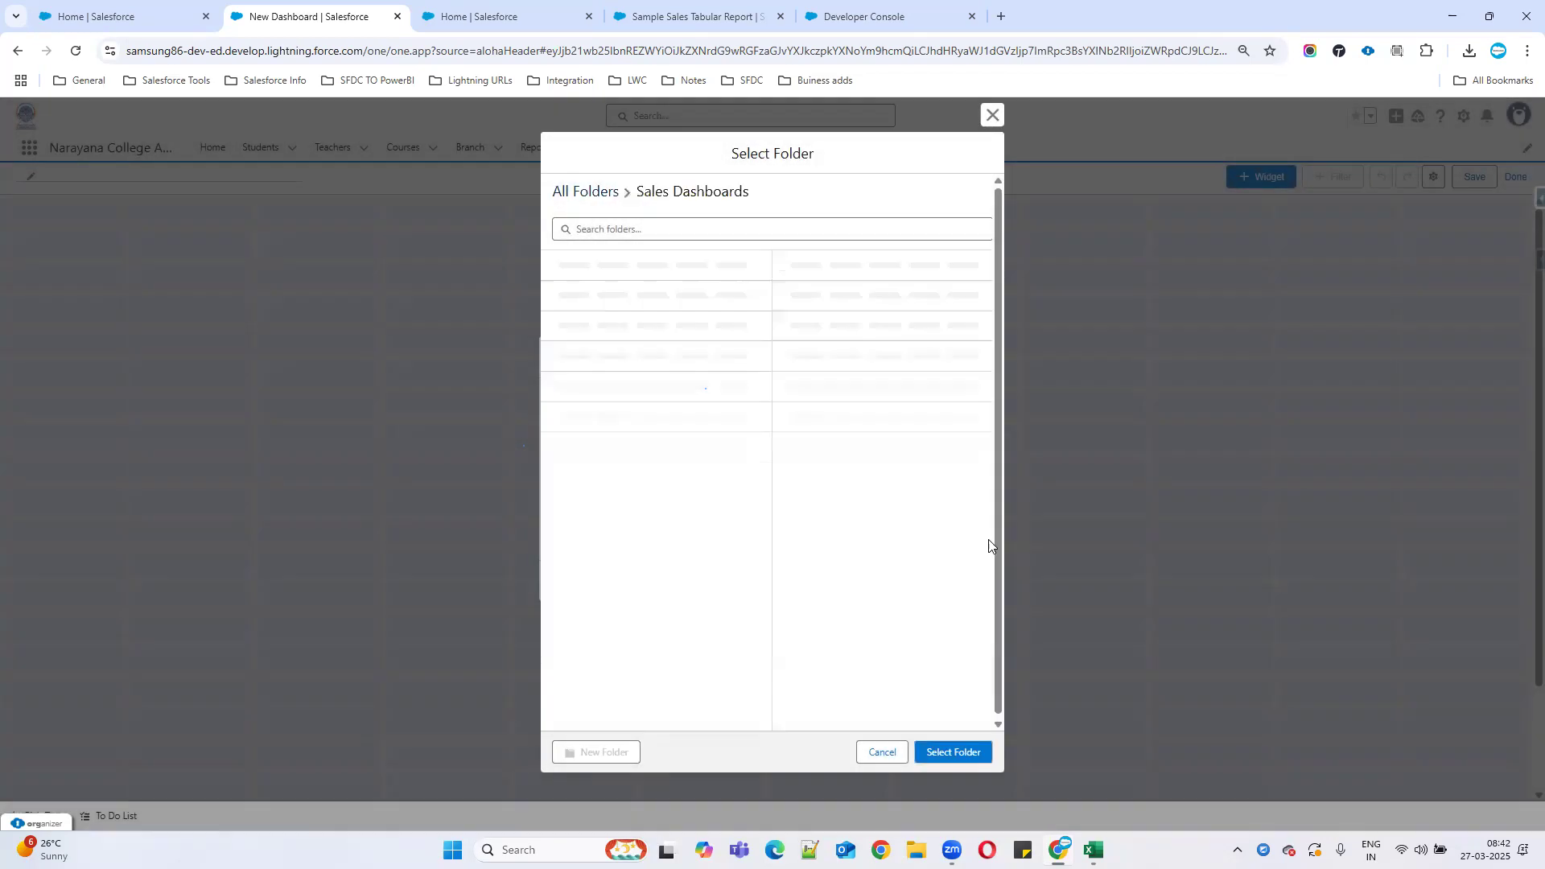
pyautogui.click(609, 323)
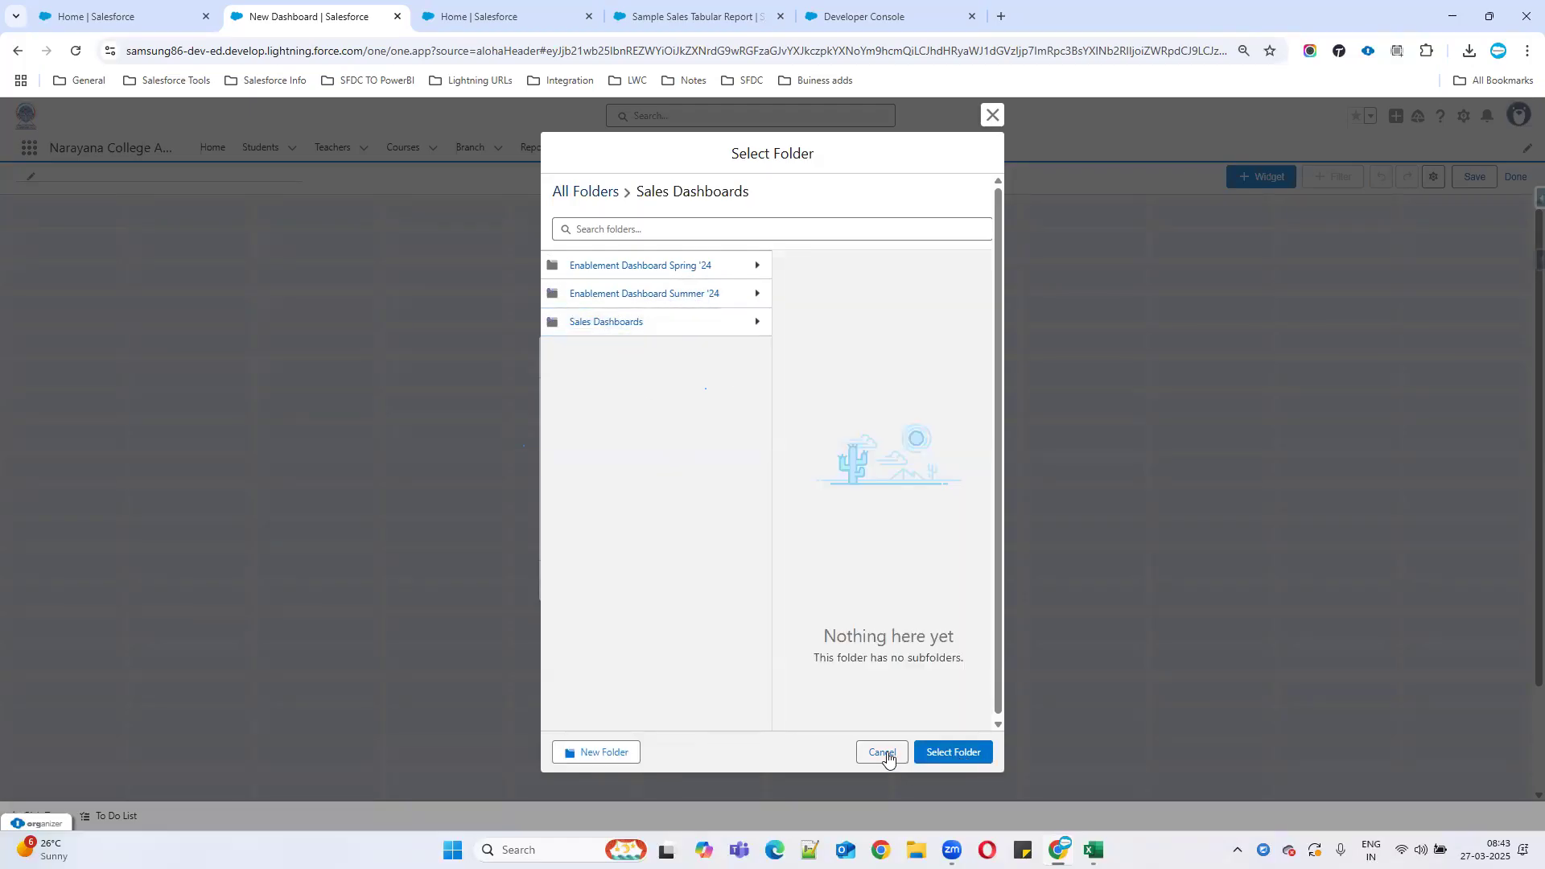
pyautogui.click(938, 755)
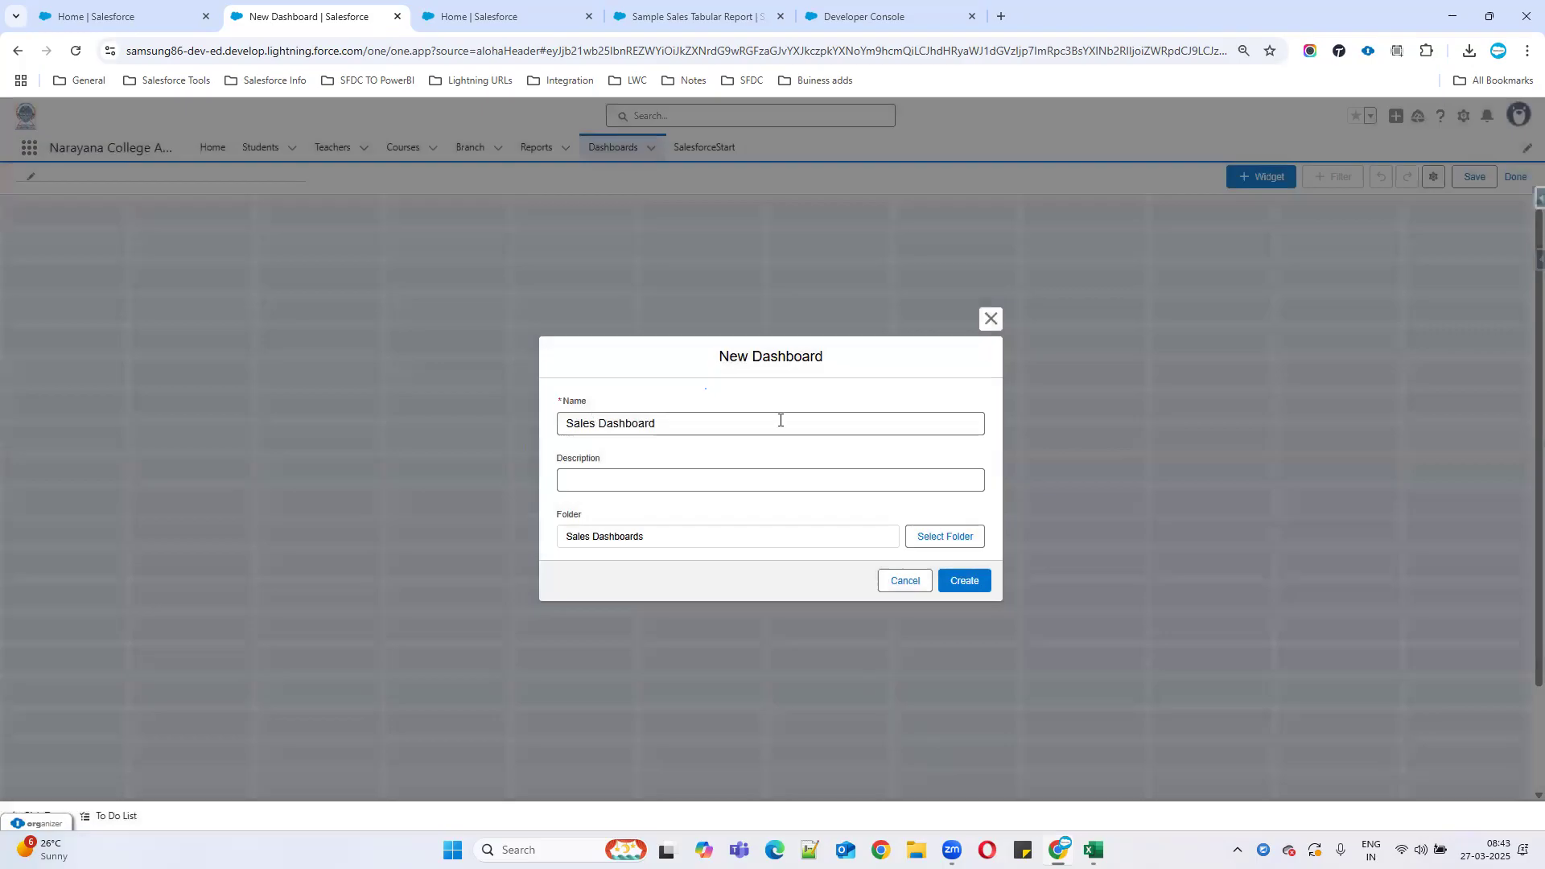
# Create the empty Sales Dashboard and review the + Widget and Save menu options.
pyautogui.click(964, 581)
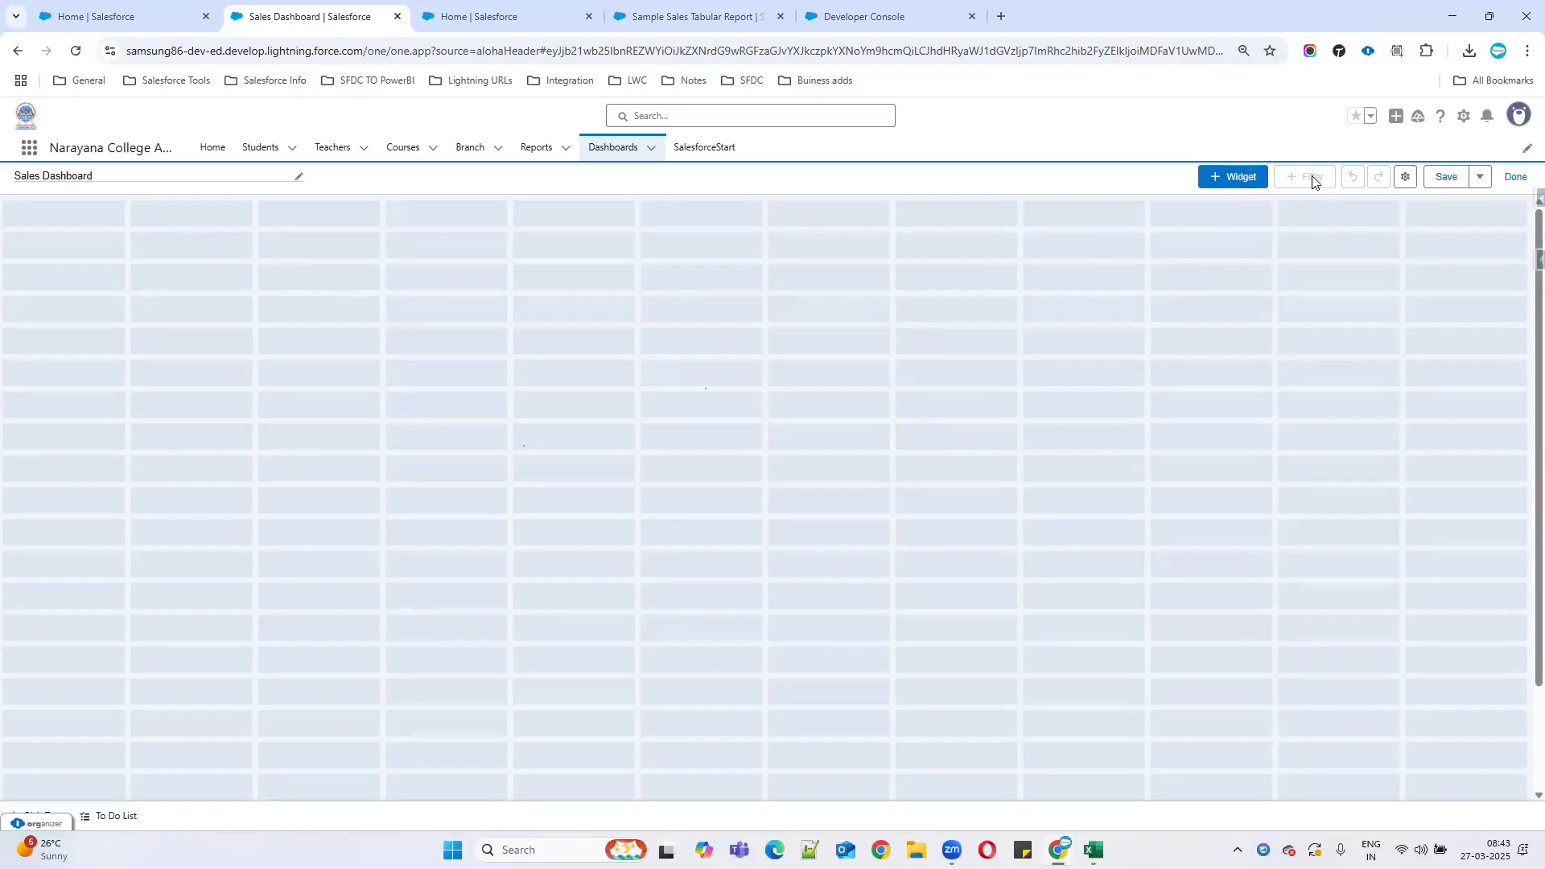
pyautogui.click(1256, 181)
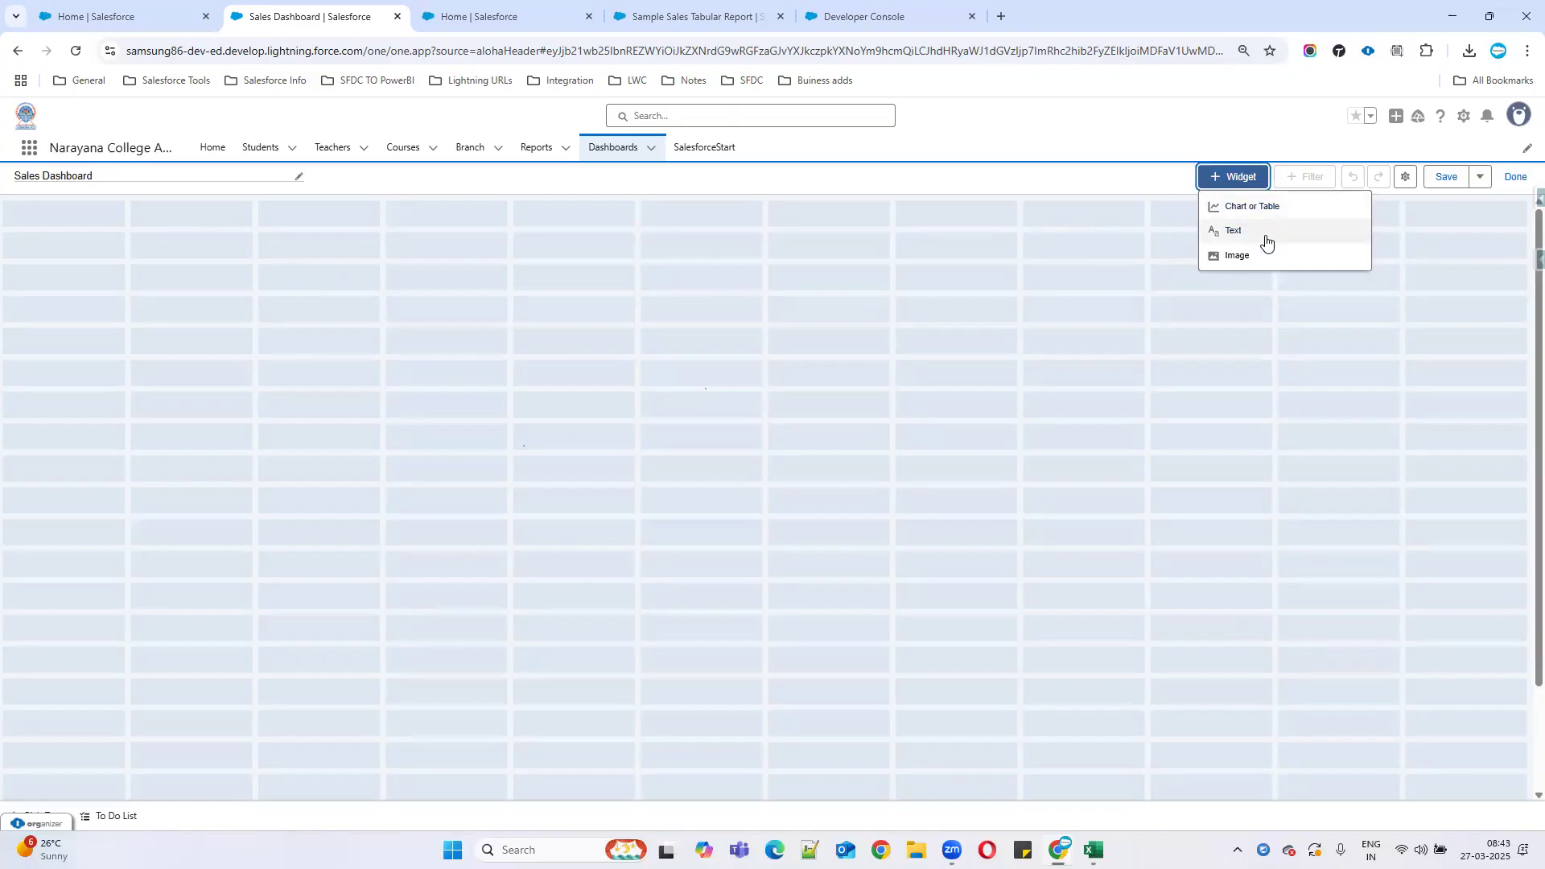
pyautogui.click(1452, 277)
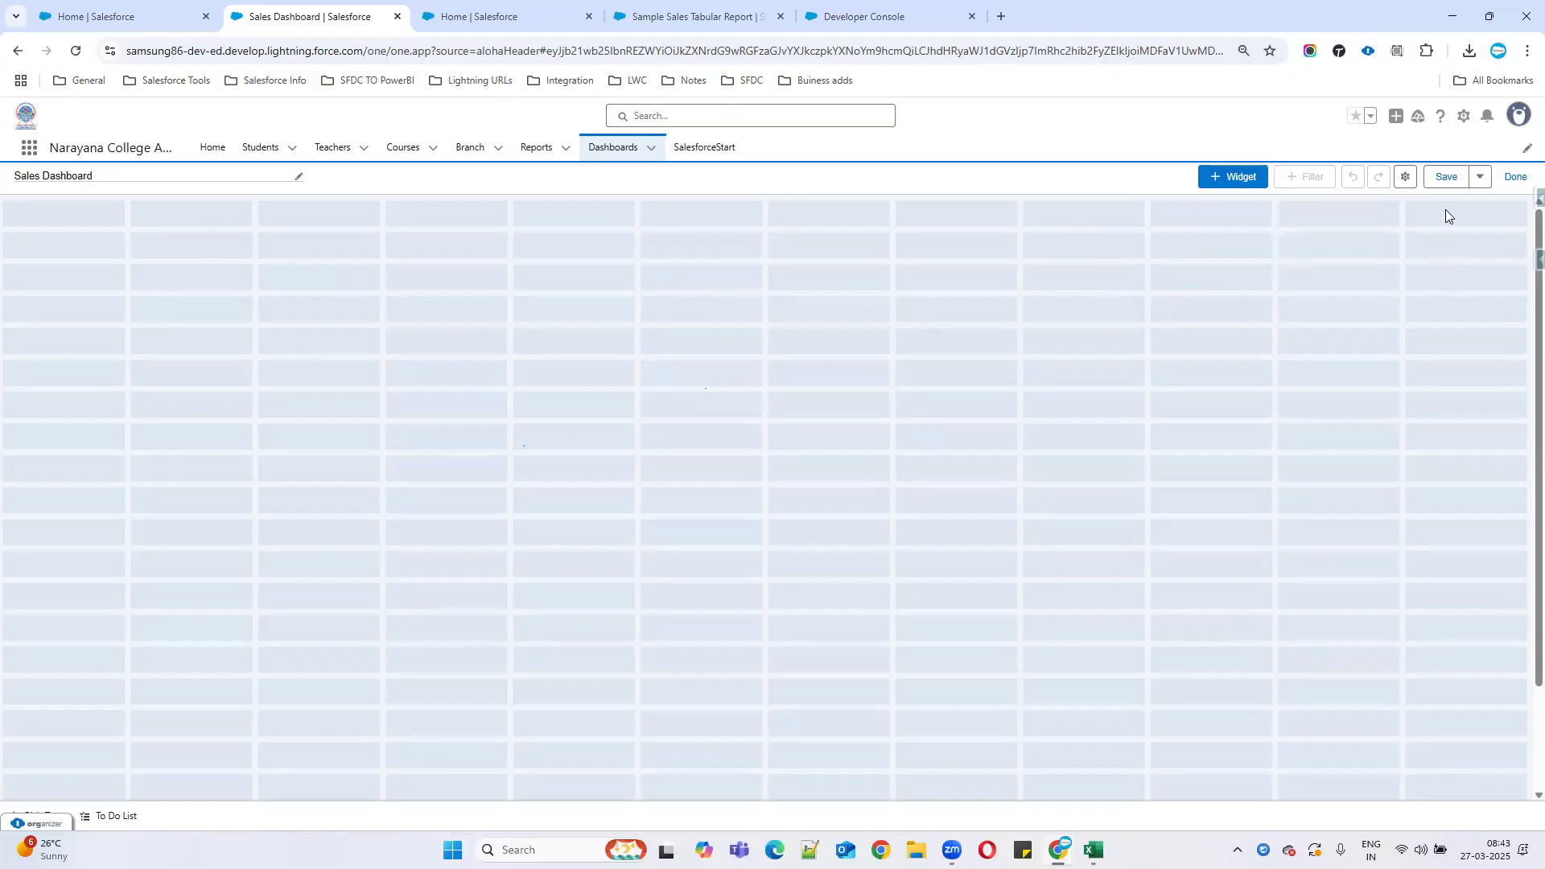
pyautogui.click(1480, 177)
pyautogui.click(1416, 301)
# Reopen Sales Dashboard in edit mode and add a Chart or Table widget.
pyautogui.click(600, 152)
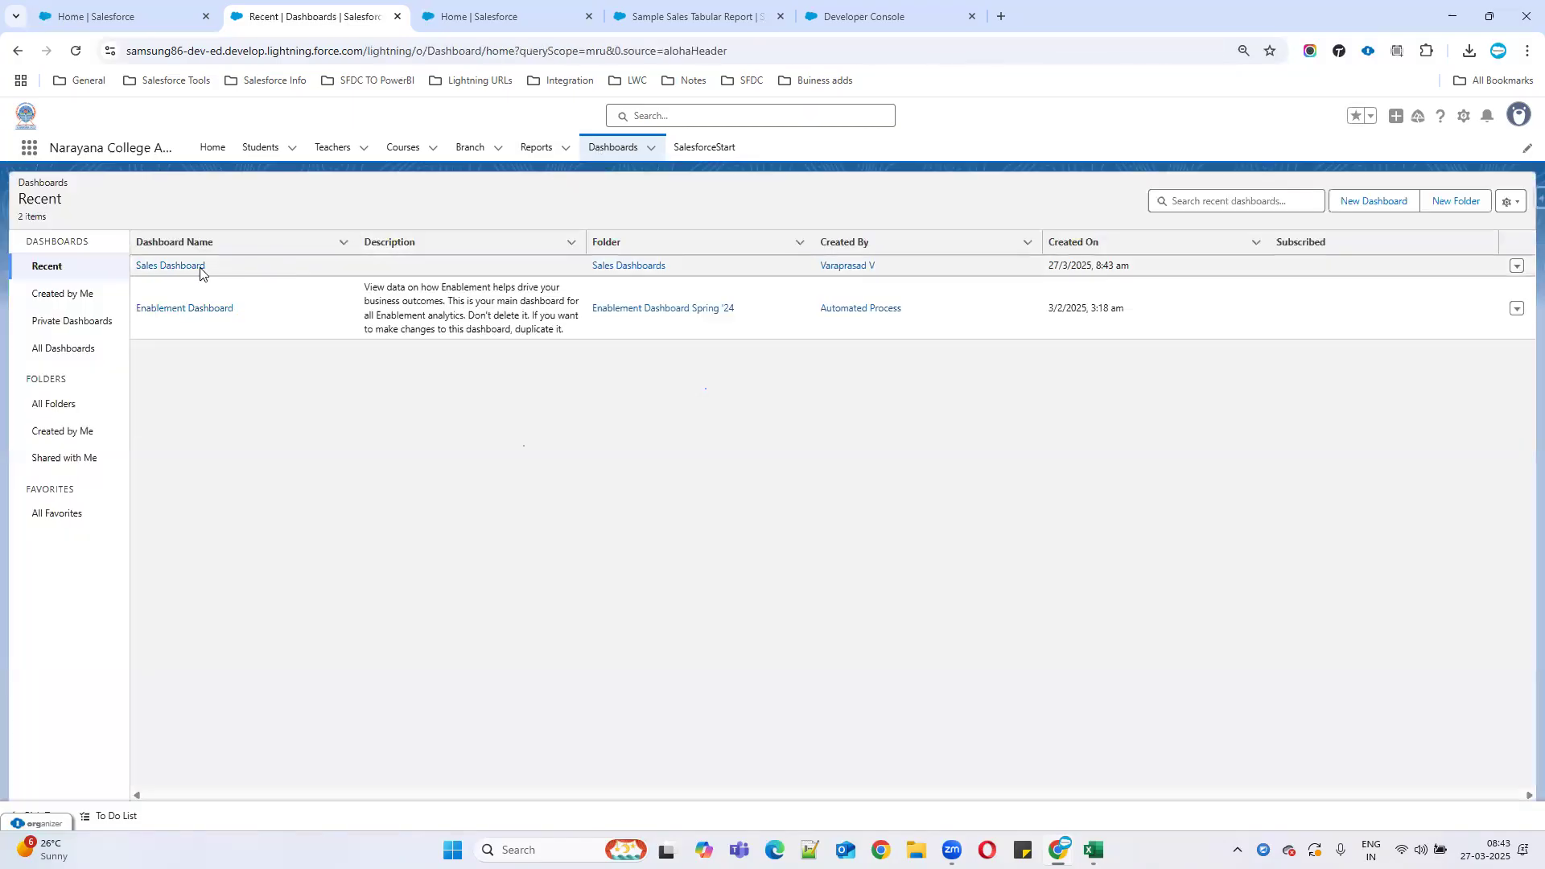
pyautogui.click(163, 269)
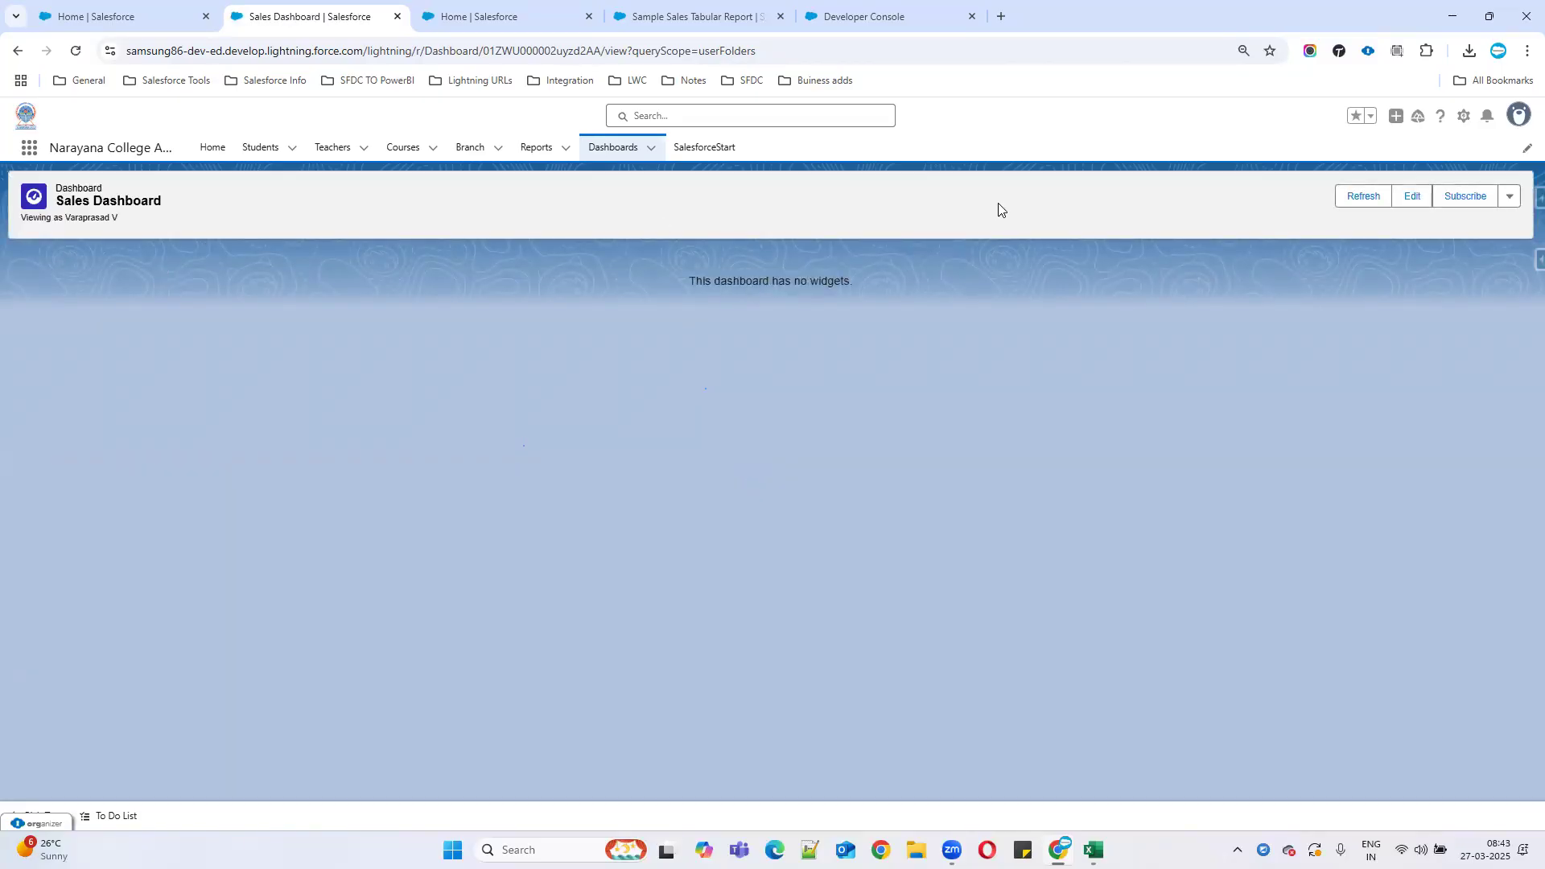
pyautogui.click(1412, 196)
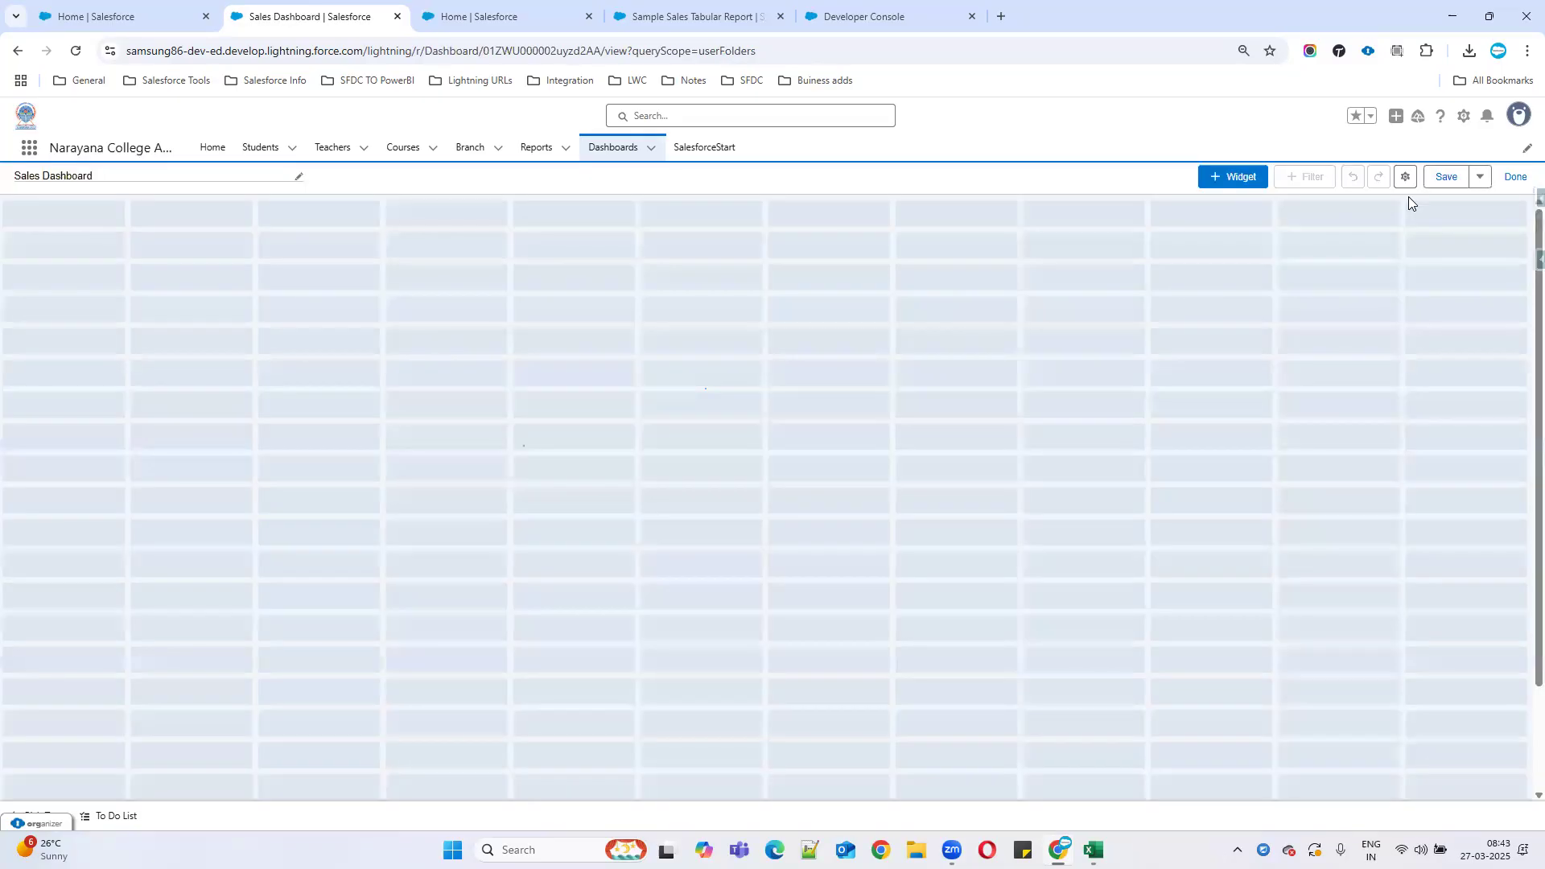
pyautogui.click(1244, 183)
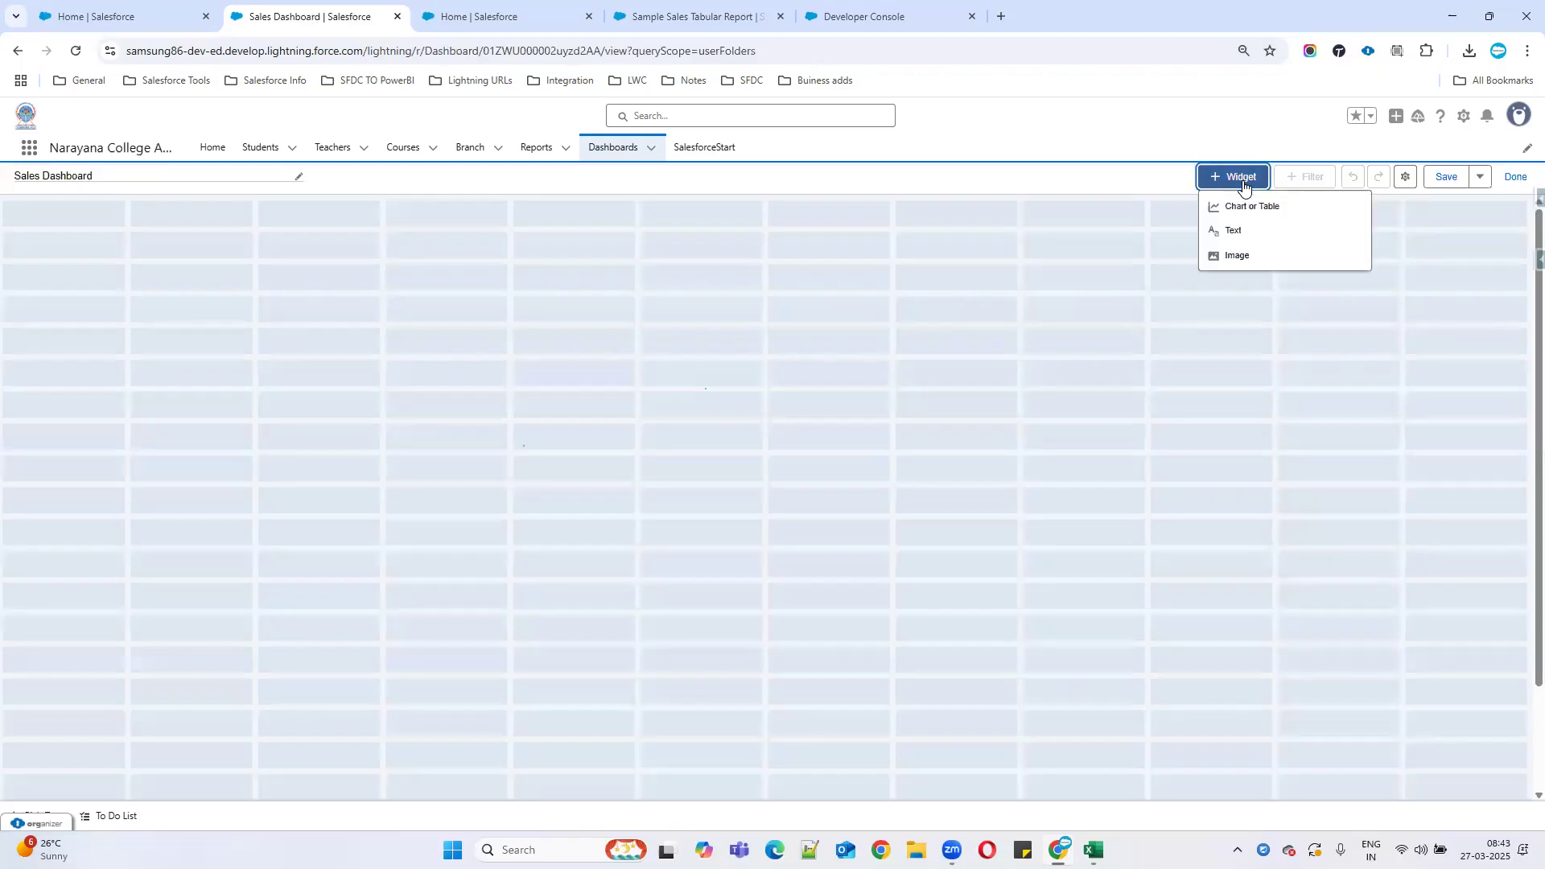
pyautogui.click(1249, 208)
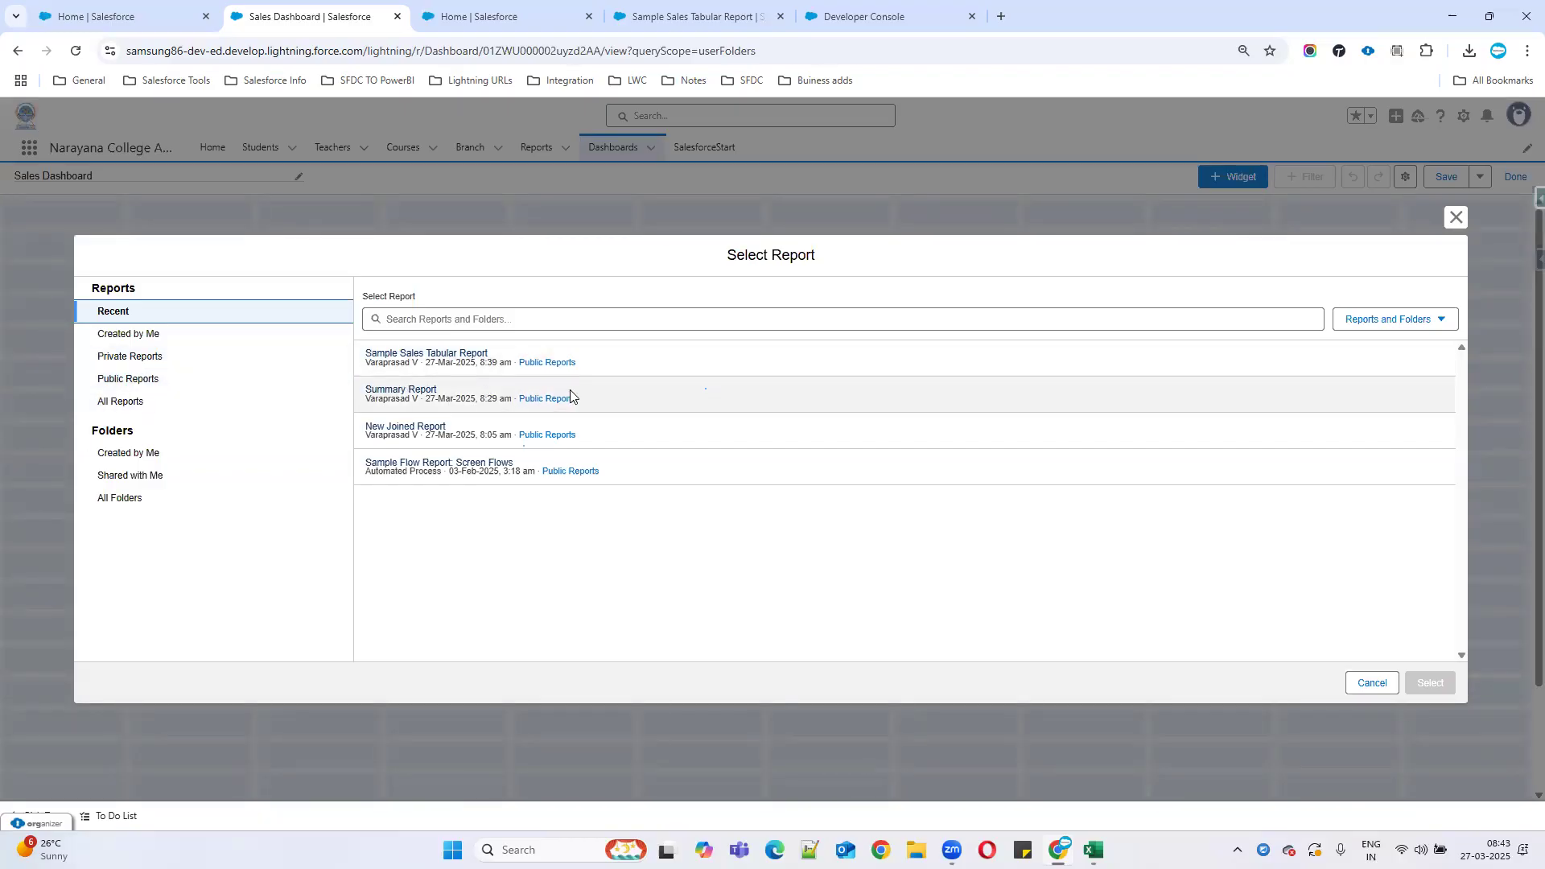
# Use Summary Report as the data source for the new chart widget.
pyautogui.click(409, 392)
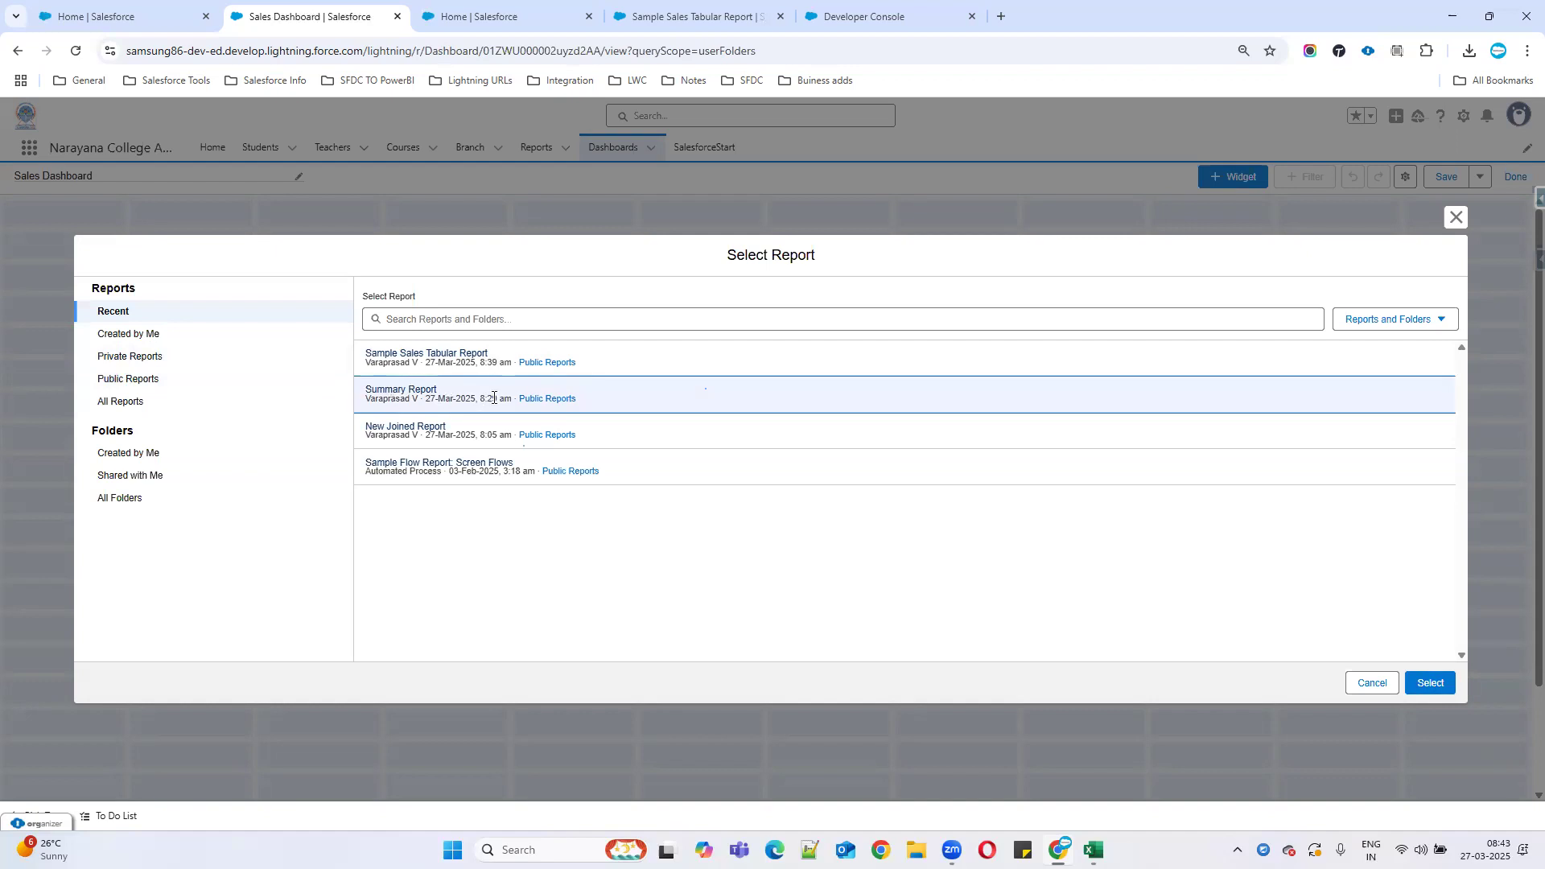
pyautogui.click(1432, 684)
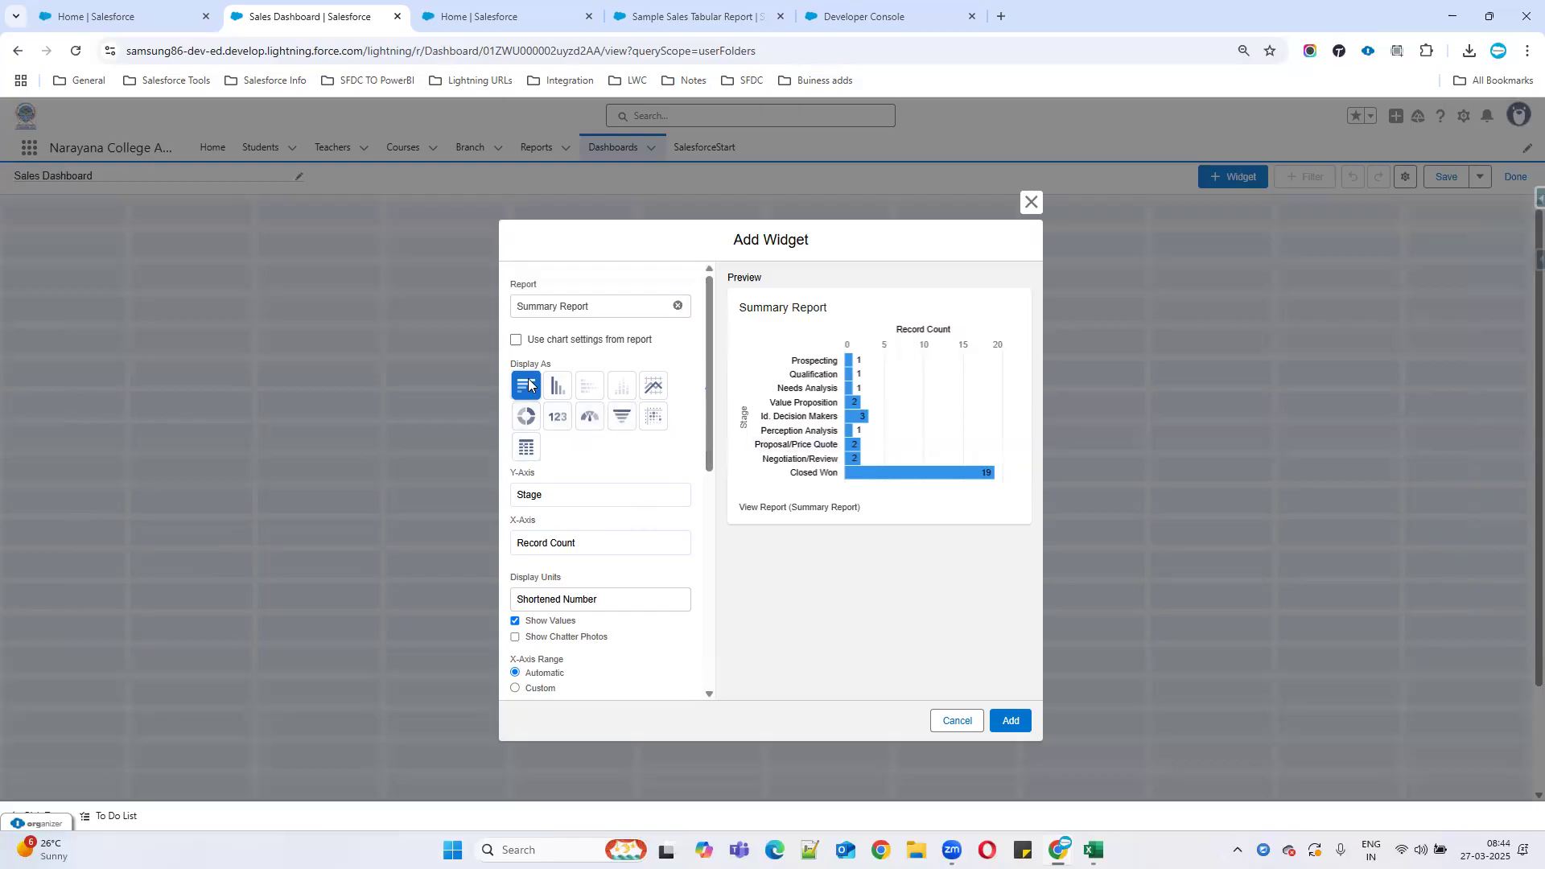
# Make the widget a vertical column chart sorted by Record Count, keeping the Light theme.
pyautogui.click(557, 386)
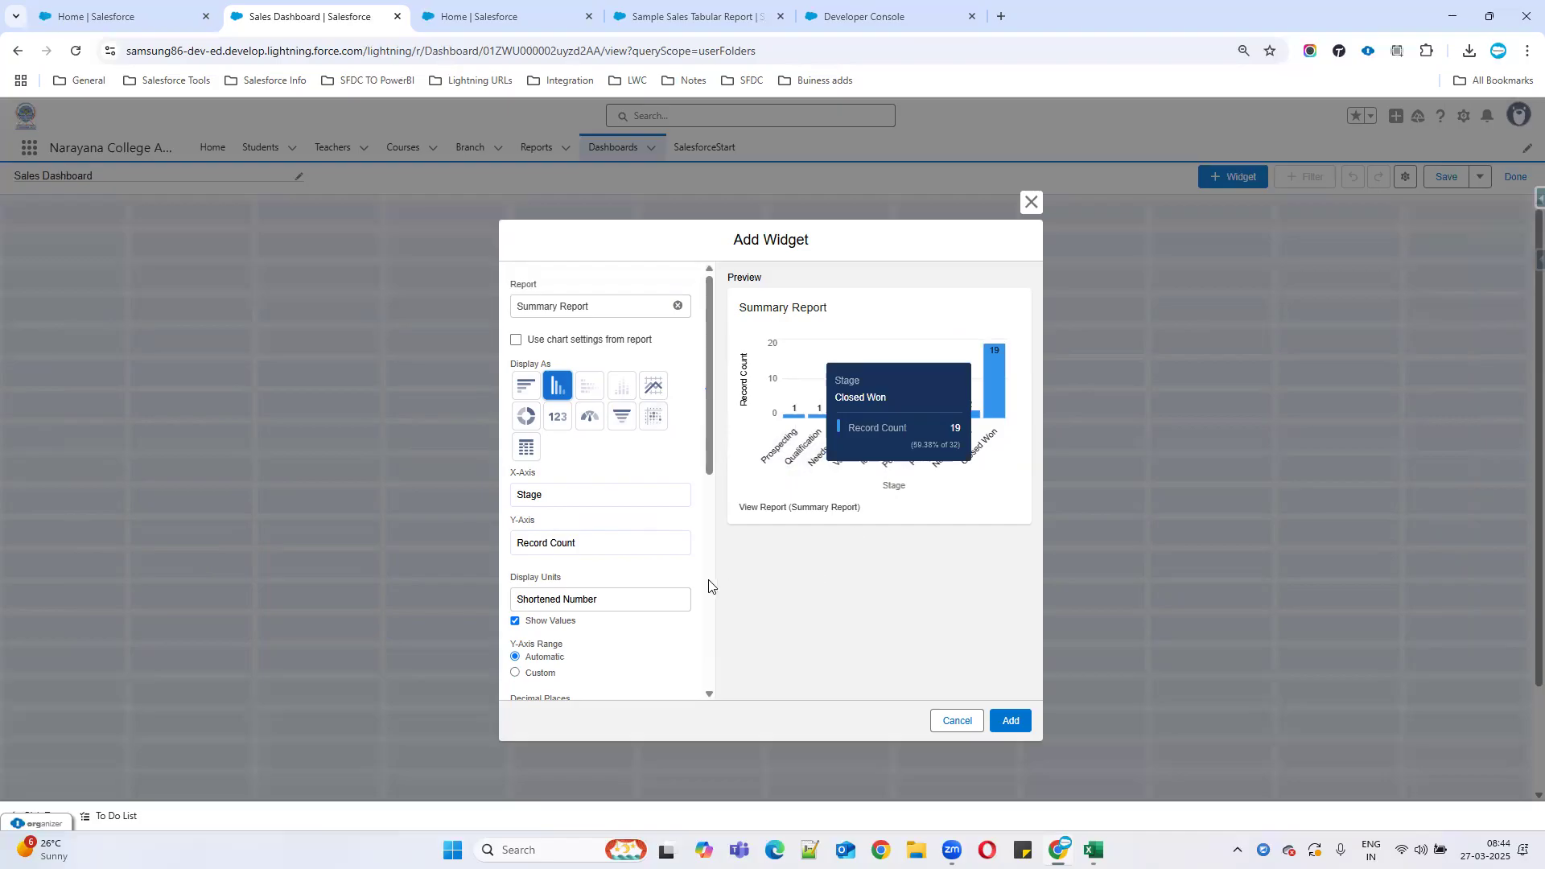
pyautogui.scroll(-1, 692, 587)
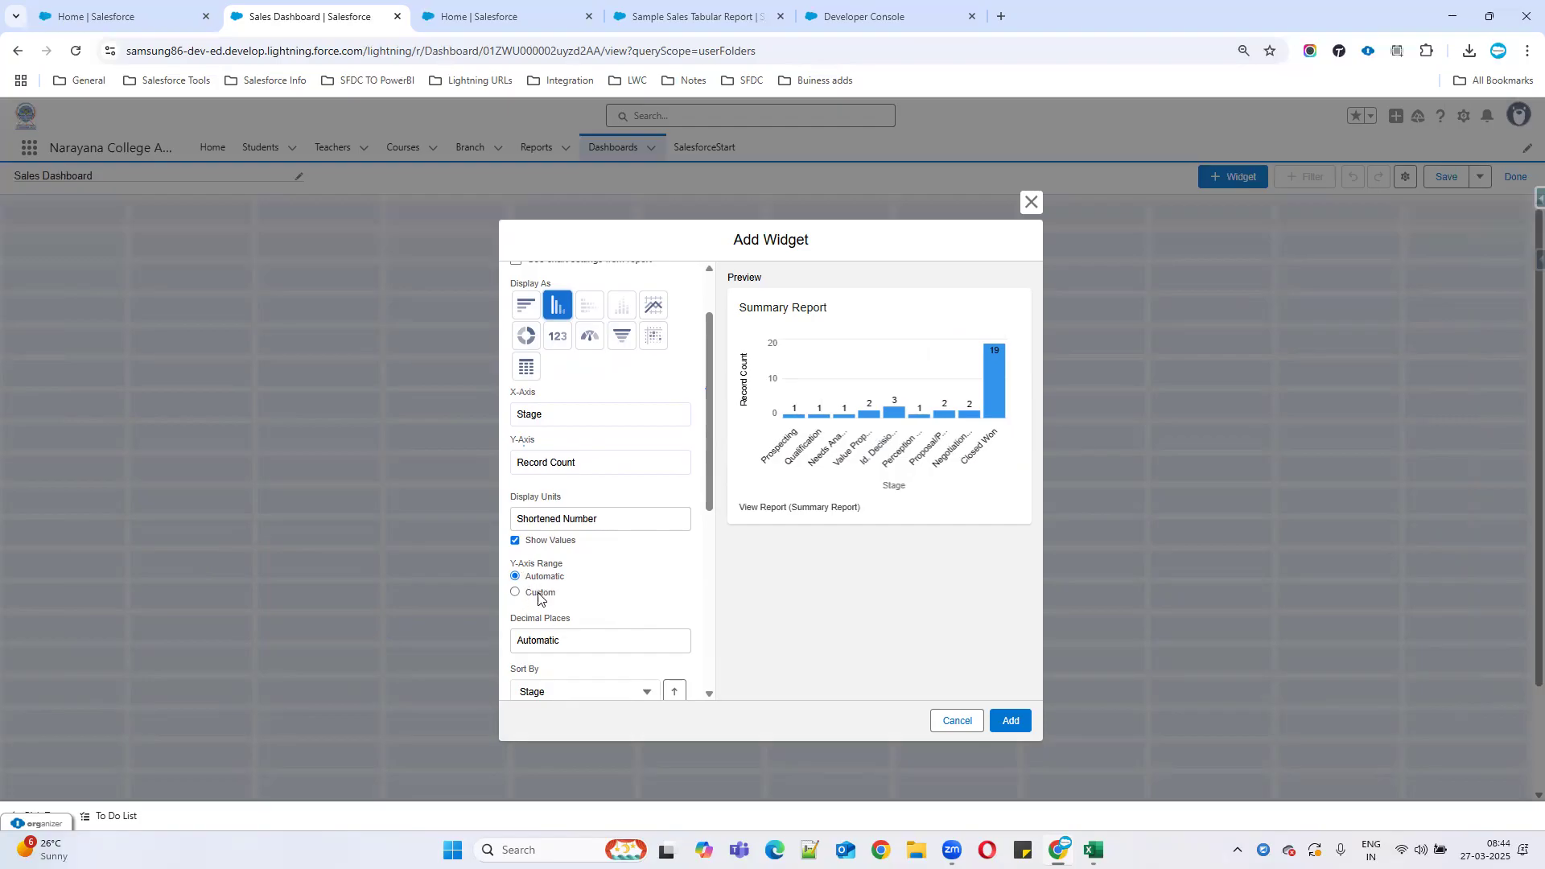
pyautogui.scroll(-2, 615, 609)
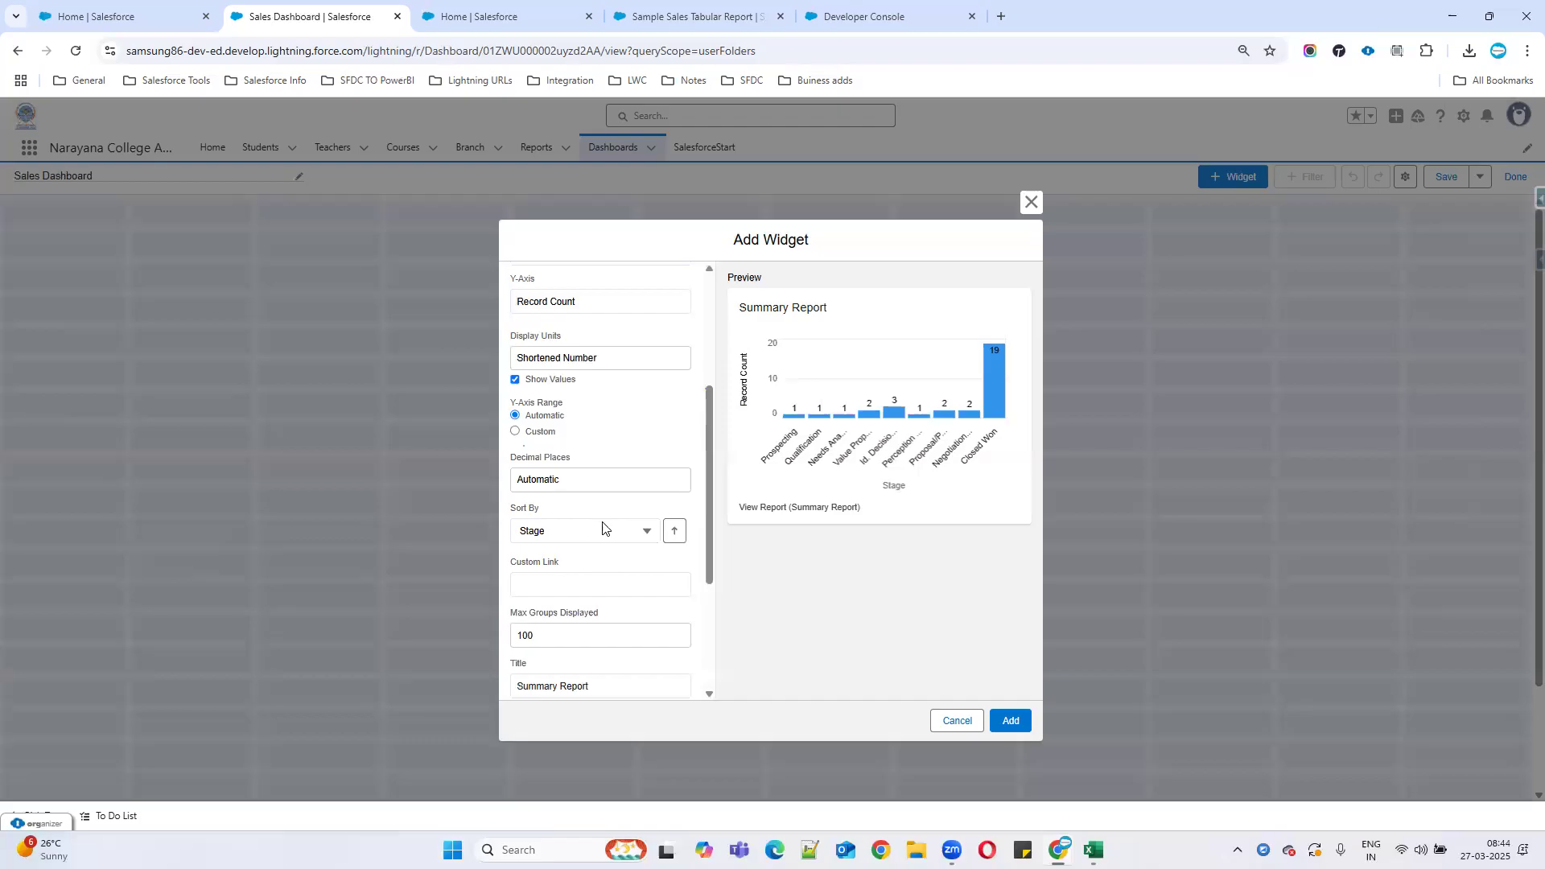
pyautogui.click(644, 535)
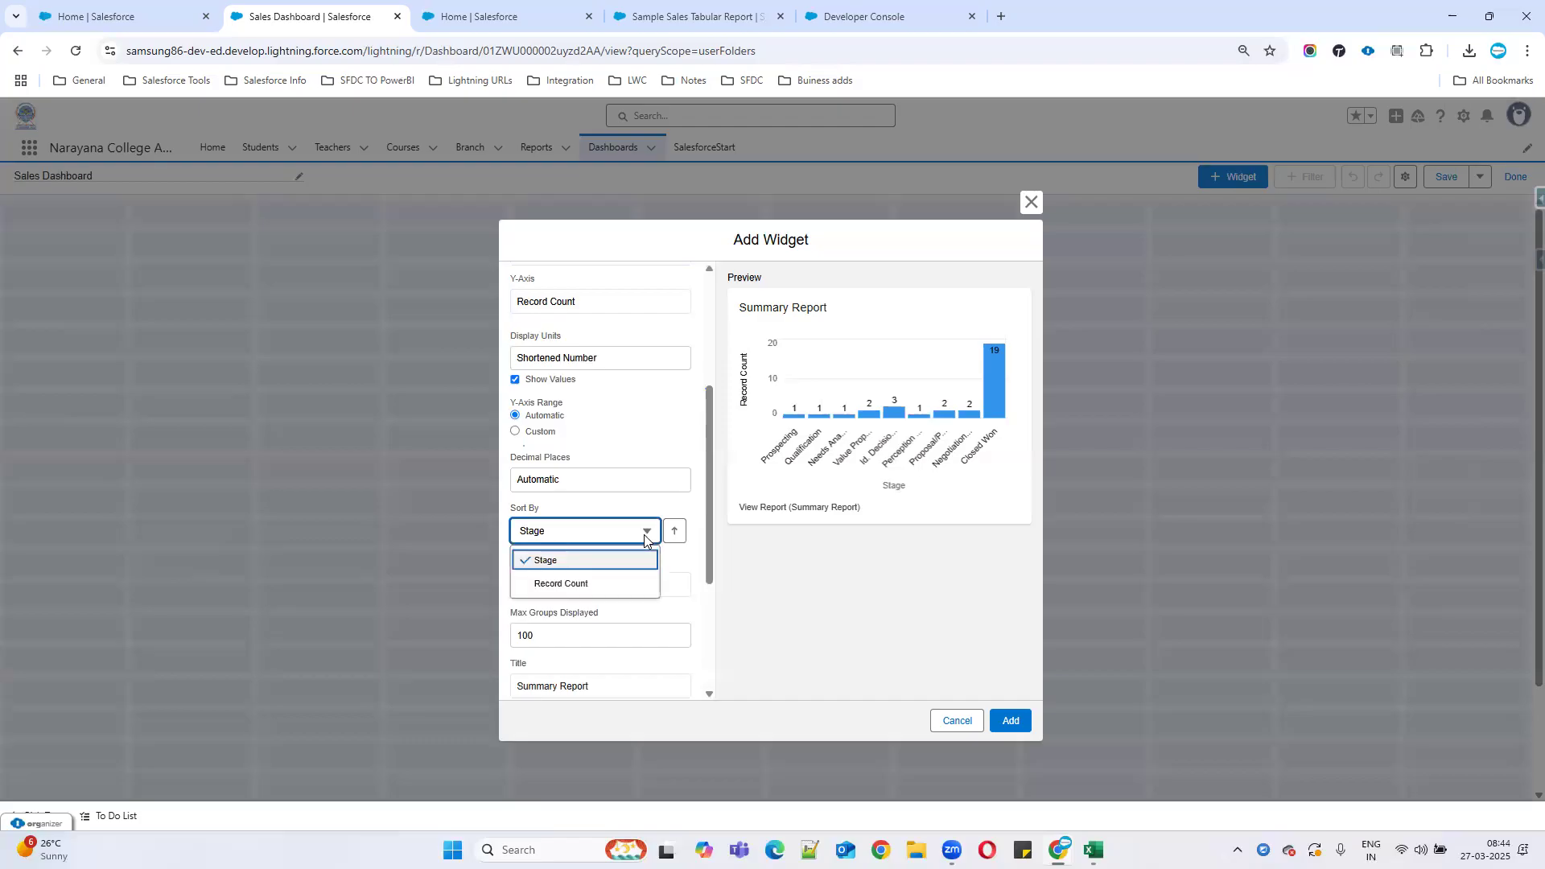
pyautogui.click(563, 584)
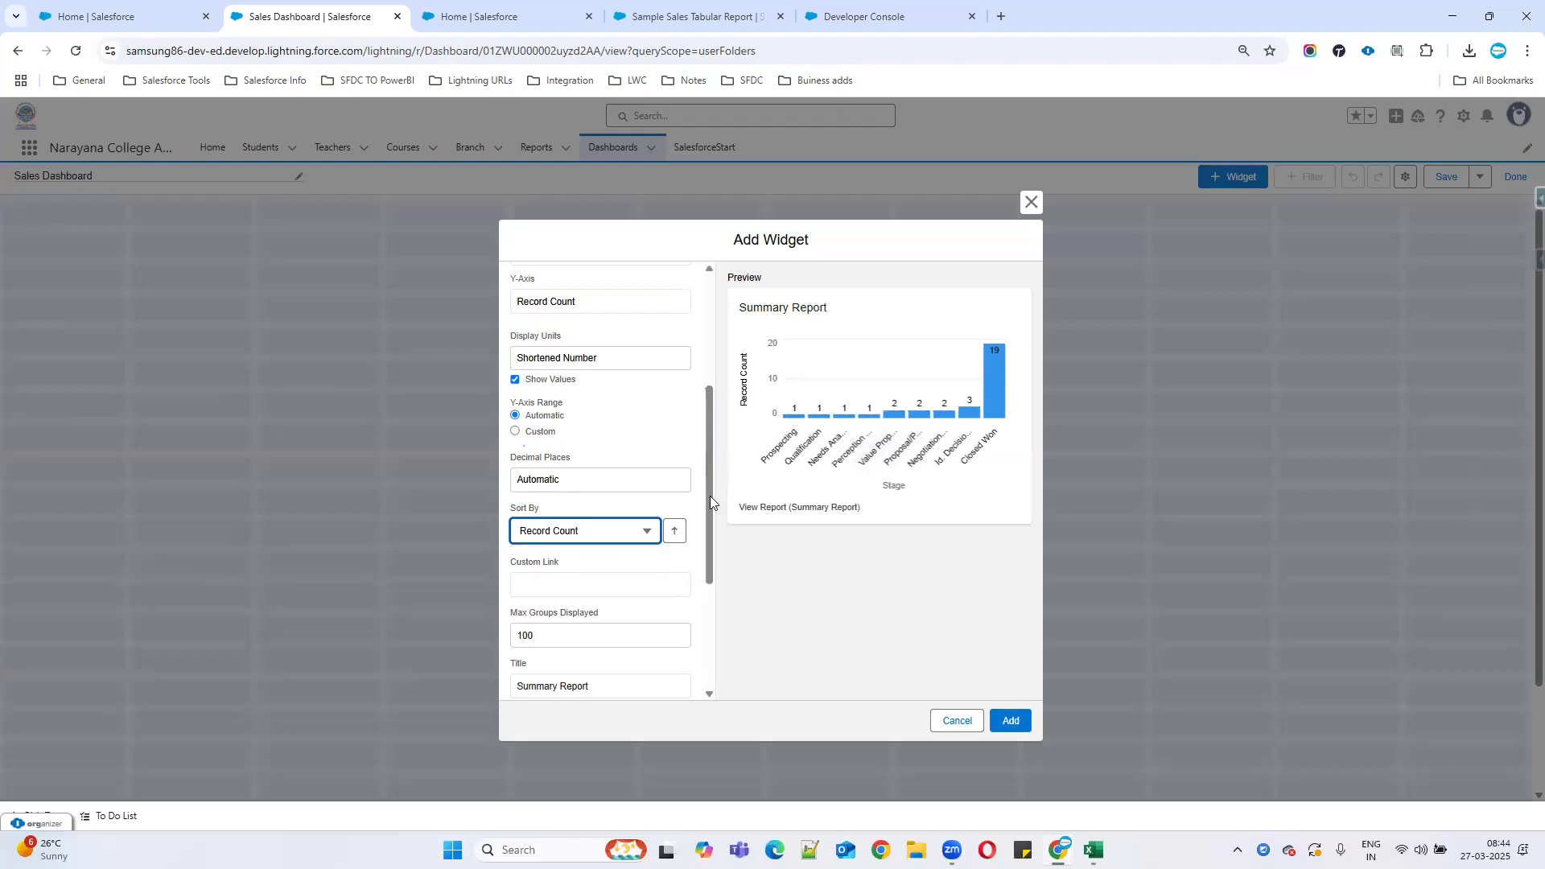
pyautogui.scroll(-3, 602, 496)
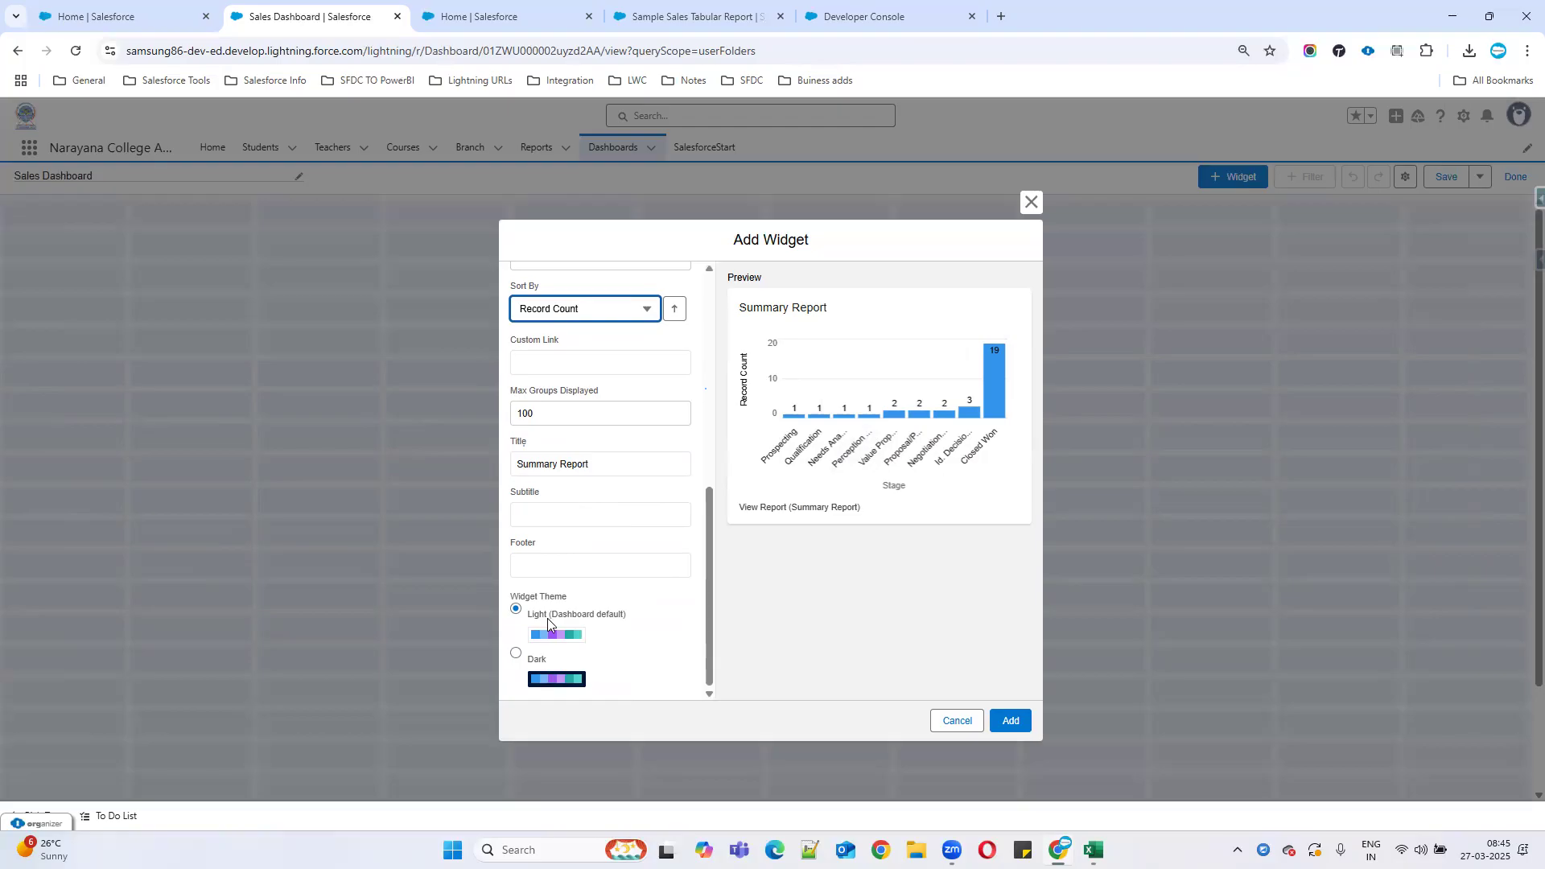
pyautogui.click(516, 653)
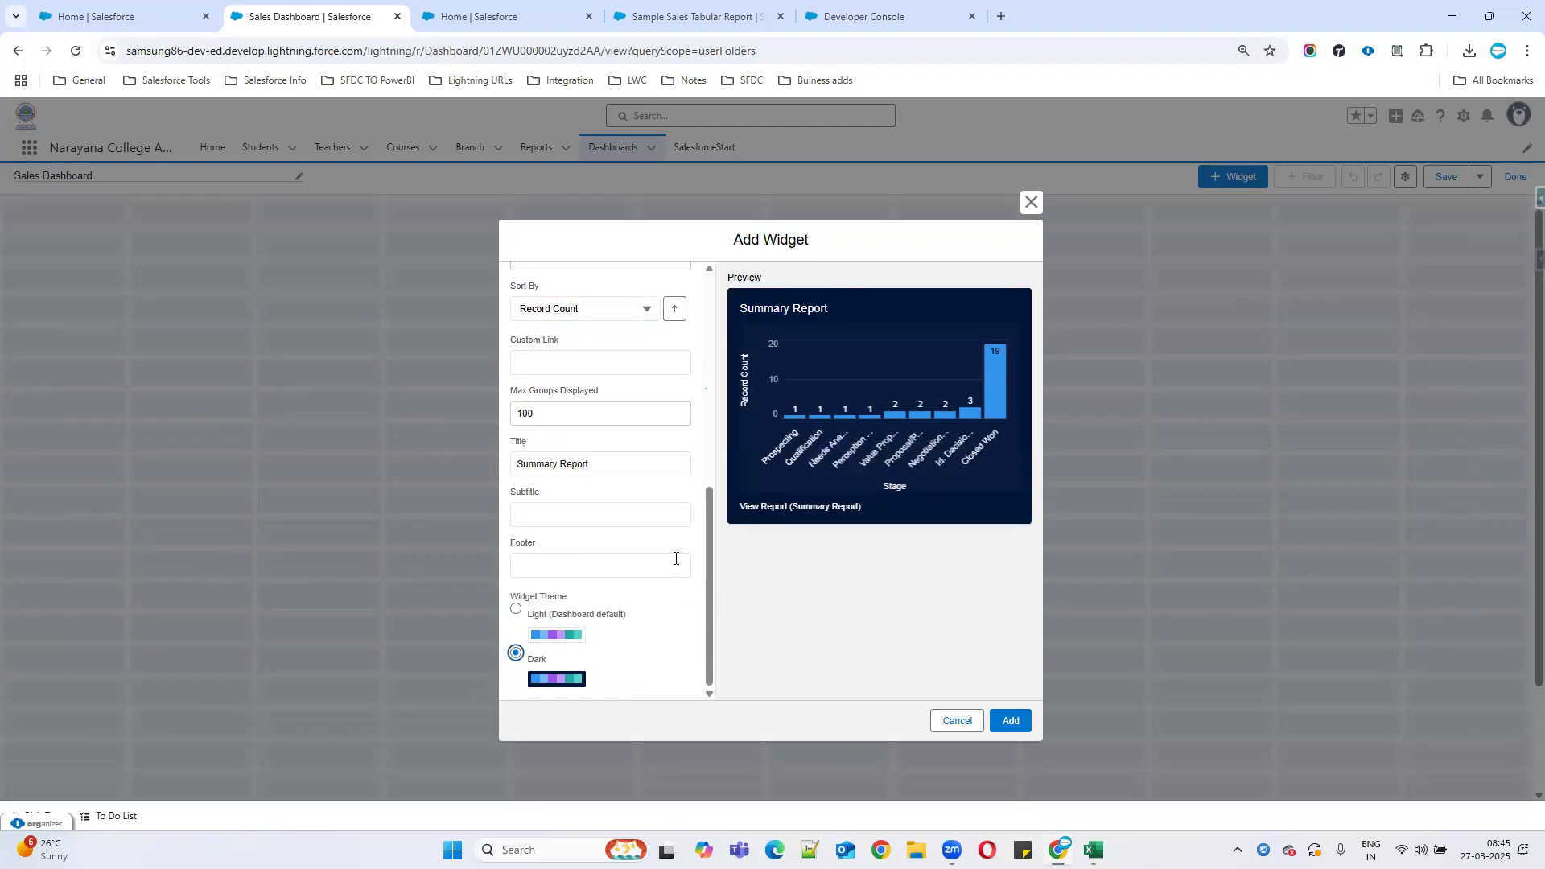
pyautogui.click(530, 616)
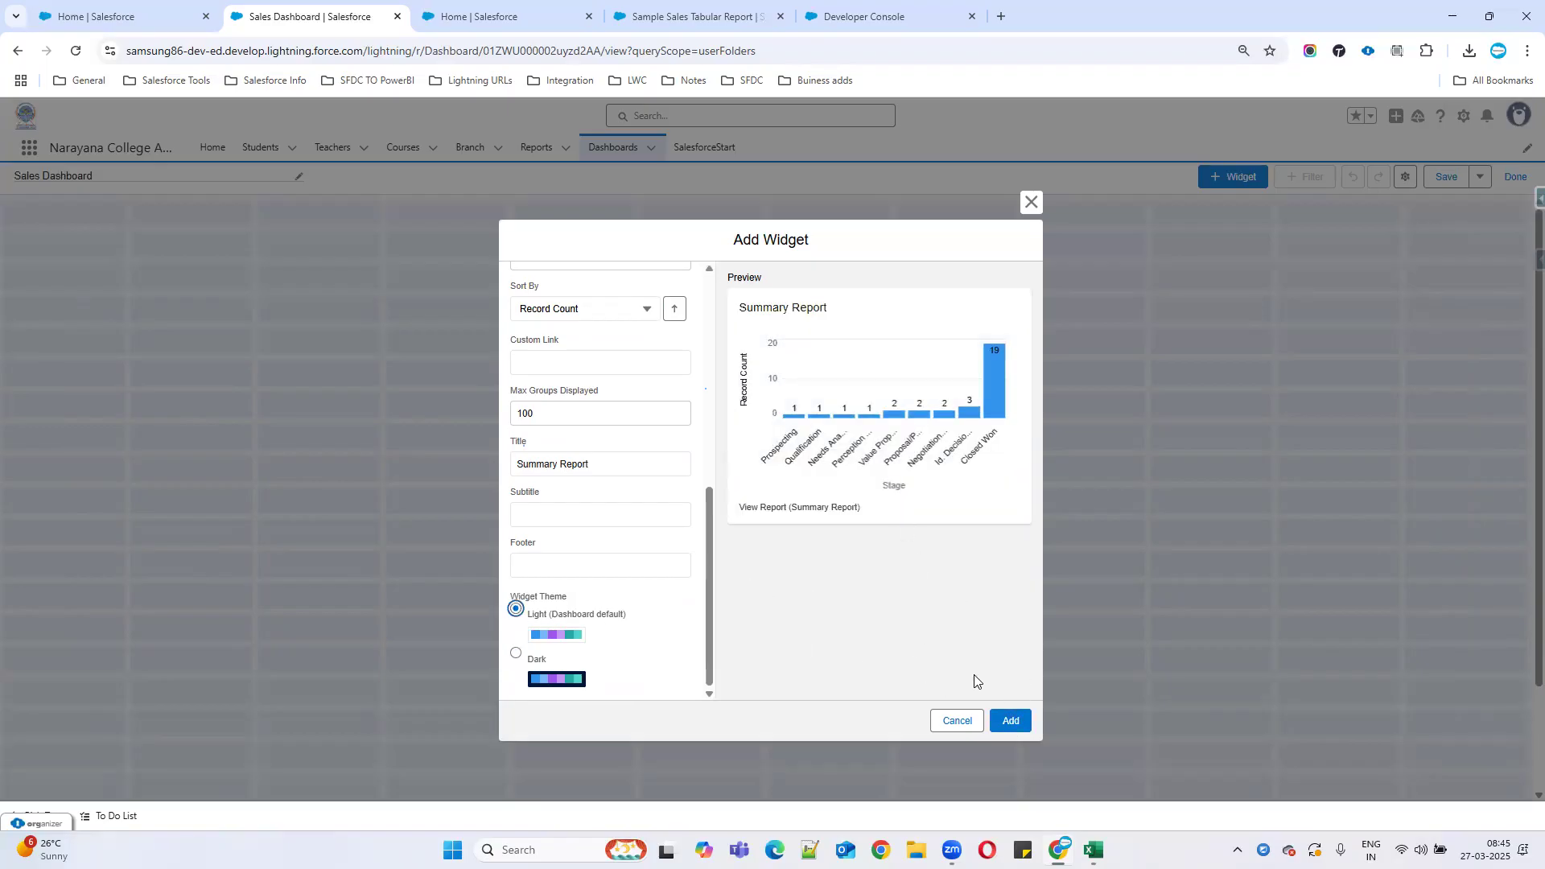
pyautogui.scroll(3, 657, 483)
pyautogui.scroll(3, 668, 458)
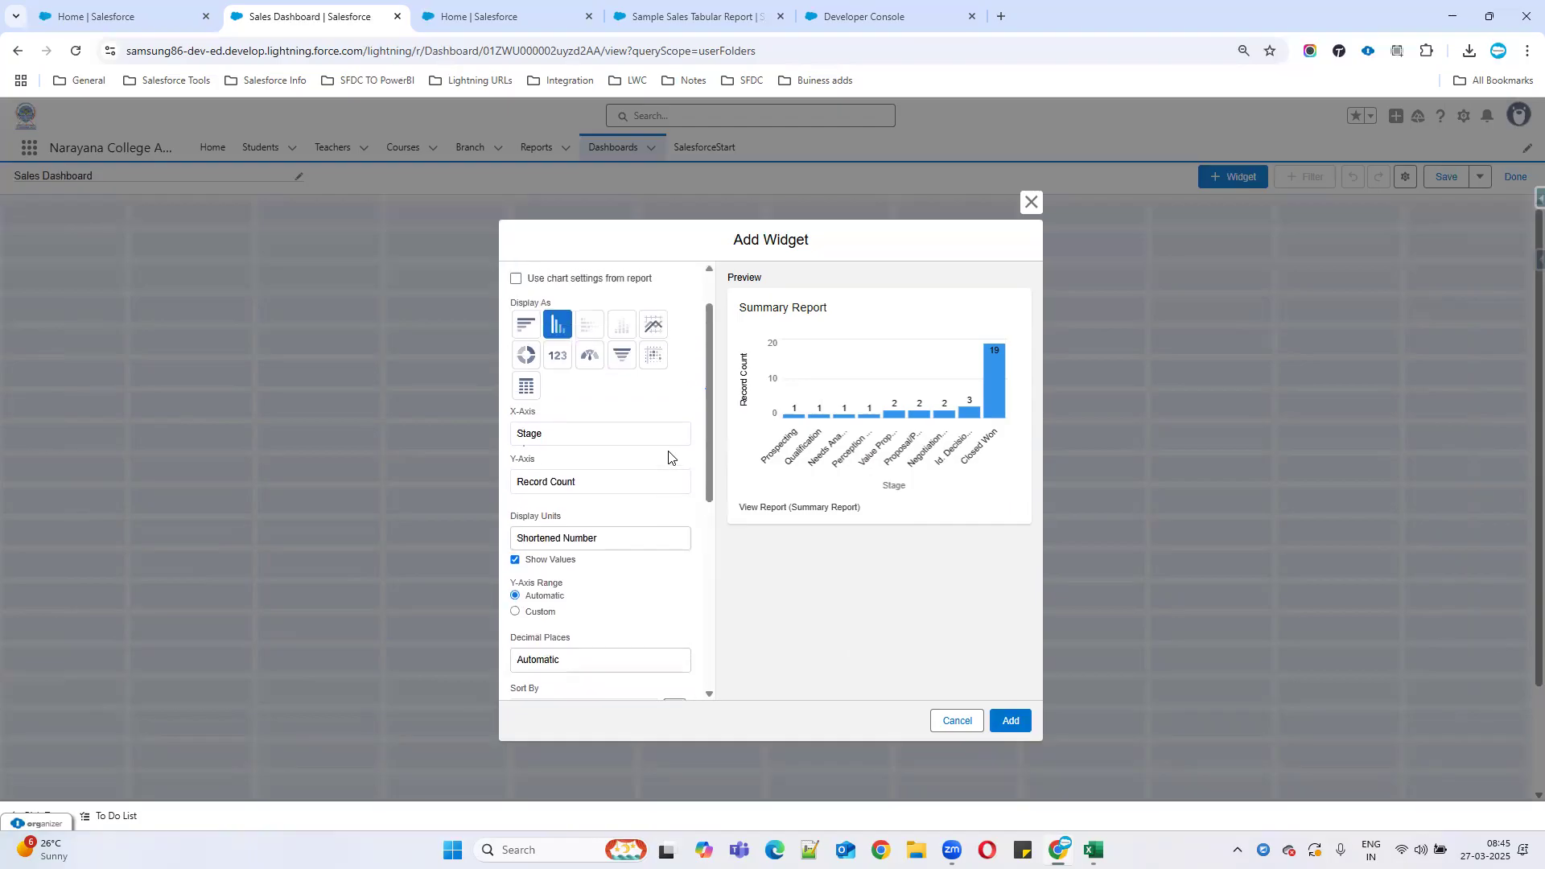
# Add the column chart, then toggle 'Use chart settings from report' on and off and update it.
pyautogui.click(1015, 718)
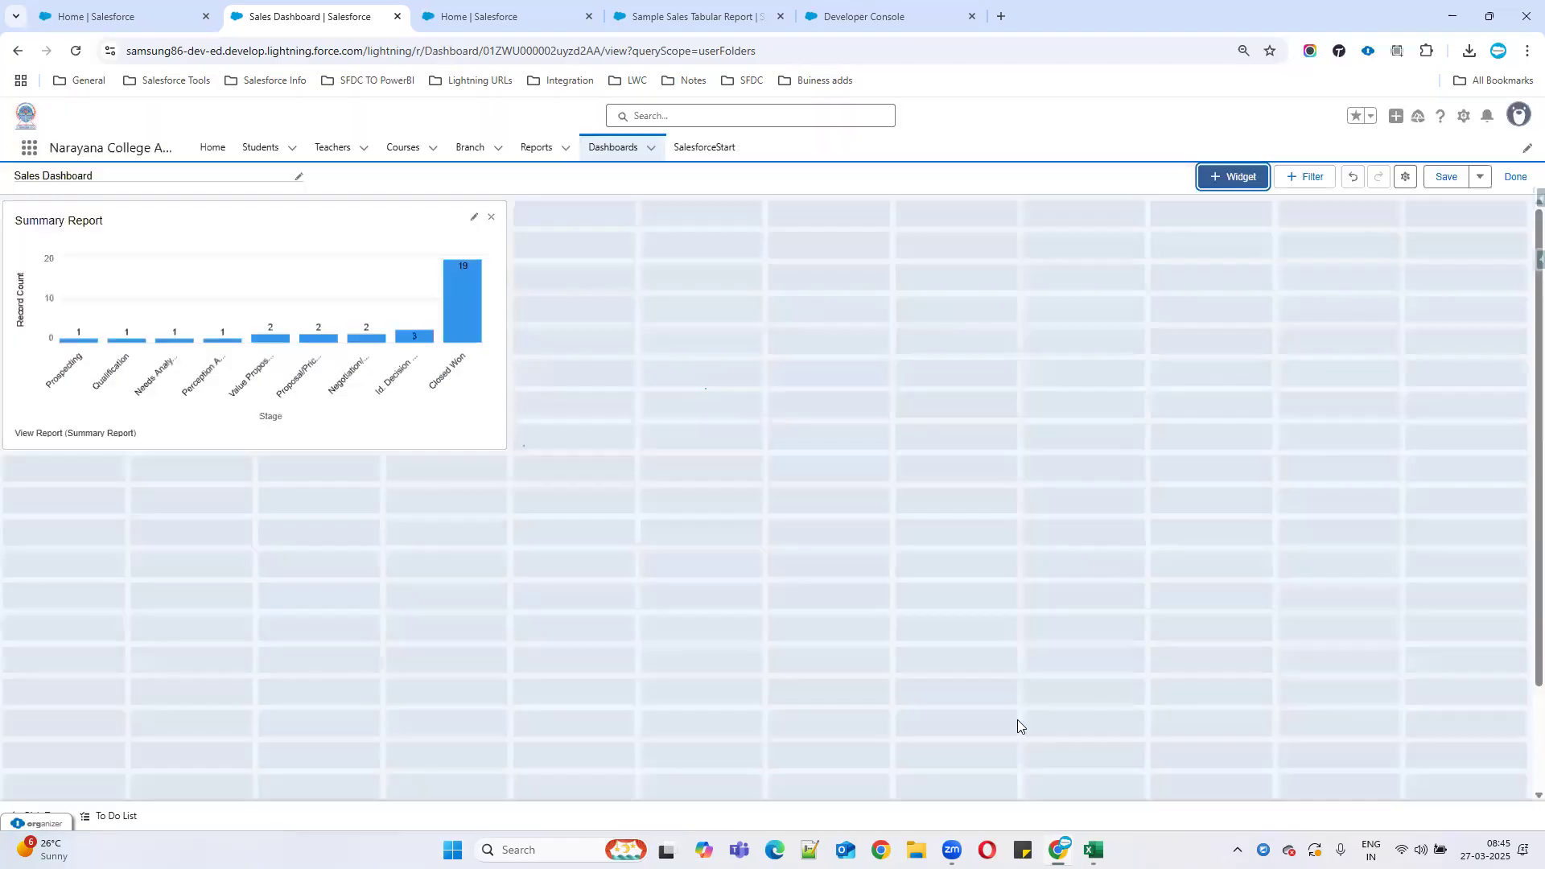
pyautogui.click(473, 219)
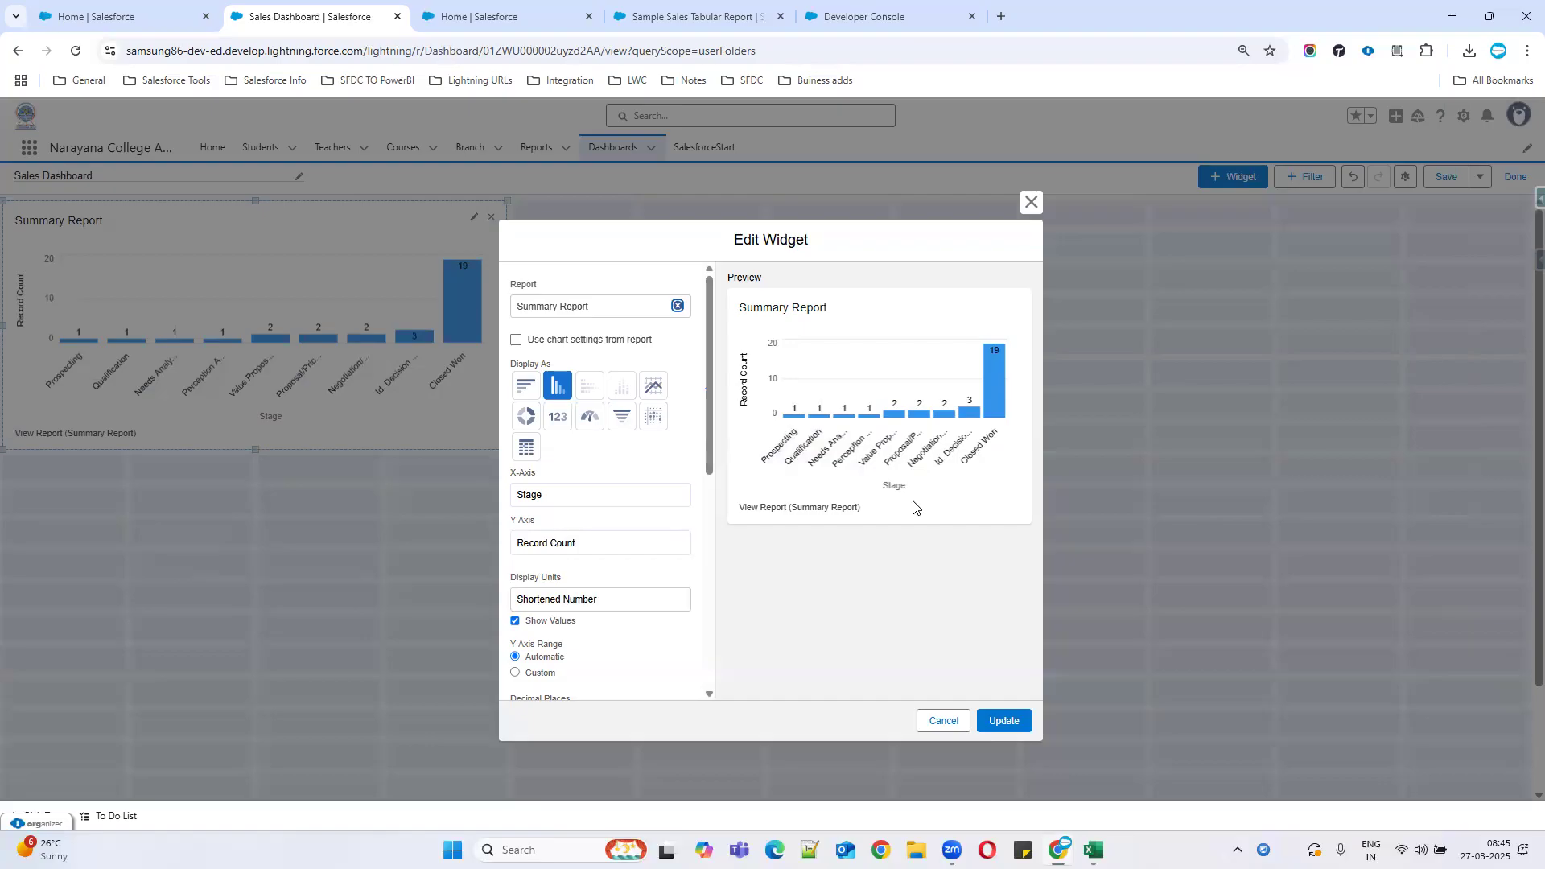
pyautogui.click(516, 340)
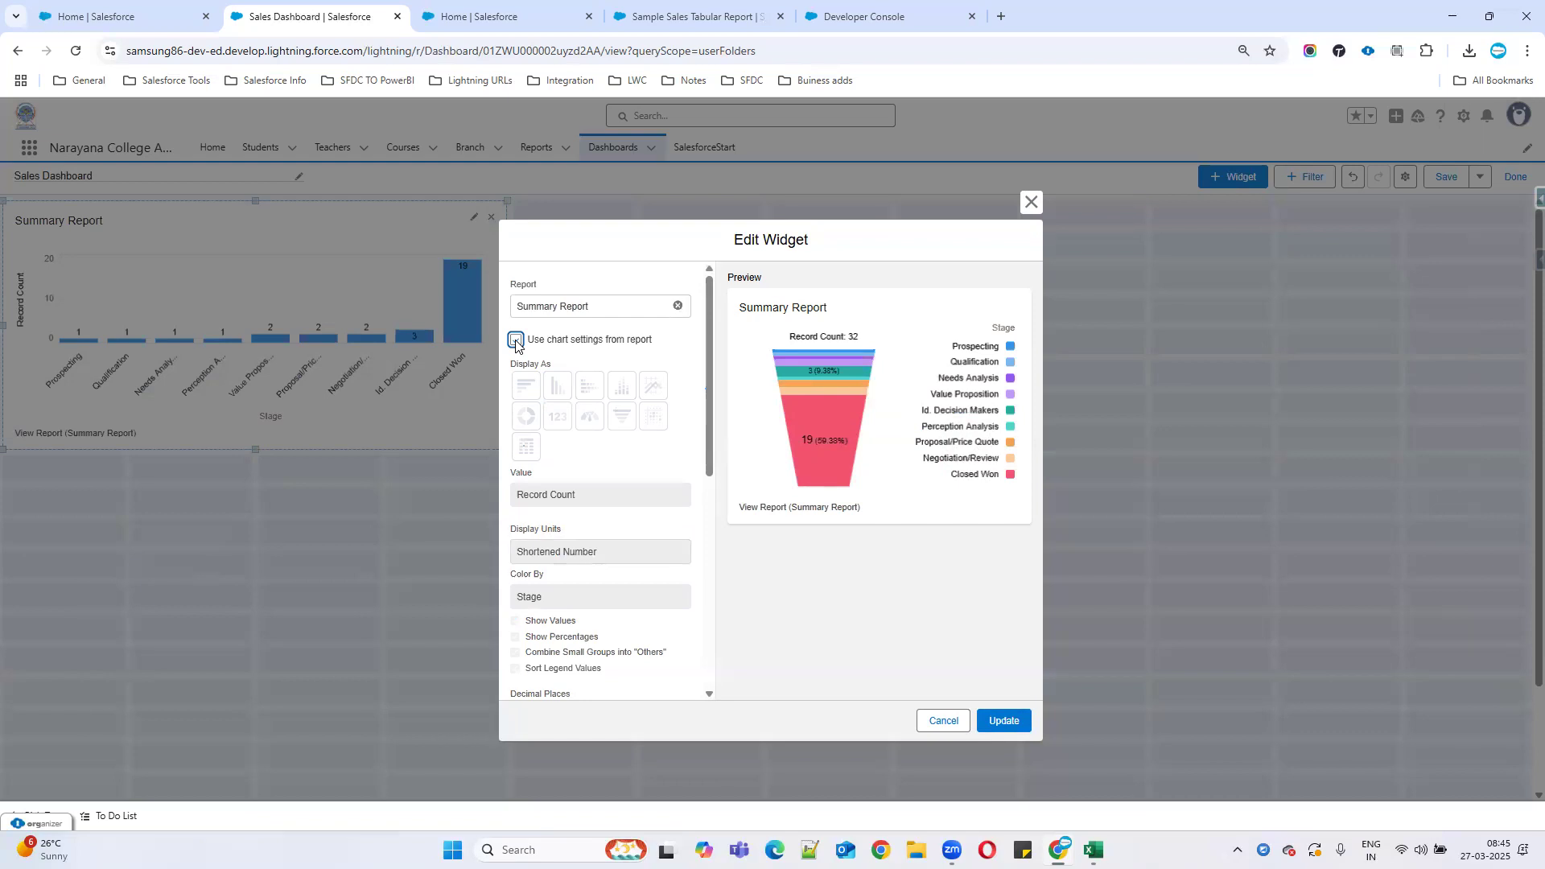
pyautogui.click(516, 340)
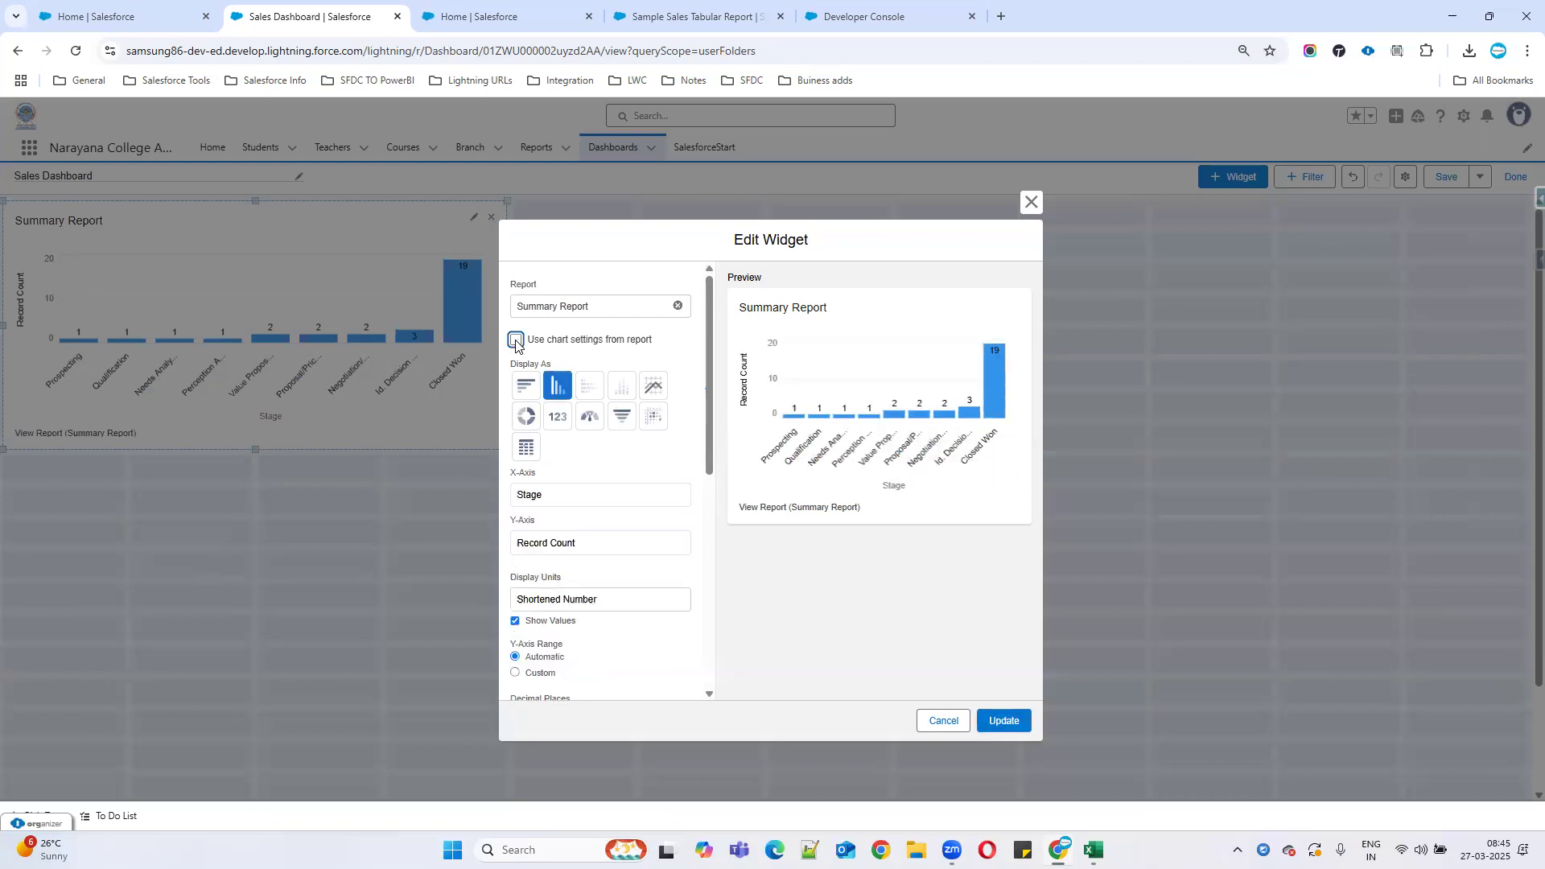
pyautogui.click(1006, 721)
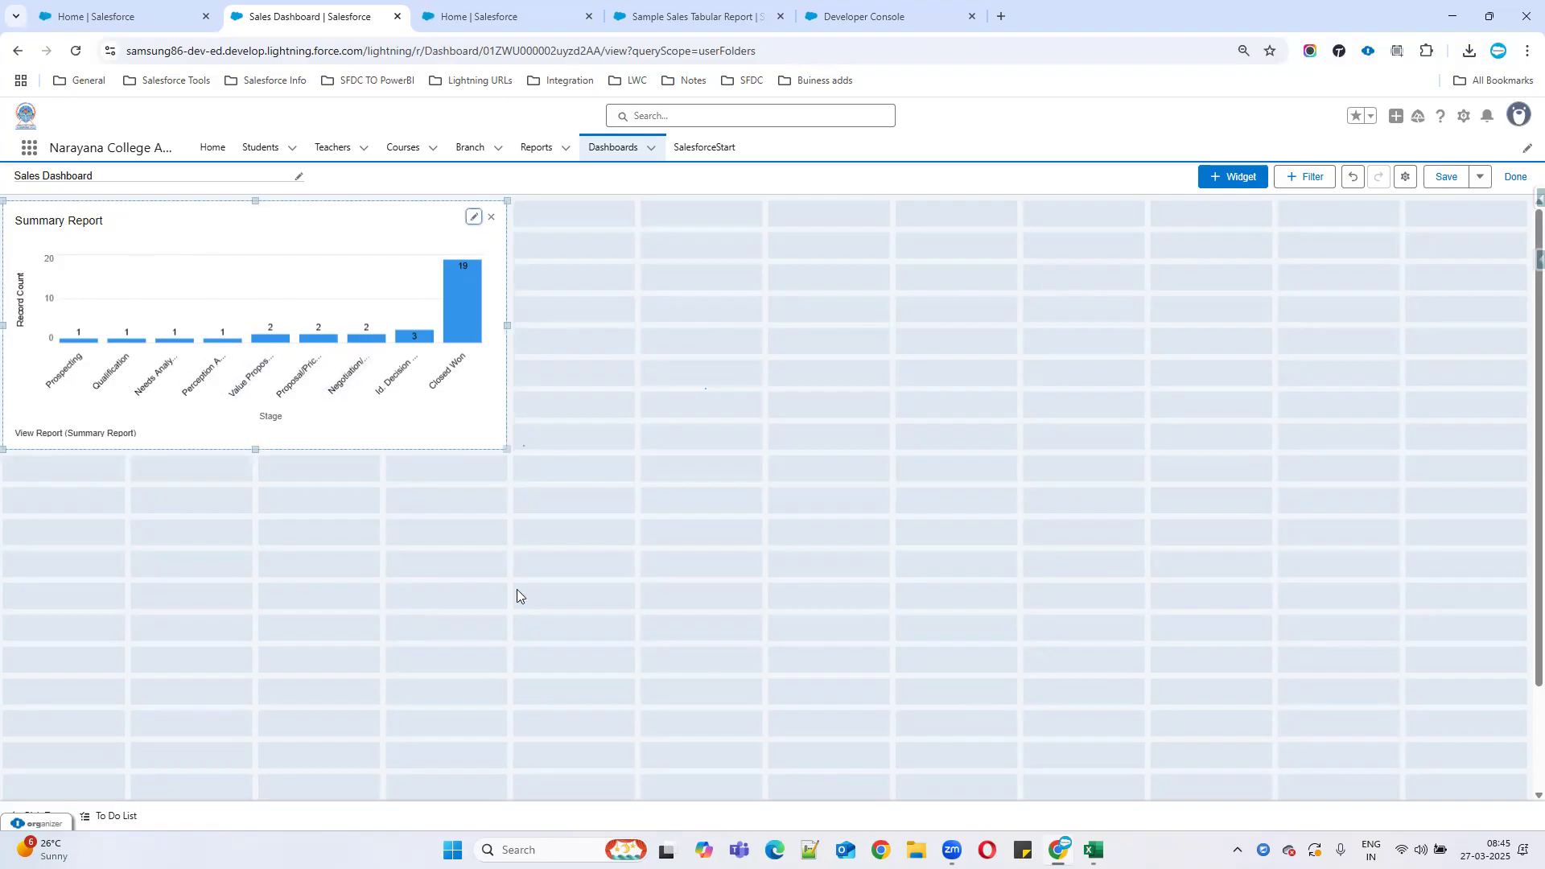
pyautogui.click(1234, 179)
# Add a second Chart or Table widget using Summary Report from Public Reports.
pyautogui.click(1247, 206)
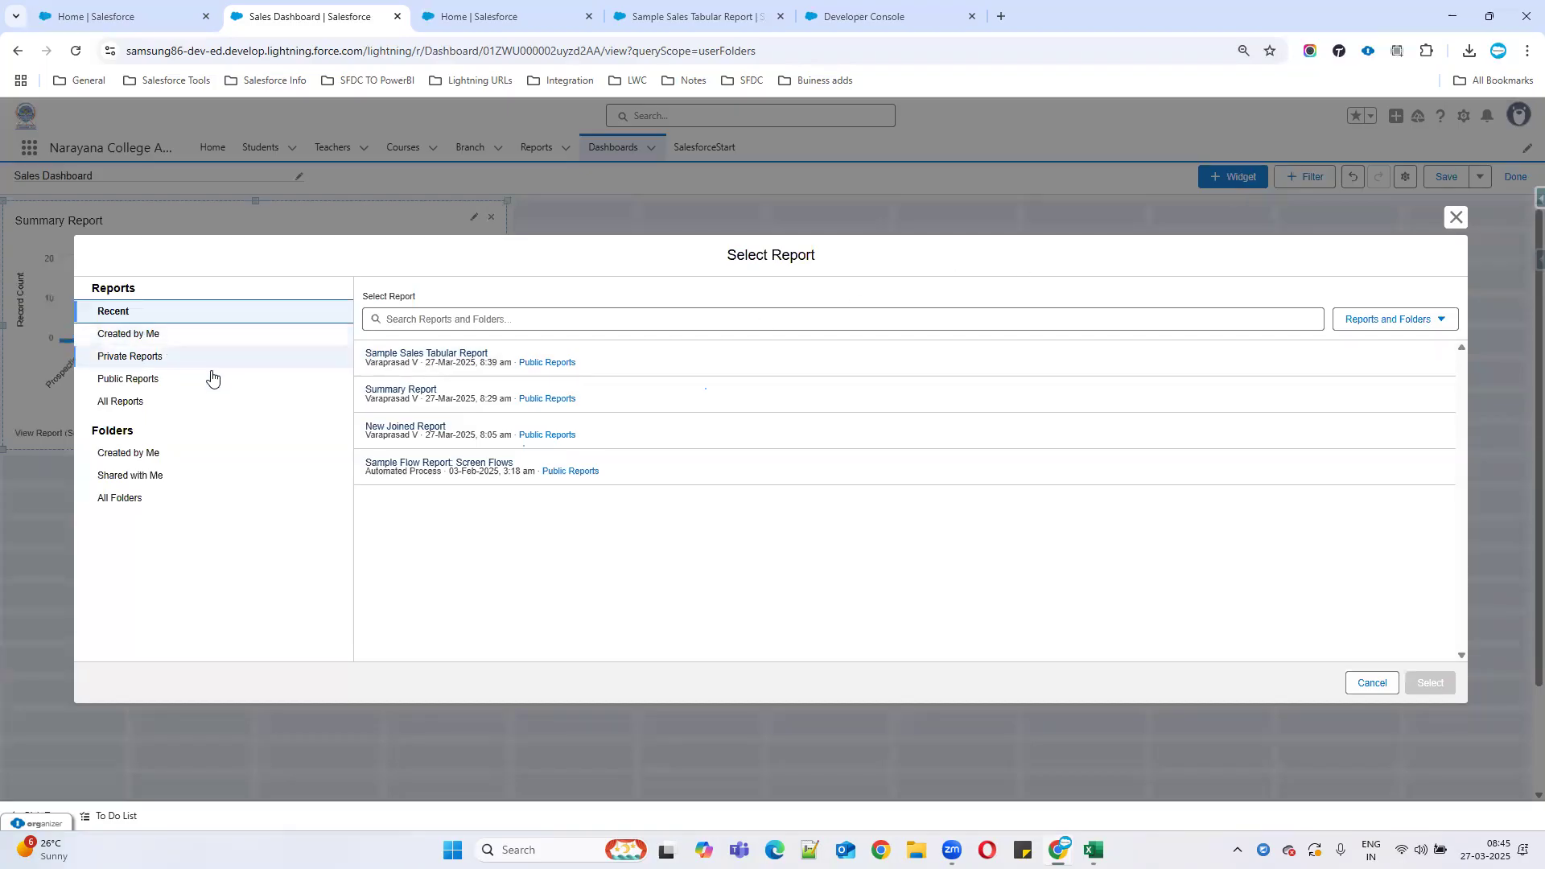
pyautogui.click(555, 398)
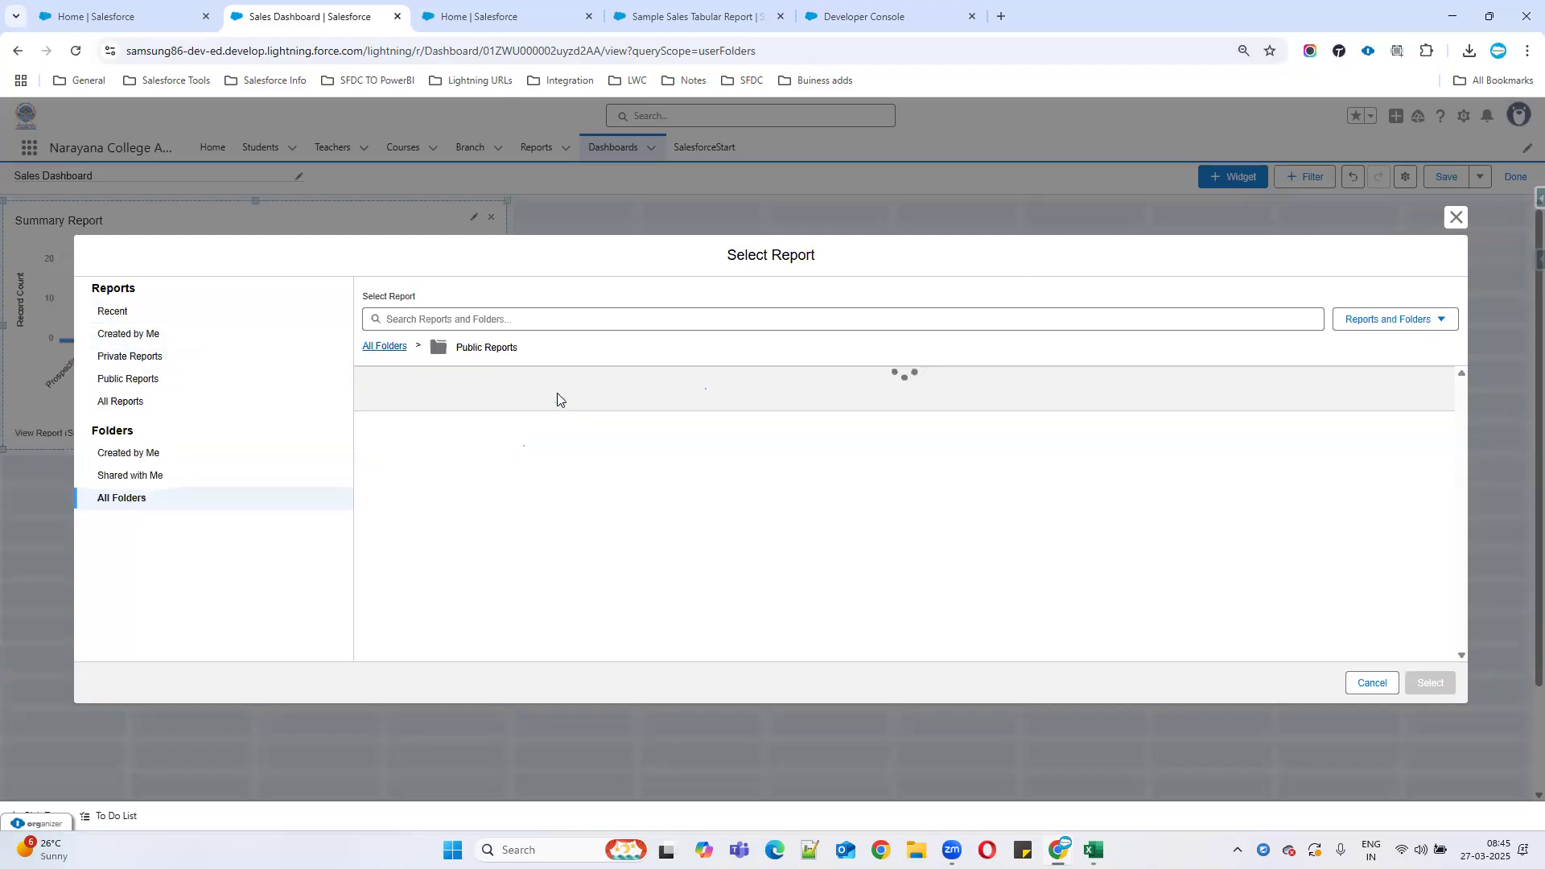
pyautogui.click(387, 349)
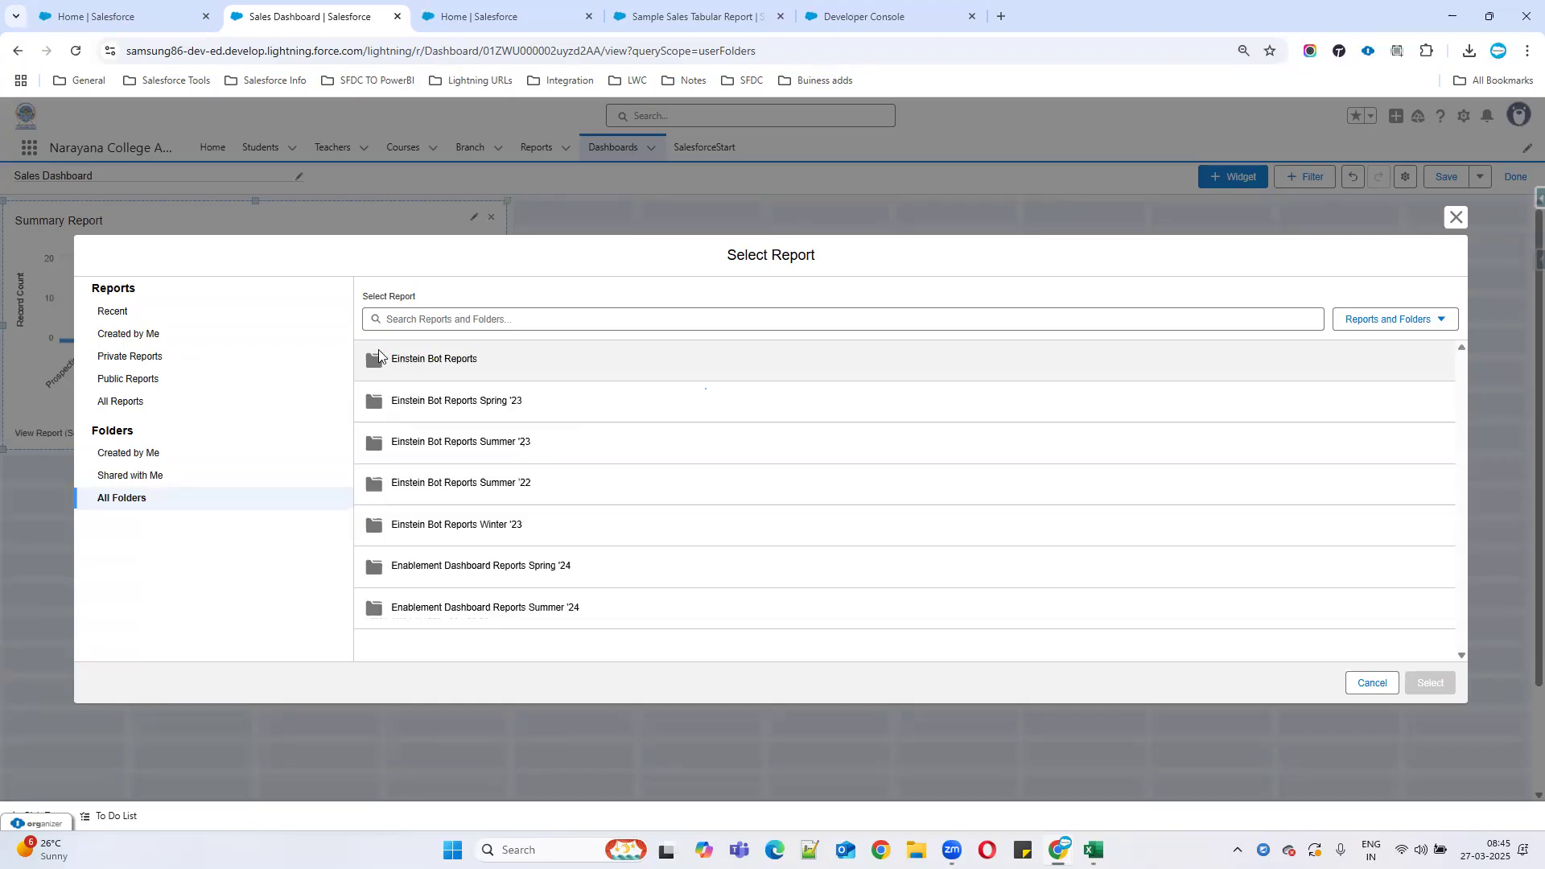
pyautogui.click(125, 379)
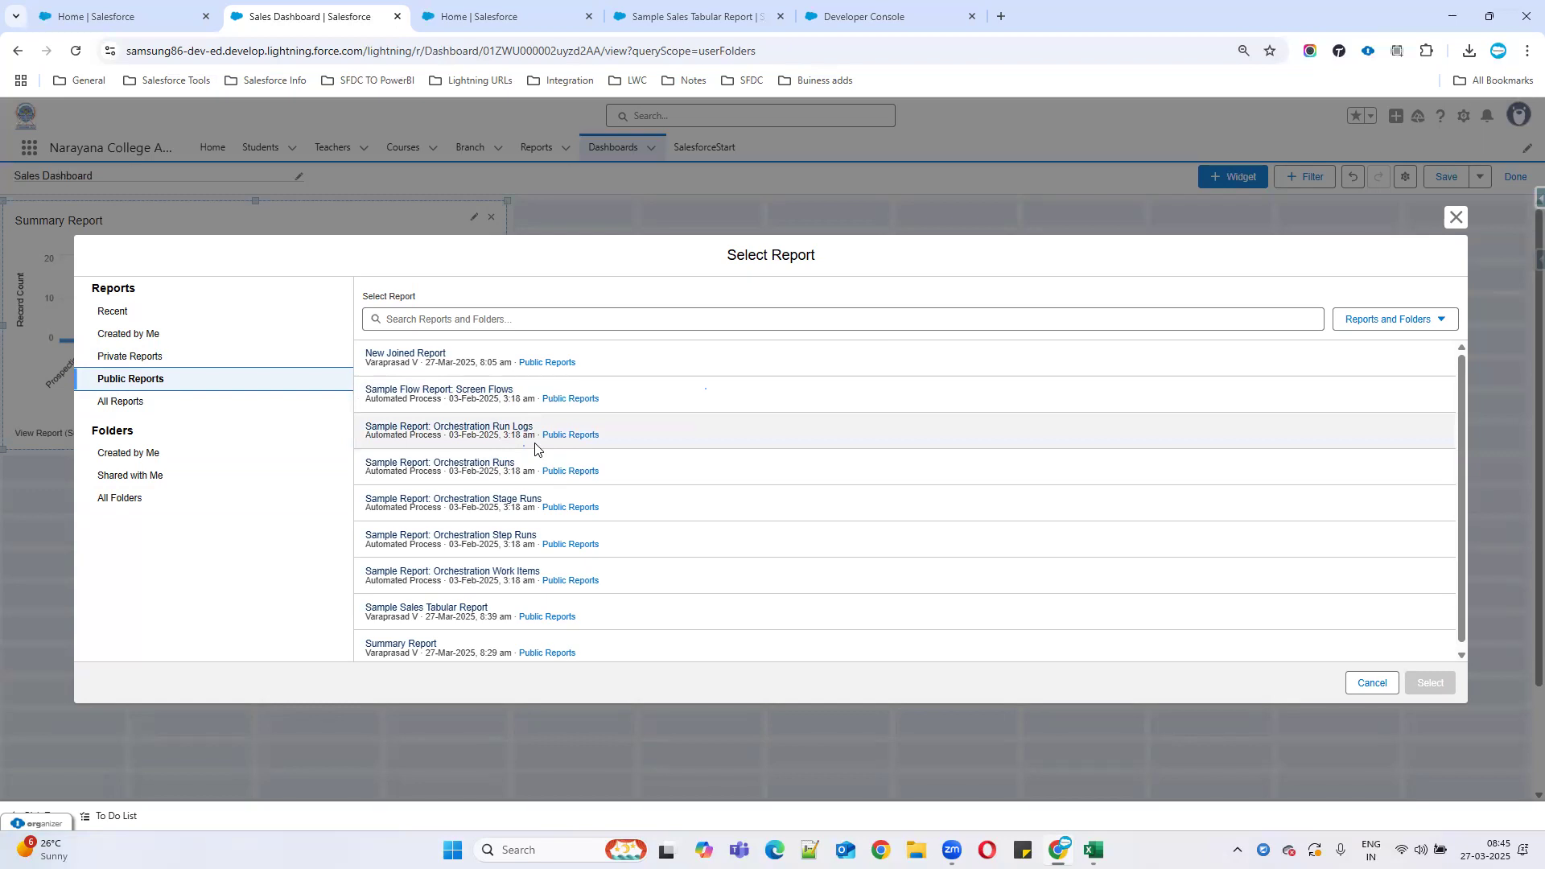
pyautogui.scroll(-1, 533, 456)
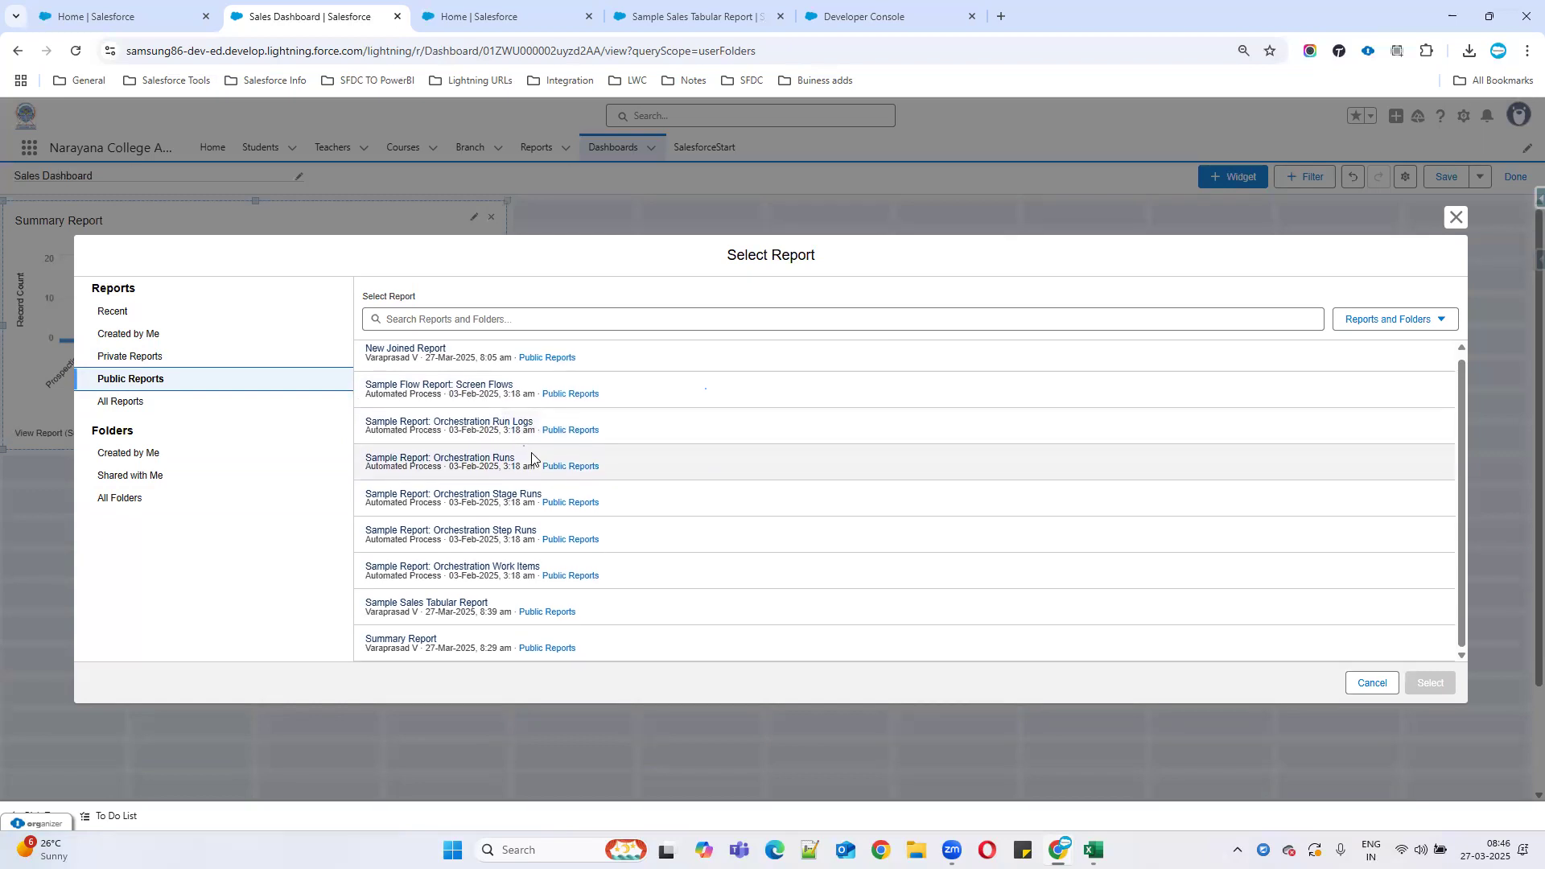
pyautogui.click(402, 637)
pyautogui.click(1429, 682)
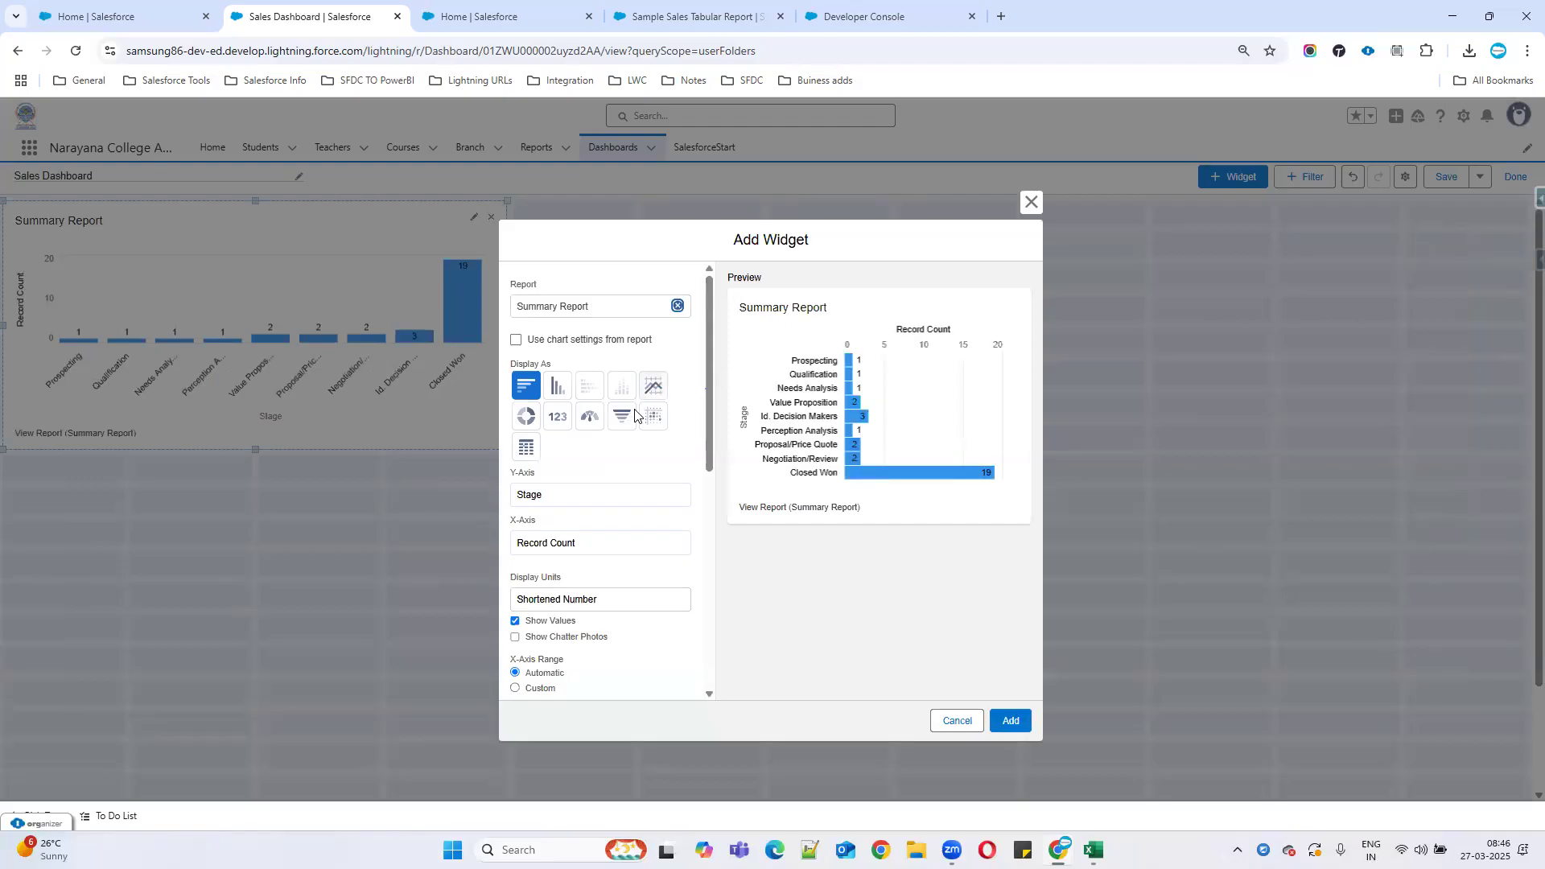
# Make the widget a funnel sorted by Record Count with Max Values Displayed set to 9.
pyautogui.click(624, 420)
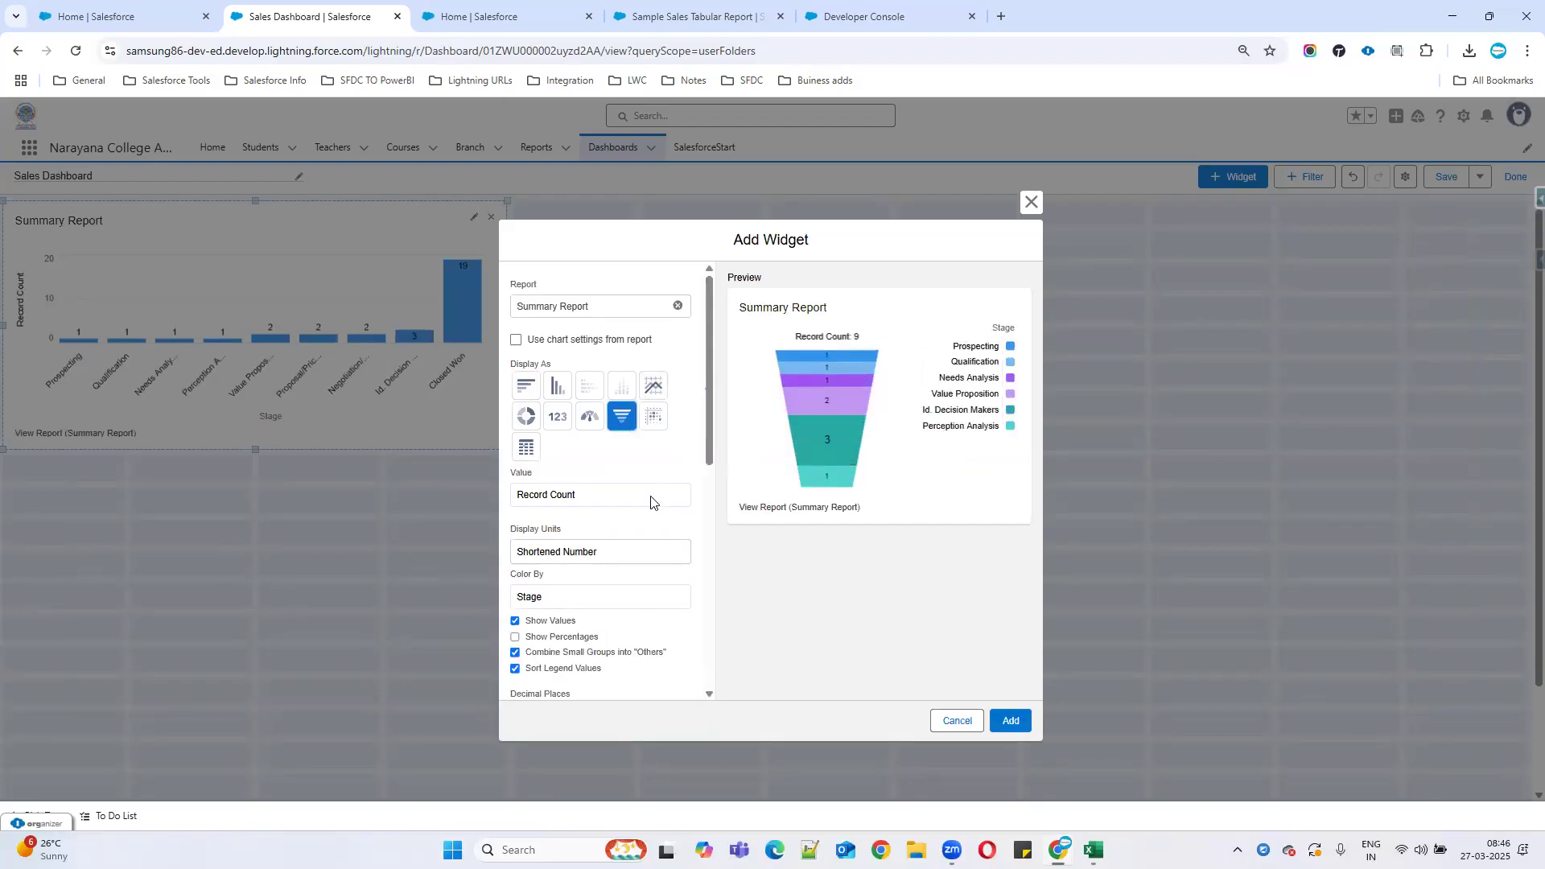
pyautogui.scroll(-2, 606, 509)
pyautogui.click(516, 477)
pyautogui.click(516, 476)
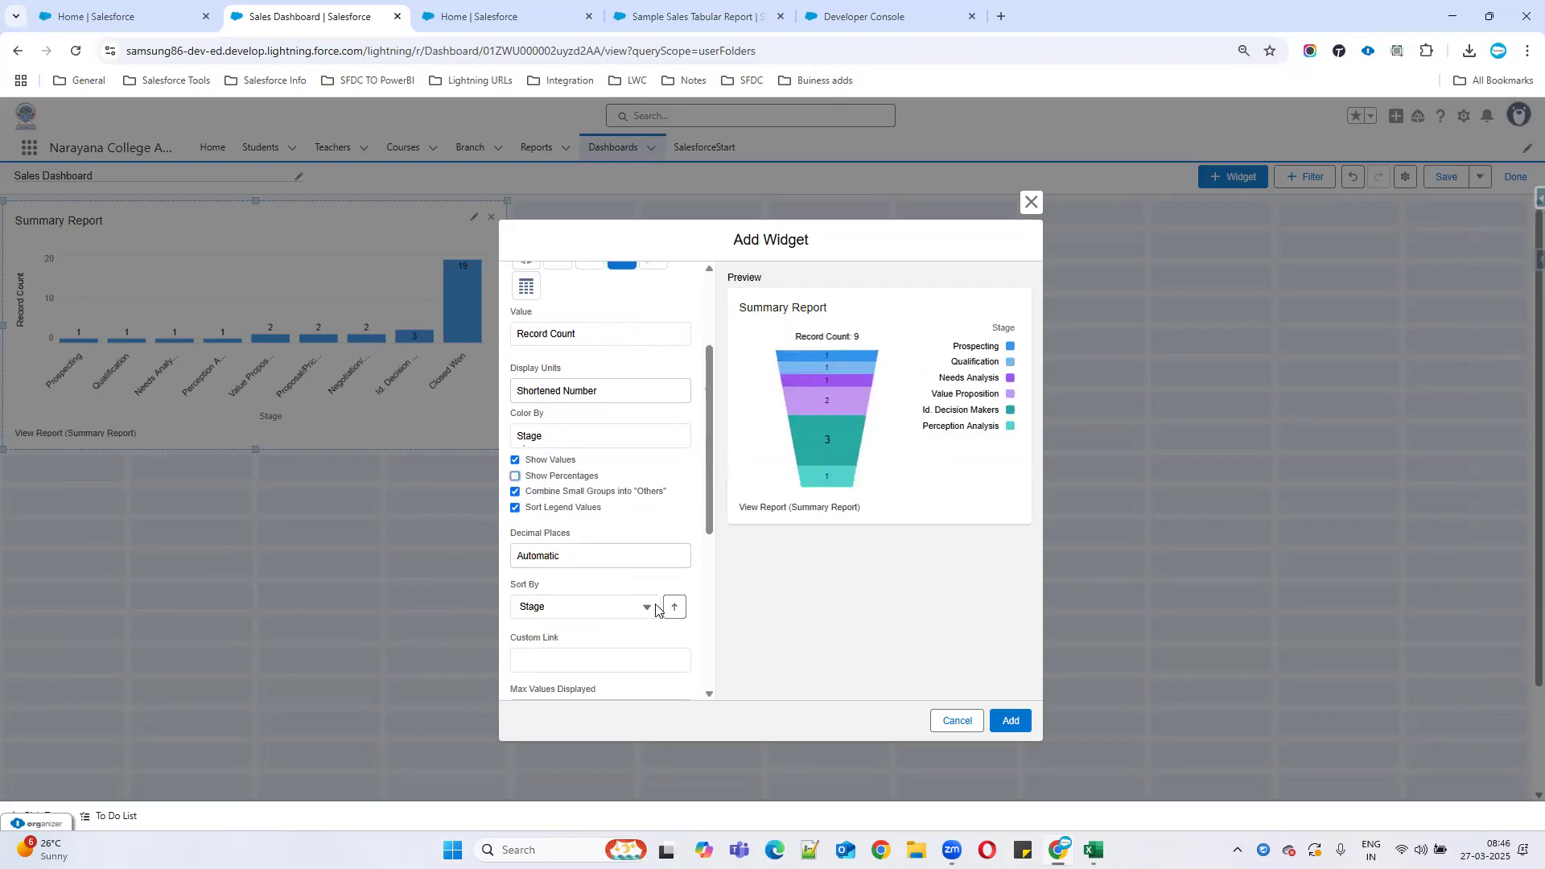
pyautogui.scroll(-1, 587, 575)
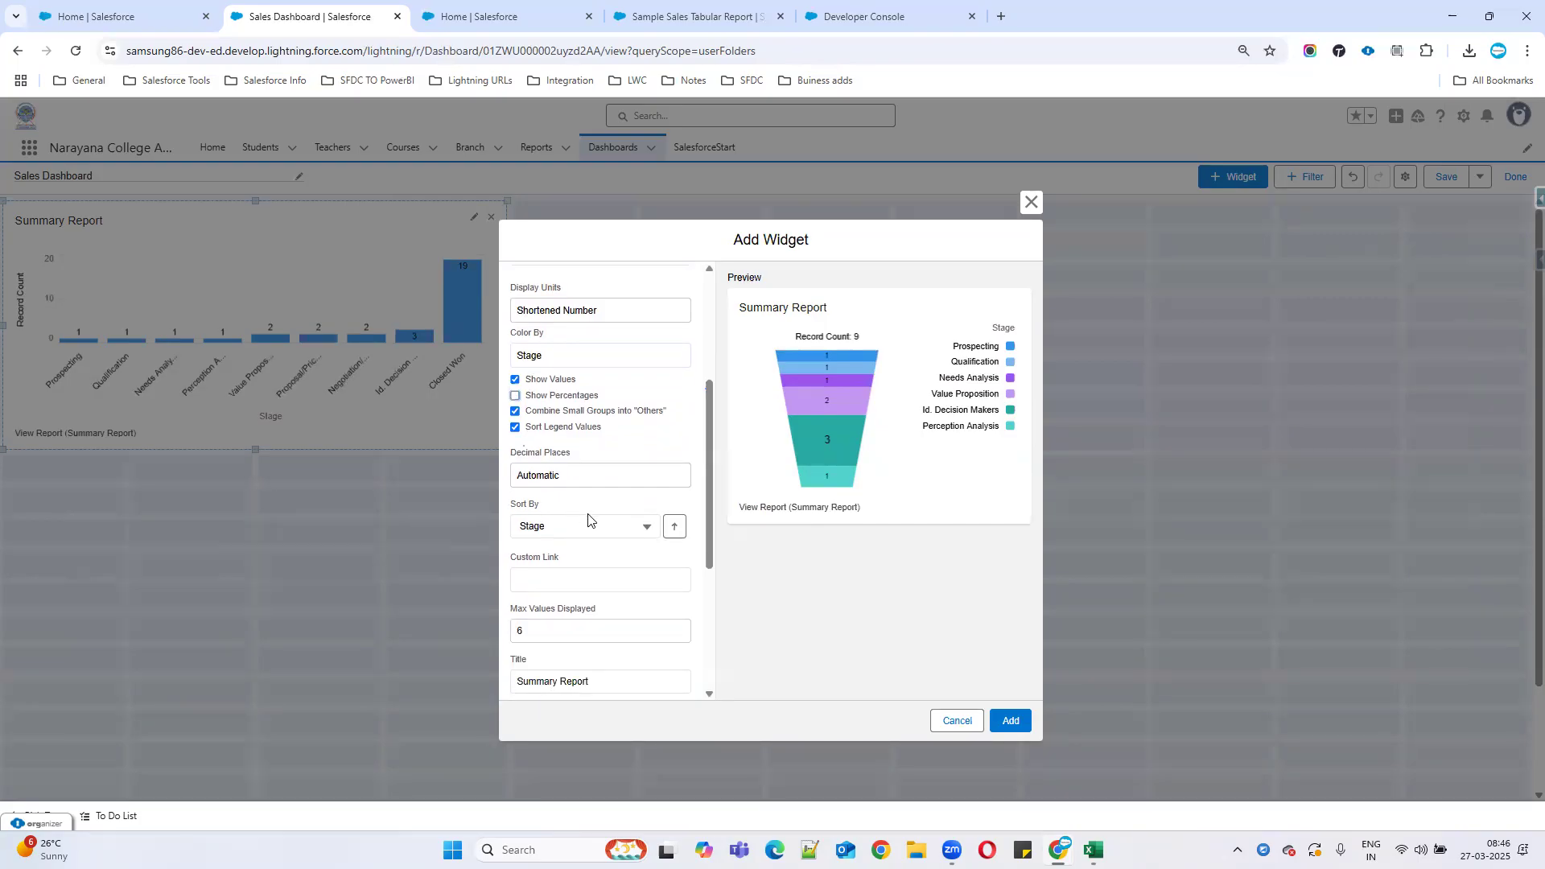
pyautogui.click(599, 527)
pyautogui.click(567, 582)
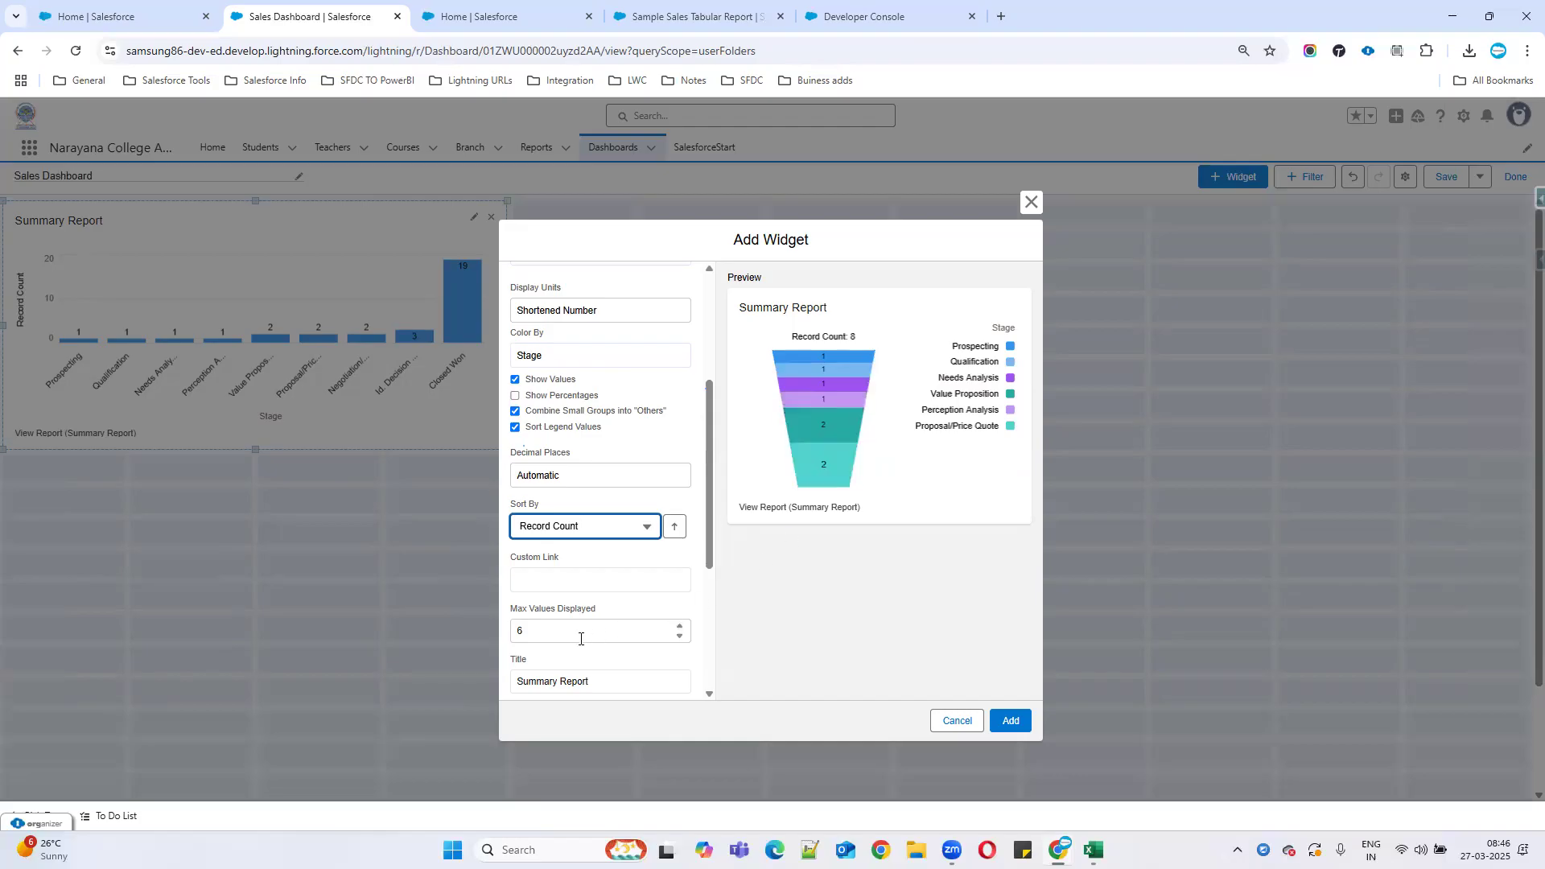
pyautogui.click(681, 637)
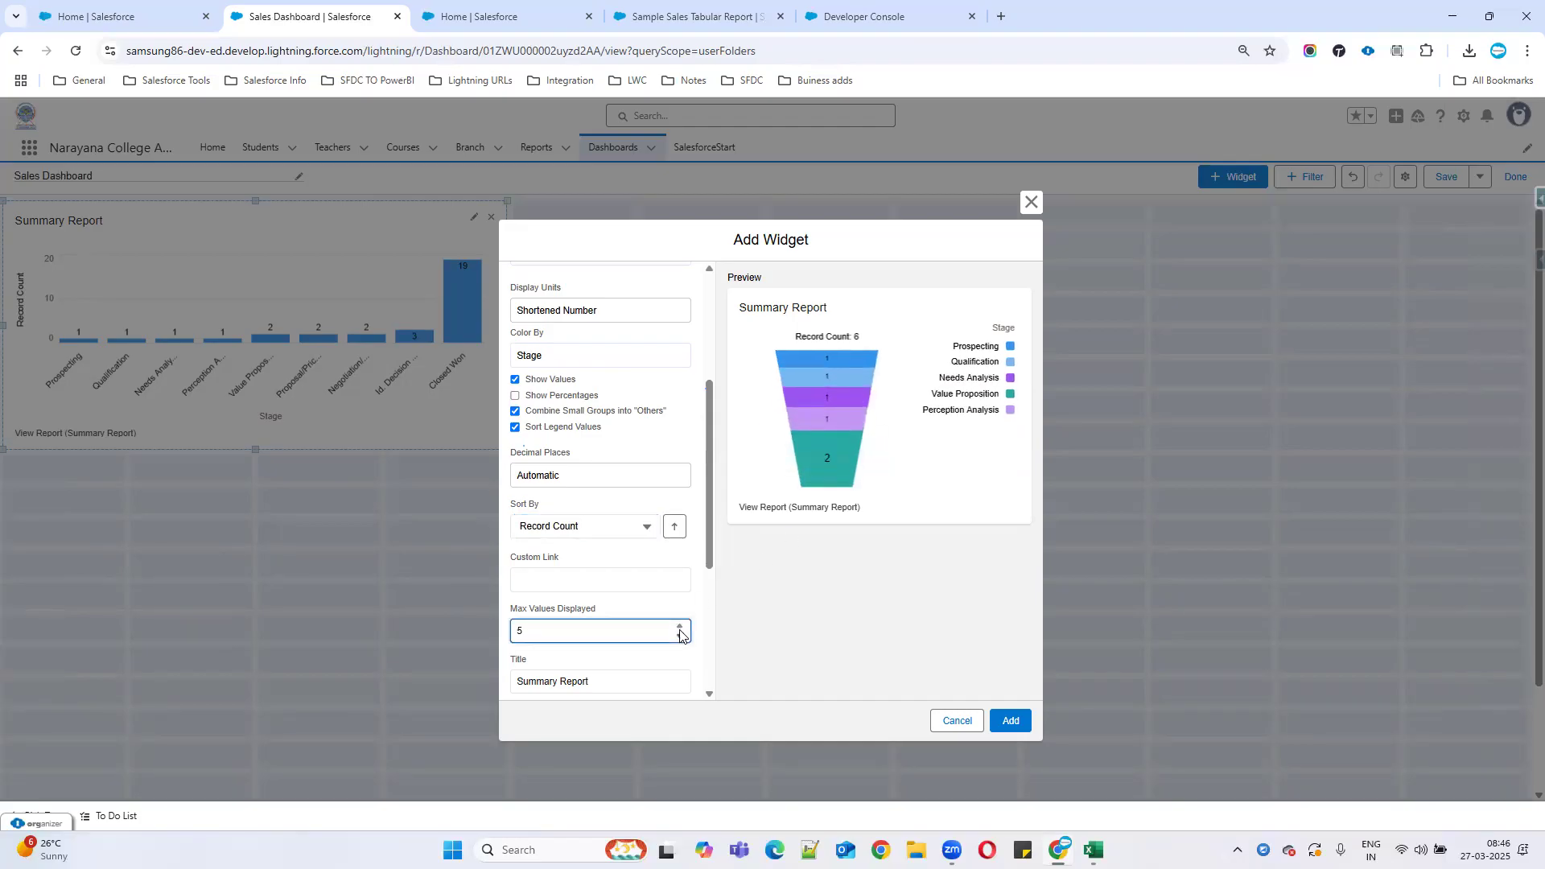
pyautogui.click(681, 629)
pyautogui.click(681, 629)
pyautogui.click(681, 628)
pyautogui.click(681, 629)
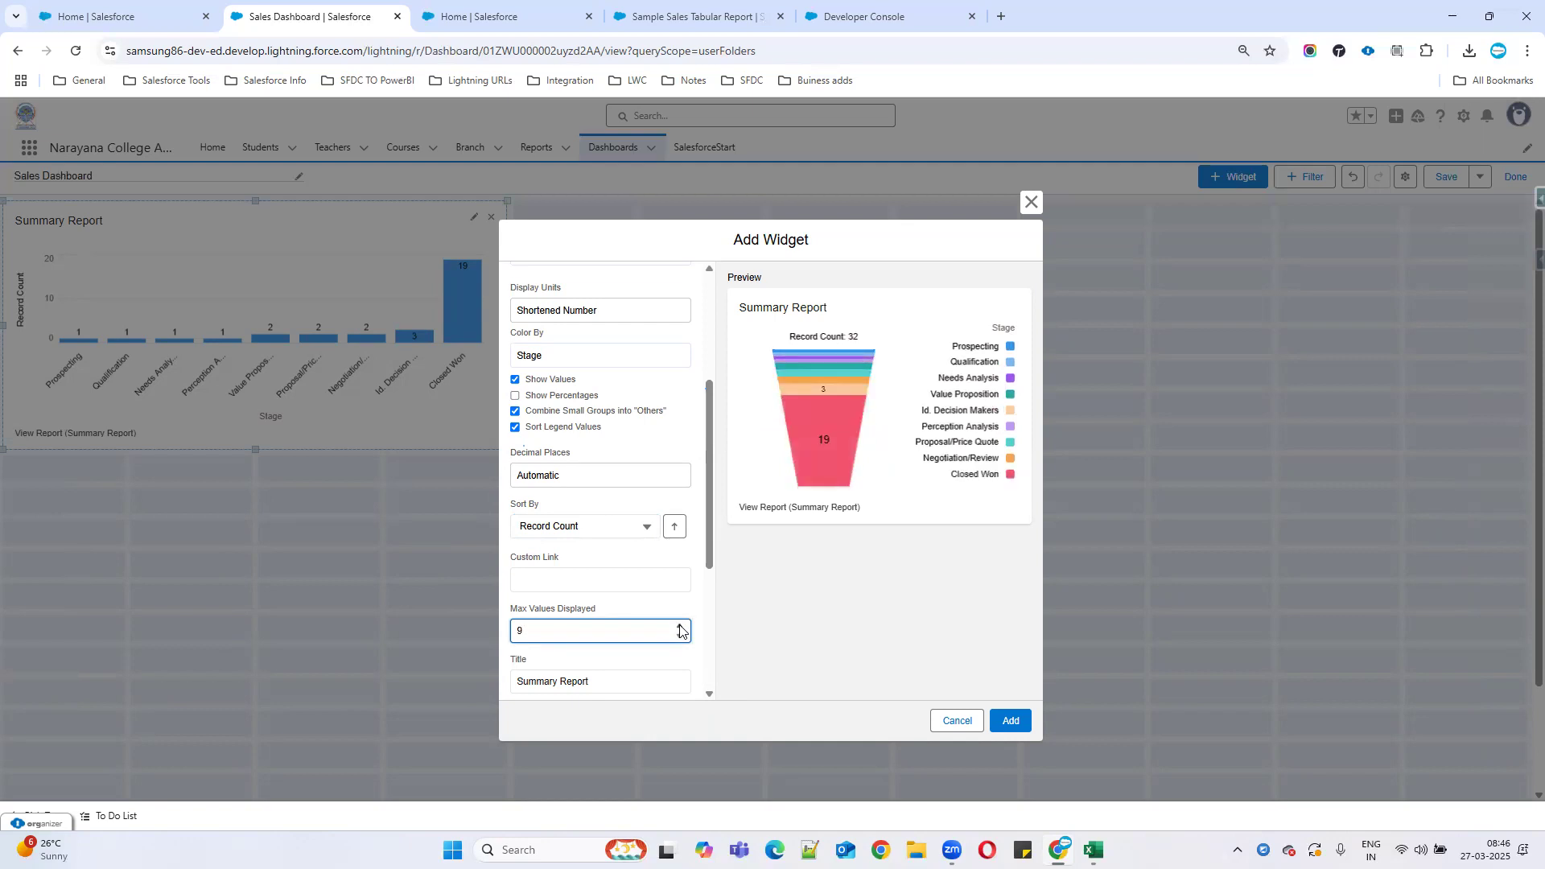
pyautogui.click(681, 628)
pyautogui.click(681, 629)
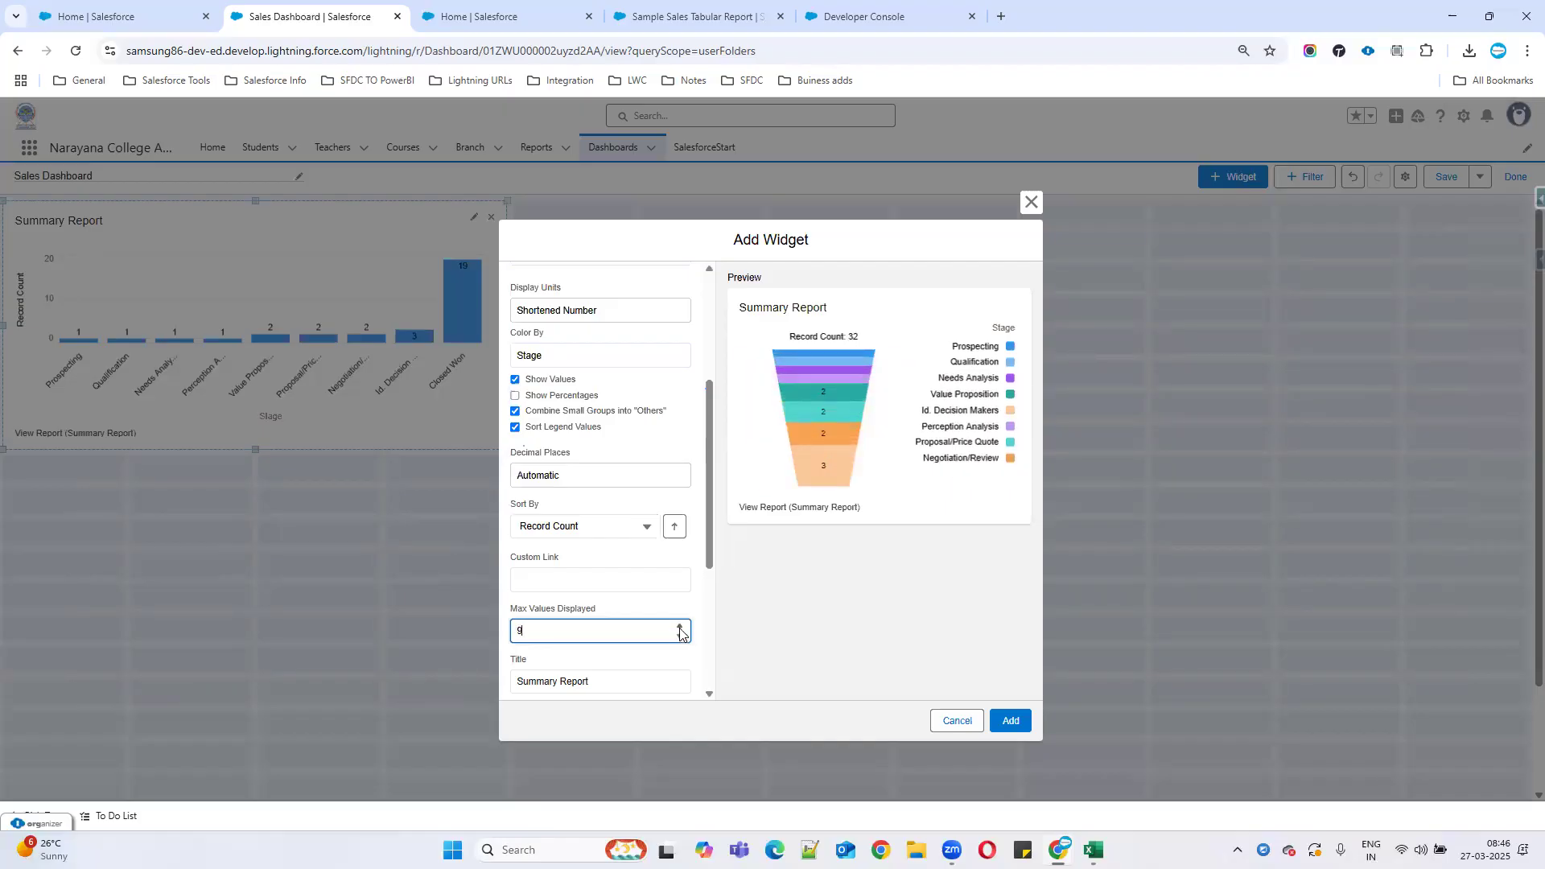
# Give the funnel the Dark theme, add it, and place it beside the column chart.
pyautogui.scroll(-1, 636, 575)
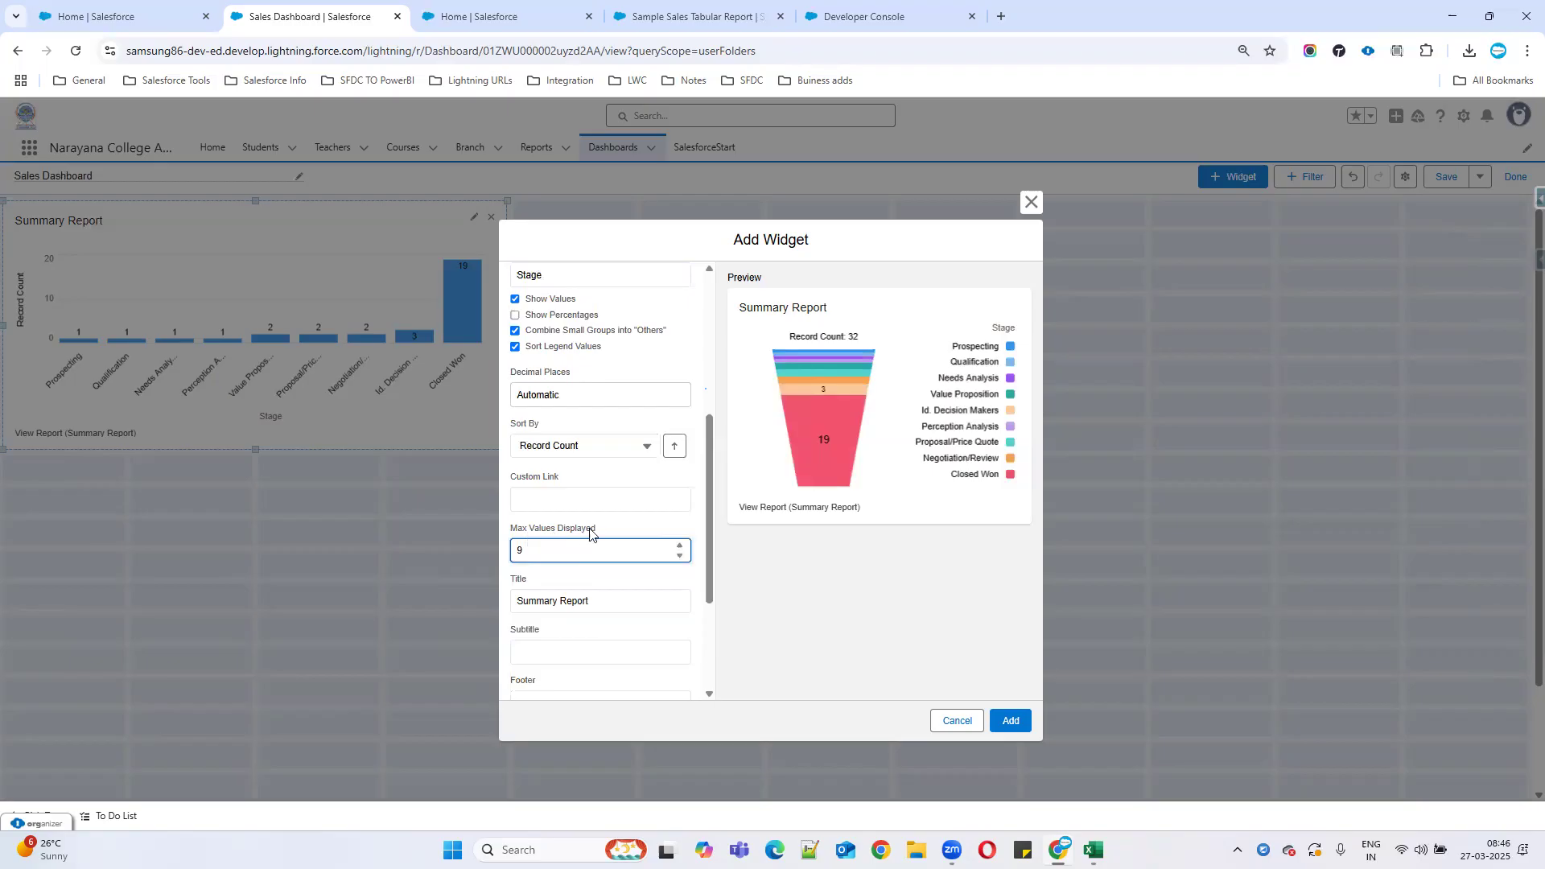
pyautogui.scroll(-1, 676, 614)
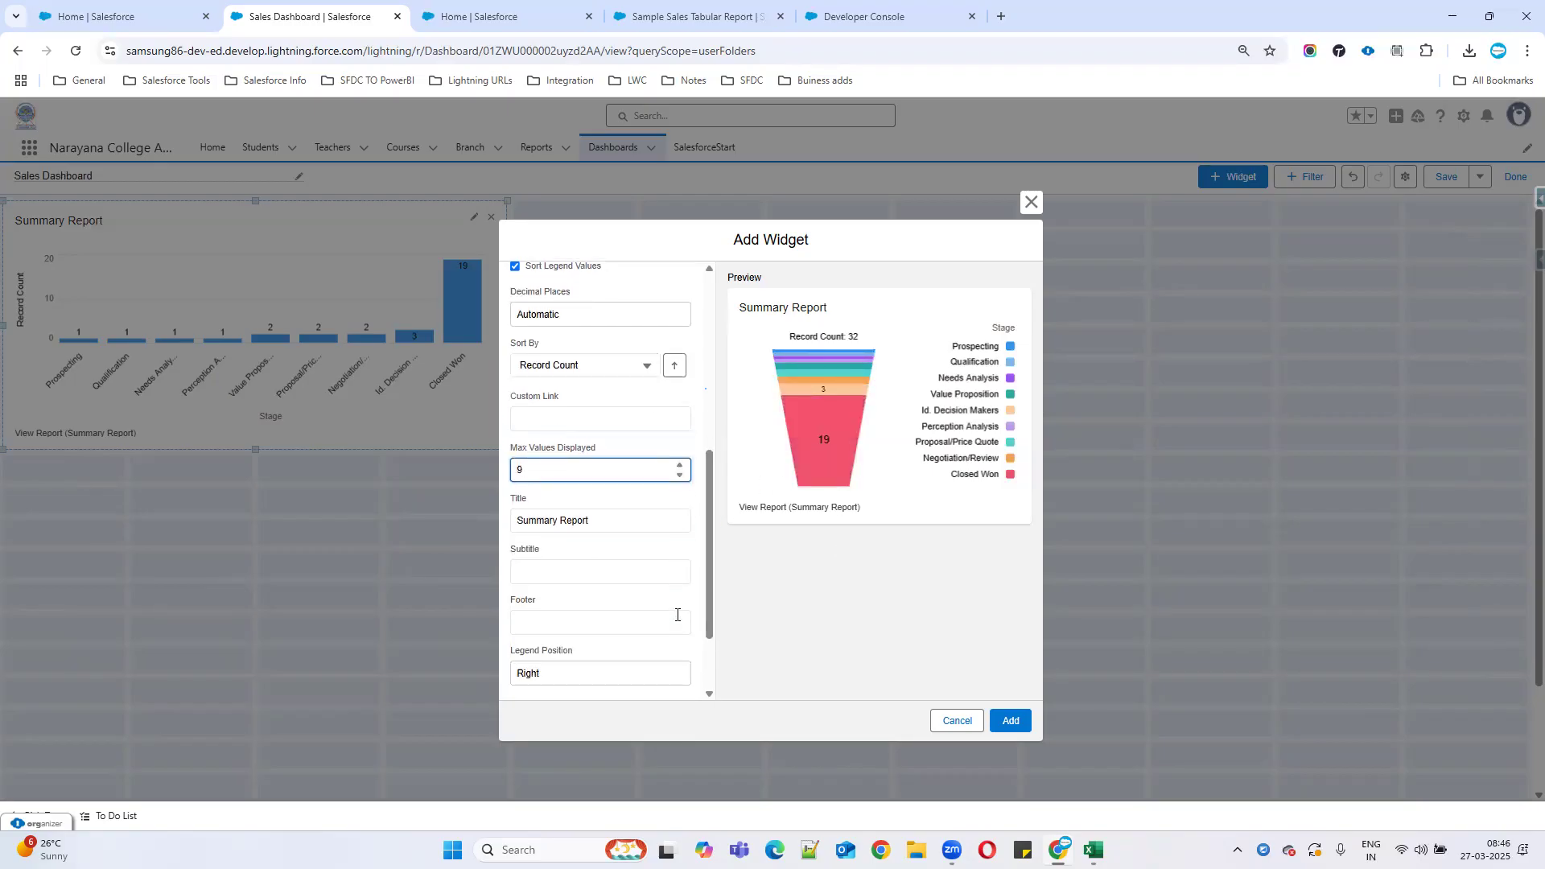
pyautogui.scroll(-2, 674, 620)
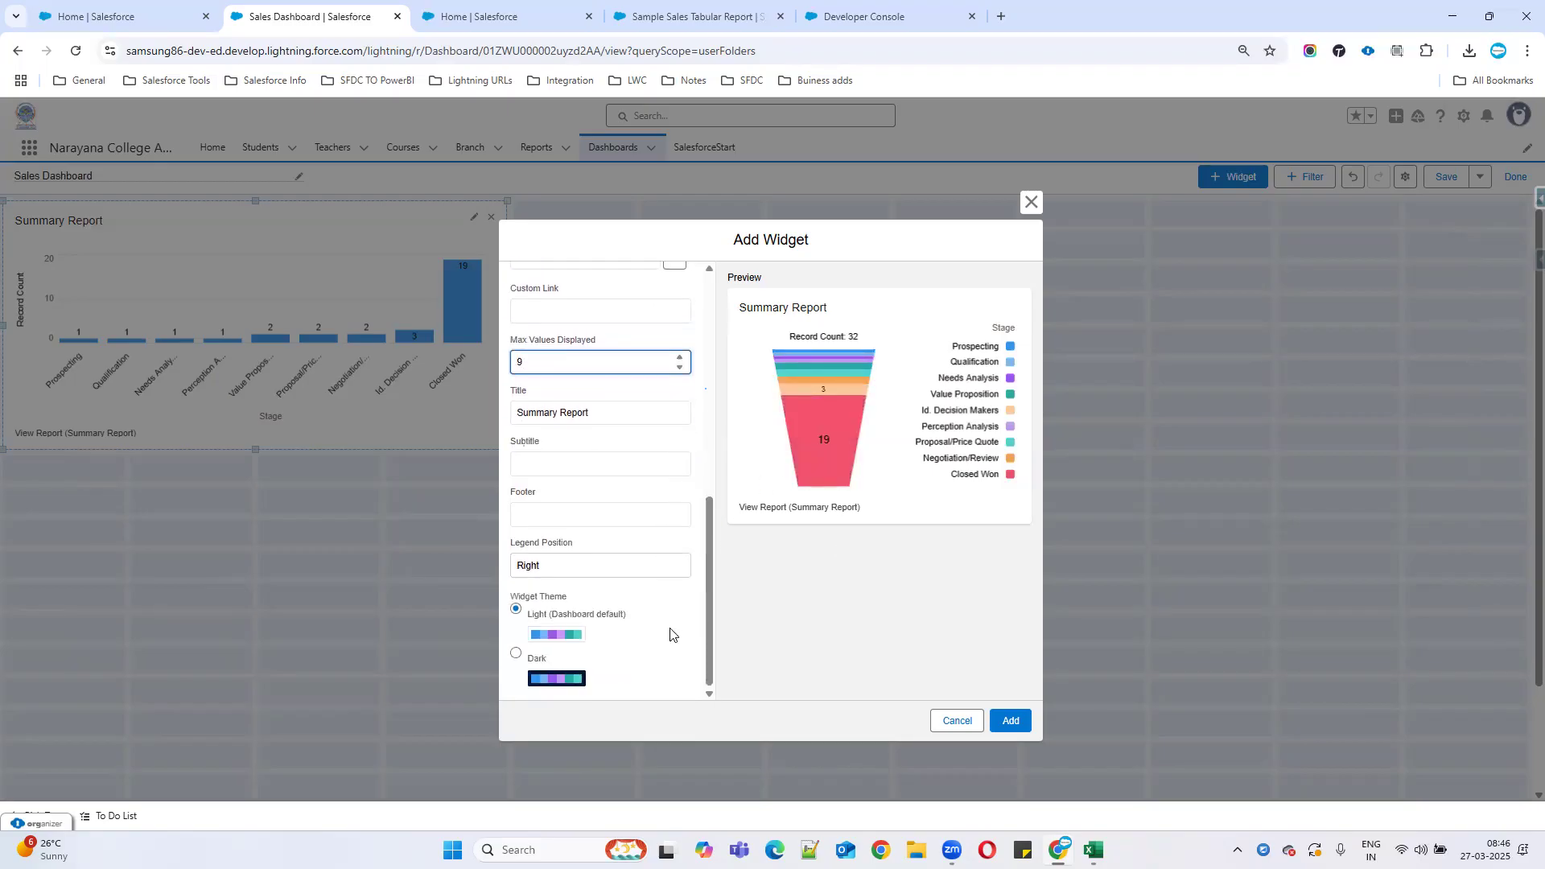
pyautogui.click(536, 668)
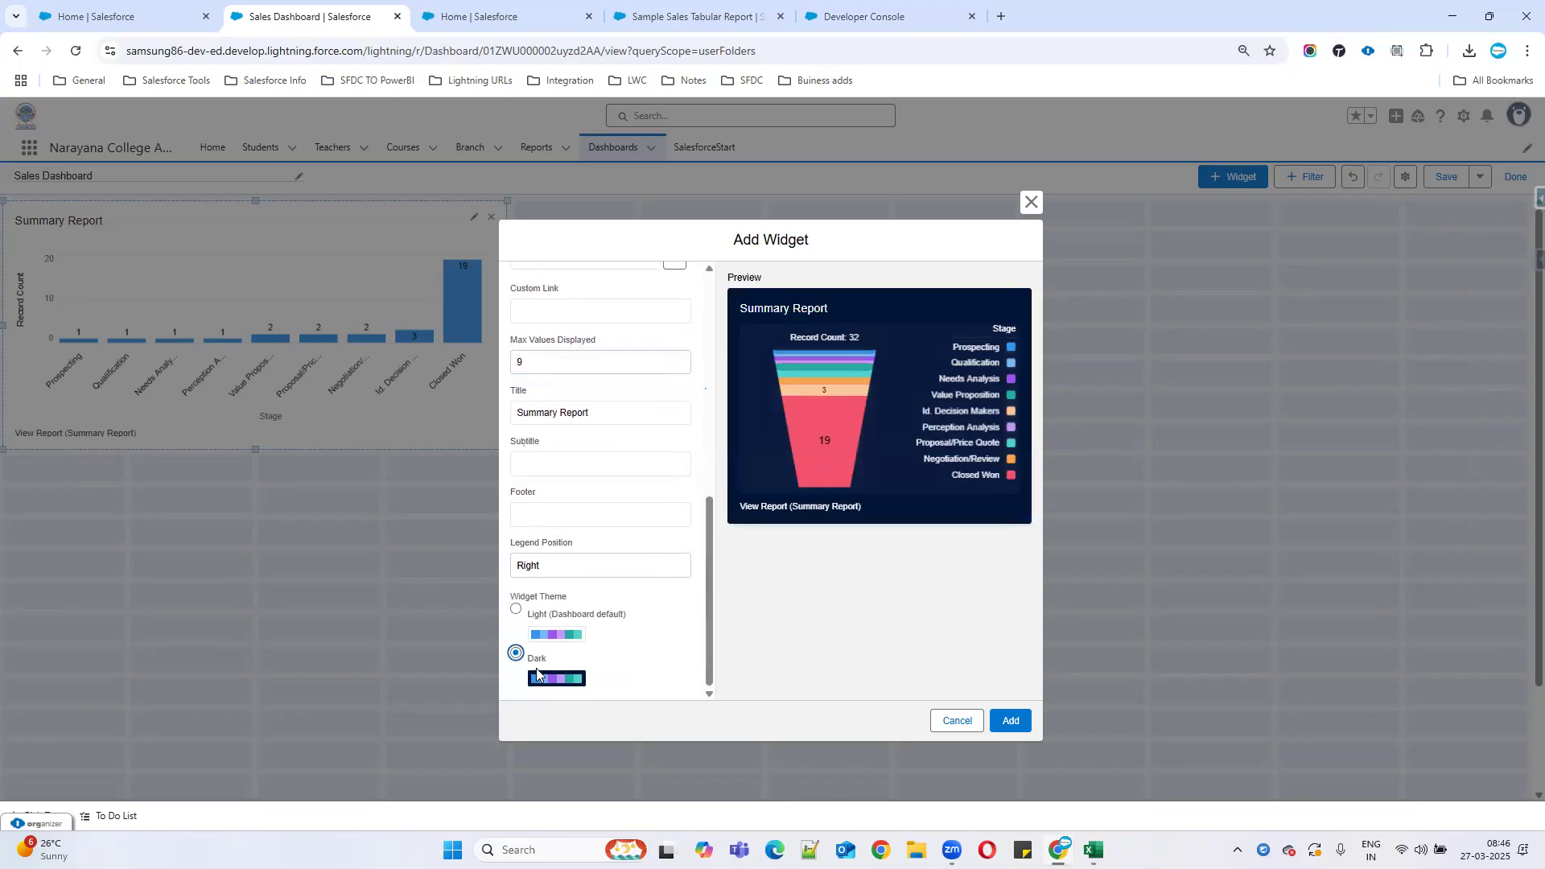
pyautogui.click(1019, 722)
pyautogui.moveTo(376, 545); pyautogui.dragTo(839, 281)
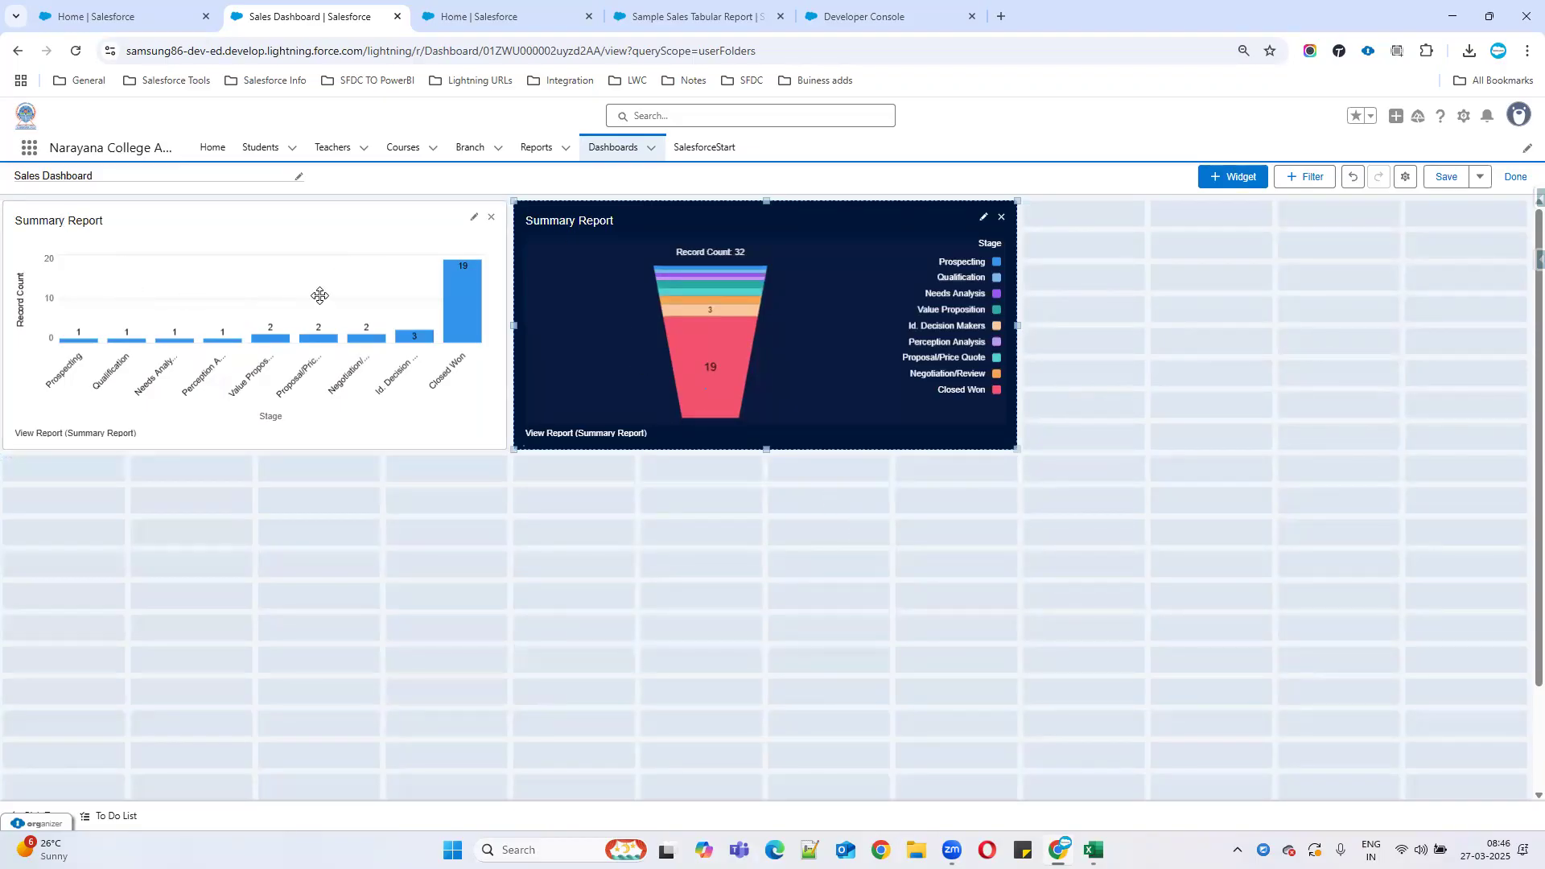
# Check the bar chart and dark funnel widgets in the top row, including the funnel's Closed Won count.
pyautogui.click(218, 298)
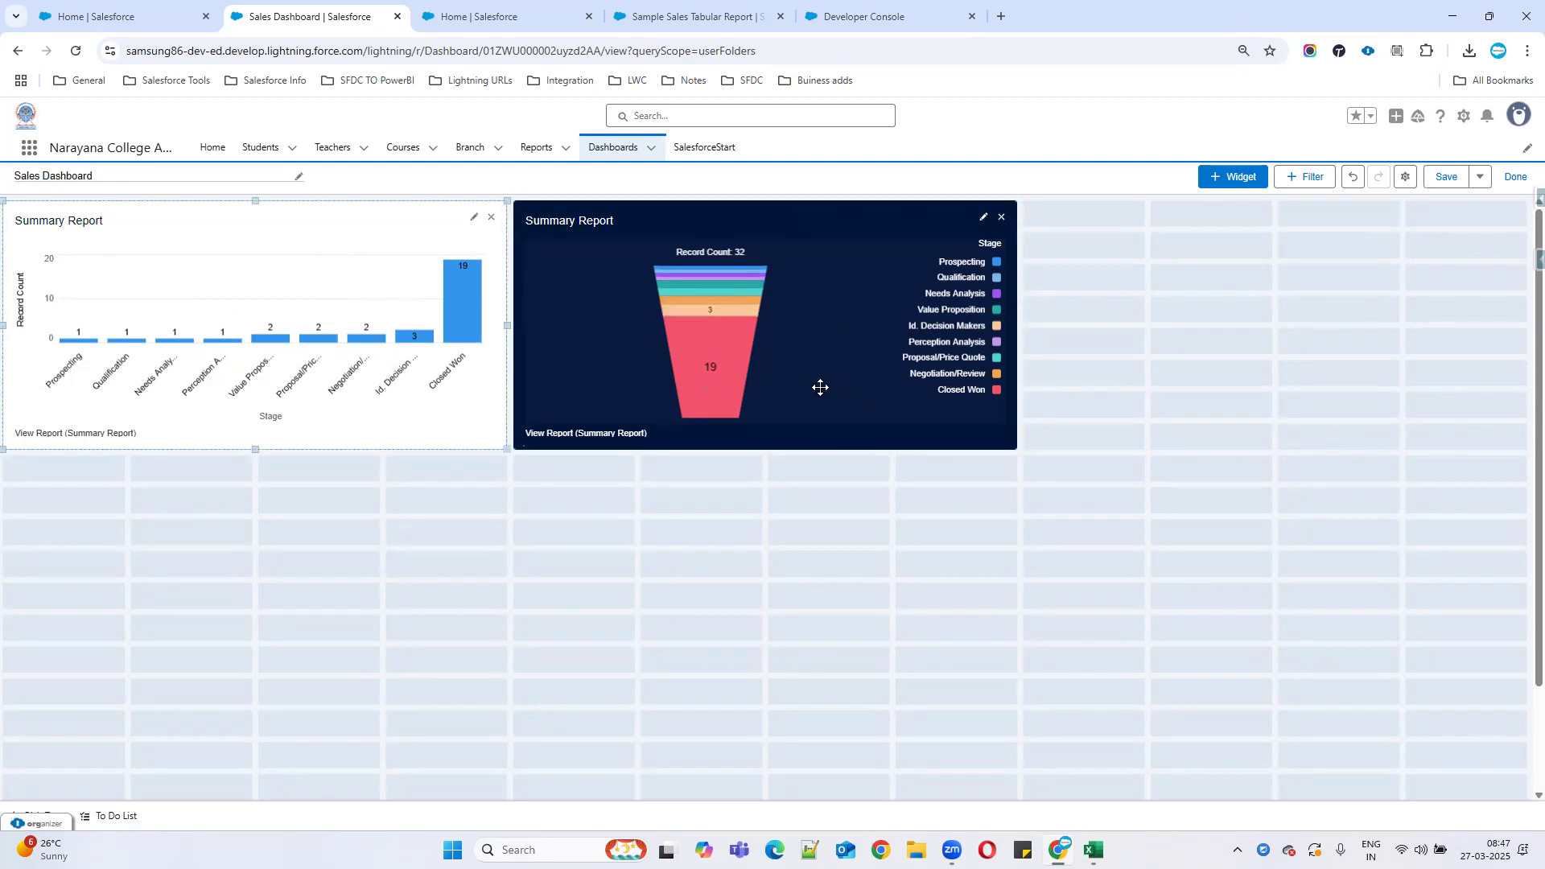
pyautogui.moveTo(744, 300)
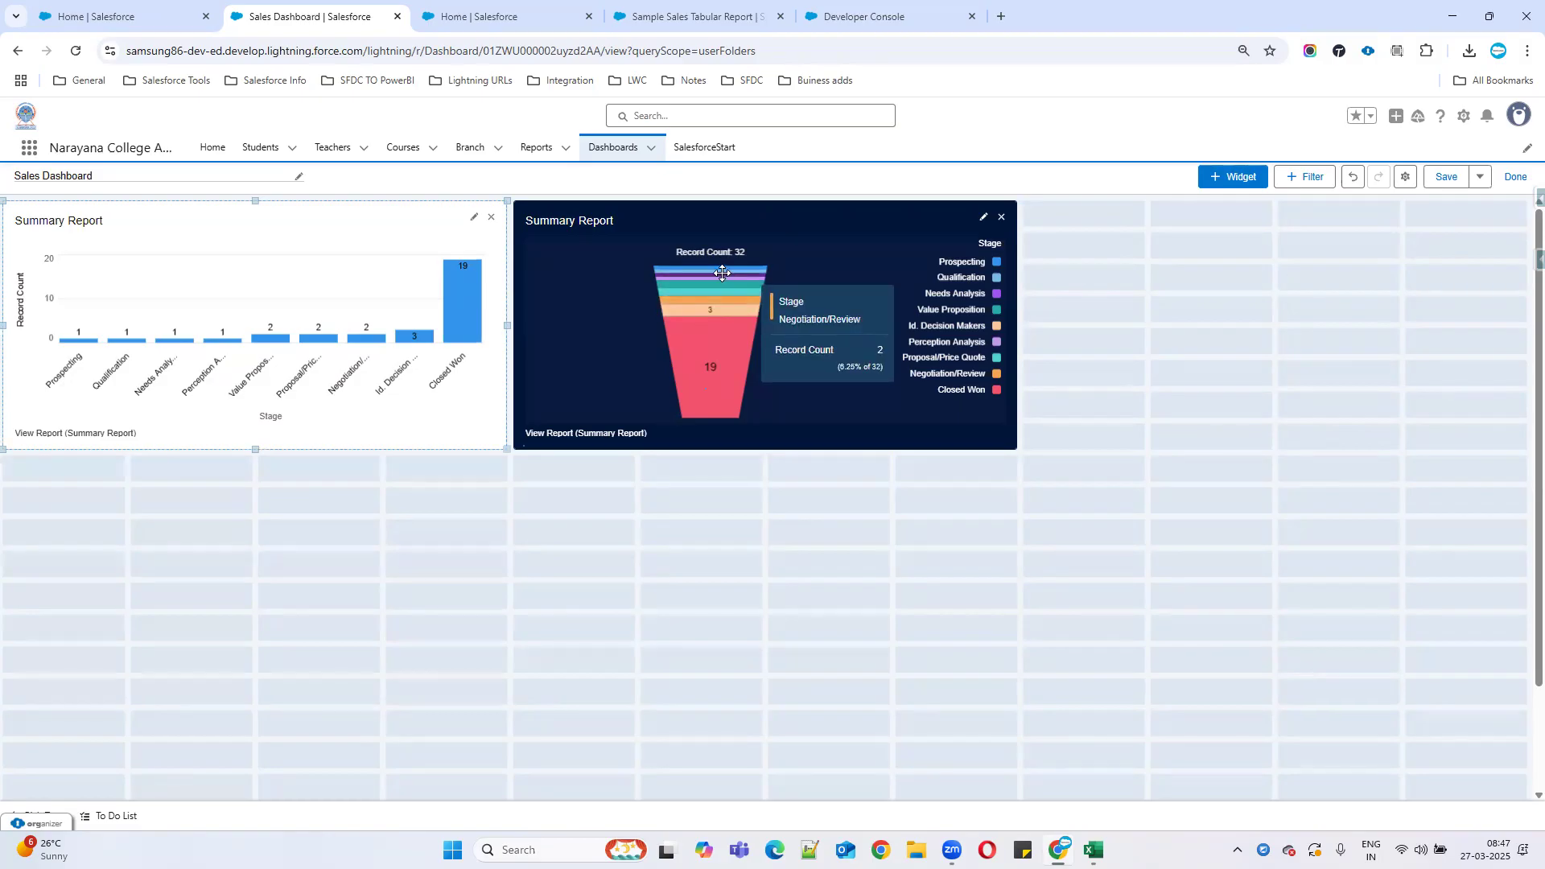
pyautogui.click(717, 348)
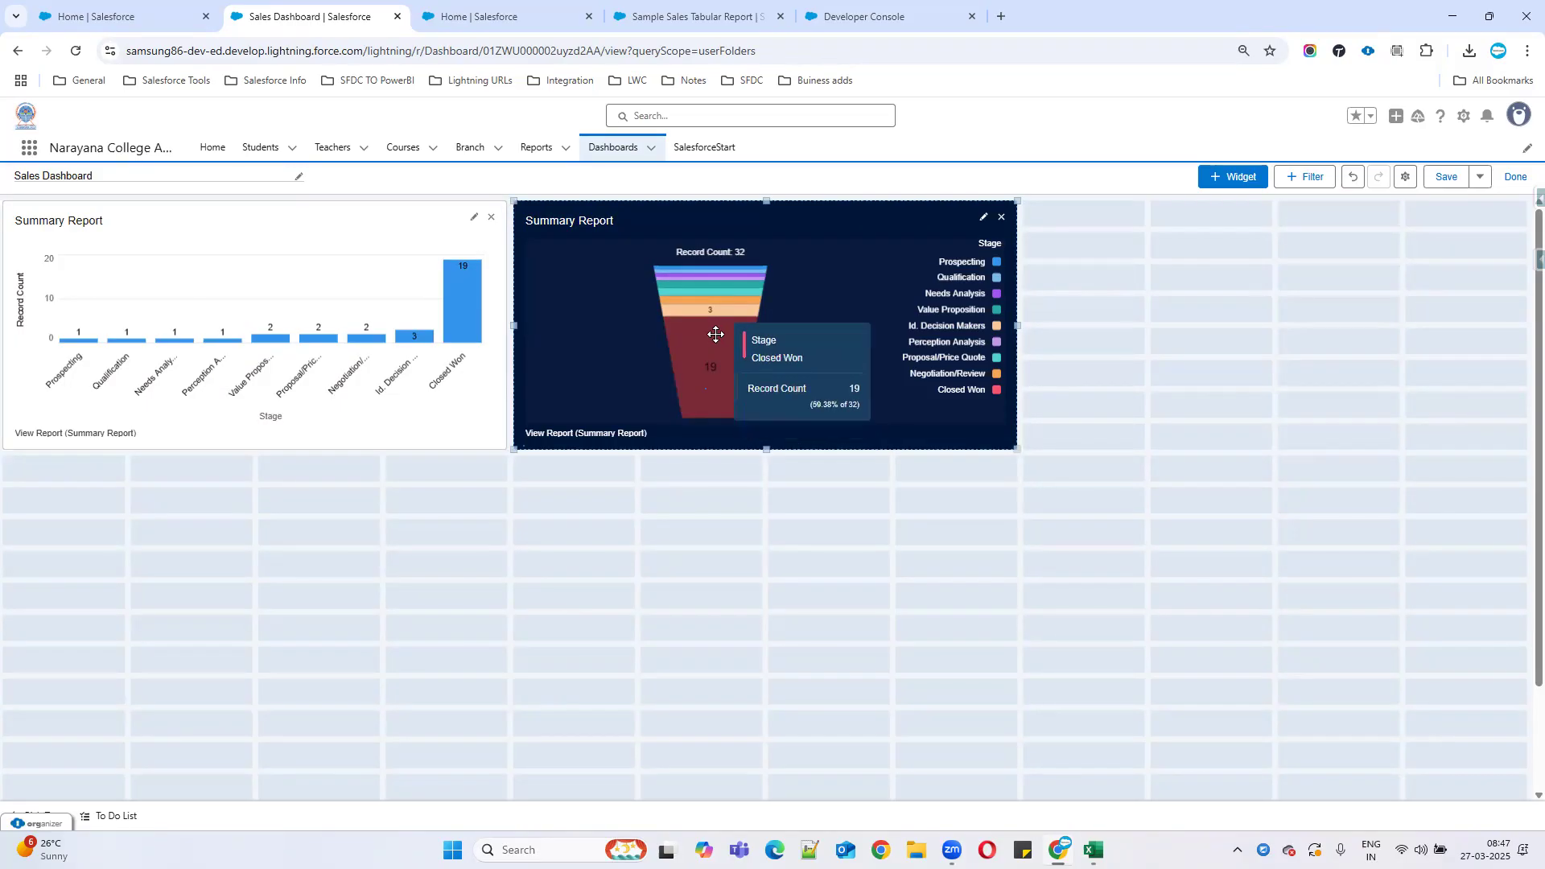
pyautogui.moveTo(711, 307)
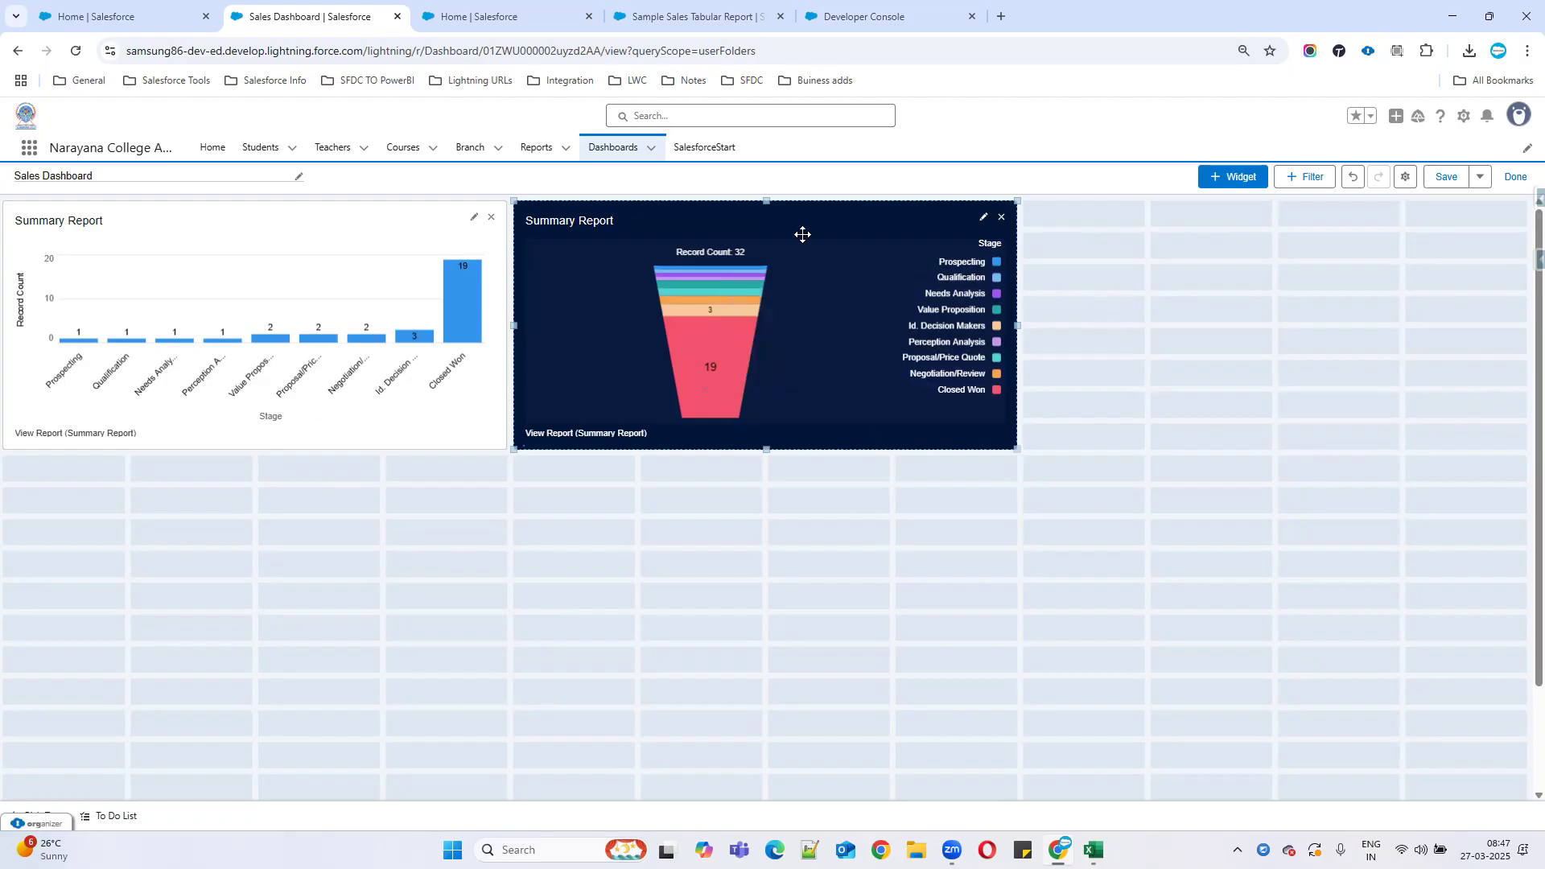
pyautogui.click(1205, 178)
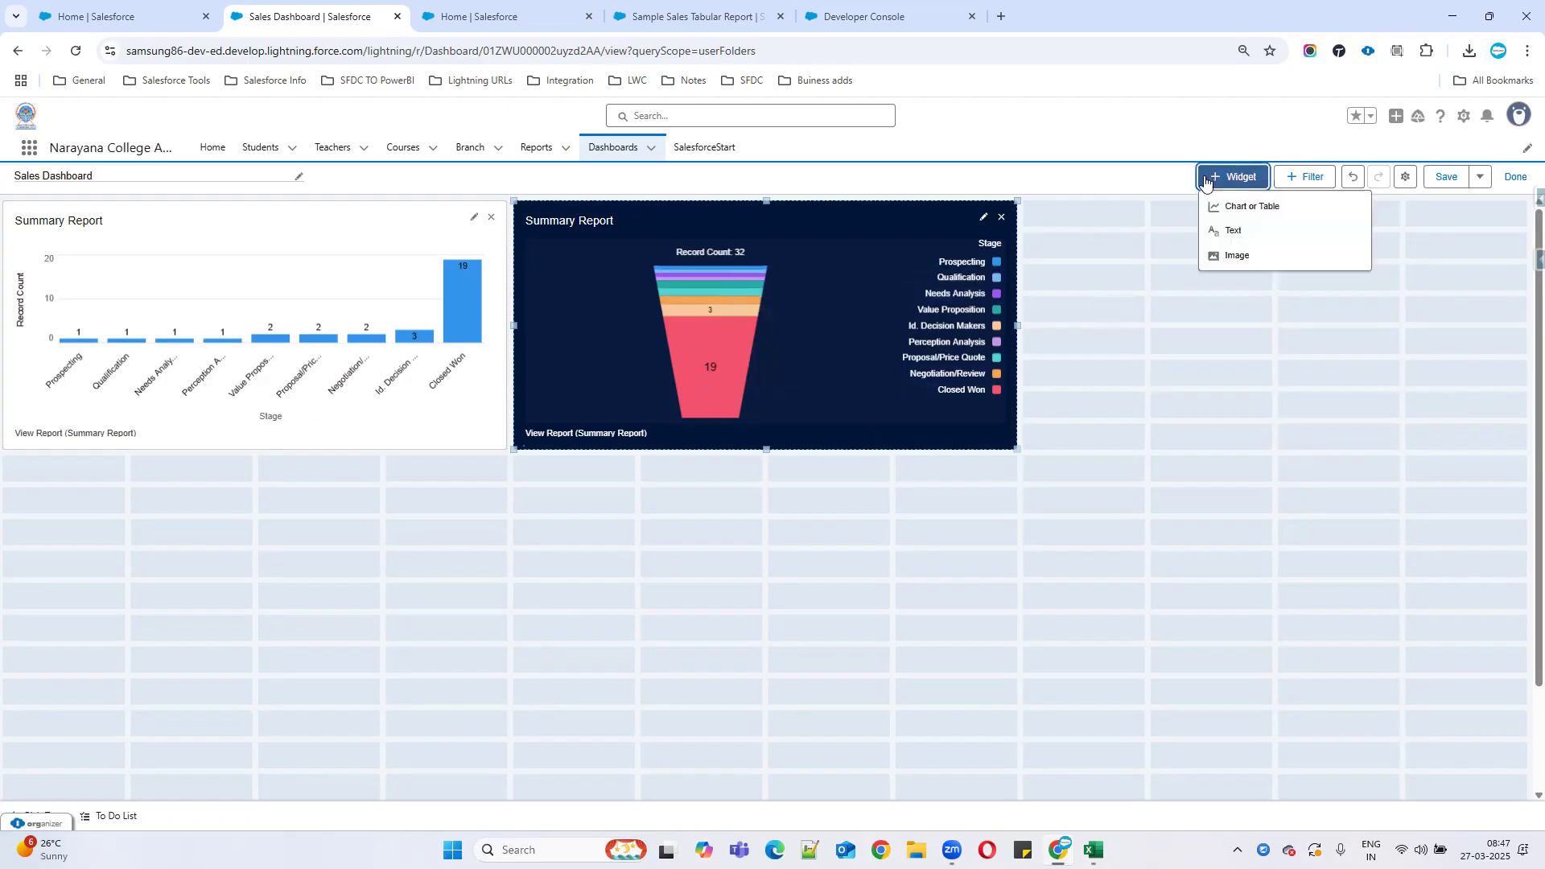
# Start a new Summary Report widget as a donut chart sorted by record count.
pyautogui.click(1254, 206)
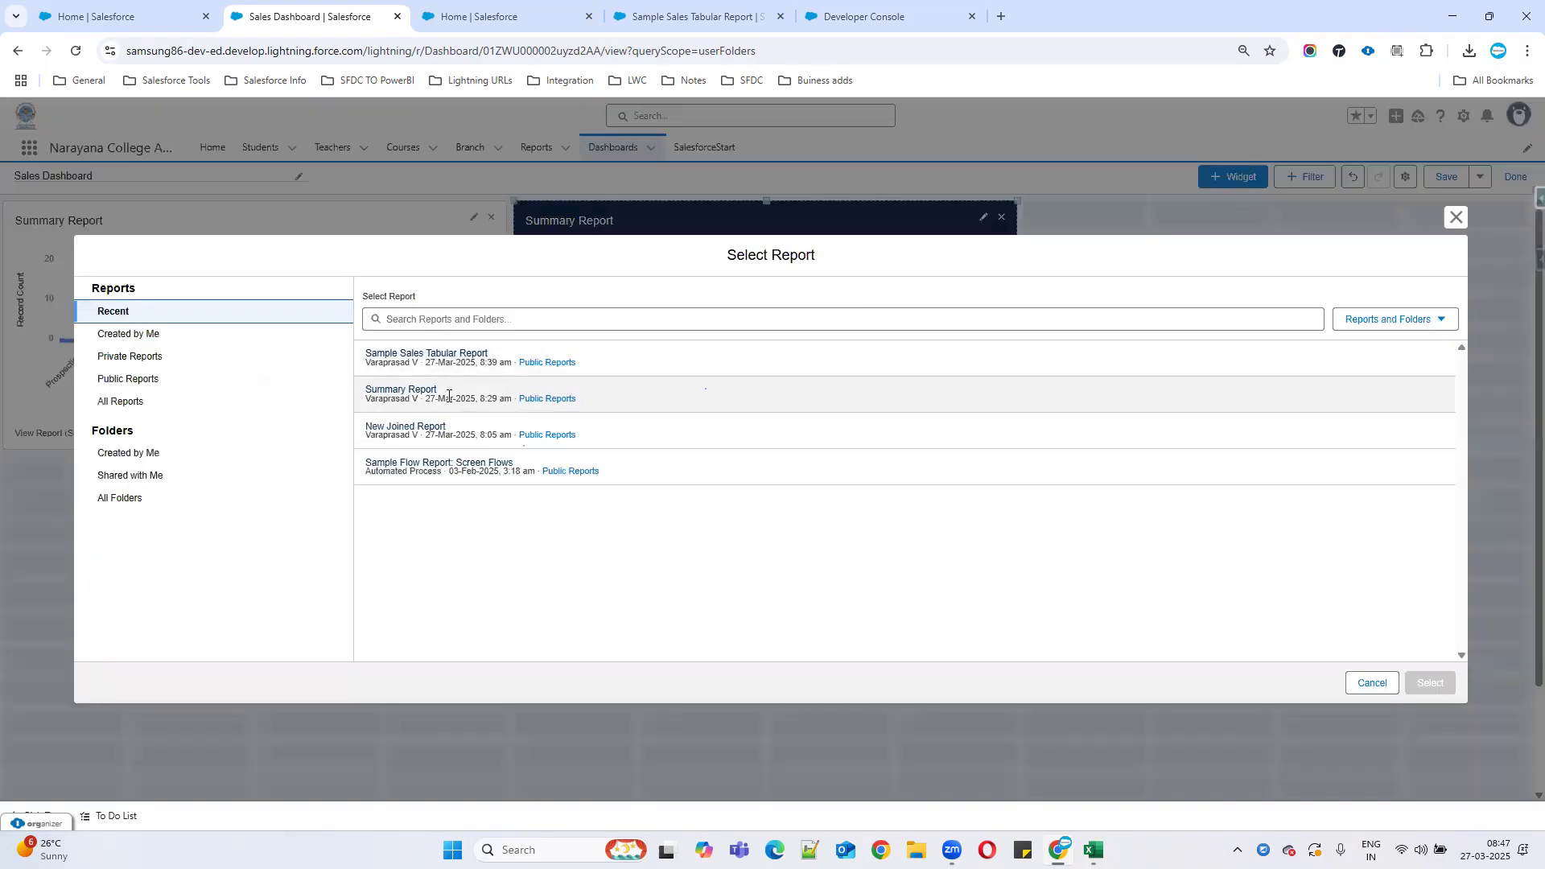
pyautogui.click(391, 393)
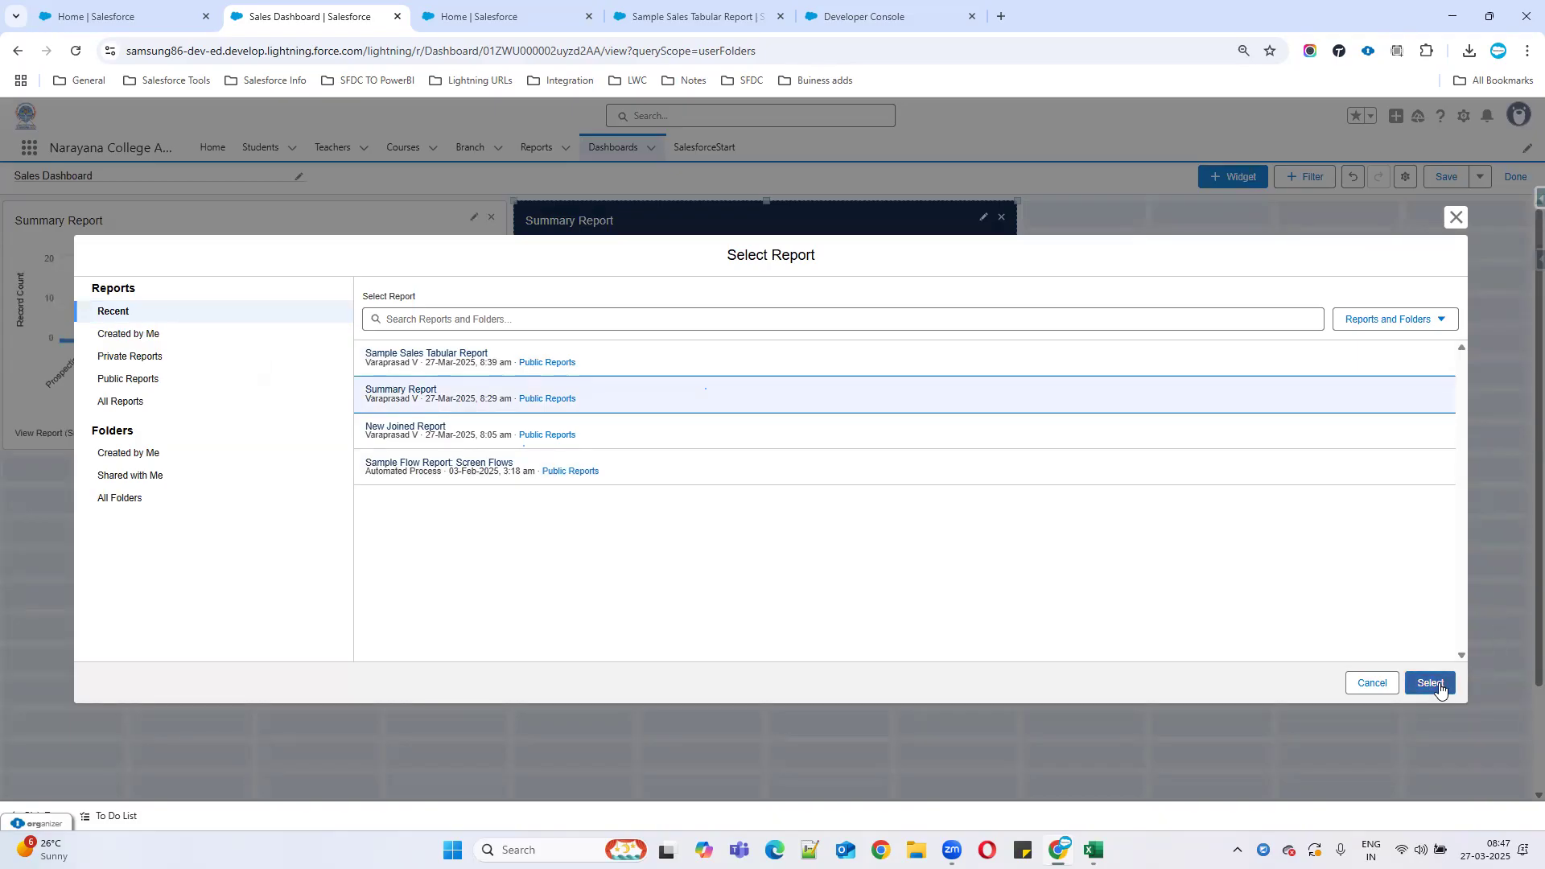
pyautogui.click(1437, 685)
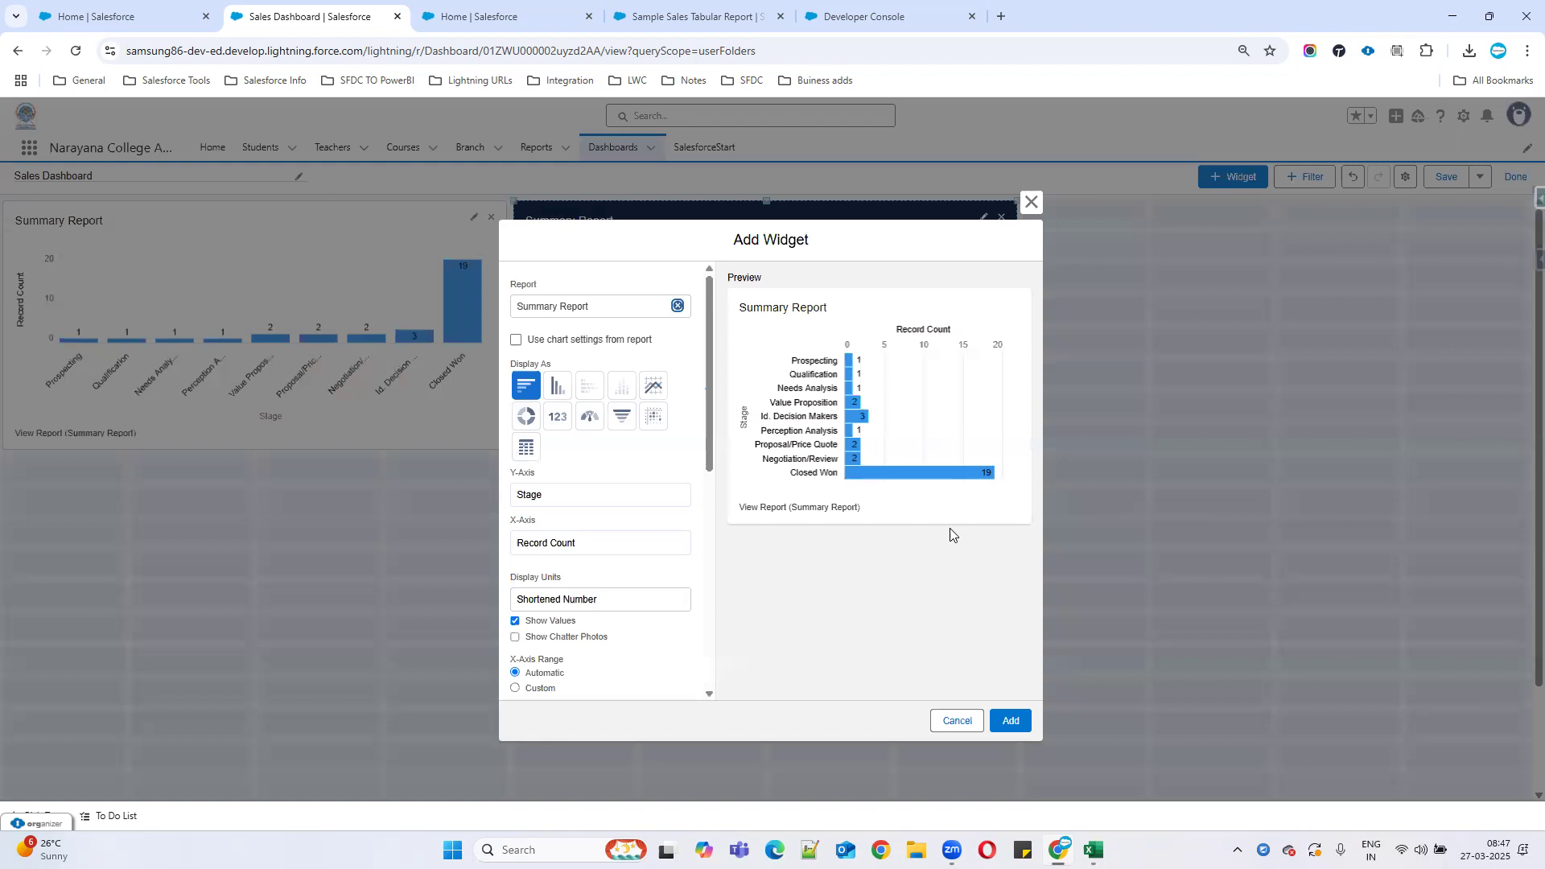
pyautogui.click(526, 416)
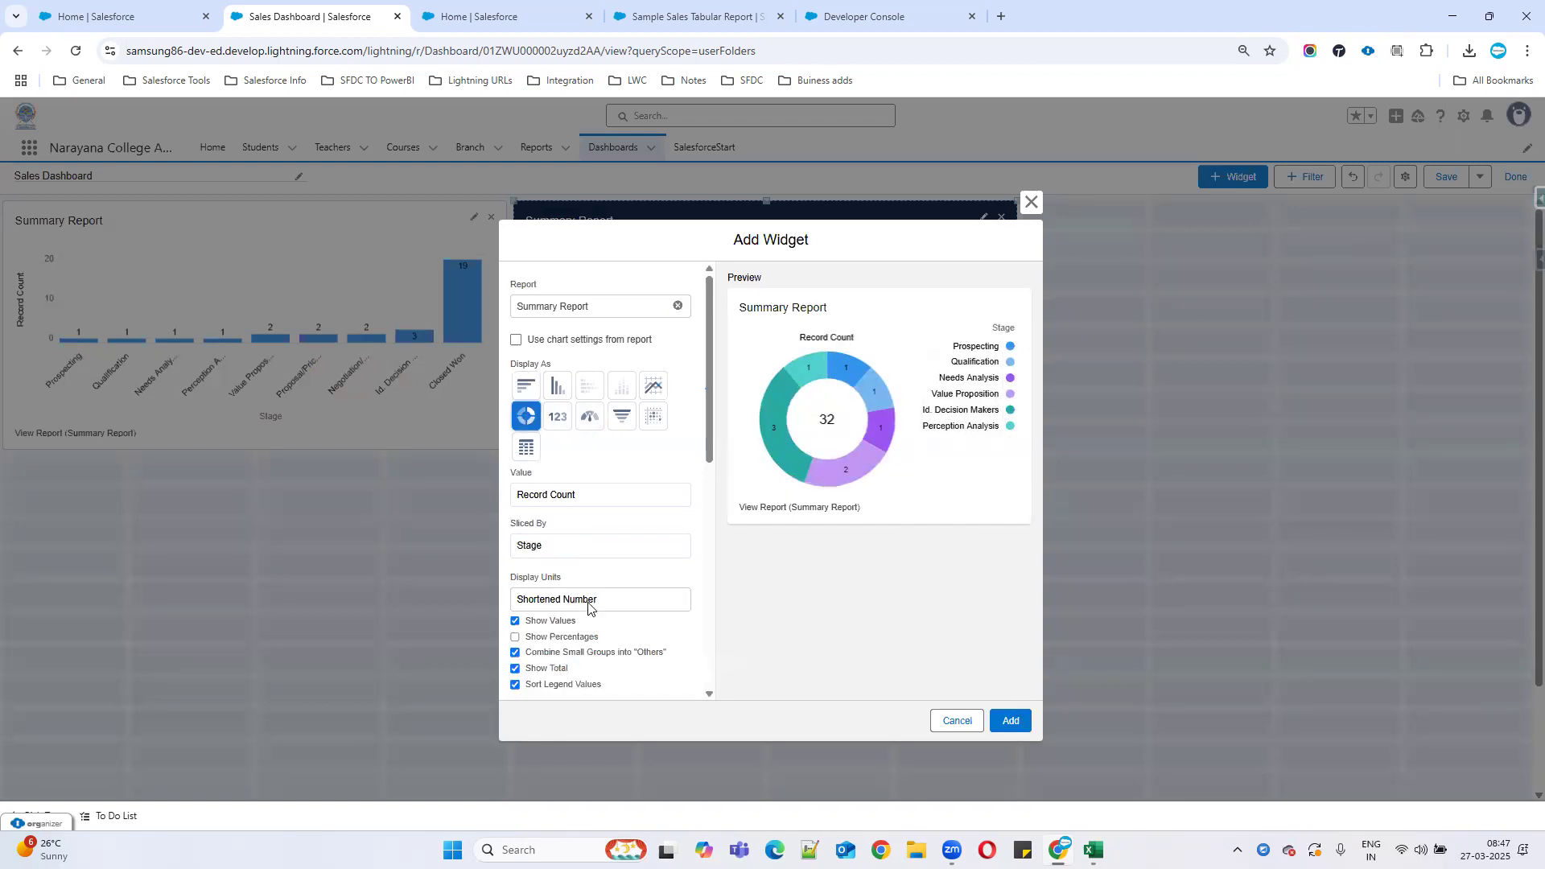
pyautogui.scroll(-2, 570, 564)
pyautogui.scroll(-1, 605, 618)
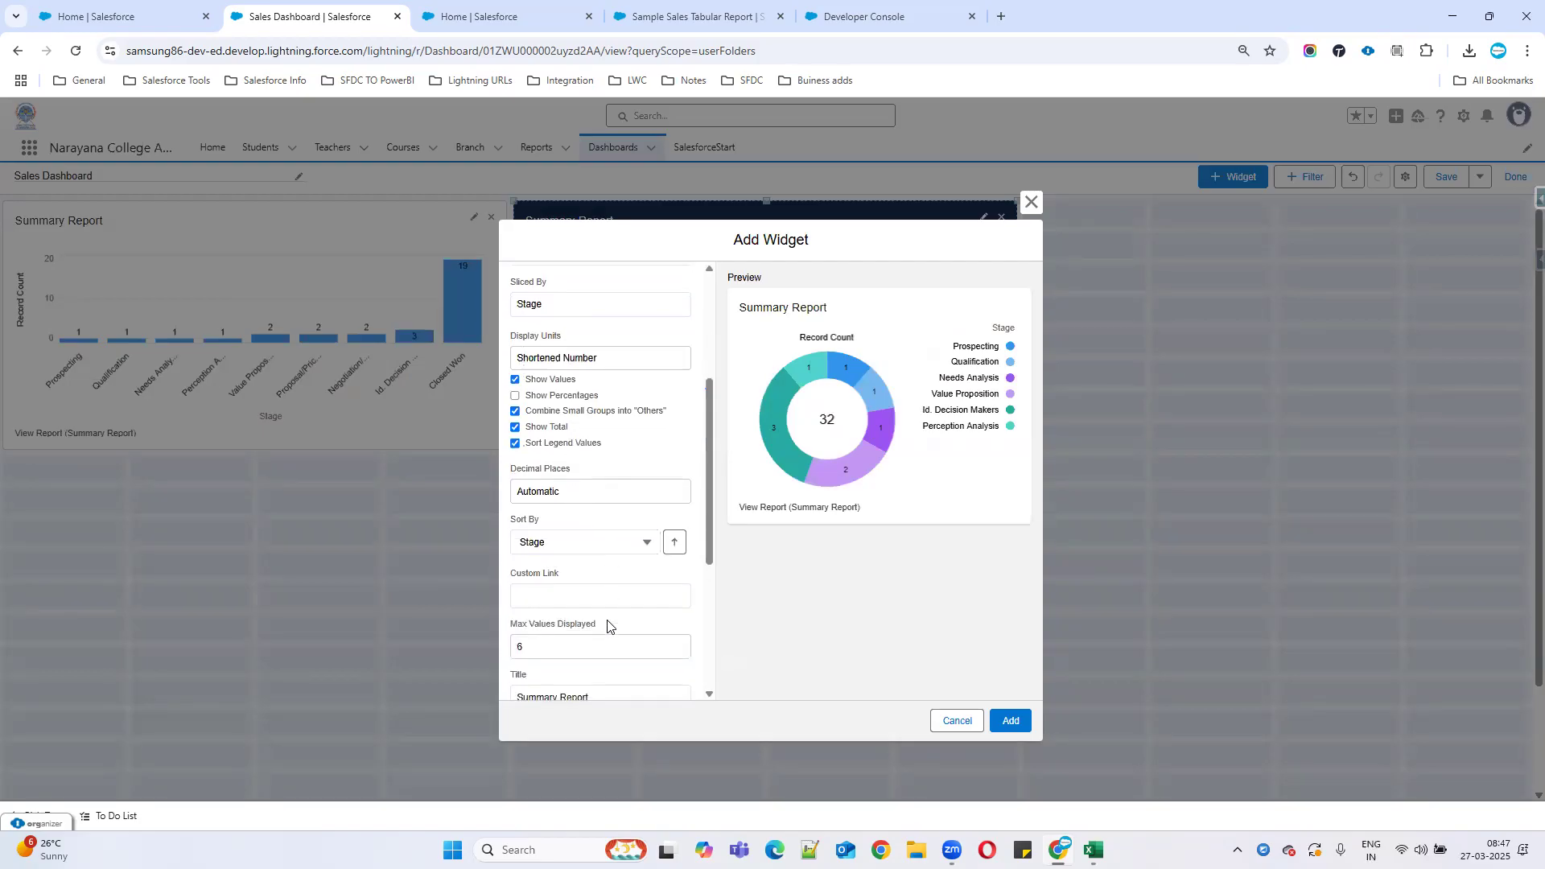
pyautogui.click(648, 543)
pyautogui.click(561, 595)
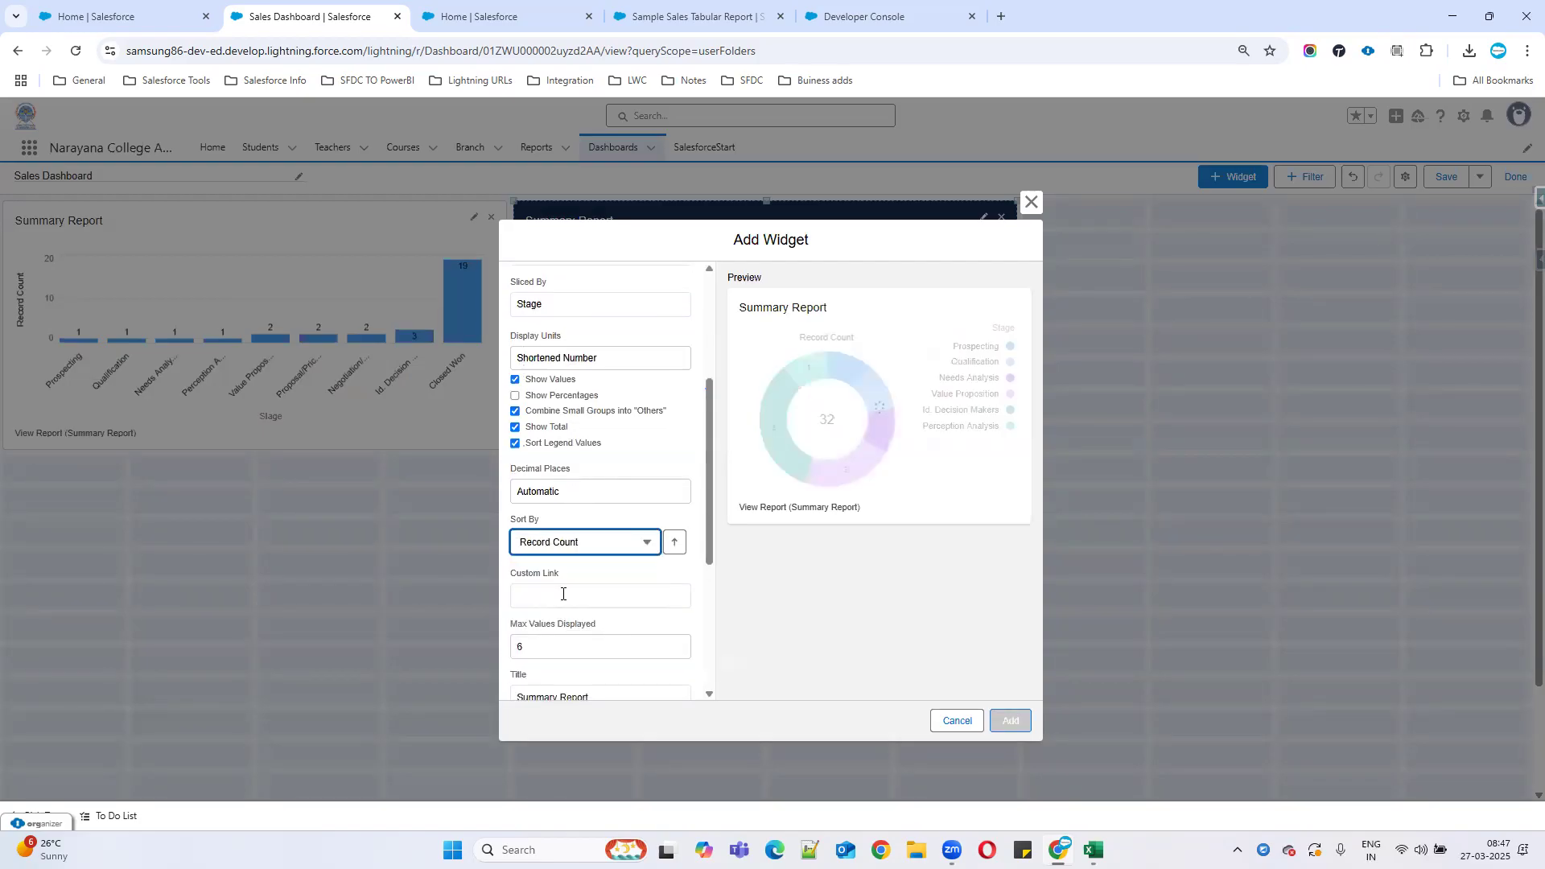
# Raise the donut's stage limit to 9 and keep the legend on the right.
pyautogui.scroll(-1, 596, 632)
pyautogui.click(680, 563)
pyautogui.click(680, 563)
pyautogui.click(680, 563)
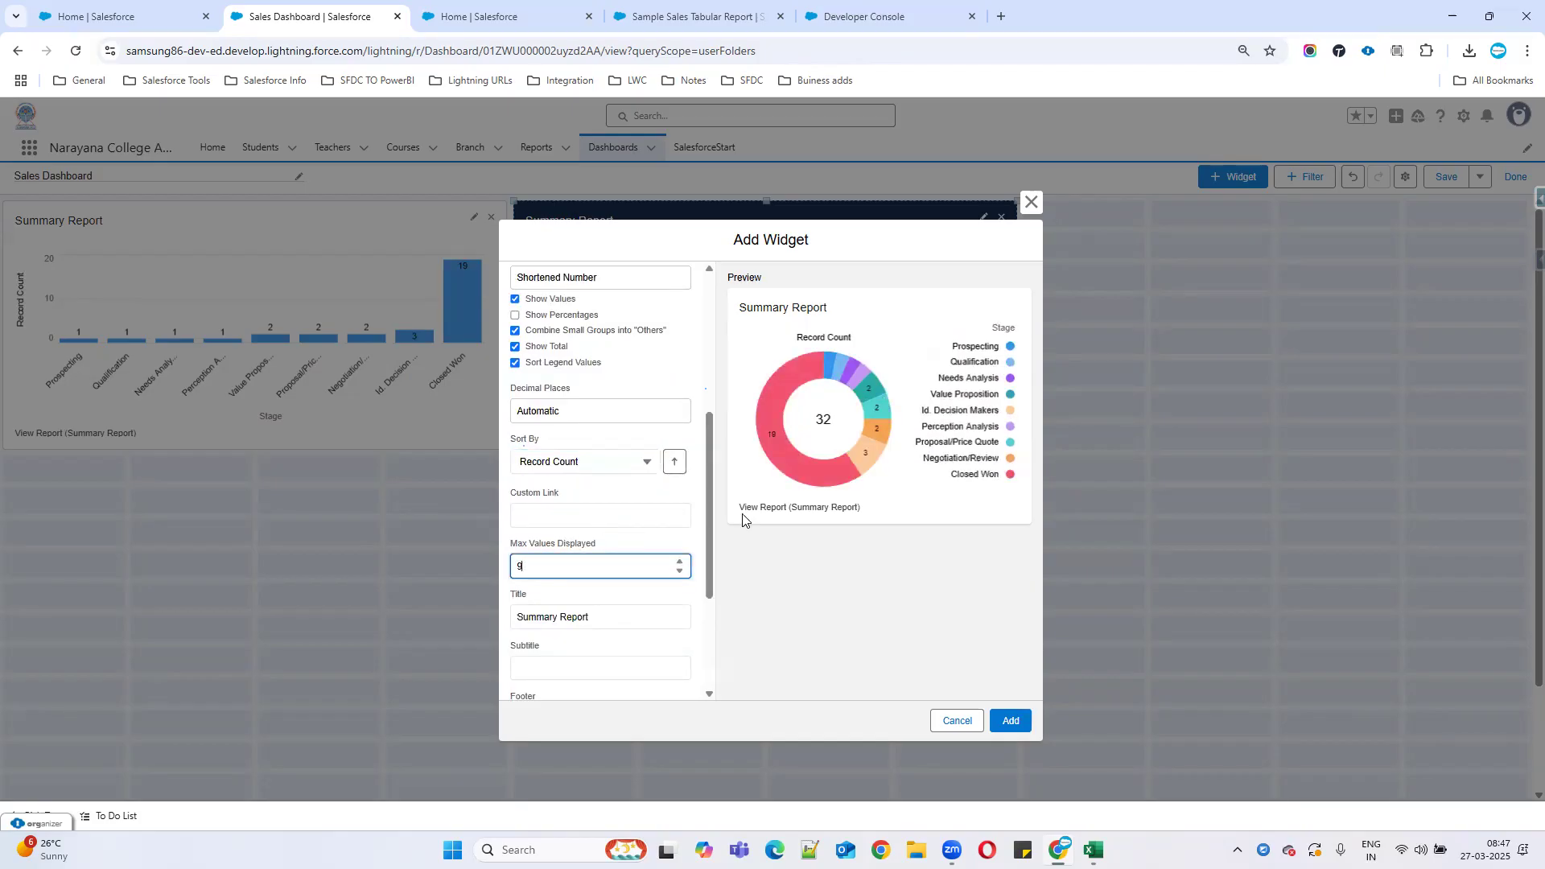
pyautogui.scroll(-3, 633, 657)
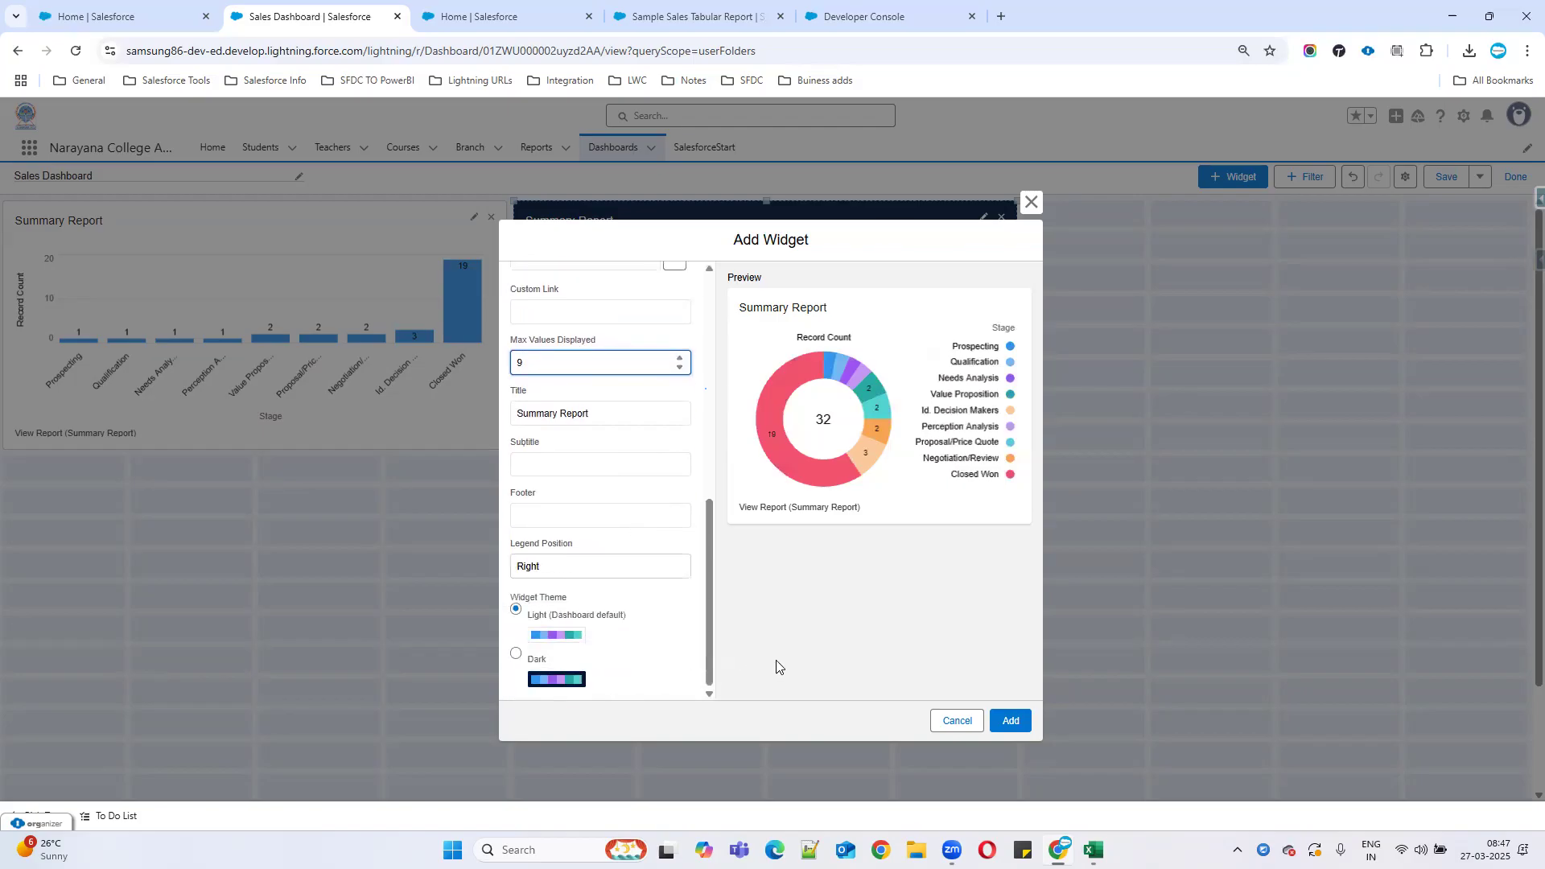
pyautogui.click(568, 567)
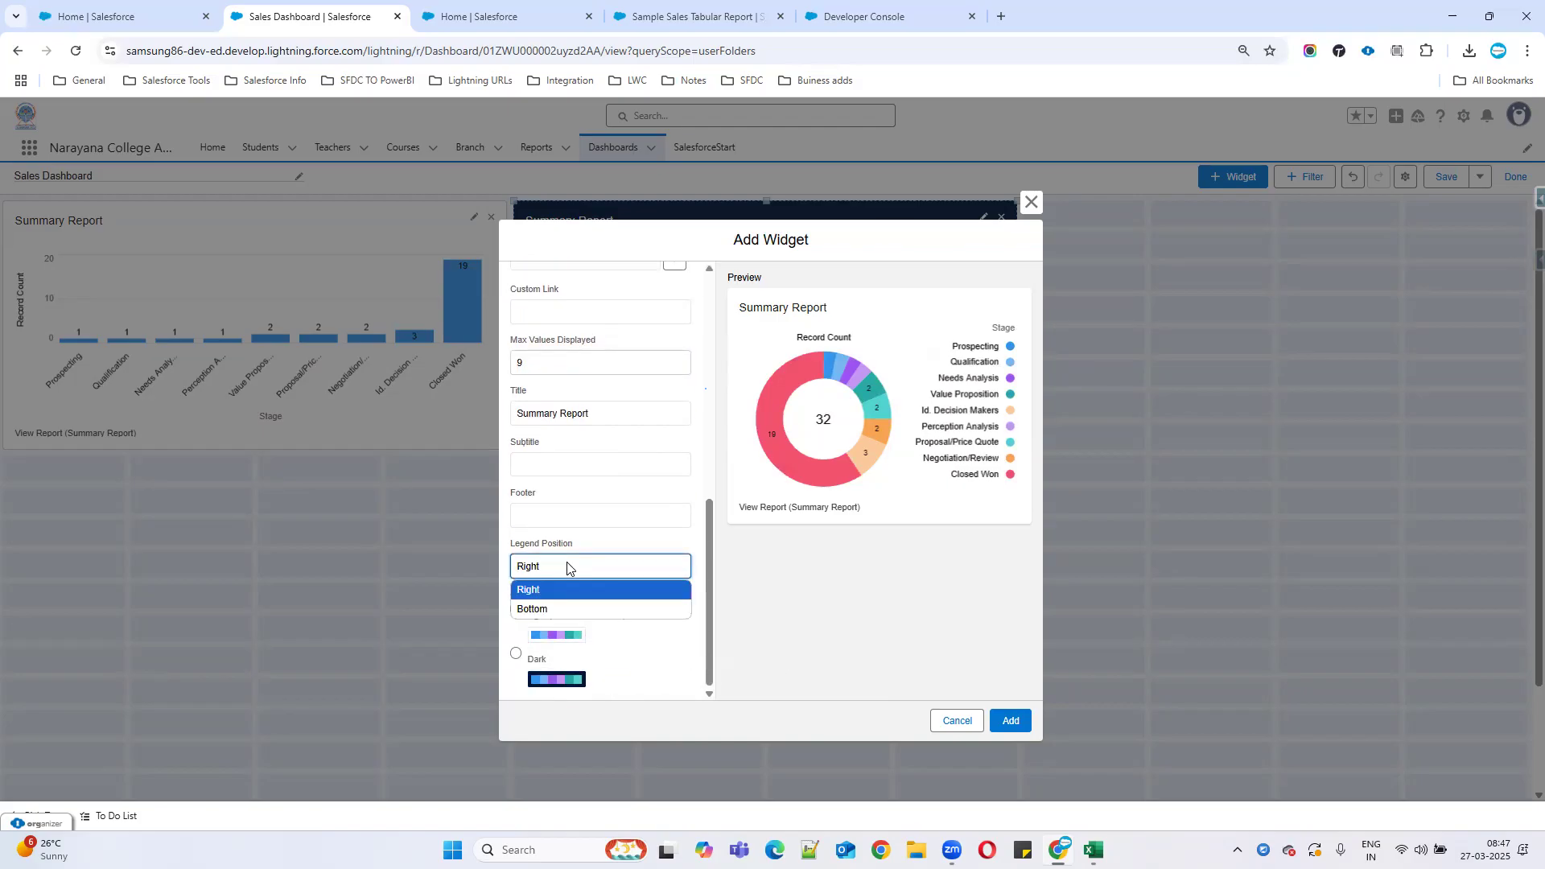
pyautogui.click(551, 609)
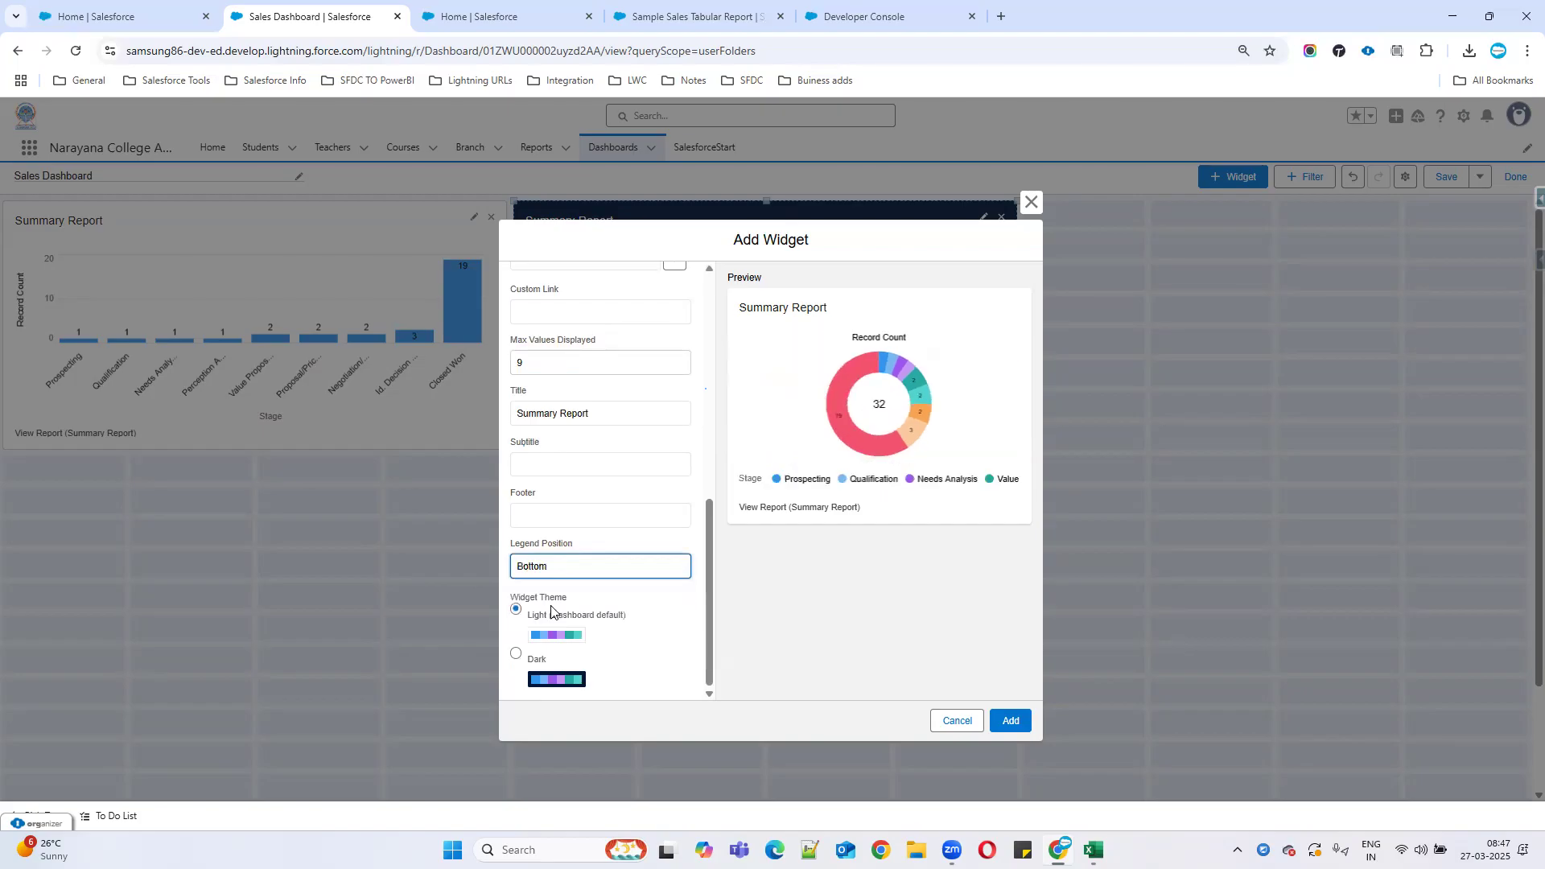
pyautogui.click(552, 571)
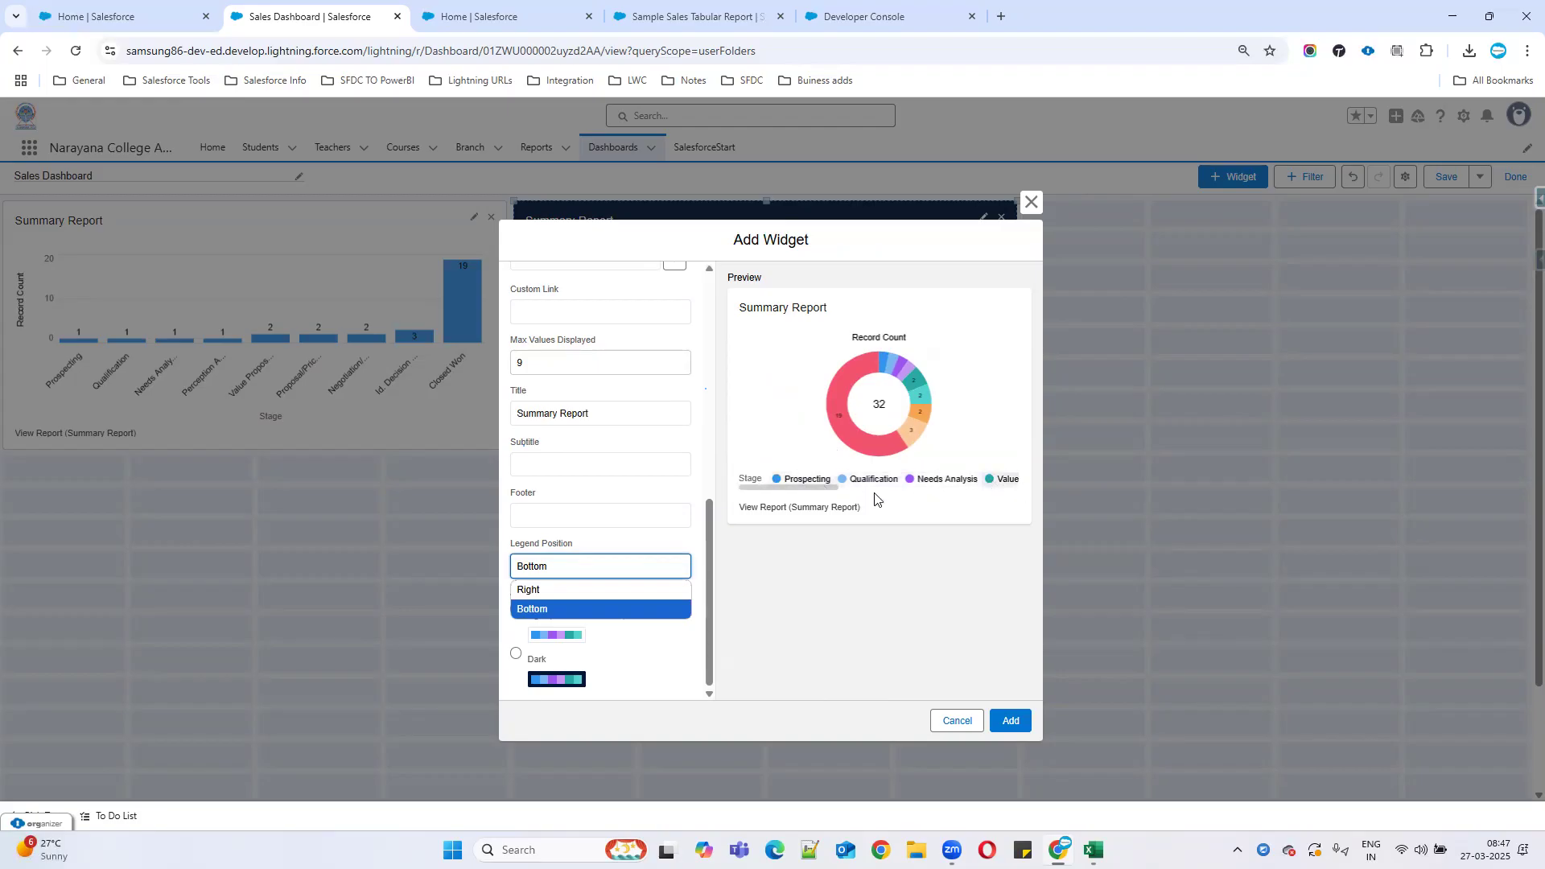
pyautogui.click(545, 591)
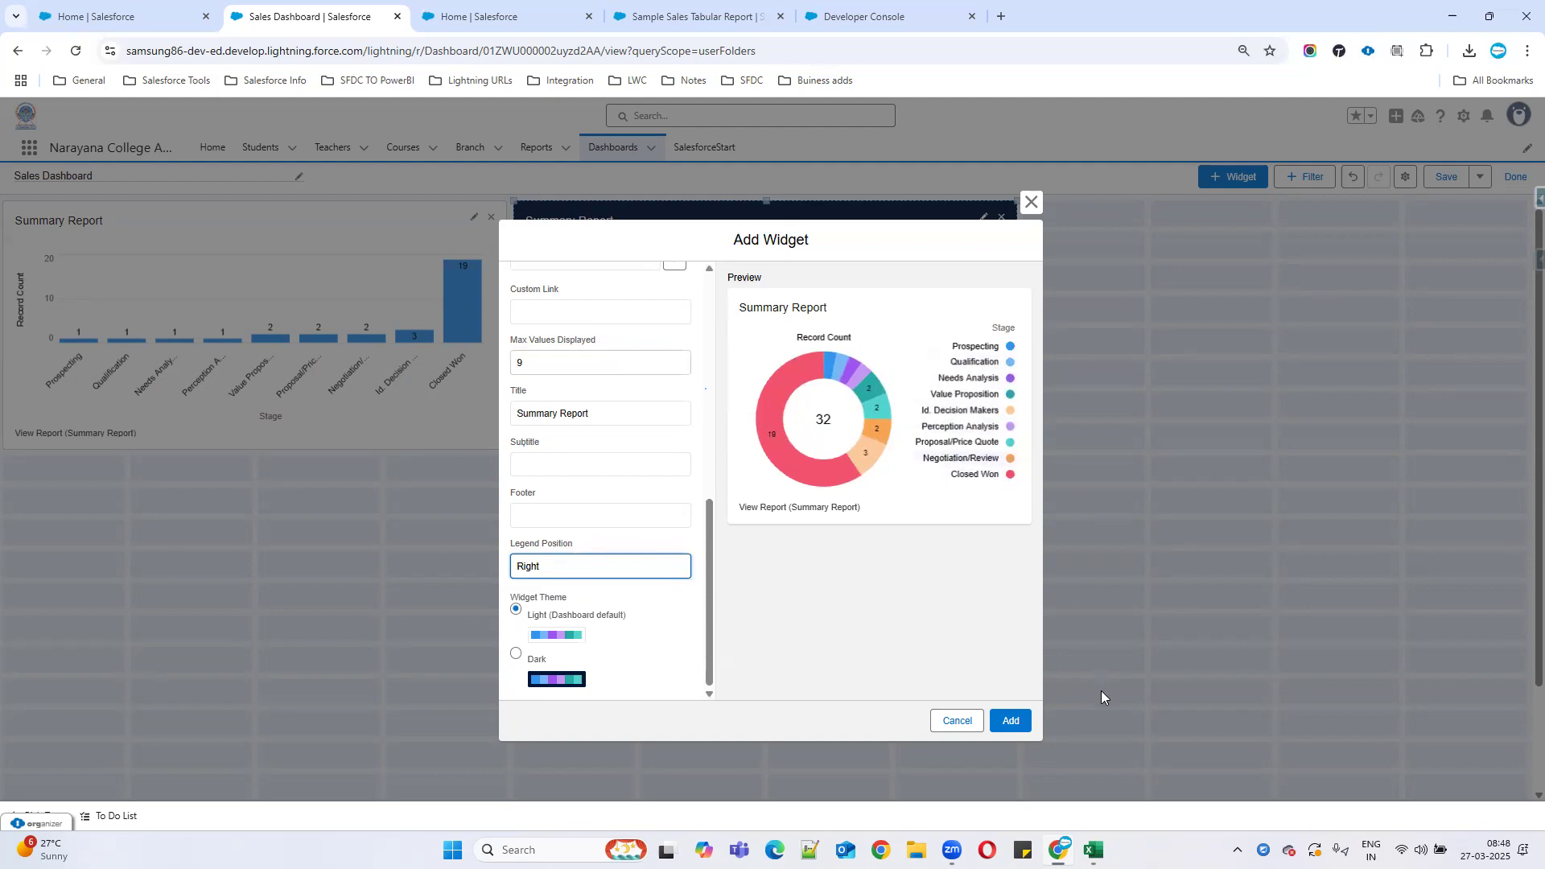
# Keep the Light theme, add the donut widget, and move it to the top-right slot.
pyautogui.click(540, 677)
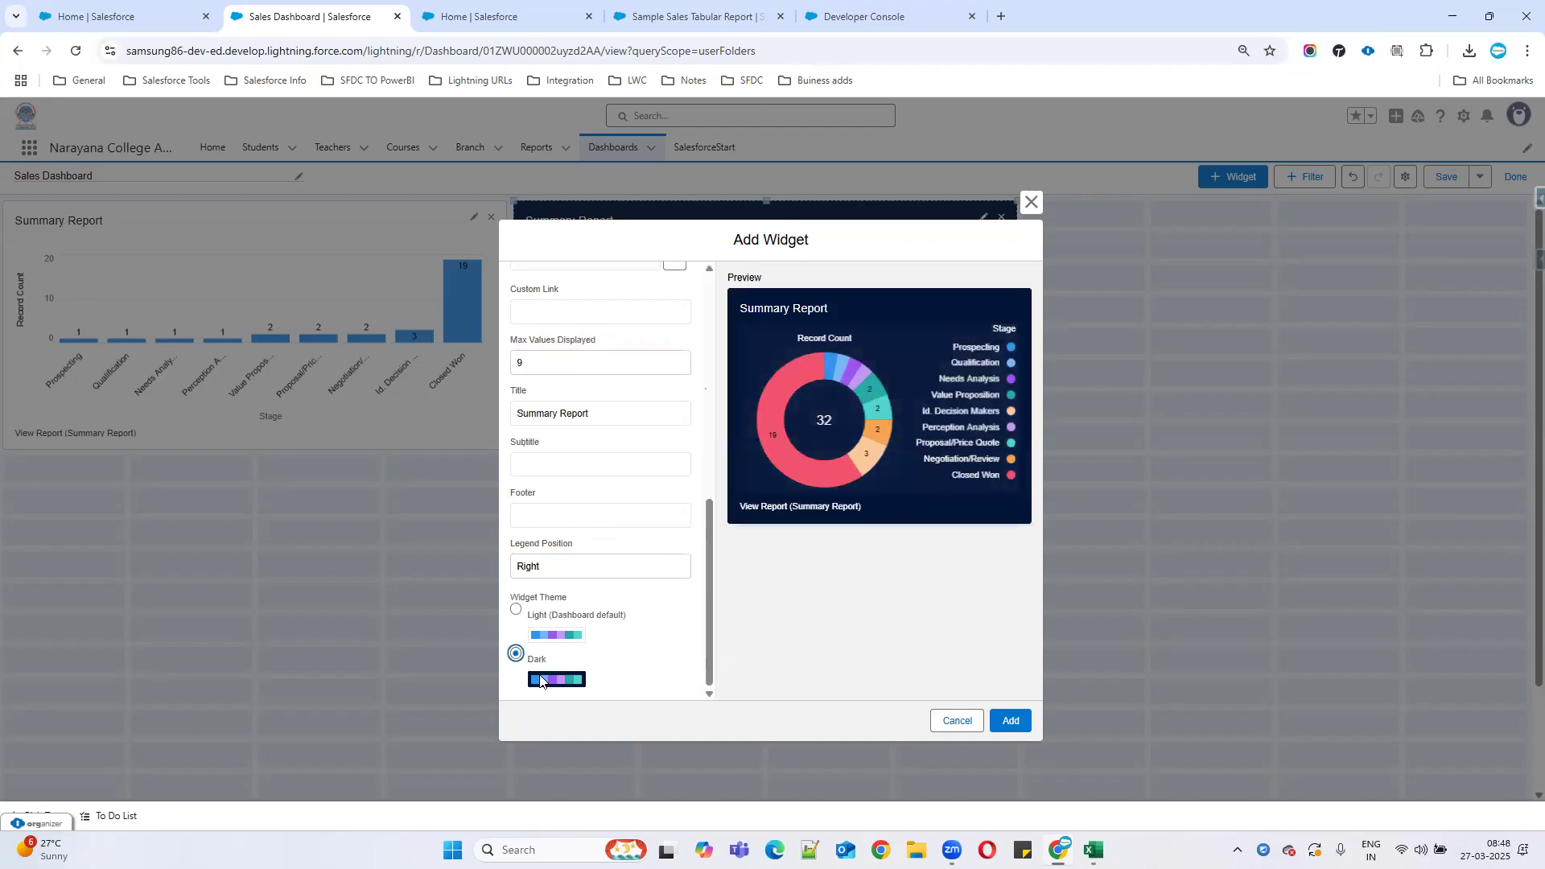
pyautogui.click(552, 636)
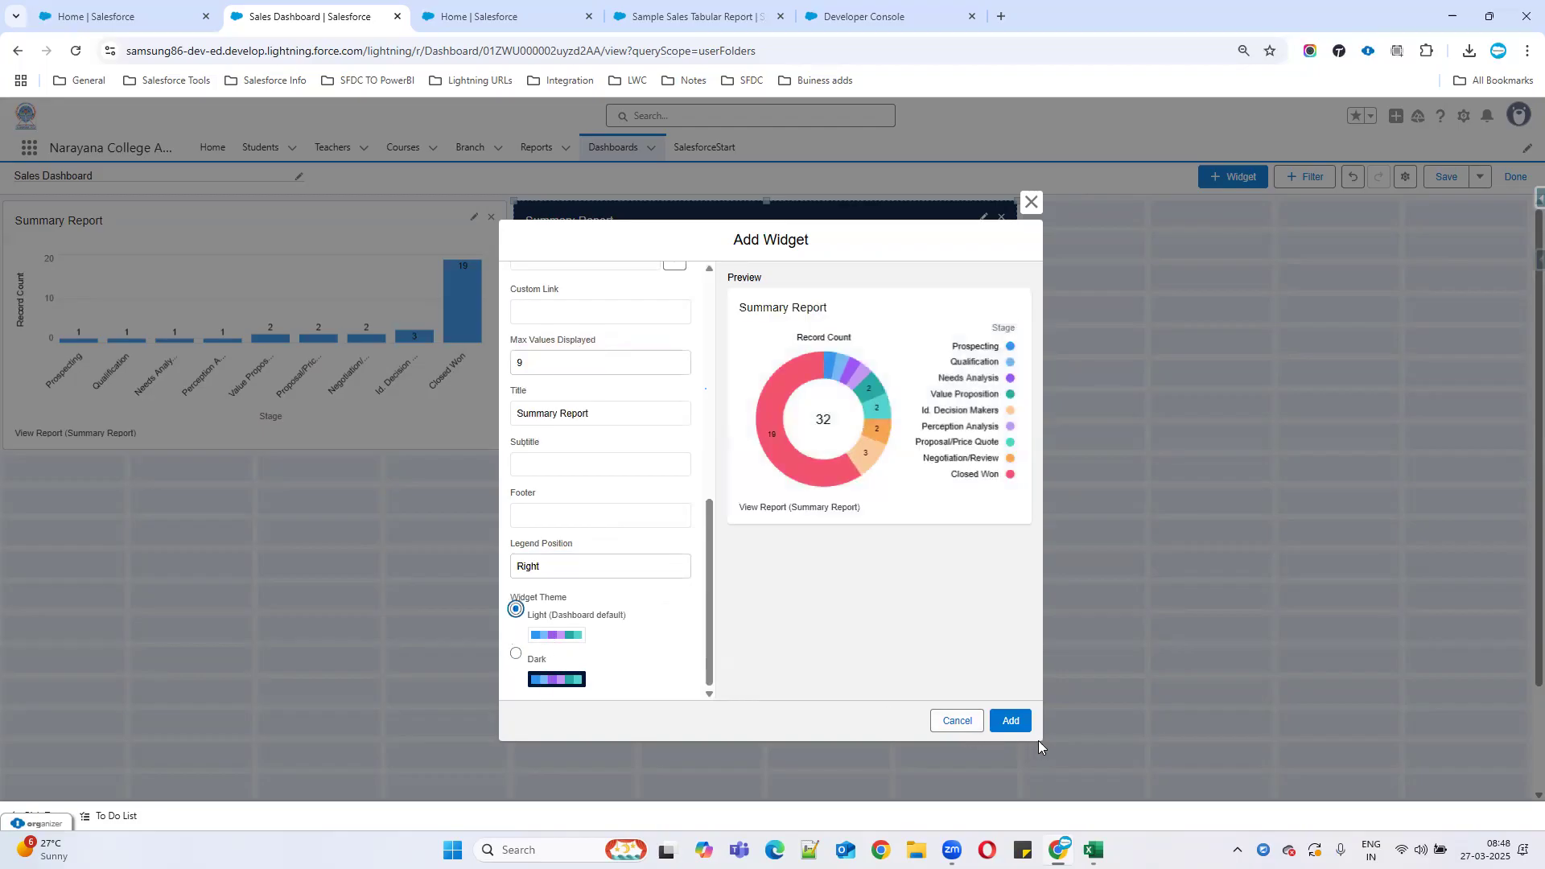
pyautogui.click(1010, 721)
pyautogui.moveTo(295, 569); pyautogui.dragTo(1307, 300)
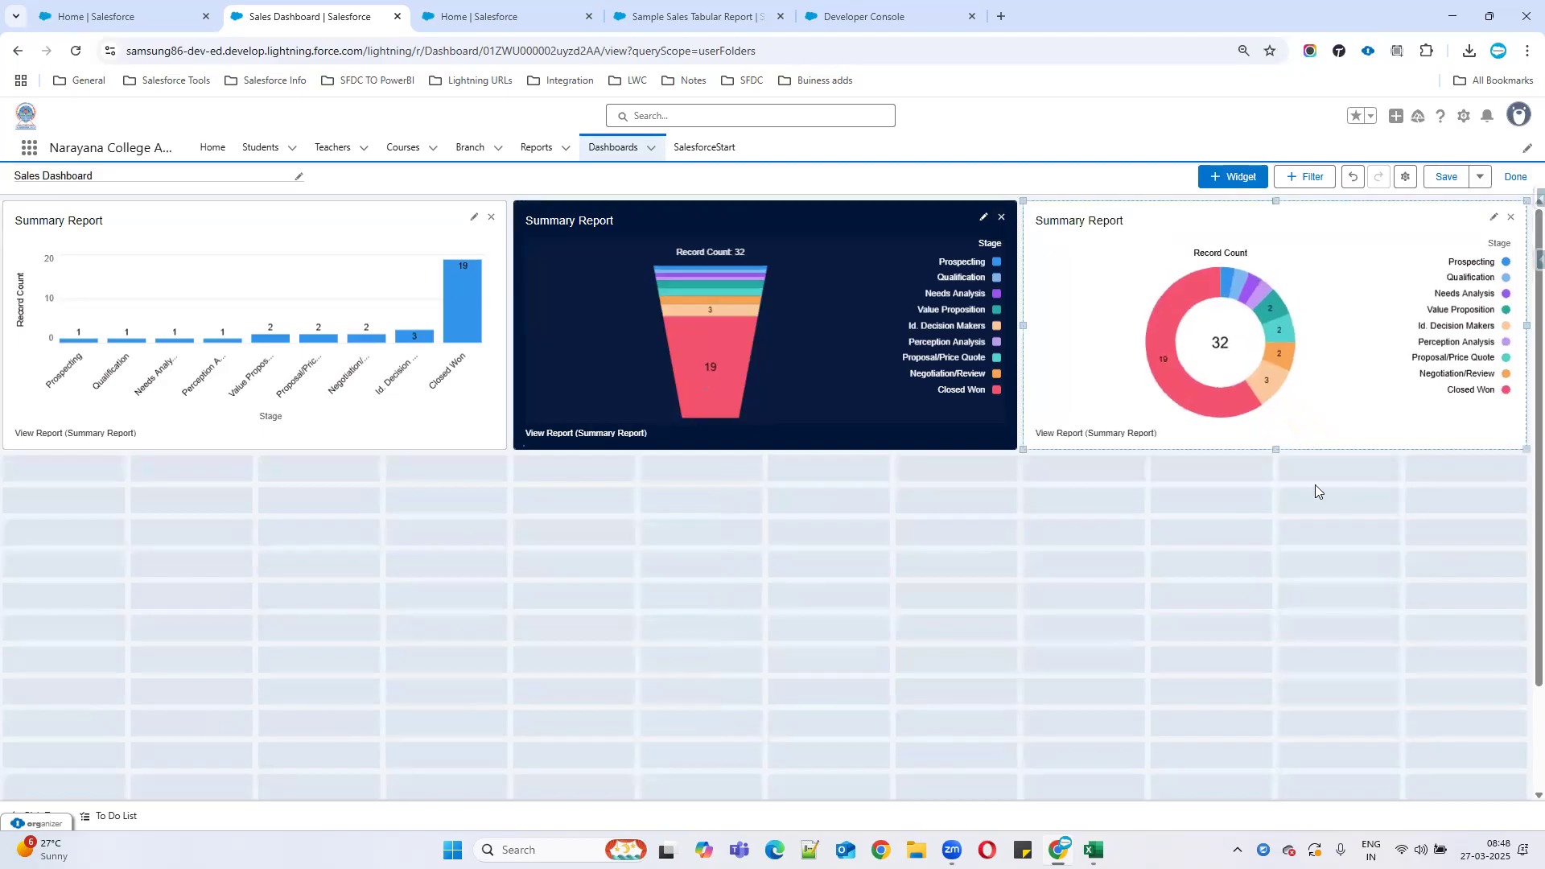
pyautogui.click(1482, 179)
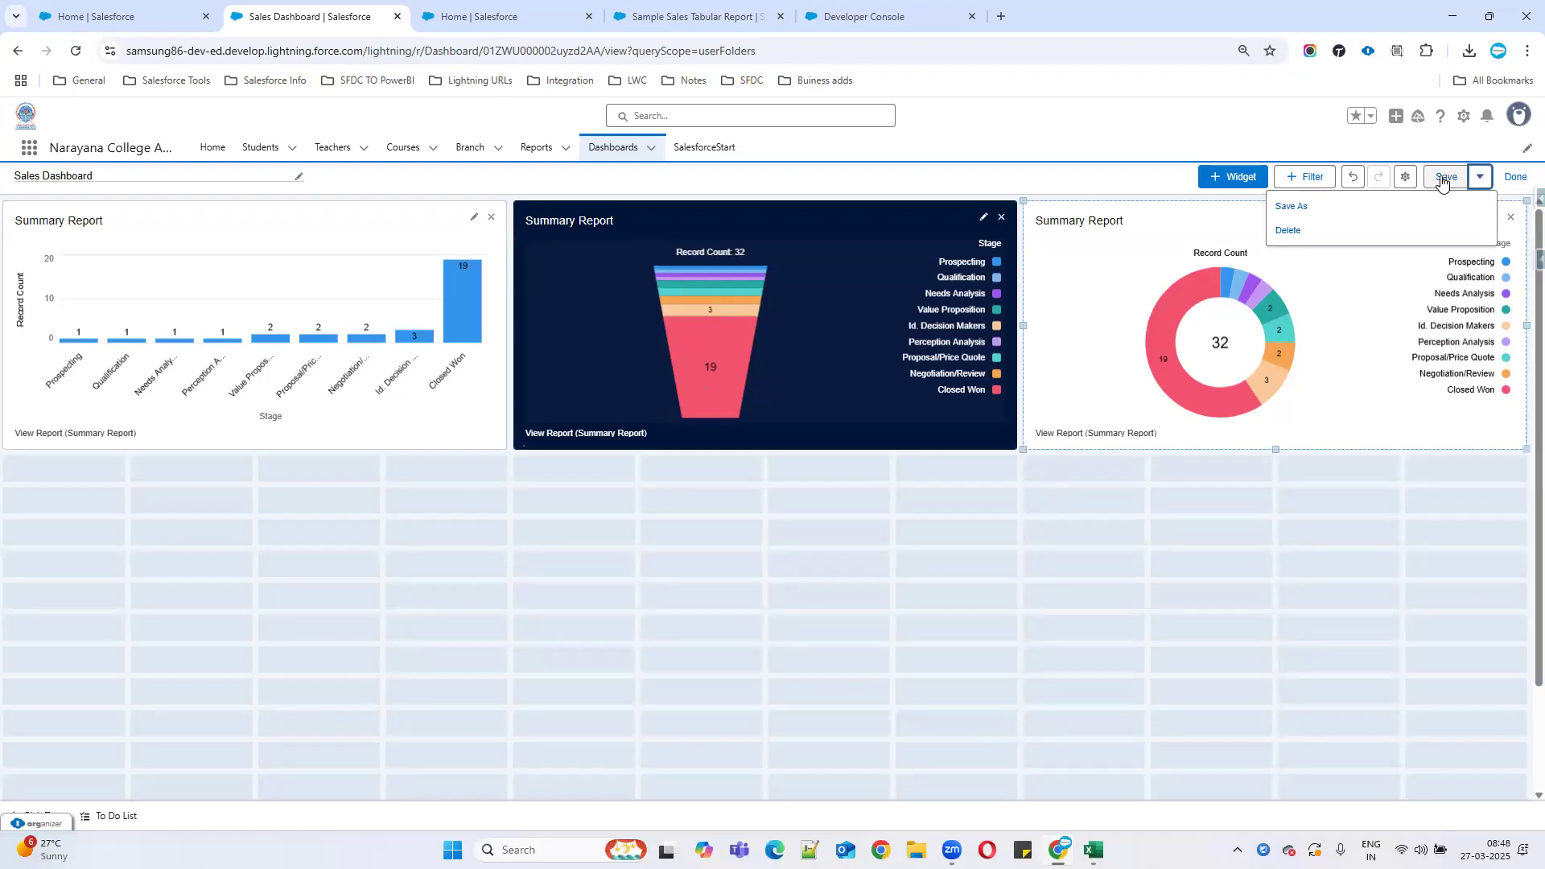
pyautogui.click(1308, 207)
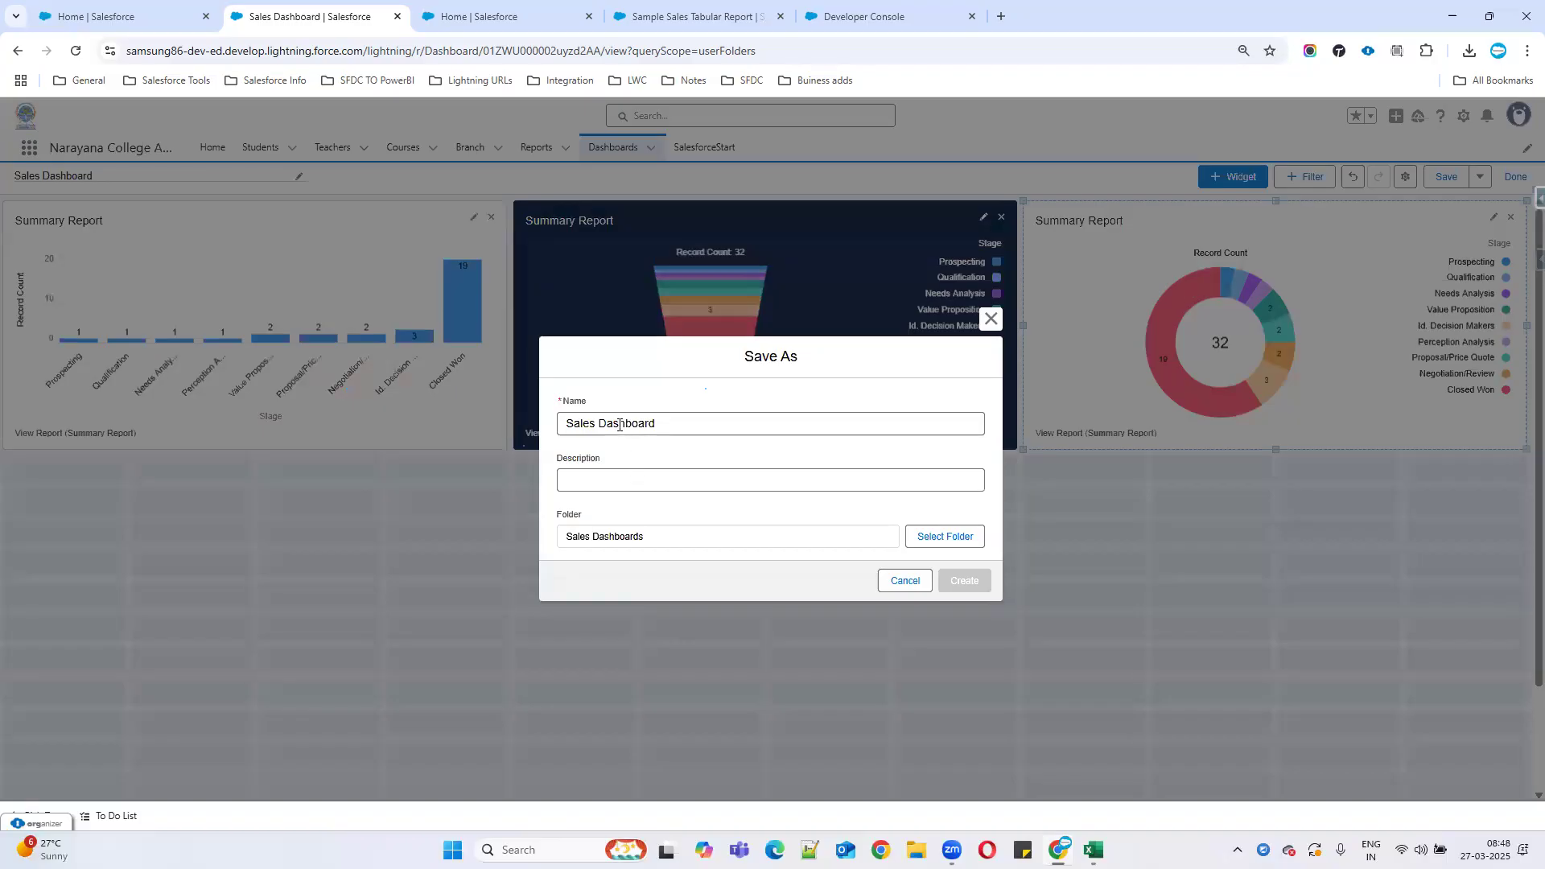
pyautogui.click(667, 540)
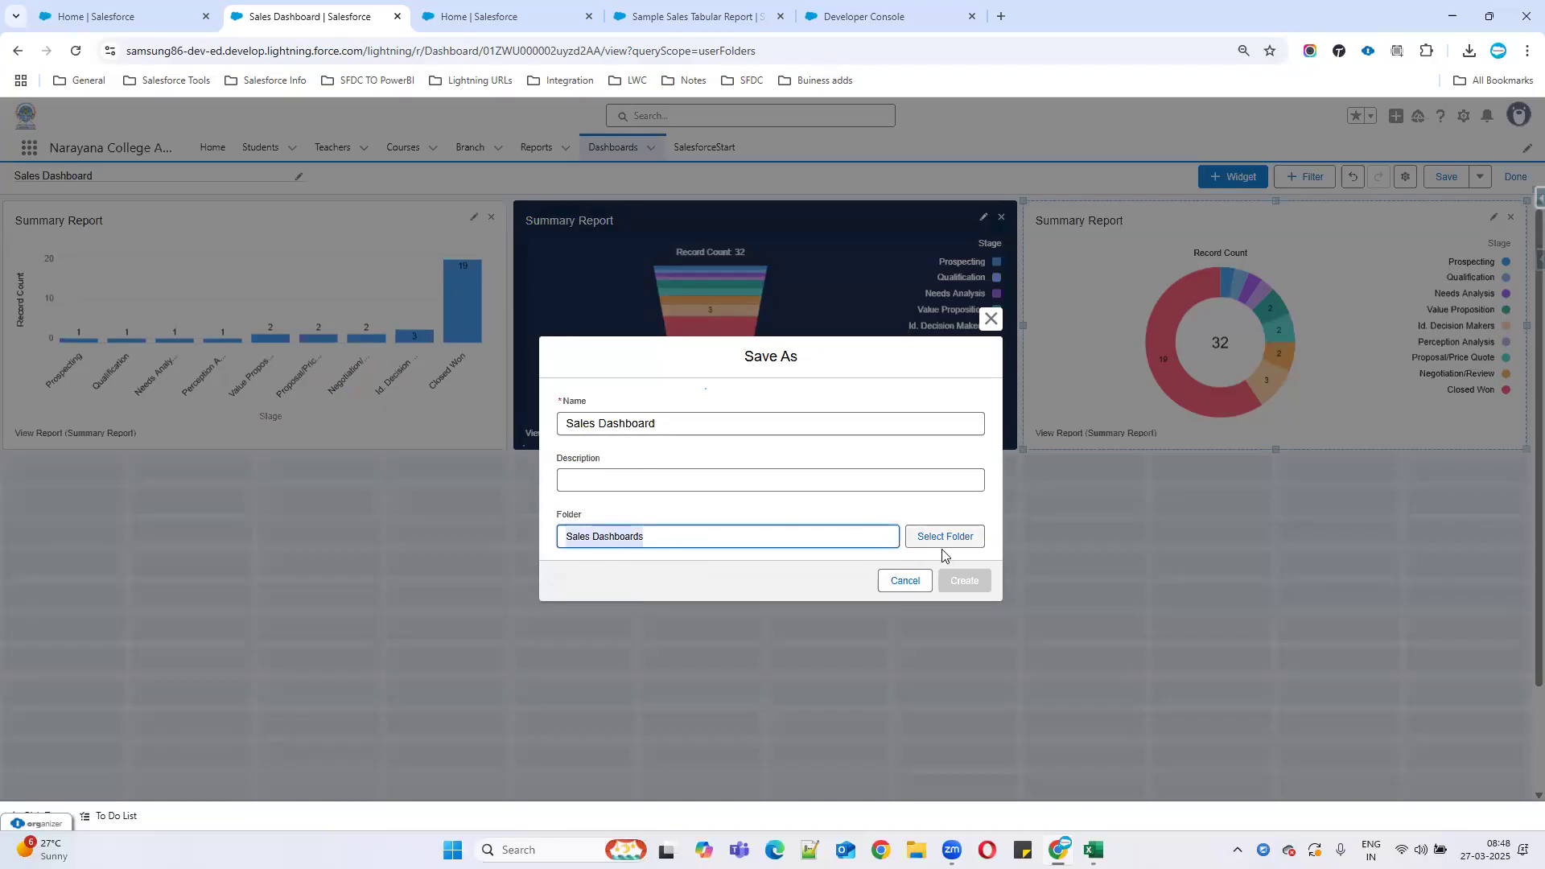
pyautogui.click(904, 583)
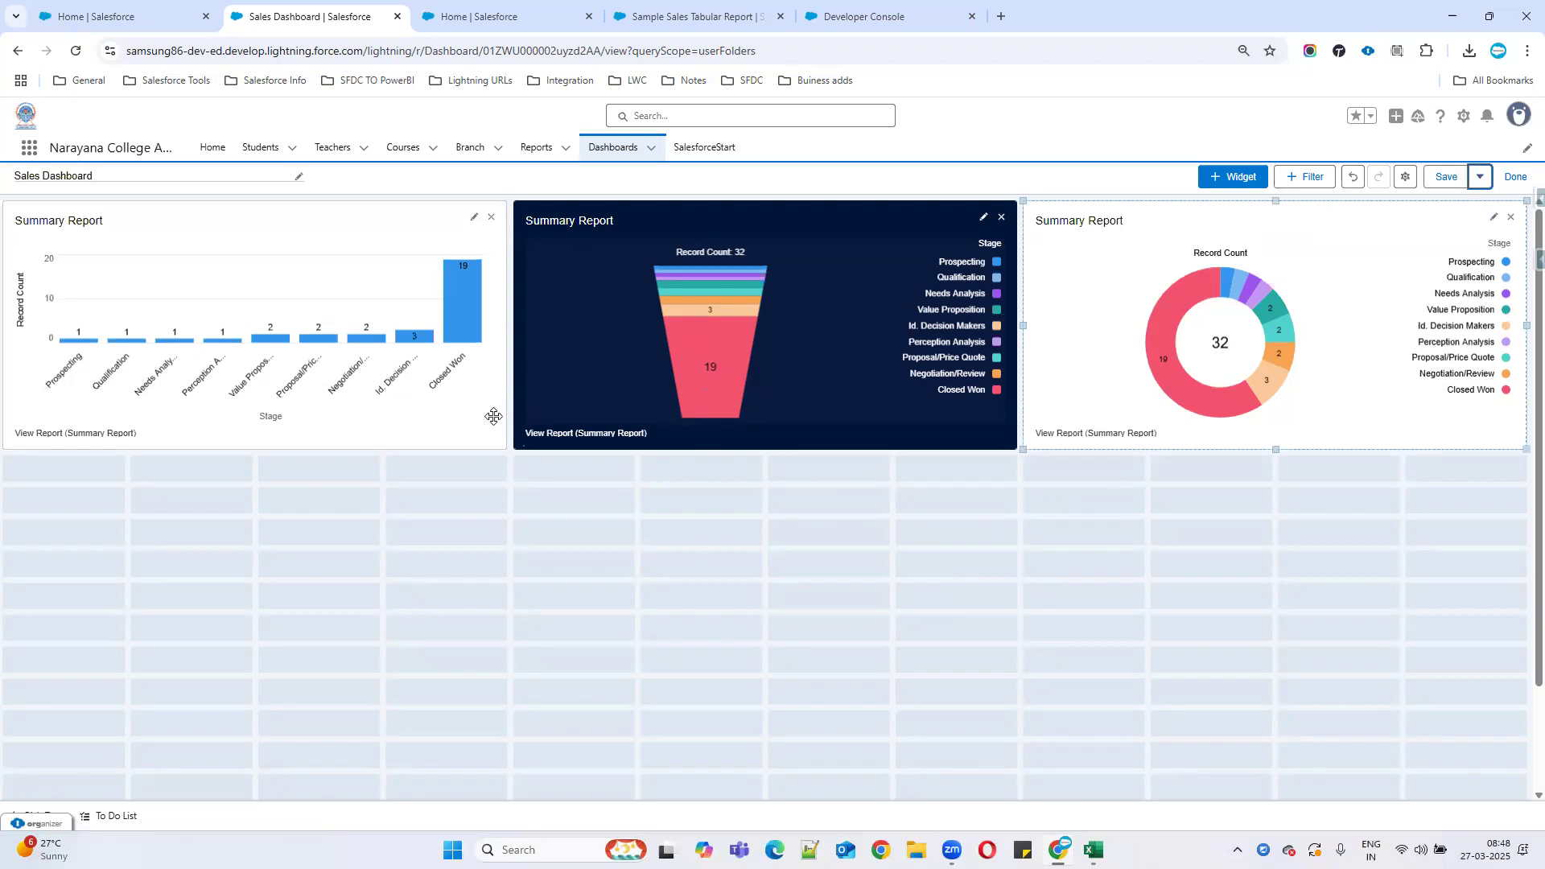
# In dashboard Properties, try viewing as another user, then set View Dashboard As back to Me.
pyautogui.click(1406, 177)
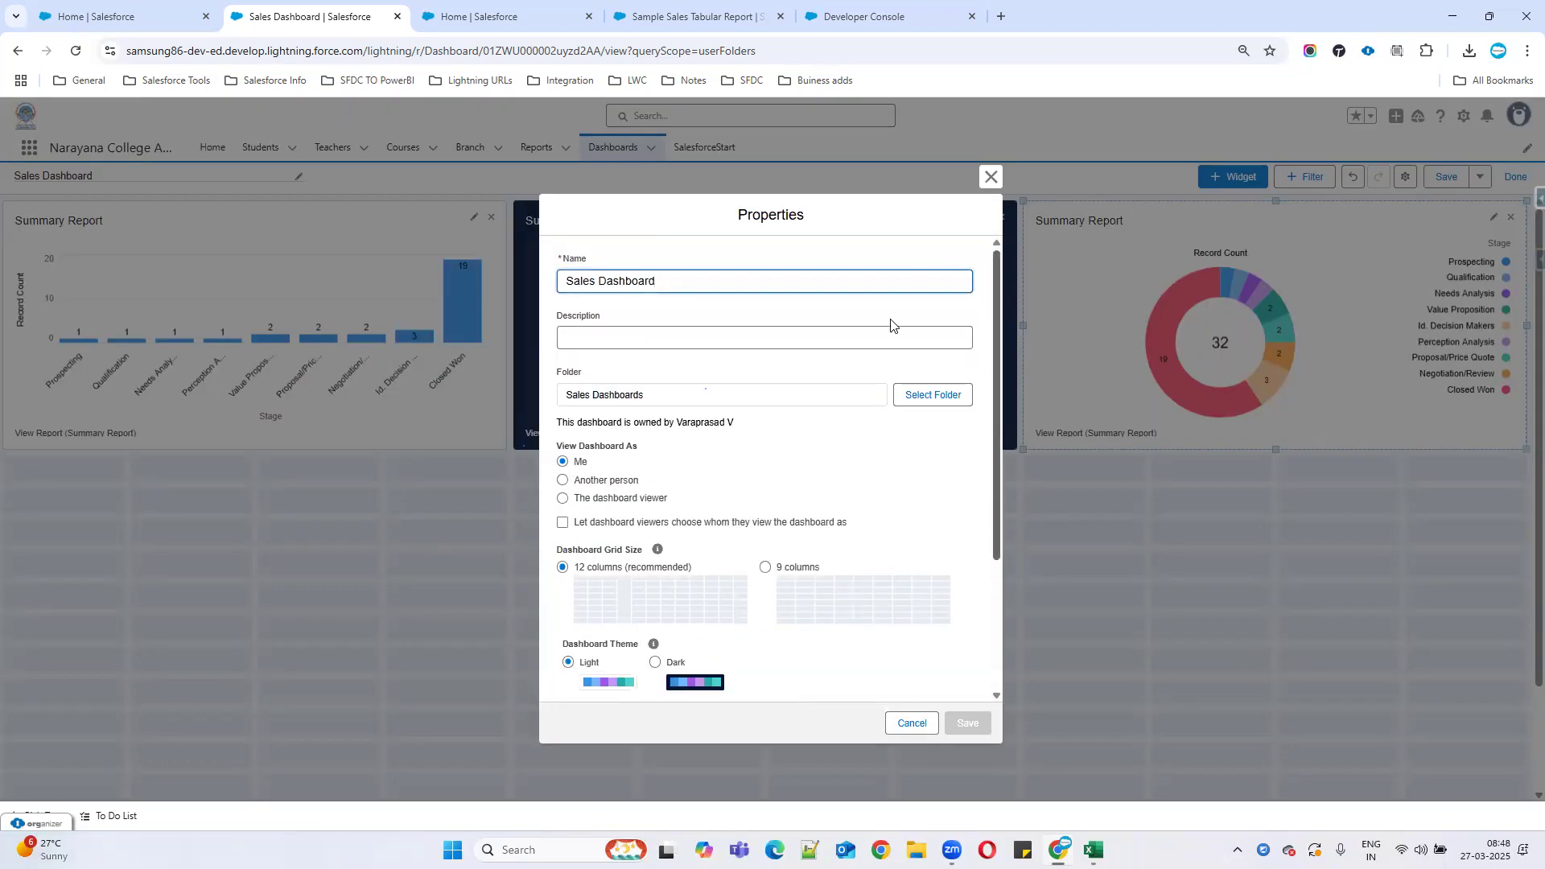
pyautogui.moveTo(557, 422); pyautogui.dragTo(810, 424)
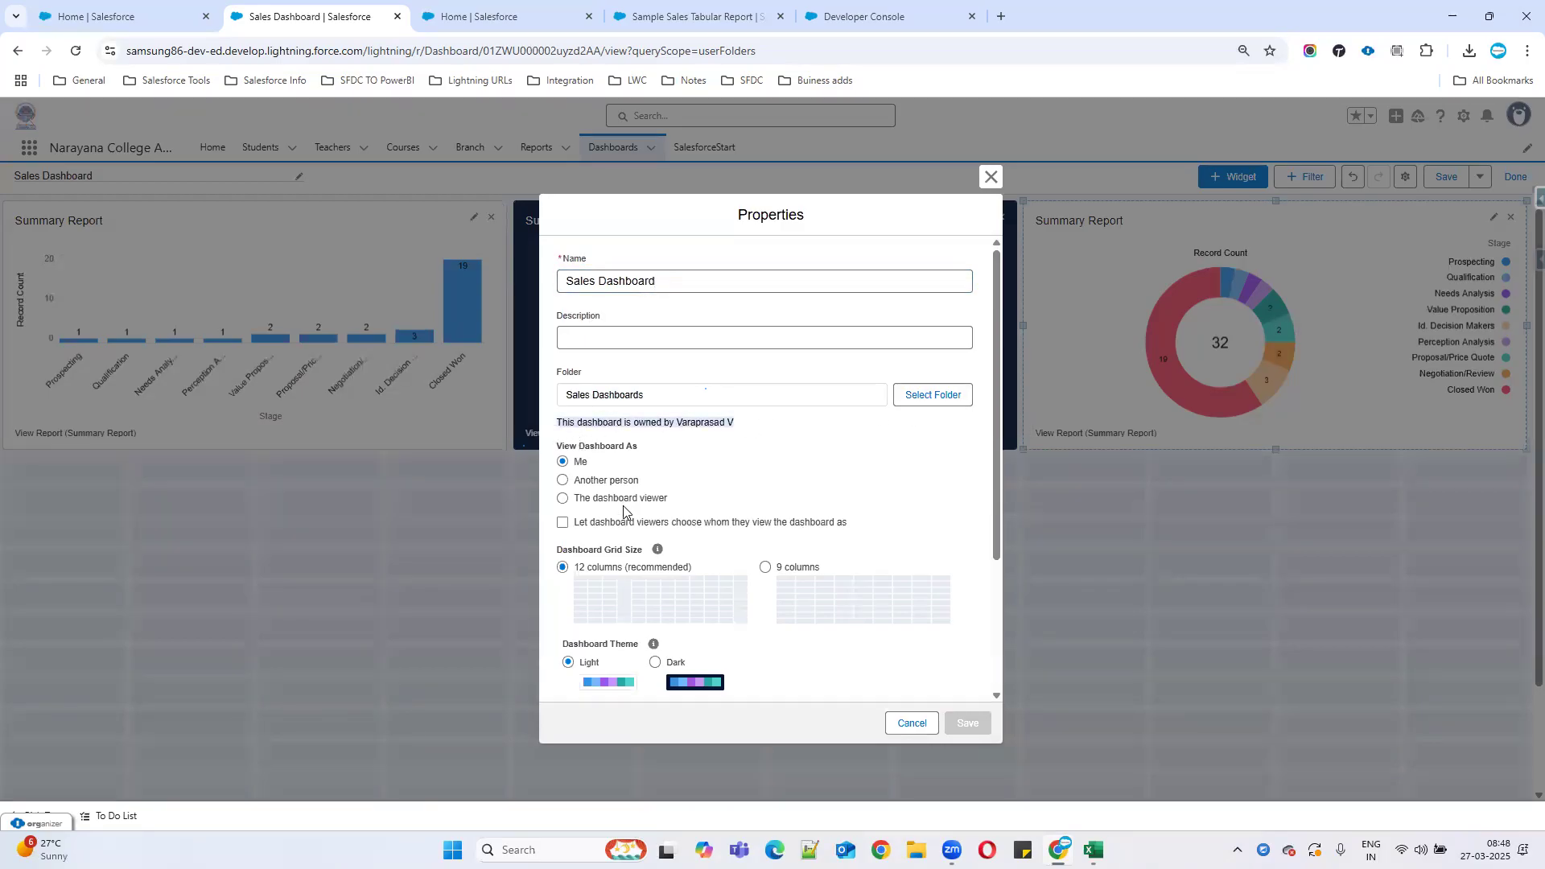
pyautogui.moveTo(568, 444)
pyautogui.mouseDown()
pyautogui.moveTo(665, 452)
pyautogui.moveTo(571, 475)
pyautogui.mouseUp()
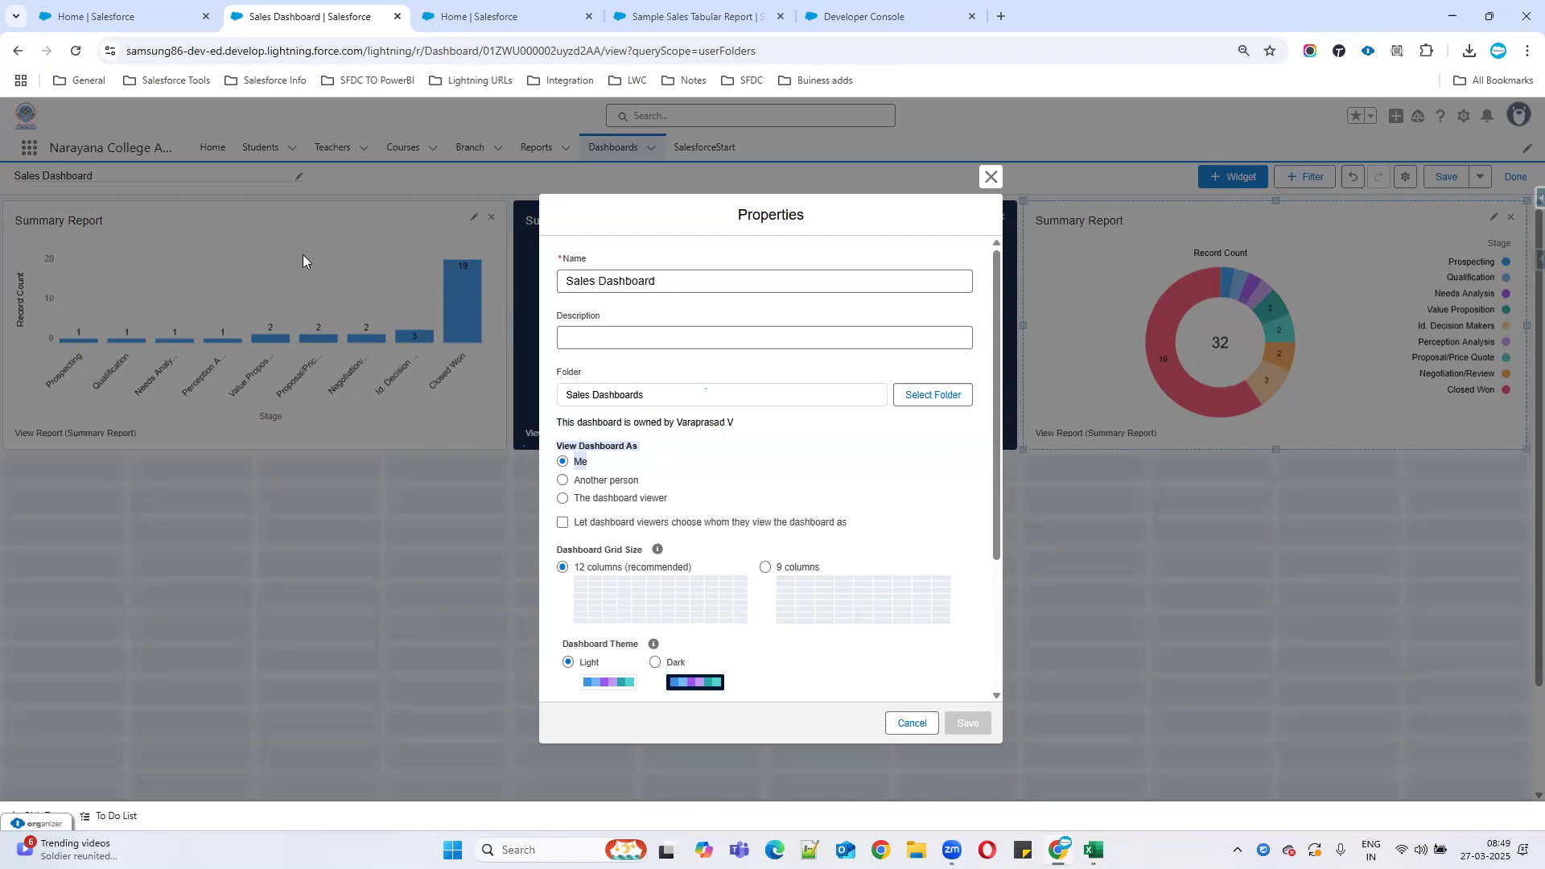
pyautogui.click(563, 481)
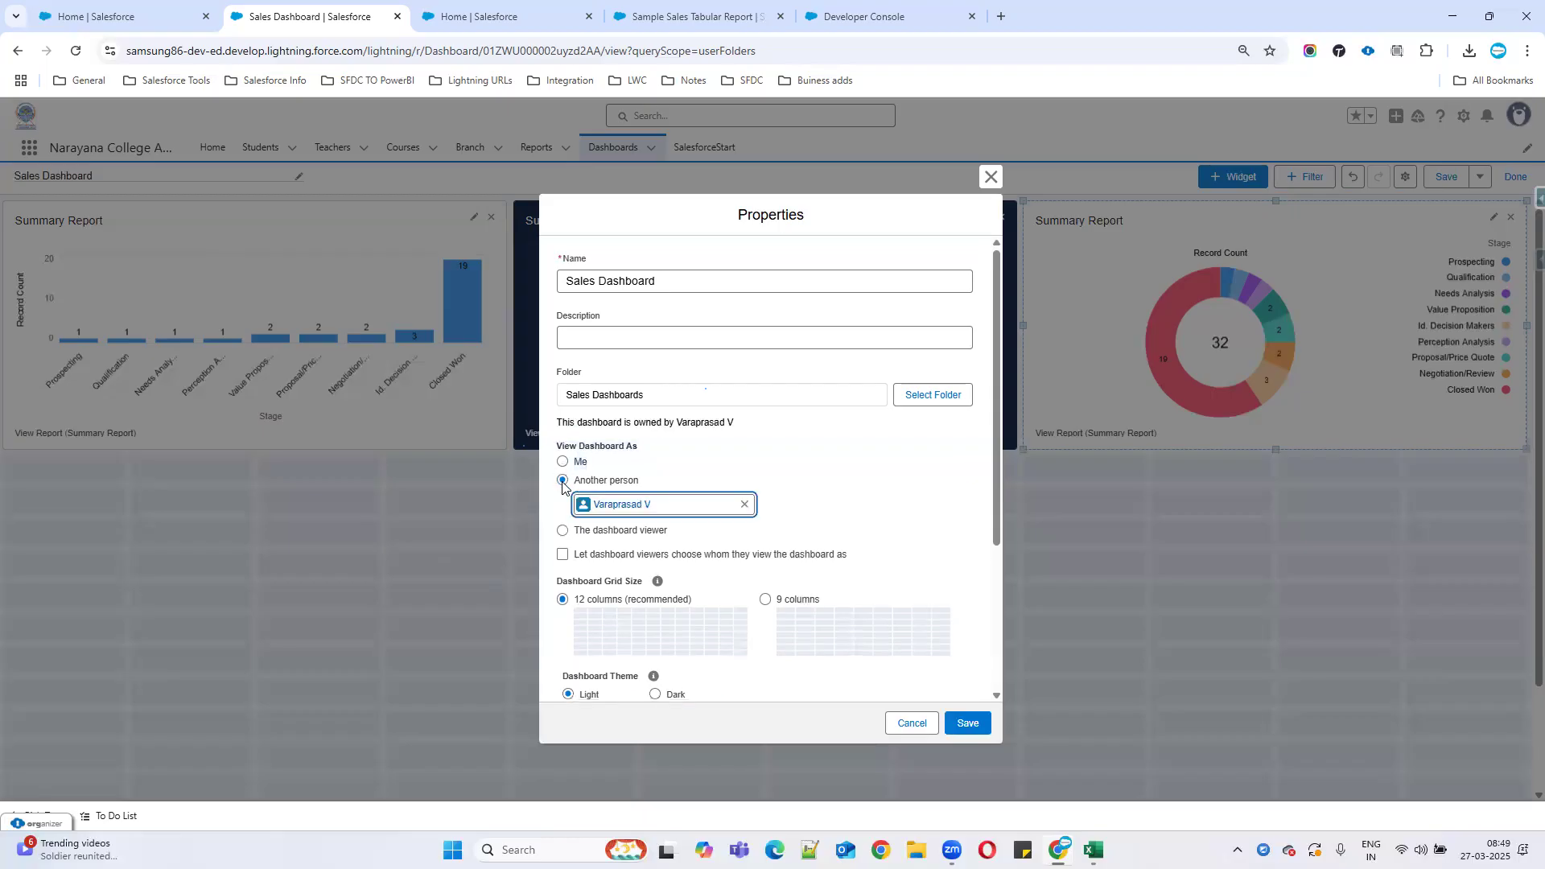
pyautogui.click(746, 508)
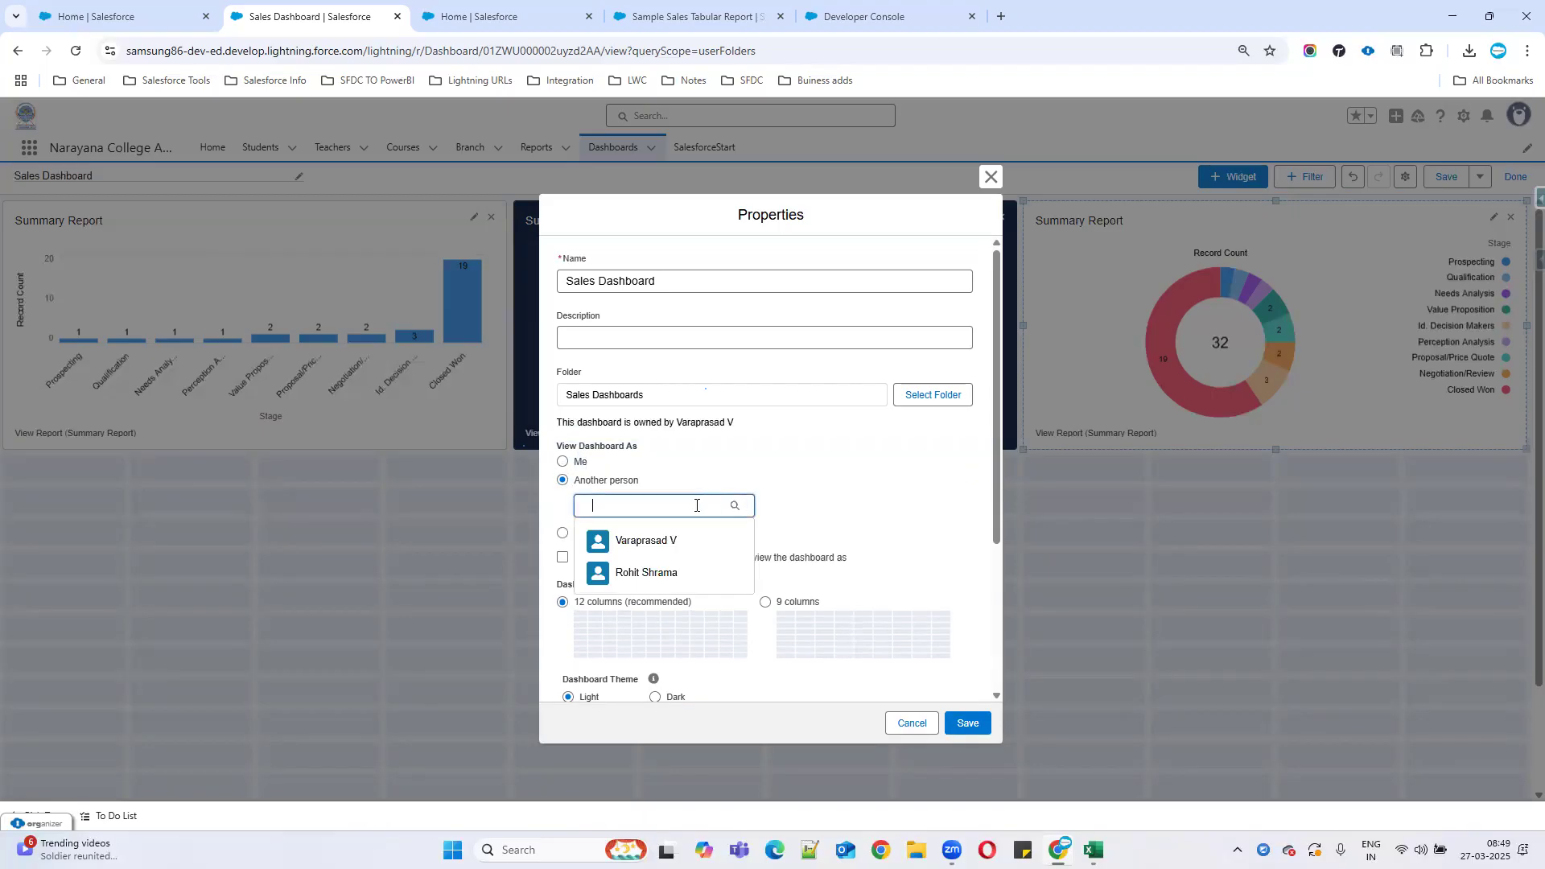
pyautogui.click(642, 571)
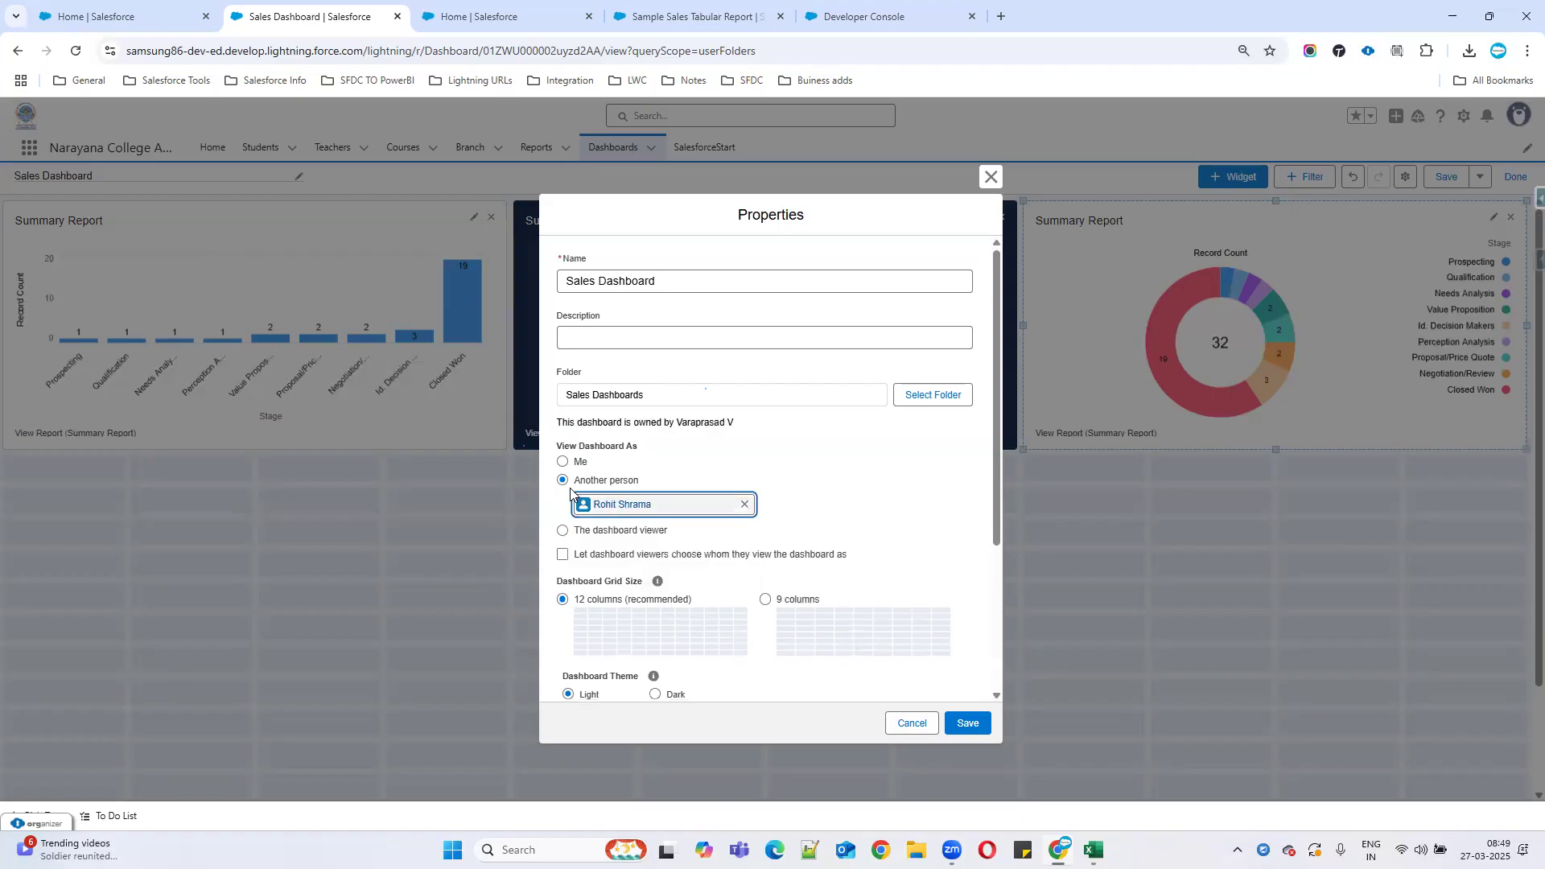
pyautogui.click(745, 506)
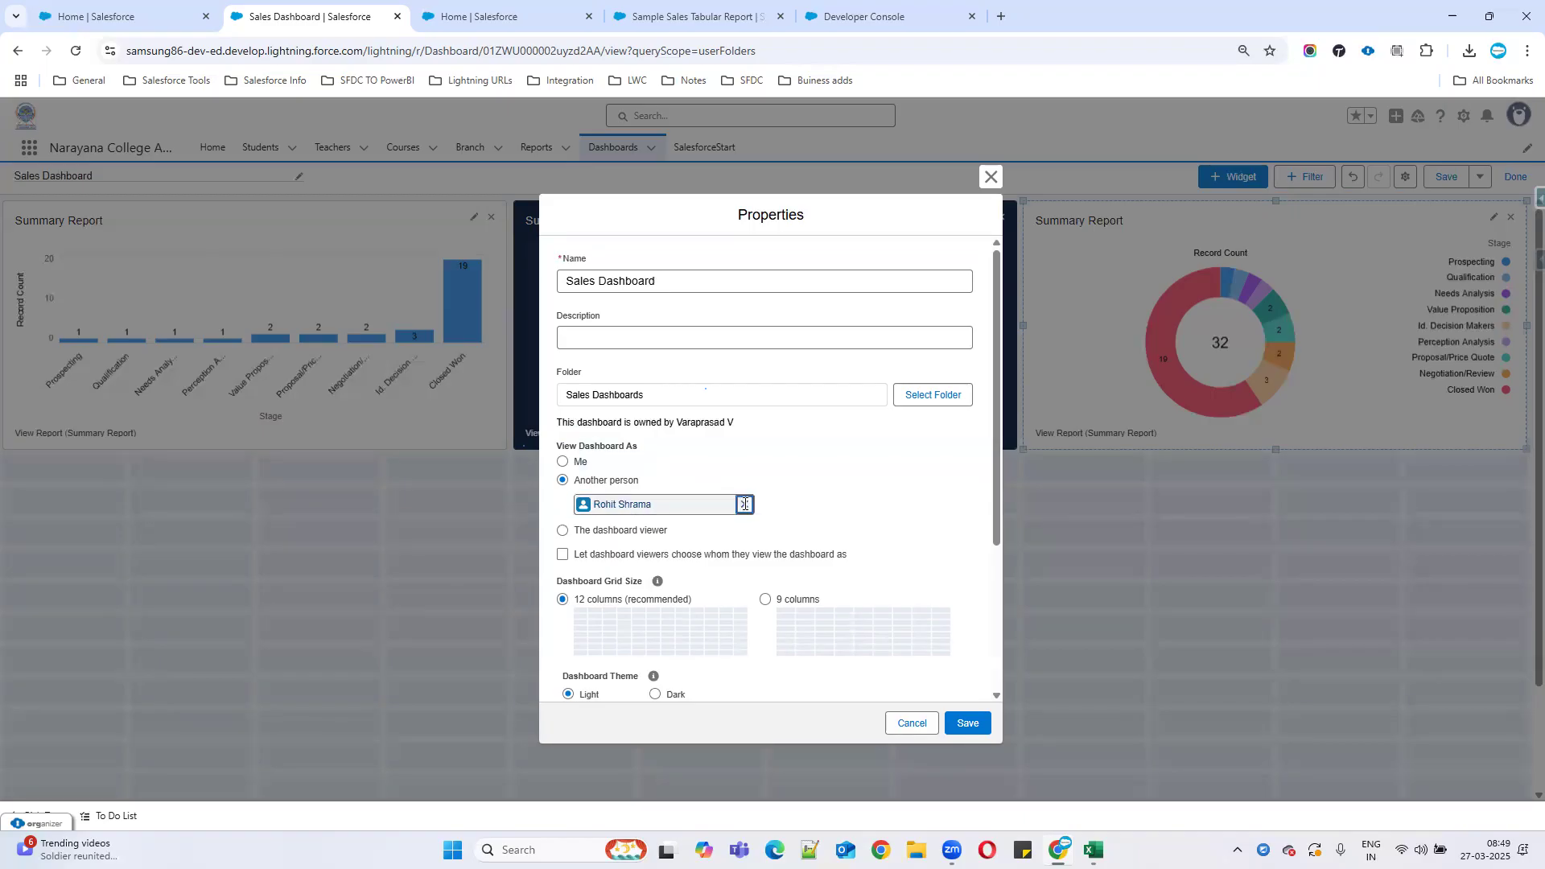
pyautogui.click(562, 461)
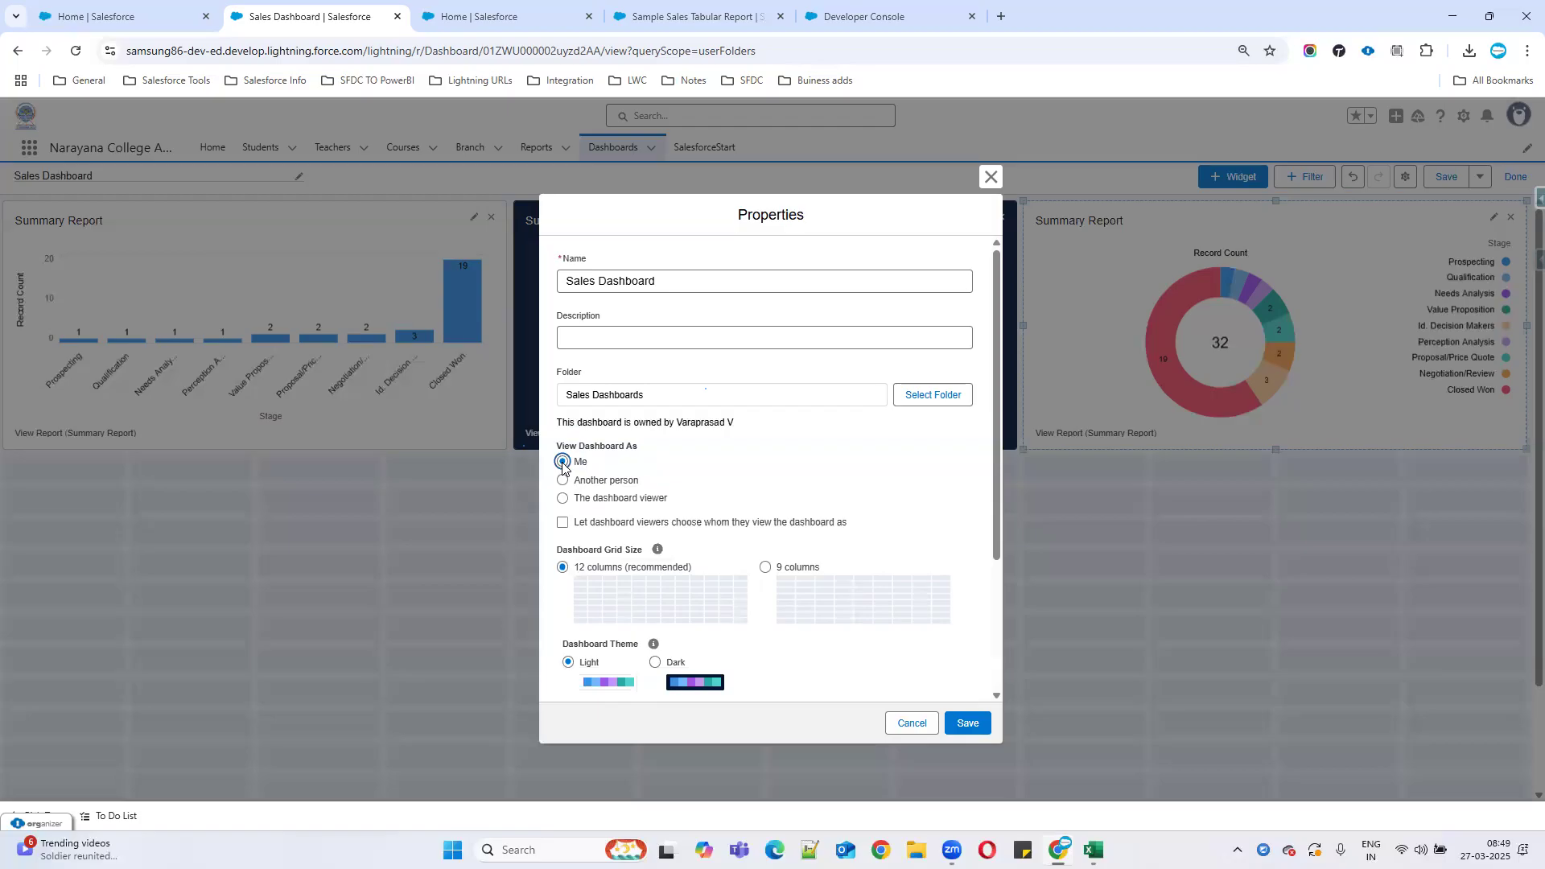
pyautogui.scroll(-3, 563, 464)
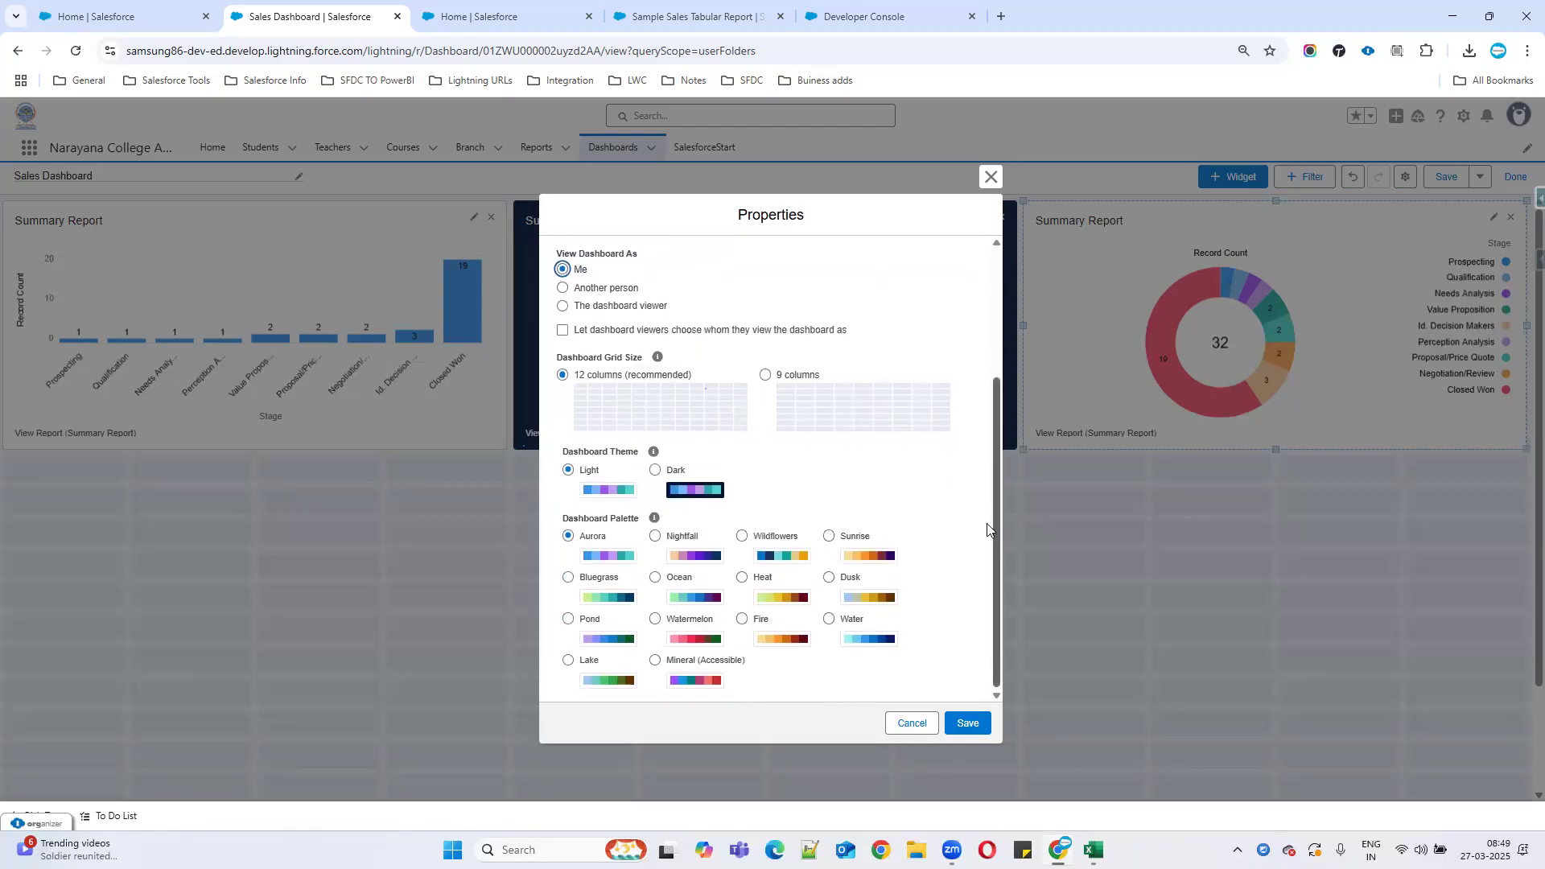
pyautogui.scroll(5, 818, 493)
pyautogui.scroll(-2, 818, 494)
# Save the properties, finish editing, and save the changes to Sales Dashboard.
pyautogui.click(967, 723)
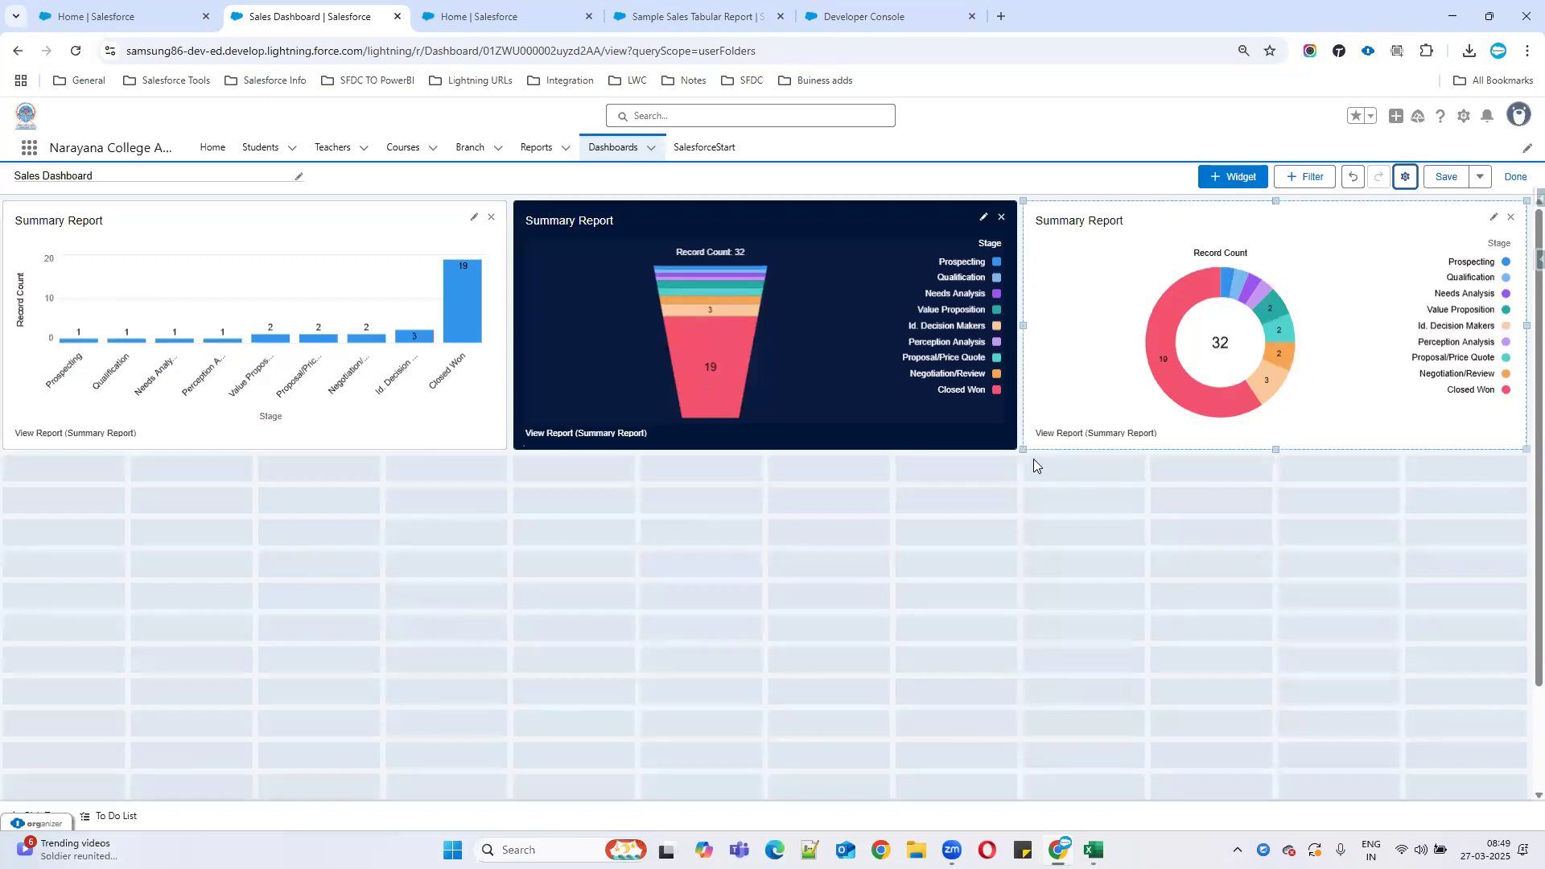
pyautogui.click(1511, 183)
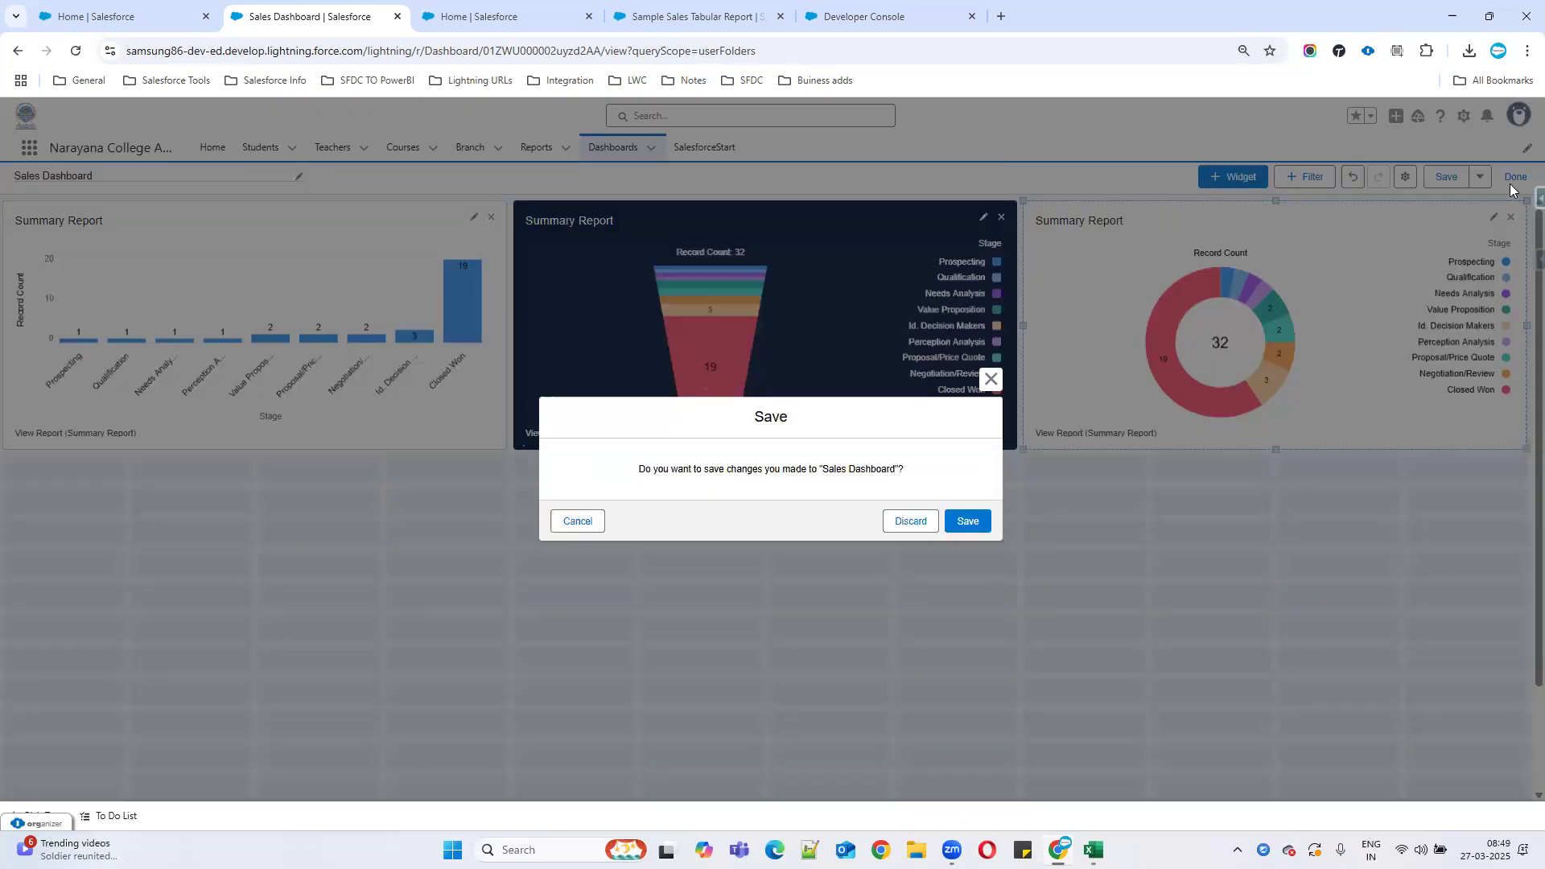
pyautogui.click(966, 521)
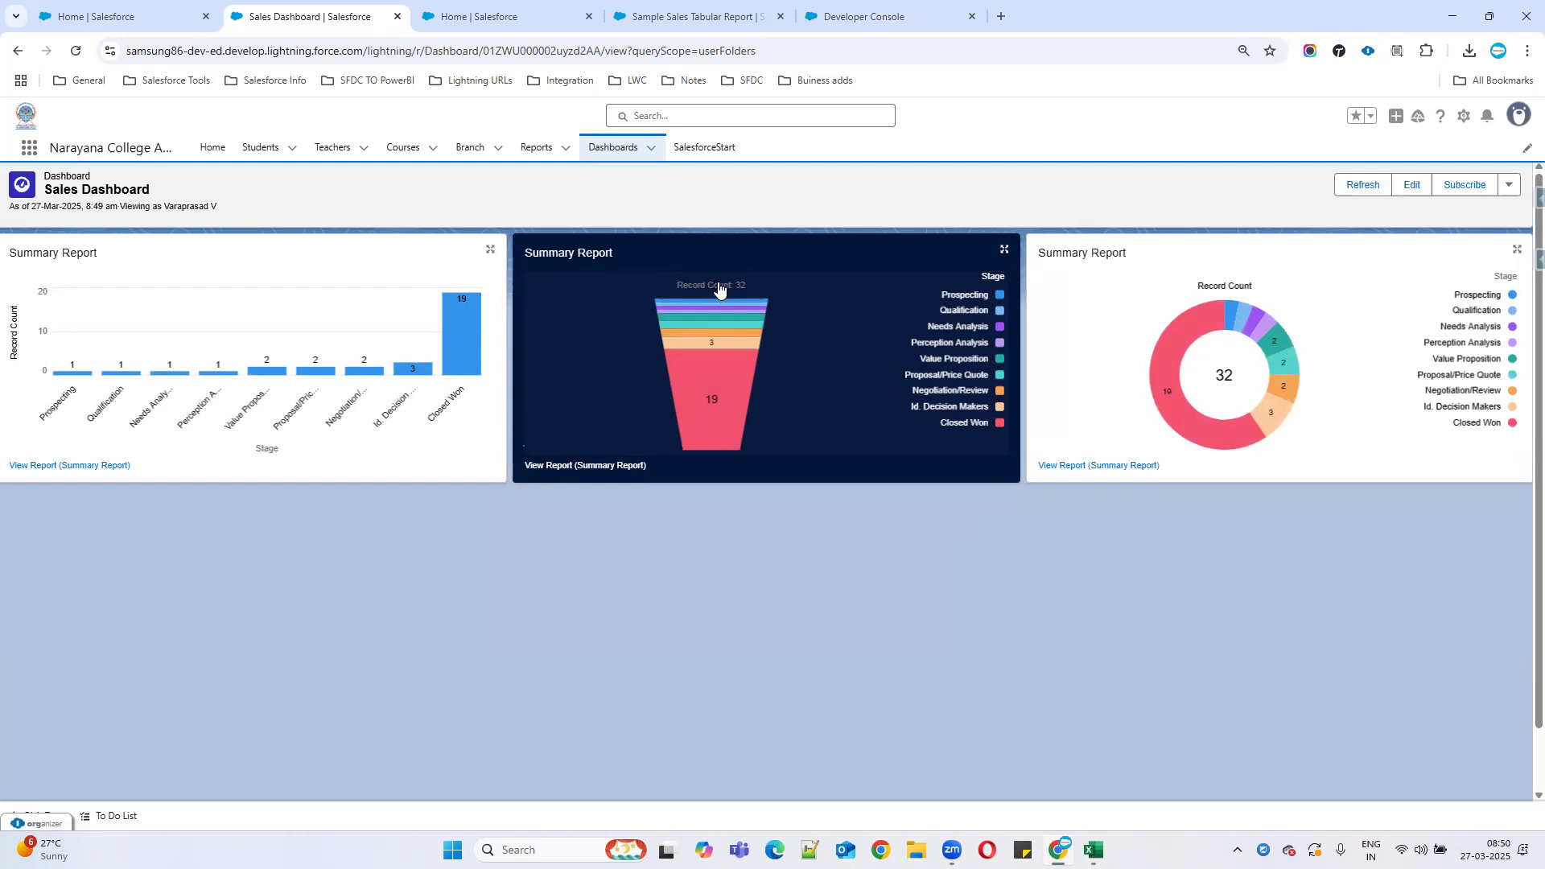
# From Home, find Opportunities through the App Launcher search 'opp' and start a new opportunity.
pyautogui.click(123, 15)
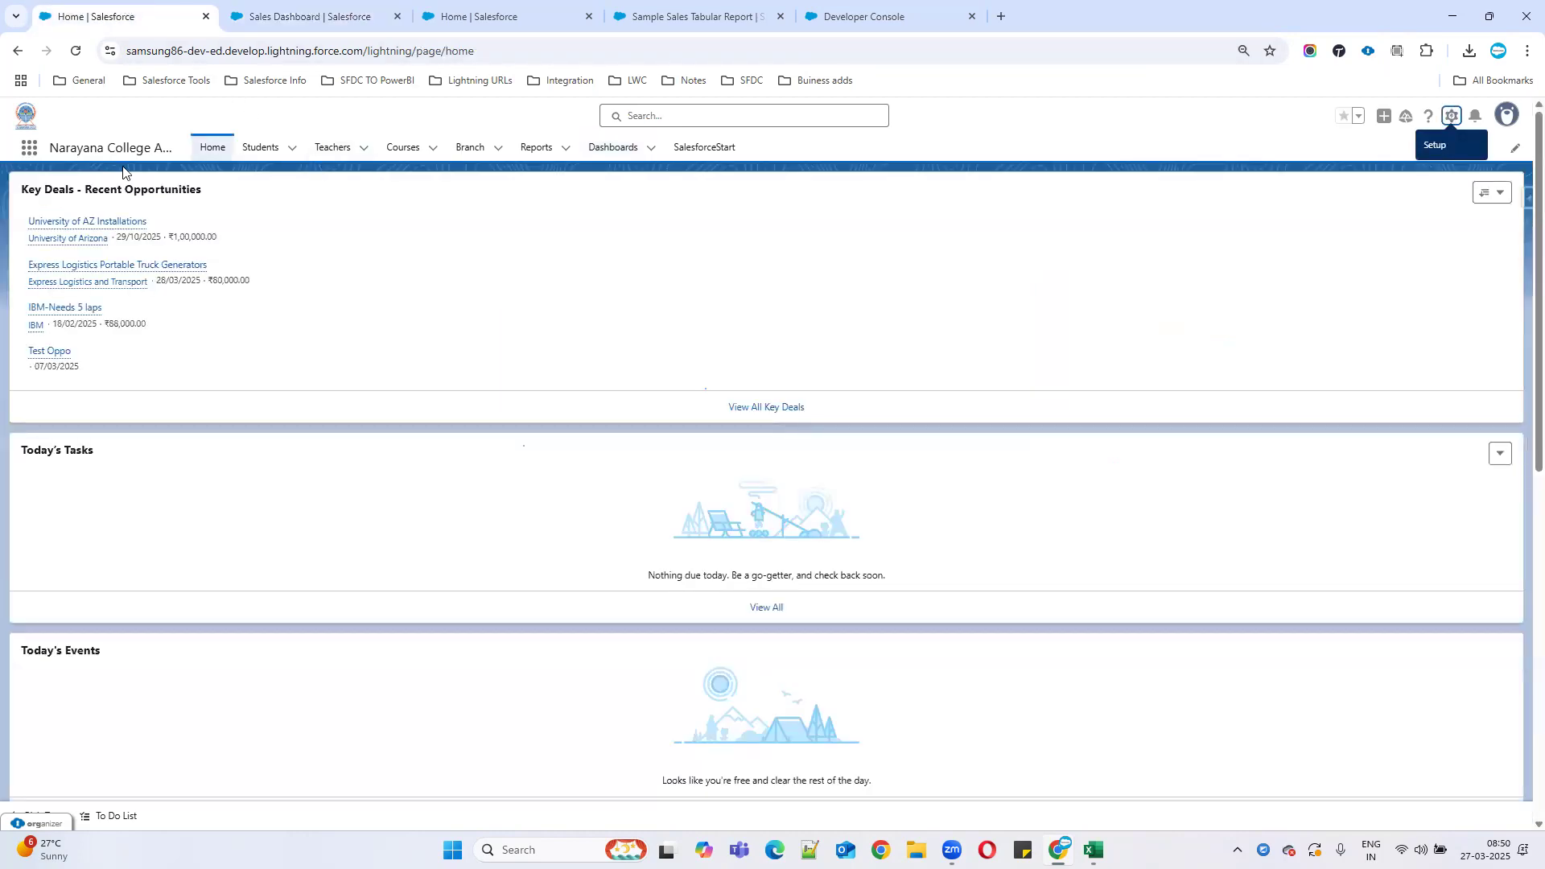
pyautogui.click(28, 149)
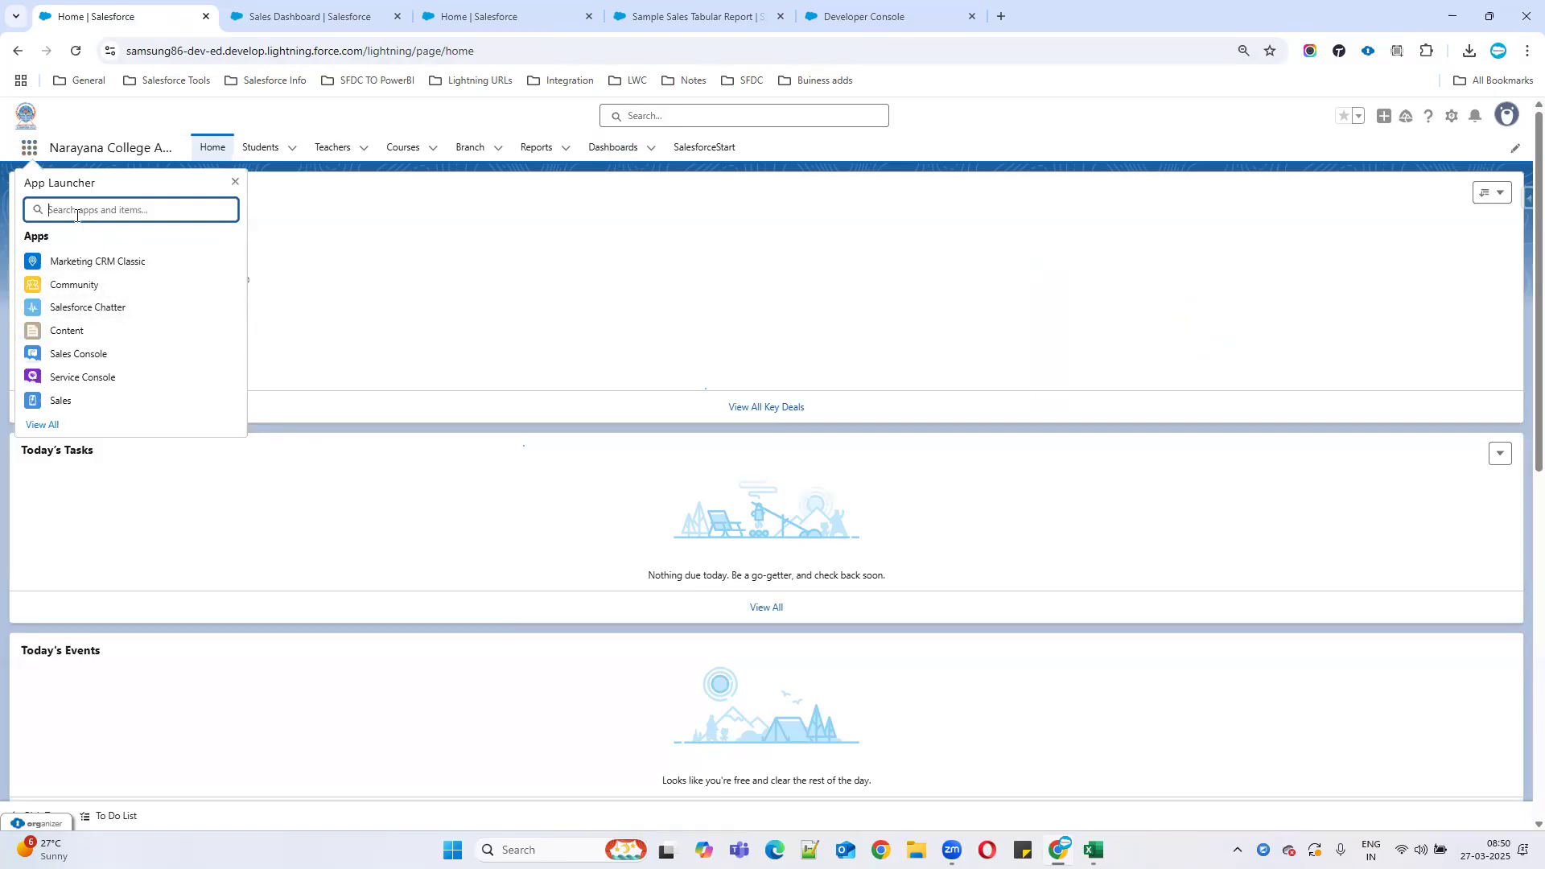
pyautogui.write('opp')
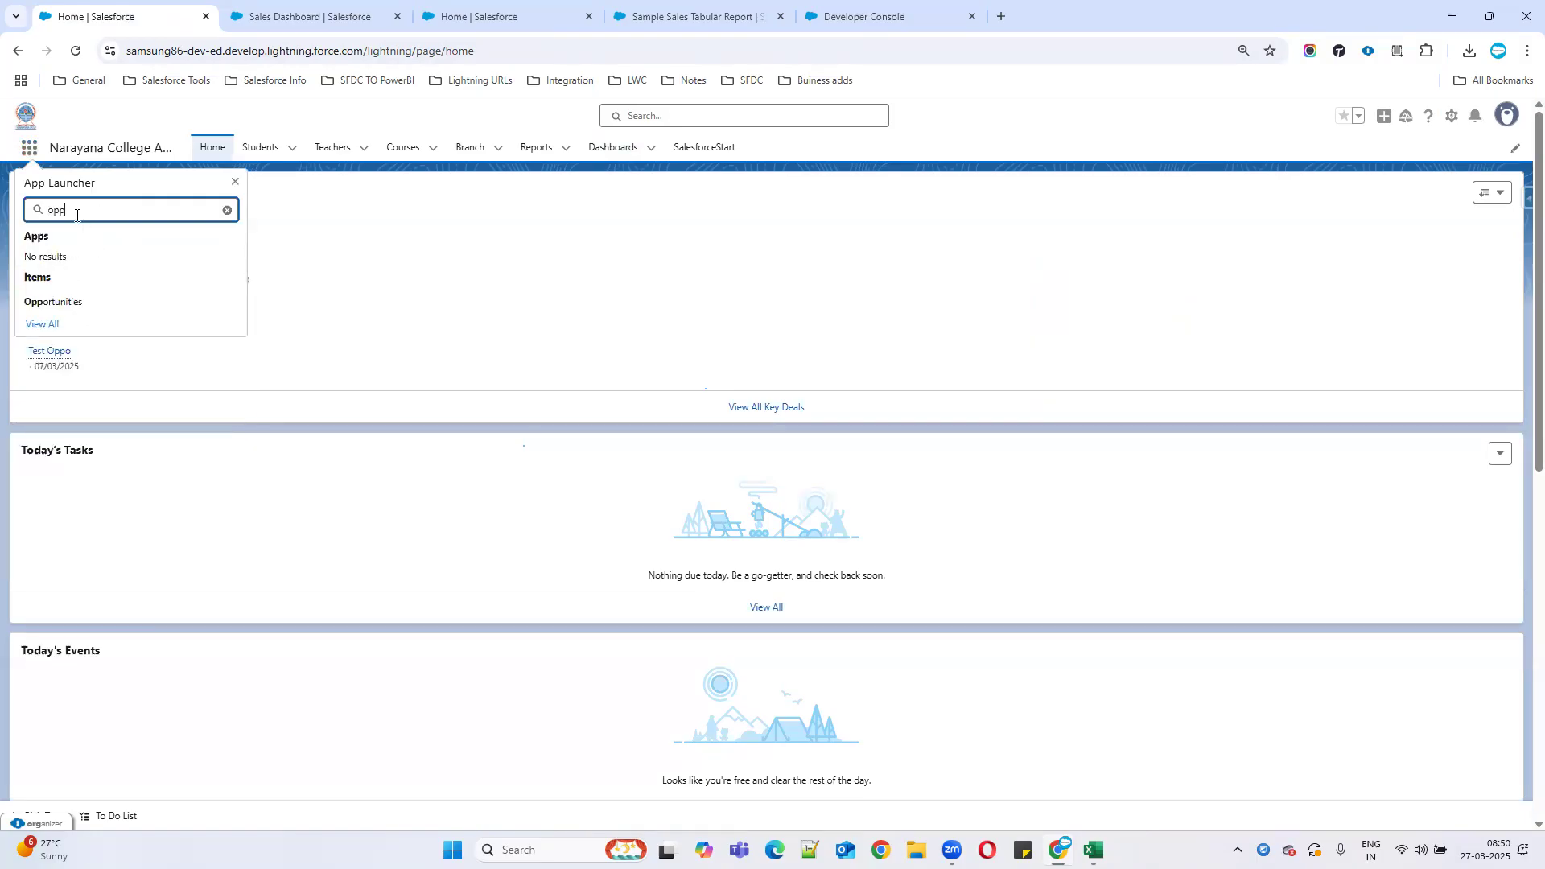
pyautogui.click(70, 303)
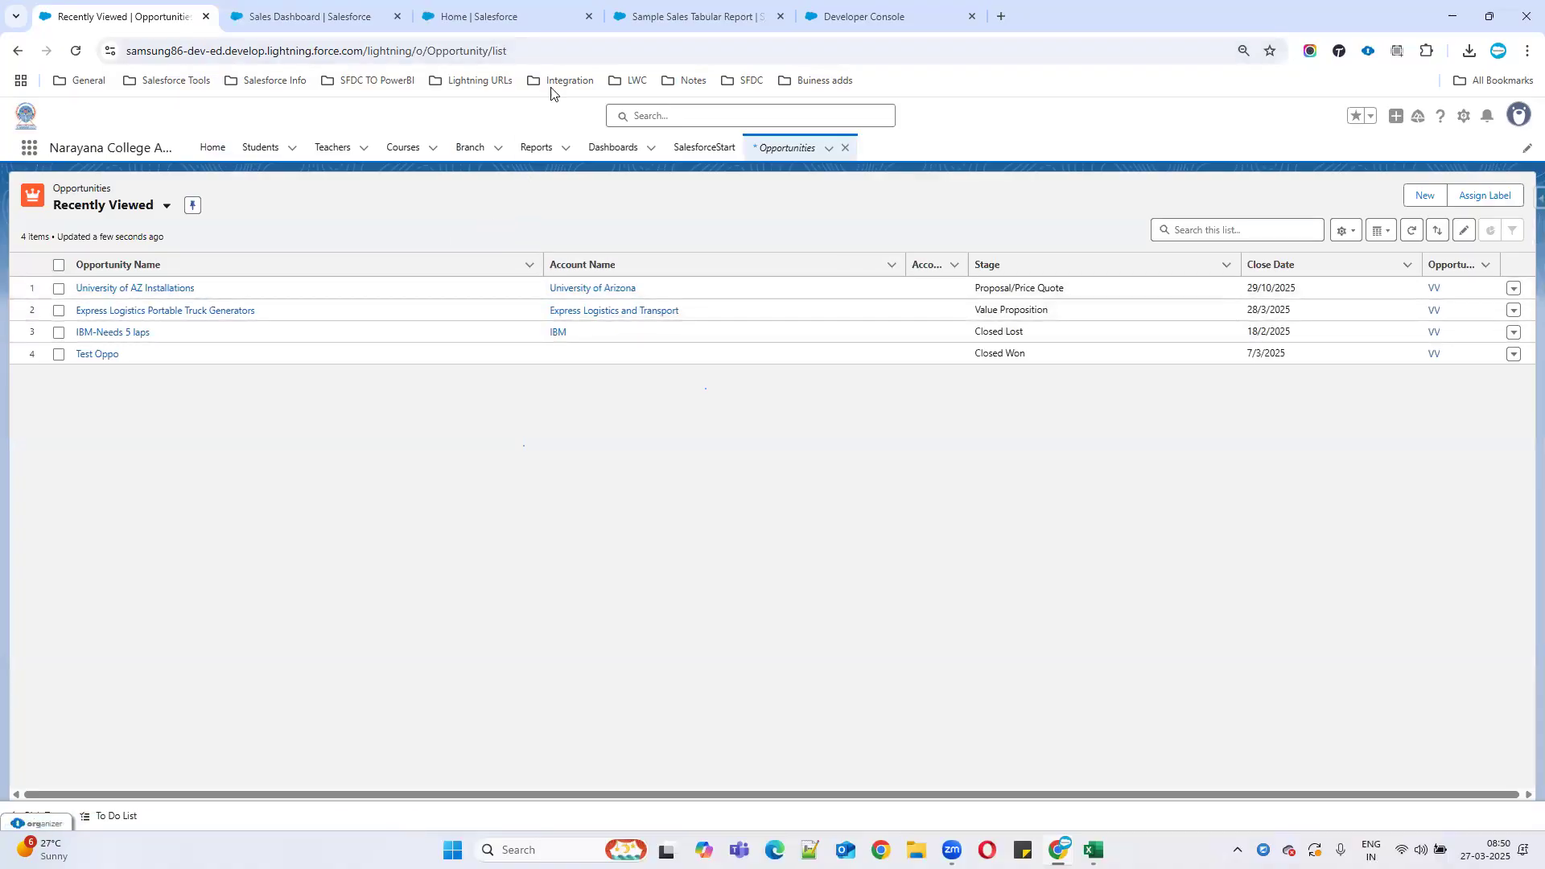
pyautogui.click(1425, 199)
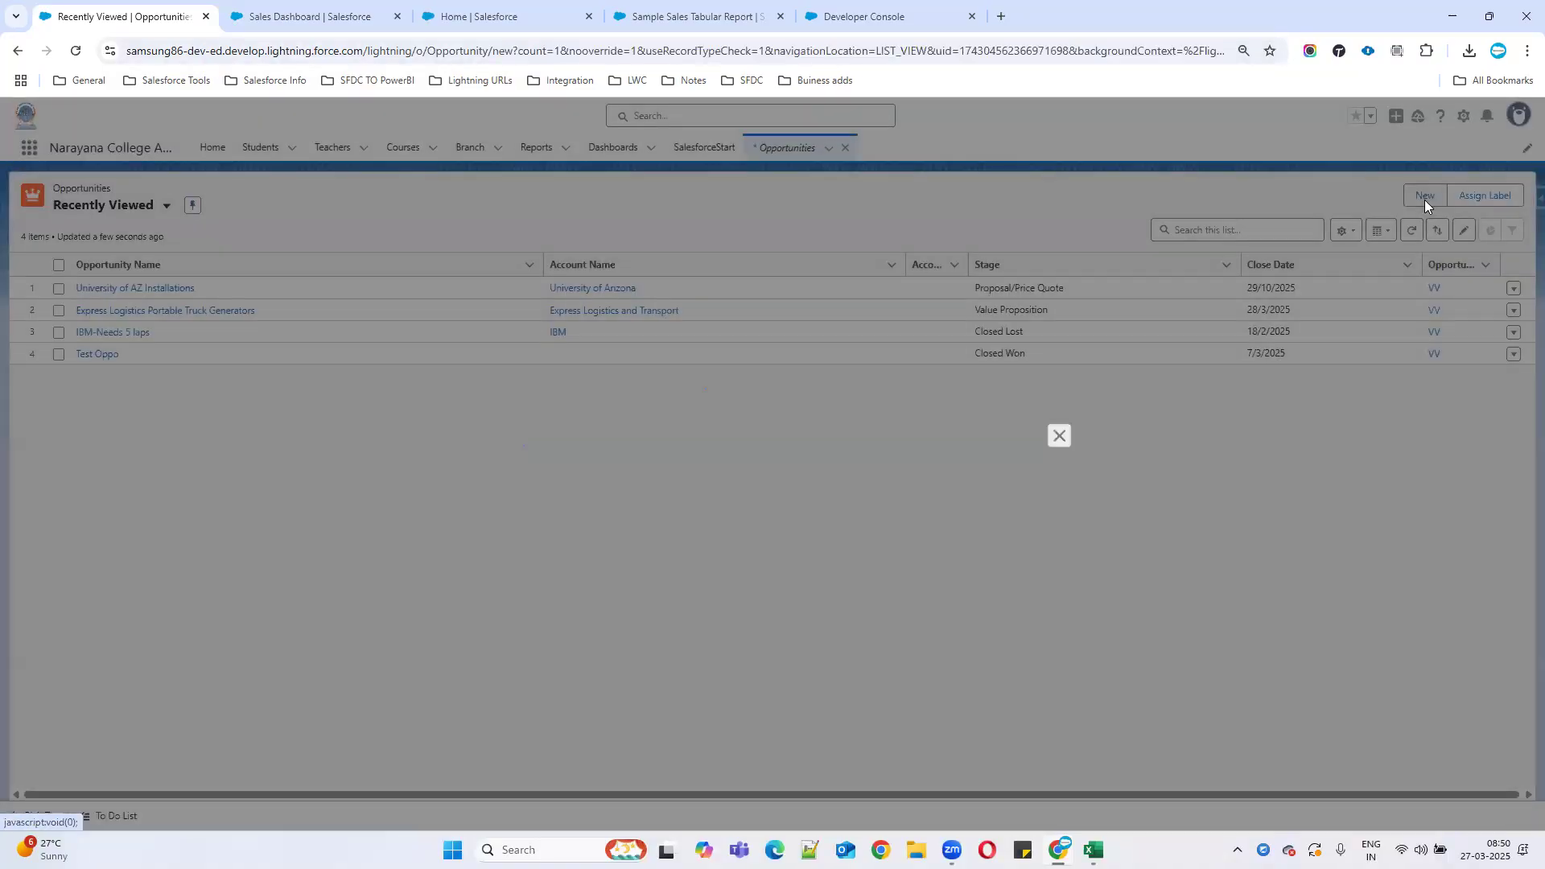
# Save opportunity 'Test Opp' with close date 28/03/2025 and stage Prospecting.
pyautogui.click(605, 356)
pyautogui.write('Test Opp')
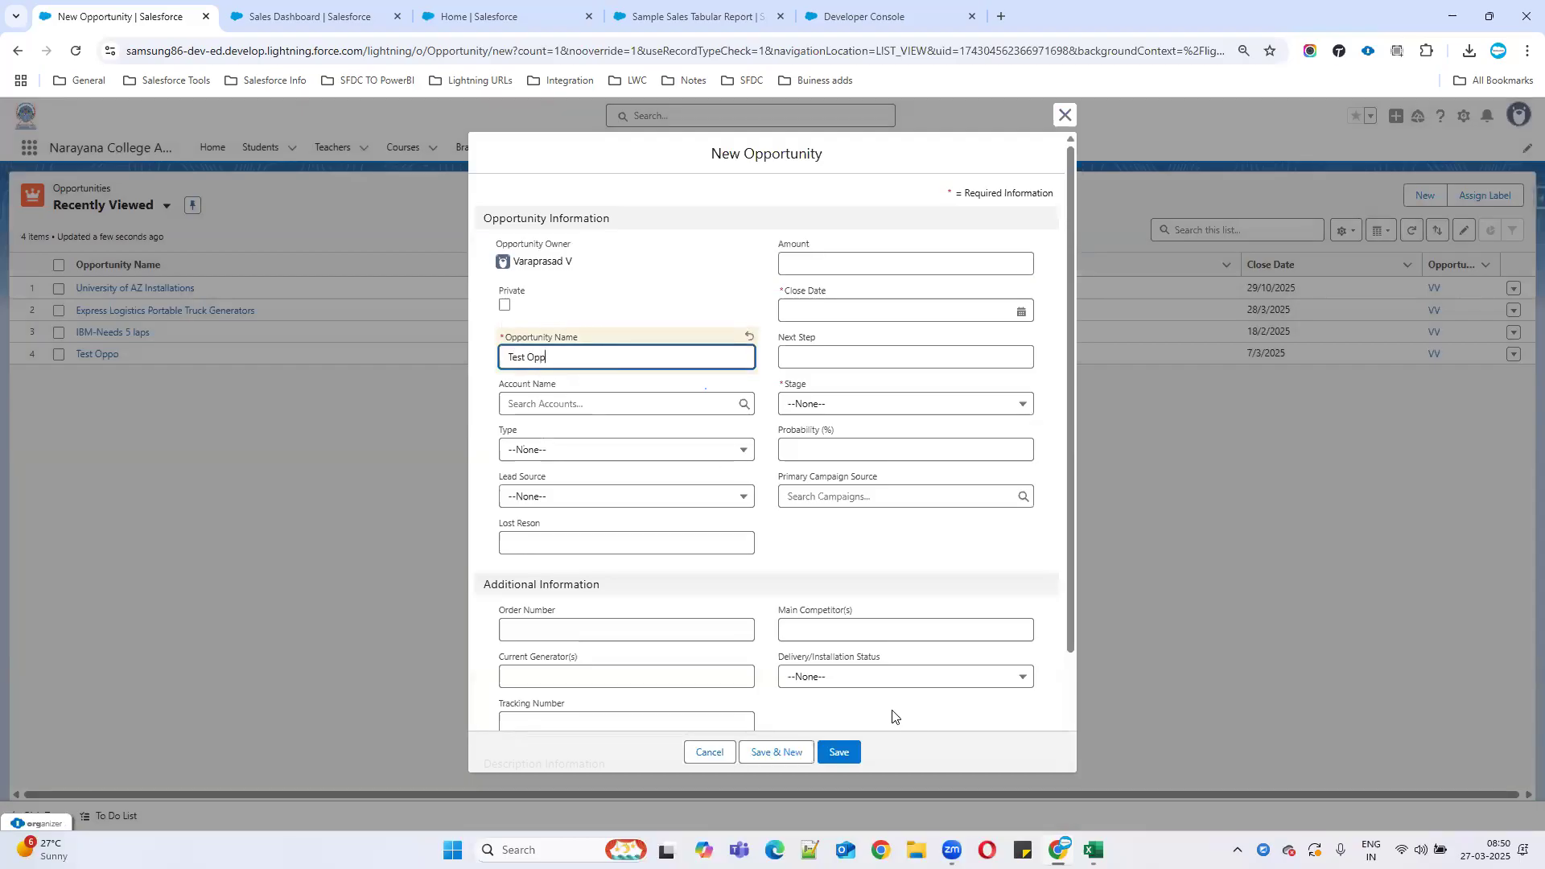
pyautogui.click(837, 753)
pyautogui.click(873, 311)
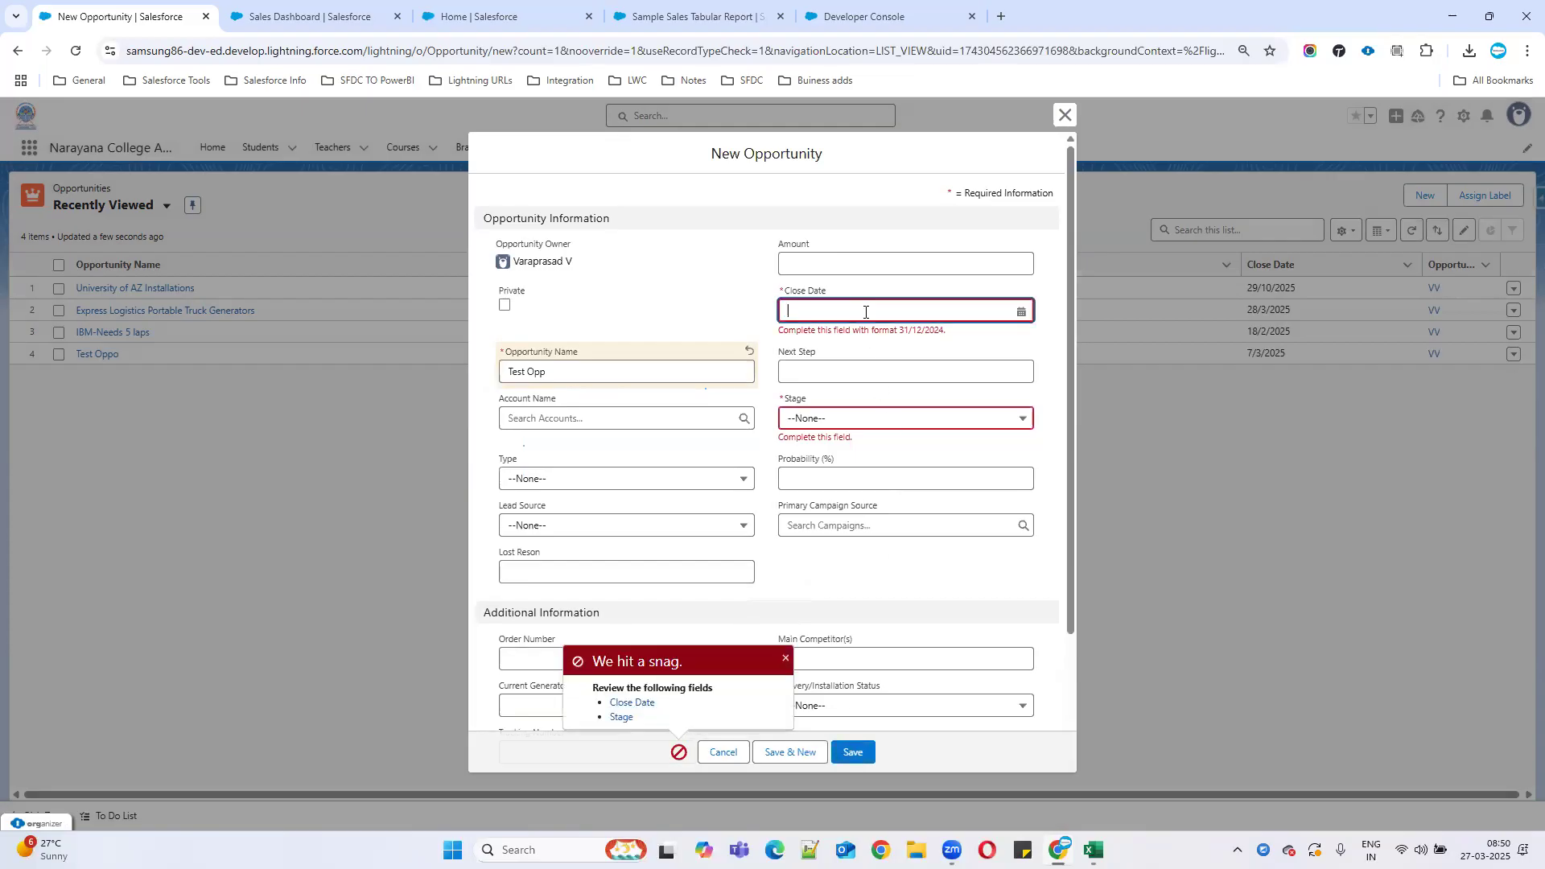
pyautogui.click(992, 507)
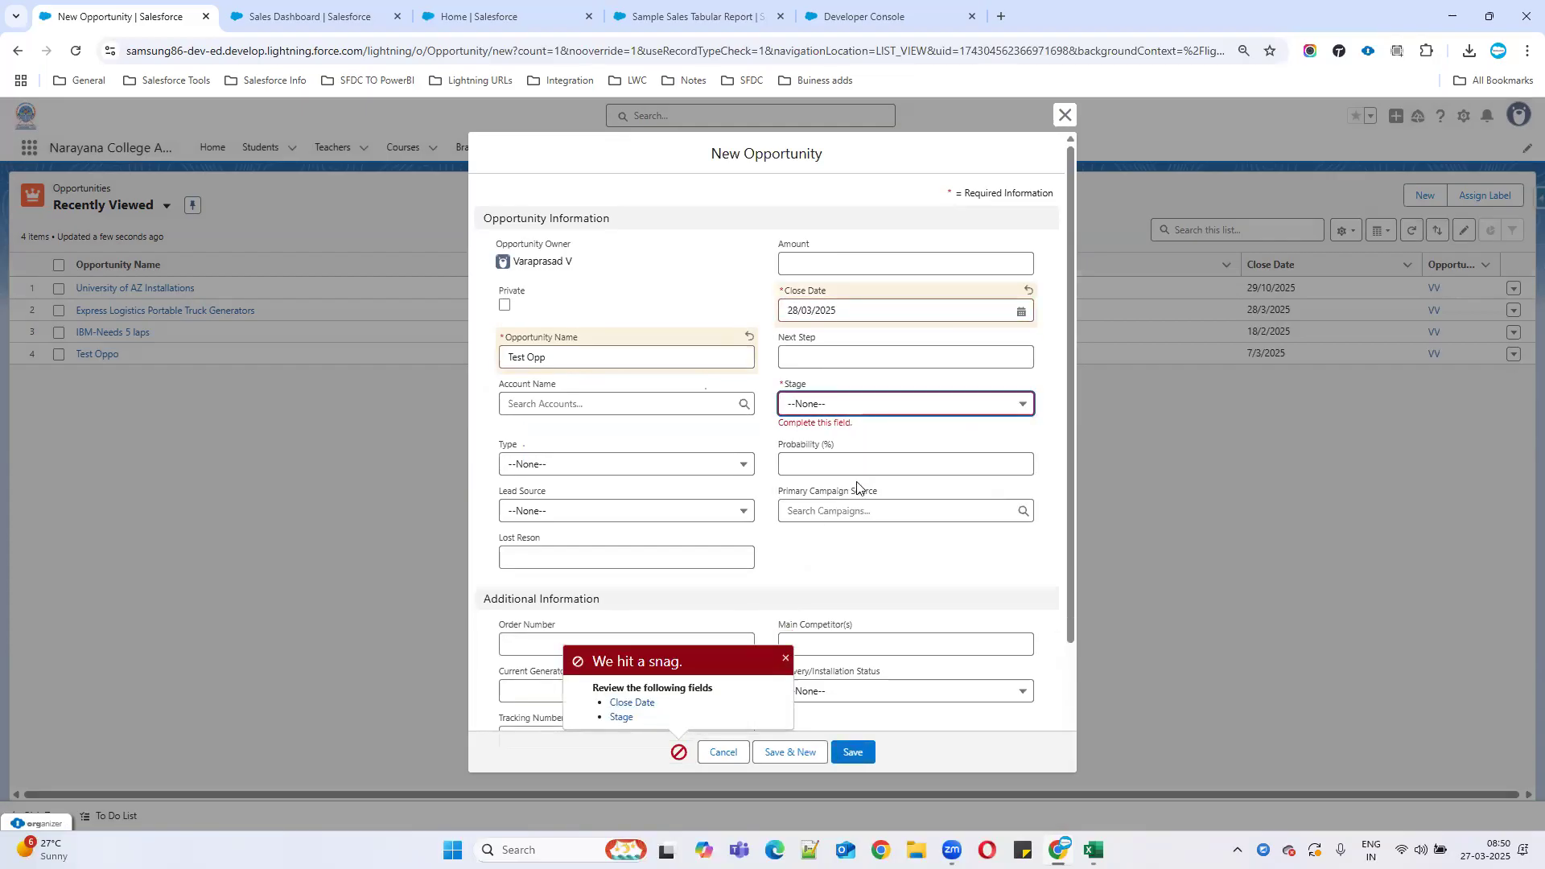
pyautogui.click(838, 404)
pyautogui.click(814, 452)
pyautogui.click(853, 752)
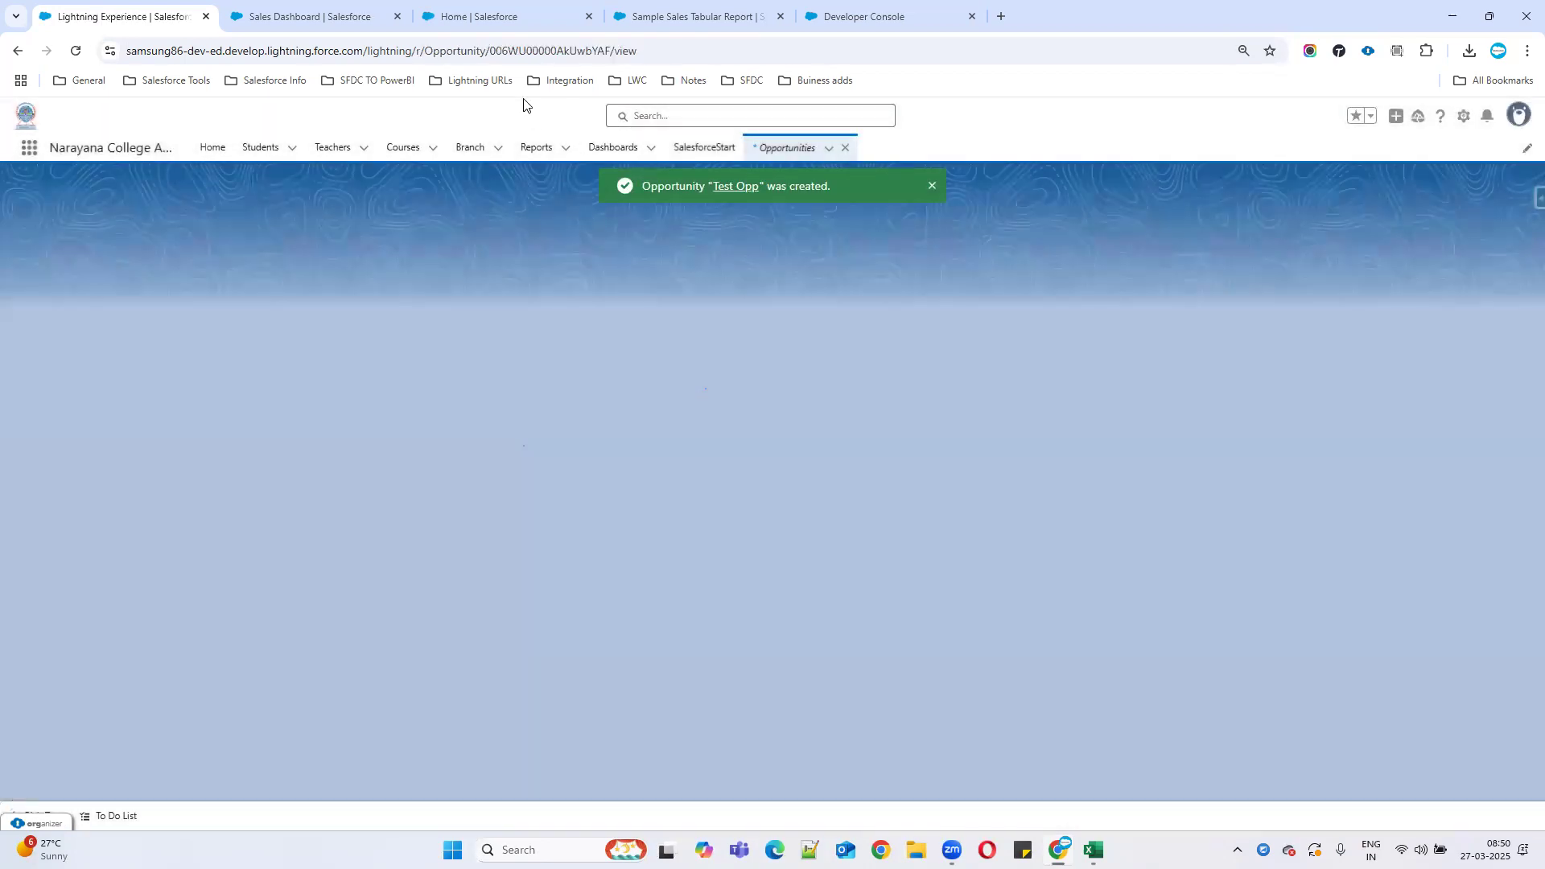
# Refresh and reload the Sales Dashboard so it counts 33 records, then return to Home.
pyautogui.click(460, 24)
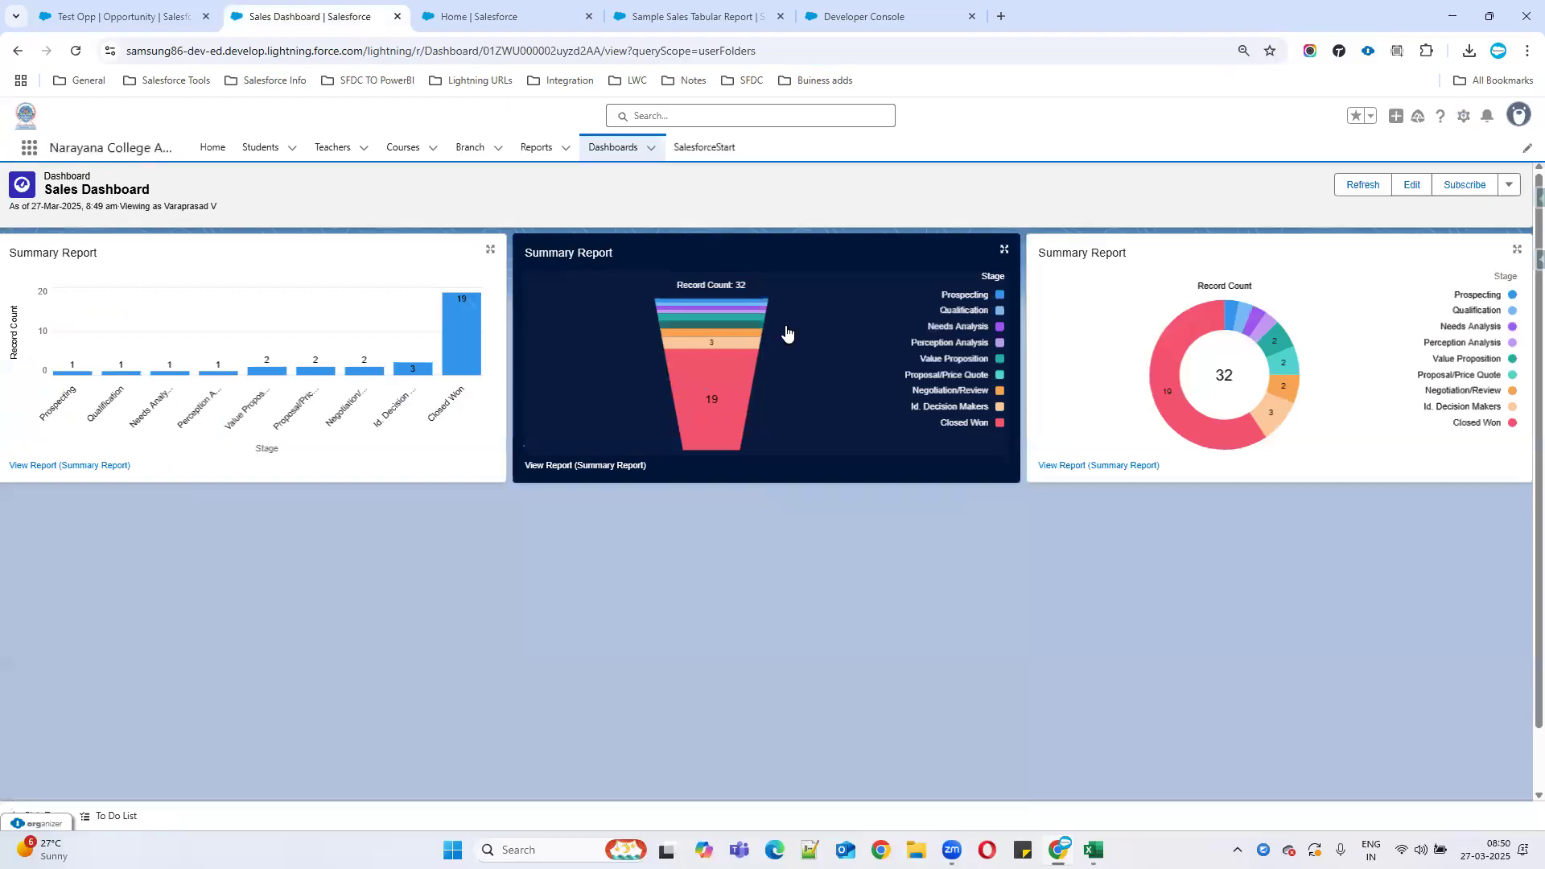
pyautogui.click(309, 16)
pyautogui.click(1356, 185)
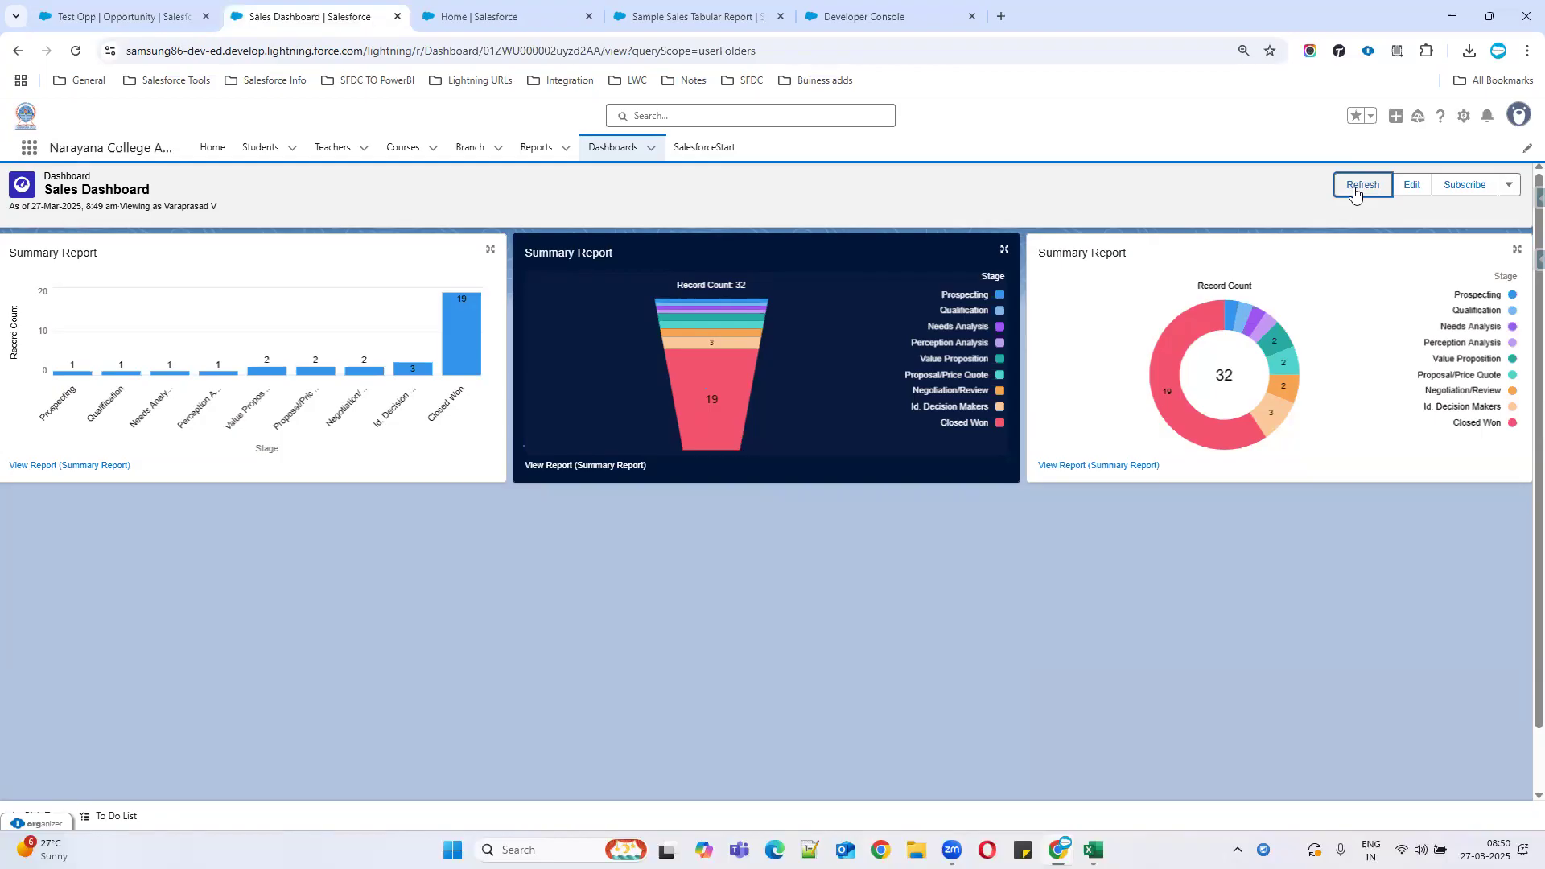
pyautogui.click(74, 52)
pyautogui.click(90, 13)
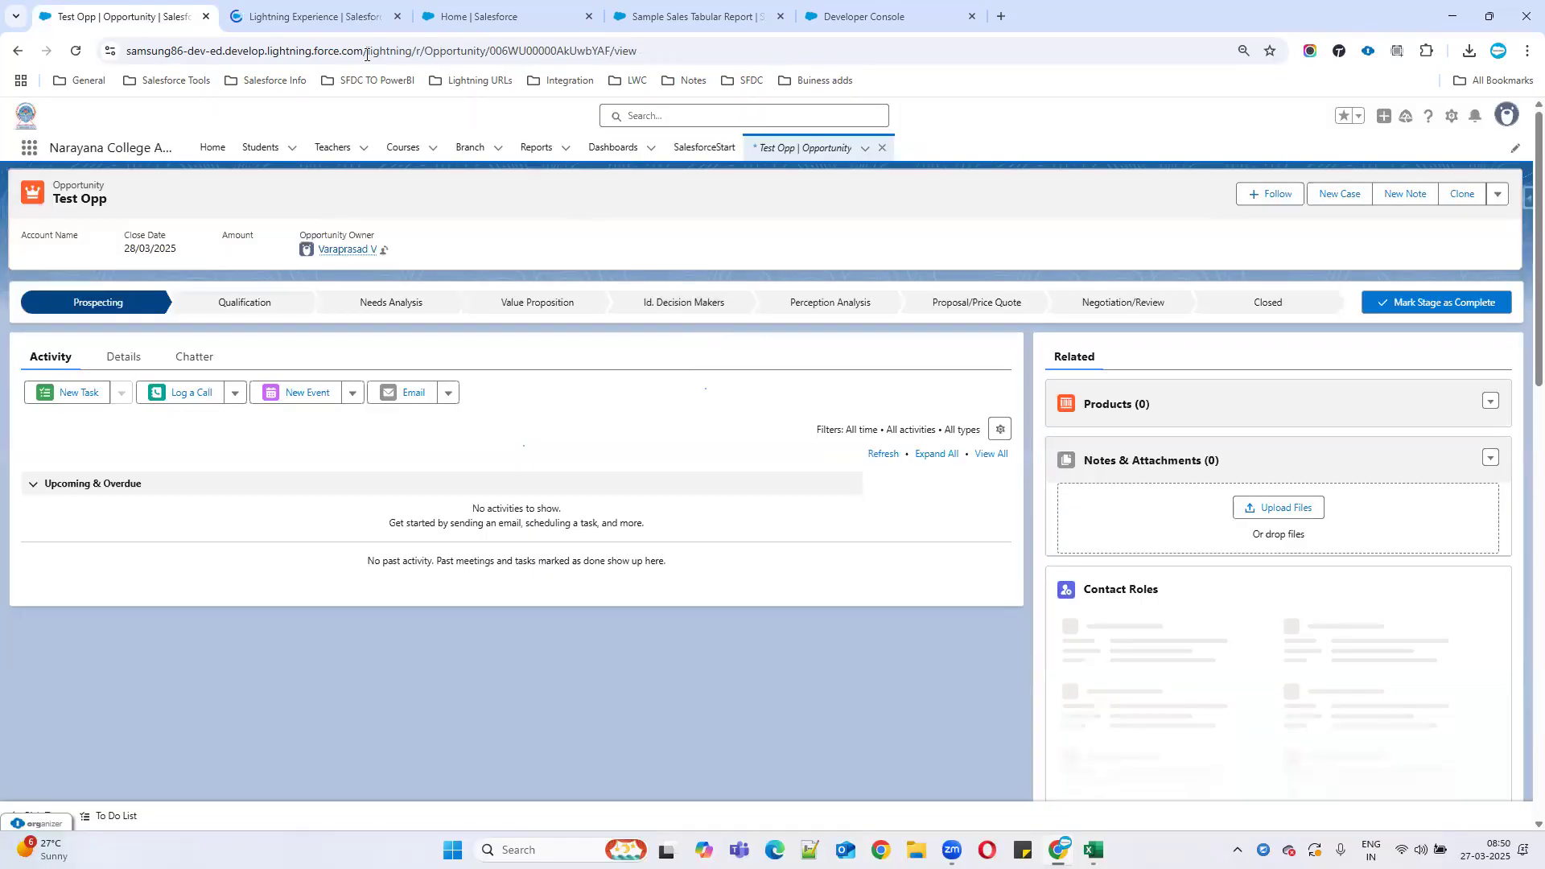
pyautogui.click(312, 16)
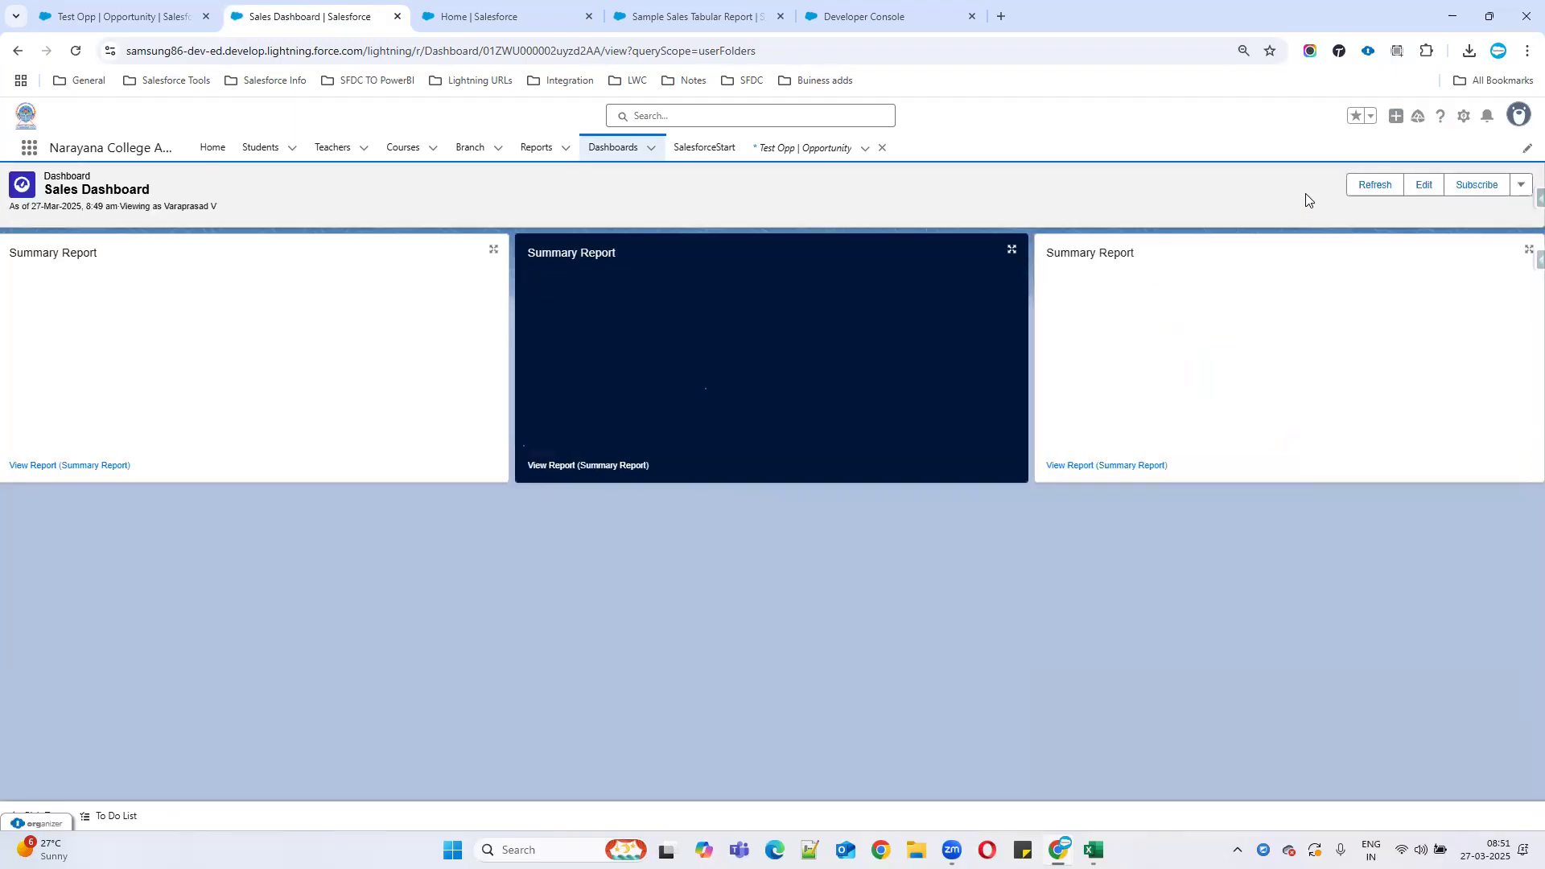
pyautogui.click(1363, 197)
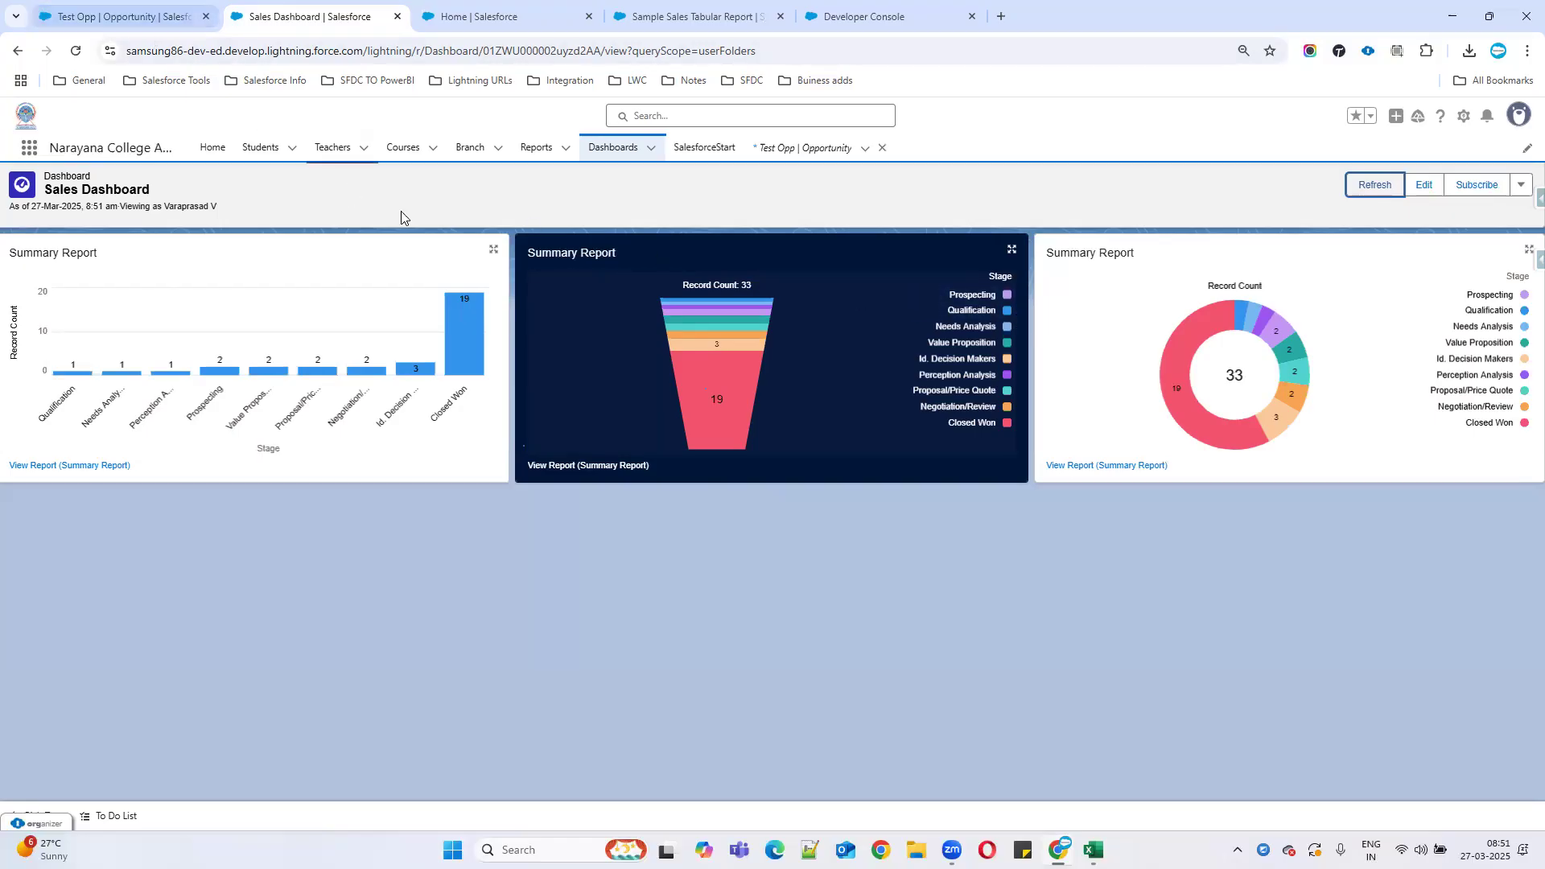
pyautogui.click(121, 16)
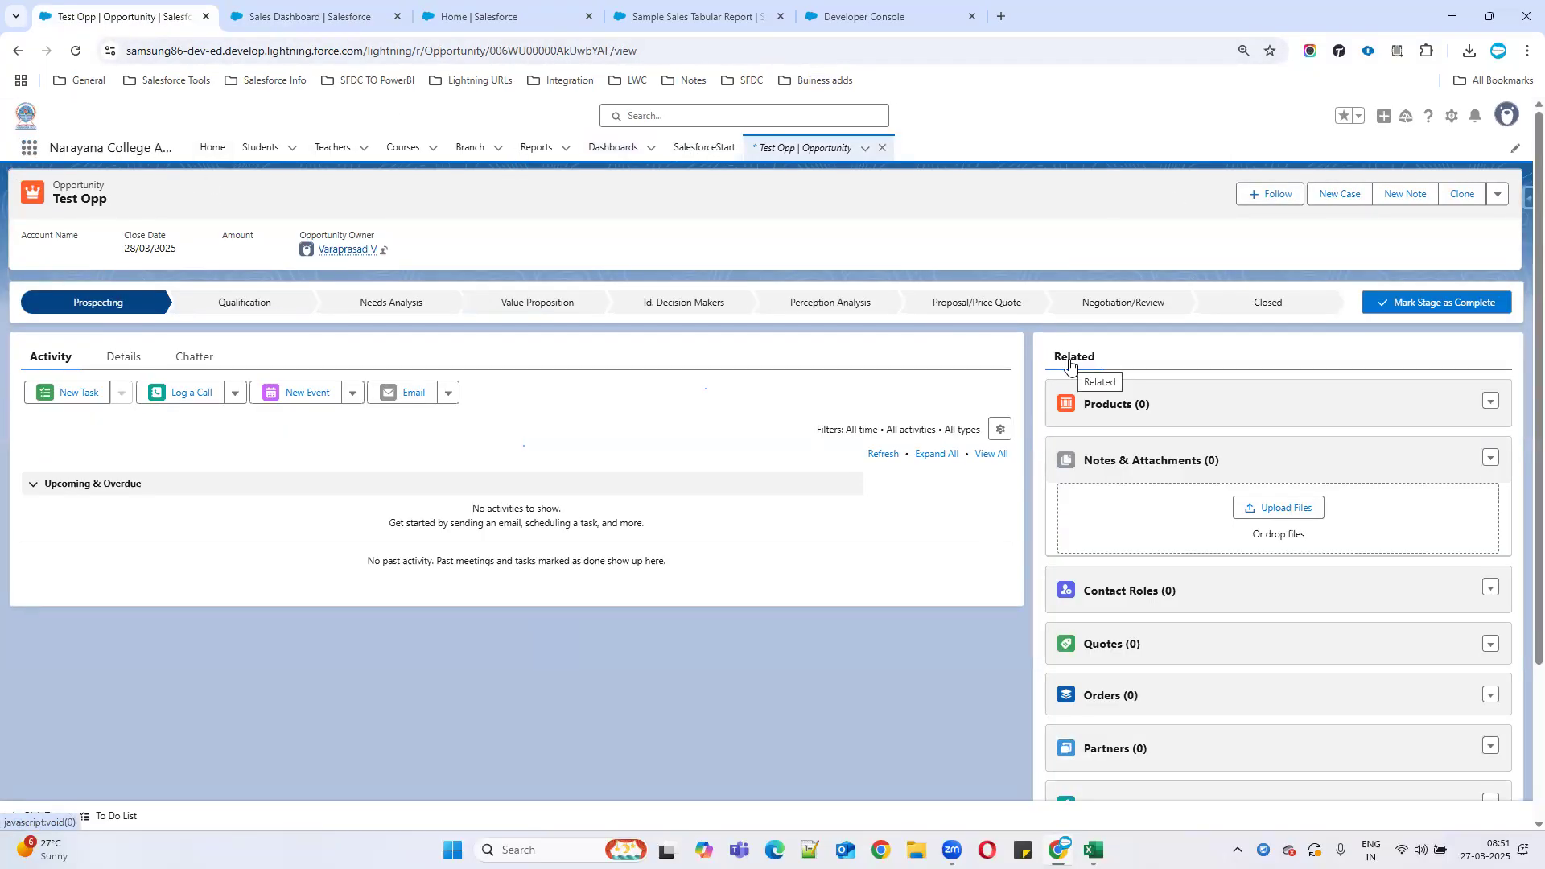
pyautogui.click(214, 151)
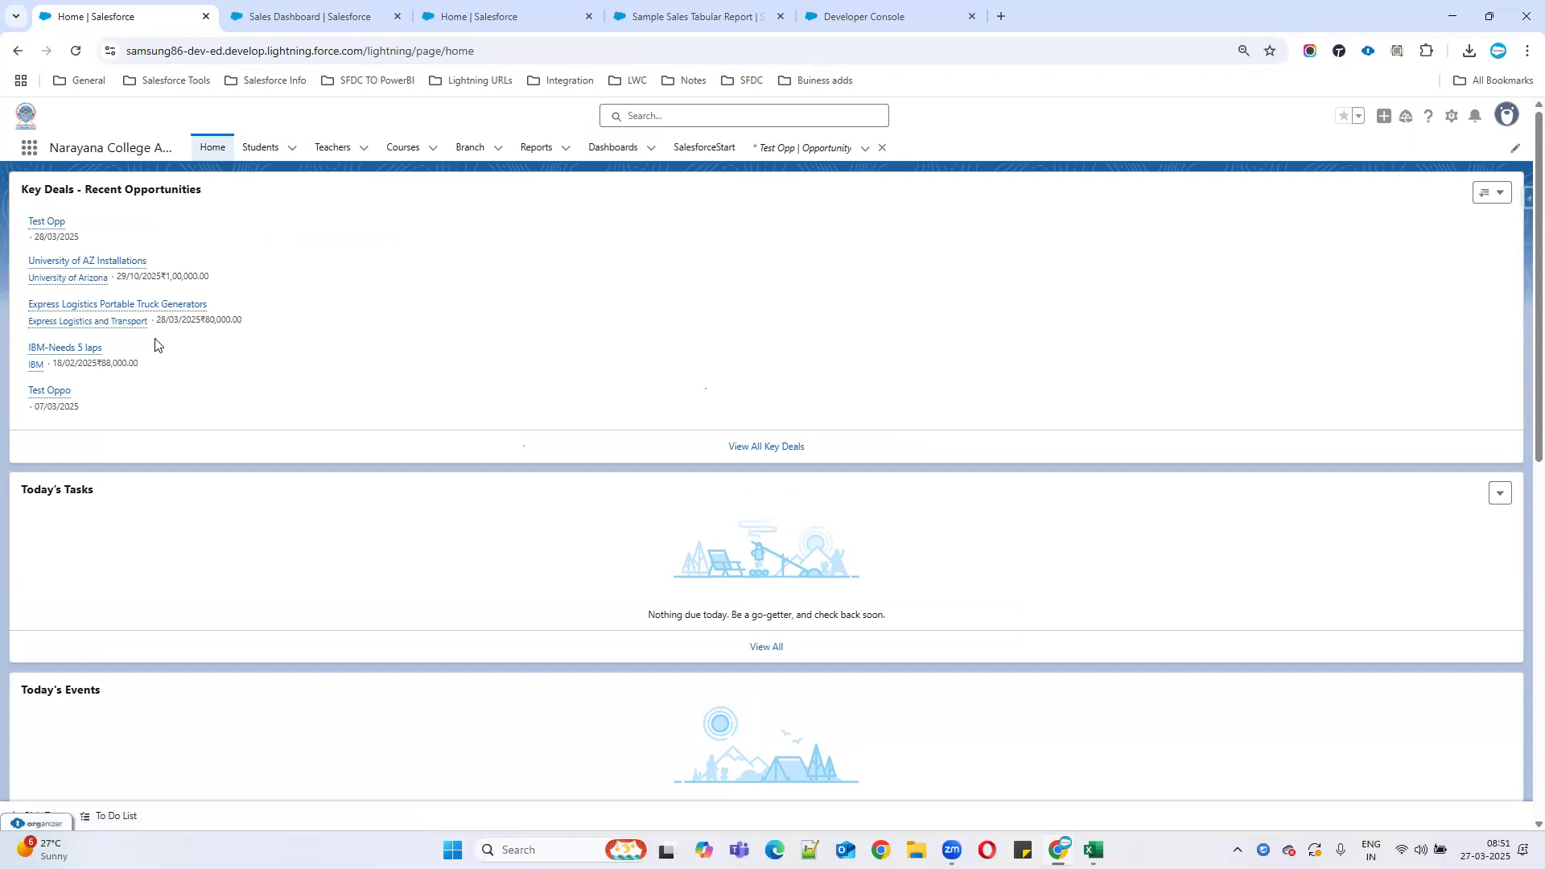
# Edit the Home page and add a Dashboard component showing Sales Dashboard.
pyautogui.click(1452, 119)
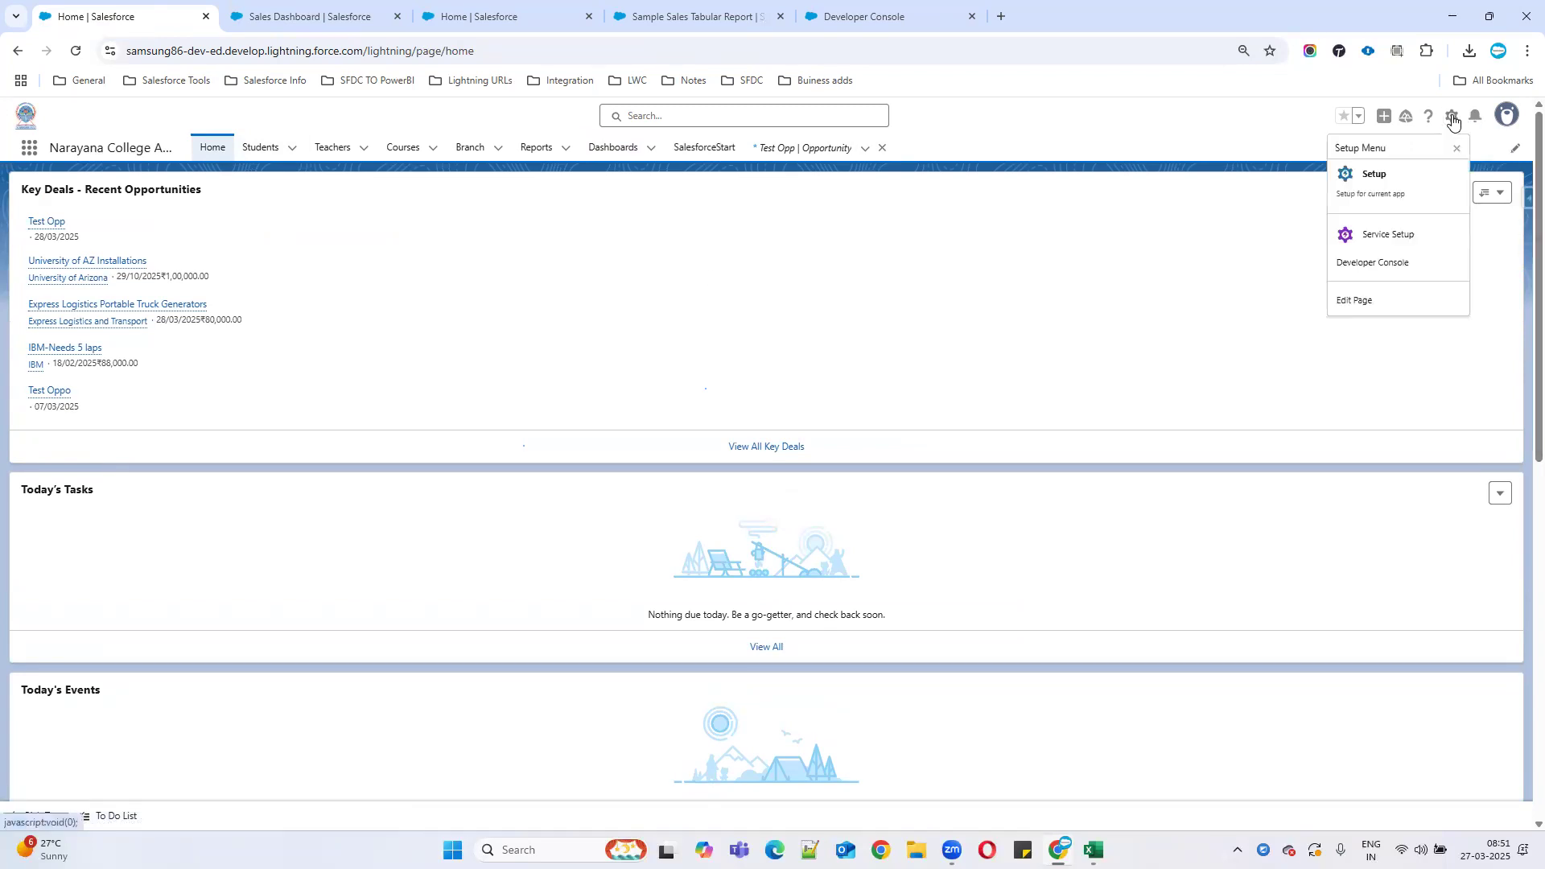
pyautogui.click(1366, 302)
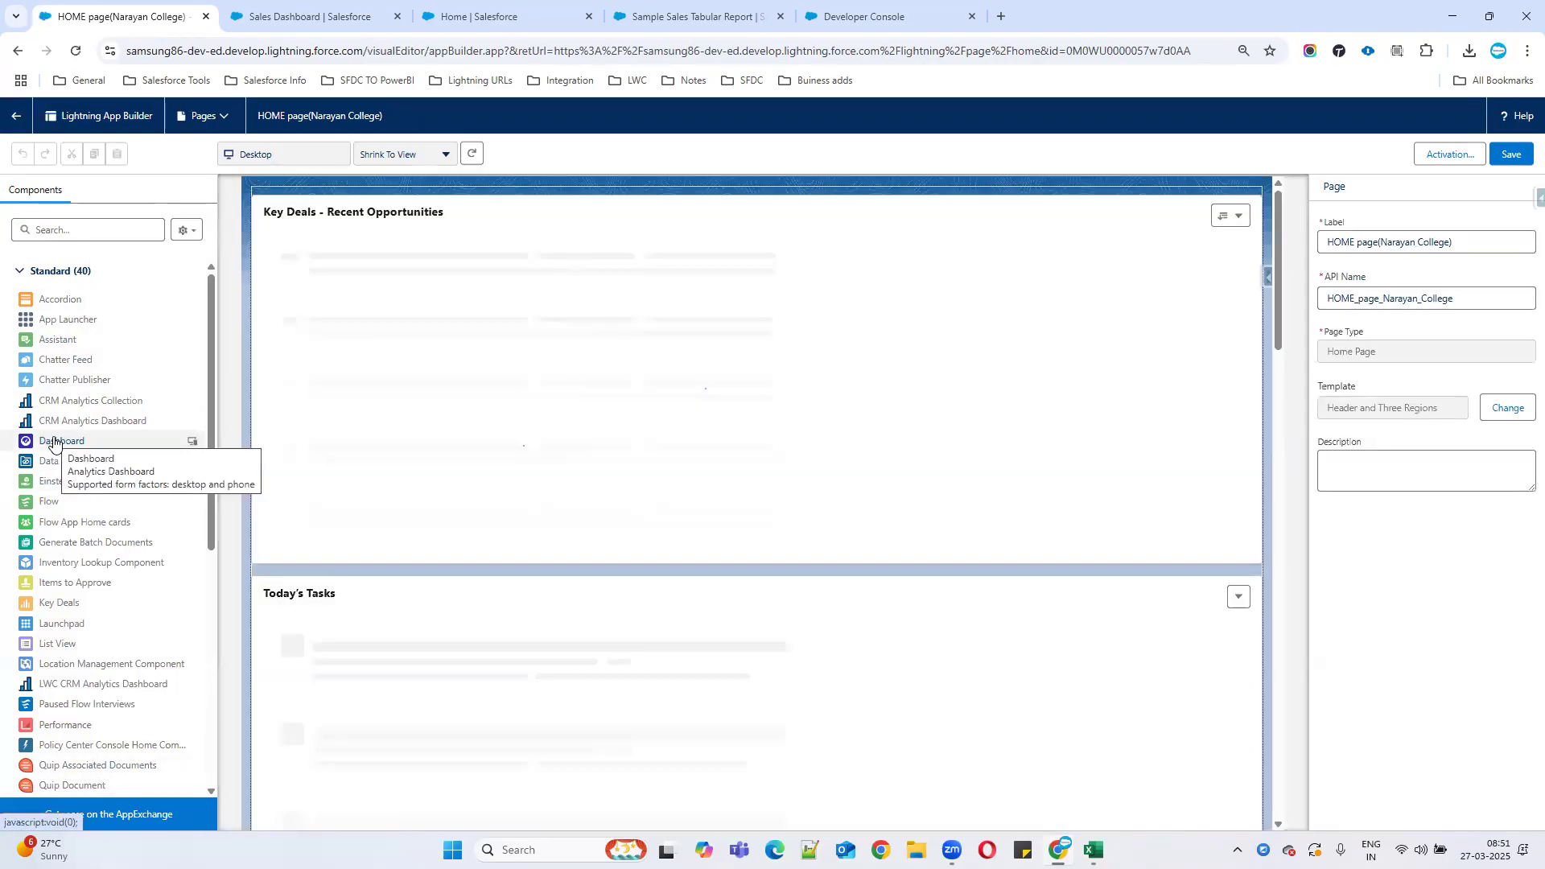
pyautogui.moveTo(53, 441); pyautogui.dragTo(545, 219)
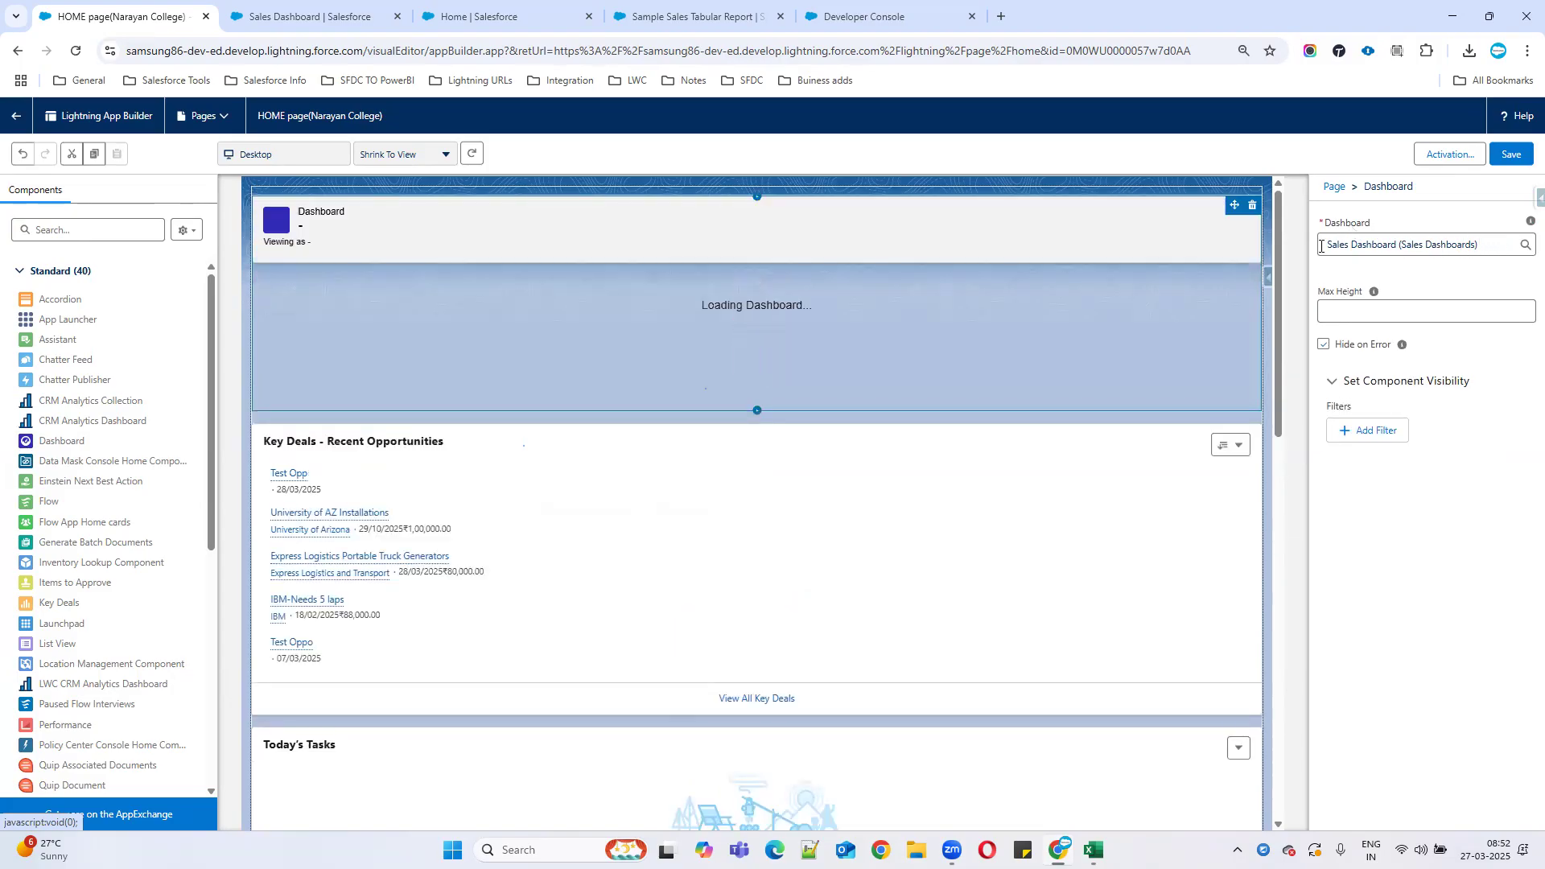
pyautogui.tripleClick(1446, 244)
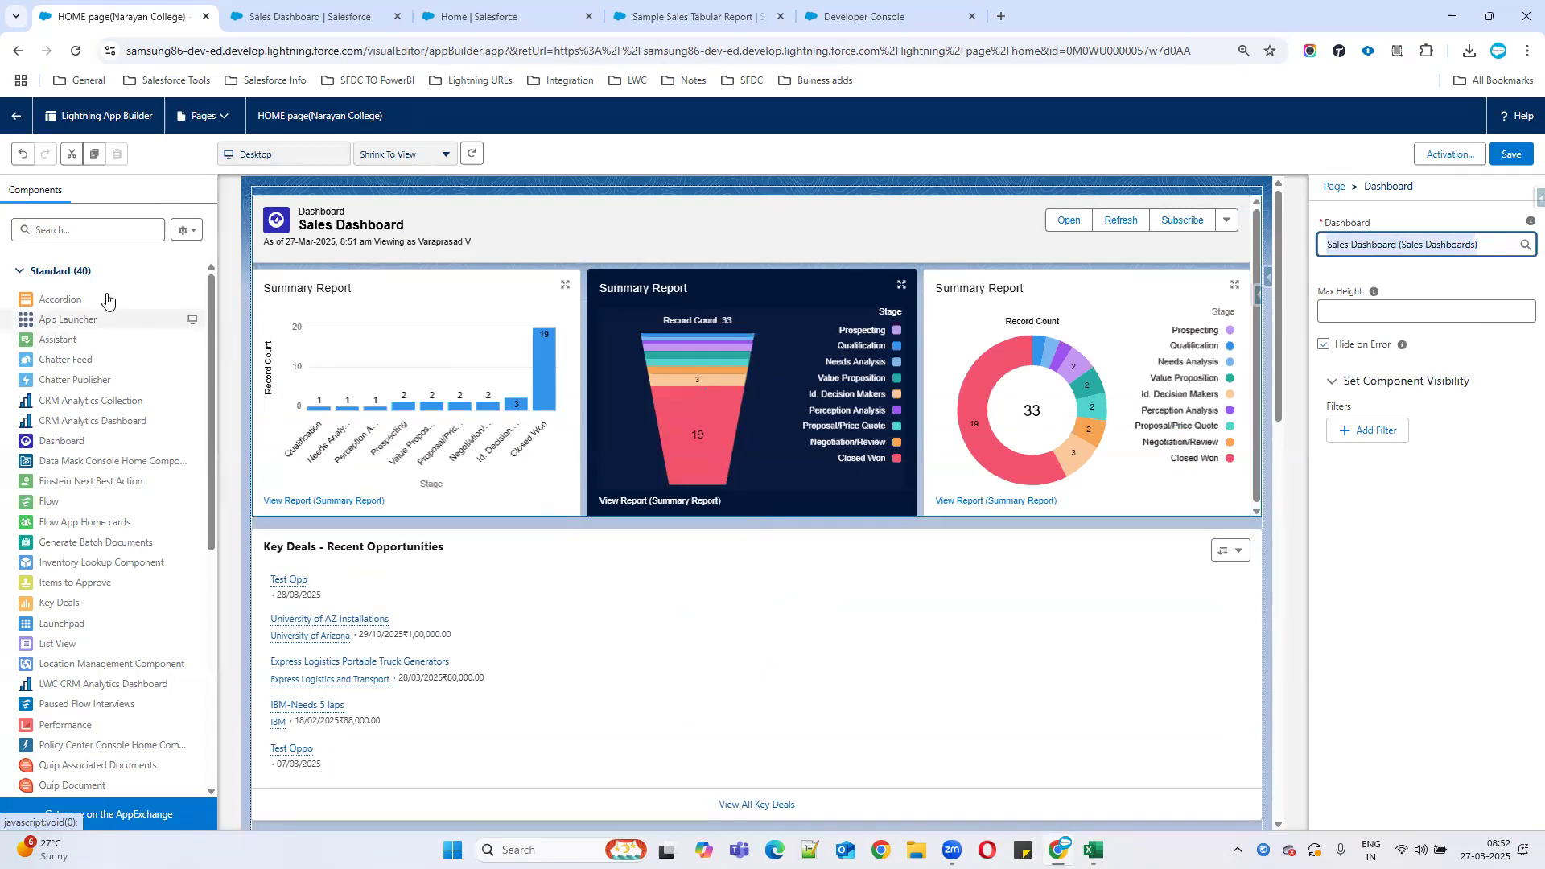
# Add a Report Chart showing Summary Report below the dashboard and save the page.
pyautogui.click(68, 231)
pyautogui.write('repo')
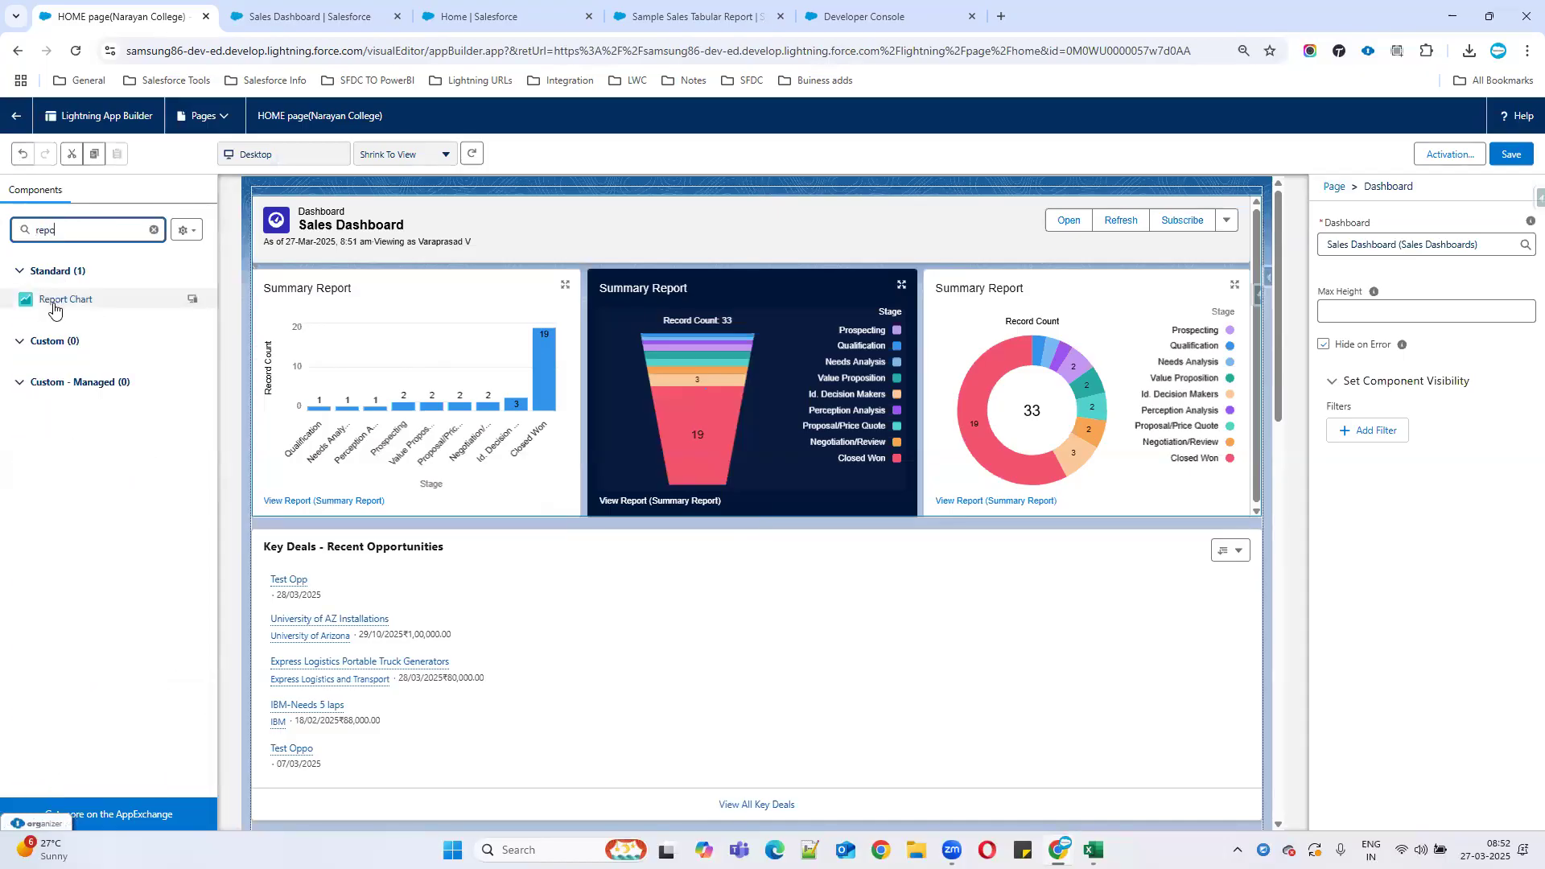
pyautogui.moveTo(55, 303); pyautogui.dragTo(639, 491)
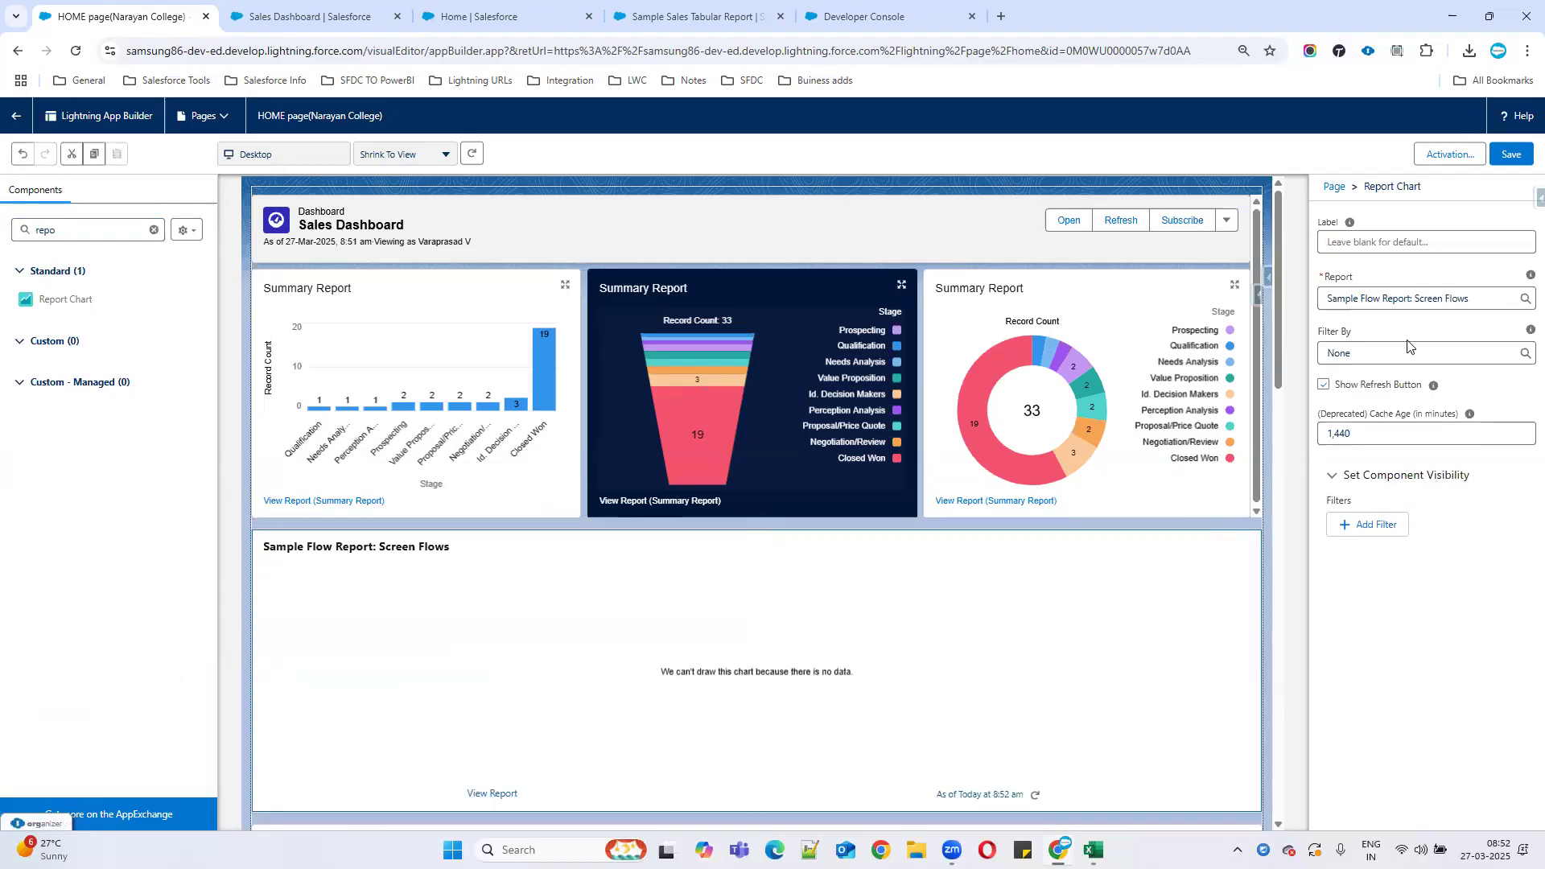
pyautogui.click(1480, 298)
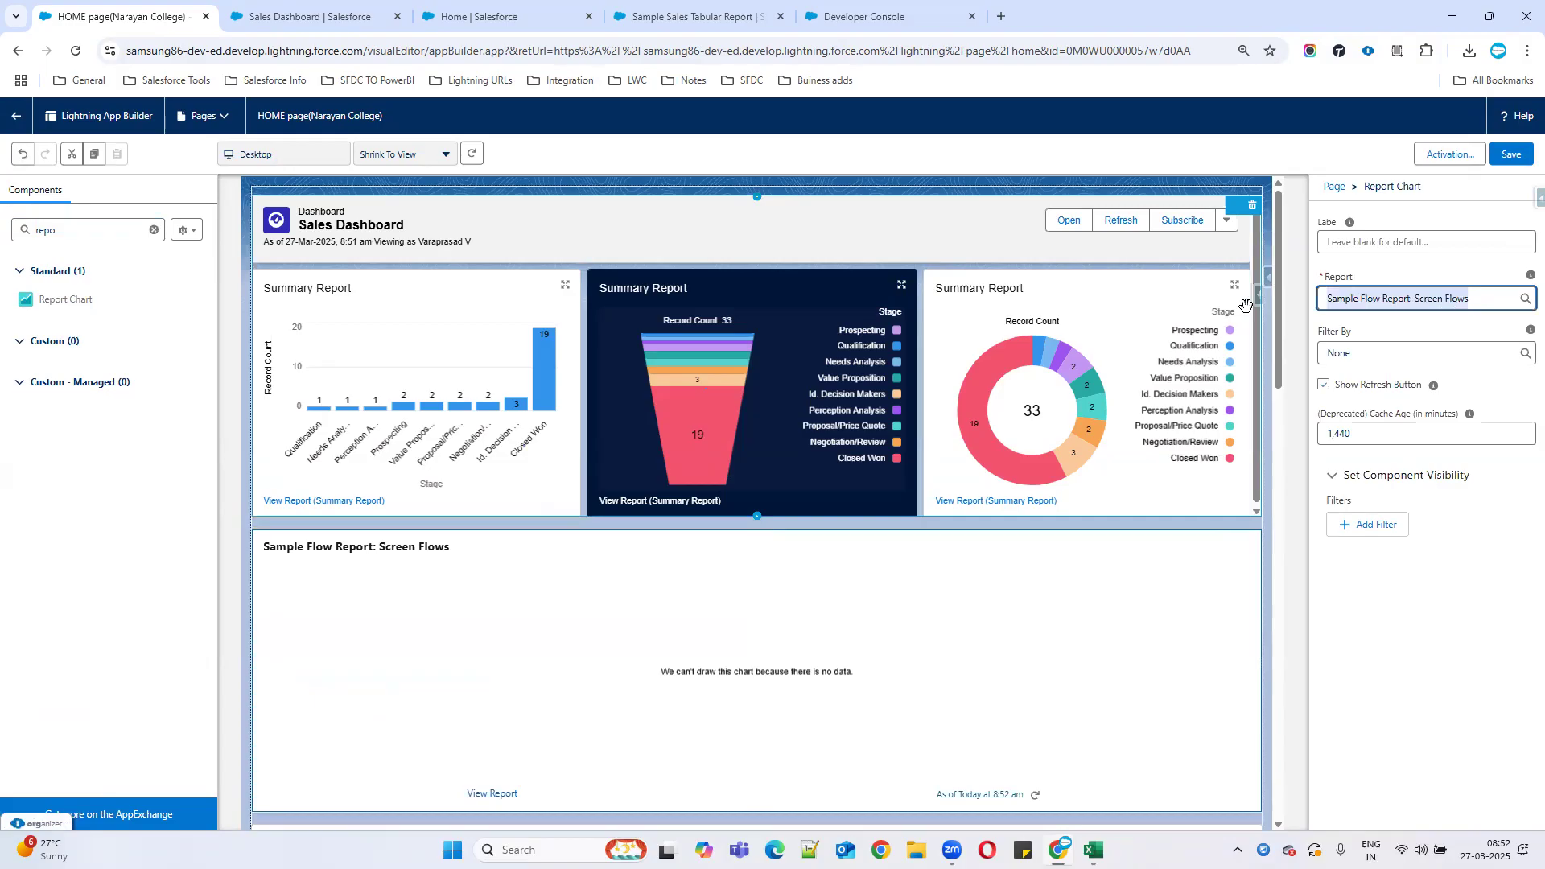
pyautogui.press('BackSpace')
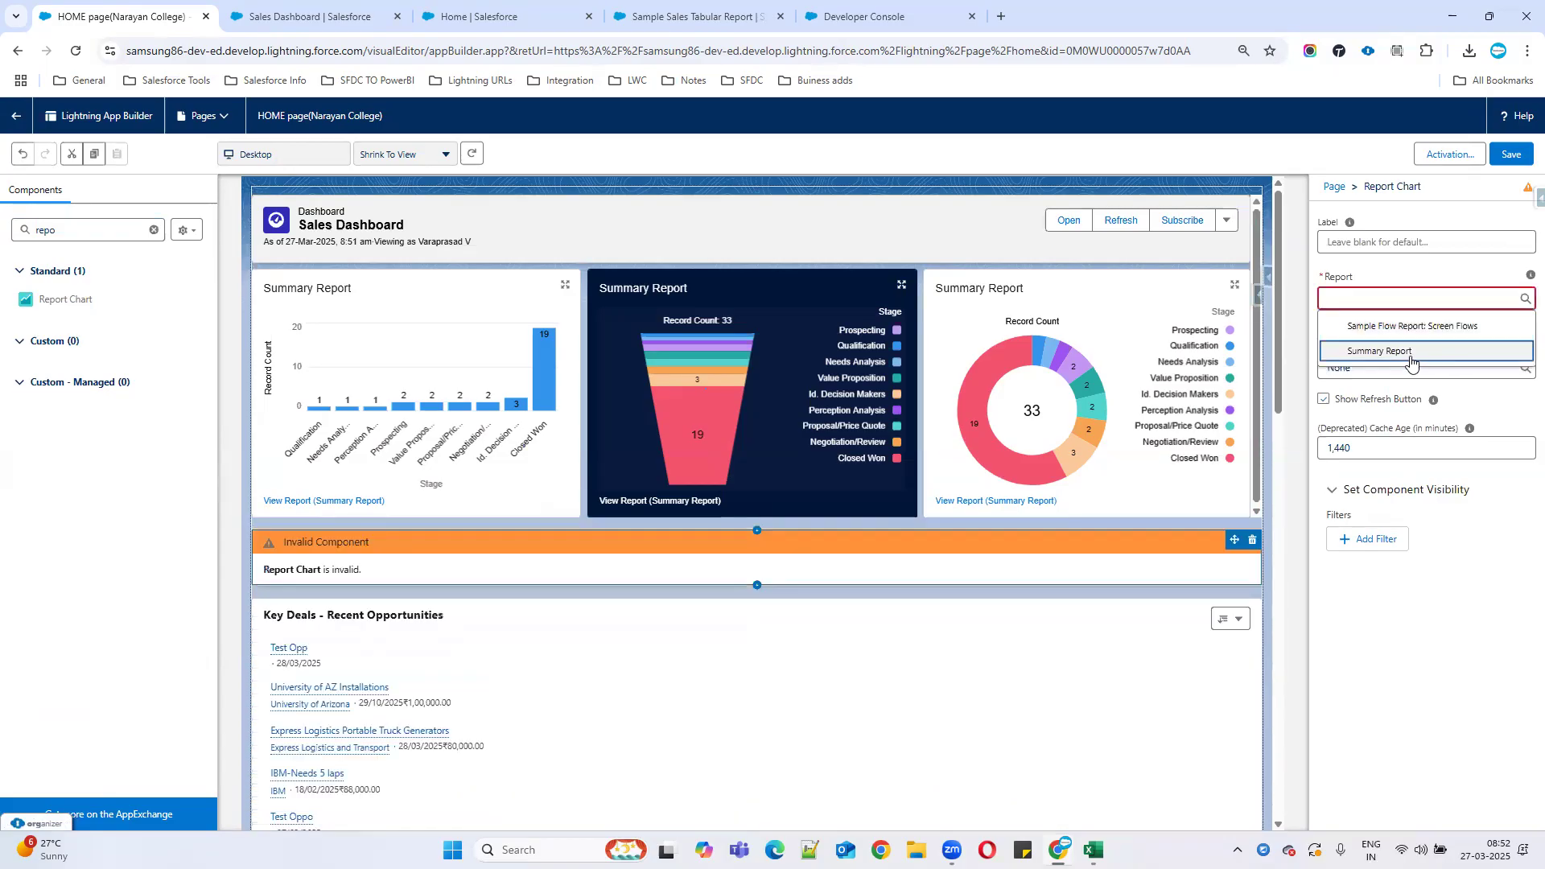
pyautogui.click(1408, 352)
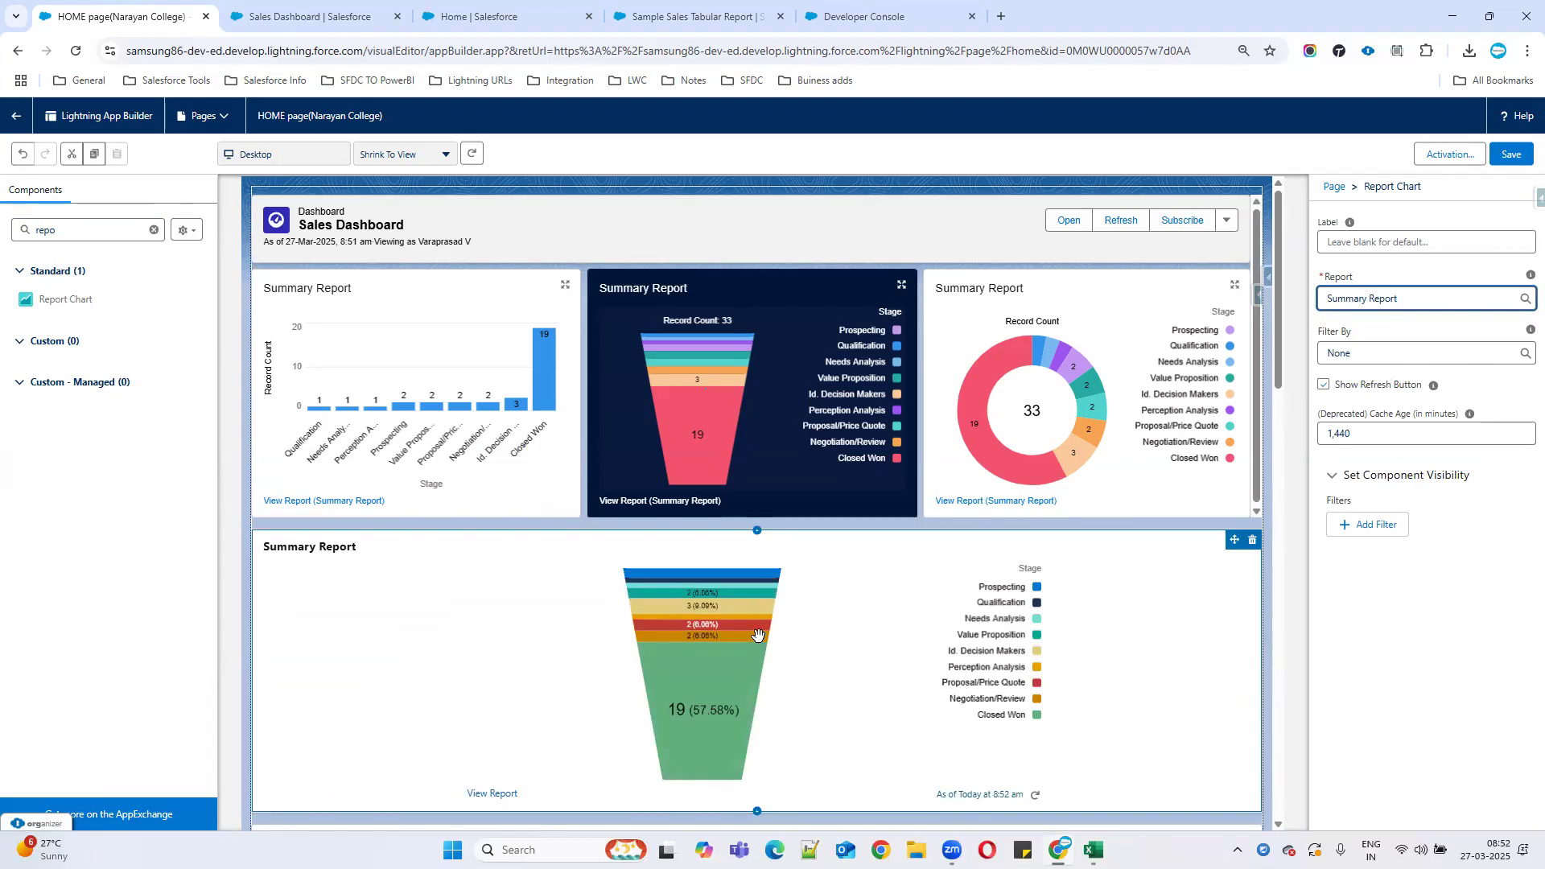
pyautogui.scroll(-2, 760, 658)
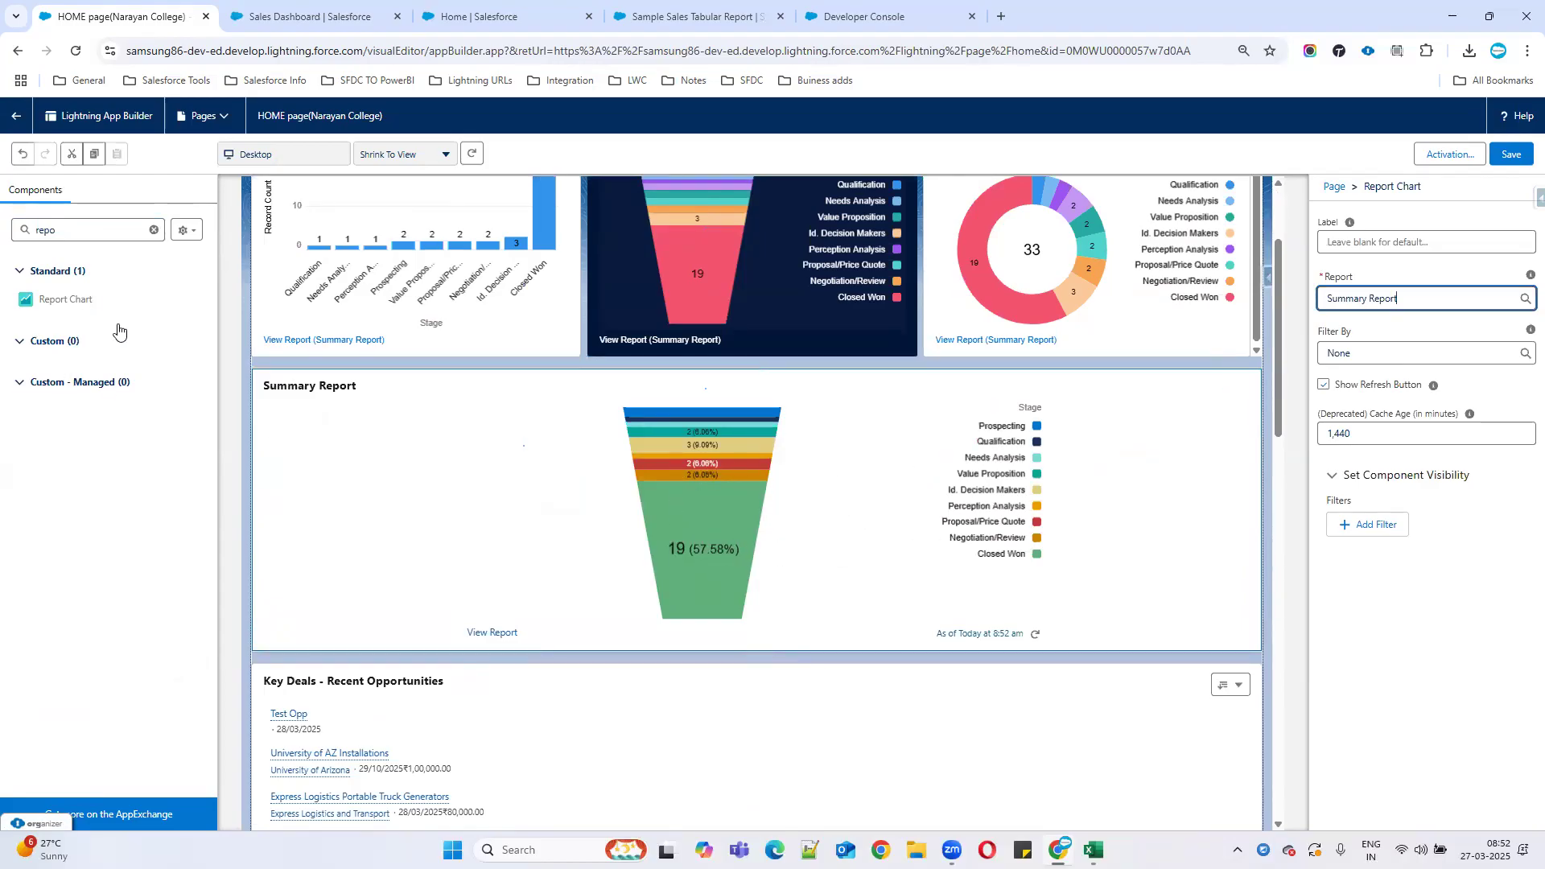
pyautogui.click(1498, 155)
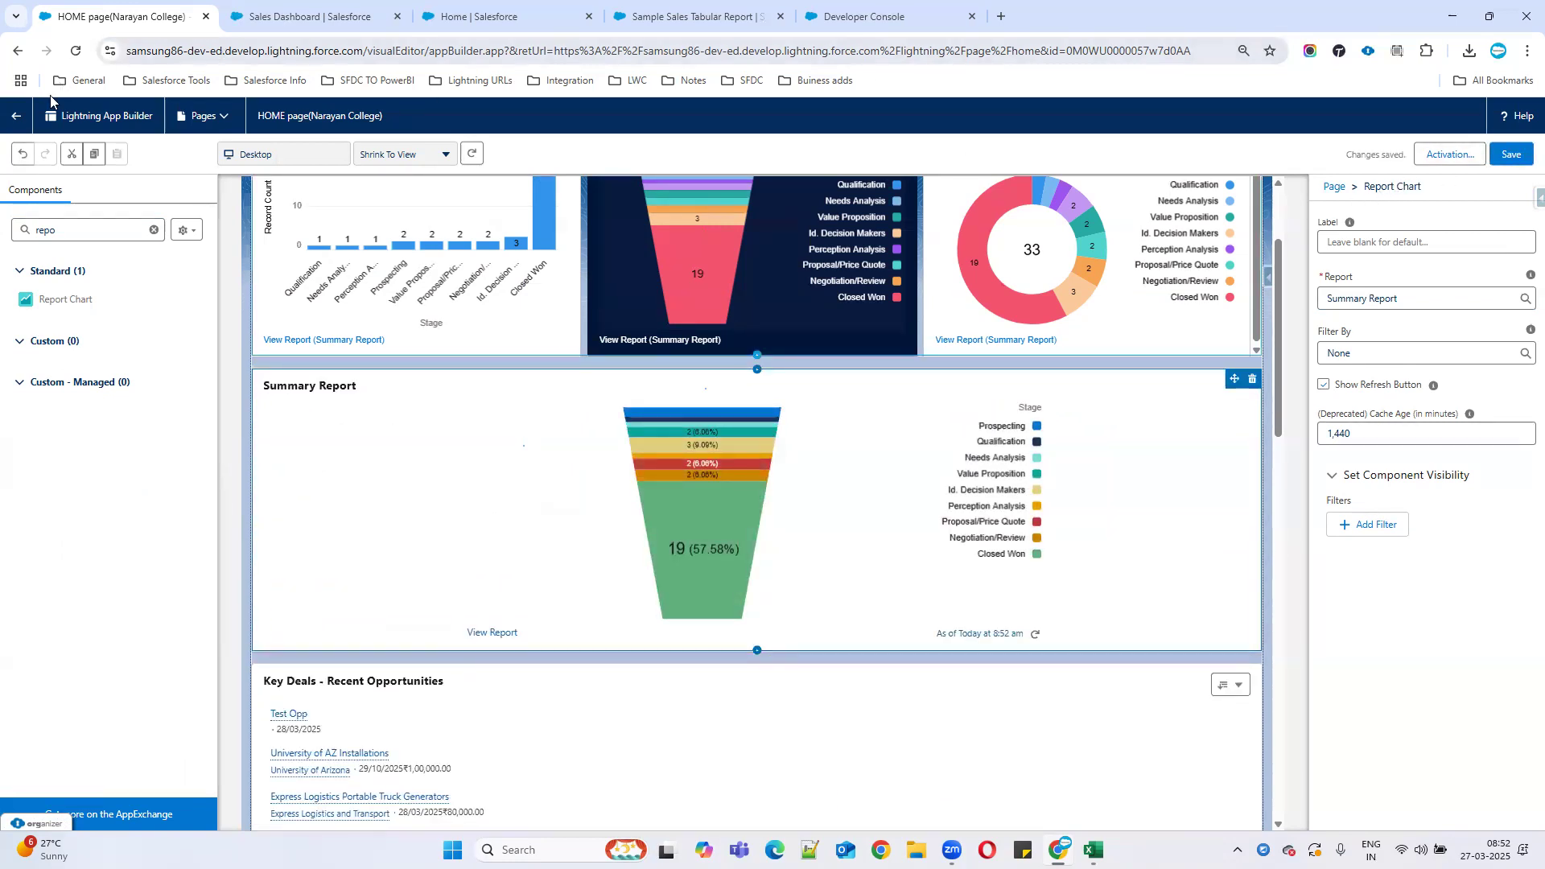
pyautogui.click(16, 116)
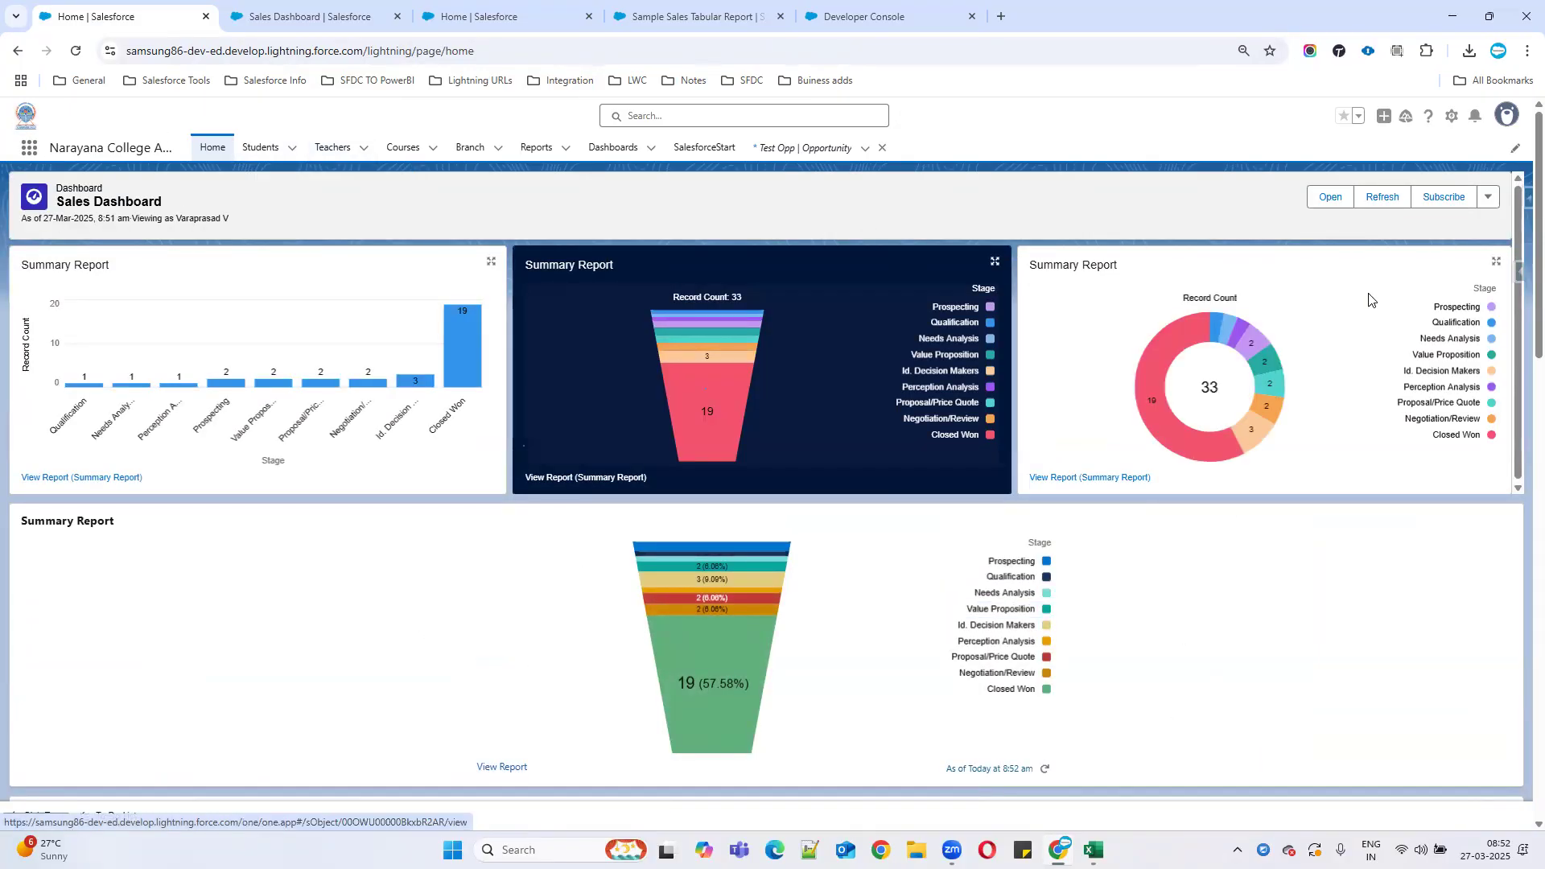
# Refresh the embedded dashboard, cancel Subscribe, view its options, and scroll to the Summary Report funnel.
pyautogui.click(1381, 197)
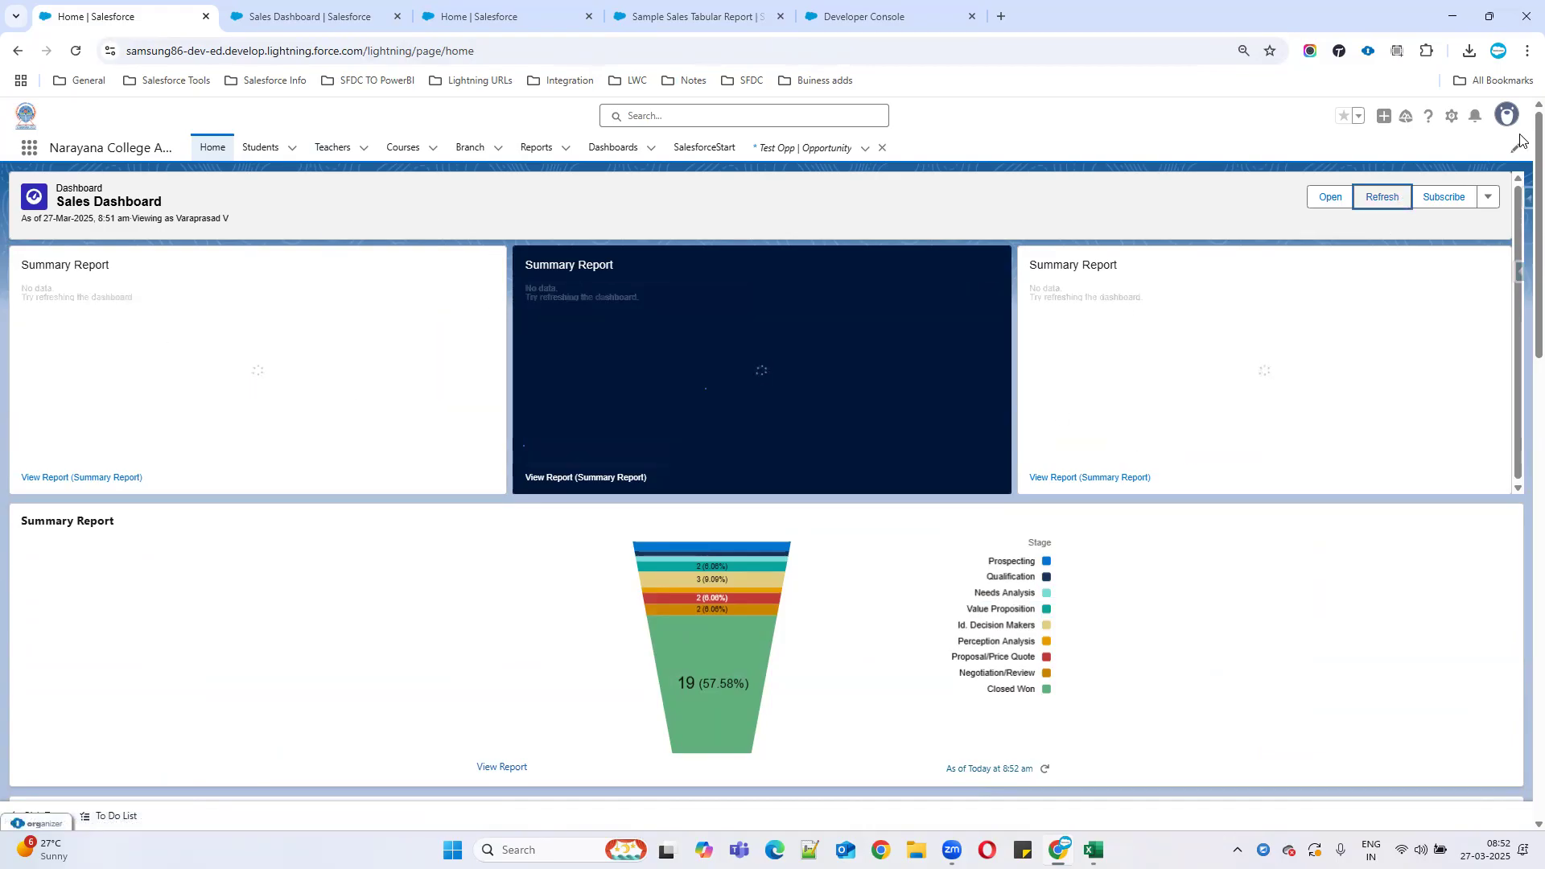
pyautogui.click(1455, 197)
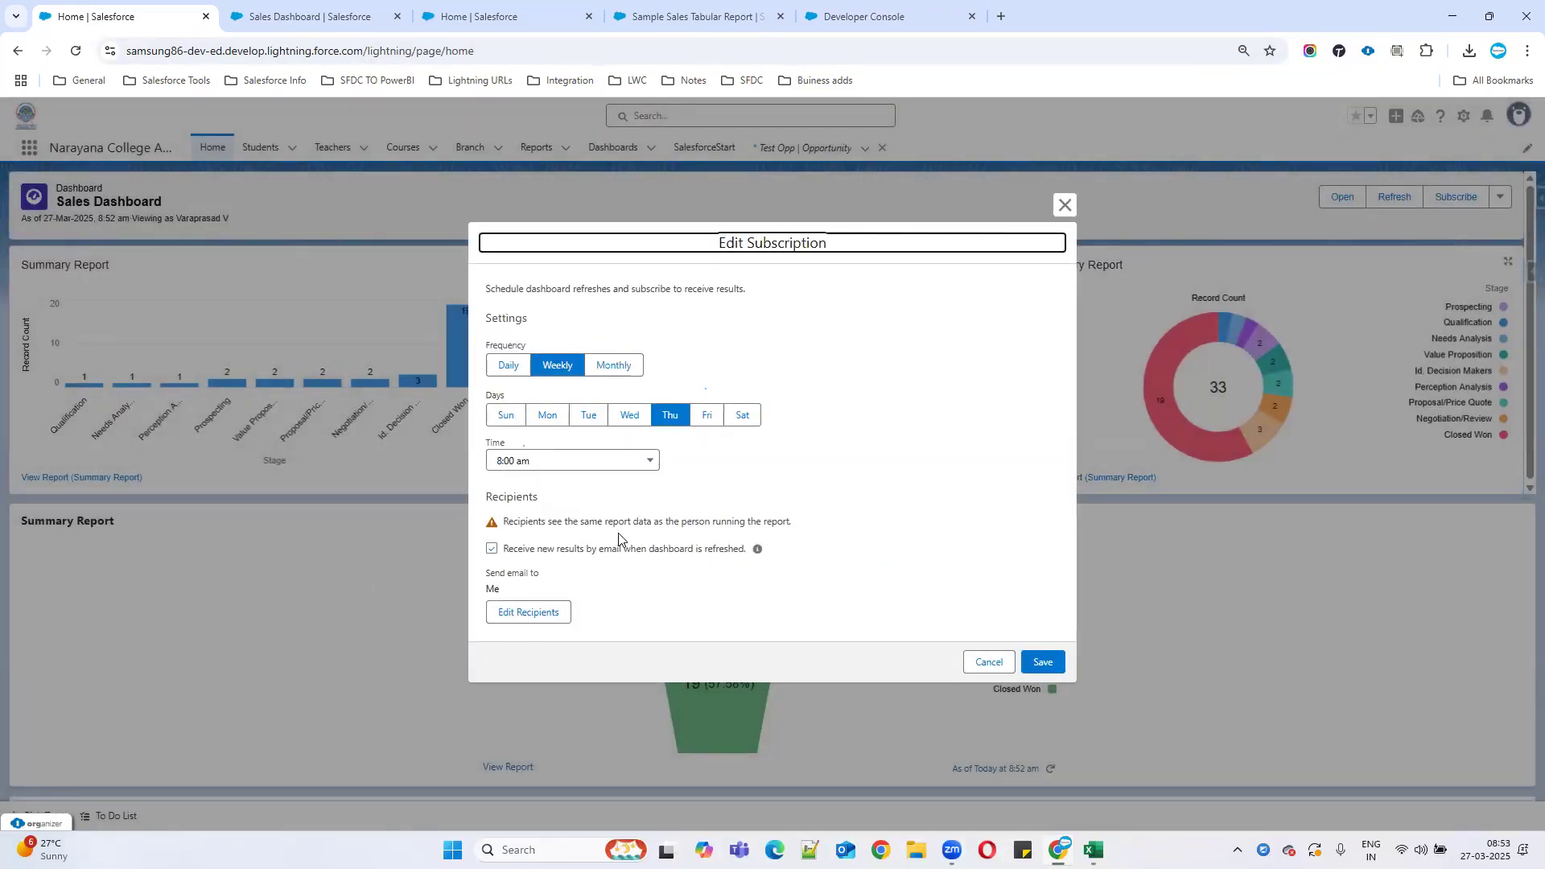
pyautogui.click(989, 662)
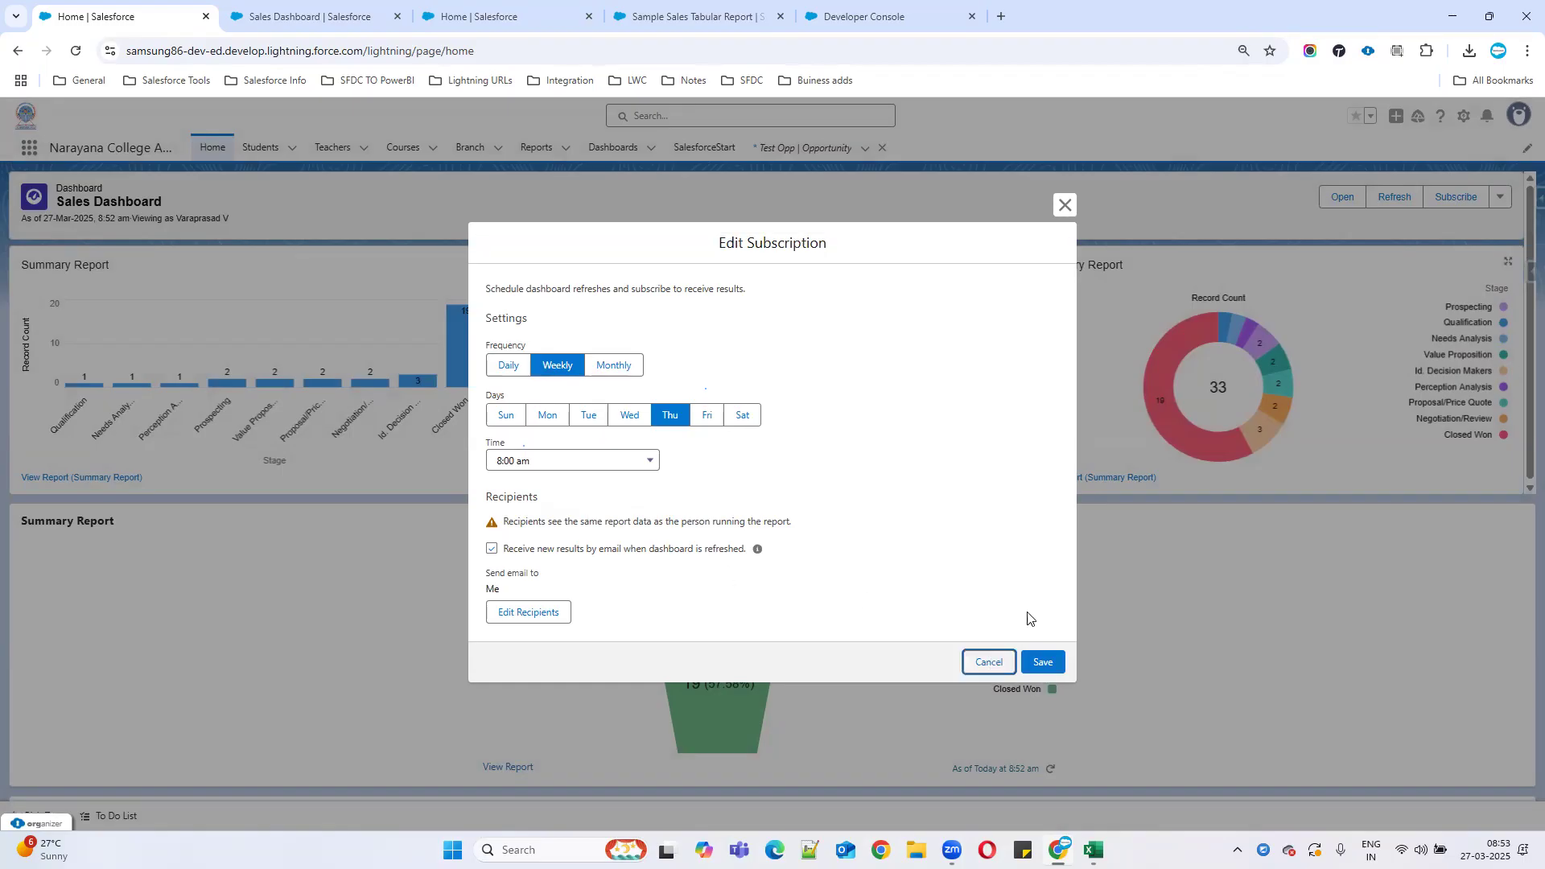
pyautogui.click(1489, 201)
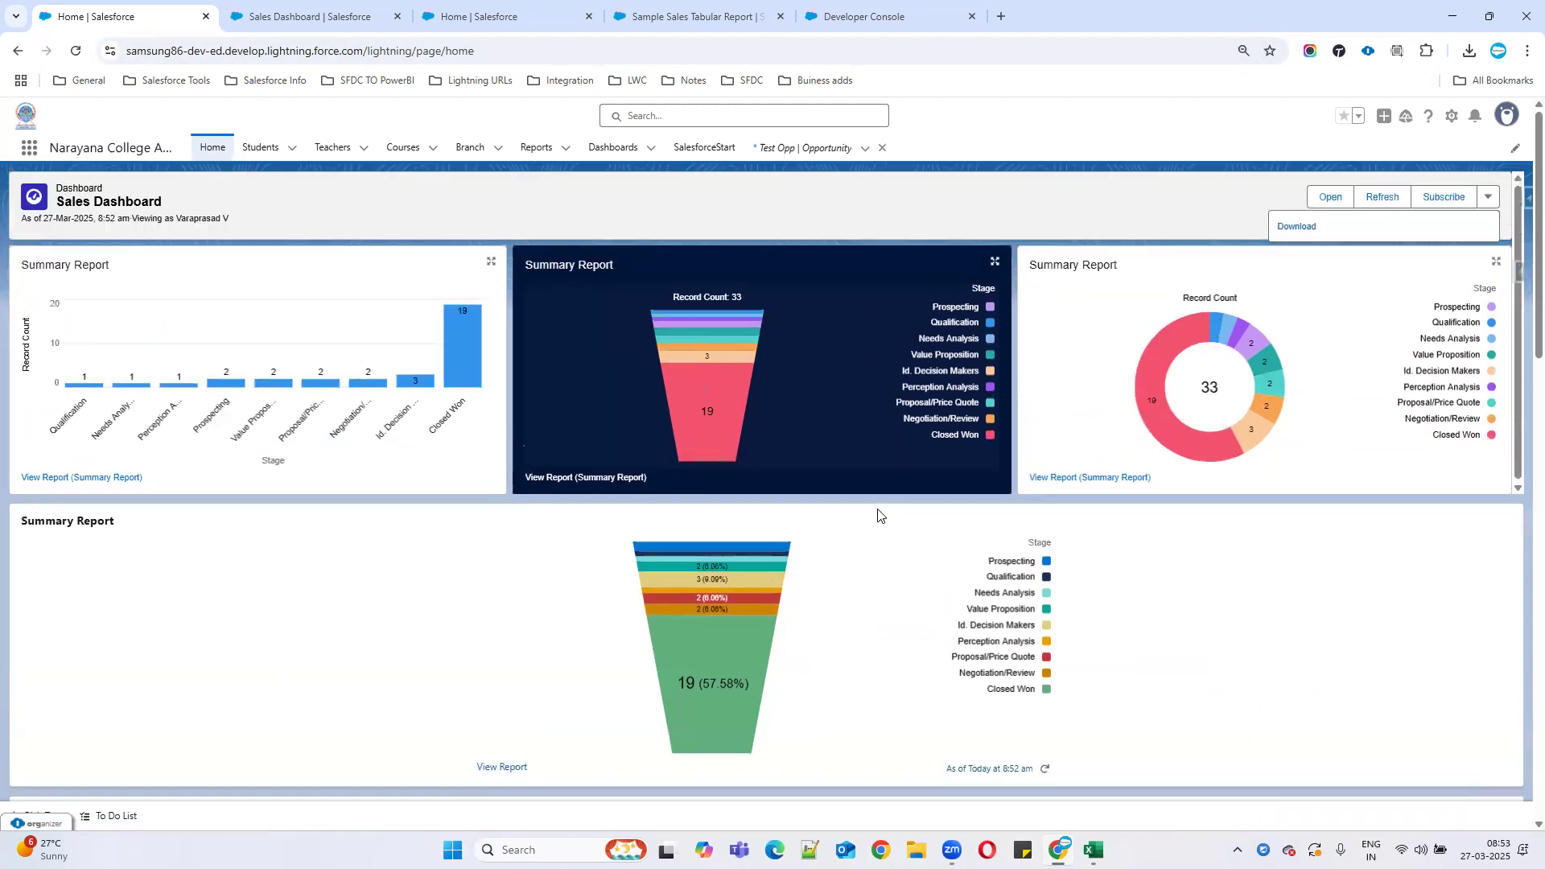
pyautogui.scroll(-2, 877, 515)
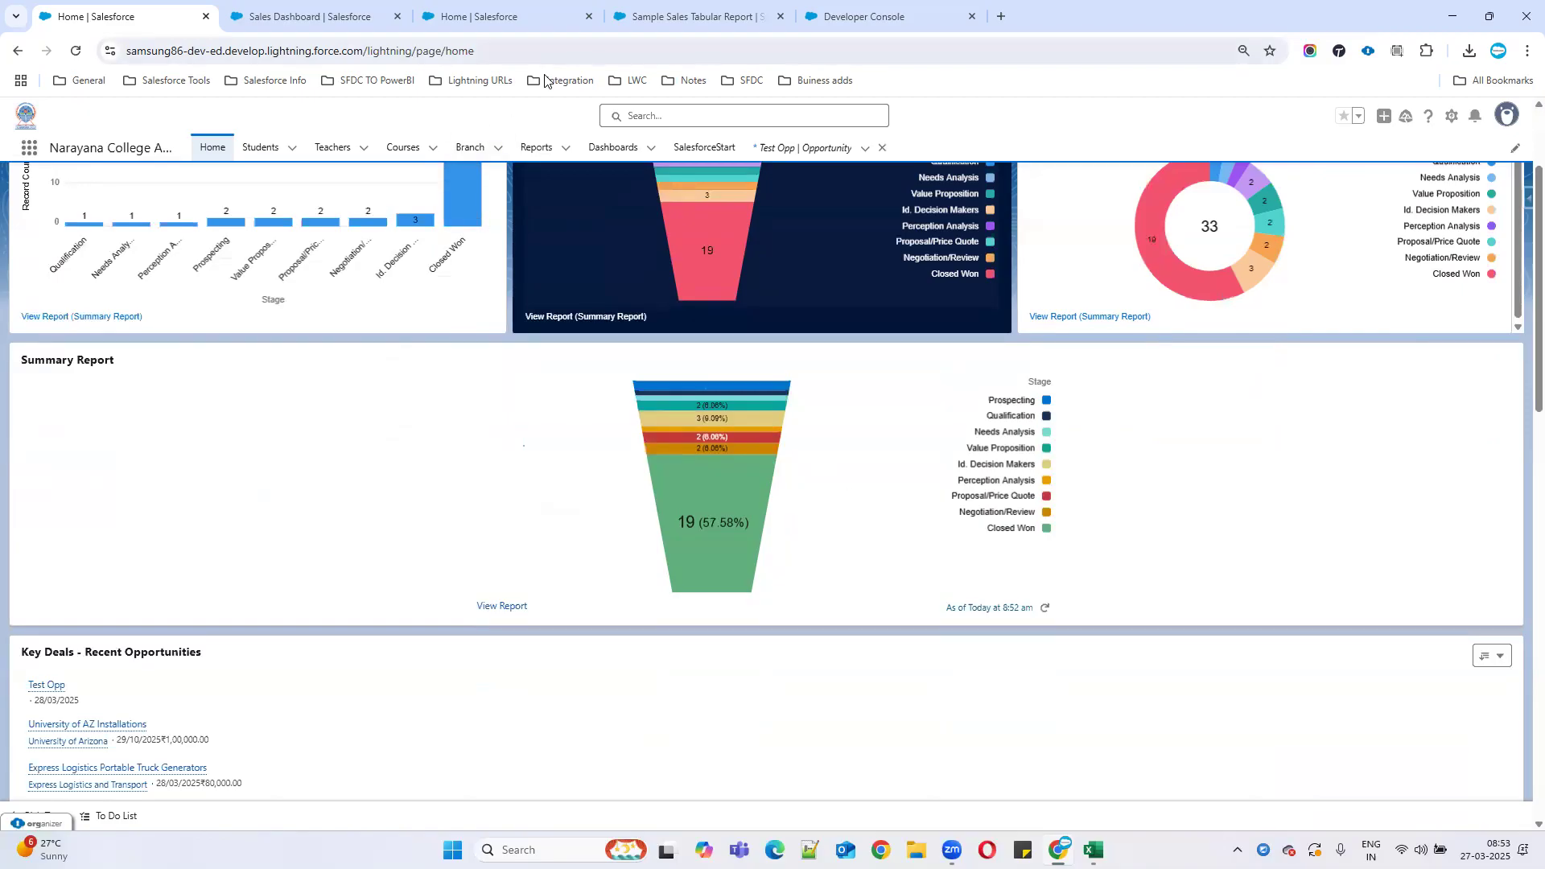
pyautogui.click(857, 6)
# Select the 'SUmmary and Matrix.' line in AdminNotes.vfp and save the file.
pyautogui.moveTo(80, 624); pyautogui.dragTo(400, 627)
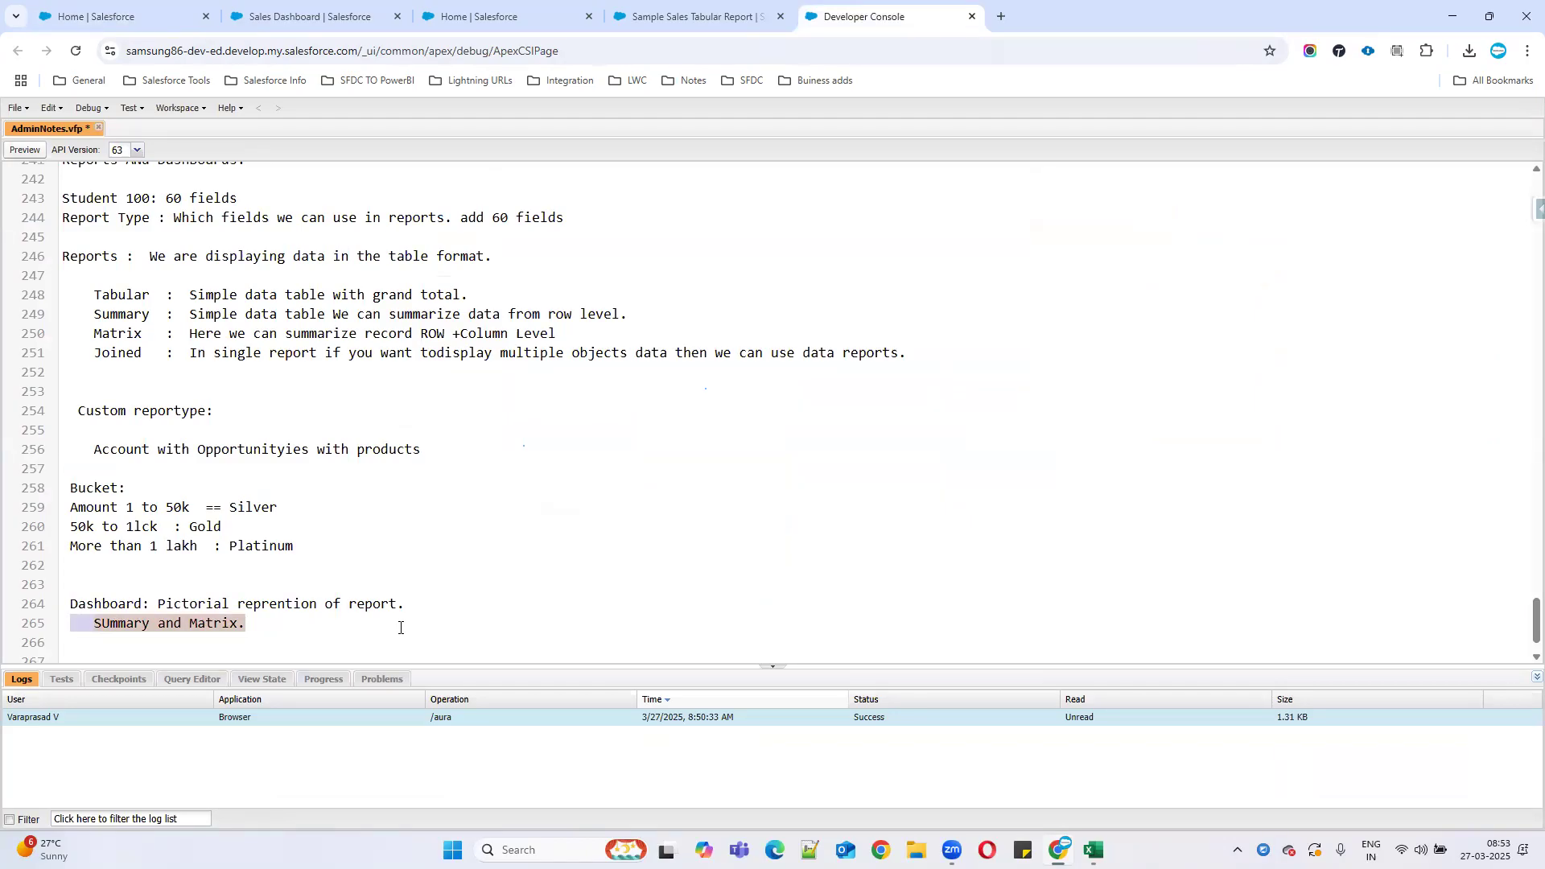
pyautogui.hotkey('ctrl', 's')
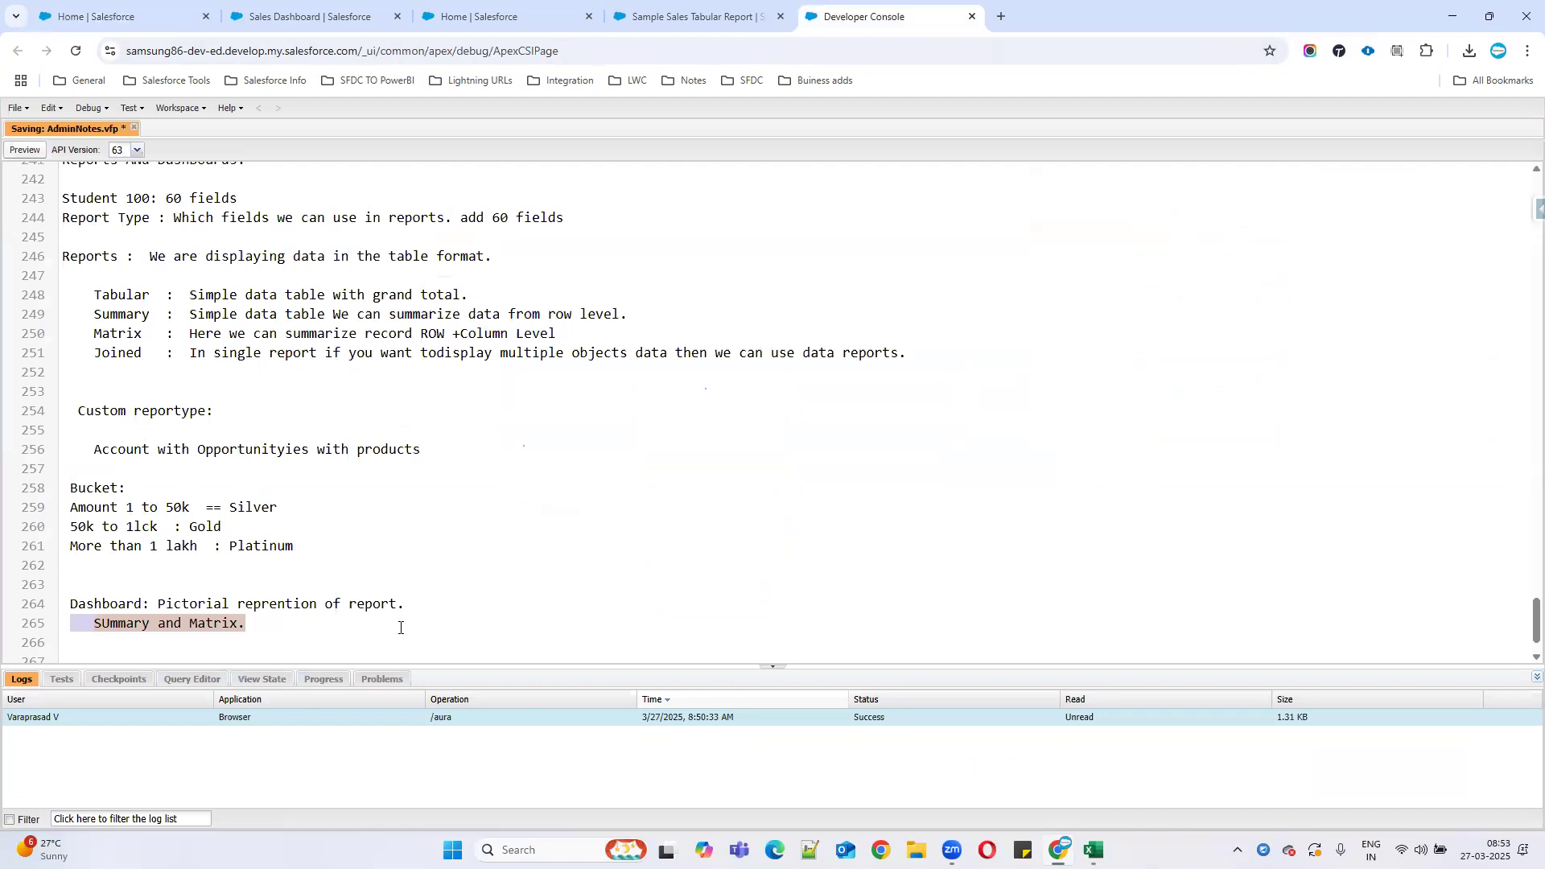